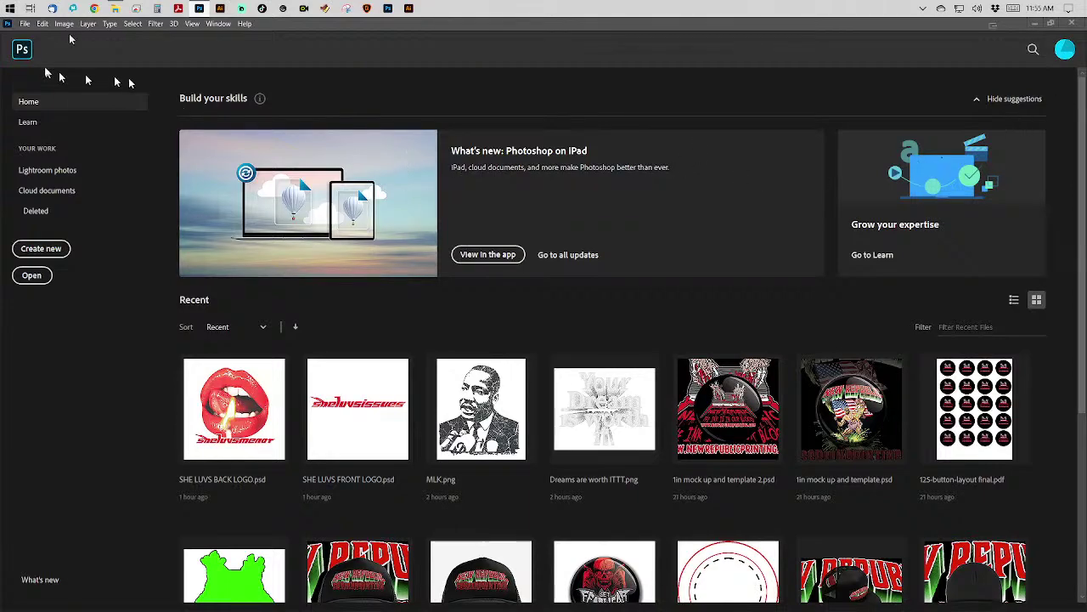
Navigate to 1 All Customer Art > customer project > traditions > order 1236 folder.
left_click(114, 9)
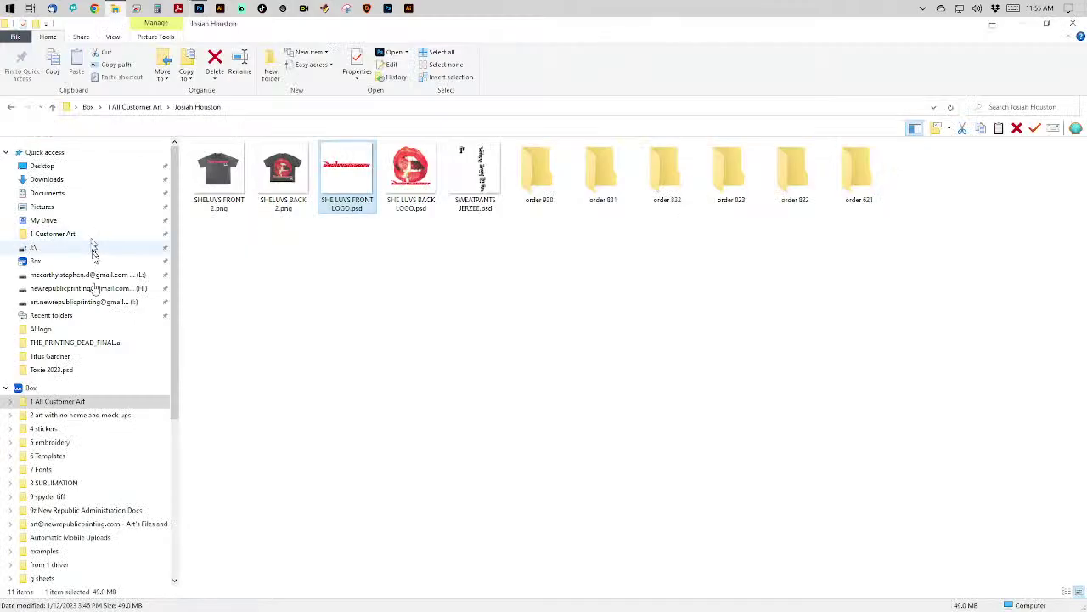
left_click(81, 405)
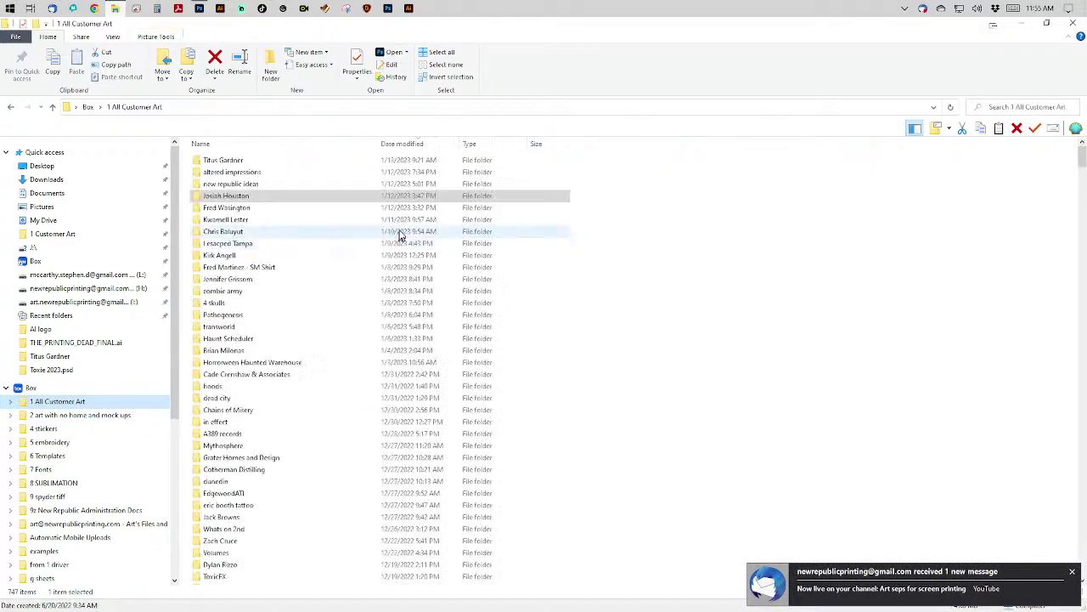
left_click(253, 219)
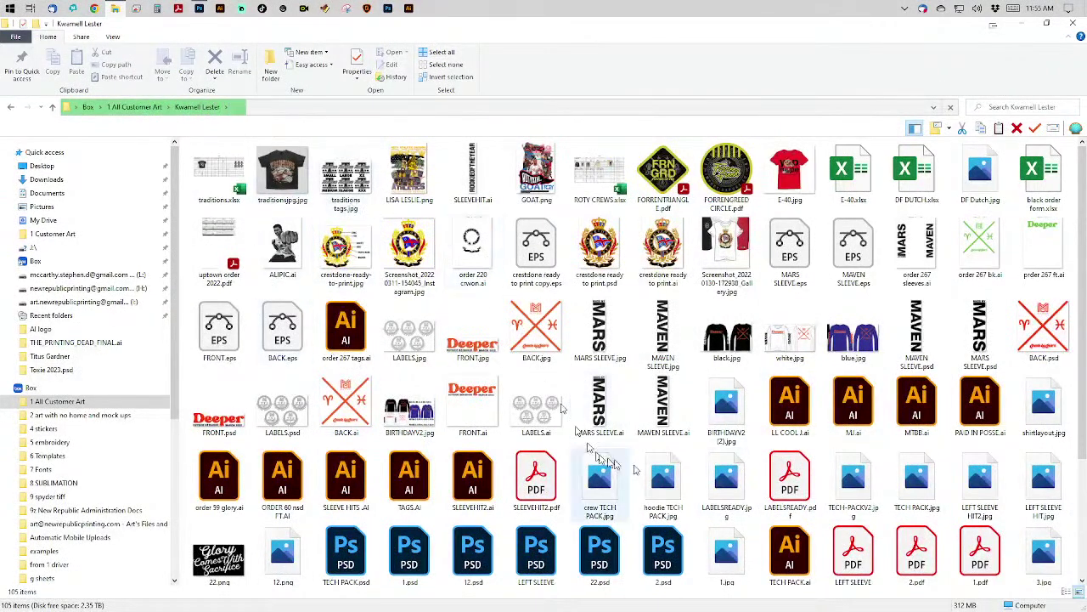
scroll(667, 478, "down", 3)
left_click(592, 461)
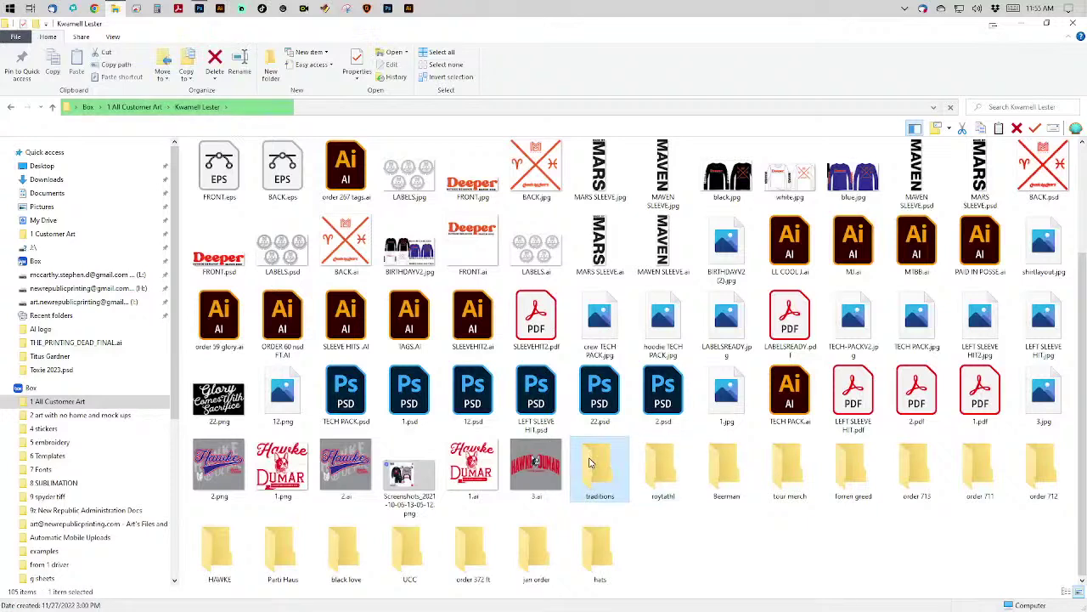
double_click(592, 461)
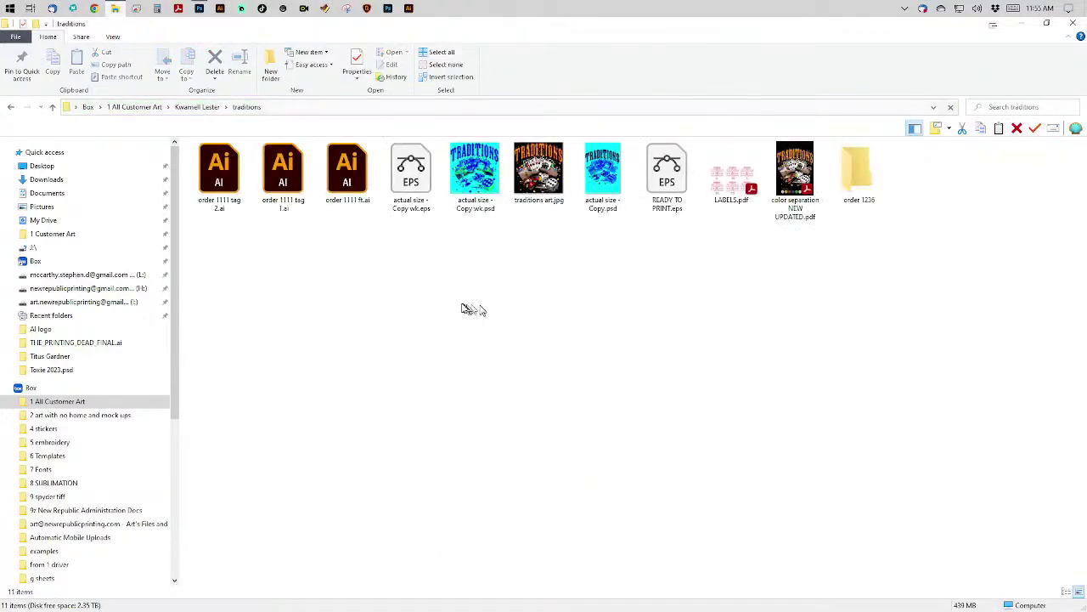
left_click(865, 167)
key("Return")
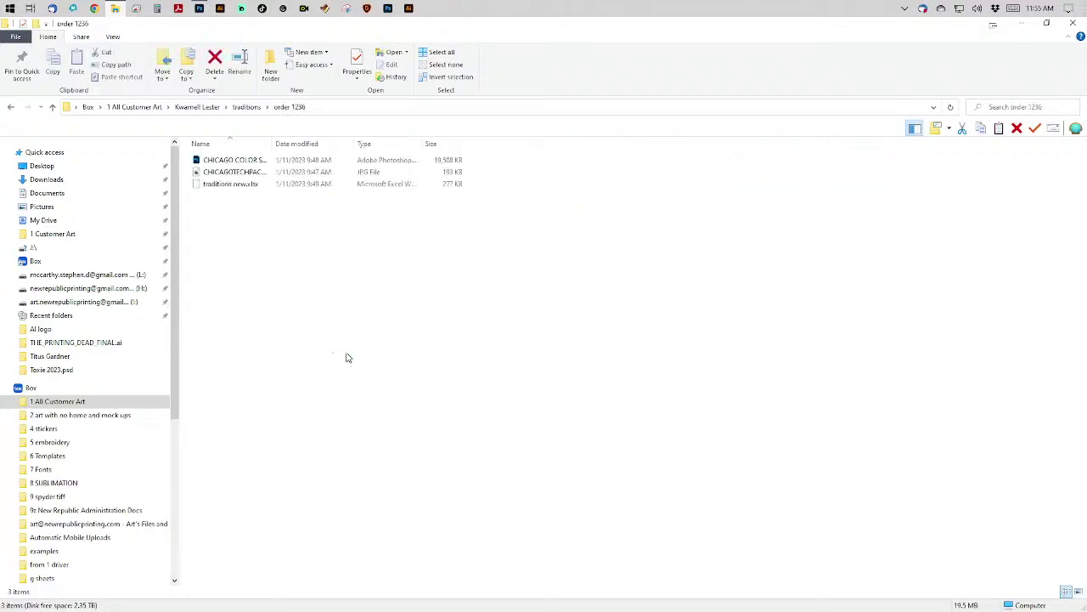
Show the order files as large icons sorted by date modified and open CHICAGO COLOR SEPARATION.psd.
right_click(331, 298)
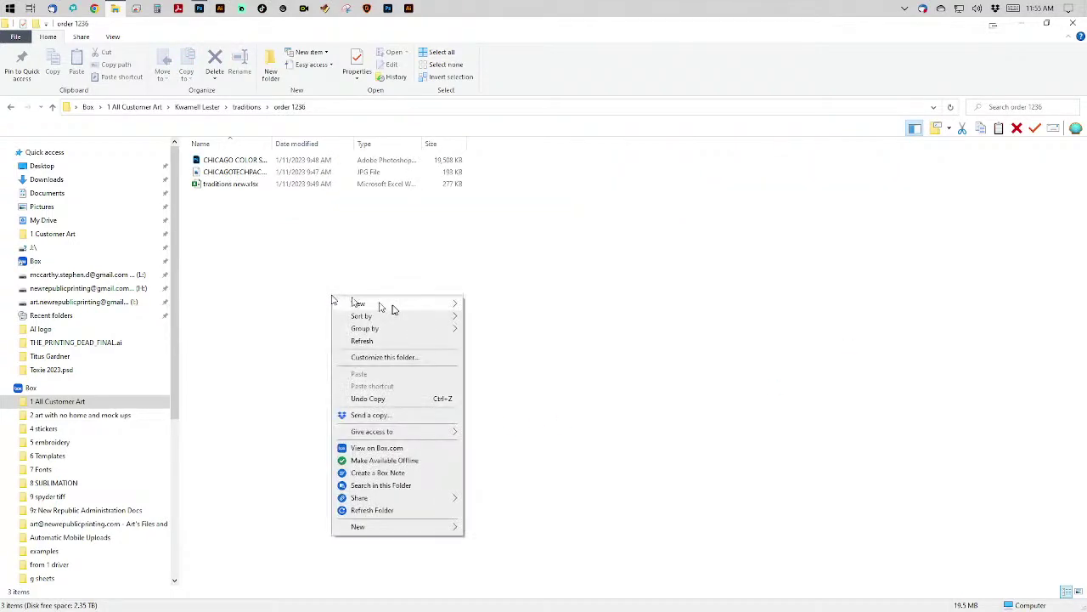
mouse_move(415, 305)
left_click(490, 316)
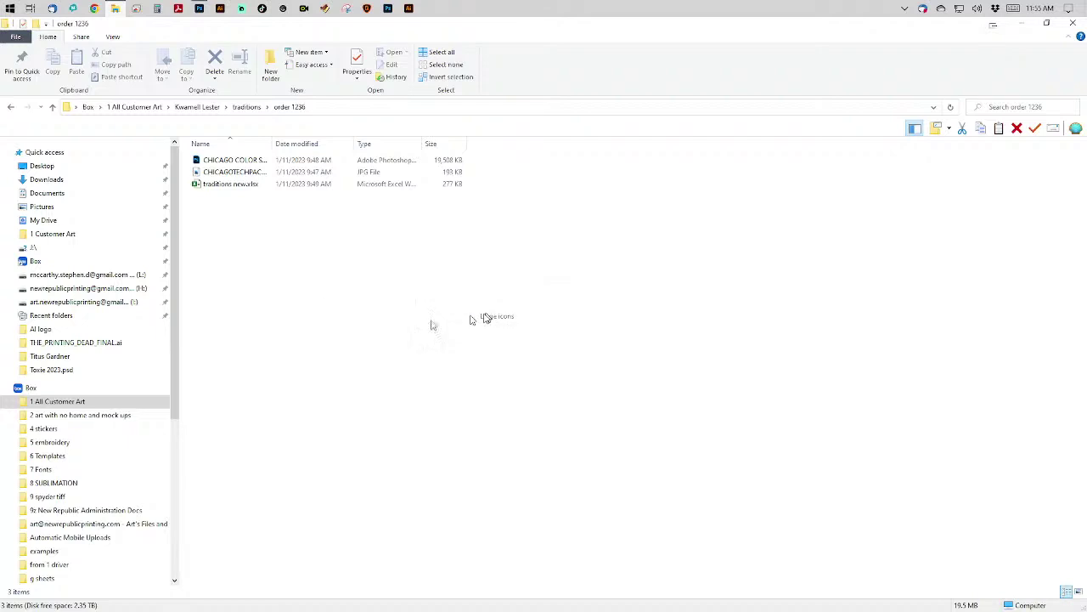
right_click(376, 307)
mouse_move(447, 332)
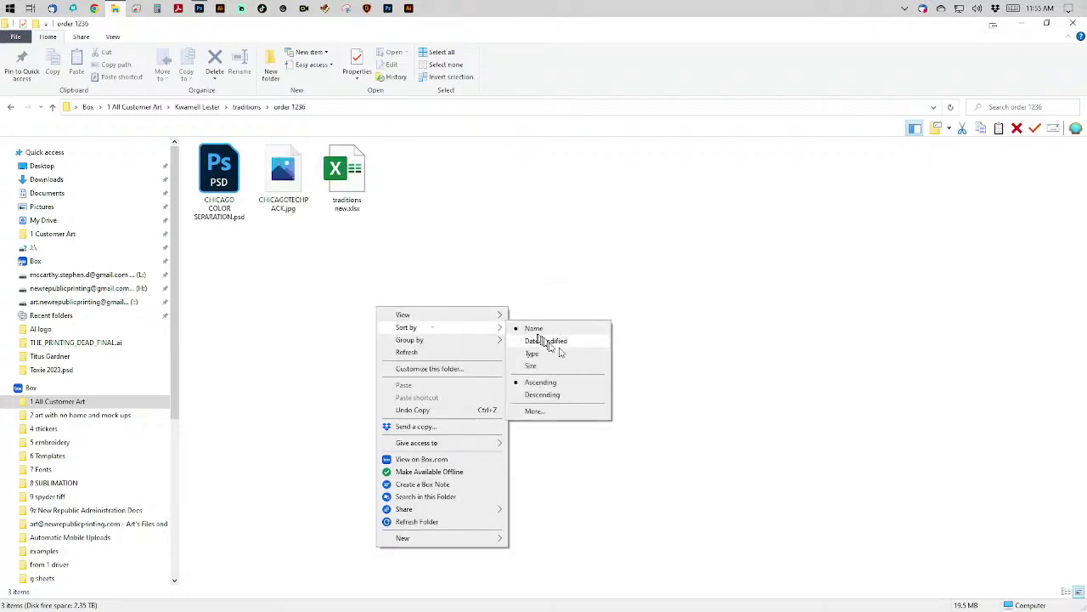
left_click(551, 343)
left_click(285, 174)
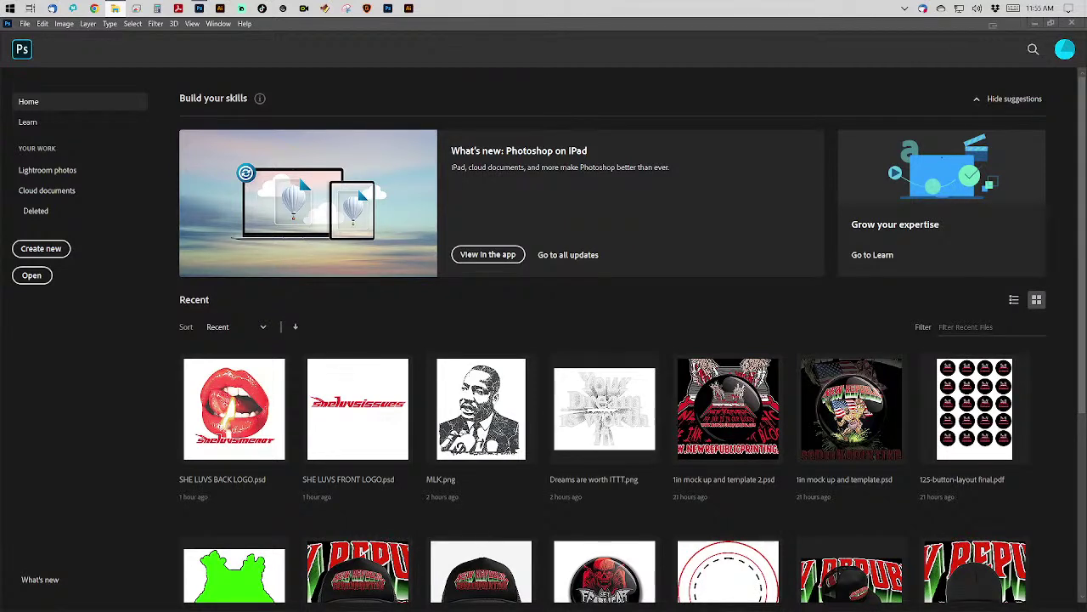
Confirm the PSD's 16.23 × 16.23 inch image size, then add the #2 Red channel to the selection.
key("Escape")
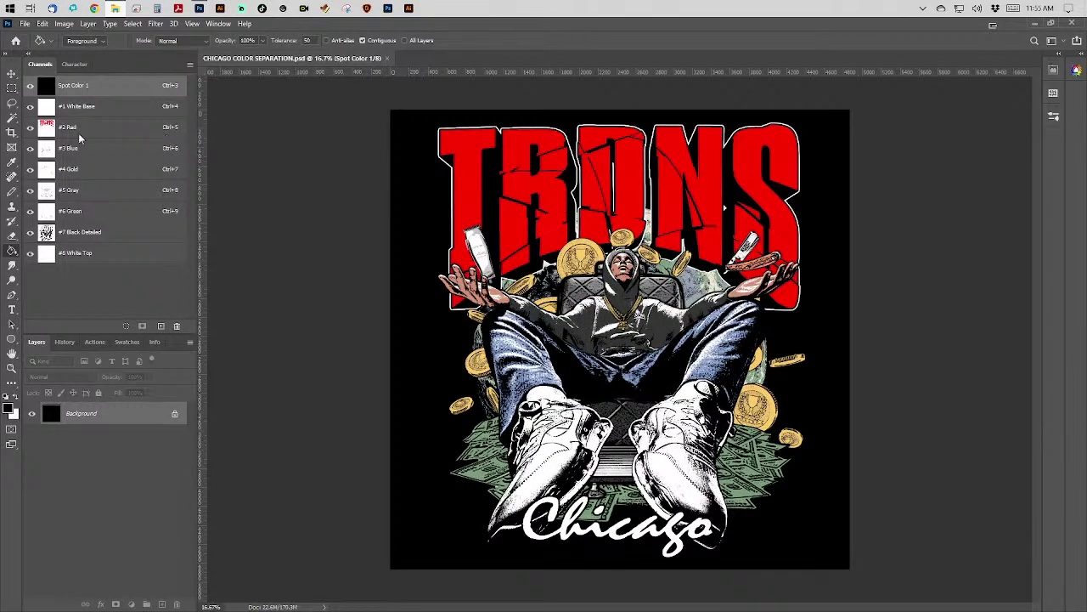
left_click(64, 23)
left_click(88, 108)
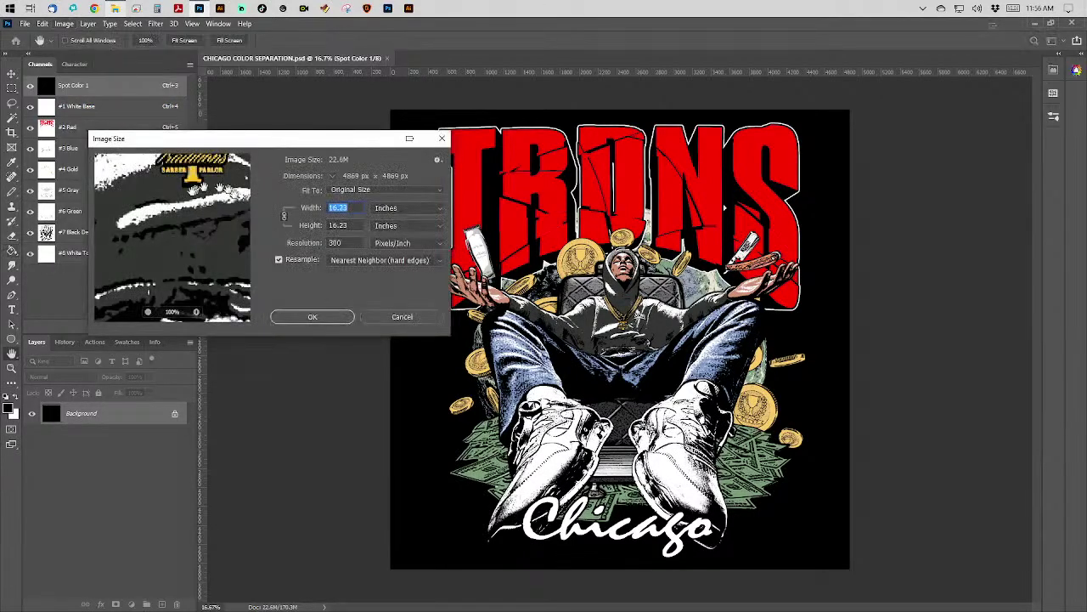
left_click(314, 317)
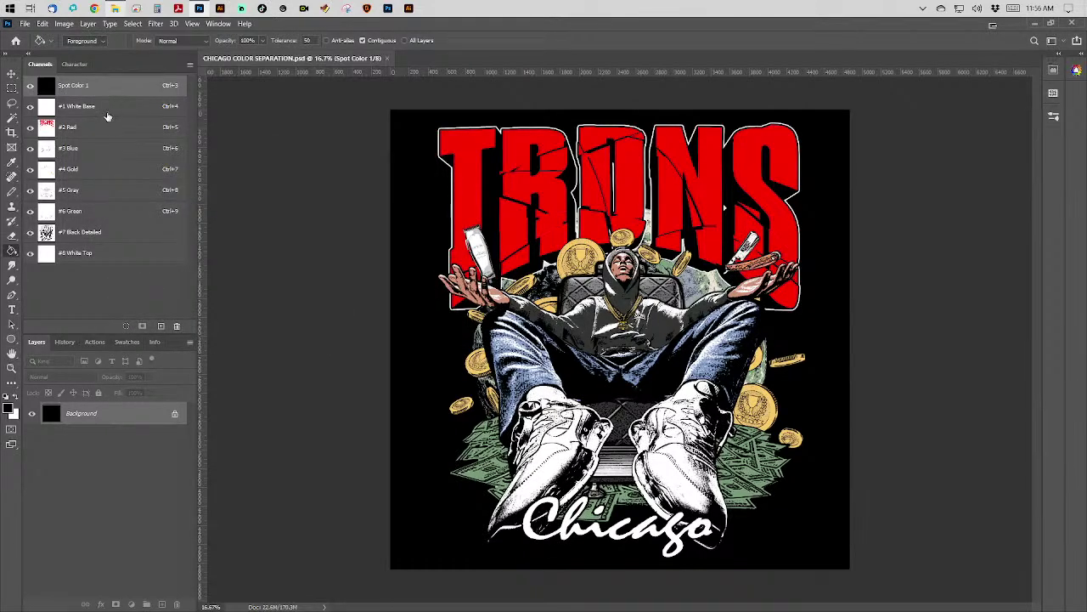
left_click(108, 129, "shift")
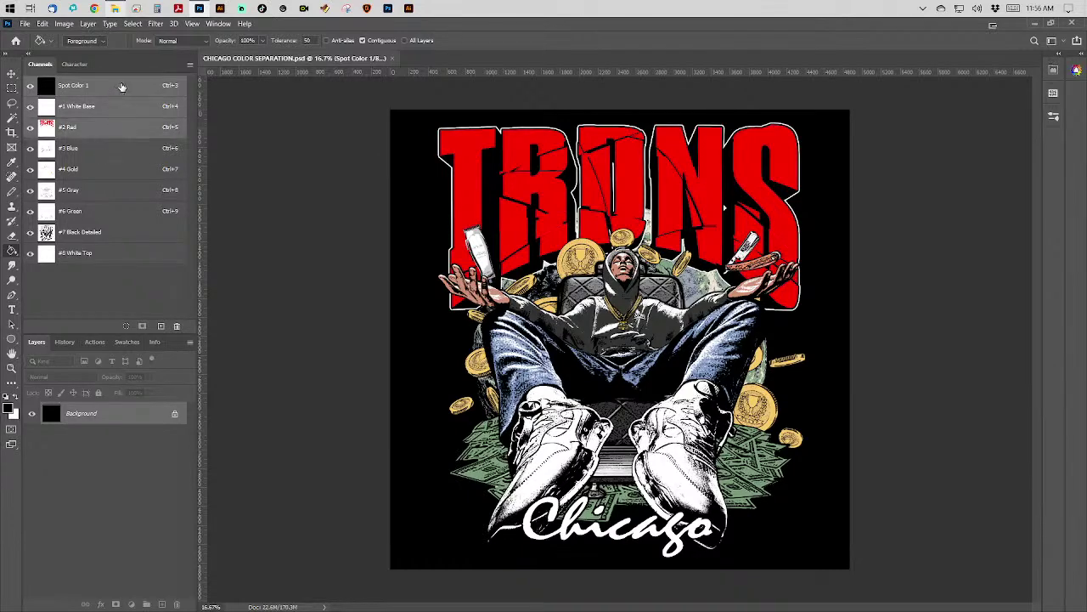
Select channels #1 White Base through #8 White Top together.
left_click(121, 90, "shift")
left_click(121, 145, "shift")
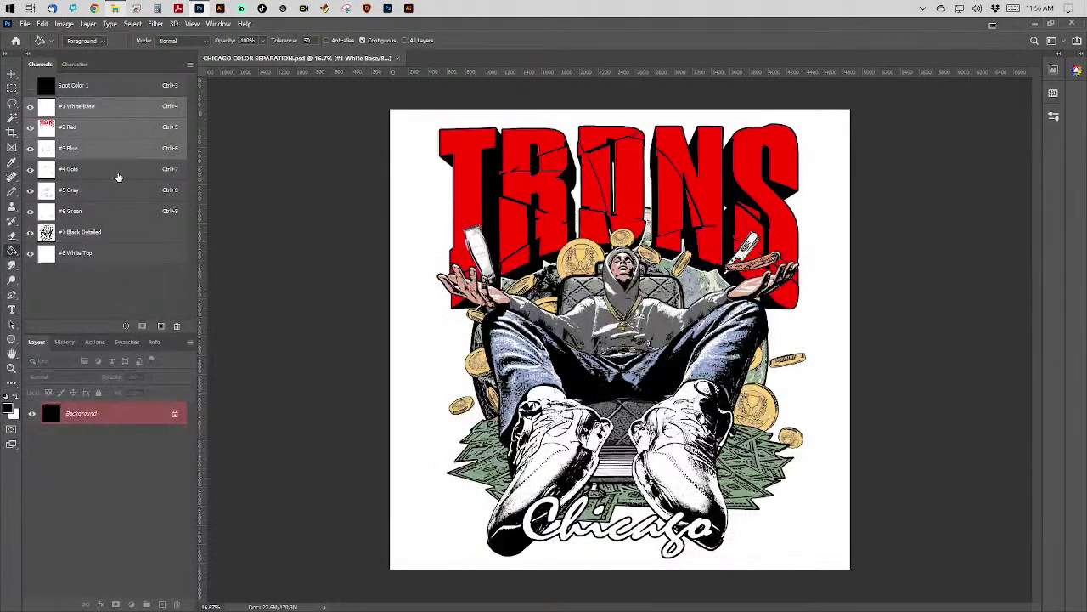
left_click(118, 177, "shift")
left_click(118, 189, "shift")
left_click(118, 212, "shift")
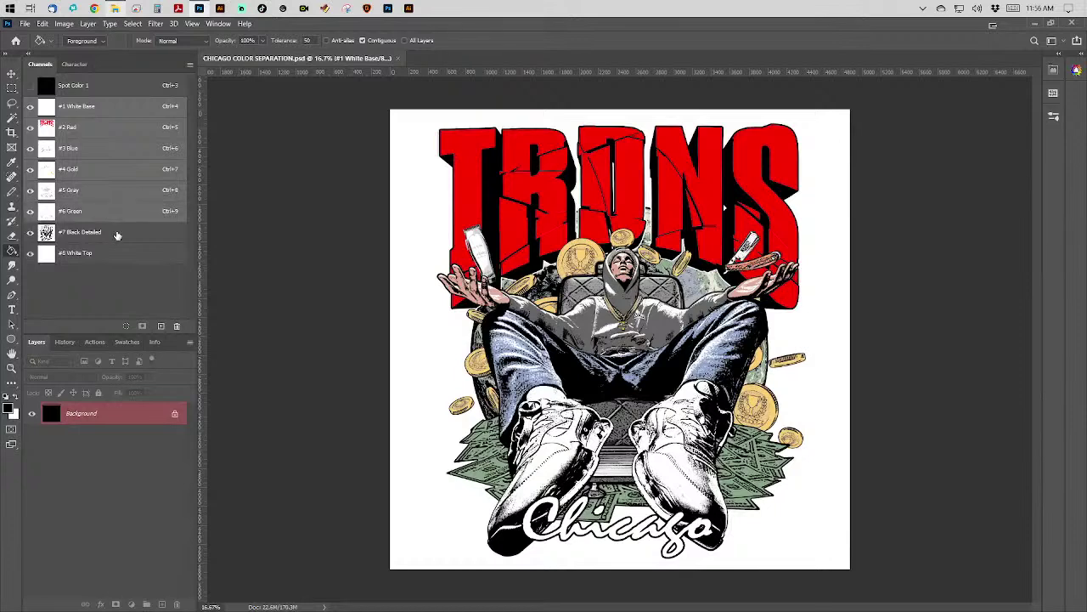
left_click(119, 236, "shift")
left_click(119, 257, "shift")
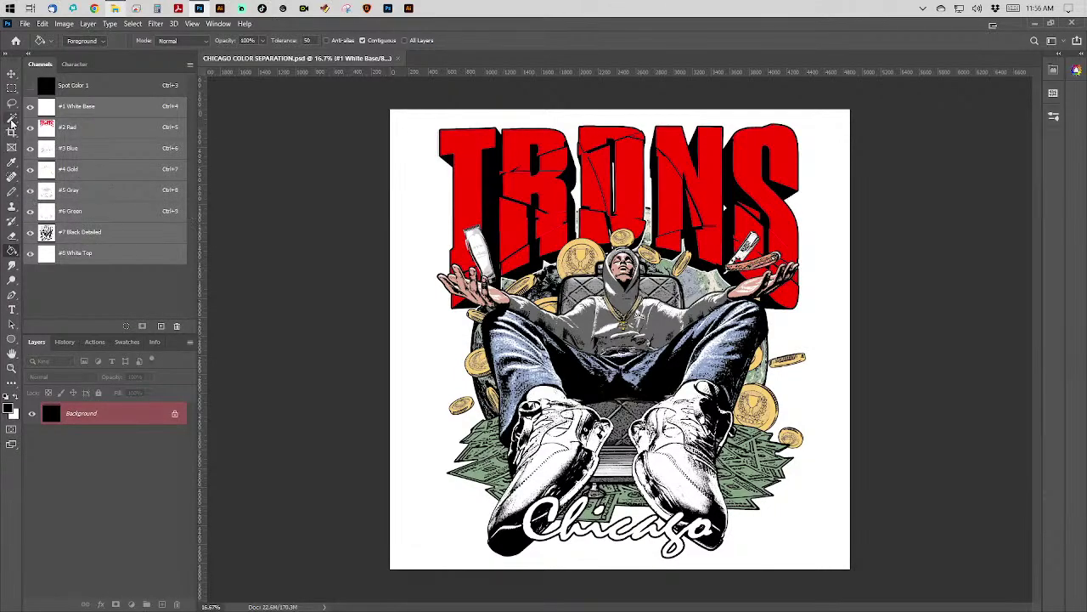
Magic-wand the white background, invert, and crop to the artwork, confirming 13.043 × 15.483 inches.
left_click(12, 118)
left_click(413, 126)
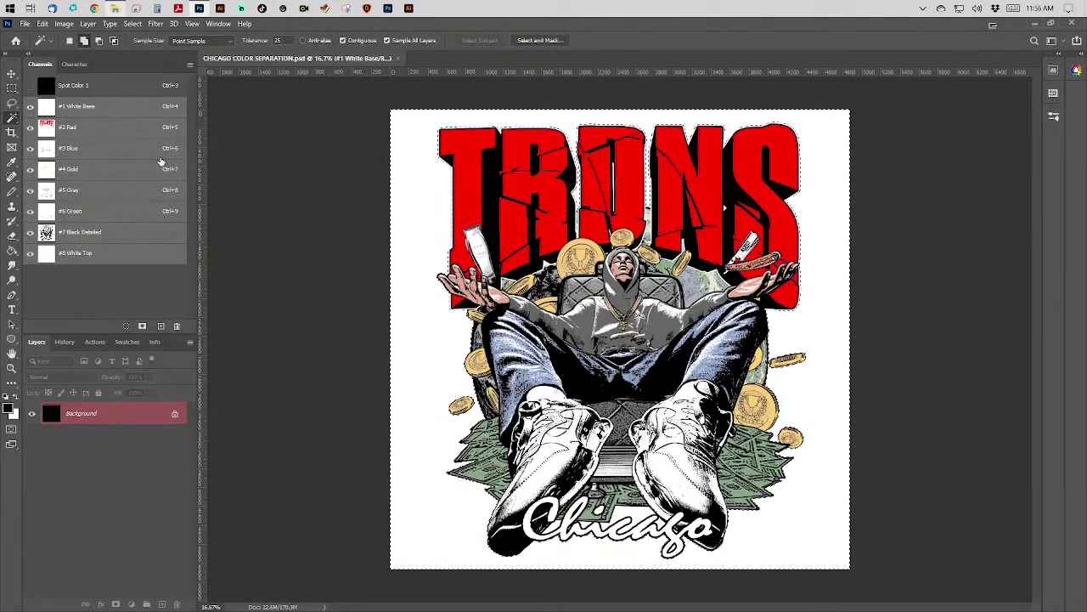
left_click(134, 24)
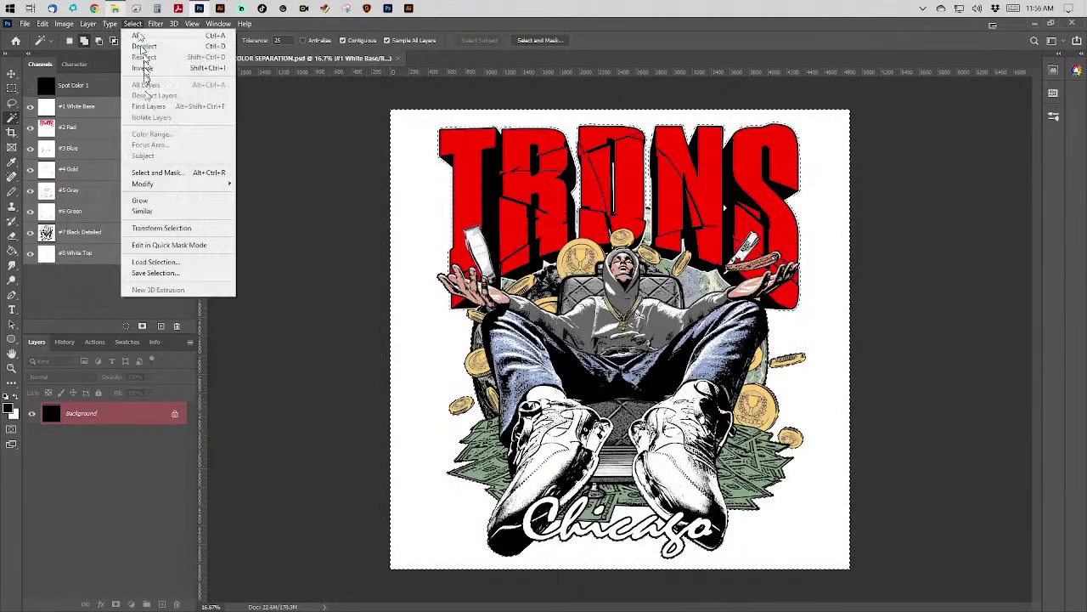
left_click(146, 68)
left_click(66, 24)
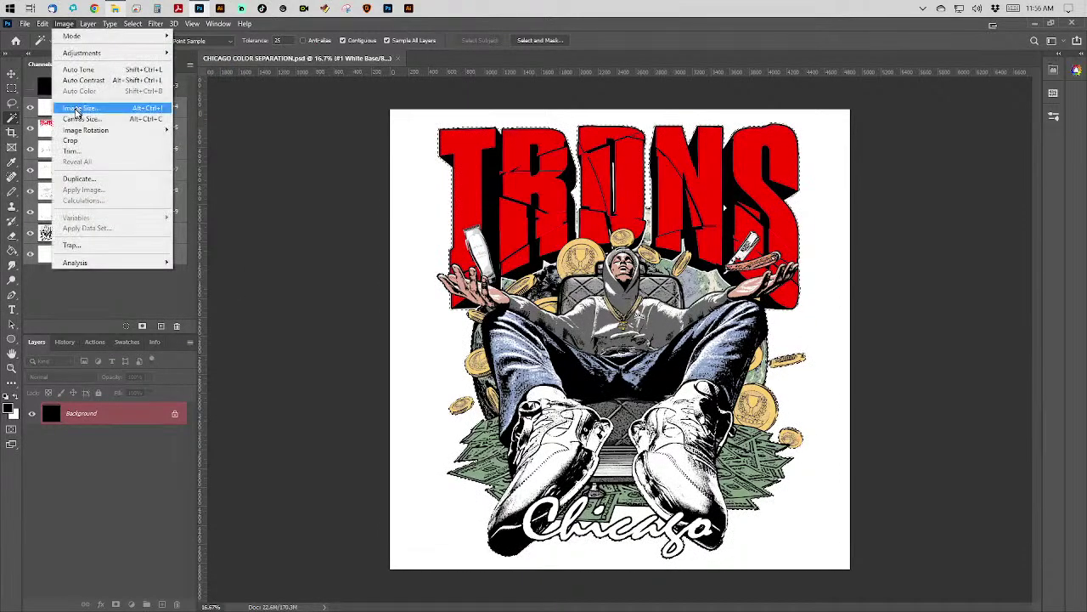
left_click(77, 141)
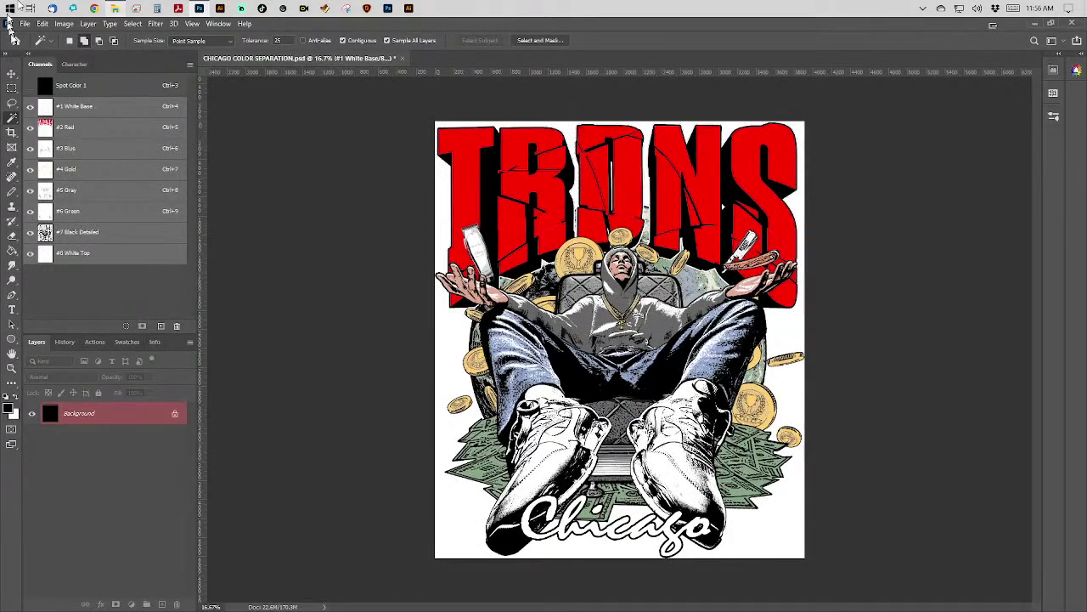
left_click(66, 23)
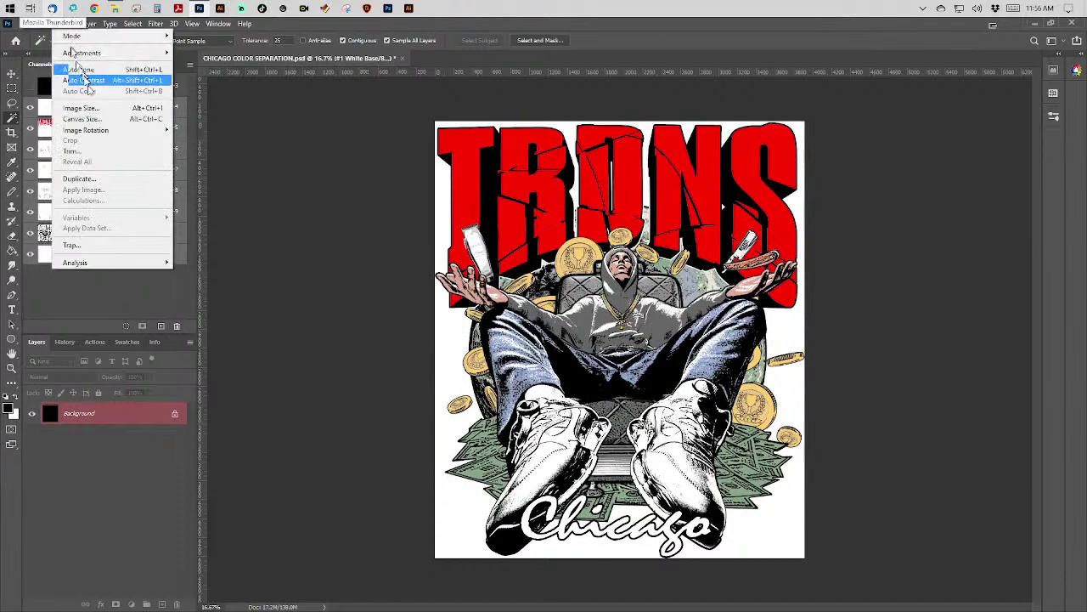
left_click(94, 110)
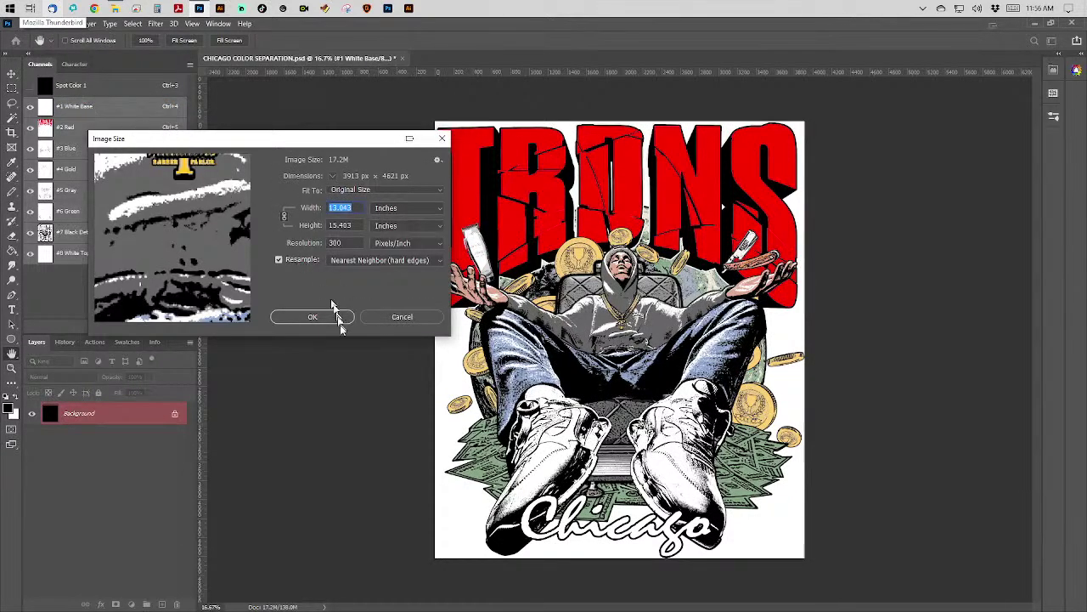
left_click(325, 321)
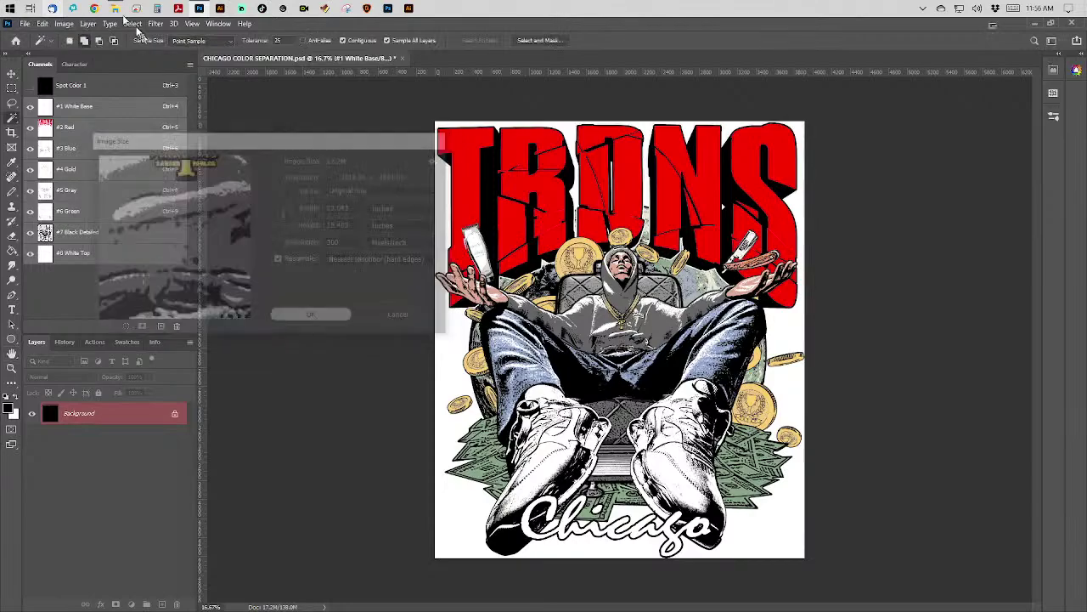
View CHICAGOTECHPACK.jpg from the order 1236 folder to review the 13X16 graphic and ink colours.
left_click(115, 9)
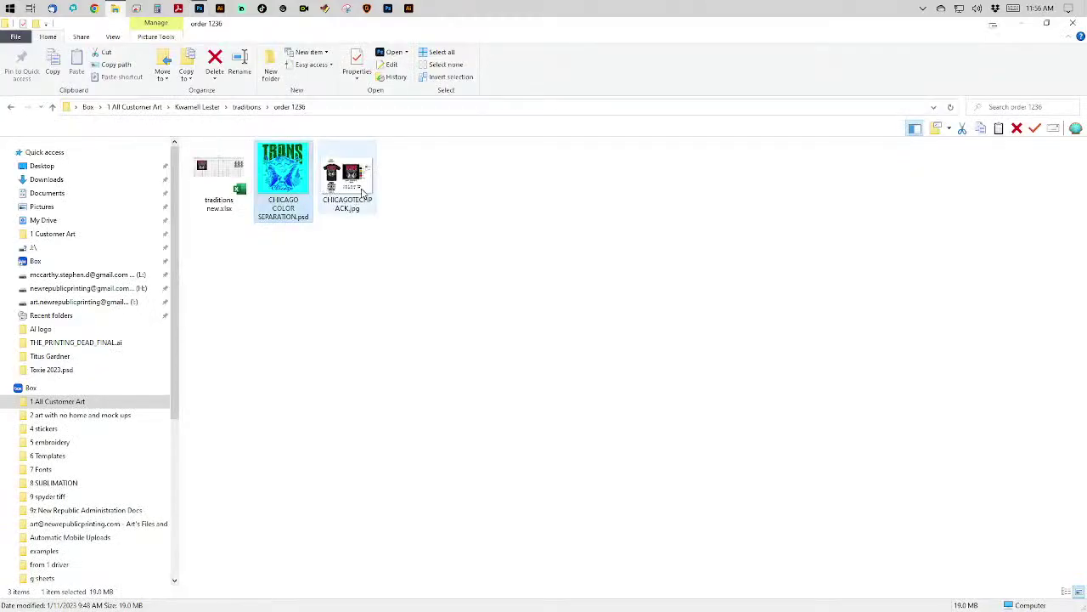
left_click(347, 174)
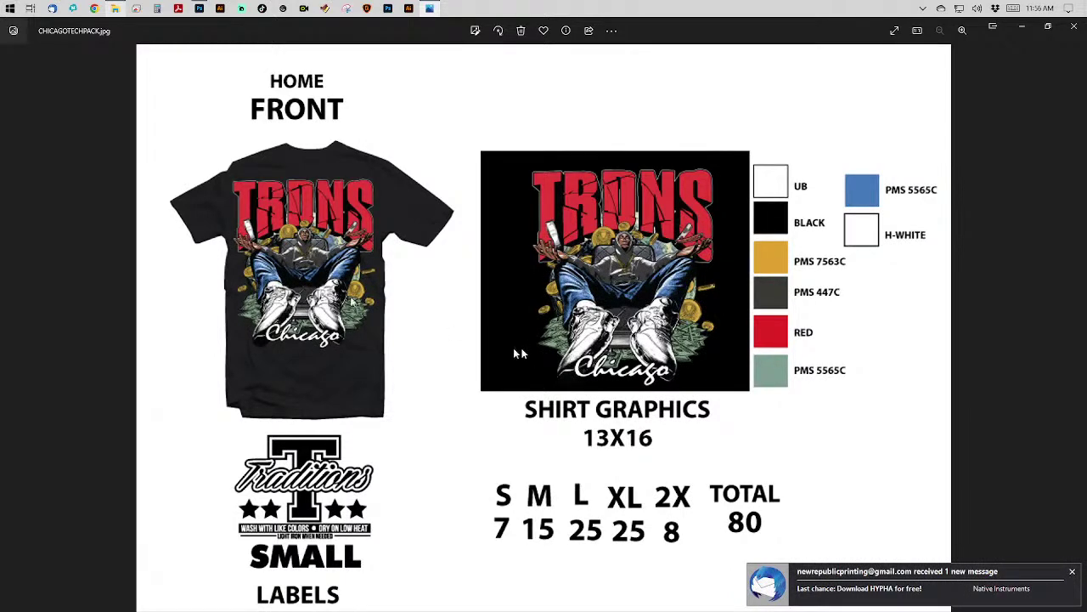
left_click(199, 9)
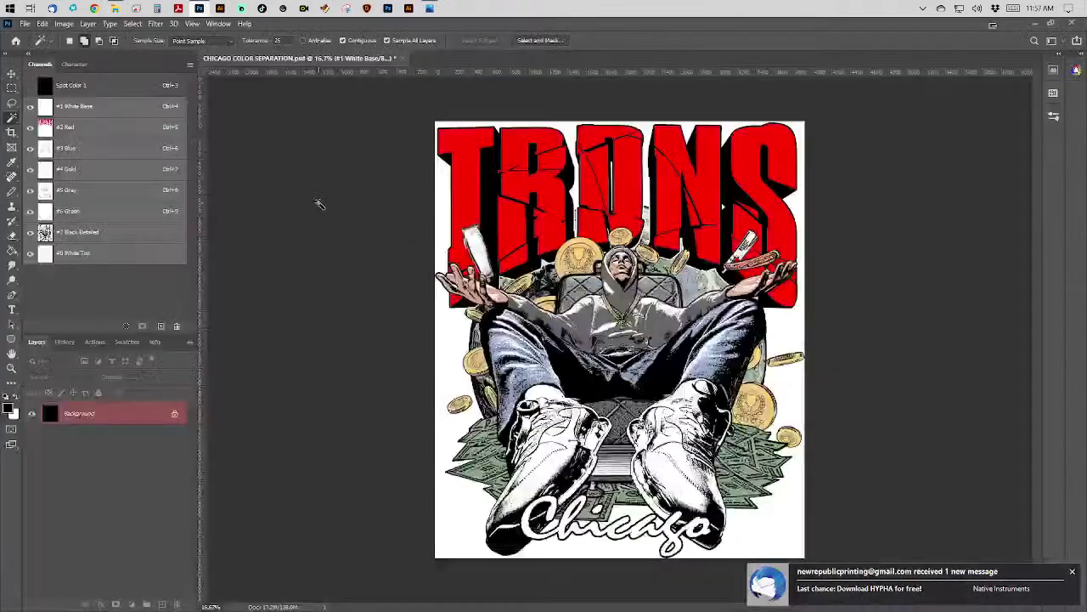
Recheck the image size and confirm it unchanged.
left_click(64, 23)
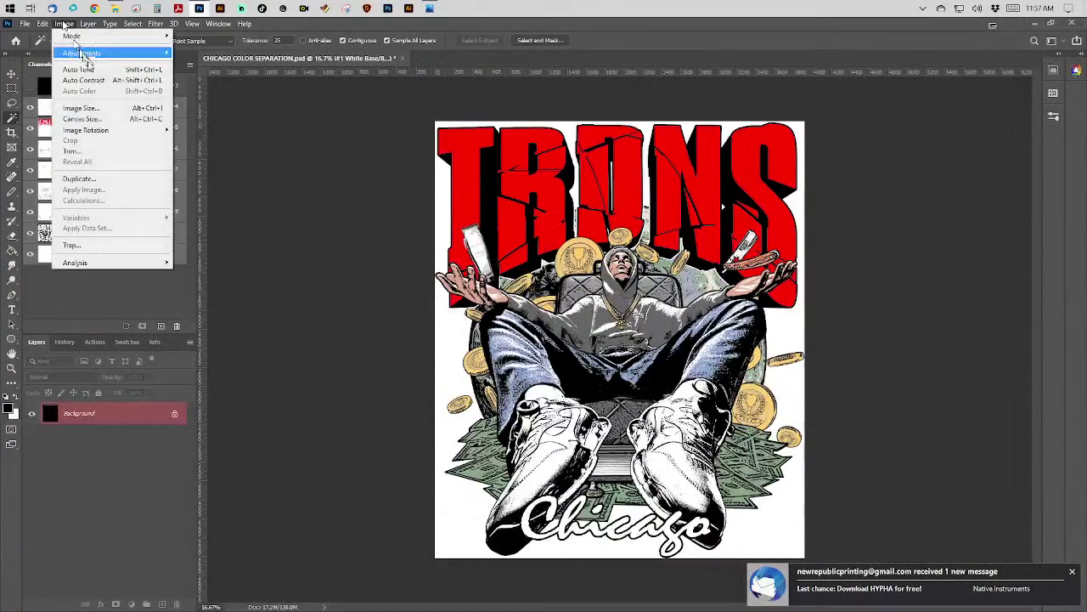
left_click(106, 108)
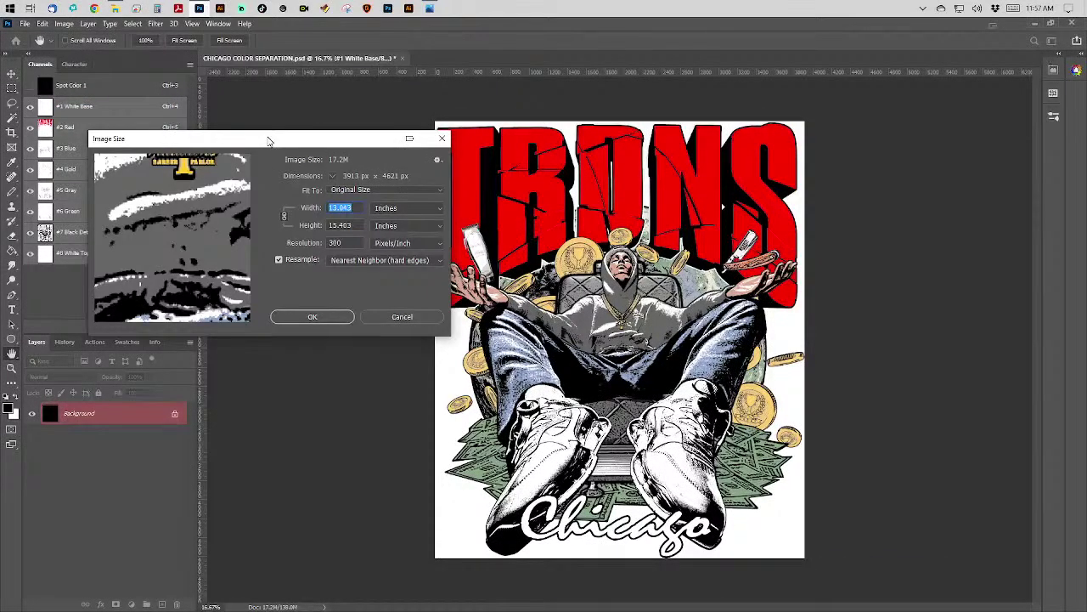
left_click(313, 317)
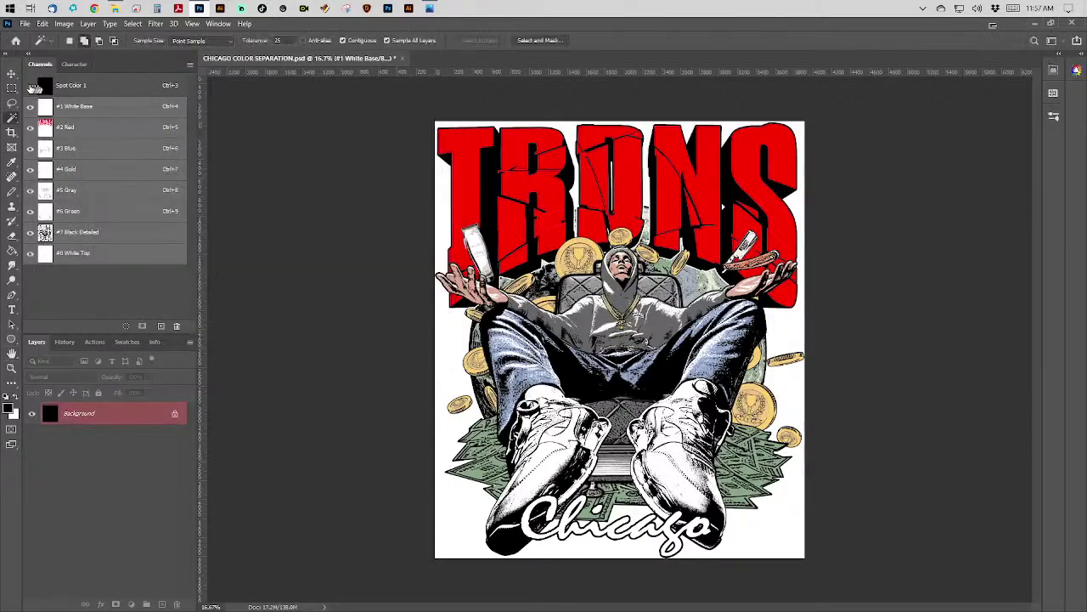
Show the black Spot Color 1 background and zoom in to inspect the figure, then fit the artwork.
left_click(30, 86)
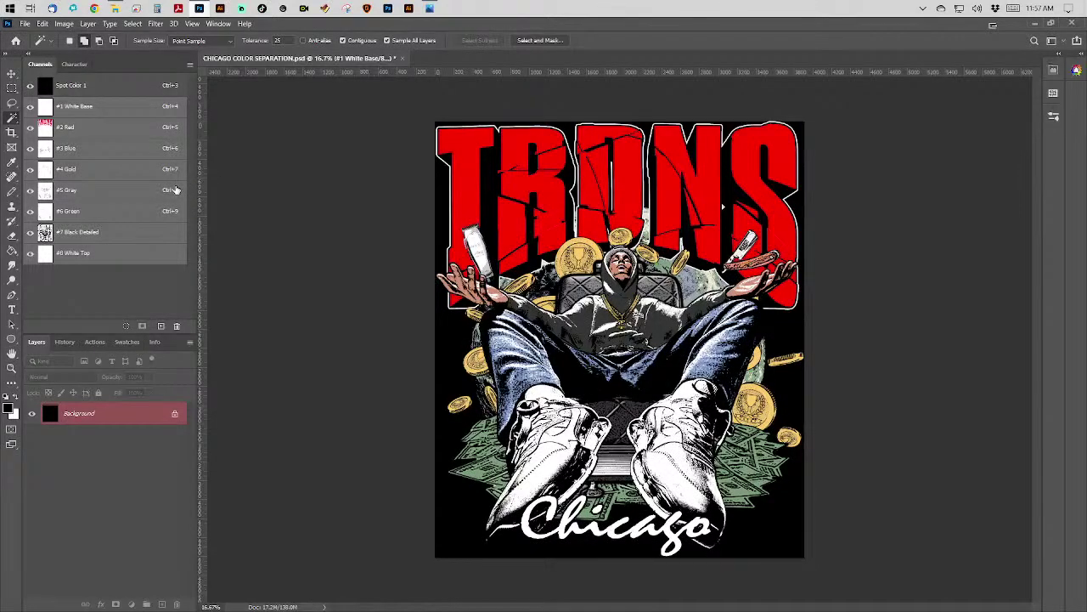
key("ctrl+plus")
key("ctrl+plus")
key("ctrl+plus")
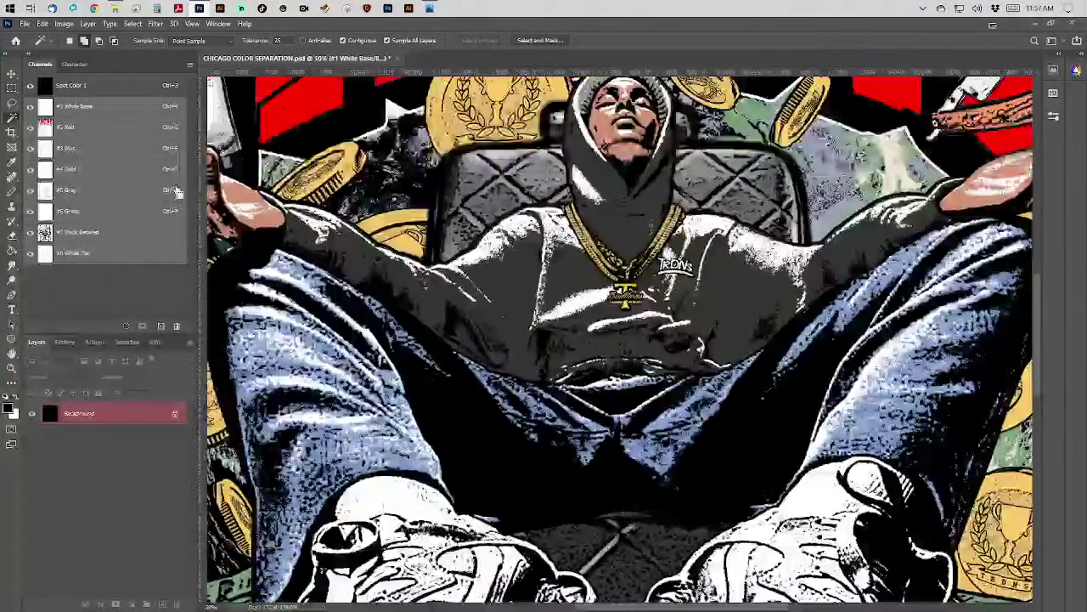
key("ctrl+plus")
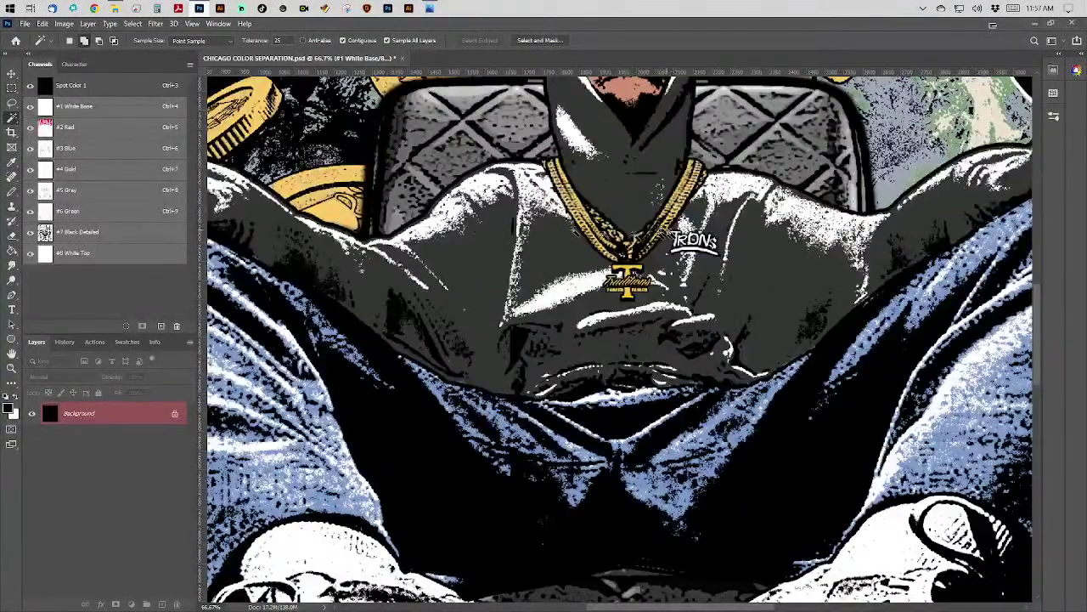
scroll(609, 207, "up", 10)
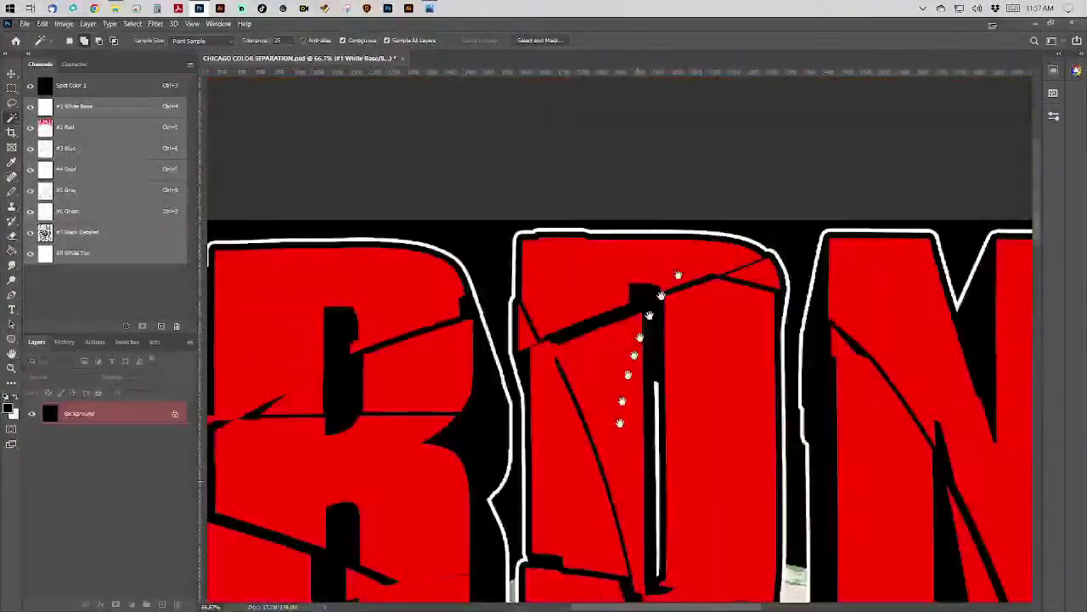
scroll(637, 374, "down", 3)
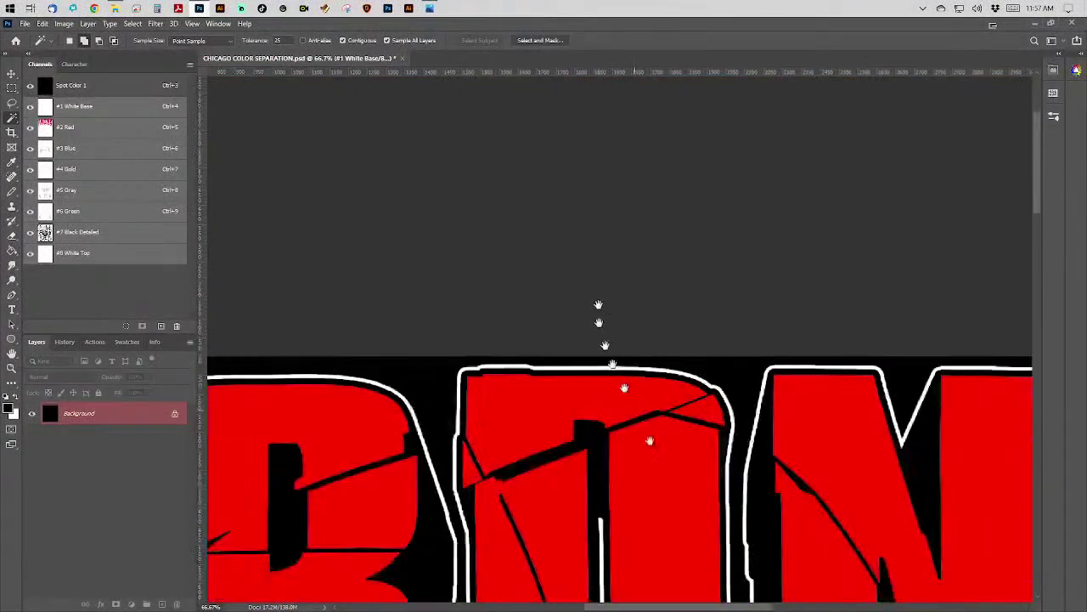
scroll(667, 480, "down", 10)
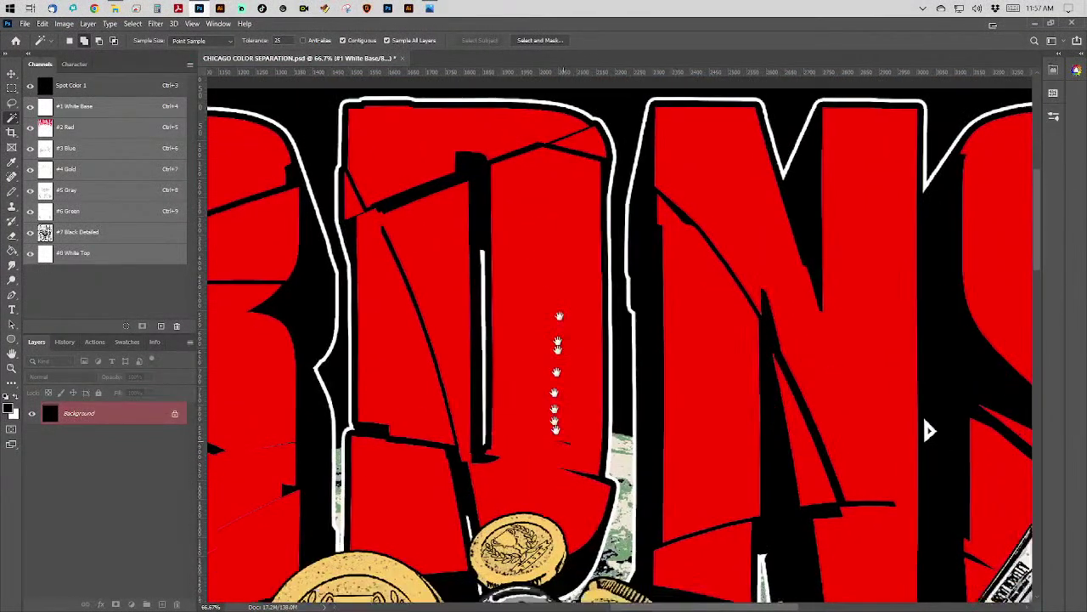
scroll(570, 244, "down", 6)
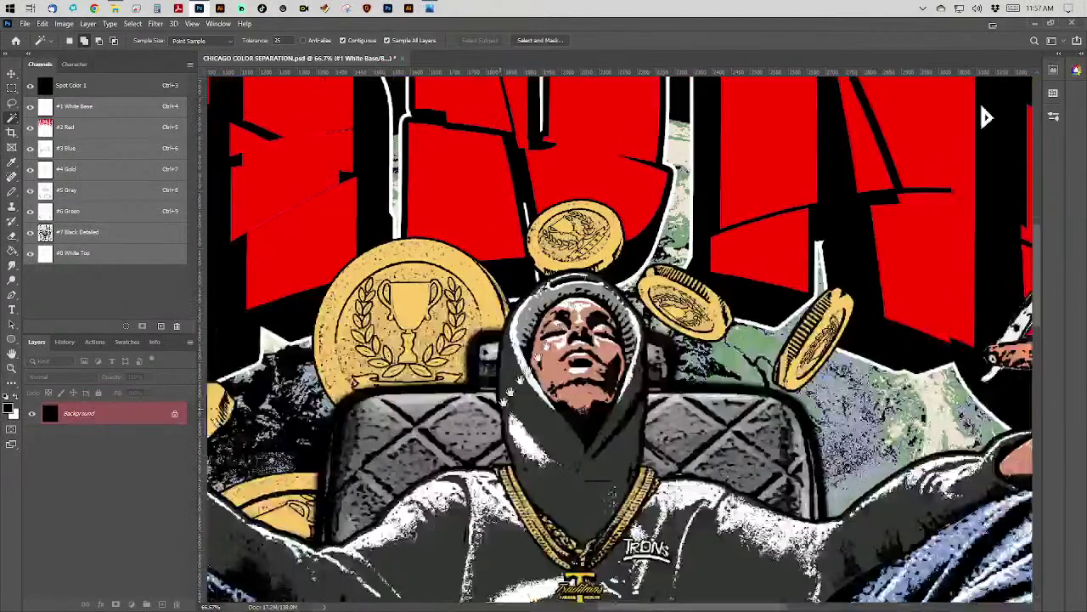
key("ctrl+minus")
key("ctrl+minus")
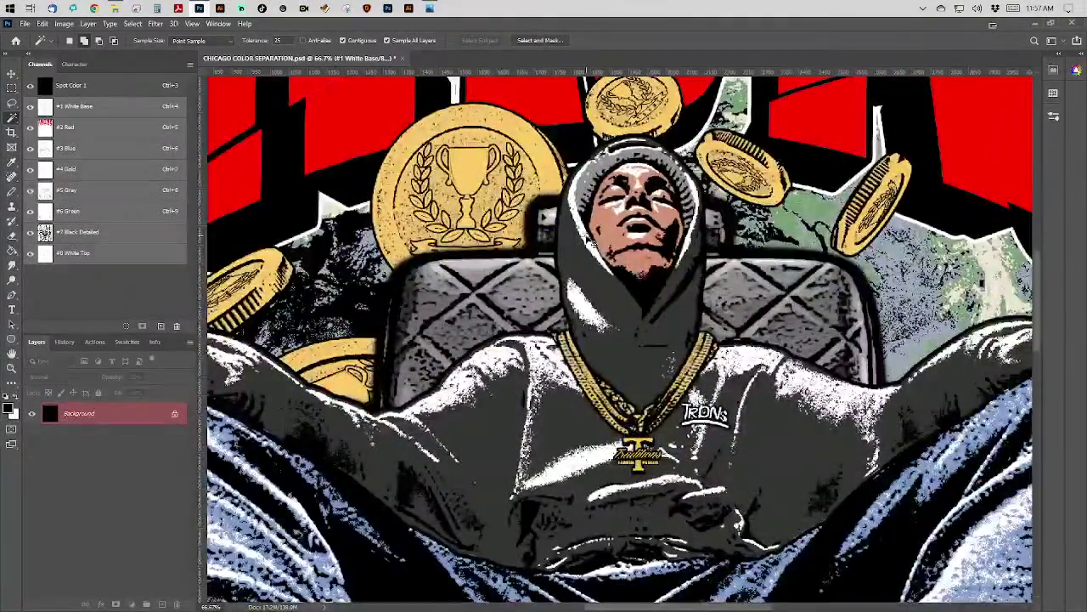
key("ctrl+0")
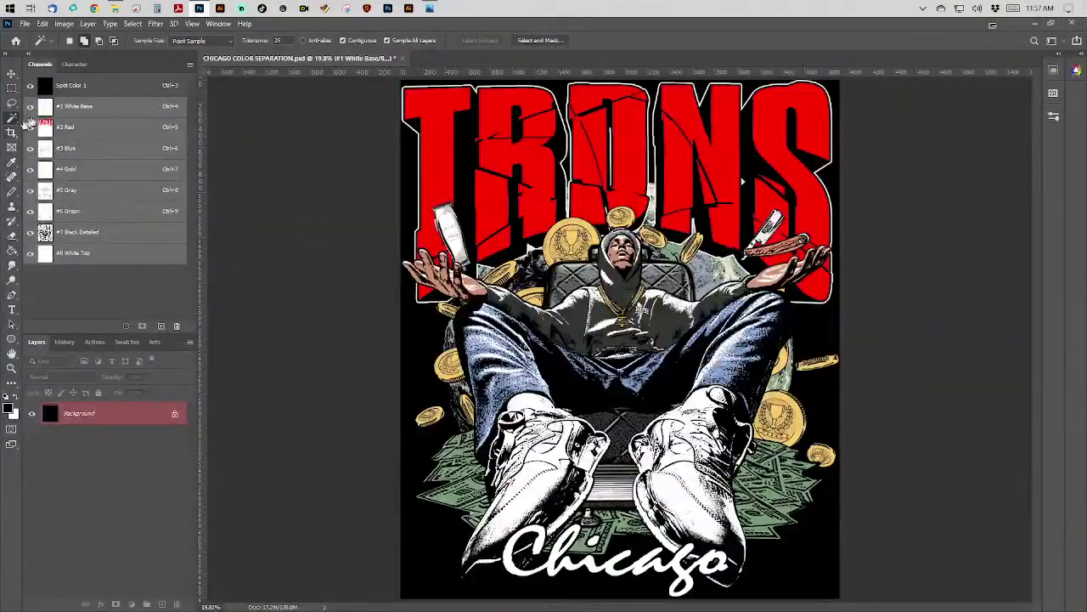
Hide all plates, reveal Red, Blue, Gold, Gray, Green and Black Detailed in turn, ending on Green only.
left_click_drag(31, 129, 31, 212)
left_click_drag(37, 289, 34, 271)
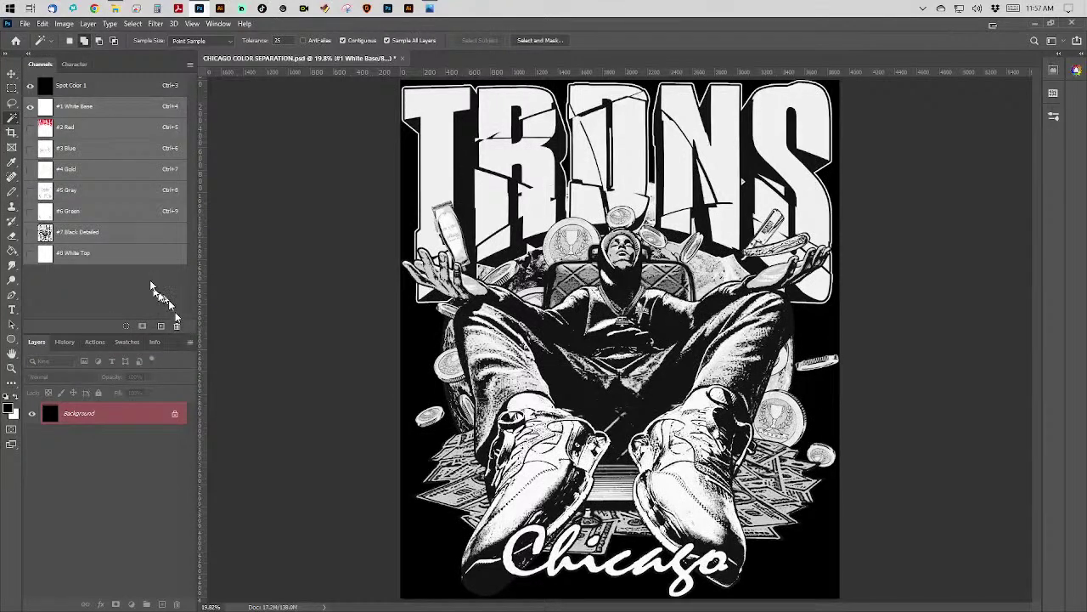
left_click(29, 126)
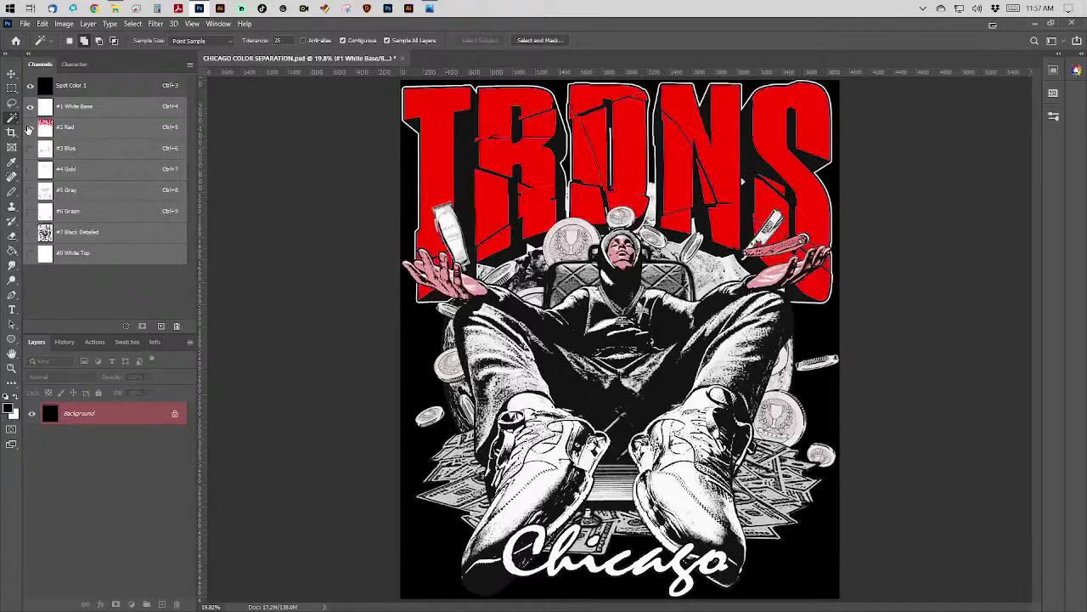
left_click(30, 148)
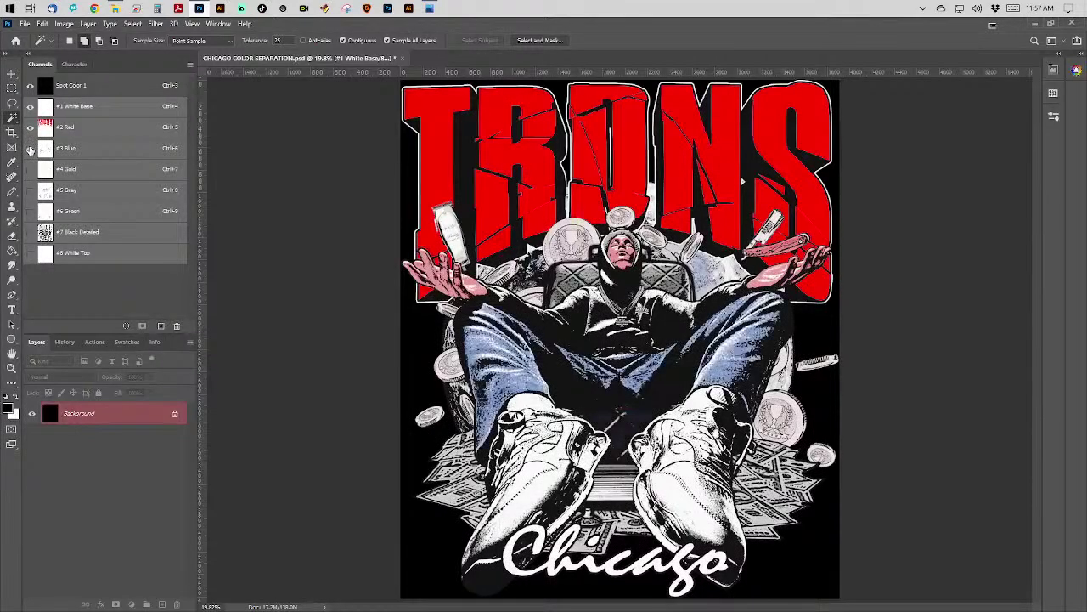
left_click(29, 169)
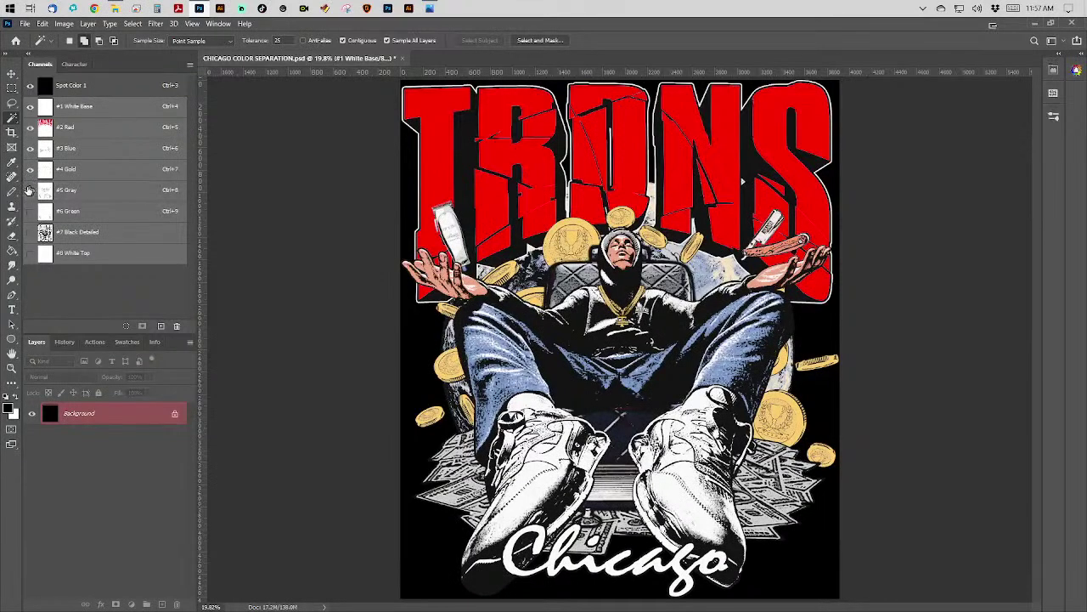
left_click(30, 189)
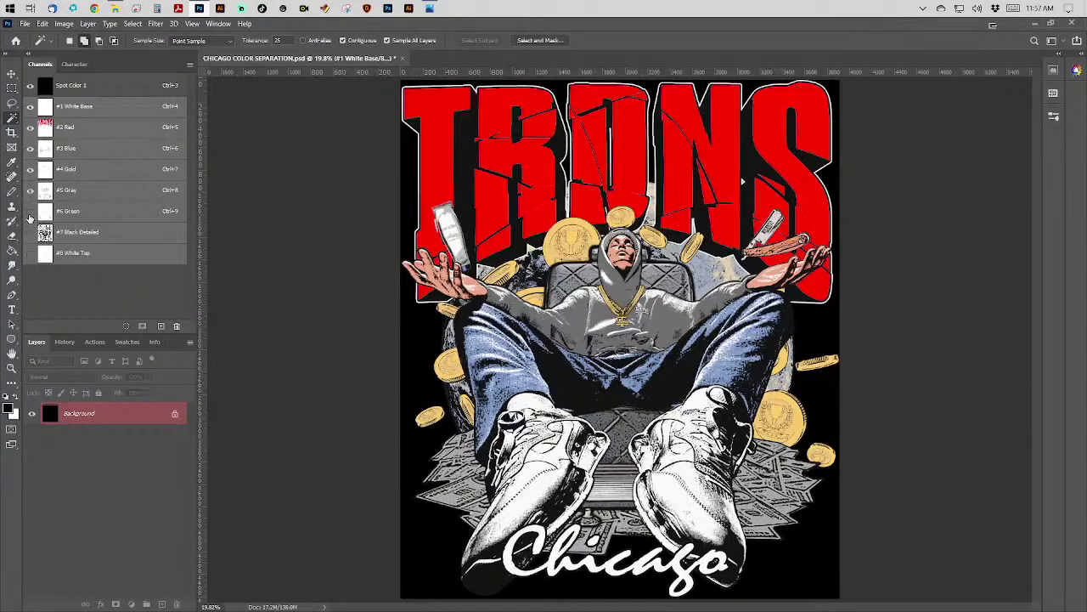
left_click(30, 211)
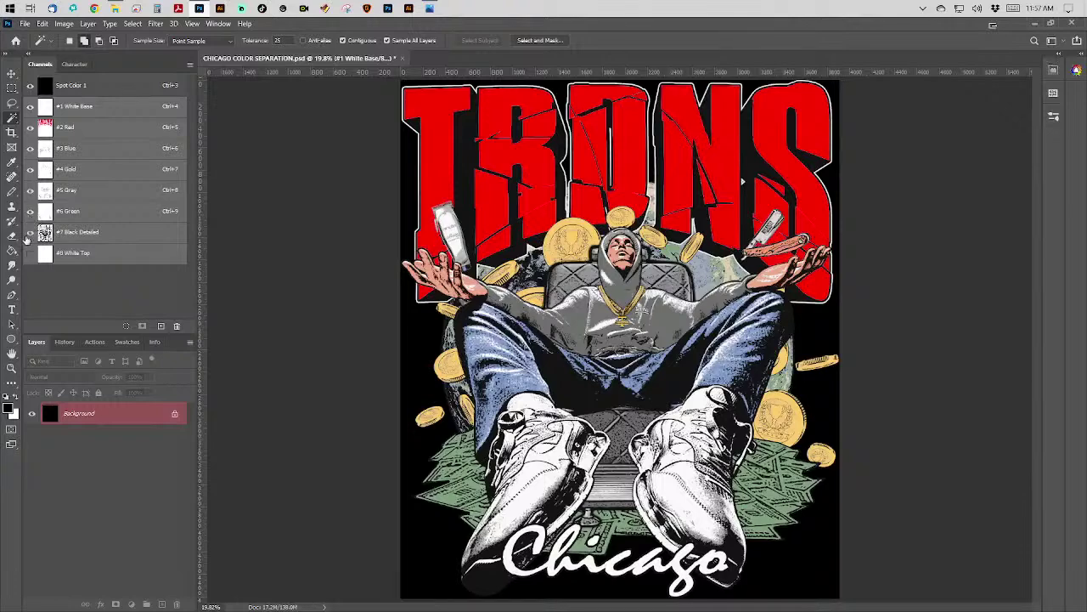
left_click(26, 238)
left_click(25, 238)
left_click(30, 210, "alt")
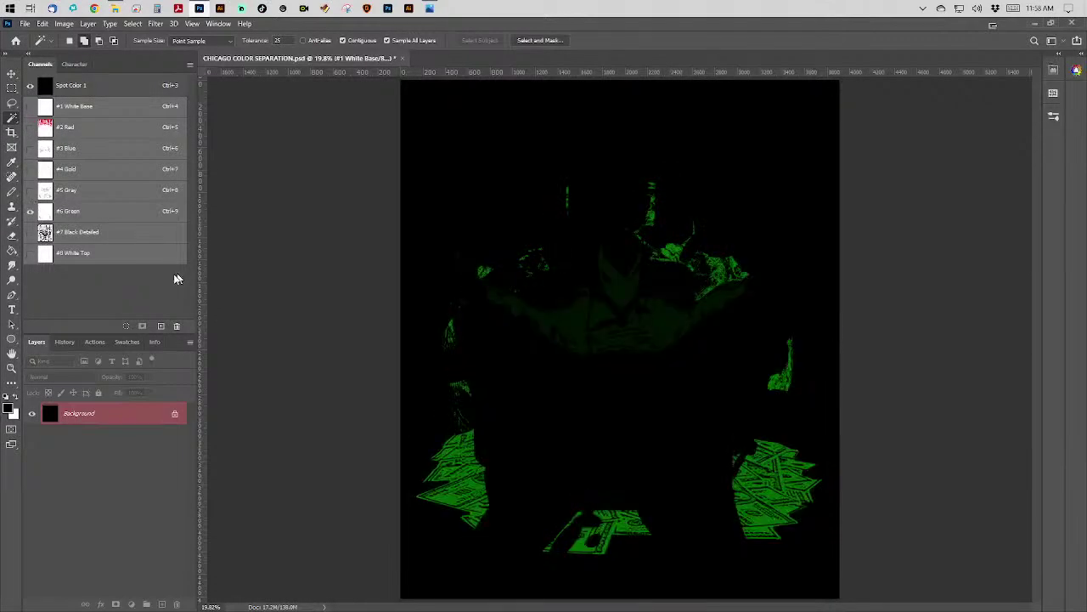
View the #7 Black Detailed plate alone, show the Info panel, then isolate the #5 Gray plate.
left_click(40, 235)
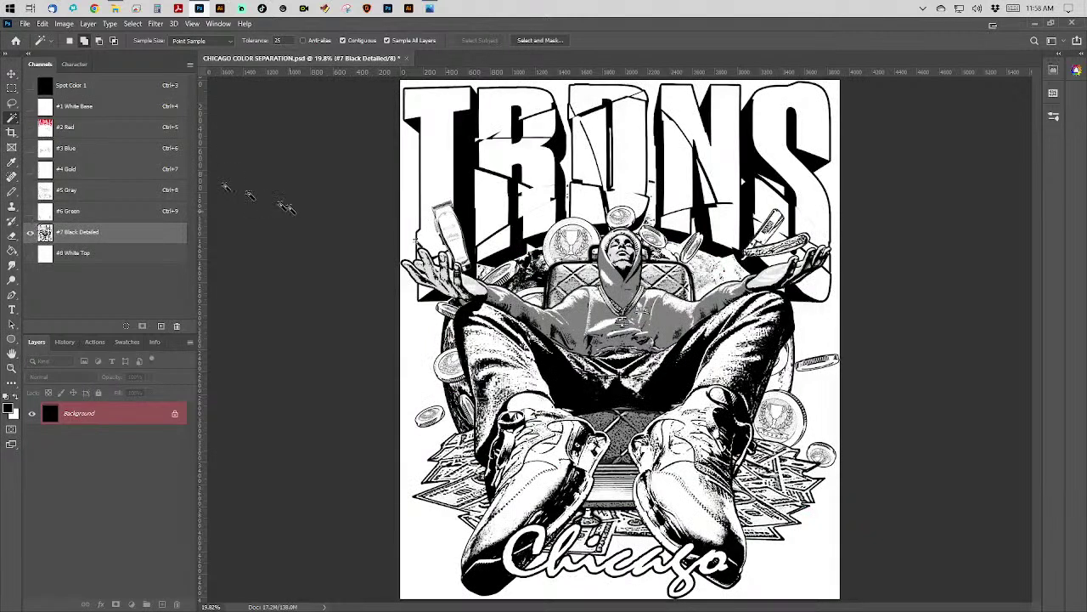
left_click(153, 343)
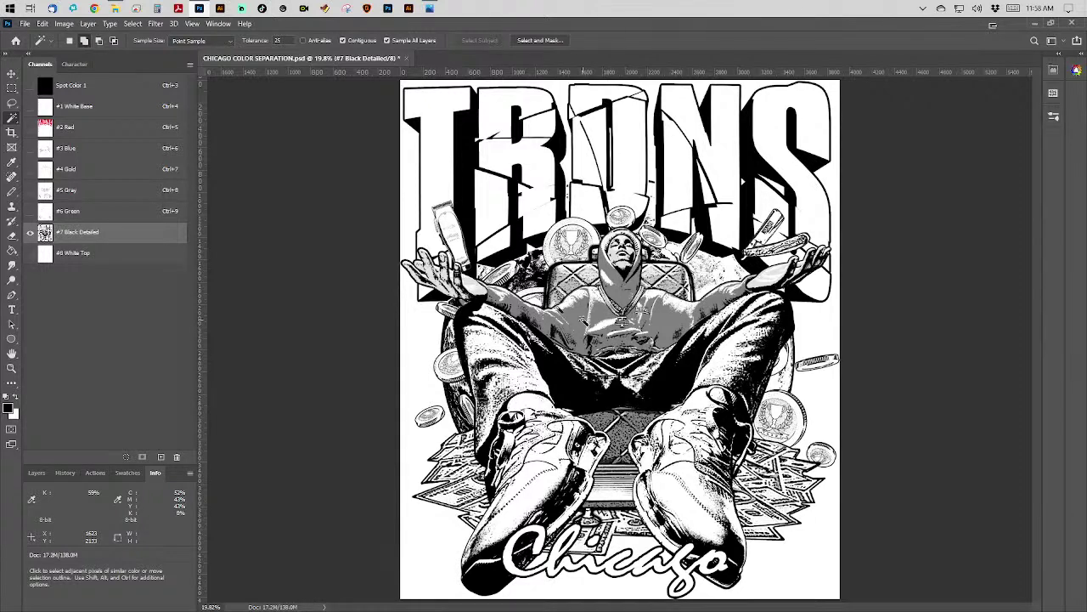
left_click(100, 193)
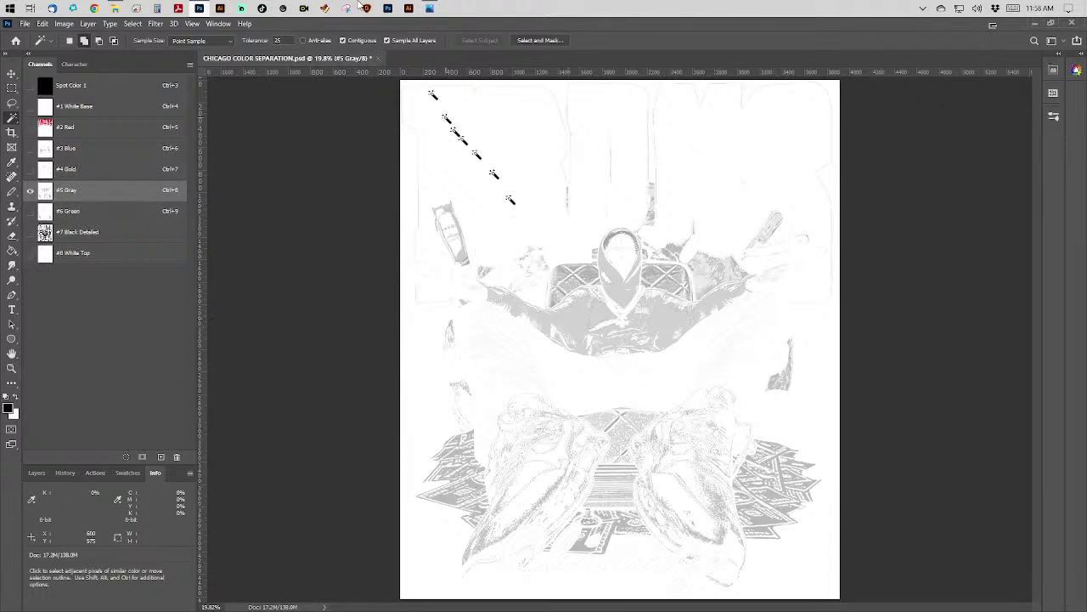
left_click(433, 8)
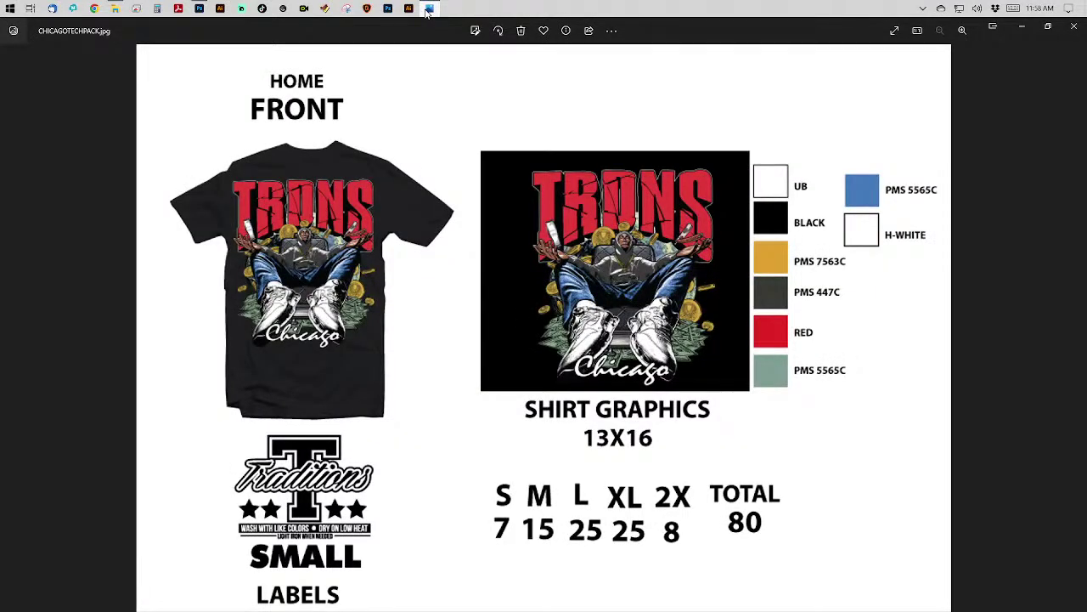
left_click(429, 8)
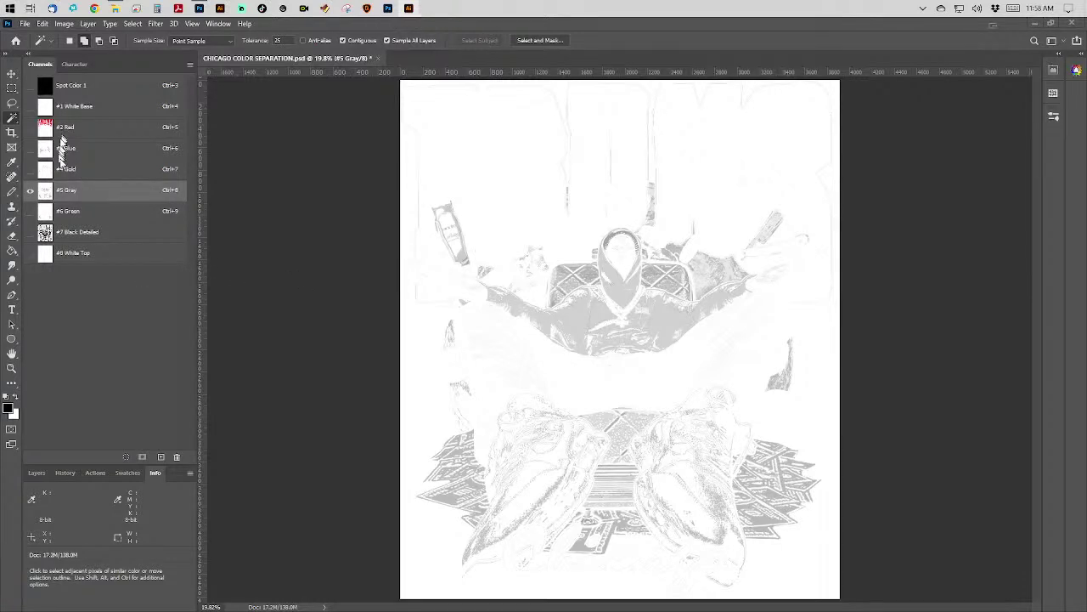
Toggle channel visibility so only Spot Color 1 and #8 White Top show, then target #8 White Top.
left_click(30, 211)
left_click(30, 190)
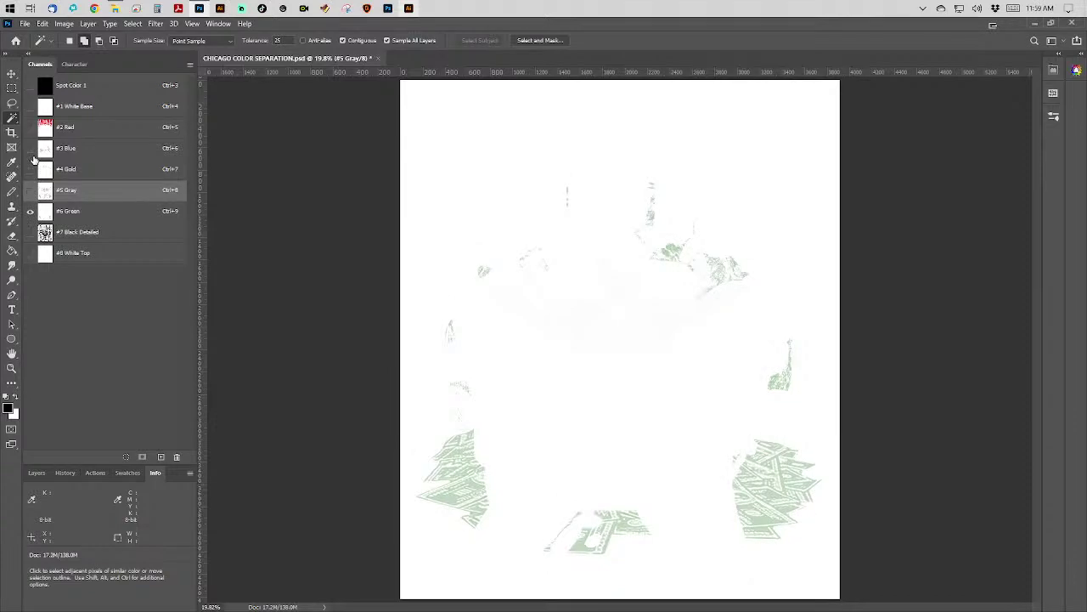
left_click(30, 234)
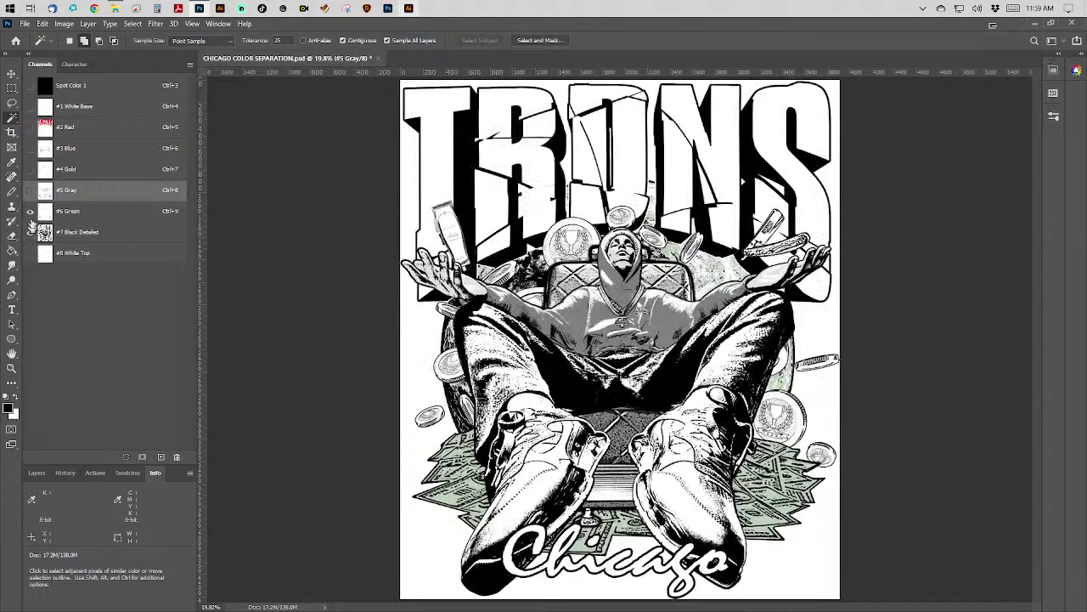
left_click(31, 211)
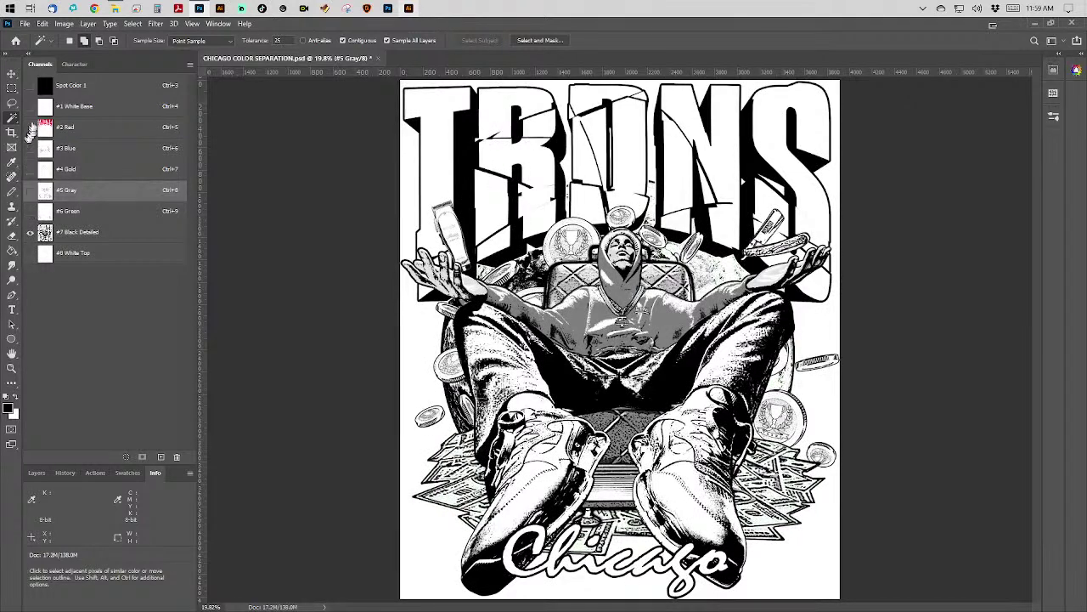
left_click(30, 106)
left_click(30, 233)
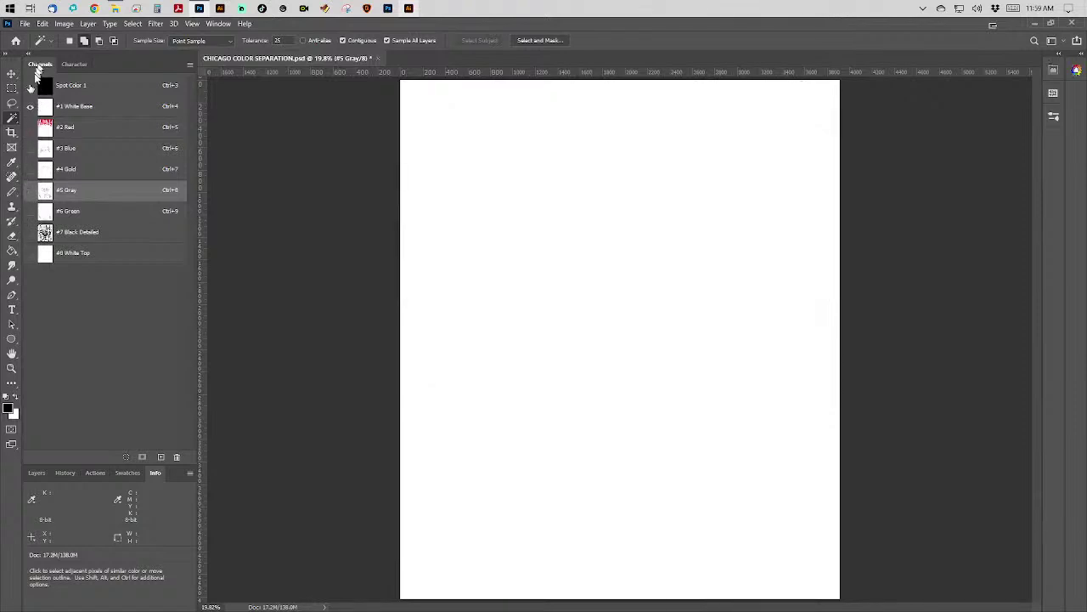
left_click(30, 86)
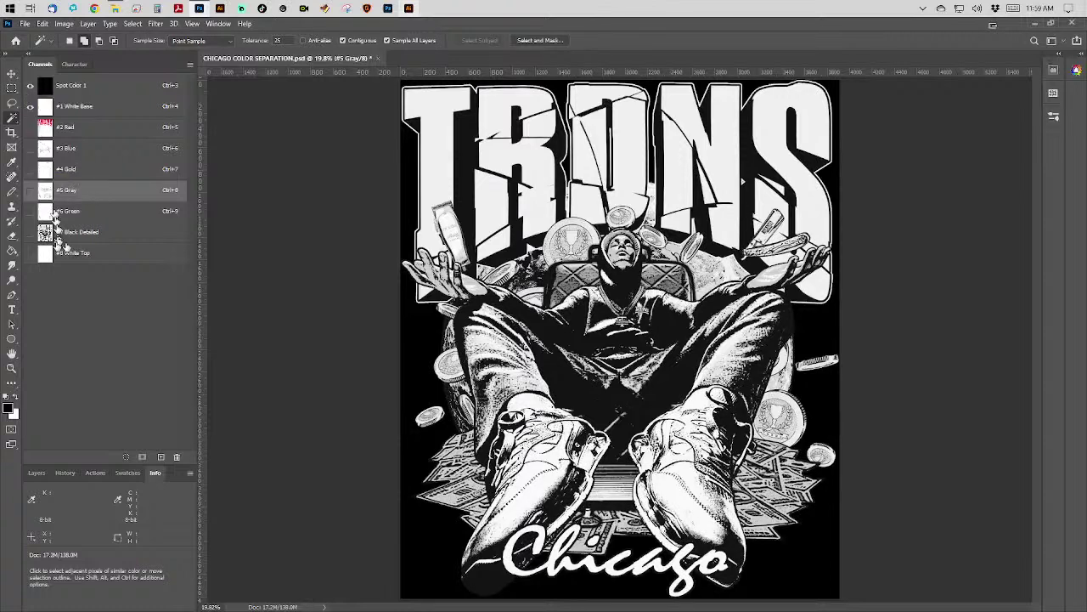
left_click(30, 253)
left_click(30, 106)
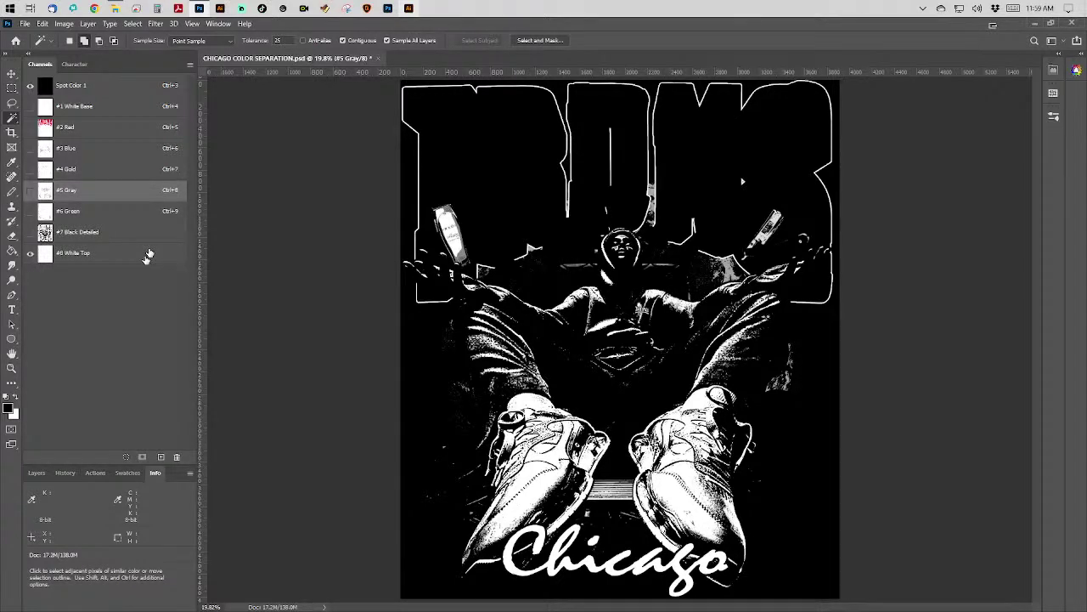
left_click(166, 255)
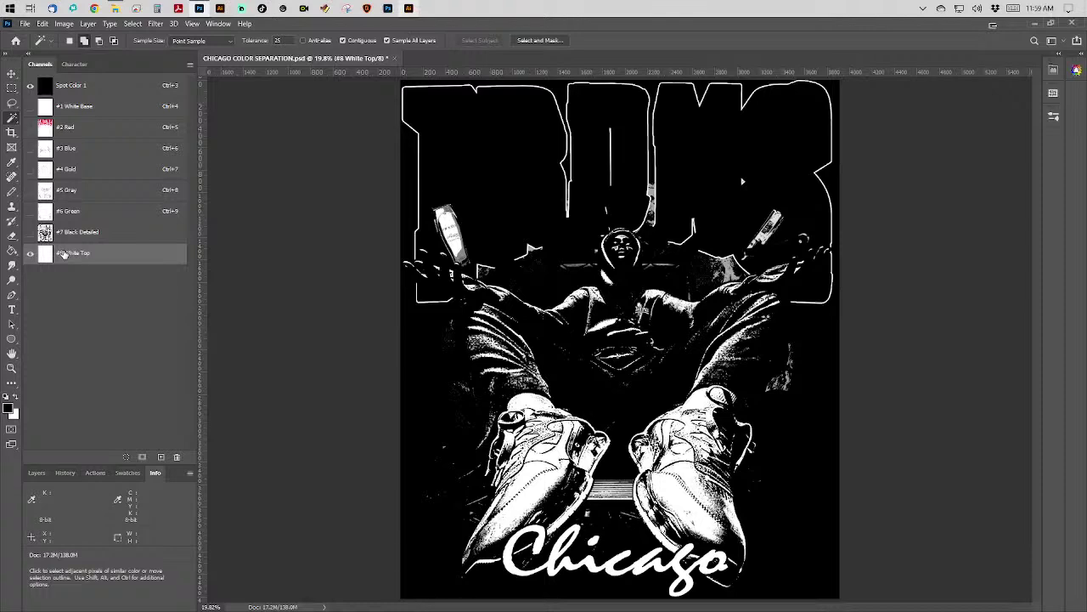
Show channels #1–#7, delete the Spot Color 1 channel, and hide channels #3 through #8.
left_click_drag(32, 106, 34, 255)
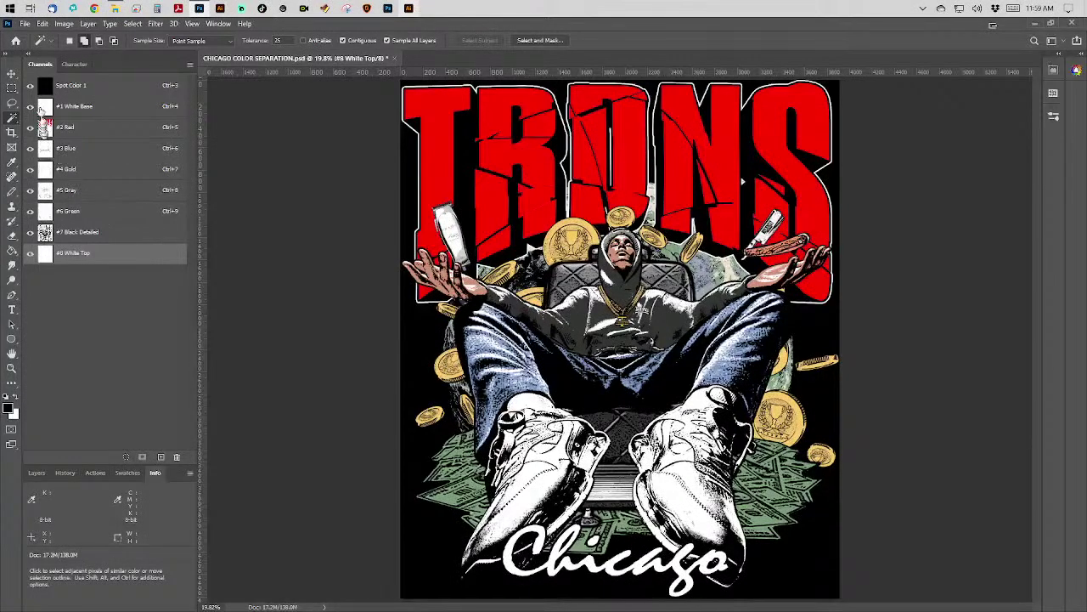
left_click_drag(115, 86, 176, 459)
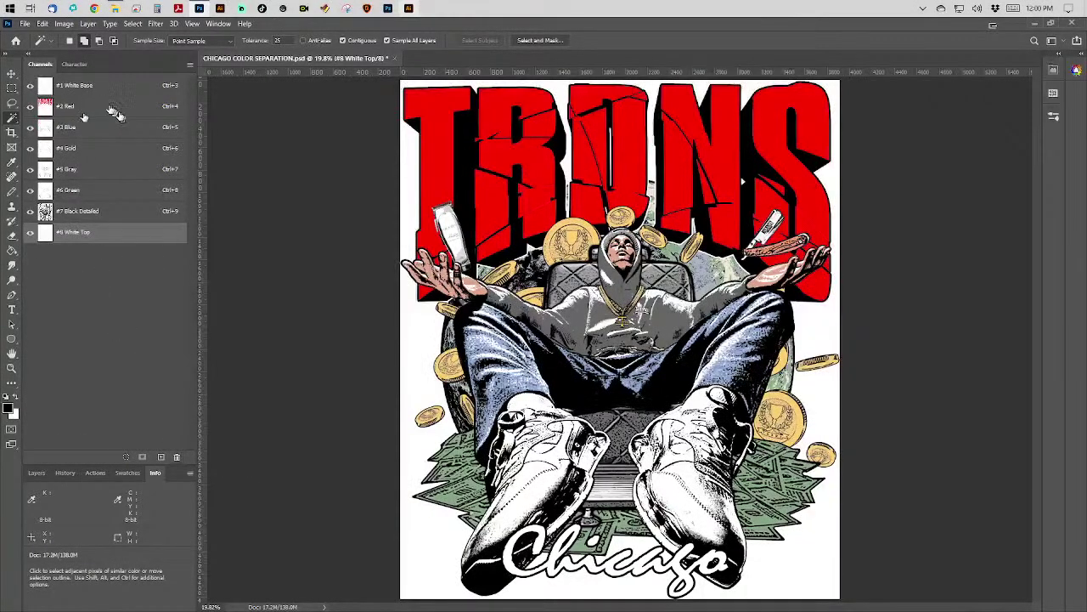
left_click_drag(32, 128, 51, 314)
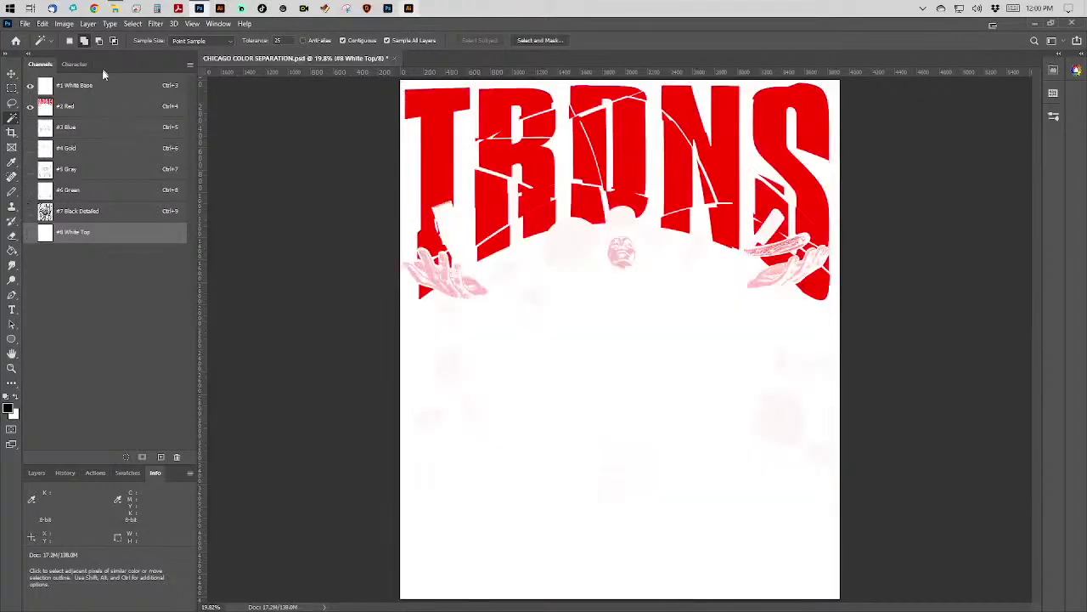
Set the #1 White Base channel's display colour to lime green a2ff00 (R162 G255 B0).
double_click(109, 85)
key("i")
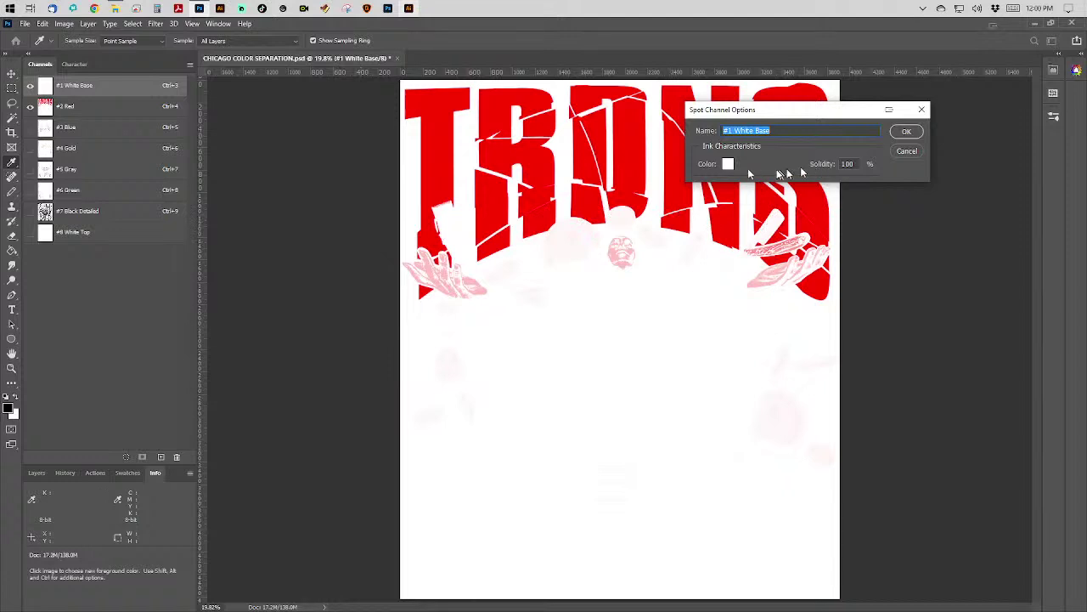
left_click(730, 164)
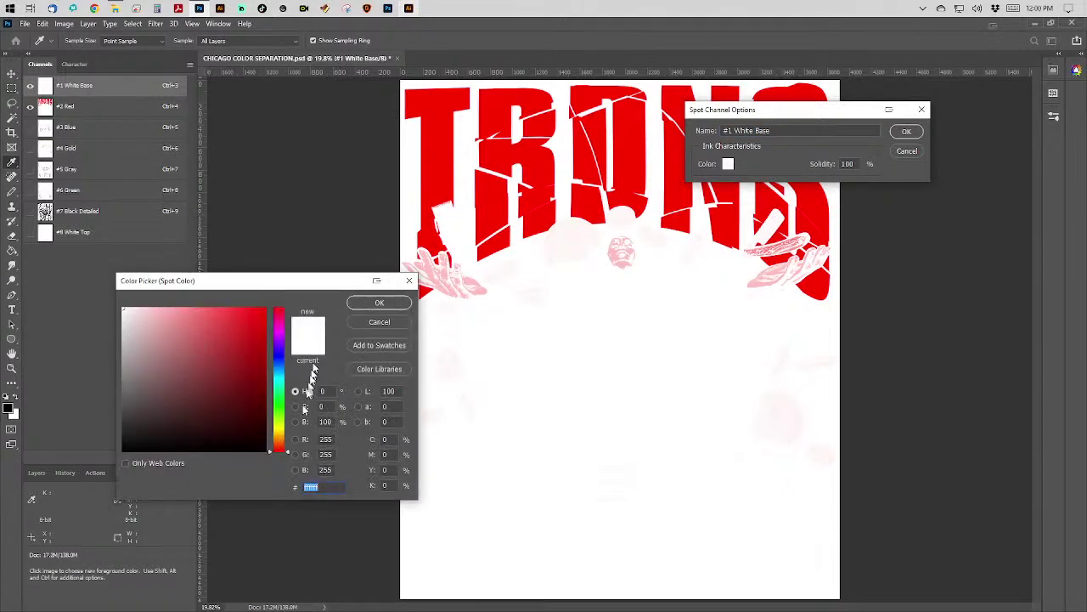
mouse_move(279, 423)
left_mouse_down()
mouse_move(252, 367)
mouse_move(327, 265)
left_mouse_up()
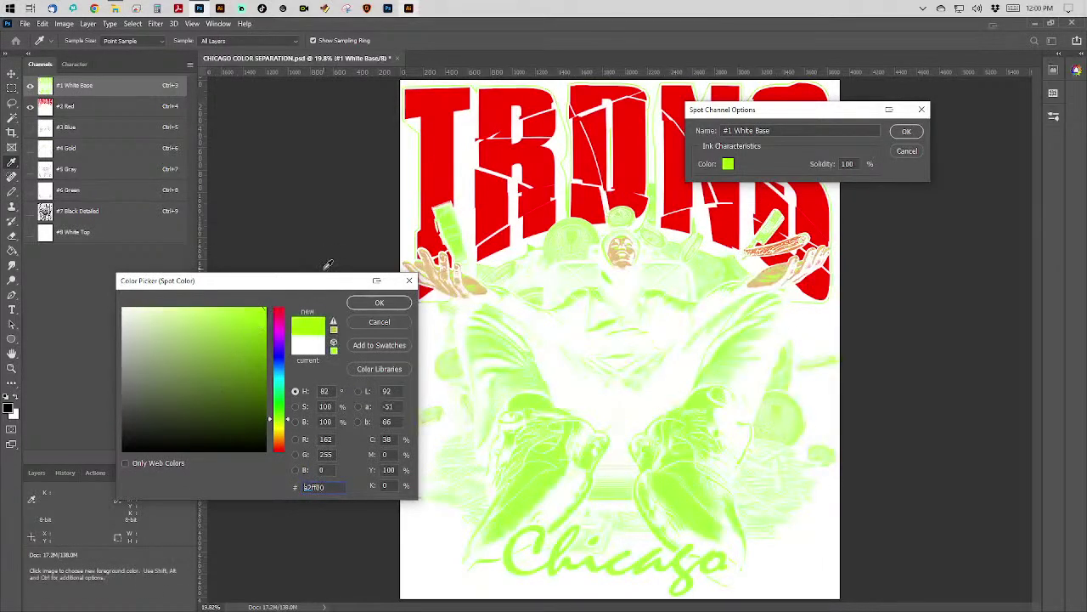
key("Return")
key("Return")
key("w")
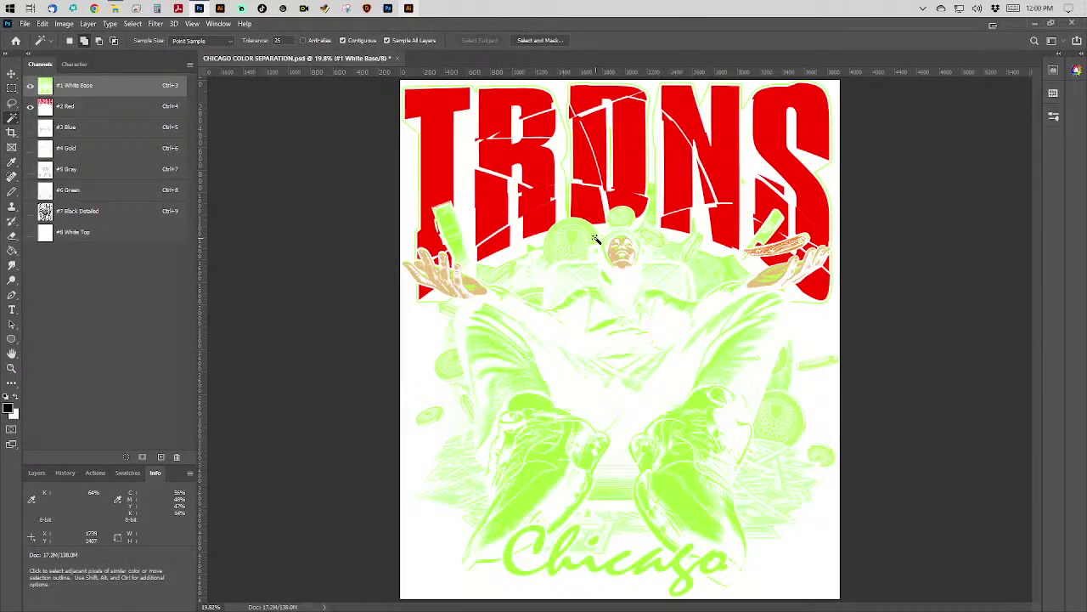
Zoom into the face and toggle the Red, Blue and Gold channels to compare their overlaps.
key("z")
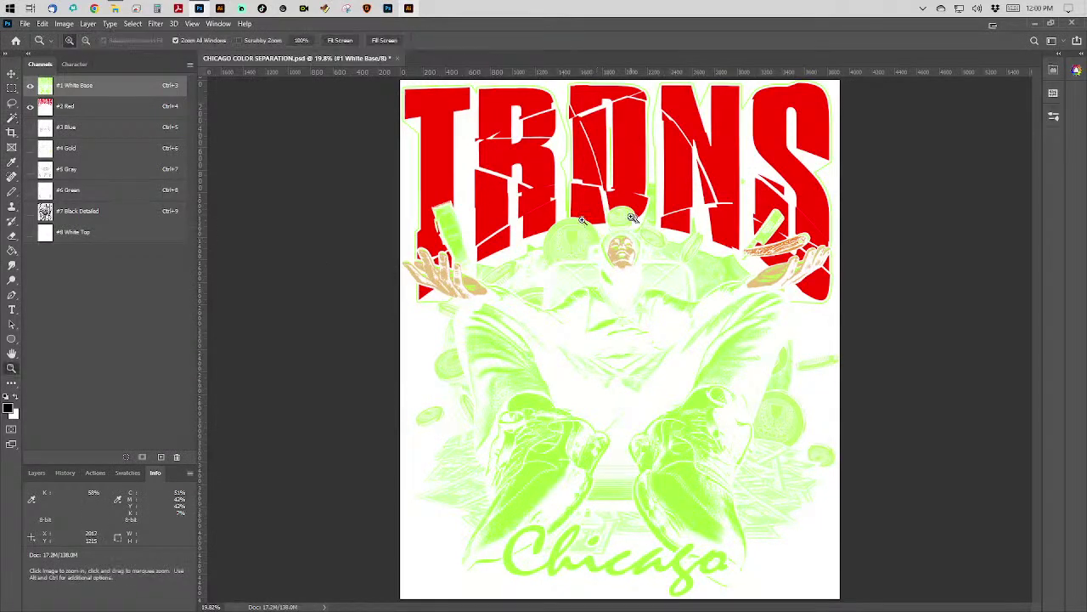
left_click_drag(582, 222, 647, 288)
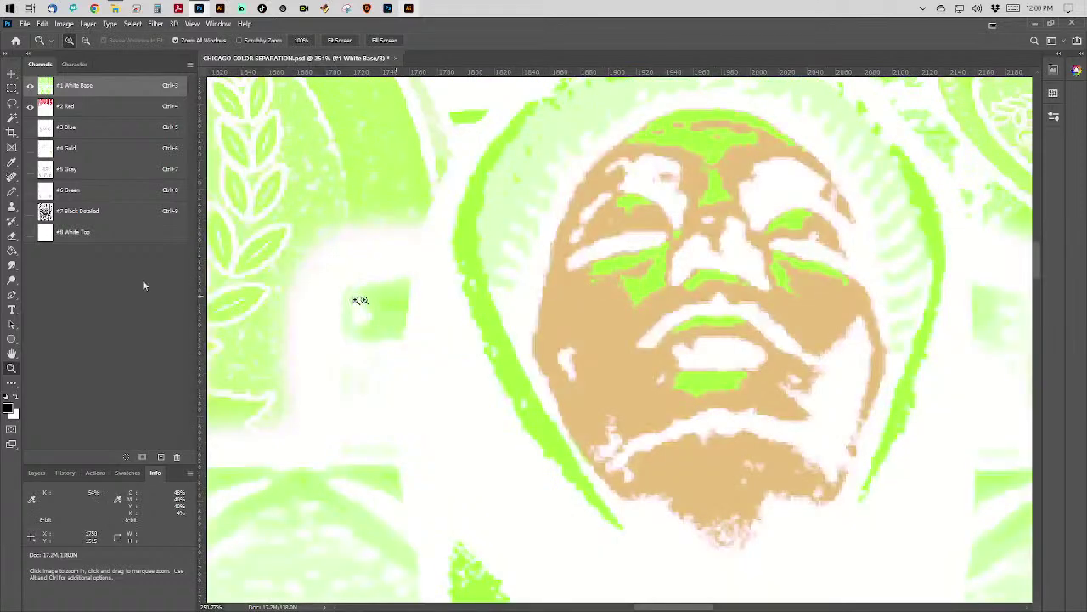
left_click(31, 127)
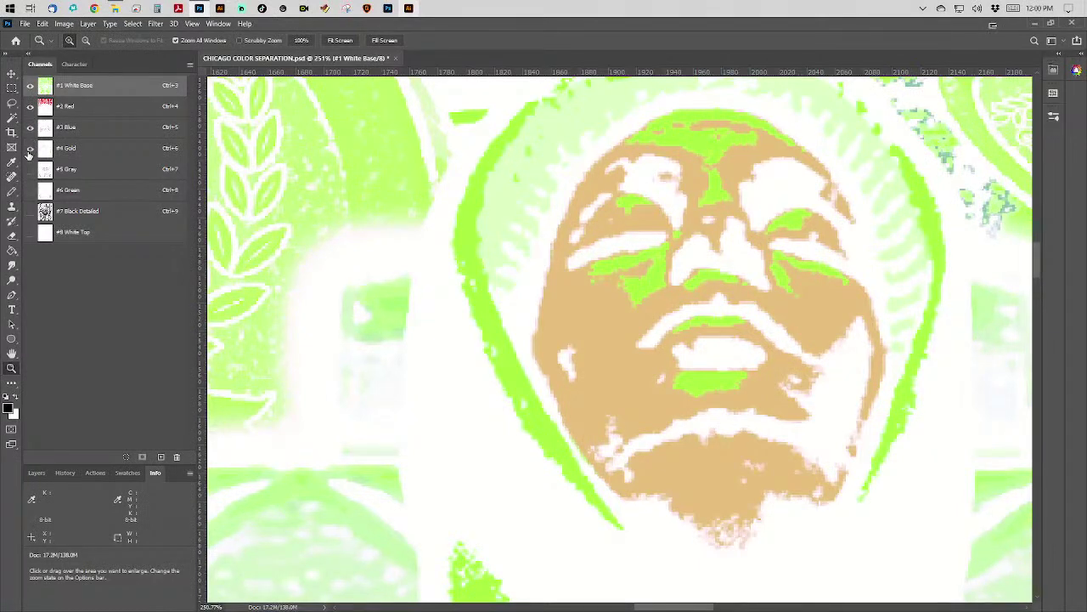
left_click(30, 148)
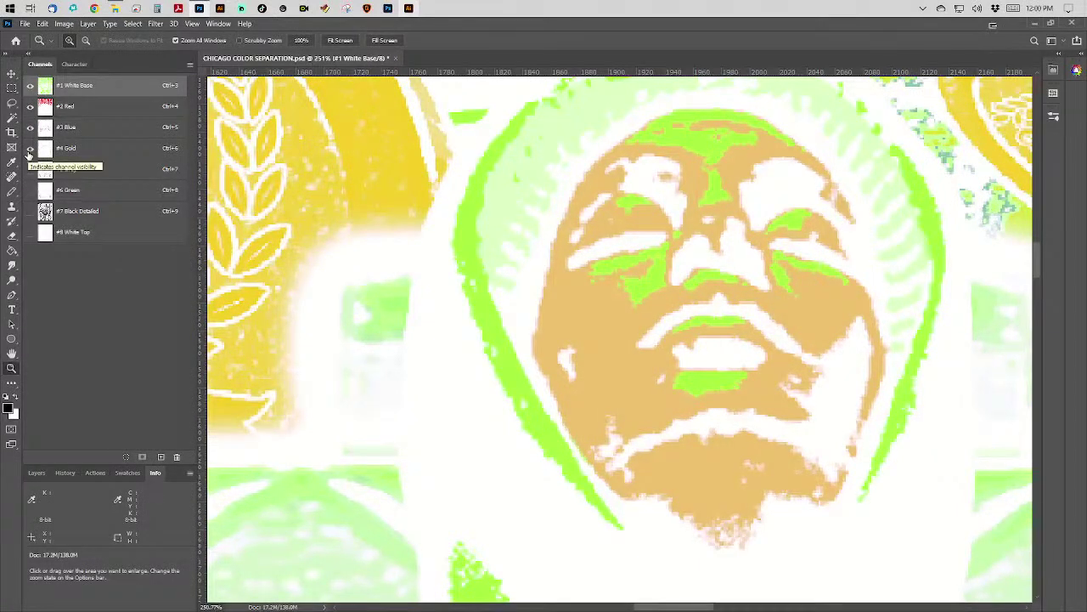
left_click(30, 107)
left_click(31, 130)
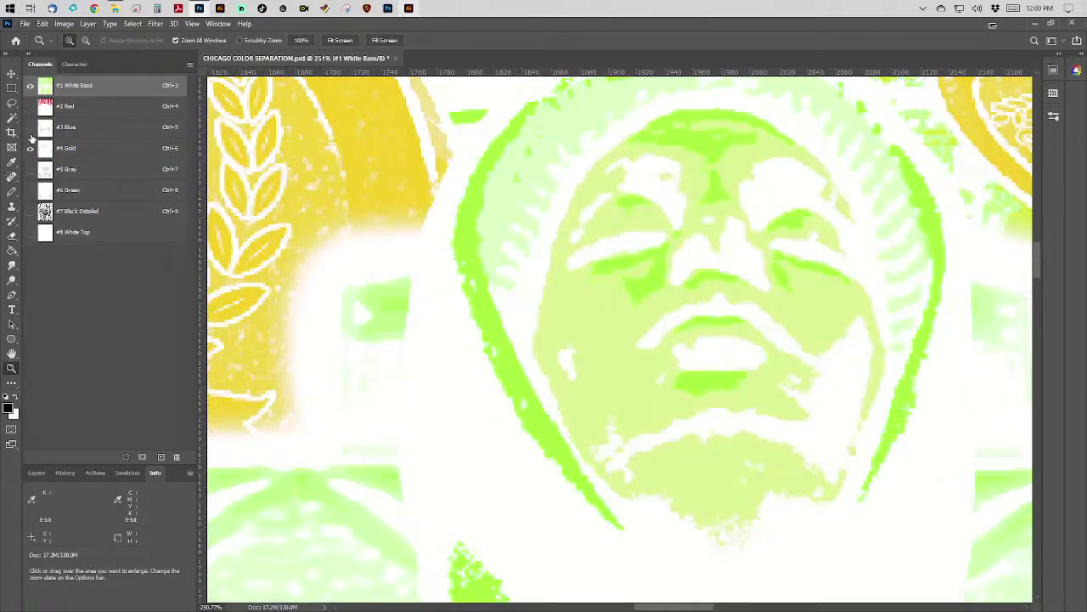
left_click(98, 150)
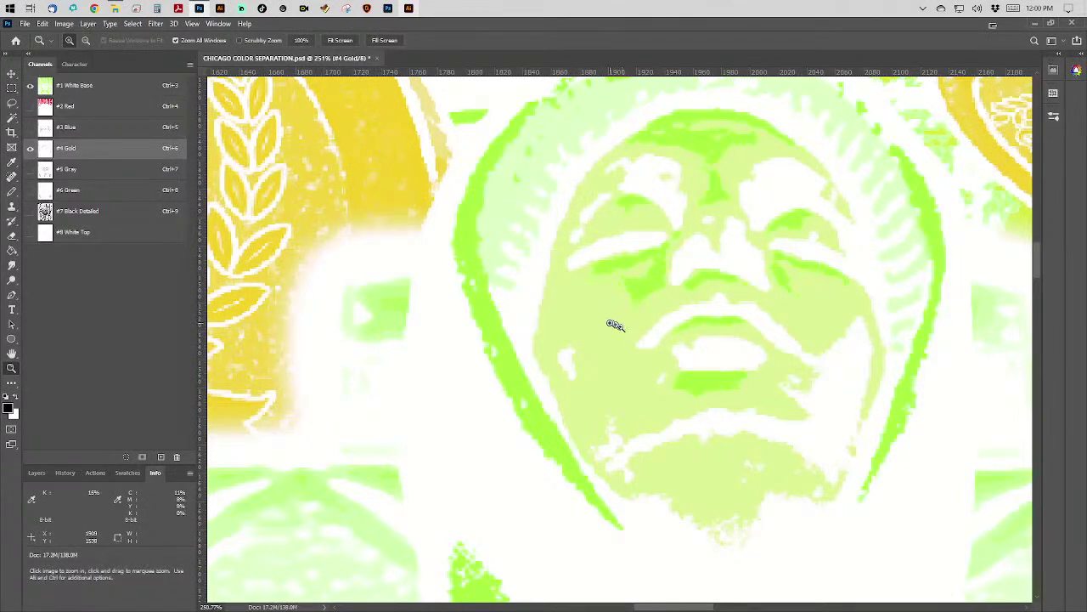
left_click(31, 106)
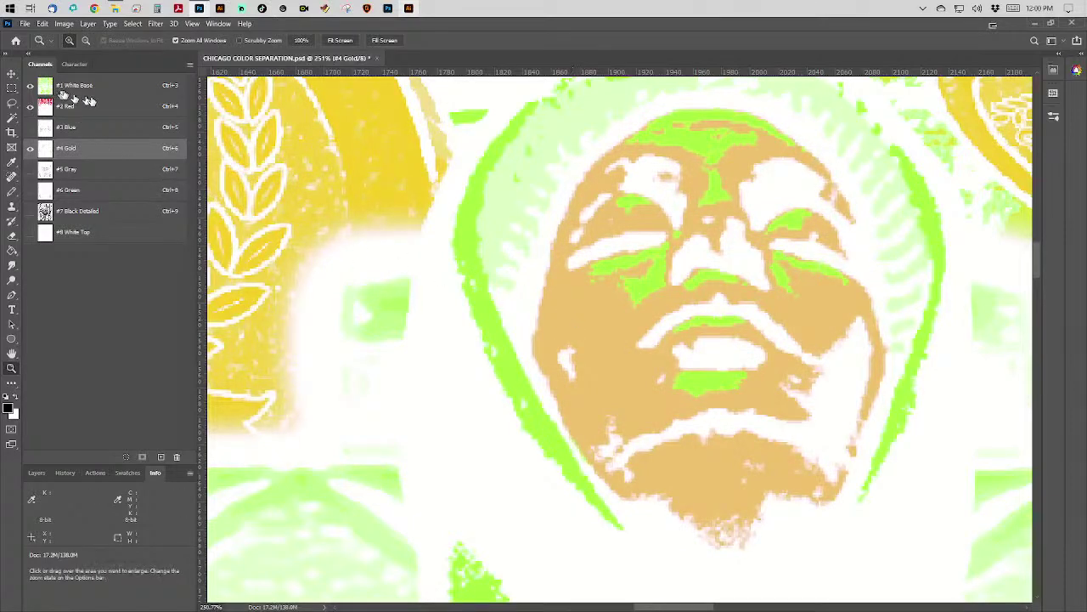
left_click(128, 106)
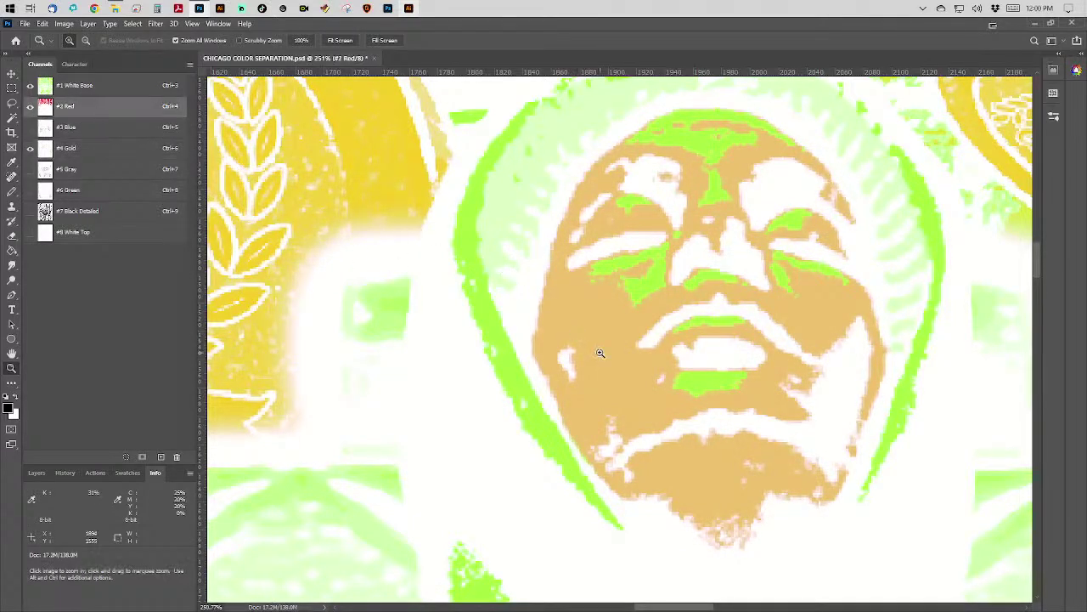
Turn Blue, Gray, Black Detailed and White Top back on and fit the full artwork in view.
left_click(30, 127)
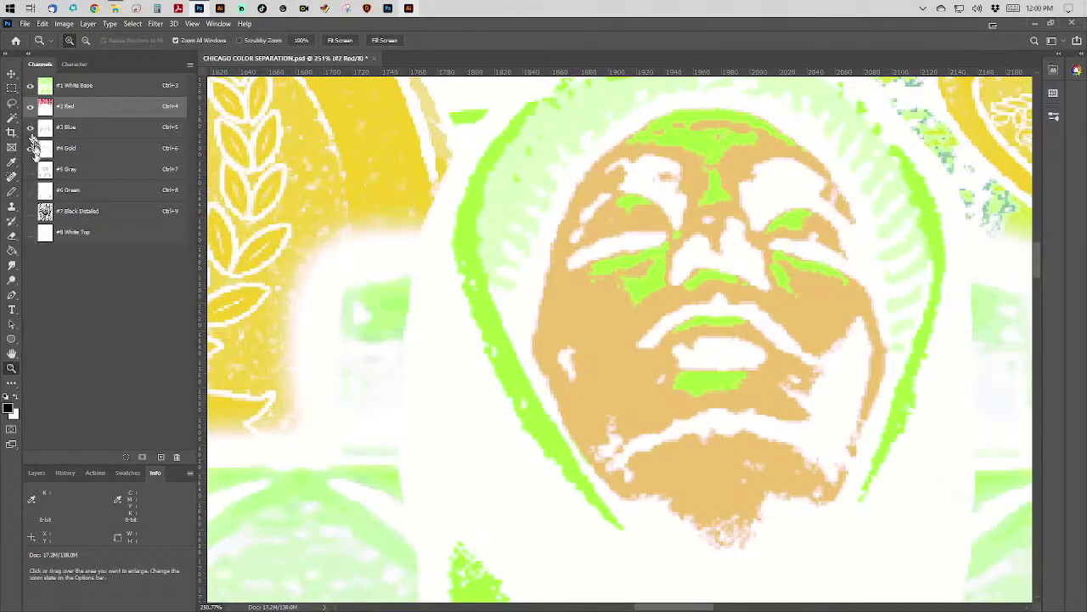
left_click(29, 169)
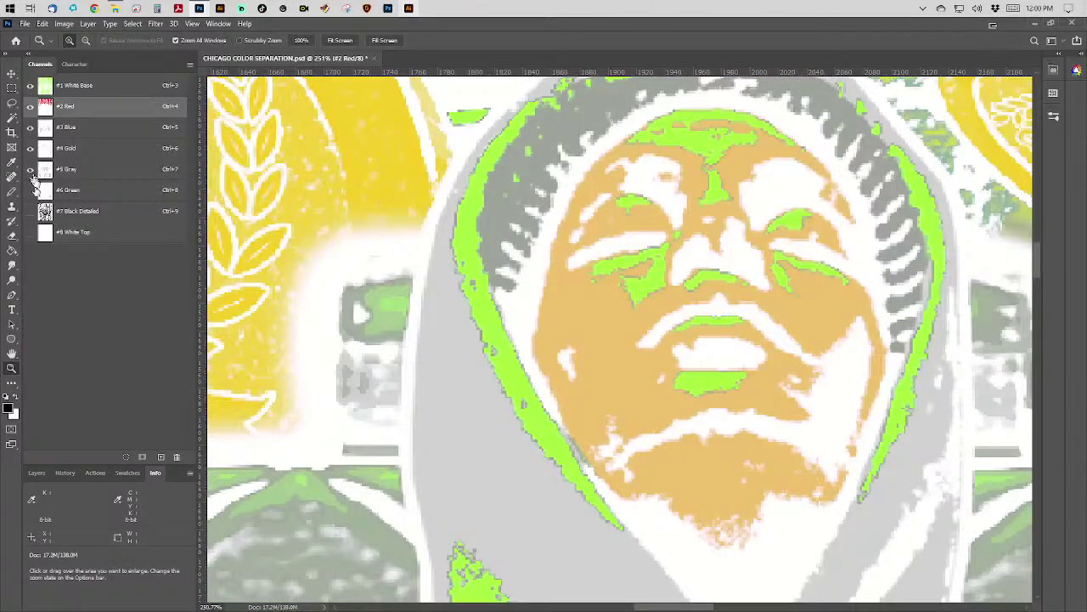
left_click(30, 210)
left_click(30, 231)
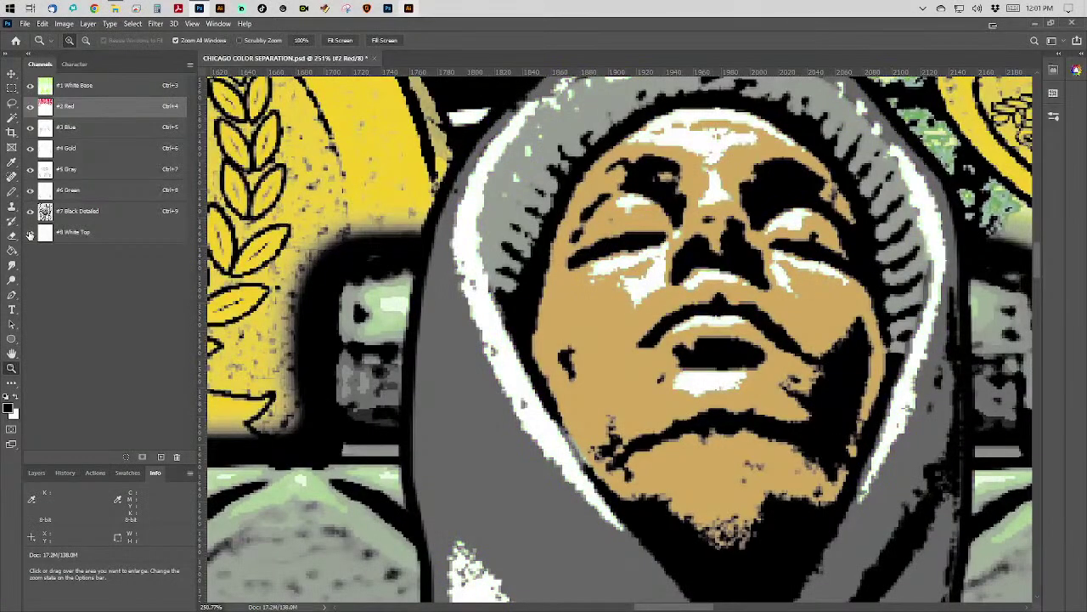
key("ctrl+0")
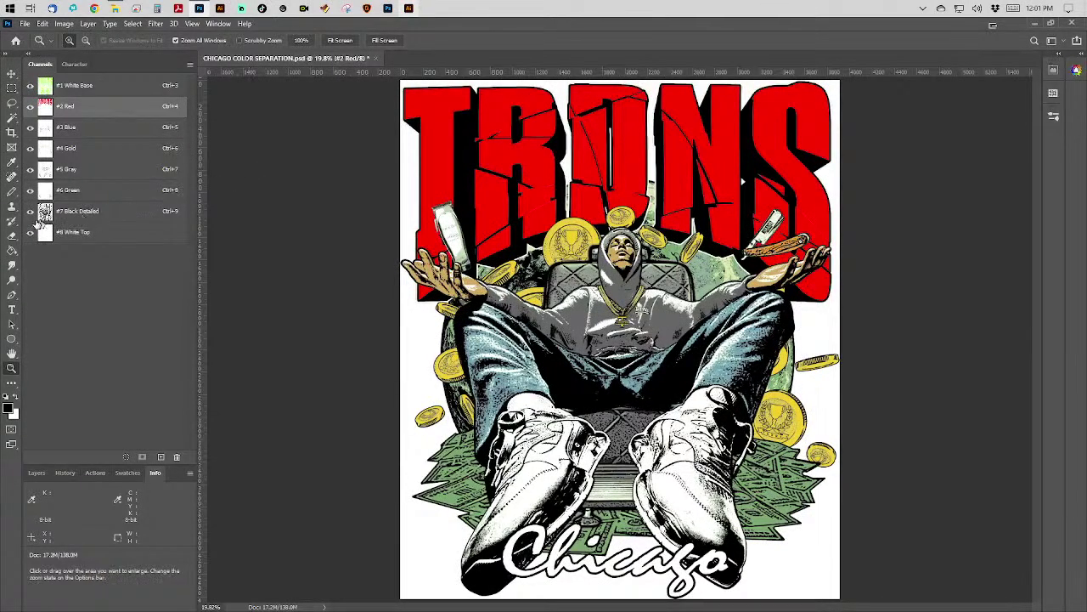
Select the #7 Black Detailed channel and hide every other channel.
left_click(131, 211)
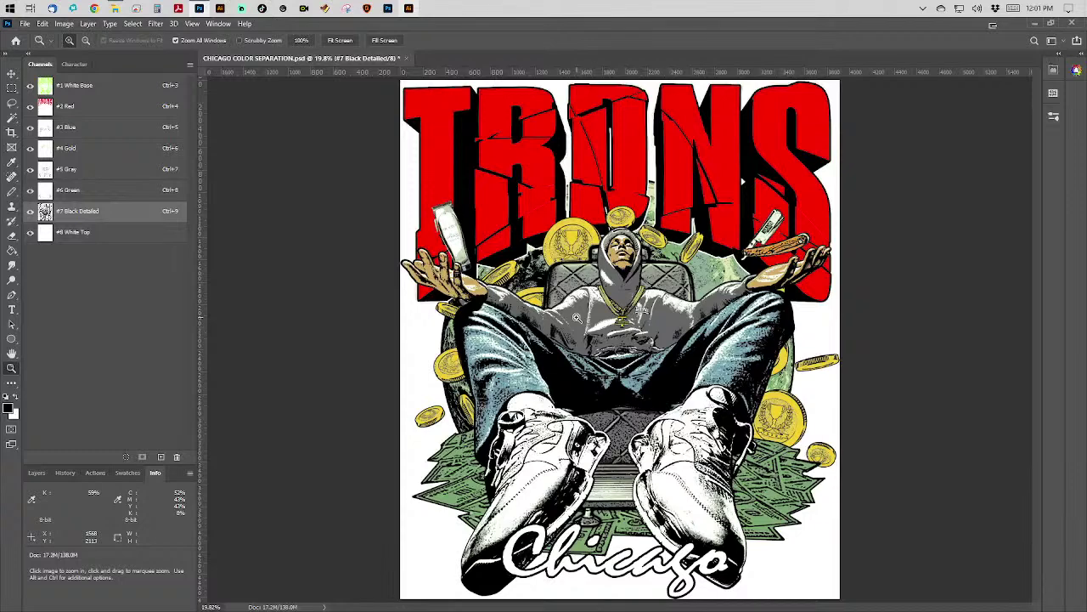
left_click_drag(29, 90, 31, 236)
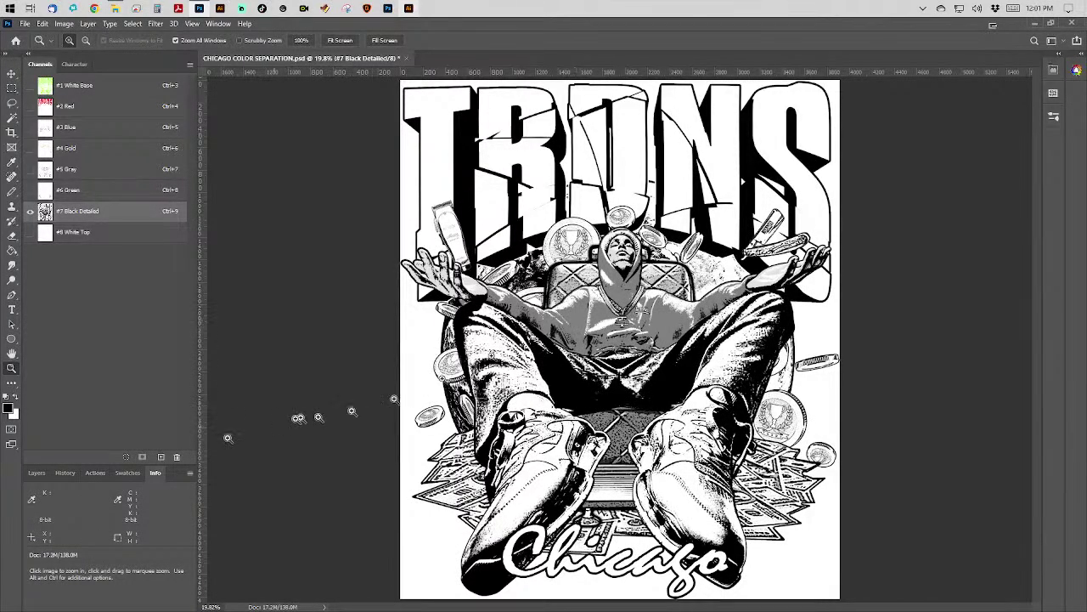
Open Curves for the #7 Black Detailed channel, then cancel it.
left_click(63, 24)
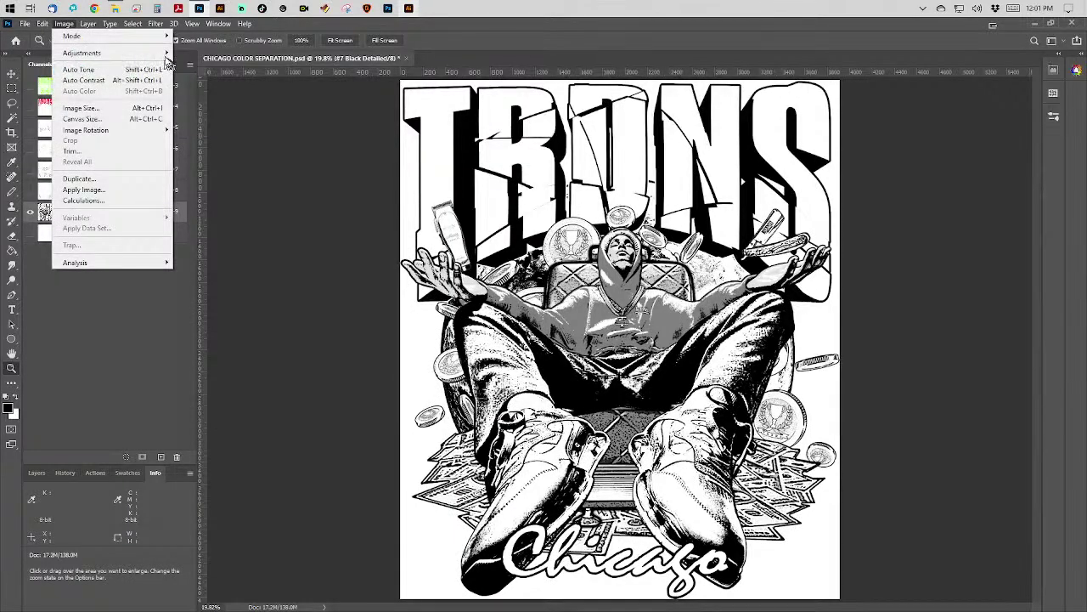
mouse_move(164, 56)
left_click(193, 74)
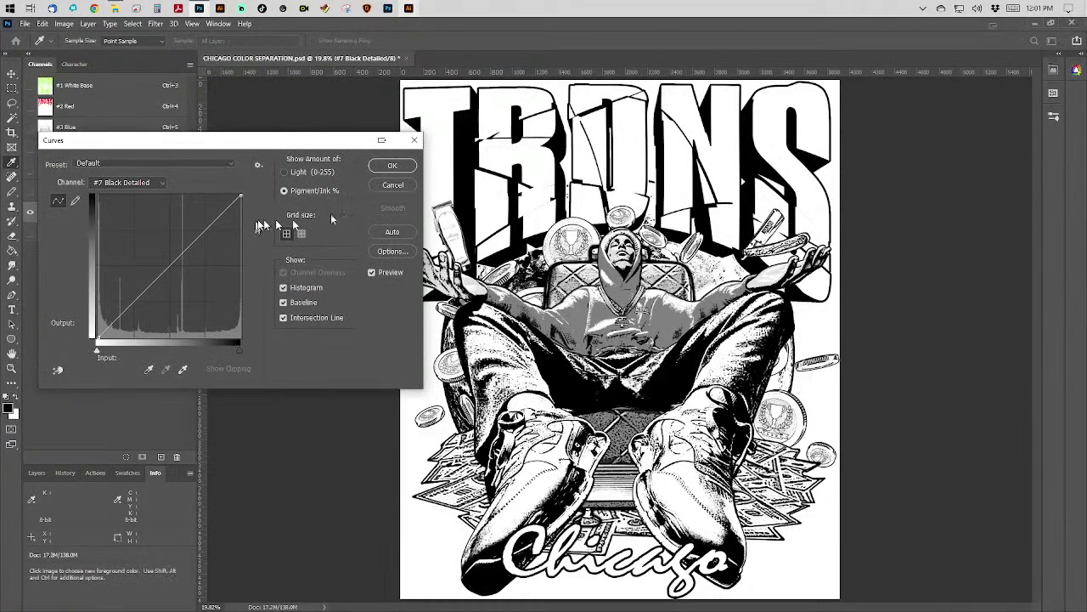
left_click(404, 185)
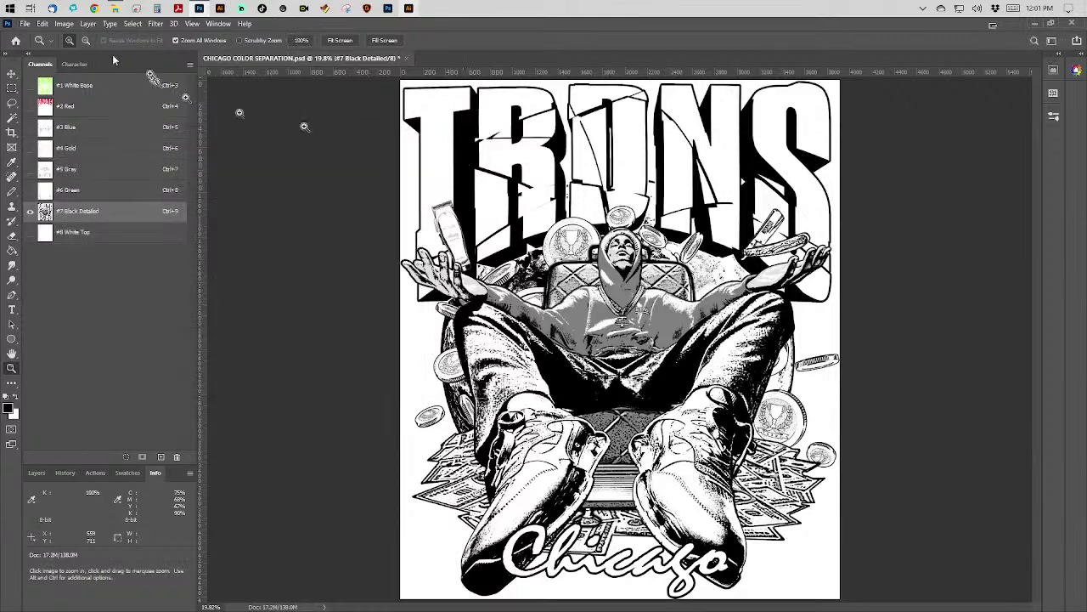
Apply Levels to the channel with a midtone gamma of 1.50, after first trying 1.25.
left_click(66, 23)
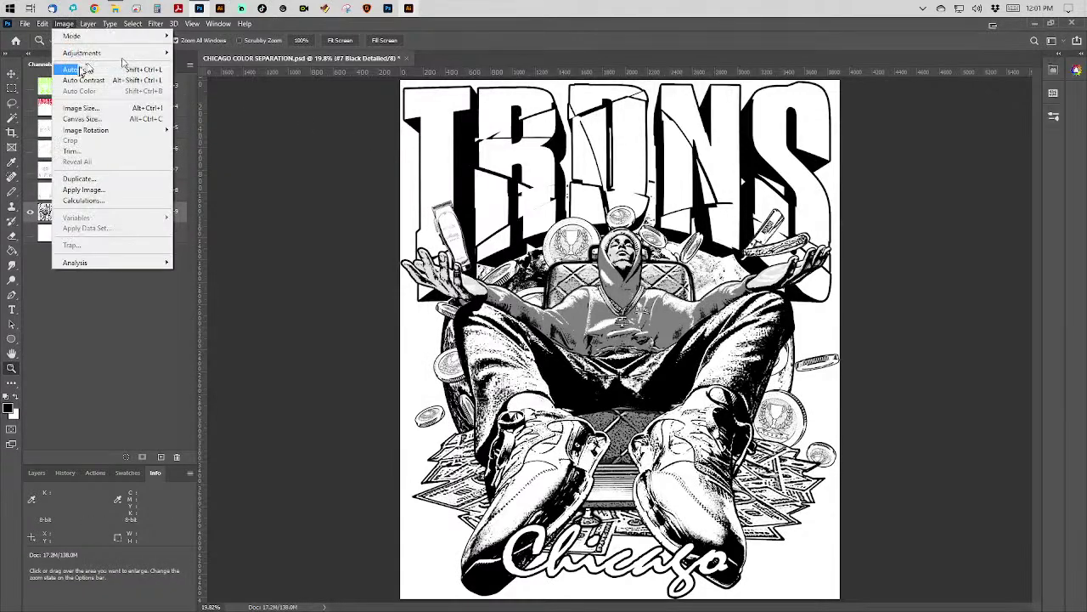
mouse_move(167, 54)
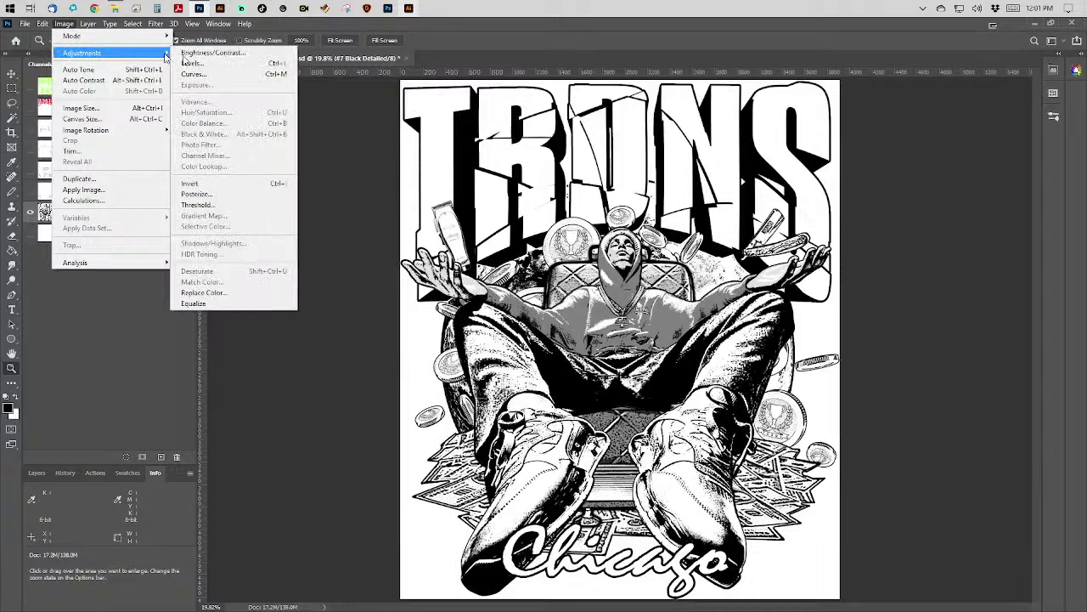
left_click(203, 73)
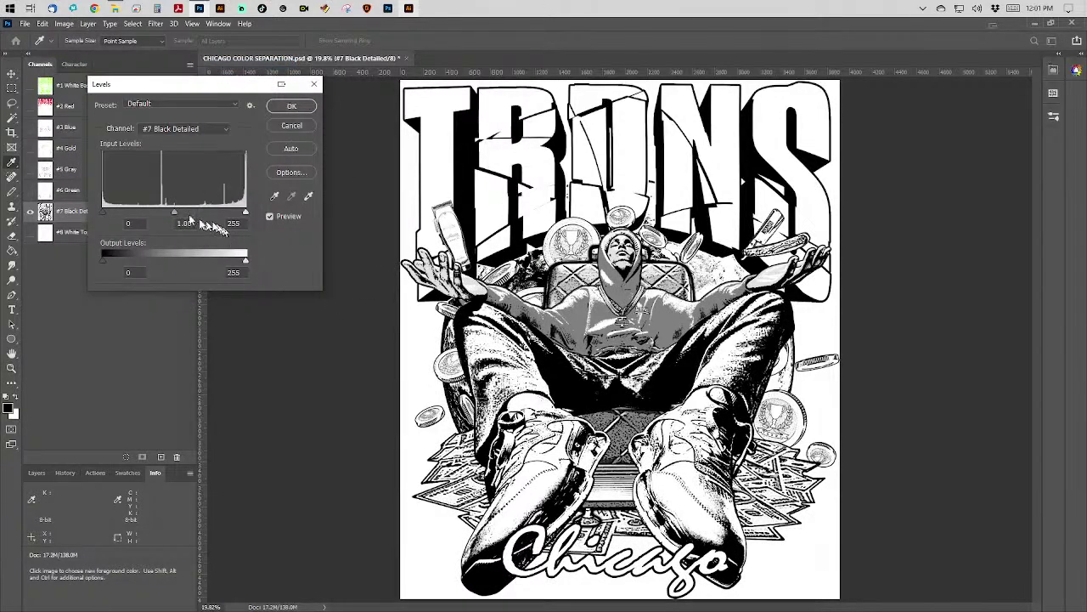
double_click(185, 222)
type("1.25")
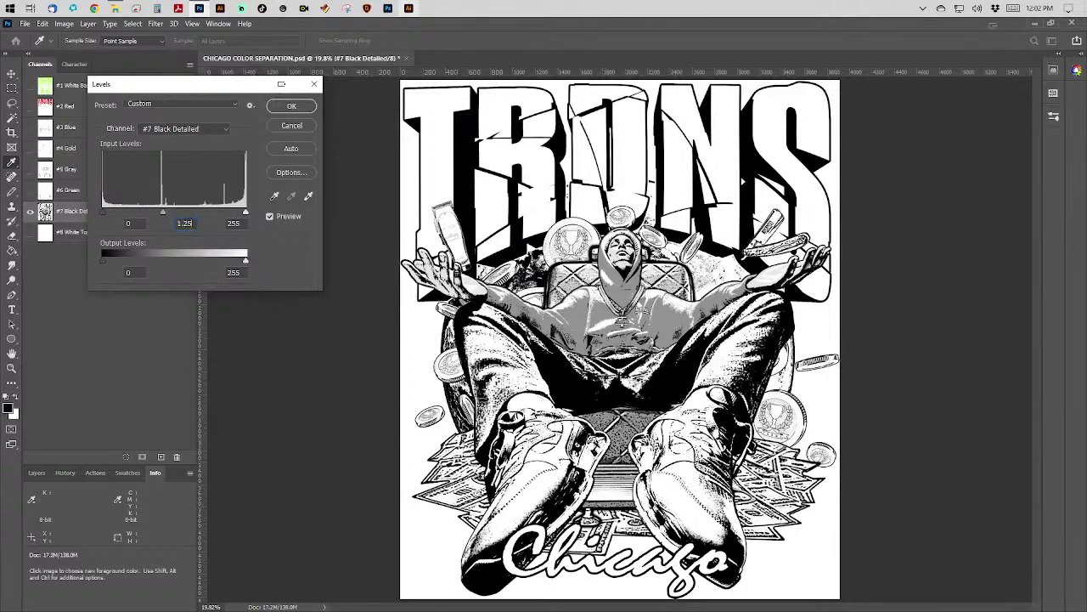
double_click(185, 223)
type("1.50")
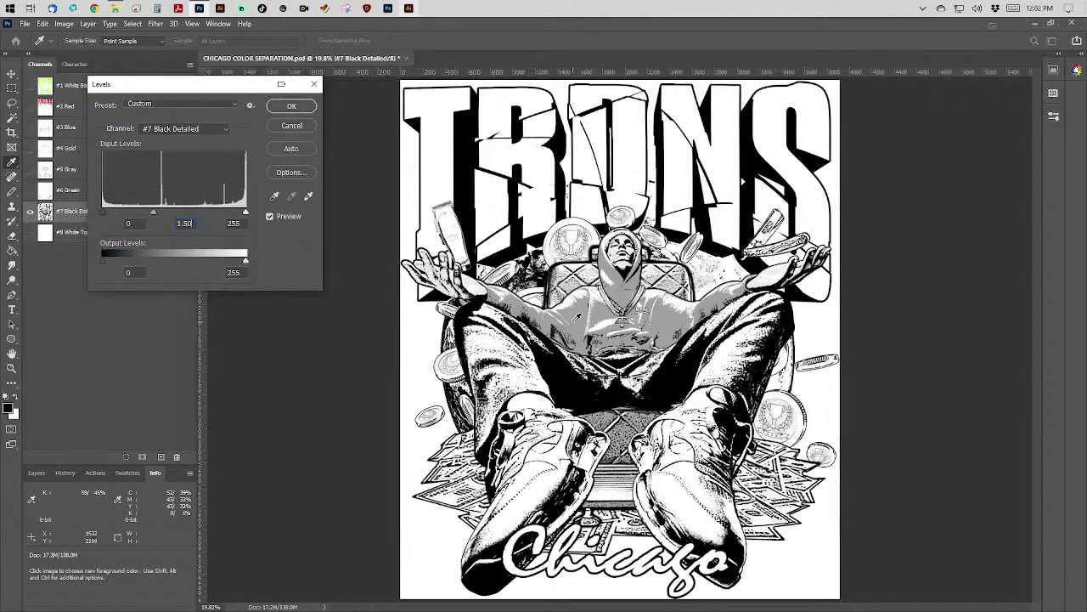
left_click(289, 109)
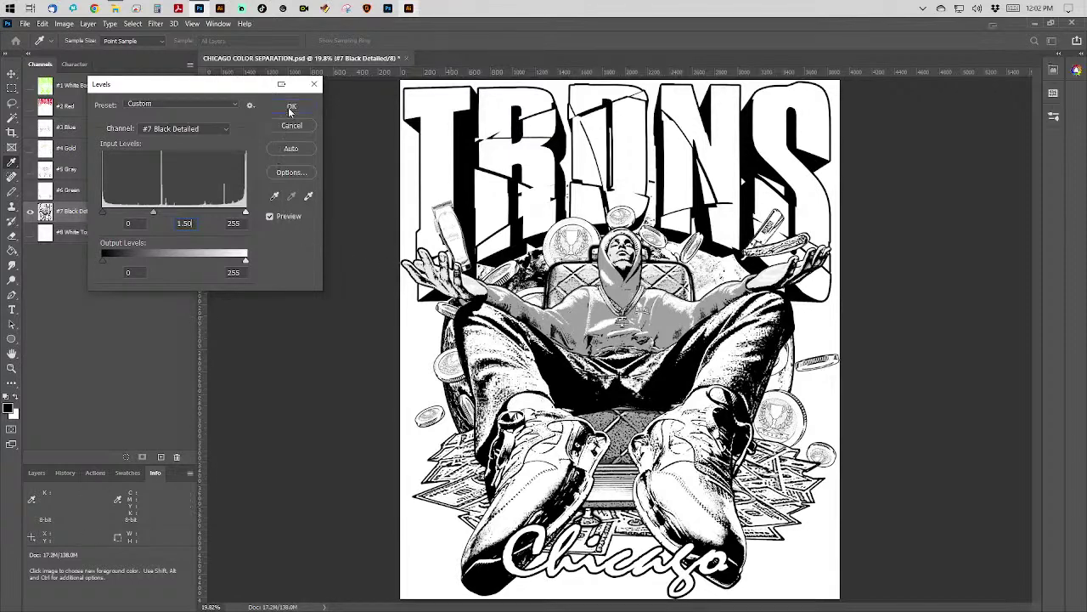
Show #8 White Top with a blue ink colour (#2845a4), then turn on channels #1–#6.
key("z")
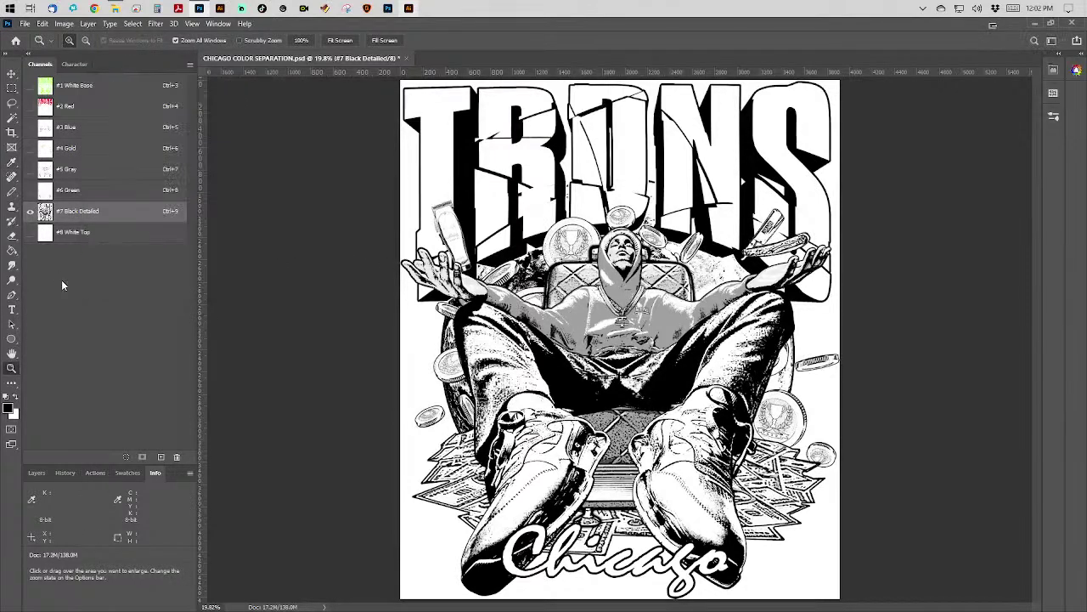
left_click(30, 232)
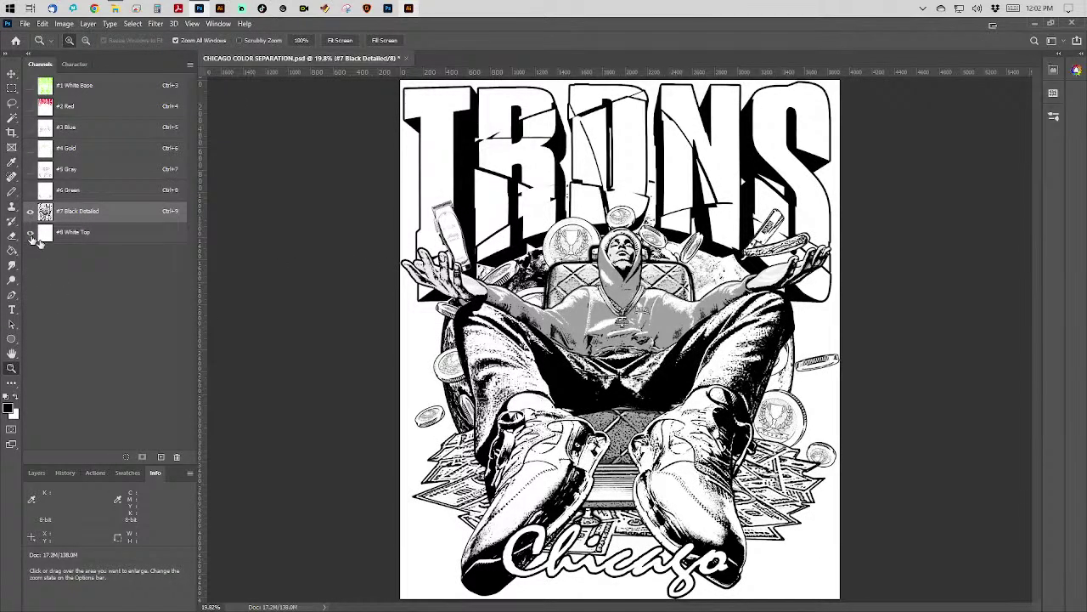
double_click(132, 238)
key("i")
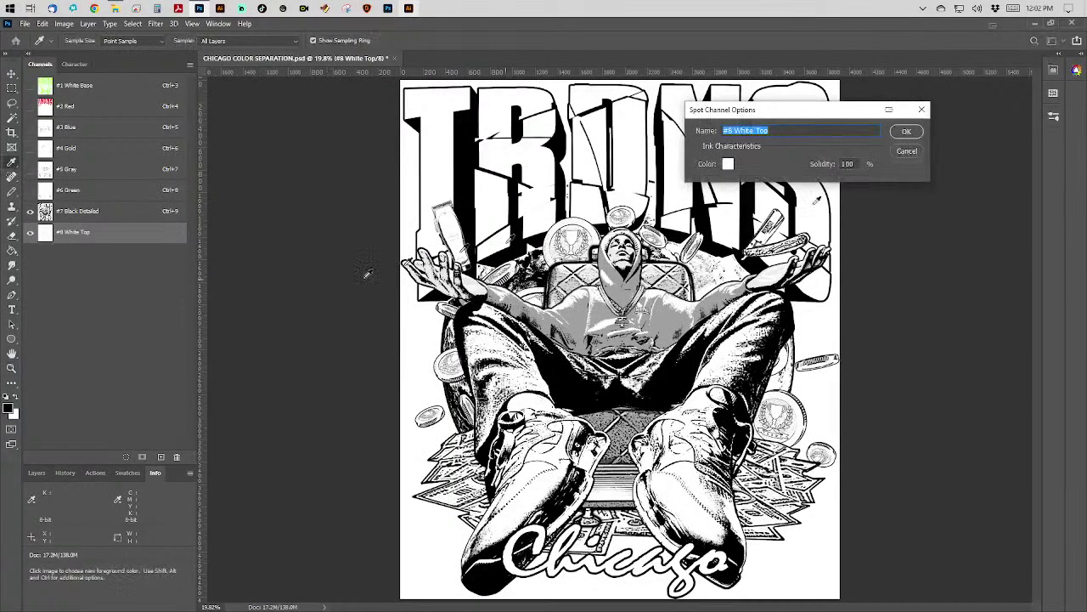
left_click(728, 164)
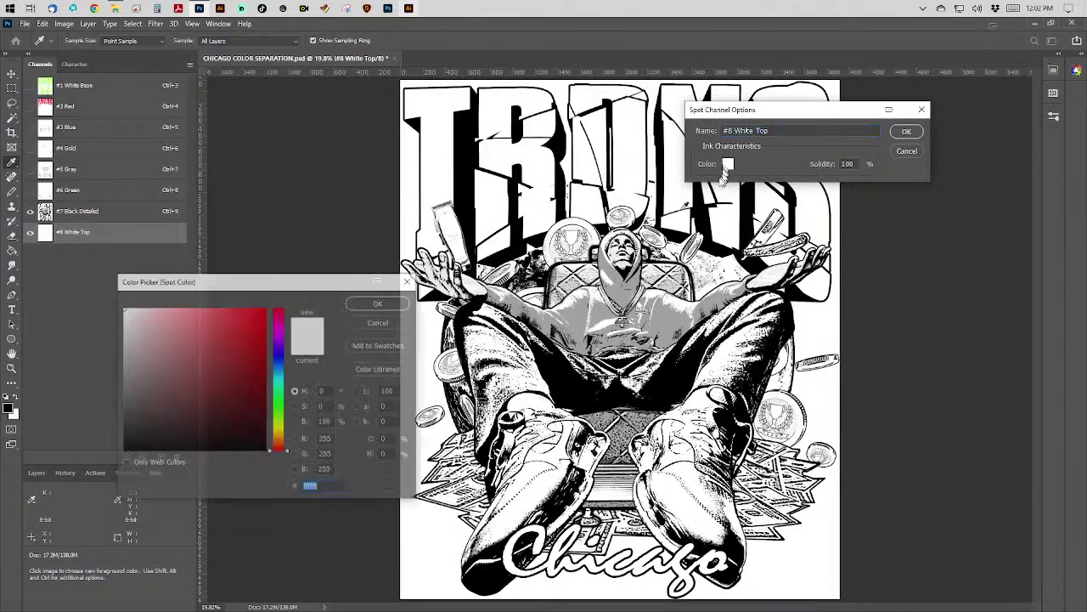
left_click(273, 363)
left_click(231, 360)
left_click(261, 300)
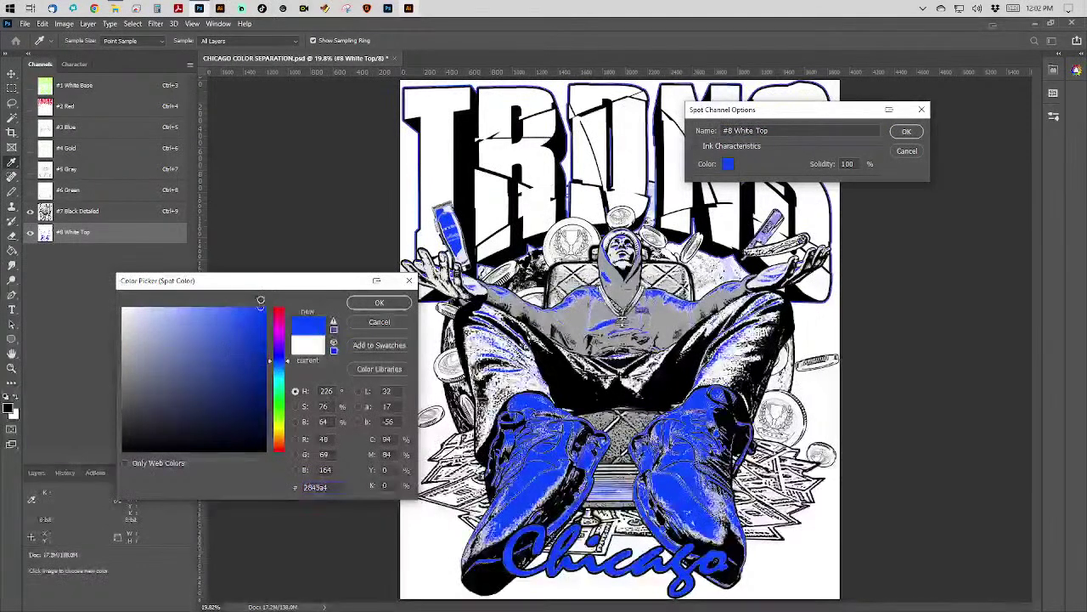
key("Return")
key("Return")
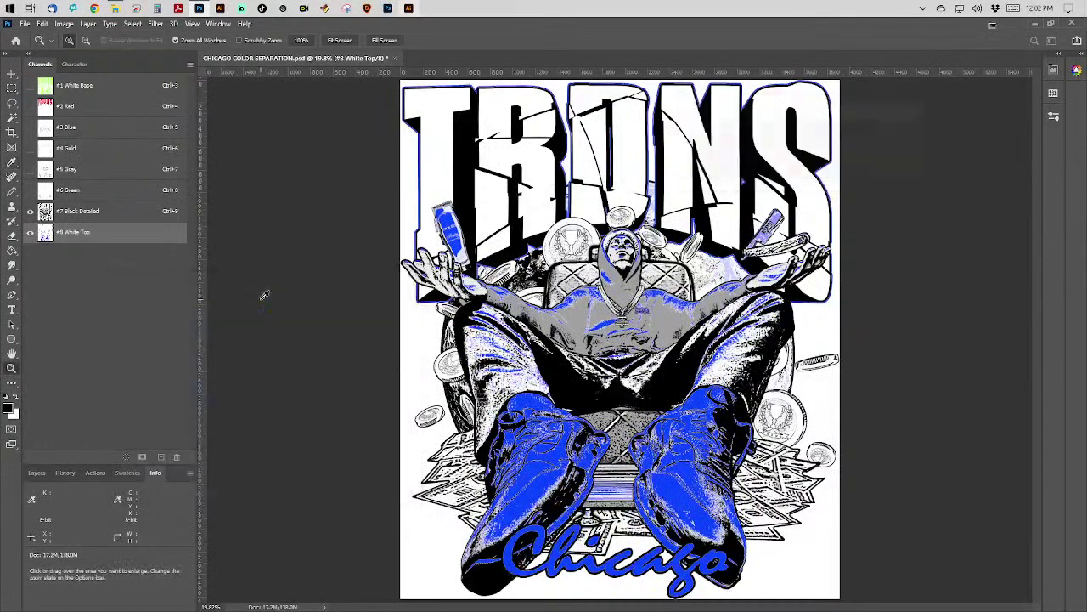
left_click_drag(30, 85, 31, 255)
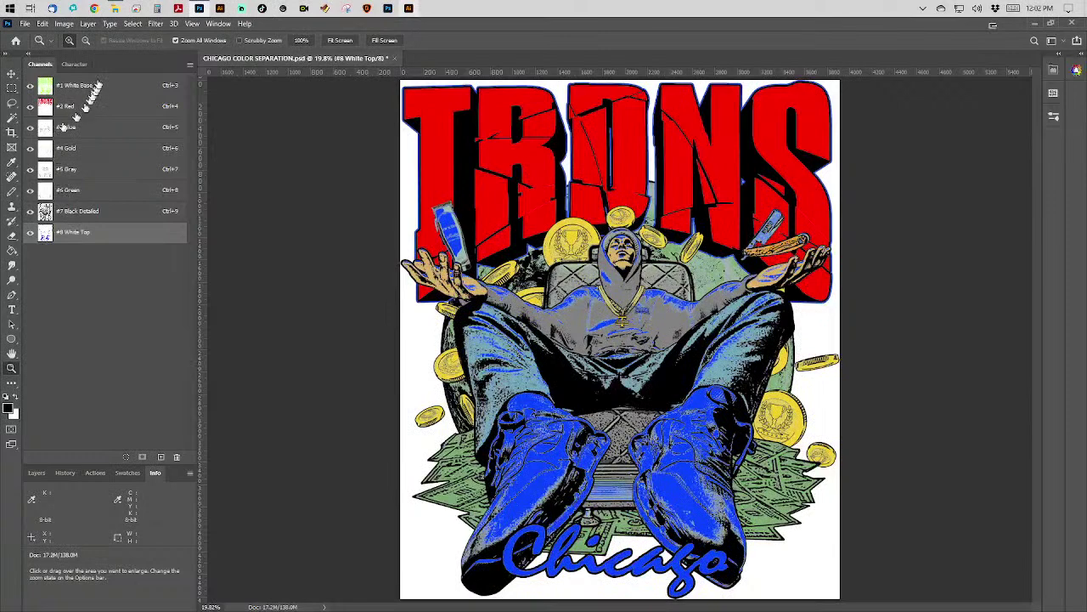
Move #1 White Base down and back to the top, then toggle #3 Blue, #4 Gold and #5 Gray to check each.
left_click_drag(97, 84, 120, 246)
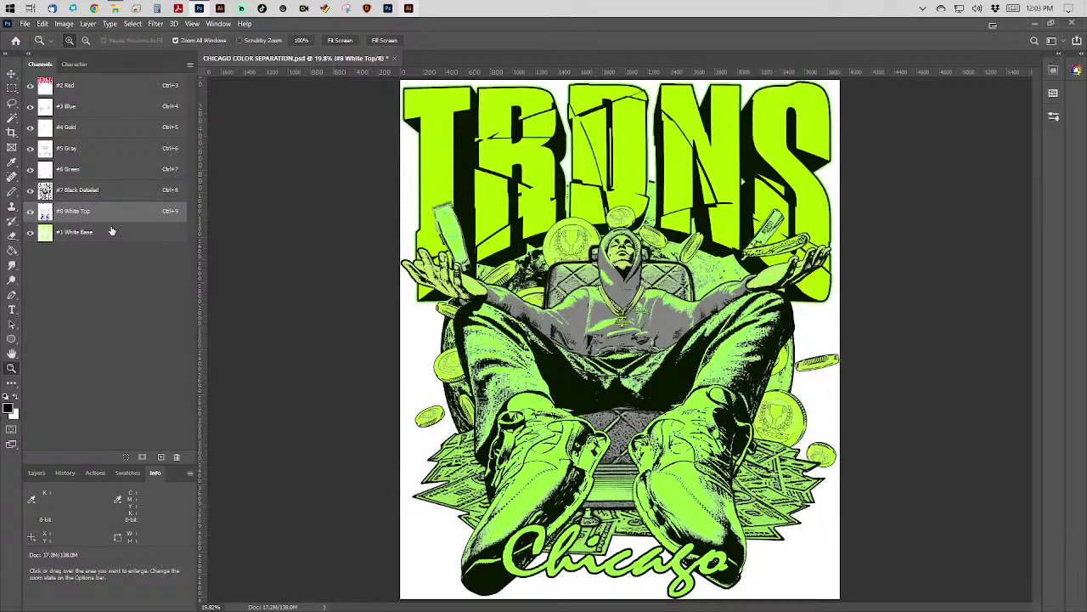
left_click_drag(110, 231, 113, 81)
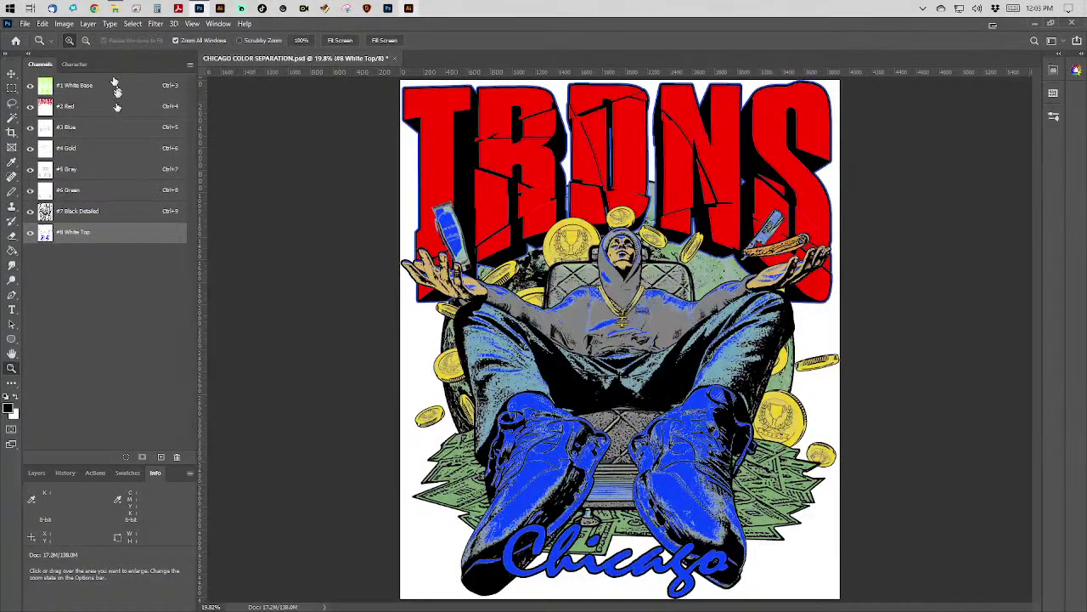
left_click(30, 128)
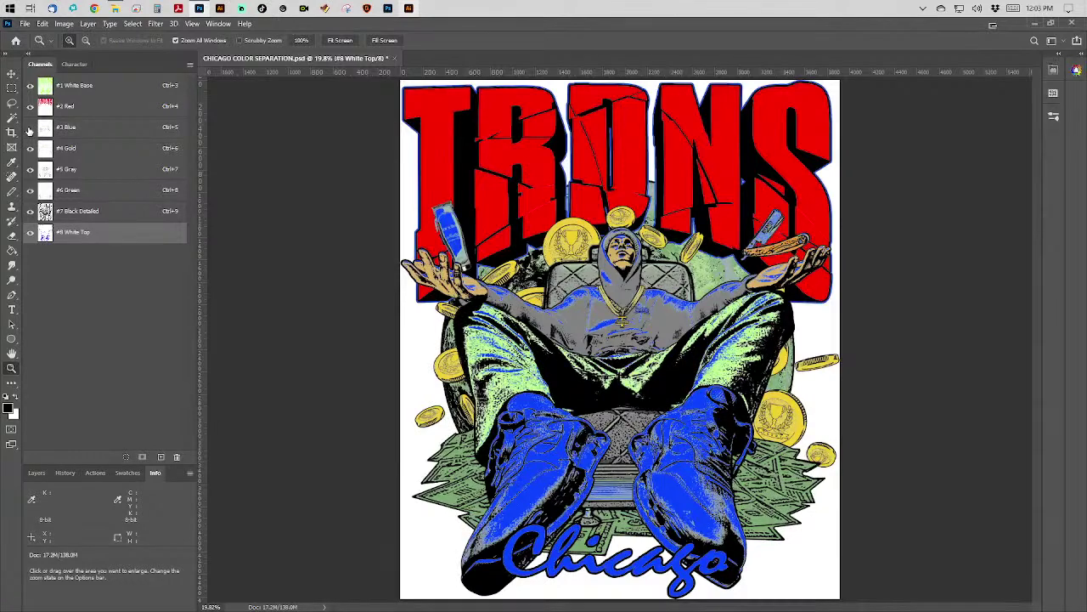
left_click(29, 128)
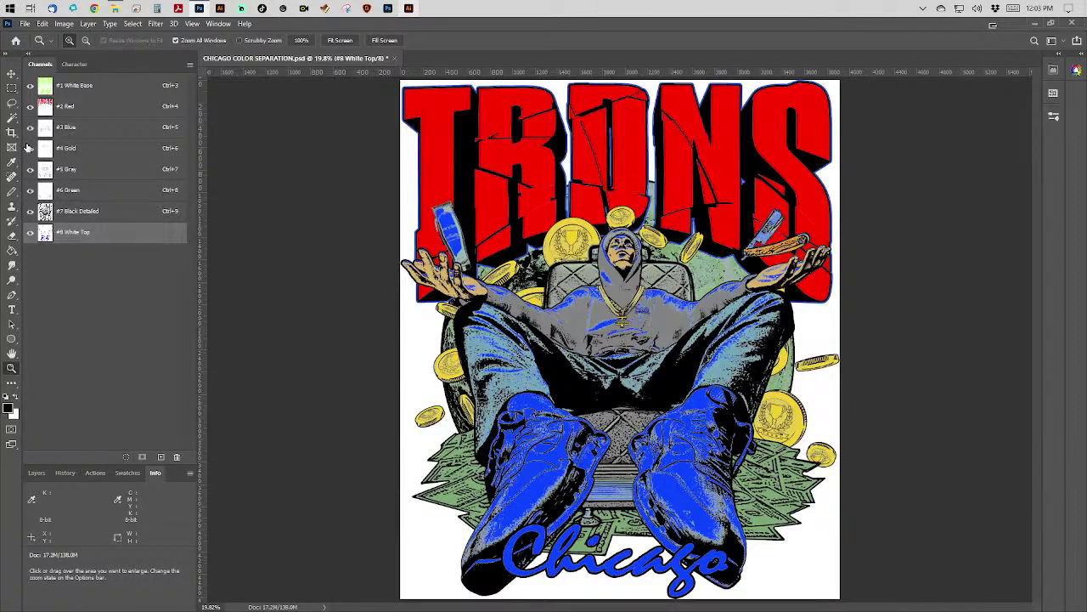
left_click(29, 148)
left_click(30, 148)
left_click(30, 169)
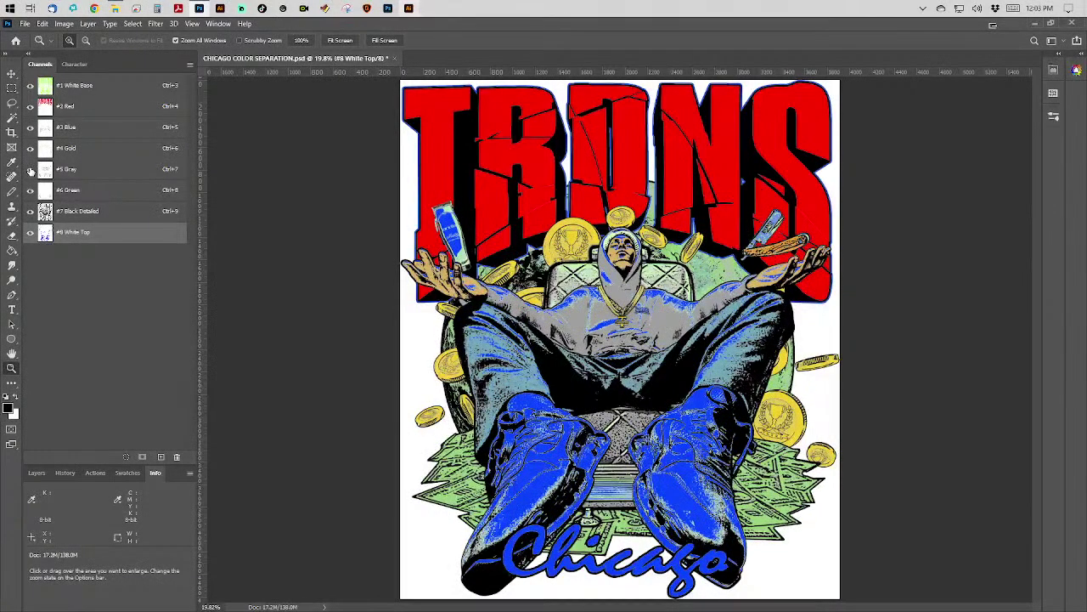
left_click(30, 169)
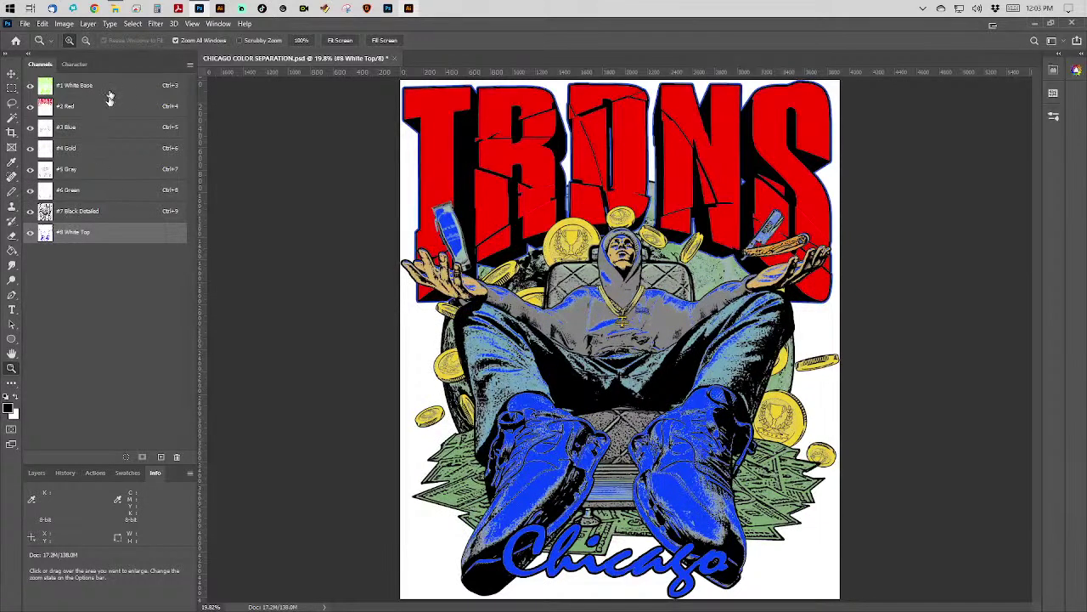
left_click(25, 24)
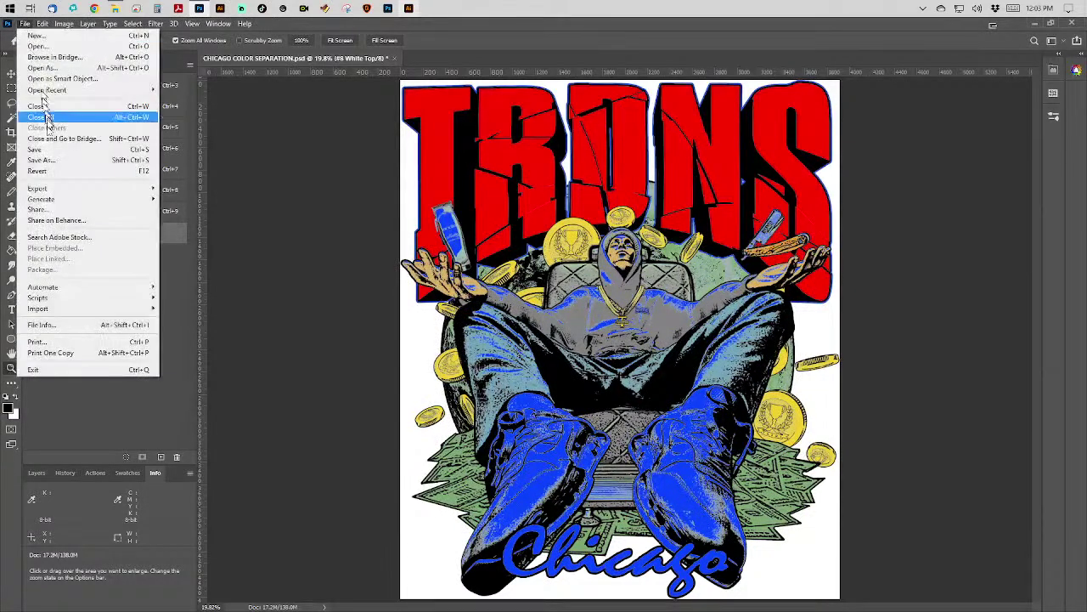
Save as Photoshop DCS 2.0 EPS with halftone screen, transfer function and image interpolation included.
left_click(50, 160)
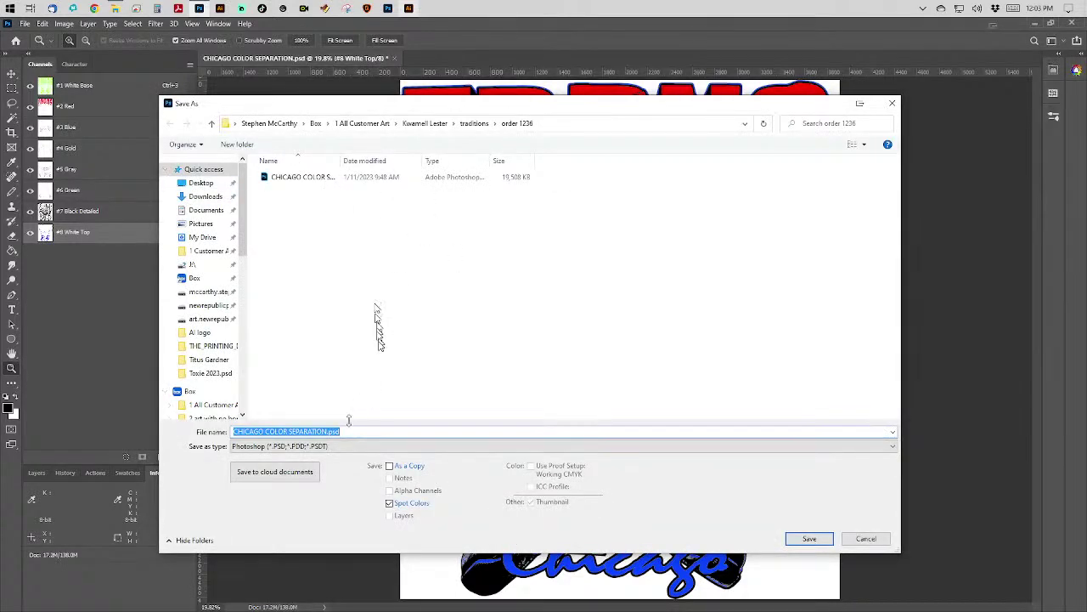
left_click(335, 447)
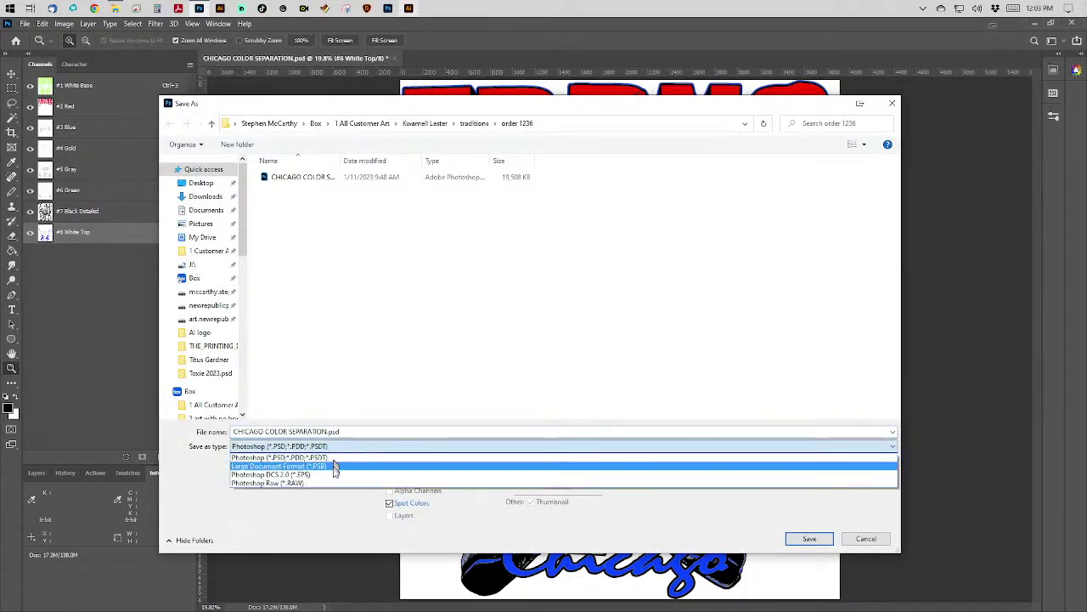
left_click(334, 474)
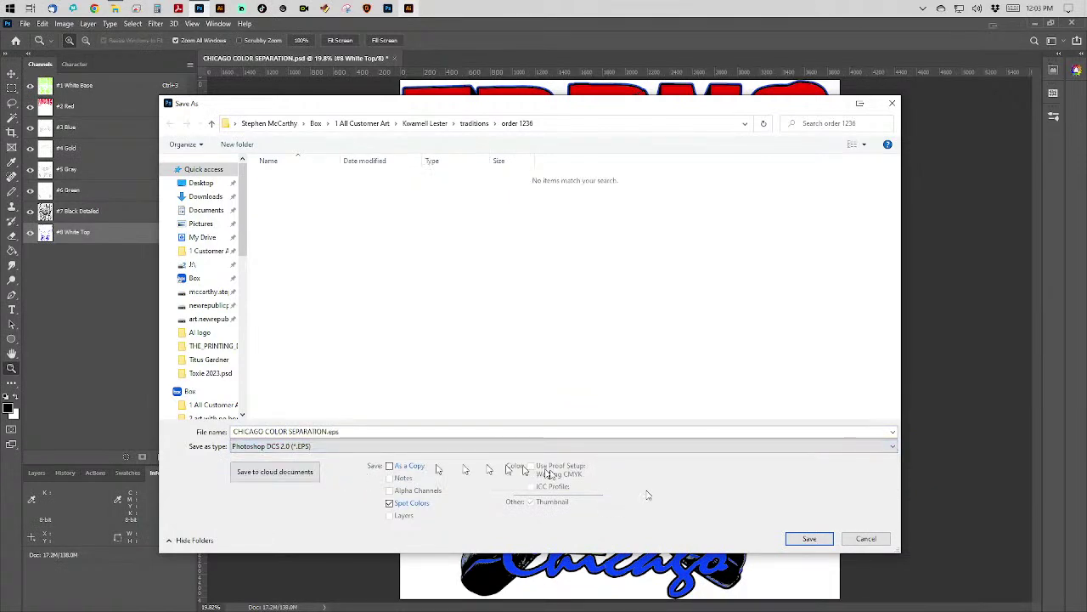
left_click(807, 538)
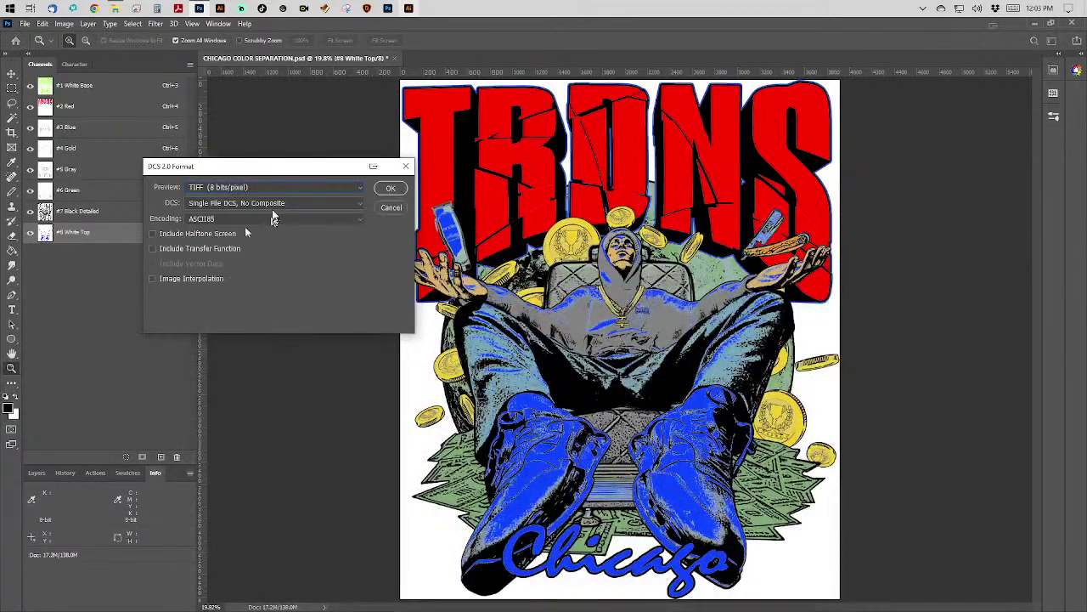
left_click(200, 235)
left_click(199, 249)
left_click(195, 279)
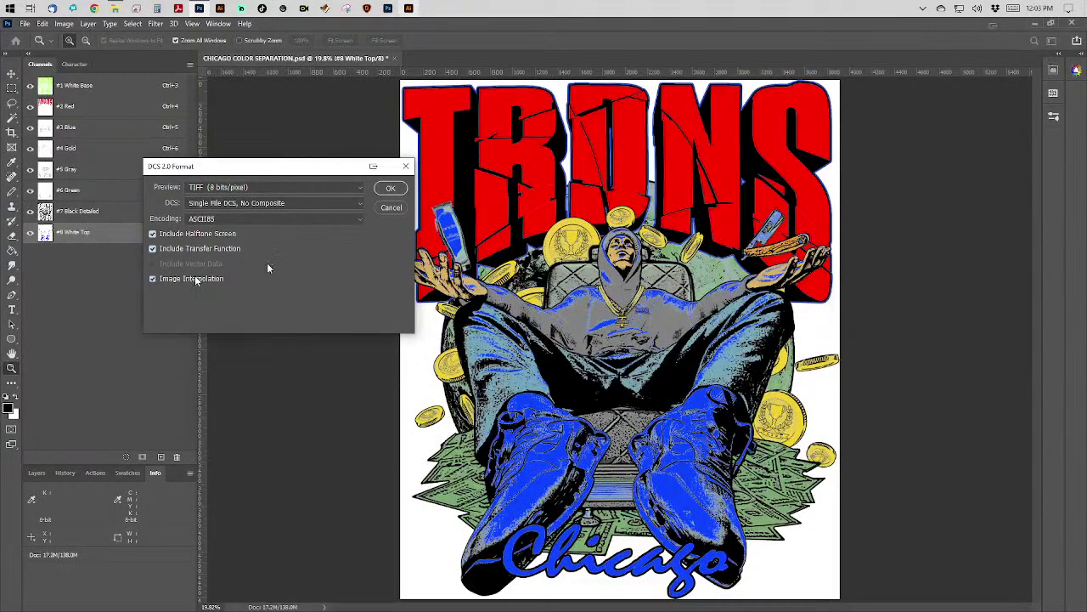
left_click(390, 188)
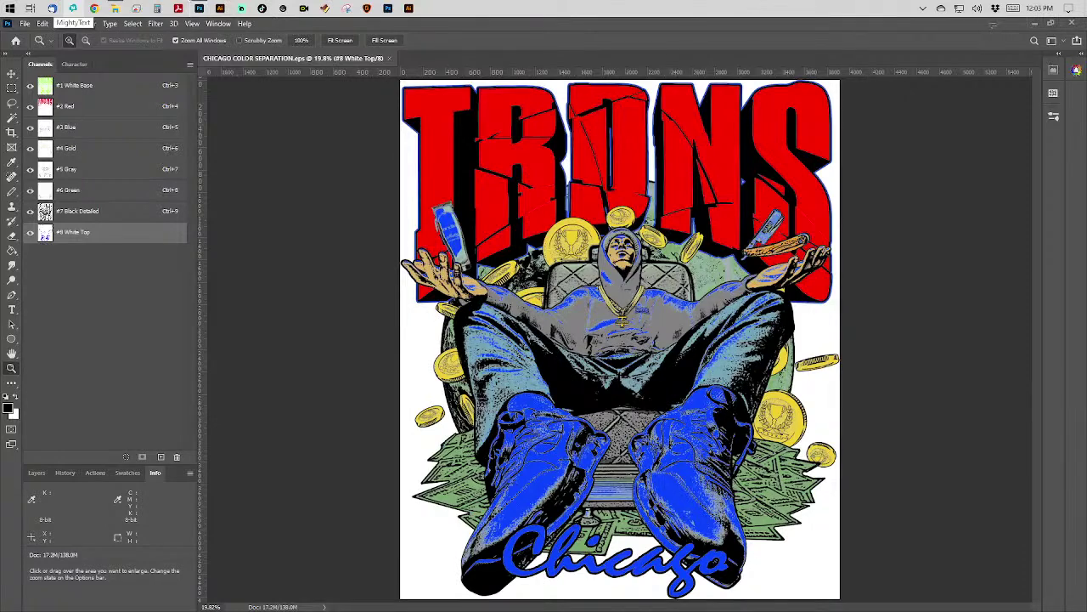
Bring the CHICAGOTECHPACK.jpg Photos window back on screen over the Photoshop document.
left_click_drag(1086, 109, 734, 114)
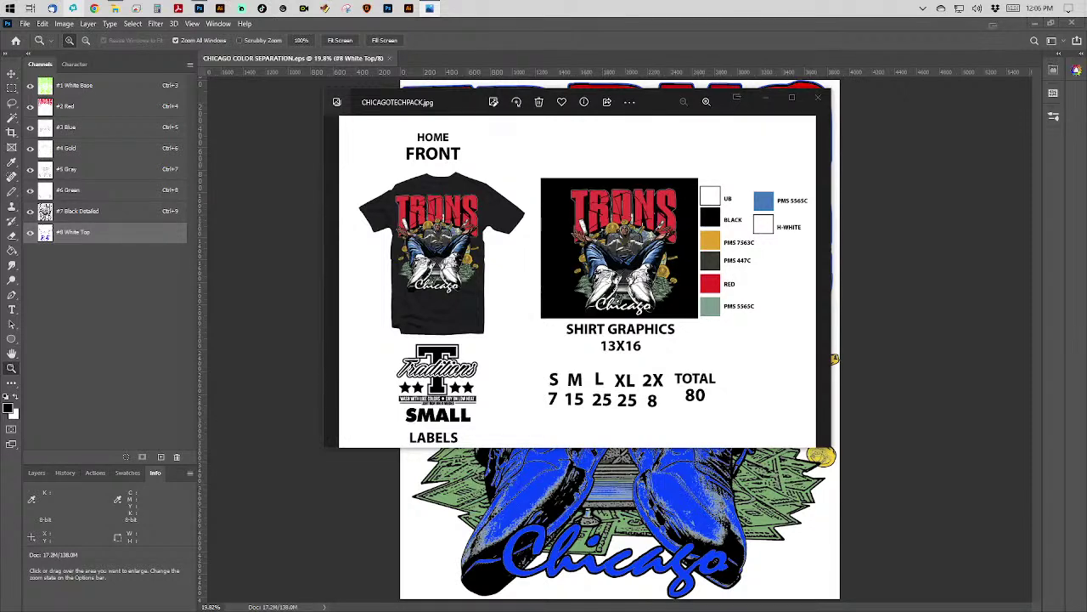
left_click(959, 9)
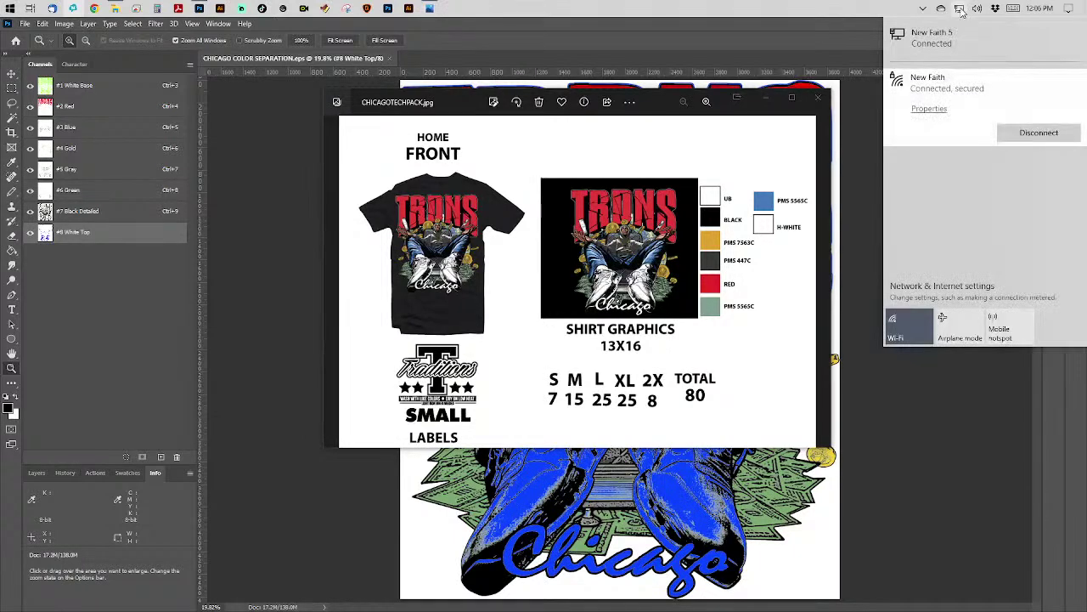
left_click(960, 9)
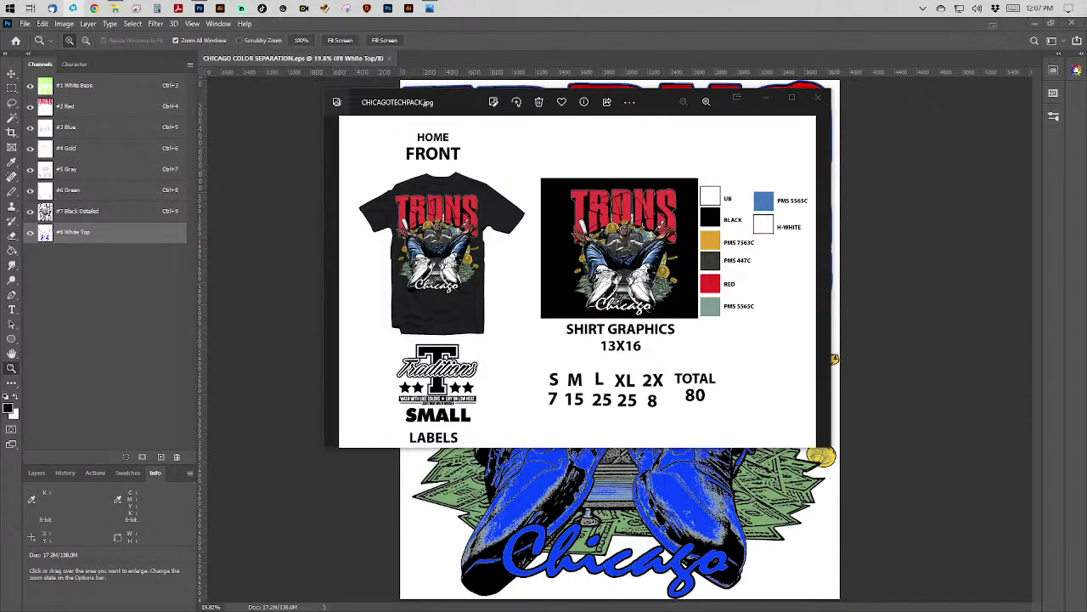
Switch to File Explorer and go to the g sheets folder.
left_click(115, 10)
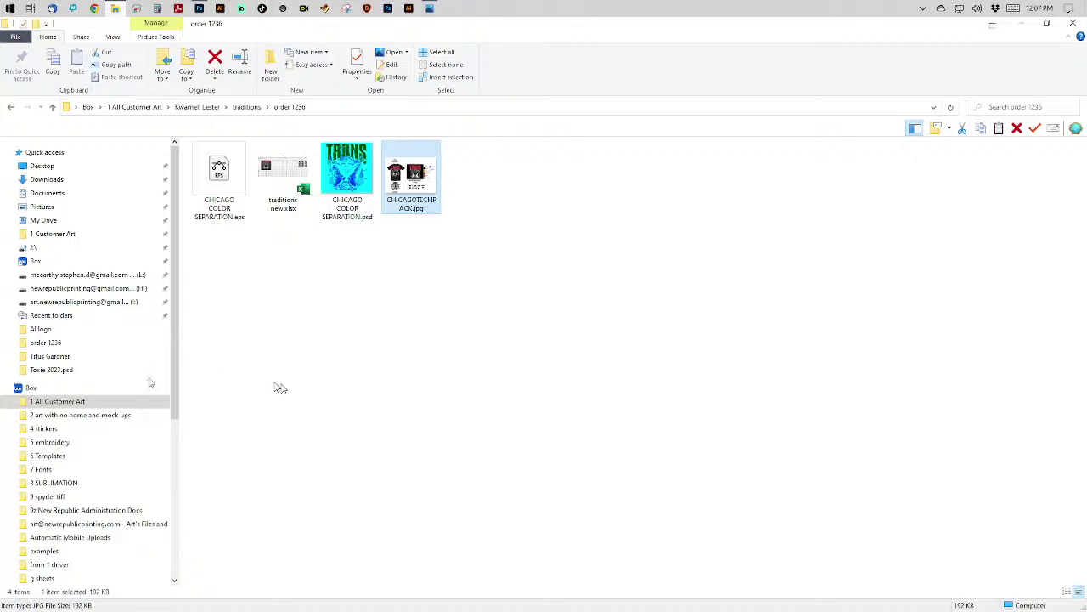
scroll(102, 339, "down", 2)
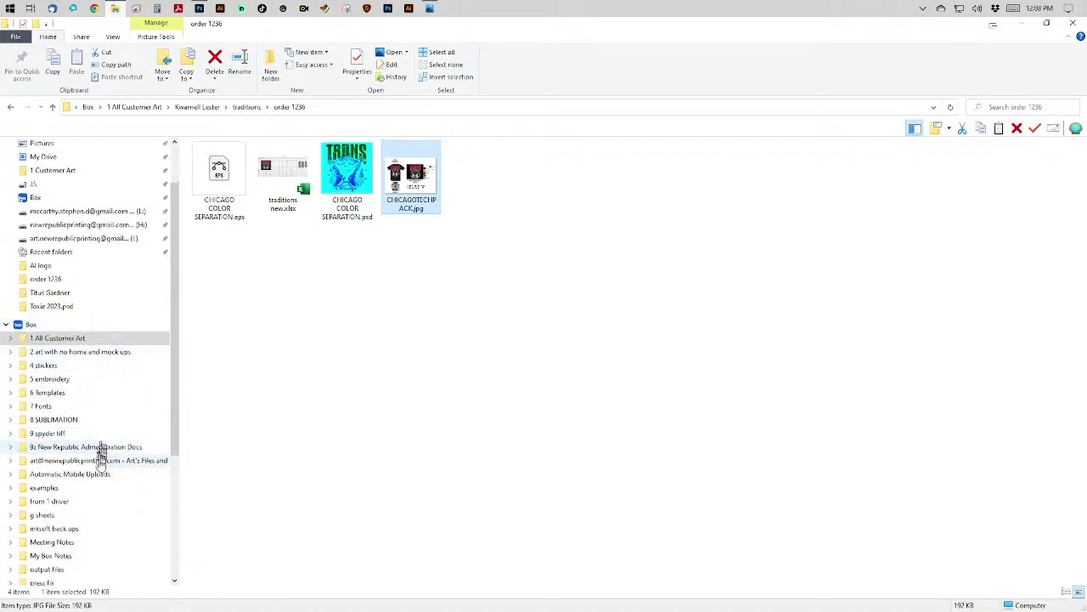
scroll(103, 484, "down", 1)
scroll(104, 488, "down", 3)
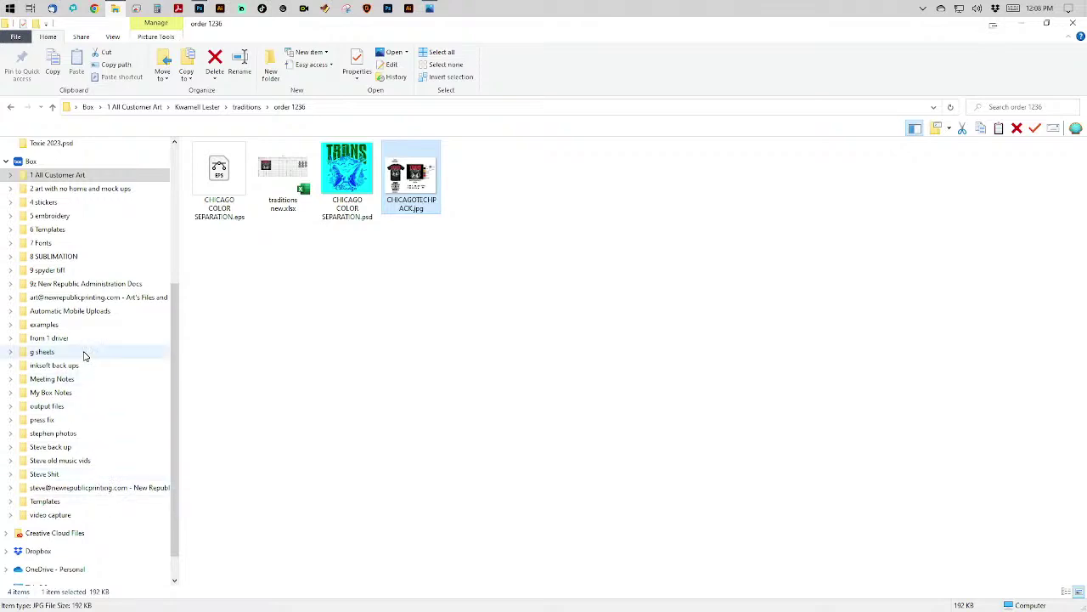
left_click(84, 353)
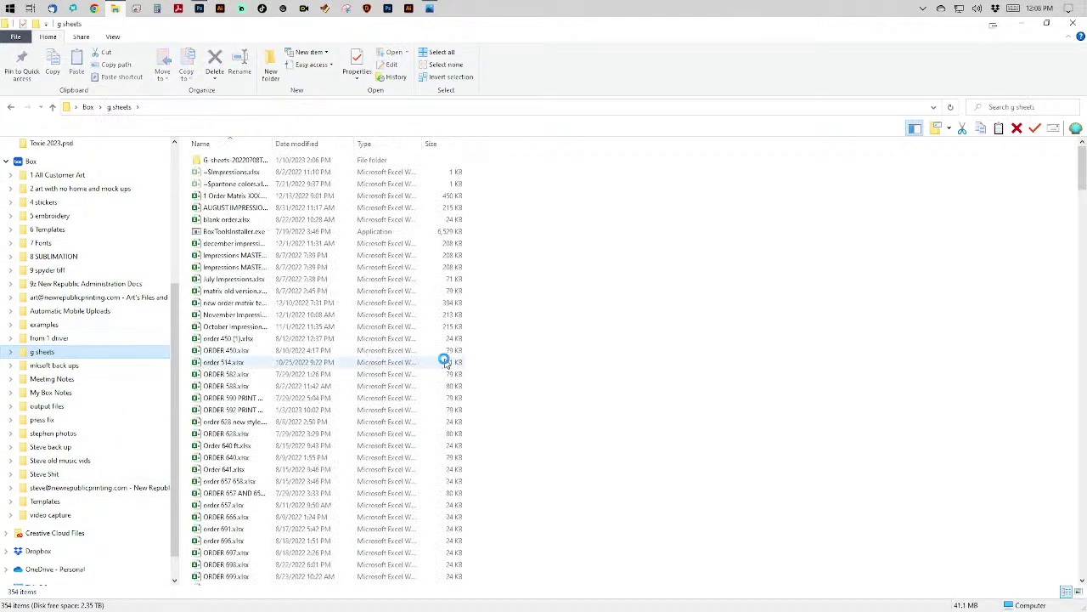
Open the 1 Order Matrix XXX.xlsx workbook in Excel.
left_click(222, 198)
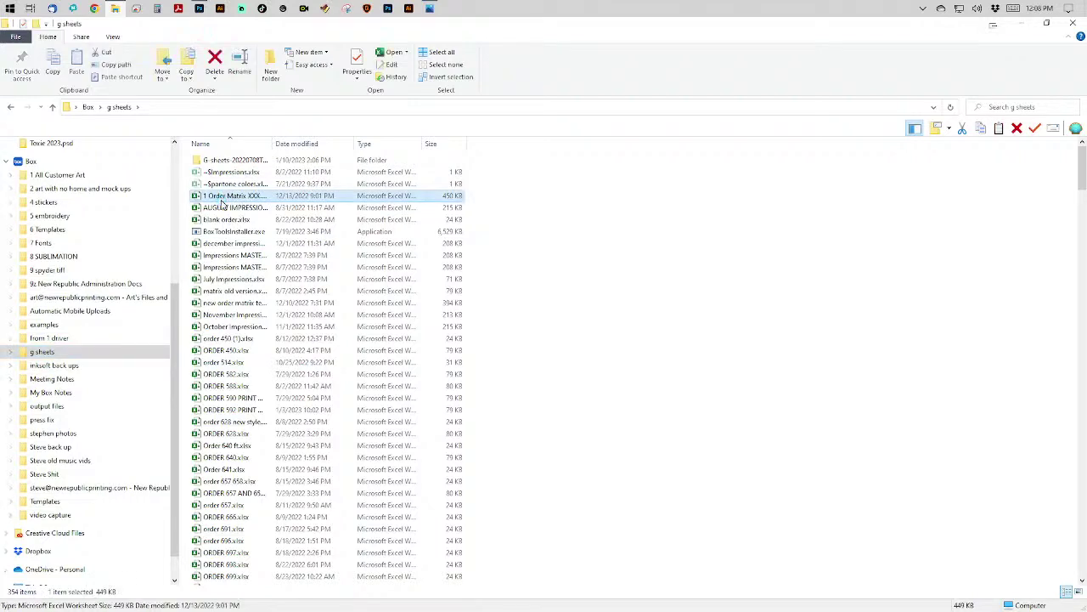
double_click(219, 196)
right_click(223, 197)
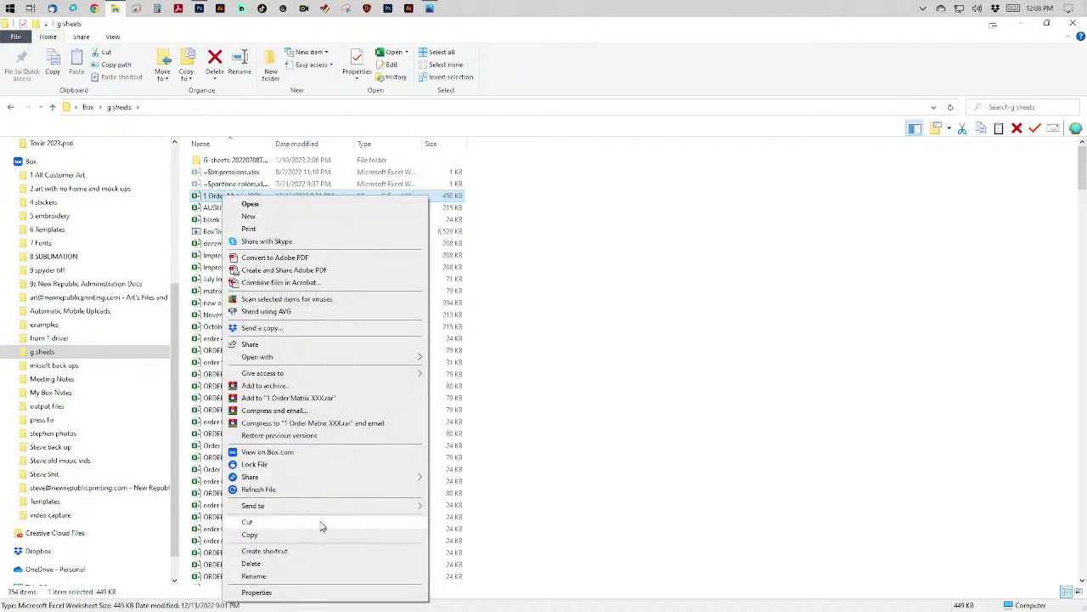
left_click(283, 206)
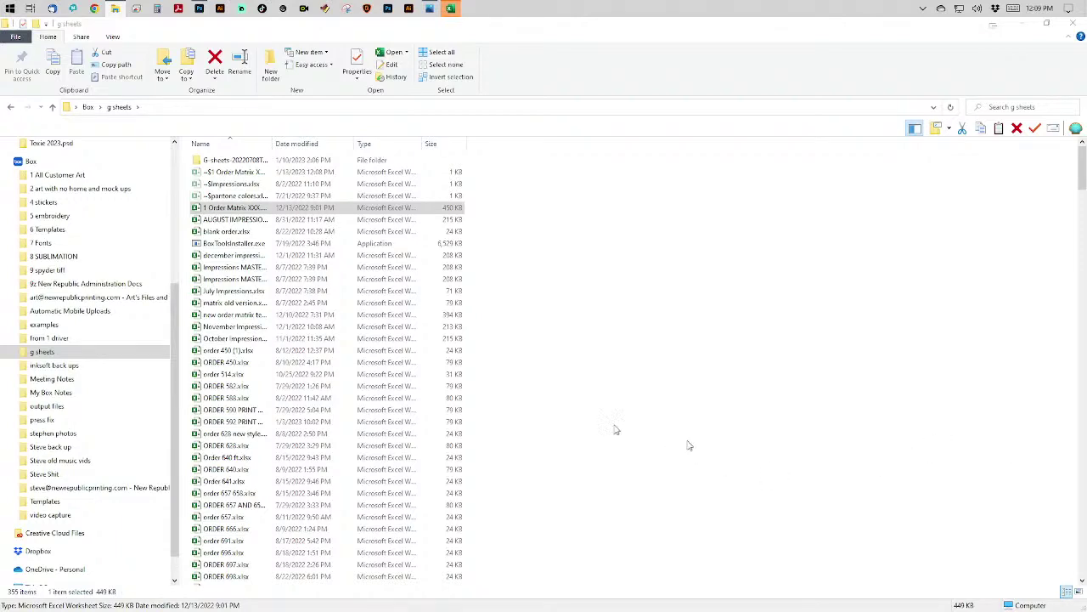
Save the order matrix workbook under the new name 'order 1236'.
left_click(451, 9)
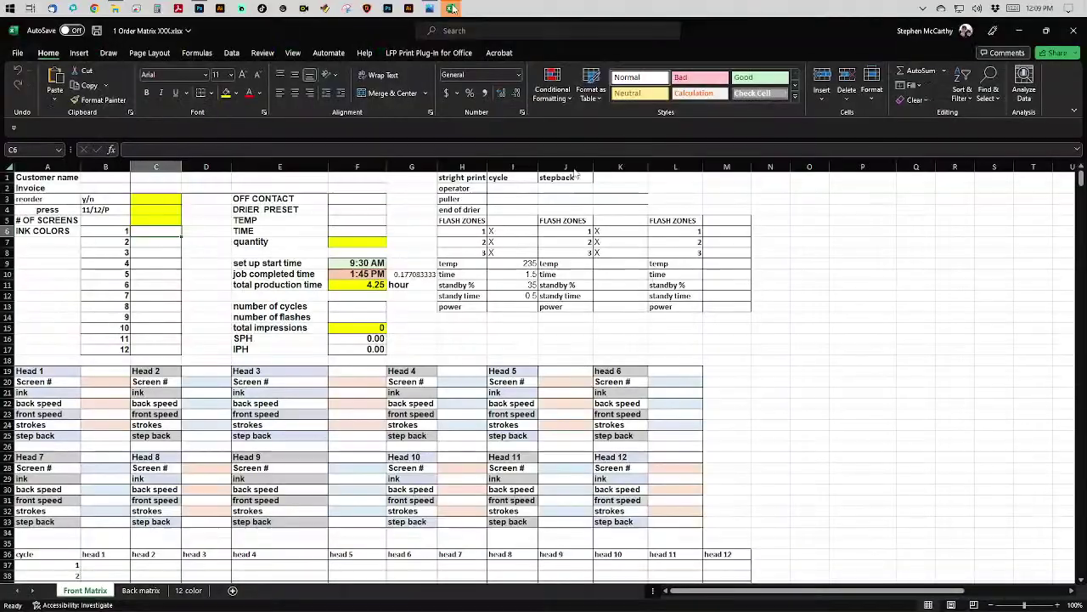
left_click(17, 55)
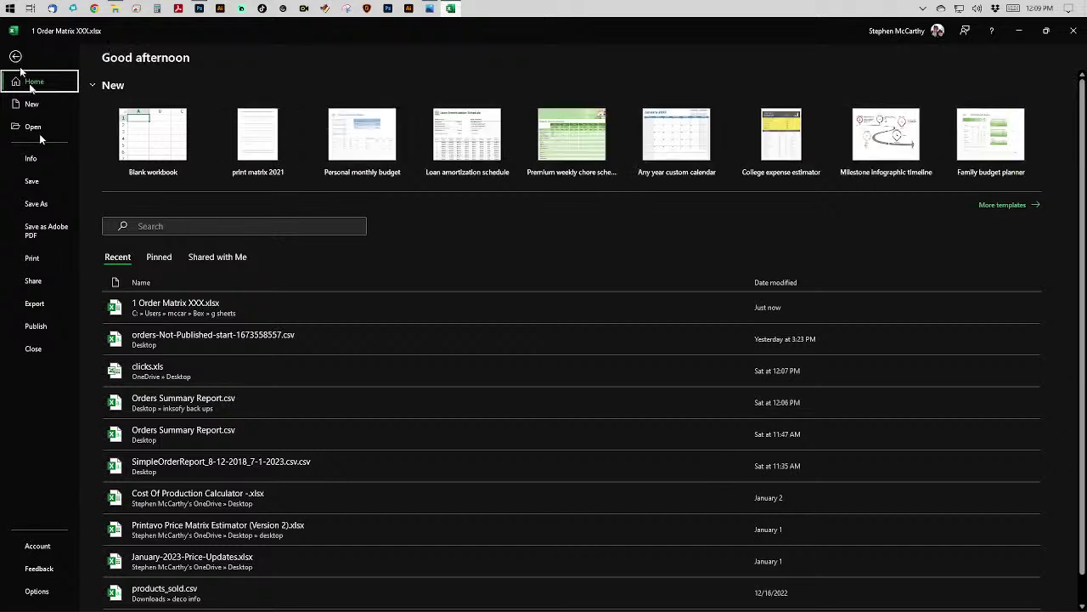
left_click(34, 208)
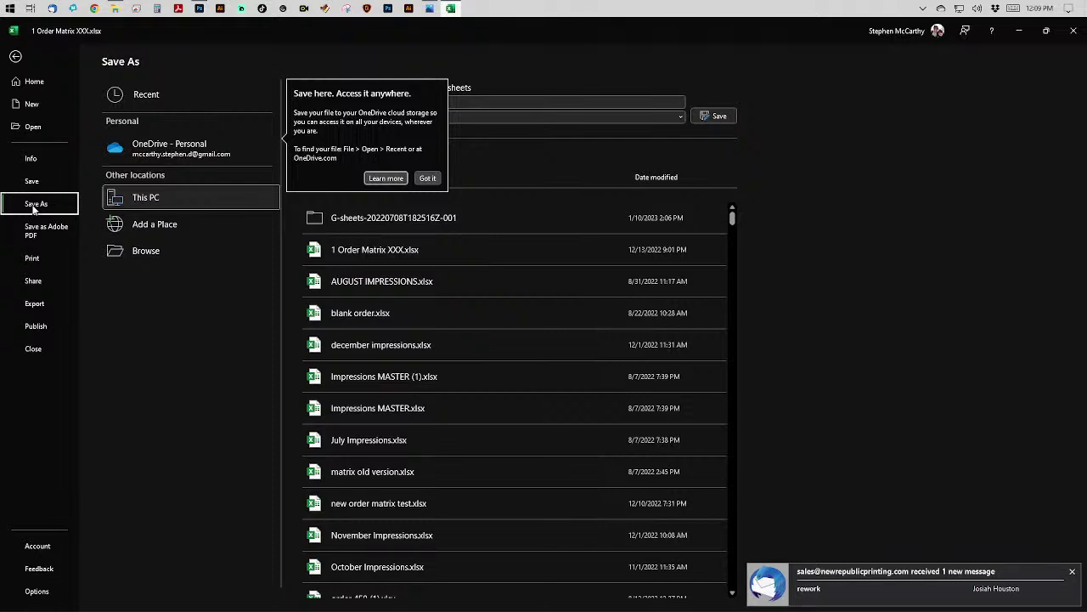
left_click(428, 178)
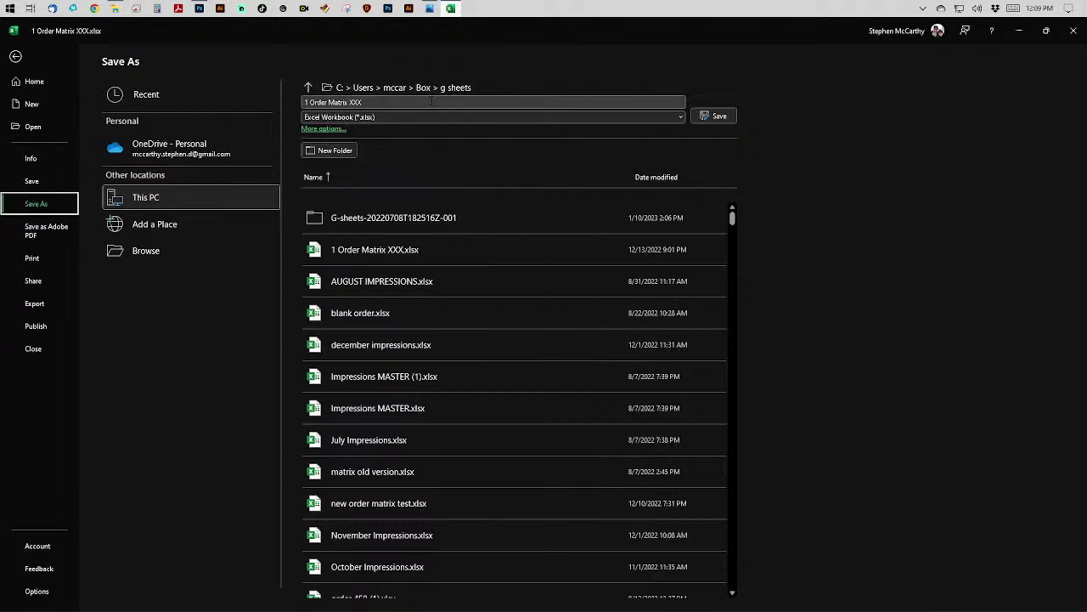
left_click(431, 101)
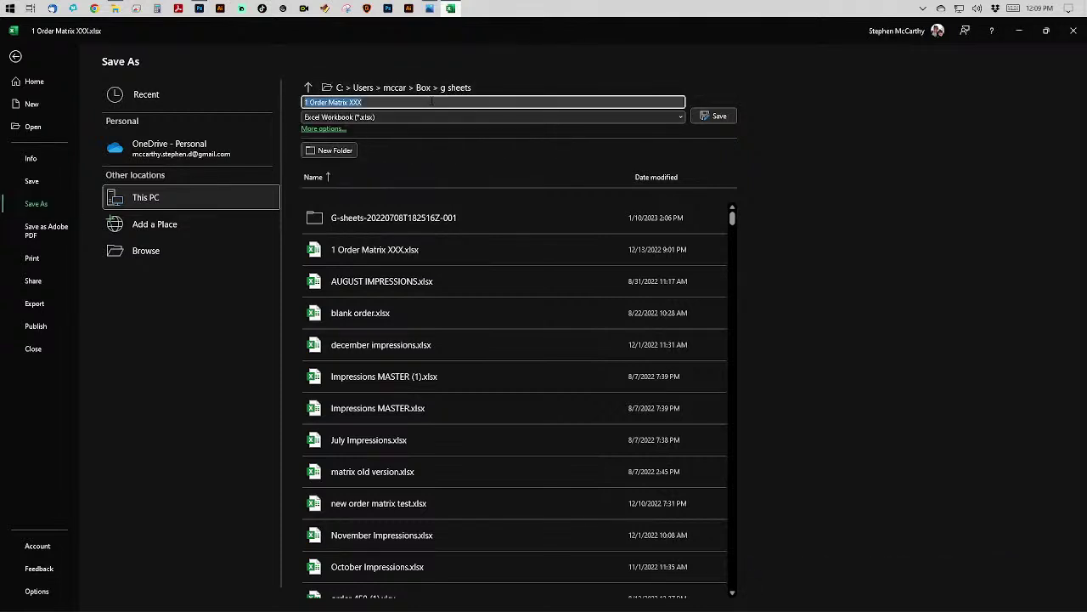
type("order 1236")
key("Return")
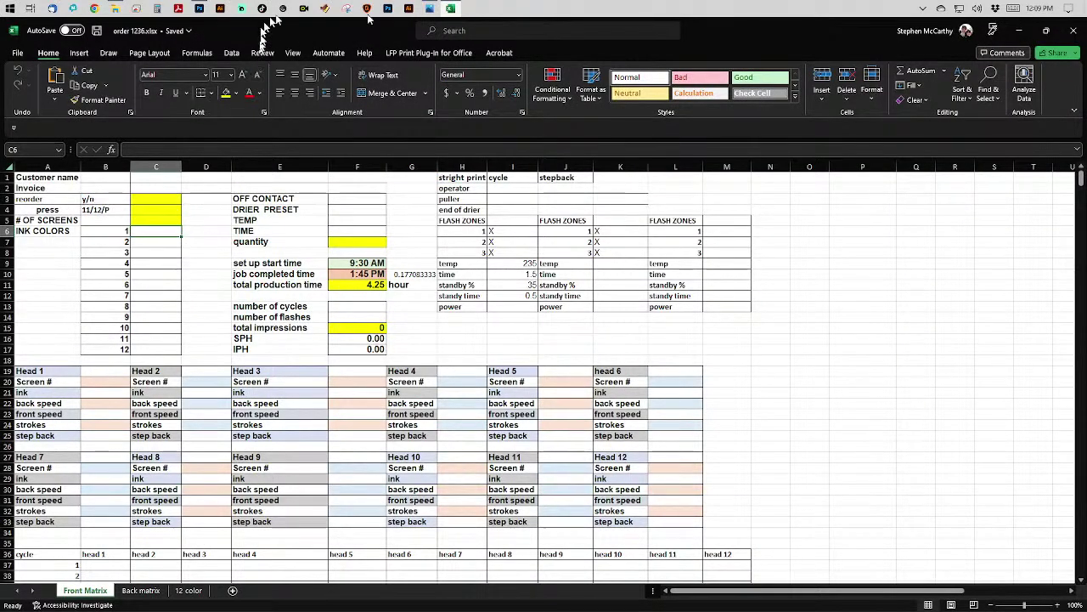
Move the tech pack image aside and bring the g sheets folder window to the front.
left_click(429, 9)
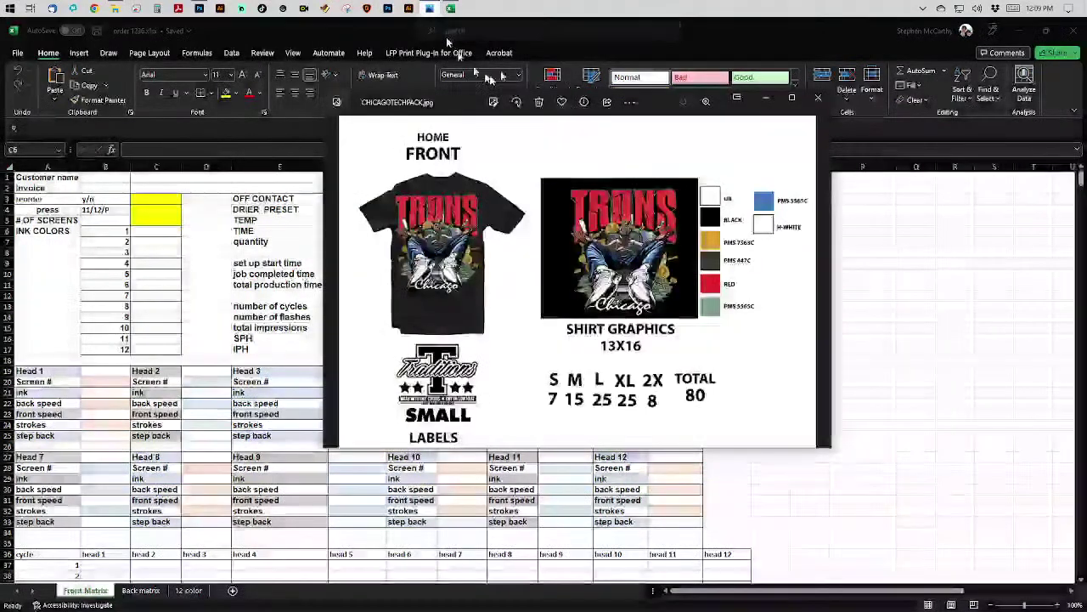
left_click_drag(487, 99, 1086, 100)
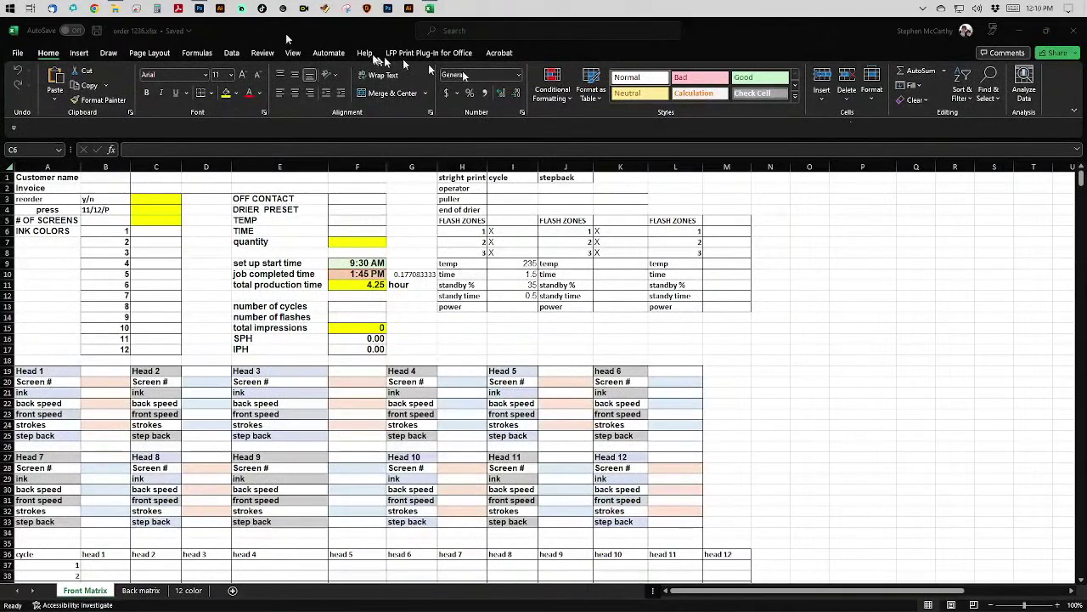
left_click(217, 24)
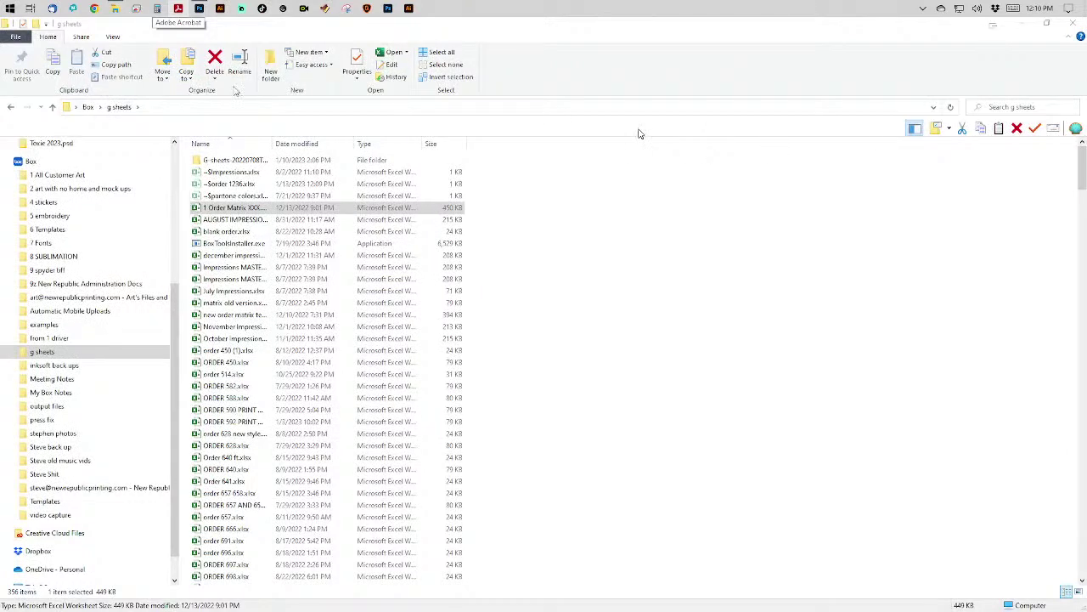
Switch to the CHICAGO COLOR SEPARATION.eps artwork in Photoshop.
left_click(199, 8)
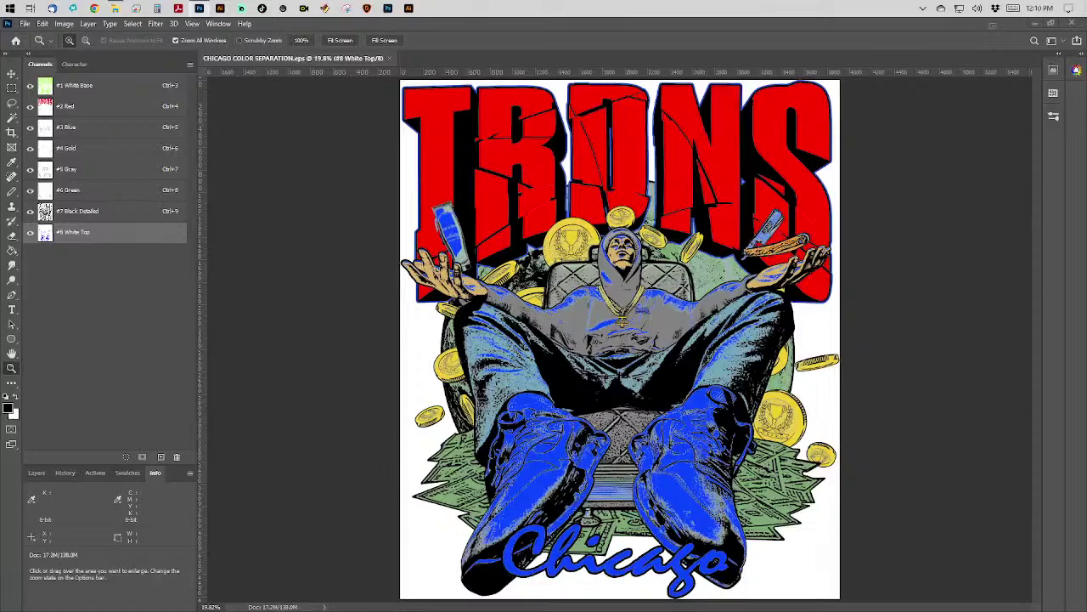
Drag the CHICAGOTECHPACK.jpg window over the Photoshop workspace as a colour reference.
left_click_drag(1086, 134, 448, 136)
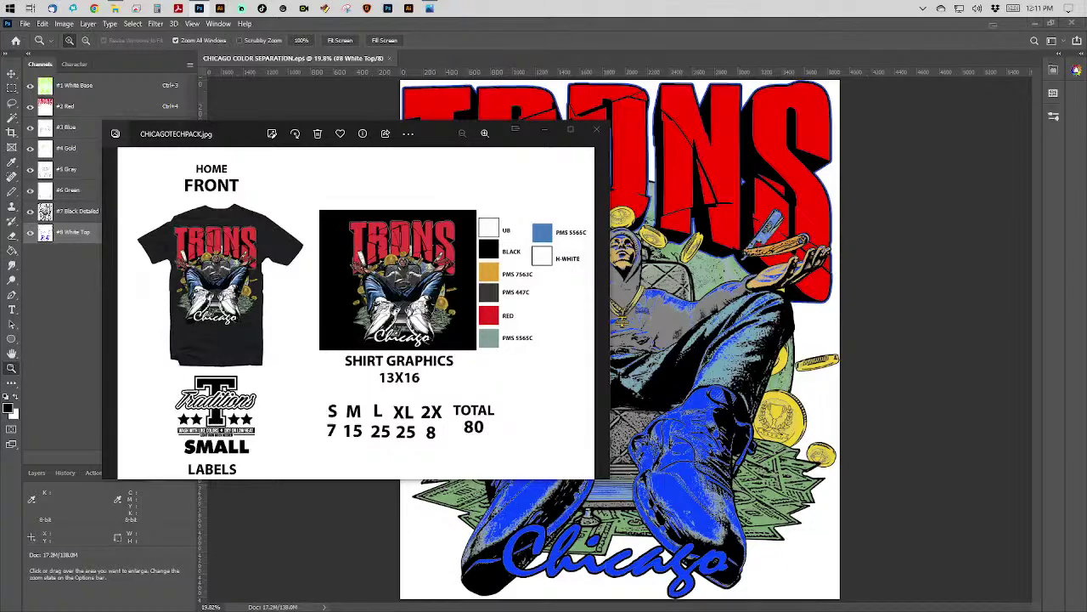
View the tech pack's ink list full size in Photos, then return to the Photoshop separation.
left_click(577, 129)
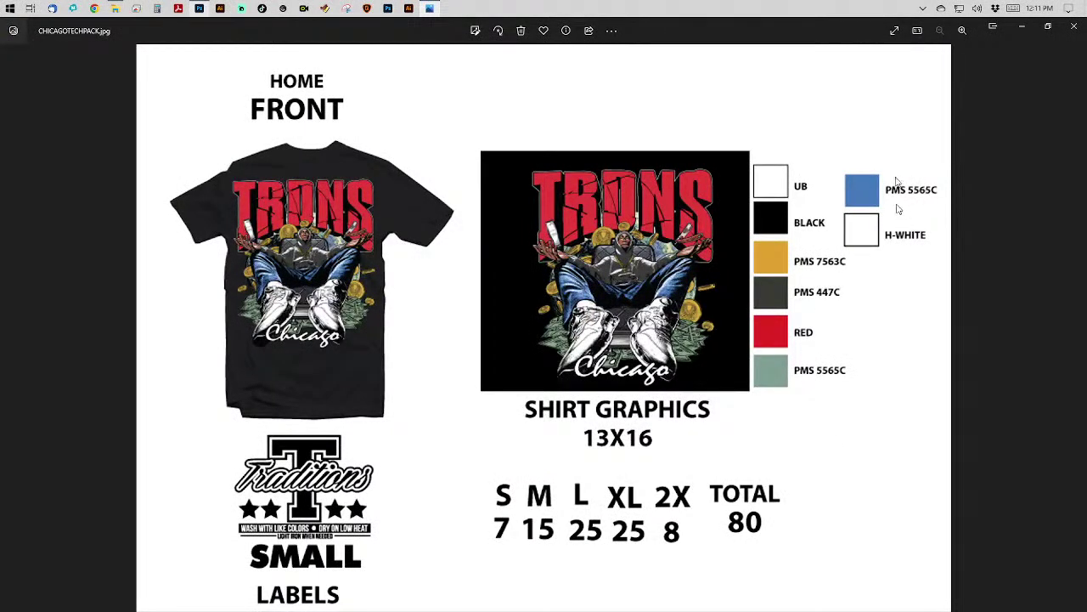
left_click(1047, 27)
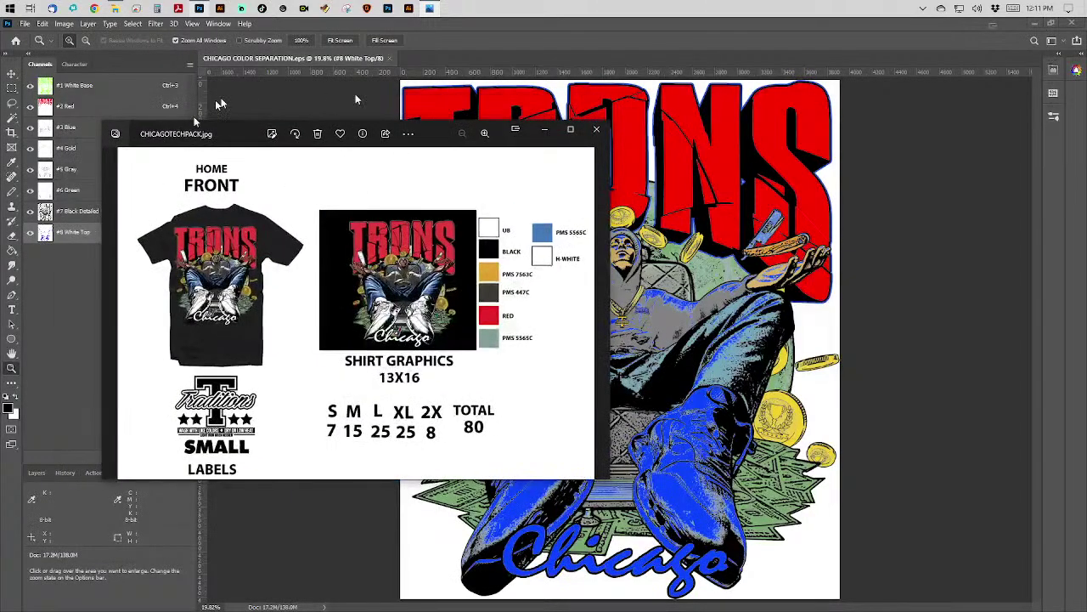
left_click(338, 63)
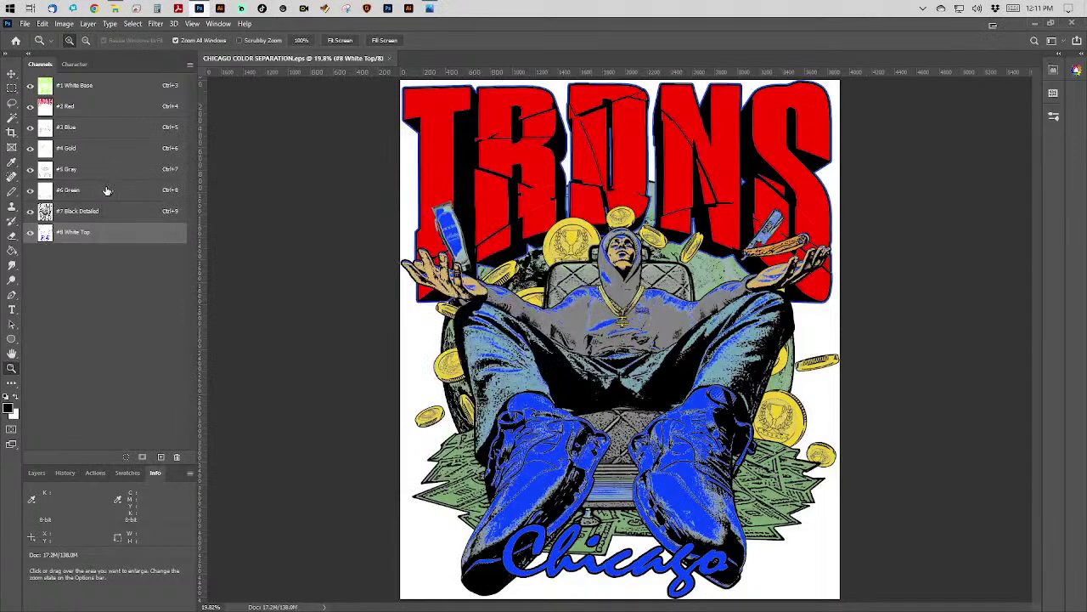
left_click(106, 190)
double_click(122, 187)
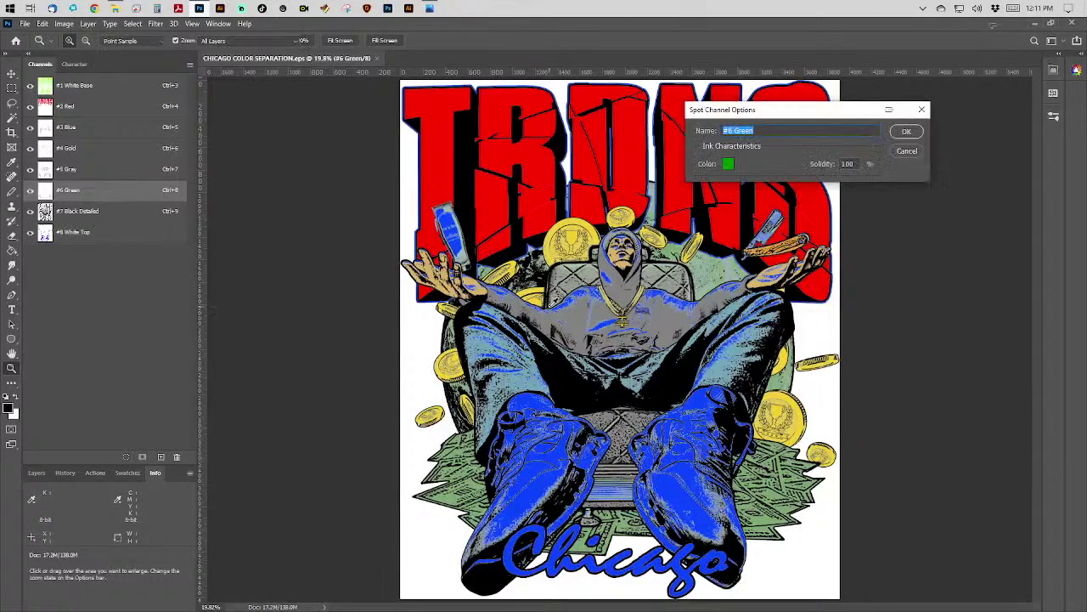
left_click(728, 165)
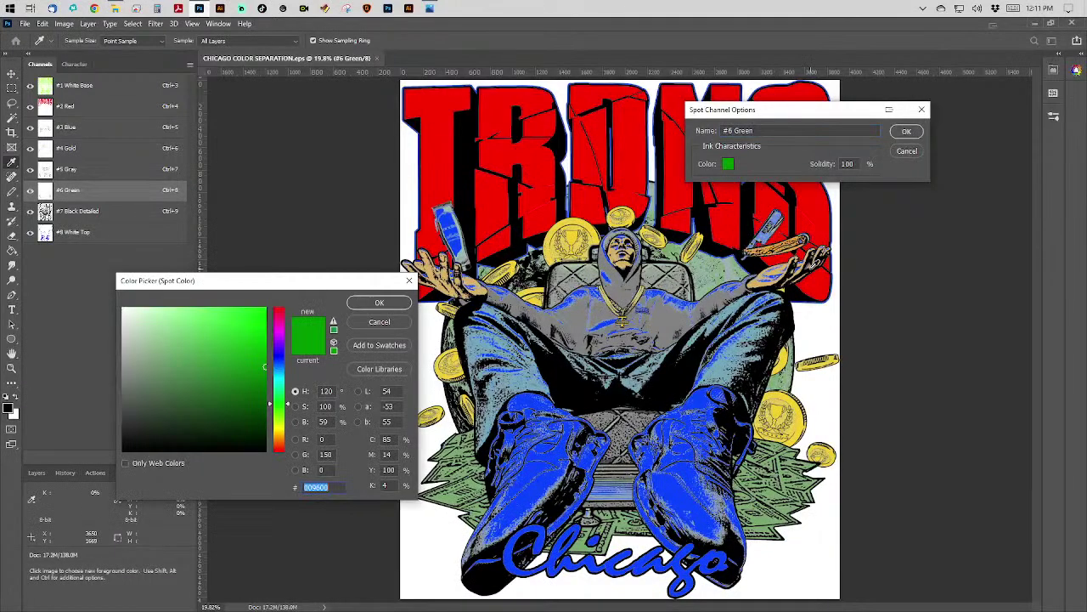
left_click(370, 368)
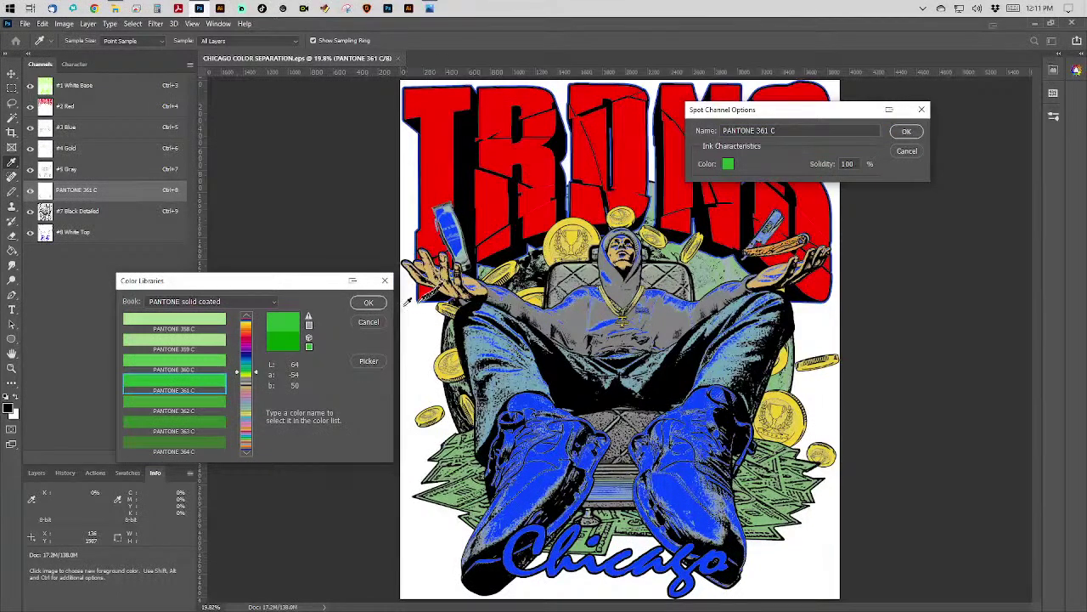
left_click(369, 302)
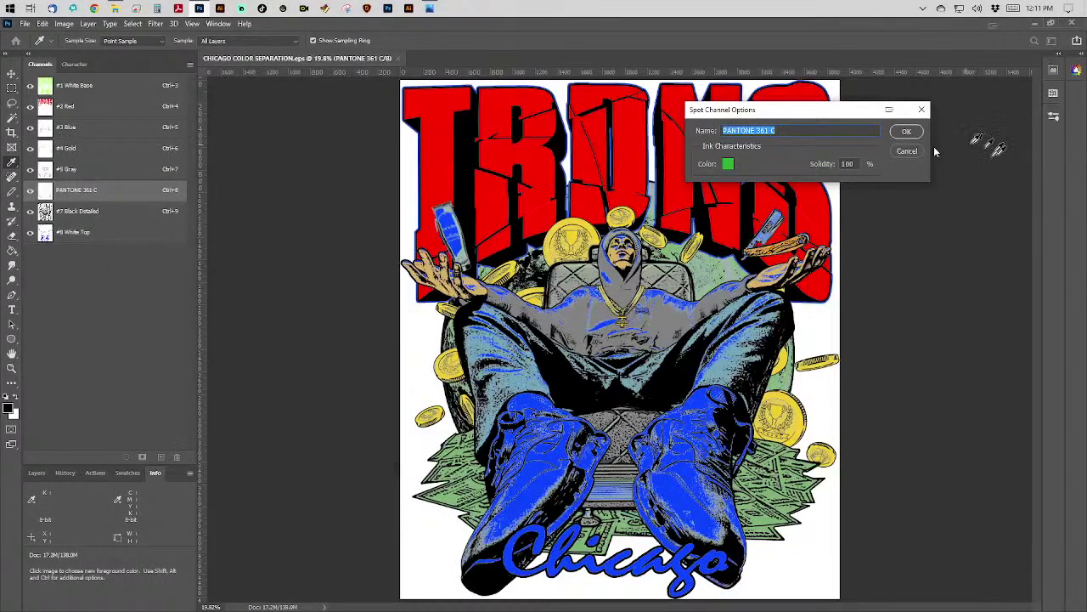
left_click(907, 150)
key("z")
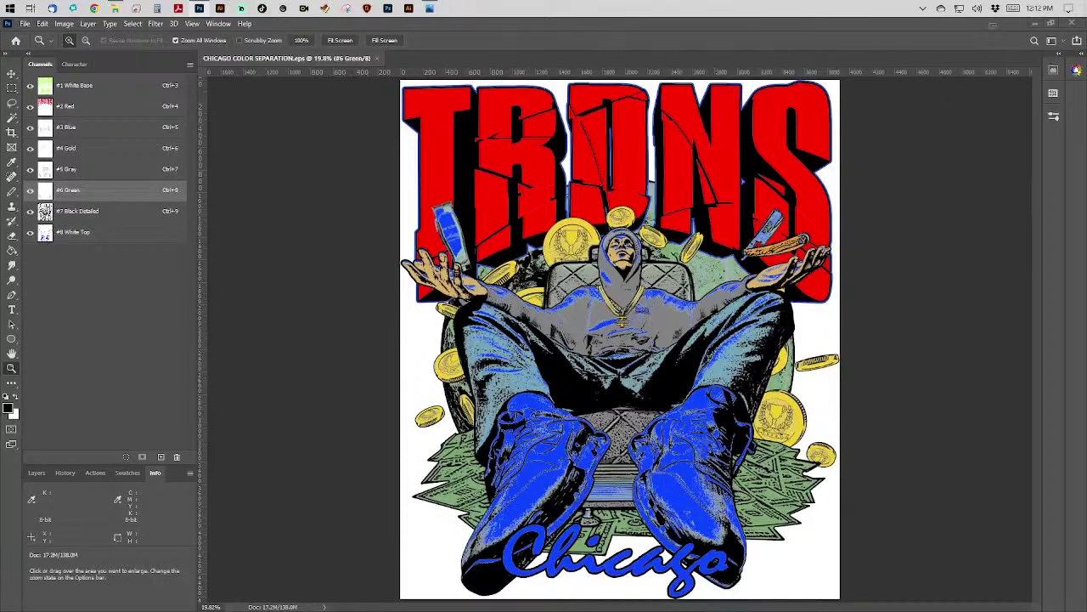
key("super+d")
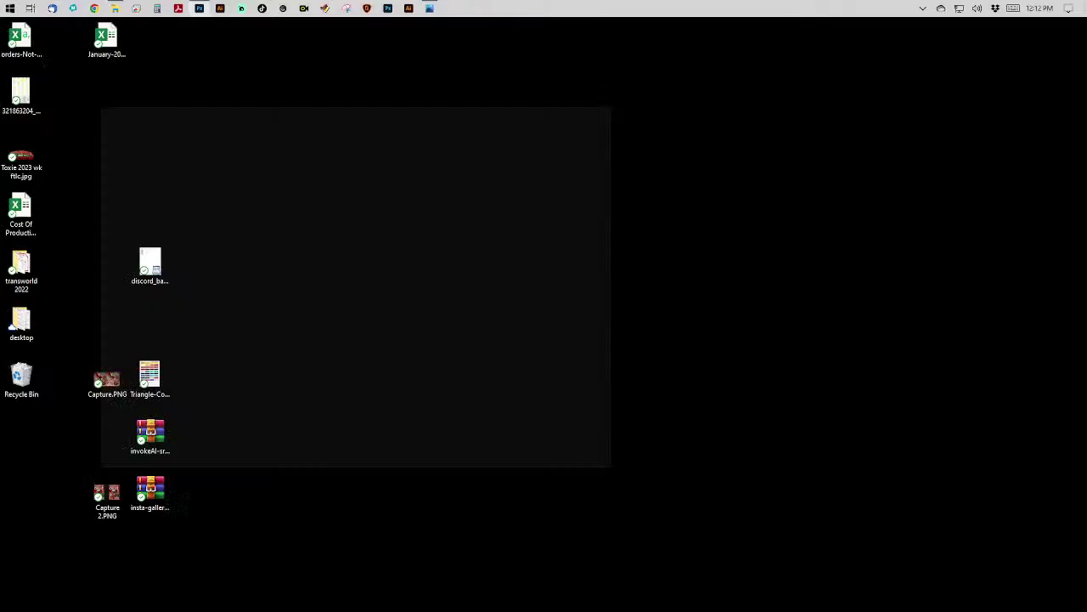
key("super+d")
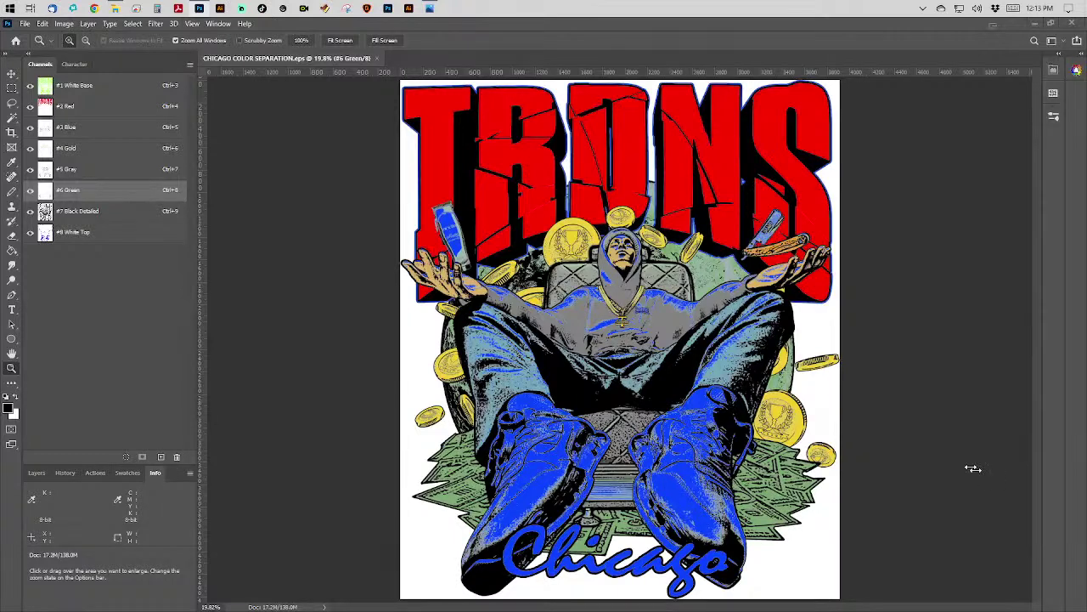
Close the CHICAGO COLOR SEPARATION.eps document in Photoshop.
left_click(377, 58)
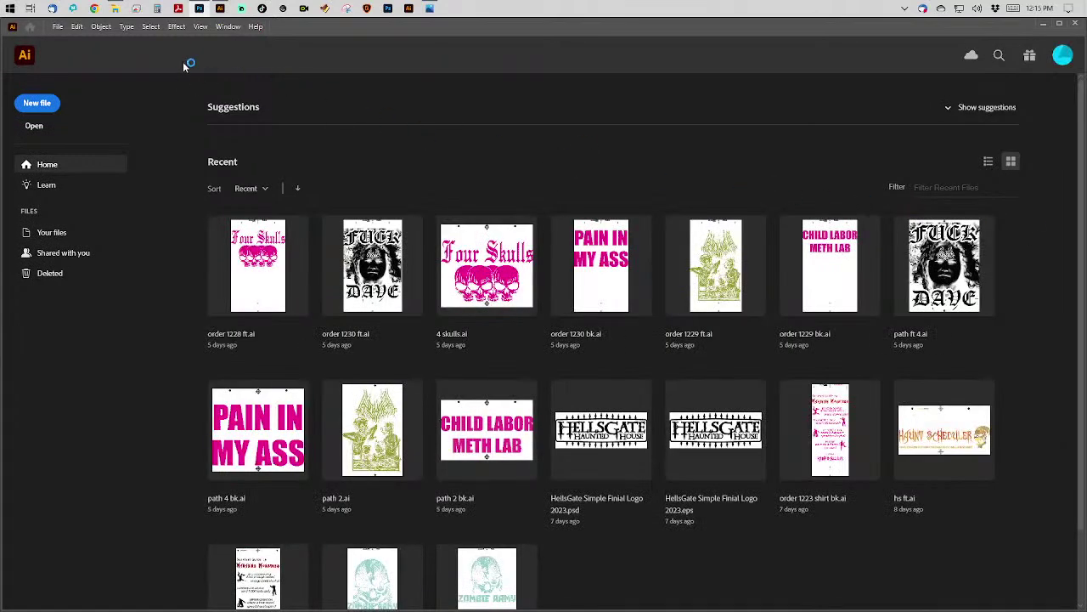
Create an Untitled-1 document from spyder template.ait via File > New from Template.
left_click(57, 30)
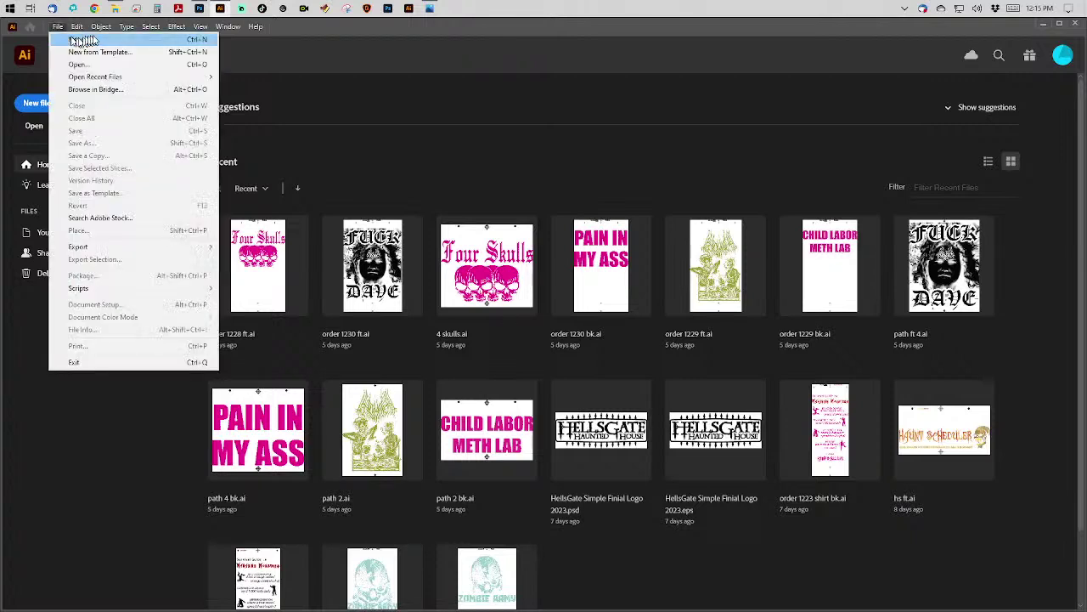
left_click(103, 53)
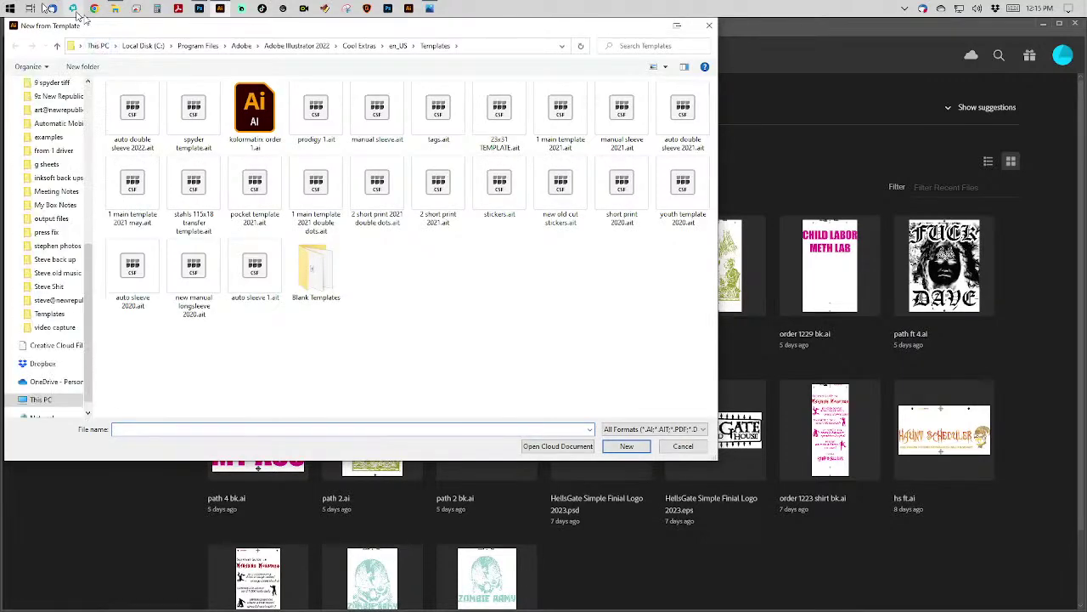
double_click(181, 127)
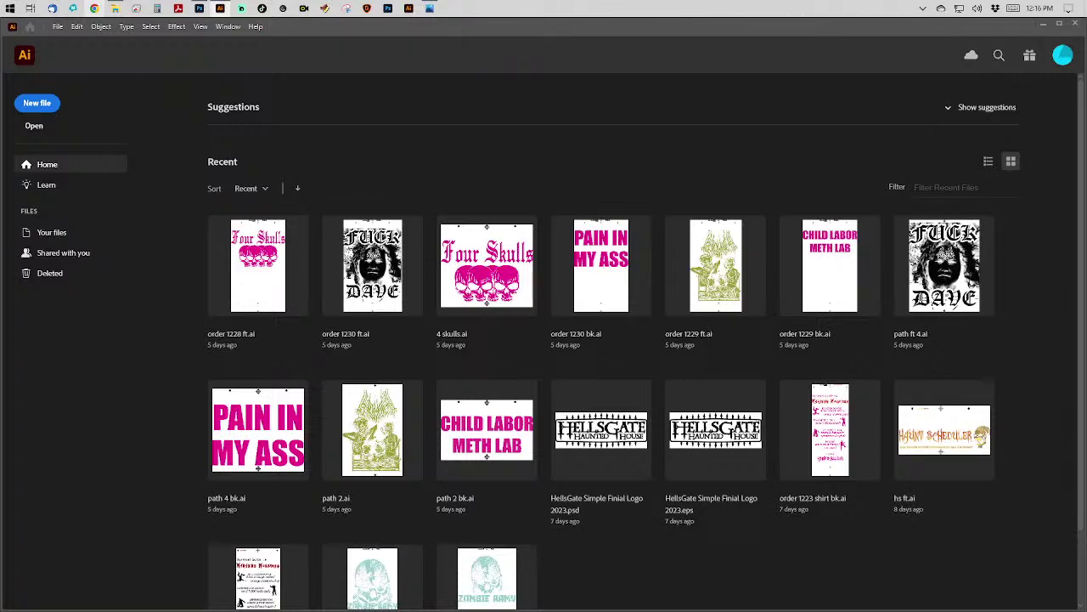
left_click(1070, 25)
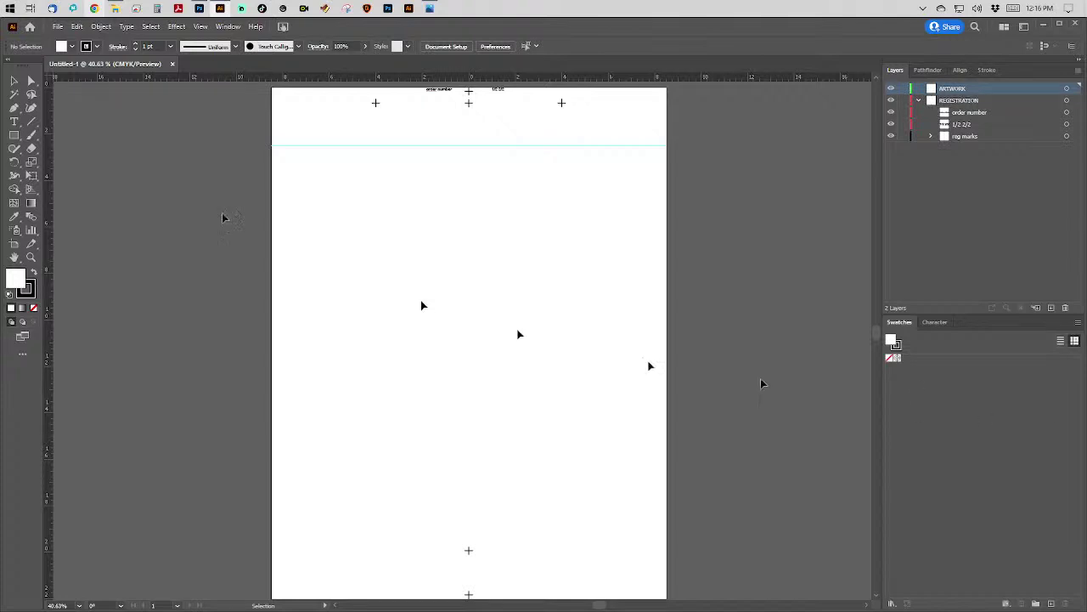
left_click(58, 28)
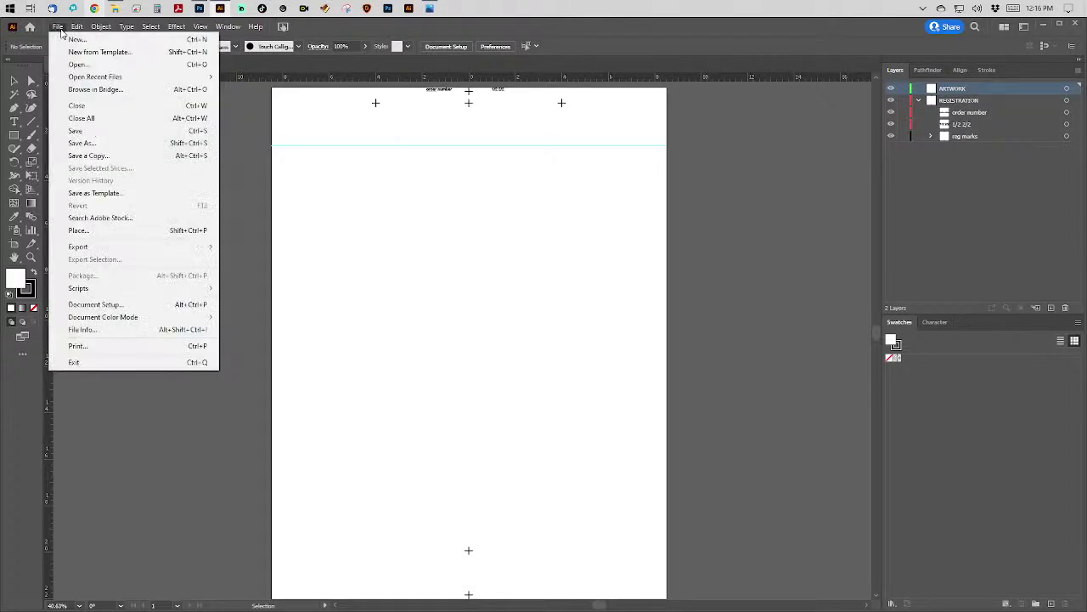
Place CHICAGO COLOR SEPARATION.eps from the customer's order folder and load the TRONS artwork file.
left_click(85, 230)
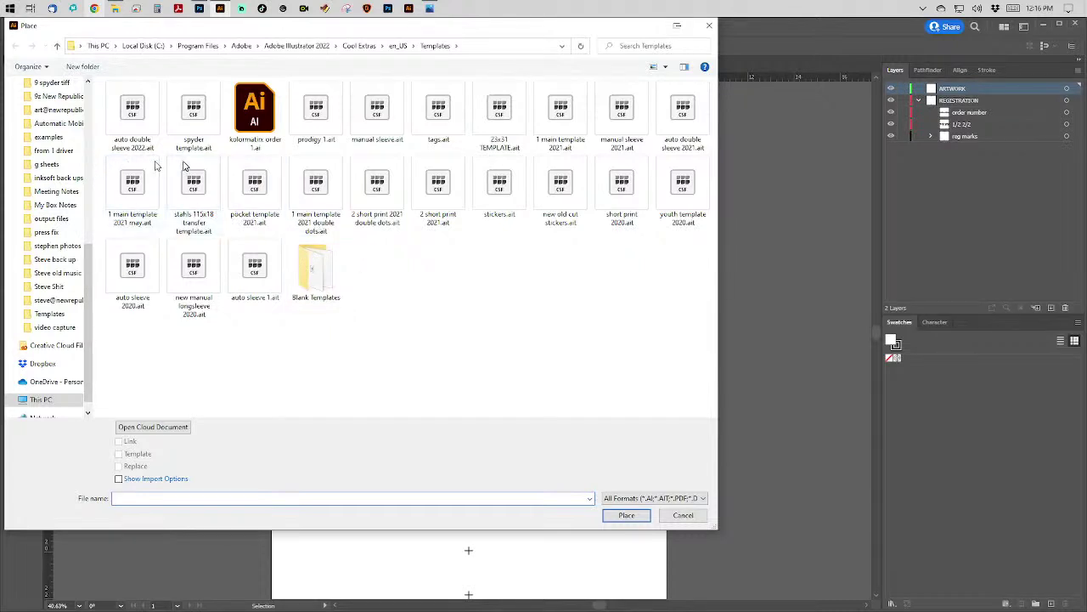
scroll(81, 162, "up", 4)
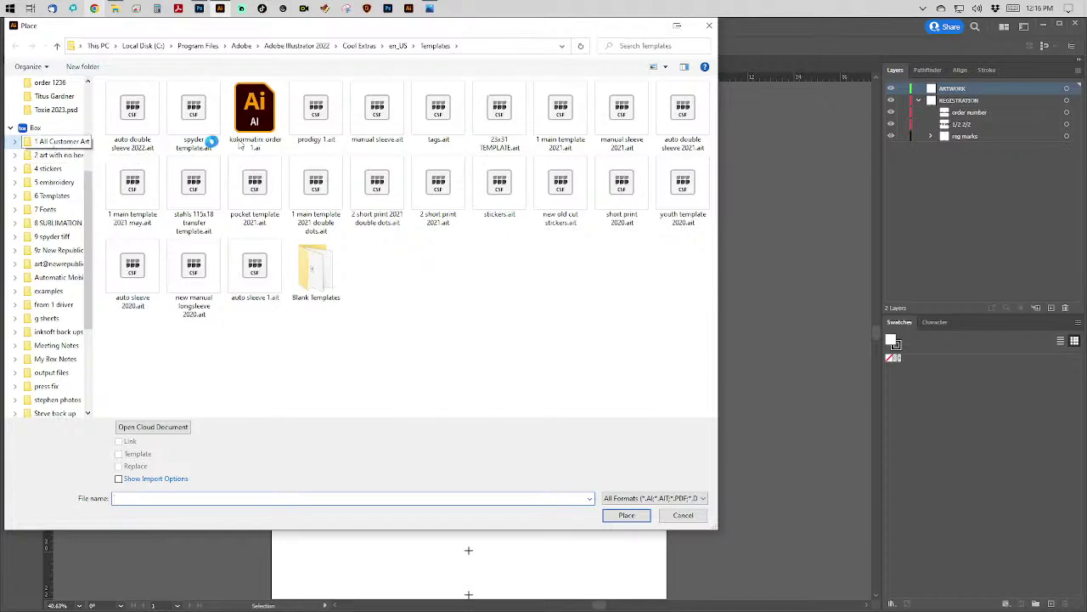
left_click(158, 101)
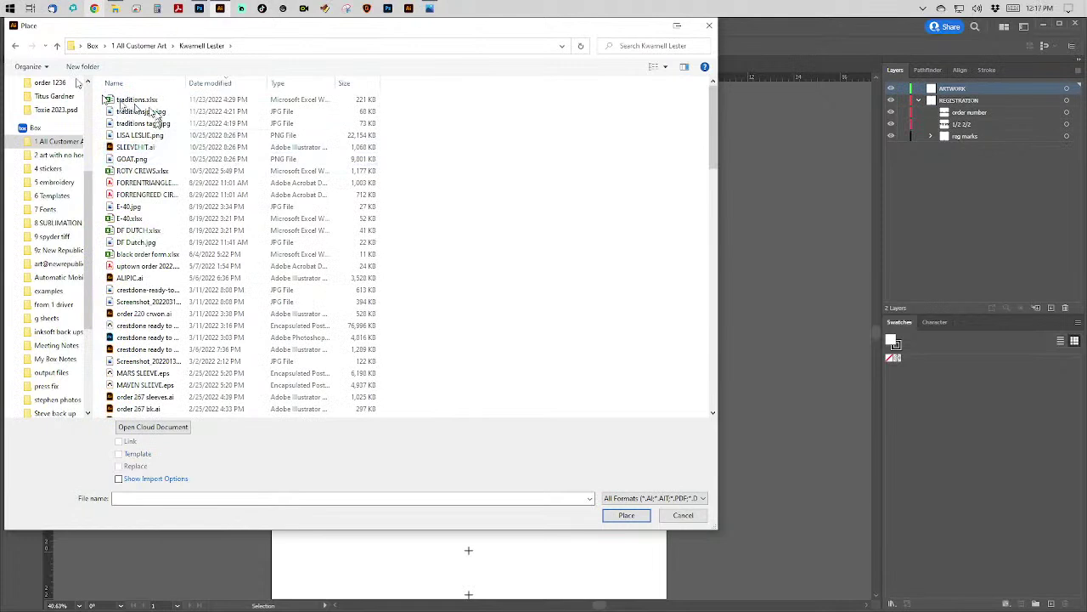
left_click(49, 83)
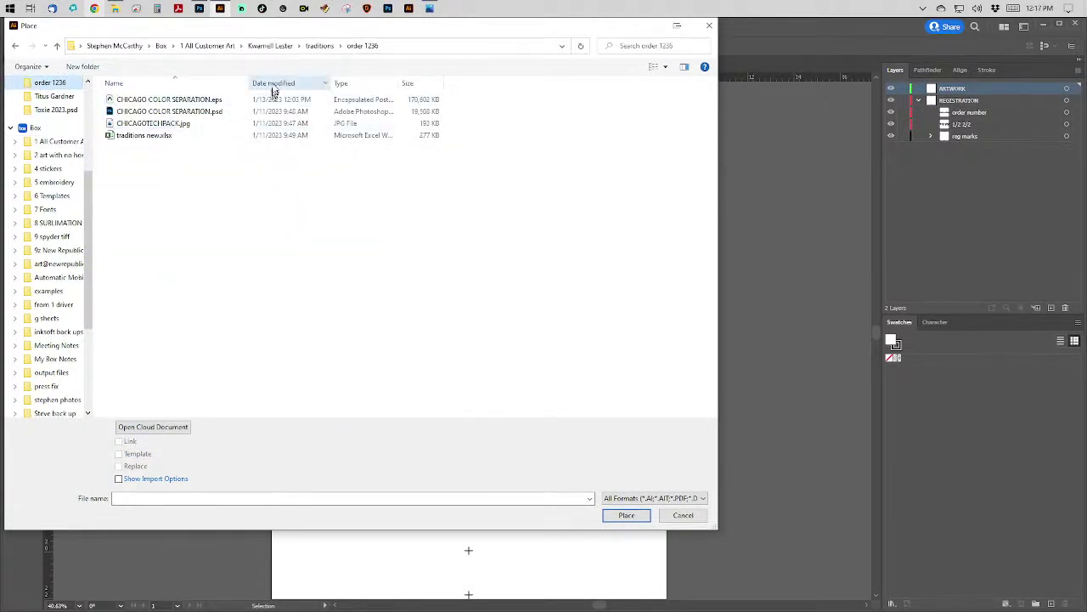
left_click(274, 83)
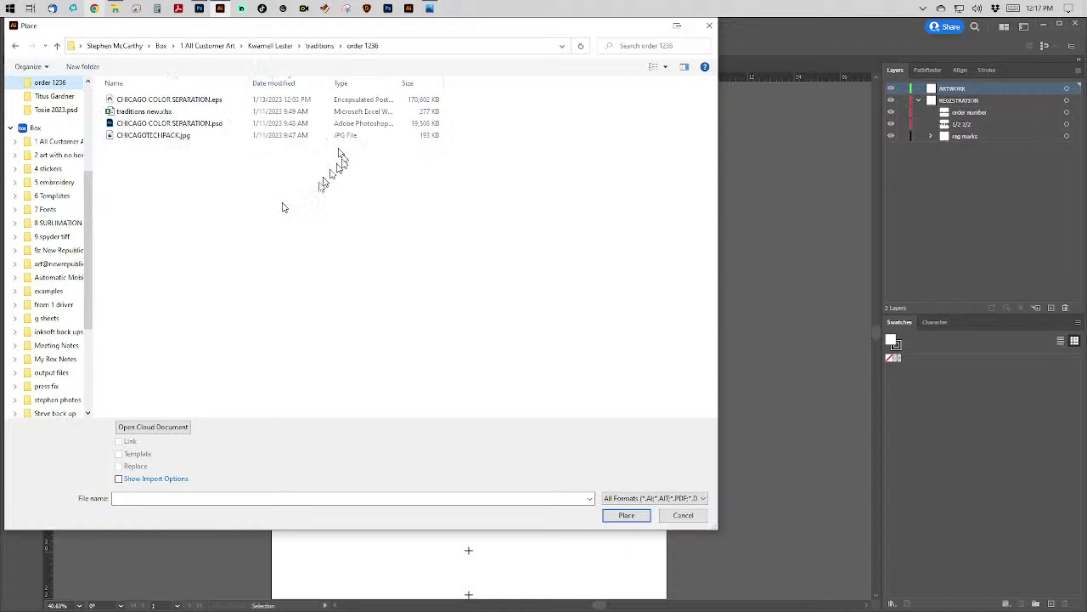
double_click(173, 103)
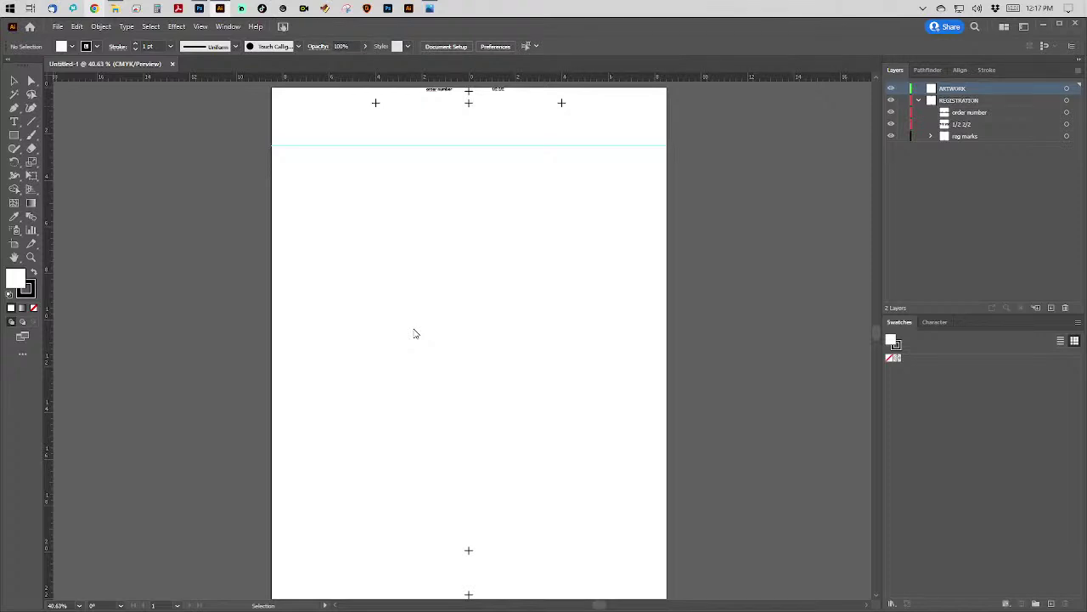
left_click(414, 332)
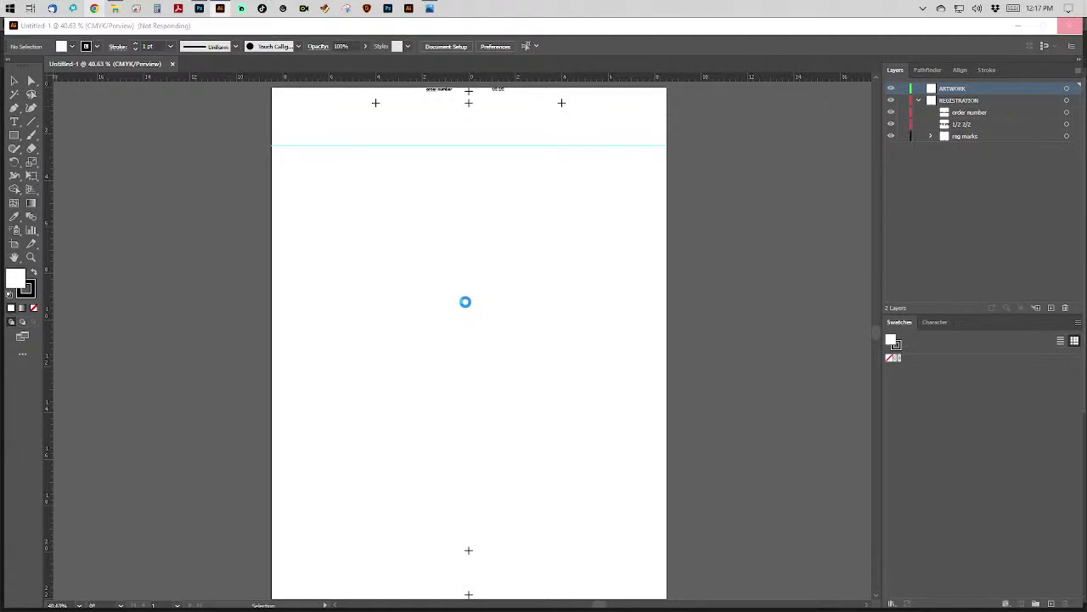
left_click_drag(464, 302, 470, 308)
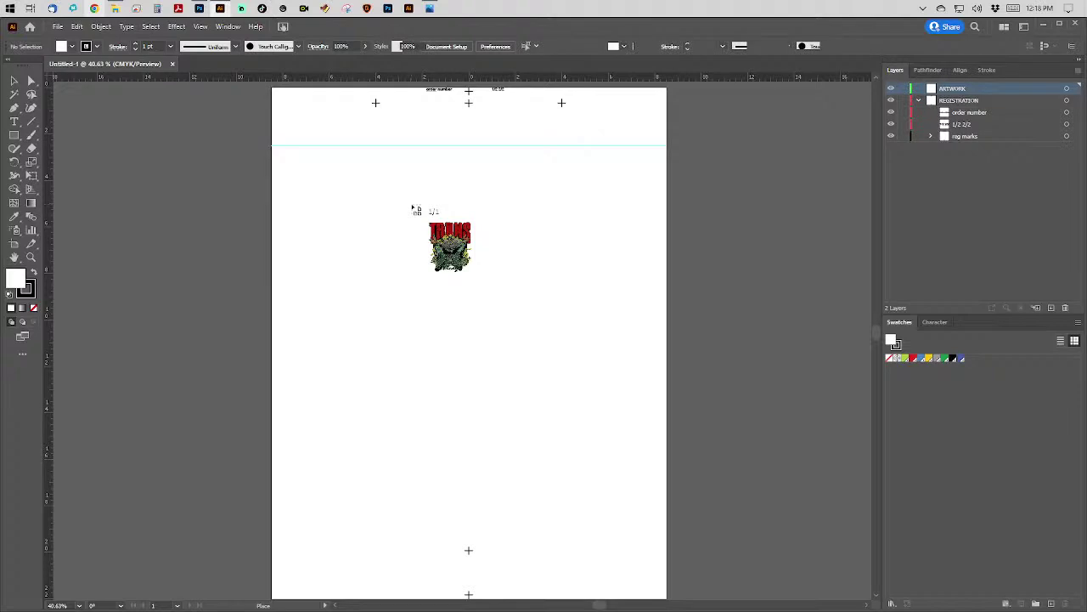
Drop the TRONS artwork and centre it at X 0, aligned to the artboard.
left_click(413, 207)
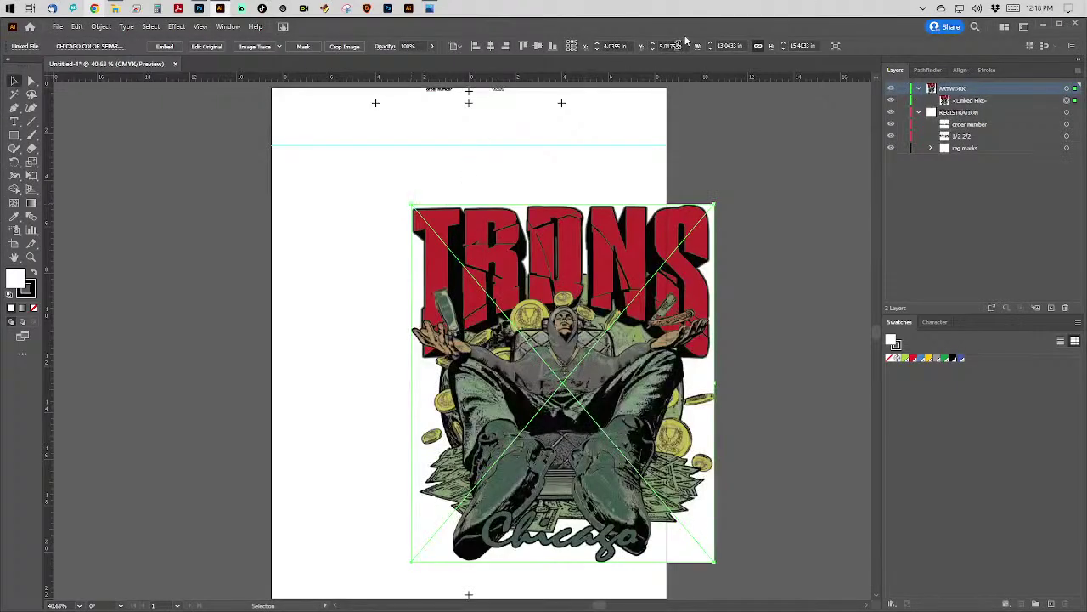
left_click(629, 46)
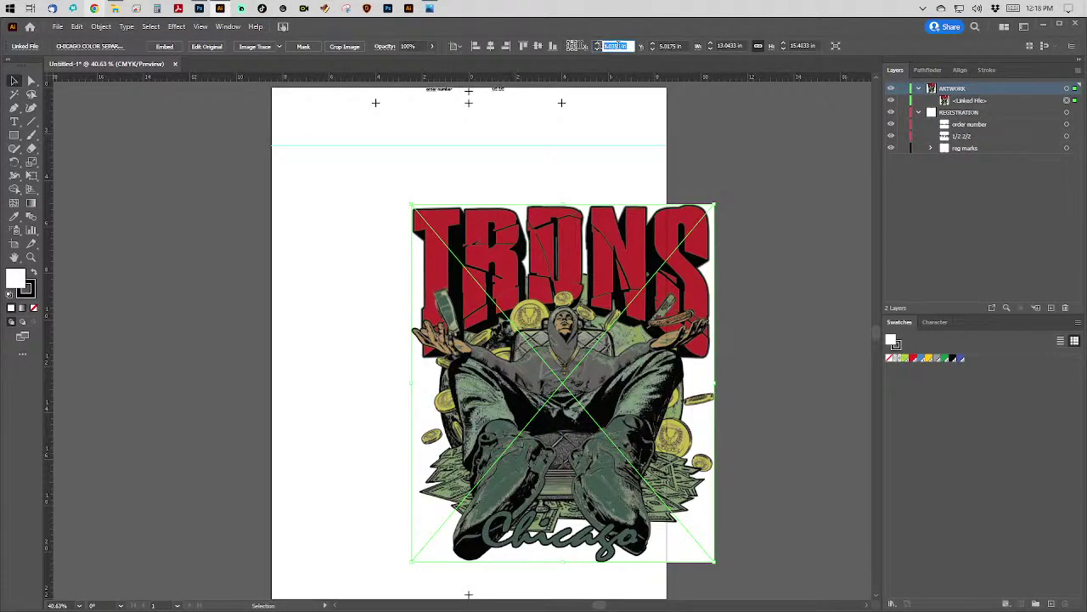
type("0")
key("Tab")
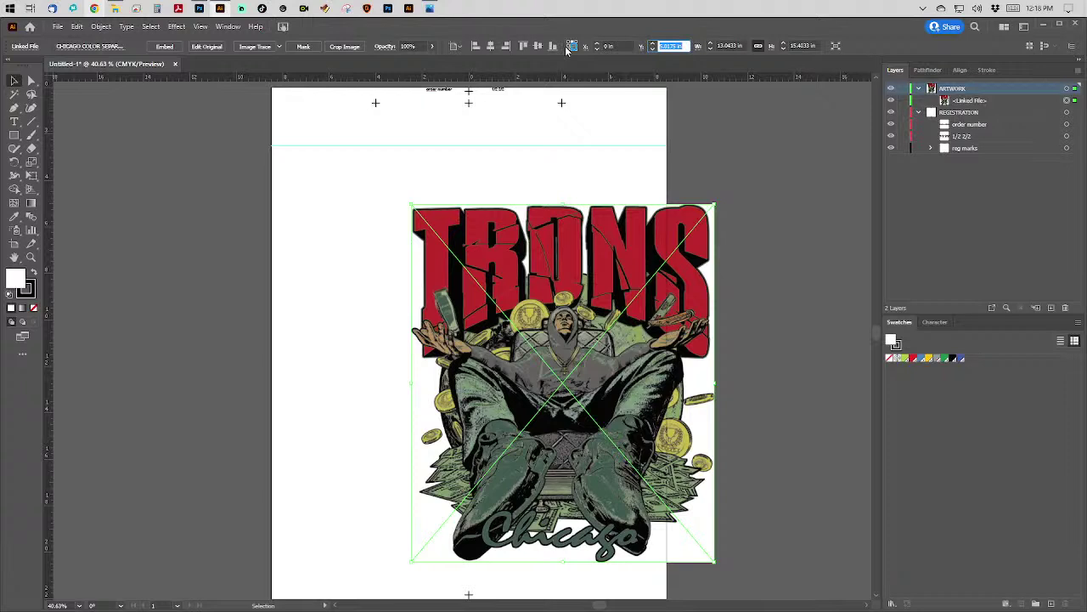
left_click(565, 46)
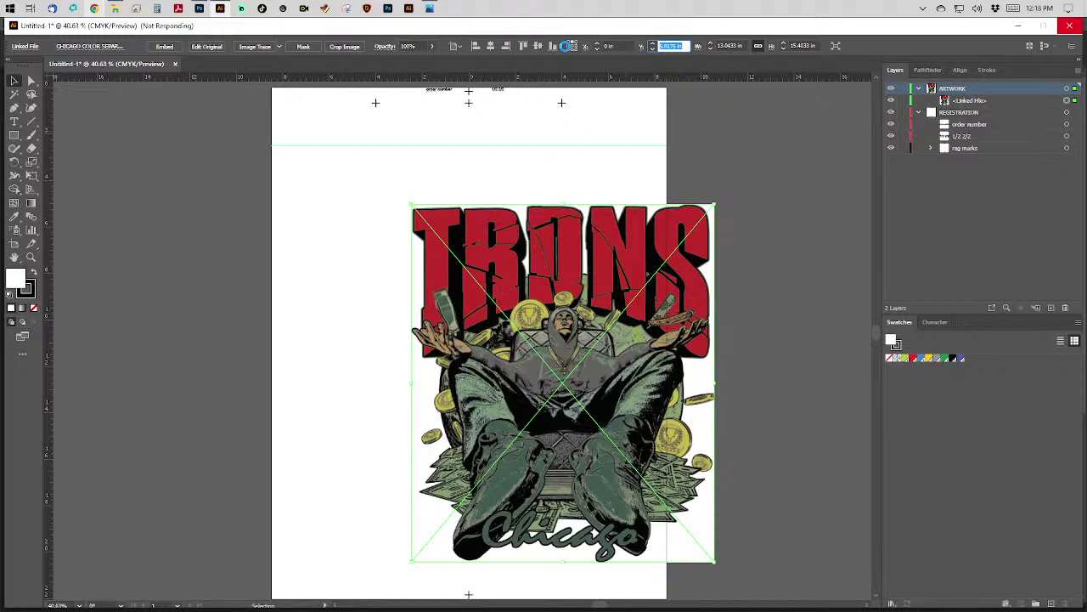
key("Tab")
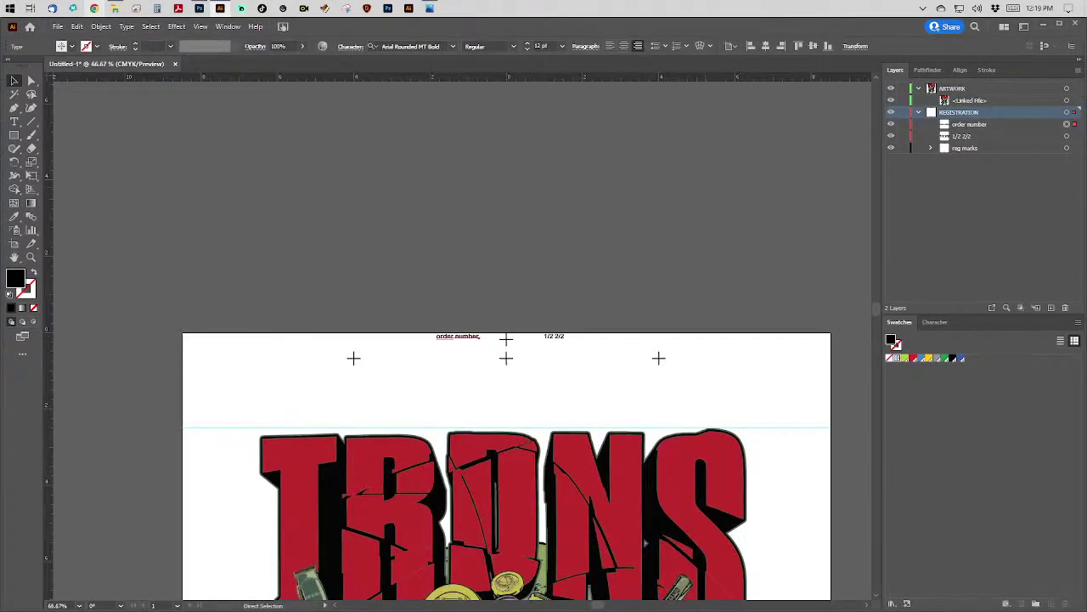
Append the order number to the label and add a second line reading '8 screens'.
key("v")
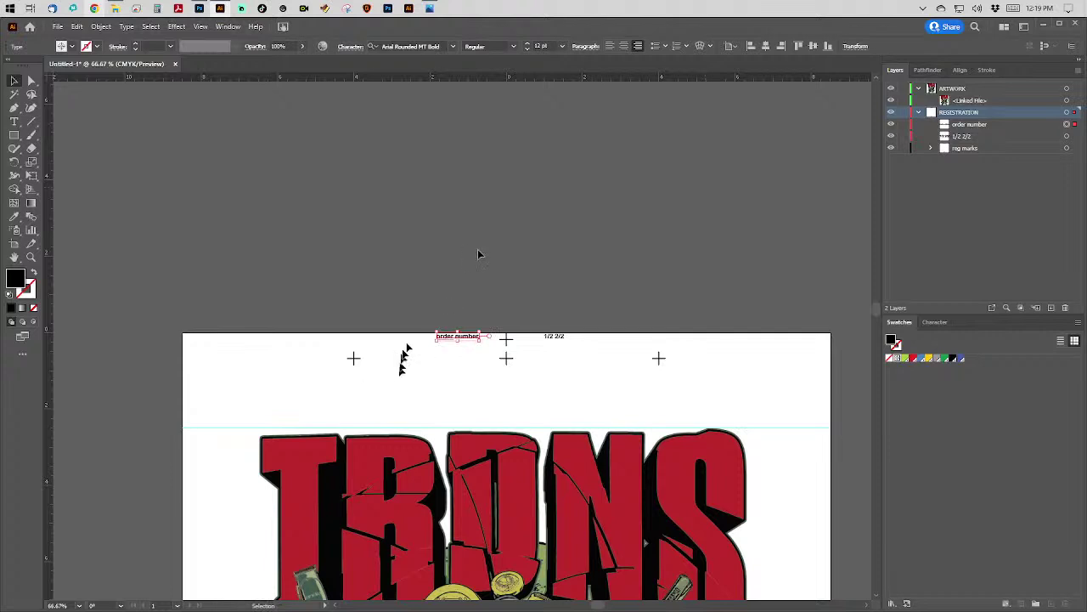
key("t")
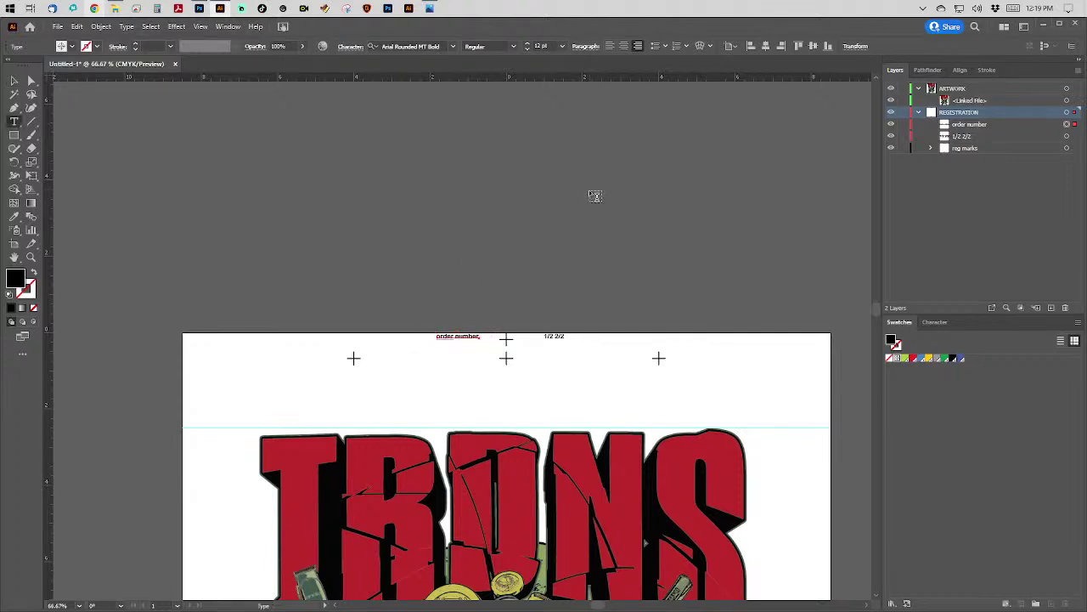
key("v")
key("ctrl+equal")
key("ctrl+equal")
key("ctrl+equal")
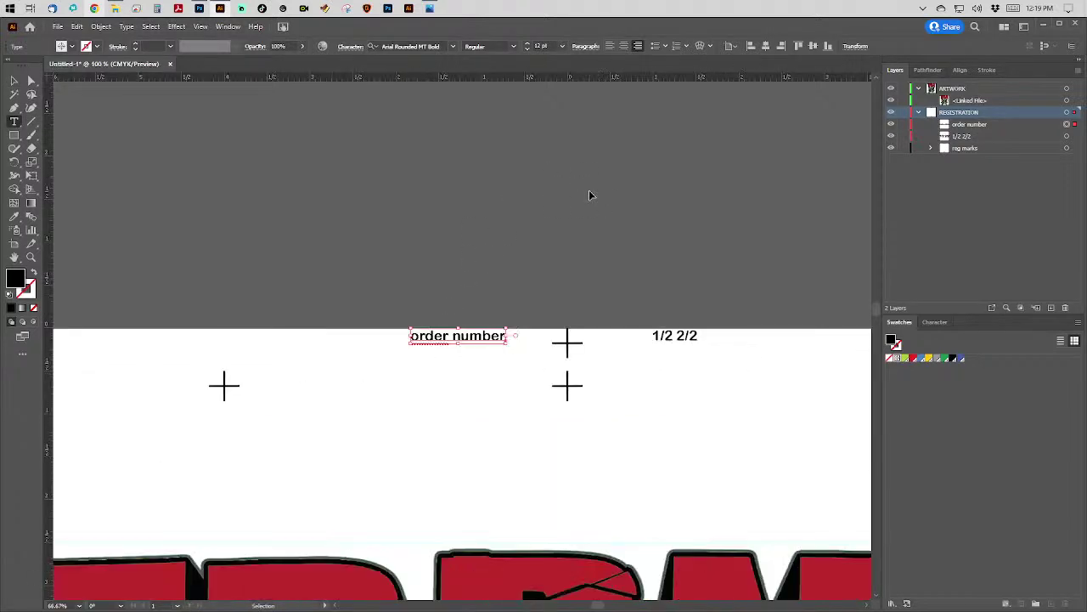
key("ctrl+equal")
key("t")
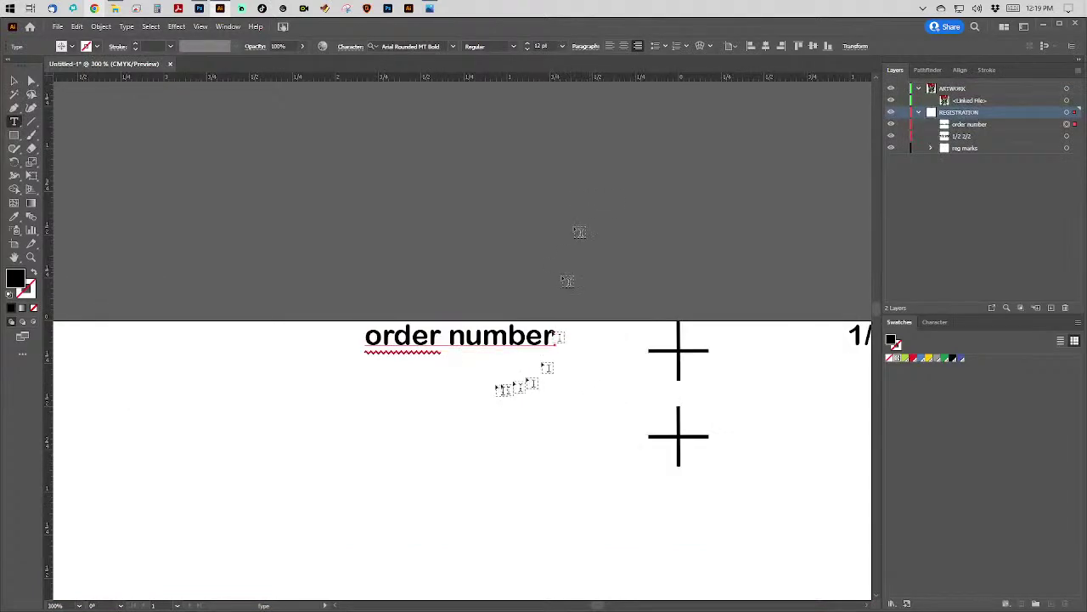
left_click(493, 344)
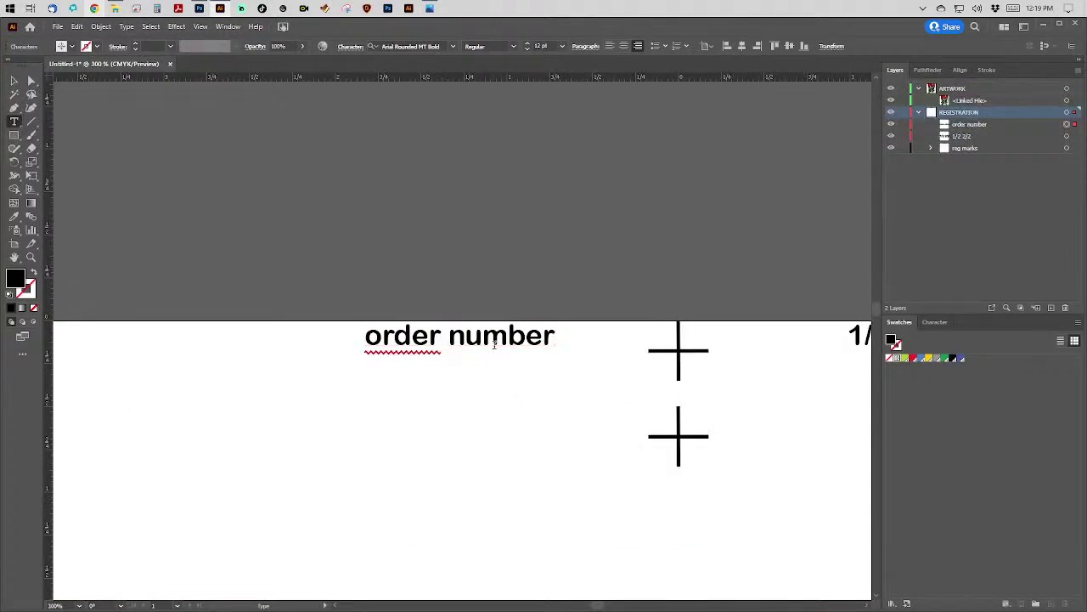
key("Right")
key("Right")
key("Right")
type("1236")
key("Return")
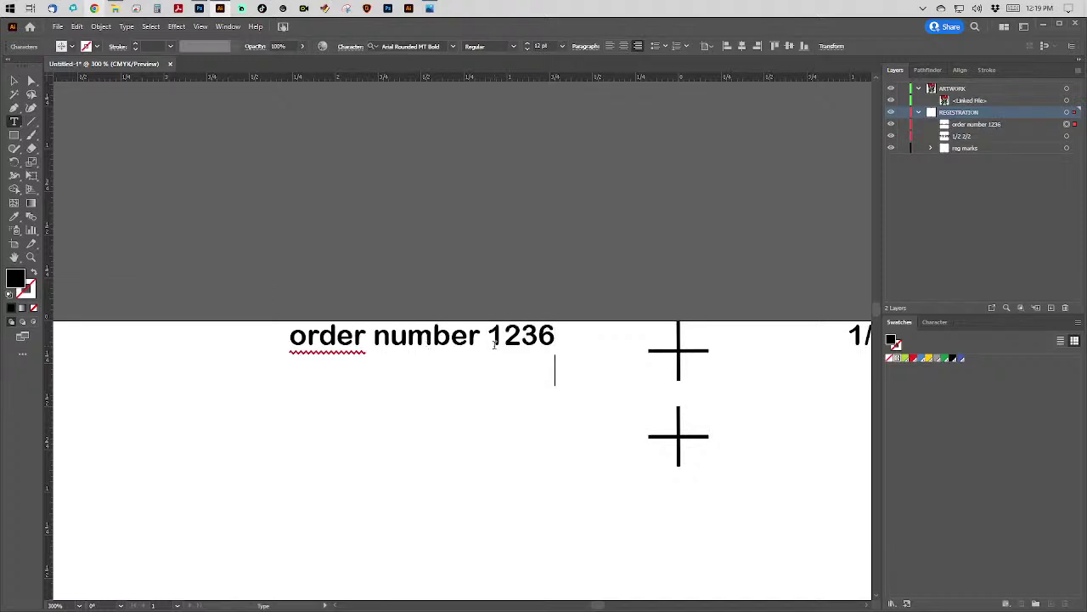
type("8 screens")
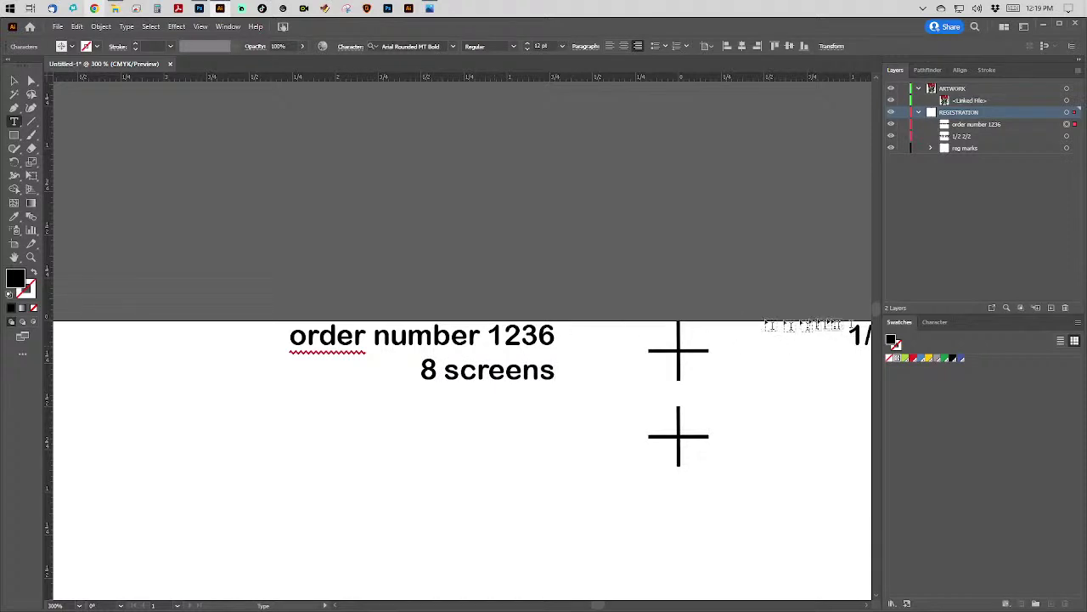
left_click(855, 331)
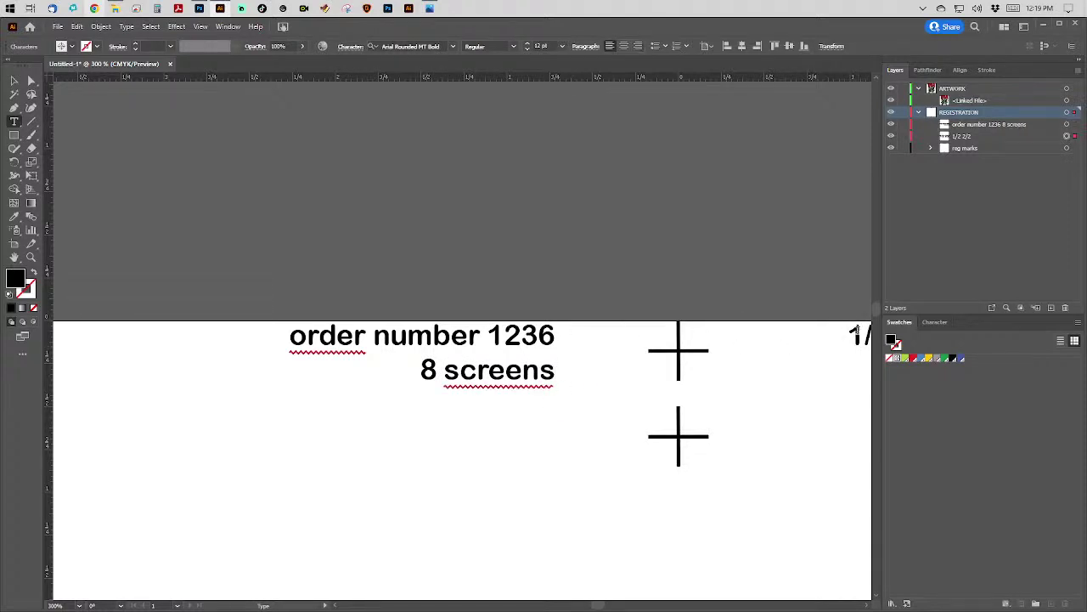
Replace '2 2/2' with the first list line '1/8 base 2/8 red 3/8 blue 4/8 gold'.
key("ctrl+equal")
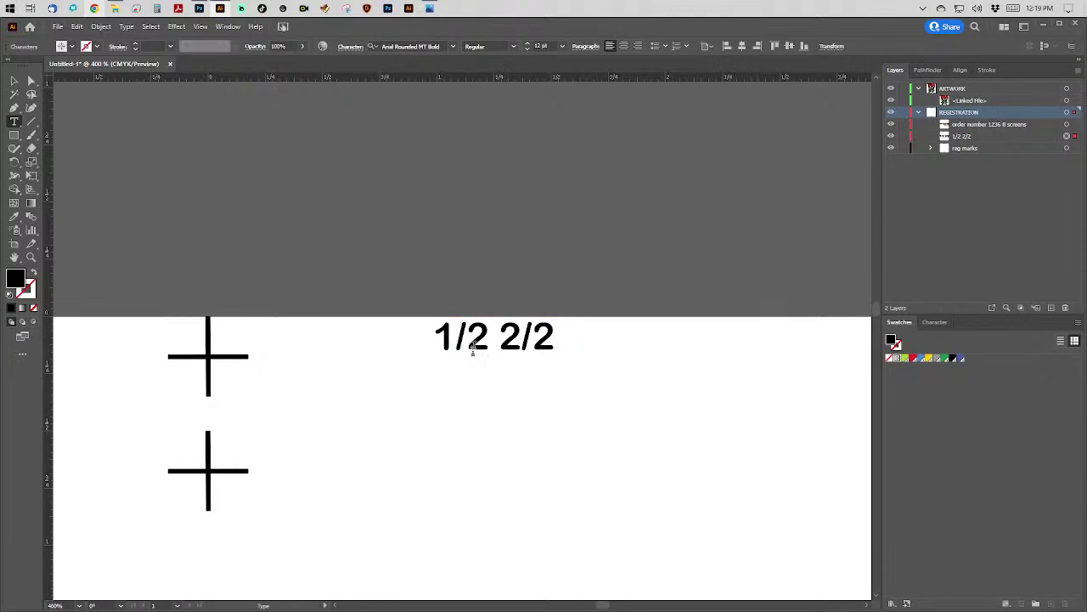
left_click_drag(472, 348, 594, 348)
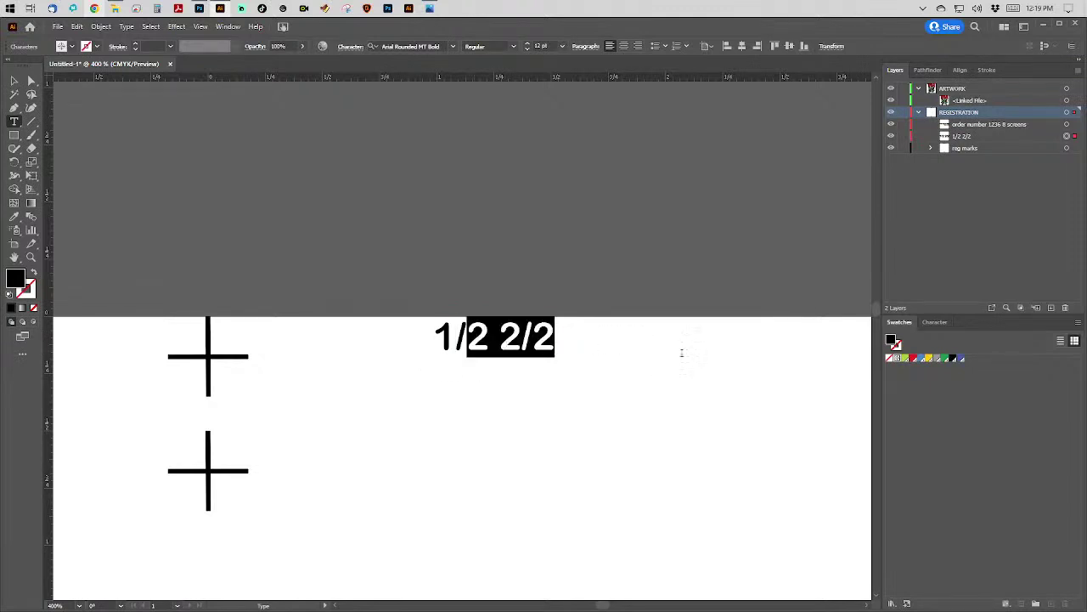
type("8")
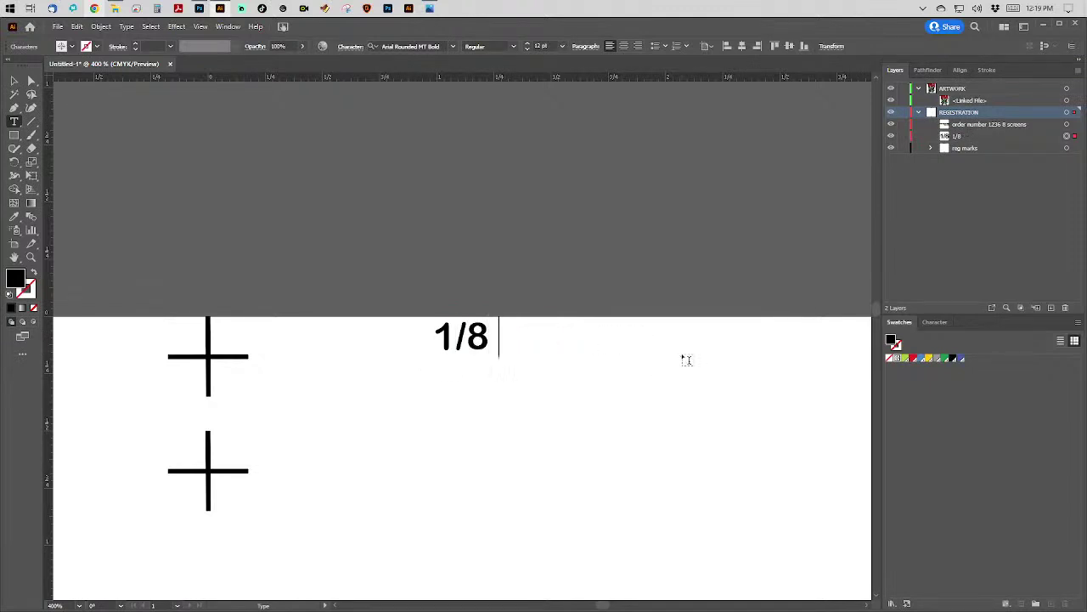
type(" base ")
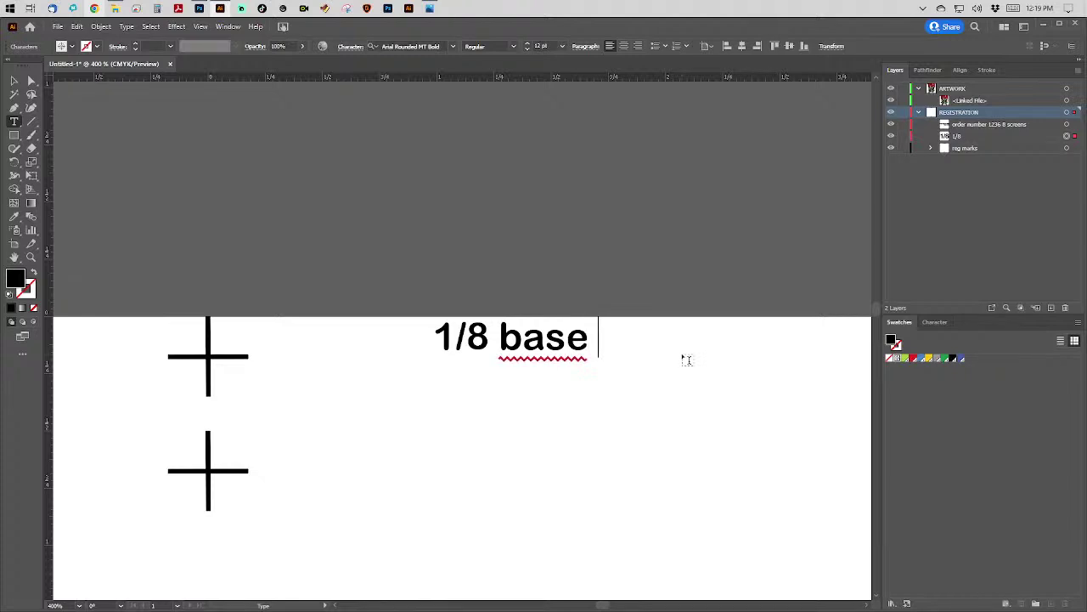
type("2/8 ")
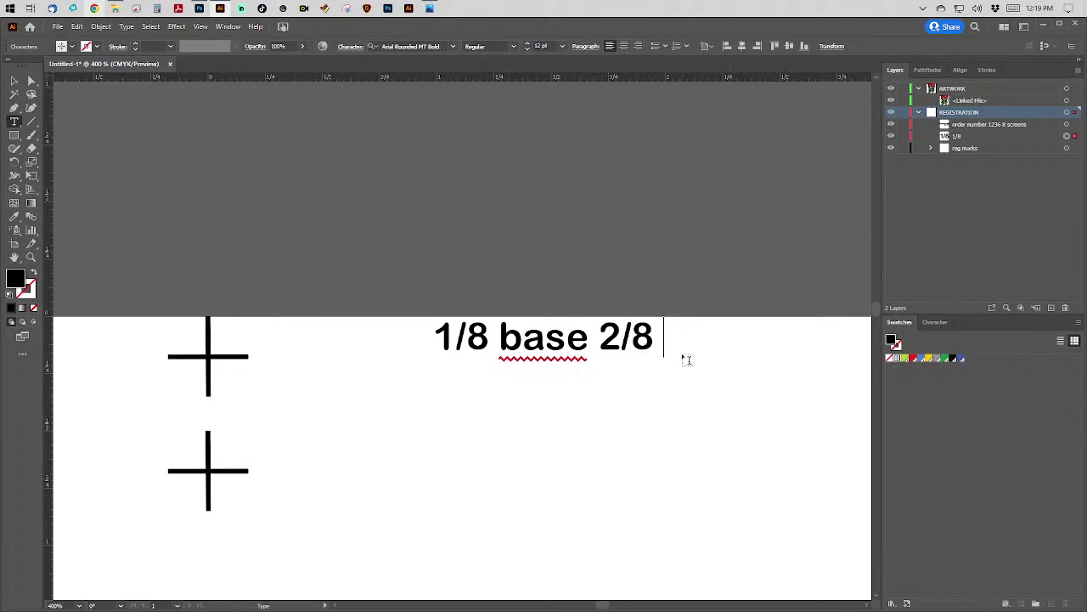
type("red 3/8")
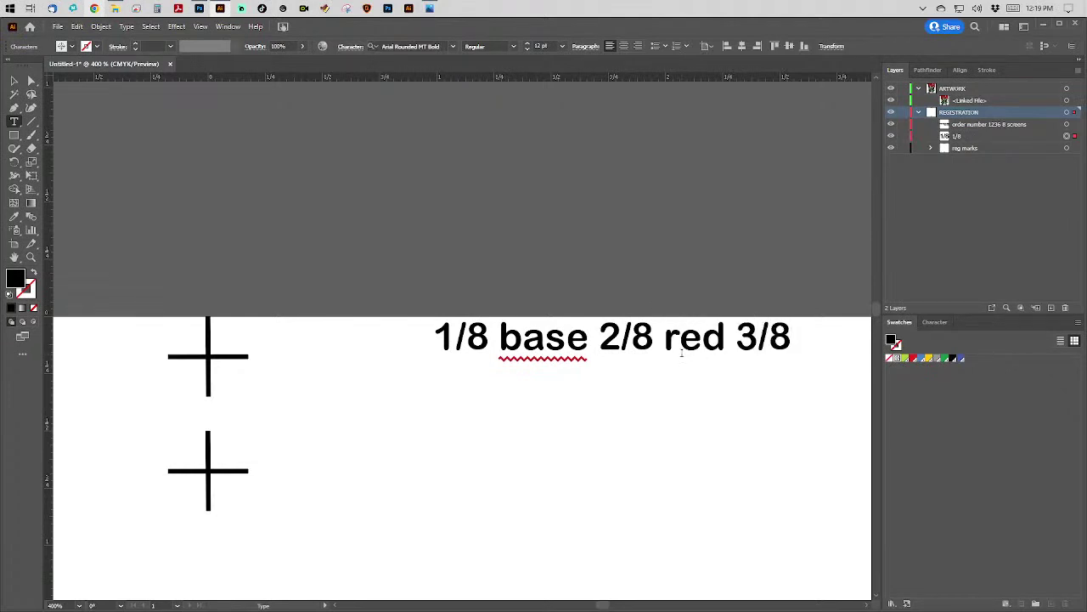
key("Escape")
key("ctrl+minus")
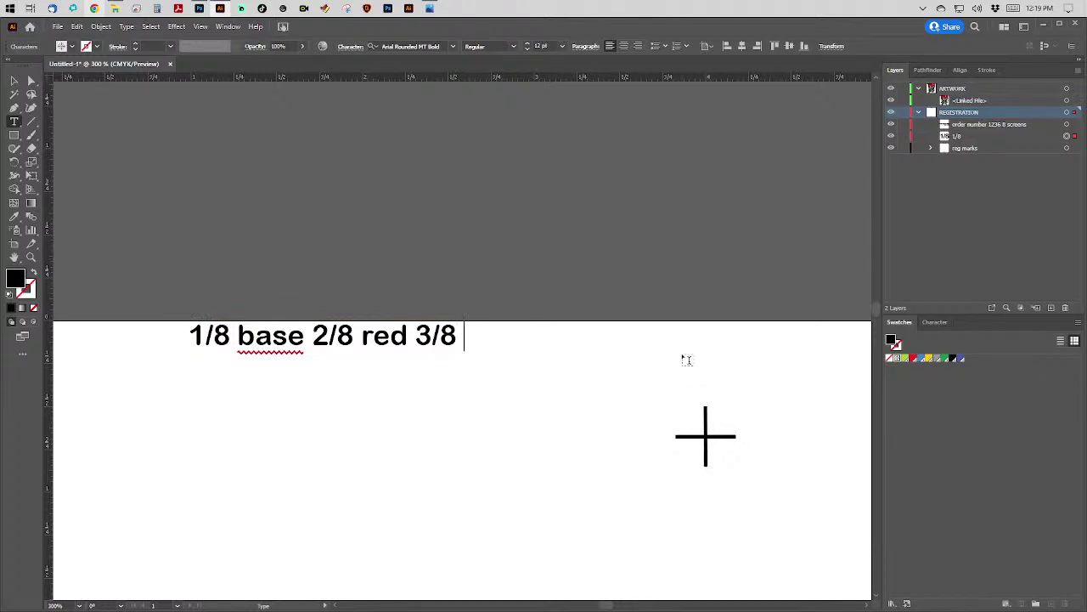
type("blue ")
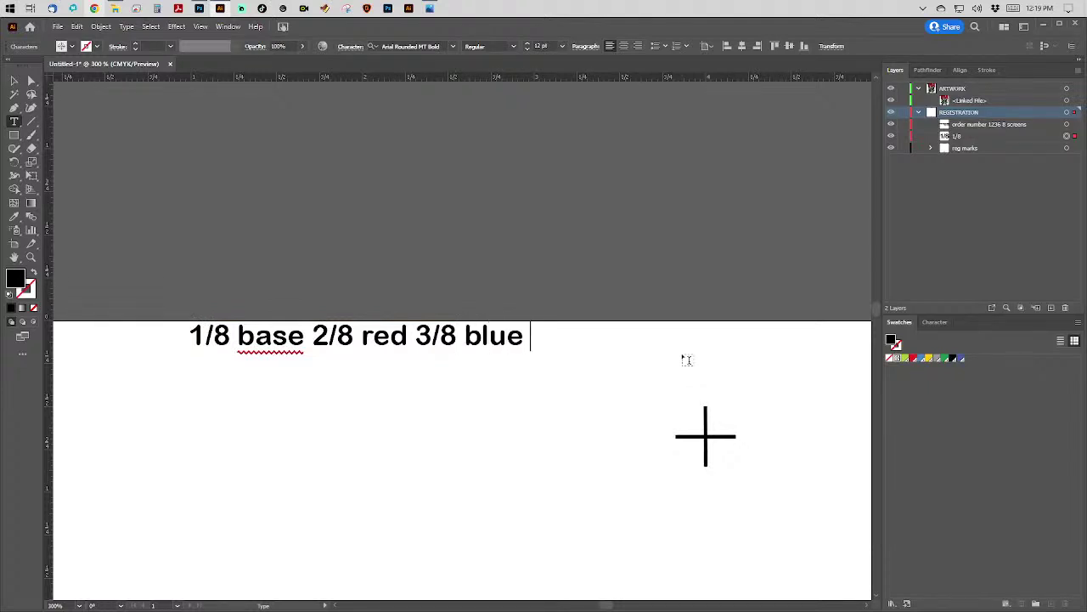
type("4/8 gold")
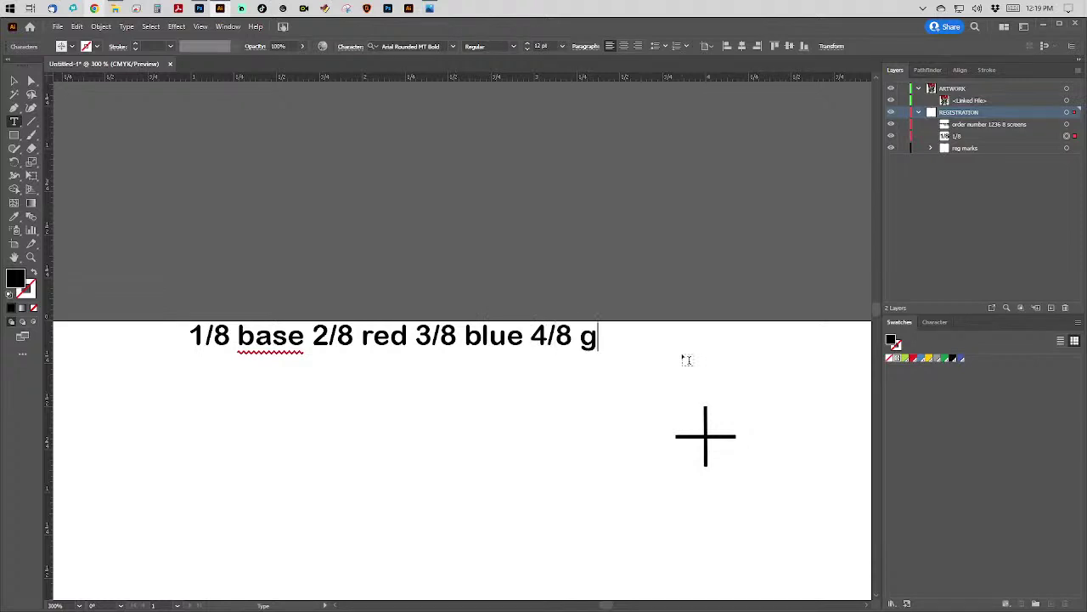
Add the second line '5/8 grey 6/8 green 7/8 black 8/8 white', fixing the 'greyyn' typo.
key("Return")
type("5/8")
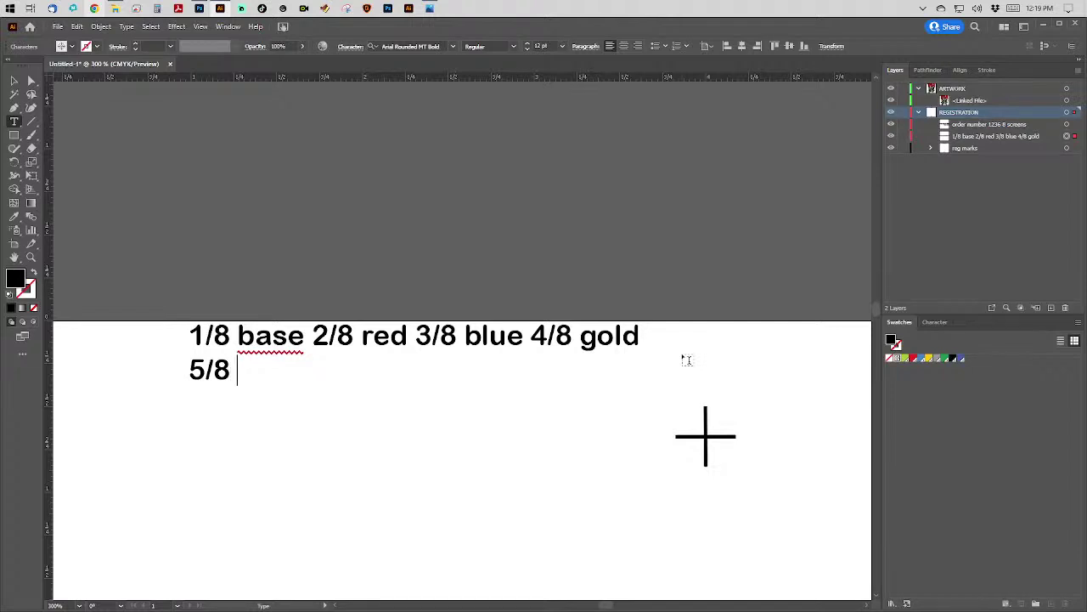
type(" greyyn ")
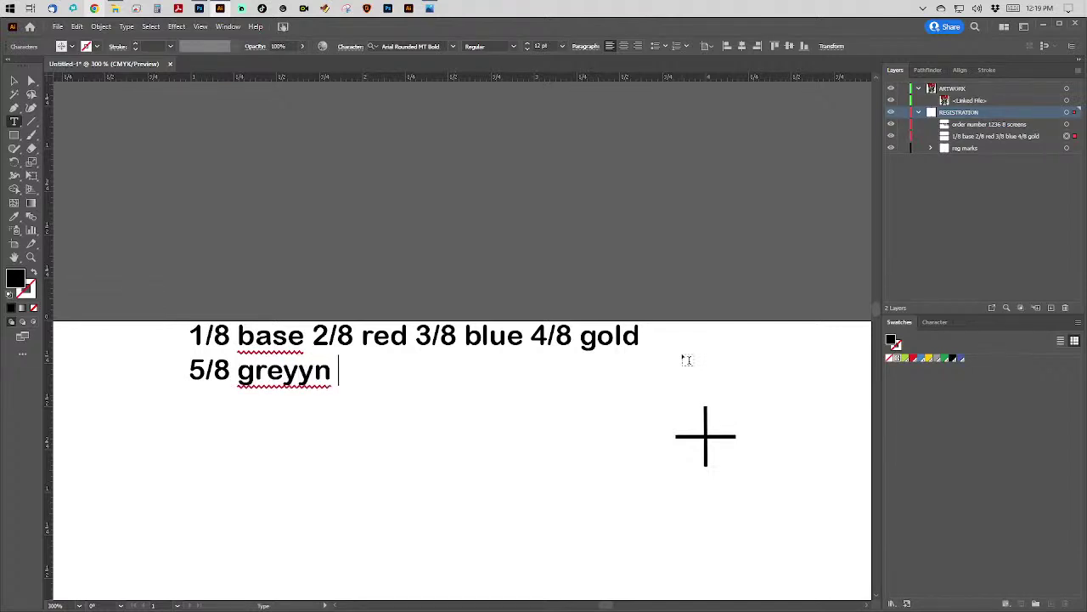
type("6/8")
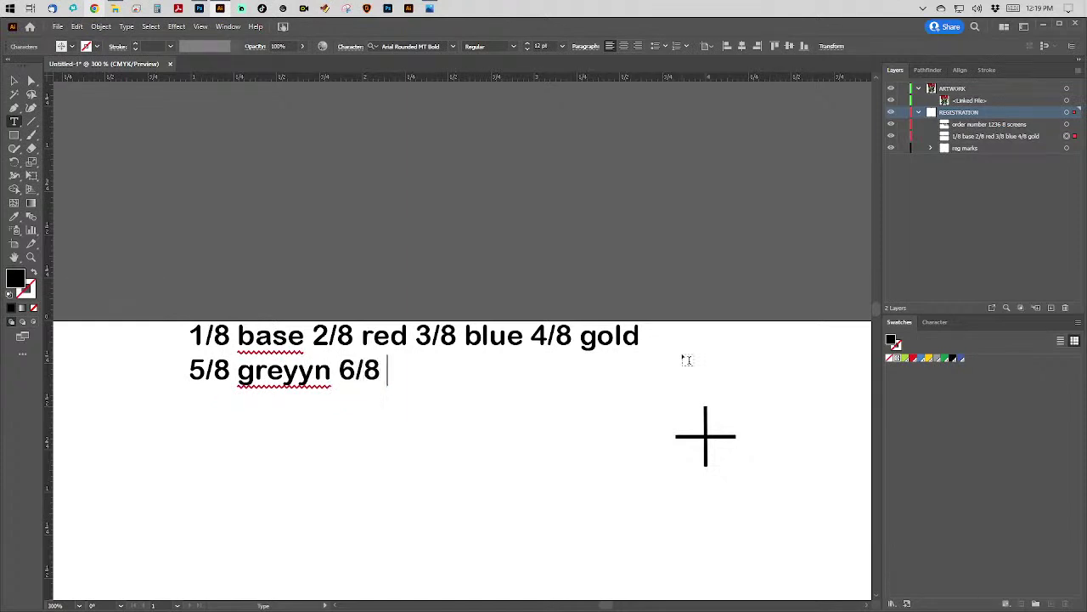
key("Left")
key("Left")
key("Left")
key("Left")
key("Left")
key("BackSpace")
key("BackSpace")
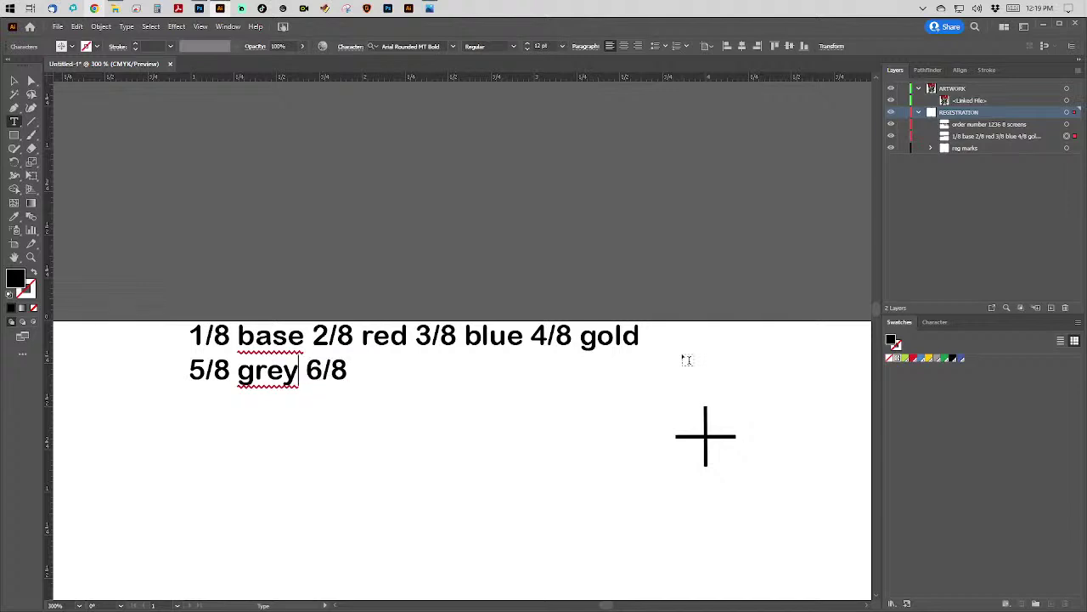
key("Right")
key("Right")
key("Right")
key("Right")
key("Right")
type("green")
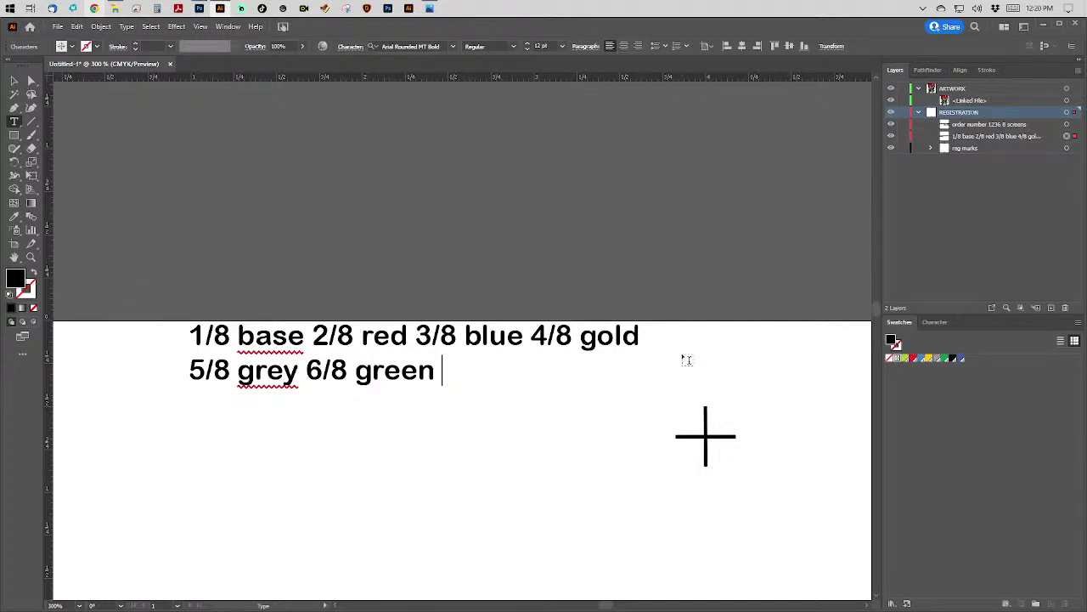
type(" 7/8 black")
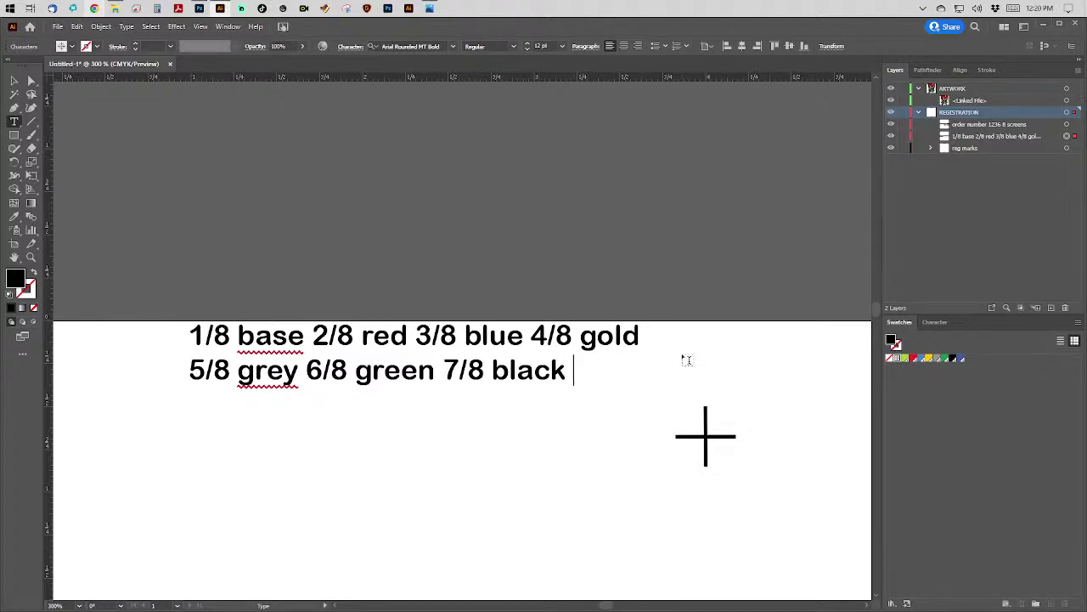
type(" 8/8 white")
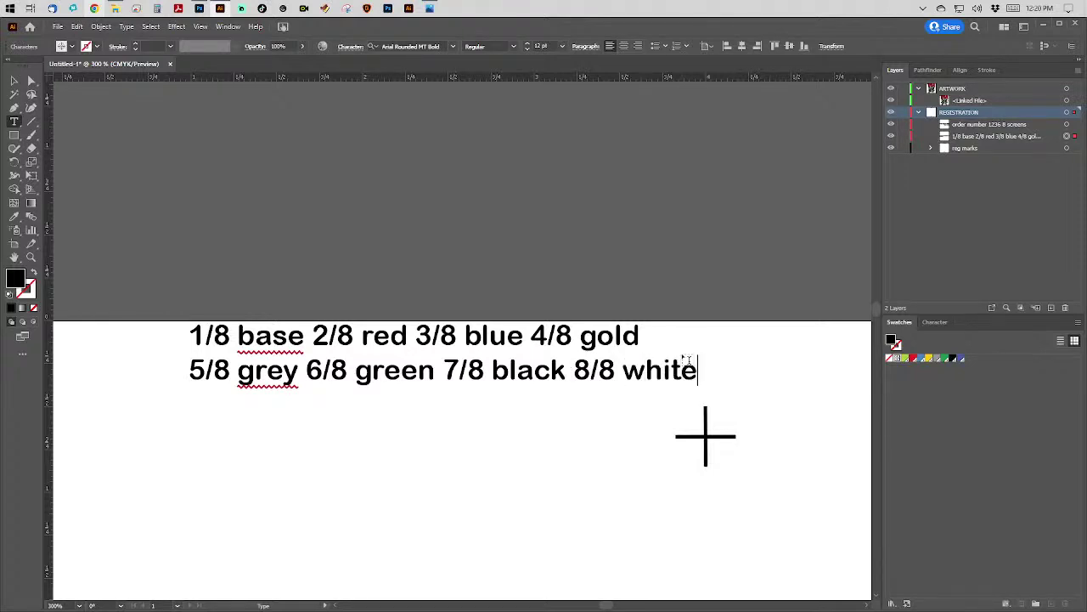
Colour 1/8 base green, 2/8 red red, 3/8 blue blue and 4/8 gold yellow.
left_click_drag(304, 336, 188, 336)
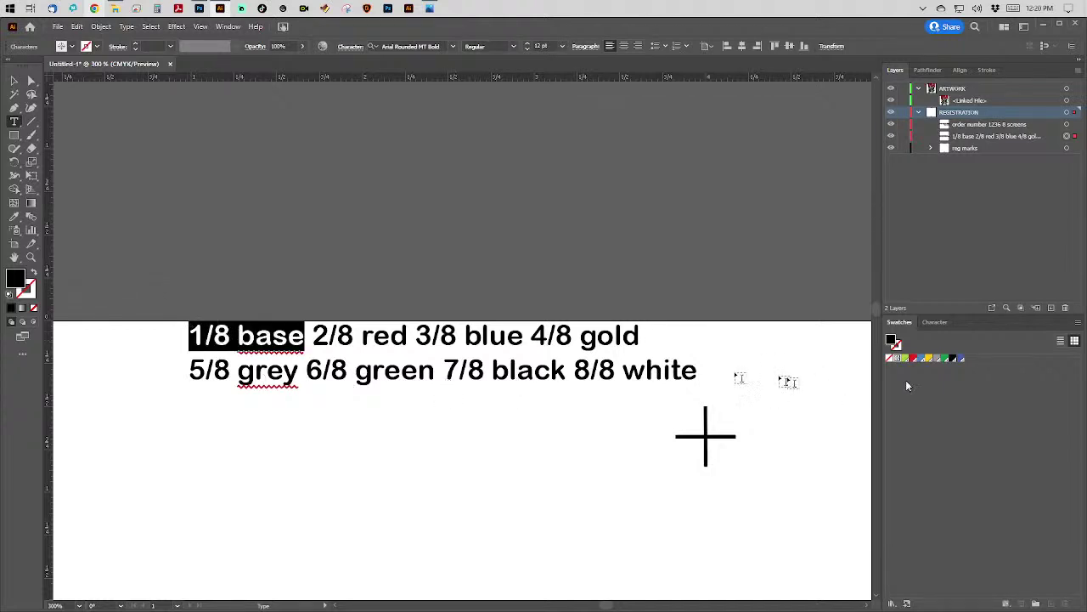
left_click(904, 359)
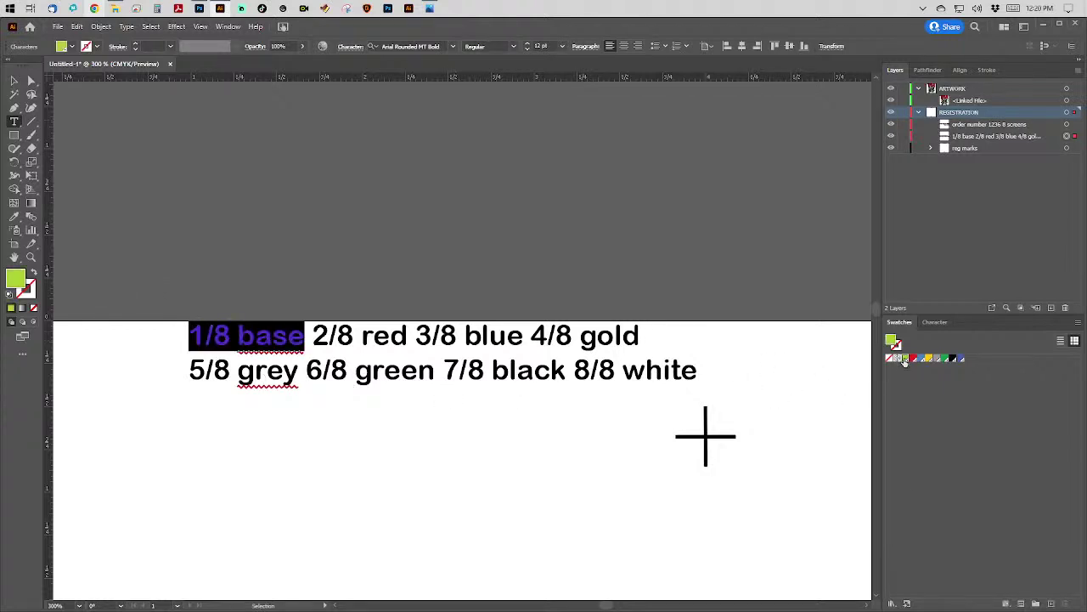
left_click_drag(313, 336, 408, 336)
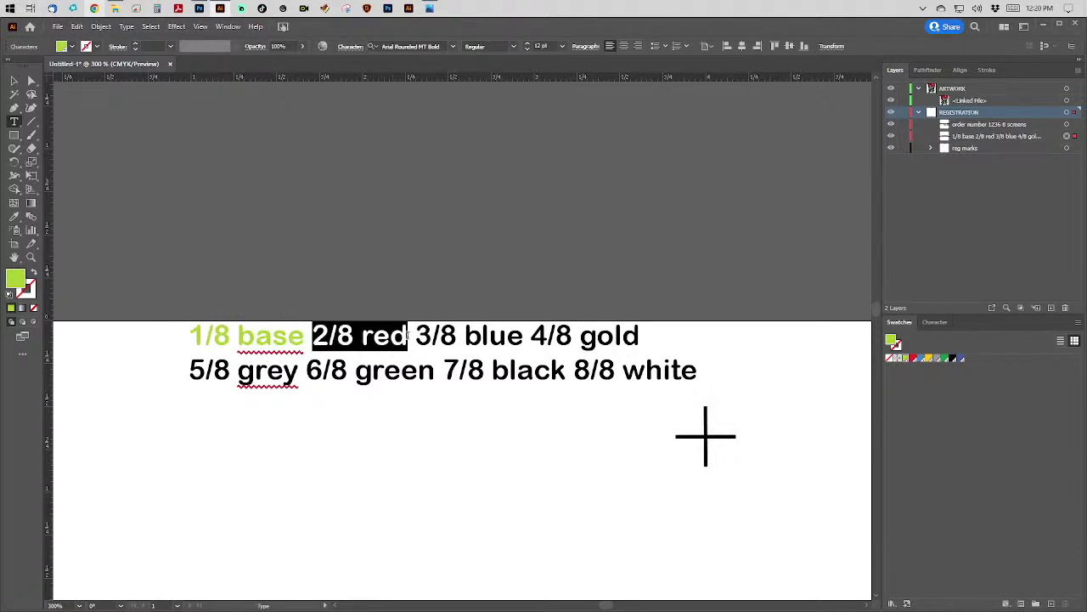
left_click(911, 359)
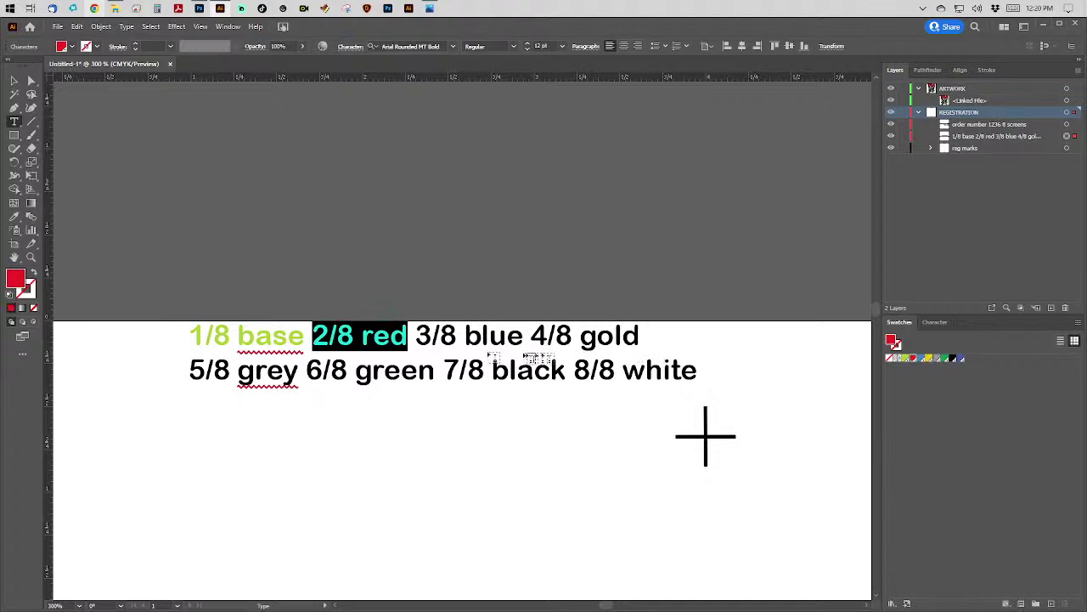
left_click_drag(416, 336, 525, 337)
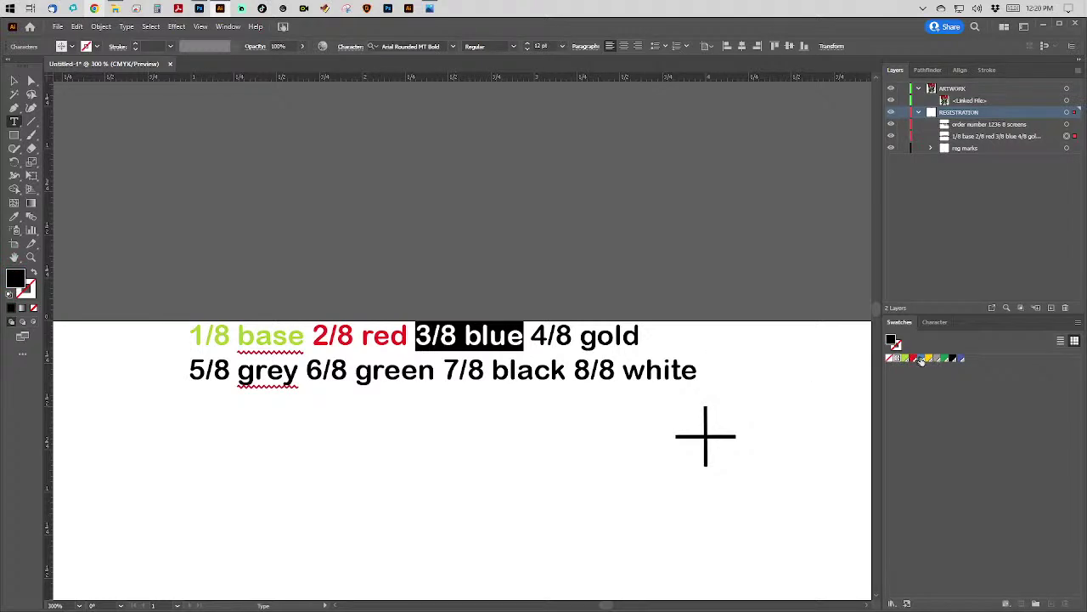
left_click(920, 359)
left_click_drag(530, 338, 670, 337)
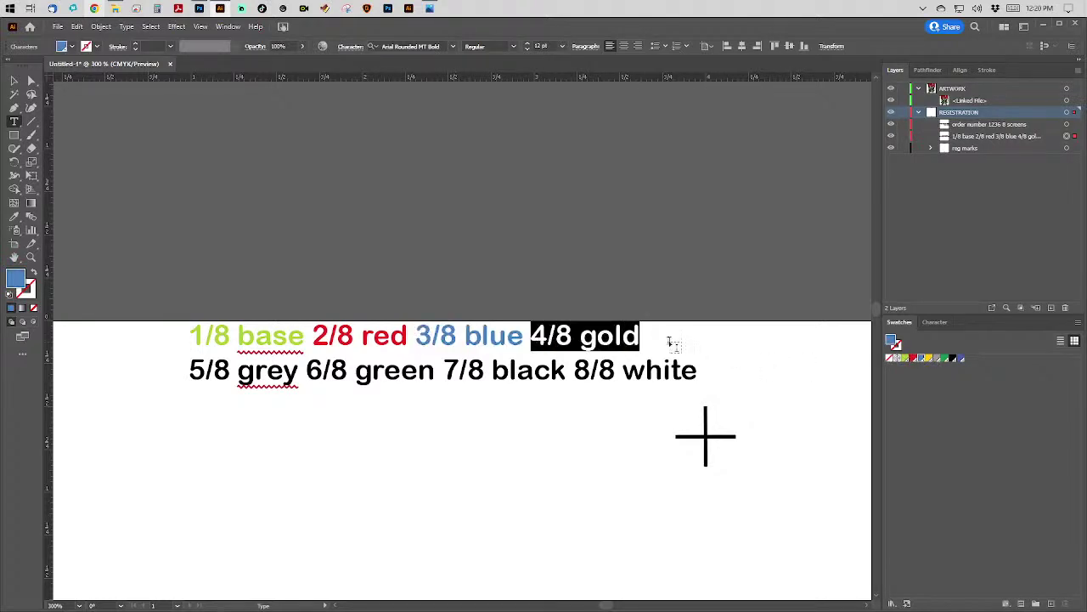
left_click(931, 359)
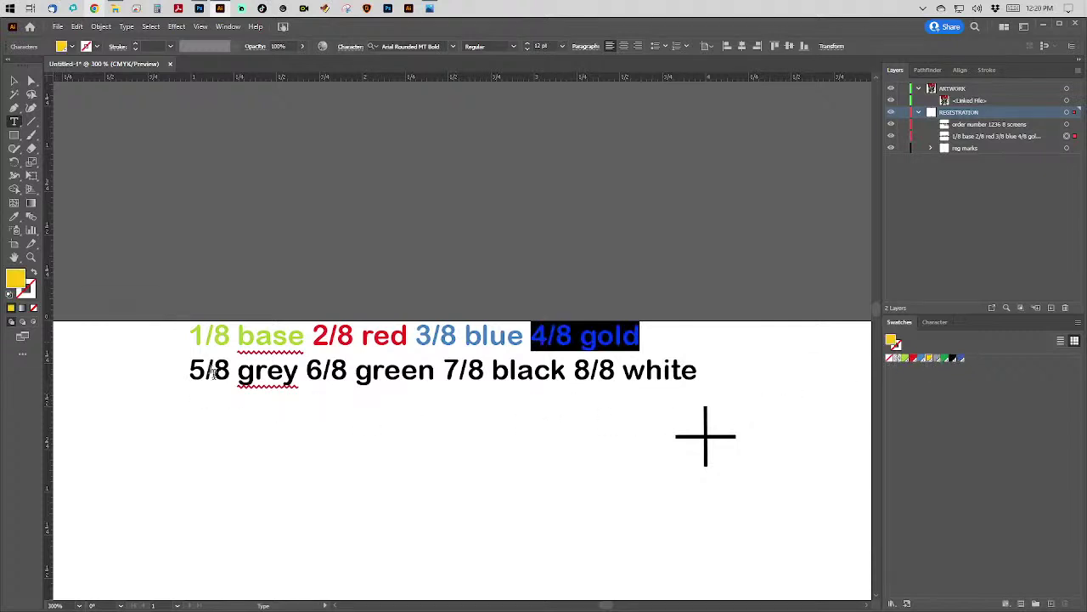
Colour 5/8 grey grey, 6/8 green green, 7/8 black black and 8/8 white blue.
left_click_drag(189, 369, 305, 372)
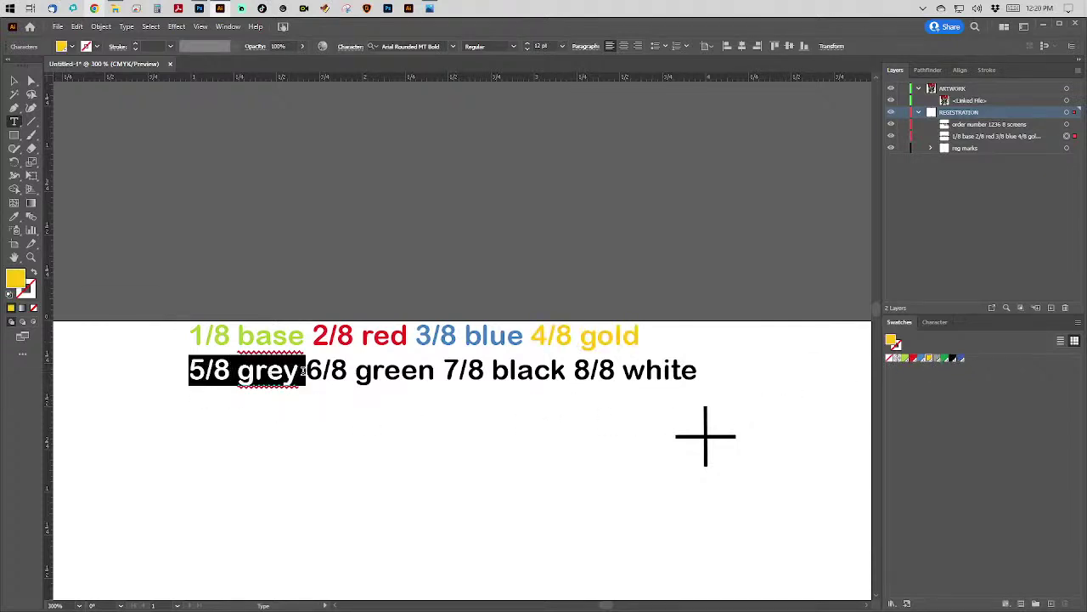
left_click(941, 359)
left_click_drag(305, 370, 430, 371)
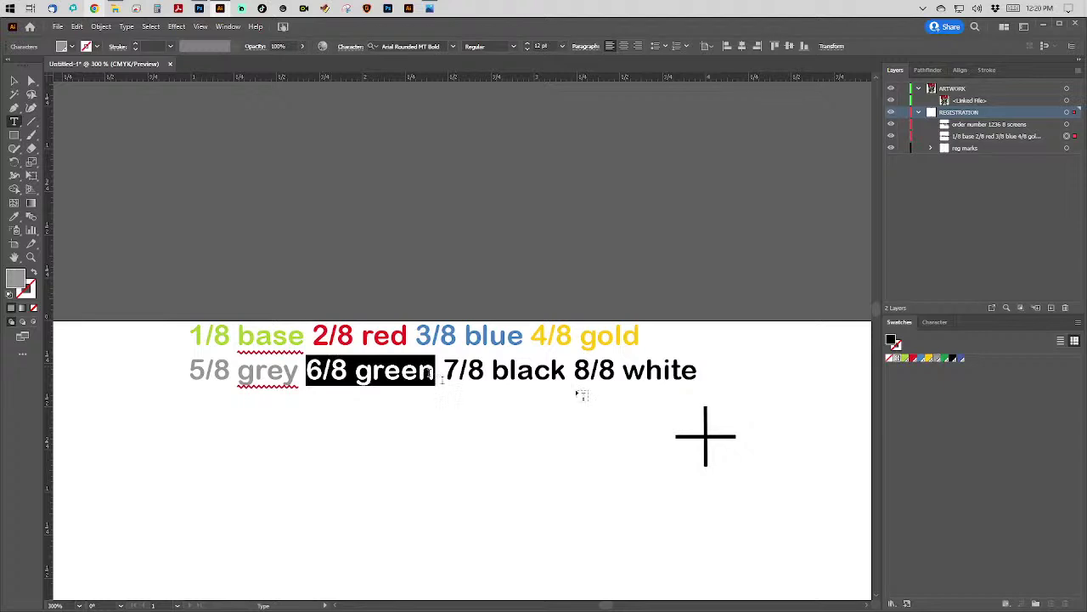
left_click(944, 359)
left_click_drag(439, 371, 564, 375)
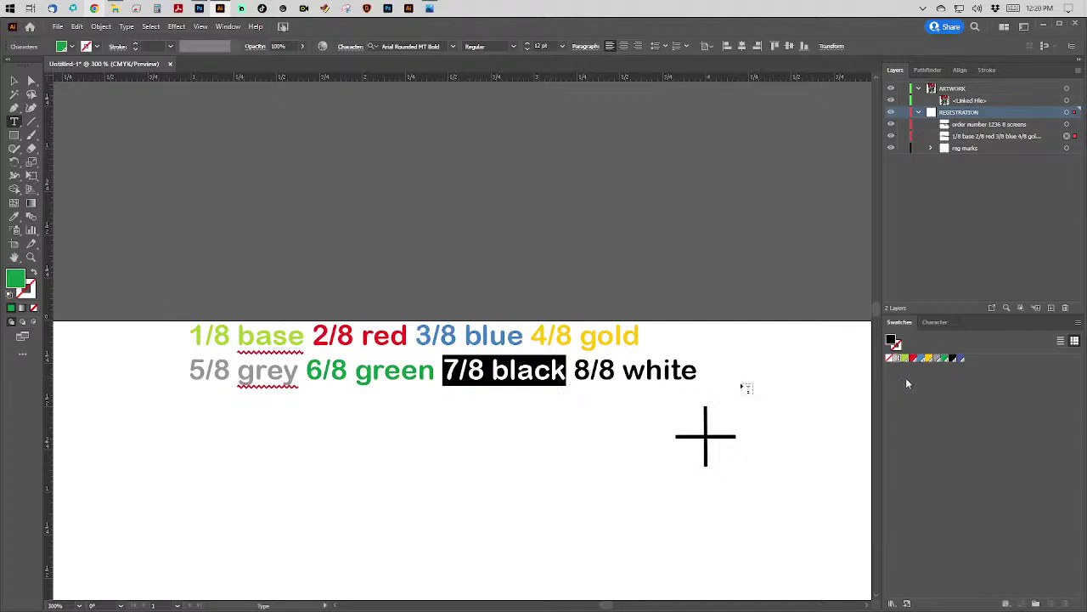
left_click(955, 359)
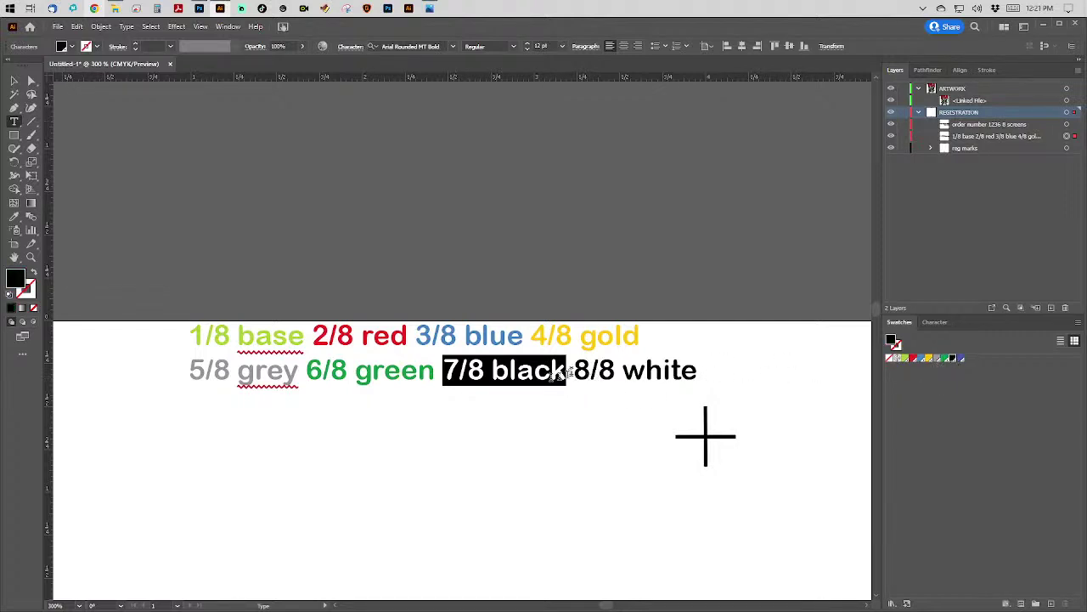
left_click_drag(576, 371, 725, 368)
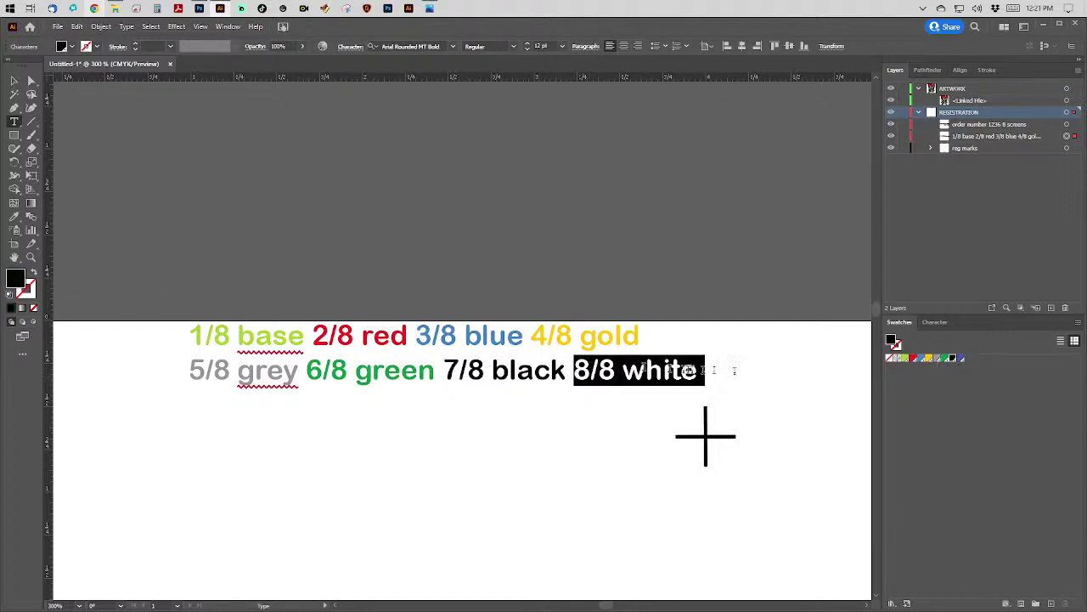
left_click(960, 357)
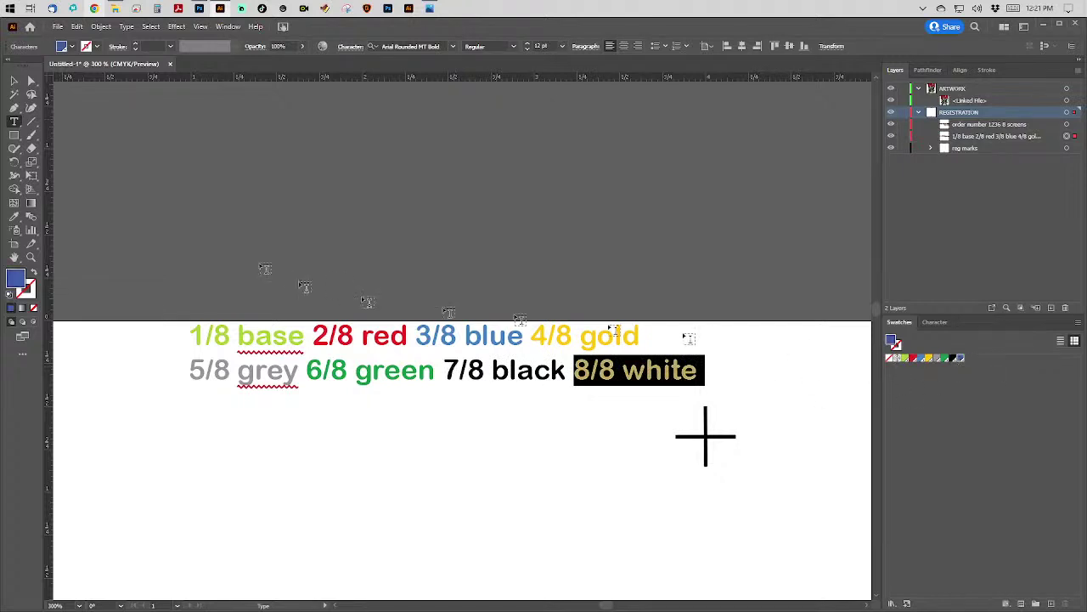
left_click(14, 80)
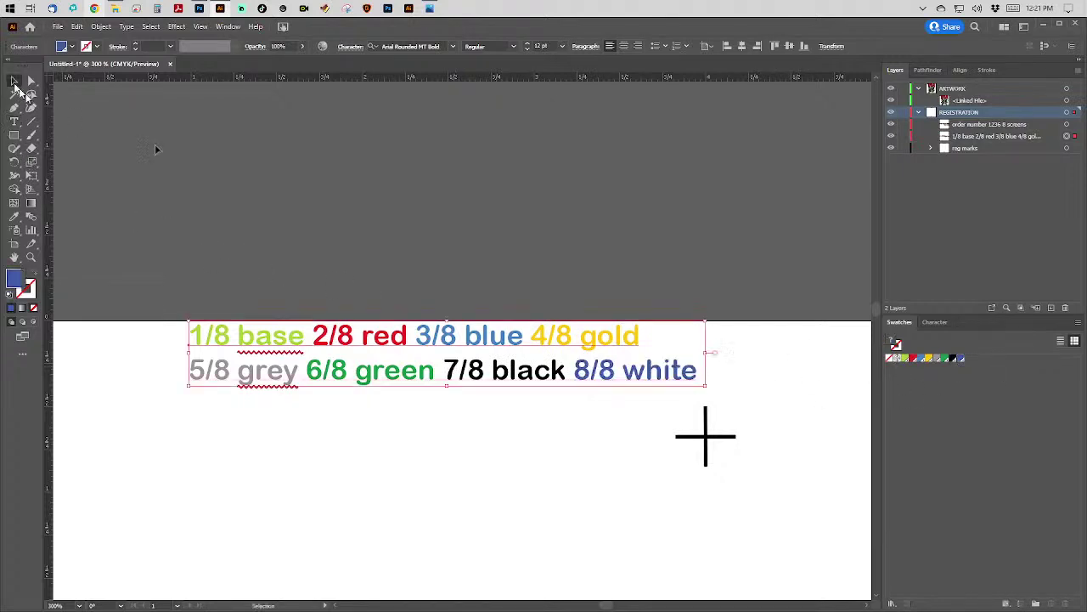
Deselect and save as an .ai file named 'order <order number> ft' in the order's folder.
left_click(179, 155)
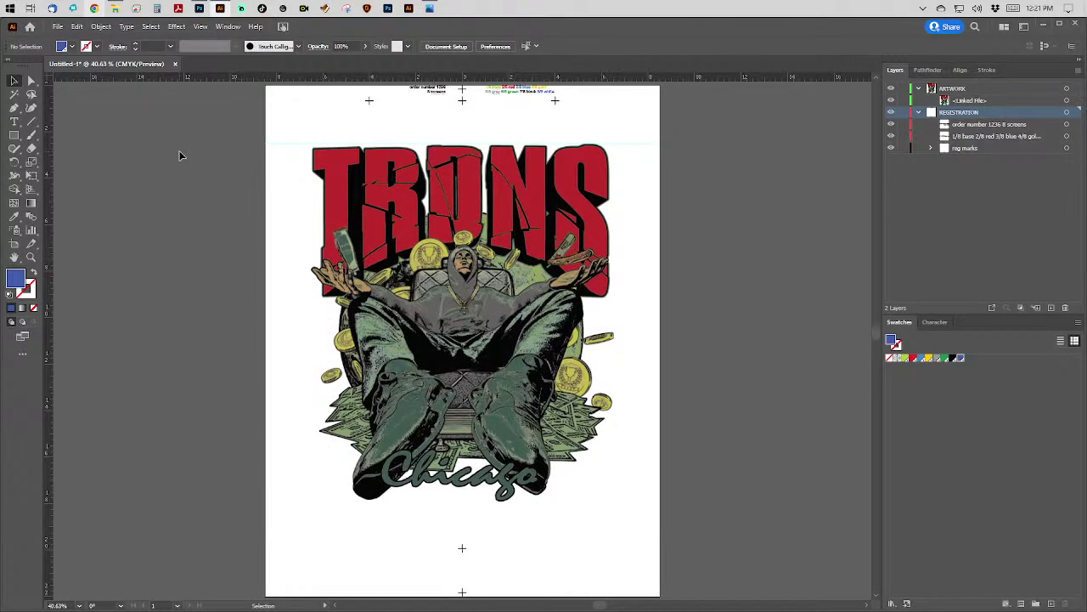
key("ctrl+s")
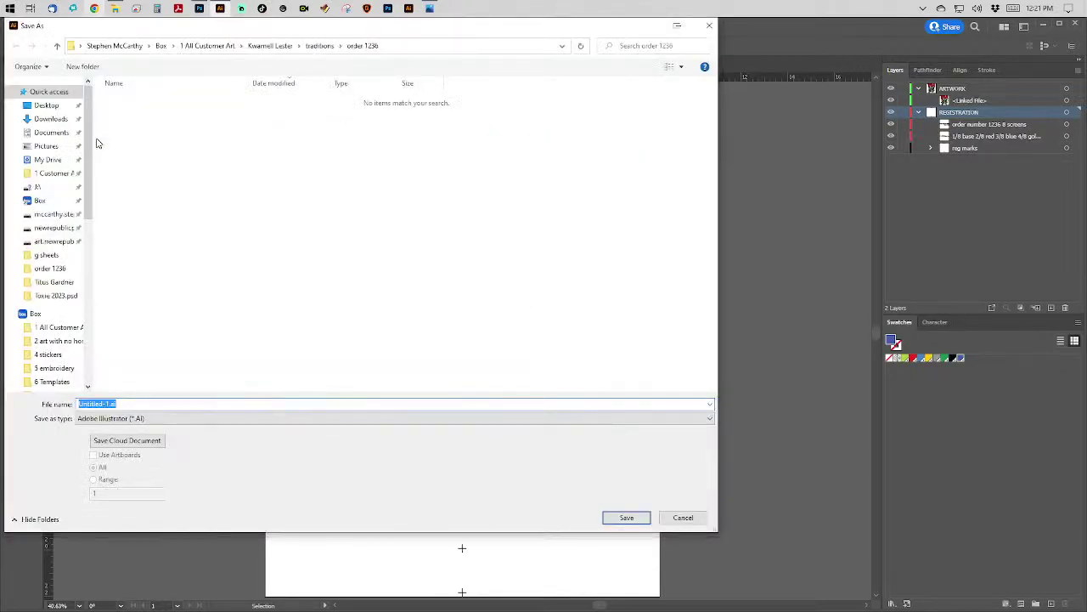
type("order 1236 ft")
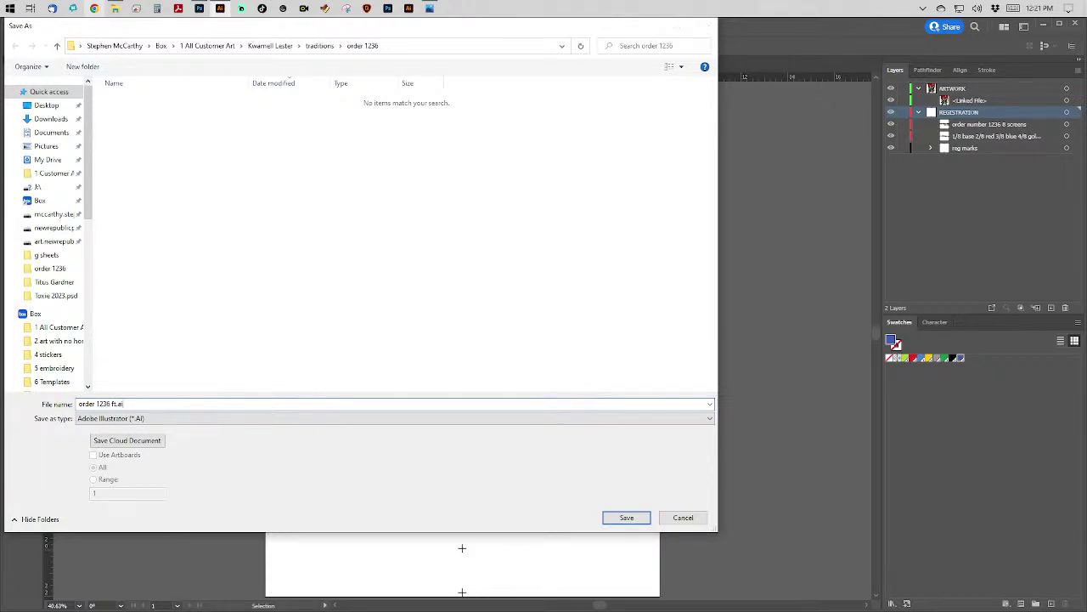
key("Return")
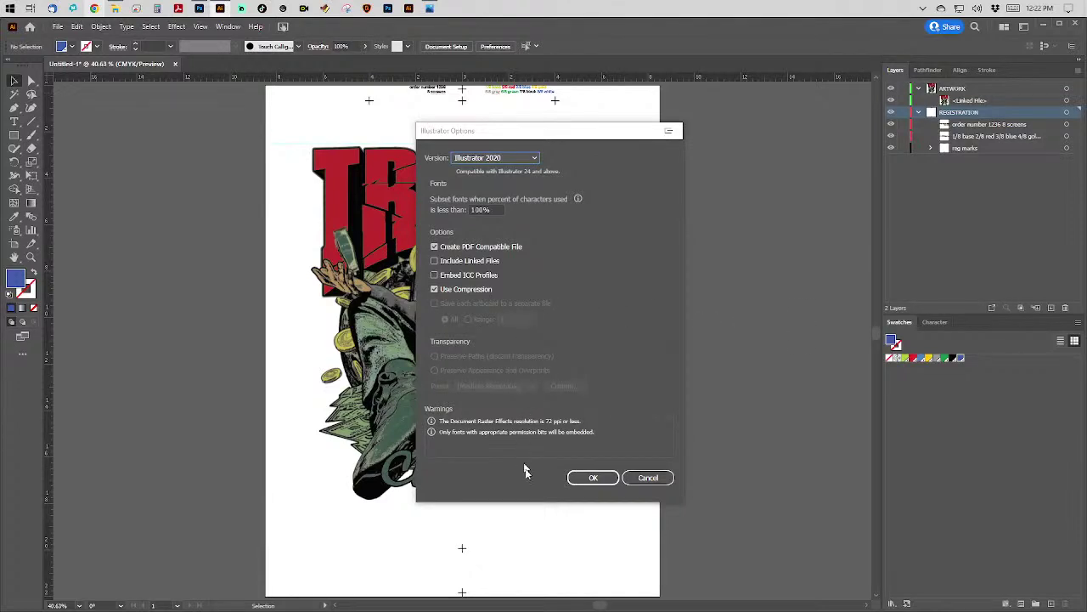
Accept the Illustrator Options with Version Illustrator 2020 to finish saving.
left_click(594, 478)
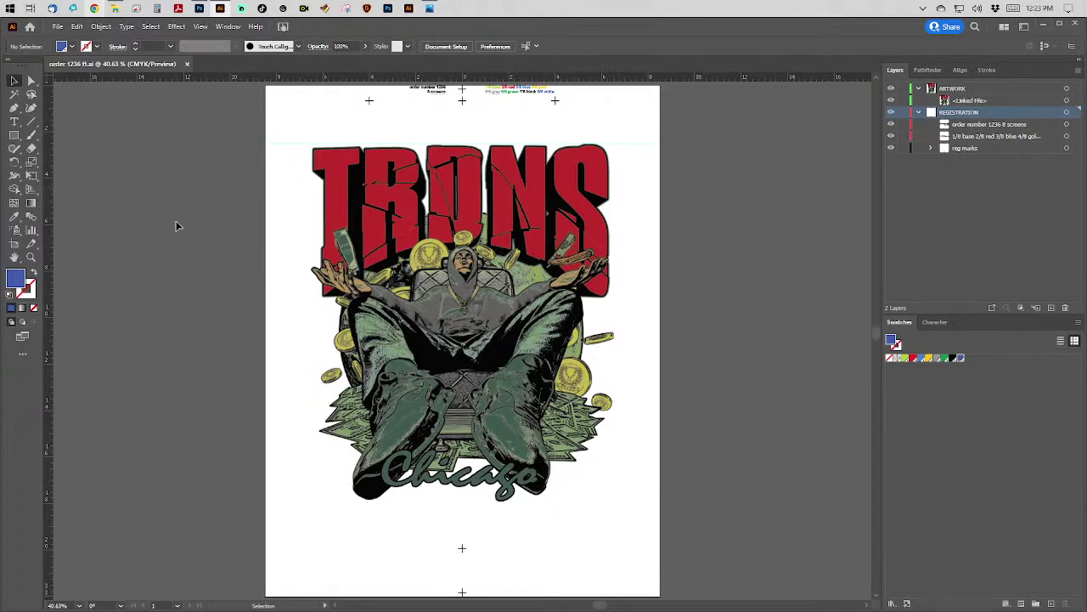
Print the artwork to the Adobe PDF printer with Separations (Host-Based) output.
key("a")
key("ctrl+p")
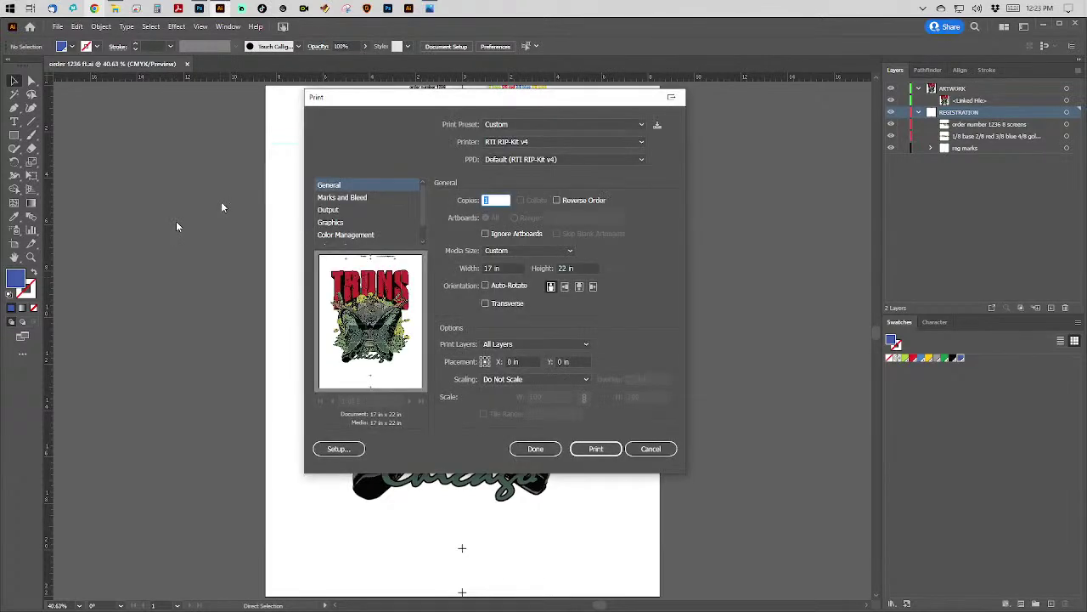
left_click(574, 141)
scroll(572, 219, "down", 3)
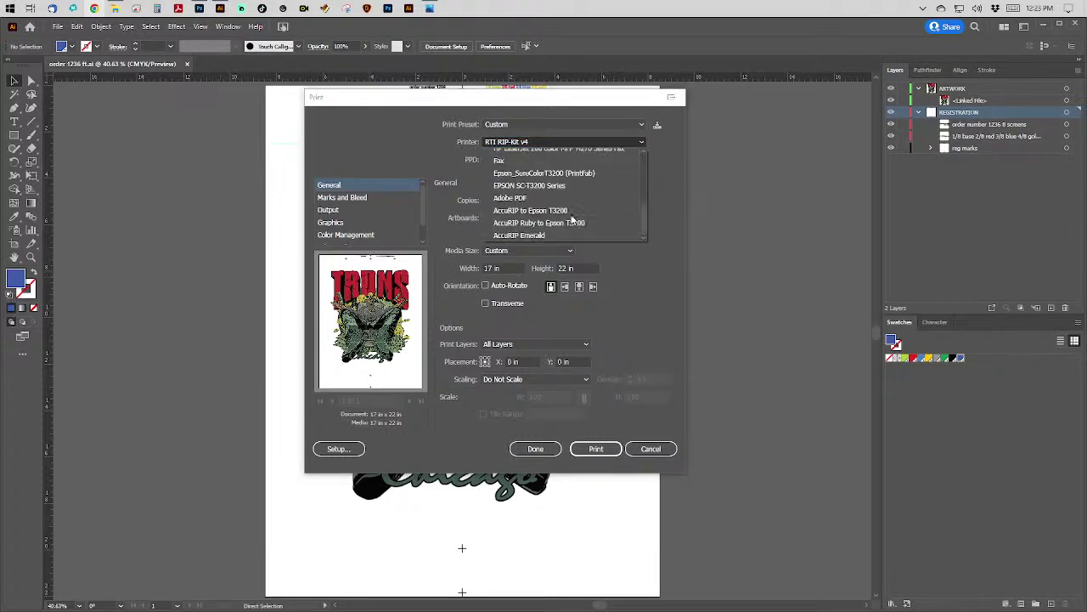
left_click(524, 198)
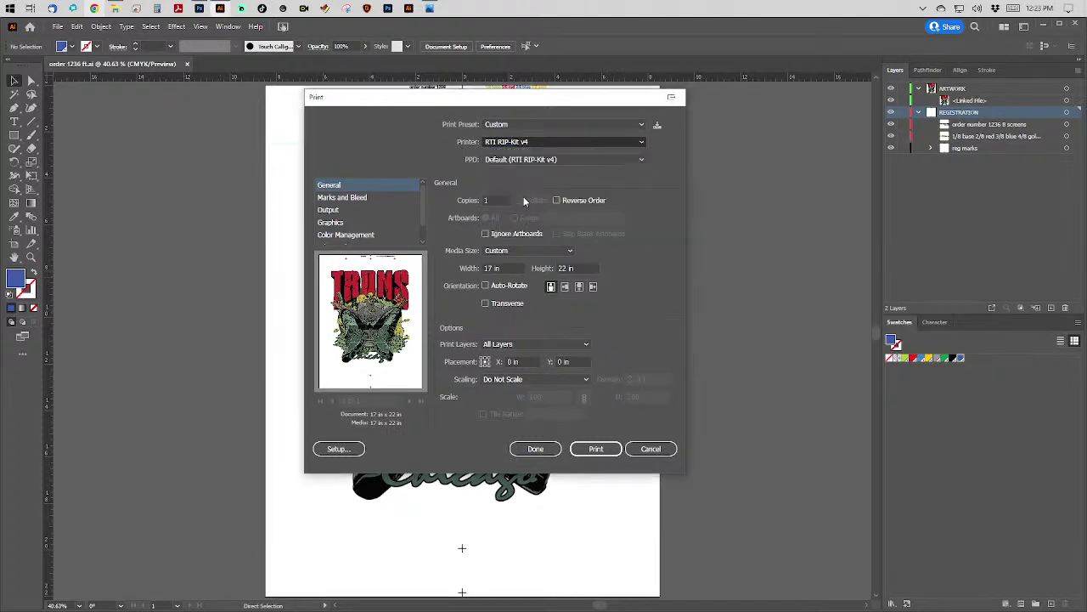
left_click(339, 209)
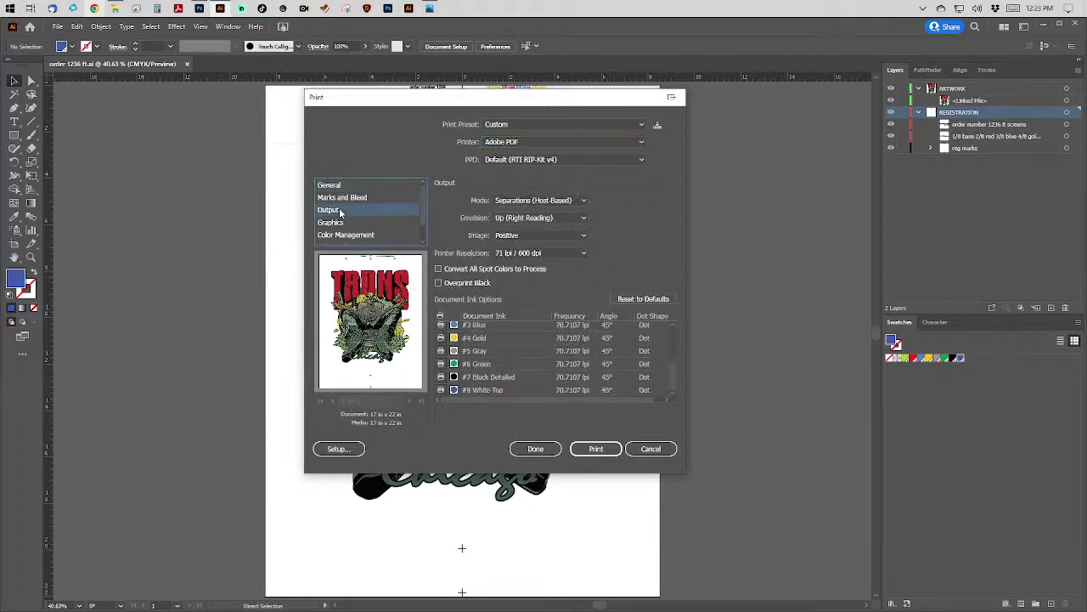
left_click(599, 449)
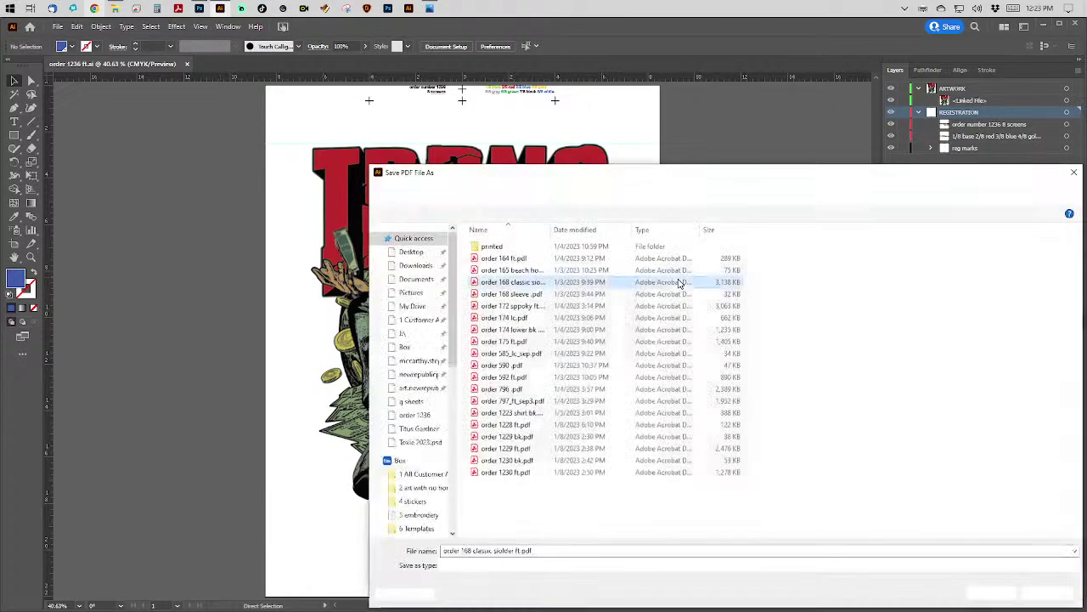
Save the separations PDF as 'order 1236 ft.pdf' in the output files folder.
left_click(680, 283)
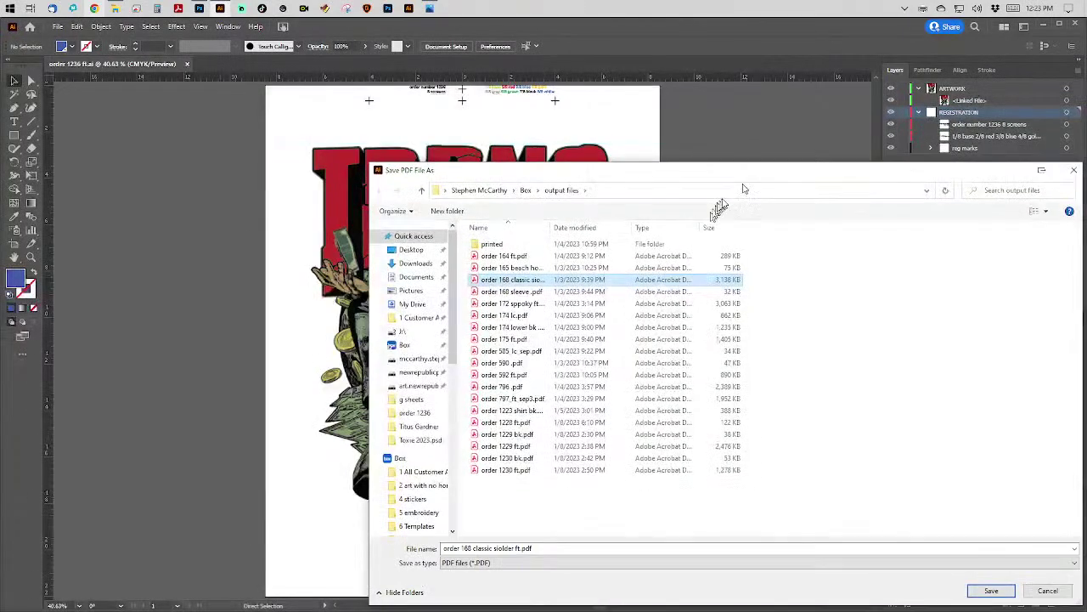
left_click_drag(757, 172, 607, 115)
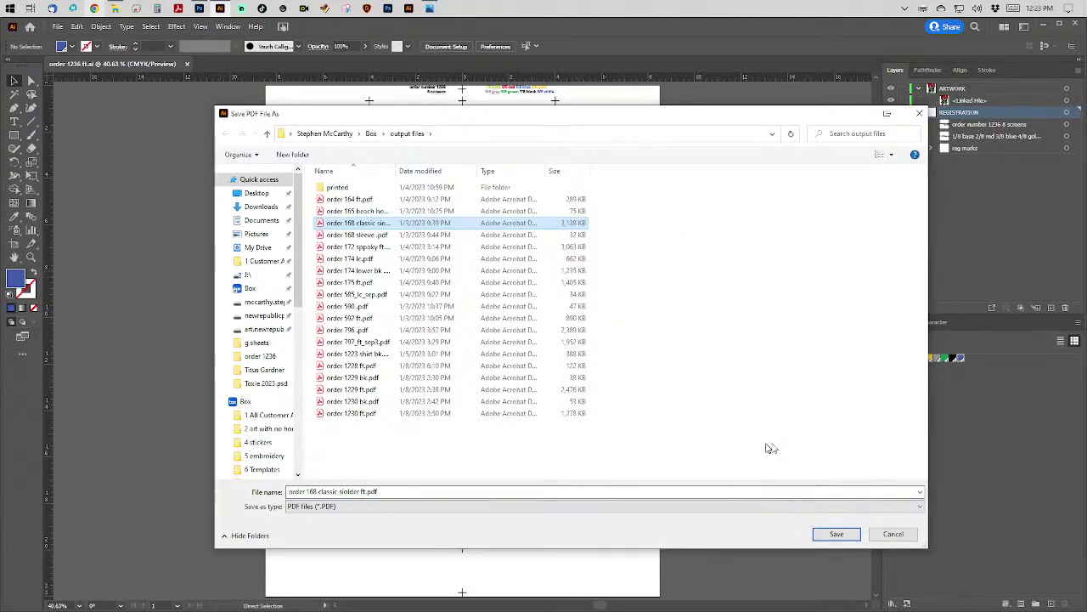
left_click(331, 492)
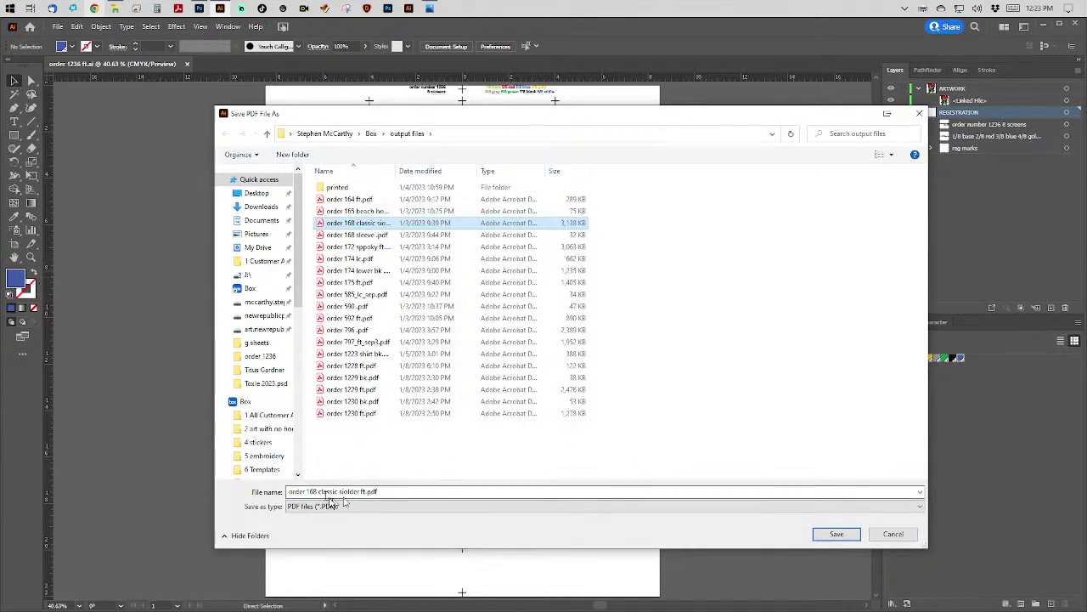
key("ctrl+a")
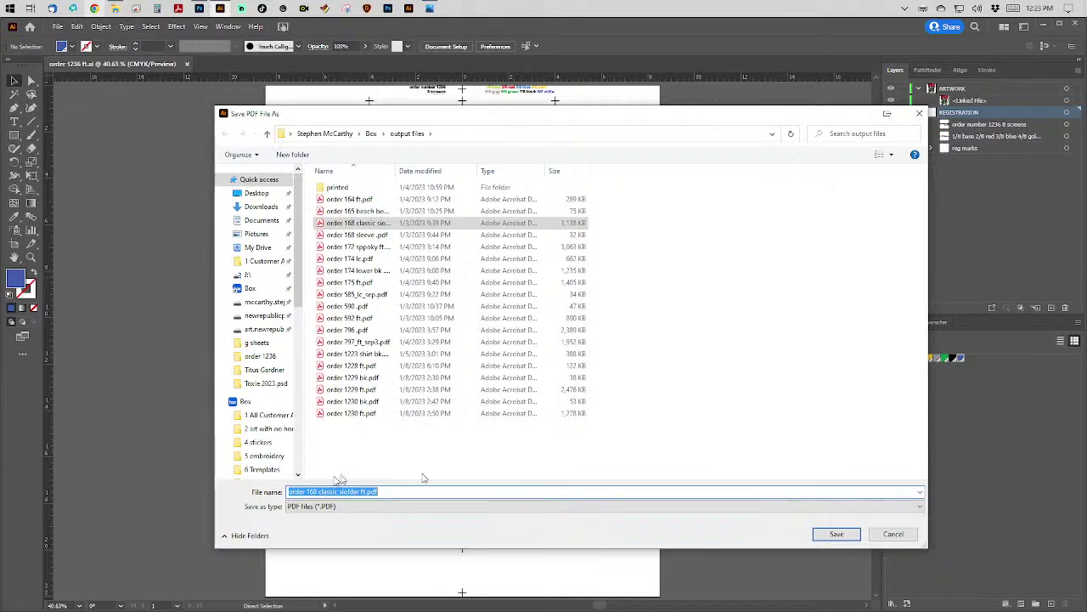
type("ord")
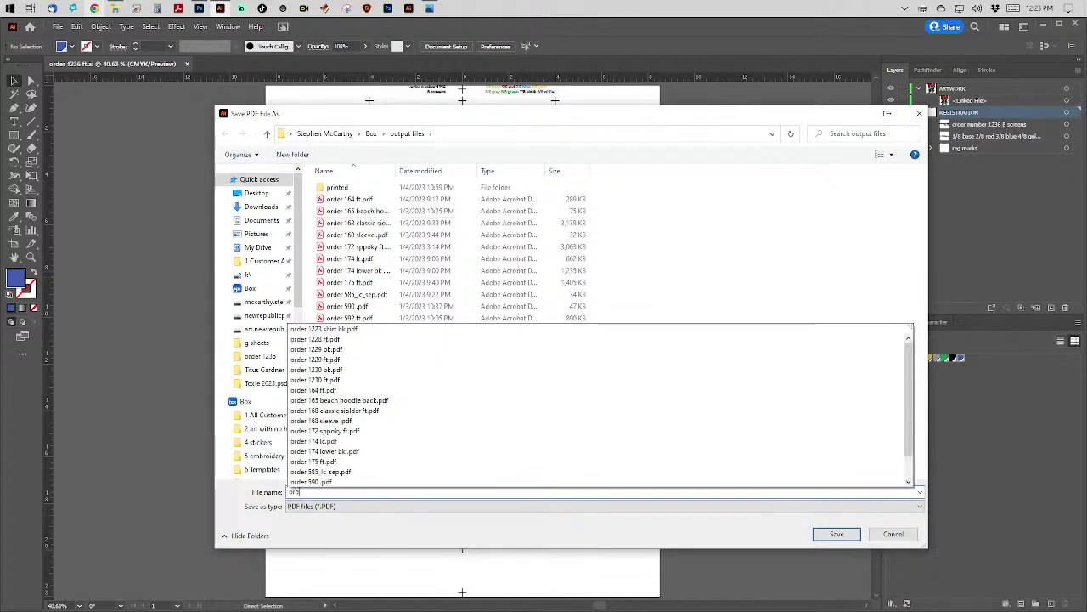
type("er 12")
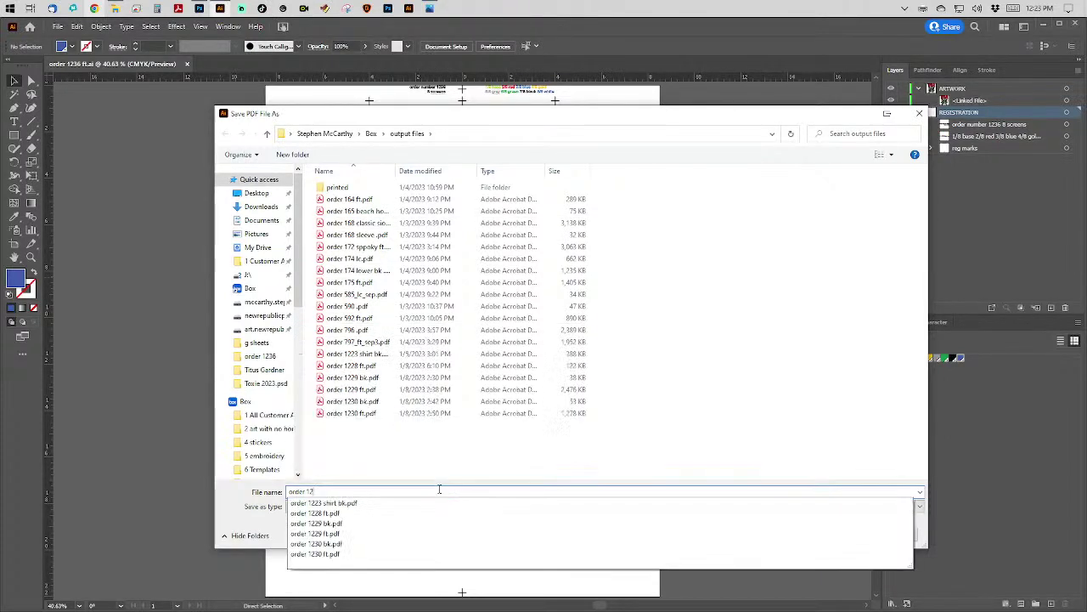
type("36 ft")
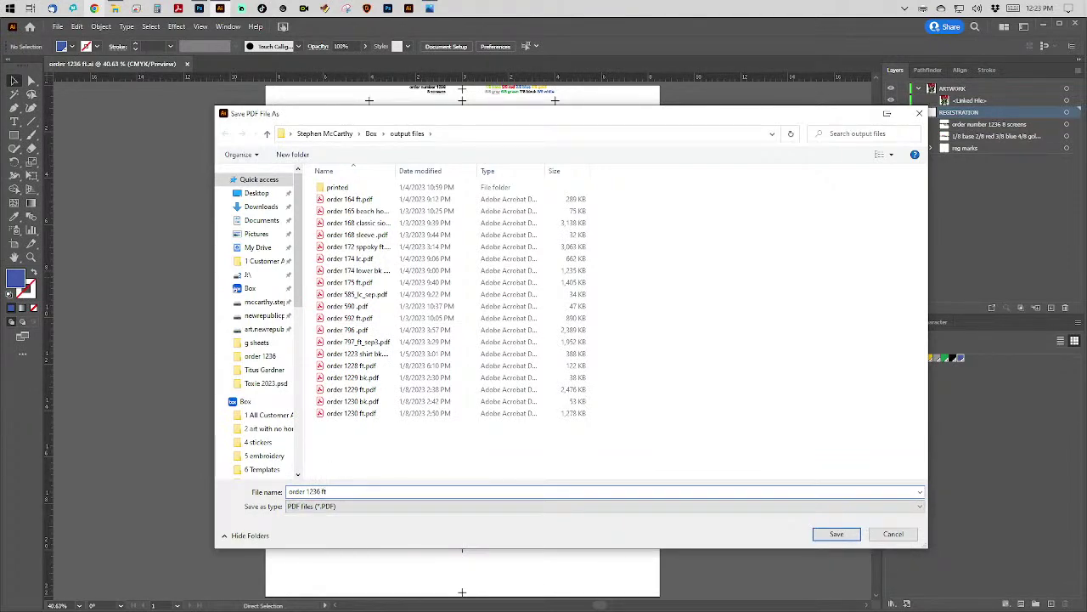
key("Return")
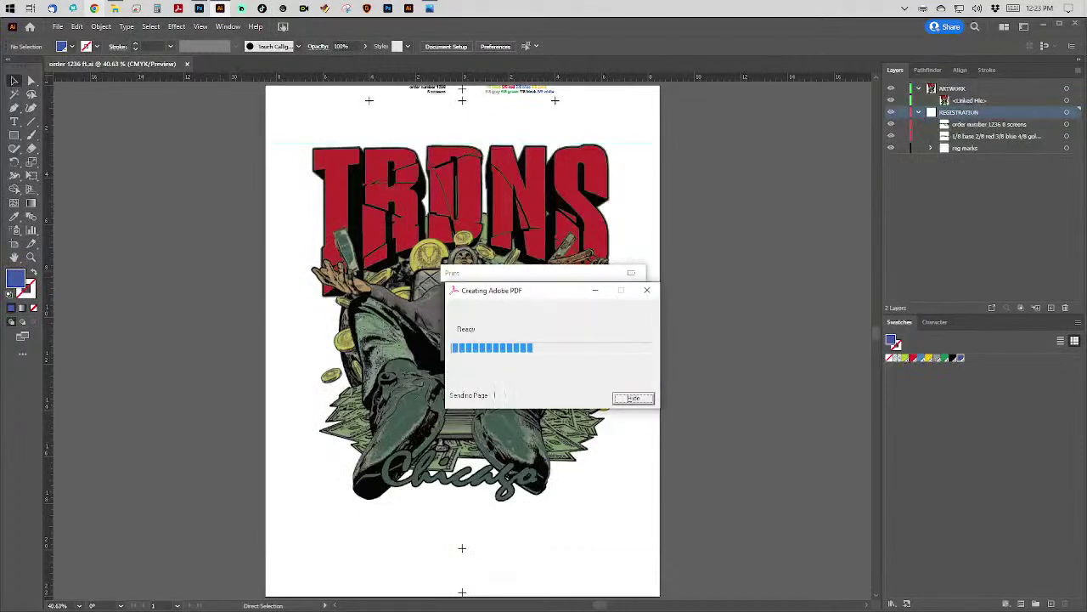
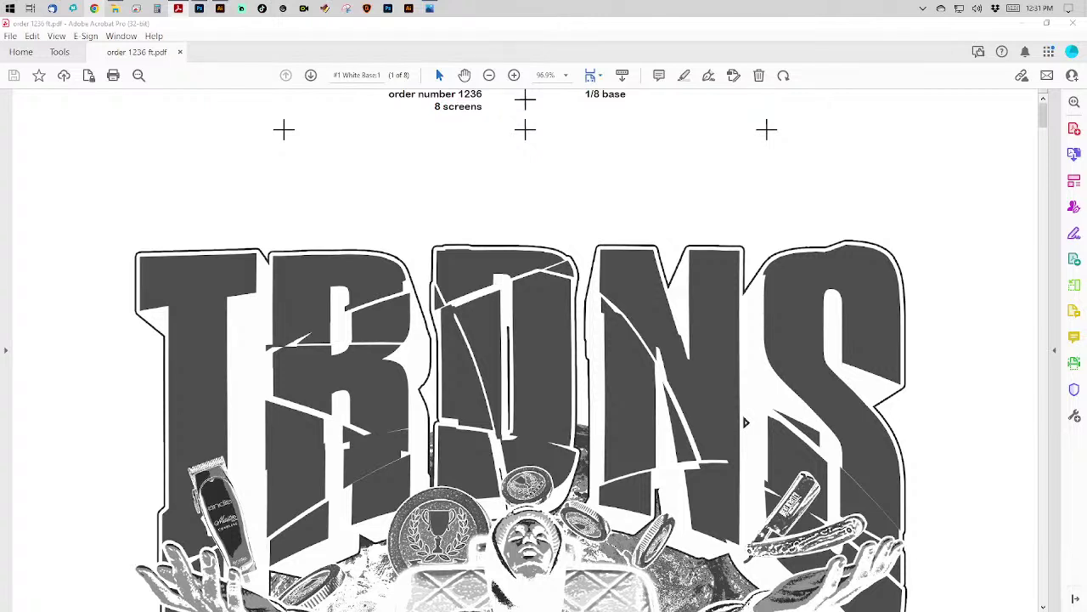
Review order 1236 ft.pdf at 75% zoom, from the 1/8 base screen to the 8/8 white screen.
scroll(639, 347, "down", 10)
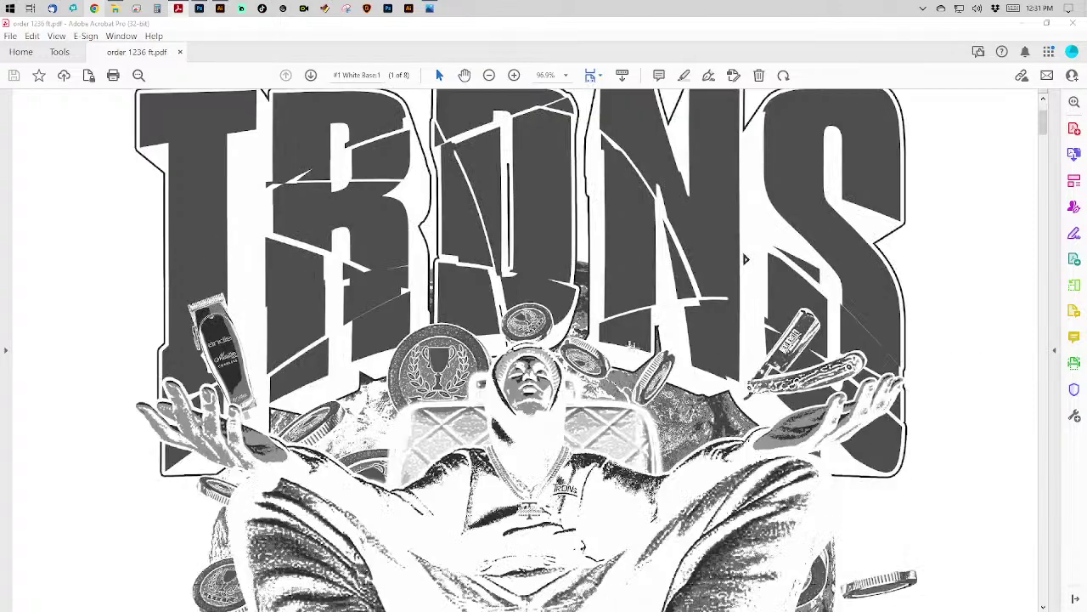
scroll(611, 385, "down", 10)
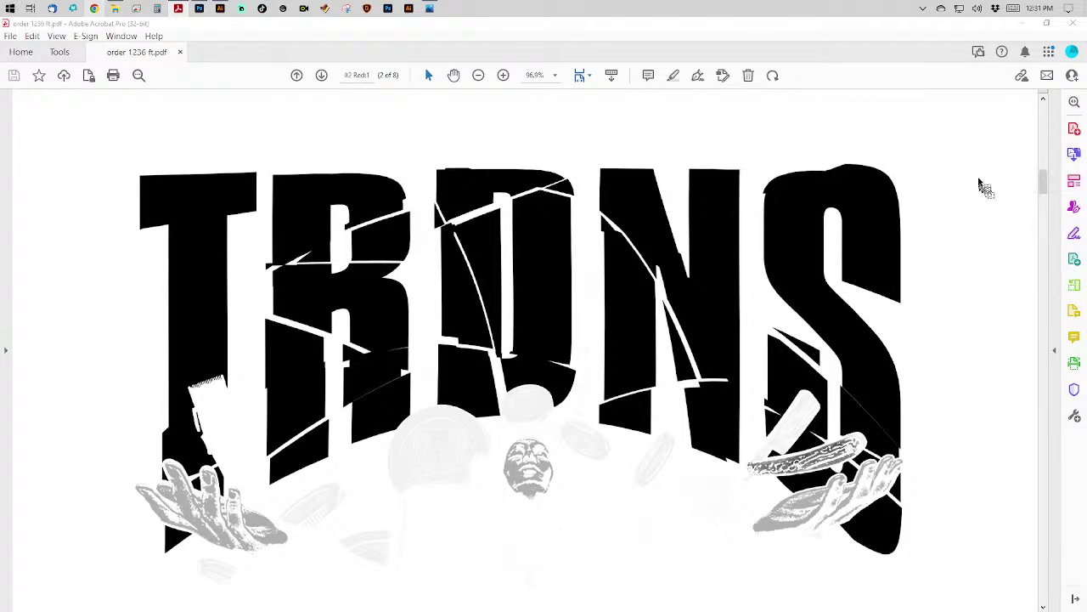
key("ctrl+minus")
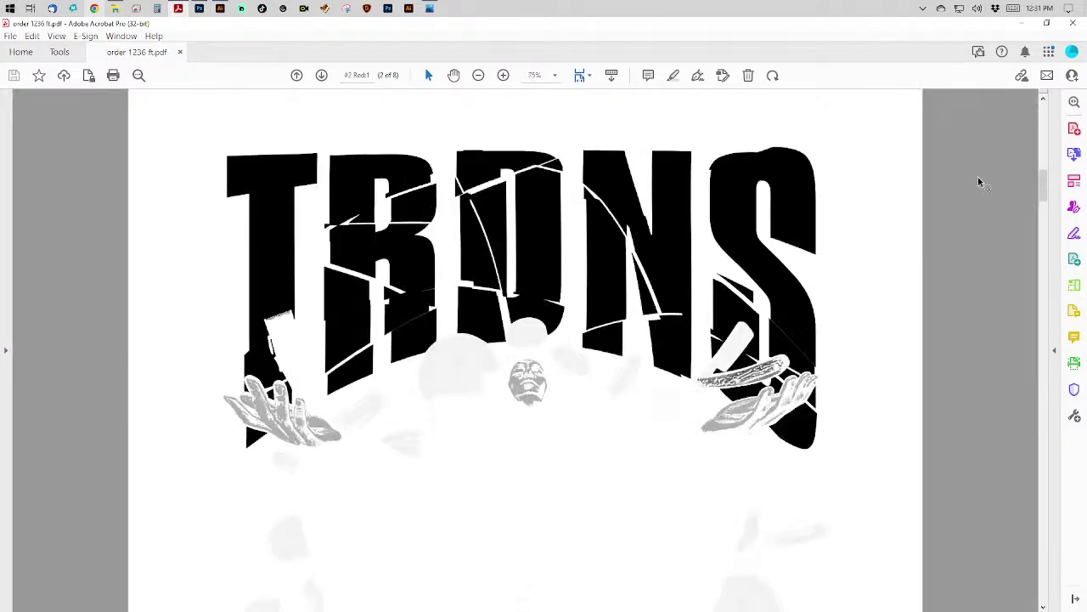
scroll(638, 222, "down", 6)
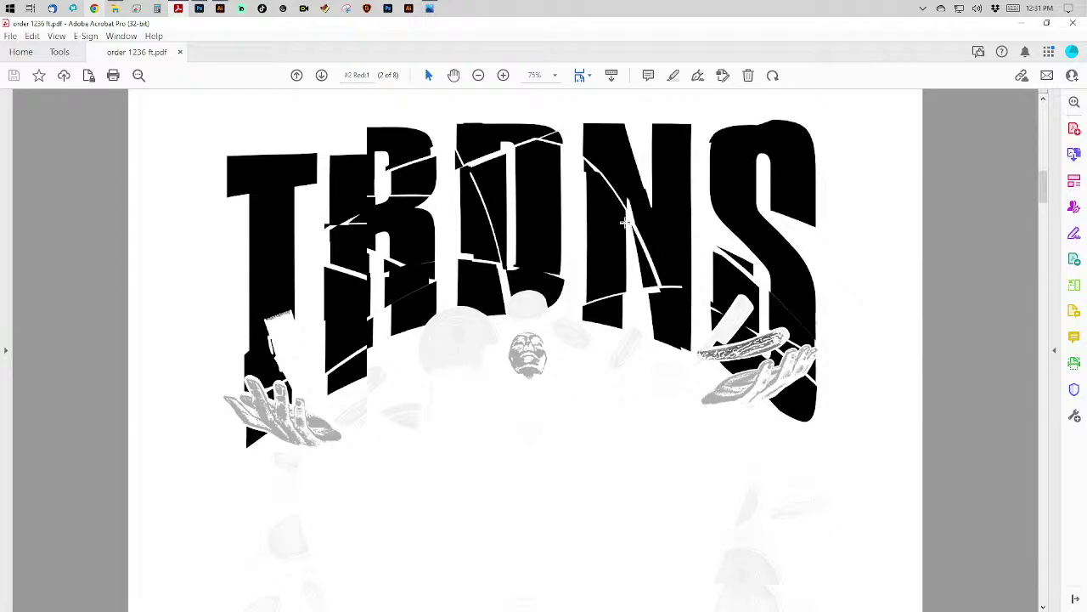
scroll(637, 222, "down", 9)
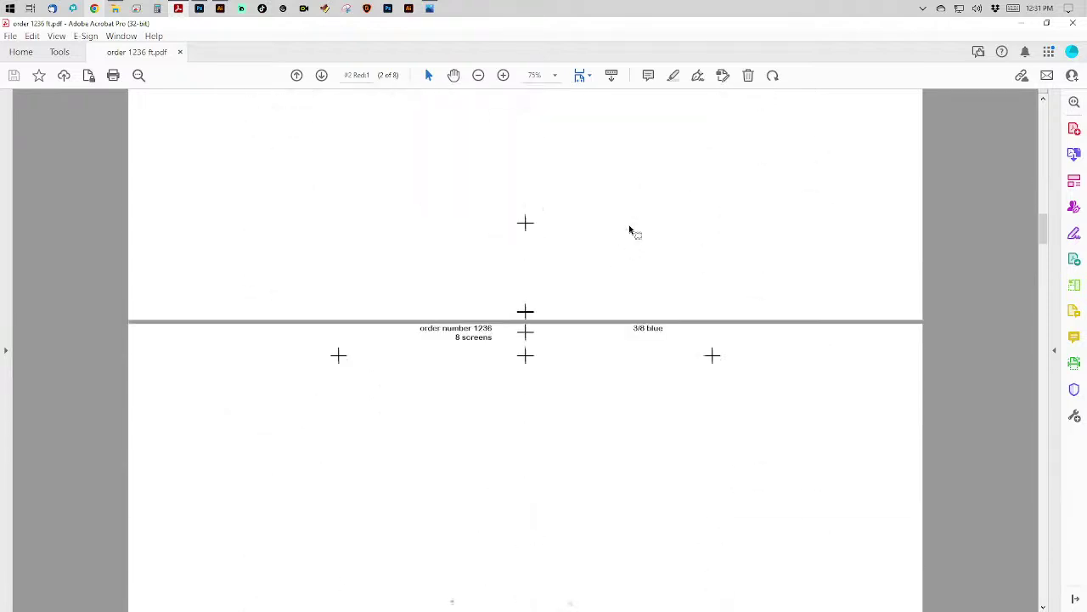
scroll(629, 234, "down", 8)
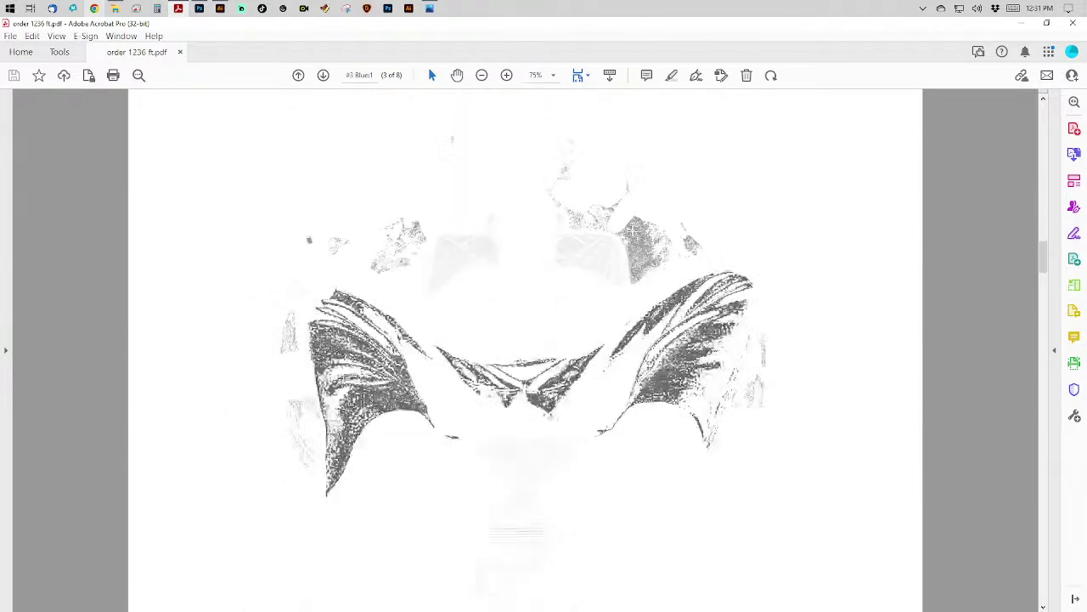
scroll(633, 238, "down", 10)
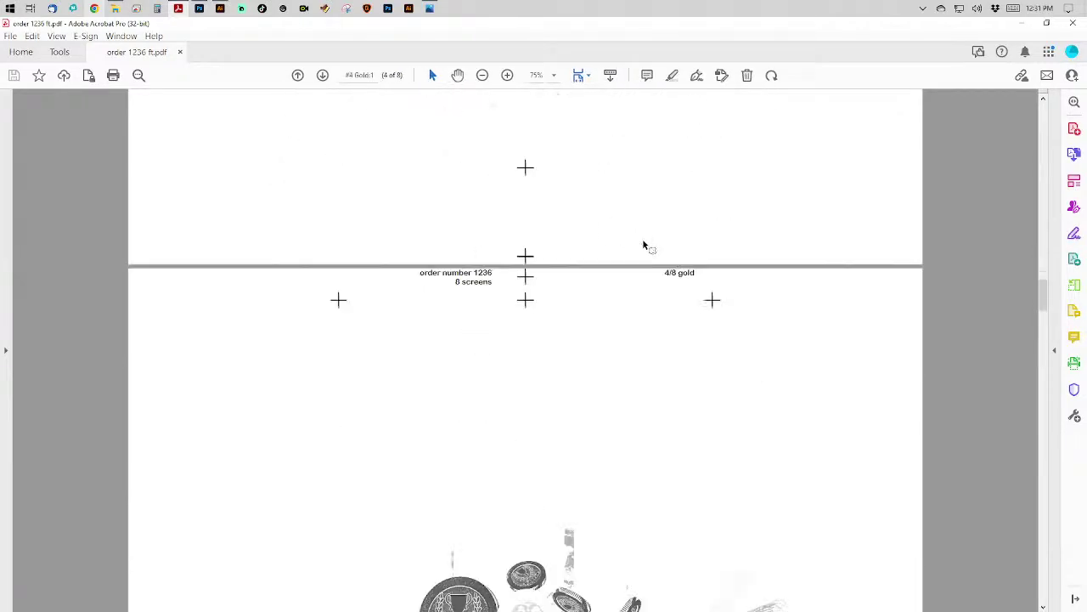
scroll(636, 239, "down", 10)
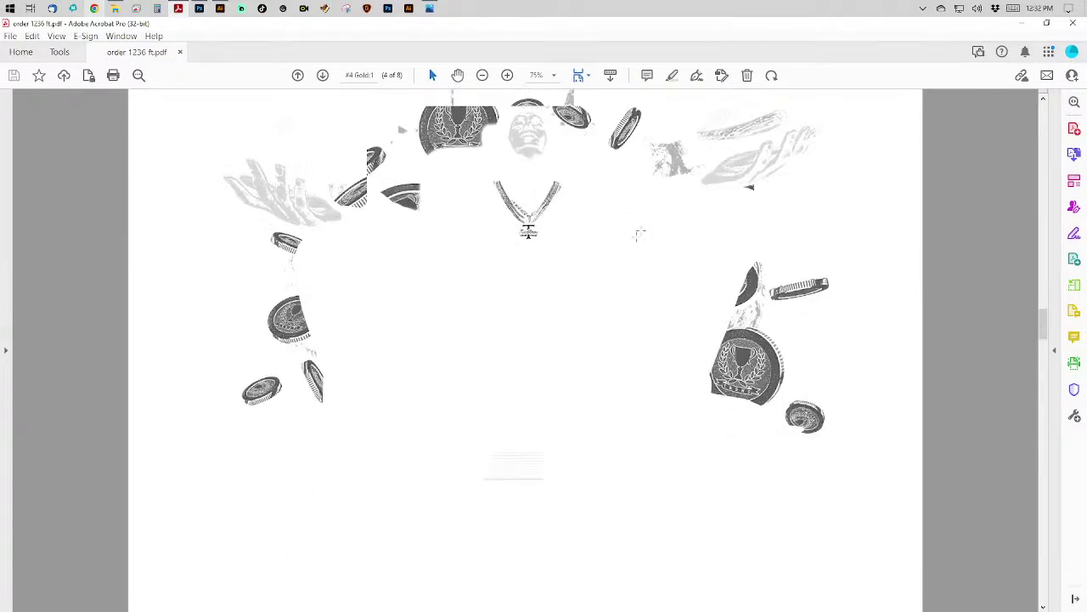
scroll(634, 241, "down", 6)
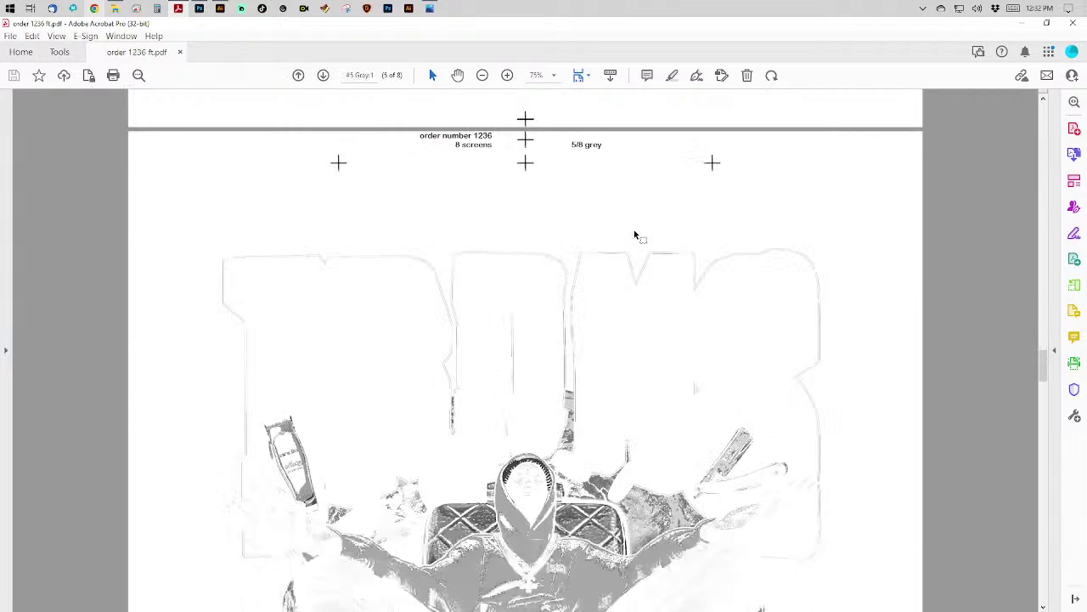
scroll(635, 229, "down", 3)
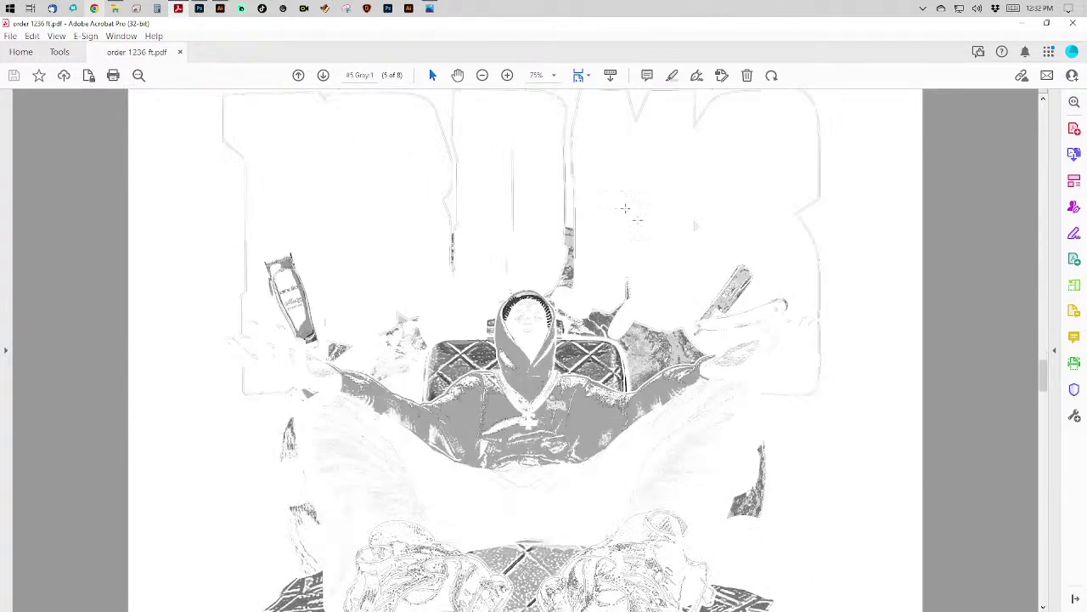
scroll(634, 219, "down", 4)
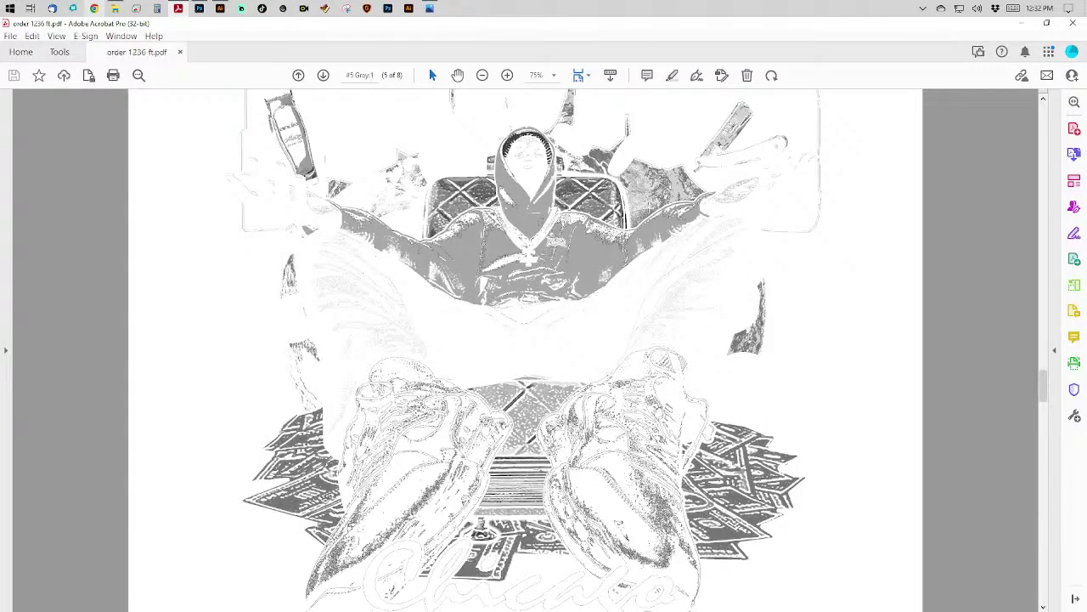
scroll(525, 546, "down", 4)
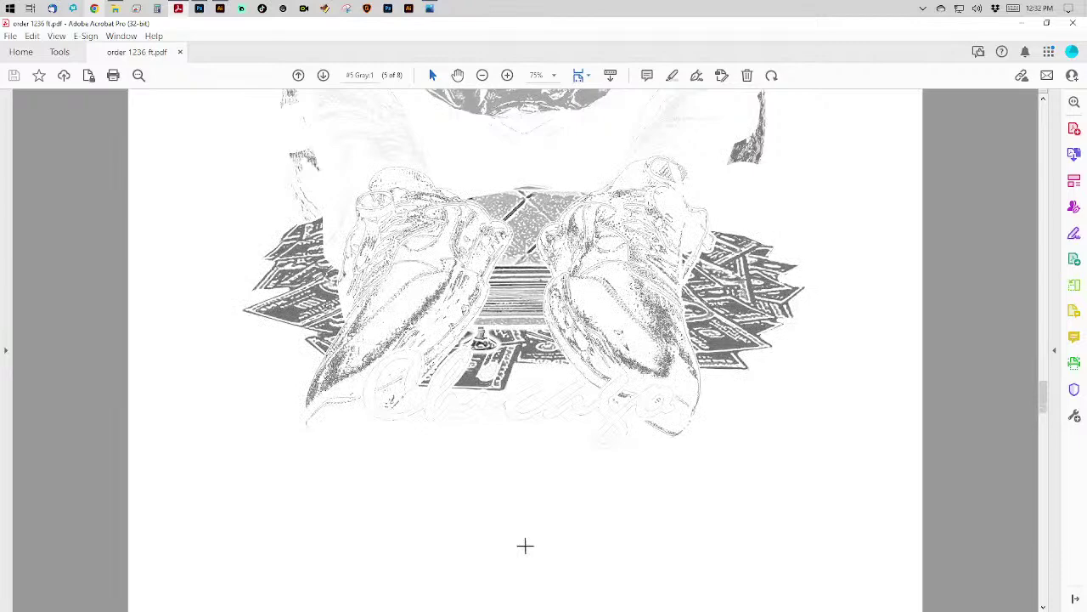
scroll(525, 349, "down", 4)
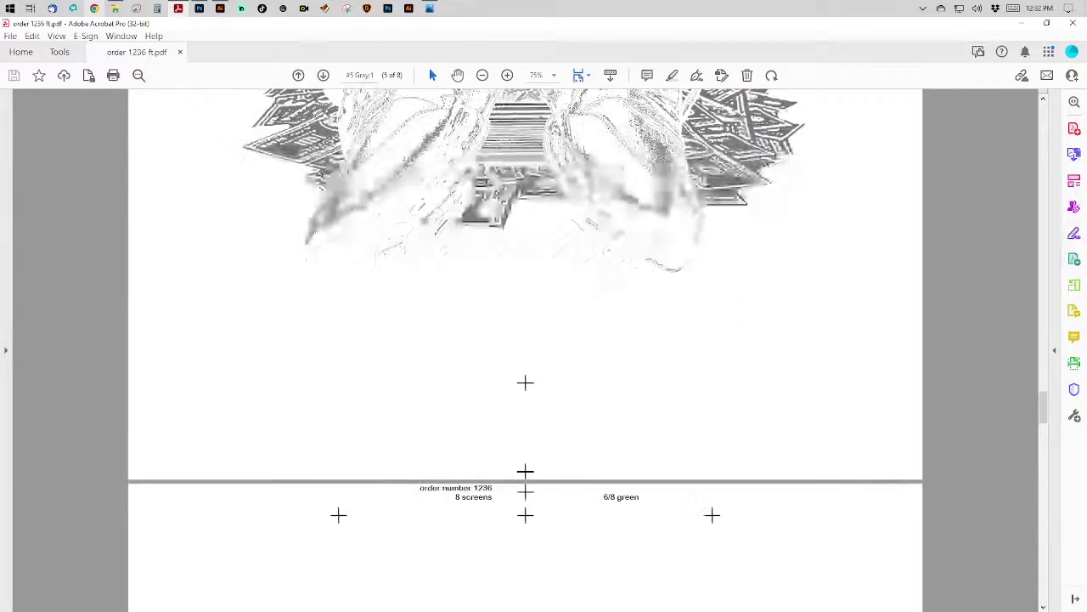
scroll(643, 212, "down", 12)
scroll(620, 201, "down", 12)
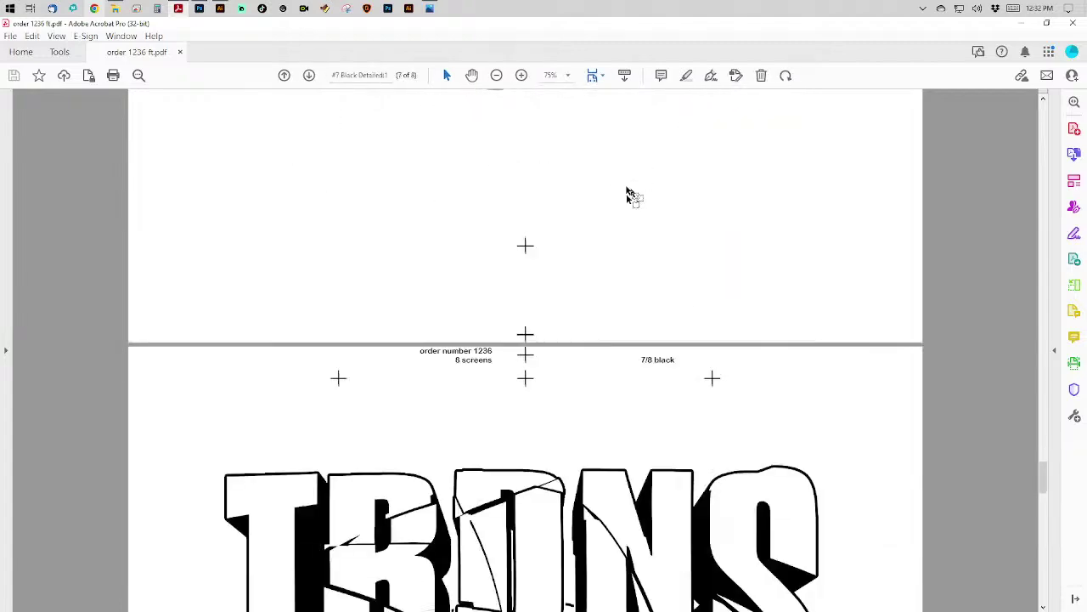
scroll(633, 196, "down", 8)
scroll(614, 174, "down", 12)
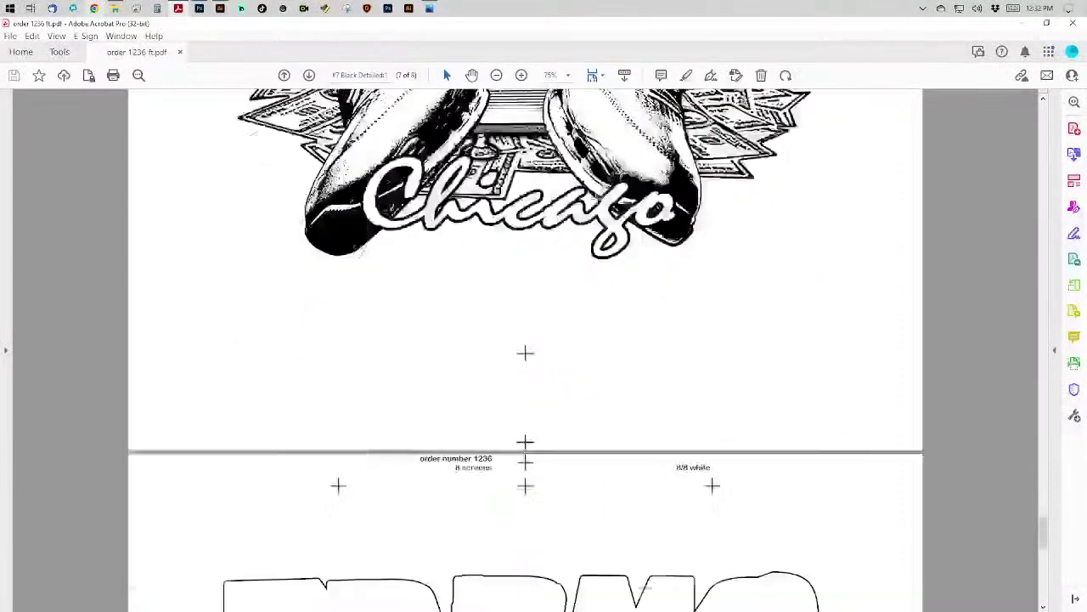
Bring the final page, 8 of 8 White Tops, into view.
scroll(621, 172, "down", 3, "ctrl")
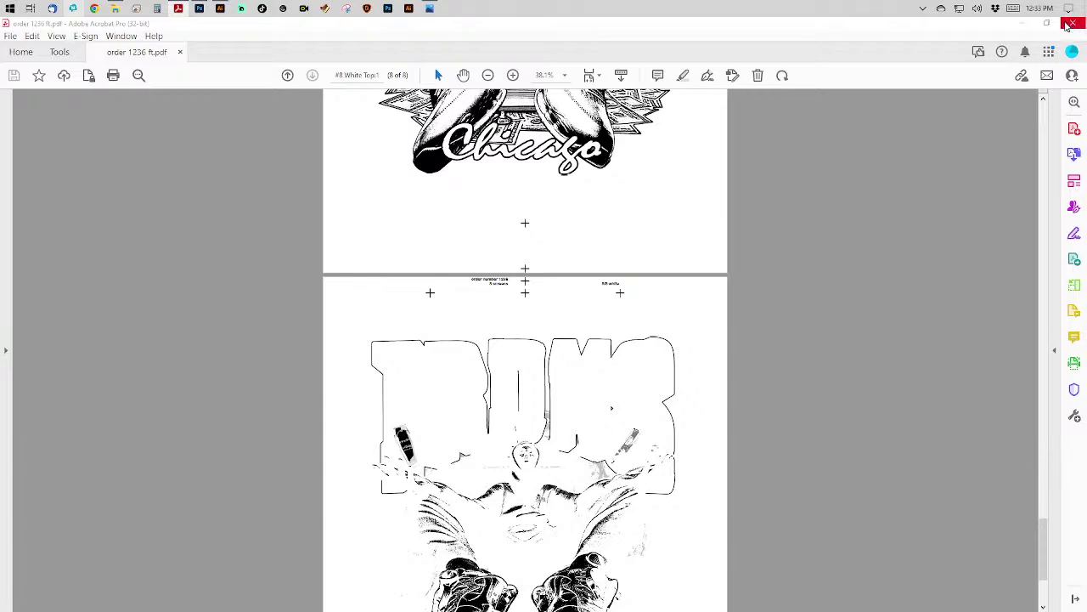
Close Acrobat and cancel closing order 1236 ft.ai so it stays open in Illustrator.
left_click(1068, 25)
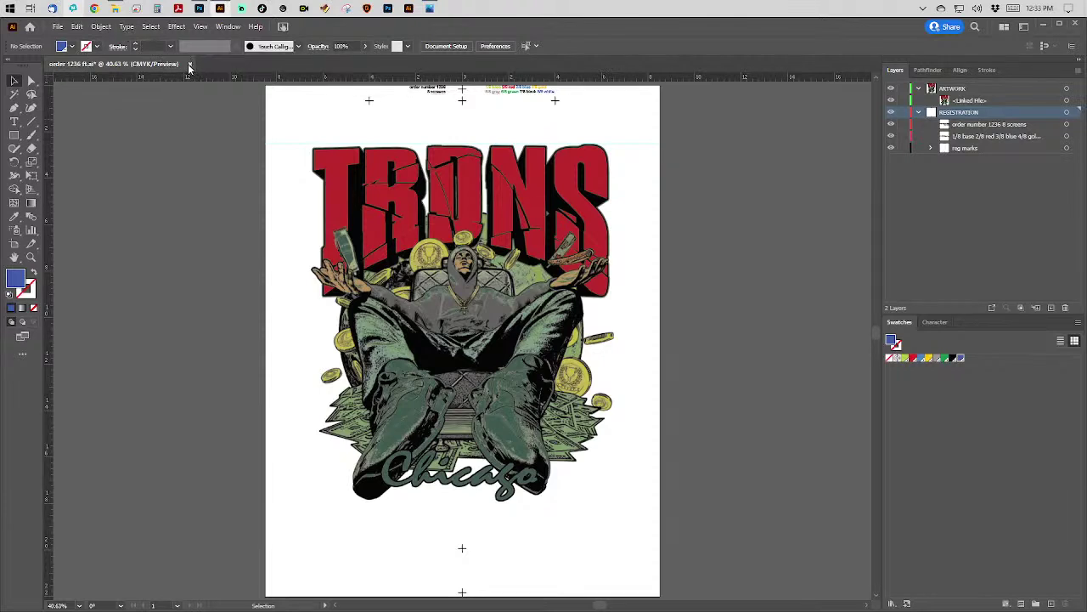
left_click(189, 65)
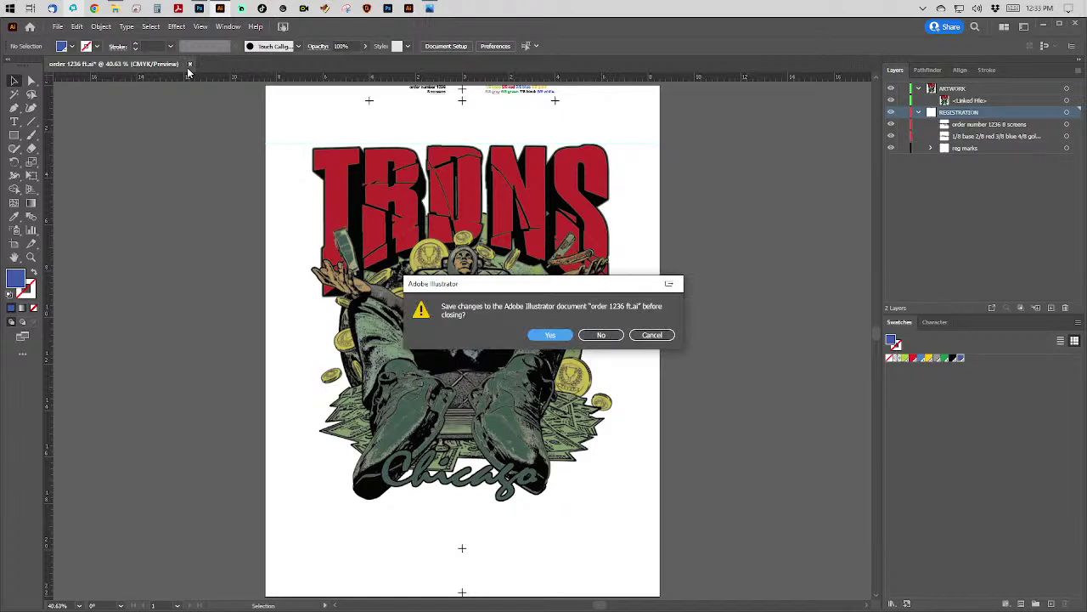
key("Escape")
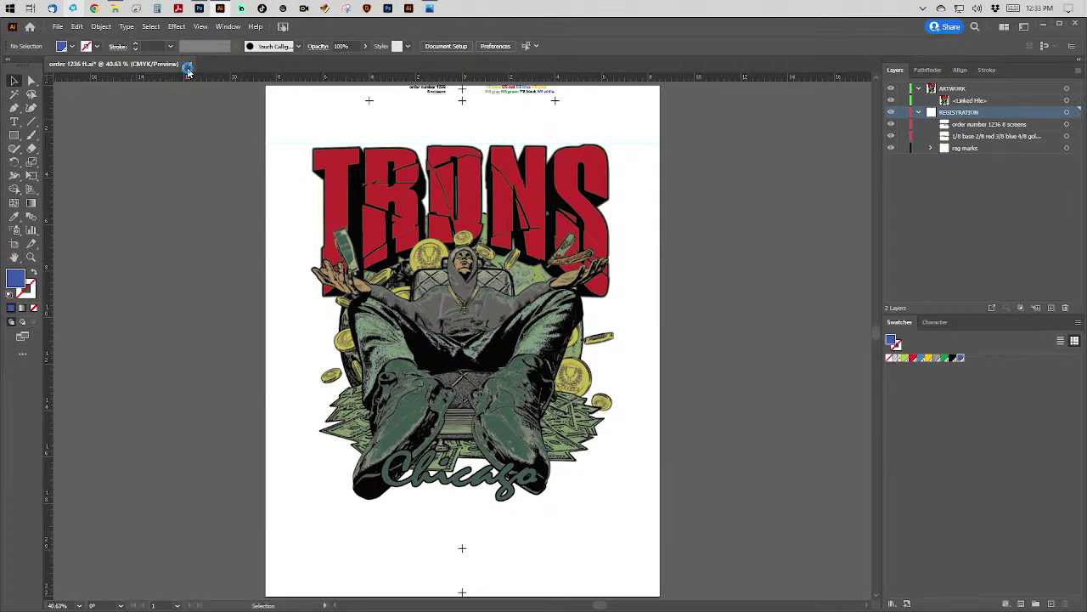
Sort output files by date modified and drag PDFs order 1228 through order 168 onto printed.
left_click(115, 9)
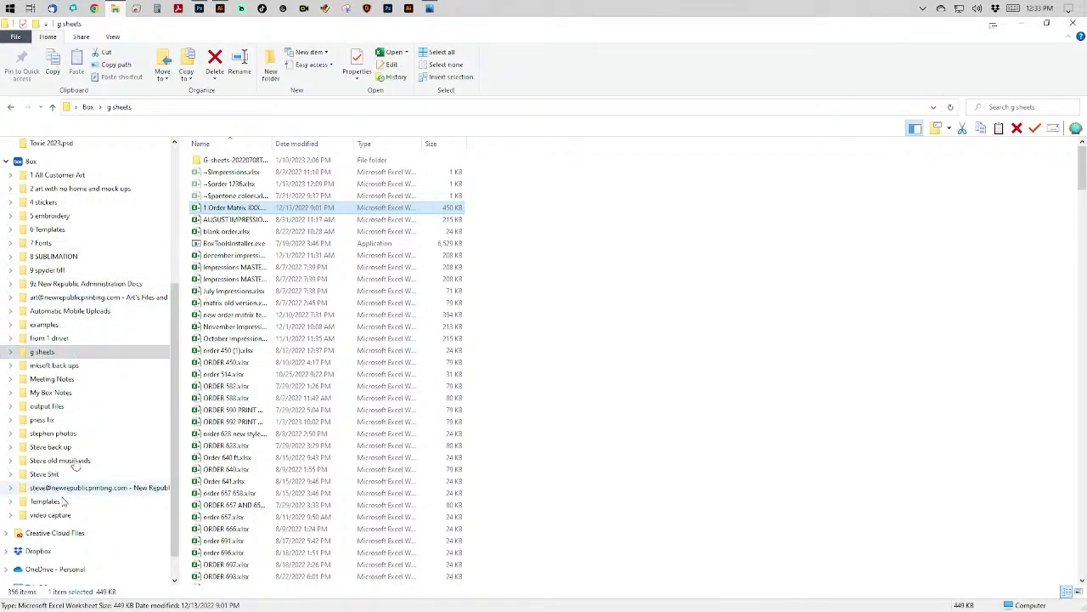
left_click(61, 407)
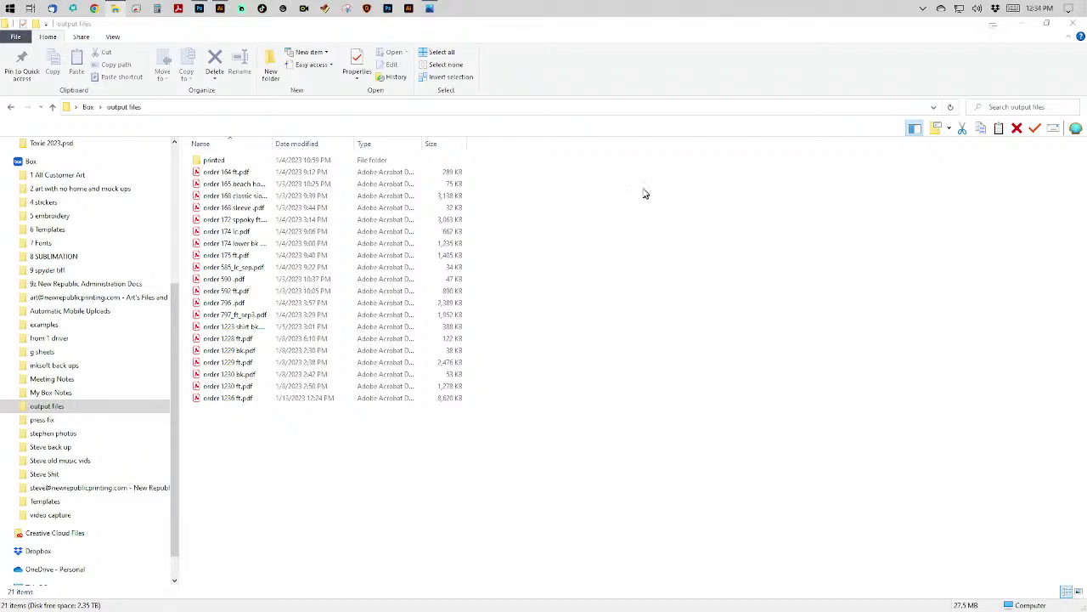
left_click(288, 145)
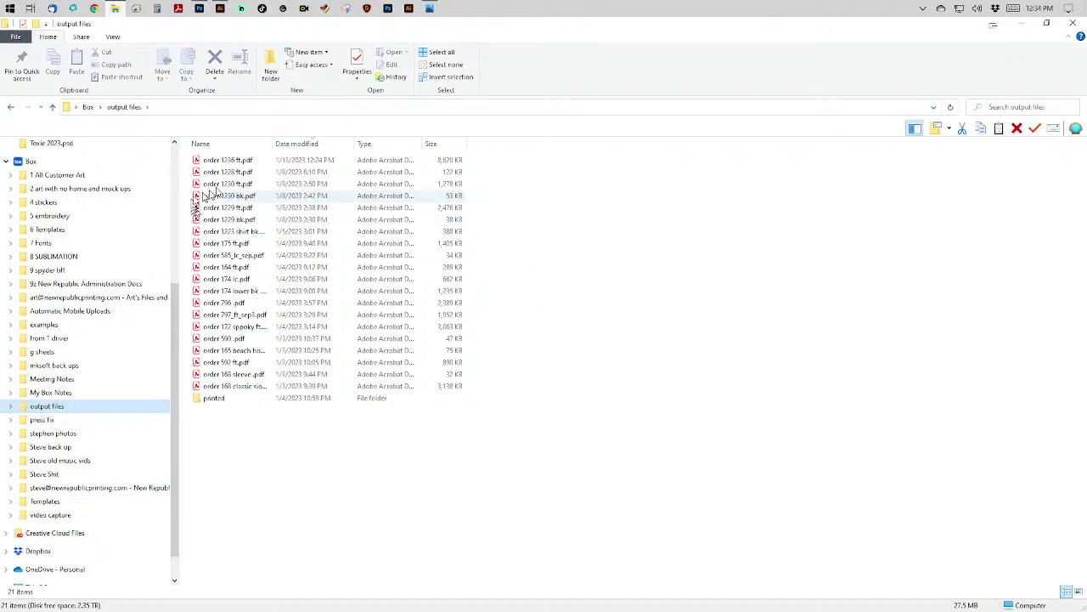
left_click(222, 175)
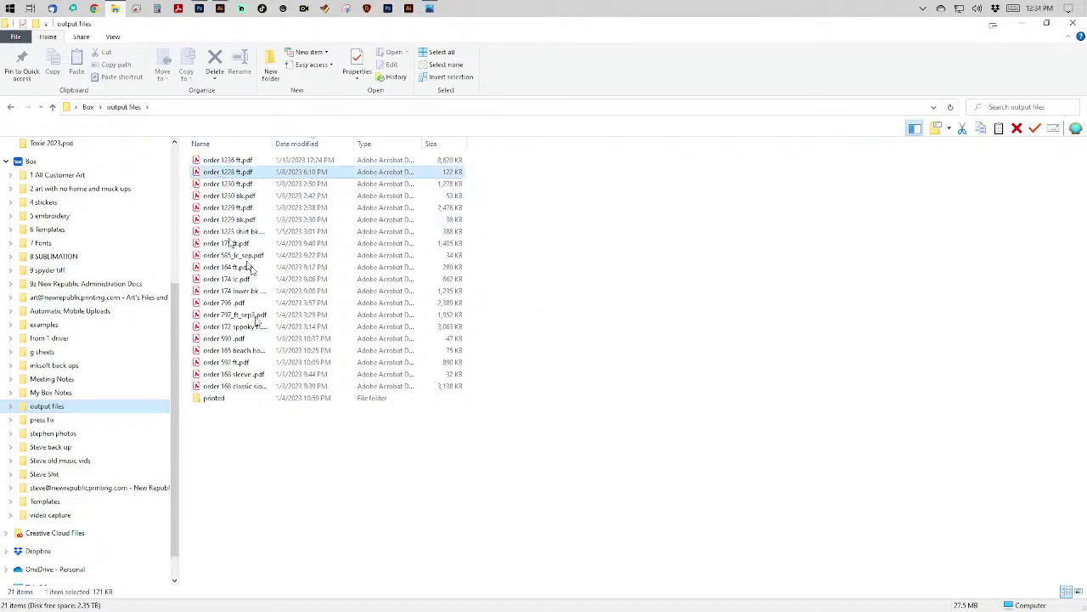
left_click(254, 386, "shift")
left_click_drag(259, 281, 227, 416)
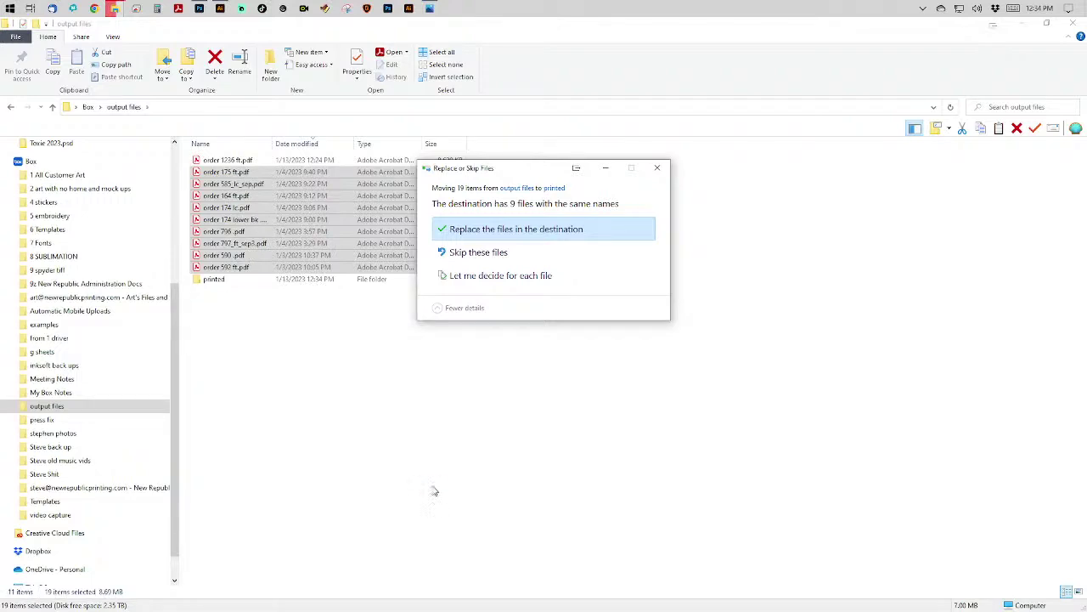
Replace the 9 same-named files in the printed folder.
left_click(567, 236)
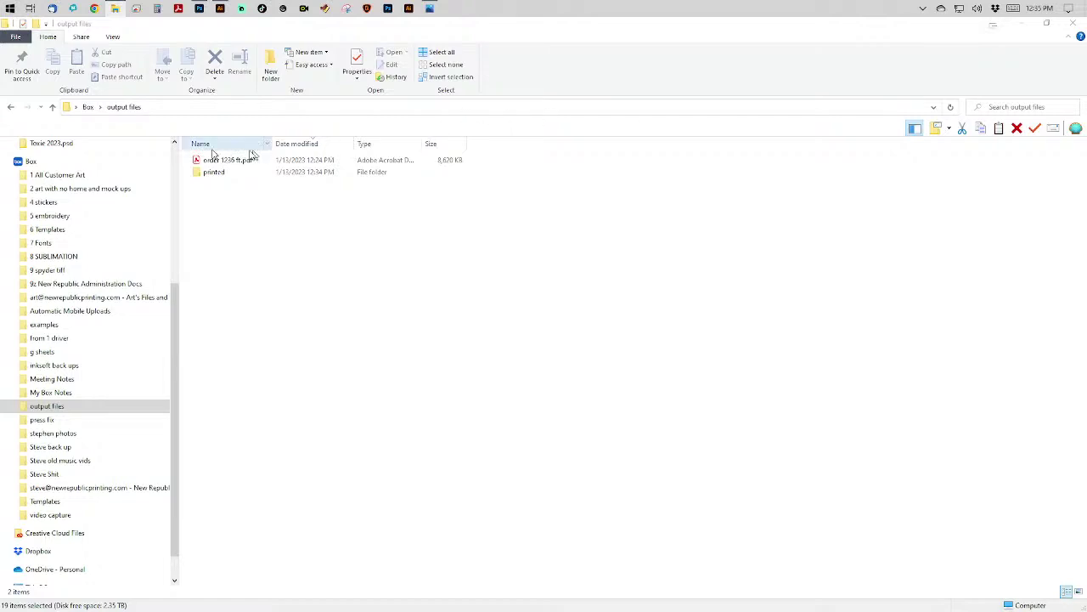
In the printed folder, clear the 812 file selections and select order 507_ft_sep.pdf.
left_click(222, 174)
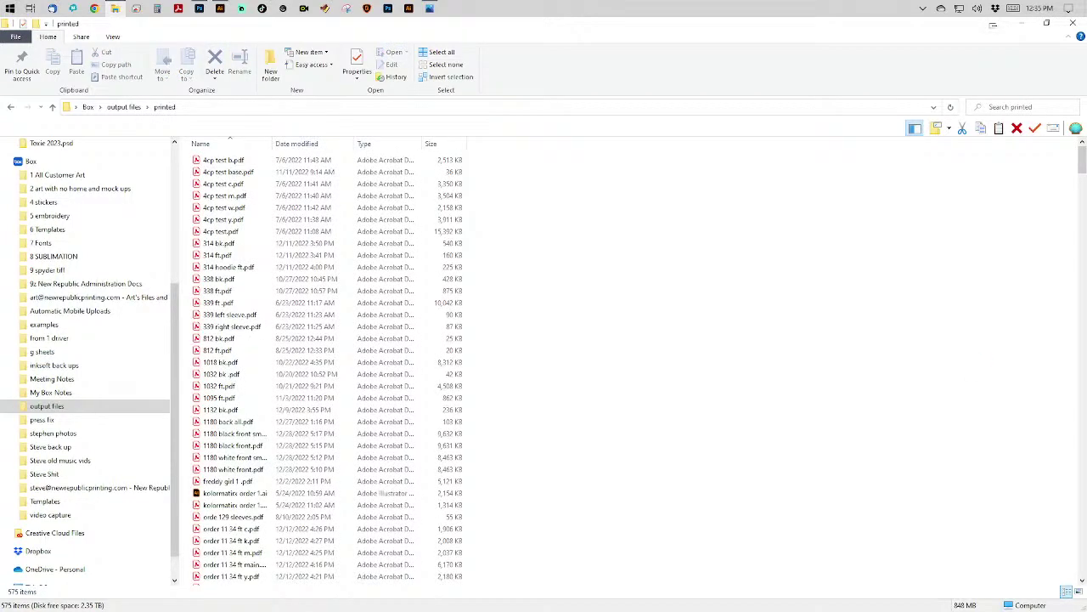
left_click(767, 356)
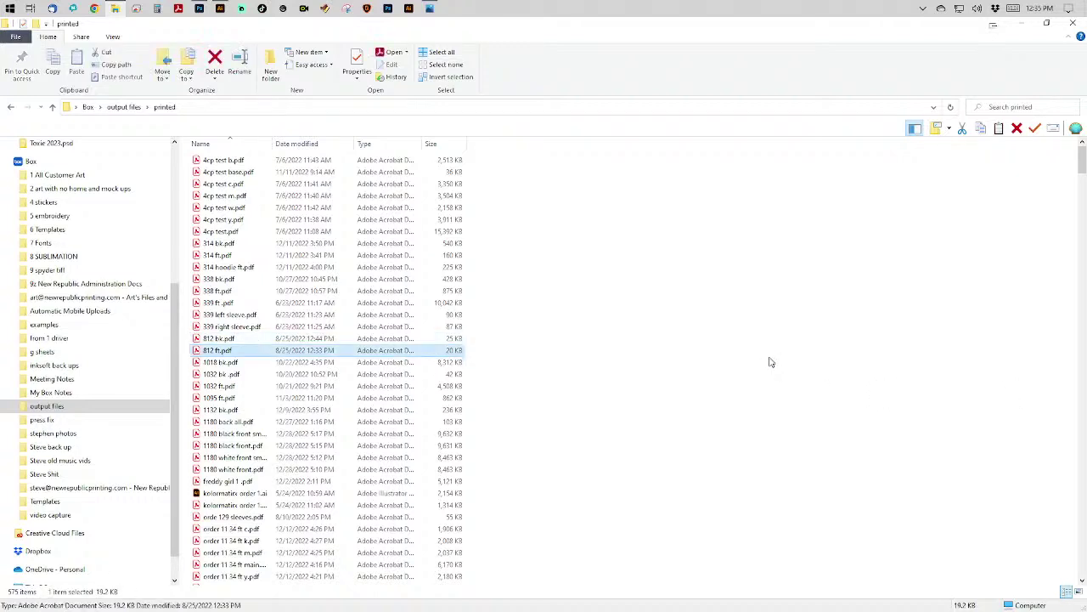
left_click(637, 345)
key("Up")
key("Down")
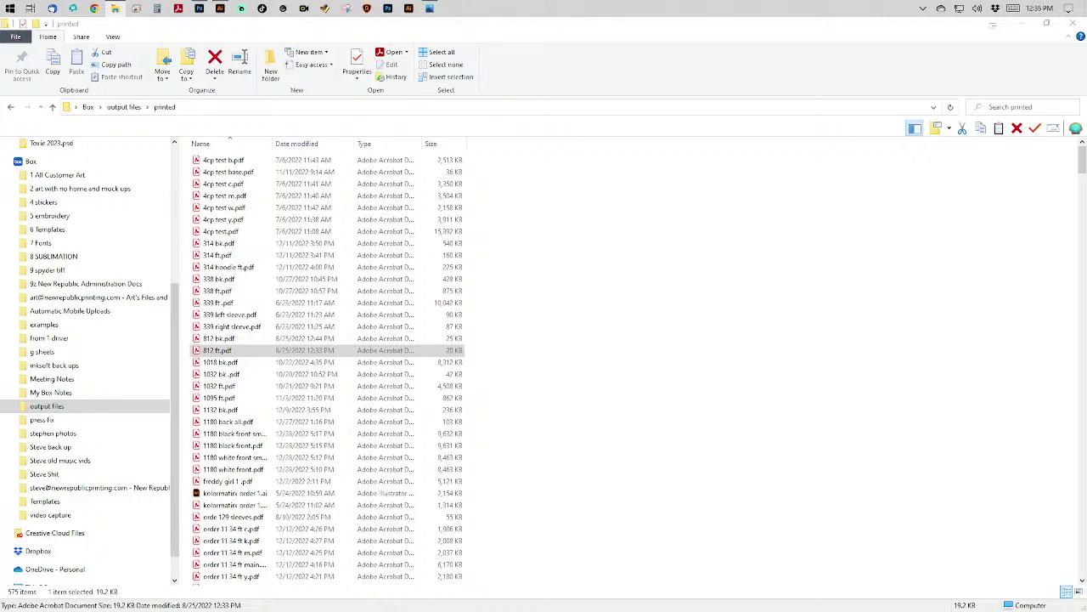
left_click(742, 296)
key("Up")
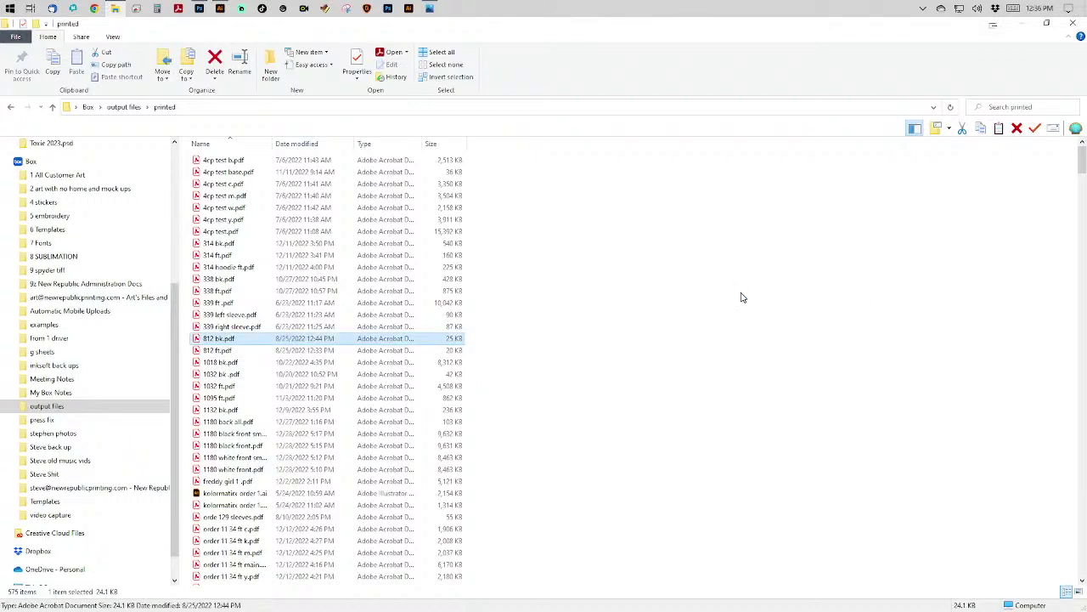
left_click(730, 228)
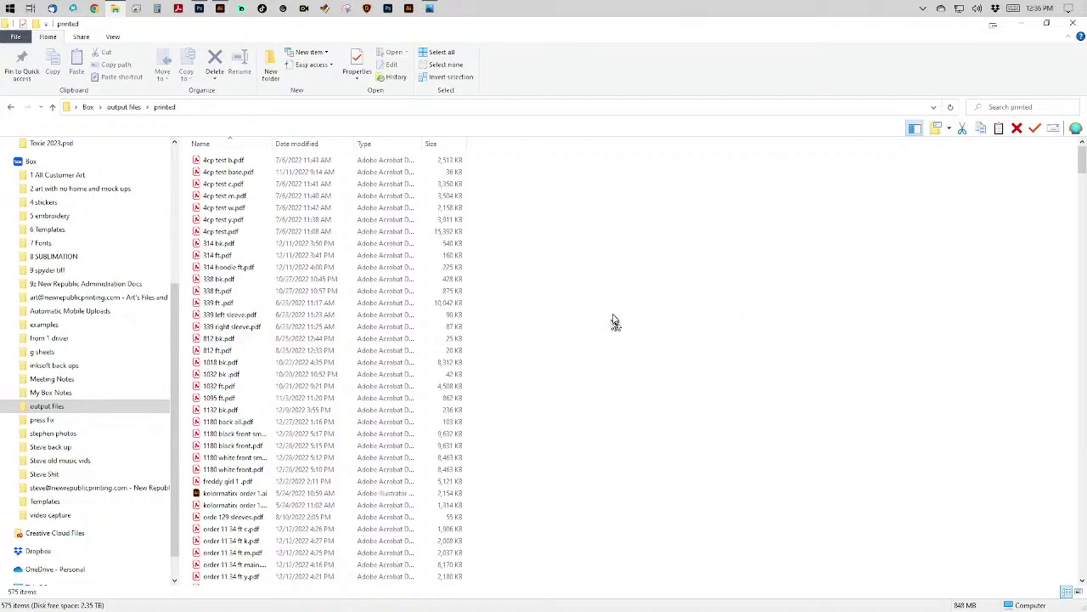
scroll(613, 319, "down", 11)
scroll(614, 319, "down", 17)
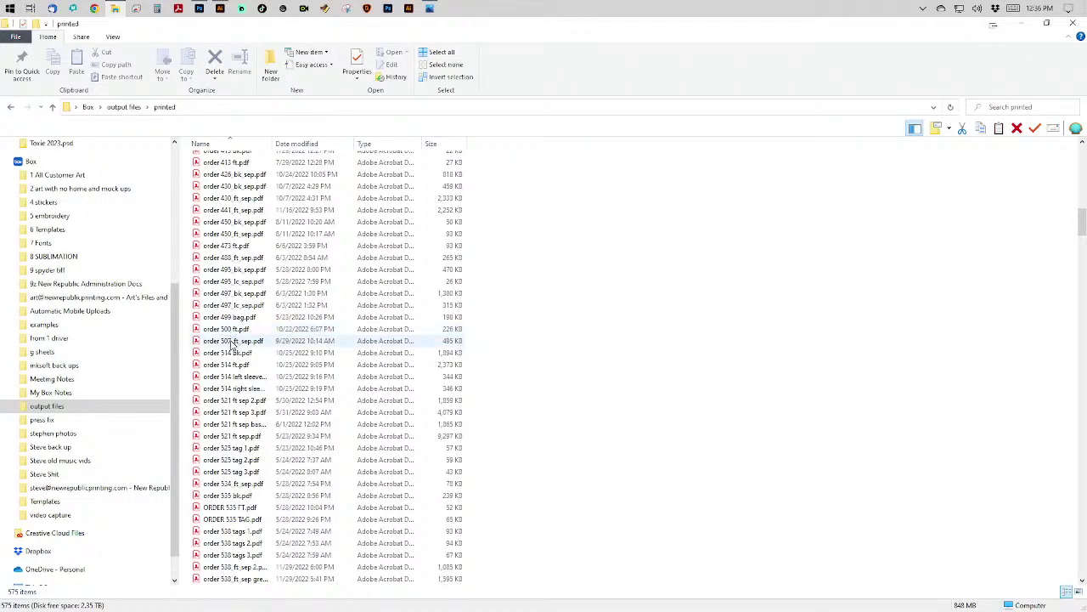
left_click(231, 341)
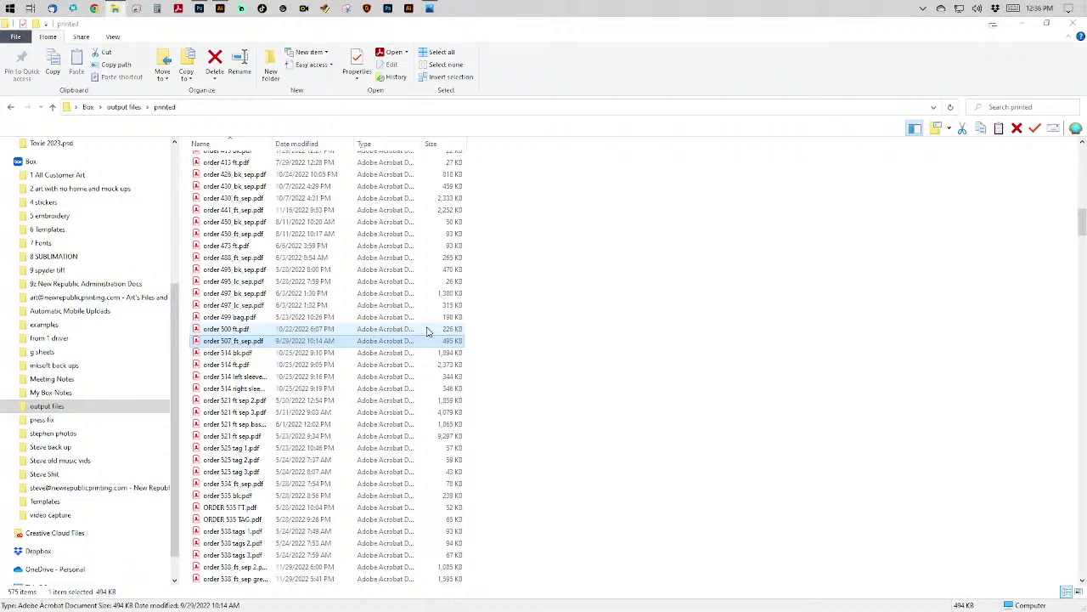
Open order 507_ft_sep.pdf in Acrobat, review its 1/3 base screen, then go back to File Explorer.
key("Return")
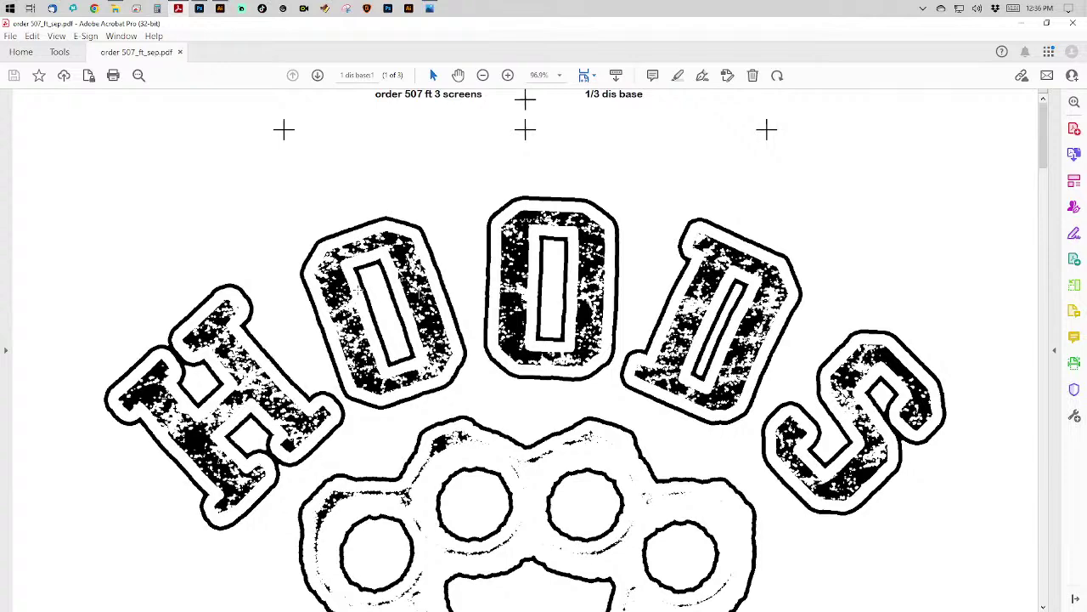
scroll(356, 289, "down", 5)
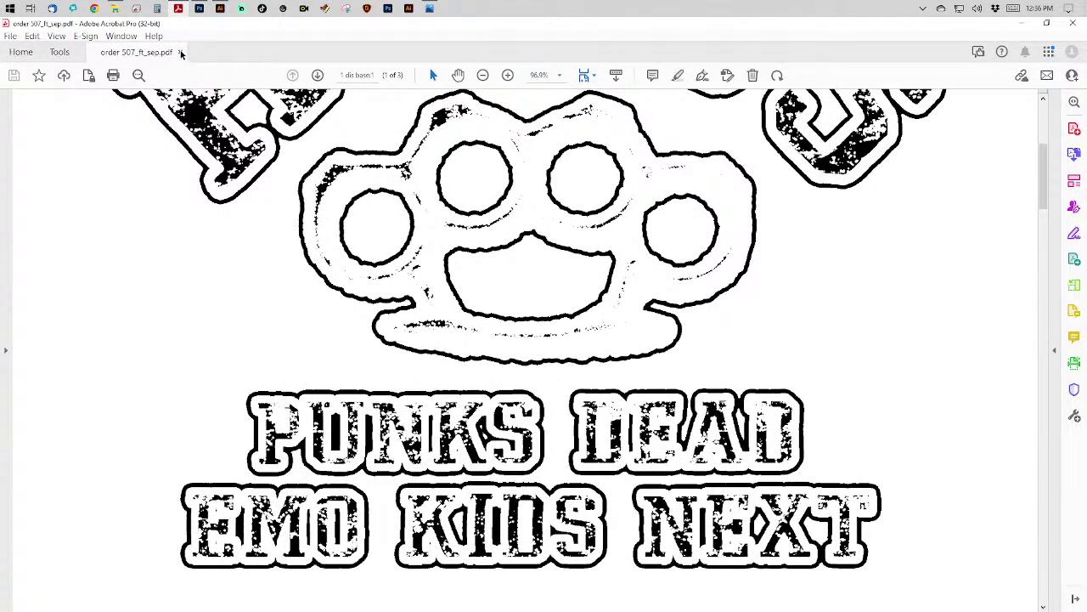
left_click(115, 10)
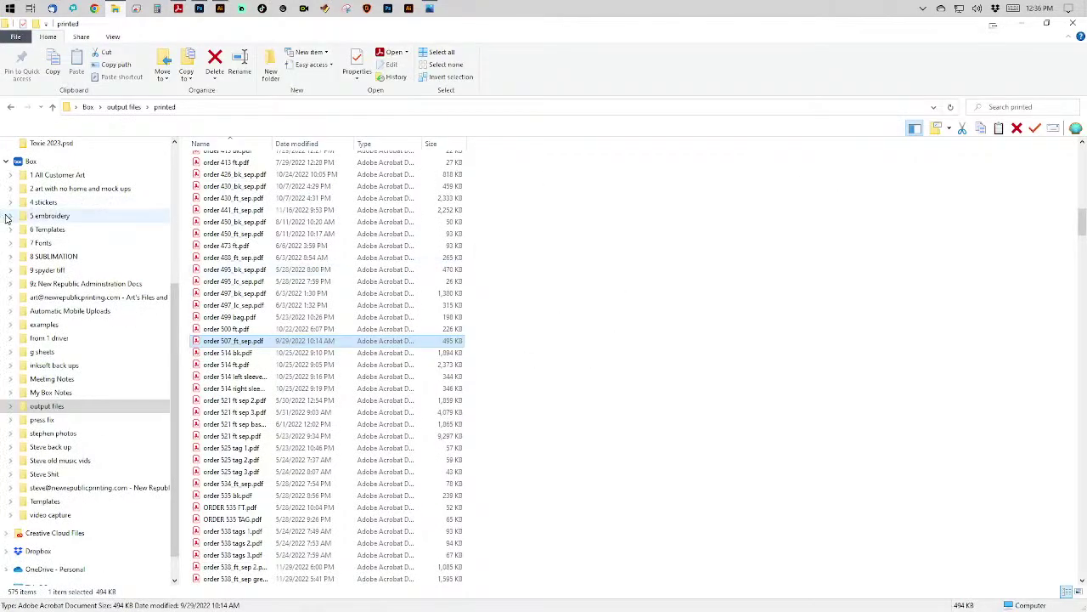
Go to 1 All Customer Art > hoods > order 507 and open order 507_ft_sep.ai.
left_click(77, 176)
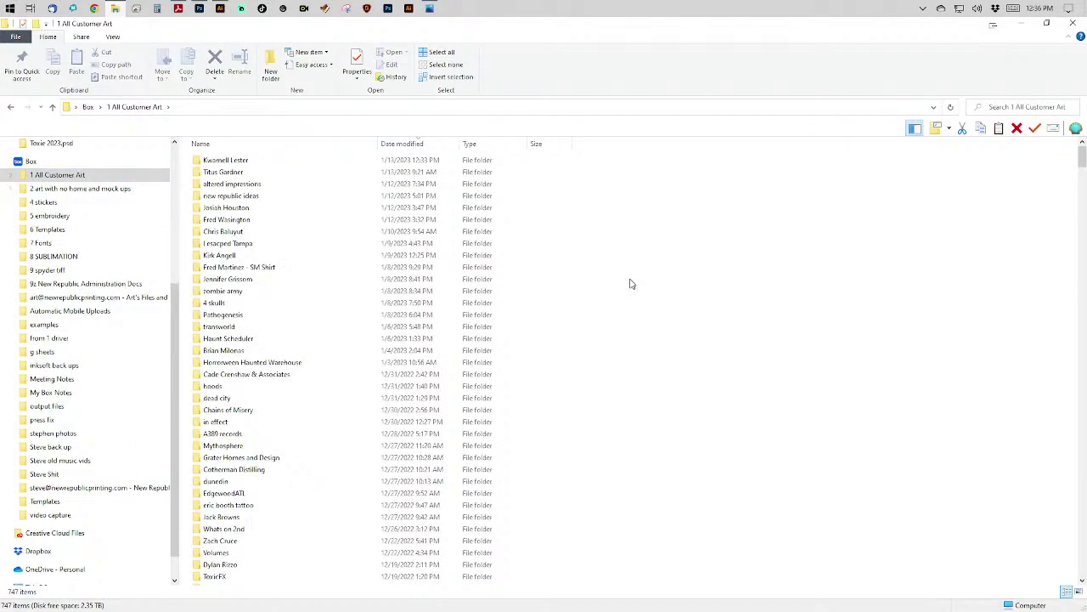
type("hoods")
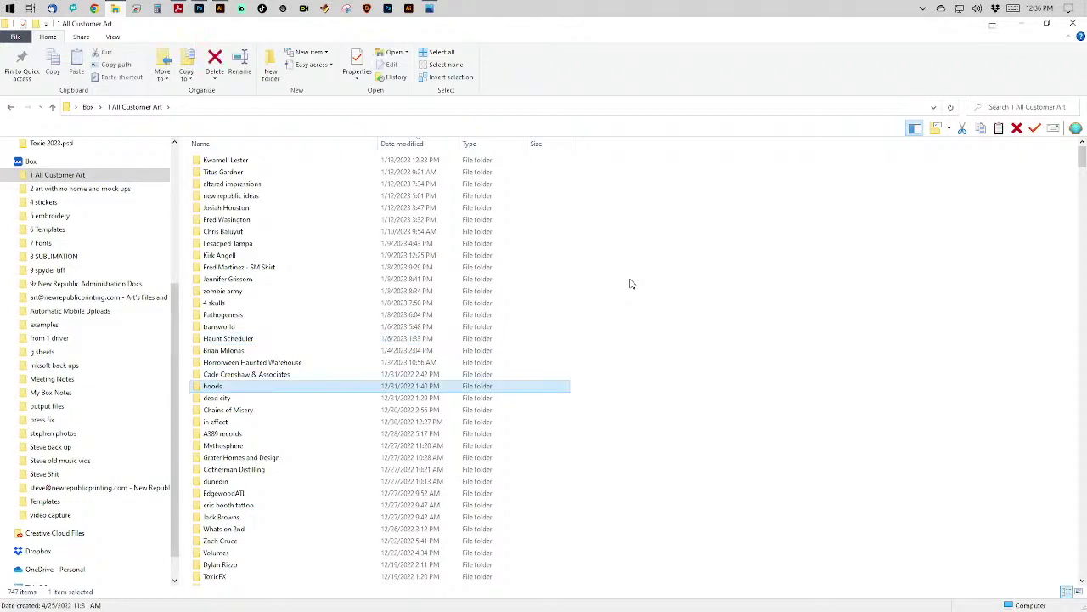
double_click(312, 389)
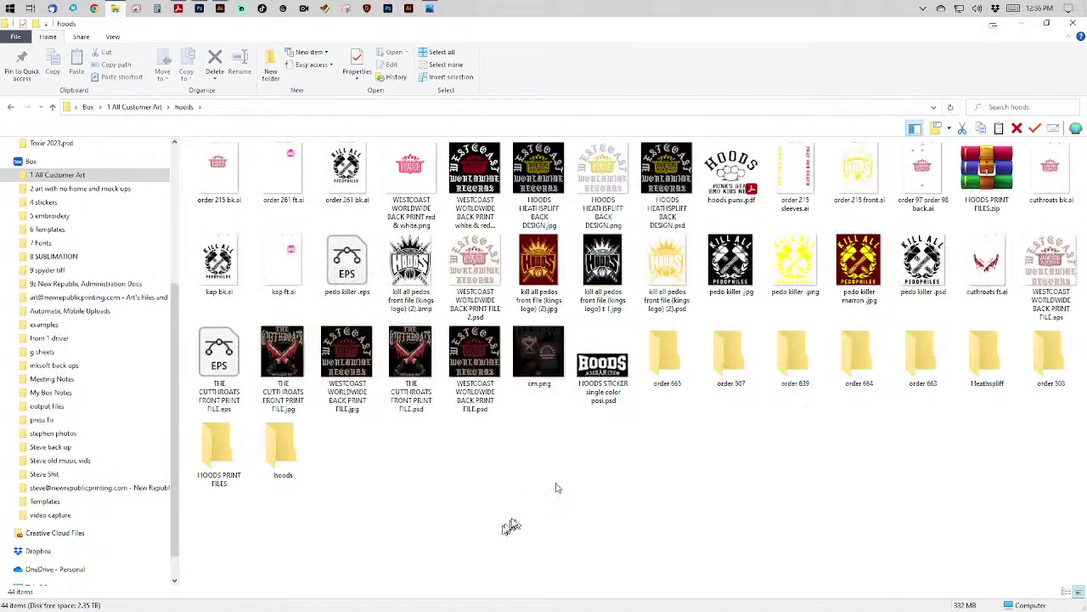
double_click(736, 367)
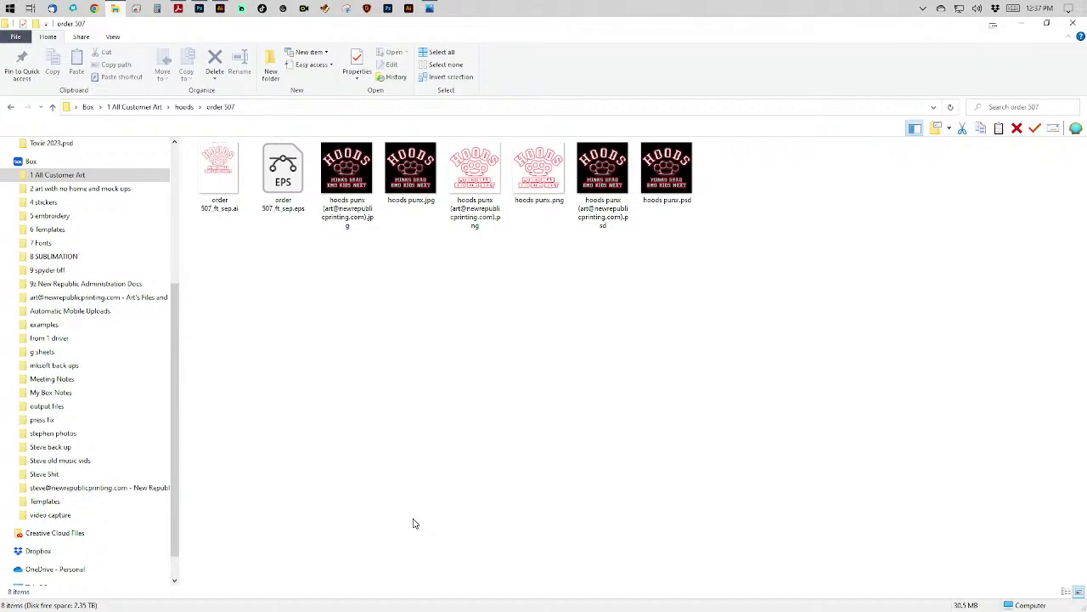
key("Right")
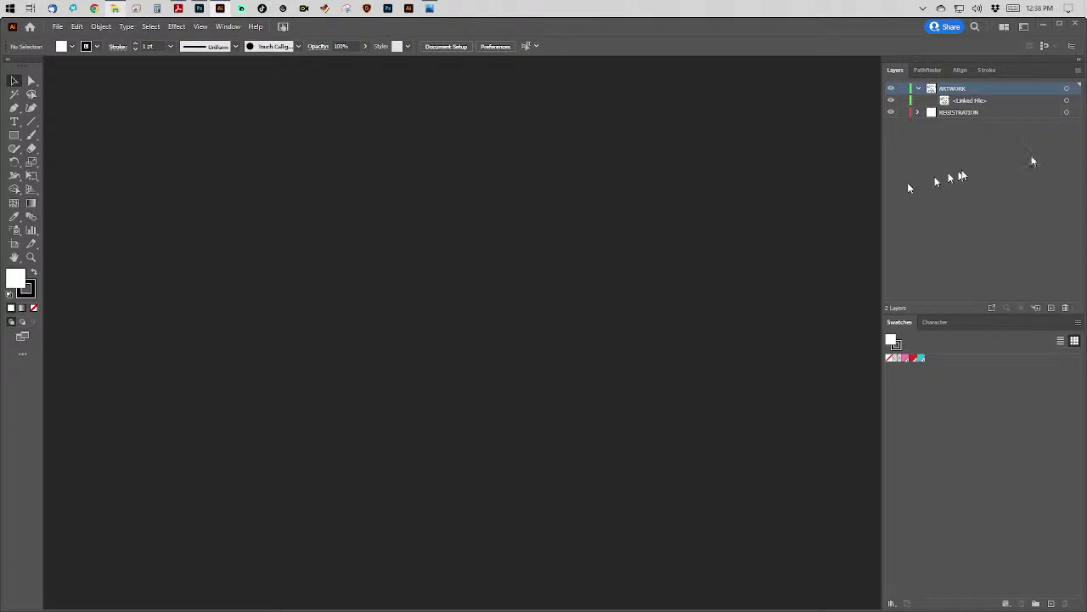
Select the linked order 507_ft_sep.eps (14 × 11.62 in) on the ARTWORK layer.
left_click(1072, 102)
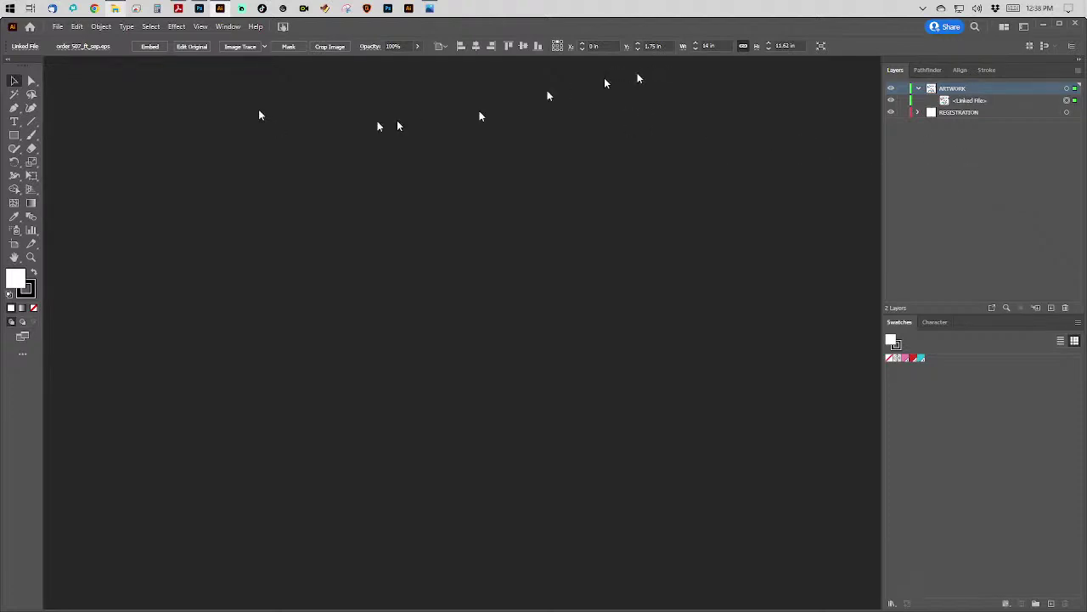
Close order 507_ft_sep.ai with File > Close, returning to the Home screen.
left_click(56, 27)
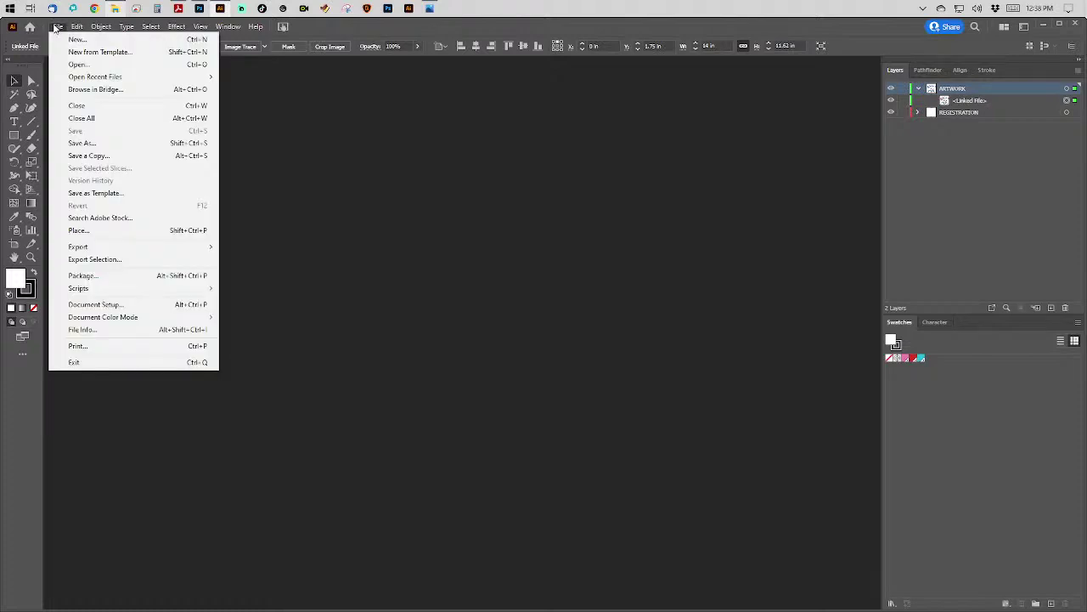
left_click(95, 107)
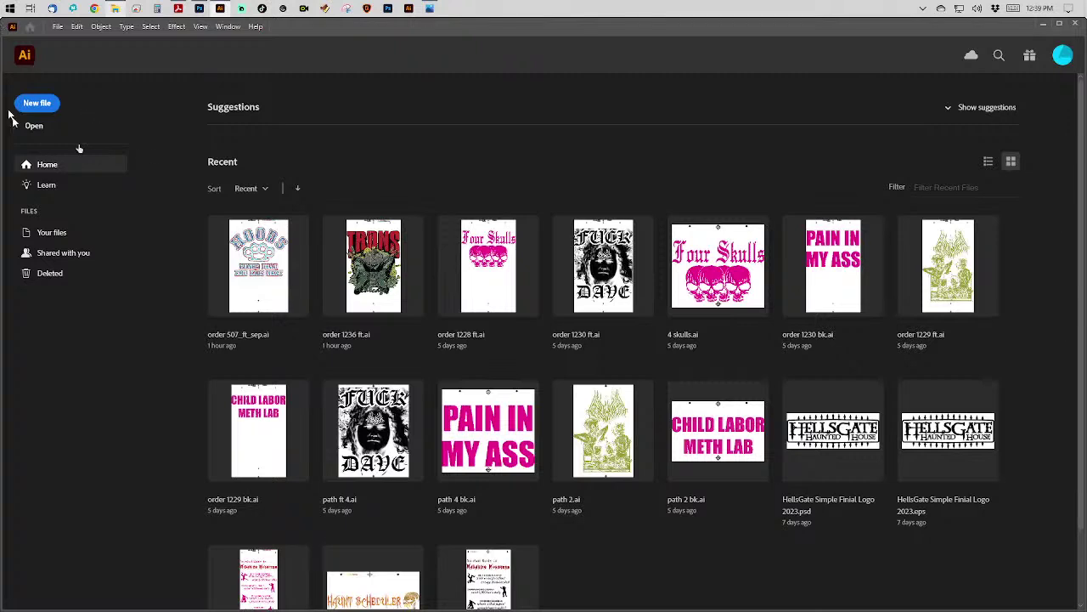
Reopen order 507_ft_sep.ai from the Recent list on Illustrator's Home screen.
left_click(225, 280)
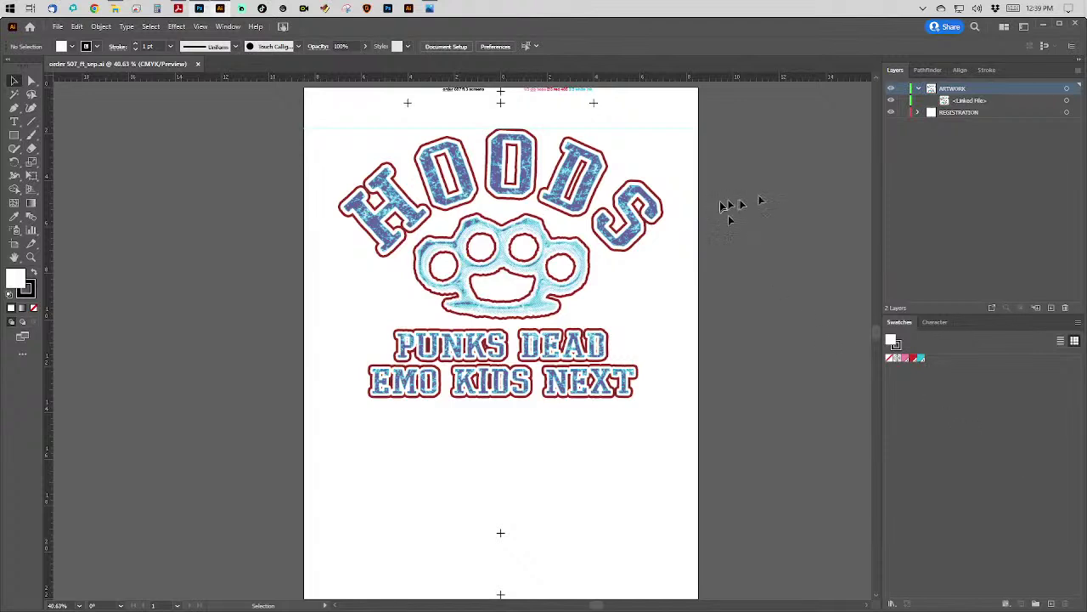
Move the placed HOODS artwork to a Y position of 2.5 in.
left_click(1075, 101)
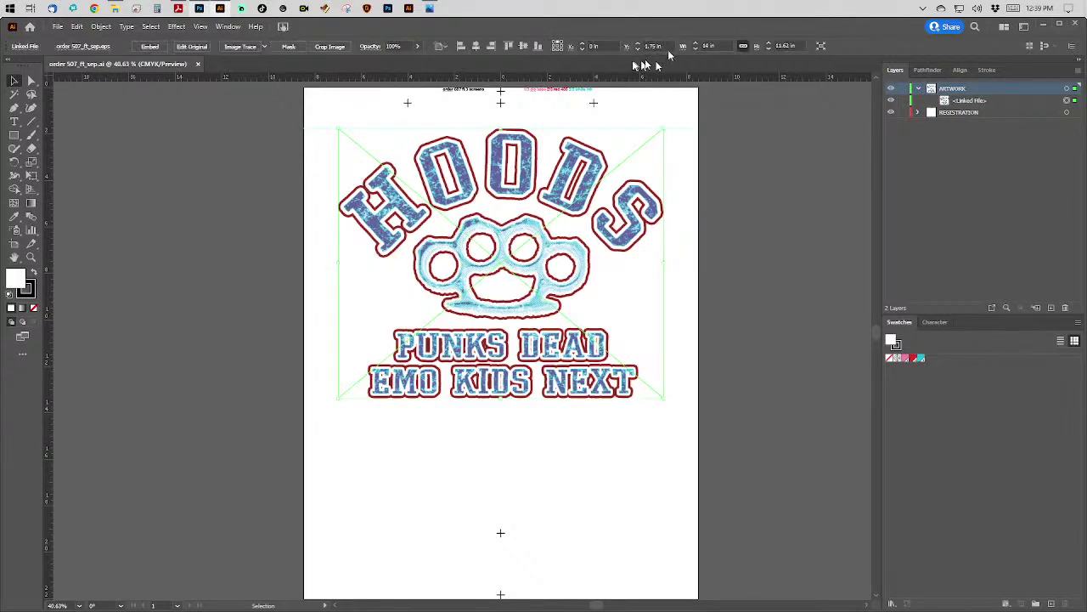
left_click(668, 46)
type("2")
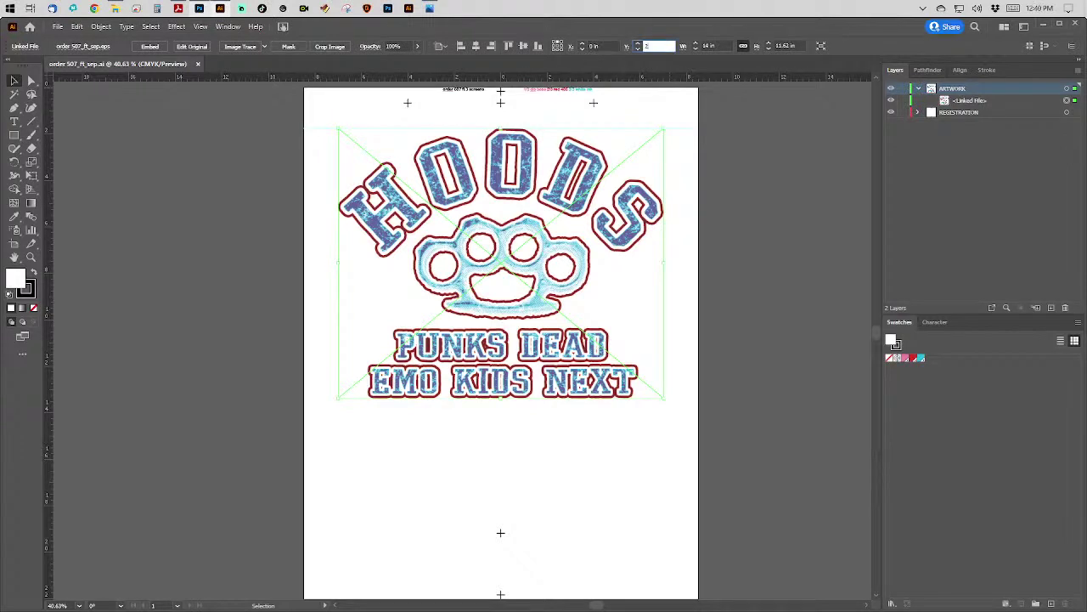
type(".5")
key("Tab")
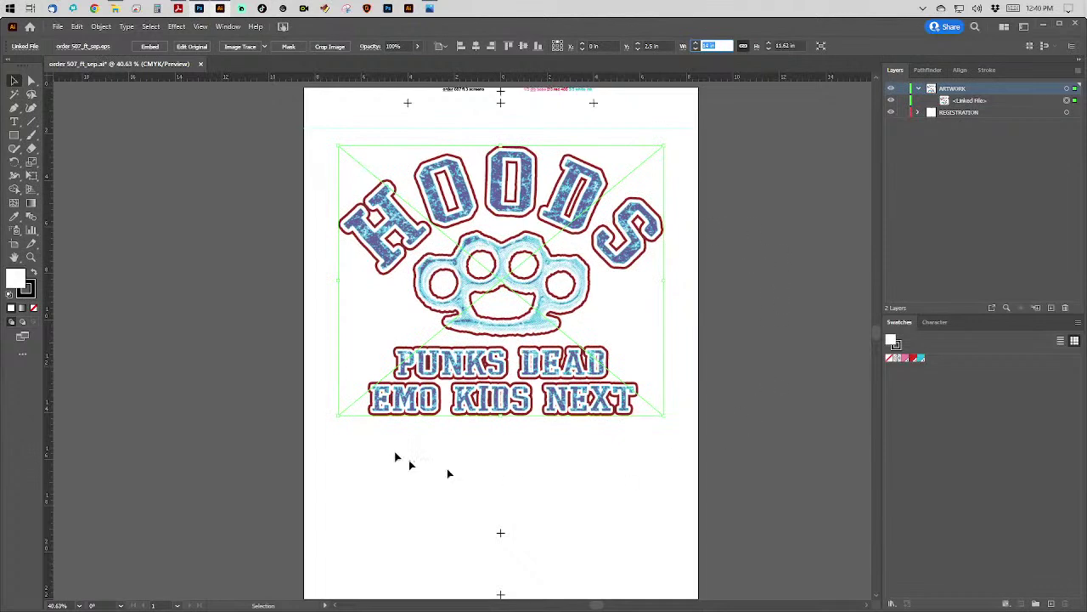
Move the bottom registration mark down to a Y position of 19.75 in.
left_click(418, 493)
left_click_drag(467, 504, 530, 563)
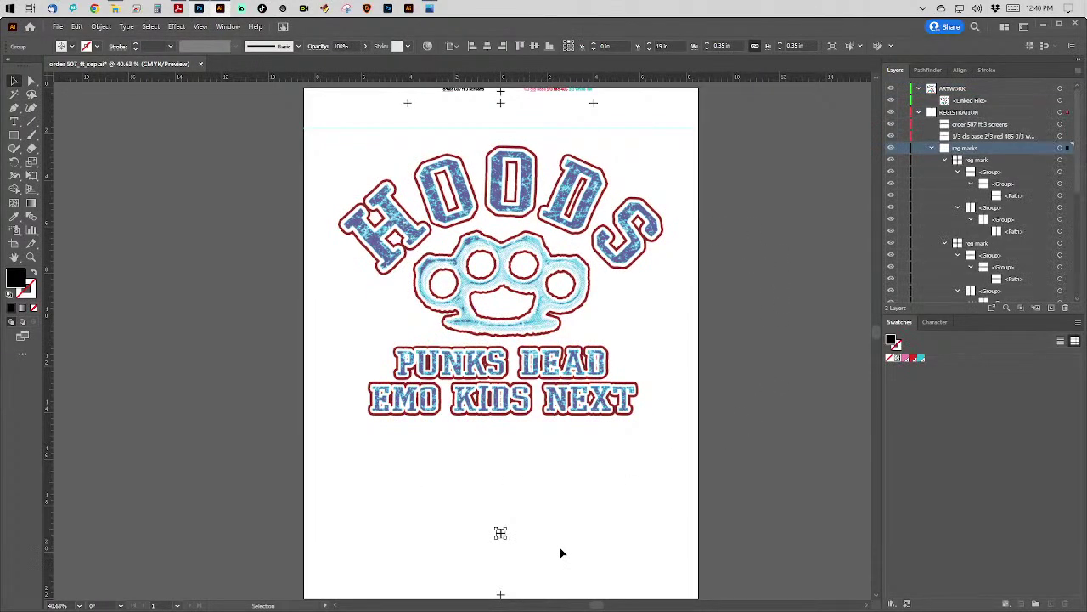
left_click(674, 45)
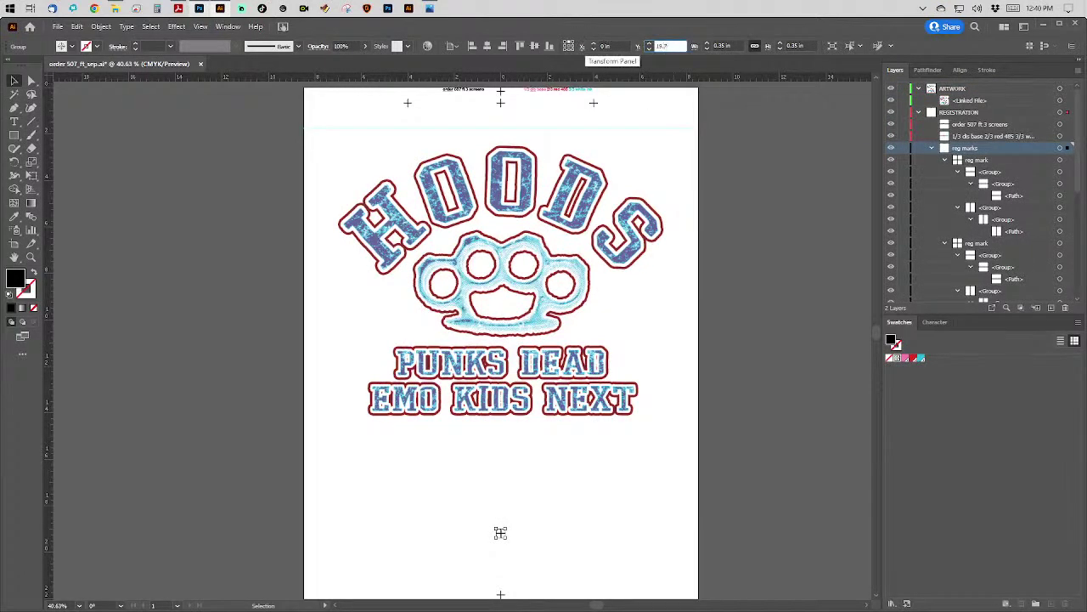
key("Return")
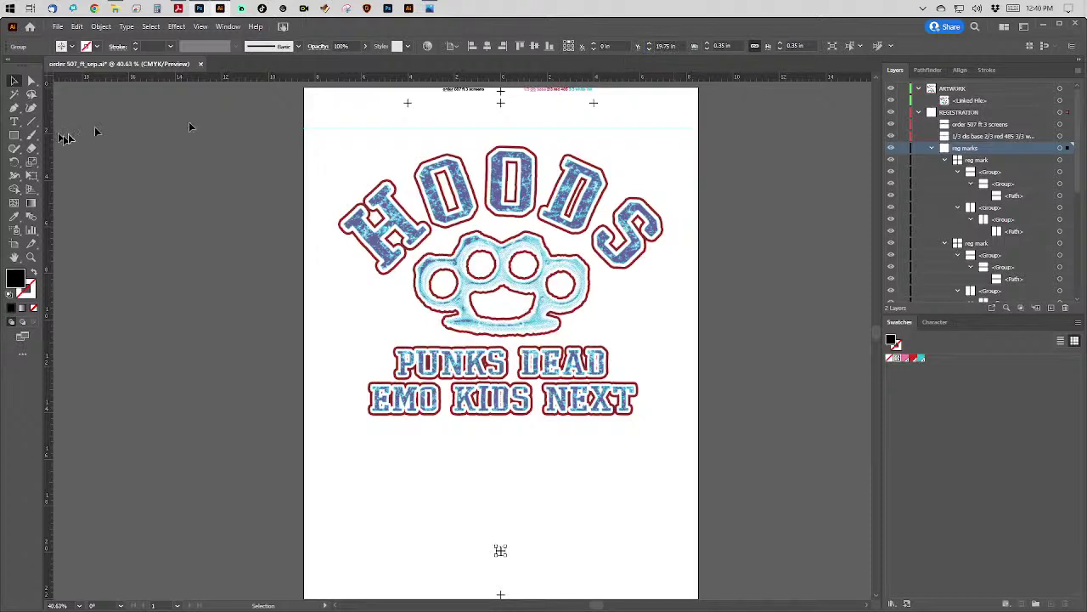
left_click(76, 27)
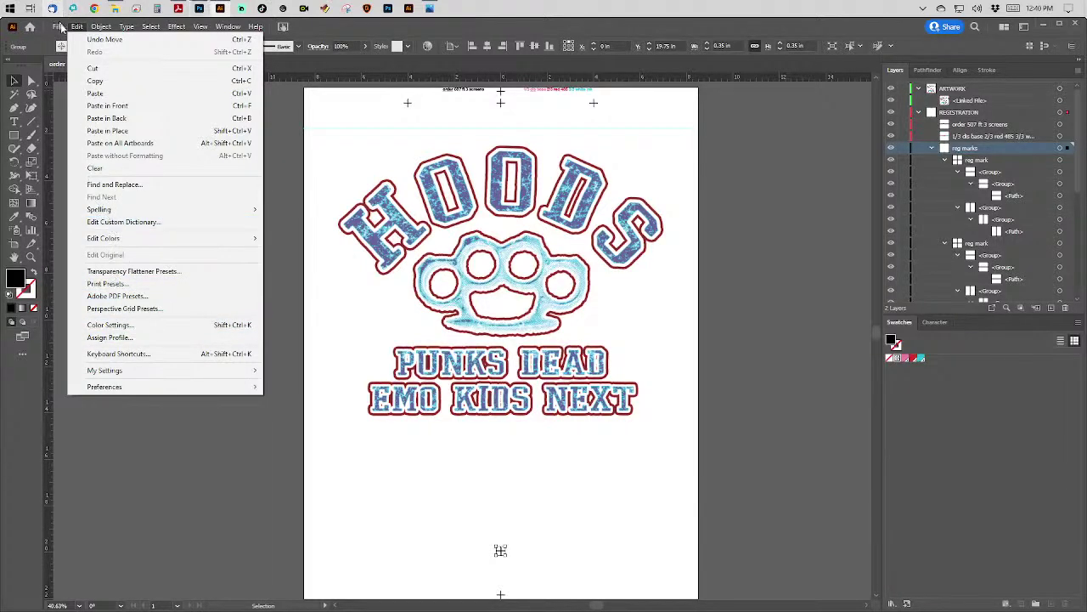
Print the separations to Adobe PDF as order 507_ft_sep.pdf in the output files folder.
mouse_move(63, 30)
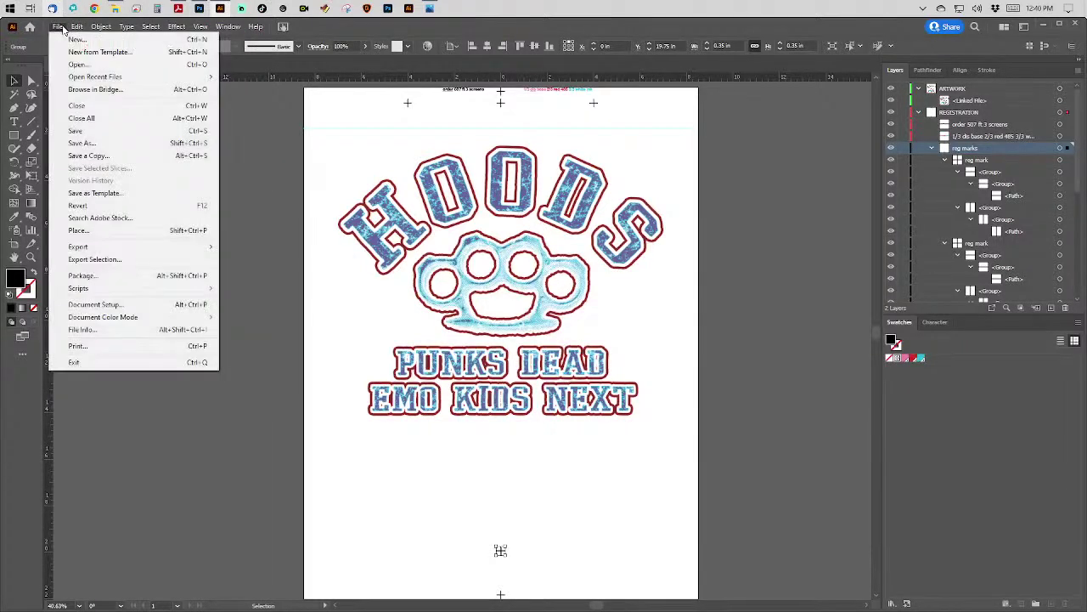
left_click(101, 348)
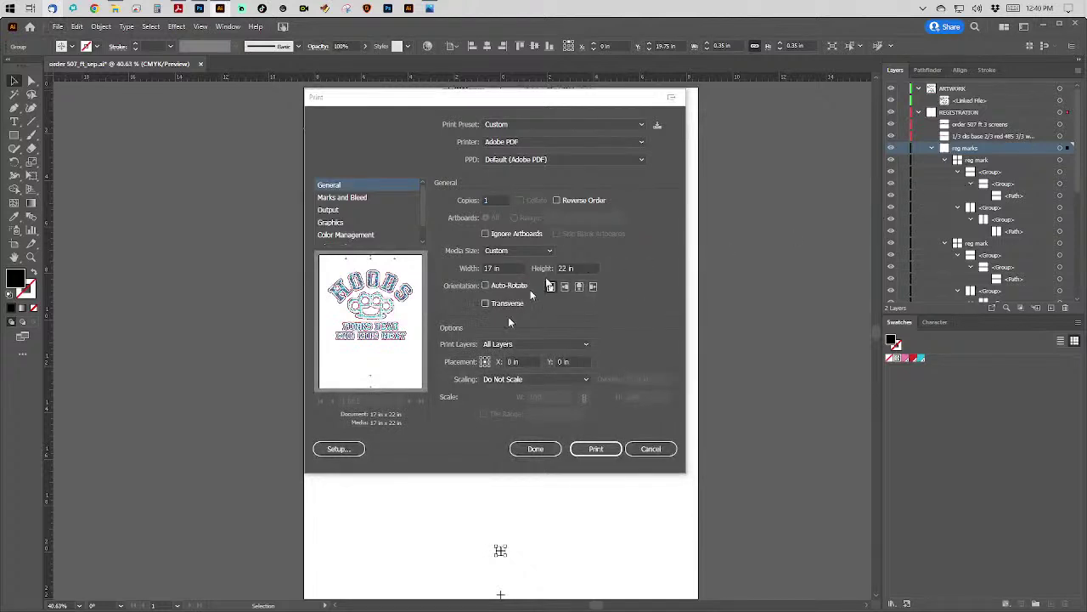
left_click(601, 450)
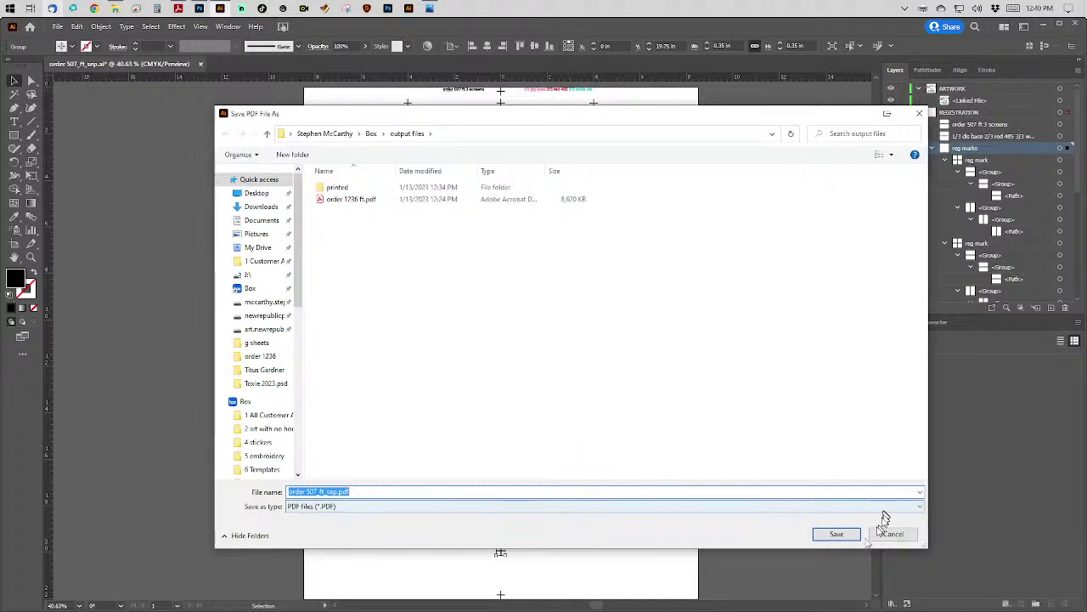
left_click(841, 533)
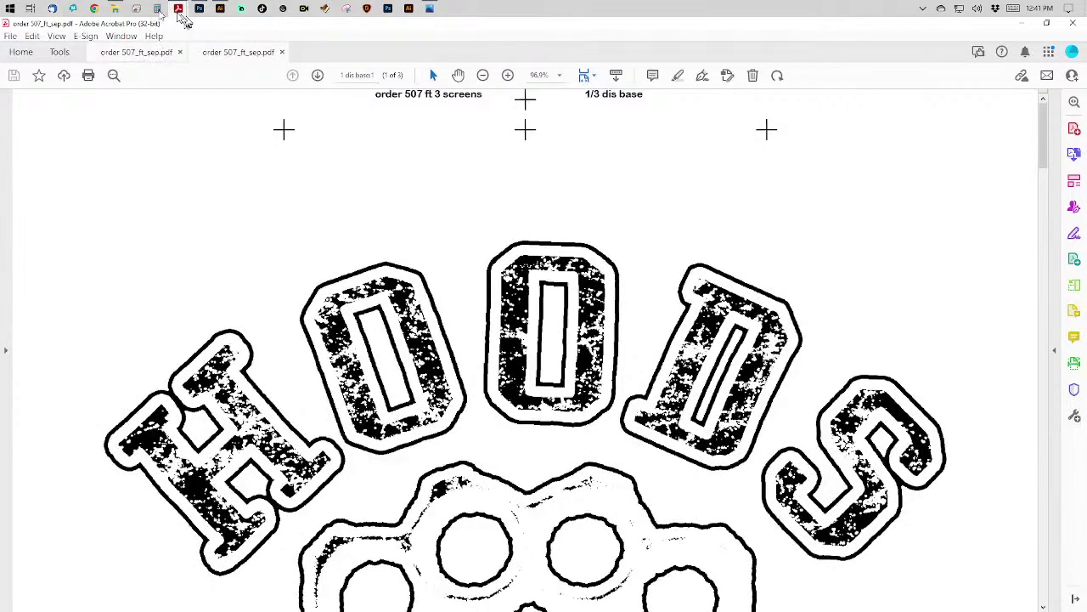
In File Explorer, open the printed subfolder inside output files.
left_click(116, 9)
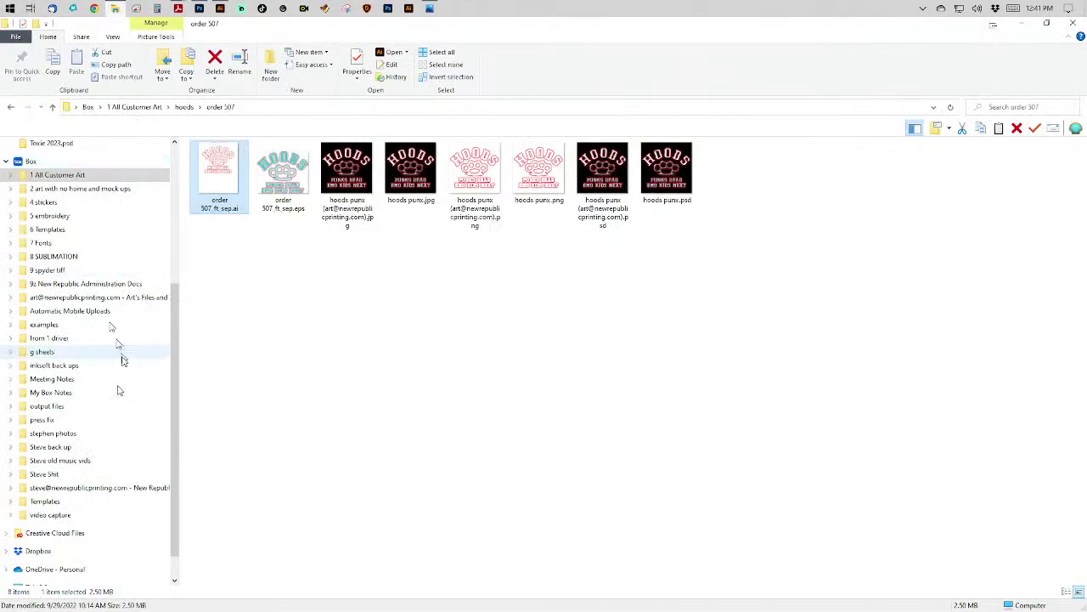
left_click(73, 406)
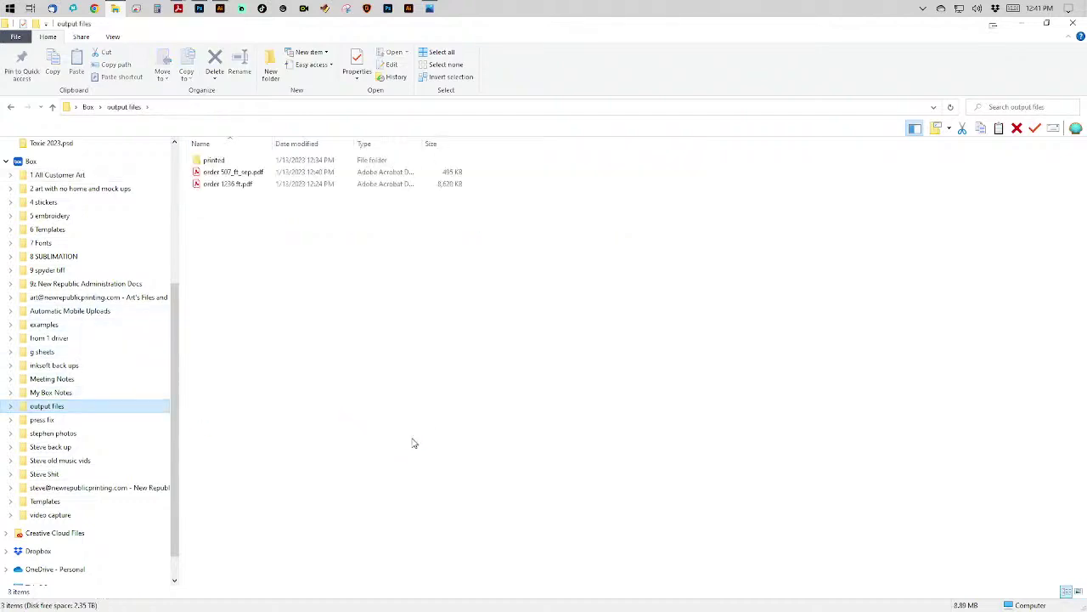
left_click(213, 160)
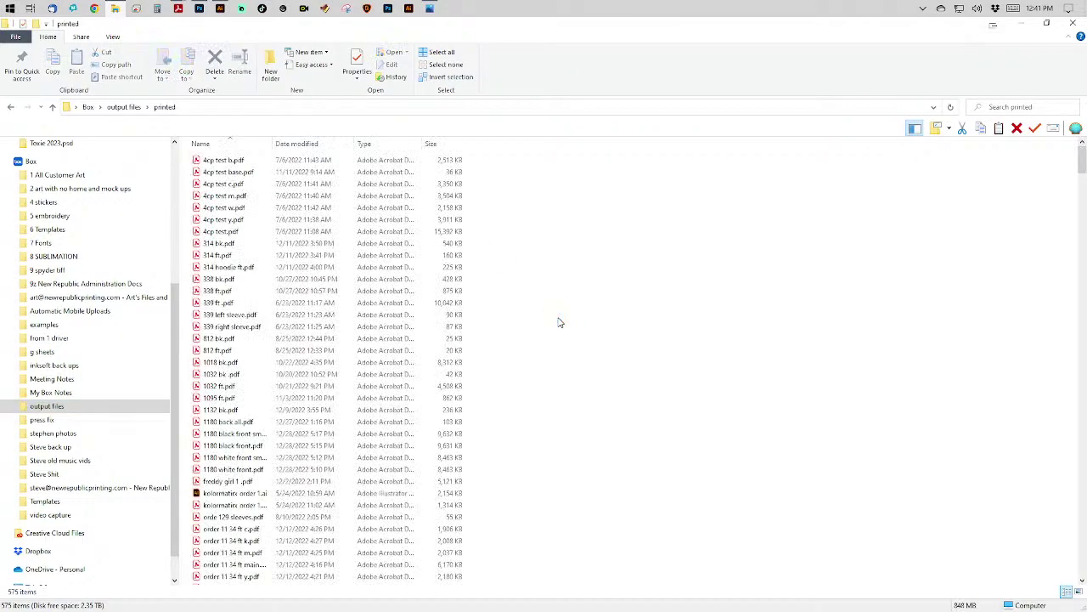
scroll(631, 365, "down", 4)
scroll(633, 374, "down", 11)
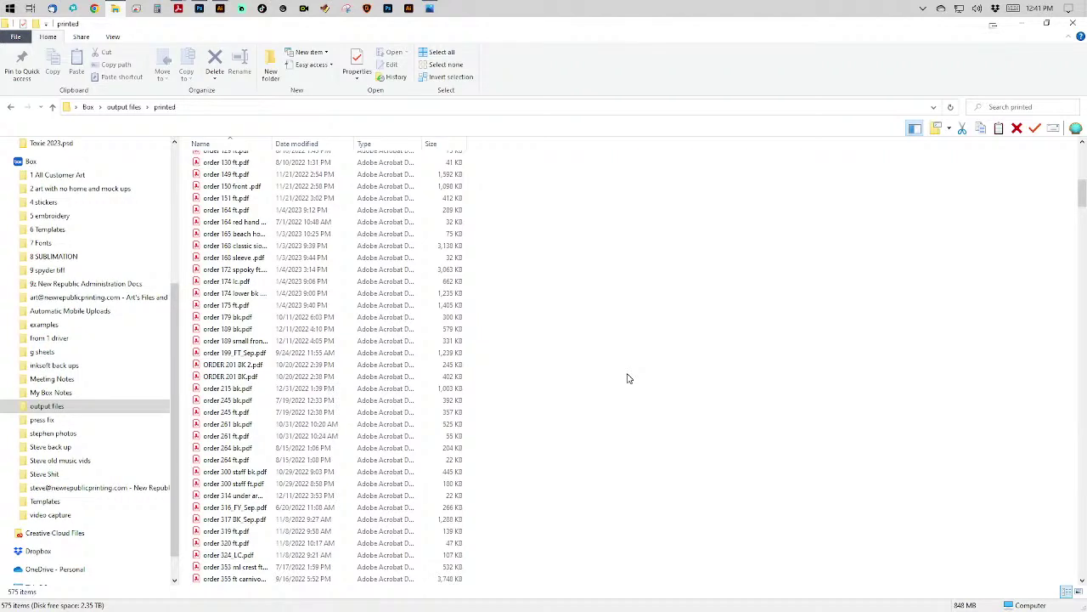
Copy order 215 bk.pdf and paste it into the output files folder.
left_click(205, 389)
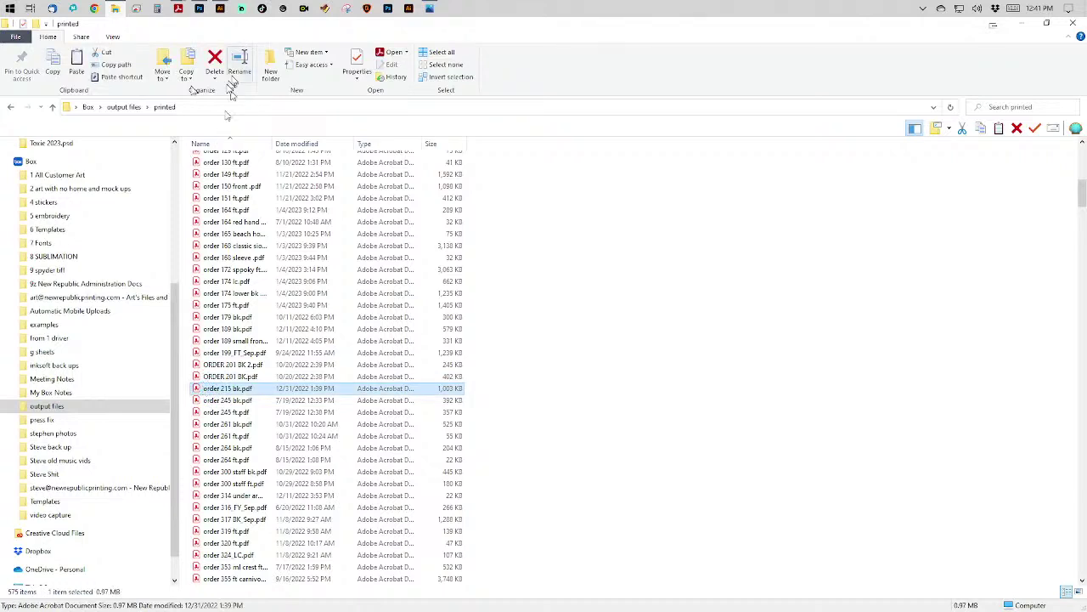
left_click(125, 106)
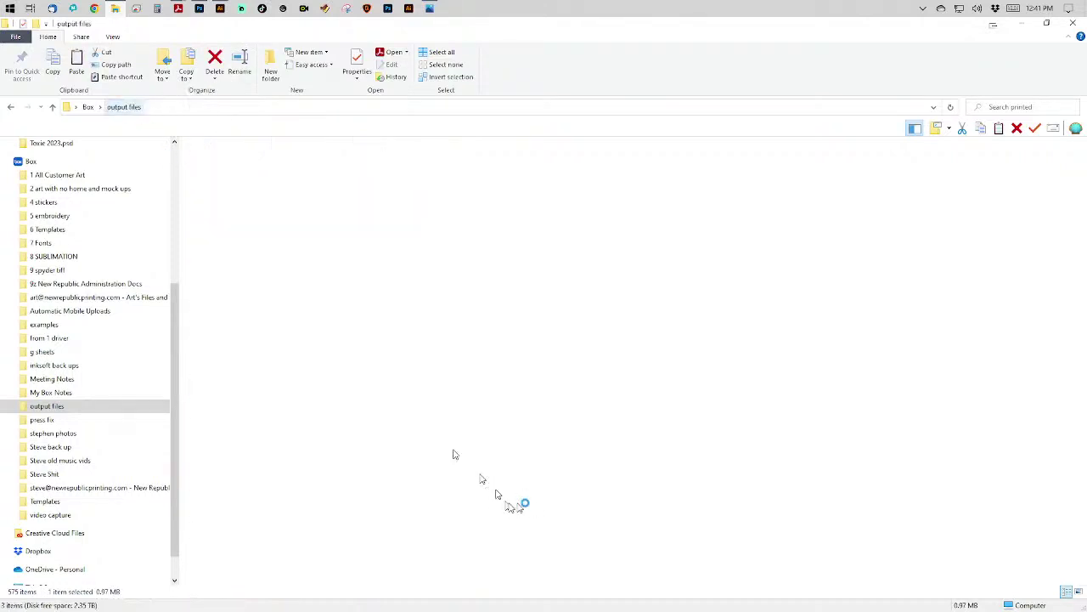
left_click(297, 374)
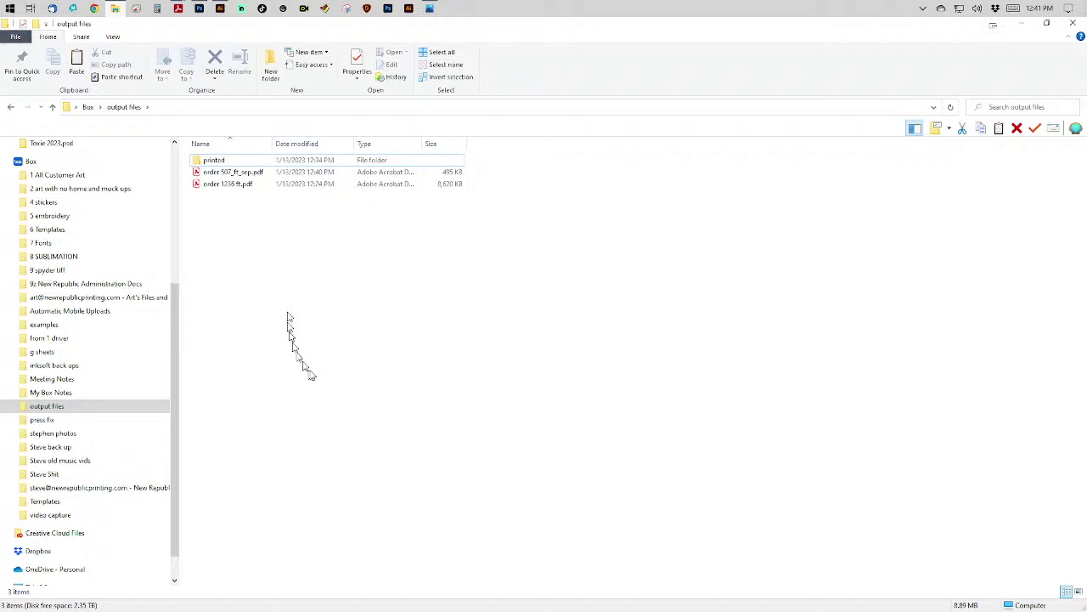
key("ctrl+v")
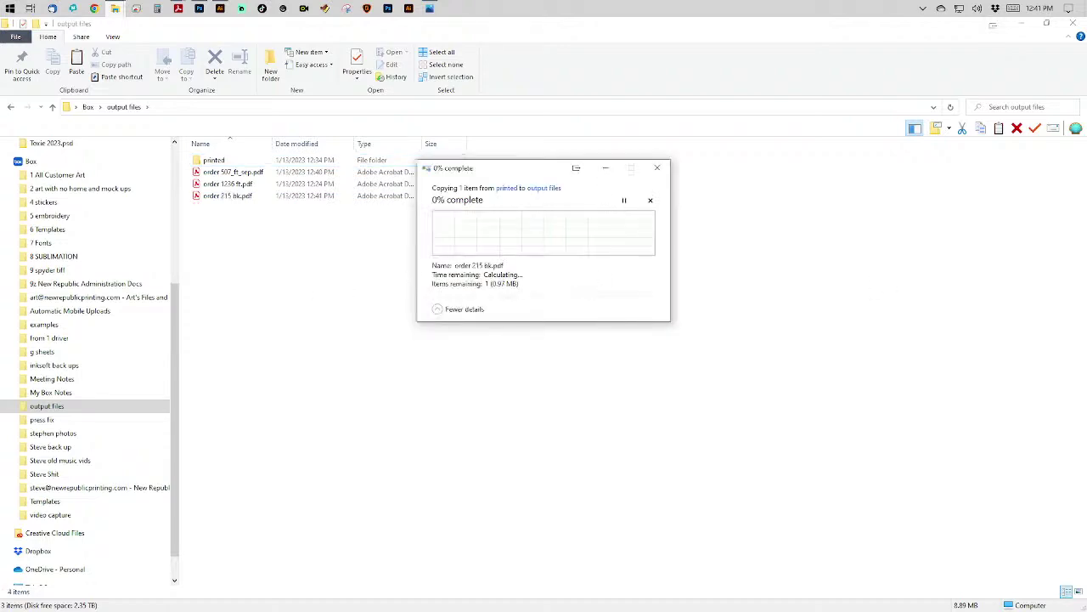
Open order 215 bk.pdf in Acrobat and scroll through to page 3 of 3.
double_click(235, 198)
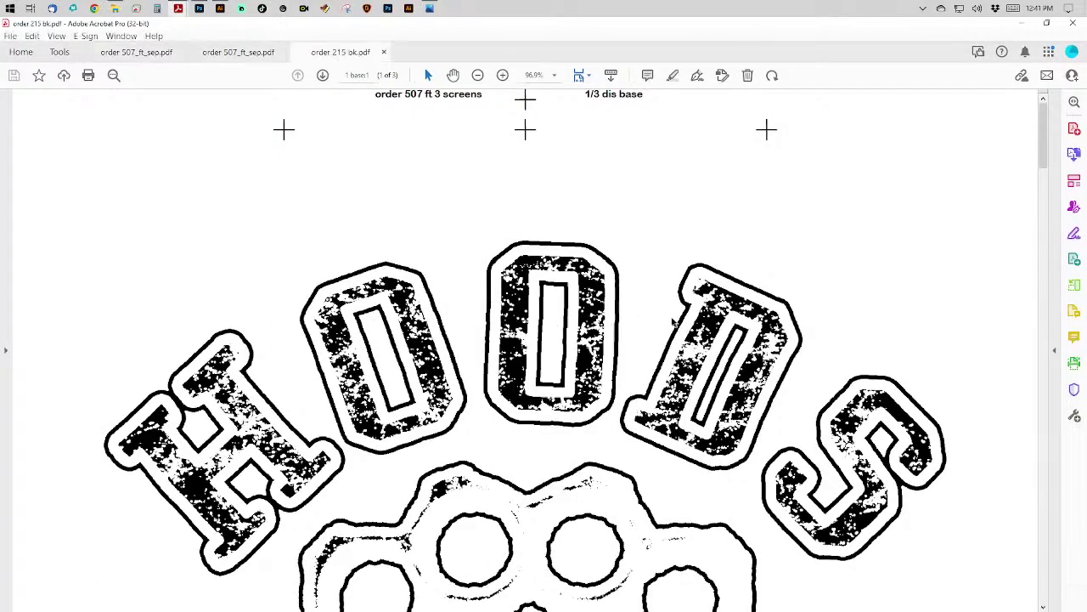
scroll(671, 321, "down", 10)
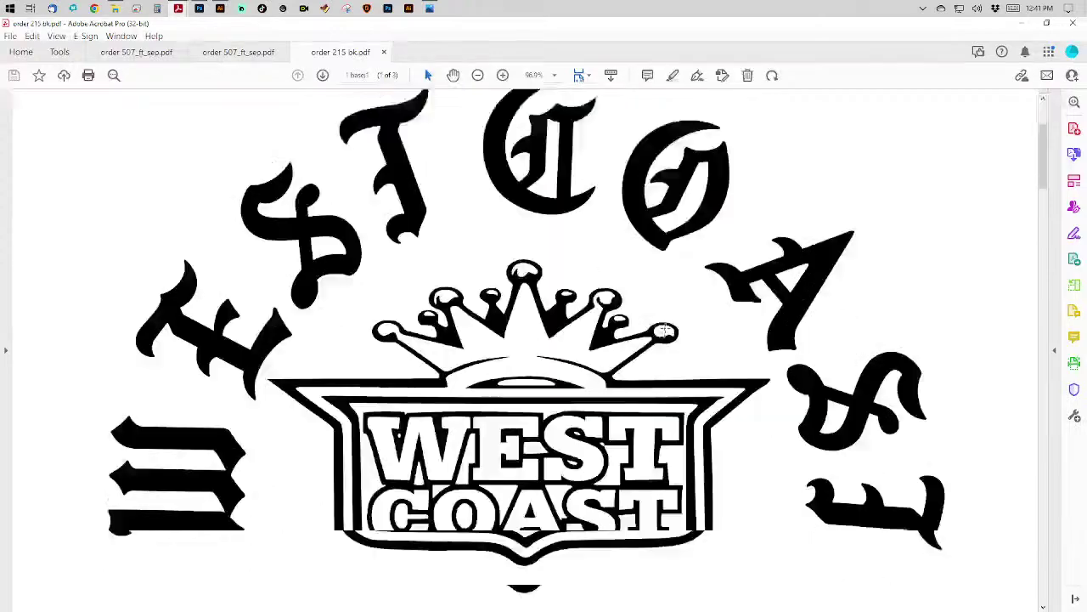
scroll(663, 346, "down", 10)
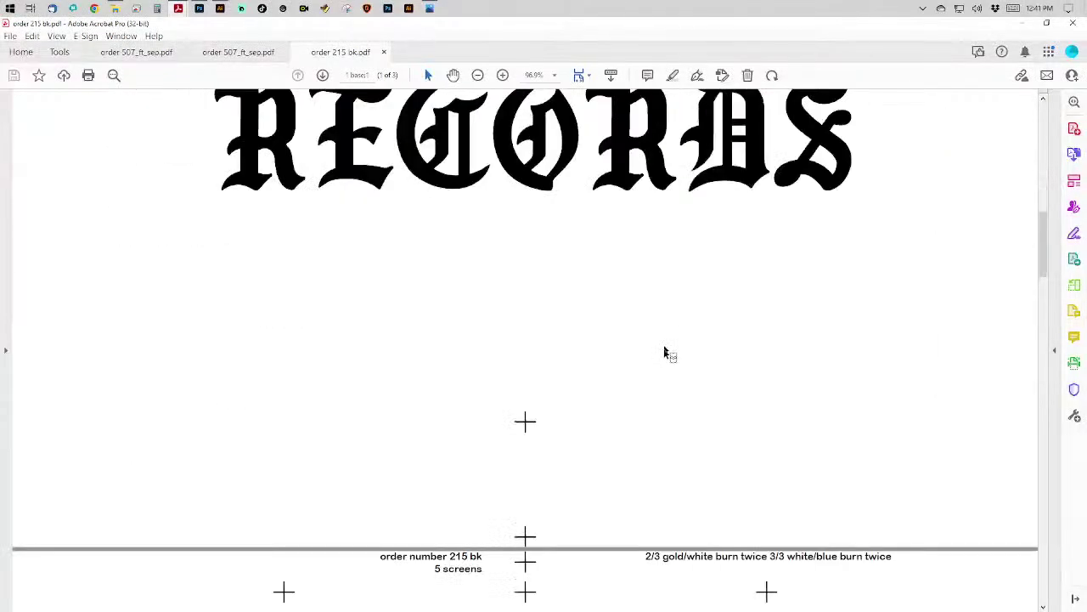
scroll(661, 350, "down", 10)
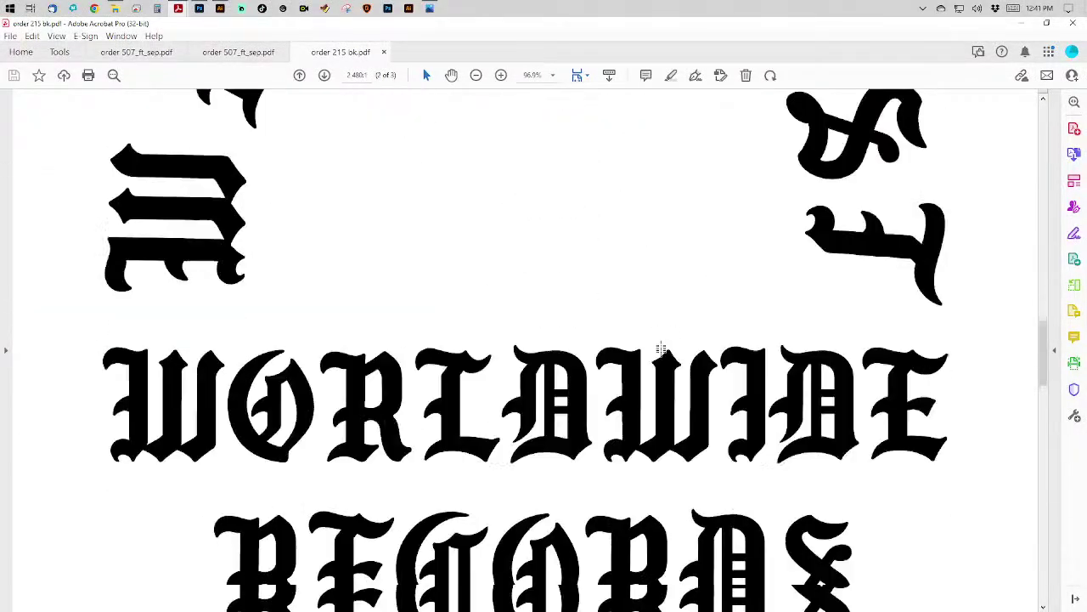
scroll(661, 361, "down", 10)
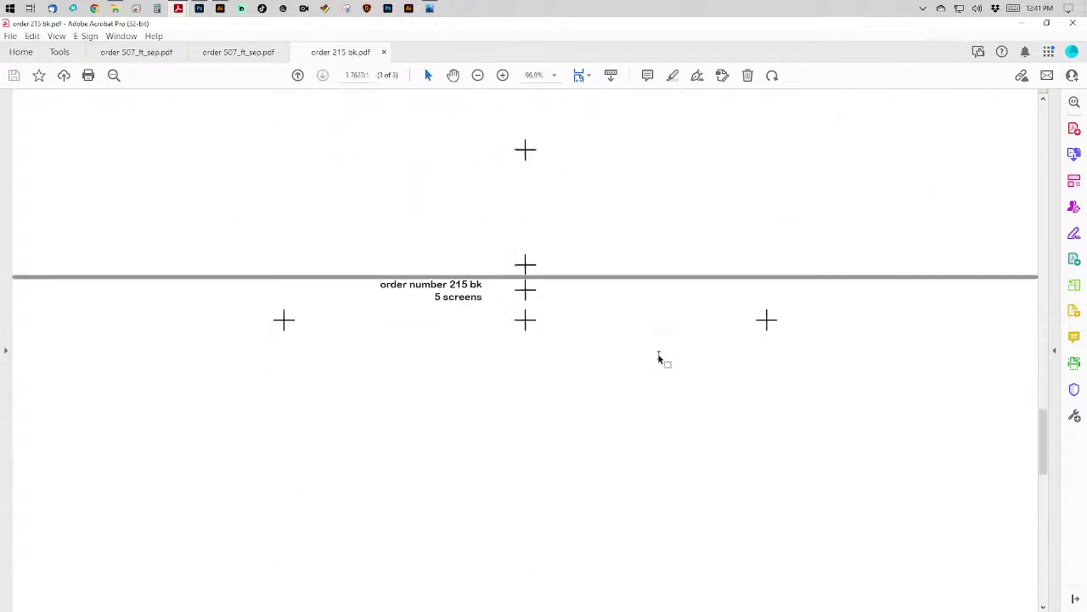
scroll(646, 348, "down", 8)
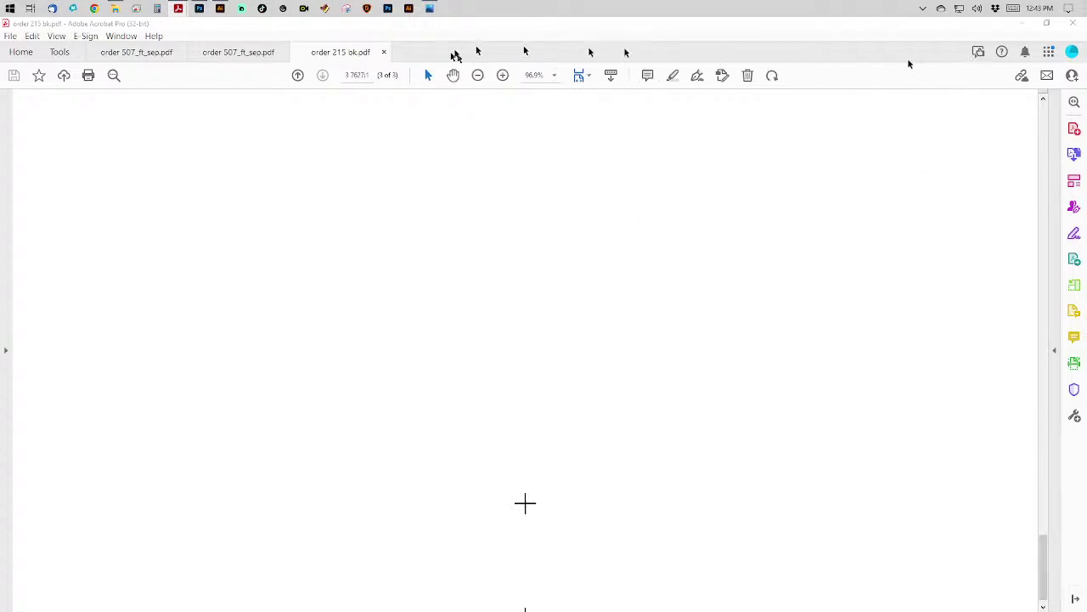
Close the Acrobat window to return to the output files folder.
left_click(1074, 23)
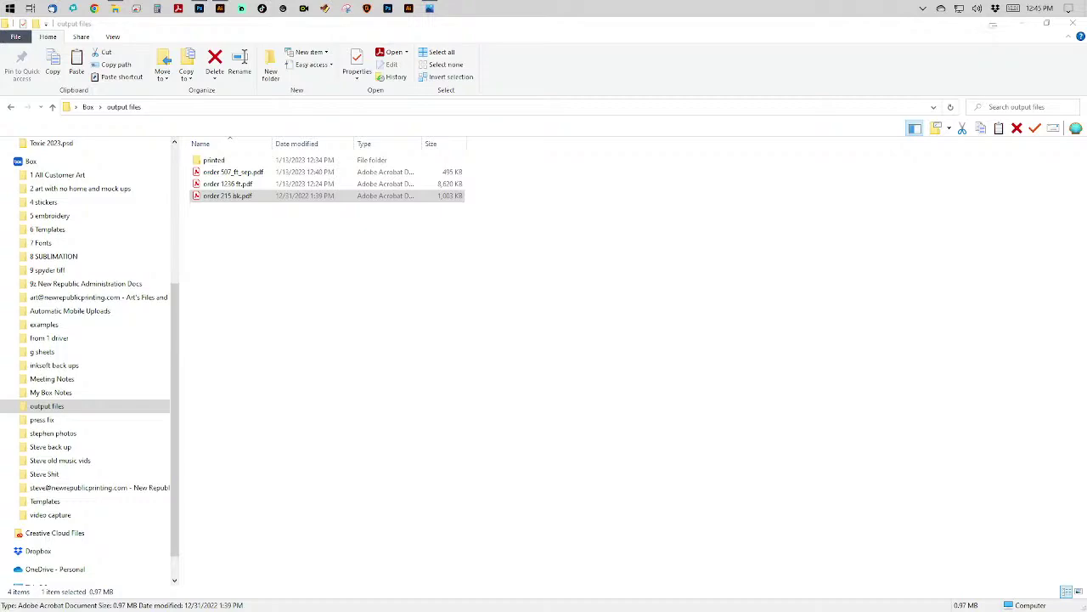
Switch to Photoshop, where SHELUVS BACK!.psd is open.
left_click(992, 25)
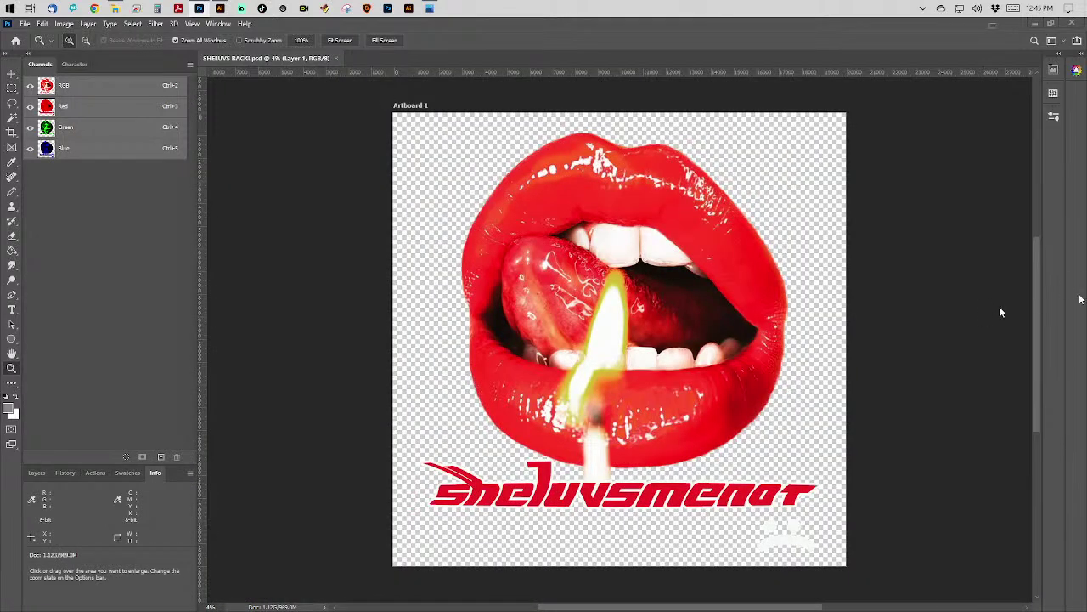
Show the Artboard 1 layers, then close the SHELUVS BACK!.psd document.
left_click(29, 476)
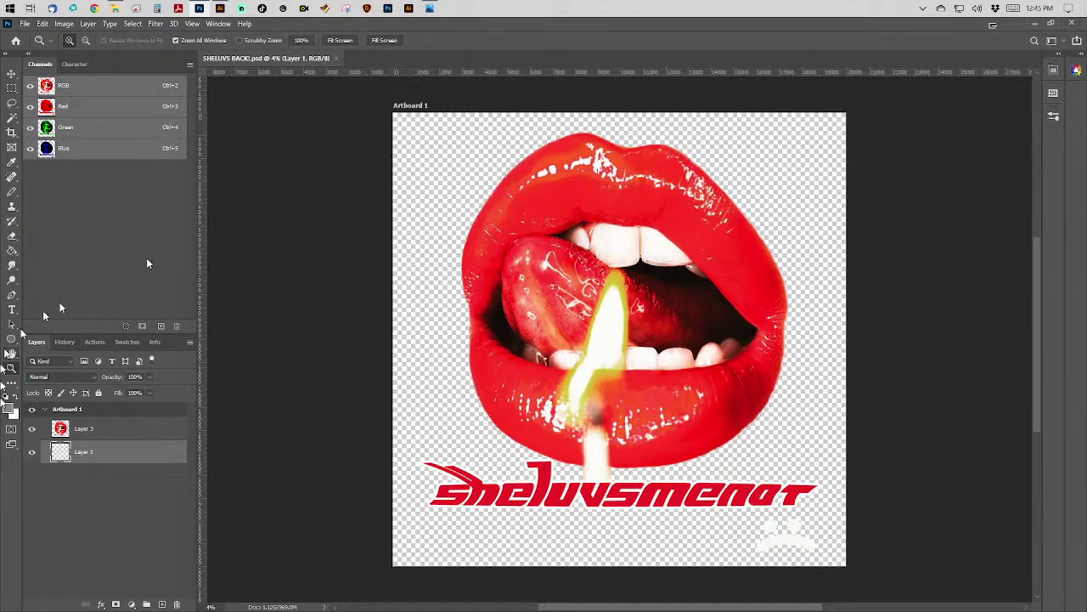
left_click(338, 60)
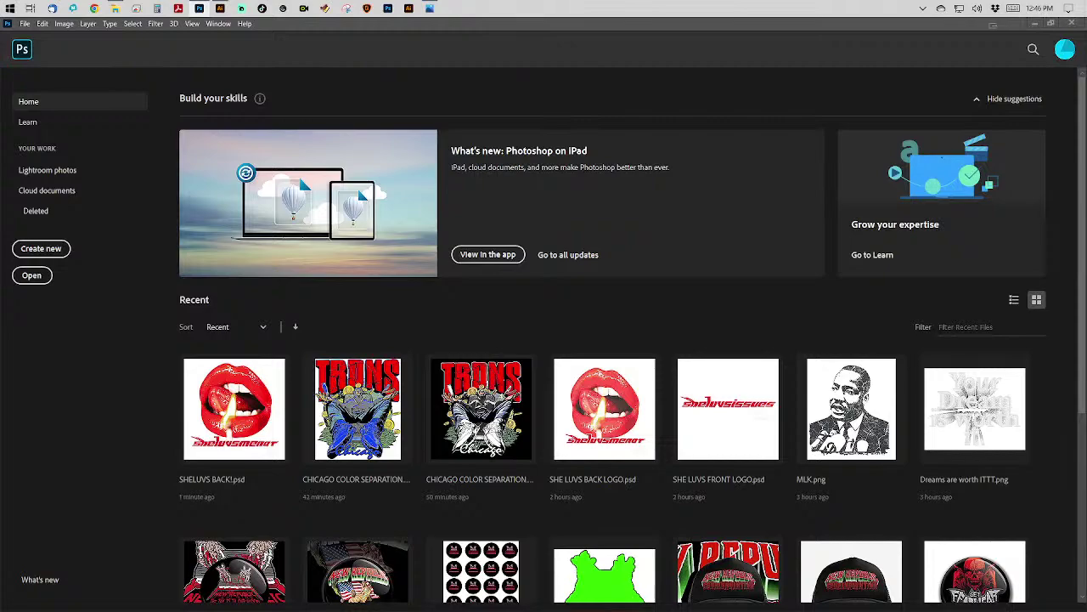
Scroll down the Home screen's recent files list.
scroll(521, 245, "down", 3)
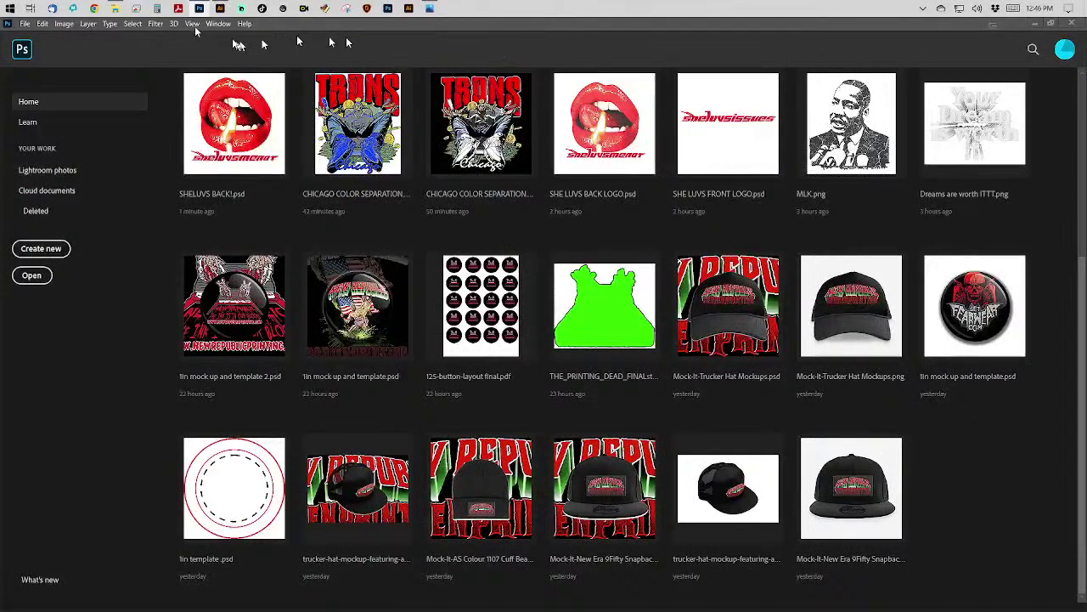
Open the Toxie 2023.psd folder in Large icons view and select Toxie 2023 wk ft 2.psd.
left_click(115, 10)
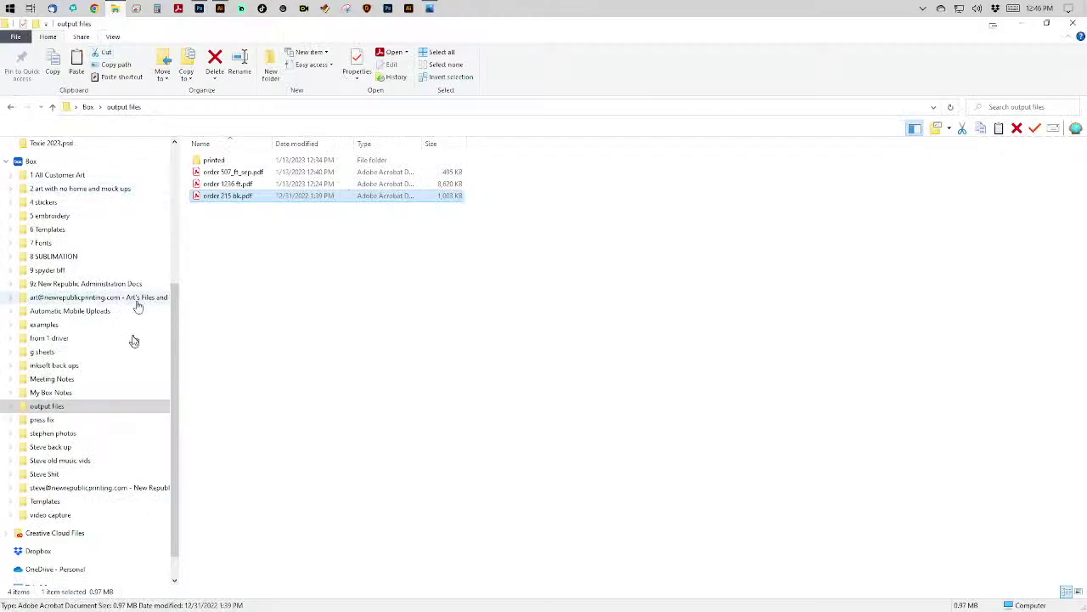
scroll(93, 233, "up", 2)
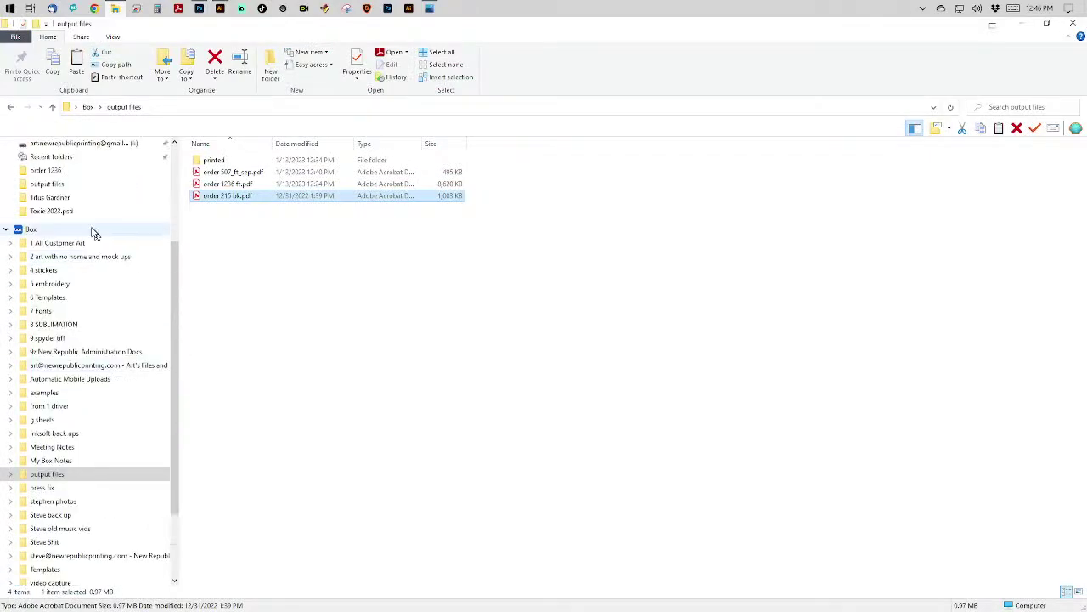
left_click(49, 211)
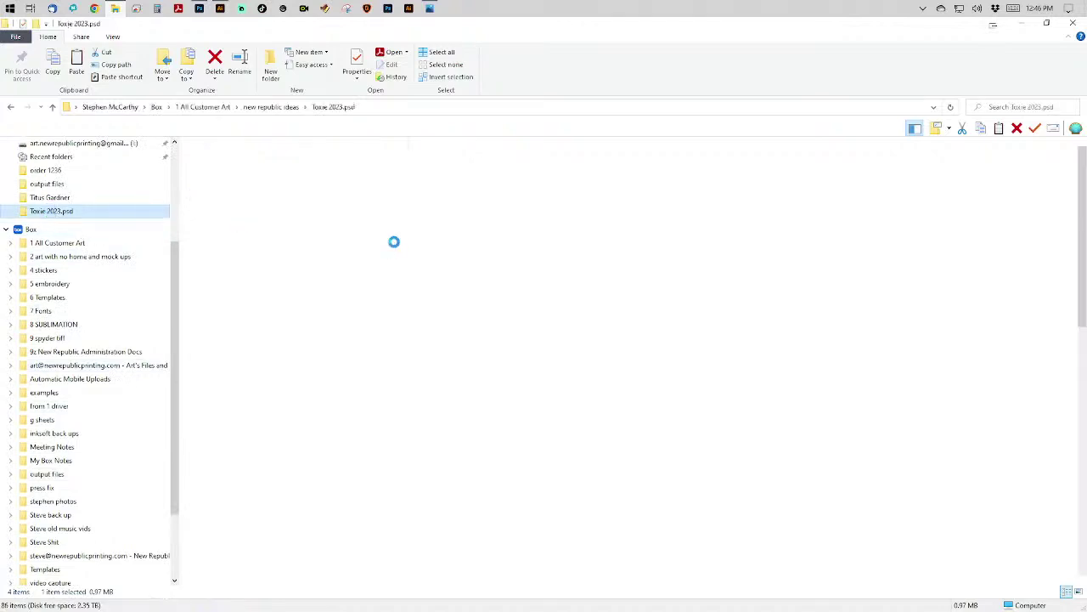
right_click(775, 242)
mouse_move(879, 250)
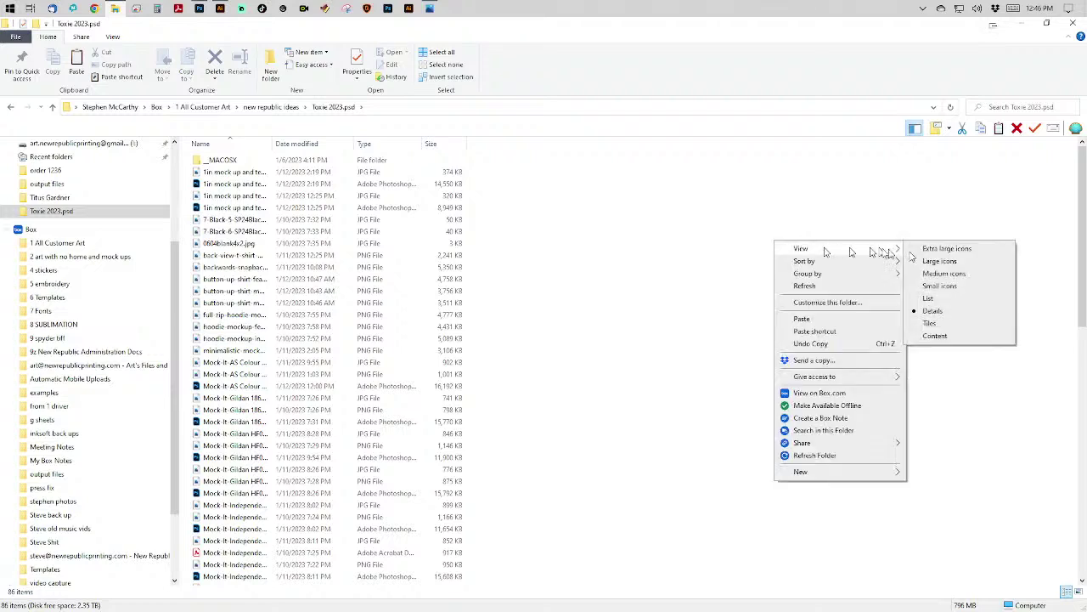
left_click(928, 262)
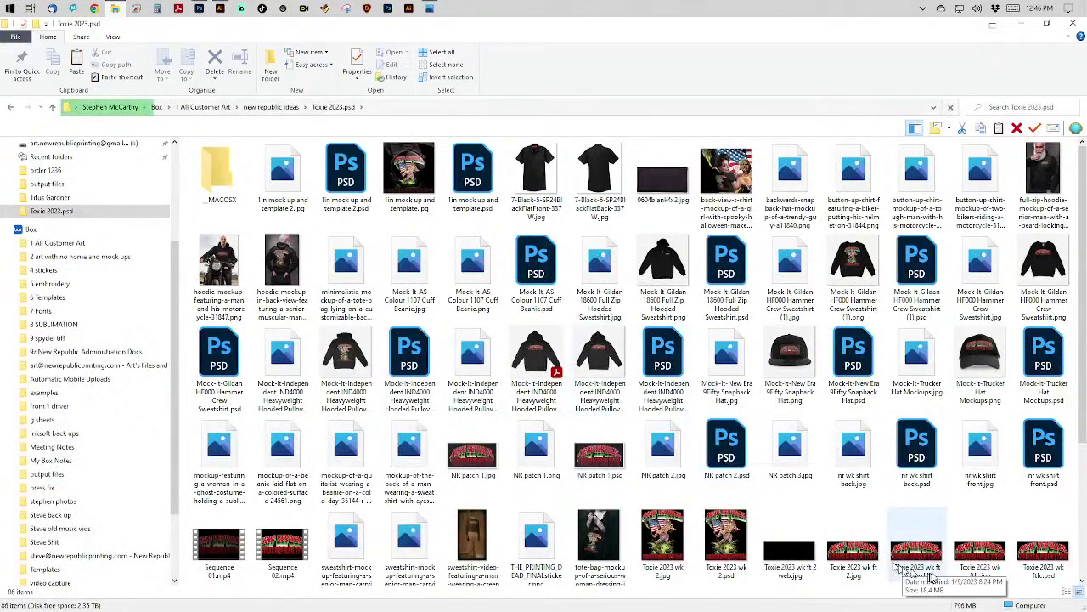
left_click(938, 556)
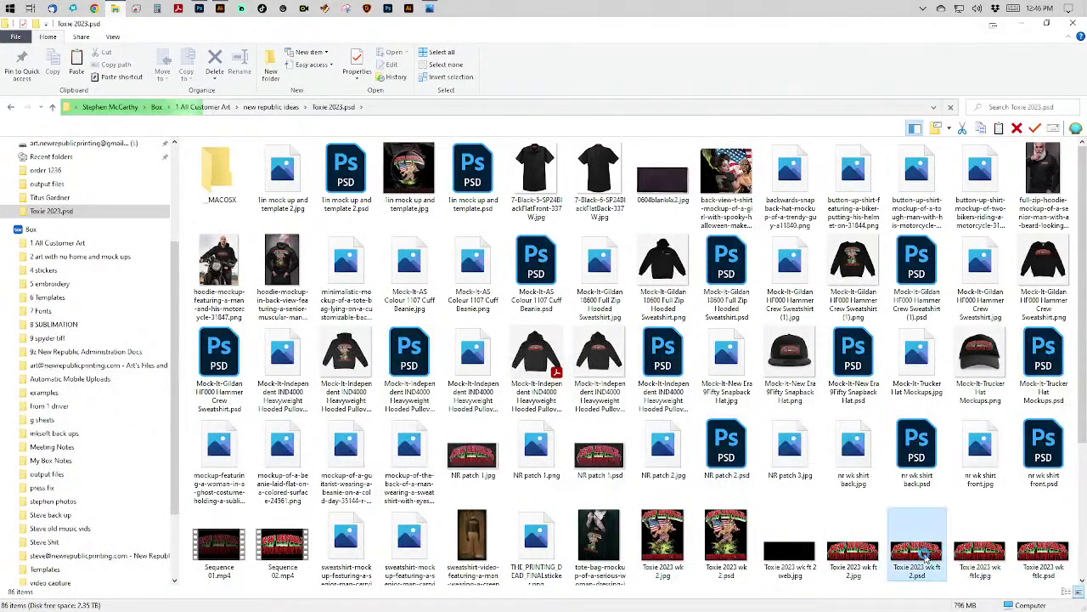
Open Toxie 2023 wk ft 2.psd from Explorer in Photoshop.
double_click(844, 435)
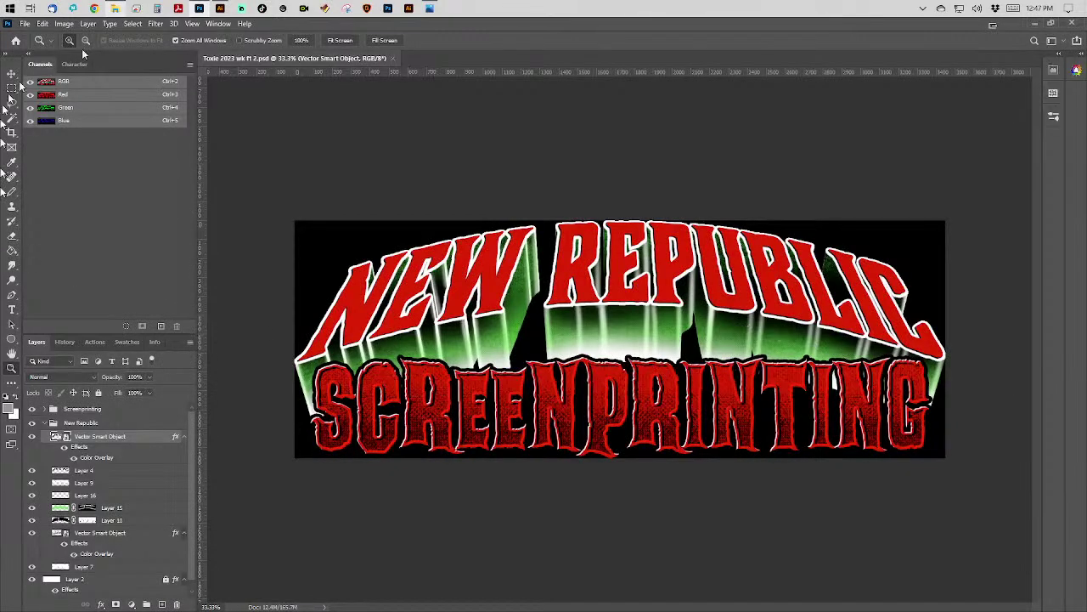
left_click(61, 24)
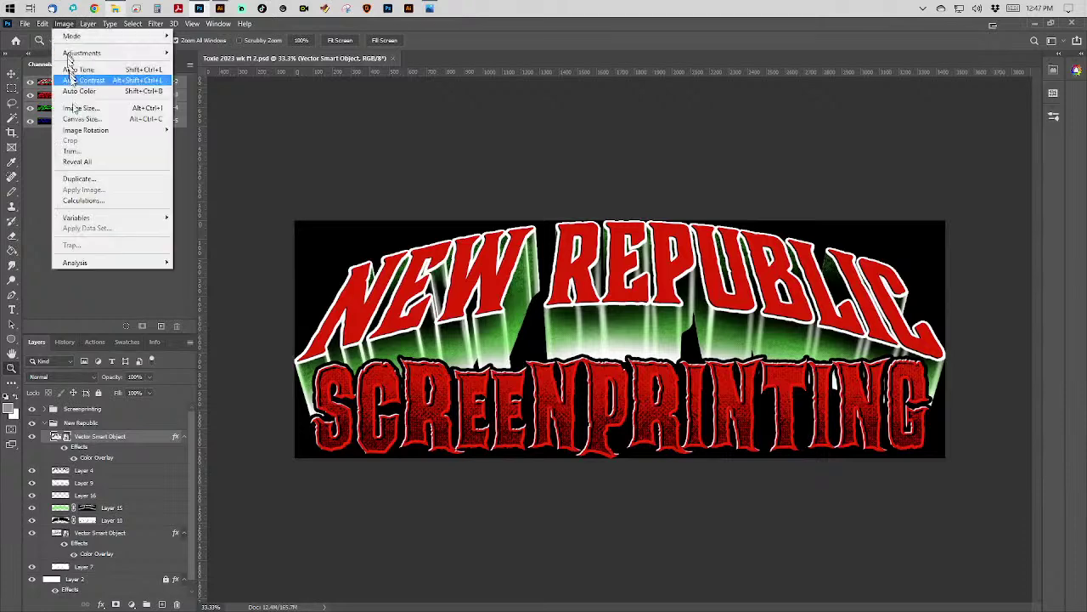
Resize the image to 4 × 2 inches at 300 ppi with Nearest Neighbor resampling.
left_click(81, 108)
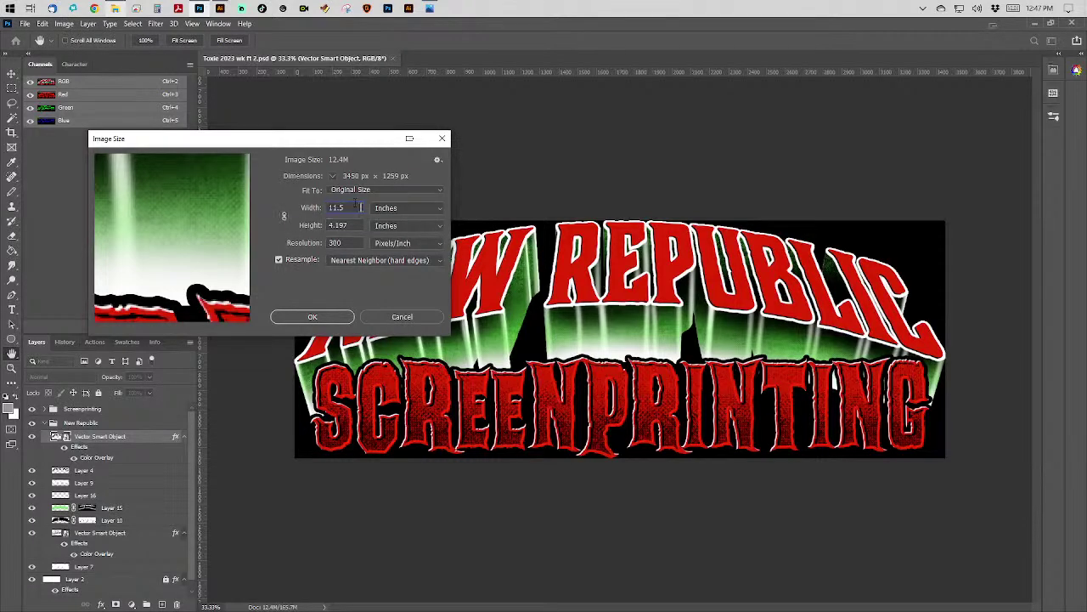
type("4")
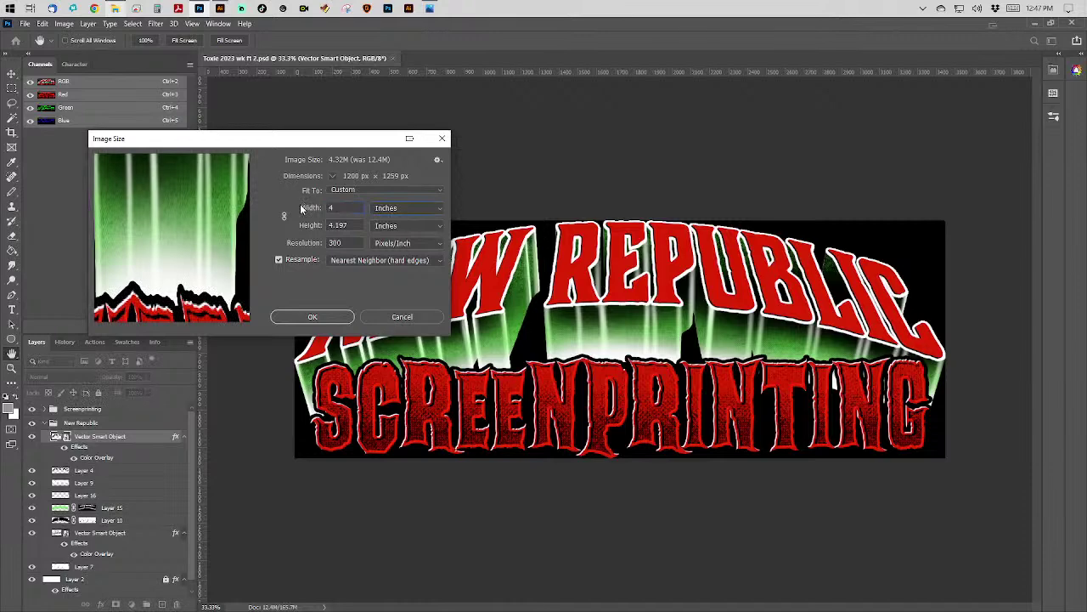
key("Tab")
type("2")
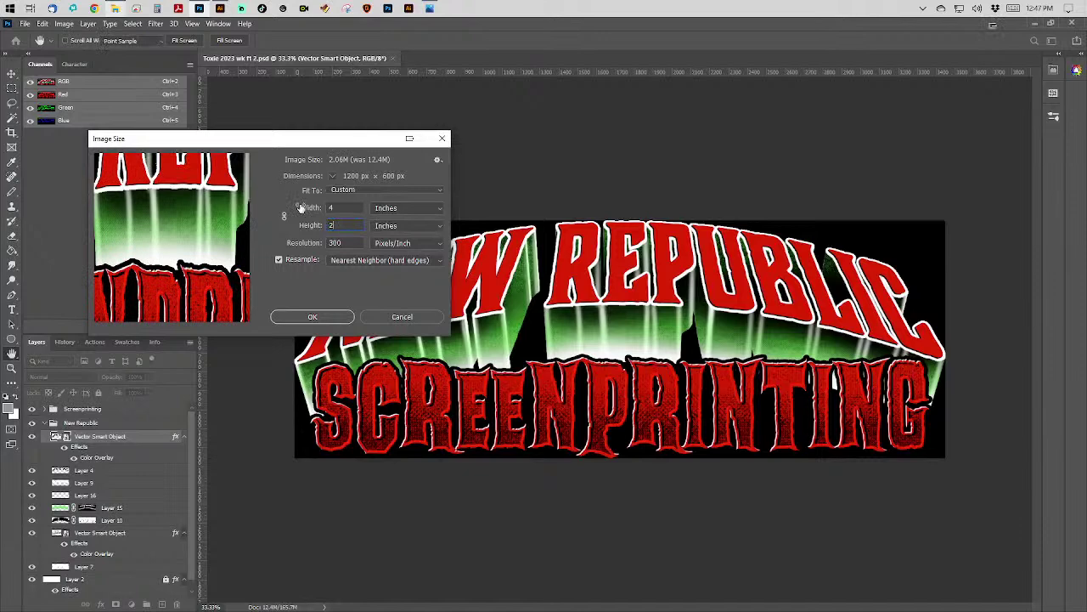
key("Return")
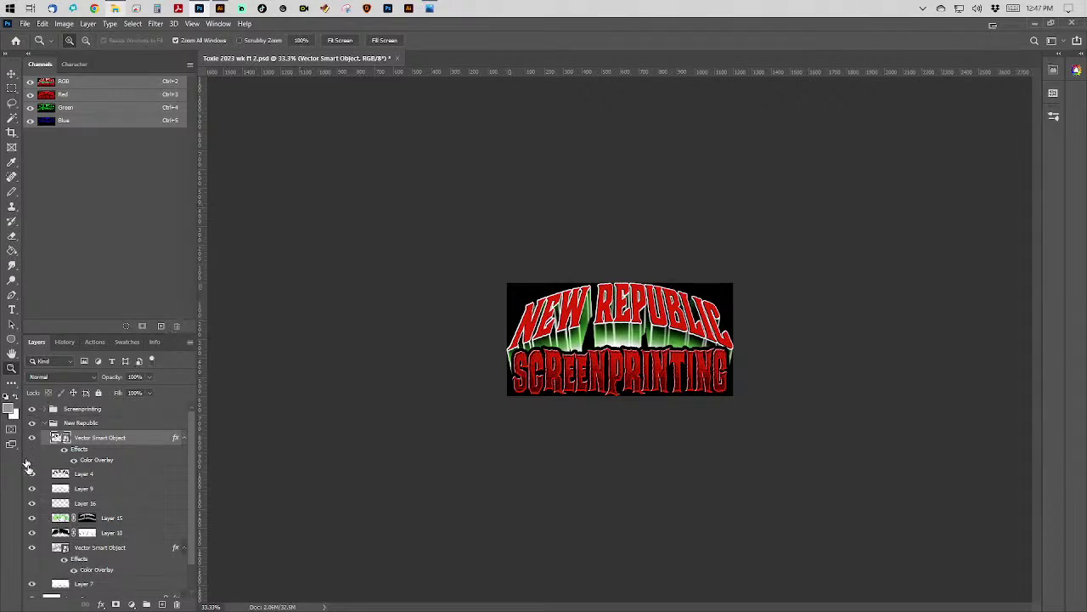
scroll(81, 509, "down", 1)
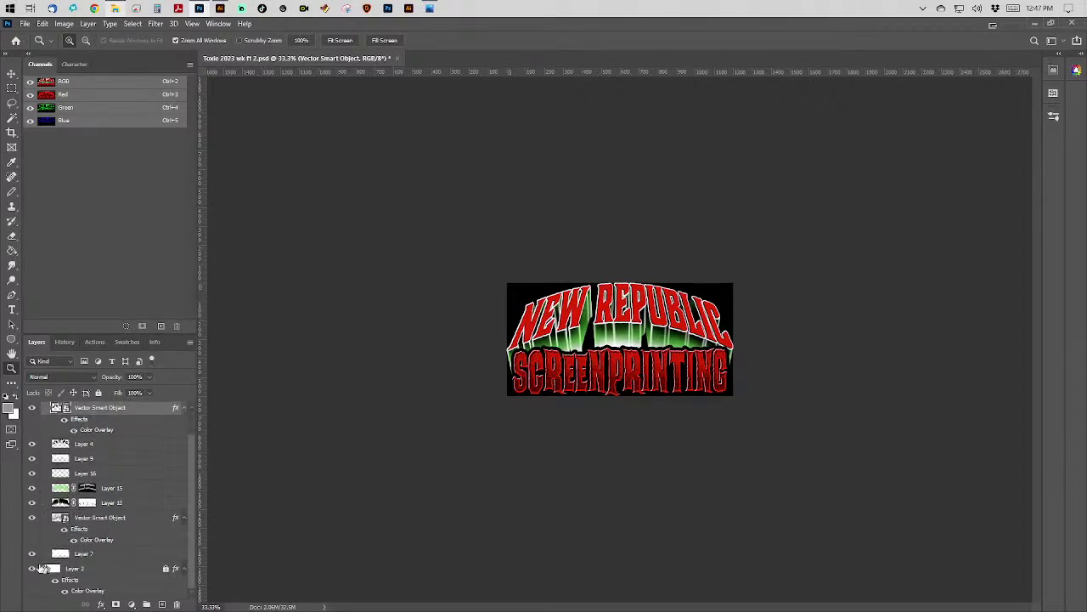
Hide the black Layer 2 background and merge all visible logo layers into one.
left_click(32, 568)
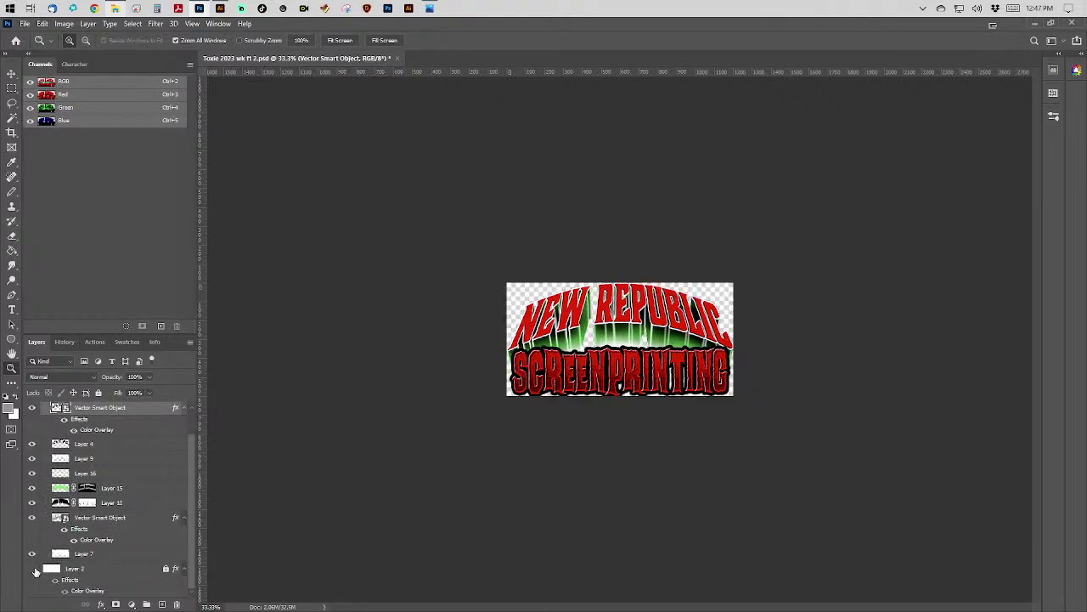
key("ctrl+0")
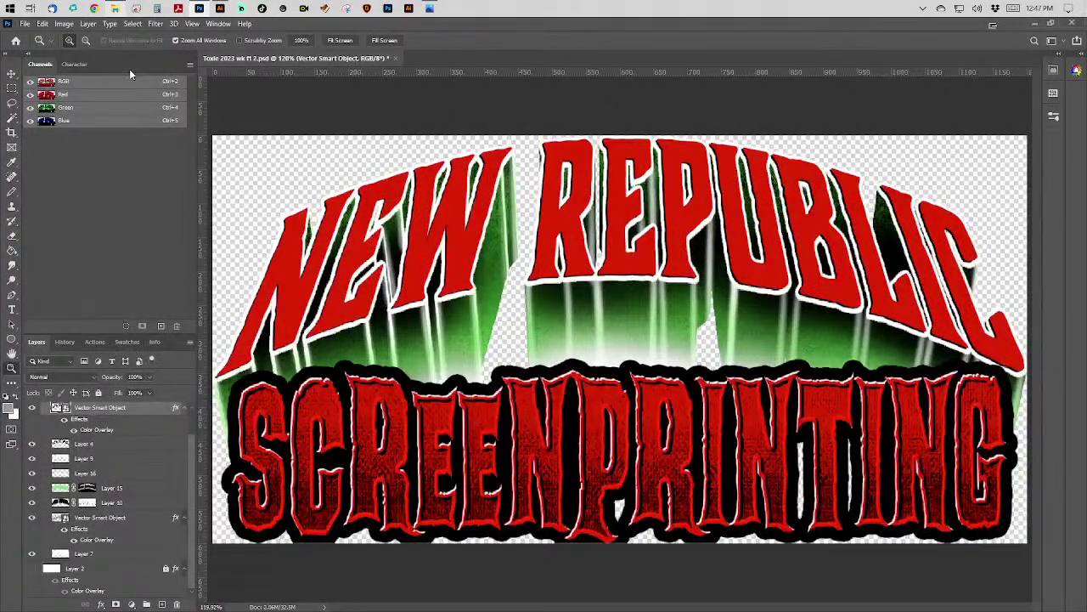
left_click(87, 23)
left_click(110, 23)
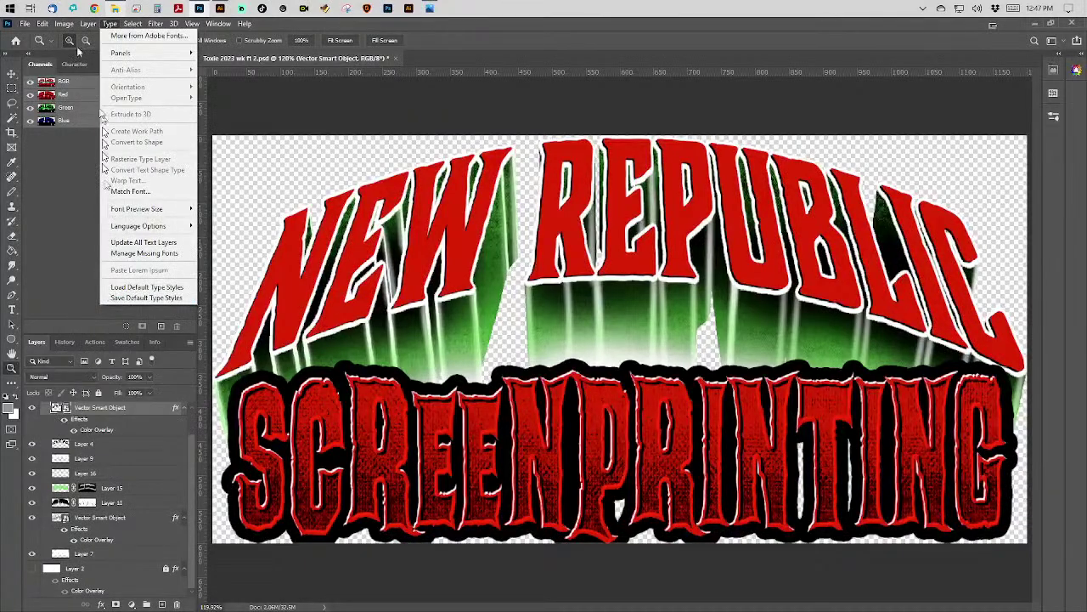
left_click(88, 23)
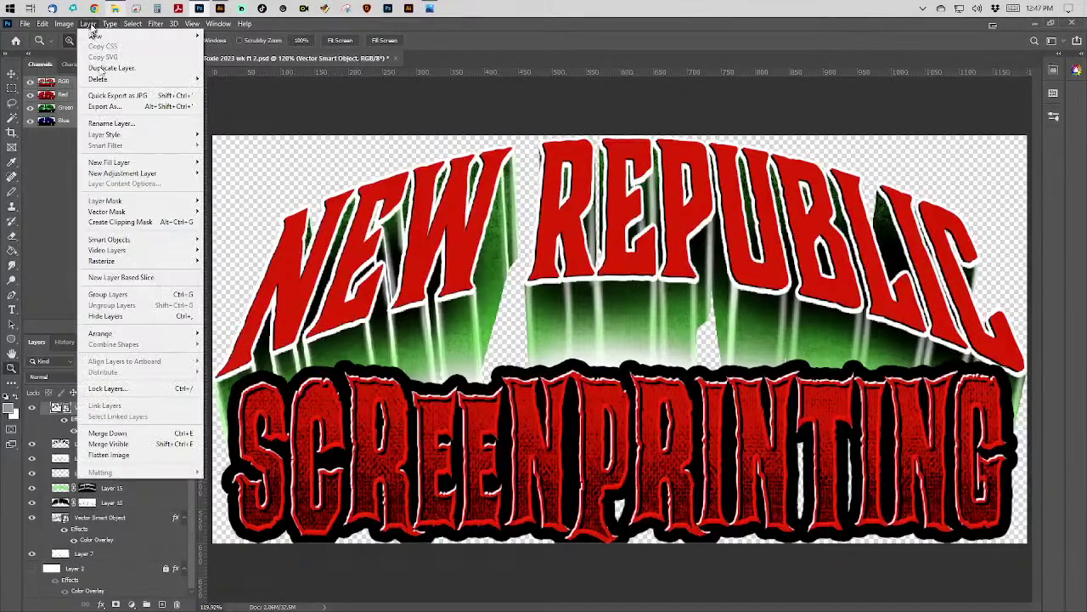
left_click(143, 447)
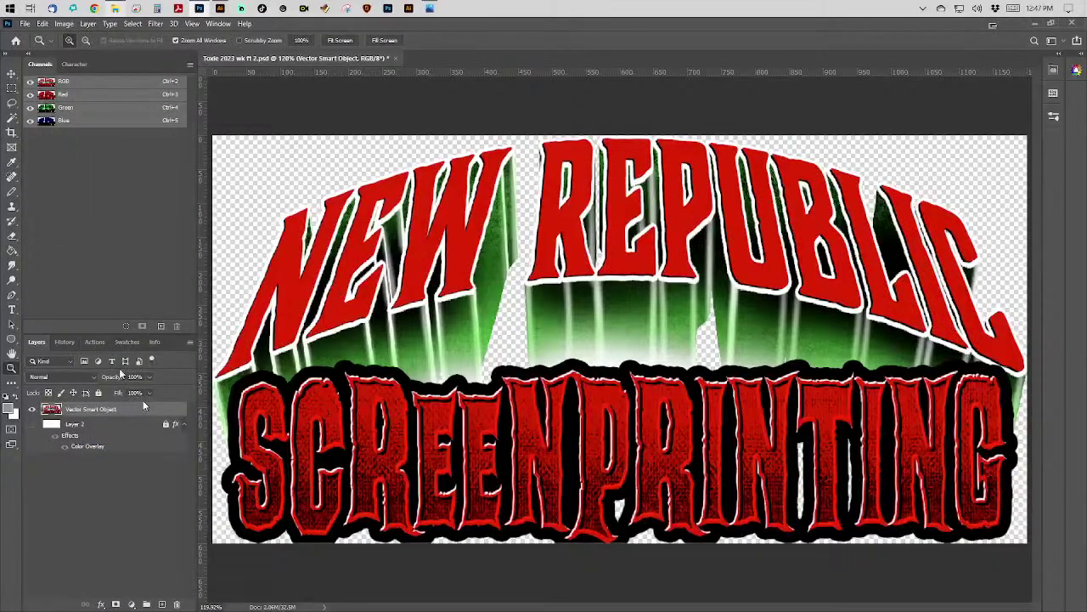
left_click(63, 24)
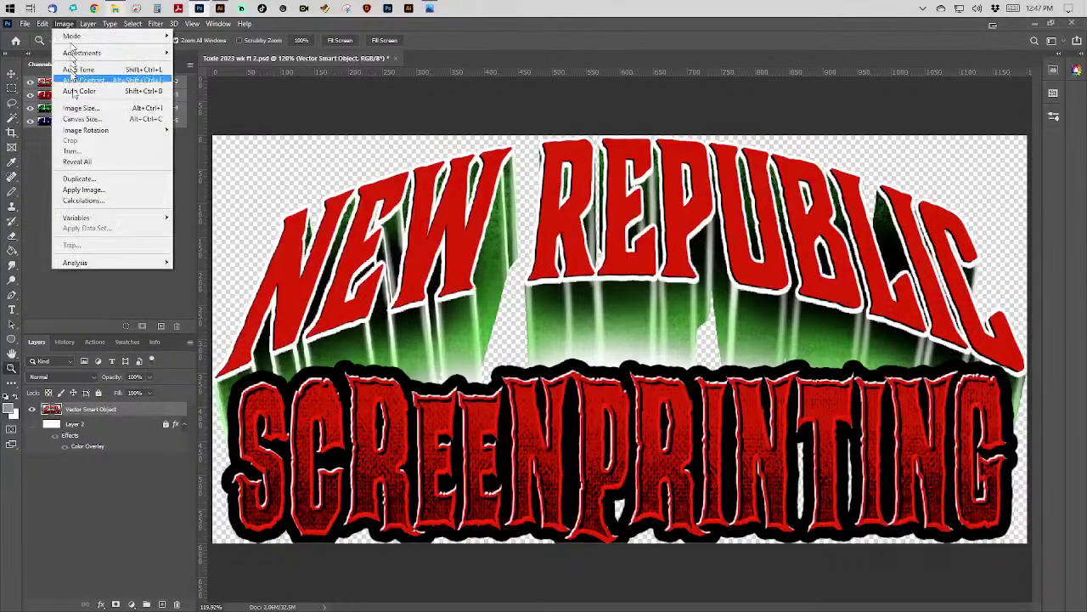
Enlarge the canvas in inches to 5 inches wide, then fit it in the window.
left_click(80, 111)
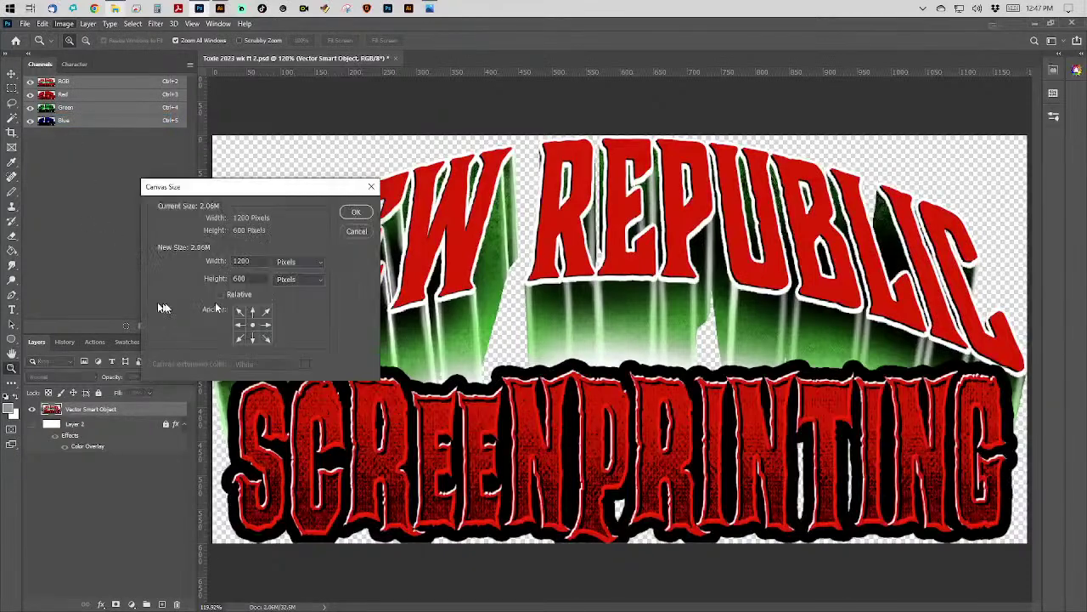
left_click(296, 263)
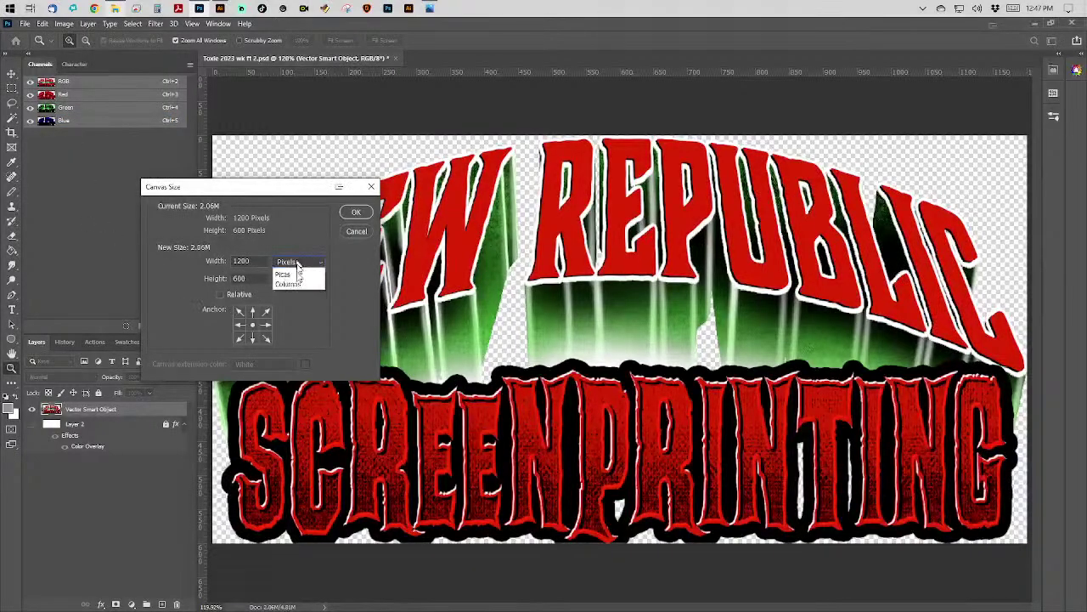
left_click(297, 288)
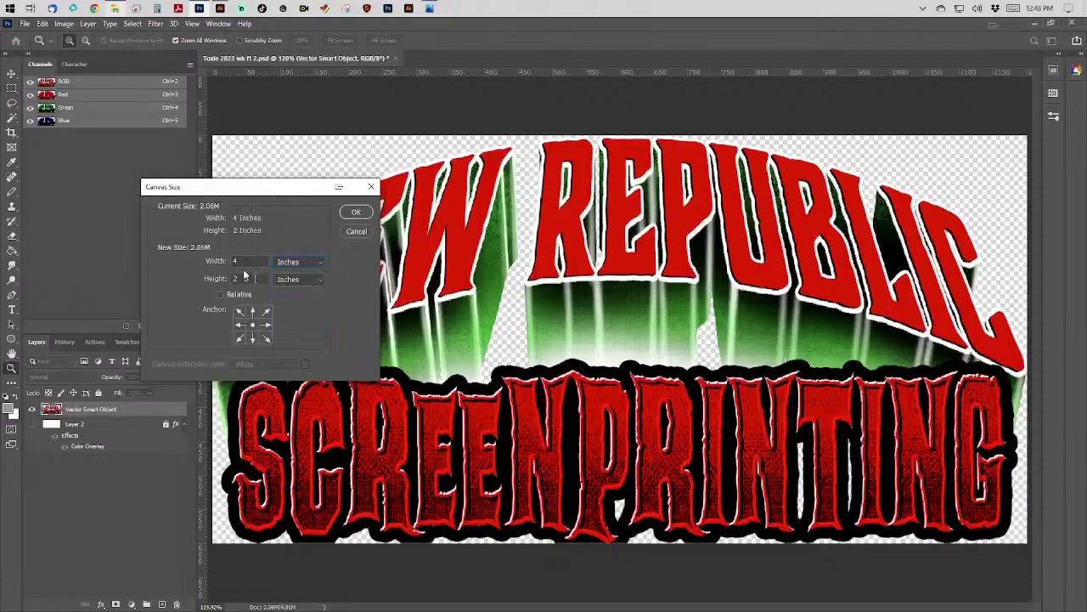
double_click(239, 262)
type("5.")
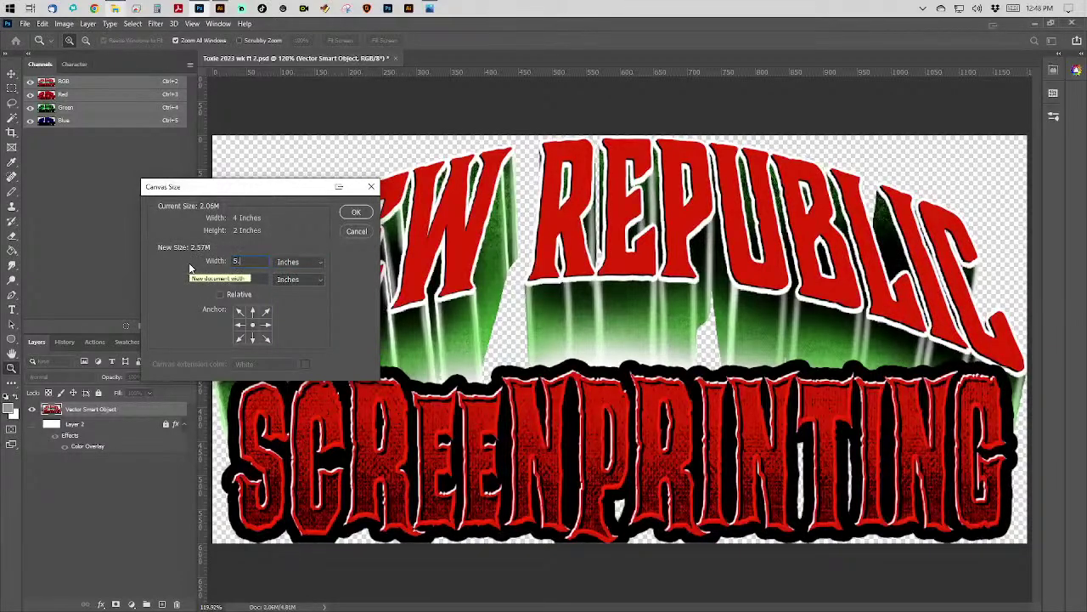
key("Tab")
key("Return")
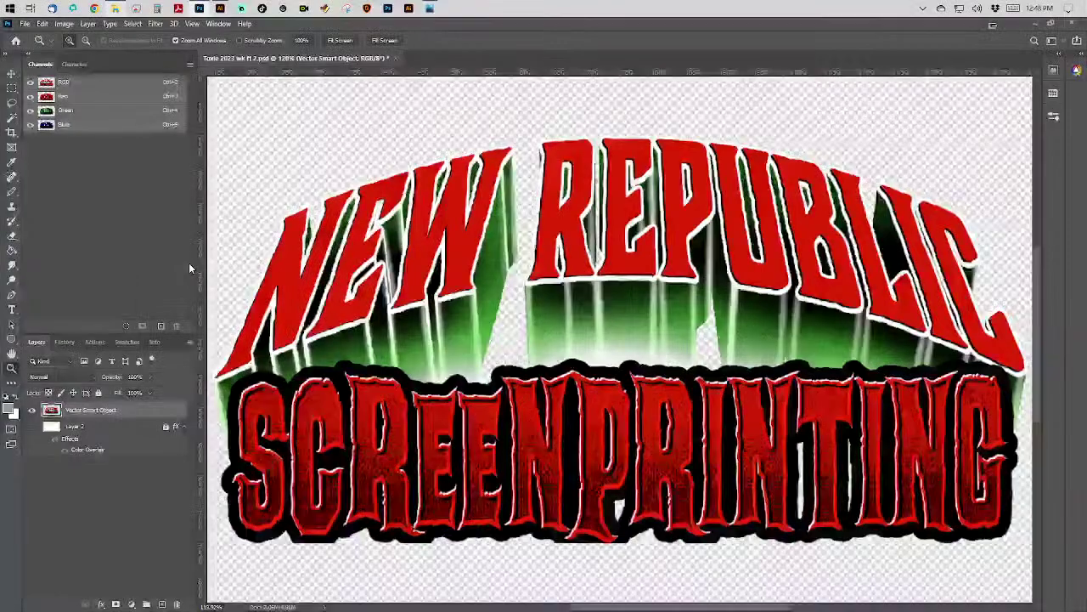
key("ctrl+0")
key("ctrl+r")
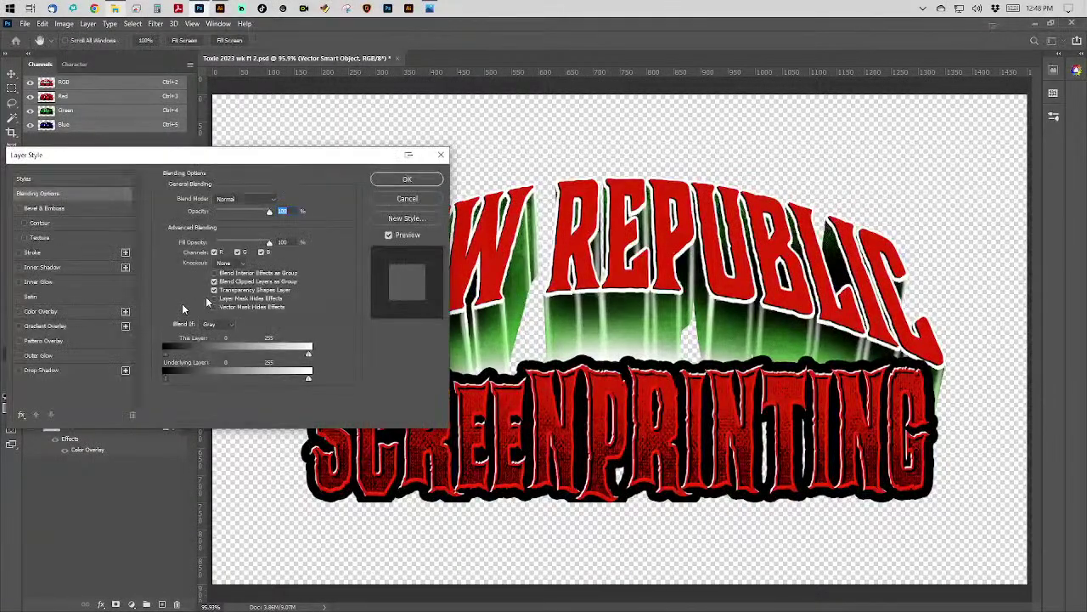
Add an Outside black stroke to the merged logo, sized from 25 px with arrow-key tweaks.
left_click(73, 254)
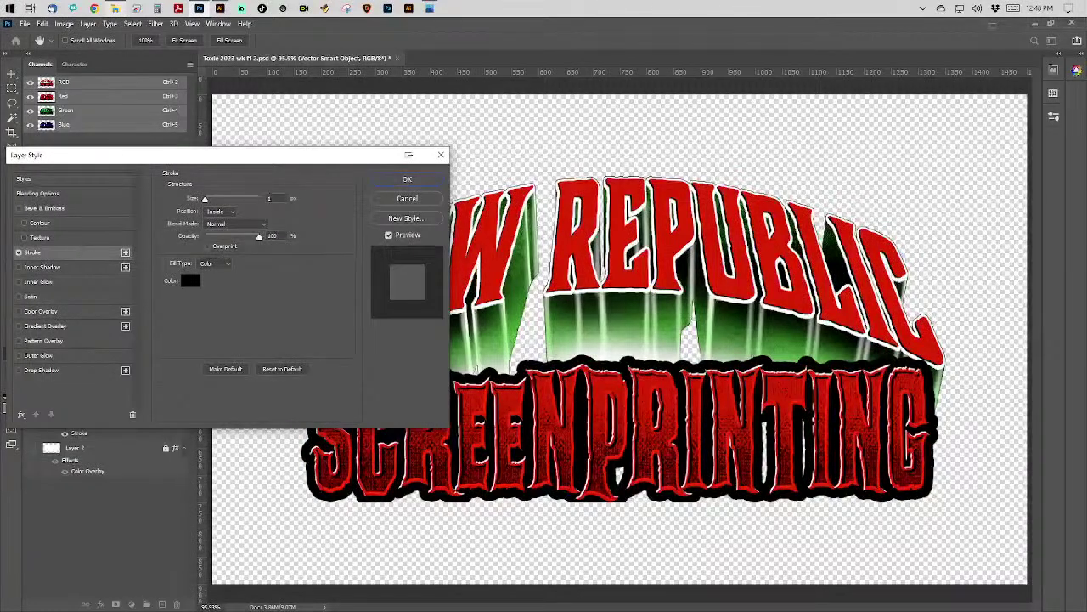
left_click(215, 211)
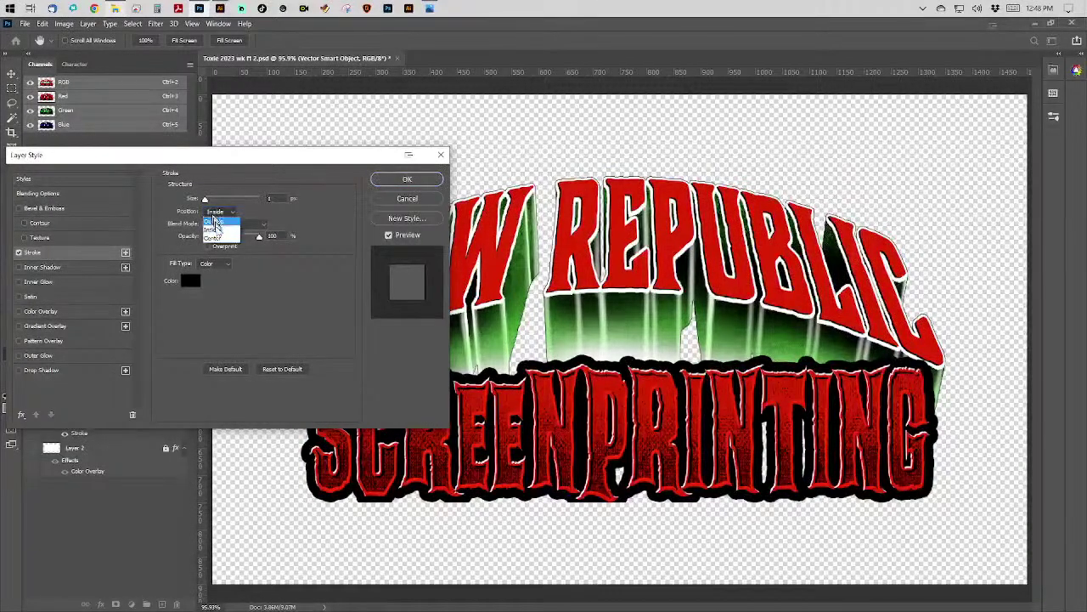
left_click(213, 221)
double_click(285, 198)
type("5")
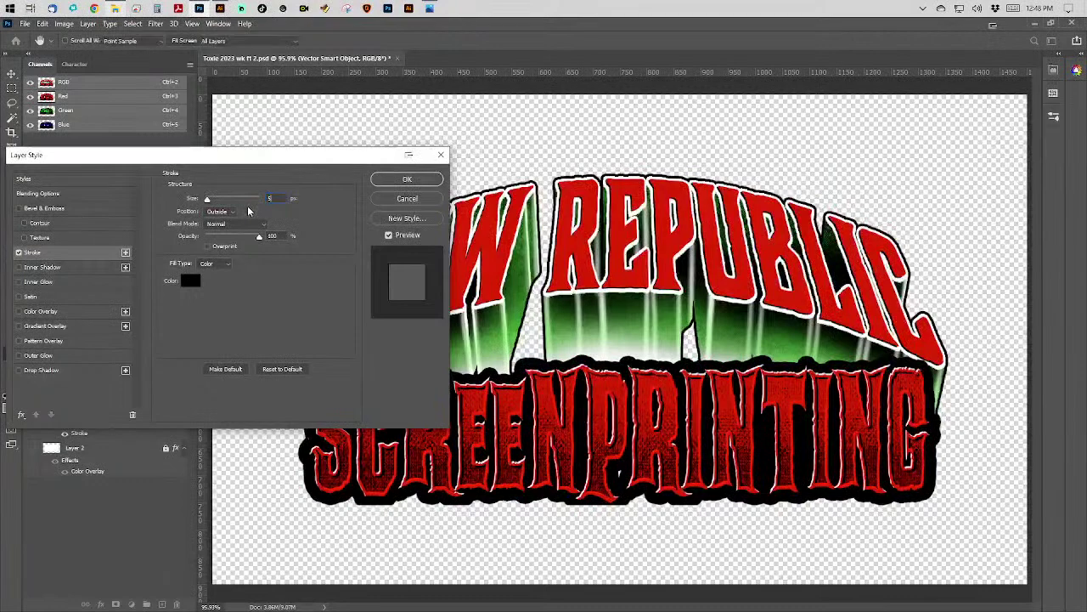
key("Return")
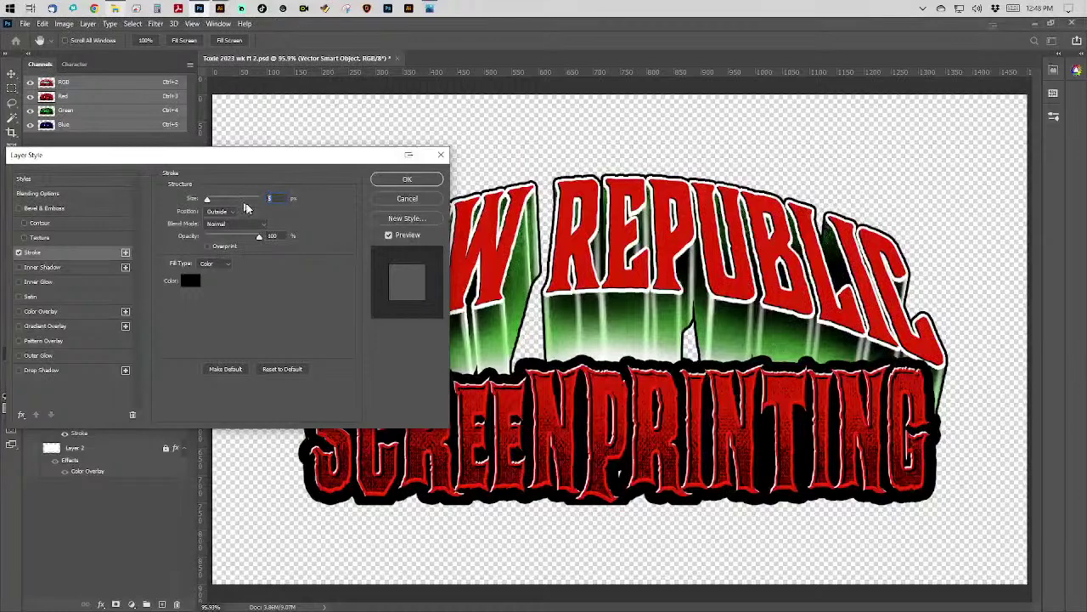
type("25")
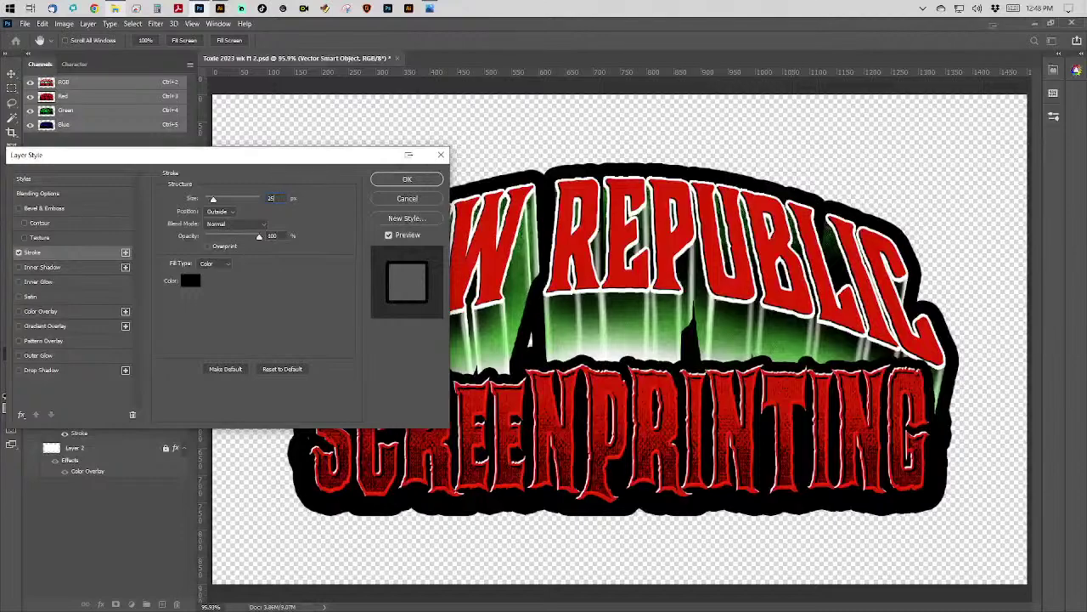
key("Down")
key("Down")
key("Down")
key("Down")
key("Down")
key("Down")
key("Down")
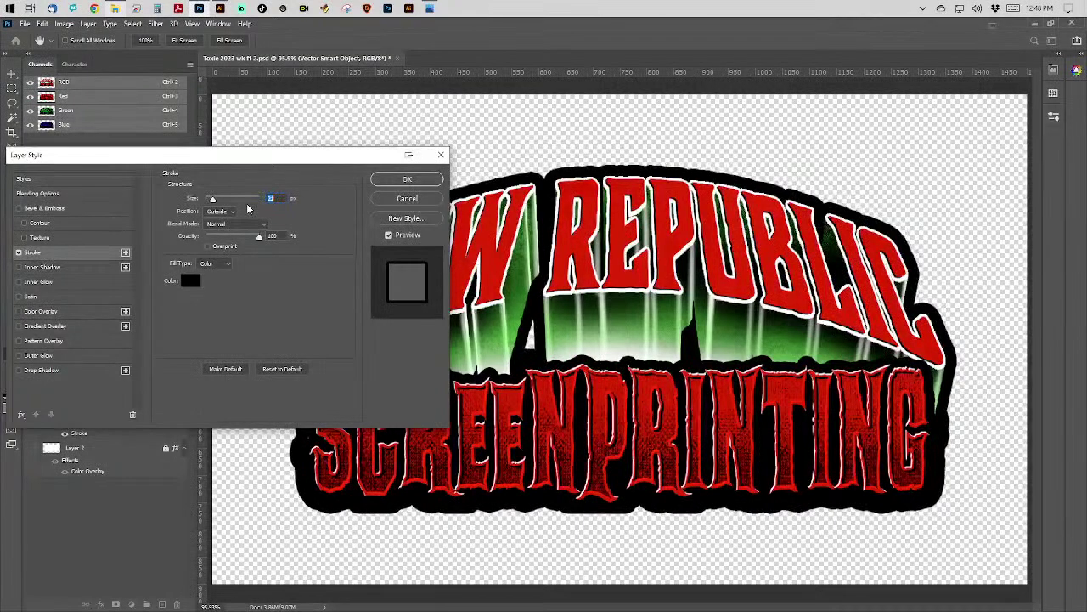
key("Down")
key("Down")
key("Down")
key("Down")
key("Down")
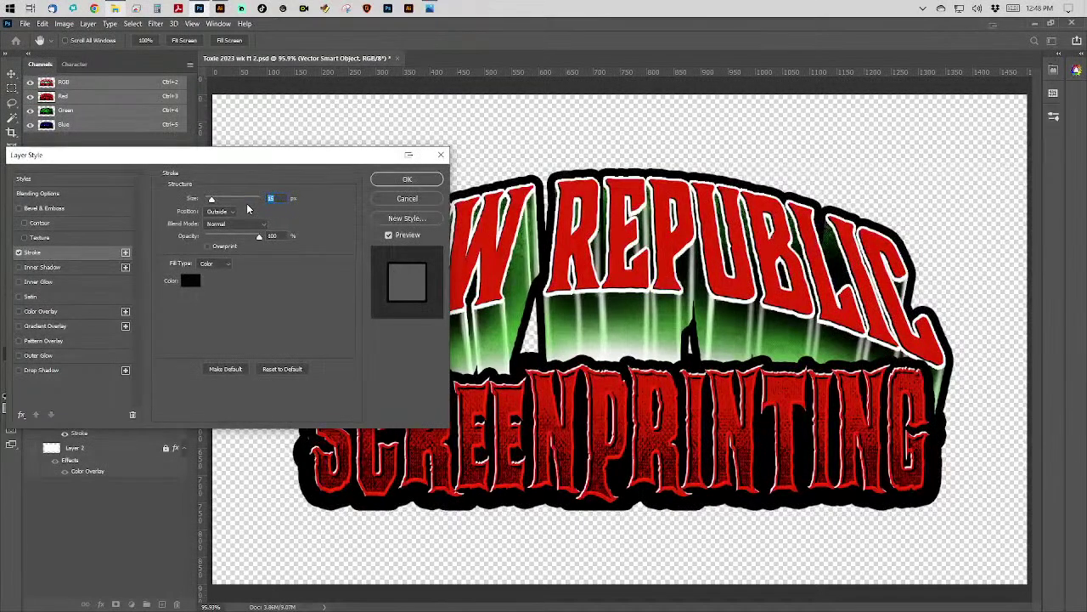
key("Down")
key("Down")
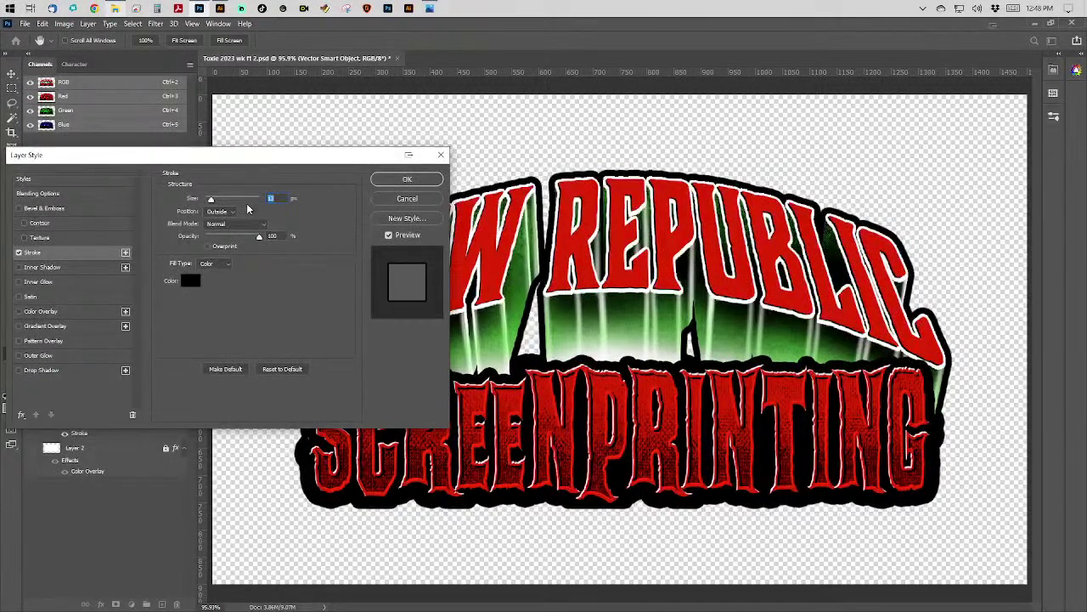
key("Up")
key("Up")
key("Up")
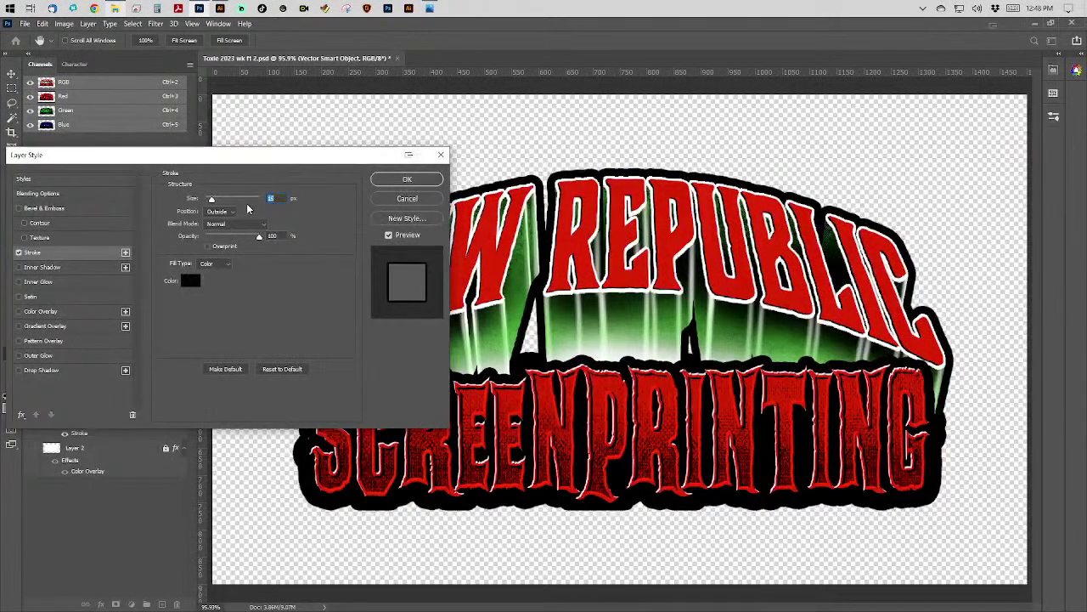
key("z")
key("Return")
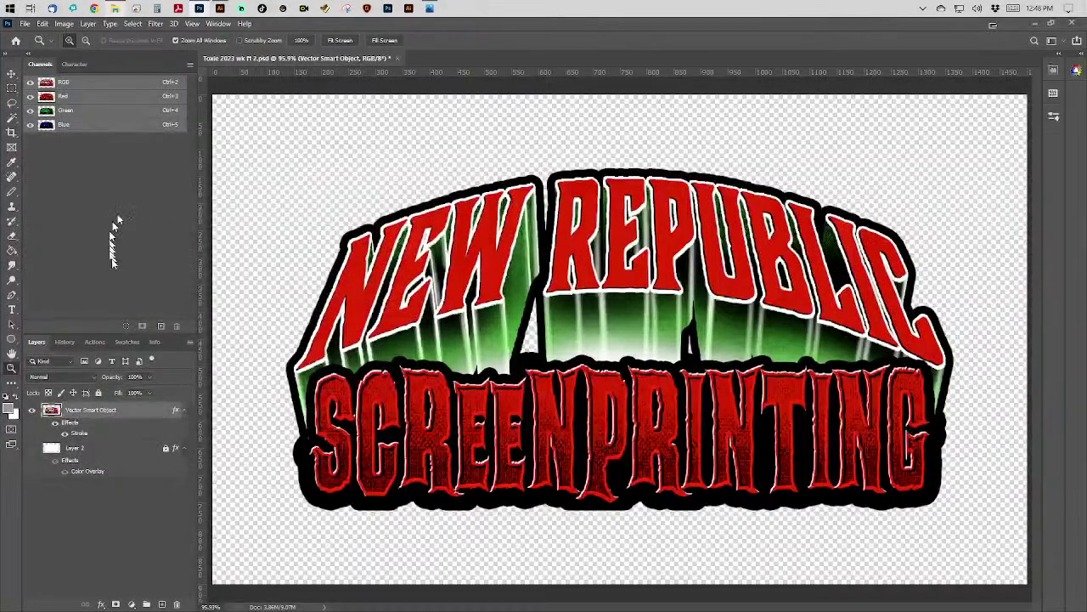
Revert the document to its just-opened state from the History panel.
left_click(67, 342)
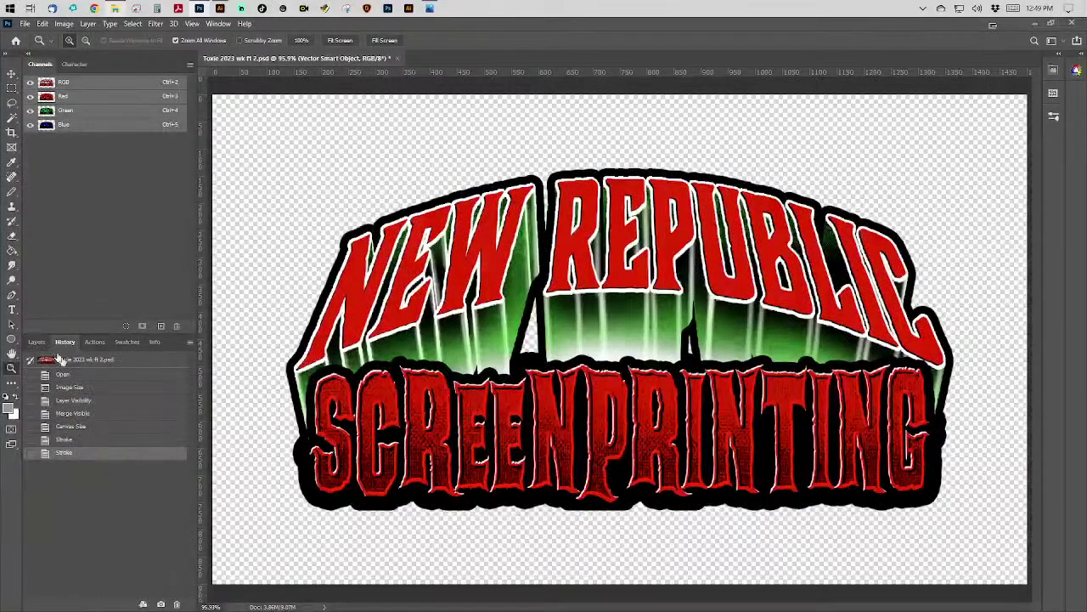
left_click(72, 379)
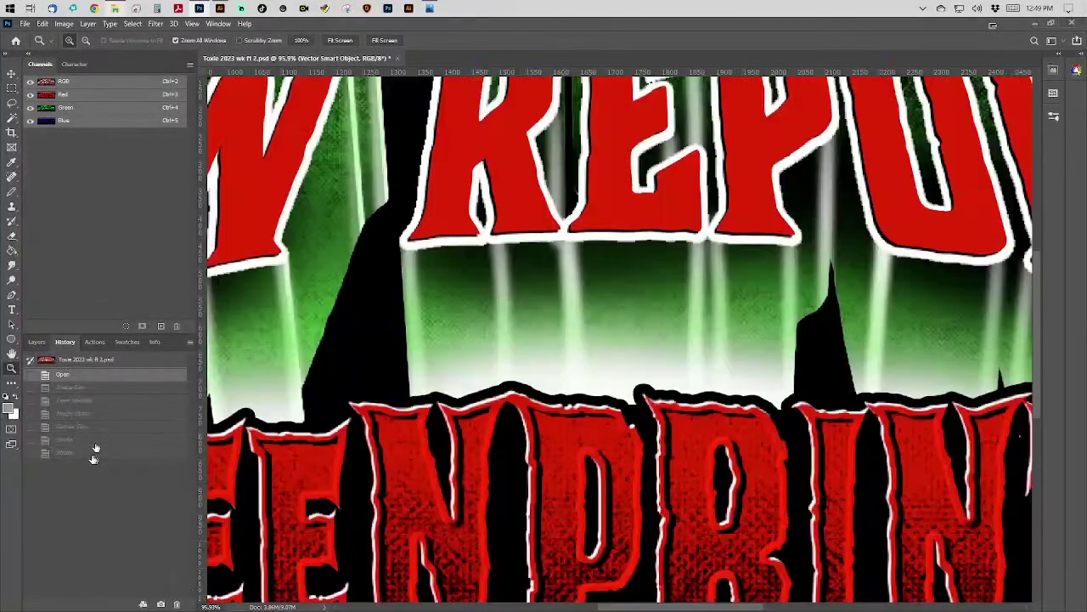
key("ctrl+0")
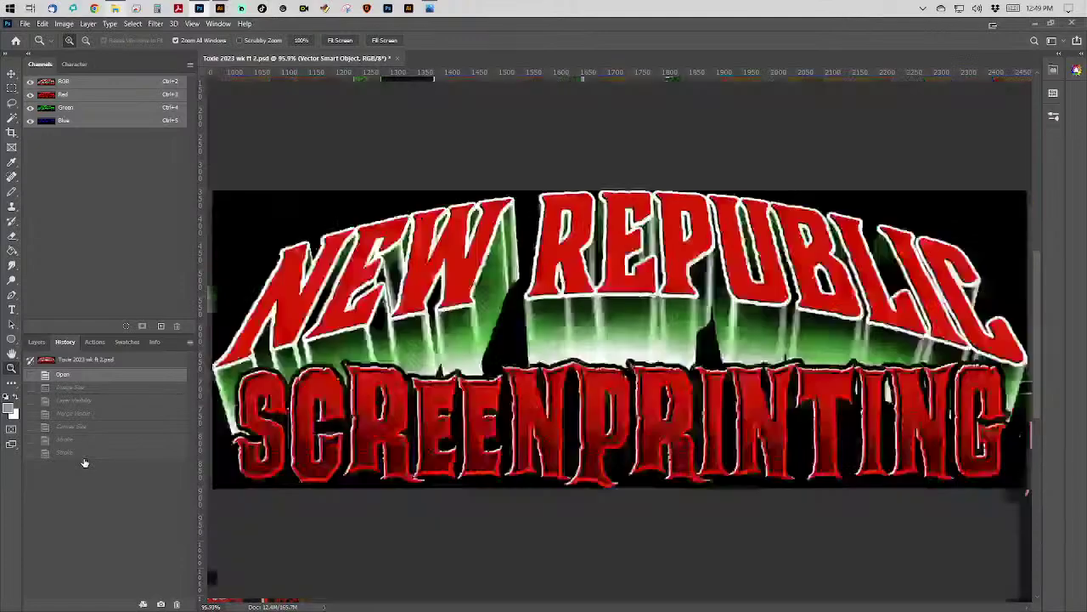
Set the image width to 4 inches in Image Size.
left_click(66, 23)
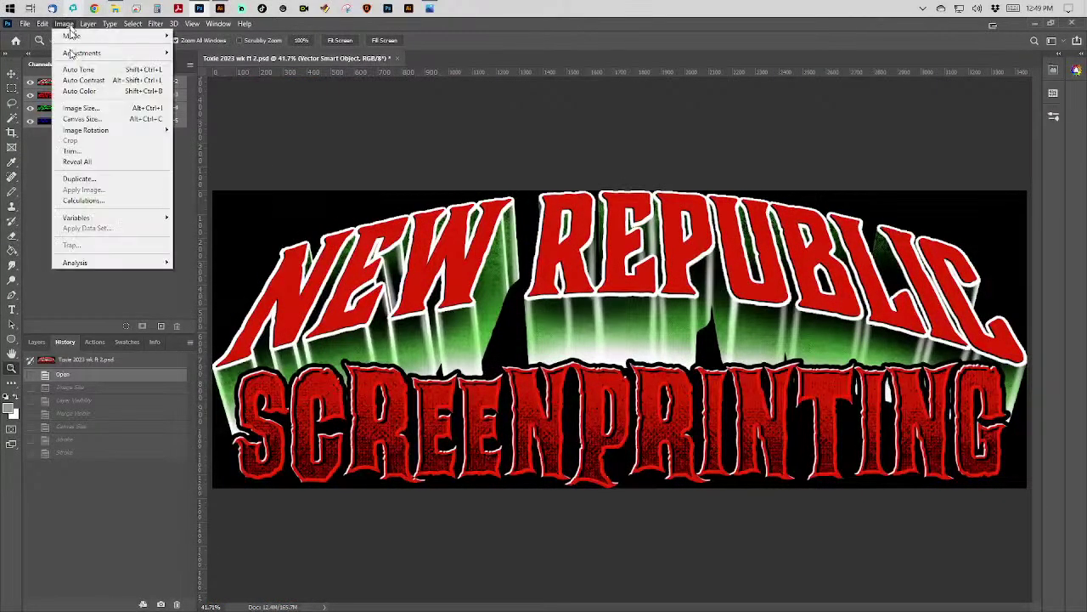
left_click(79, 111)
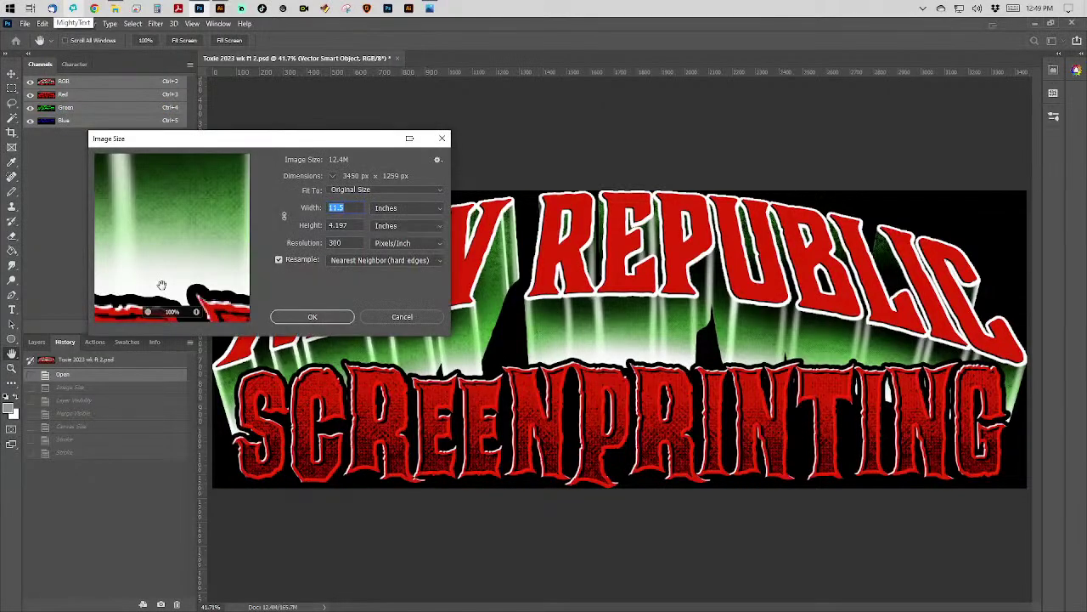
type("4")
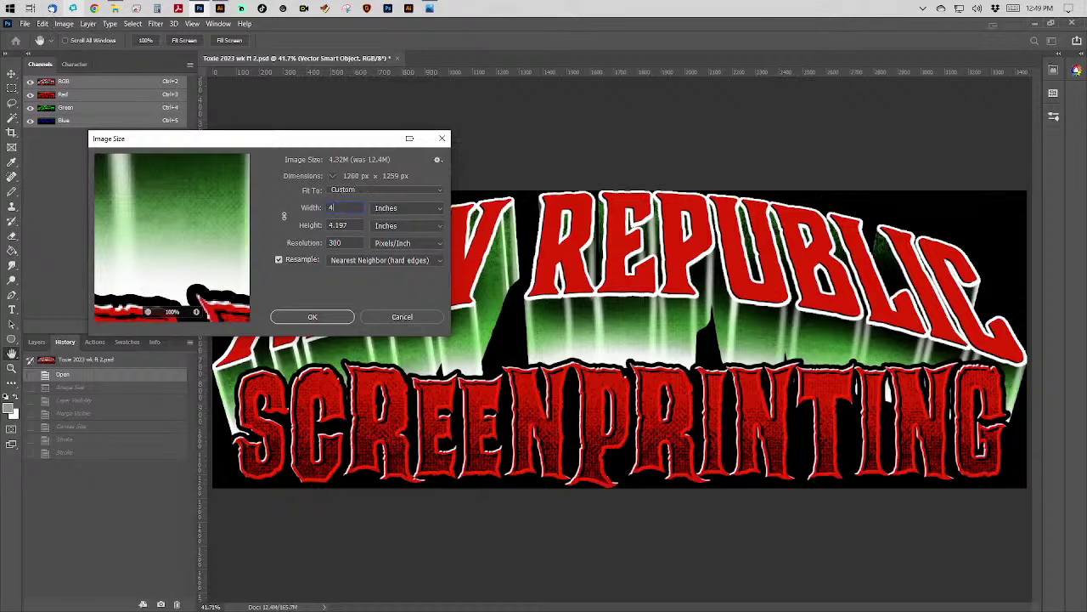
key("Tab")
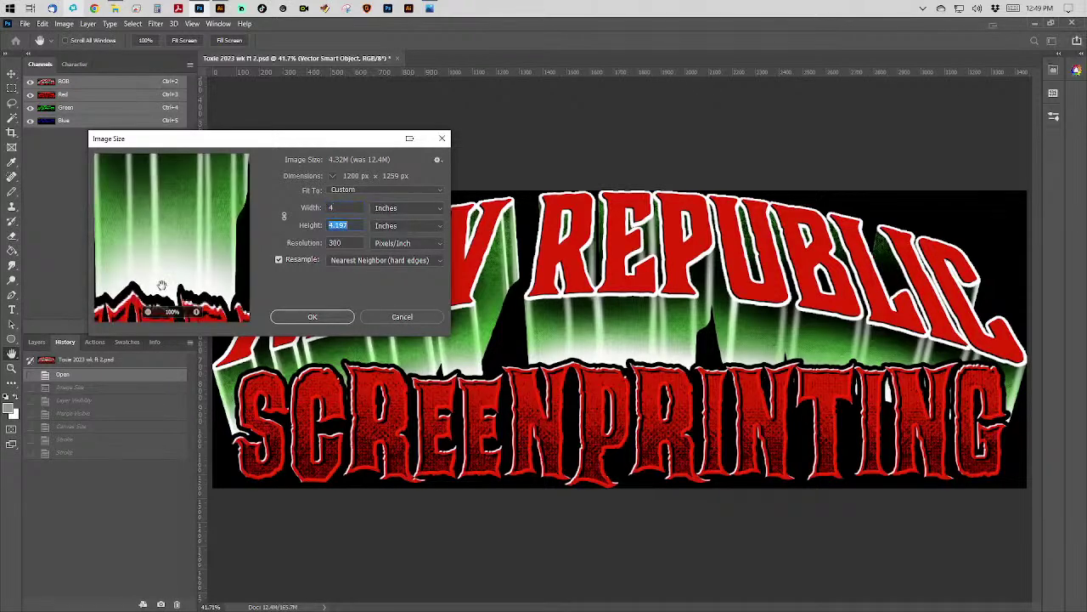
key("Escape")
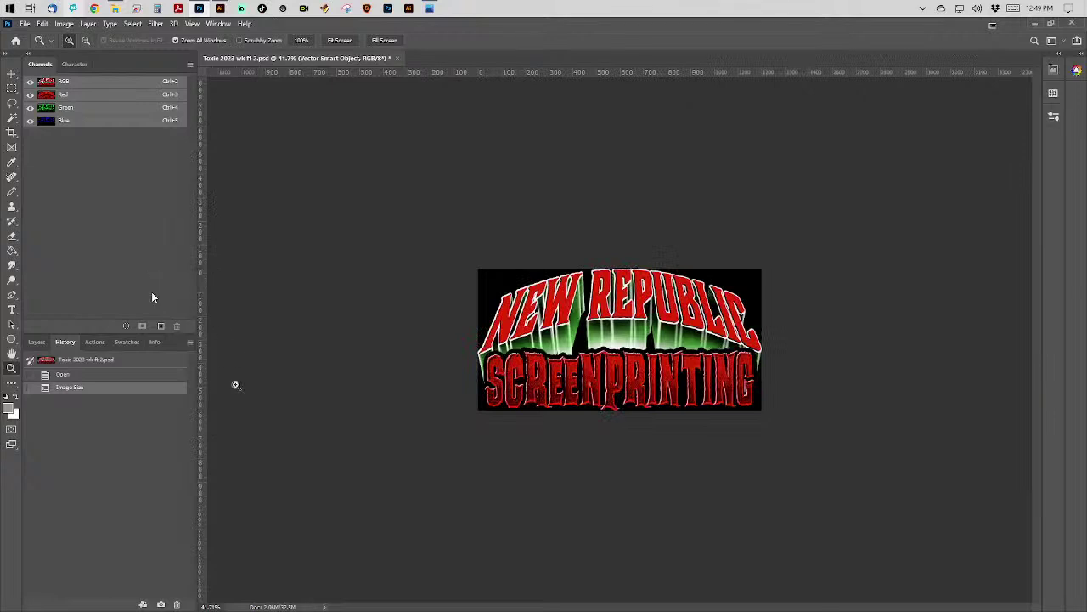
Hide Layer 2 and the Screenprinting group, cancelling trial layer styles on New Republic.
left_click(37, 343)
left_click_drag(120, 423, 47, 424)
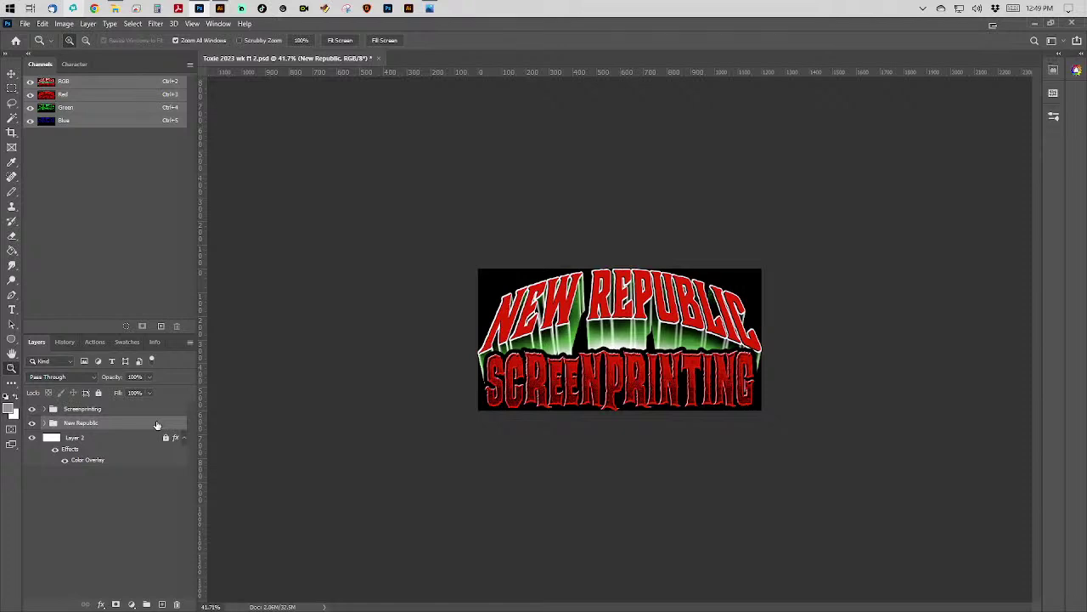
double_click(156, 425)
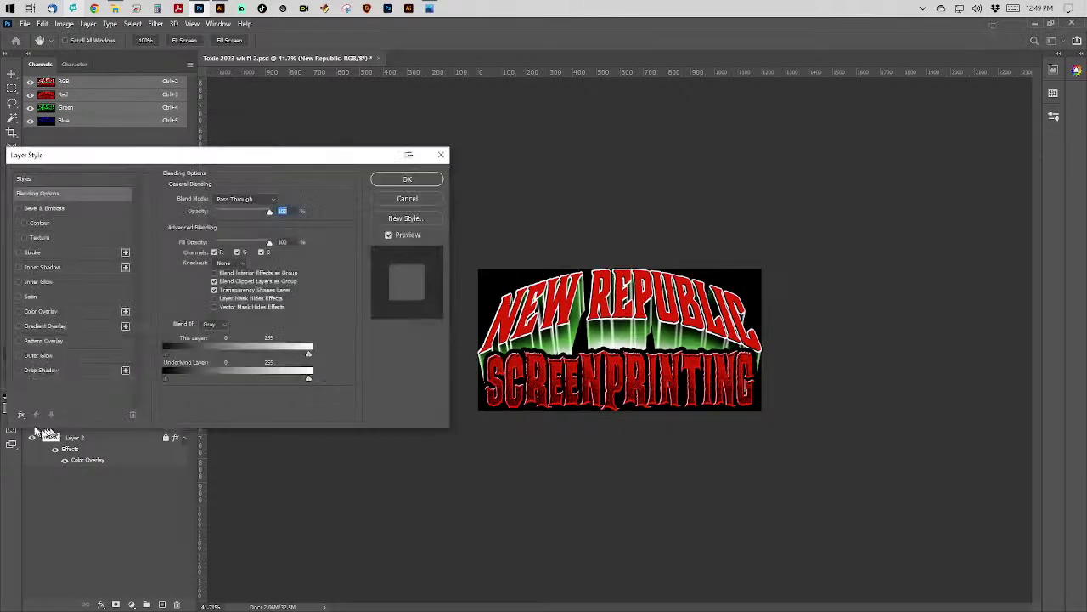
left_click(408, 200)
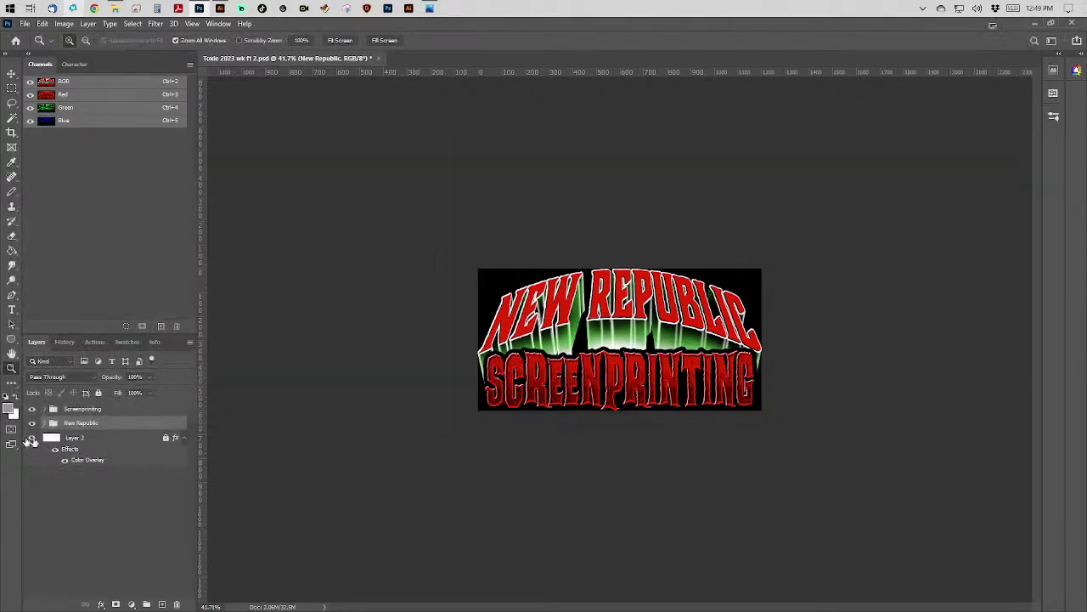
left_click(31, 437)
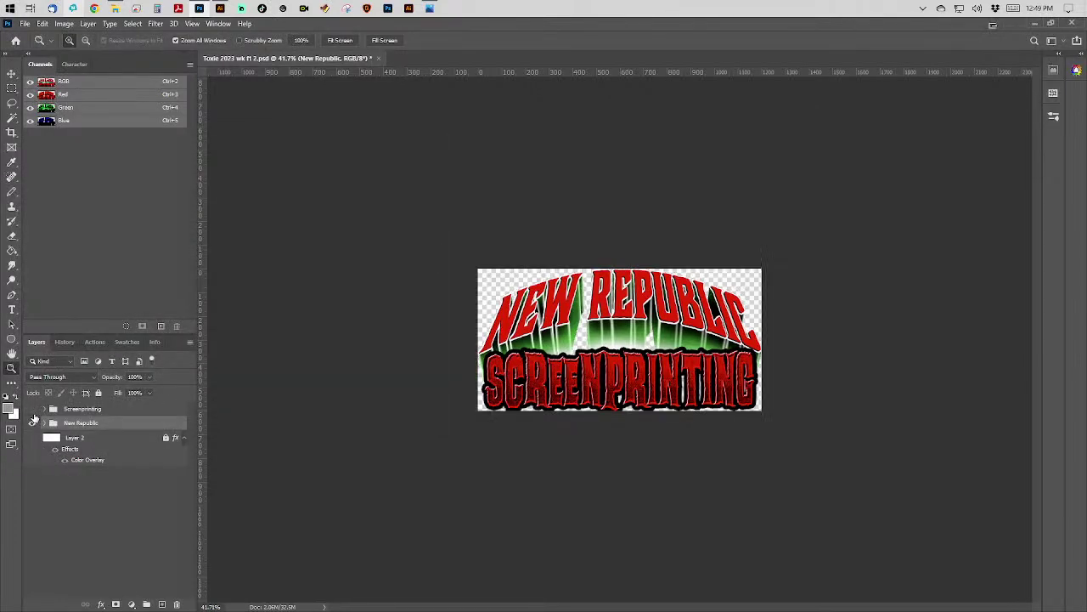
left_click(32, 413)
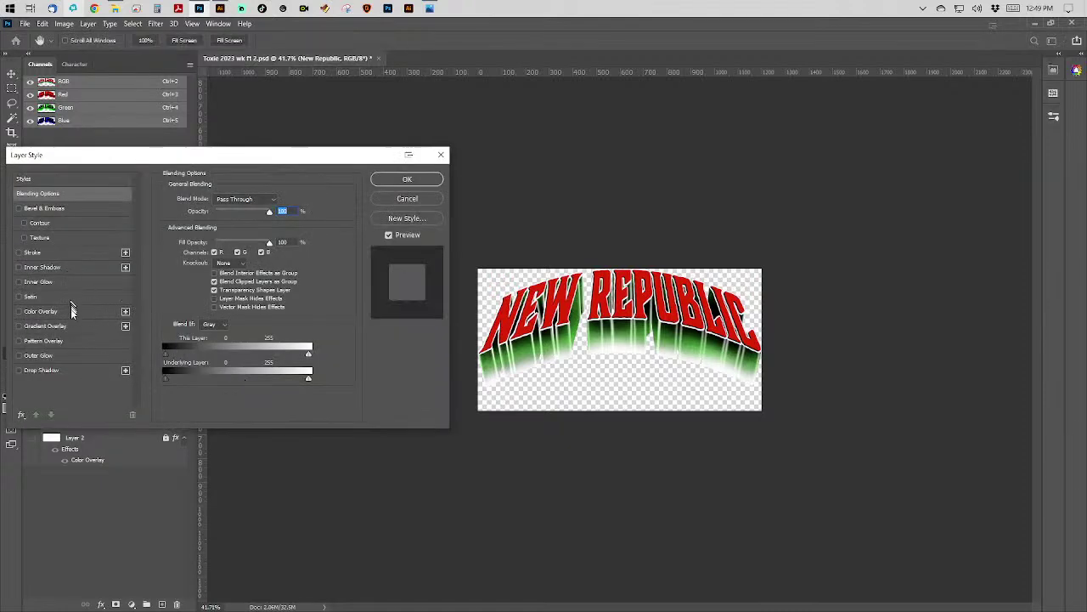
left_click(70, 309)
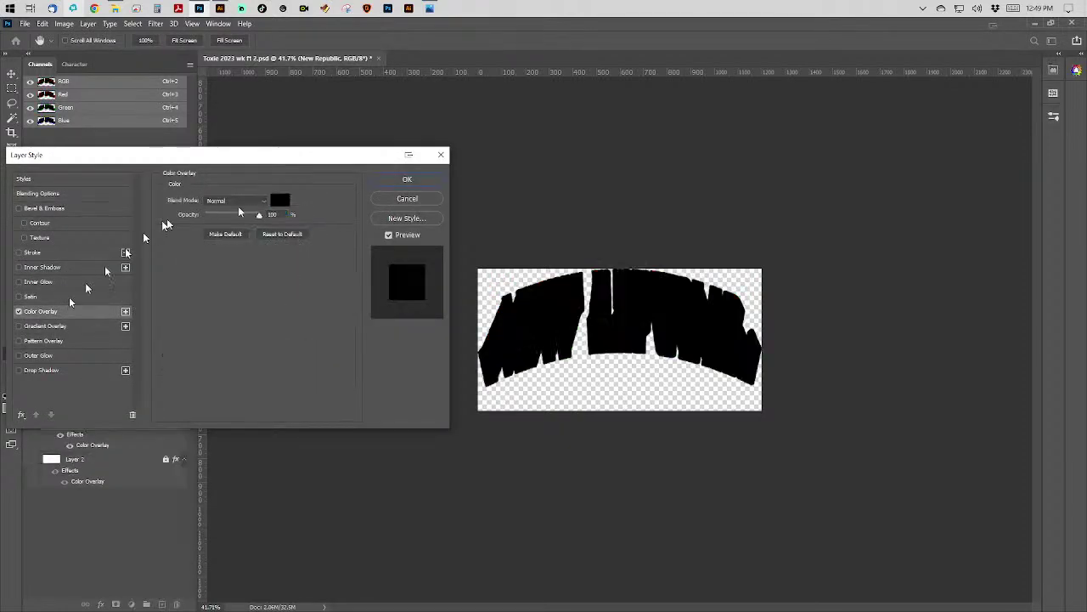
left_click(406, 200)
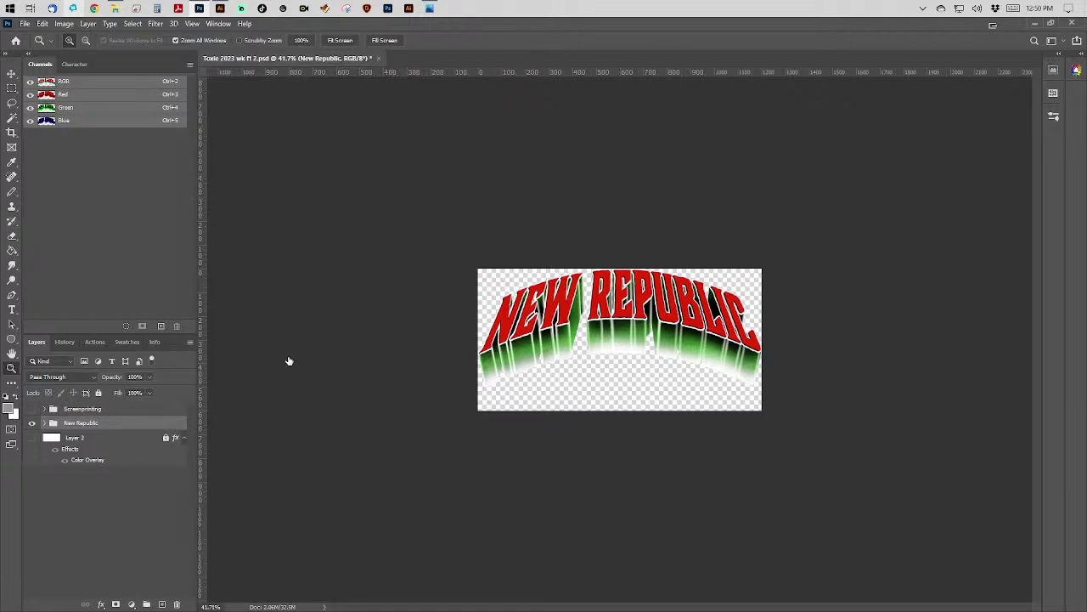
Give the New Republic group a 15 px black outside stroke and unhide Screenprinting.
double_click(180, 417)
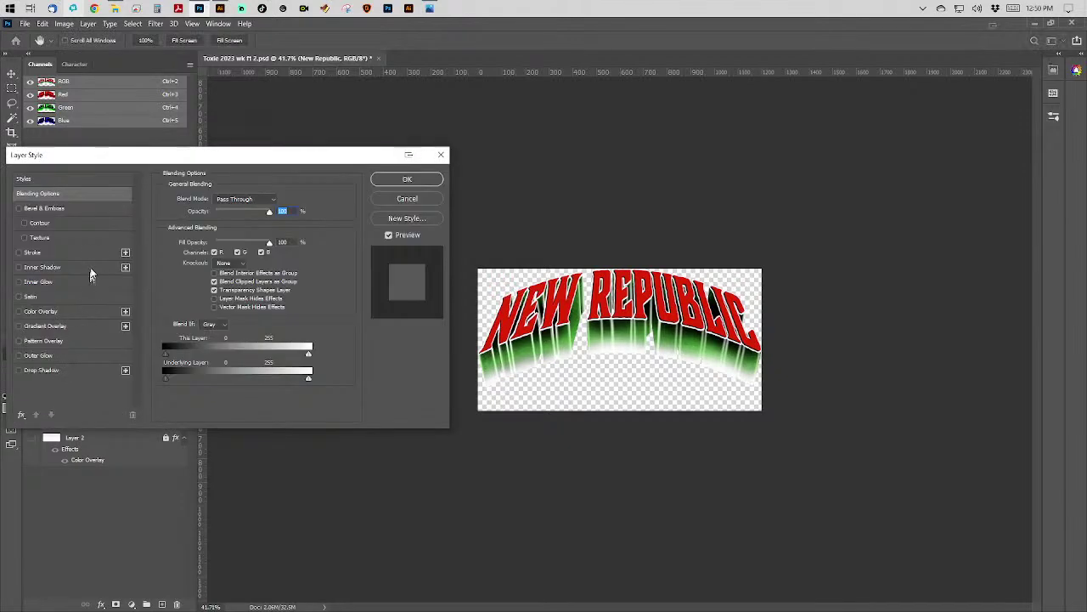
left_click(85, 256)
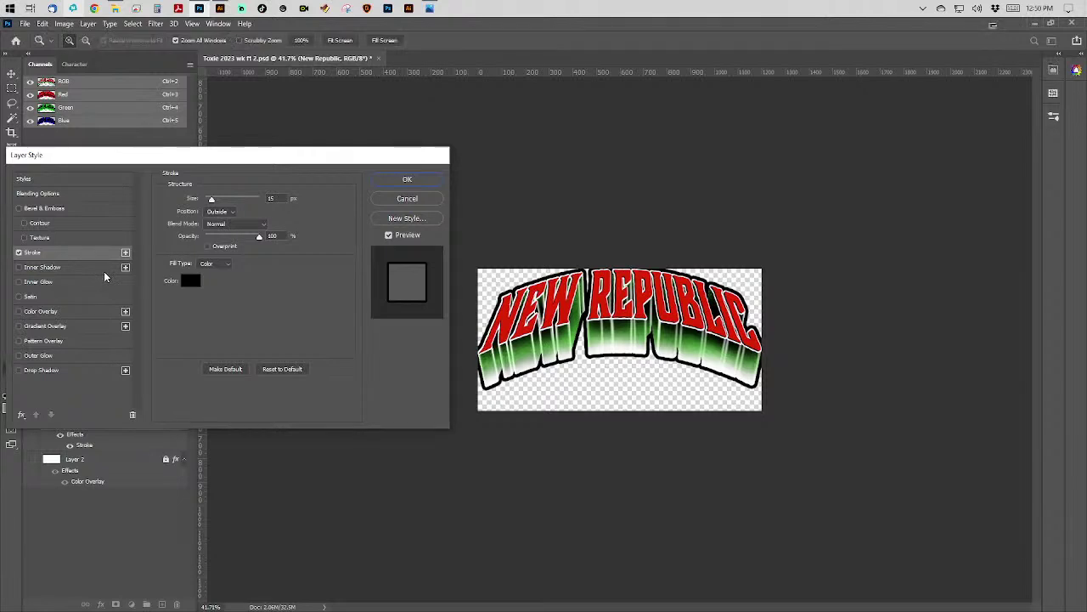
key("Return")
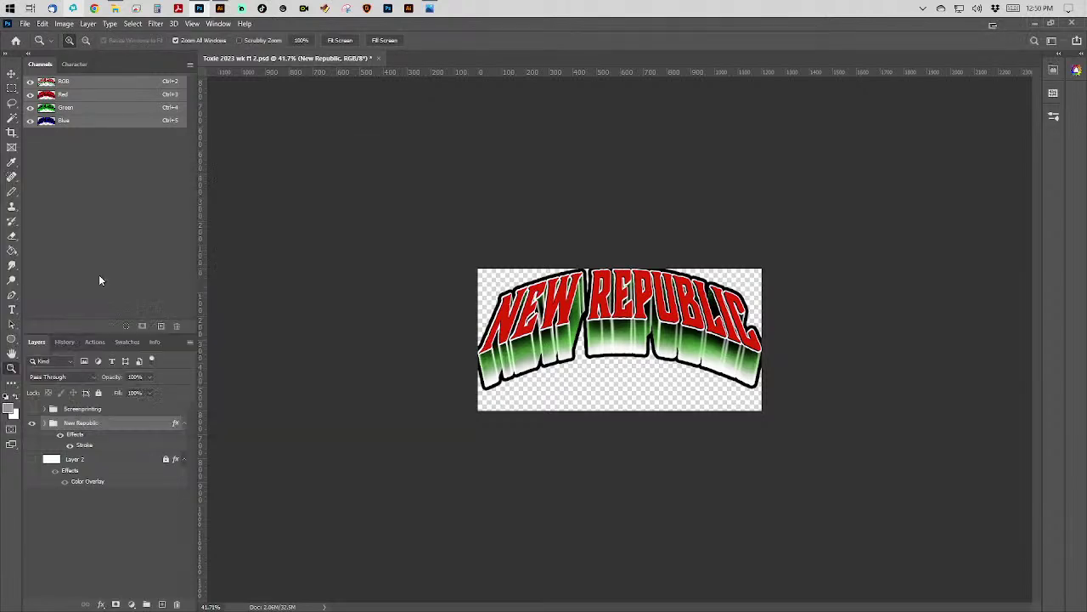
left_click(32, 409)
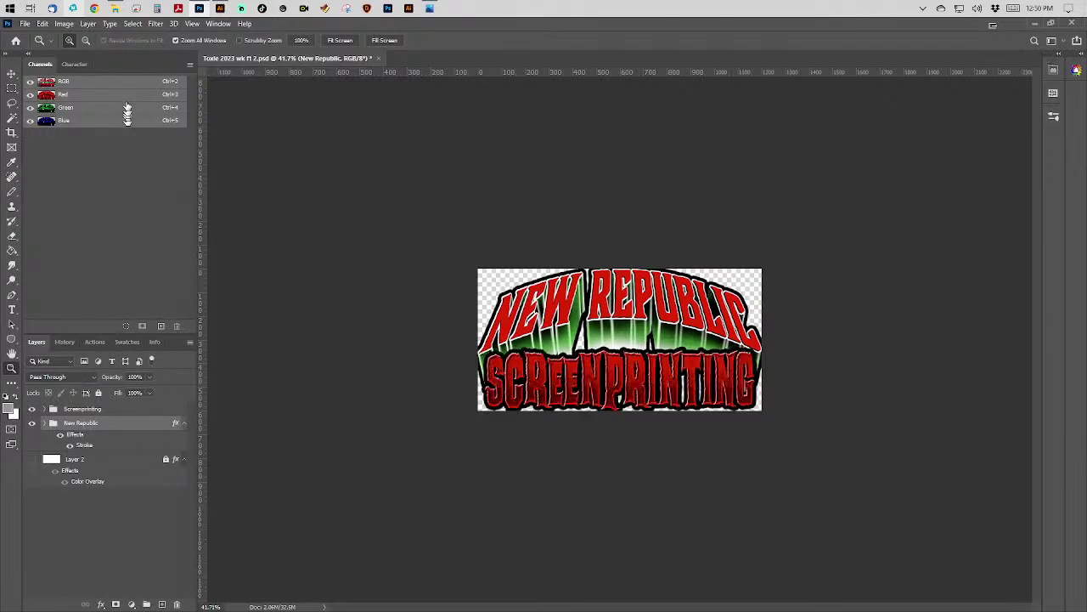
Try a canvas width of 5 and height of 2, backing out of the clipping warnings.
left_click(65, 24)
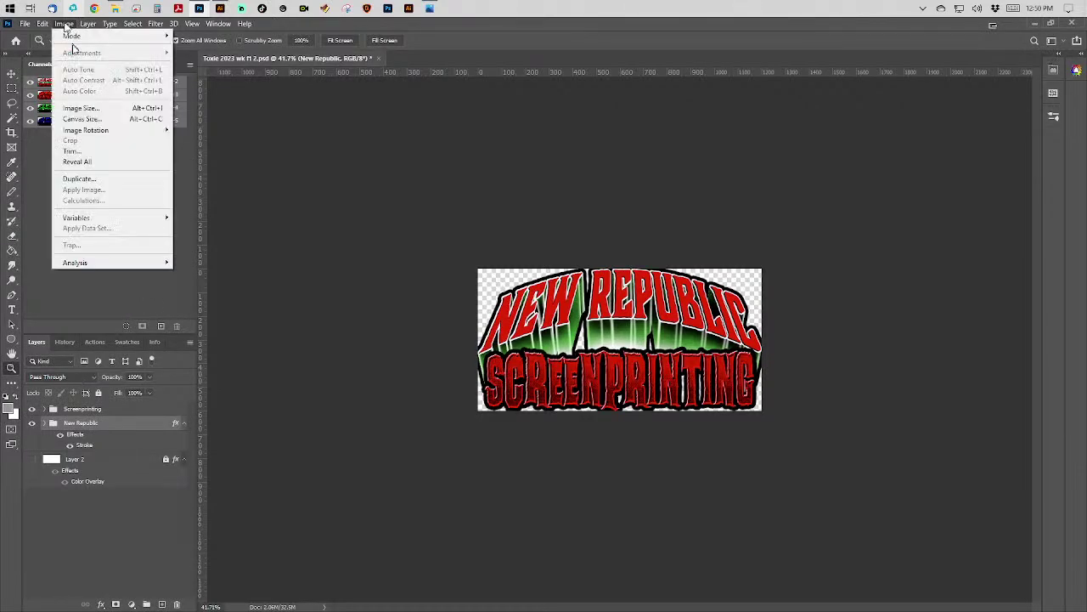
left_click(82, 108)
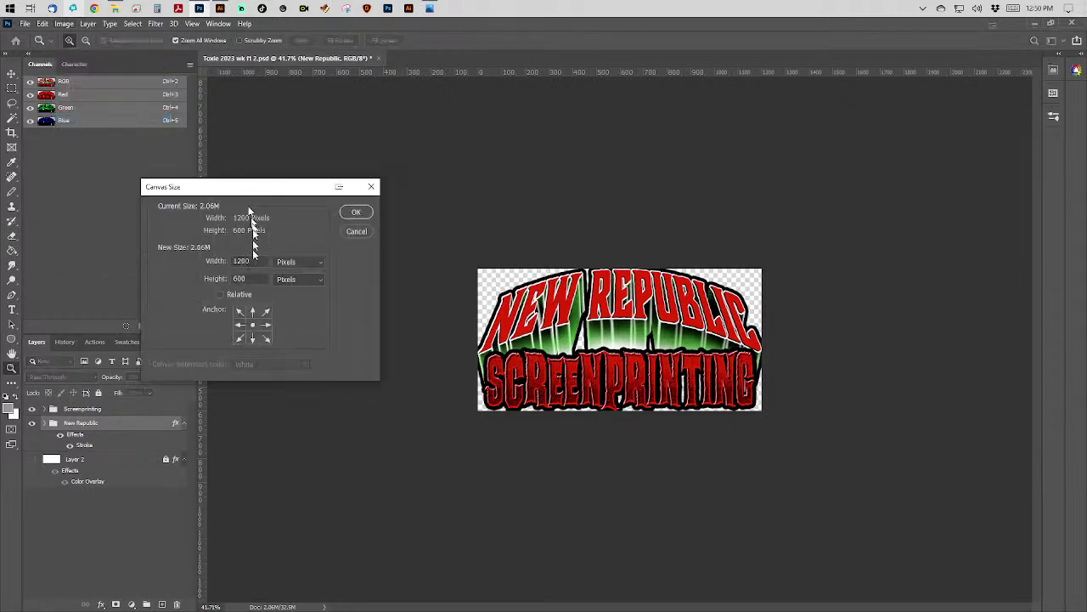
left_click_drag(256, 264, 198, 264)
type("5")
key("Tab")
key("Tab")
type("2")
key("Return")
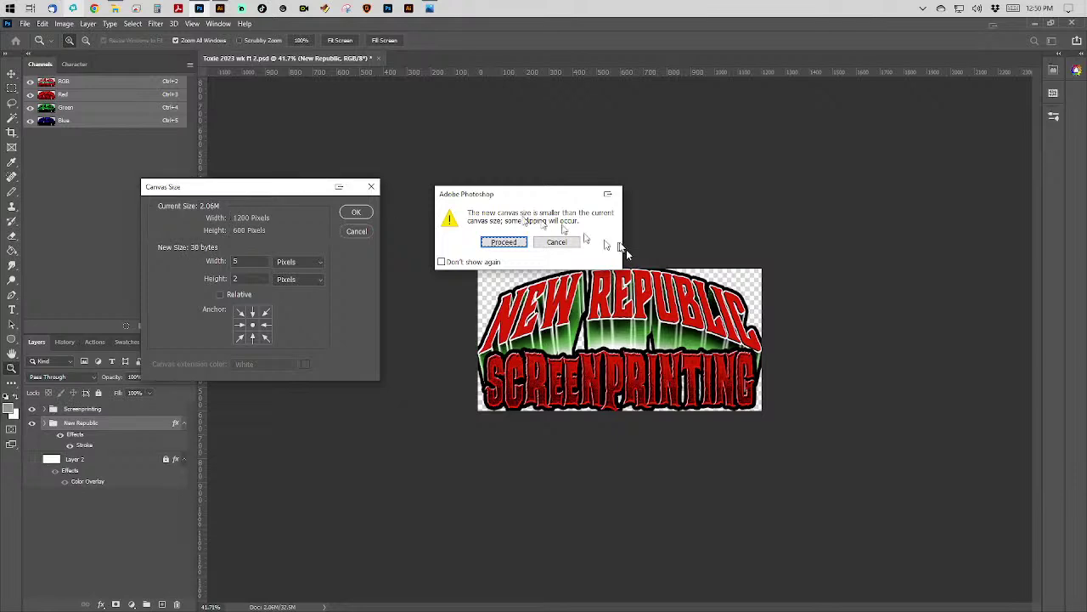
left_click(556, 243)
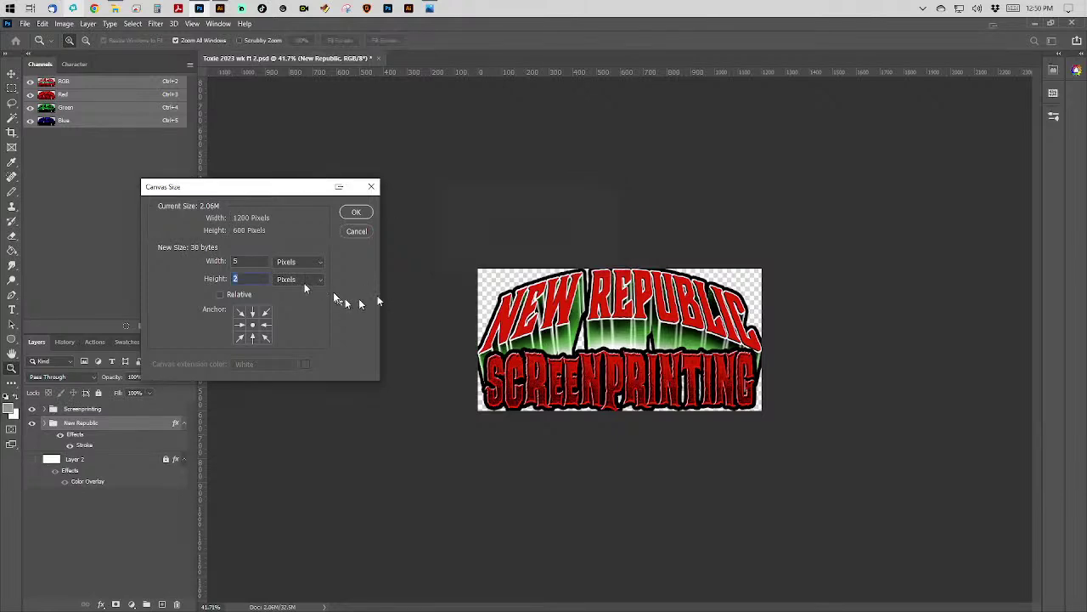
key("Return")
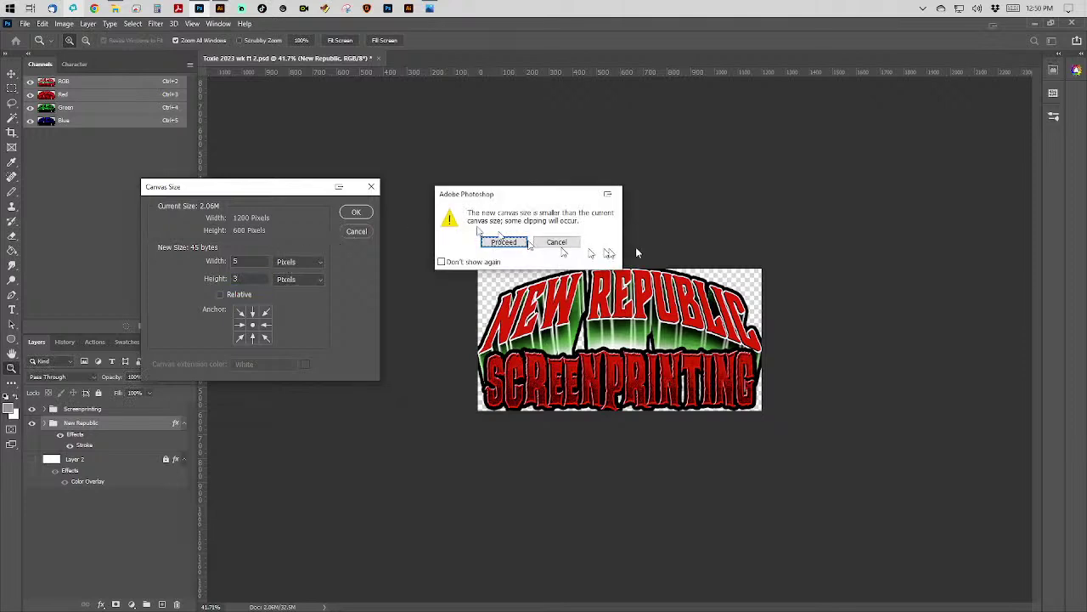
left_click(556, 243)
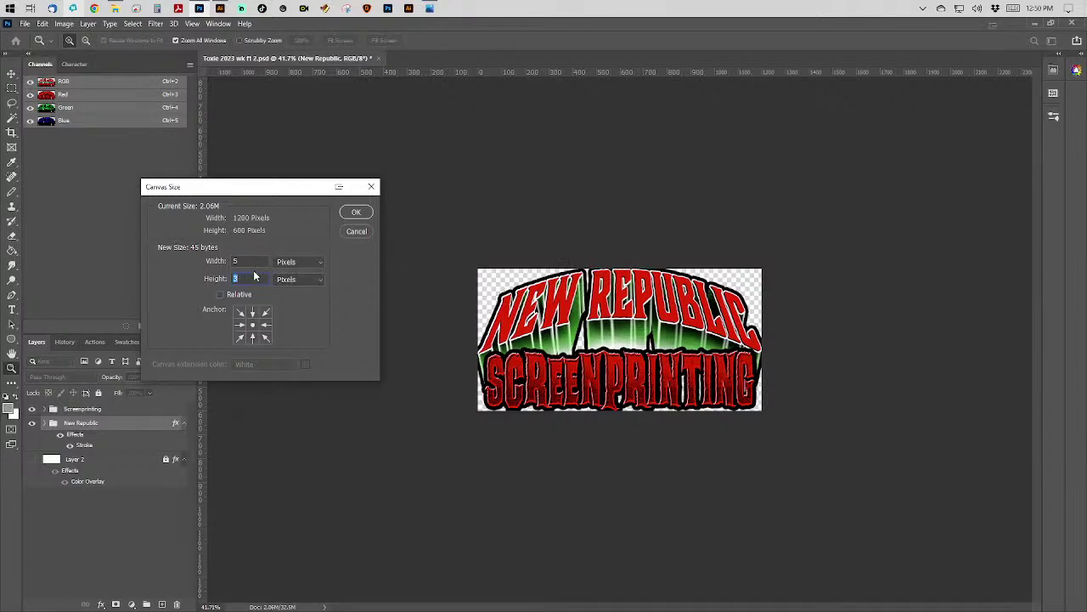
Switch Canvas Size units to inches and apply a 5 × 3 inch canvas.
left_click(309, 265)
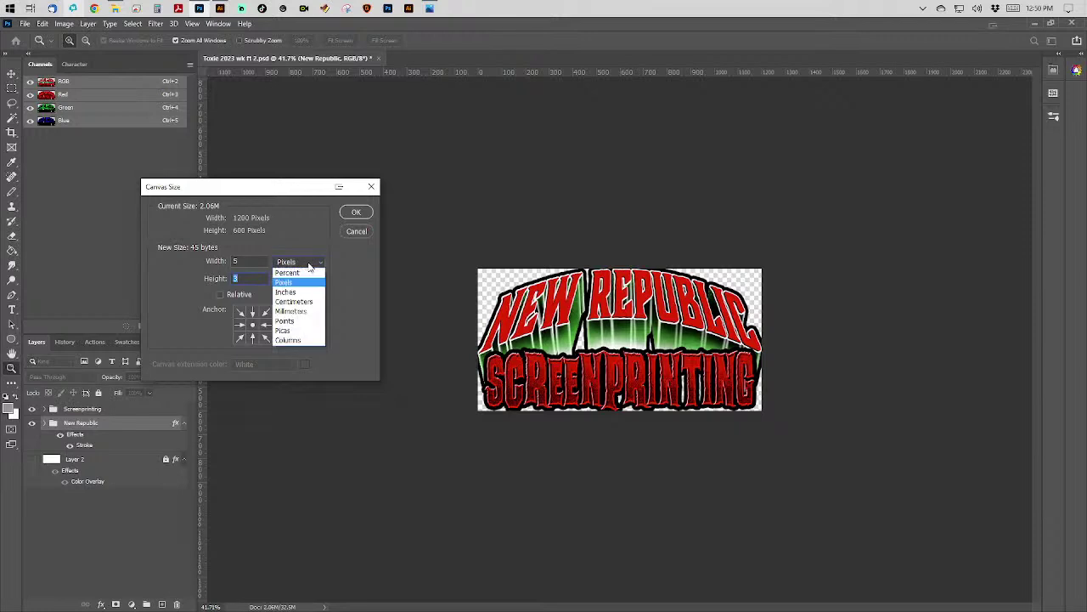
left_click(306, 293)
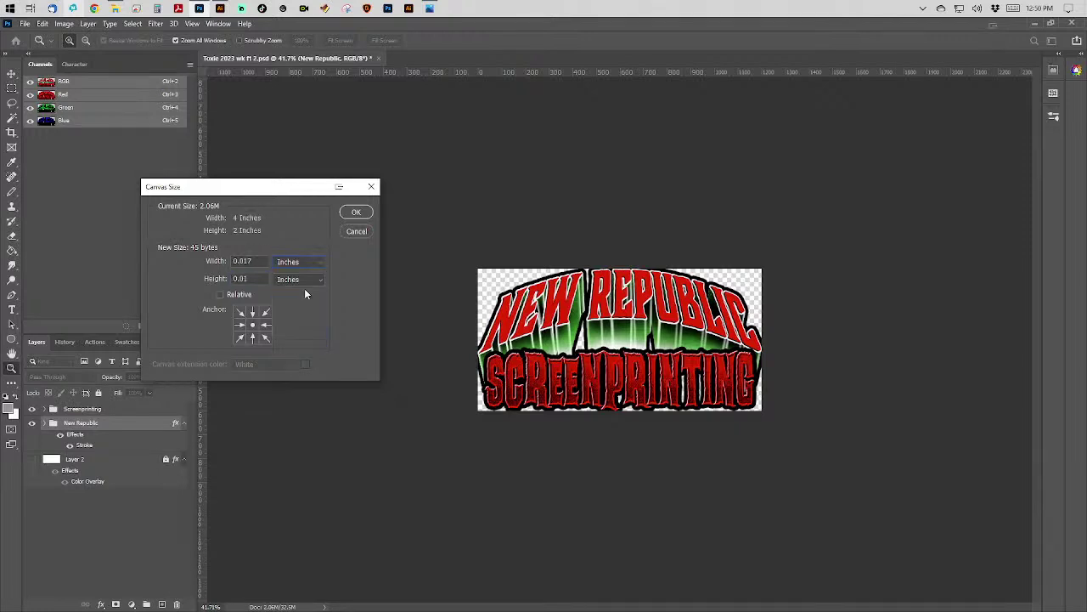
double_click(254, 261)
type("5")
key("Tab")
key("Tab")
key("Tab")
key("shift+Tab")
type("3")
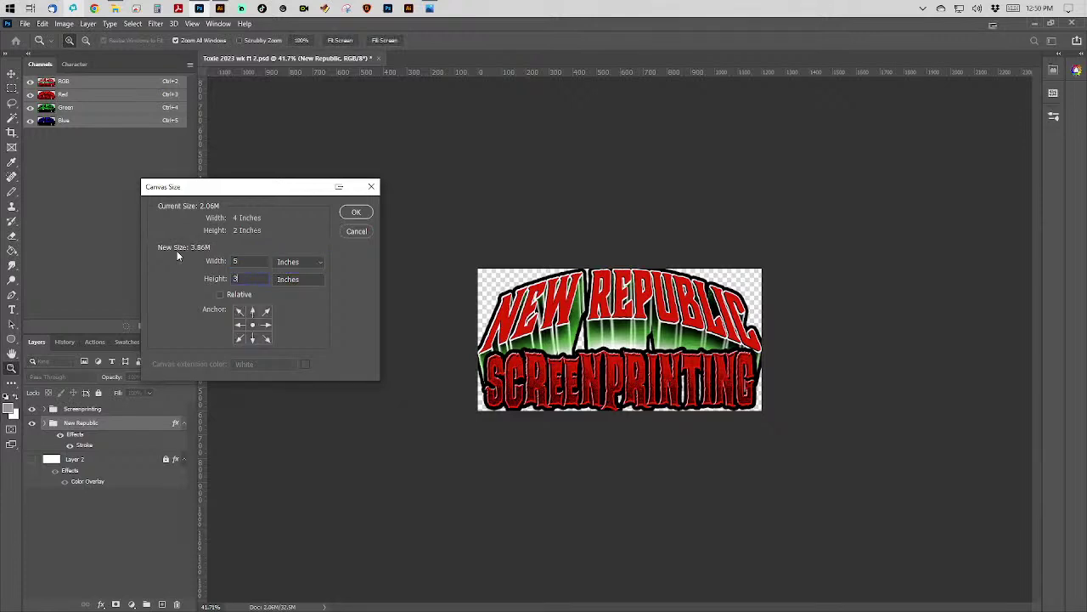
key("Return")
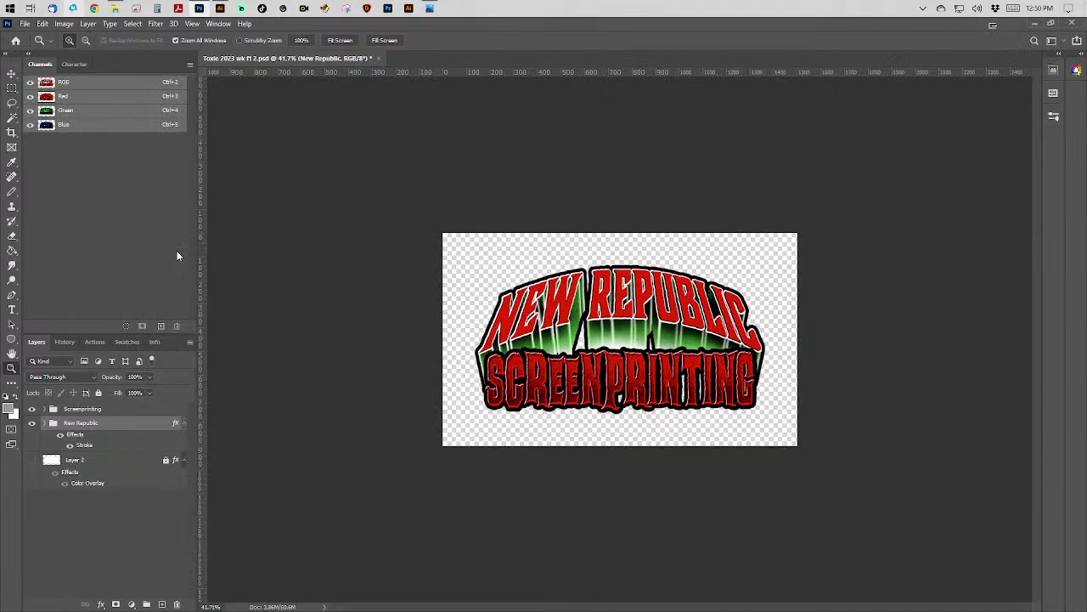
Select the logo by colour-selecting the transparent area and inverting the selection.
key("ctrl+0")
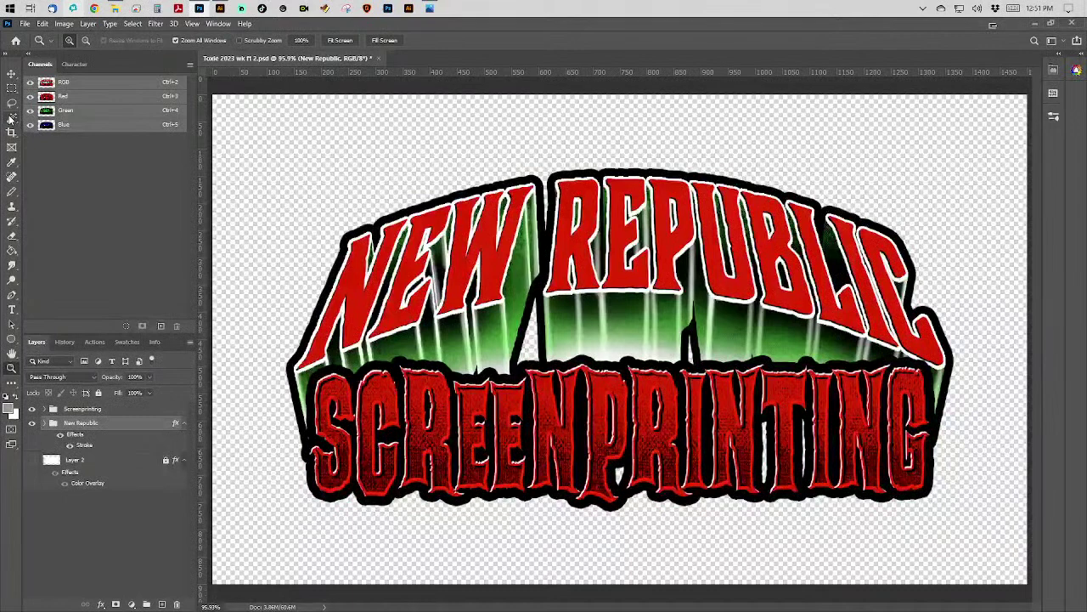
left_click(11, 119)
left_click(258, 161)
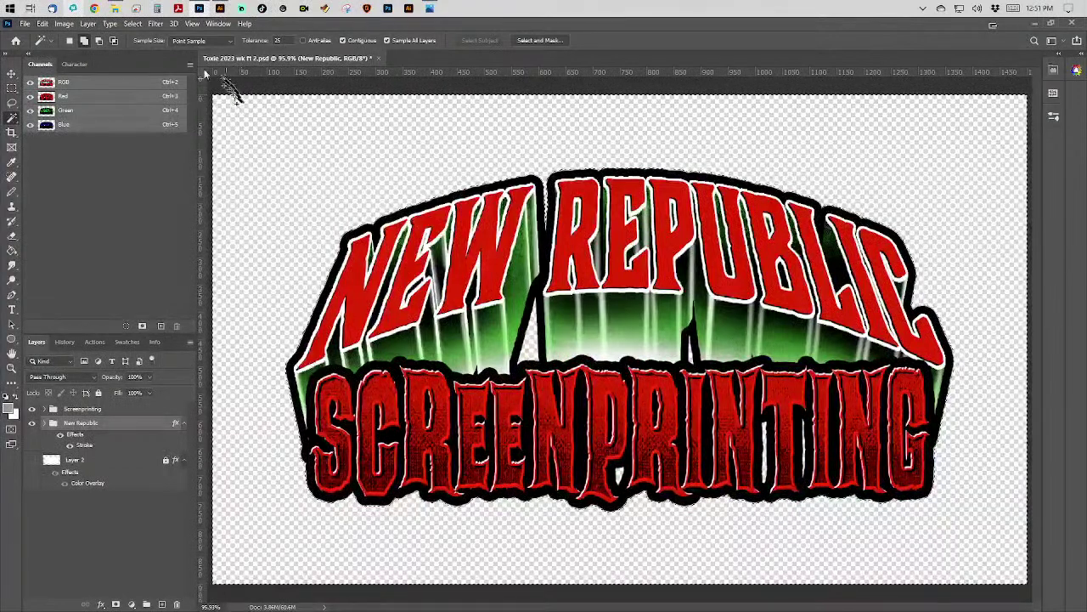
left_click(133, 22)
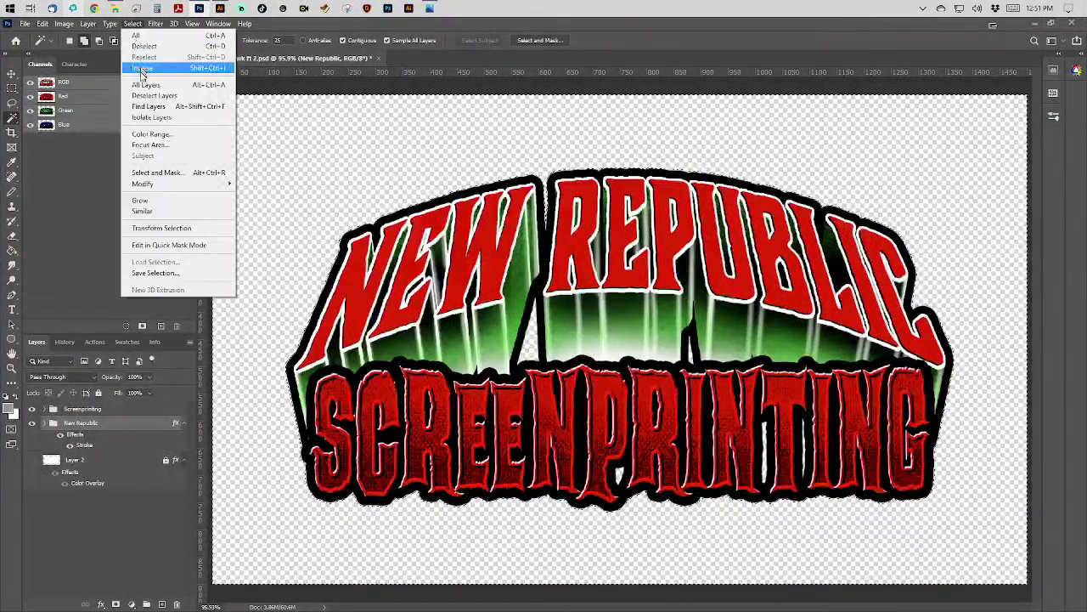
left_click(142, 68)
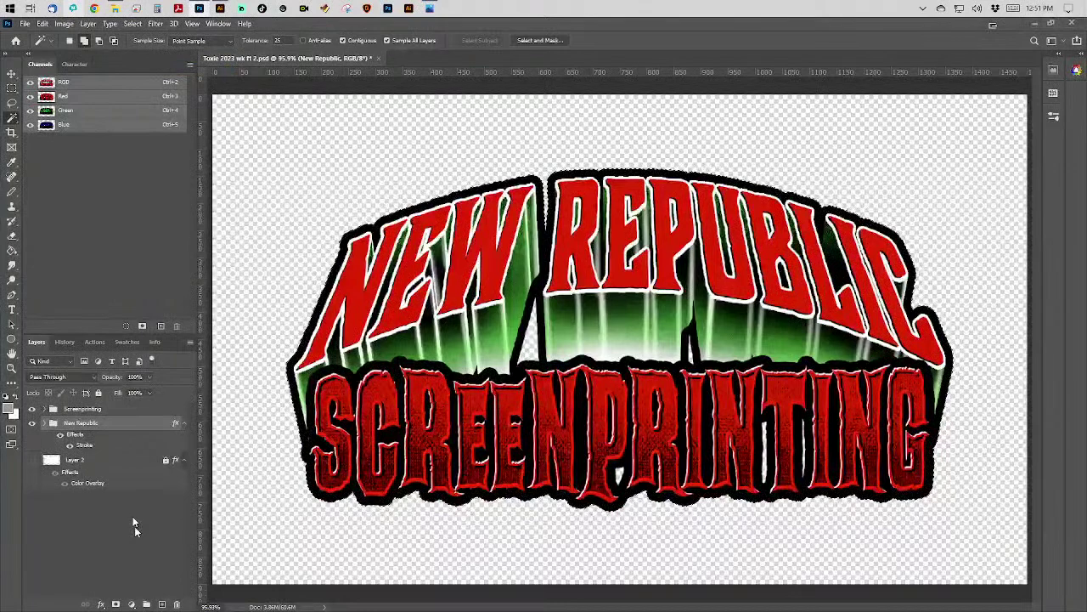
Add Layer 17, move New Republic above it, and leave Layer 17 selected.
left_click(161, 604)
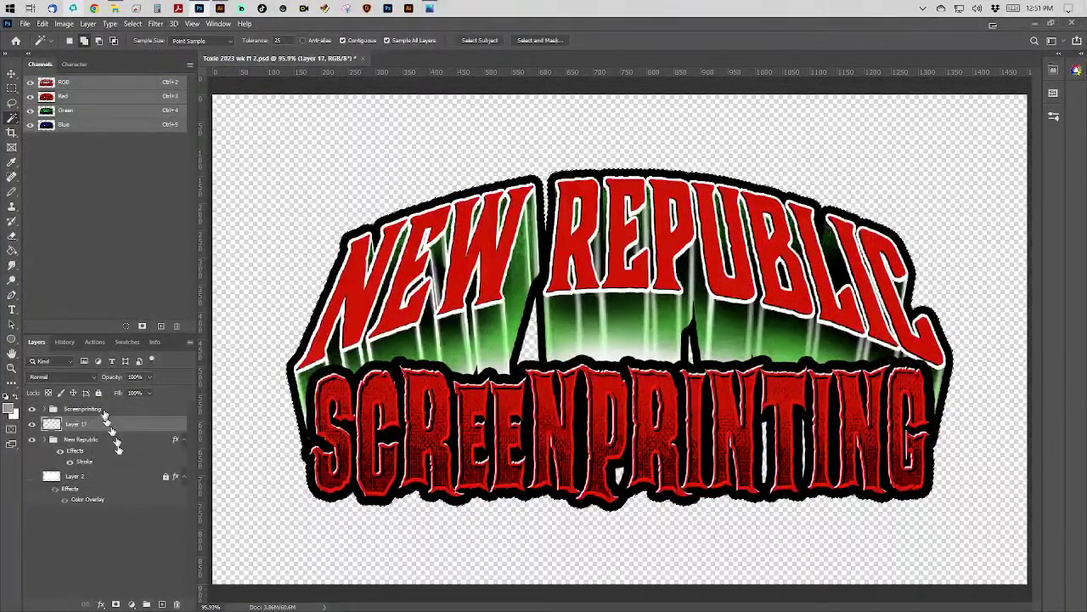
key("ctrl+z")
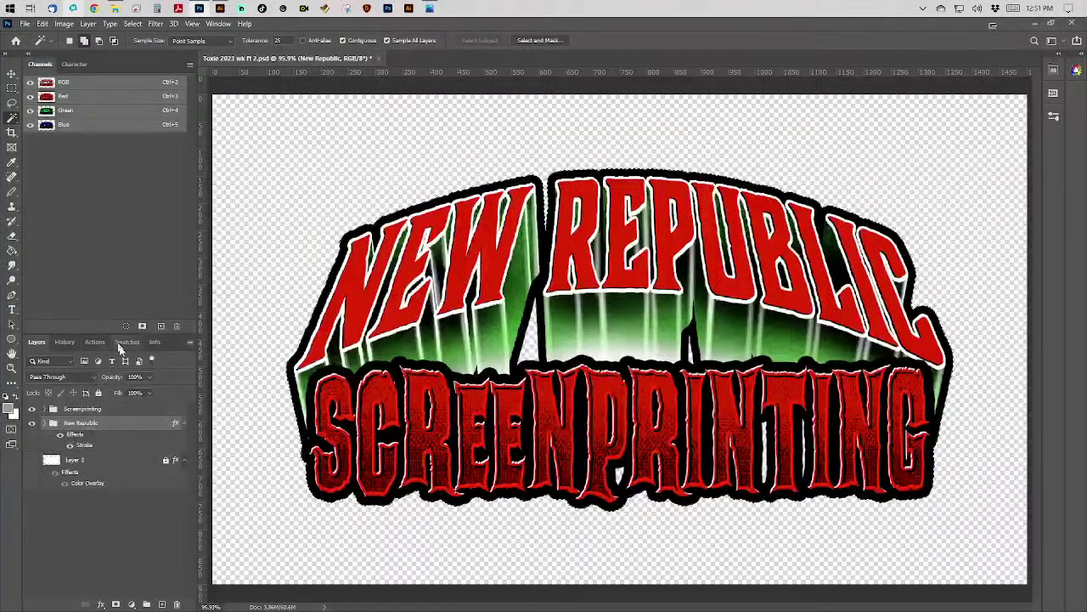
key("ctrl+shift+z")
left_click(100, 440)
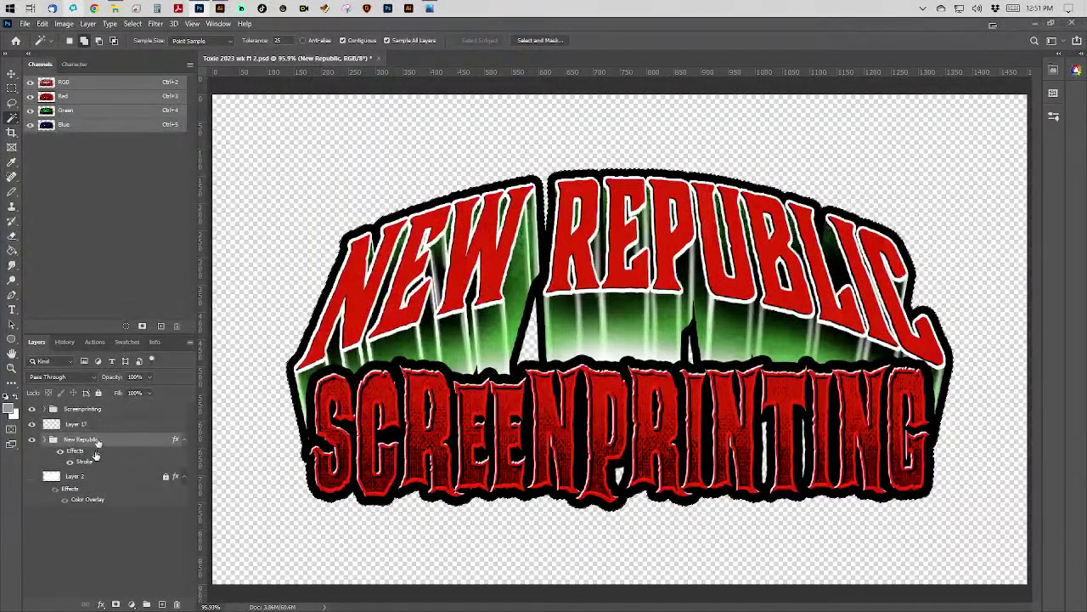
left_click_drag(111, 449, 113, 418)
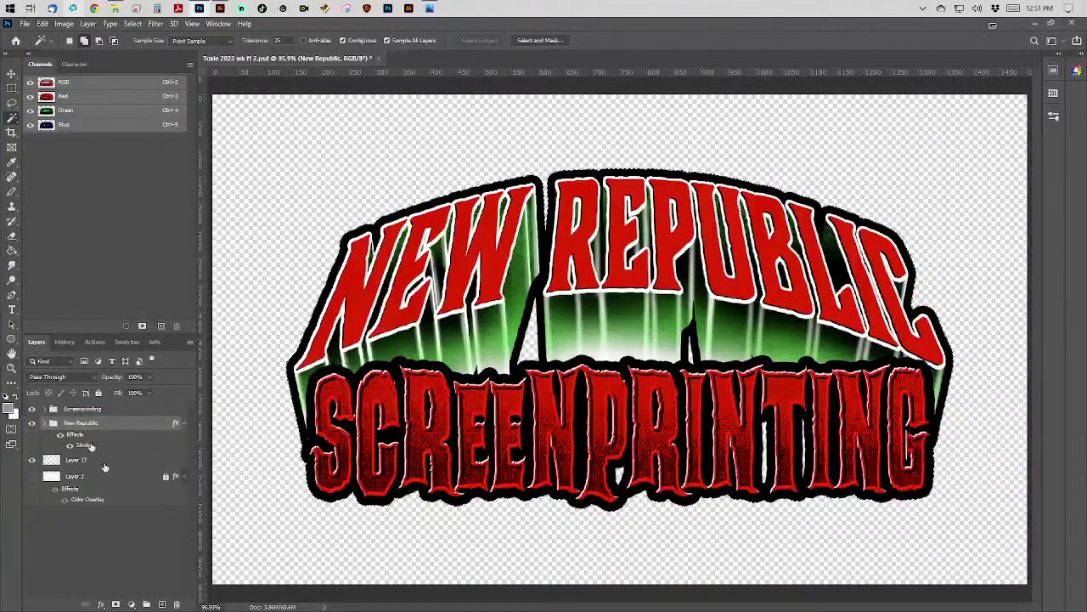
left_click(102, 459)
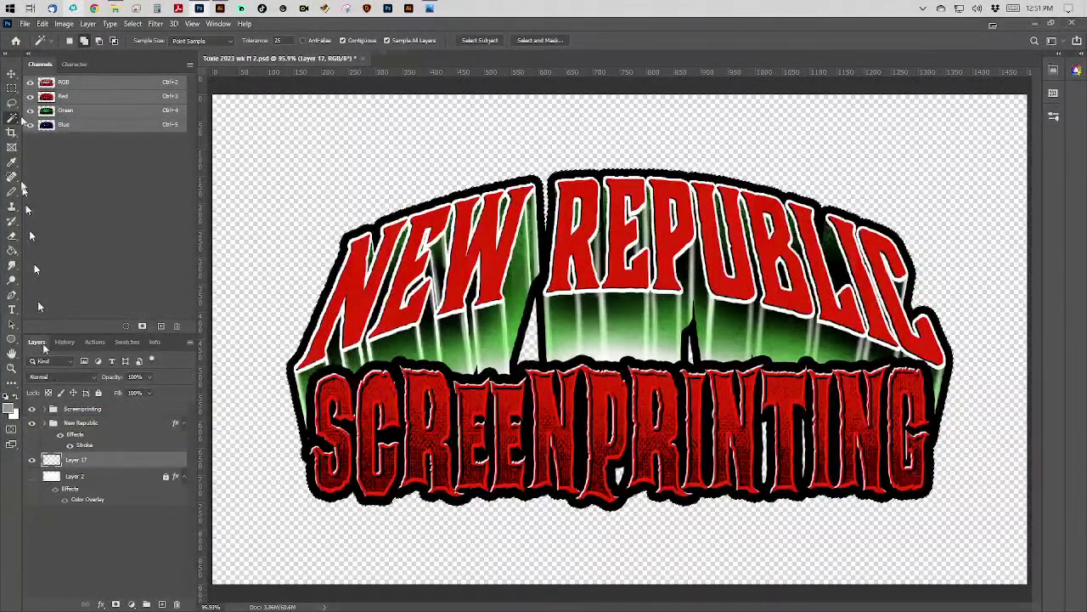
Fill Layer 17 with solid black.
left_click(41, 23)
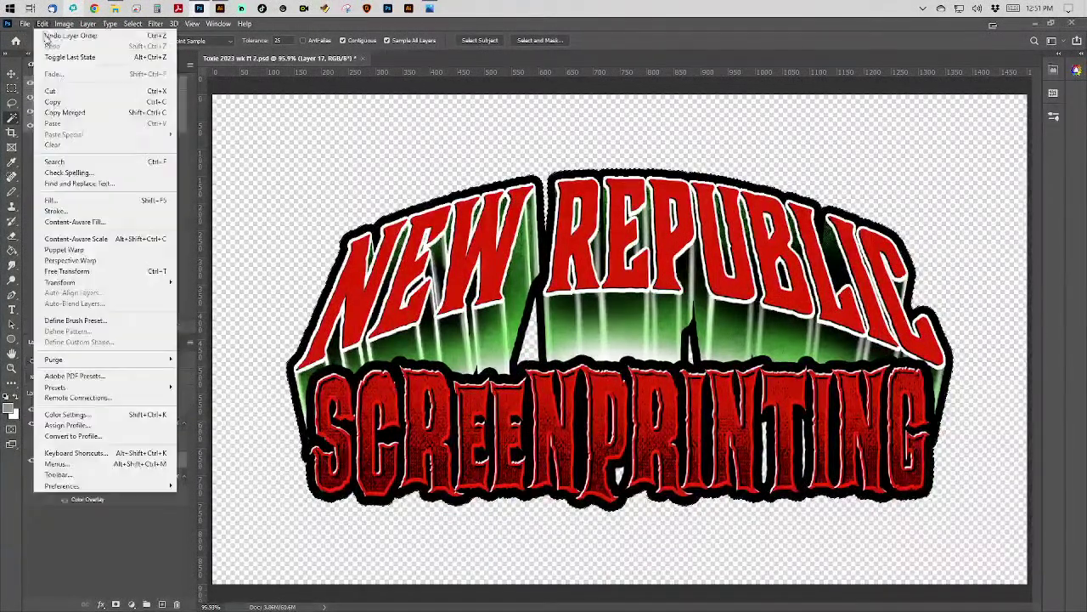
left_click(80, 202)
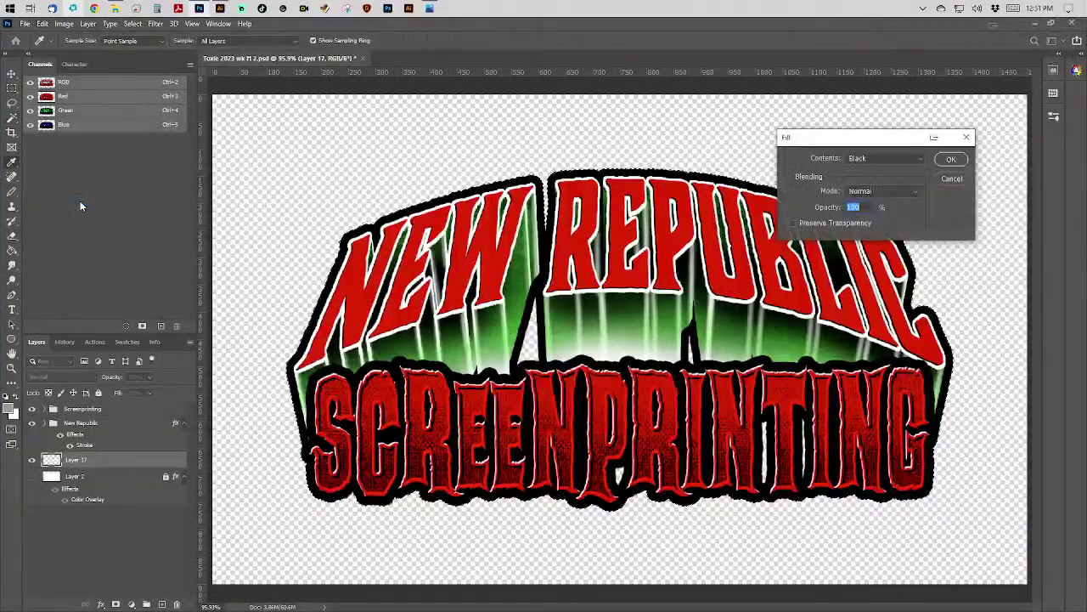
key("Return")
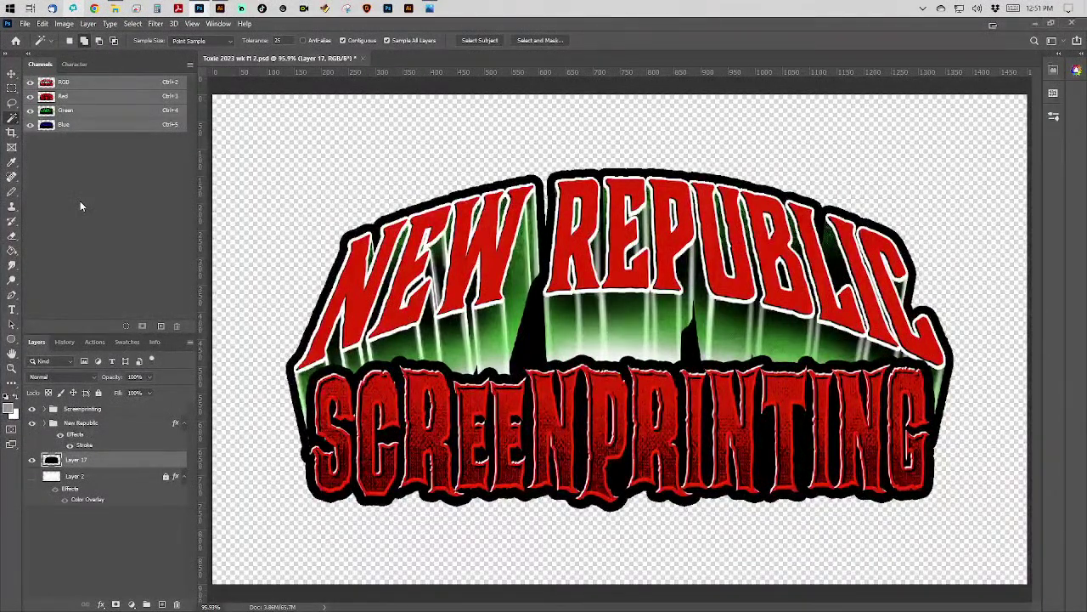
Invert the Magic Wand selection and crop the canvas tightly around the sticker.
left_click(12, 192)
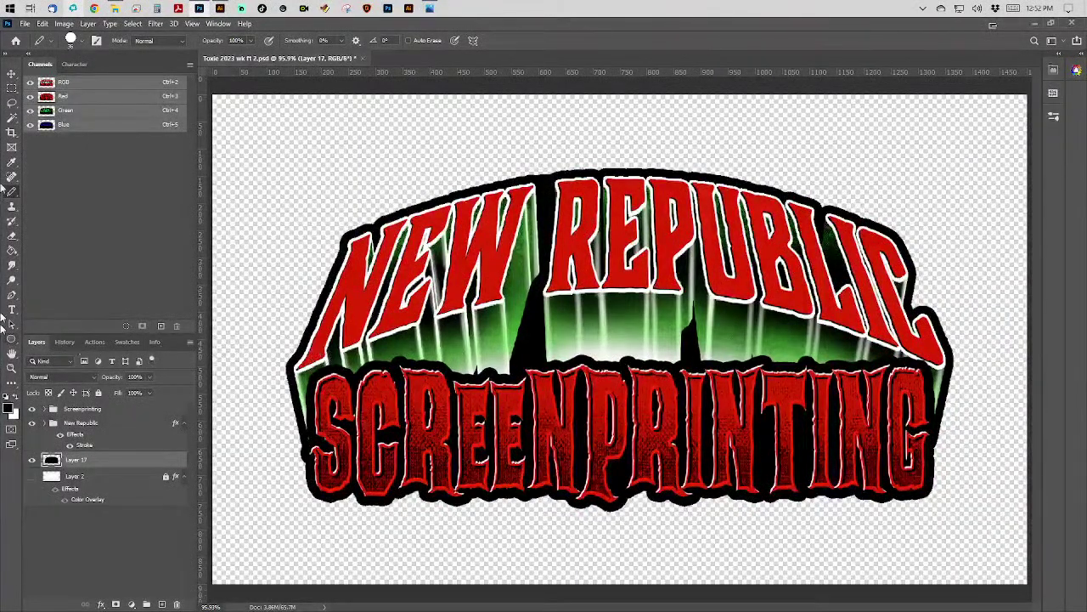
left_click(12, 118)
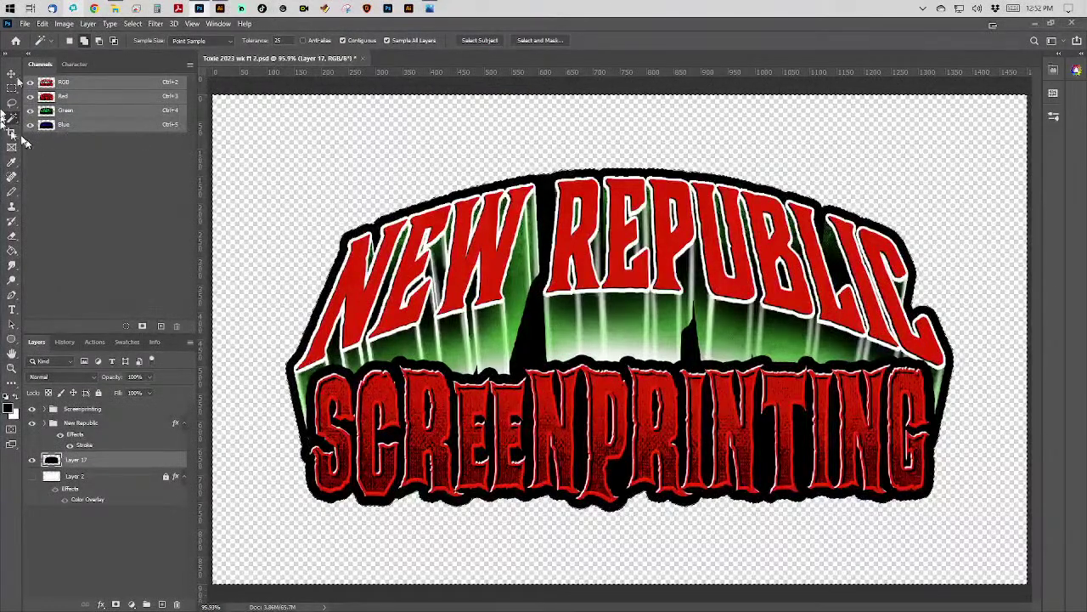
left_click(133, 23)
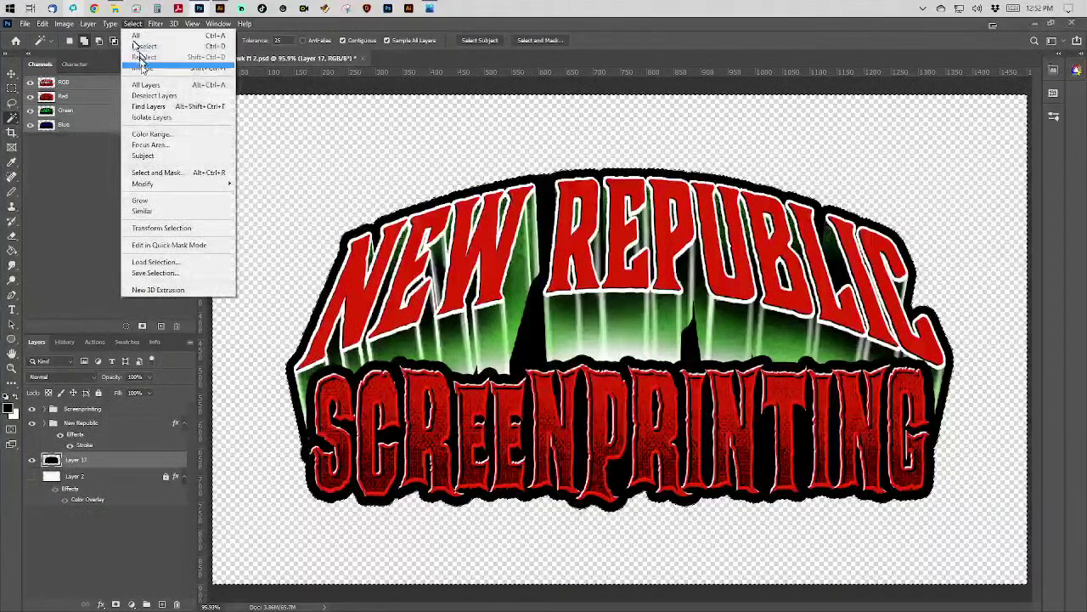
left_click(142, 68)
left_click(64, 23)
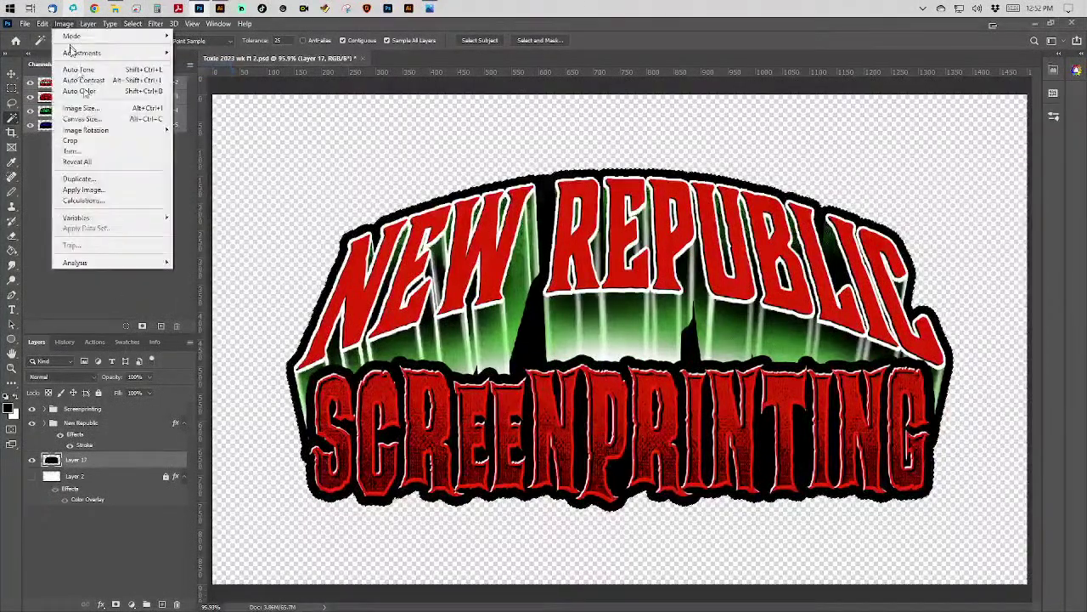
left_click(90, 137)
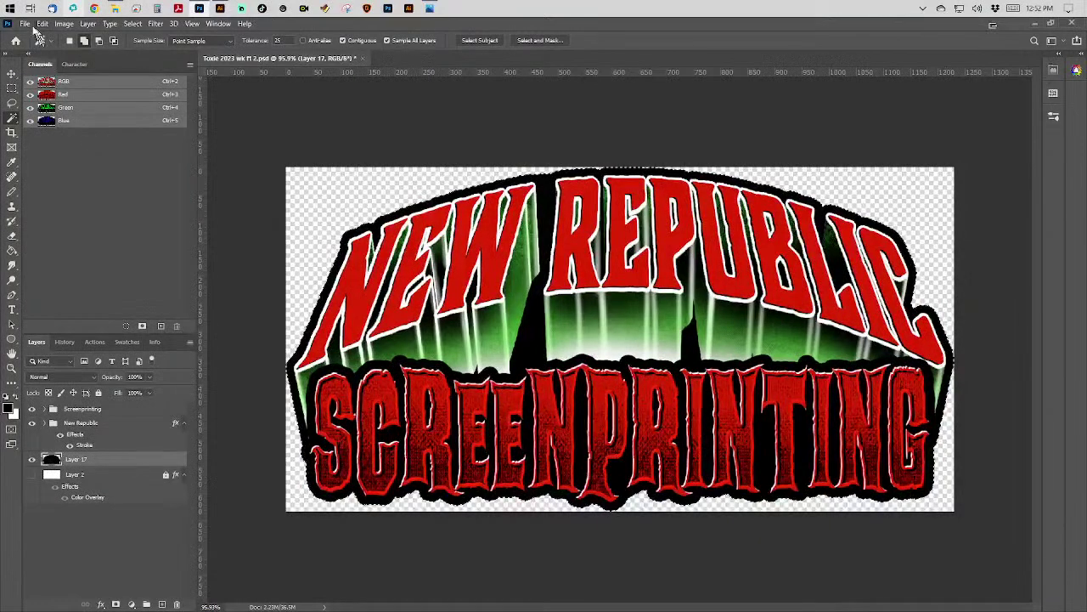
Save the design under the new name 'toxic sticker 1'.
left_click(25, 23)
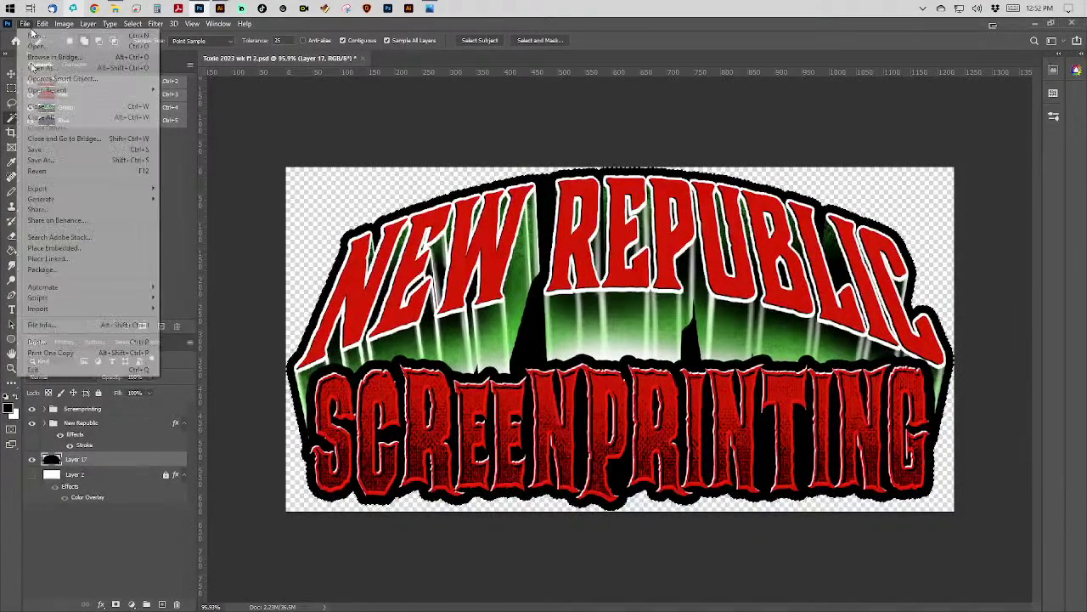
left_click(48, 161)
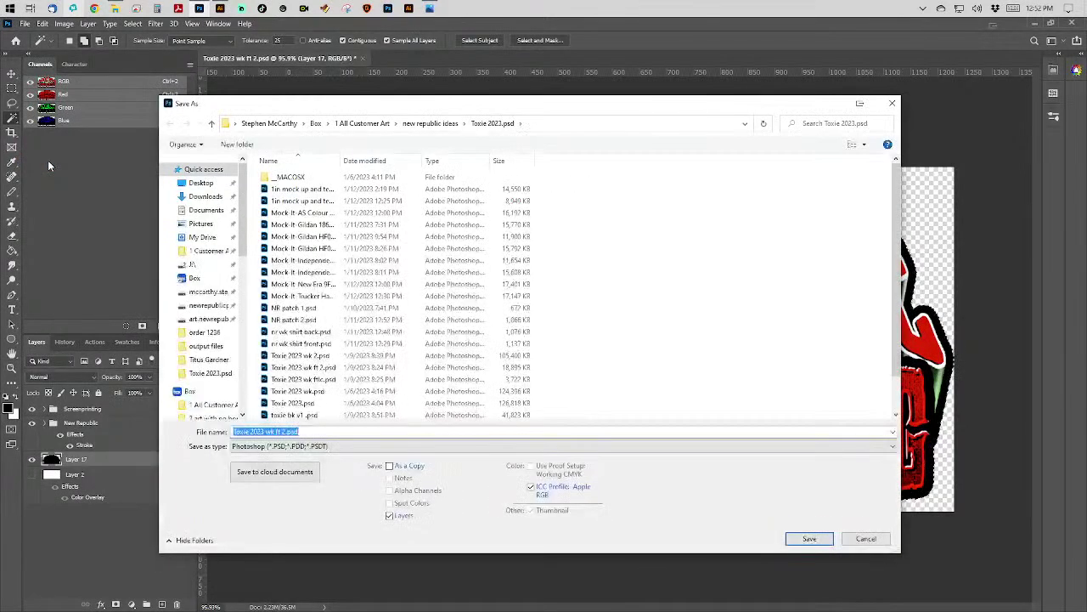
type("Toxie 202")
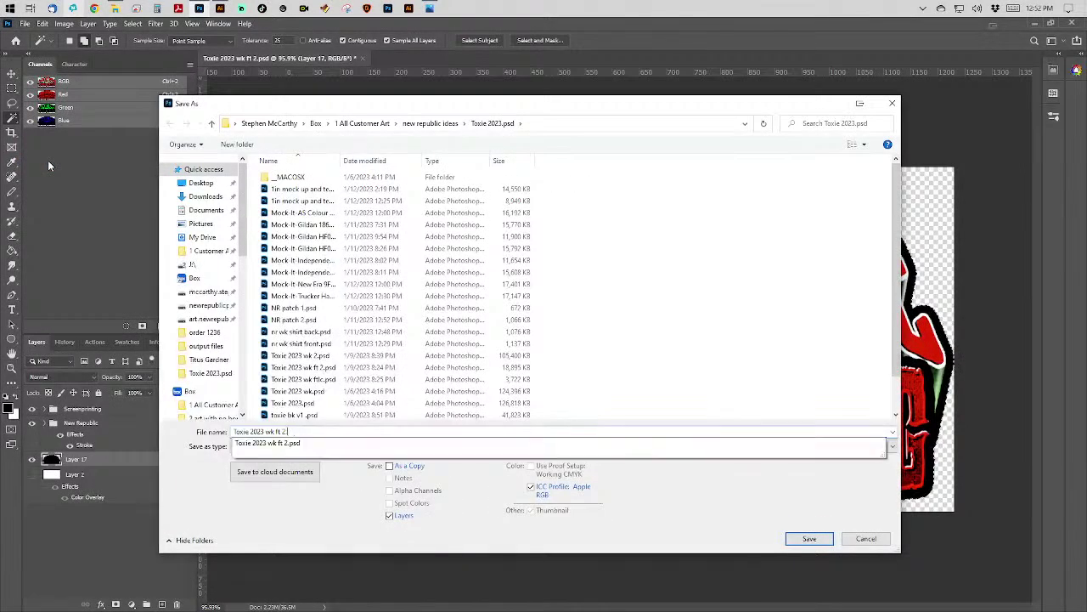
key("BackSpace")
key("BackSpace")
key("BackSpace")
key("BackSpace")
key("BackSpace")
key("BackSpace")
key("BackSpace")
key("BackSpace")
key("BackSpace")
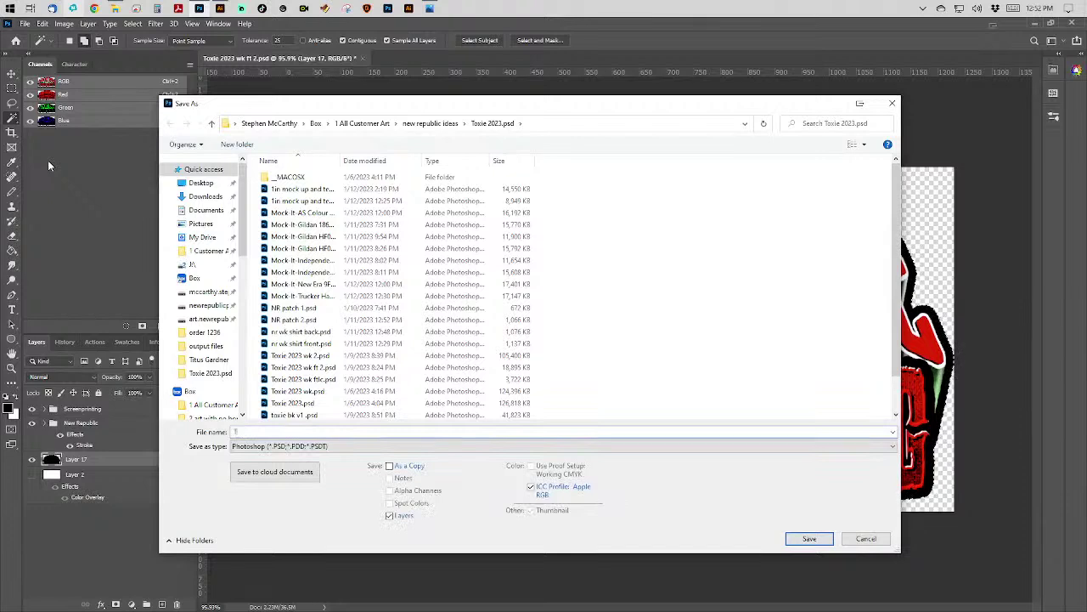
type("toxic sticker 1")
key("Return")
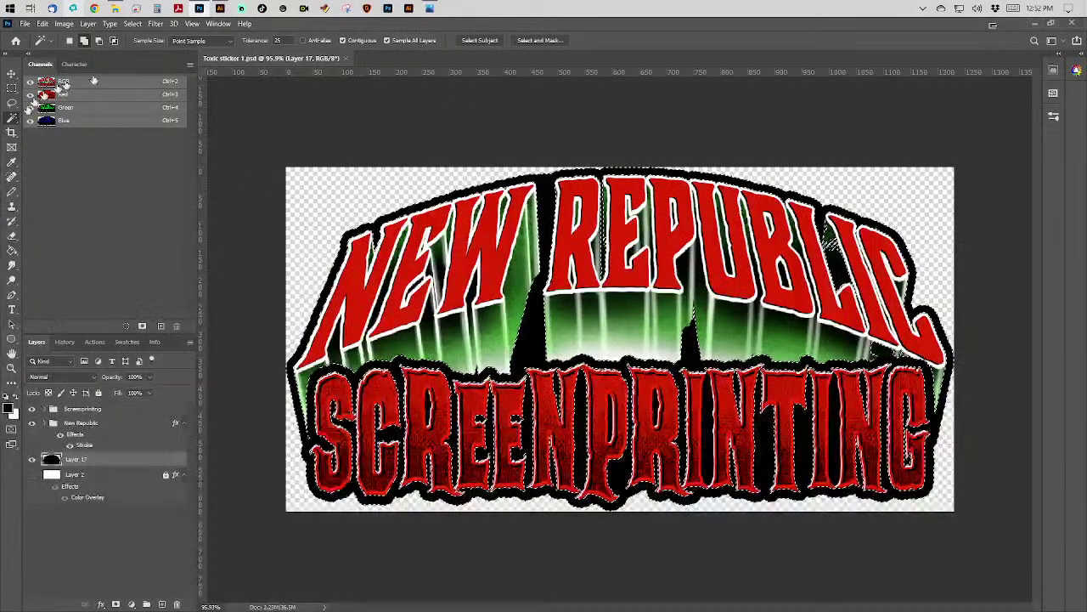
Merge all visible artwork into Layer 17, then Magic Wand-select the sticker design.
left_click(132, 23)
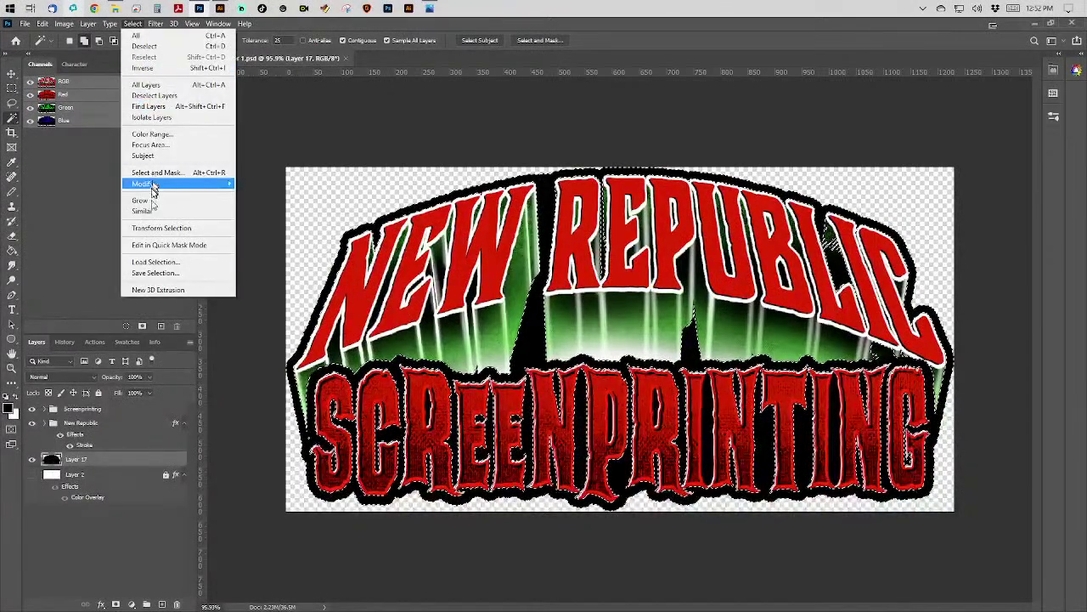
left_click(143, 211)
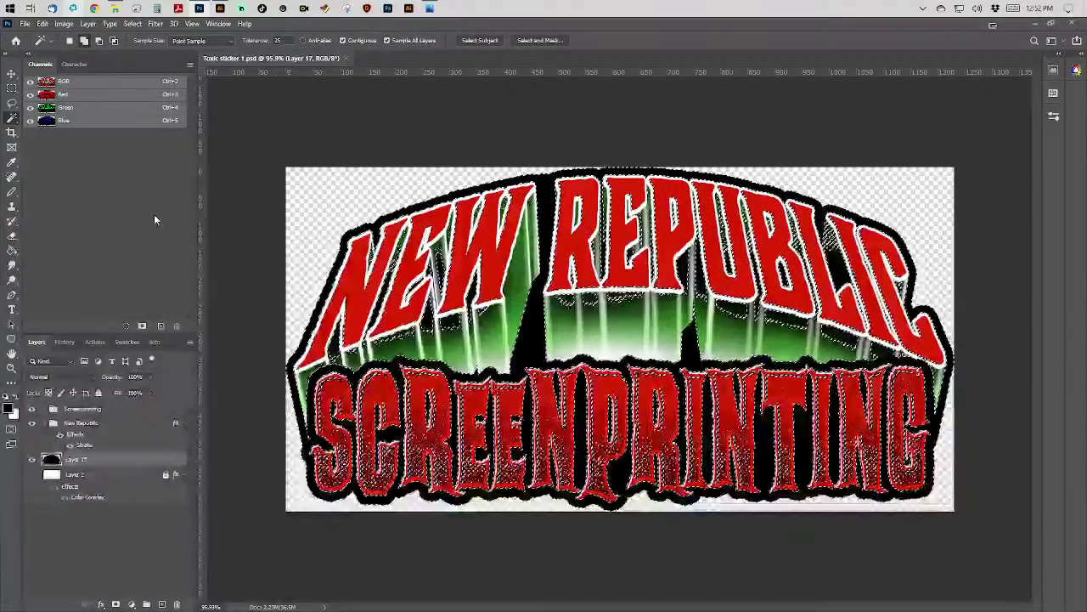
key("ctrl+d")
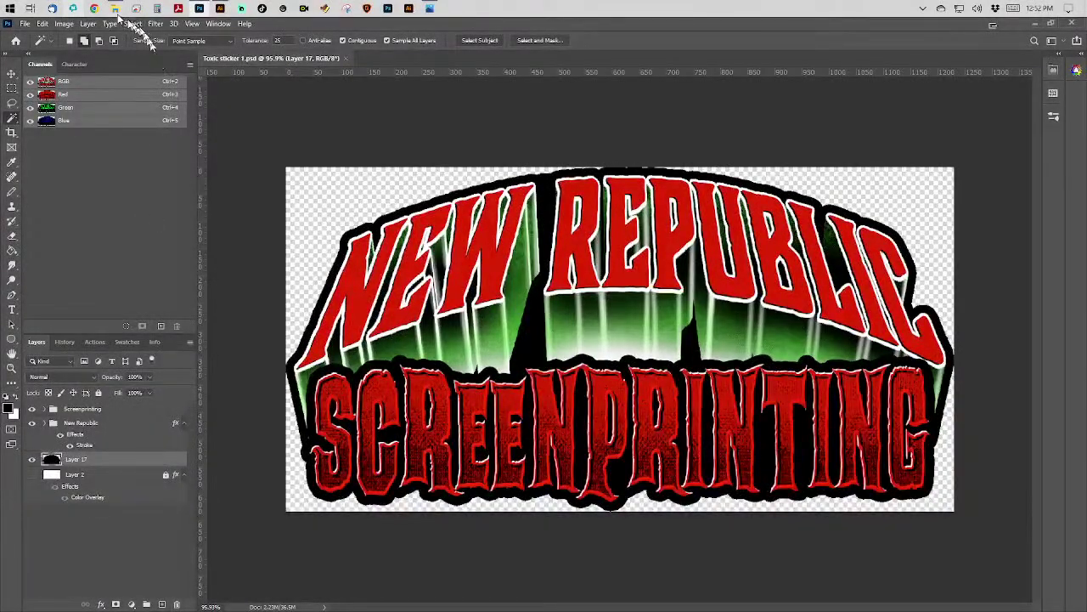
left_click(87, 24)
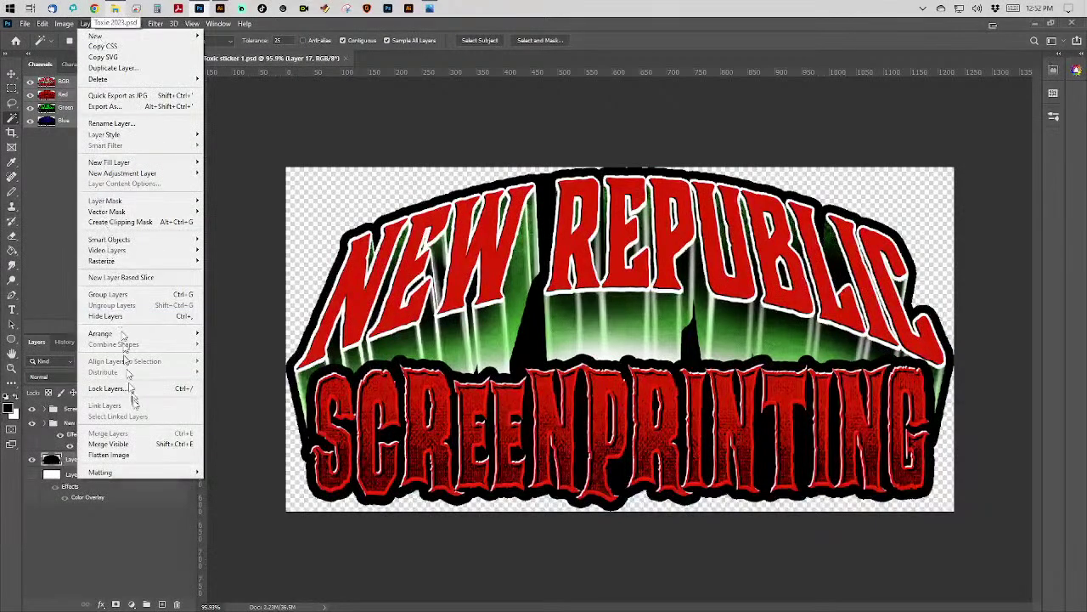
left_click(108, 444)
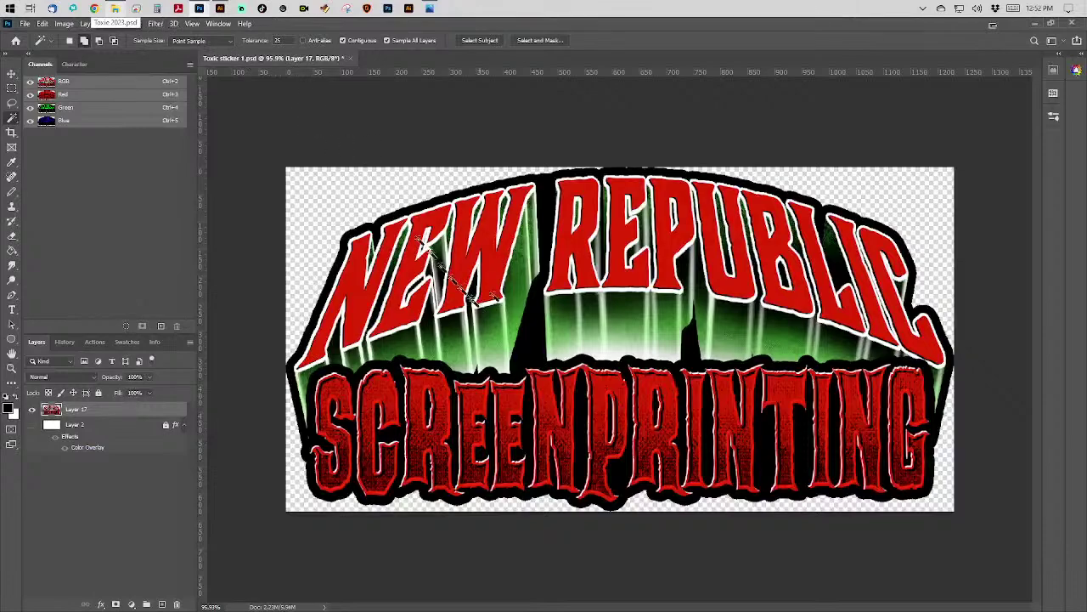
left_click(546, 202)
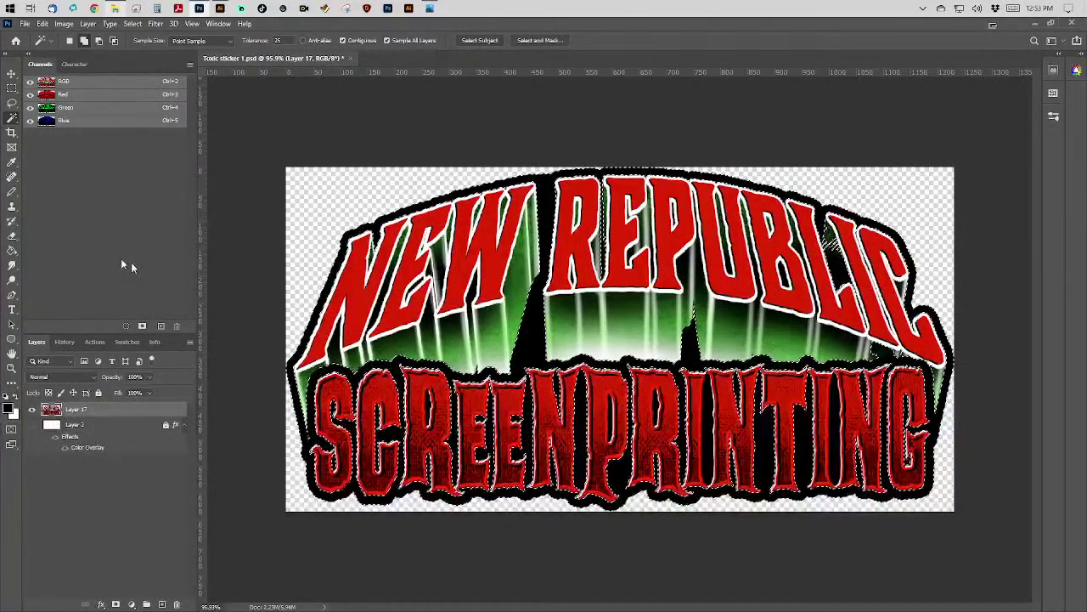
Start a new spot channel named 'black ink' with a black spot colour.
left_click(189, 68)
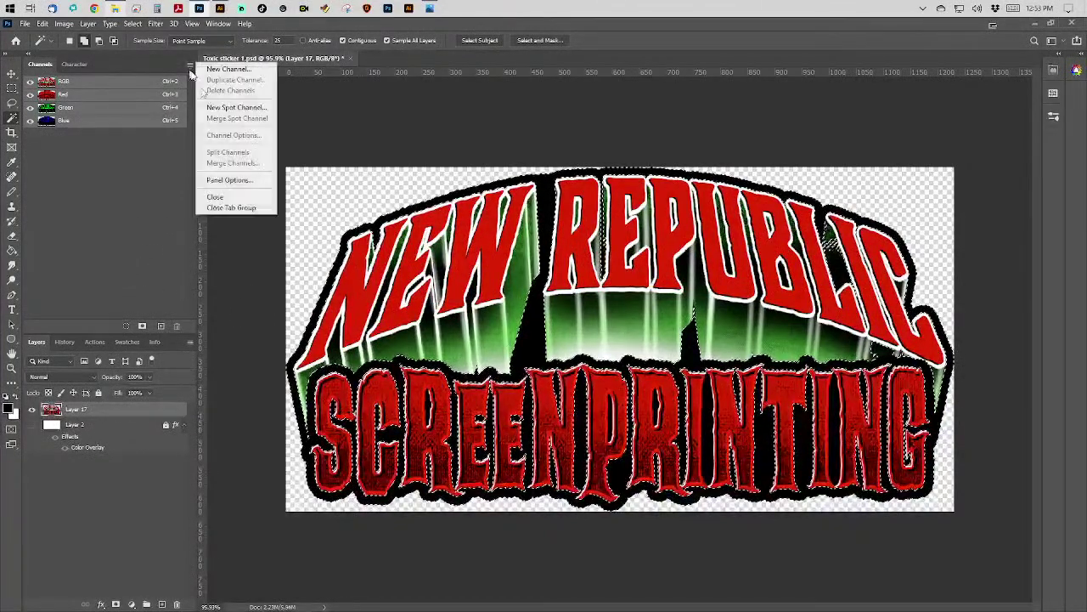
left_click(231, 107)
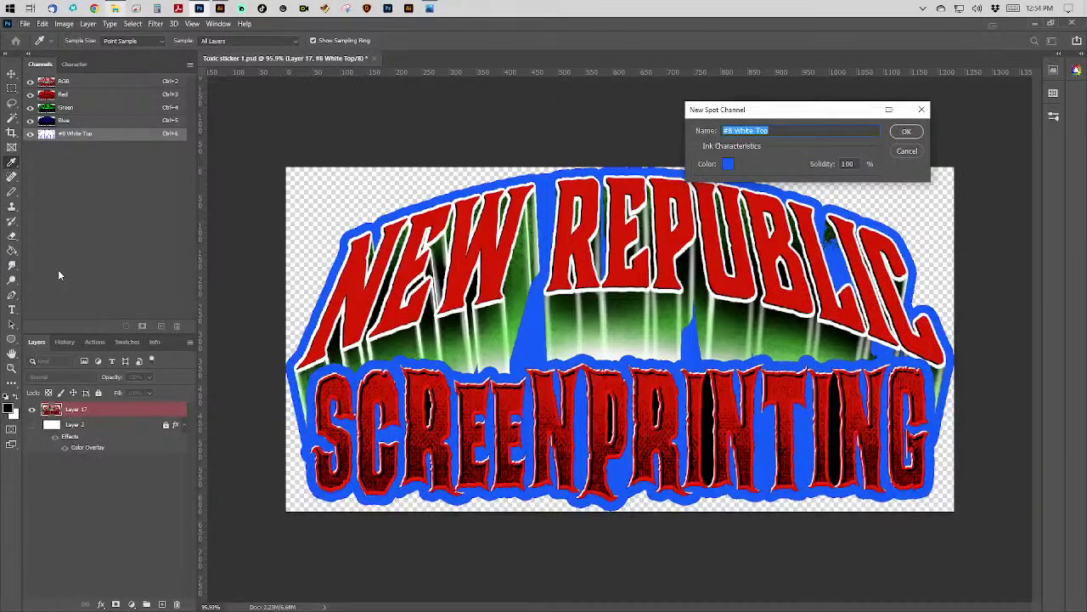
type("black ink")
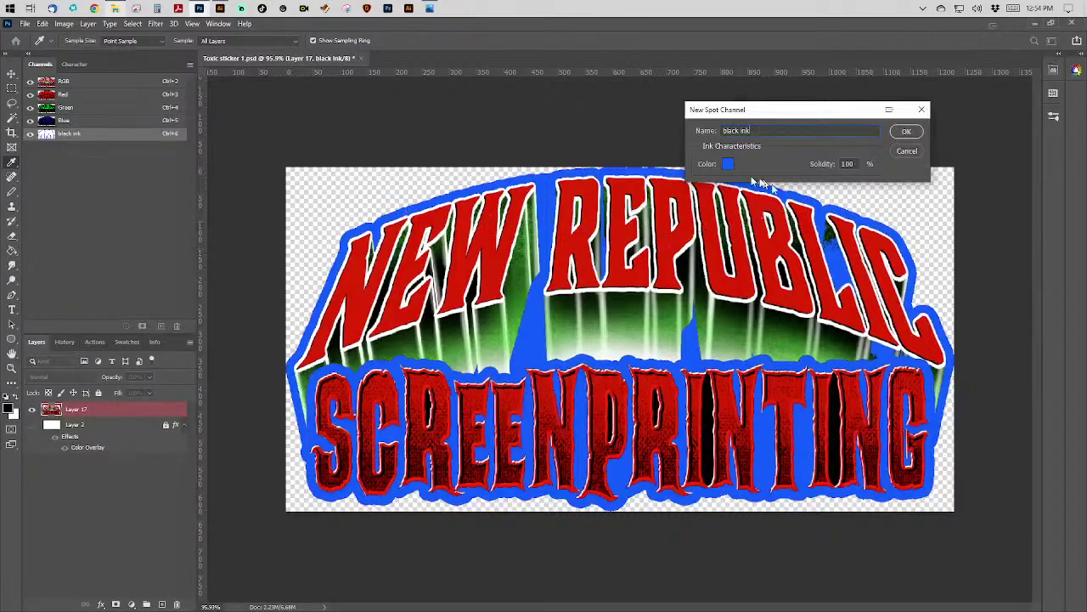
left_click(727, 165)
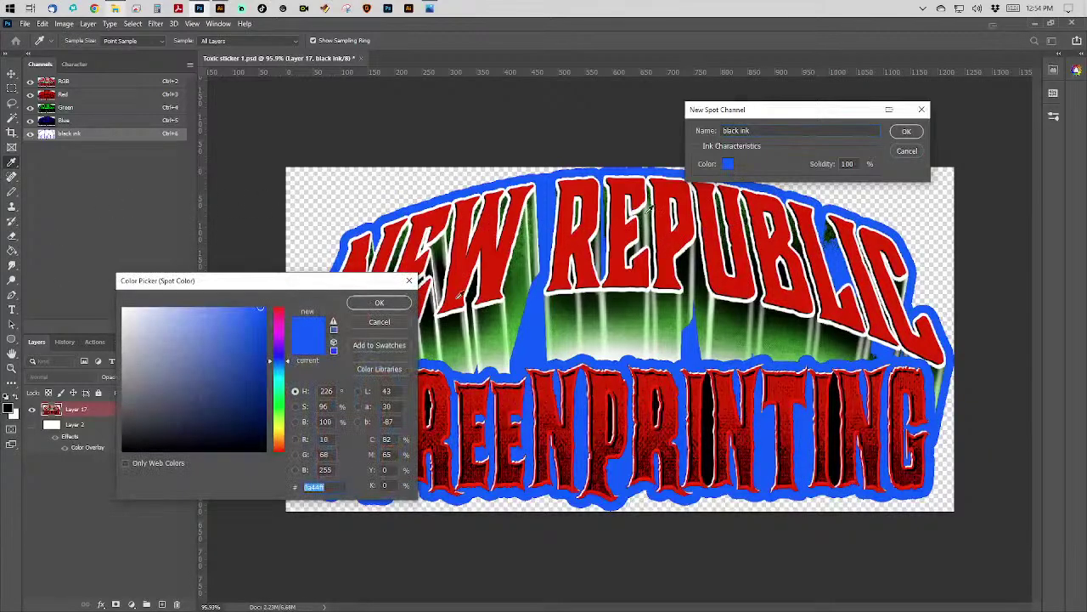
left_click_drag(196, 402, 64, 508)
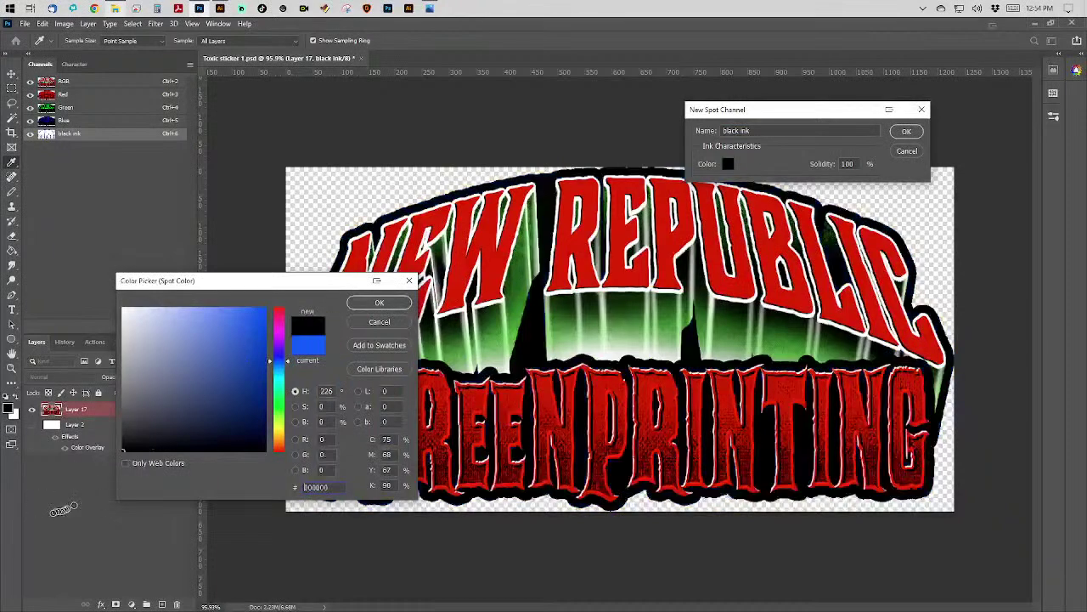
key("Return")
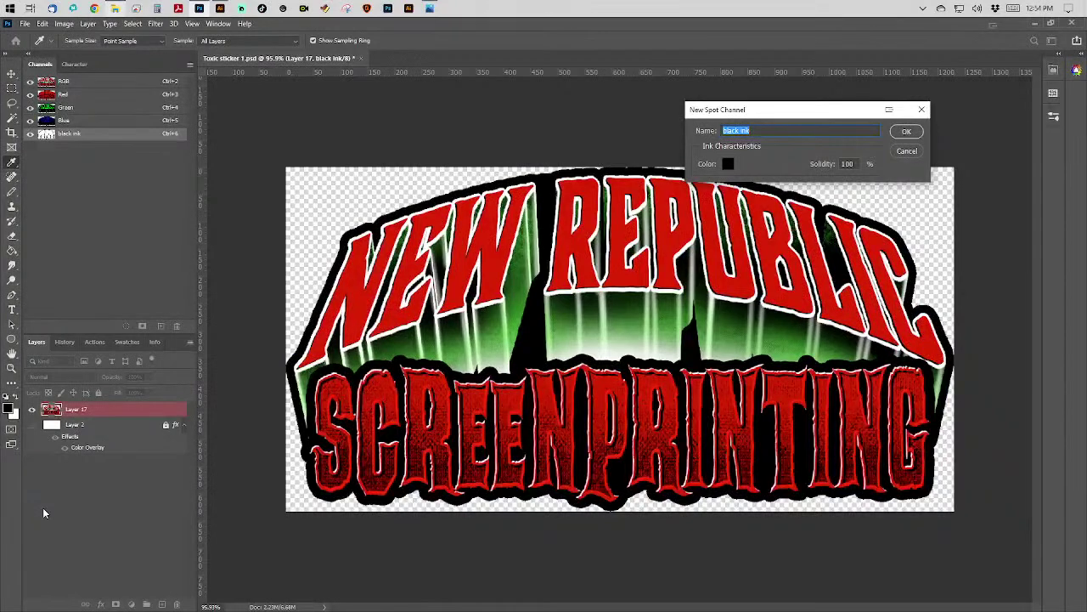
Set the black ink colour to CMYK 80/80/75/85 and create the spot channel.
left_click(729, 164)
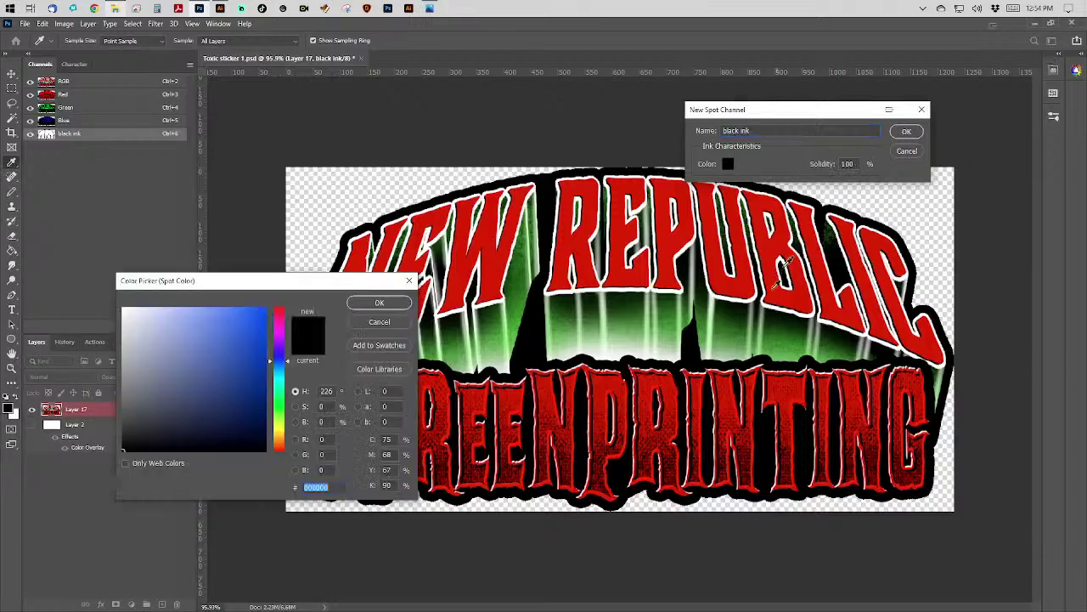
left_click(388, 438)
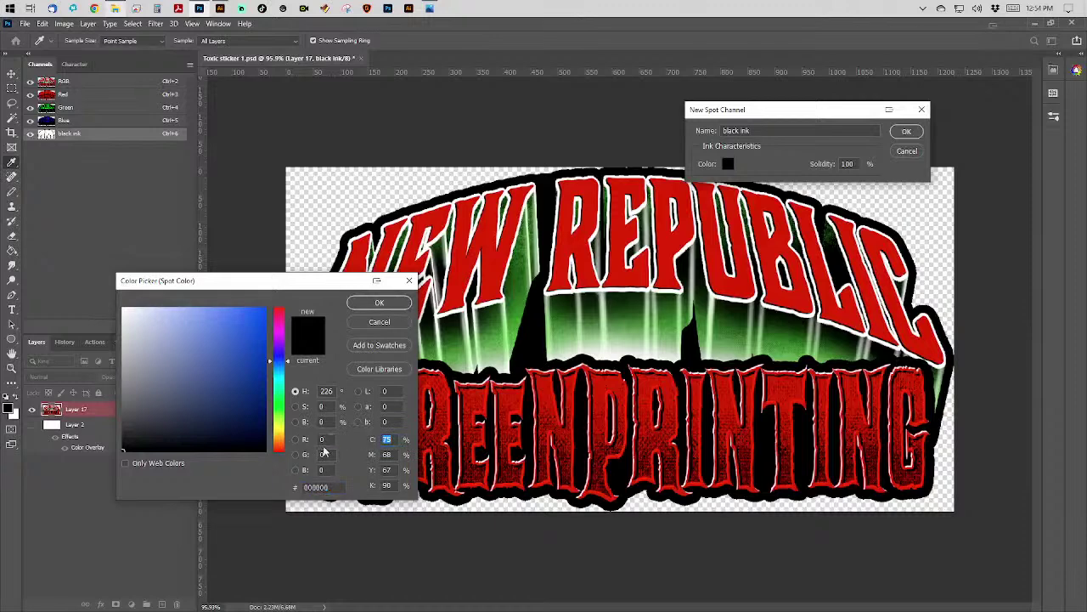
type("80")
key("Tab")
type("80")
key("Tab")
type("75")
key("Tab")
type("85")
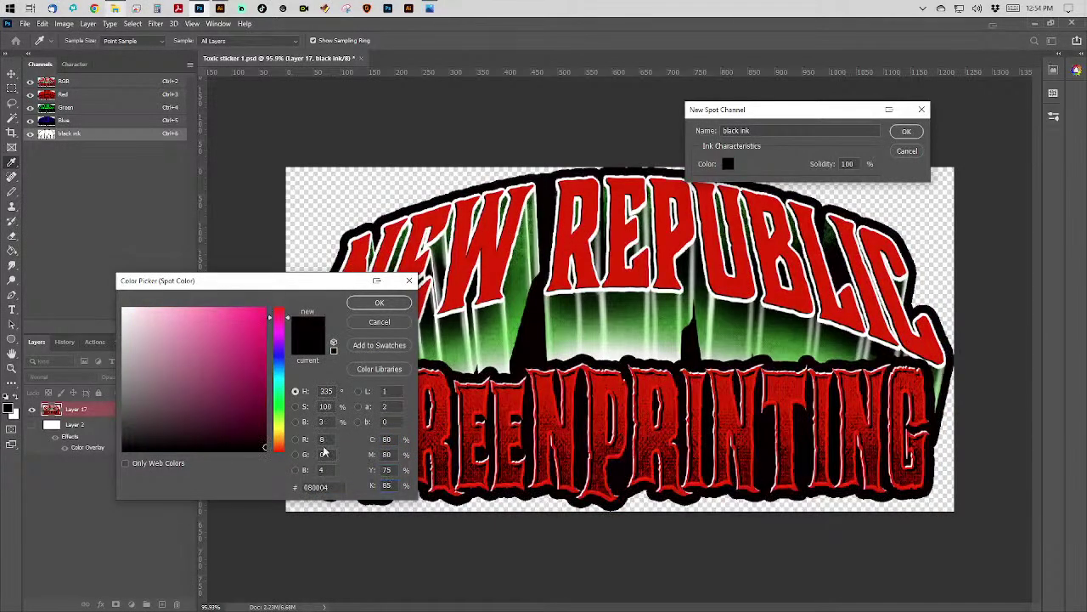
key("Return")
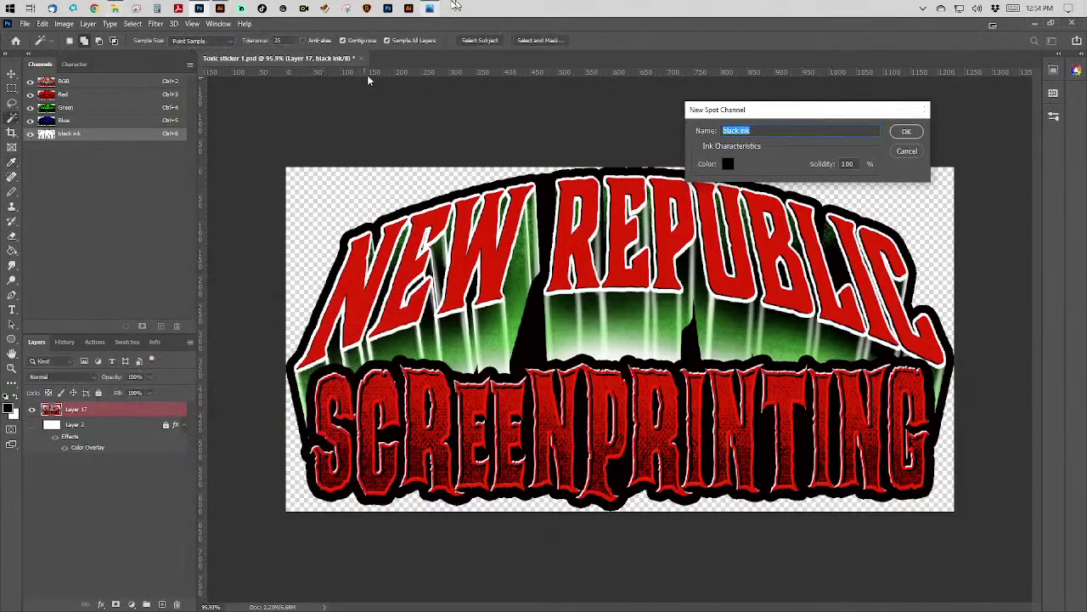
key("Return")
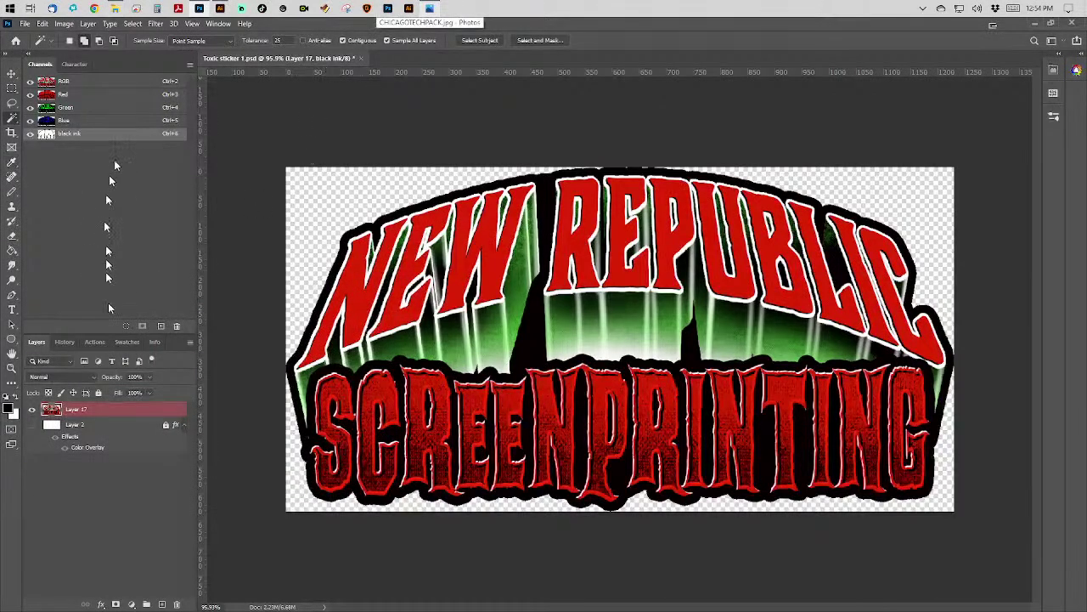
Load and clear the artwork and letter selections, returning to the RGB composite.
key("ctrl+shift+d")
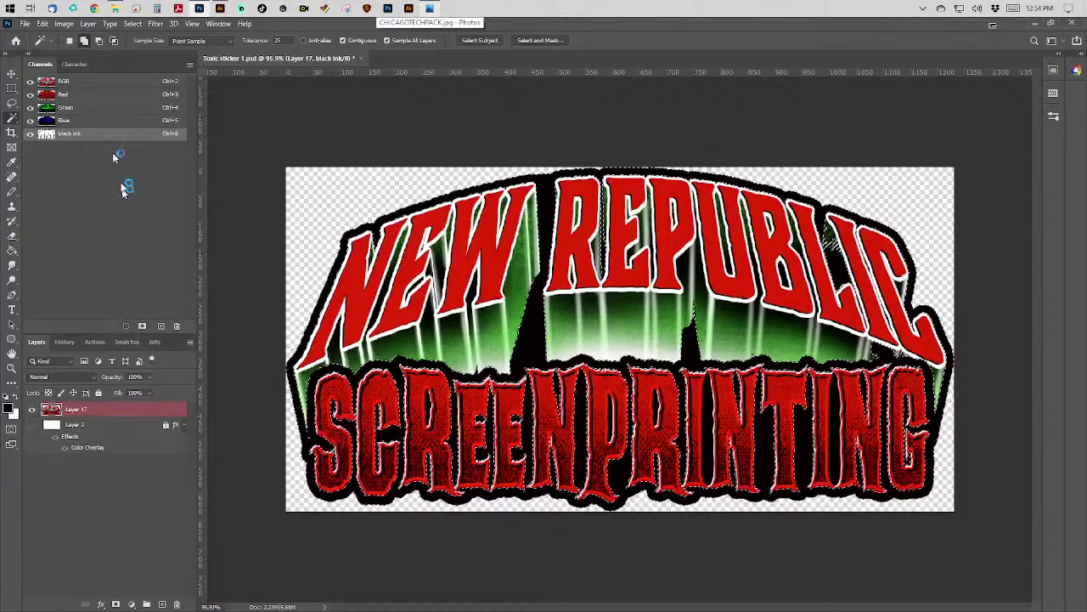
key("ctrl+2")
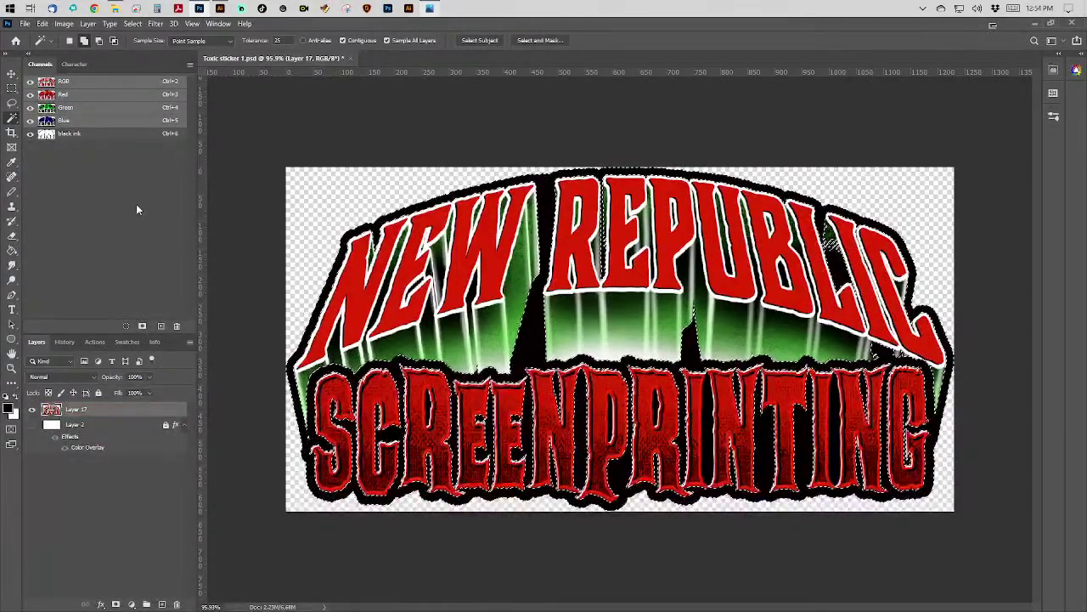
key("ctrl+d")
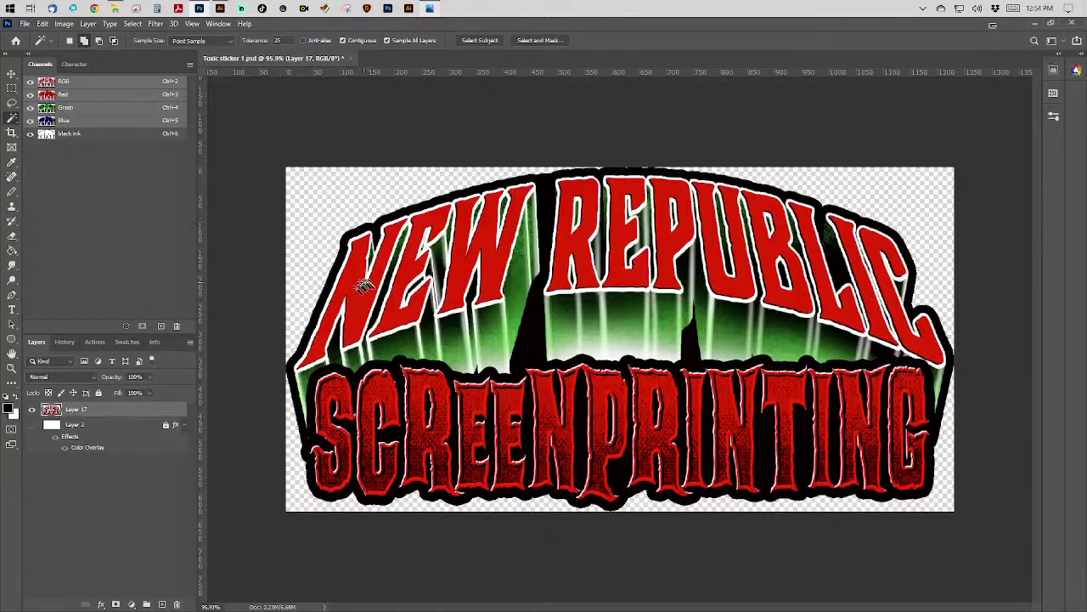
left_click(132, 24)
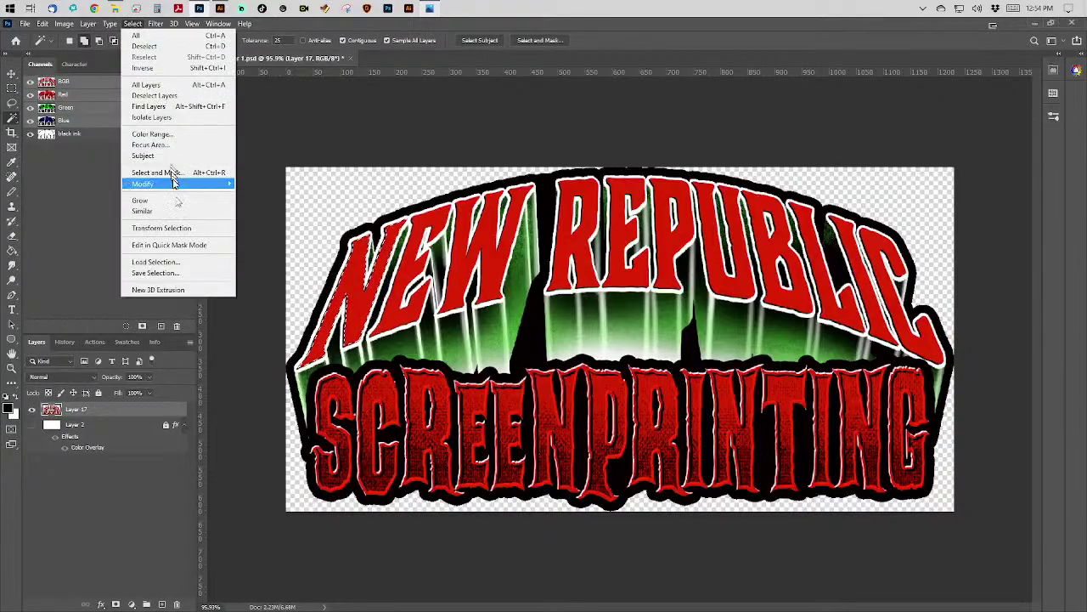
left_click_drag(173, 214, 171, 212)
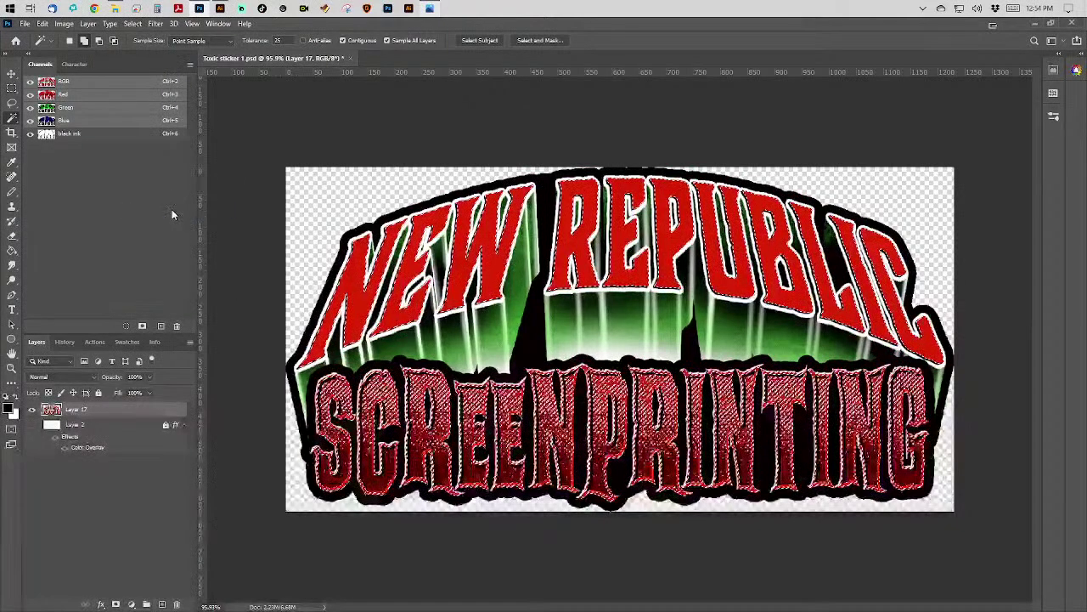
key("ctrl+d")
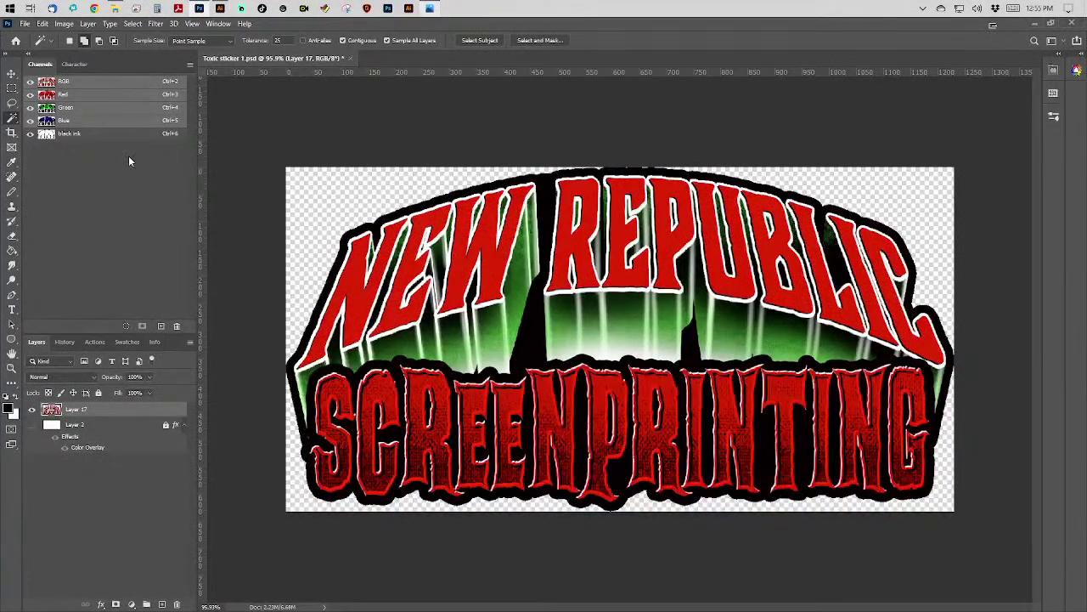
Delete Layer 2 and its Color Overlay by dragging it to the trash.
left_click(26, 24)
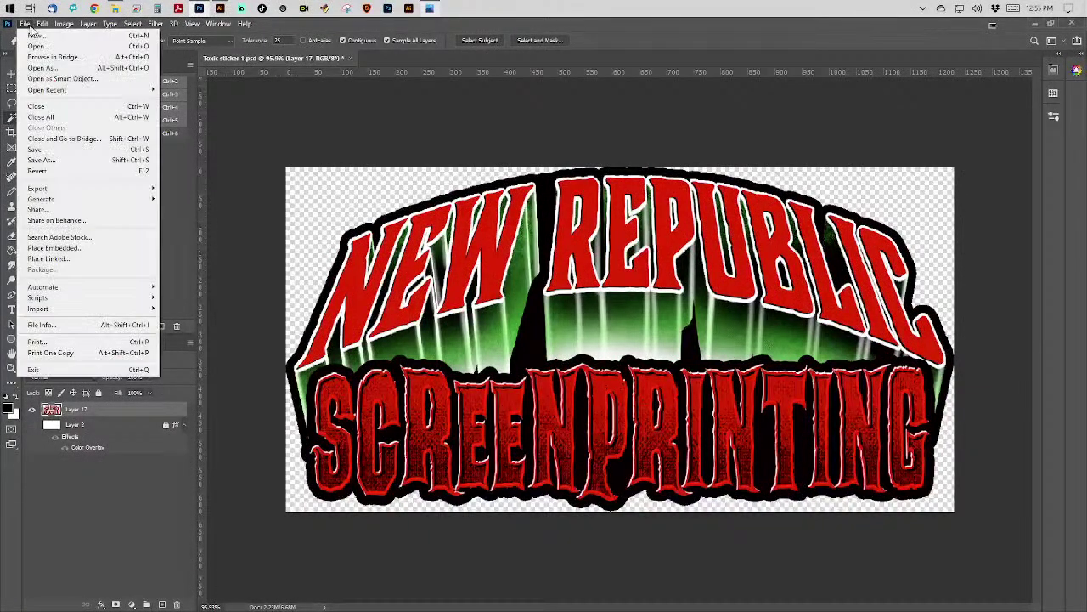
left_click(120, 429)
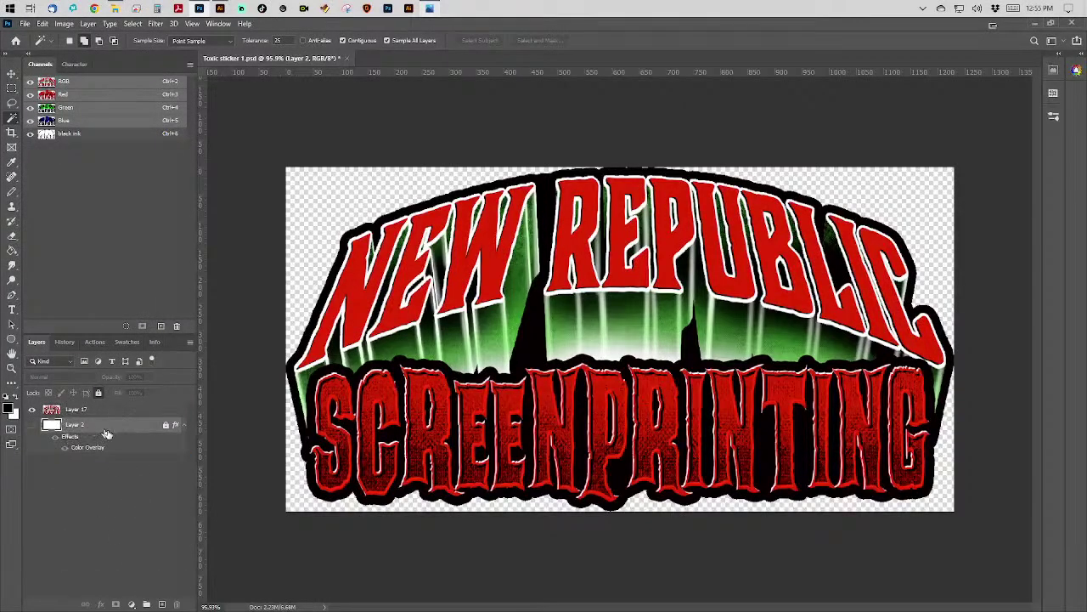
left_click_drag(113, 429, 164, 604)
left_click_drag(113, 427, 151, 552)
left_click_drag(123, 427, 178, 603)
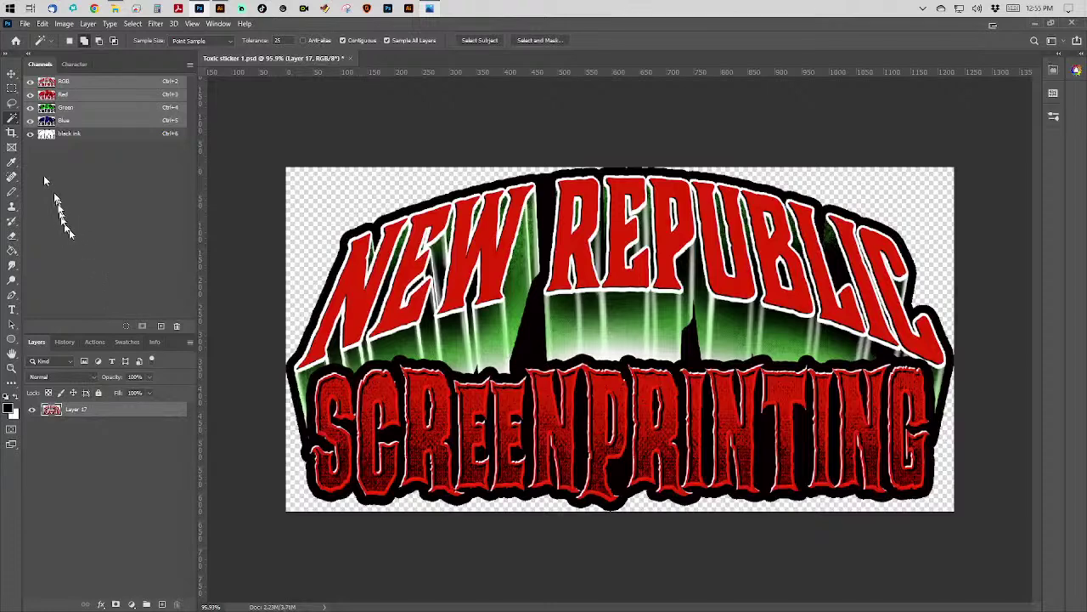
Inspect the black ink channel alone with its surroundings selected, then return to RGB composite.
left_click(117, 137)
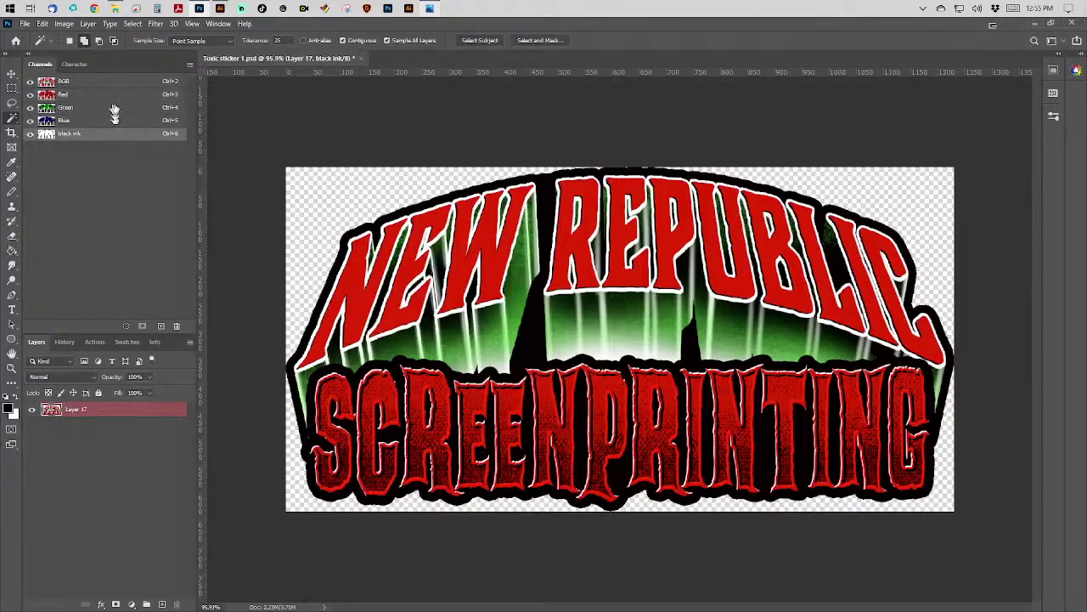
left_click(307, 229)
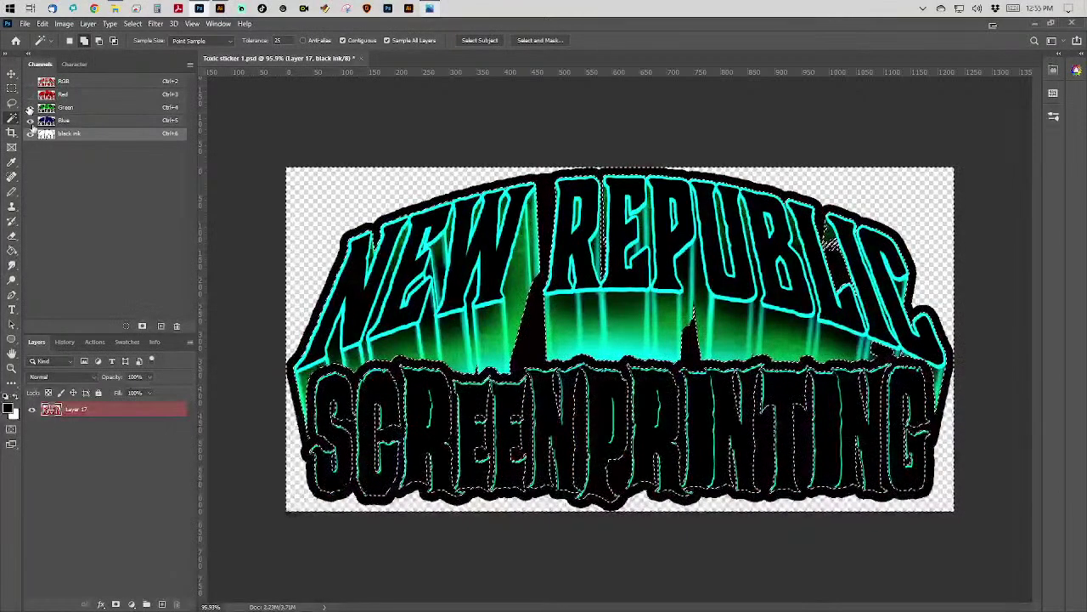
key("ctrl+6")
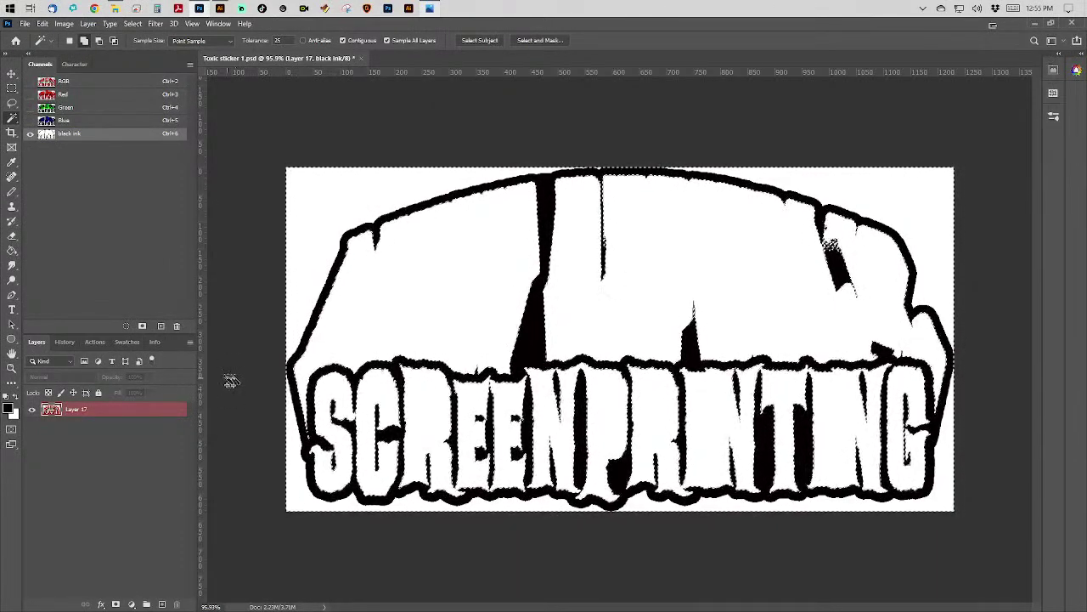
key("ctrl+d")
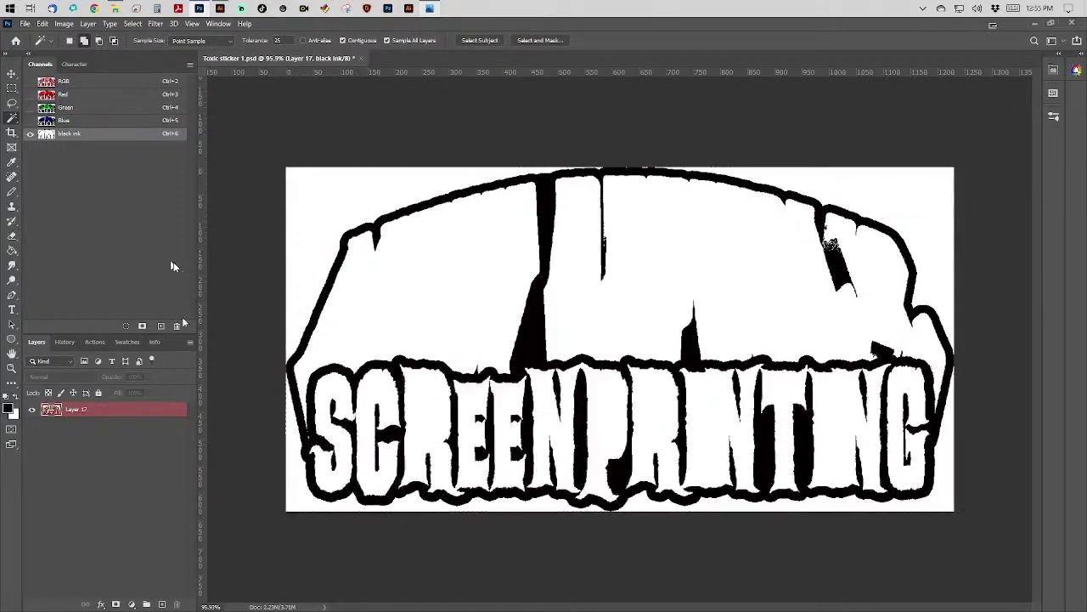
left_click(121, 412)
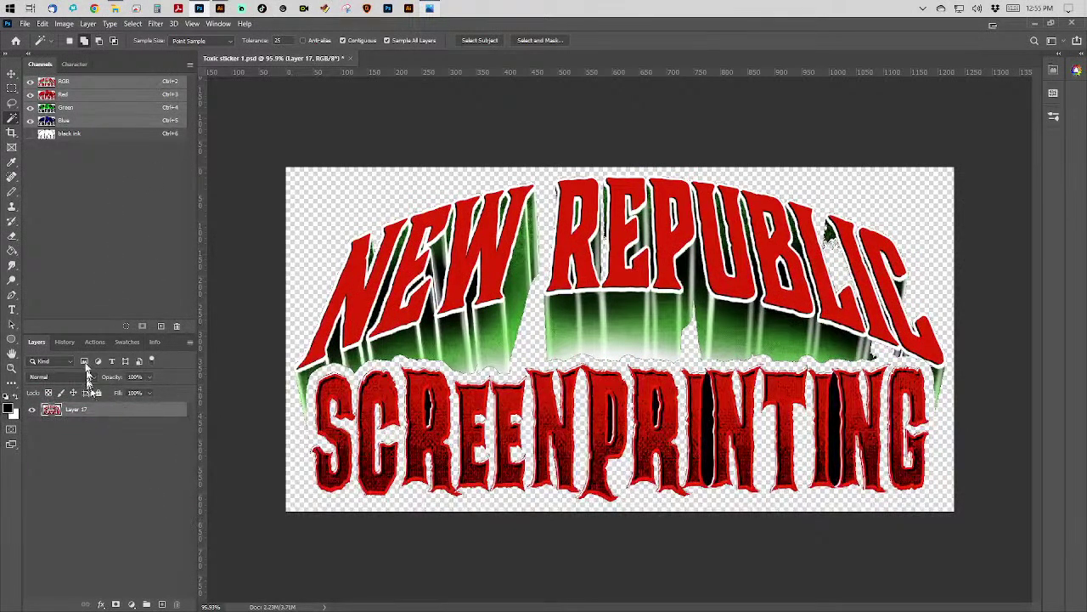
Revert History to New Spot Channel, then unlock and delete Layer 2.
left_click(73, 342)
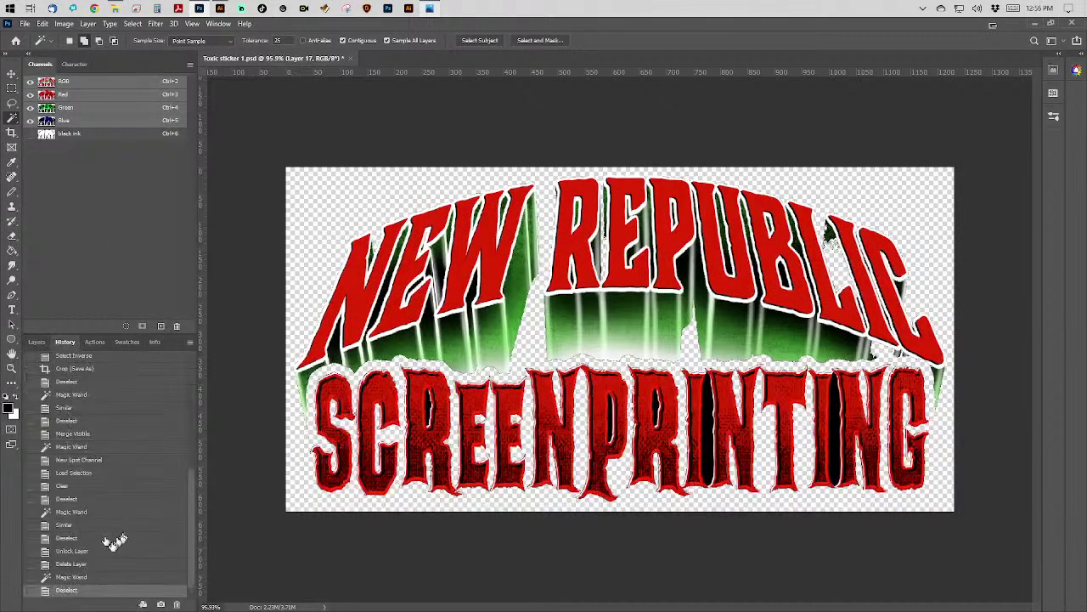
left_click(106, 459)
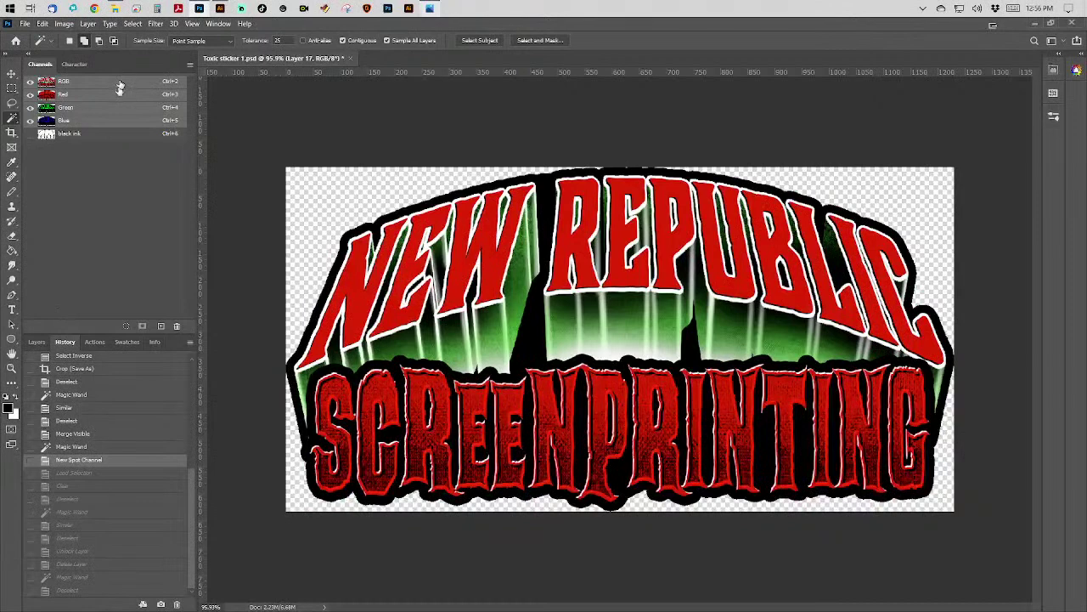
left_click(35, 343)
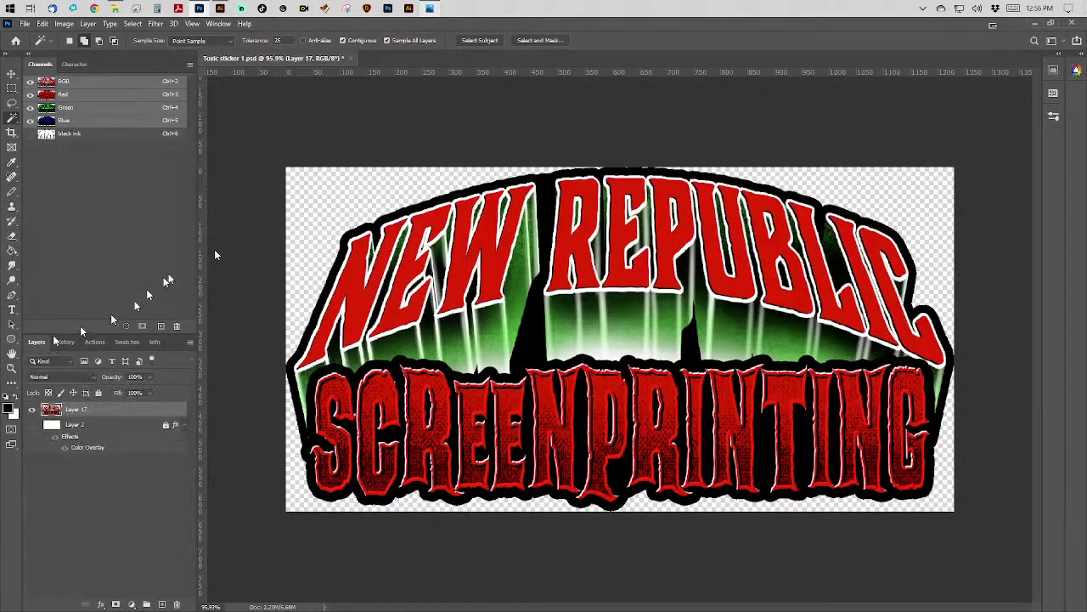
left_click(147, 427)
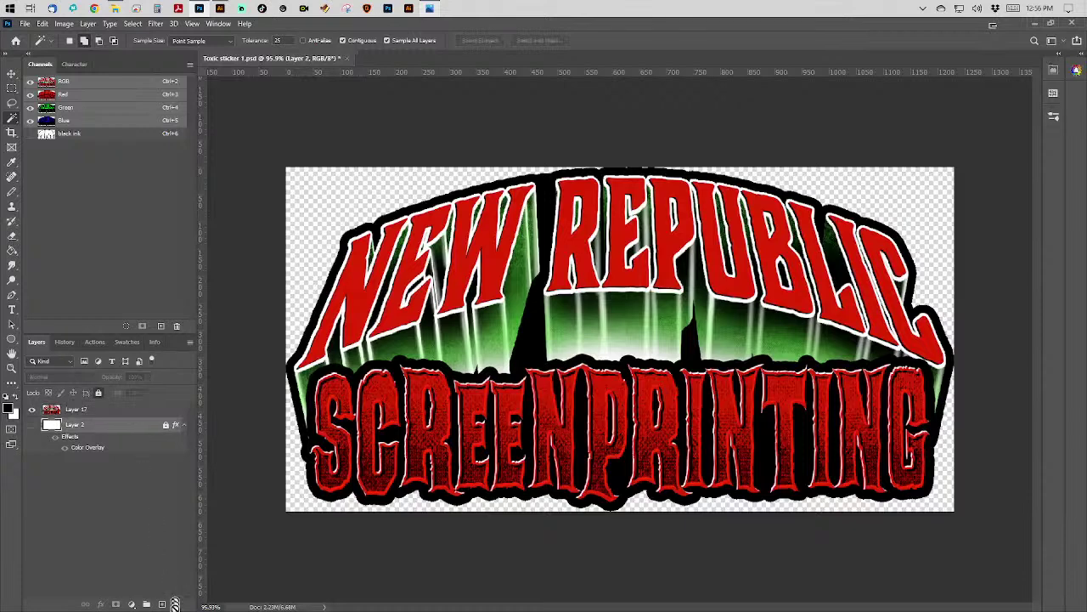
left_click(99, 394)
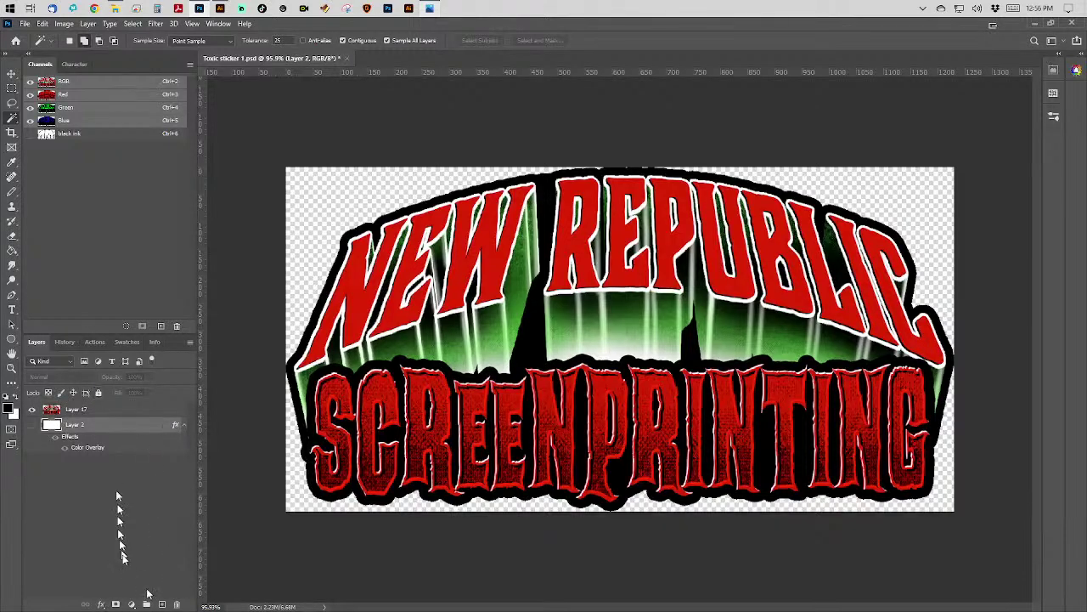
left_click(176, 604)
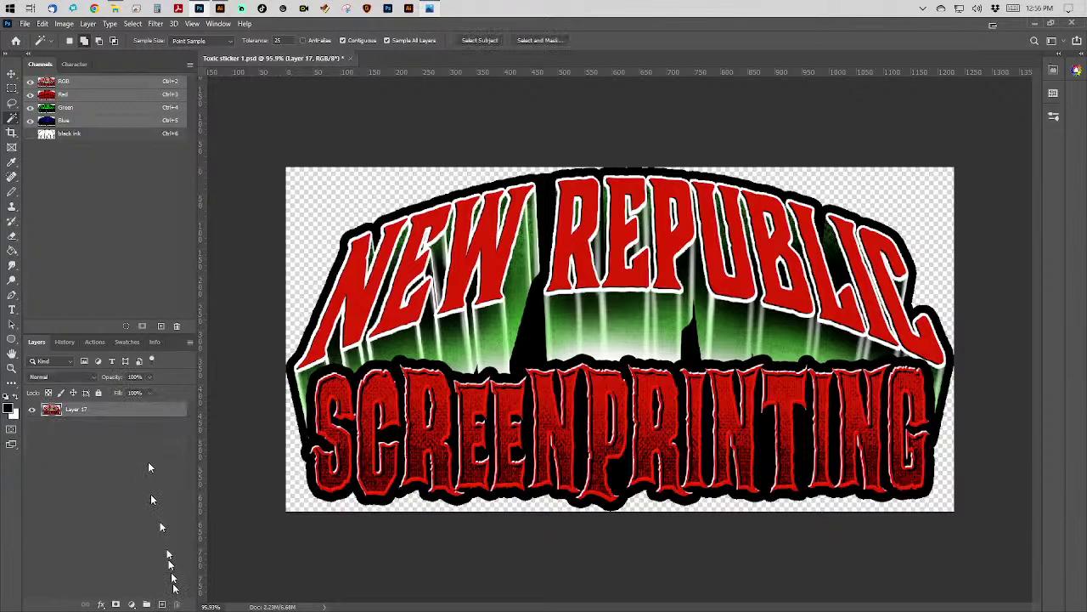
Select the whole sticker artwork via Magic Wand background, Select Similar and Inverse.
left_click(317, 222)
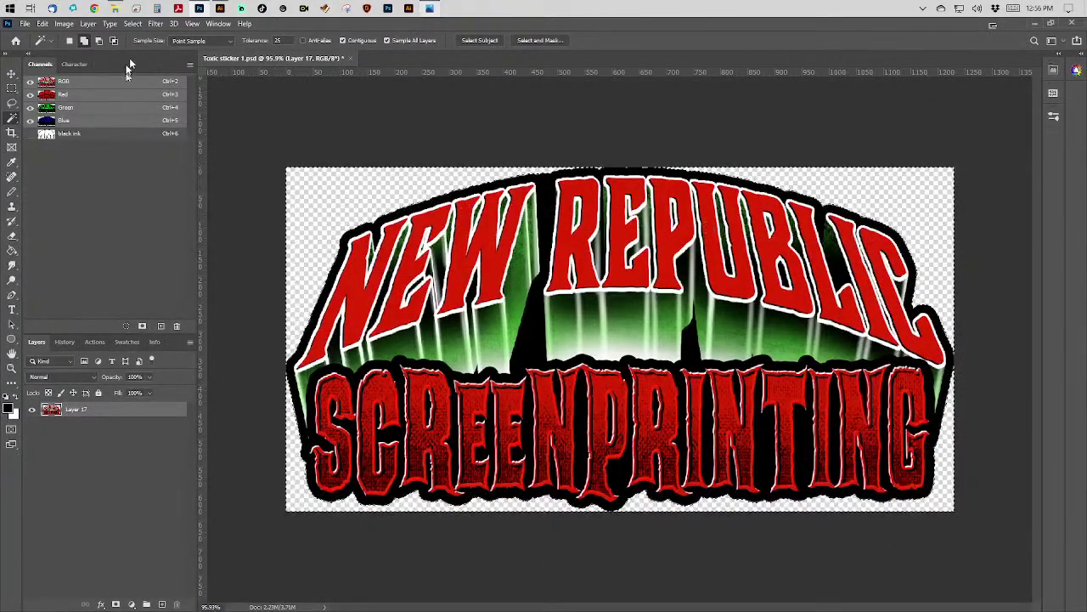
left_click(133, 23)
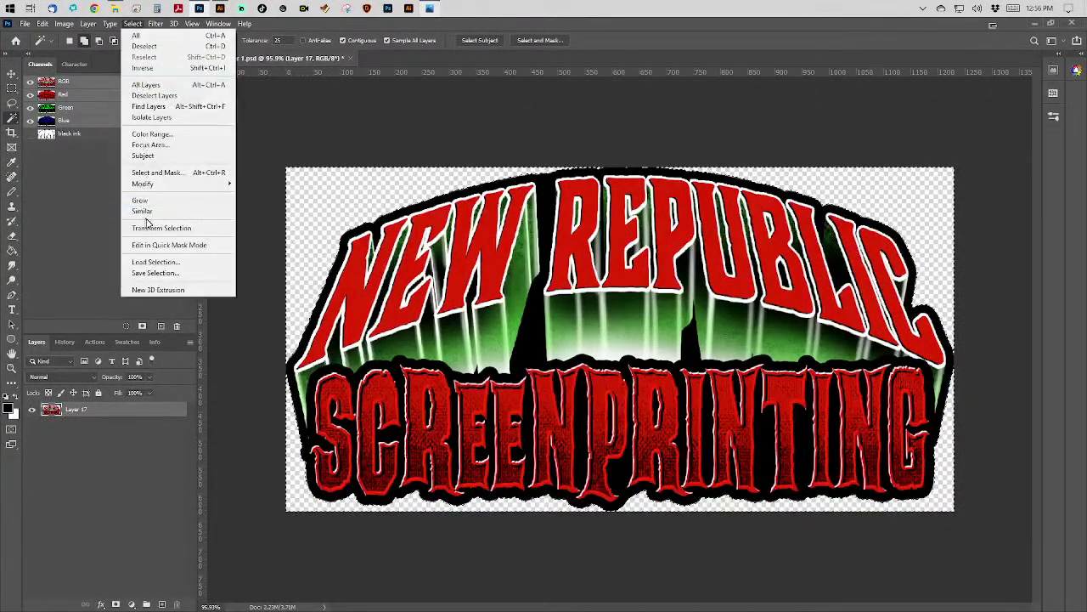
left_click(142, 212)
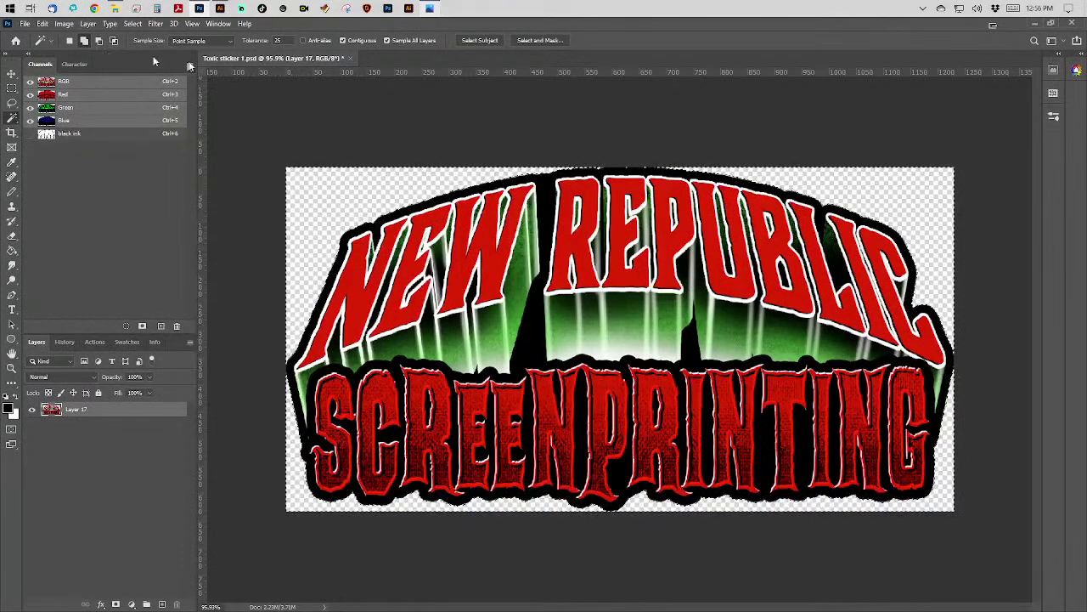
left_click(132, 23)
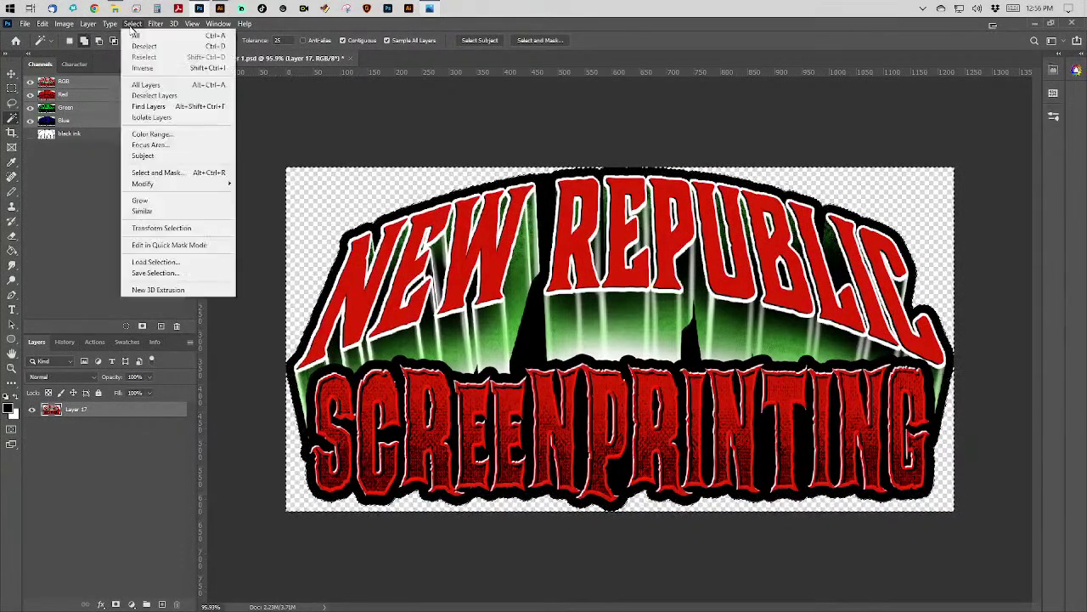
left_click(152, 68)
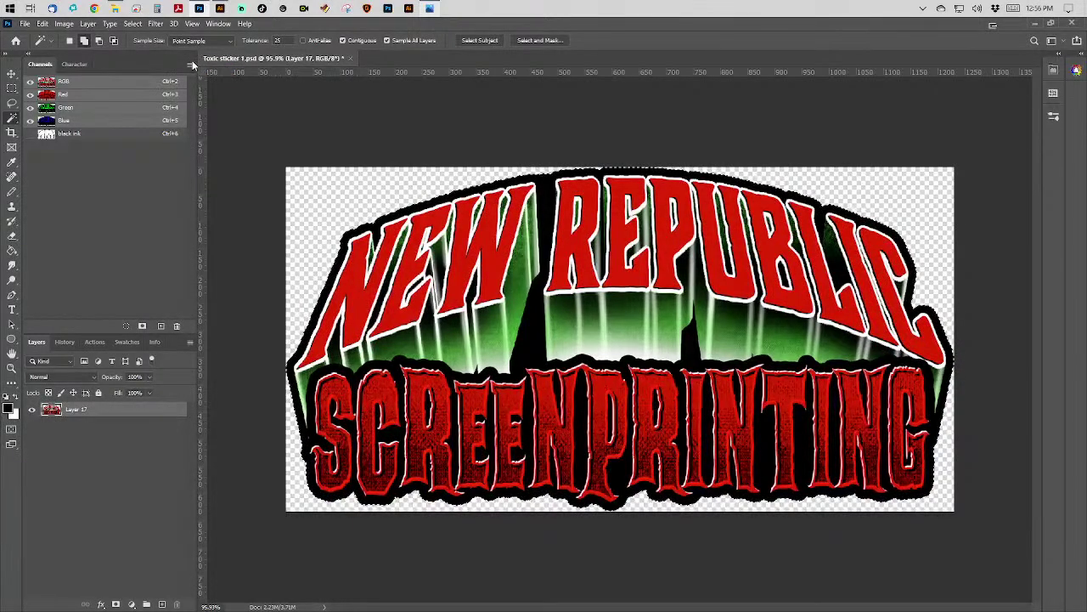
left_click(190, 63)
Create the die cut spot channel from the selection with pink ink ff006c.
left_click(222, 107)
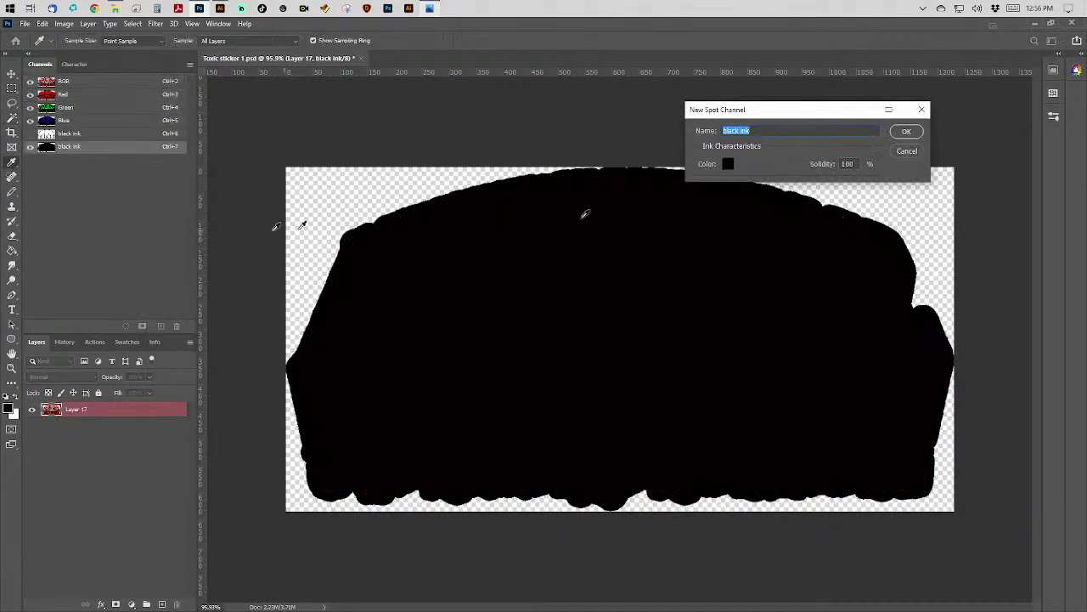
left_click(732, 164)
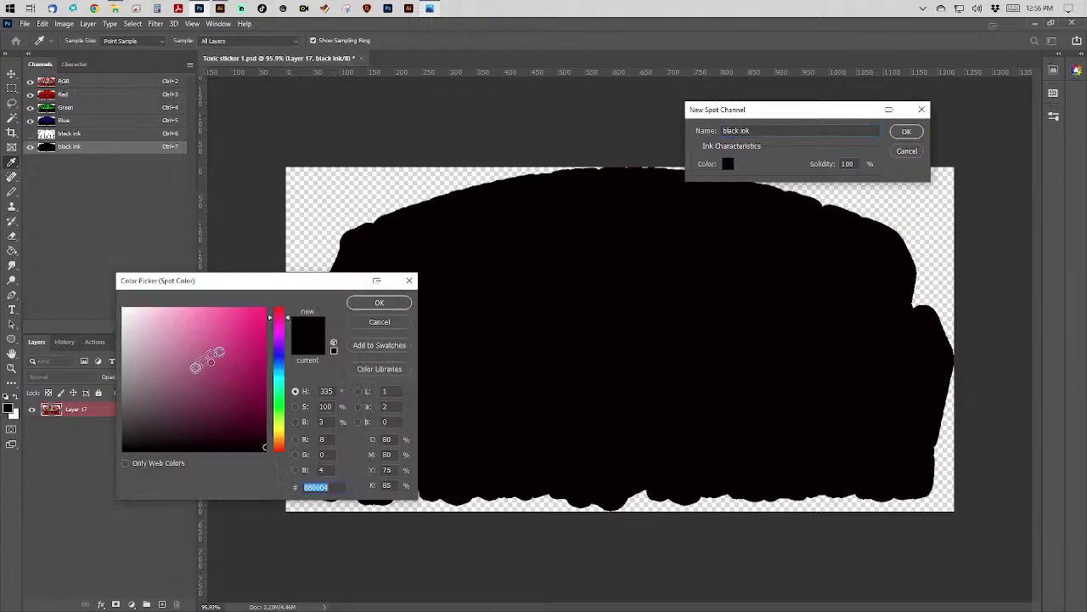
left_click_drag(197, 366, 331, 293)
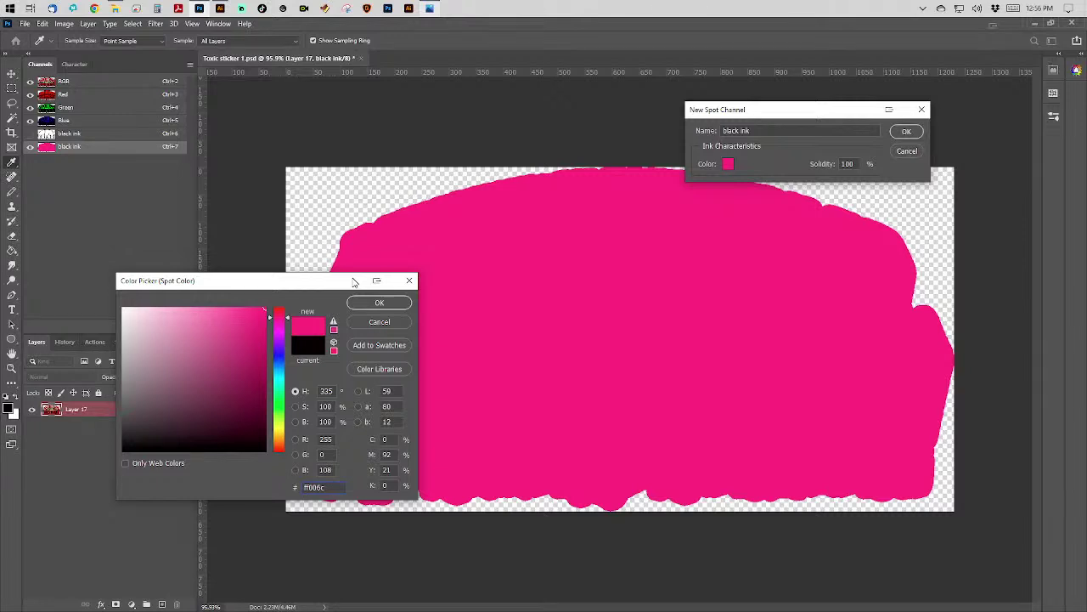
key("Return")
key("Return")
key("w")
left_click(26, 22)
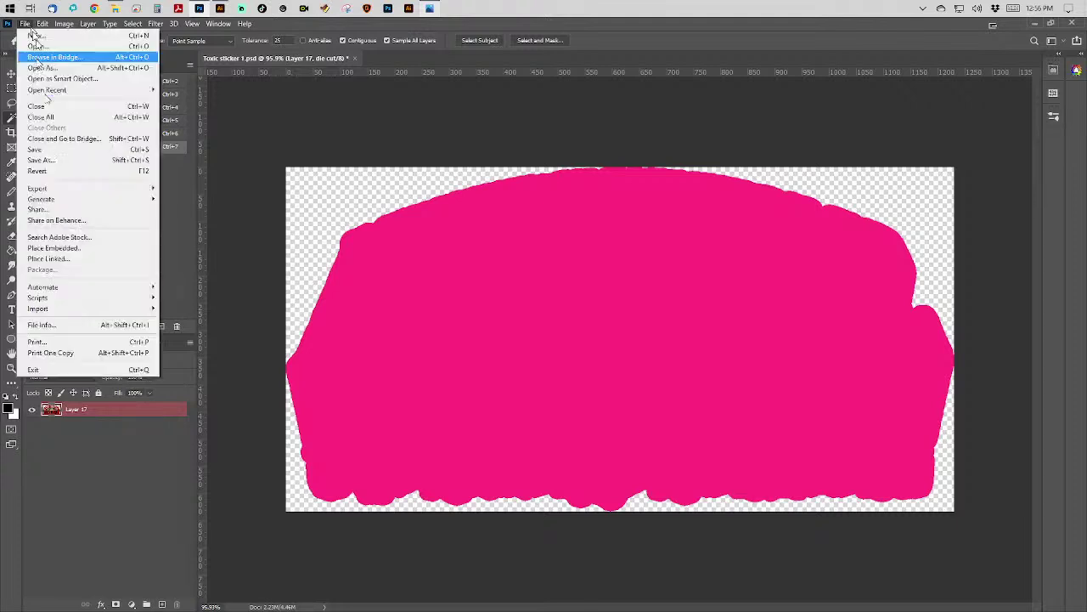
Save the sticker and duplicate the die cut channel into a new document.
left_click(51, 149)
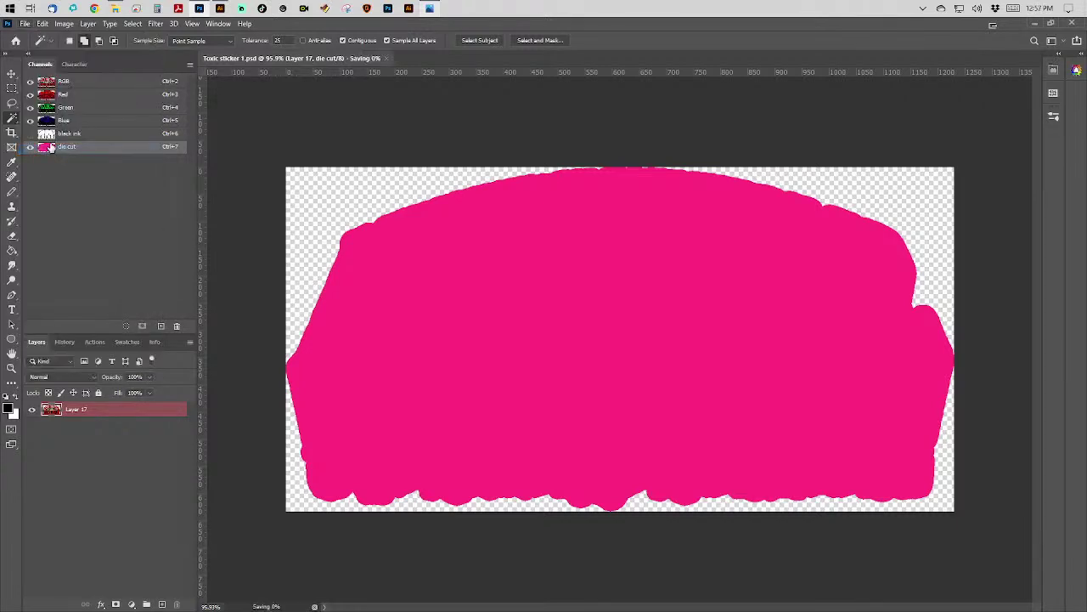
right_click(109, 147)
left_click(151, 154)
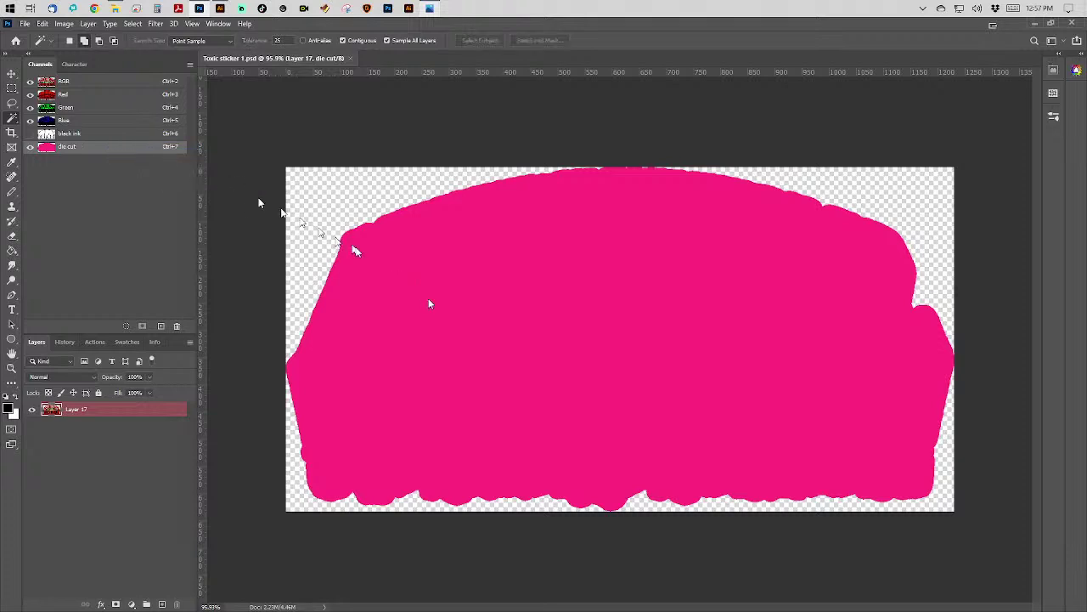
left_click(469, 258)
left_click(467, 279)
key("Return")
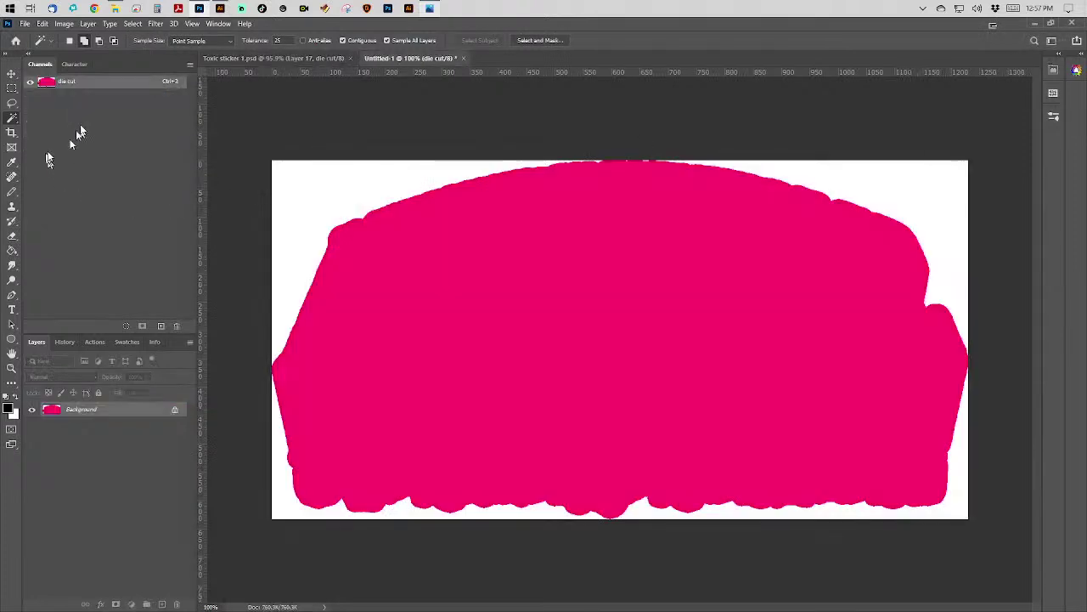
Convert the new document to Bitmap mode at 1200 ppi.
left_click(65, 24)
mouse_move(88, 42)
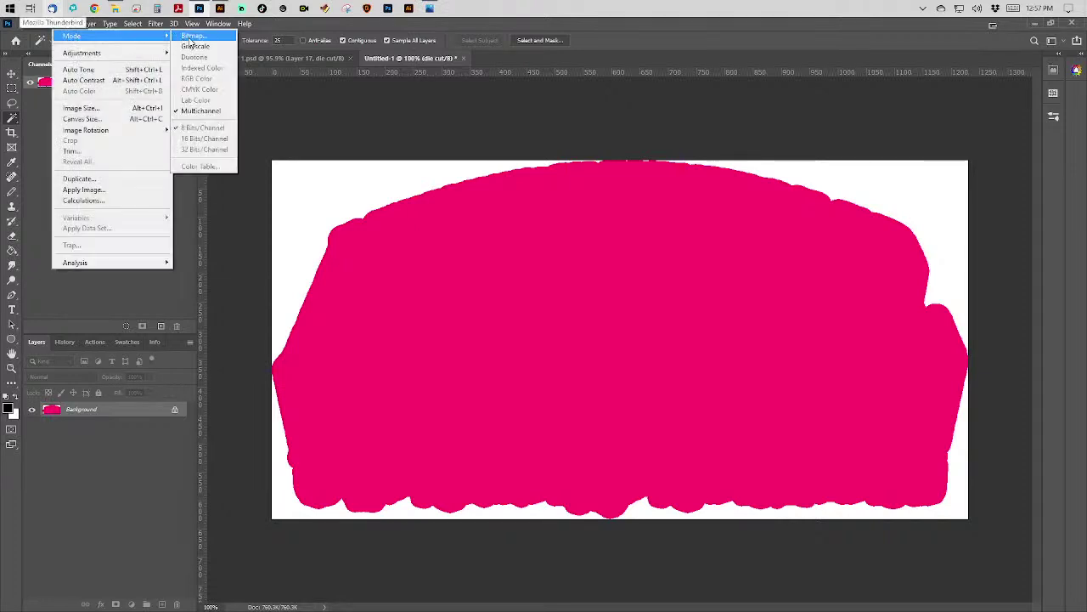
left_click(189, 40)
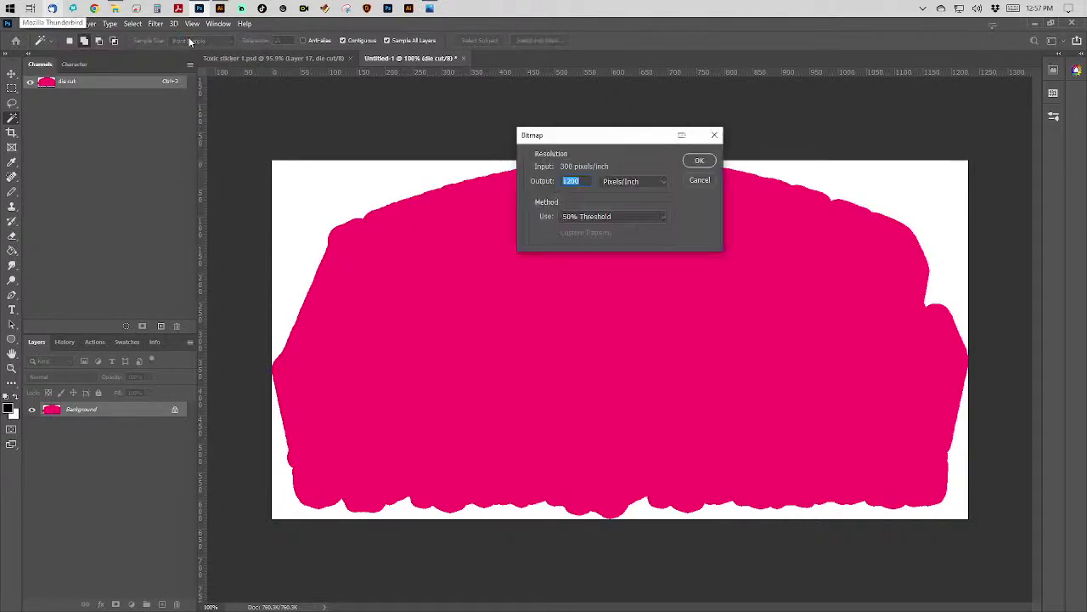
key("Return")
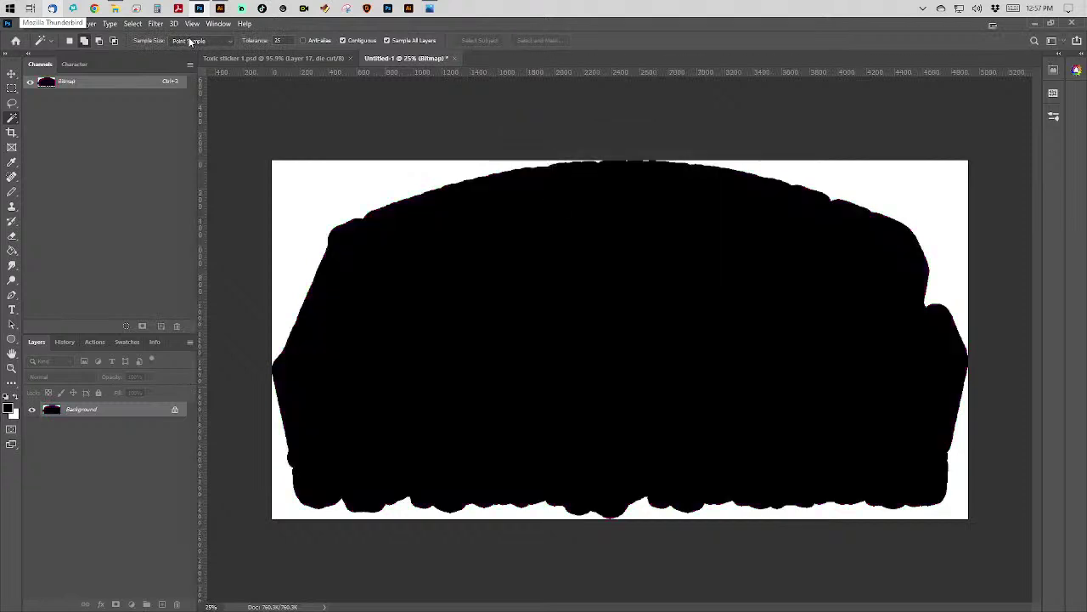
left_click(28, 24)
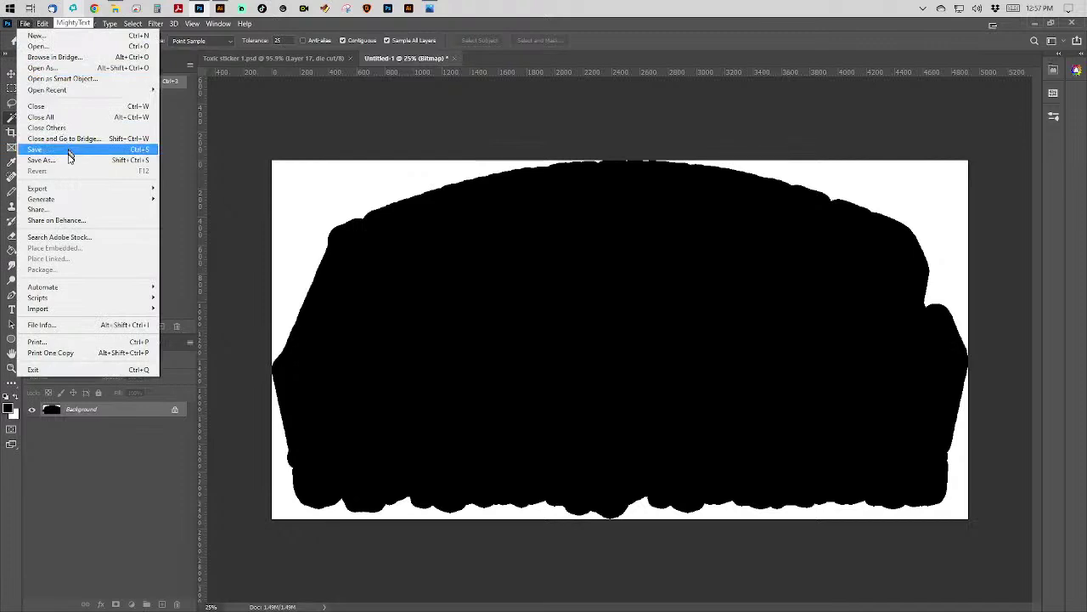
Save the die cut as 'Toxic sticker 1 die cut.bmp' in BMP format with default options.
left_click(68, 161)
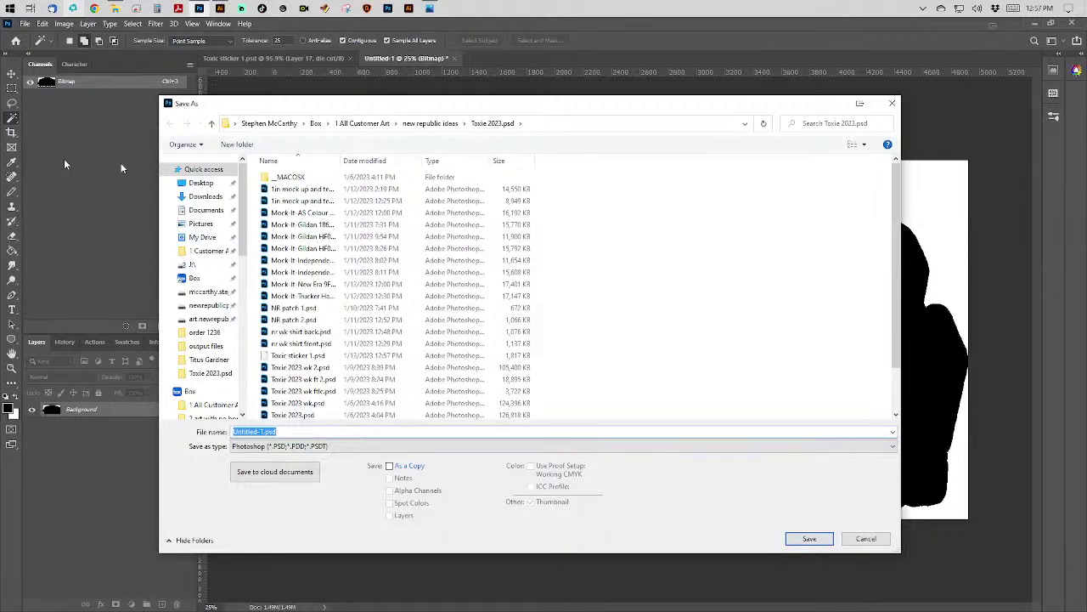
left_click(357, 164)
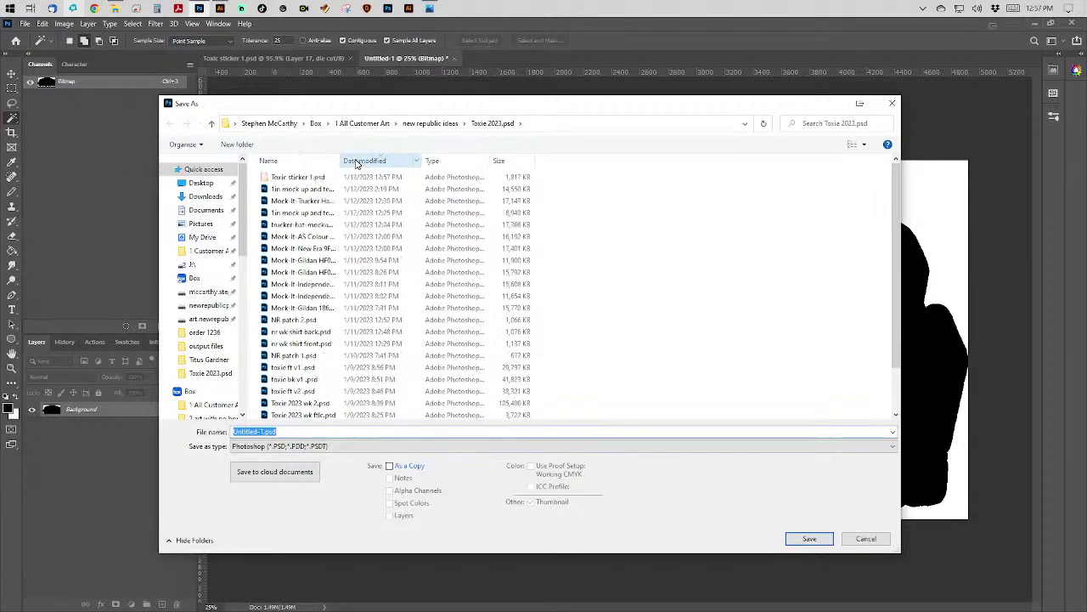
left_click(287, 176)
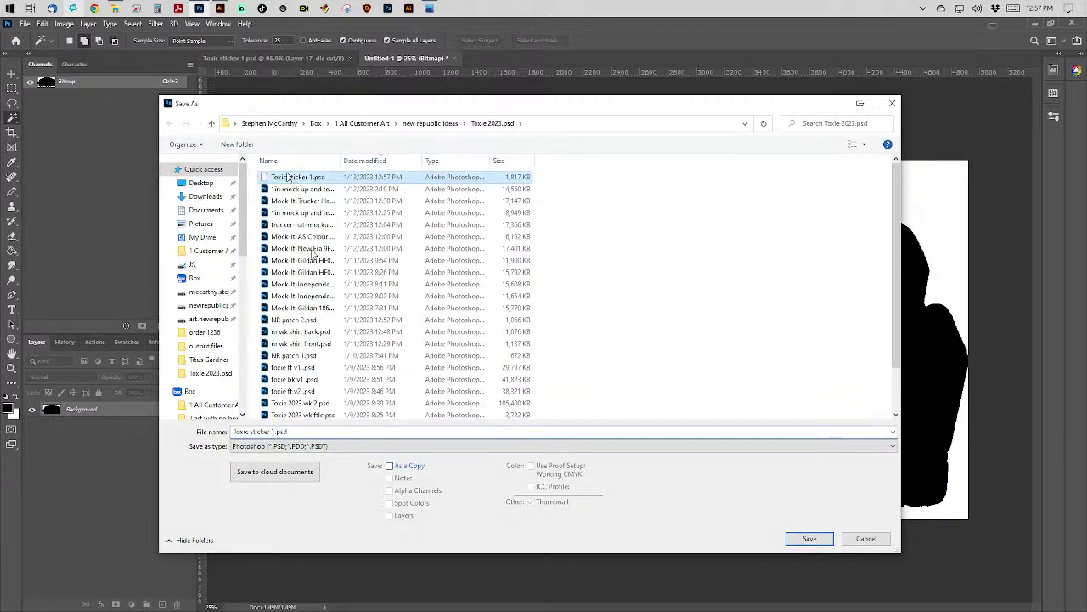
left_click(336, 431)
left_click(337, 432)
key("Left")
key("Left")
key("Left")
key("Left")
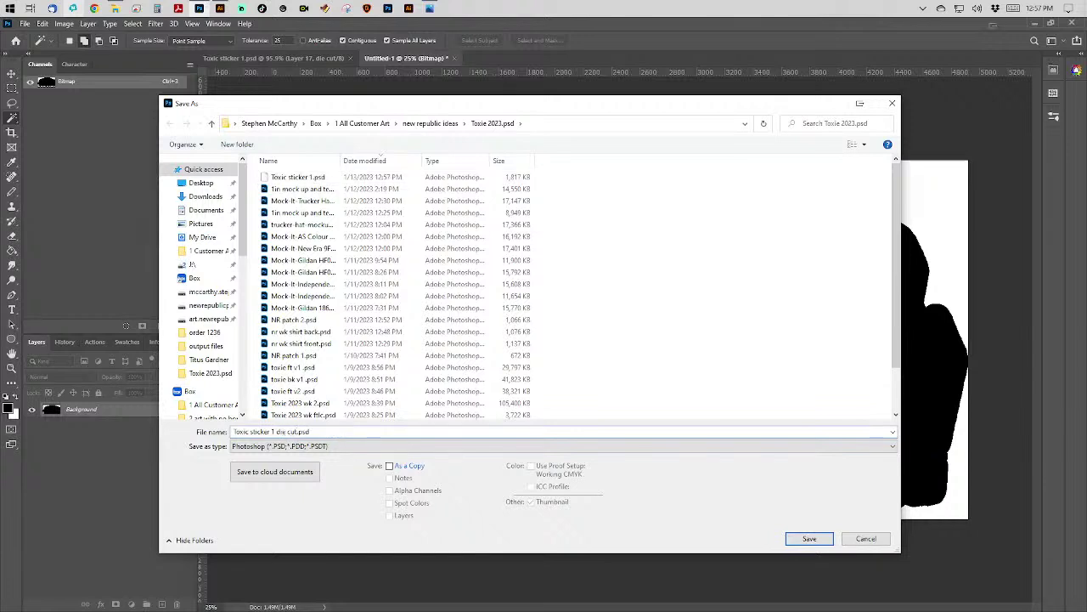
type("die cut")
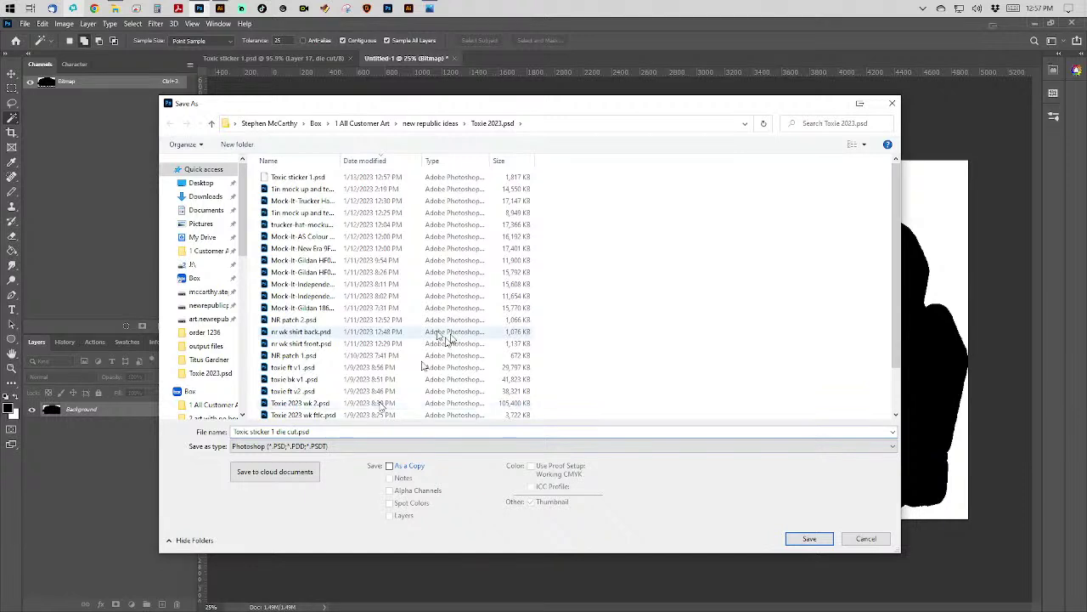
left_click(340, 448)
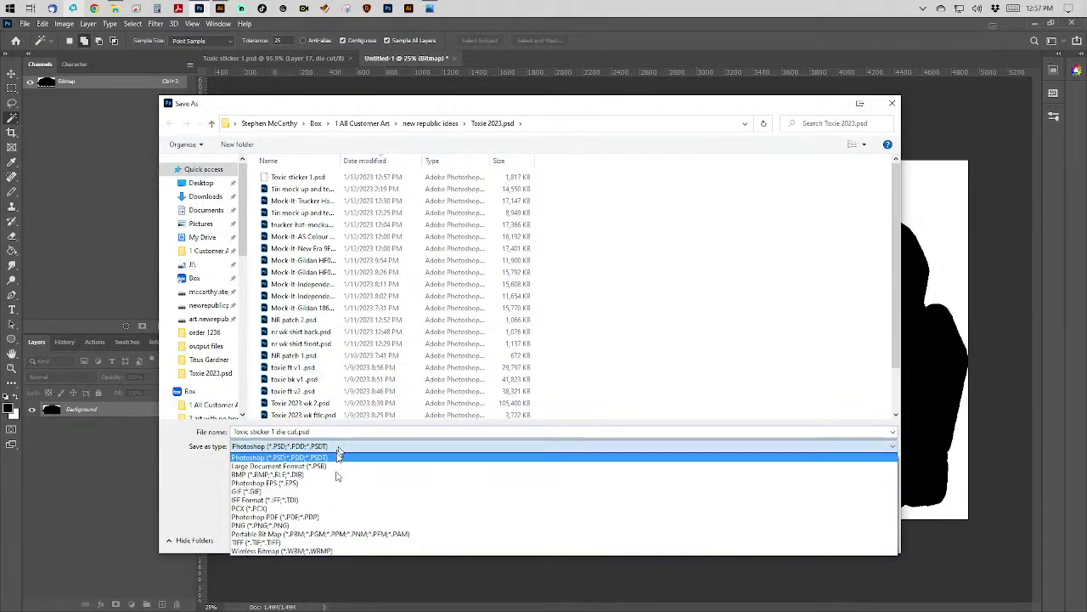
left_click(337, 474)
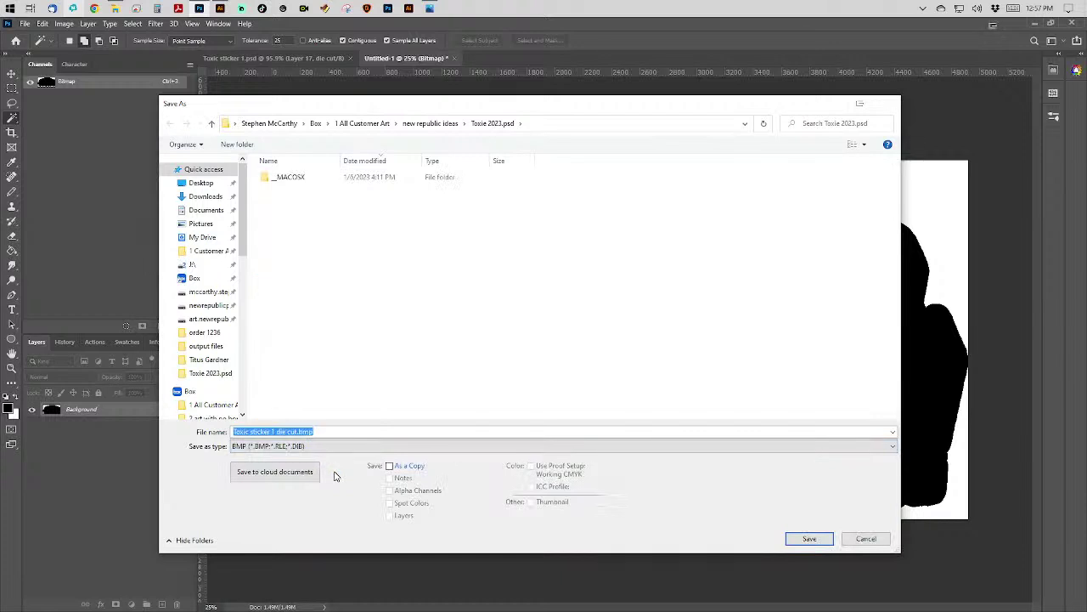
key("Return")
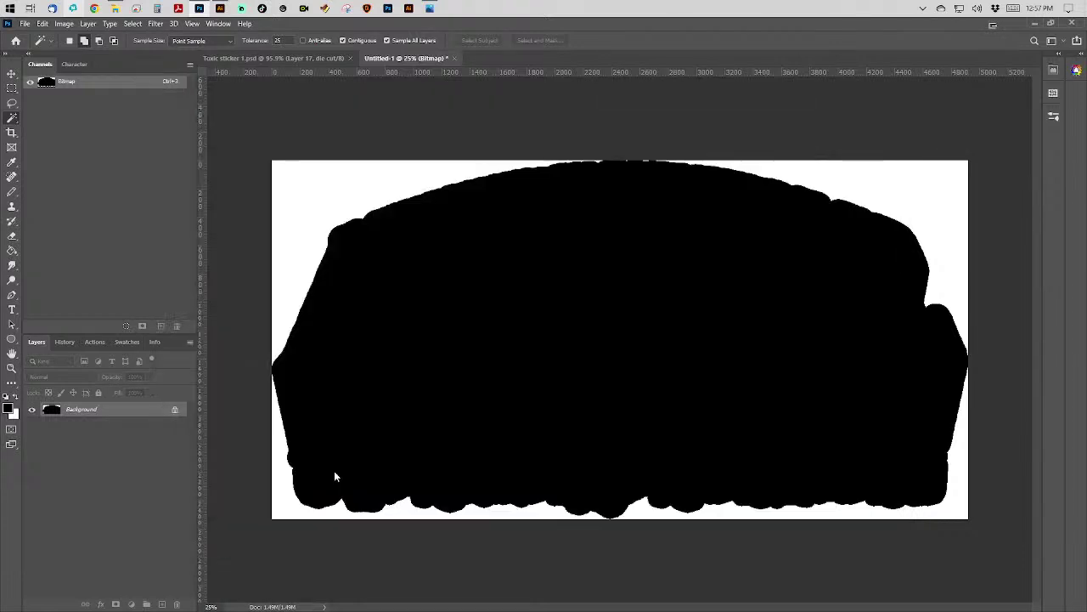
key("Return")
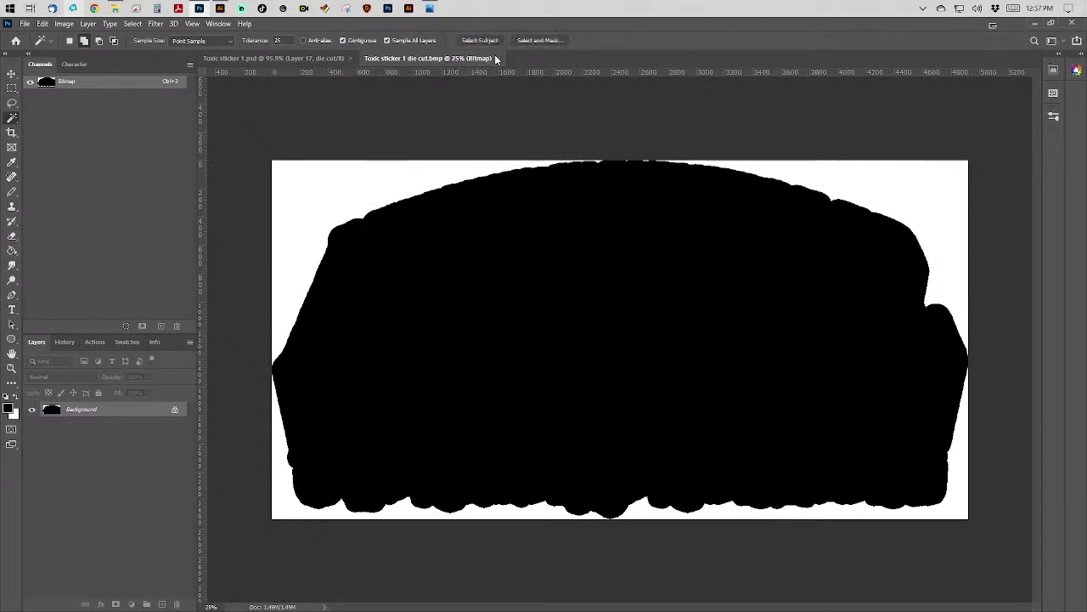
Close the die-cut BMP and drag the die cut channel into the trash.
left_click(497, 59)
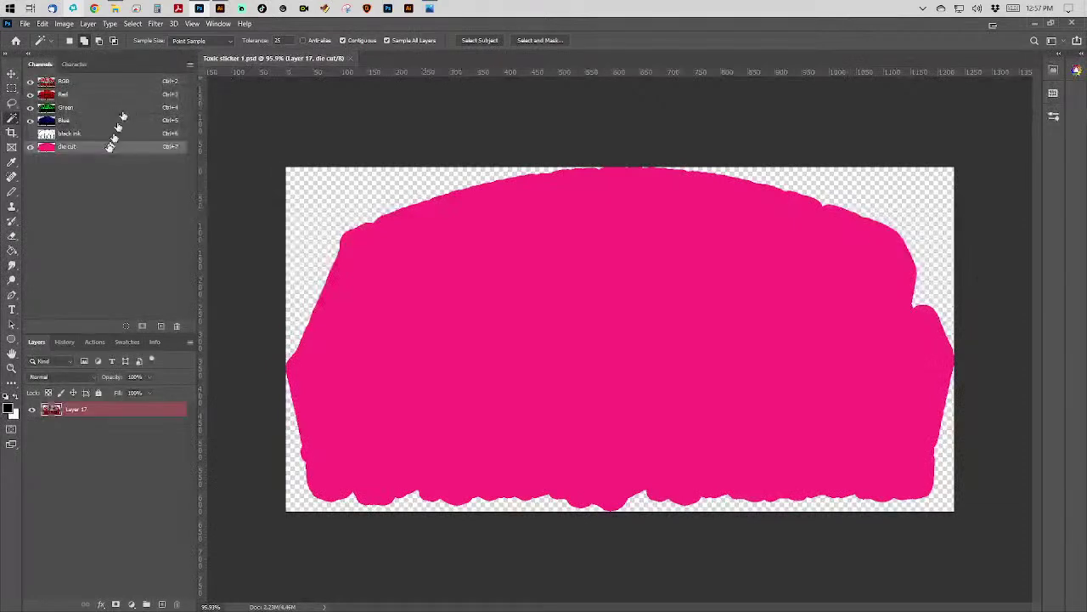
left_click_drag(115, 150, 178, 325)
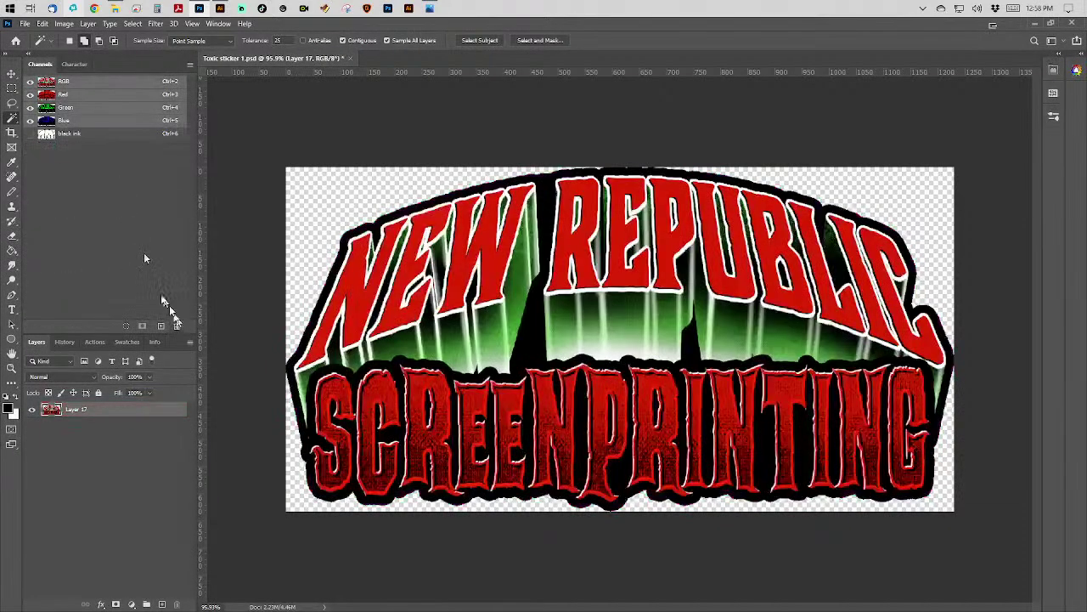
left_click(120, 136)
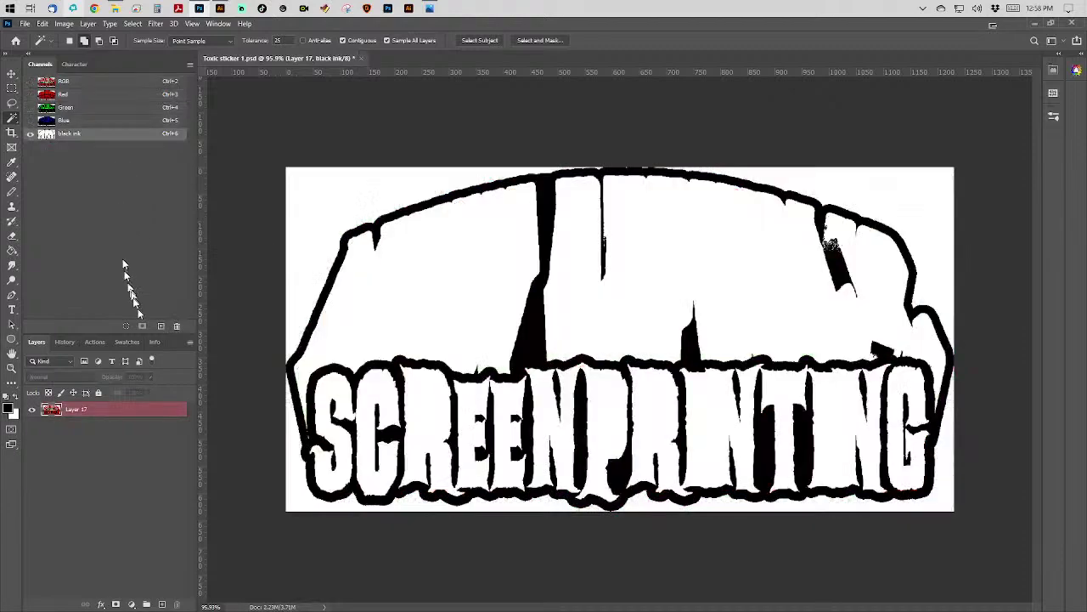
Delete the black outline from the RGB artwork on Layer 17, deselect, and recheck the black plate.
left_click(122, 82)
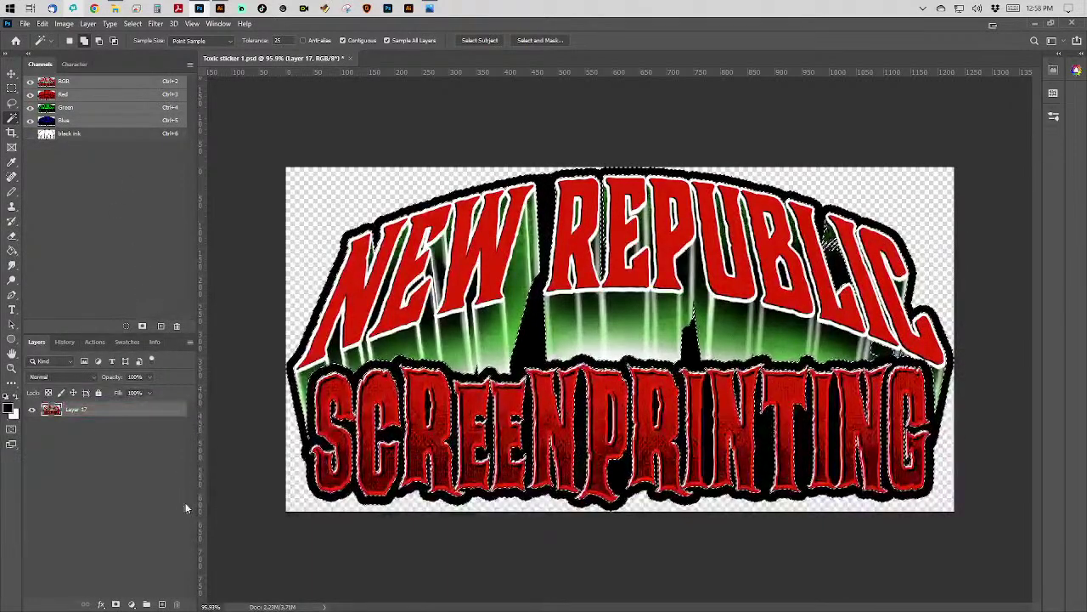
key("Delete")
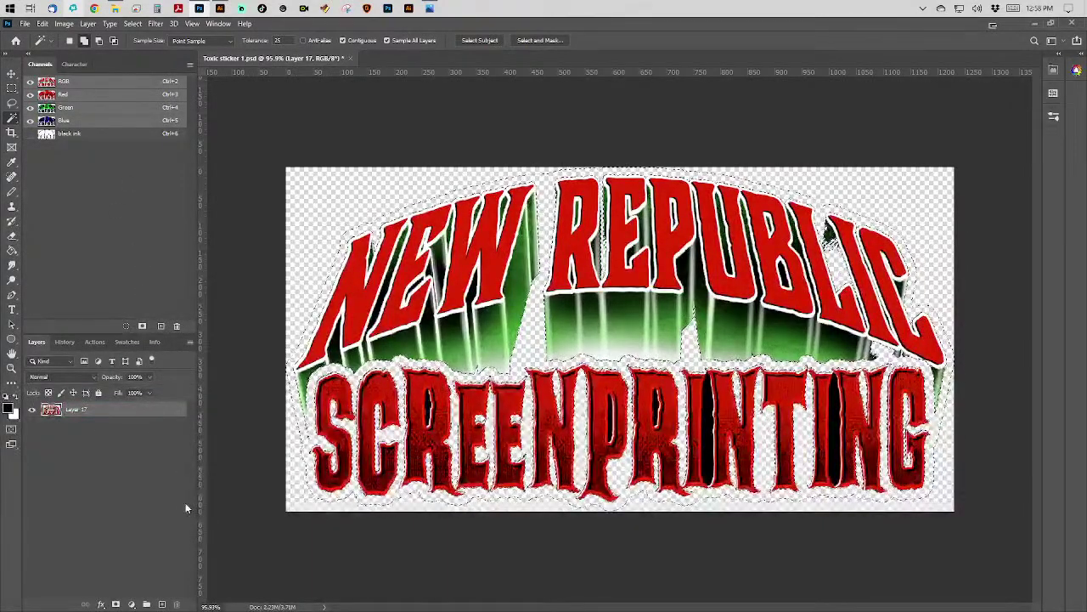
key("ctrl+d")
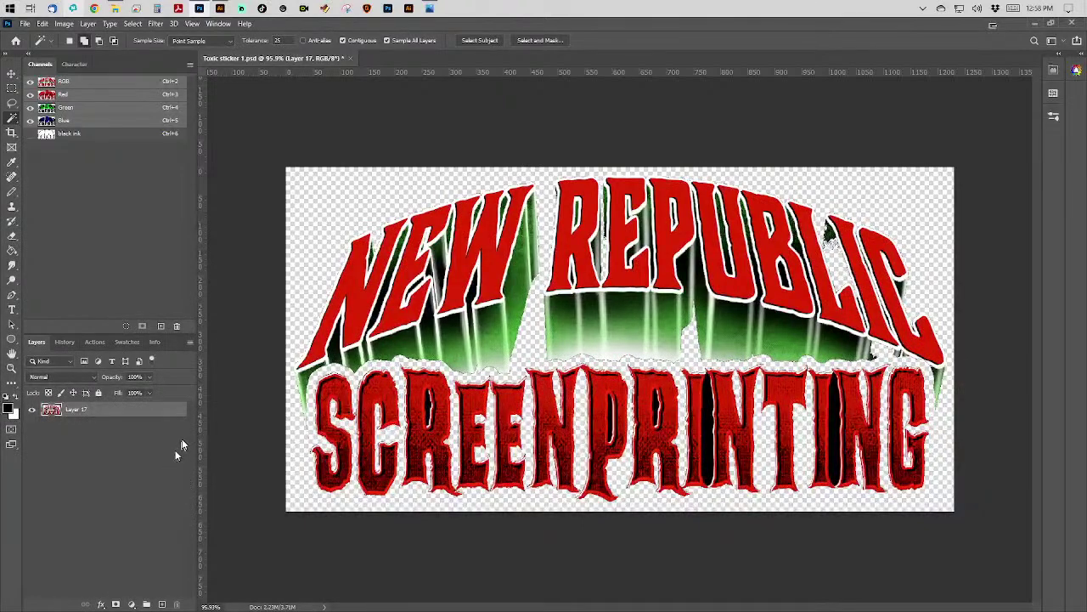
left_click(107, 135)
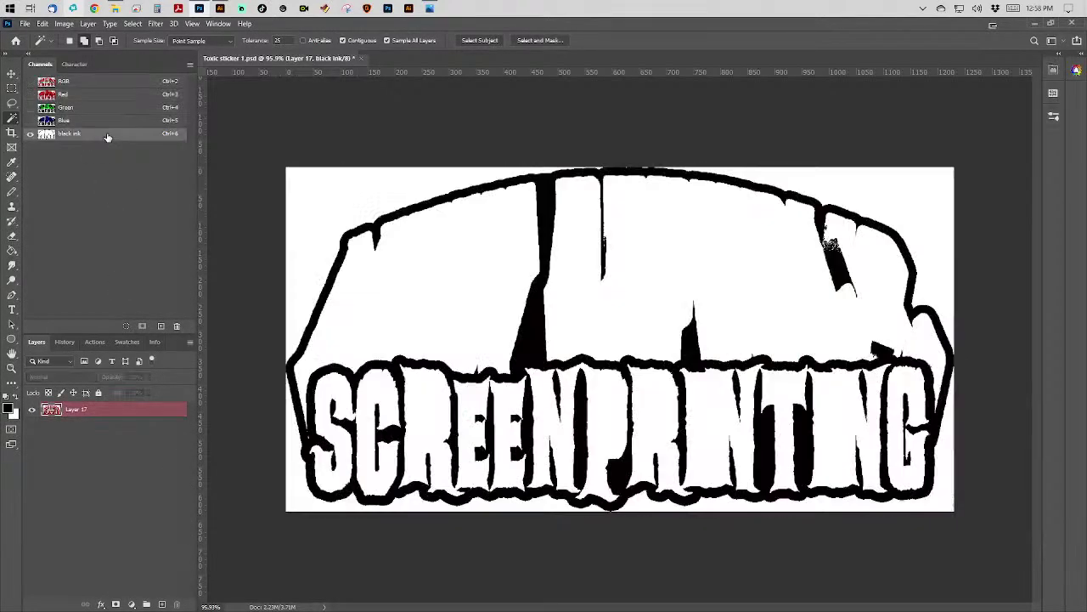
left_click(93, 82)
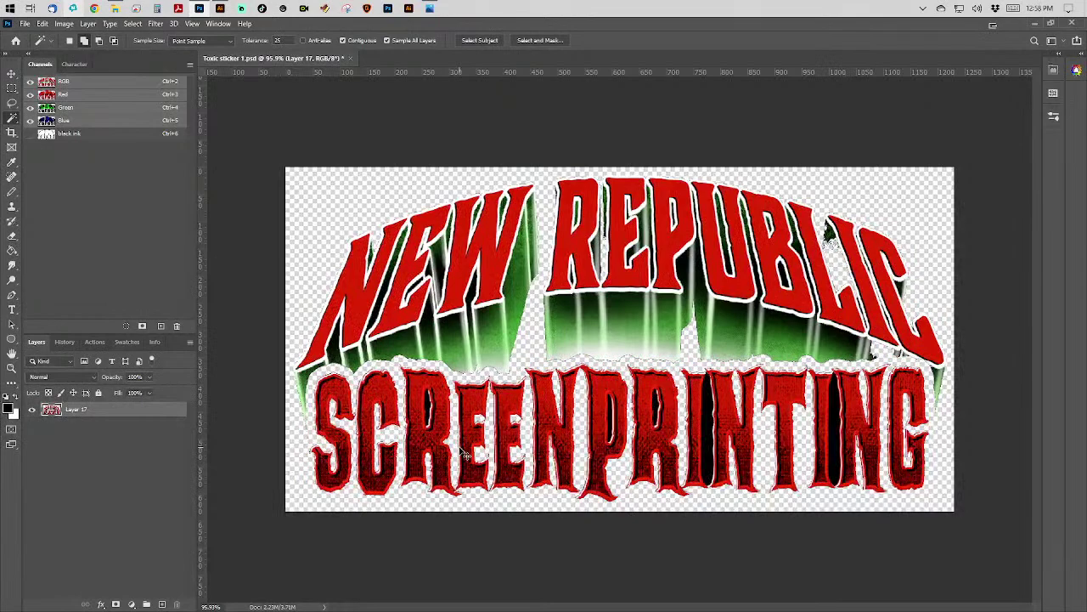
Zoom to 300% and pan across the SCREENPRINTING lettering to inspect its gaps.
key("ctrl+plus")
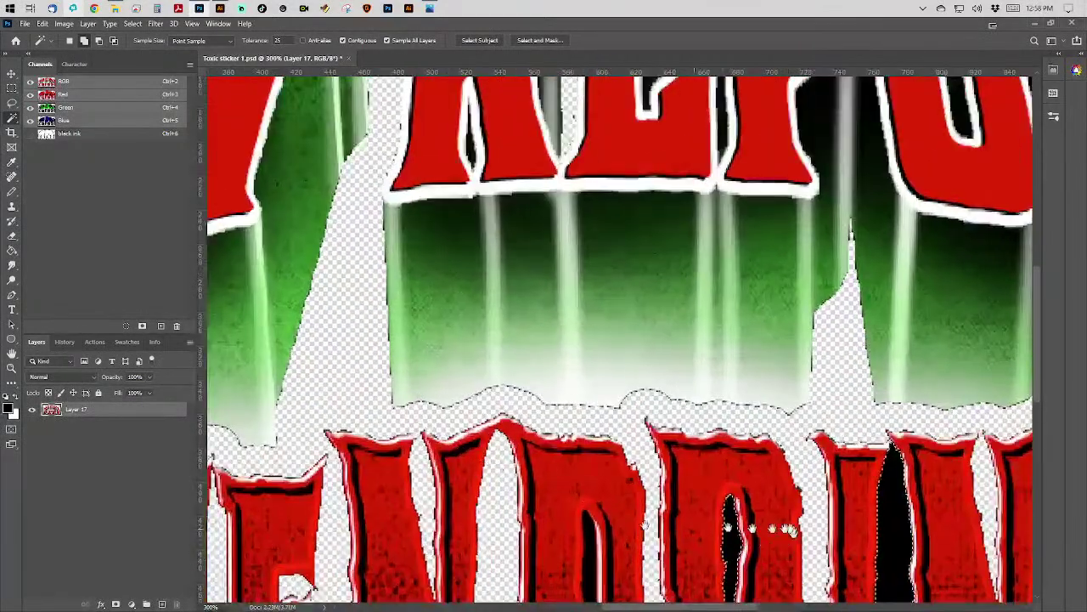
key("ctrl+plus")
scroll(586, 318, "down", 3)
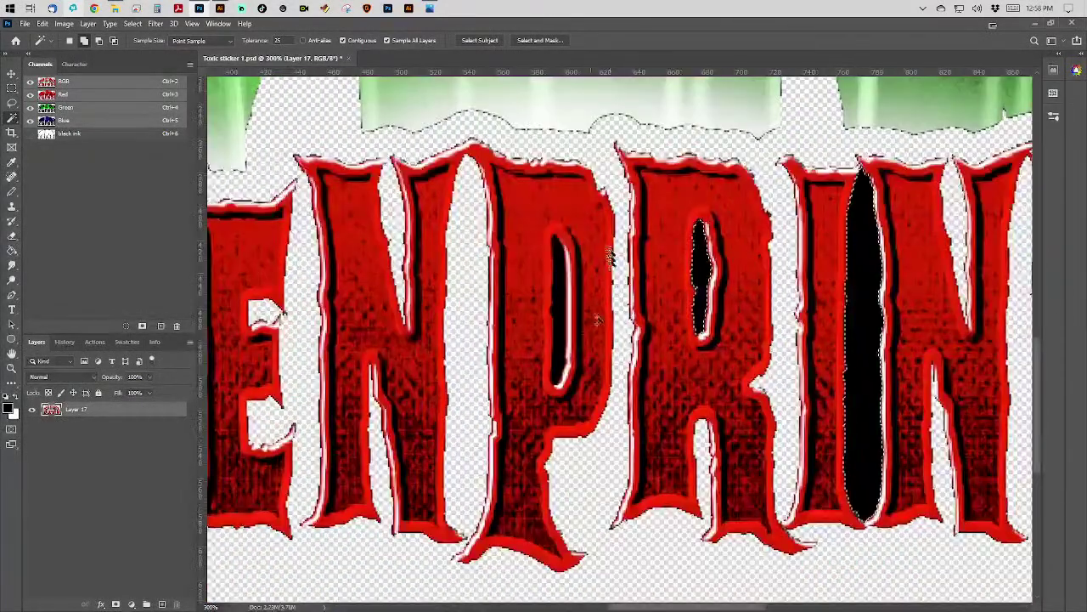
left_click_drag(517, 347, 820, 380)
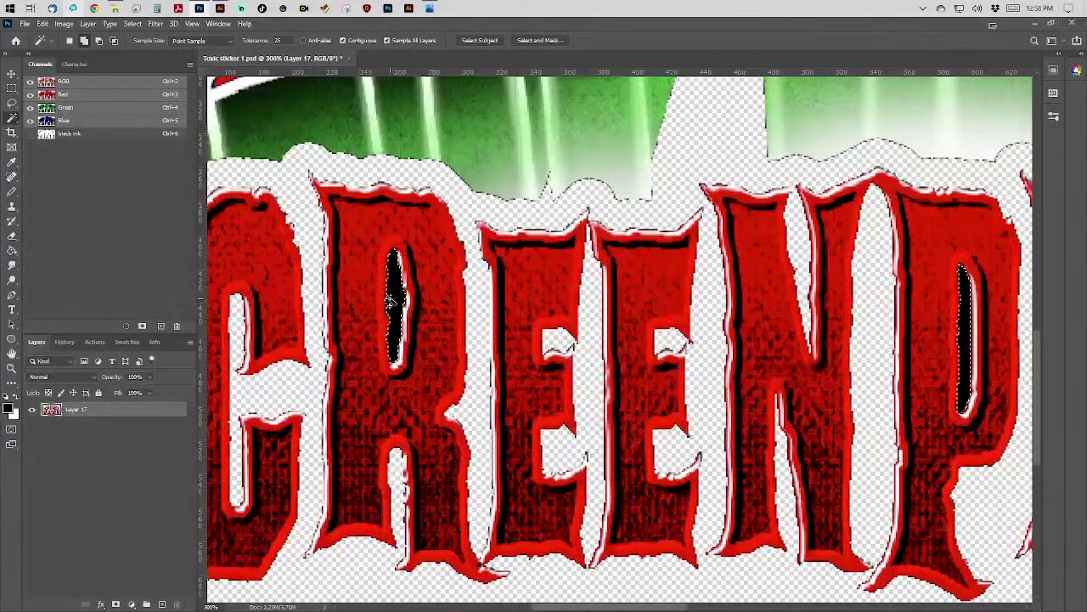
key("ctrl+0")
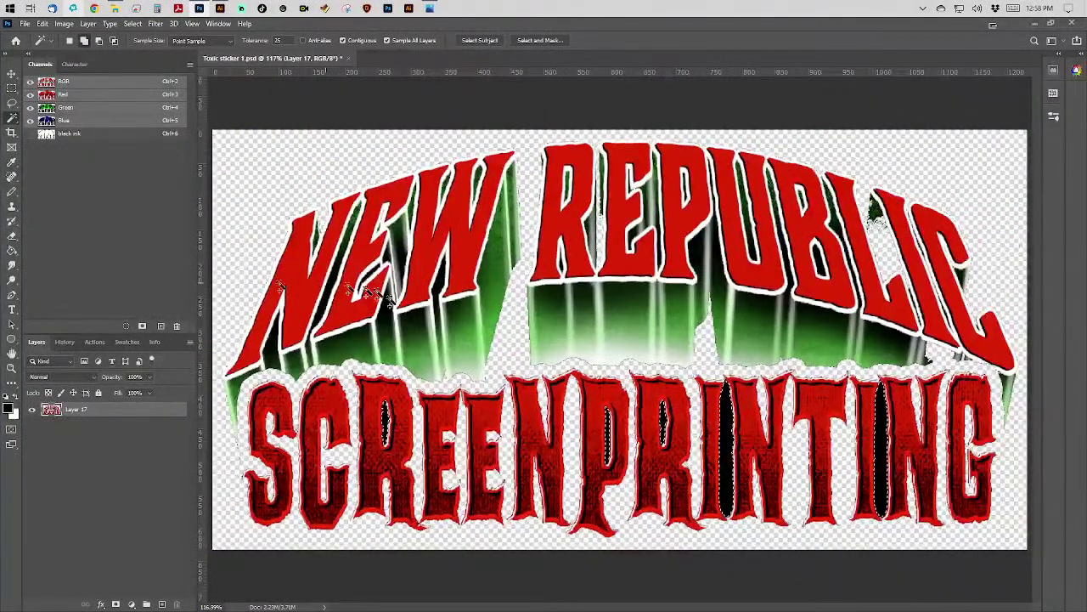
Fill the gaps on the black ink channel with Black via Edit > Fill.
left_click(112, 135)
left_click(42, 23)
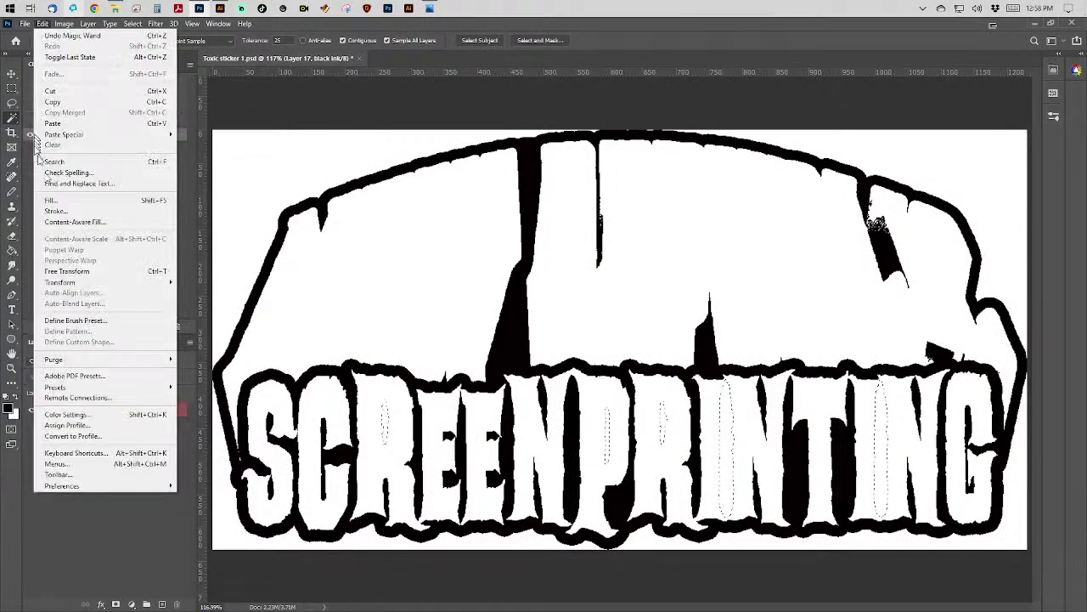
left_click(51, 200)
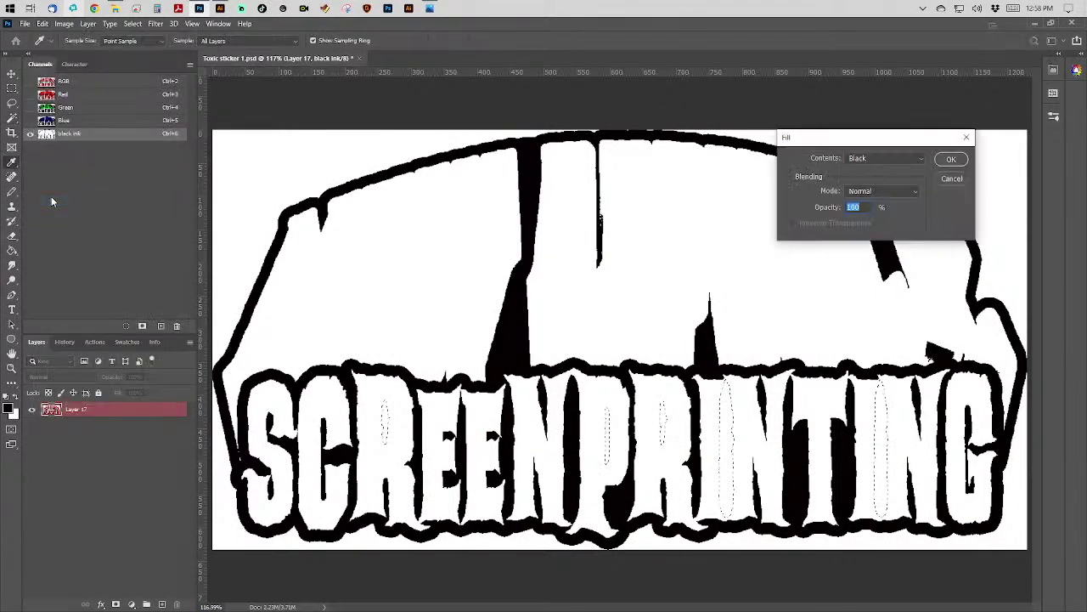
key("Return")
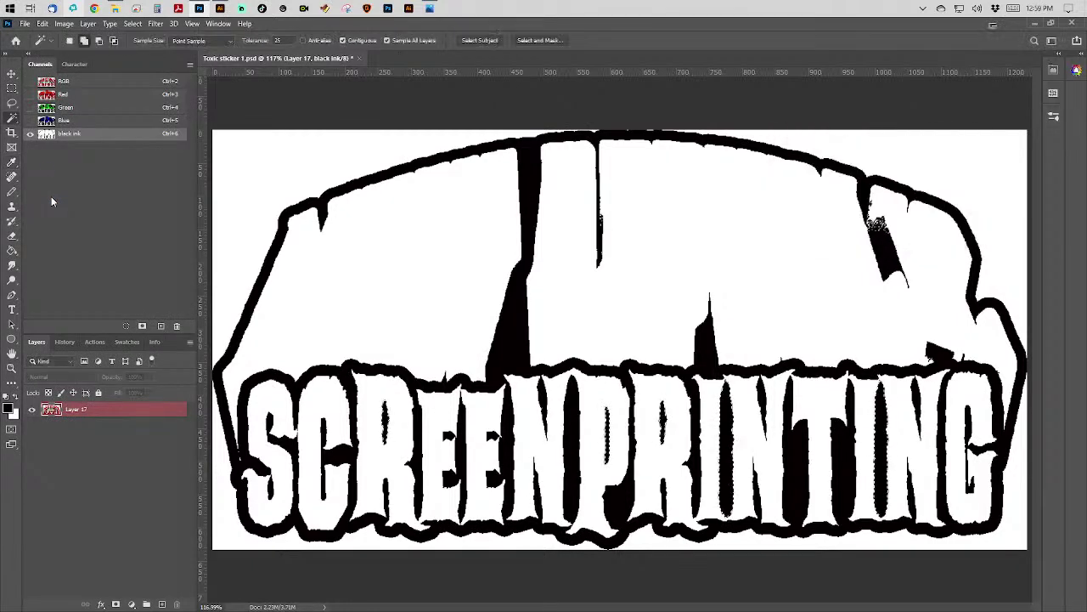
left_click(95, 81)
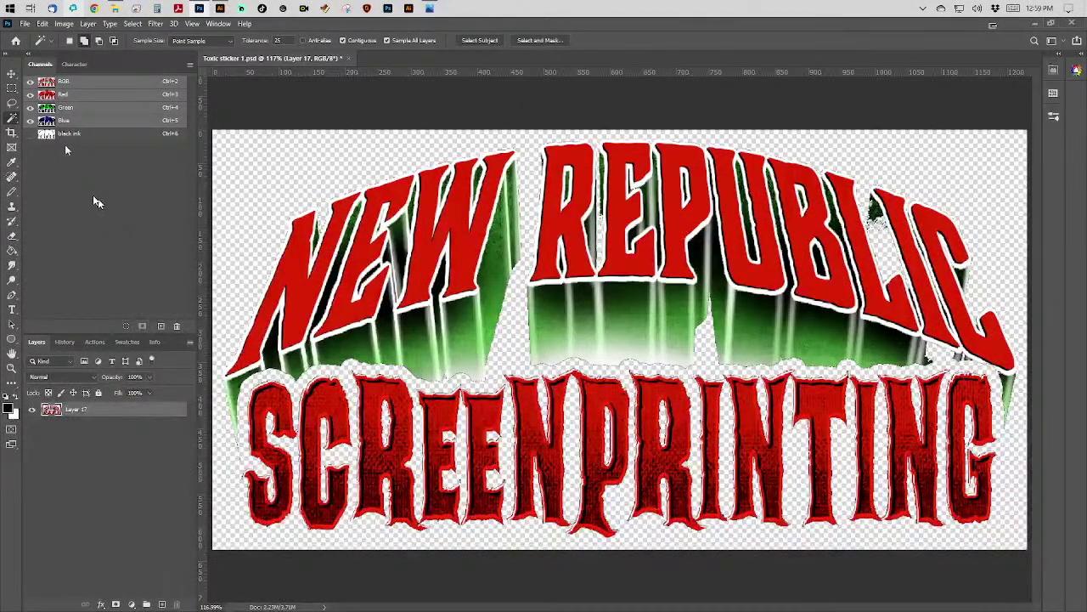
Save Toxic sticker 1.eps as Photoshop DCS 2.0 (*.EPS) with default DCS options, then bring up Illustrator.
left_click(25, 23)
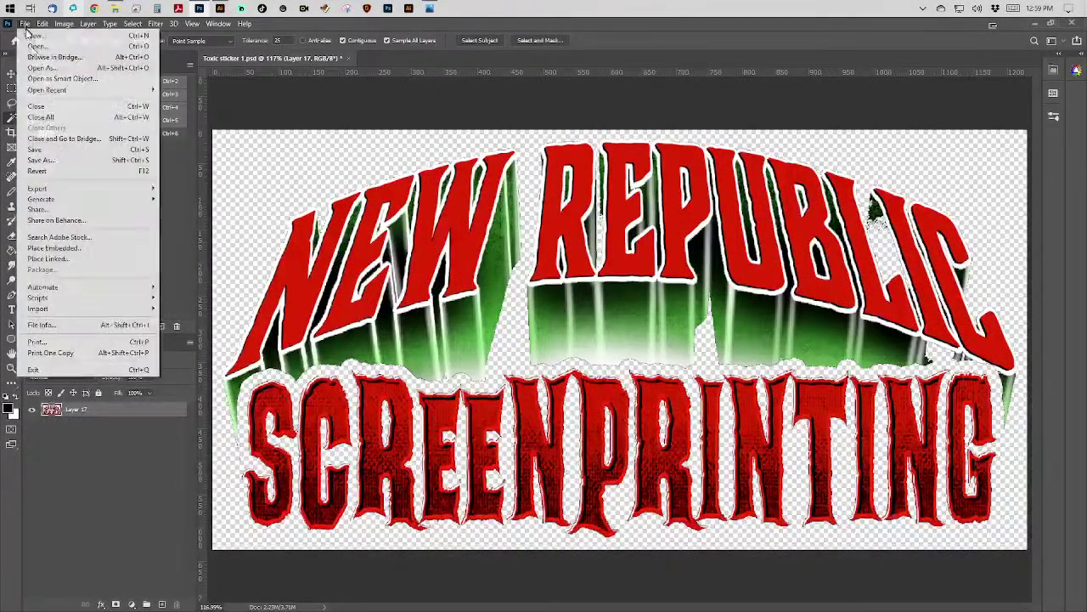
left_click(53, 162)
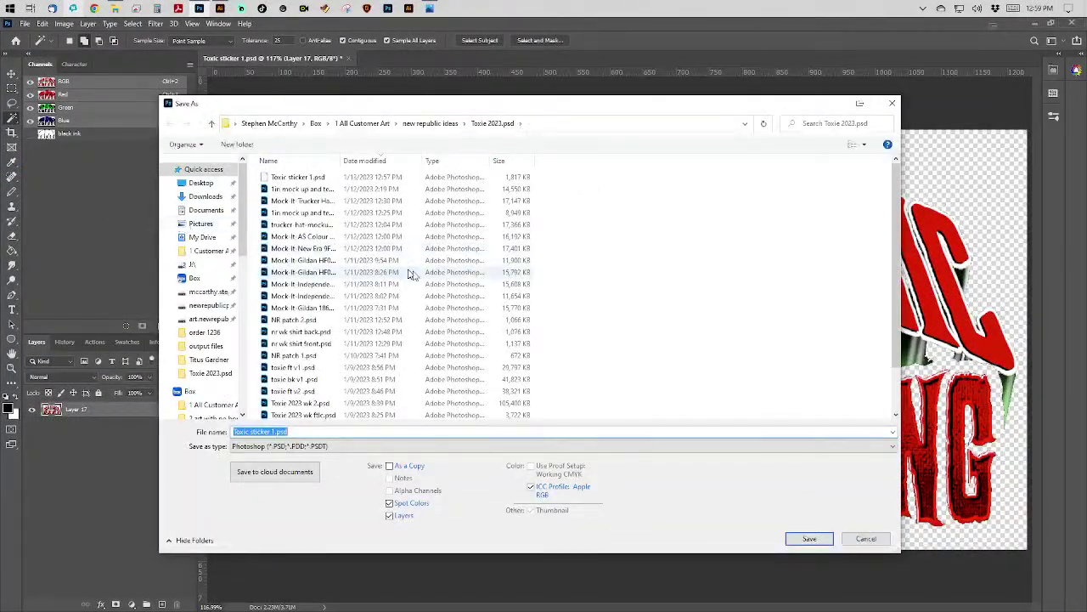
left_click(333, 448)
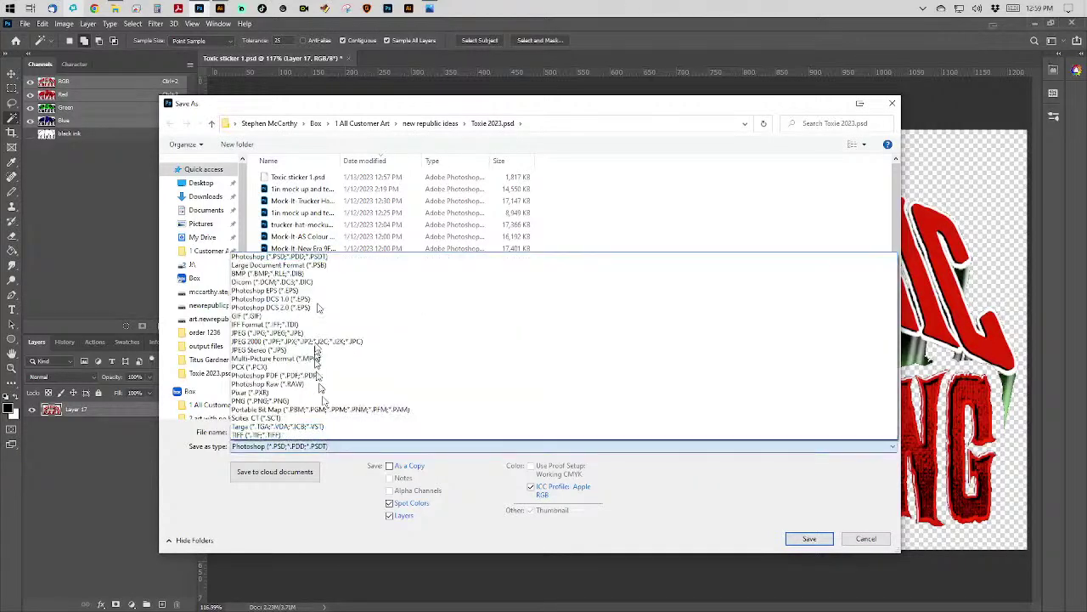
left_click(318, 307)
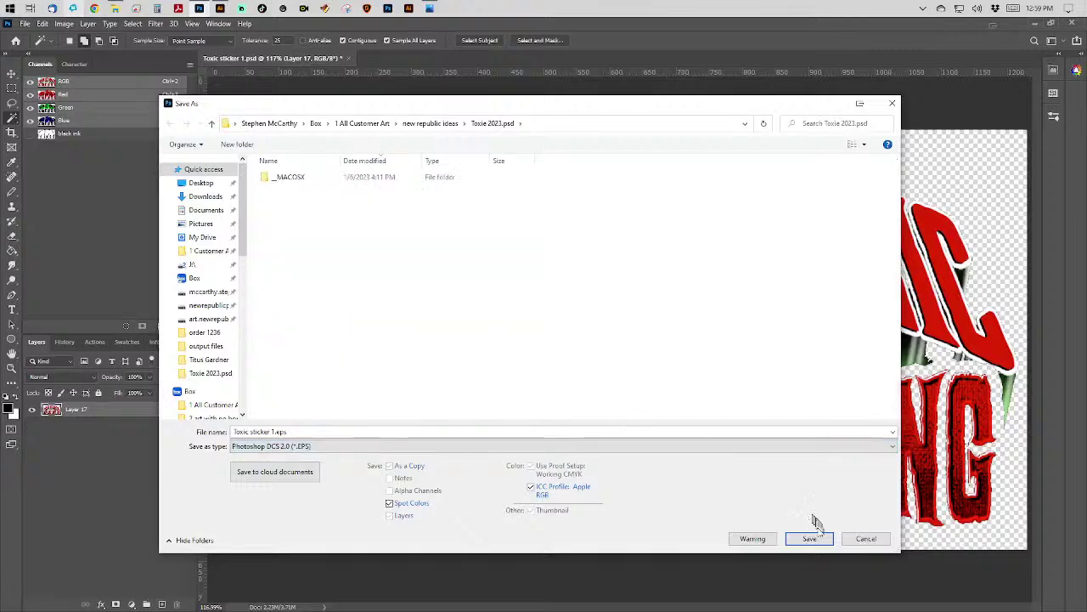
left_click(810, 540)
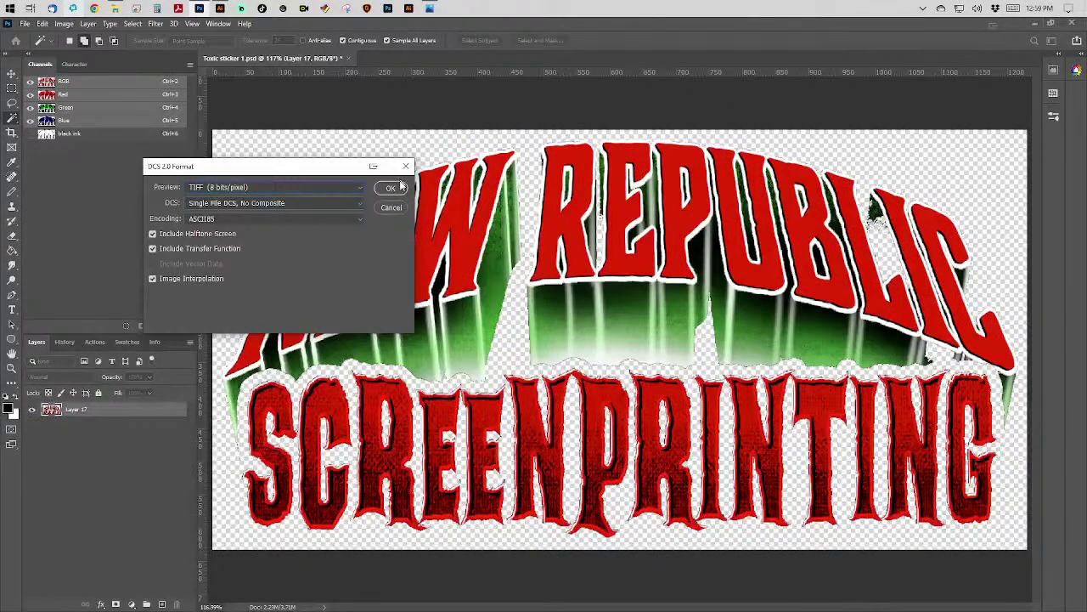
left_click(400, 189)
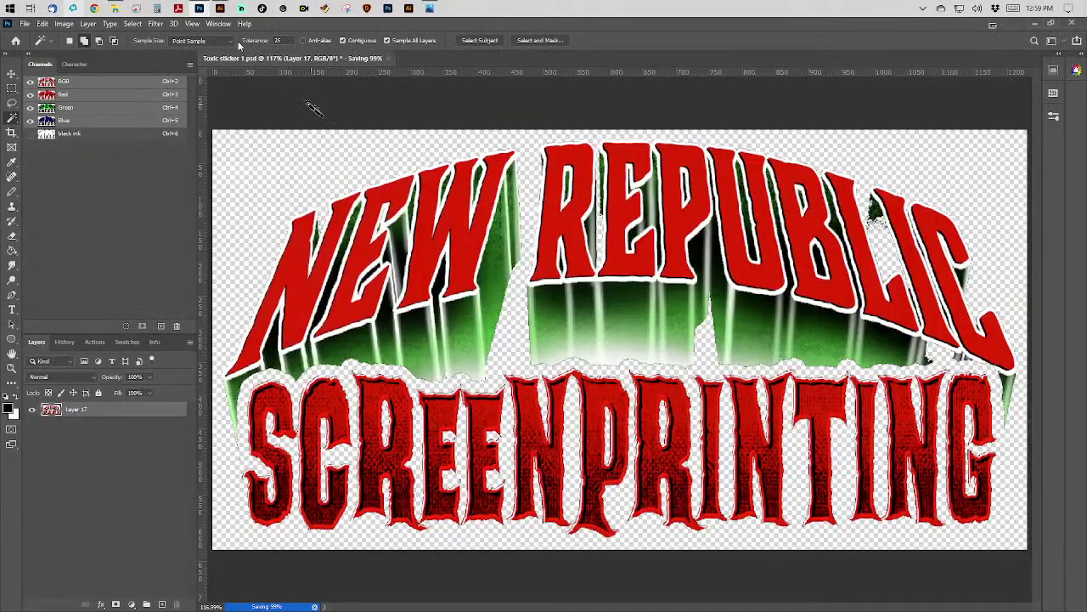
left_click(221, 9)
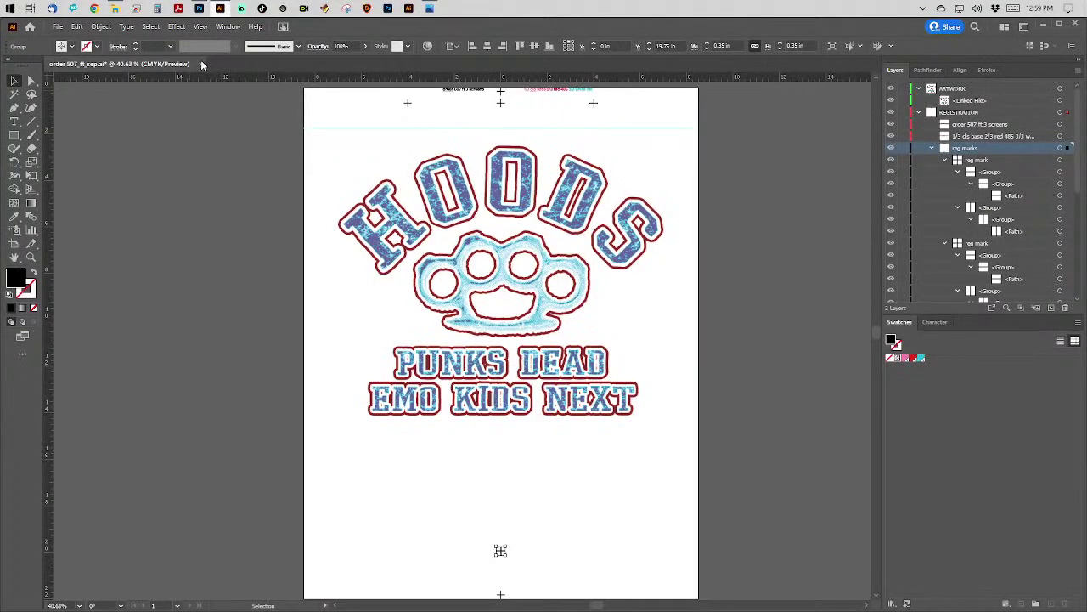
Close order 507_ft_sep.ai, dismissing the save prompt, to reach Illustrator's Home screen.
left_click(202, 63)
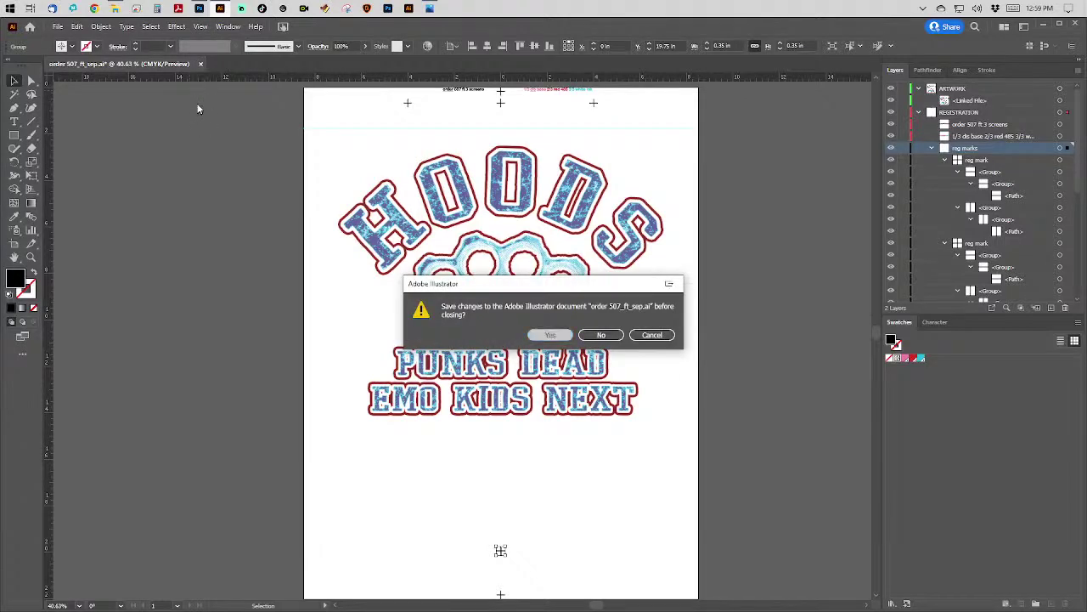
key("Escape")
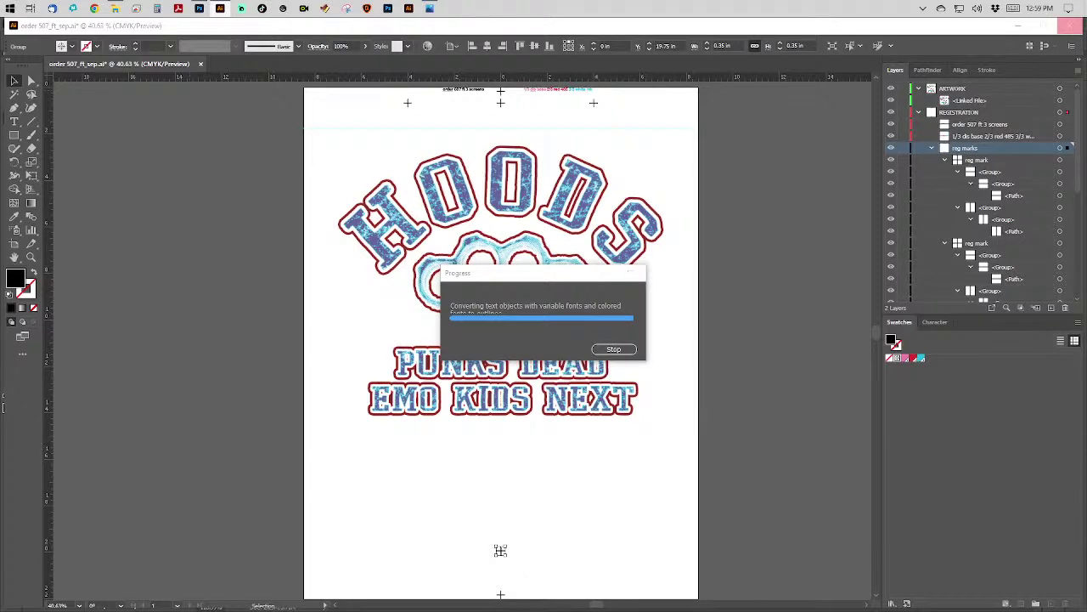
key("ctrl+w")
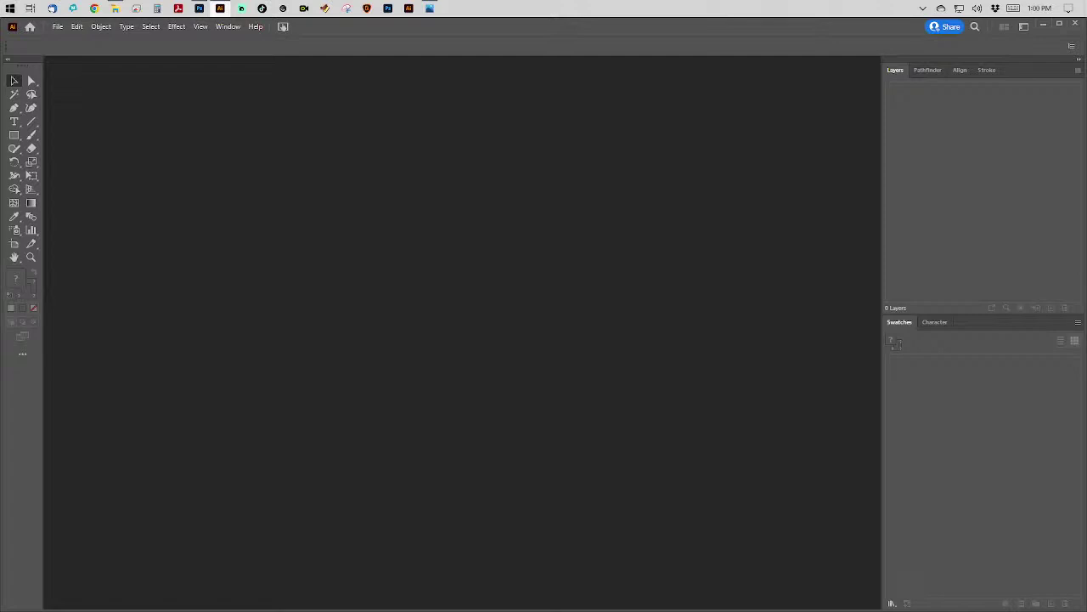
key("ctrl+q")
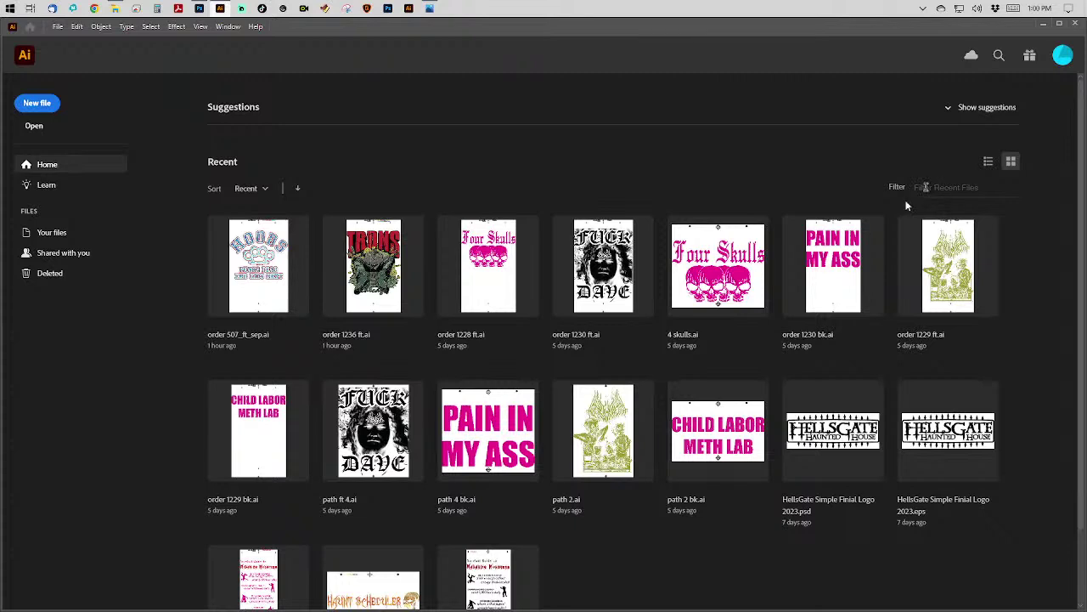
Create a new Untitled-2 CMYK document from the stickers.ait template.
left_click(58, 30)
left_click(91, 52)
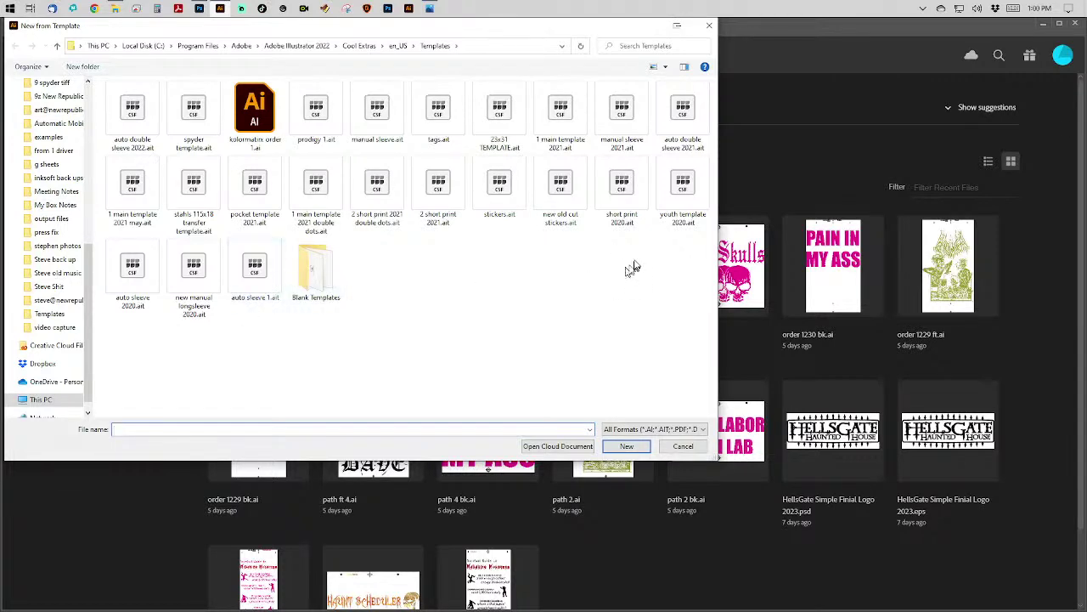
left_click(498, 199)
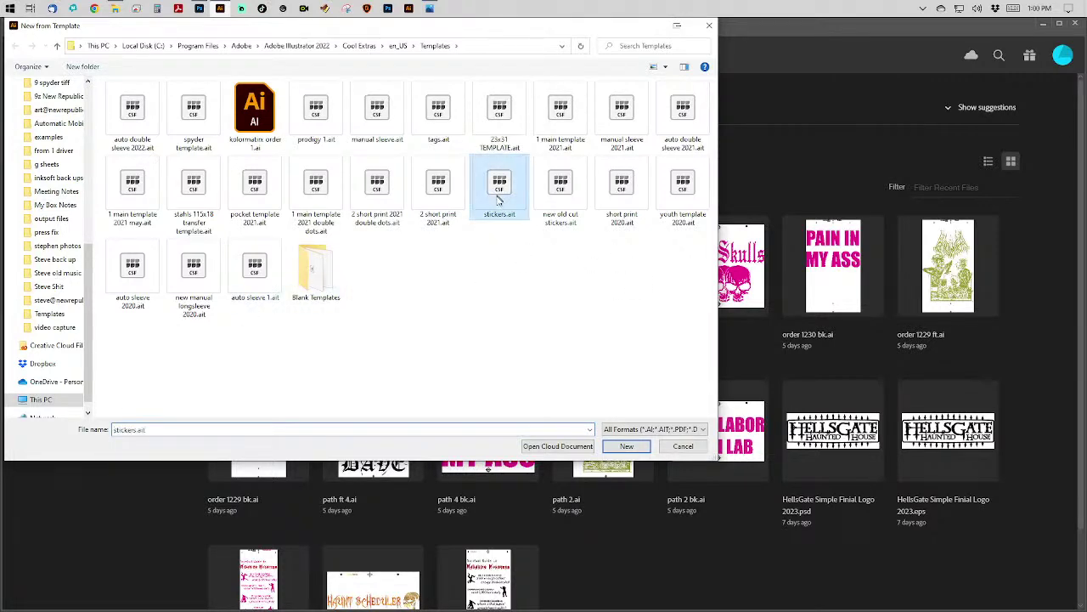
key("Return")
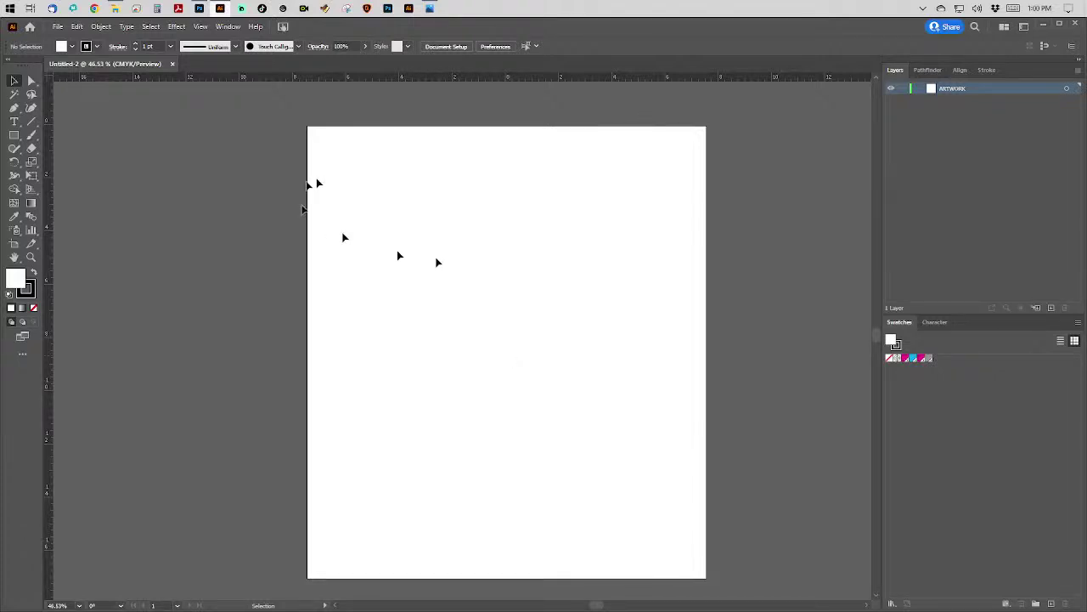
Place Toxic sticker 1 die cut.bmp and Toxic sticker 1.eps from the Toxie 2023.psd folder.
left_click(57, 27)
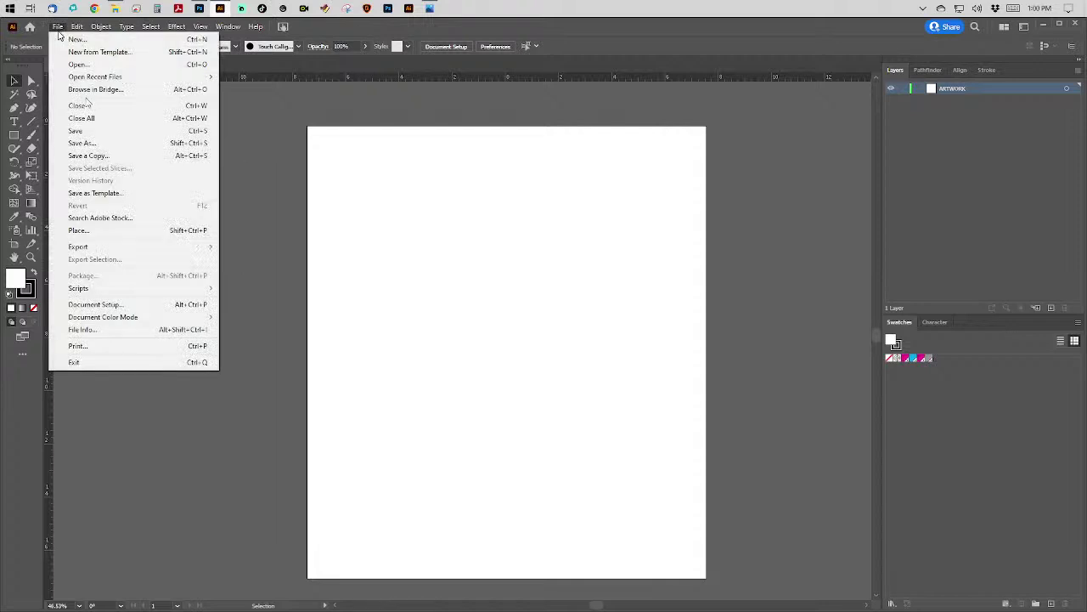
left_click(125, 237)
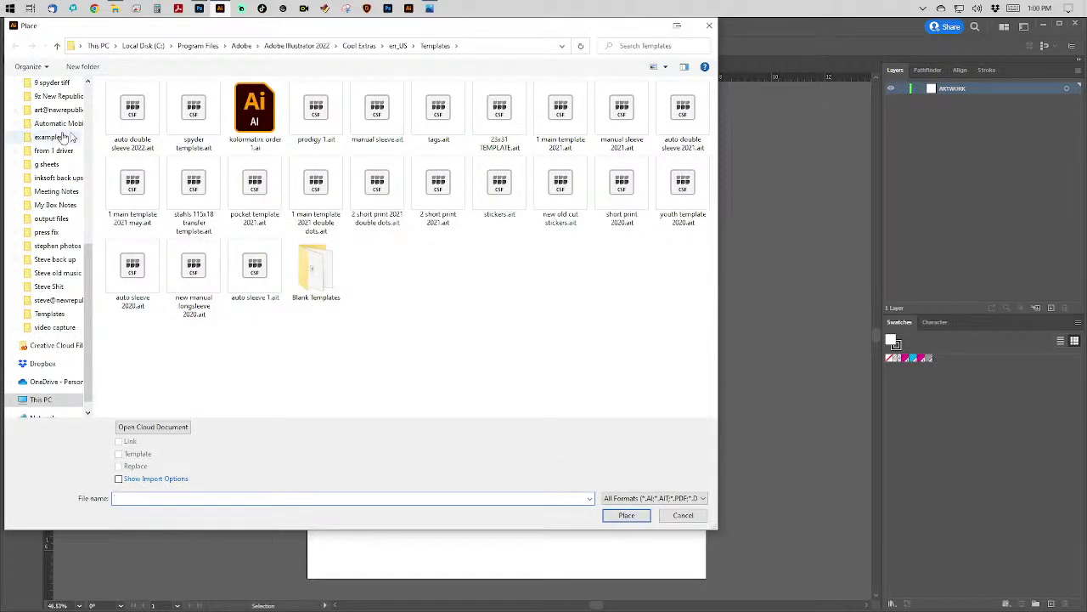
scroll(64, 137, "up", 5)
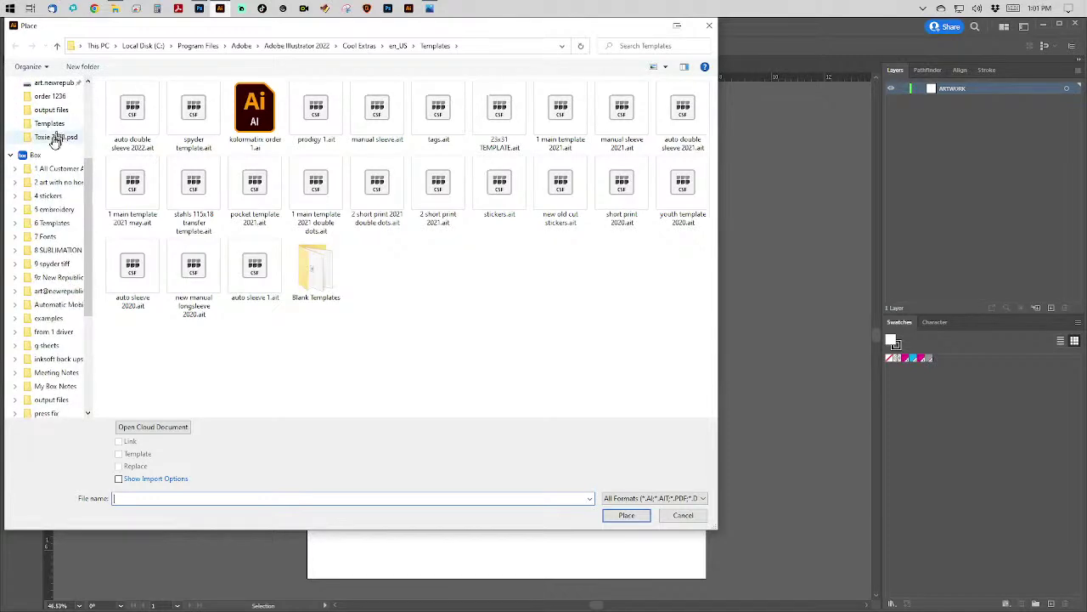
left_click(53, 138)
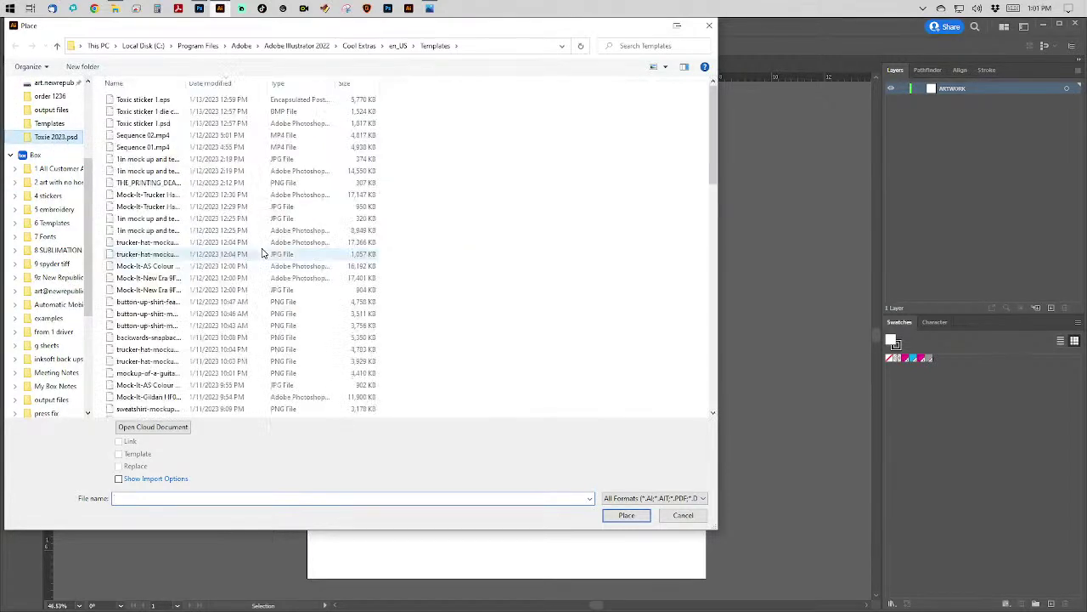
left_click(161, 112)
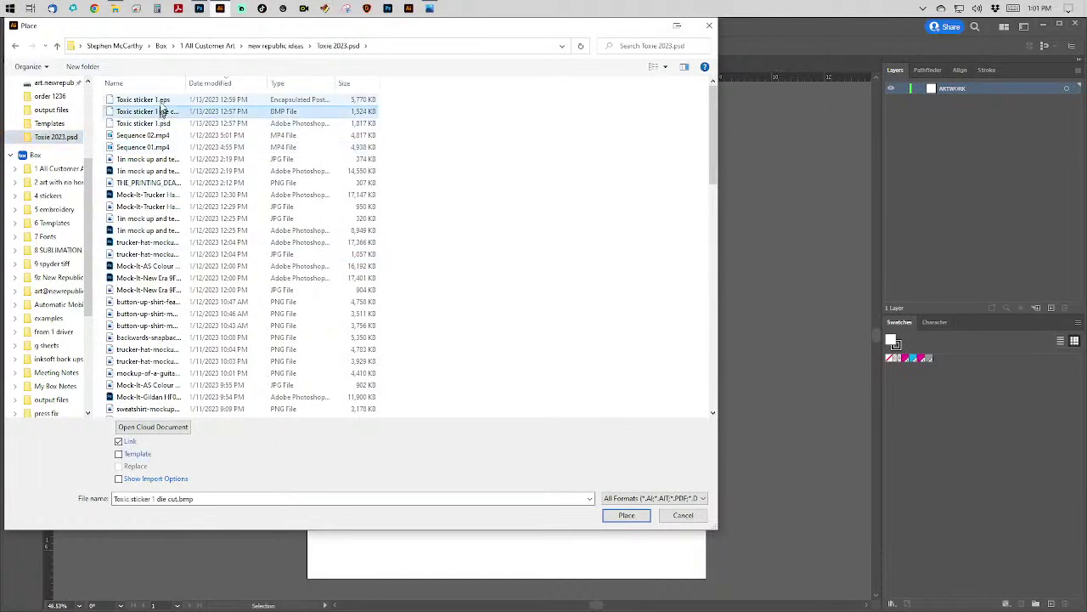
left_click(161, 100, "shift")
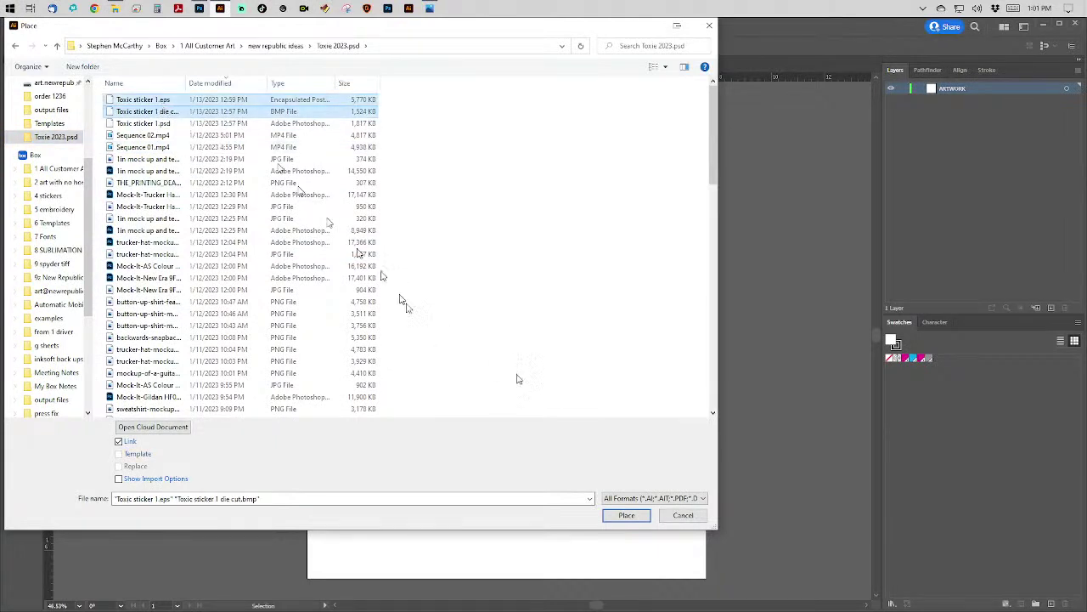
left_click(607, 512)
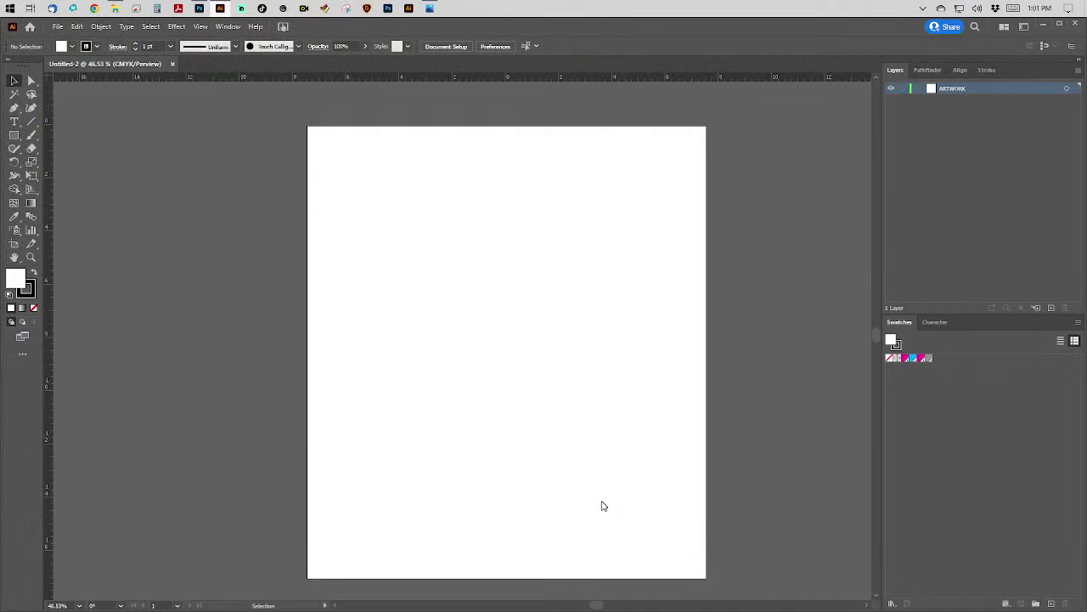
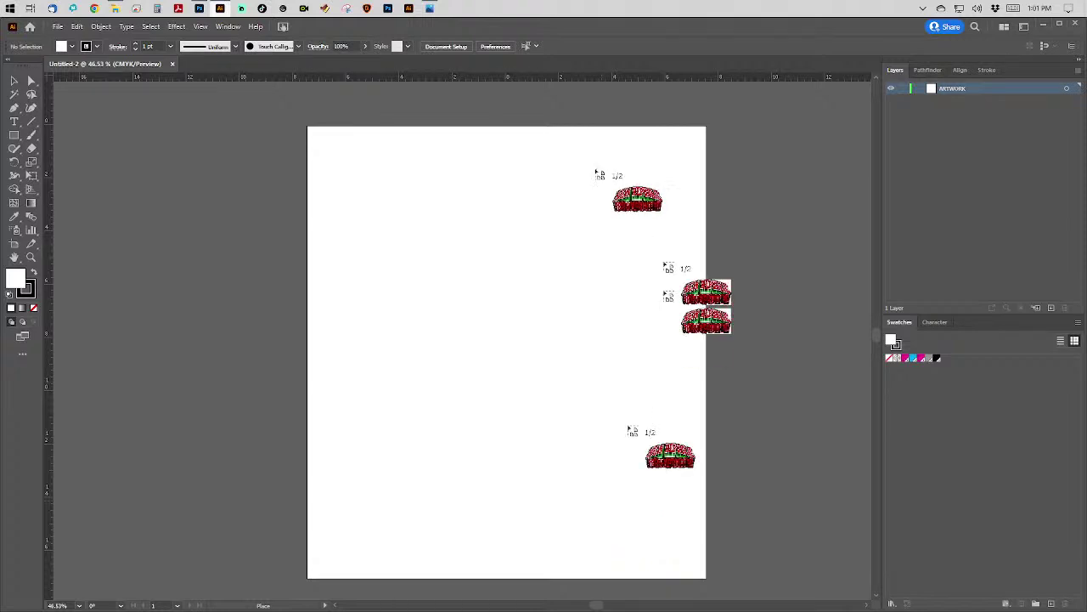
Place the New Republic logo and black die-cut bitmap, then Image Trace the die-cut.
left_click(454, 215)
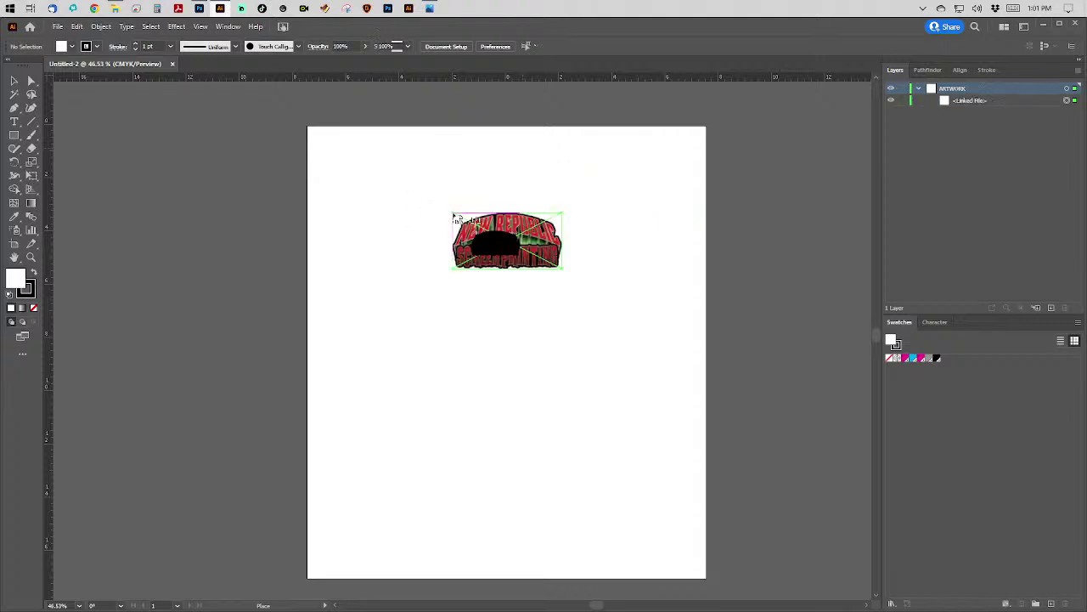
left_click(482, 330)
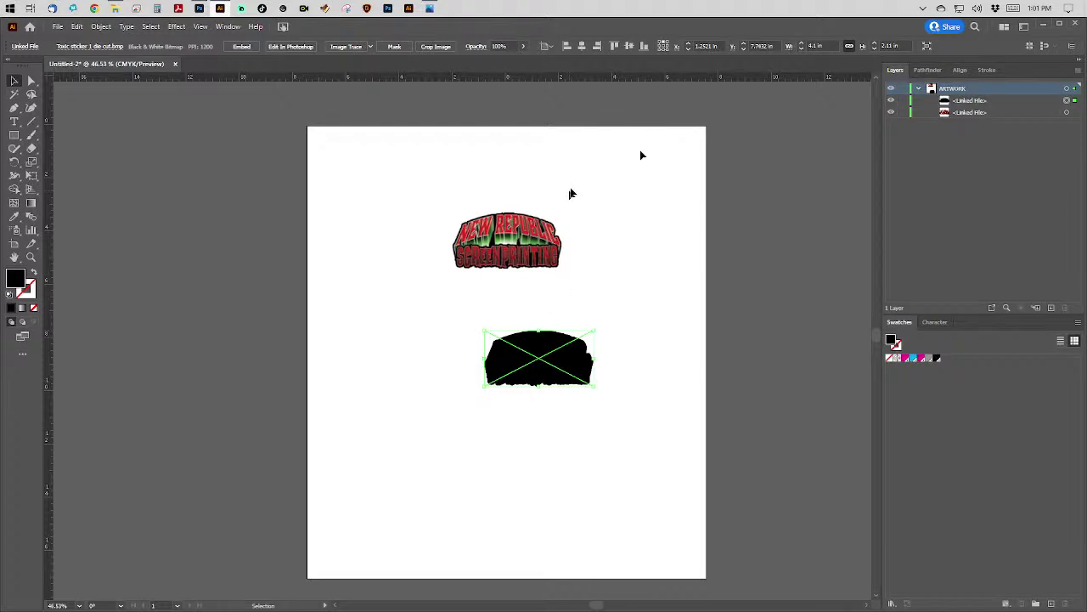
key("ctrl+shift+e")
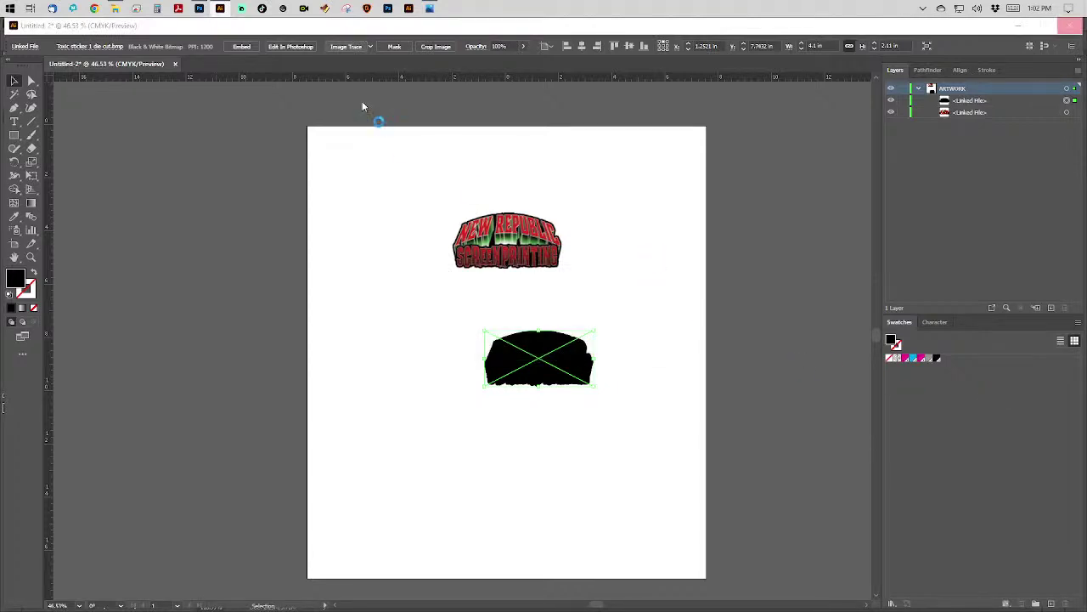
Expand the traced die-cut and delete its white paths so one black path remains.
left_click(398, 257)
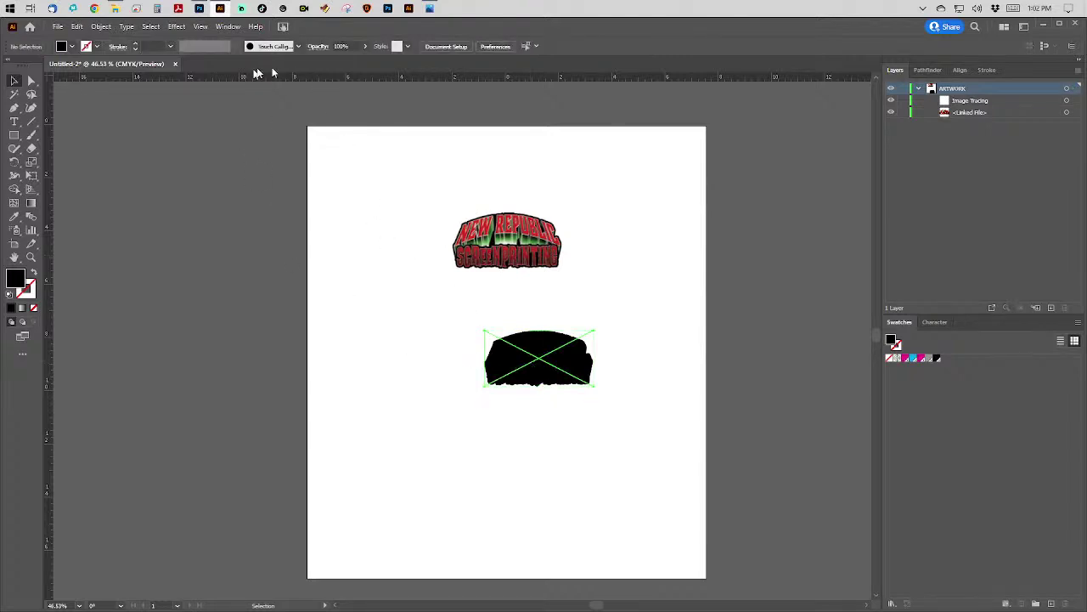
key("ctrl+z")
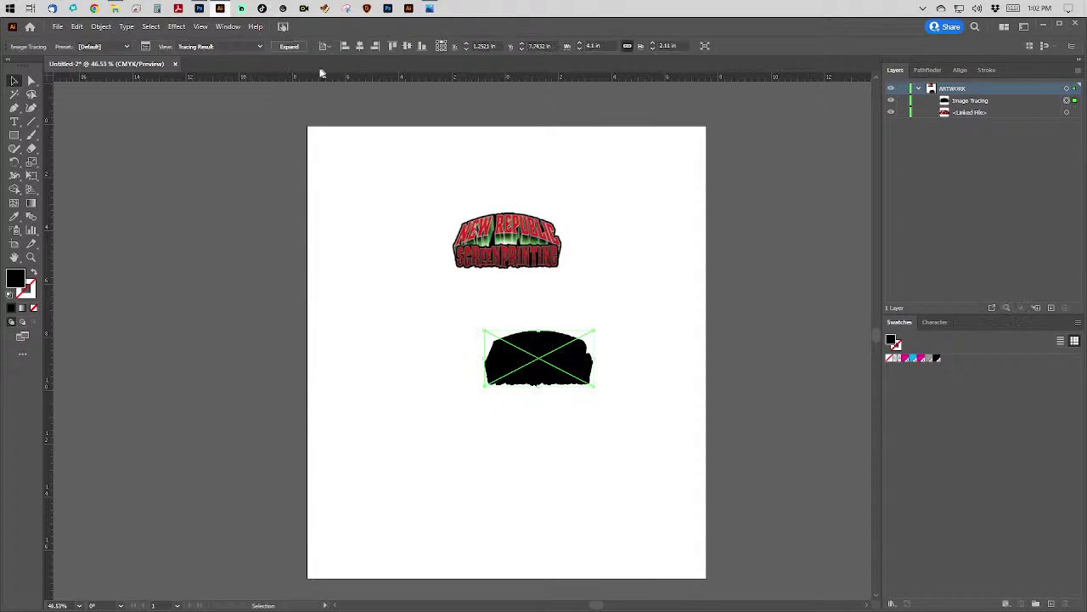
left_click(289, 47)
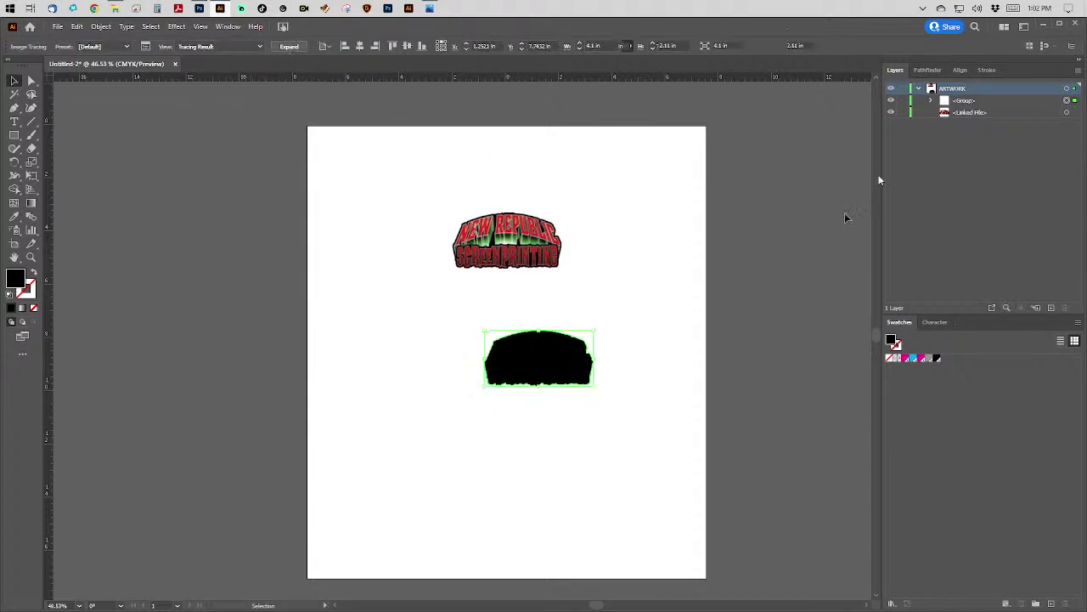
left_click(931, 100)
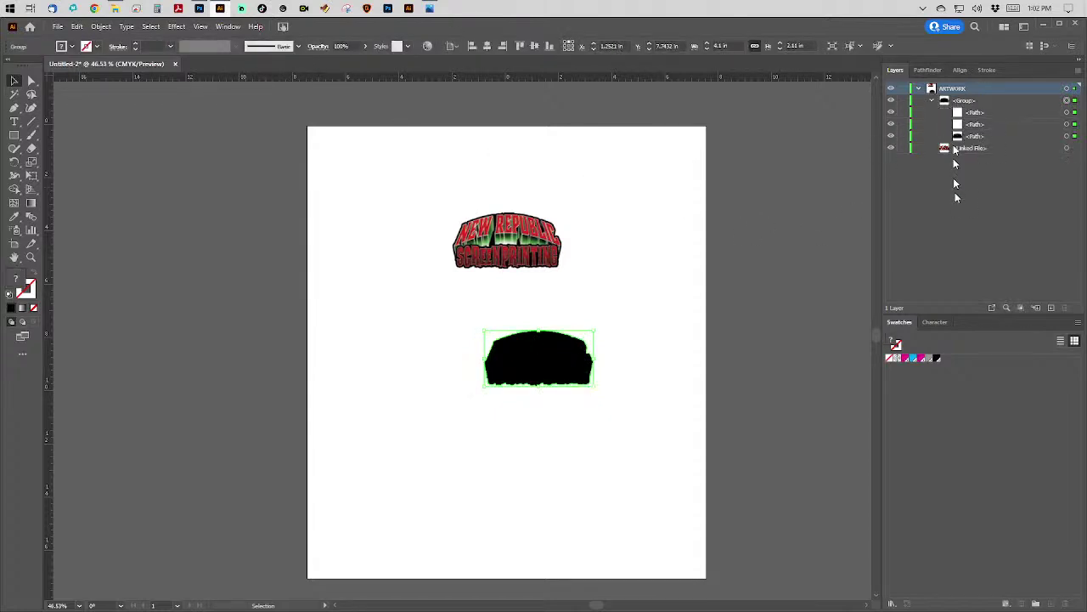
left_click(1005, 116)
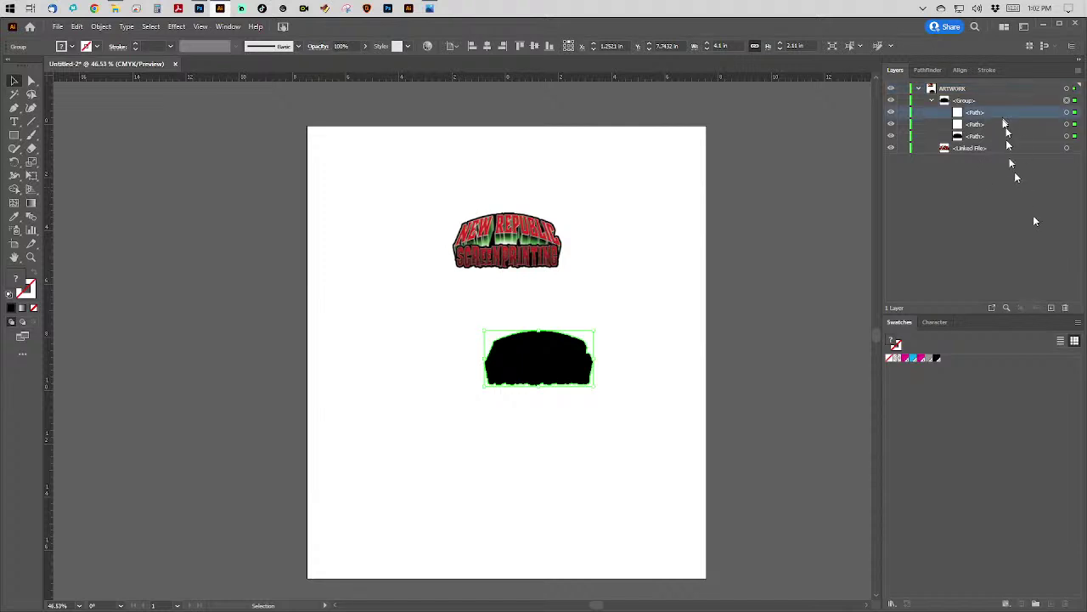
left_click(1067, 309)
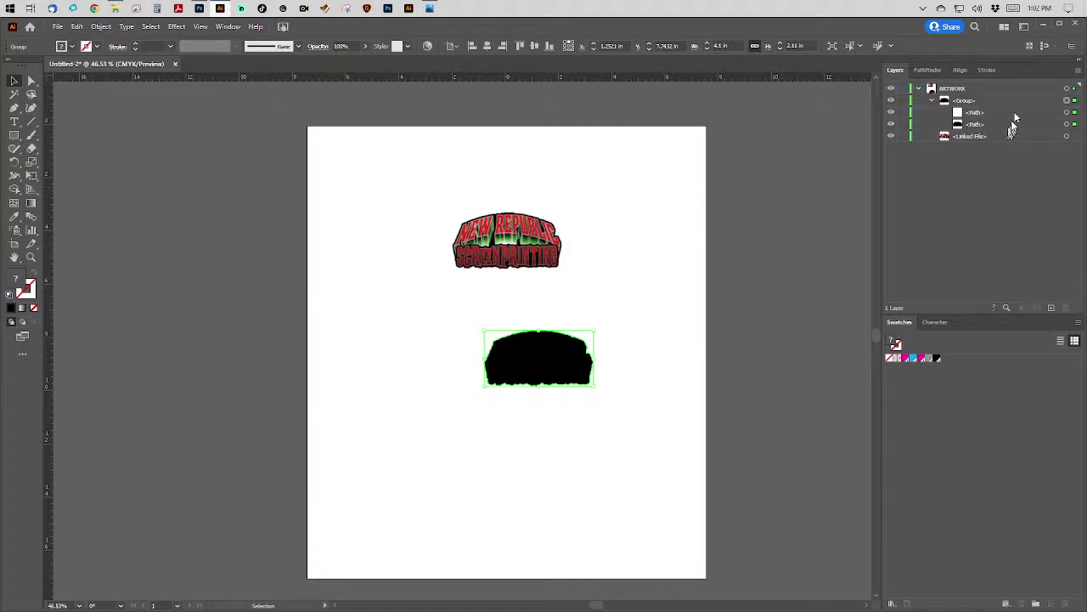
left_click(1066, 307)
left_click(1067, 124)
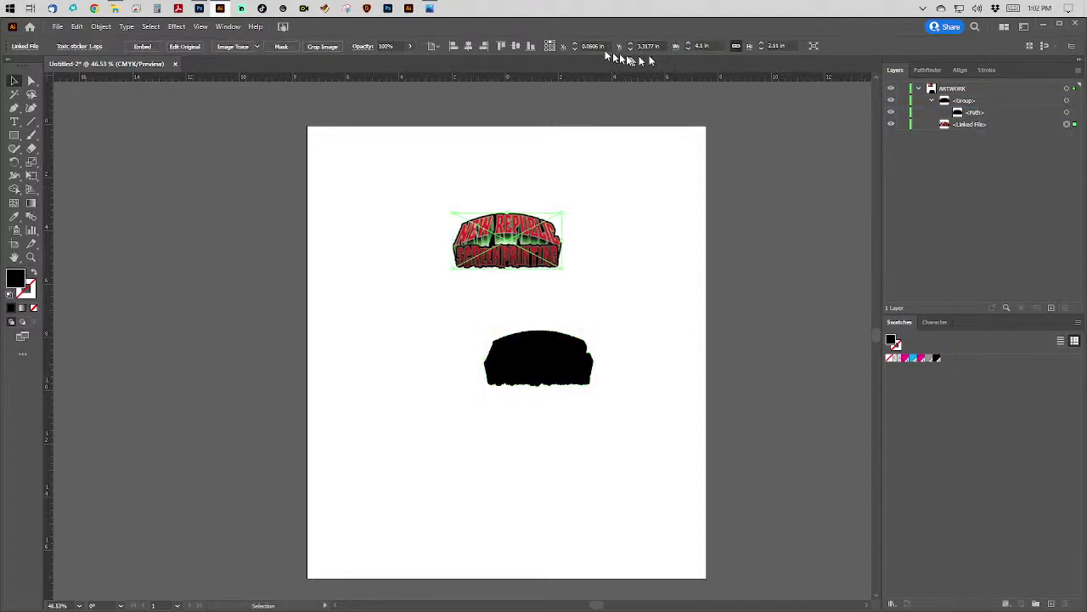
Position the New Republic logo at X 0 in, Y 4 in.
left_click(551, 49)
left_click(593, 46)
type("0")
key("Tab")
type("4")
key("Tab")
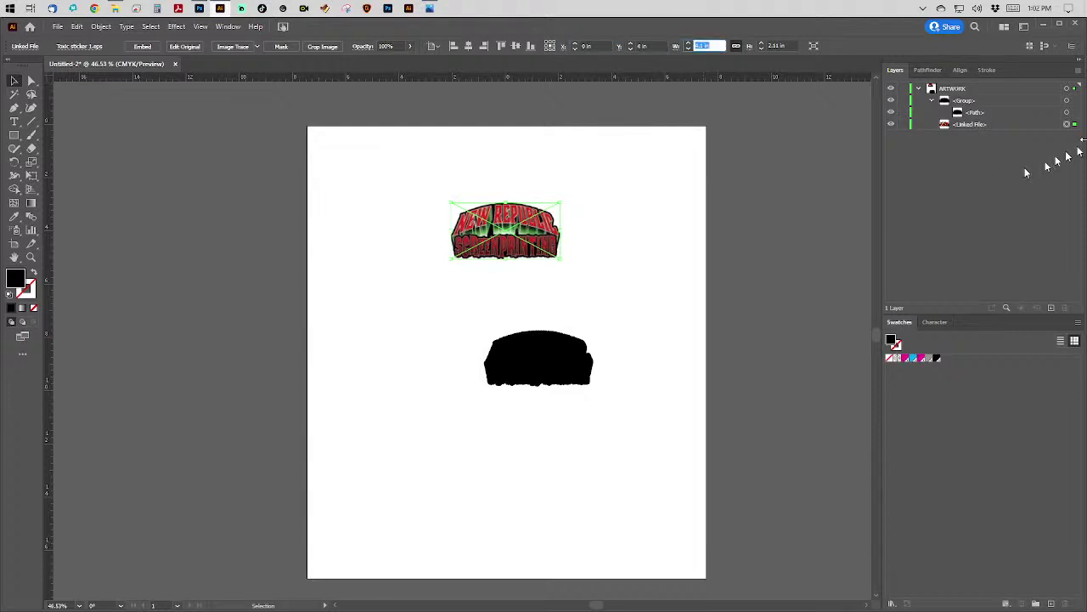
Move the black die-cut shape to X 0 in, Y 4 in over the logo.
left_click(1068, 112)
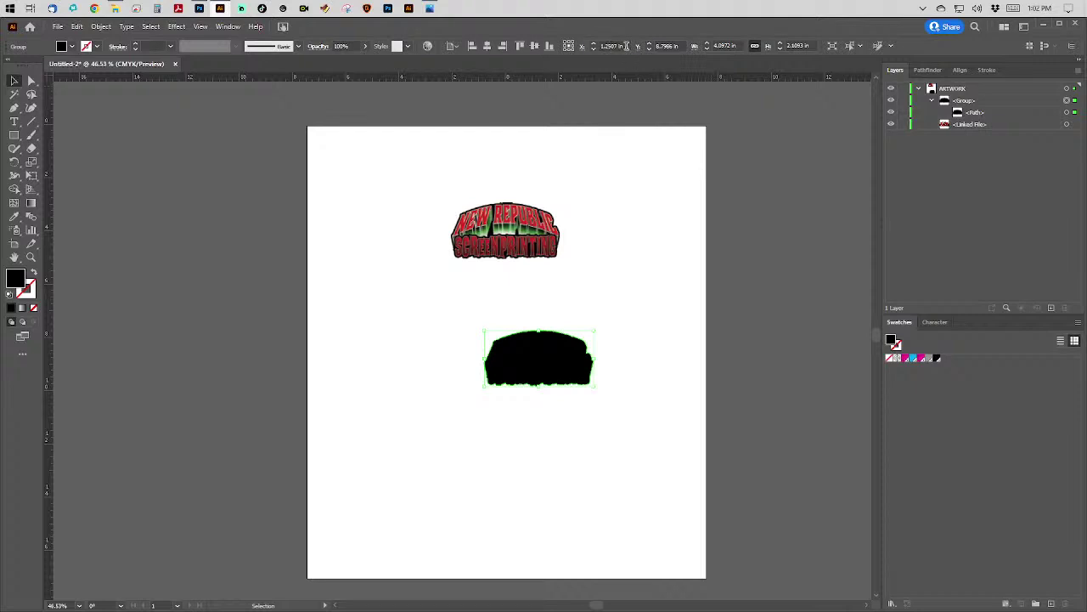
left_click(595, 49)
type("0")
key("Tab")
type("4")
key("Tab")
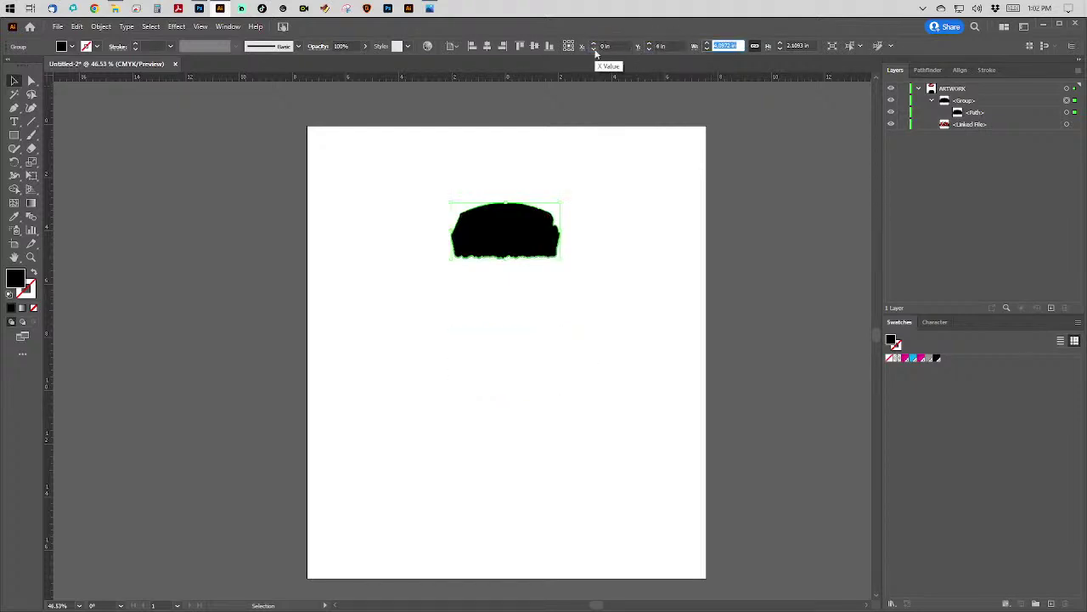
key("ctrl+equal")
key("ctrl+equal")
key("ctrl+equal")
key("ctrl+equal")
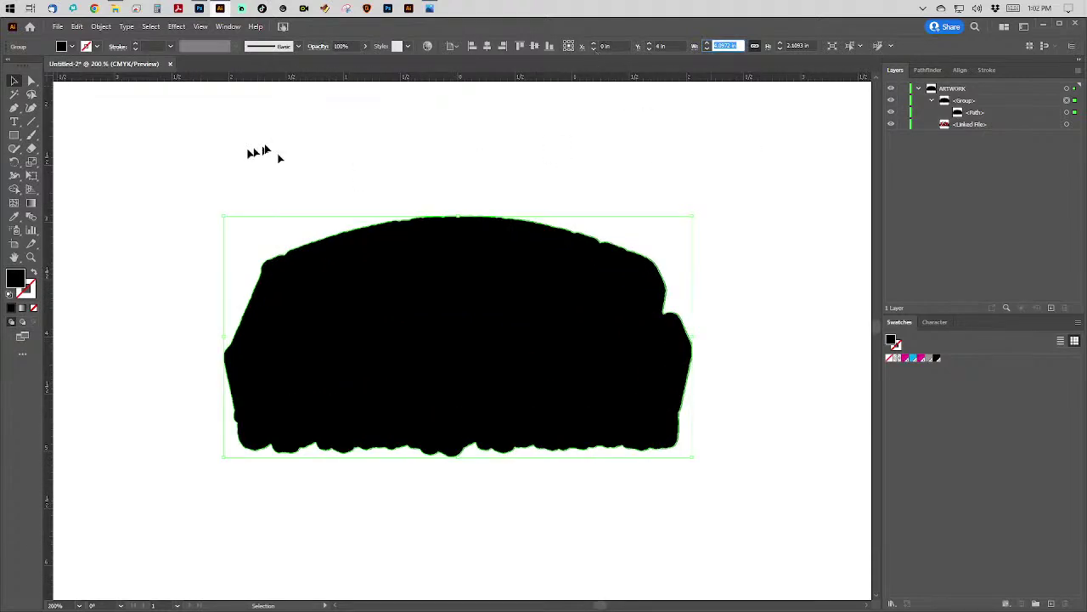
Give the die-cut path a None fill and a black stroke.
left_click(73, 46)
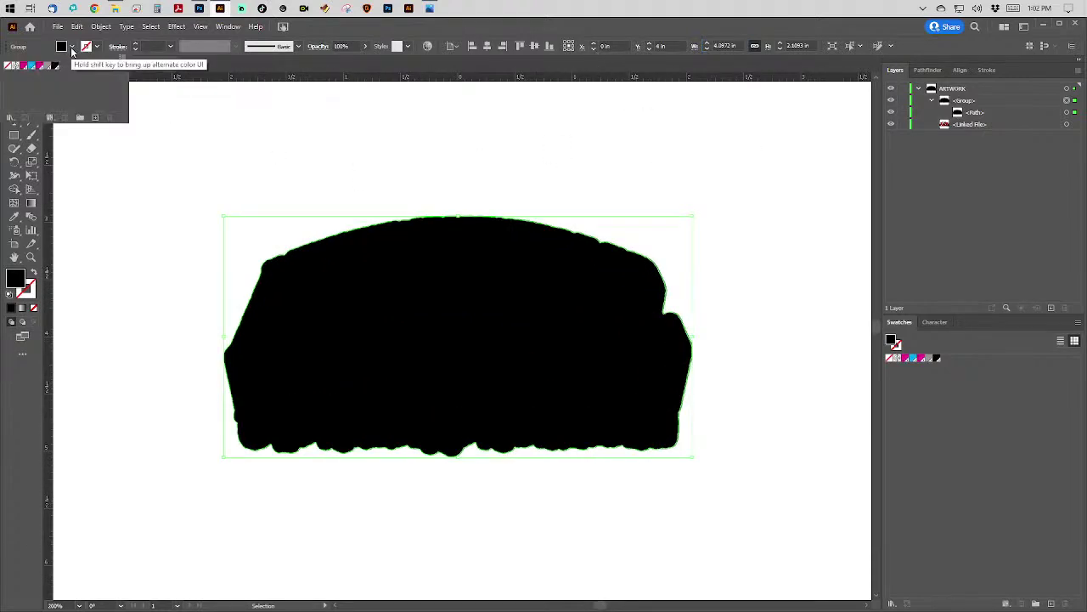
left_click(7, 66)
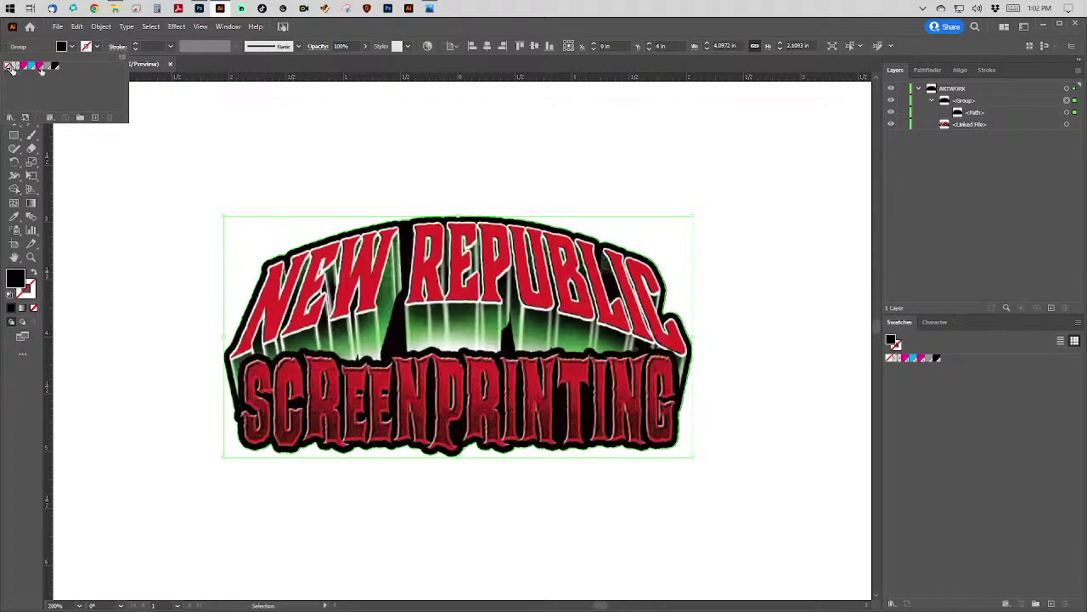
left_click(101, 46)
left_click(97, 45)
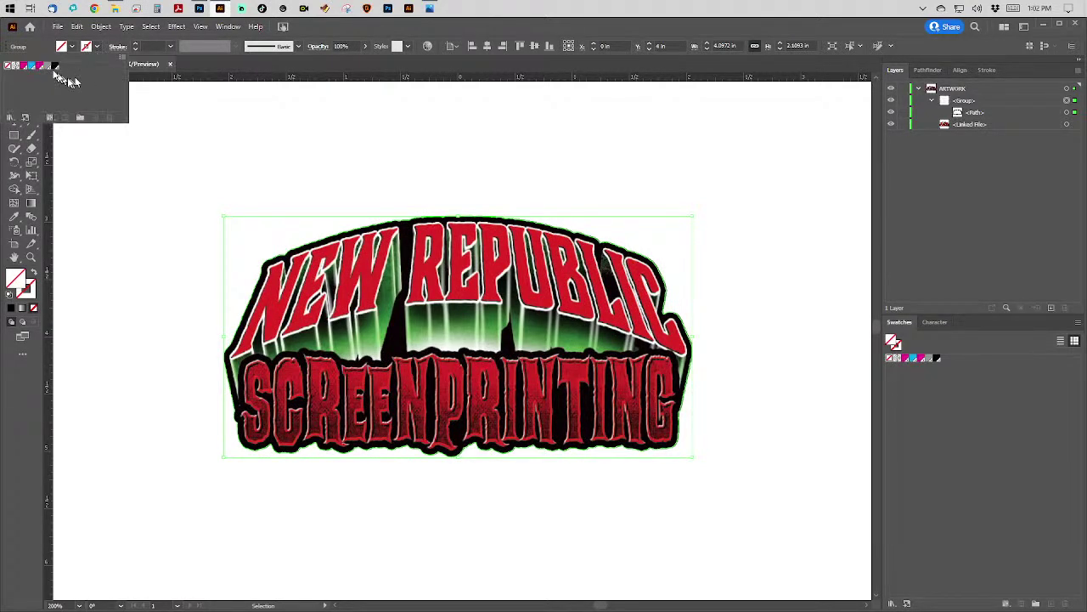
left_click(52, 66)
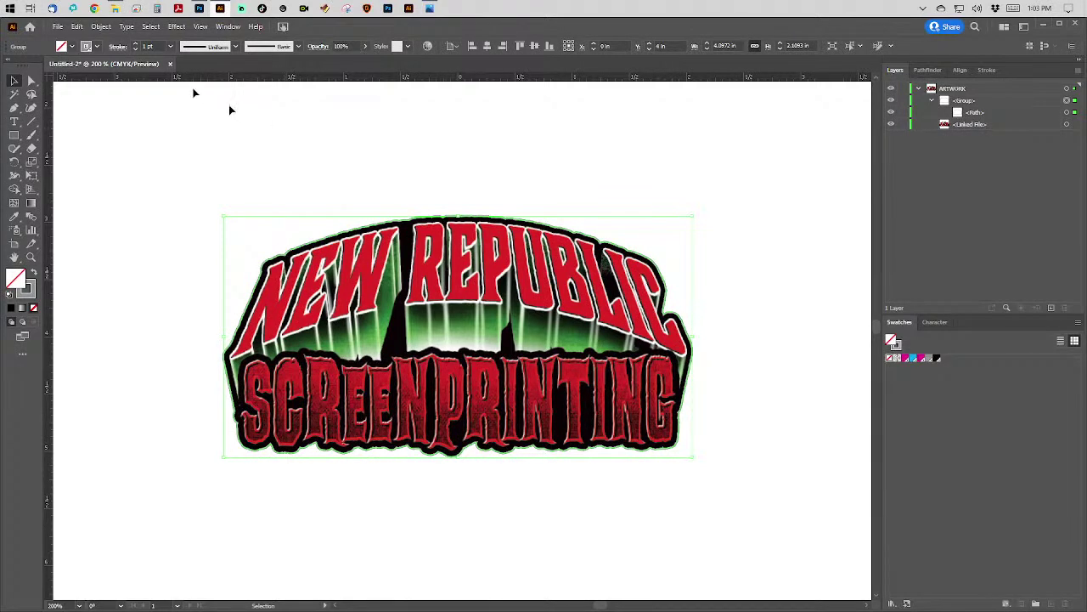
Simplify the die-cut outline path at 55%.
left_click(101, 26)
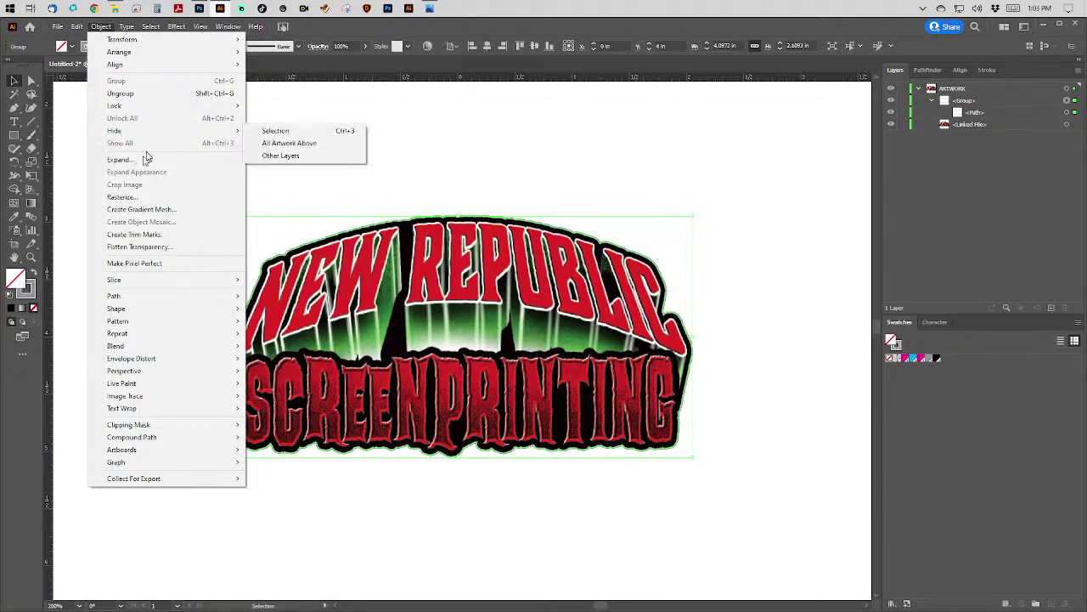
mouse_move(181, 296)
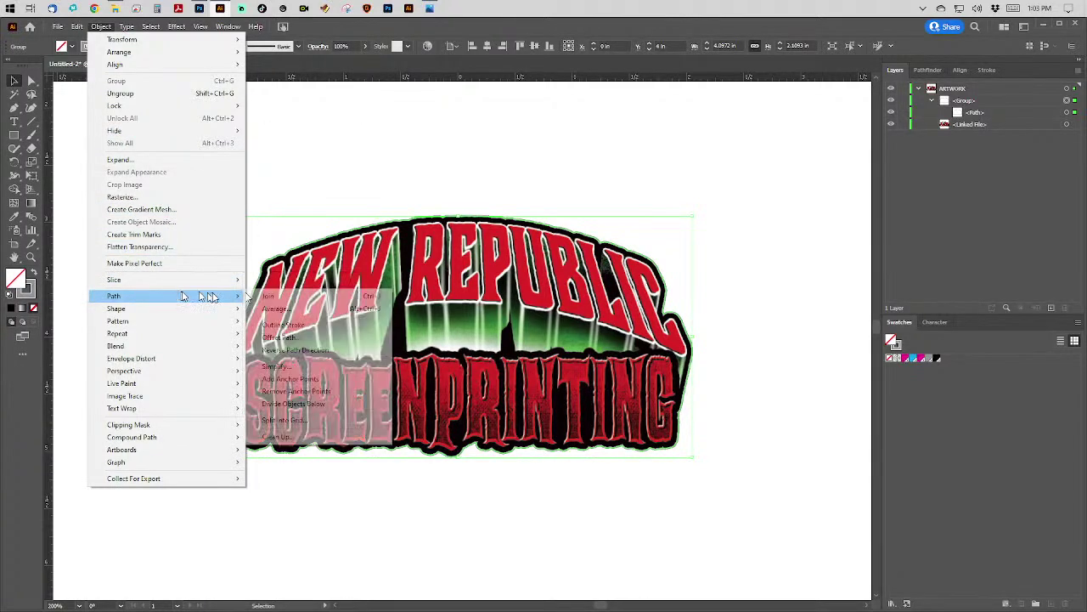
left_click(287, 371)
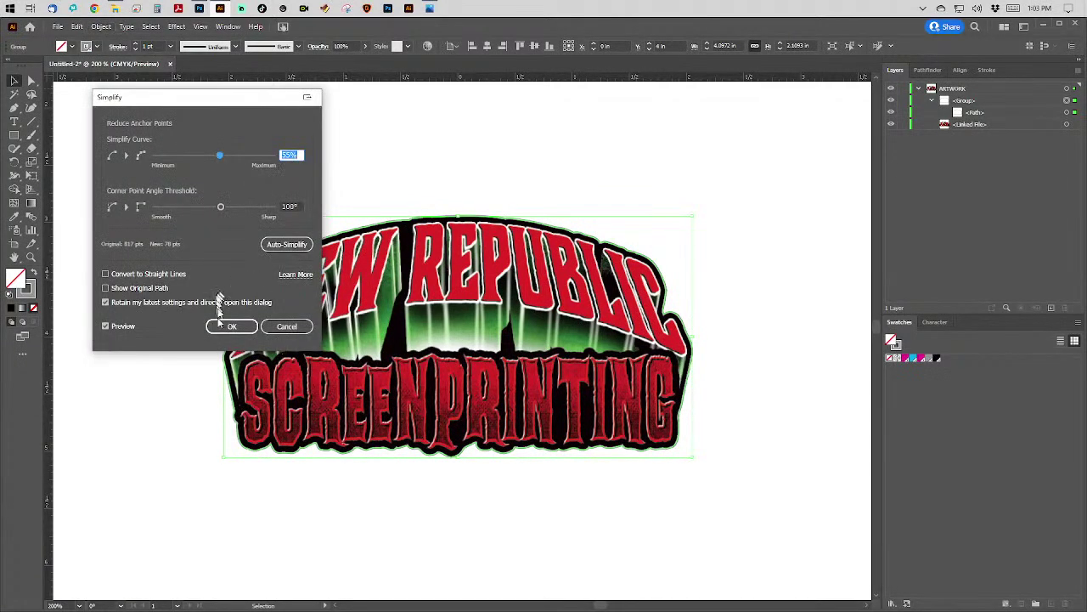
left_click(220, 328)
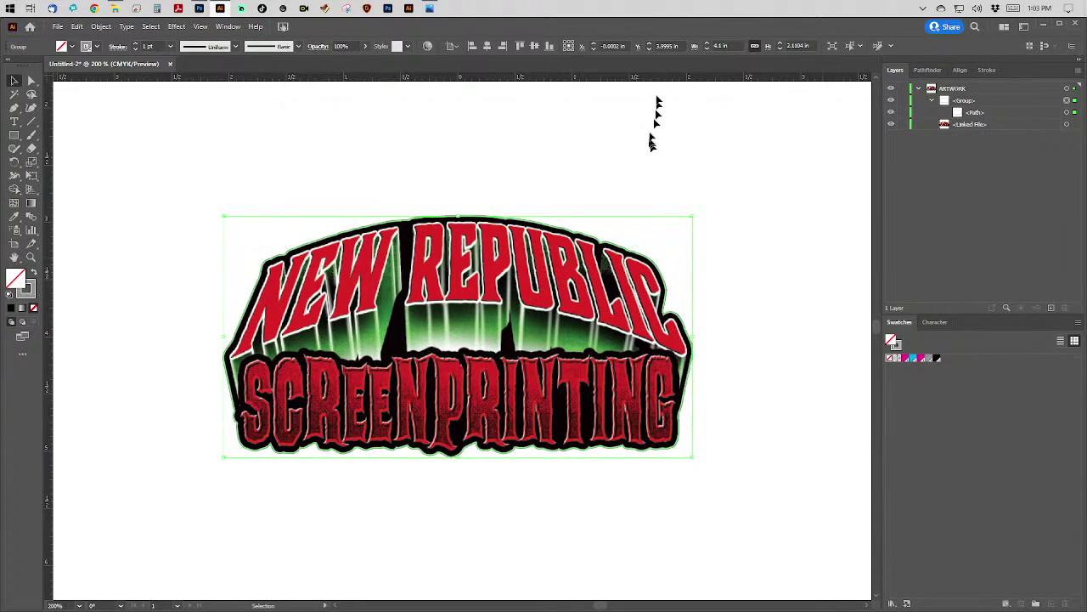
Realign the simplified outline to X 0 in, Y 4 in over the logo.
left_click(627, 44)
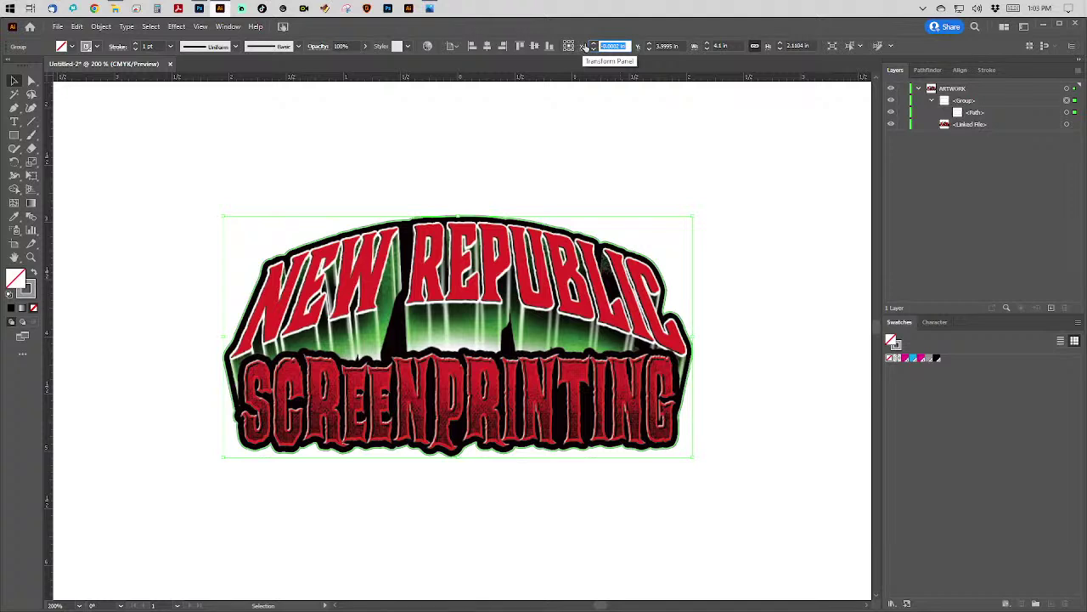
type("0")
key("Tab")
type("4")
key("Tab")
key("Return")
left_click(1075, 125)
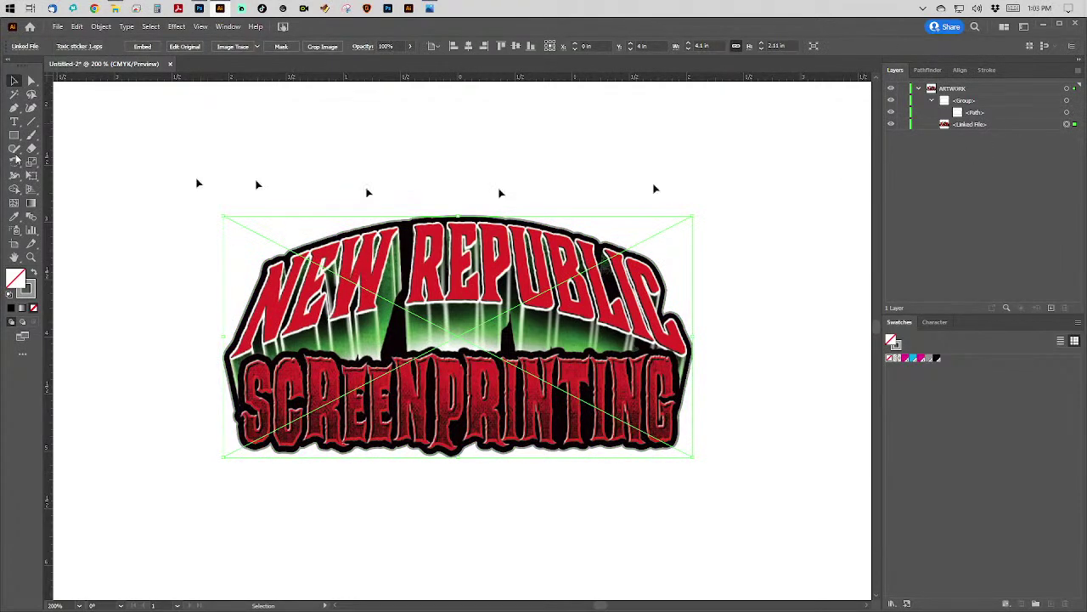
Save the artwork as Illustrator EPS 'new republic toxic sticker 1.eps' with default EPS options.
left_click(57, 26)
left_click(89, 144)
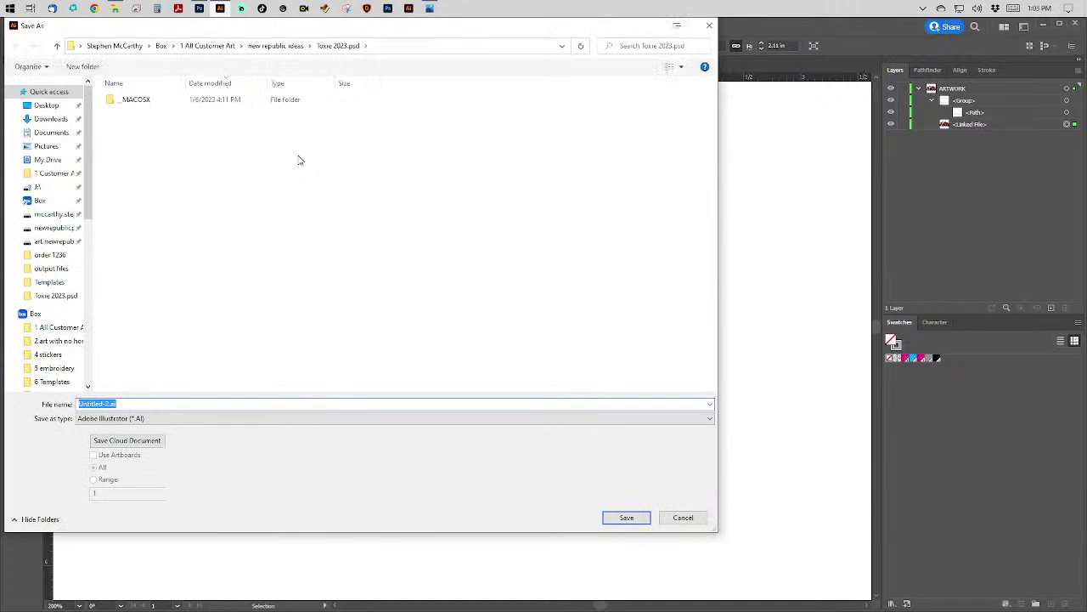
type("new republic")
key("Tab")
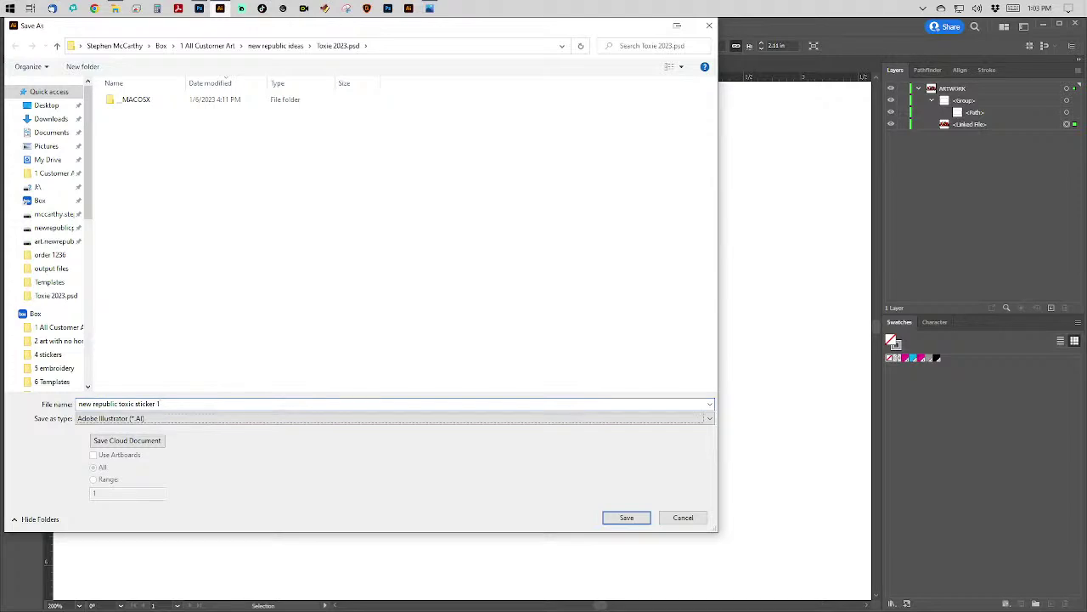
key("alt+Down")
key("Down")
key("Down")
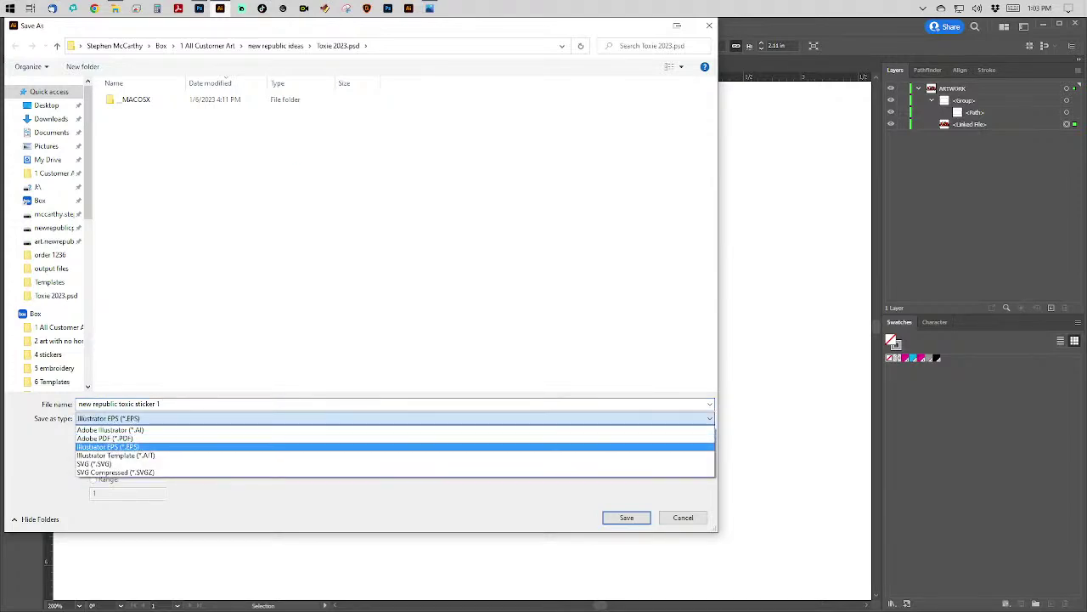
key("Return")
key("shift+Tab")
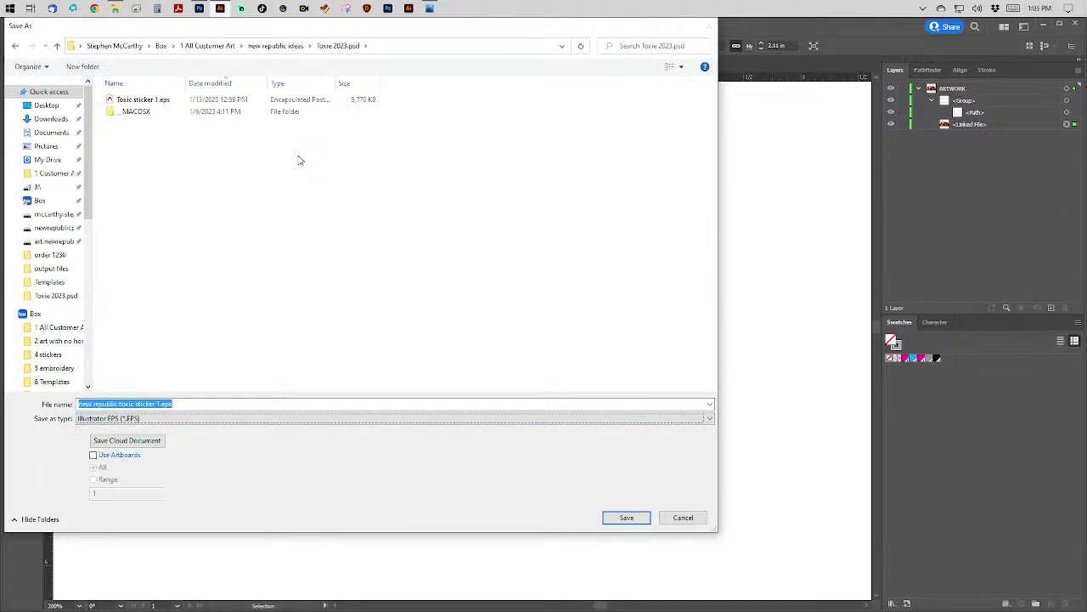
key("Return")
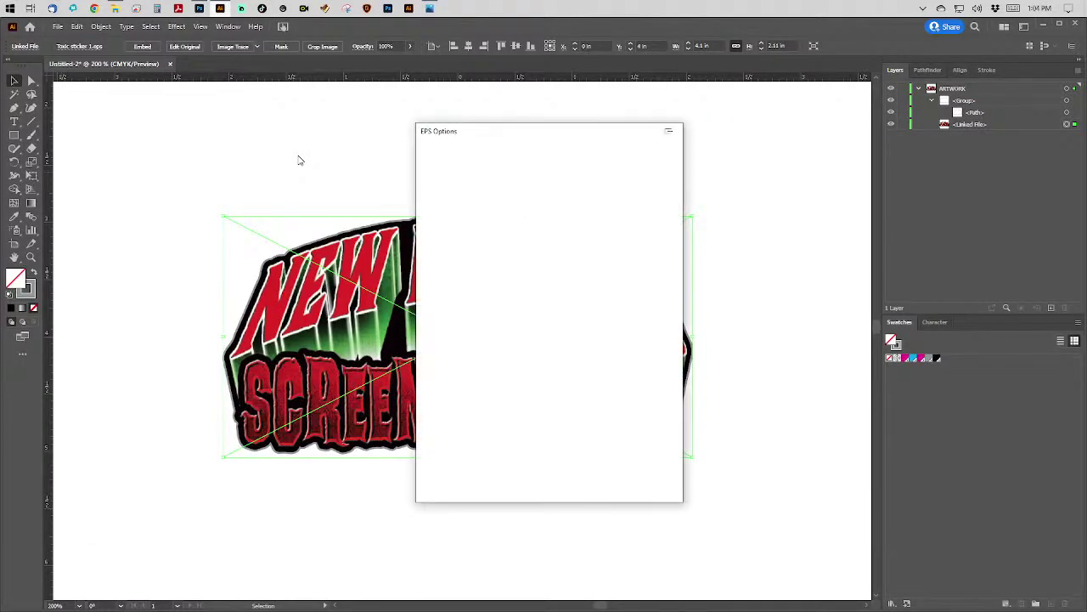
key("Return")
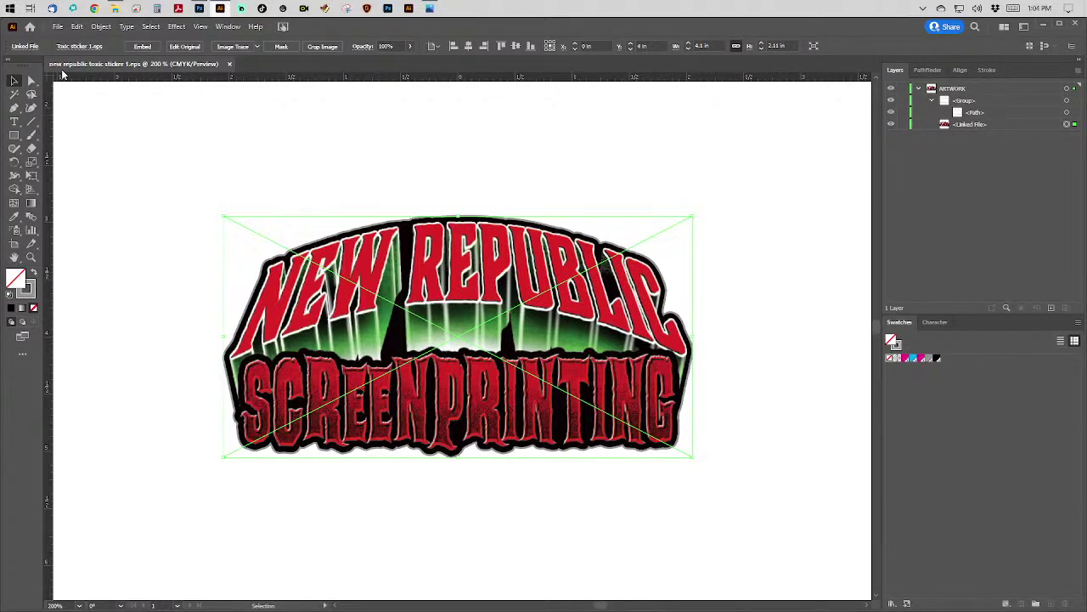
Sort the Toxie 2023.psd folder by date modified.
left_click(115, 9)
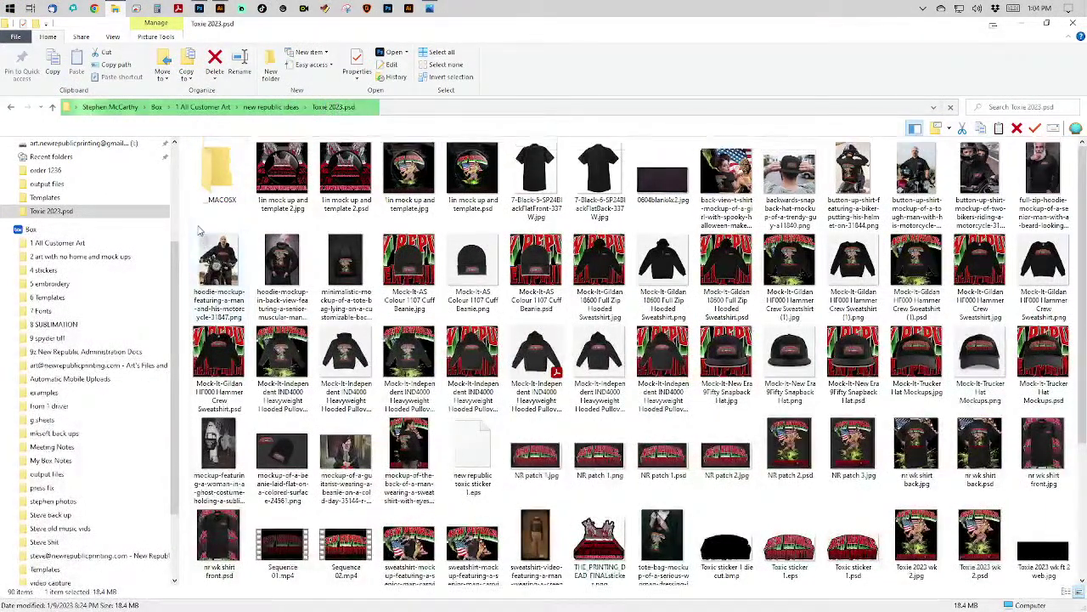
right_click(241, 220)
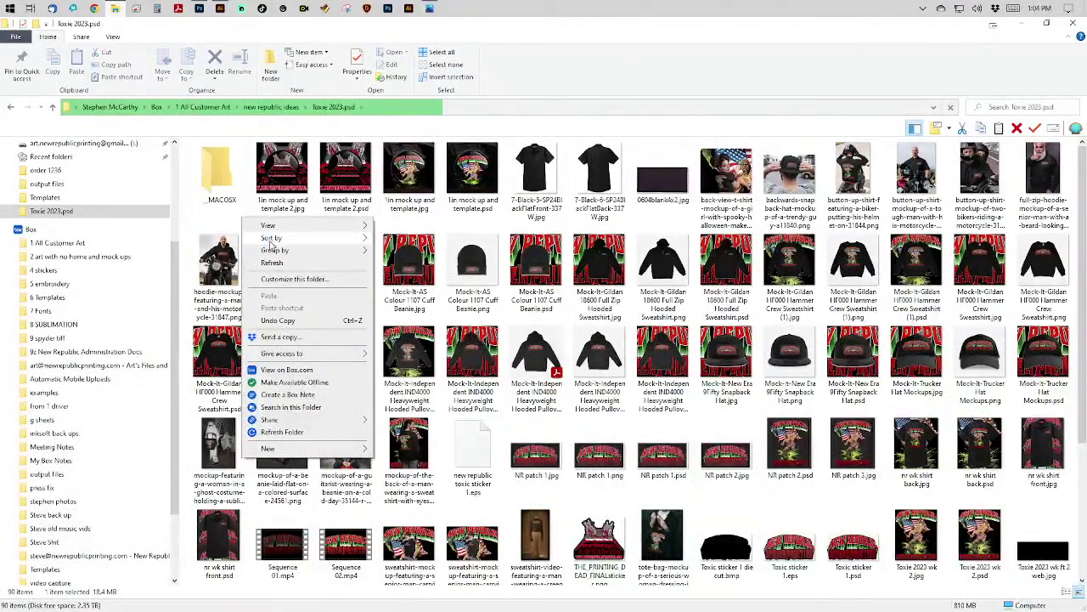
mouse_move(361, 241)
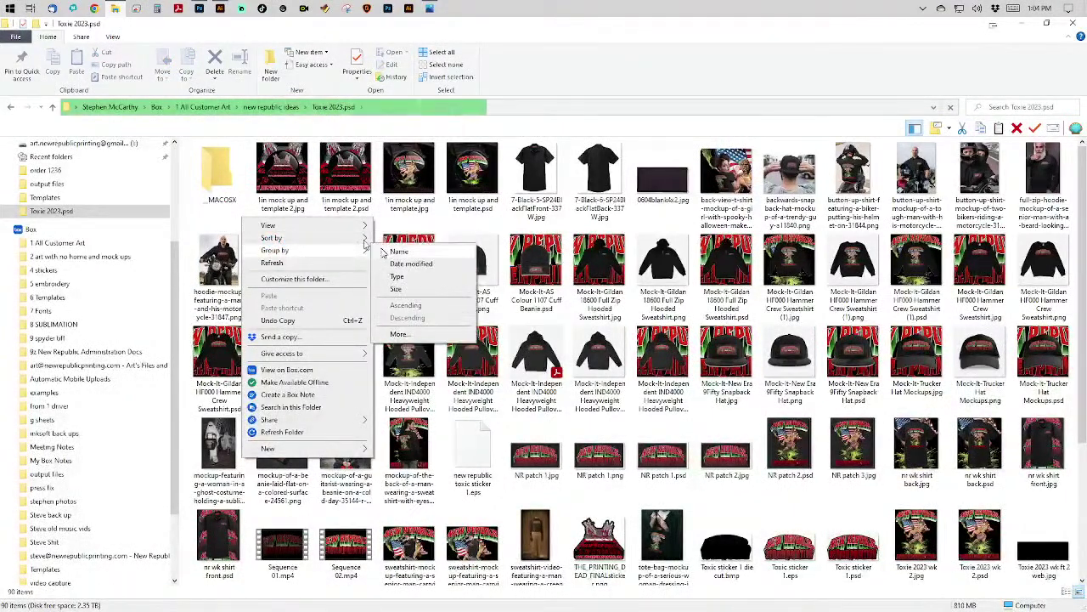
left_click(393, 251)
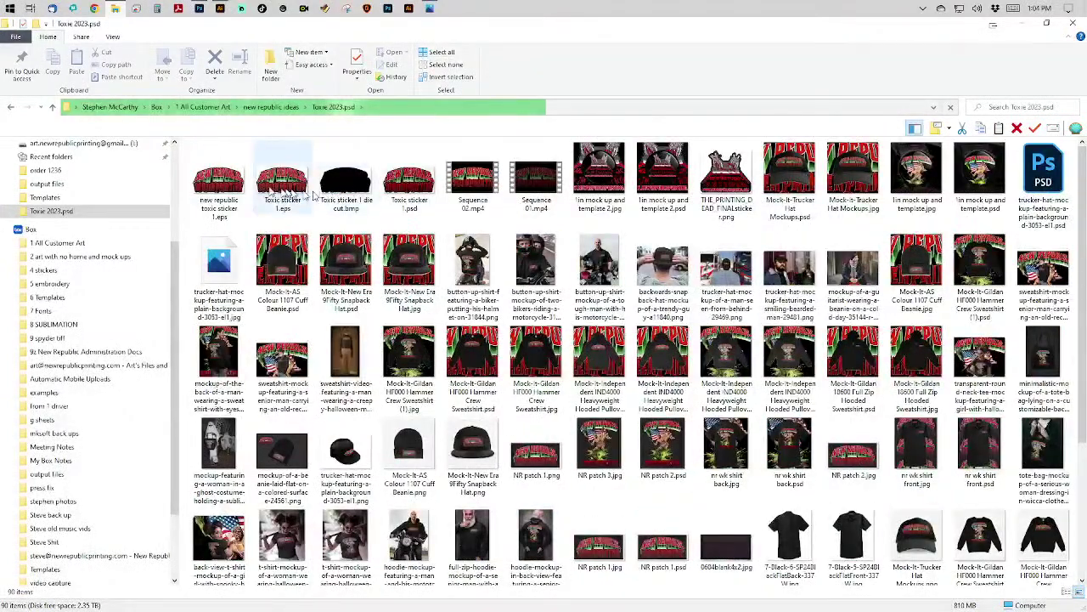
Select the two new sticker EPS files and open the 4 stickers folder.
left_click(238, 182)
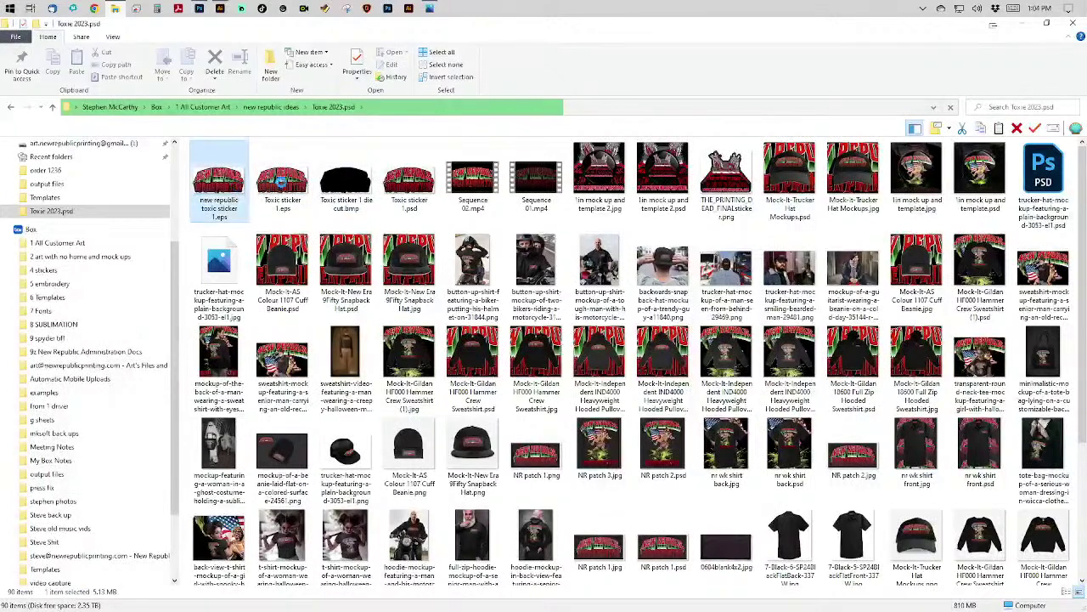
left_click(284, 185, "ctrl")
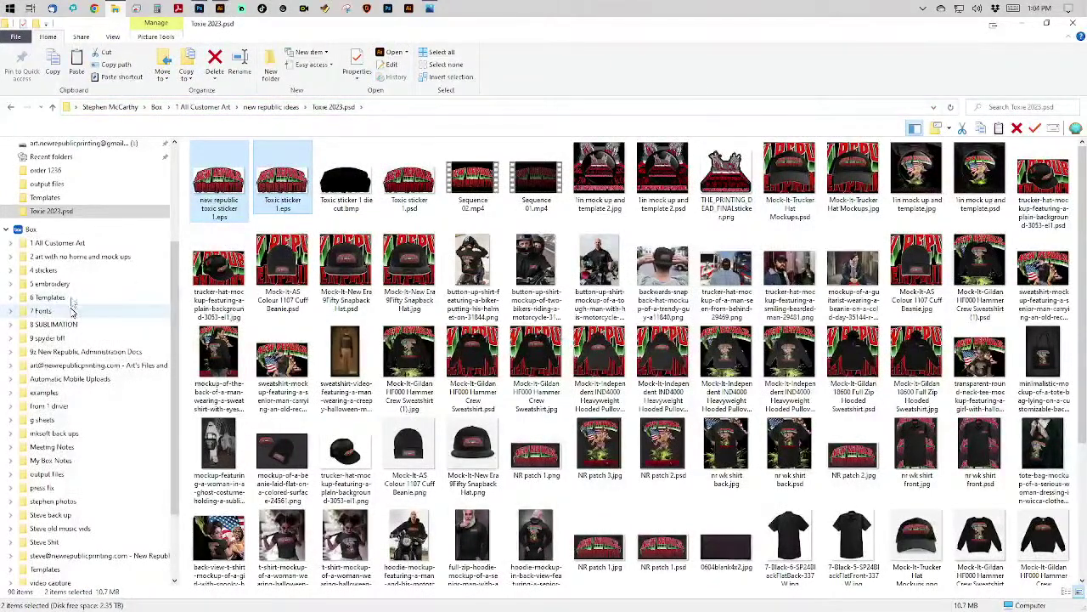
left_click(47, 270)
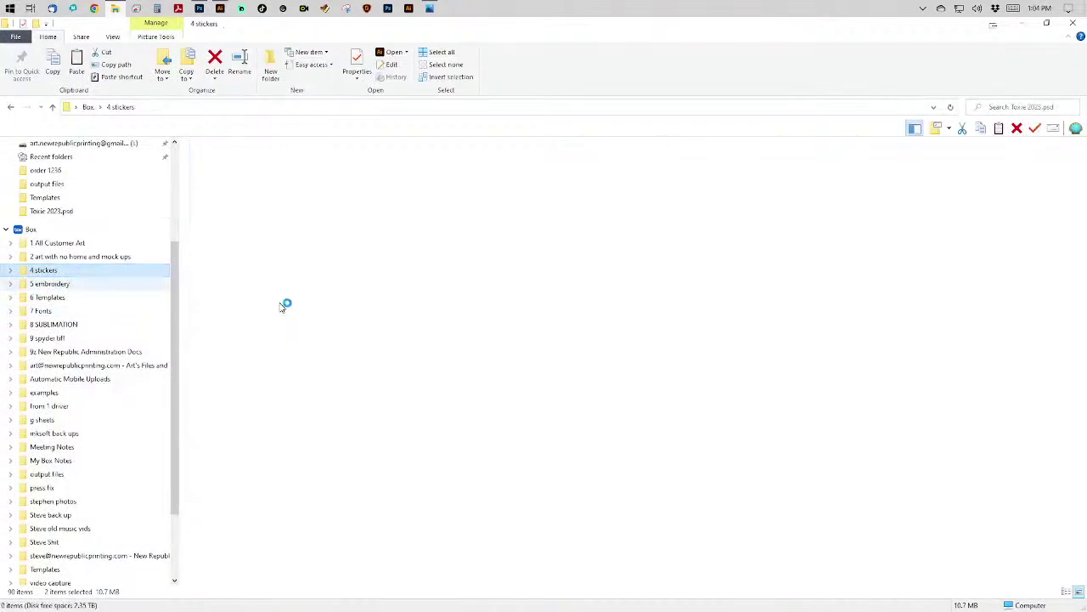
Let the 4 stickers folder load, then scroll Chrome Remote Desktop's devices to Stickers.
left_click(686, 375)
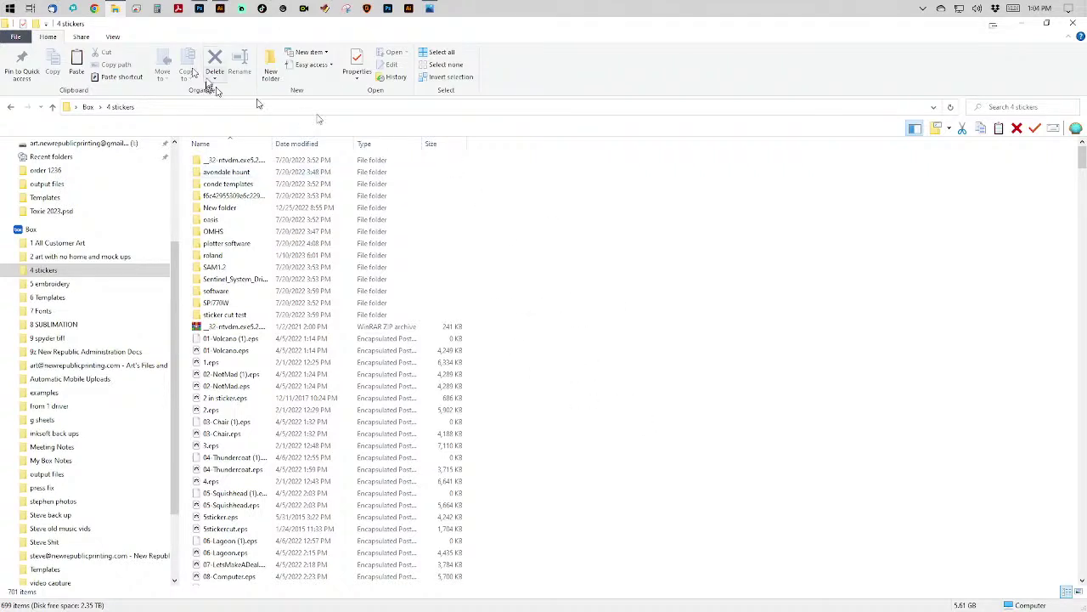
left_click(136, 8)
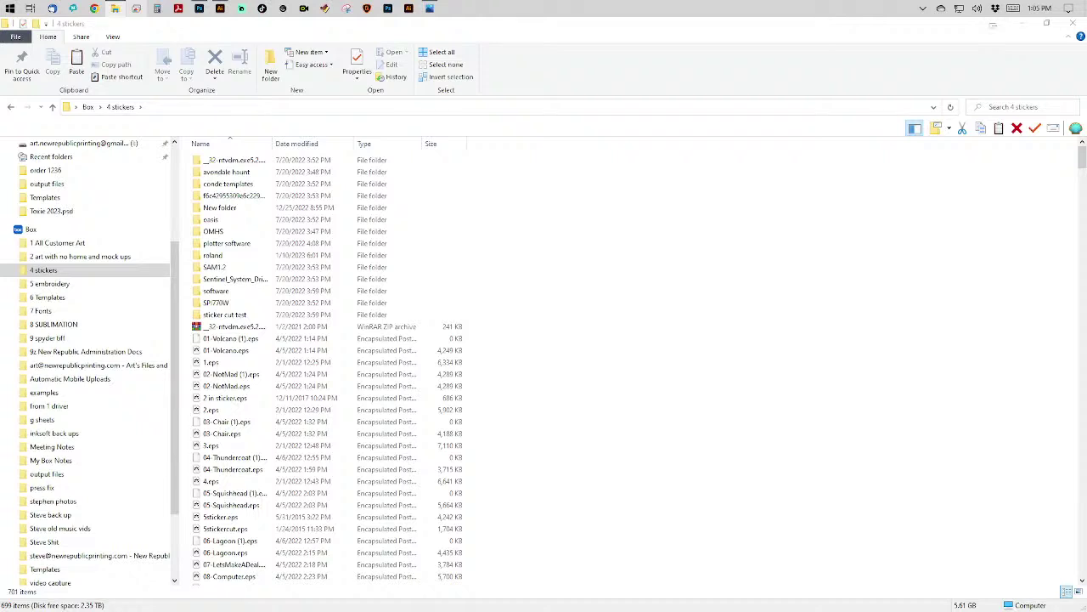
key("alt+Tab")
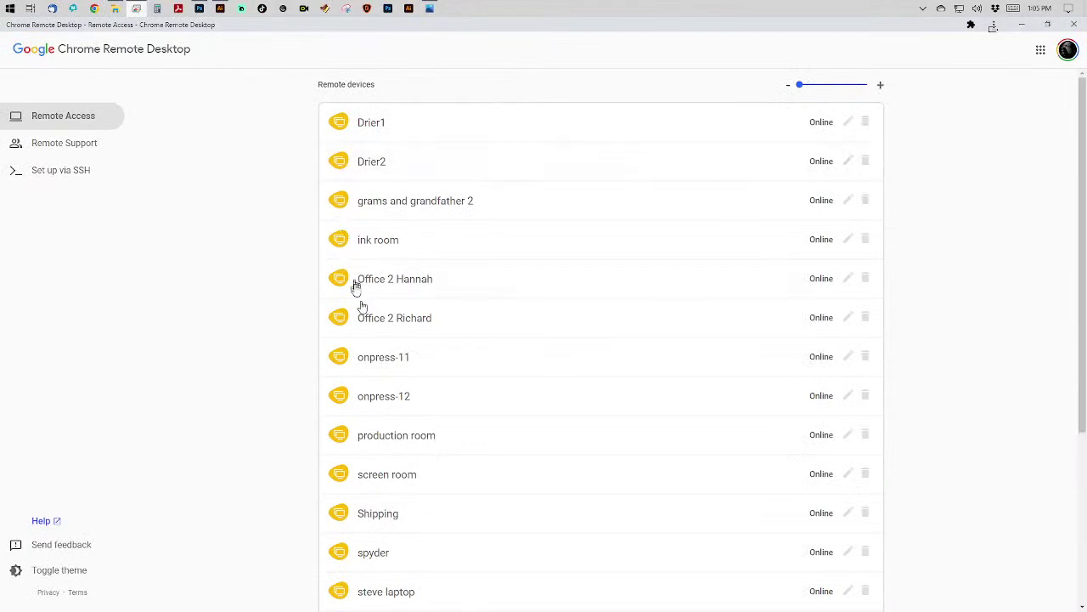
scroll(396, 343, "down", 3)
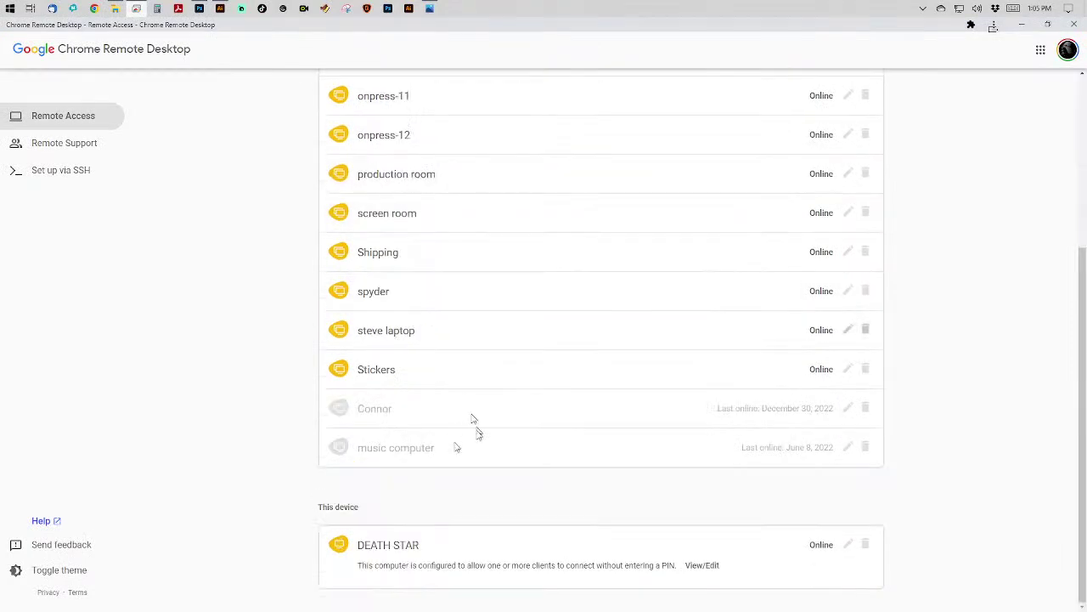
Connect to the Stickers computer and open its File Explorer, dismissing the Drive popup.
left_click(406, 372)
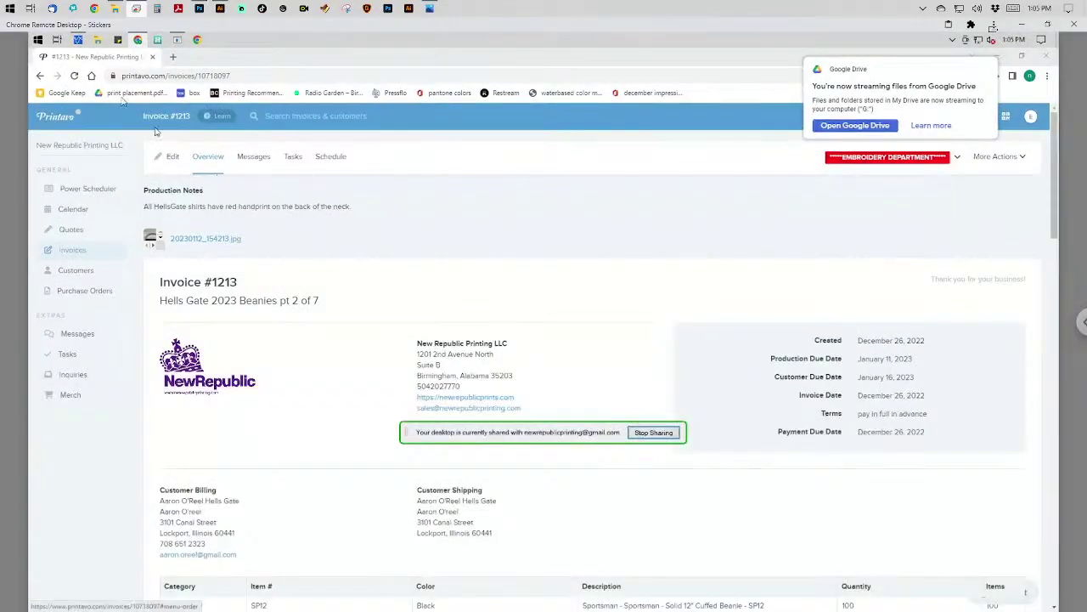
left_click(78, 40)
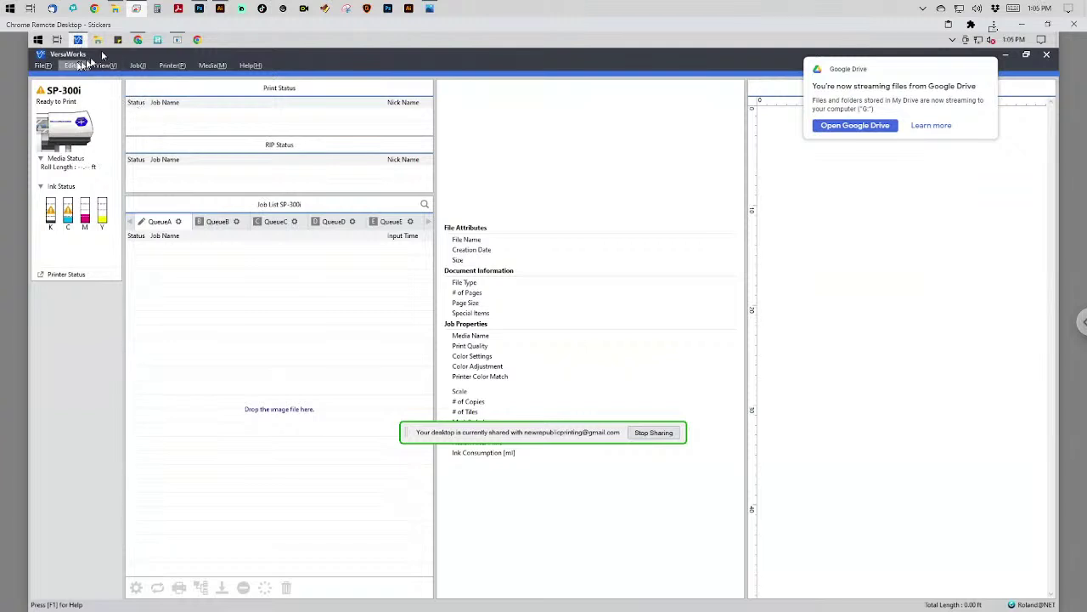
left_click(98, 42)
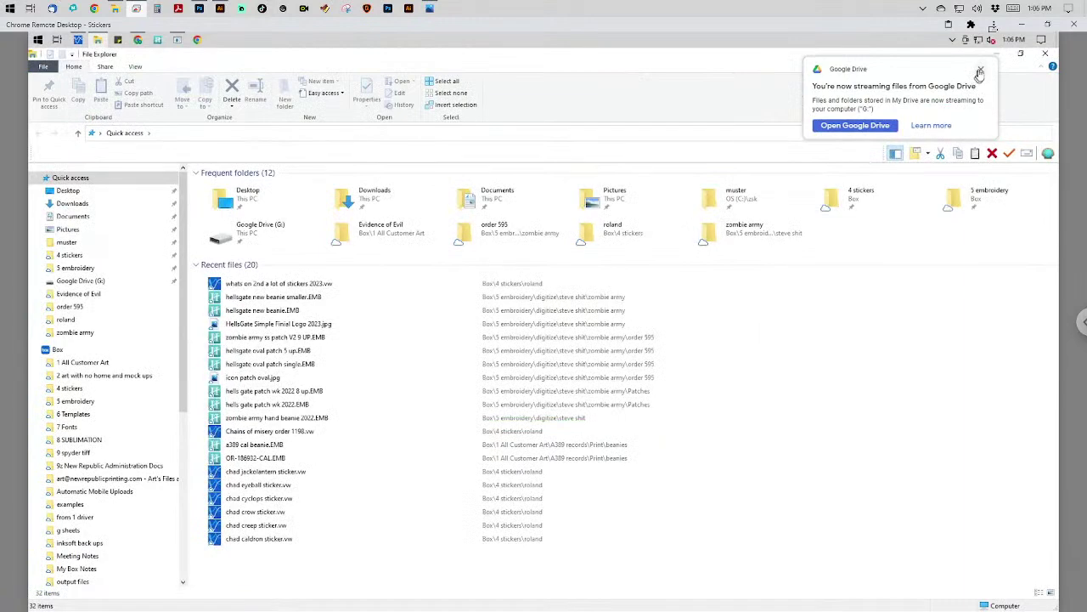
left_click(980, 70)
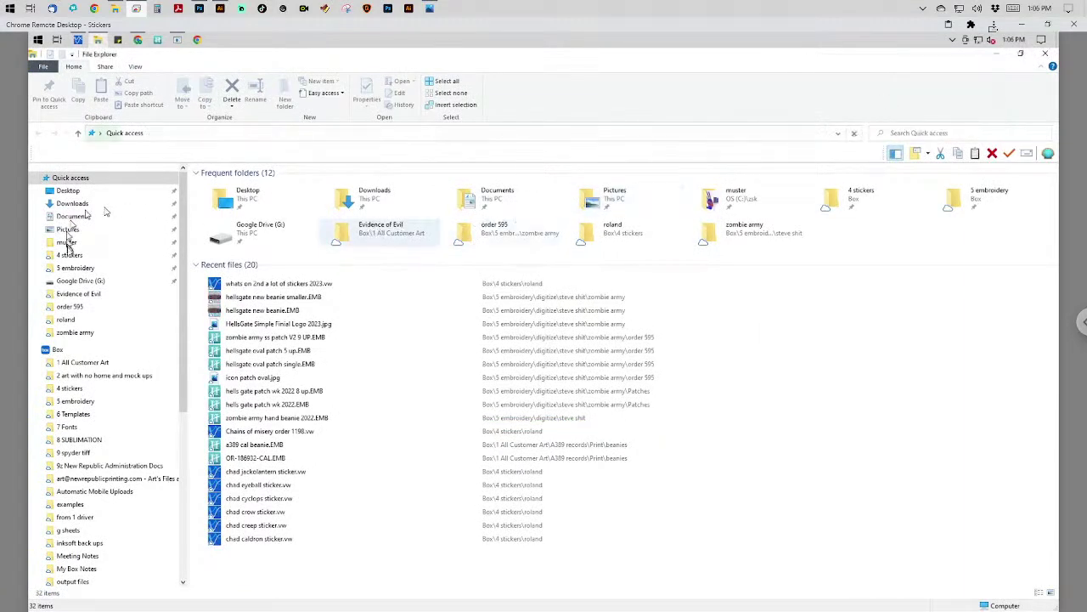
Open and refresh the remote 4 stickers folder to show the new EPS files.
left_click(70, 255)
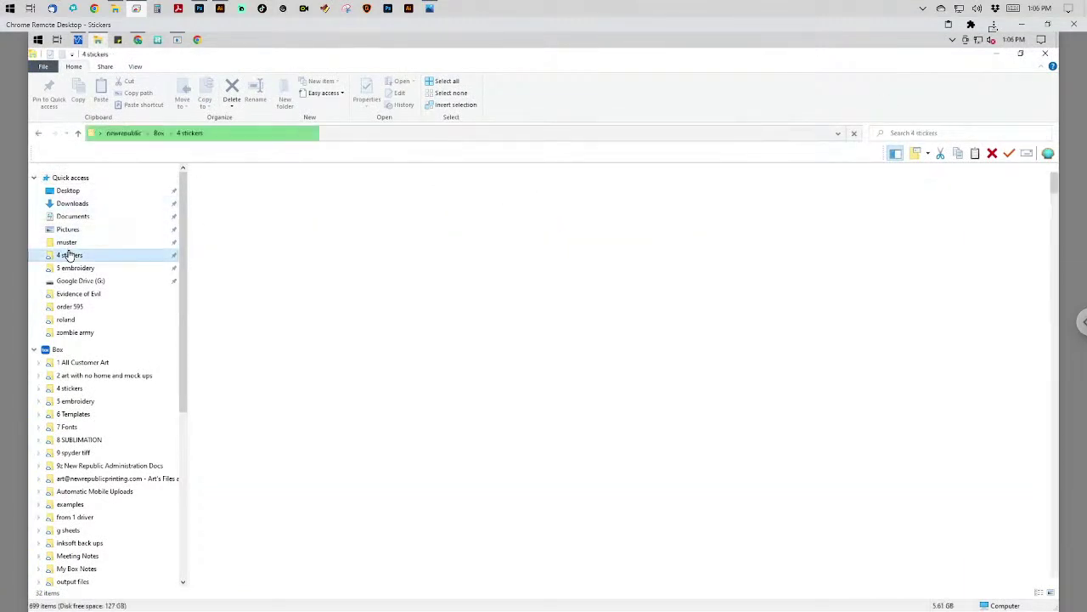
right_click(671, 245)
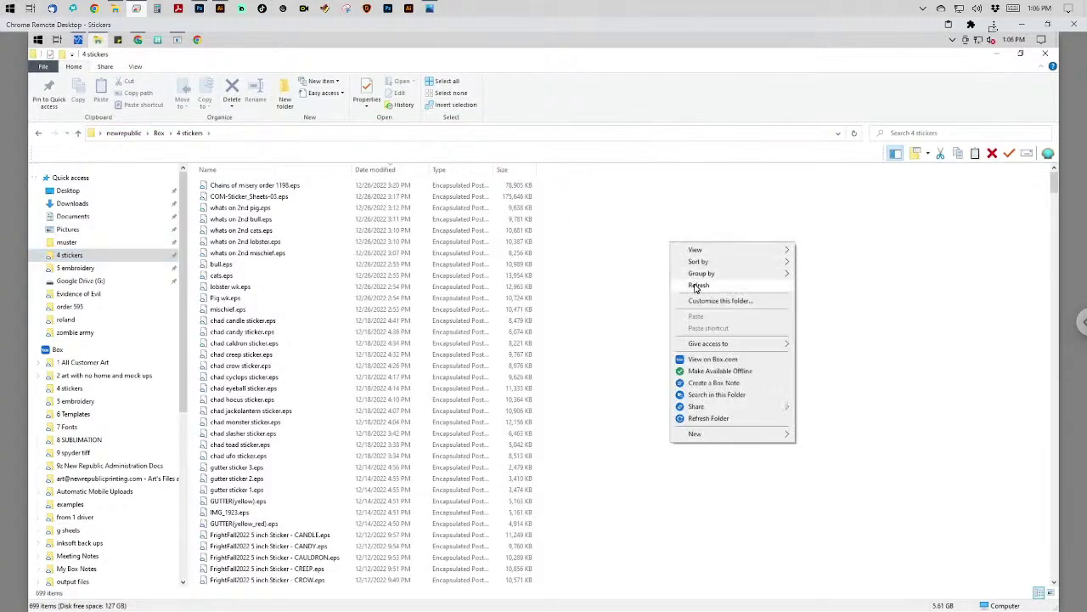
left_click(695, 286)
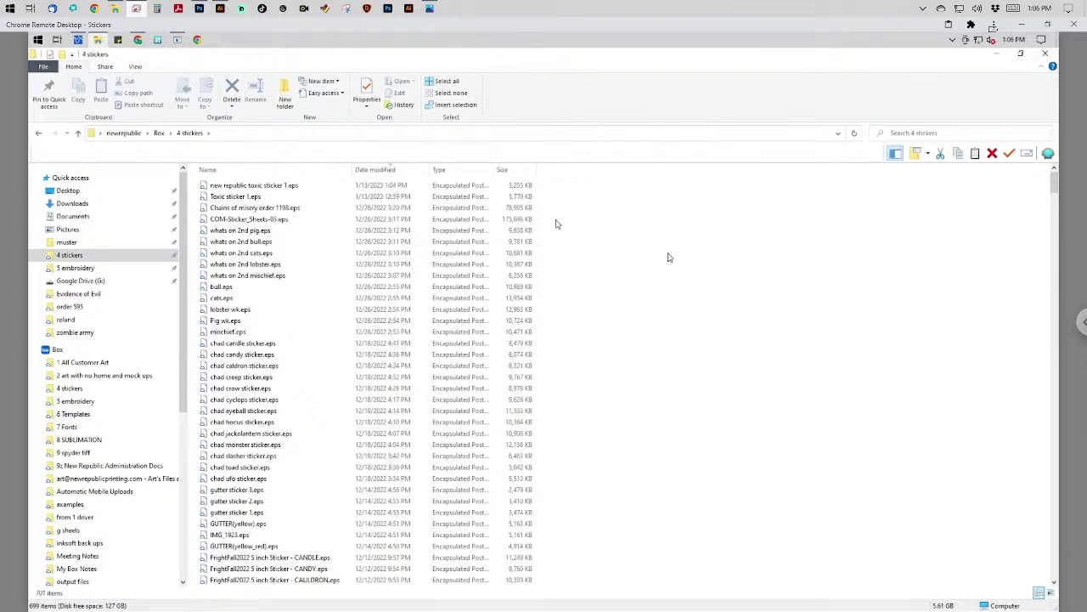
Drag new republic toxic sticker 1.eps into Queue A, then drag printing dead sticker.eps over.
left_click(272, 187)
left_click_drag(241, 185, 259, 290)
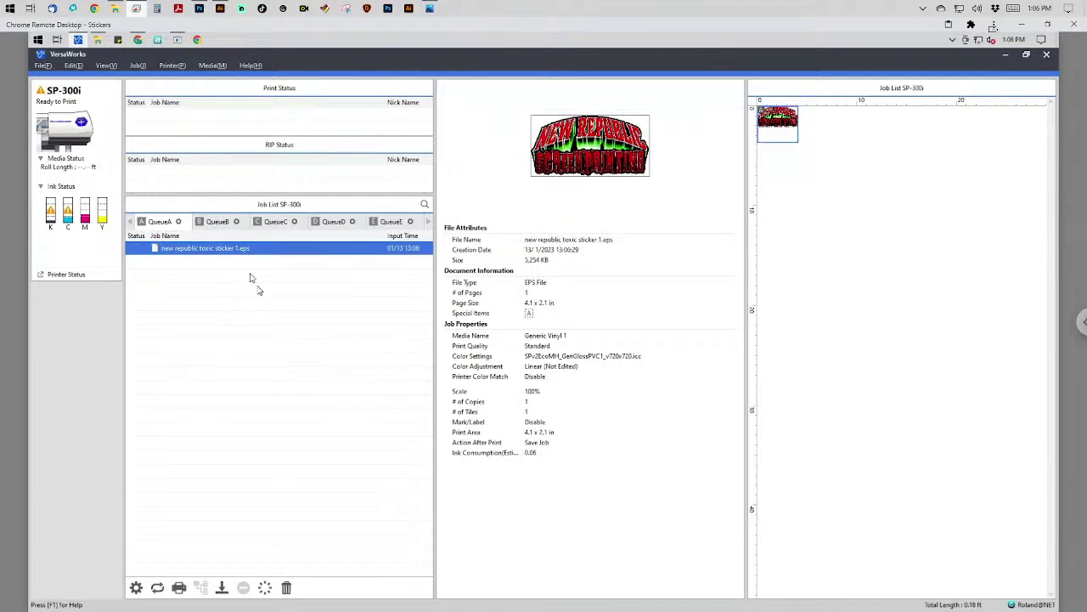
left_click(99, 40)
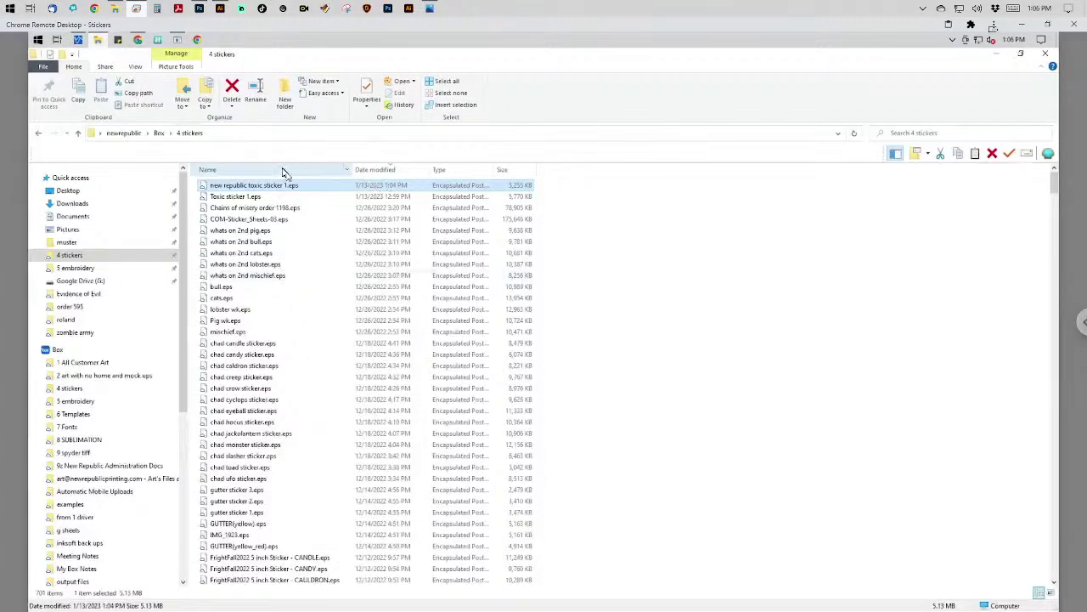
left_click(284, 173)
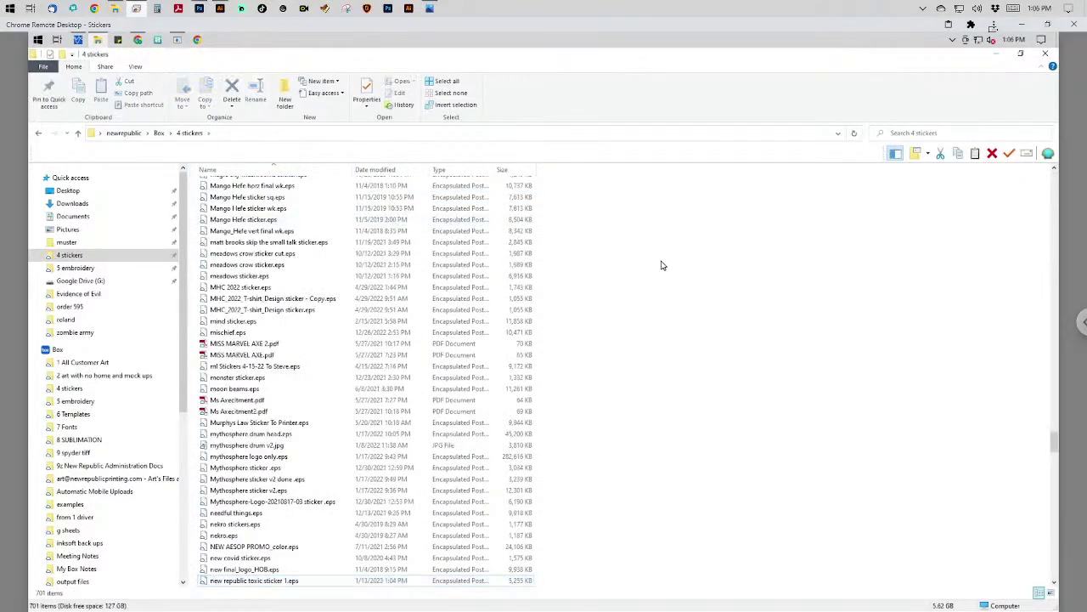
type("pr")
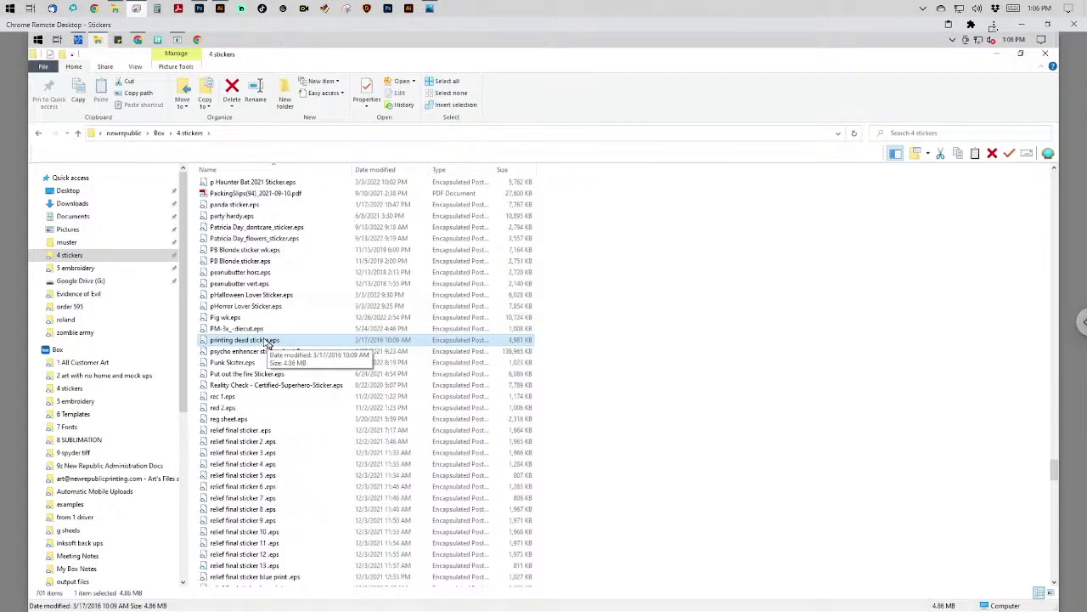
left_click_drag(265, 341, 185, 282)
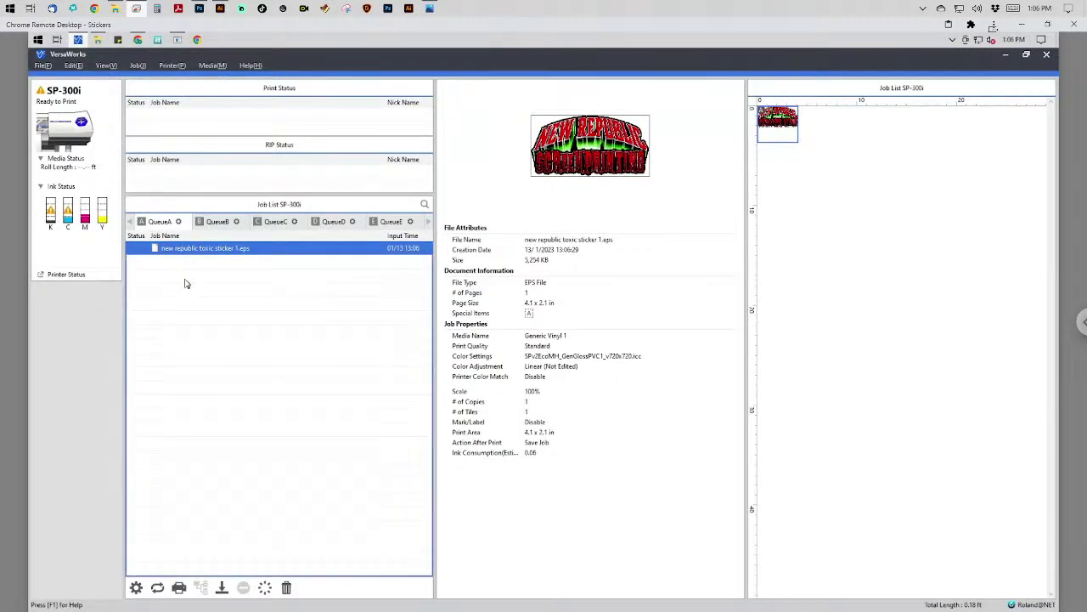
Add printing dead sticker.eps to Queue A as a 4.8 x 4.0 in job at 100% after checking its spot colour settings.
left_click_drag(187, 284, 187, 284)
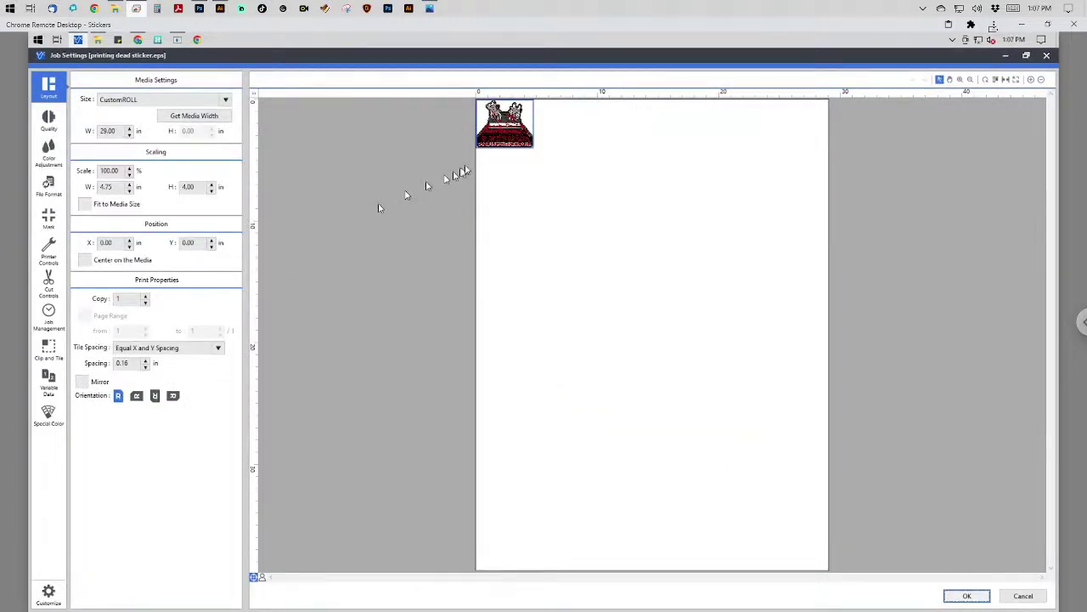
left_click(53, 190)
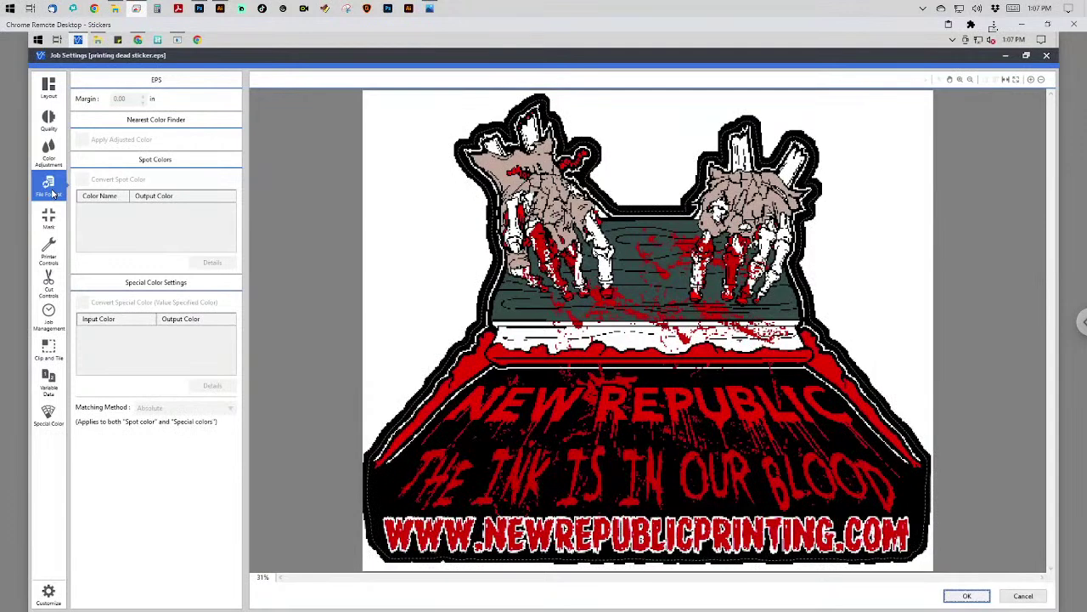
left_click(50, 88)
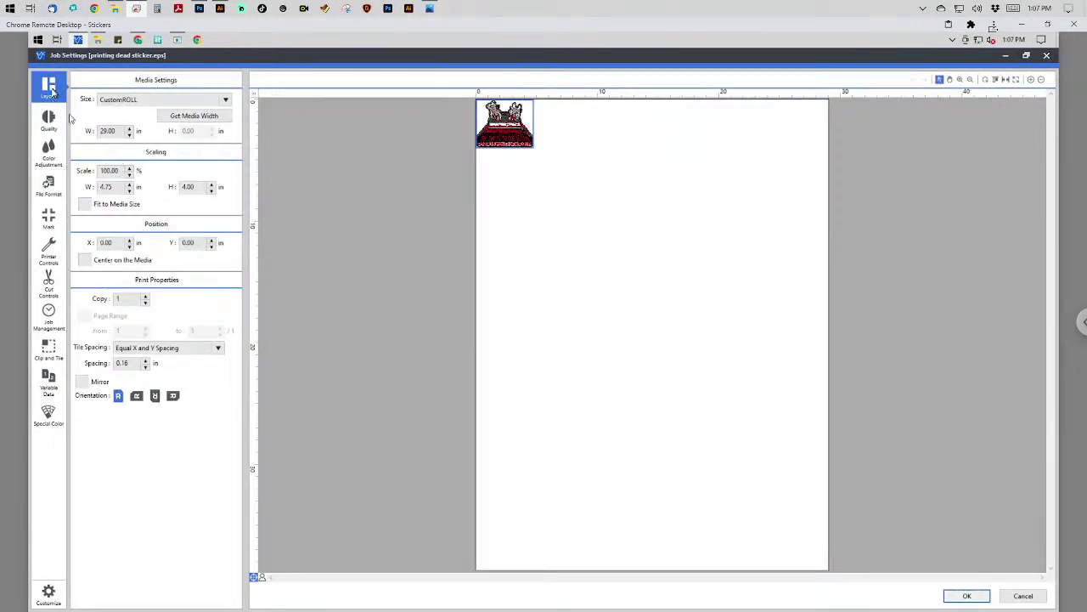
left_click(963, 594)
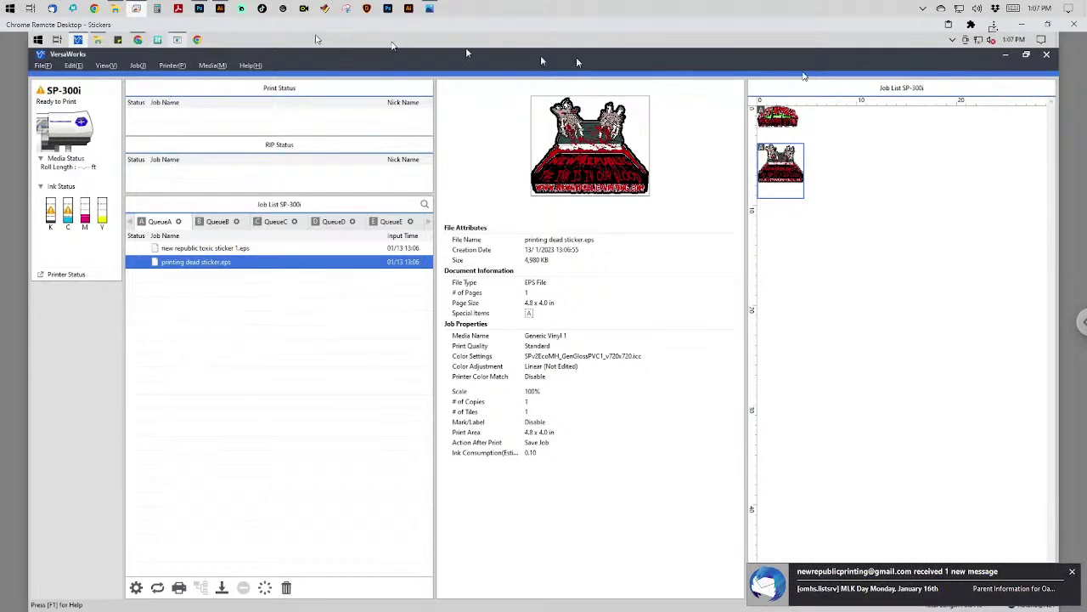
Bring the remote session's 4 stickers folder window to the front.
left_click(1022, 27)
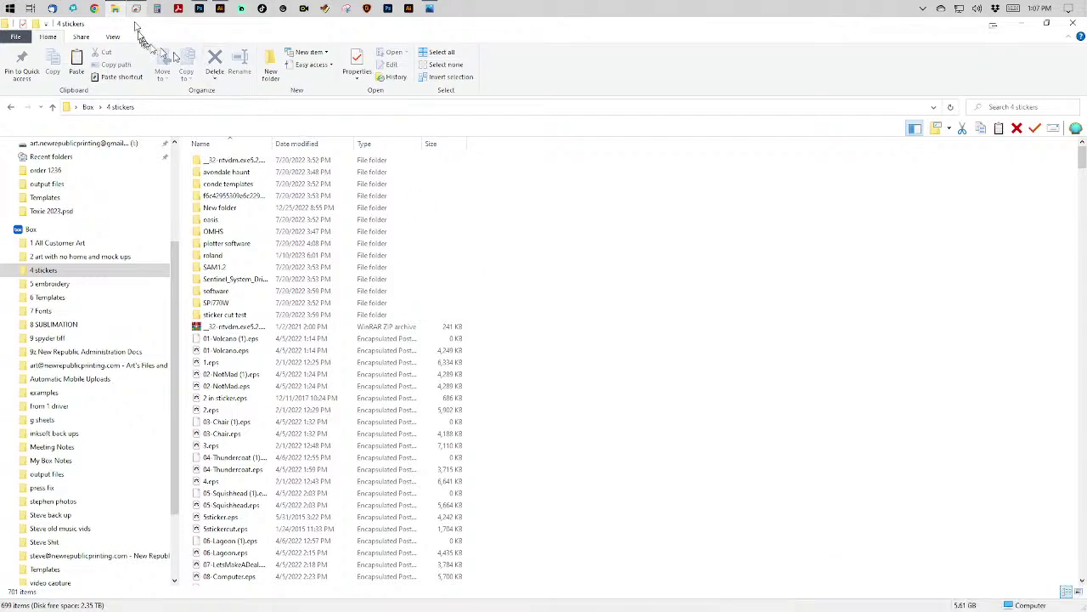
key("alt+Tab")
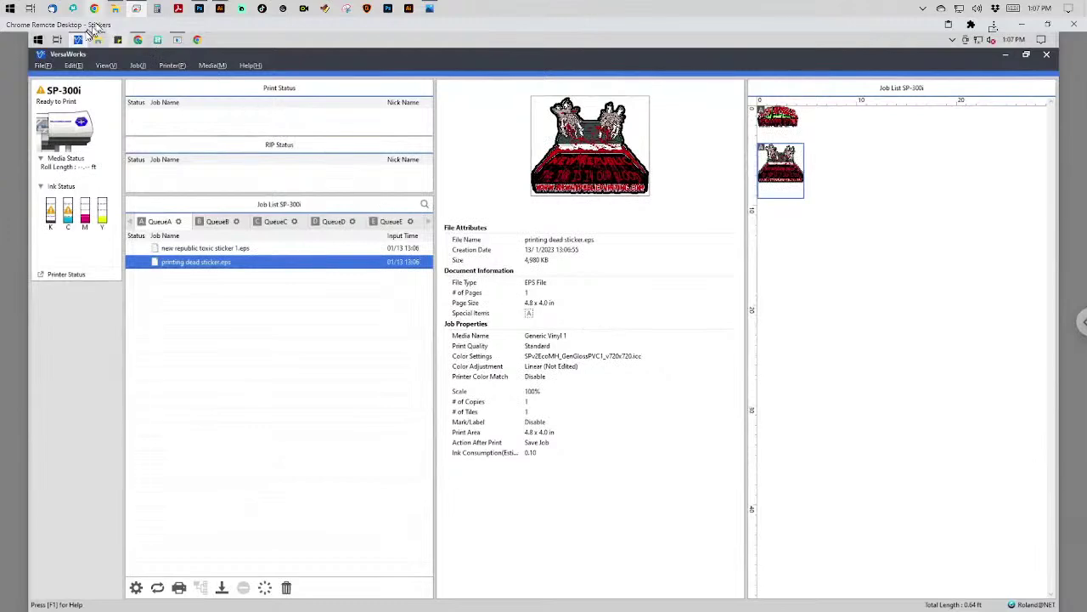
mouse_move(97, 41)
left_click(109, 66)
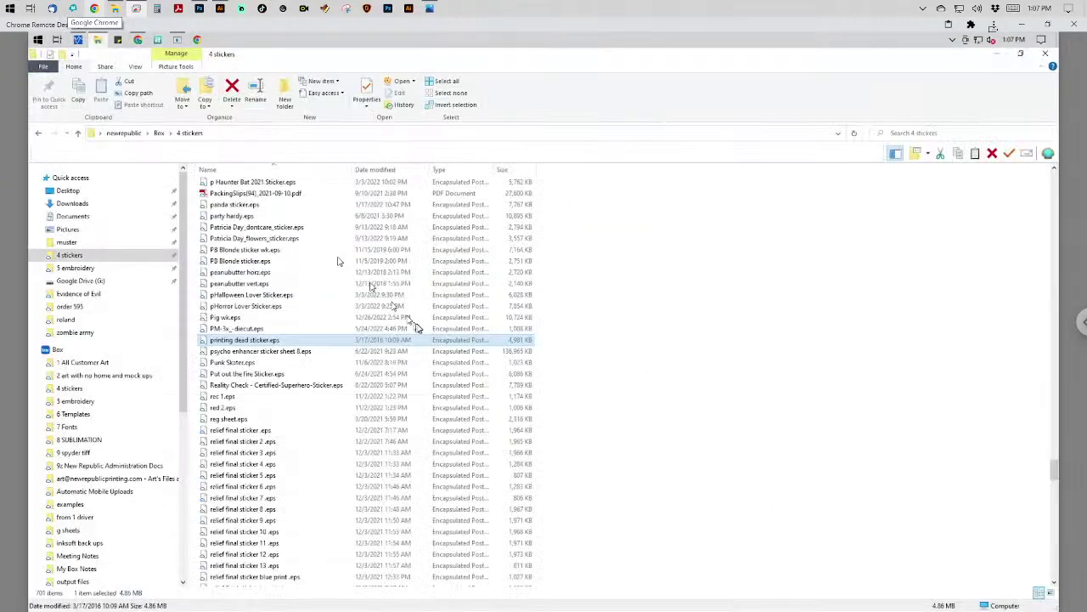
Find the roland folder in the 4 stickers file list and open it.
left_click(722, 337)
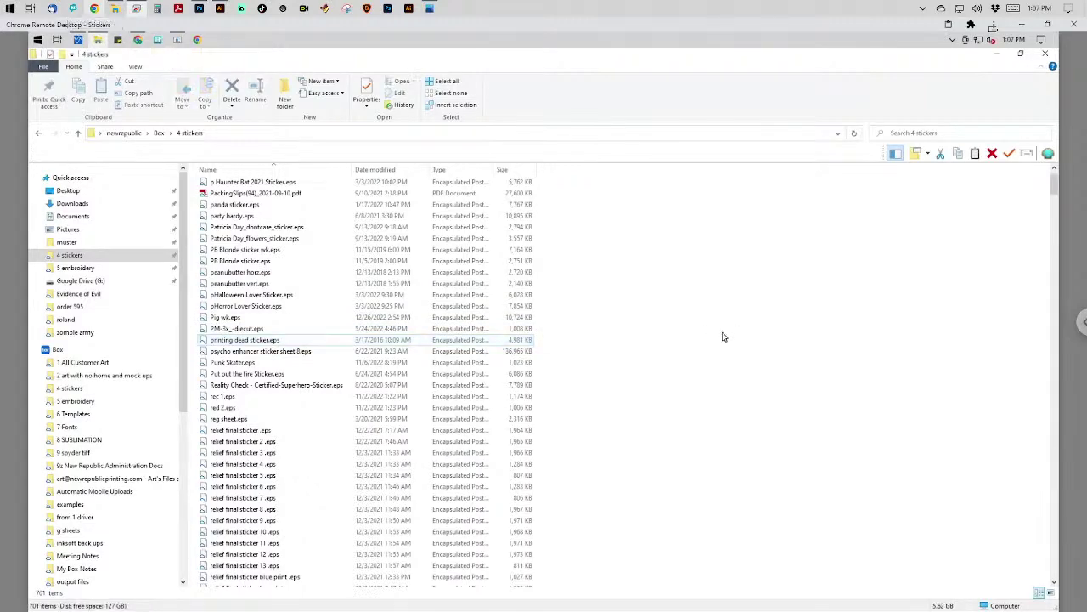
key("Home")
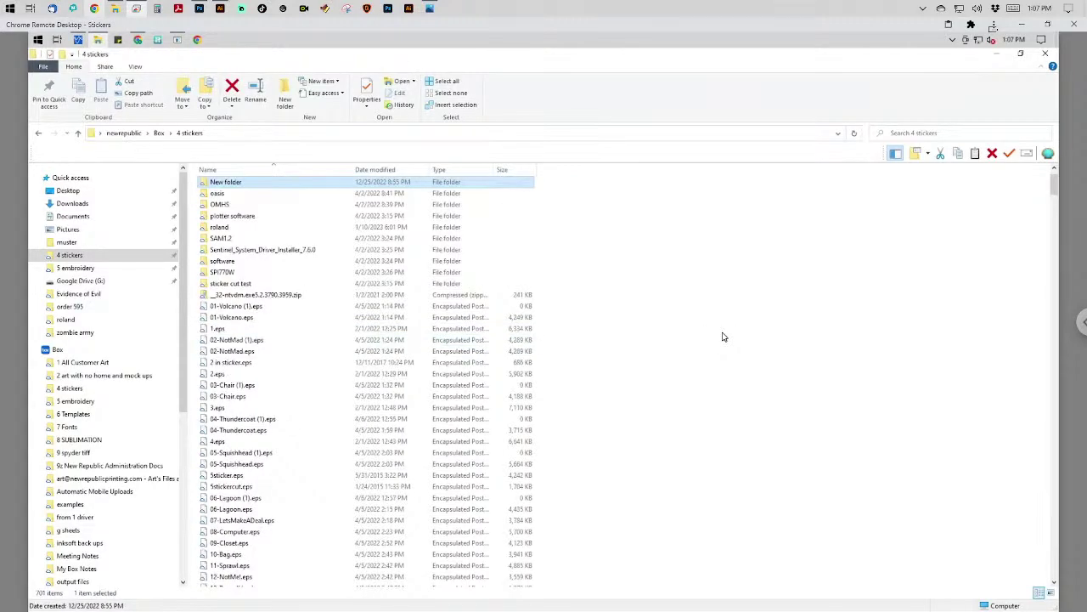
type("new a")
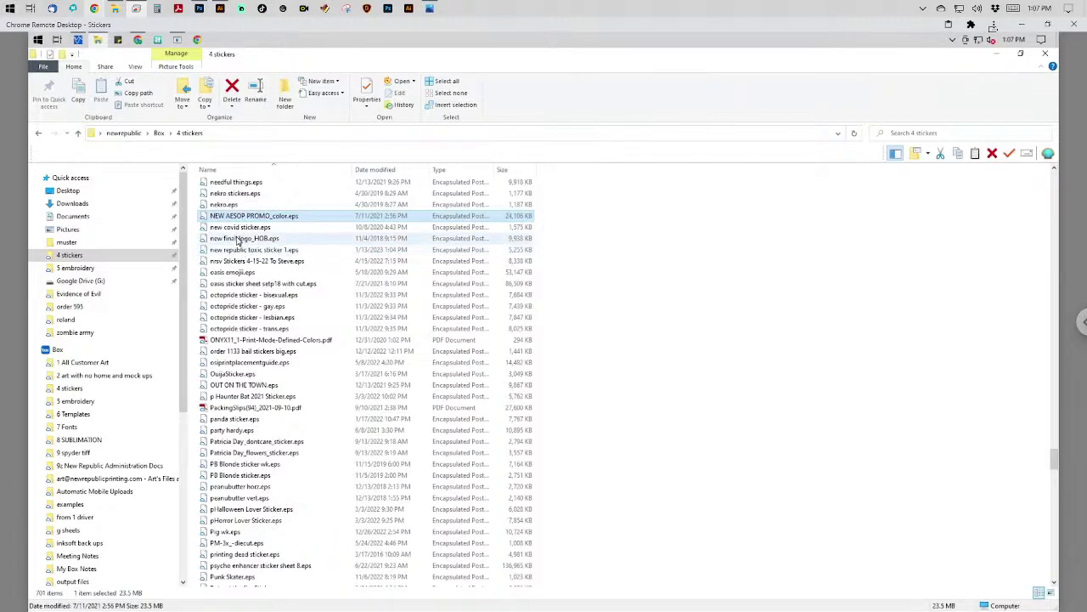
scroll(281, 238, "up", 1)
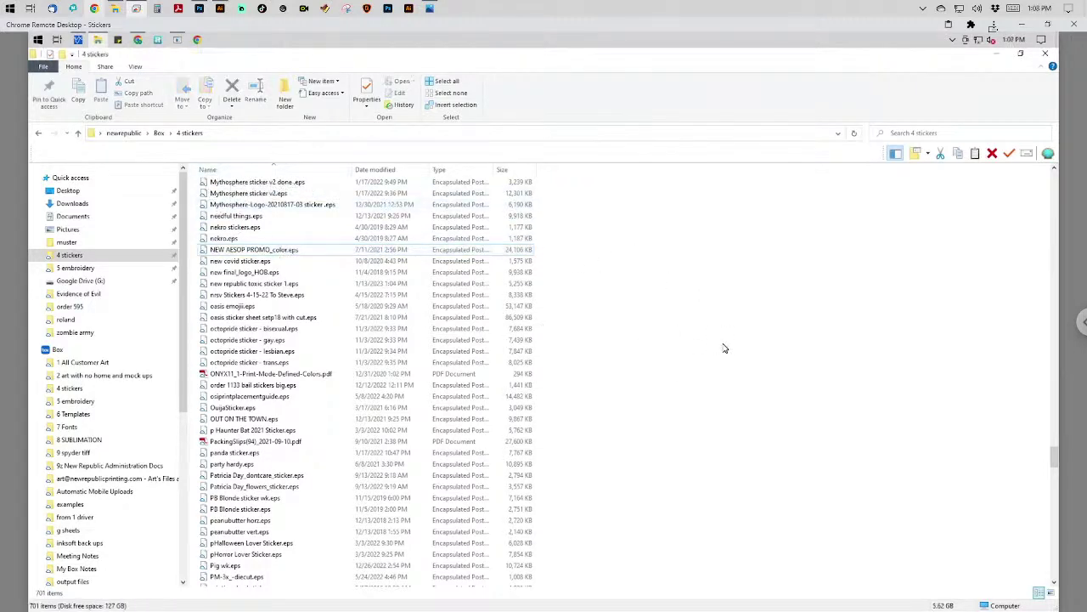
key("r")
key("Down")
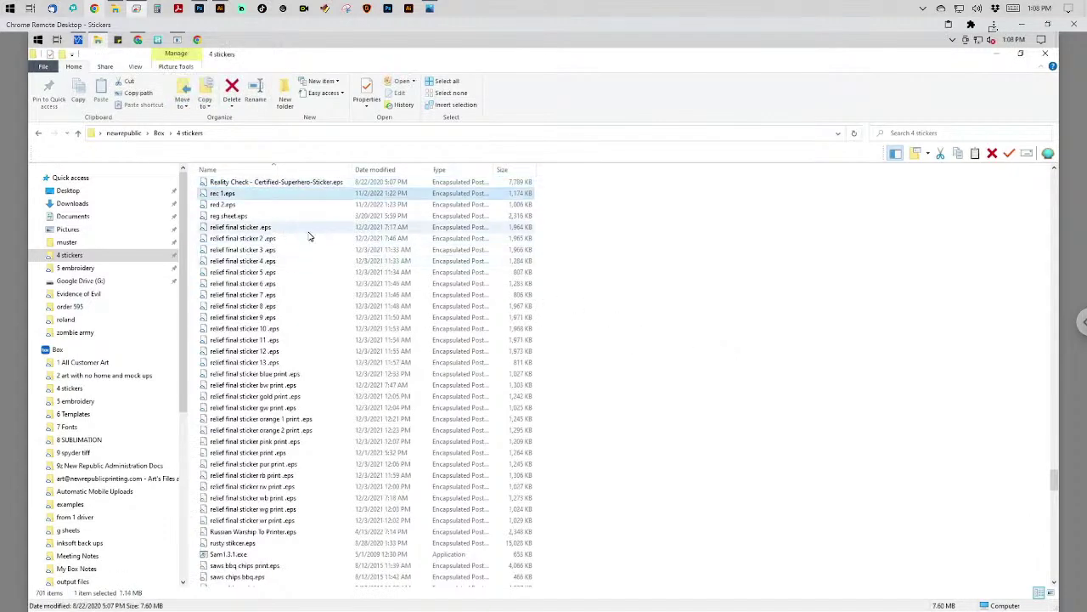
key("Down")
key("Home")
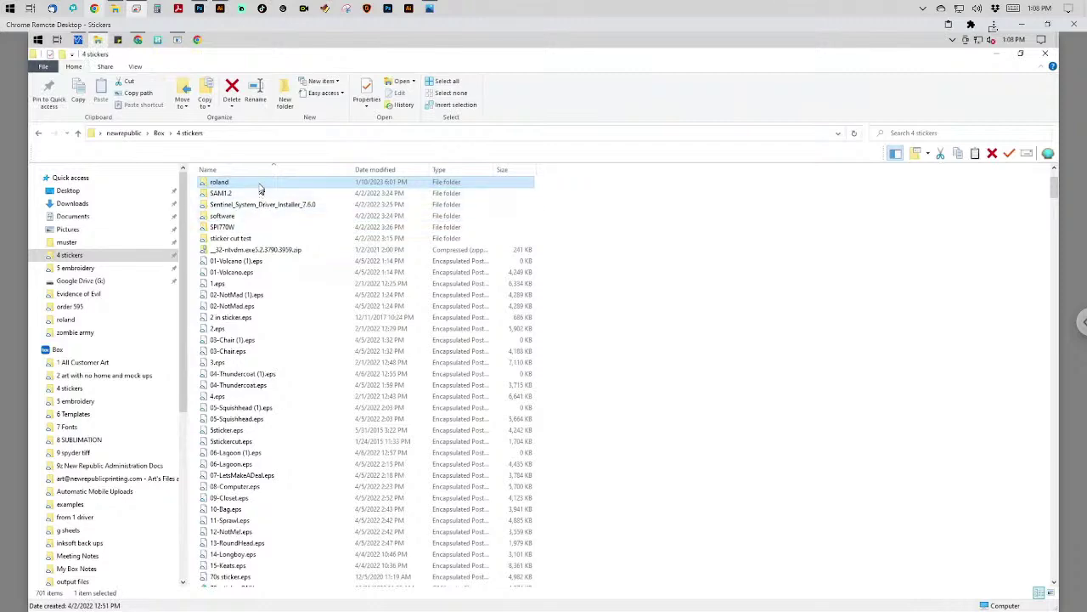
double_click(260, 183)
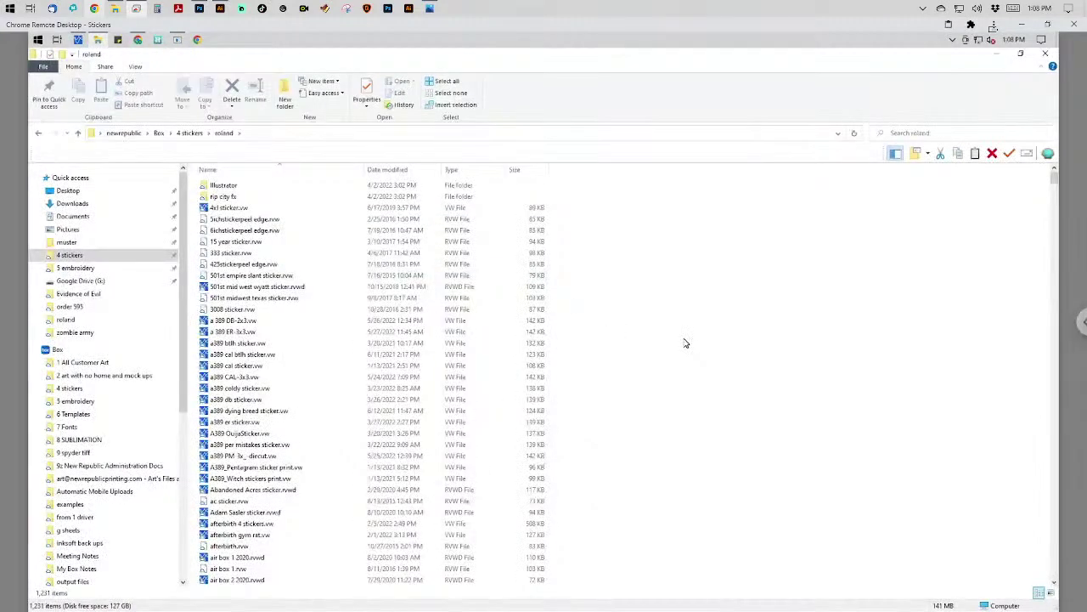
Drag New Republic skull logo sticker.rvwd from the roland folder onto VersaWorks.
type("new")
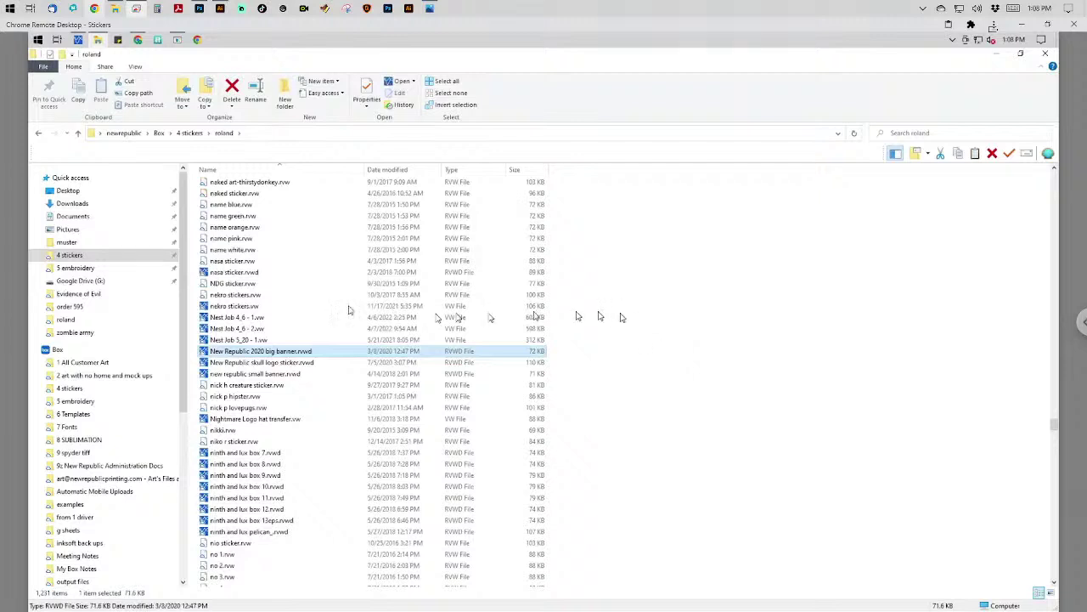
left_click(263, 363)
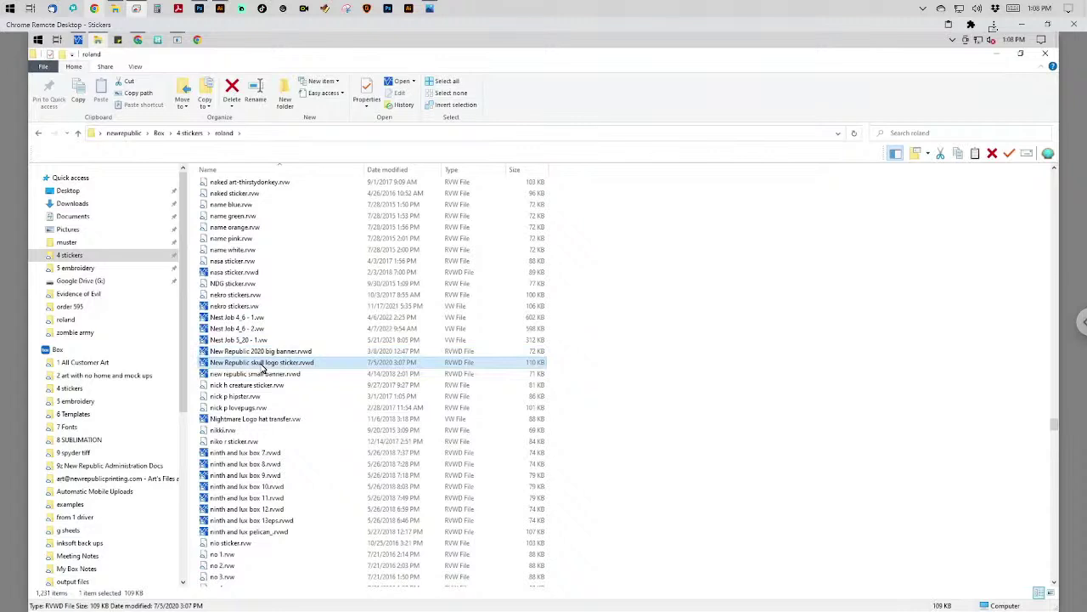
left_click_drag(263, 365, 208, 259)
left_click_drag(194, 228, 260, 350)
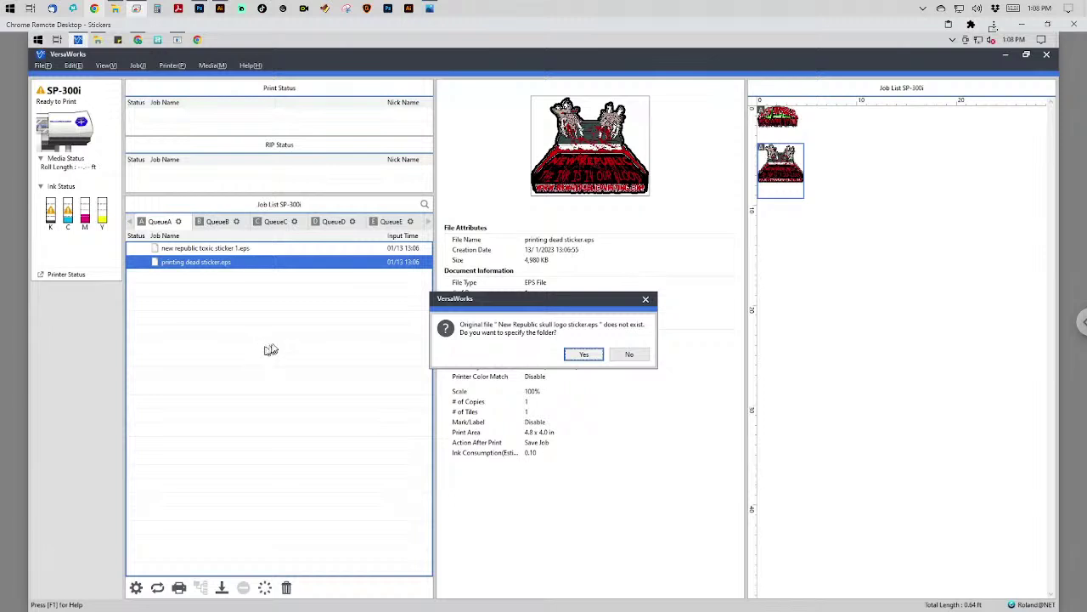
Agree to locate the missing skull logo EPS and point the Open dialog at the 4 stickers folder.
left_click(583, 354)
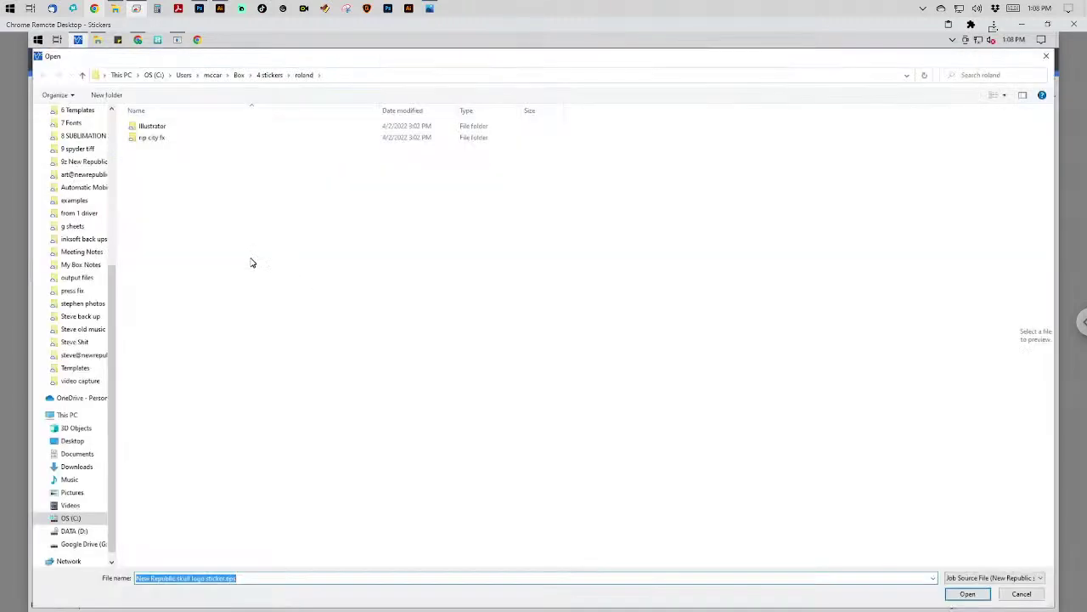
left_click(269, 75)
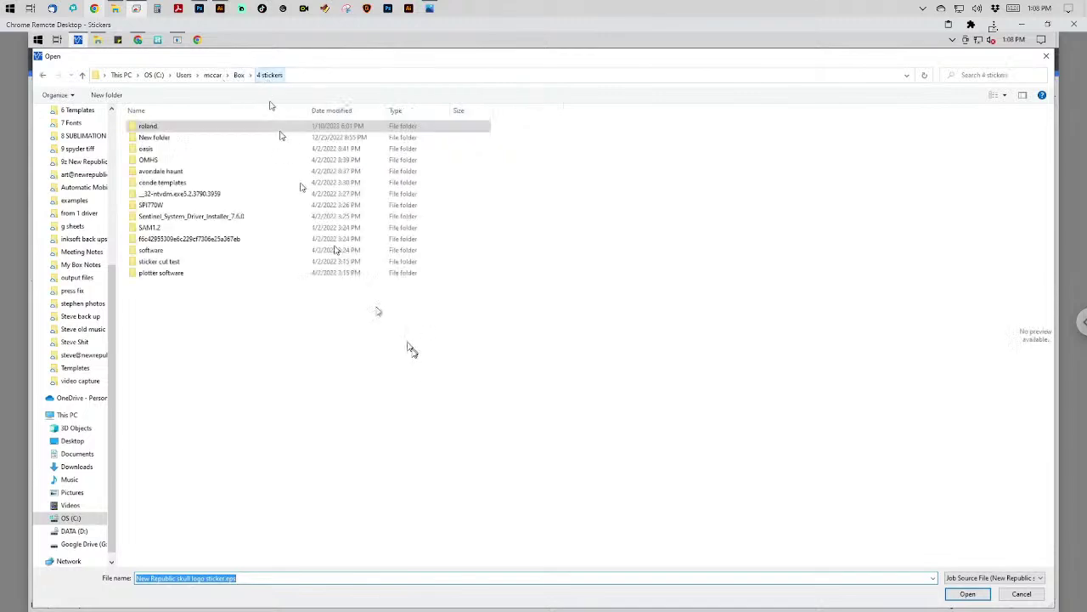
left_click(411, 350)
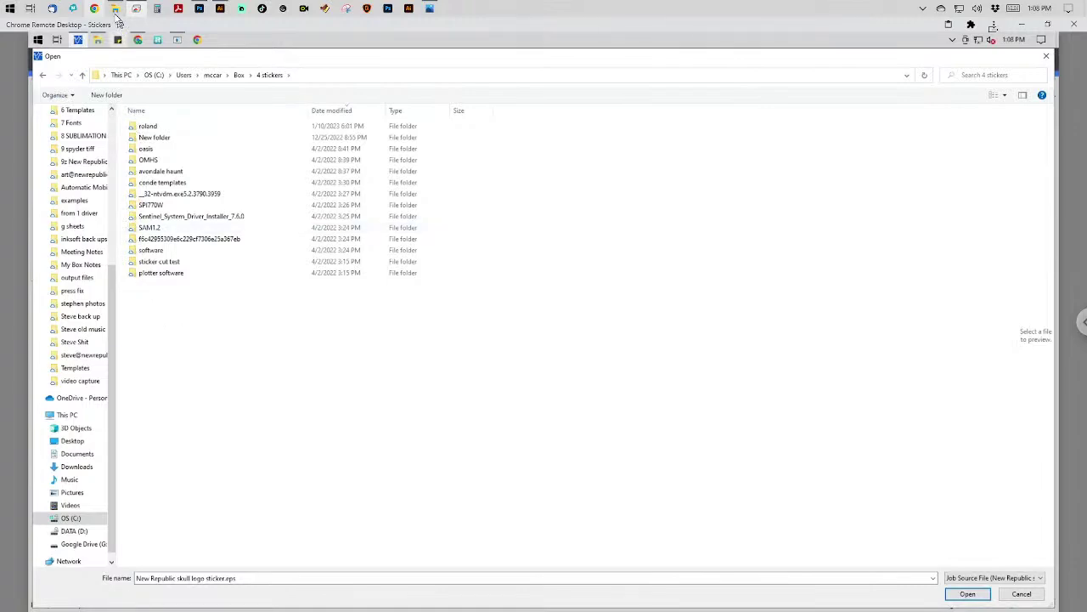
left_click(114, 9)
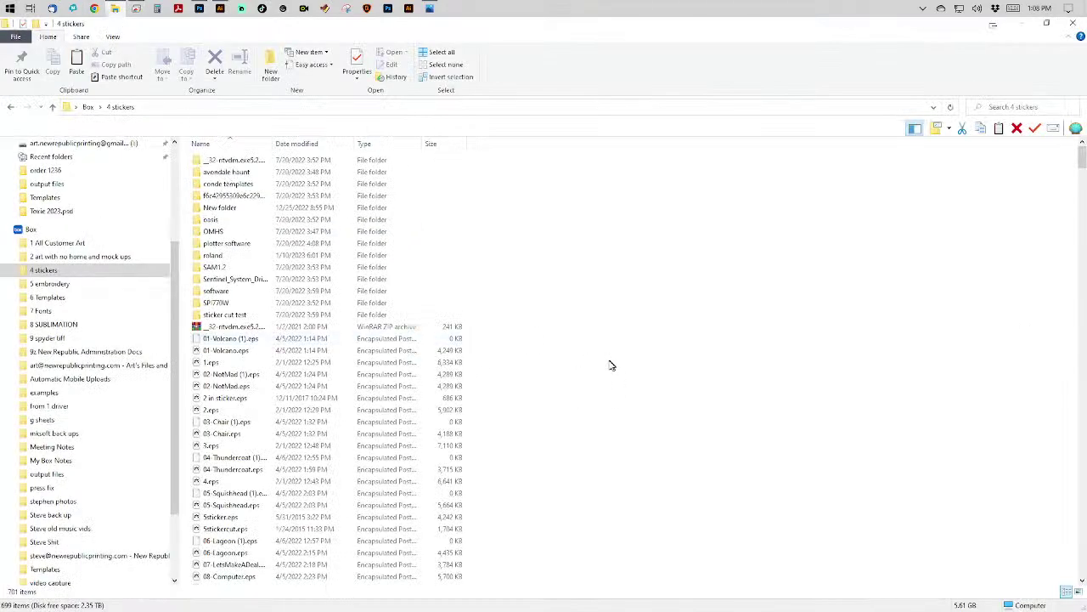
Go to the new republic ideas folder and widen the Name column to show full file names.
left_click(53, 211)
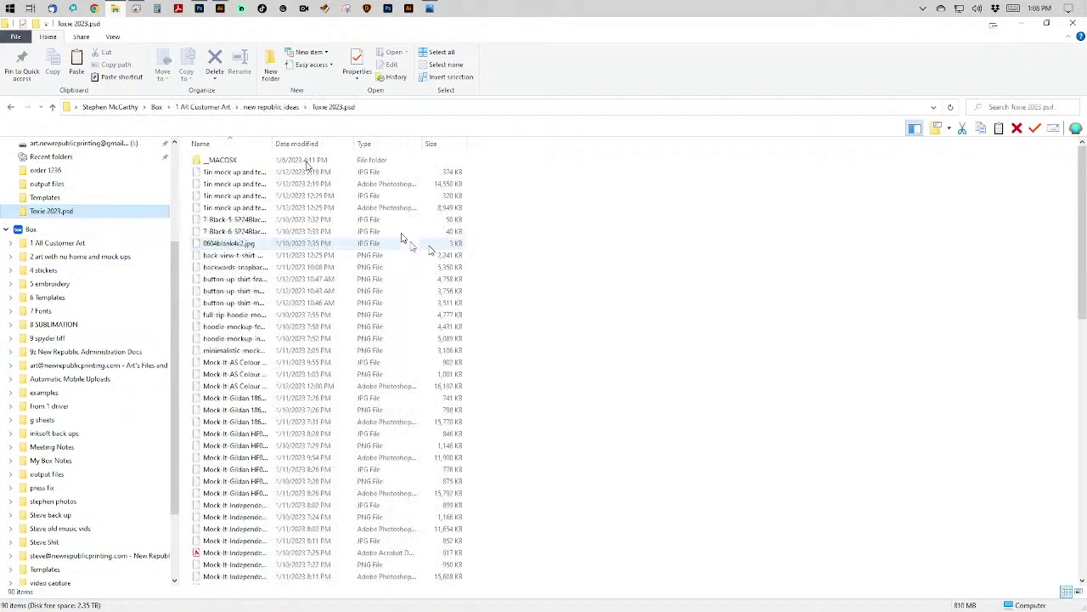
left_click(285, 110)
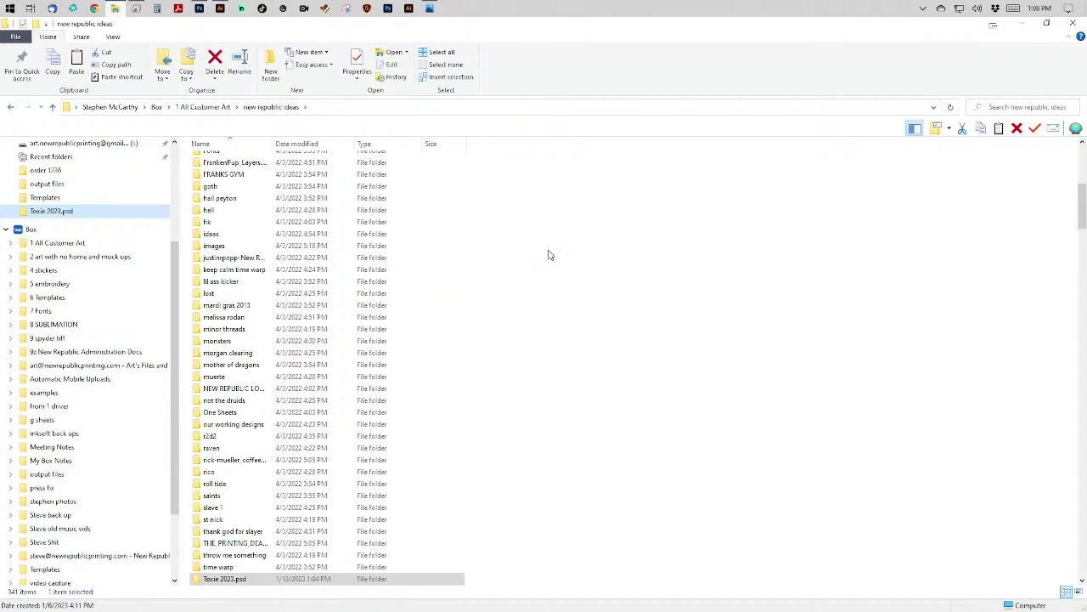
left_click(549, 255)
type("new b")
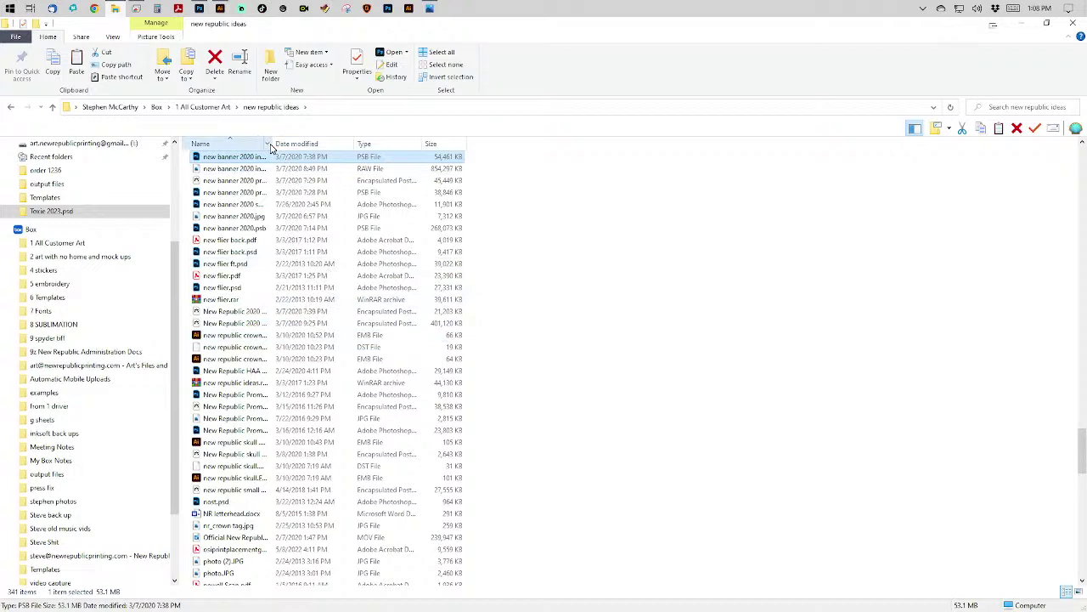
left_click_drag(275, 141, 364, 146)
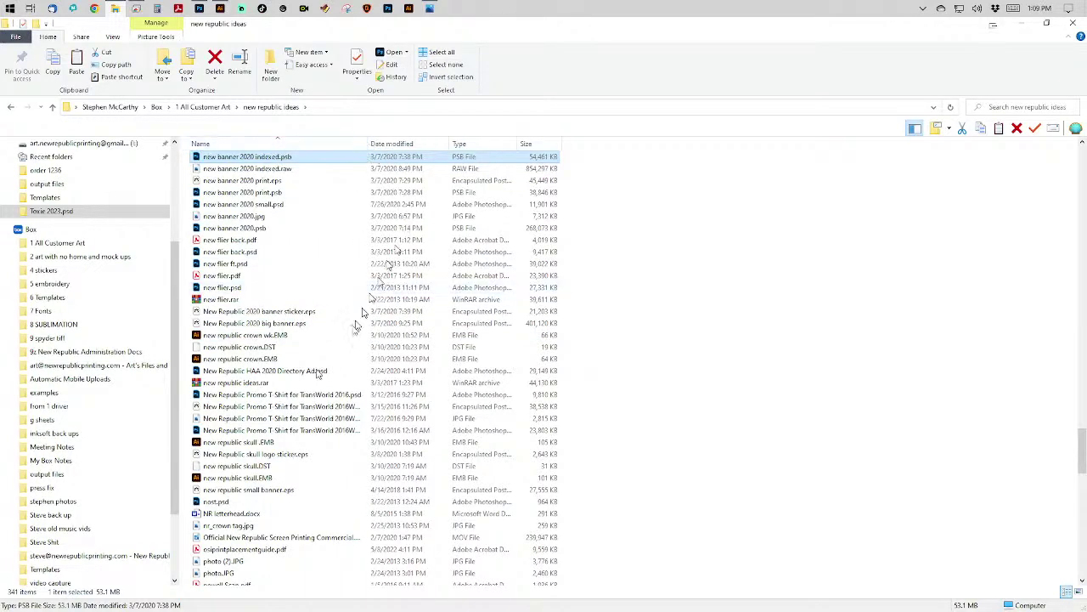
Paste New Republic skull logo sticker.eps into the 4 stickers folder and return to VersaWorks.
left_click(237, 457)
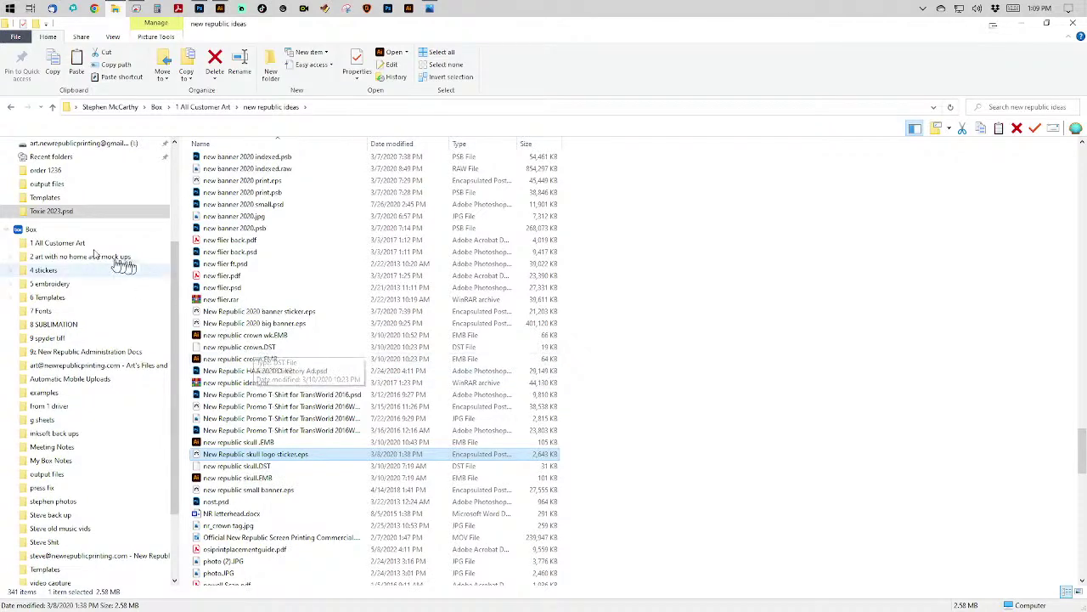
left_click(47, 272)
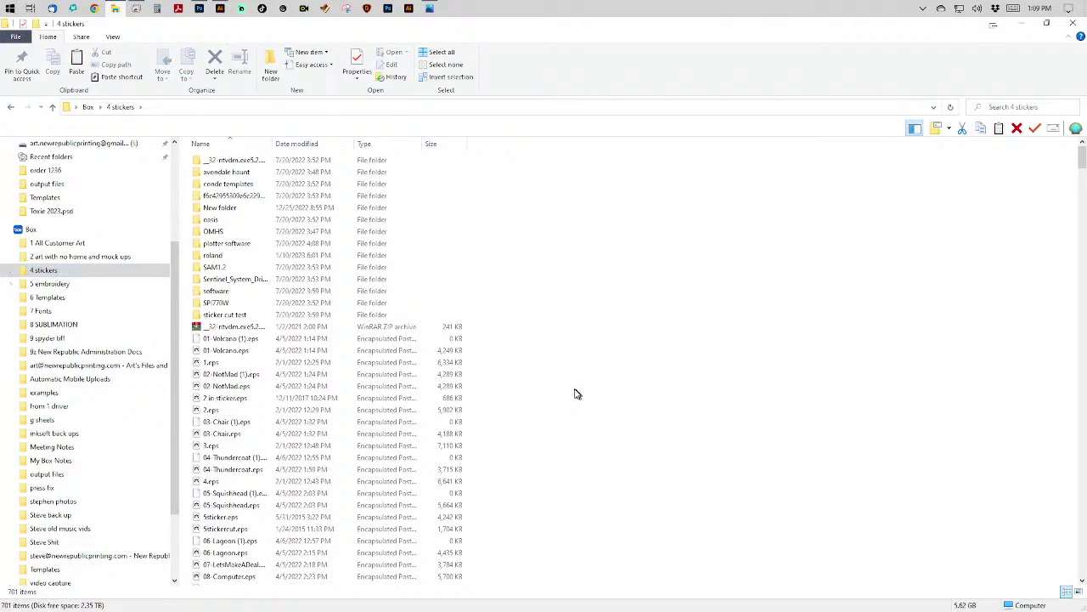
key("ctrl+v")
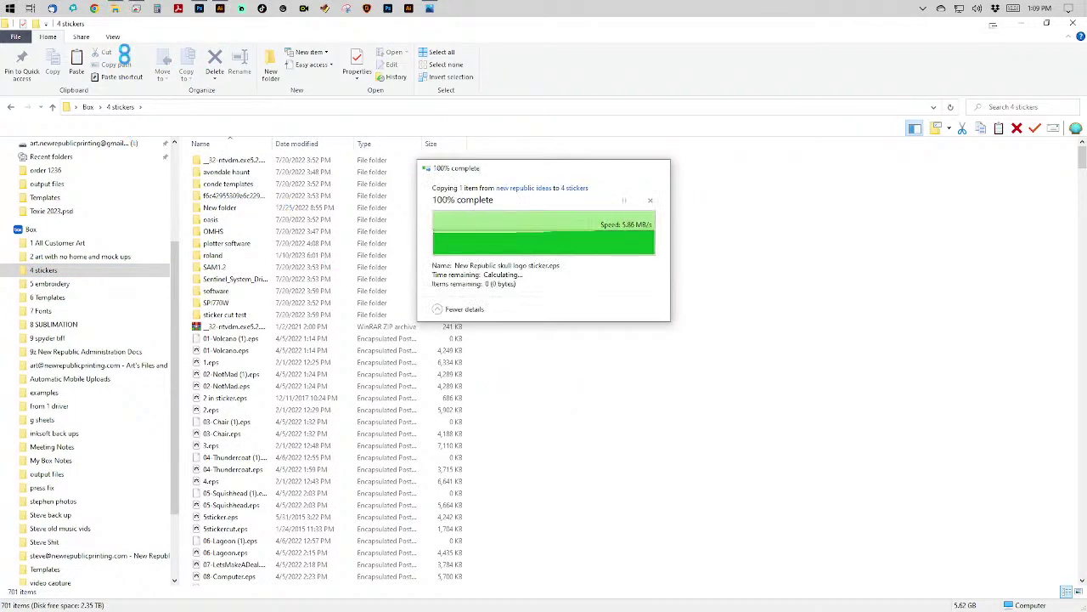
left_click(136, 9)
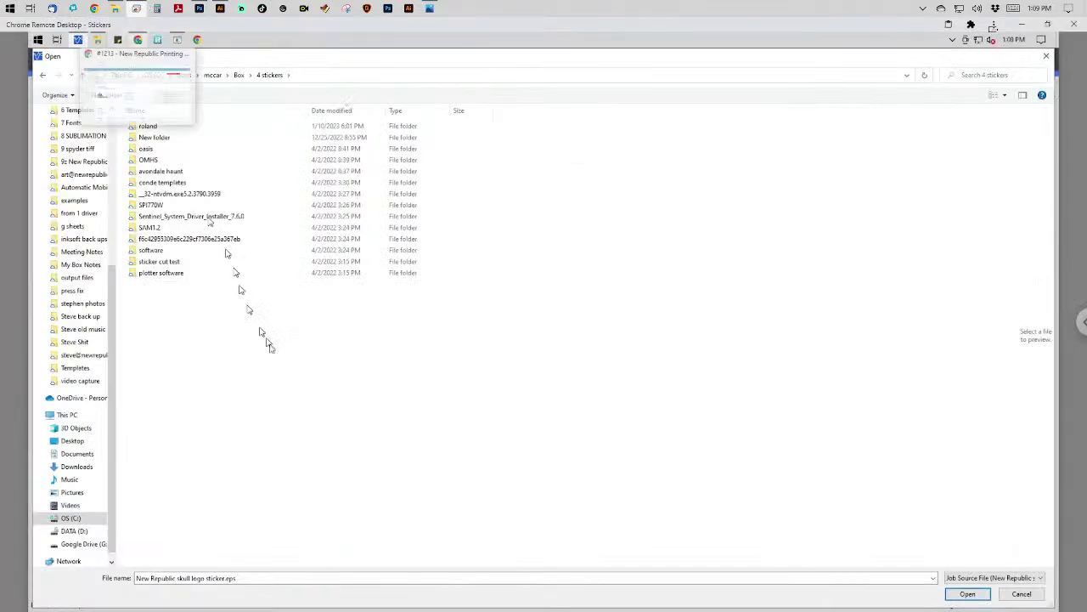
right_click(284, 365)
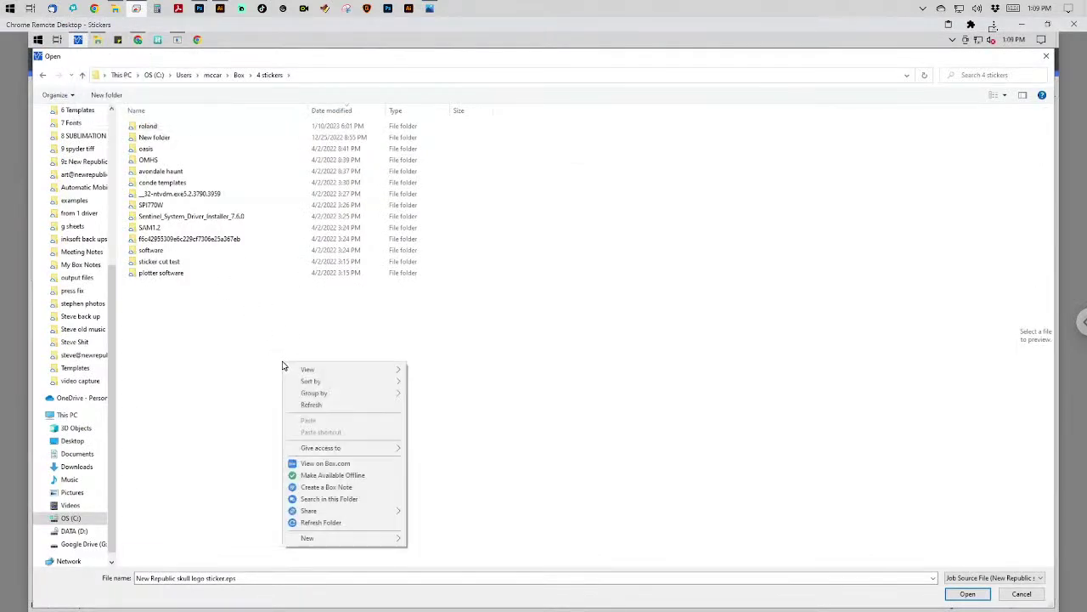
left_click(308, 405)
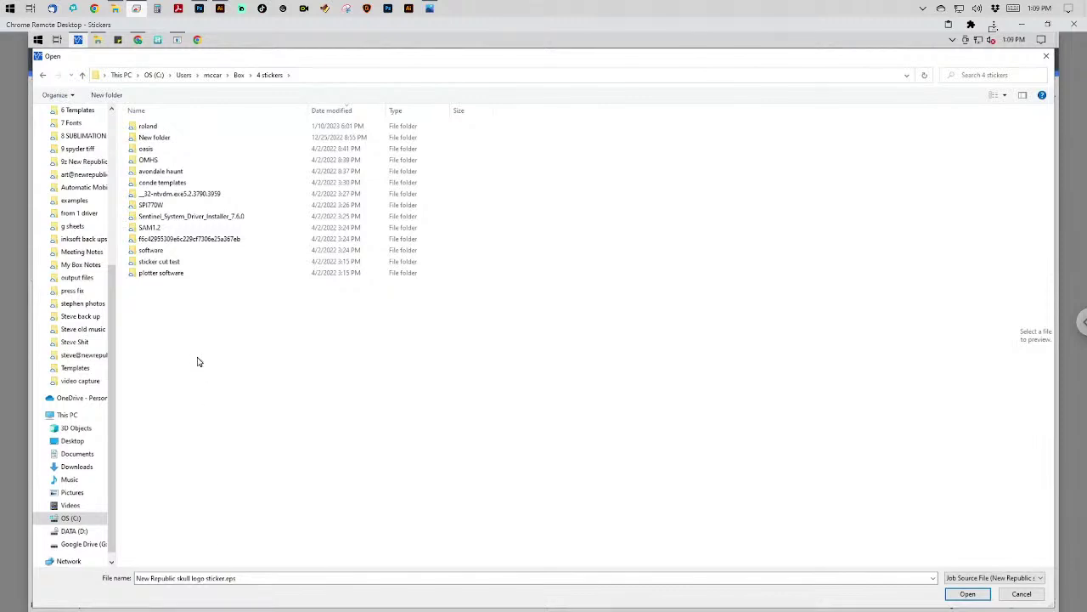
right_click(198, 359)
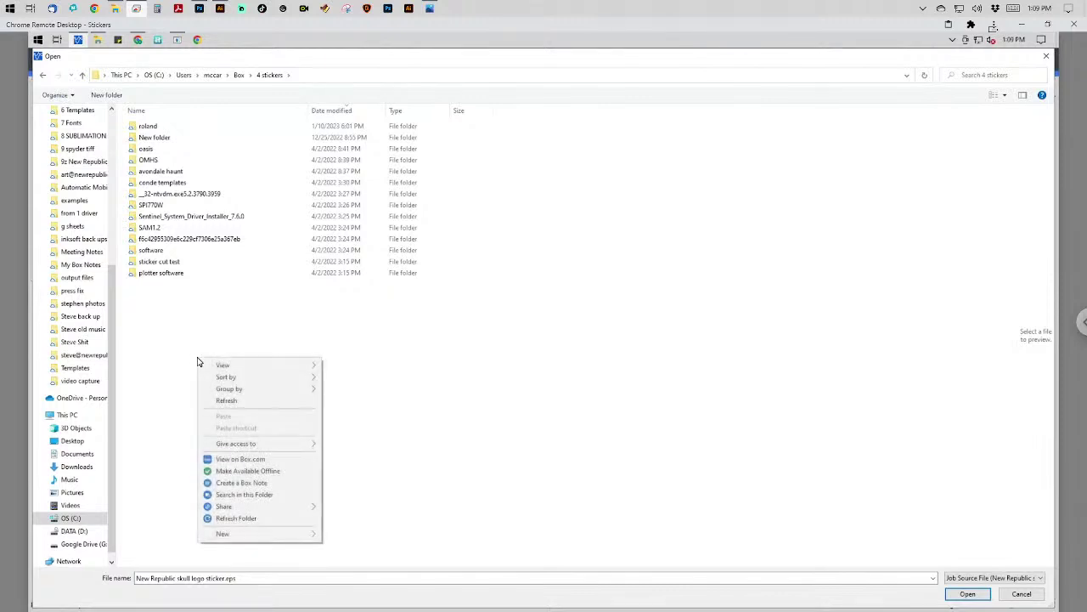
left_click(257, 403)
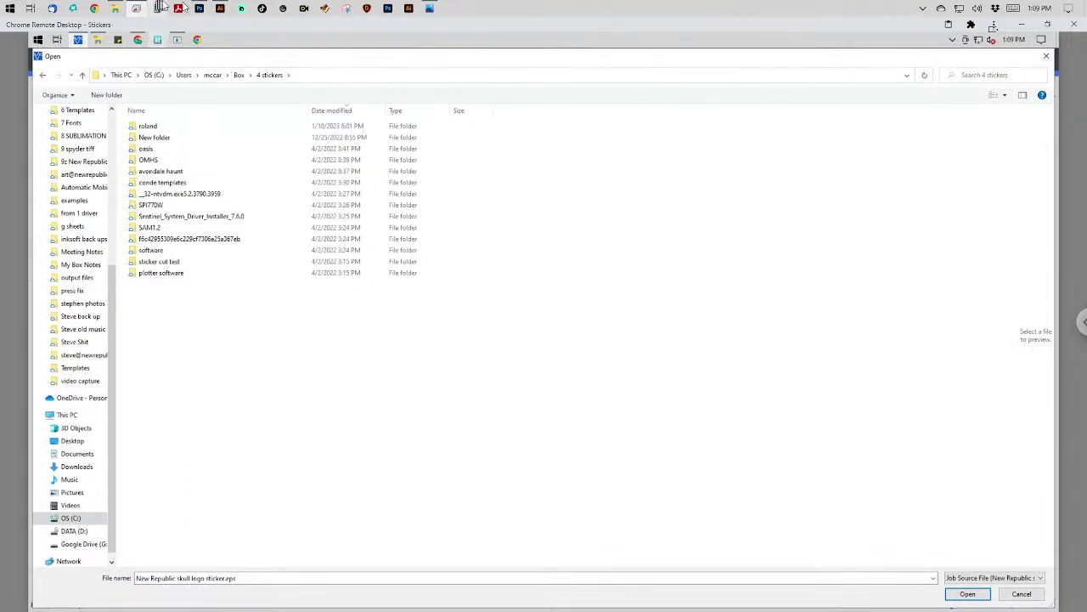
Show the Toxie 2023.psd folder as large icons sorted by name and open toxie 2023 wk 2.psd.
left_click(116, 10)
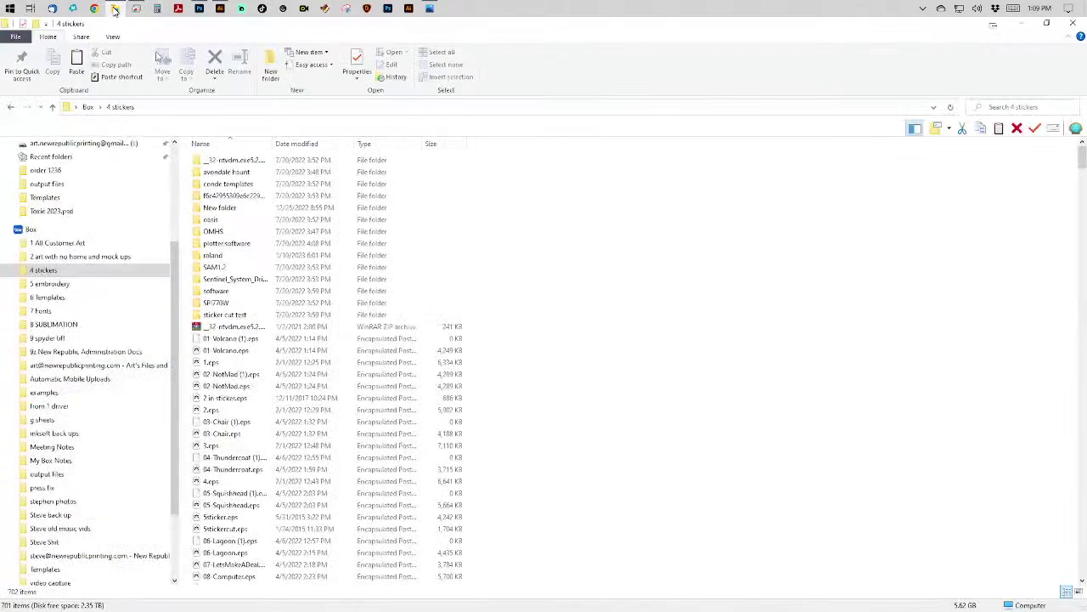
left_click(66, 213)
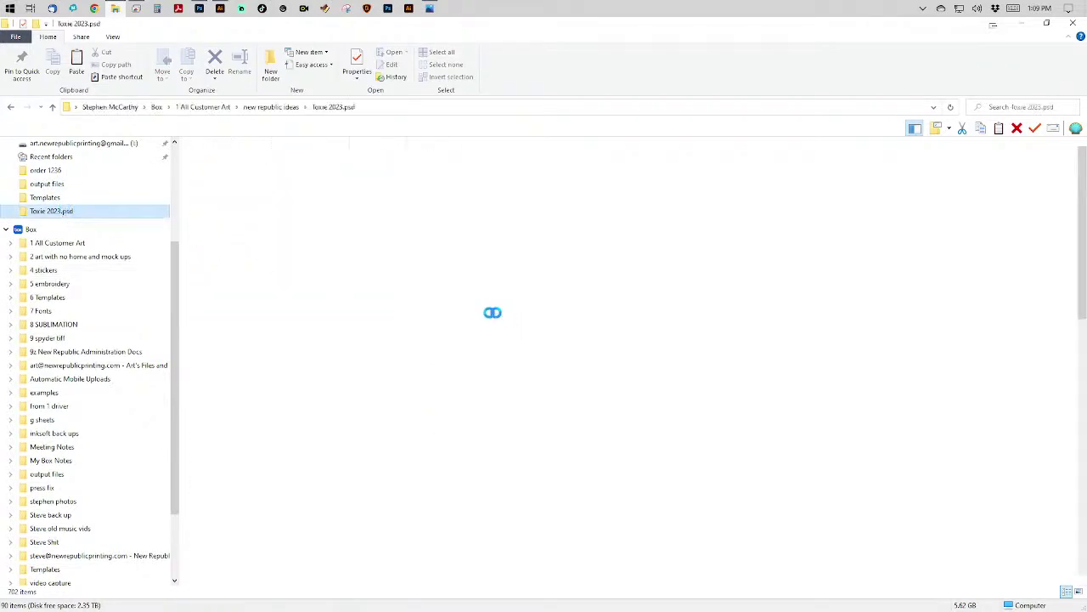
right_click(582, 327)
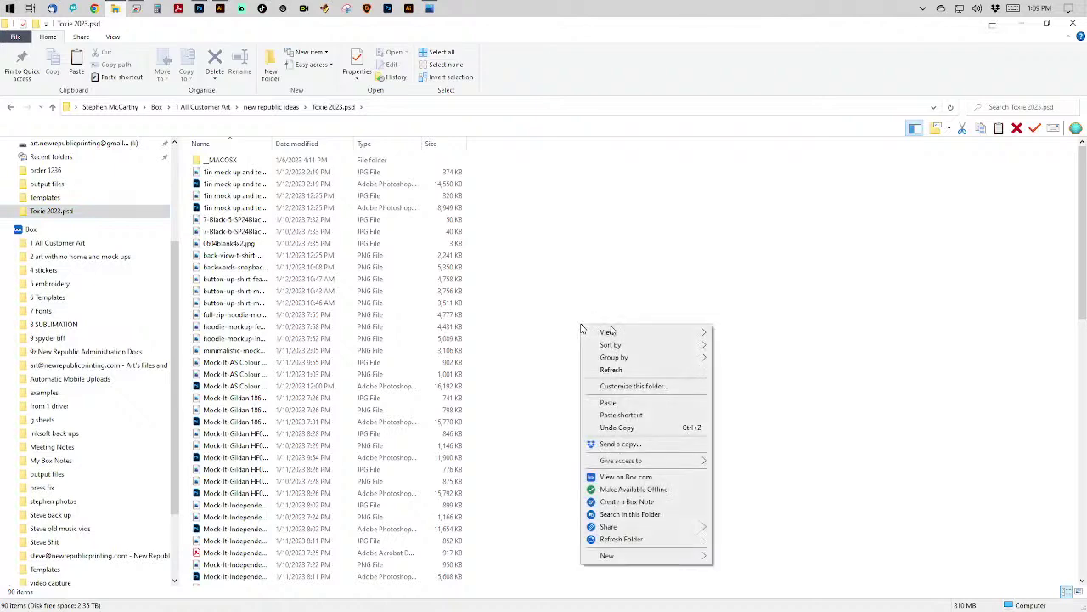
mouse_move(664, 334)
left_click(747, 347)
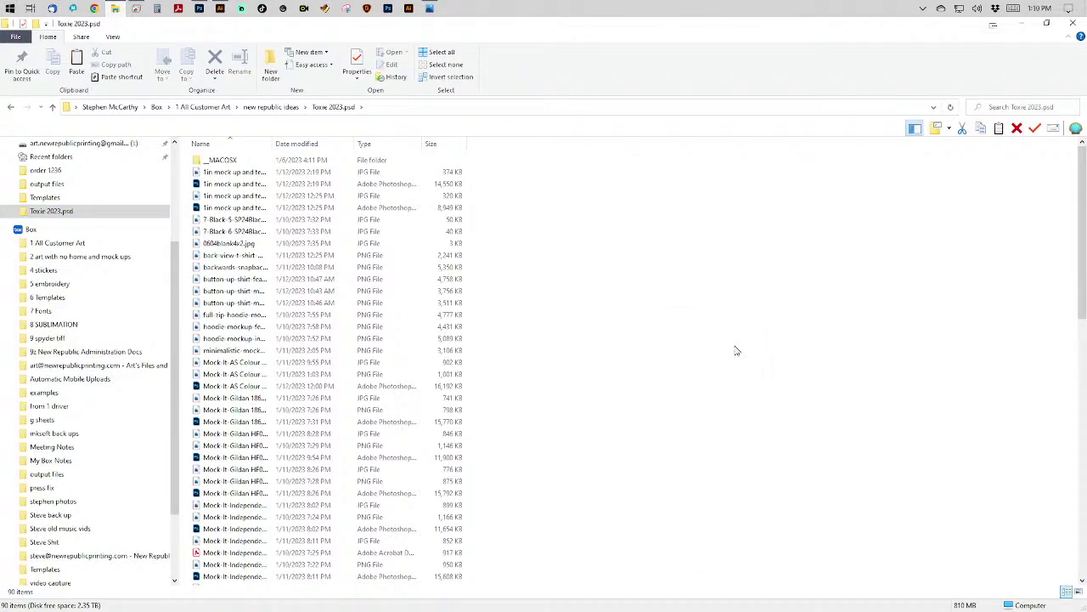
scroll(728, 350, "down", 3)
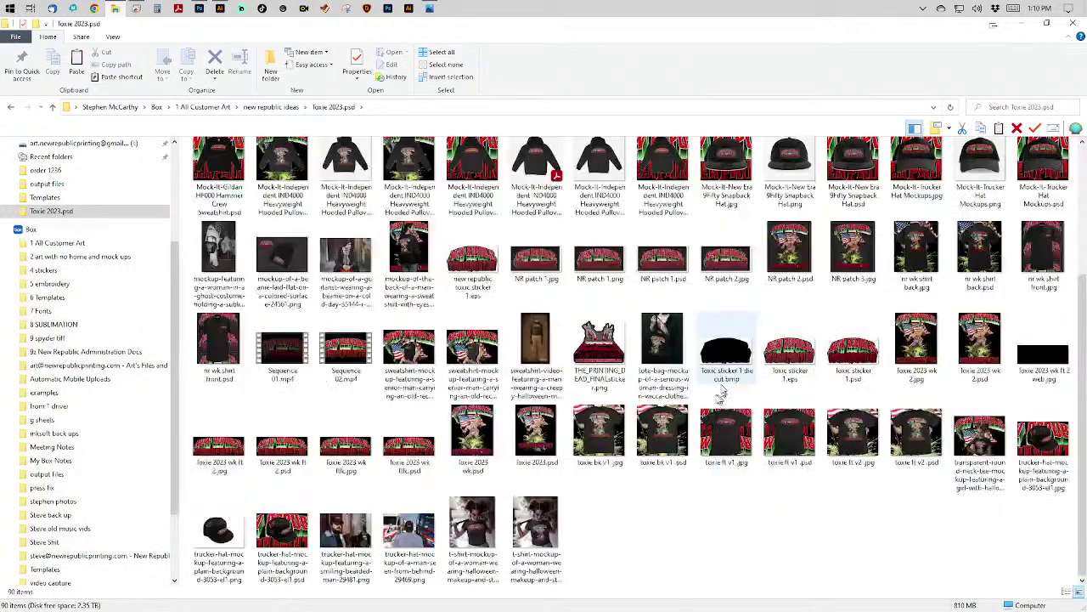
right_click(746, 546)
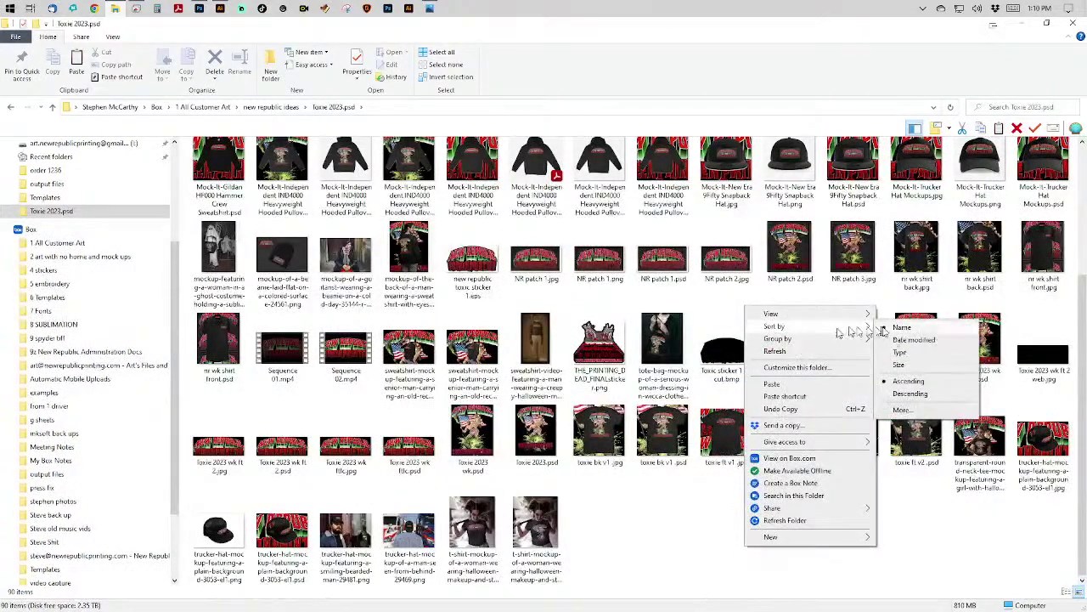
left_click(900, 327)
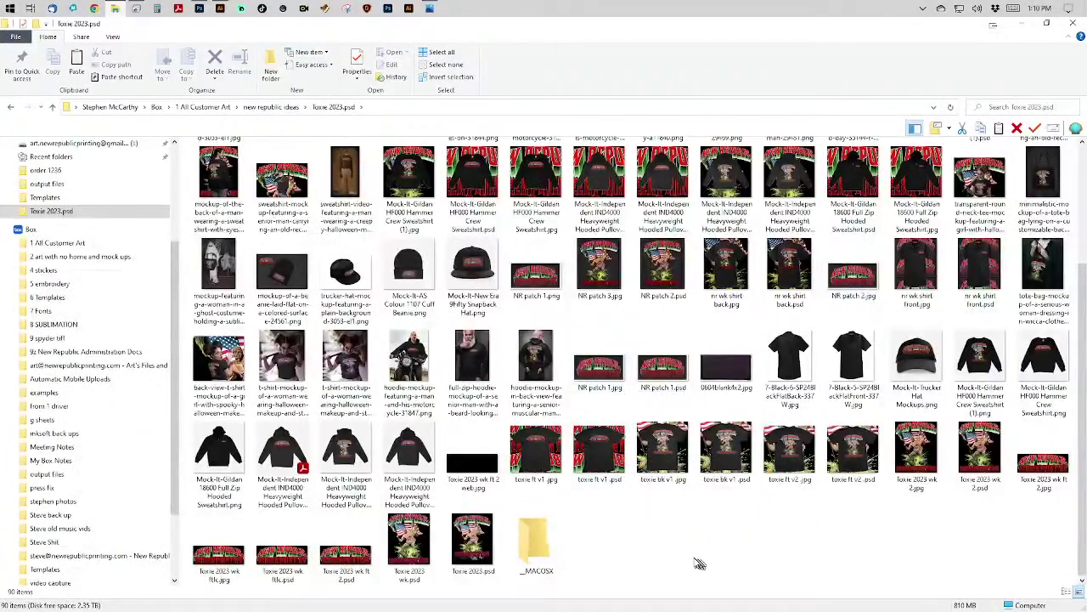
left_click(981, 458)
key("alt+Tab")
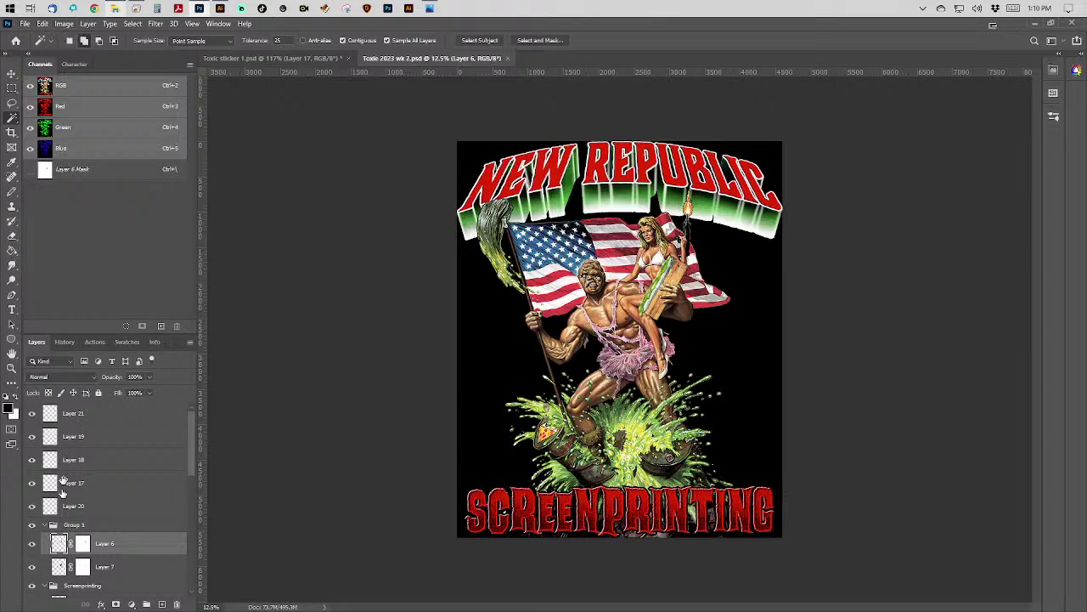
Hide the black background Layer 2 and try an image size of 4 in height at 300 ppi.
scroll(62, 485, "down", 5)
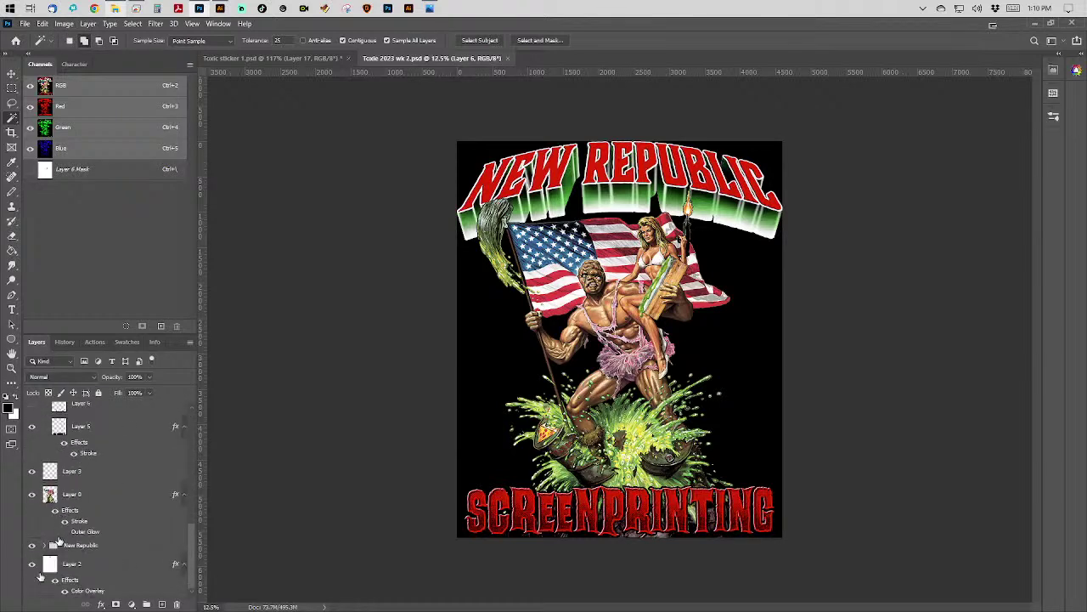
left_click(32, 564)
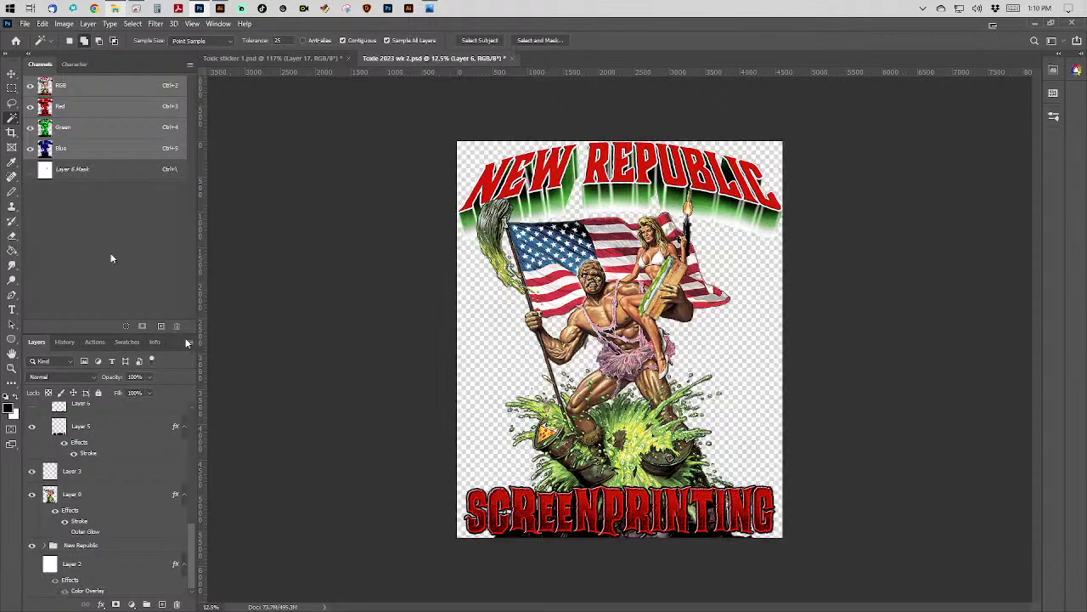
left_click(65, 24)
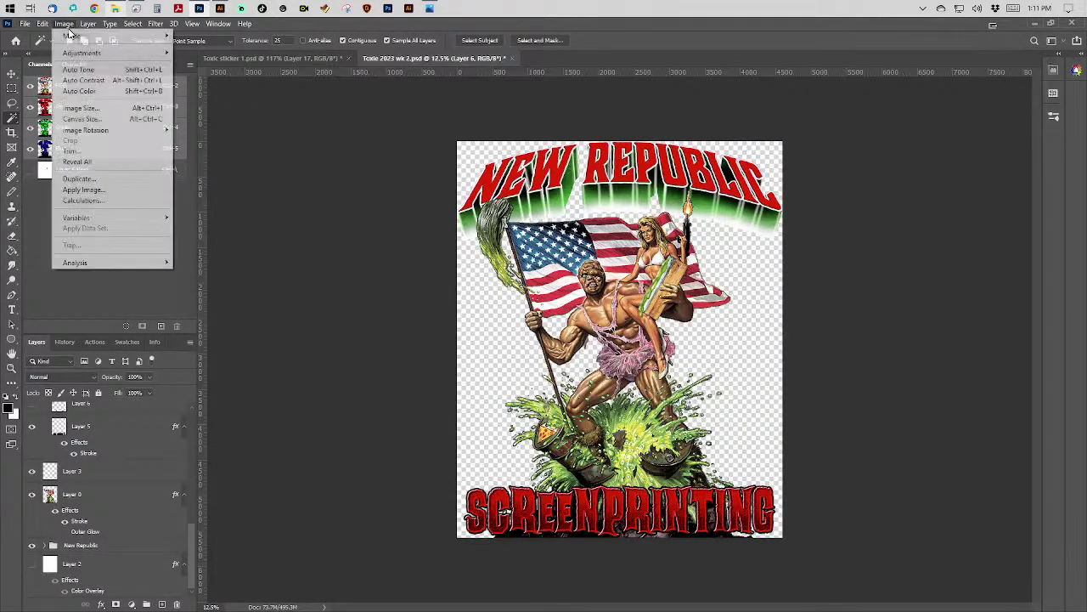
left_click(81, 108)
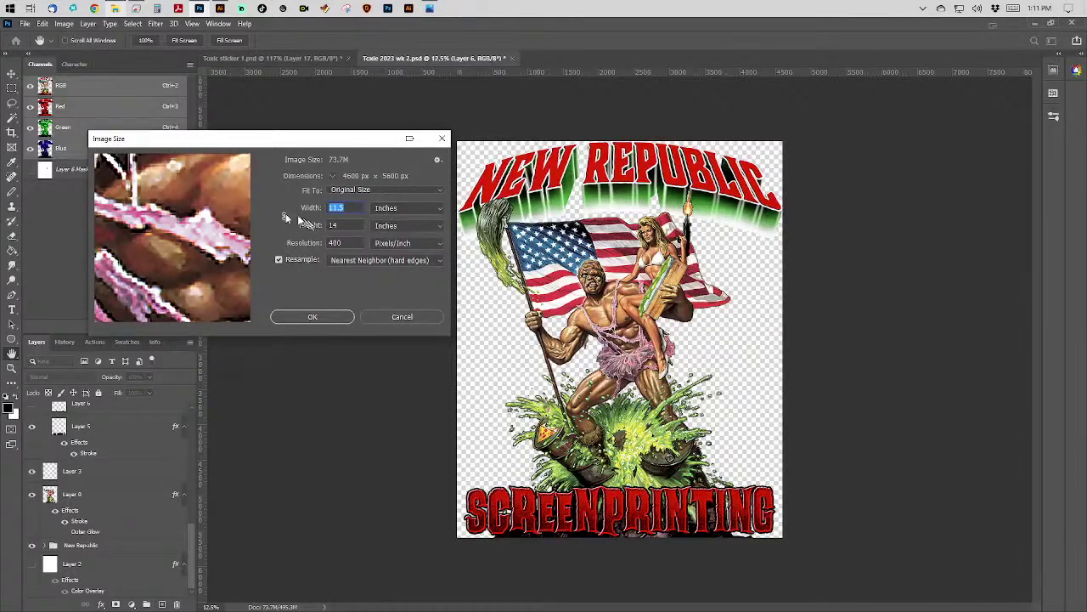
key("Tab")
type("4")
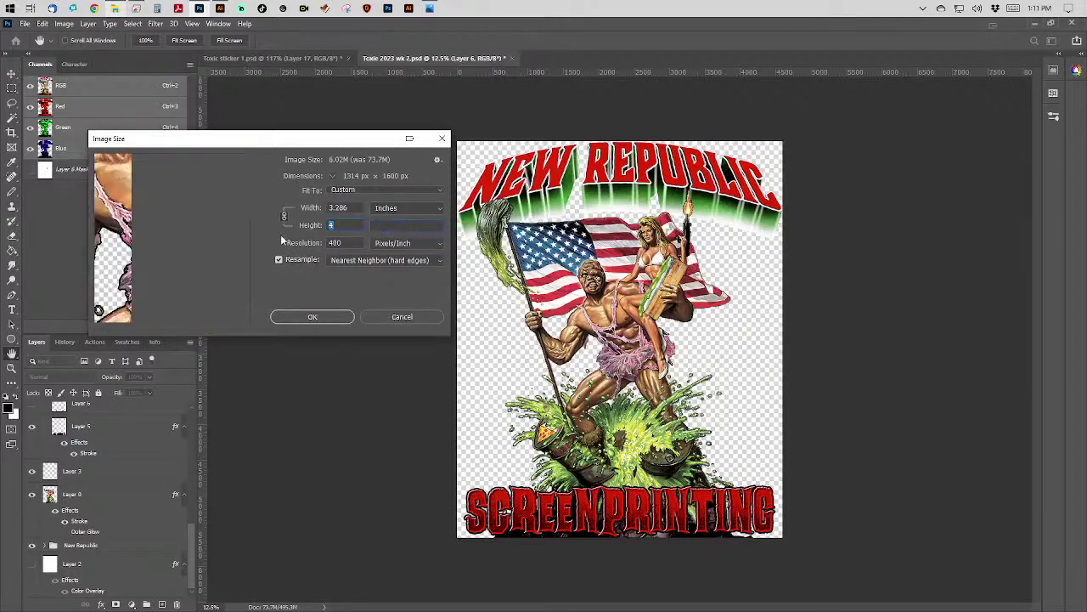
key("Tab")
type("300")
key("Return")
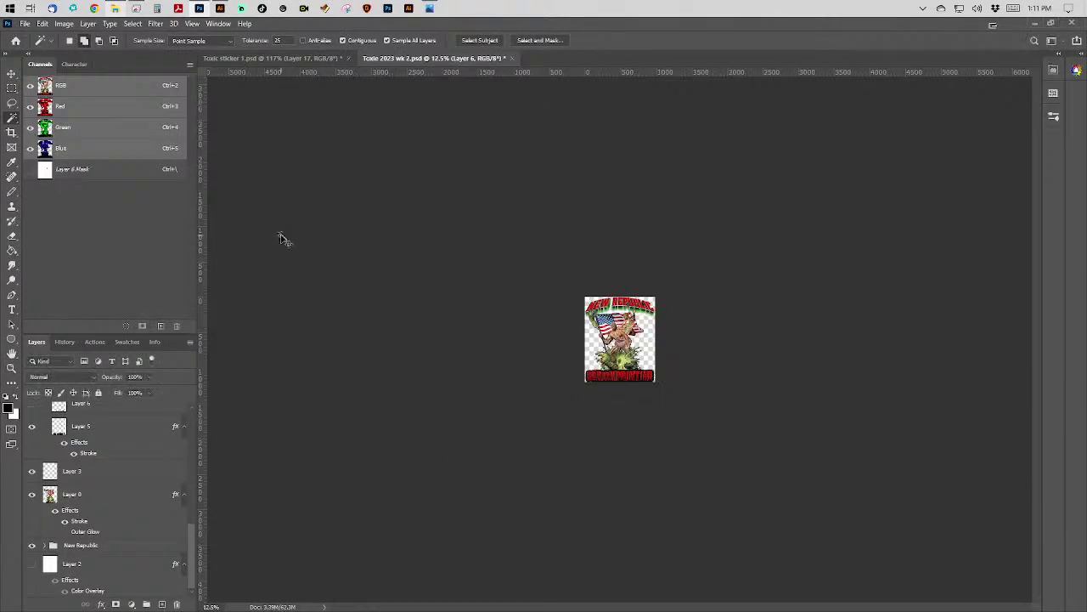
key("ctrl+0")
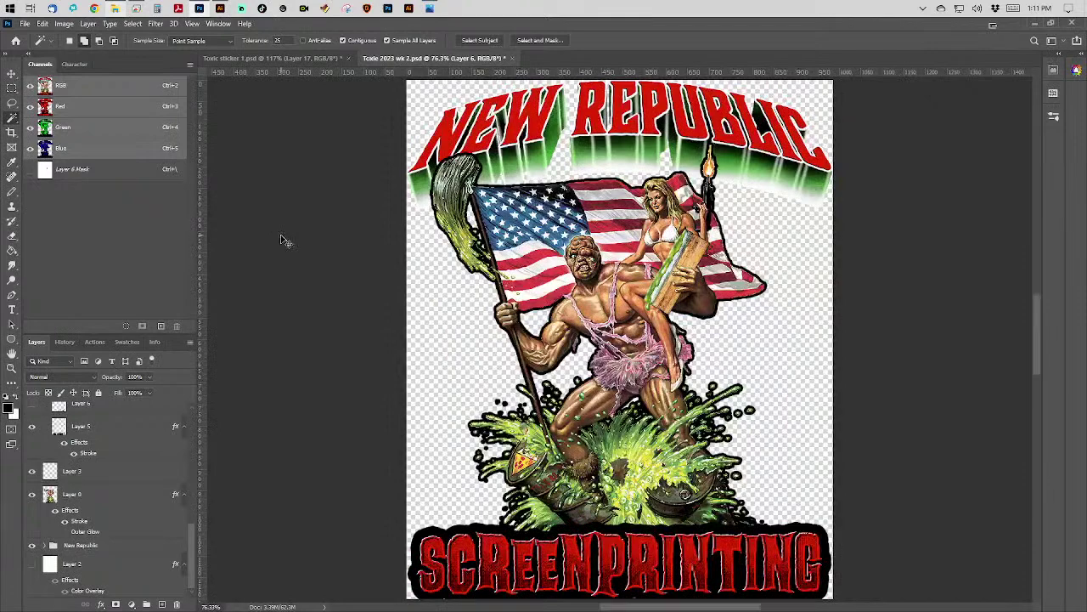
key("ctrl+plus")
key("ctrl+plus")
key("ctrl+plus")
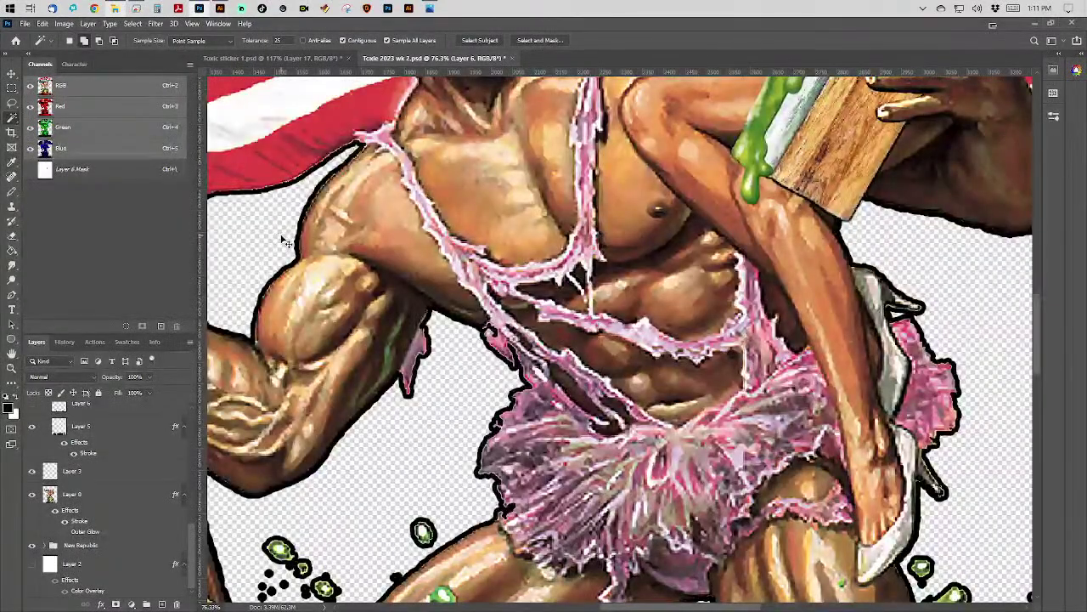
key("ctrl+0")
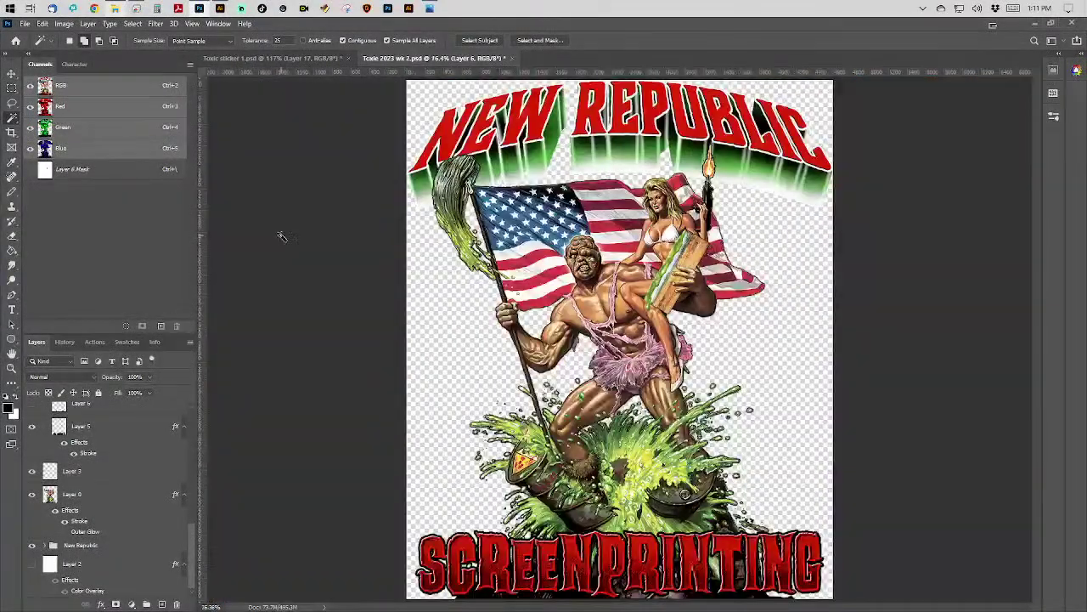
Merge the visible layers, then resize the image to 4 in tall at 300 ppi.
left_click(87, 24)
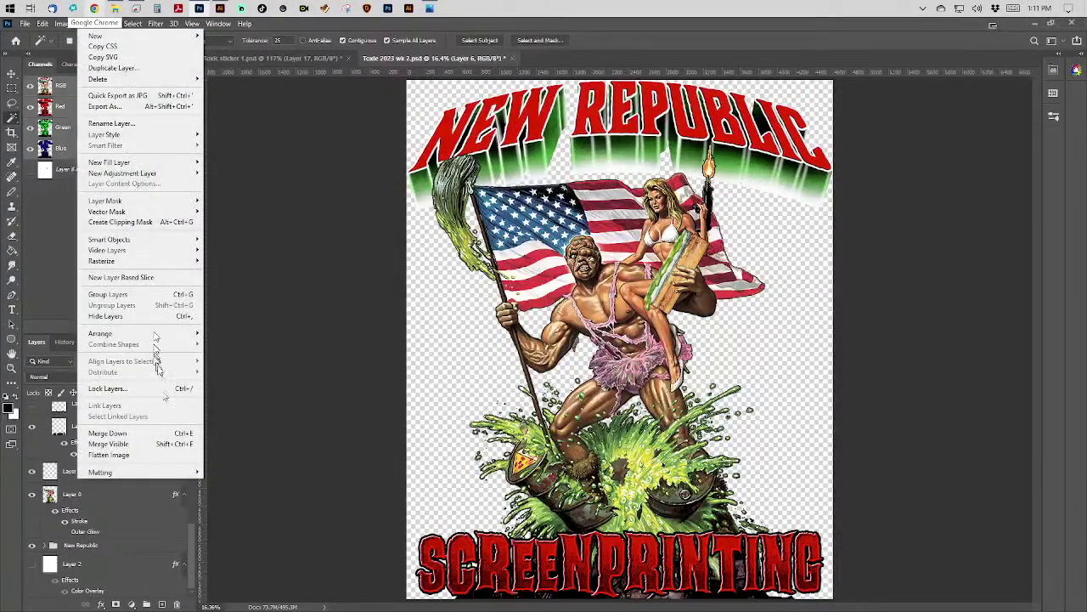
left_click(164, 447)
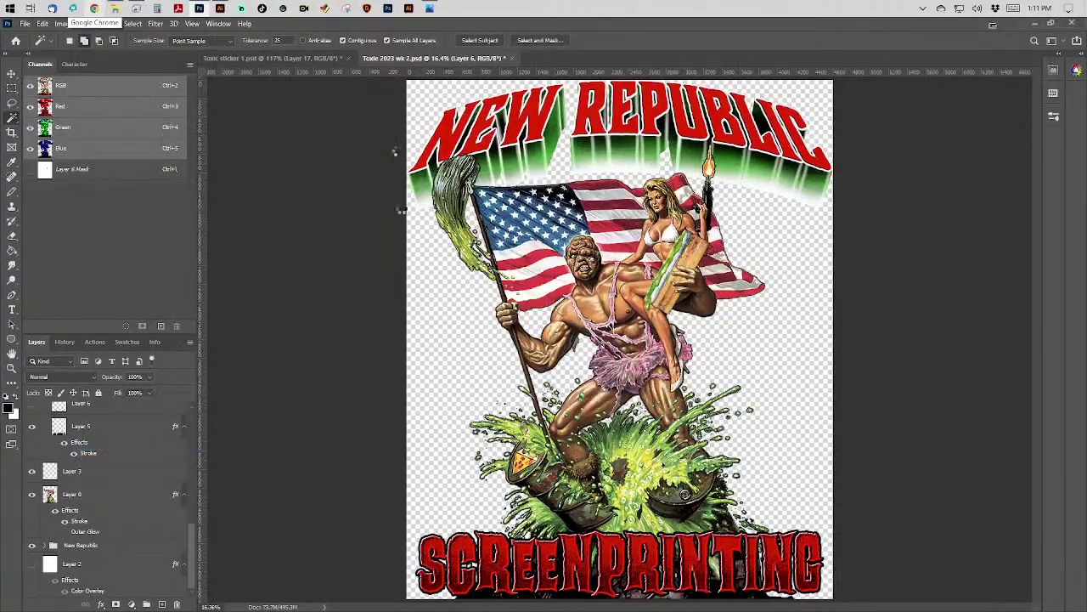
left_click(65, 24)
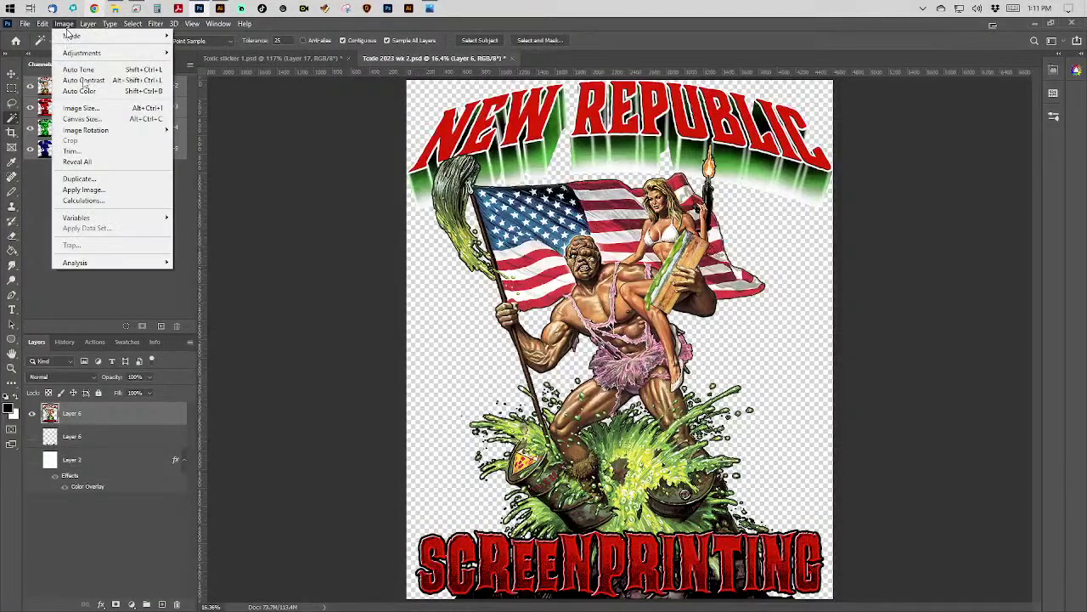
left_click(93, 110)
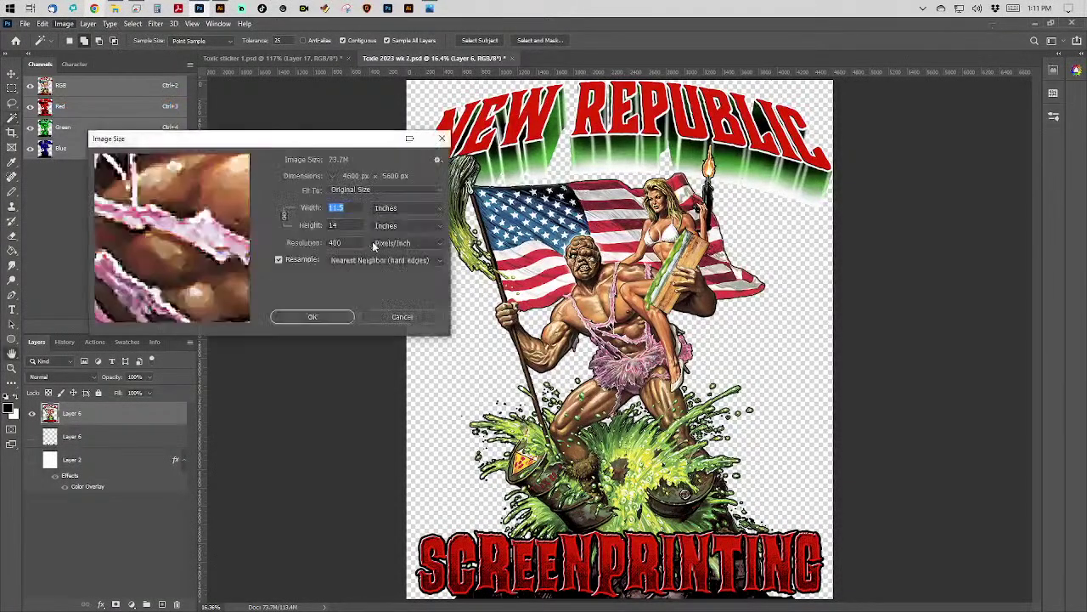
type("4")
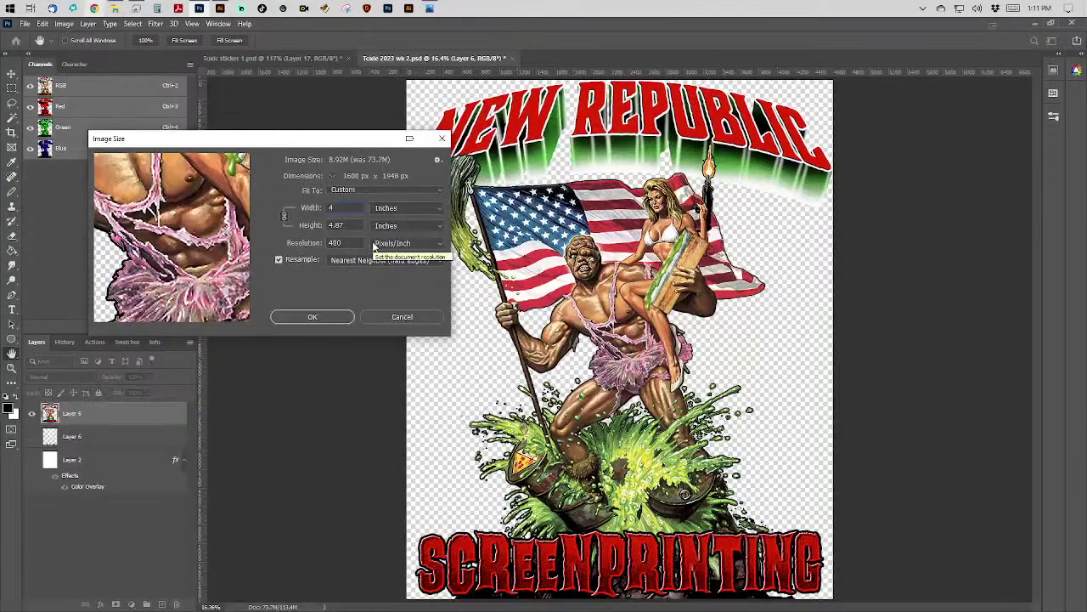
key("Tab")
type("4")
key("Tab")
type("300")
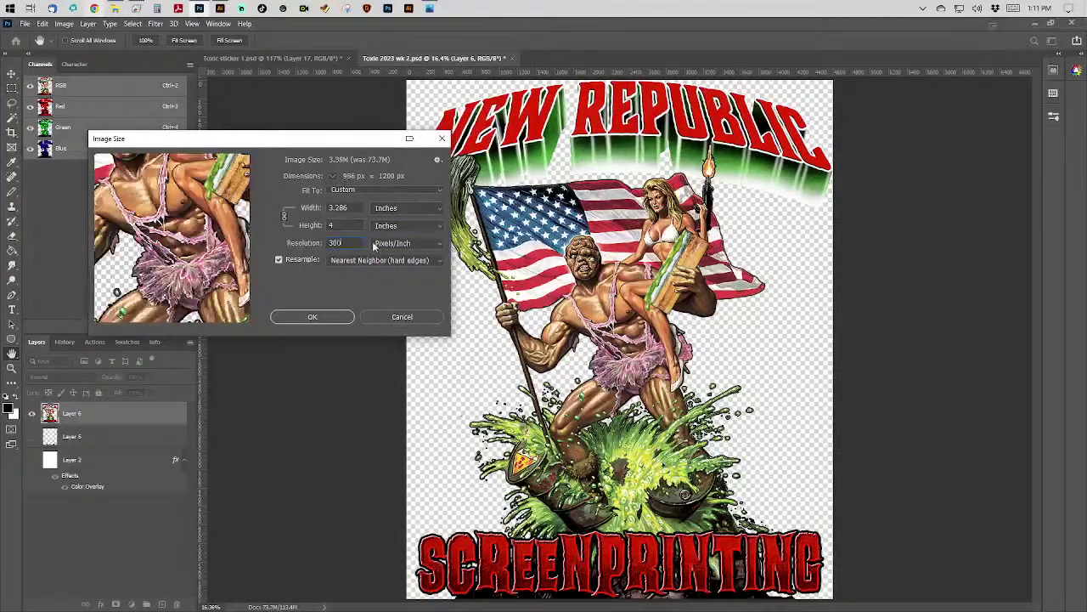
key("Return")
key("w")
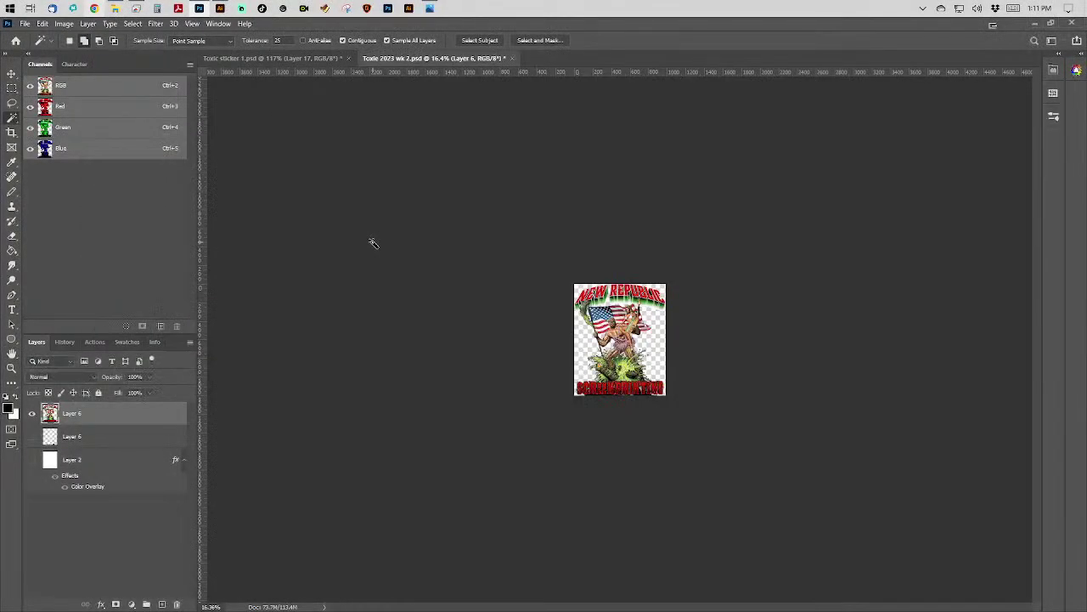
key("ctrl+0")
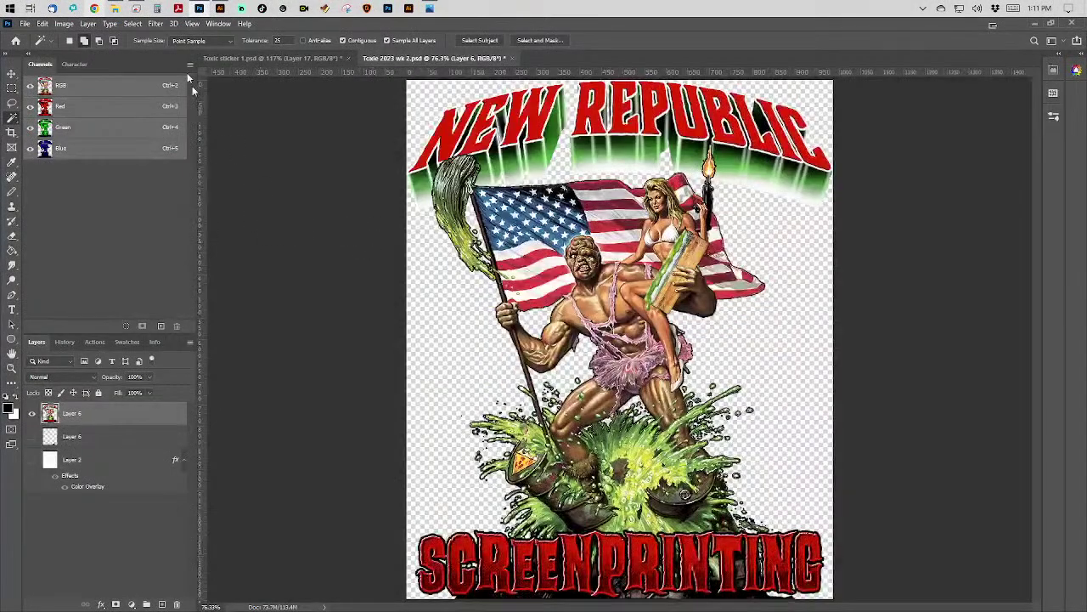
Set the canvas size in inches to 4 wide by 5 tall, keeping the artwork centred.
left_click(64, 24)
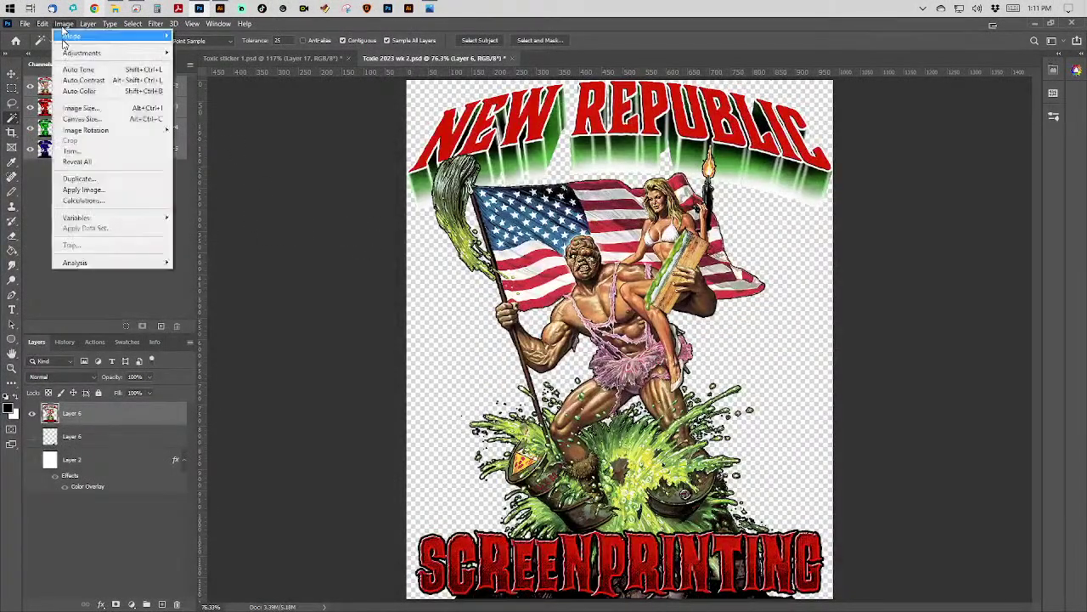
left_click(82, 119)
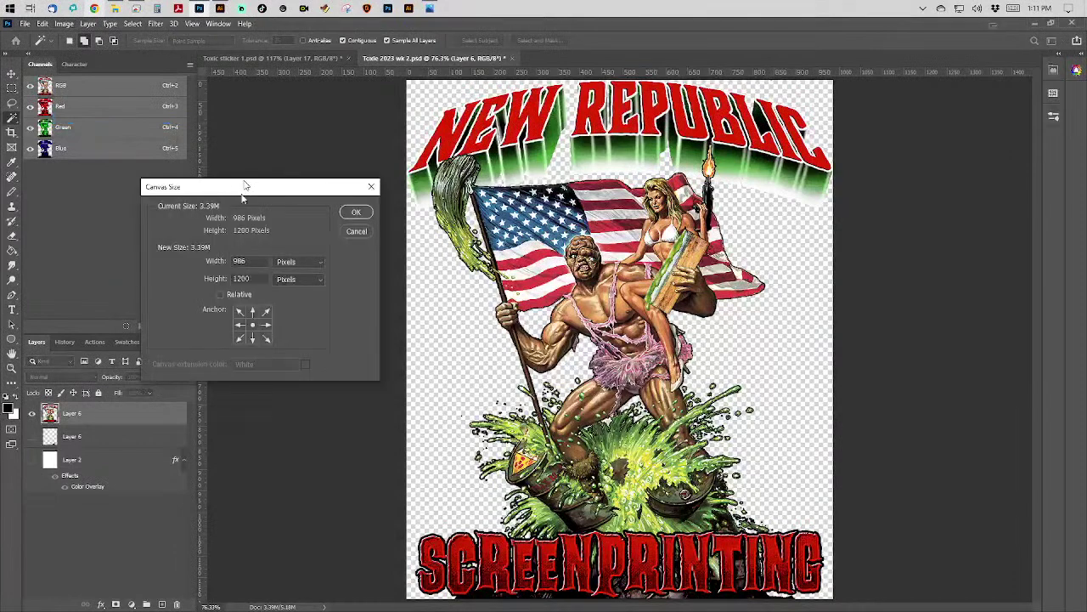
left_click(287, 278)
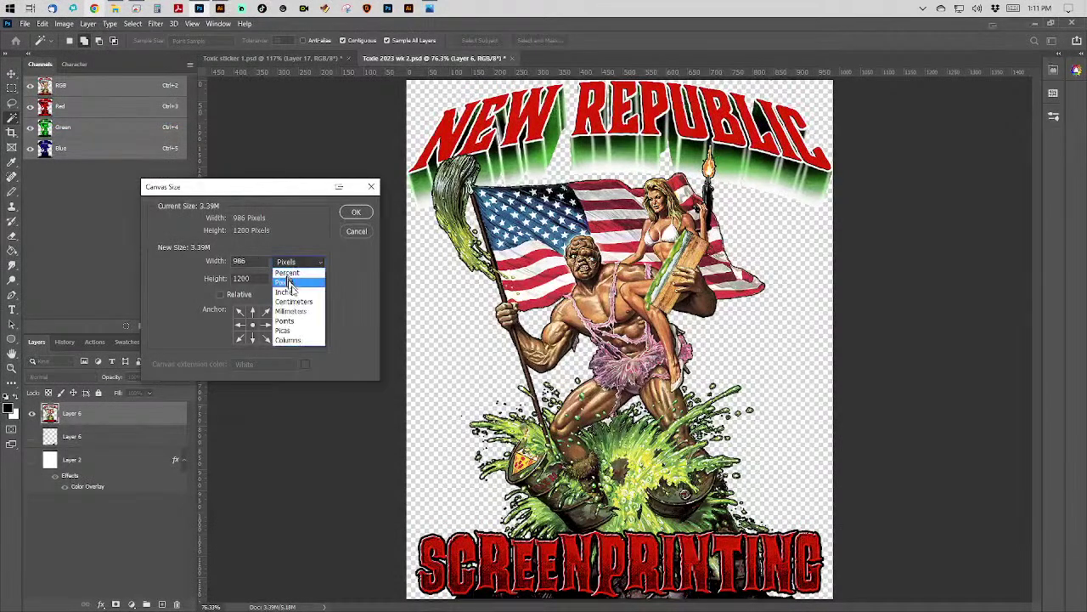
left_click(290, 288)
double_click(243, 261)
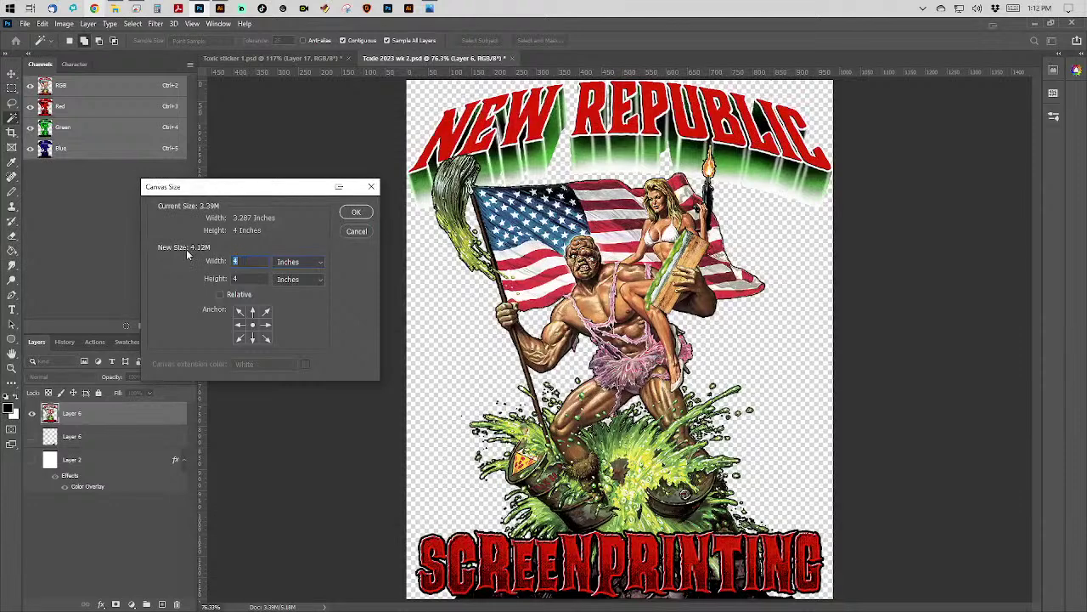
type("5")
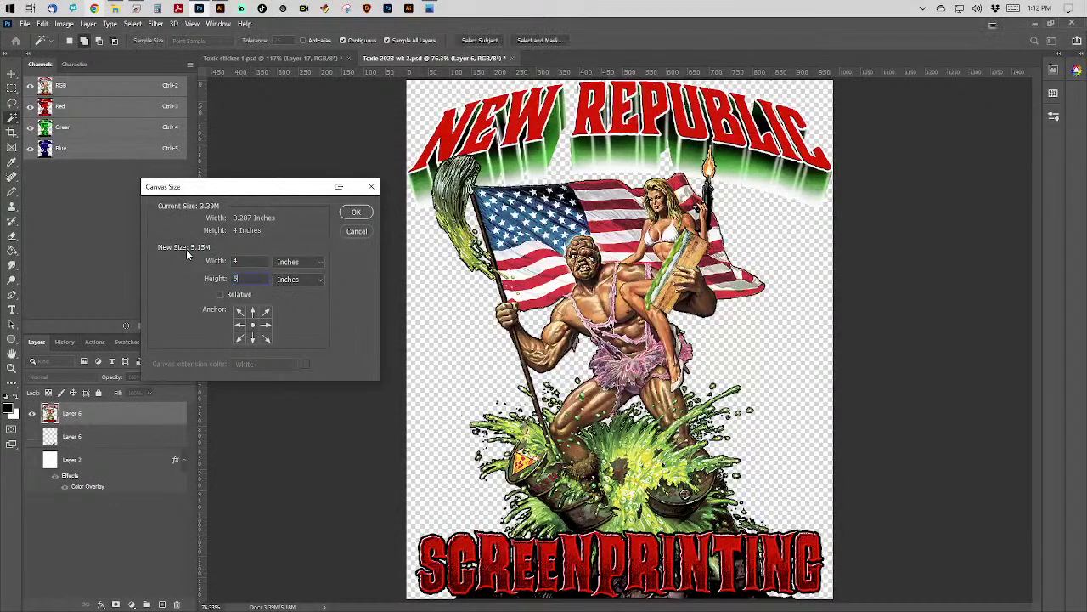
key("Return")
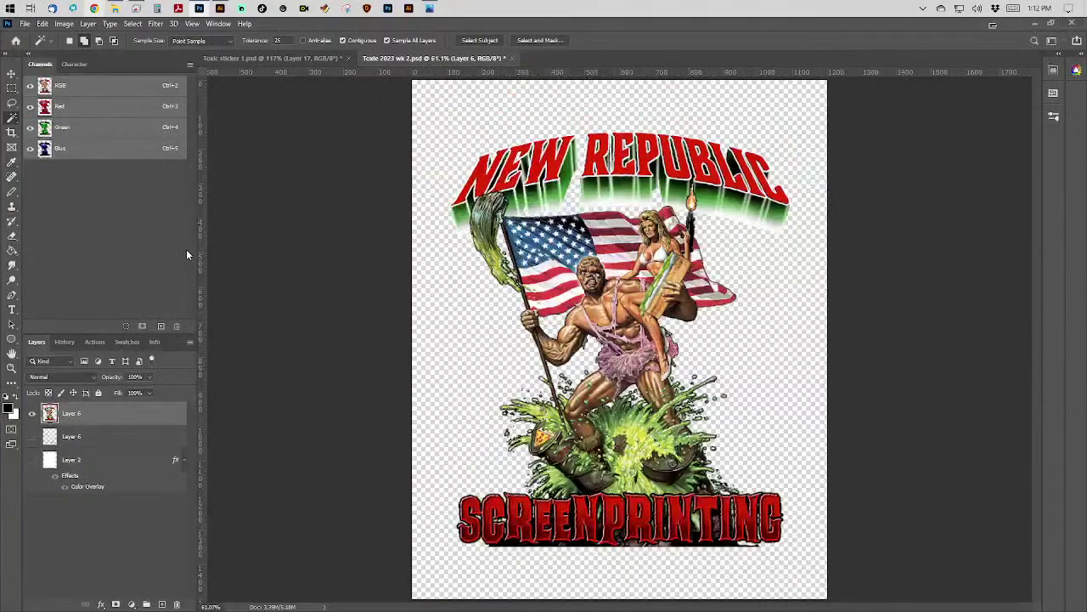
Add a 15 px black outside Stroke to Layer 6 and erase the stray dot at top right.
double_click(121, 414)
left_click(90, 255)
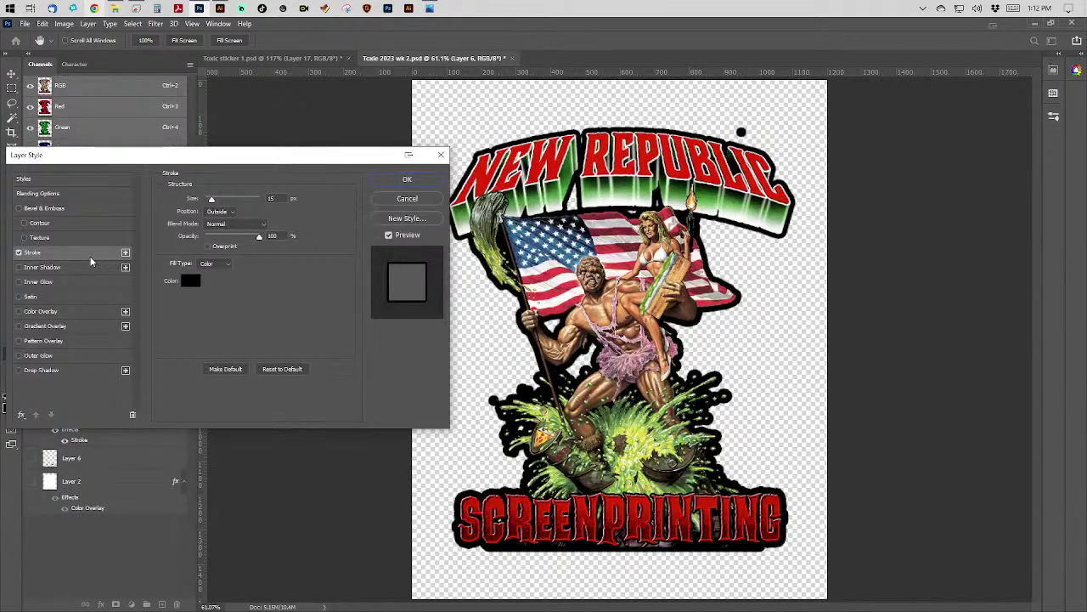
key("Return")
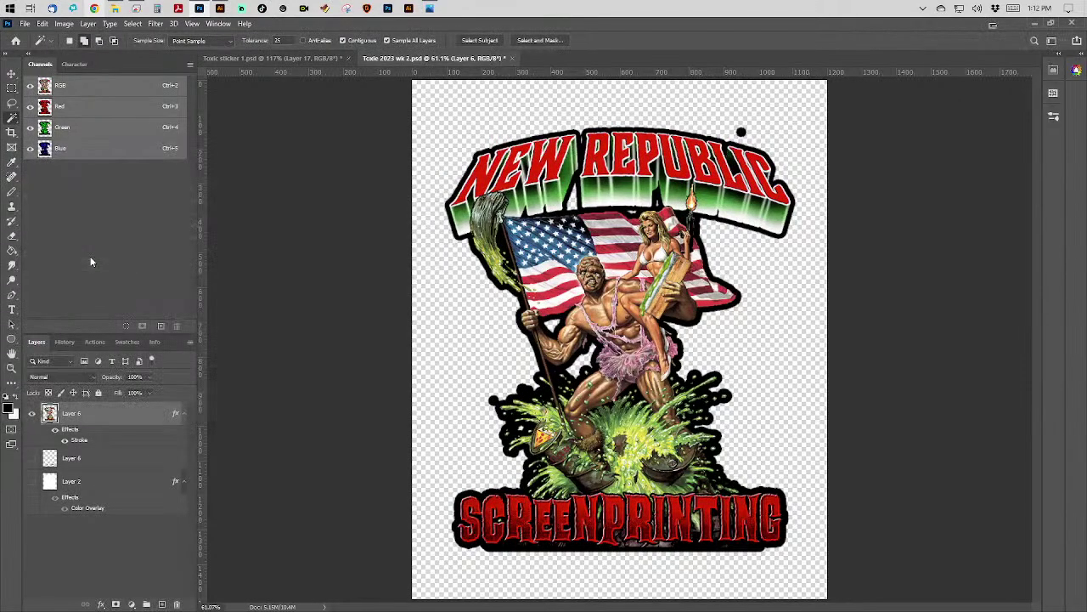
left_click(12, 237)
left_click(741, 130)
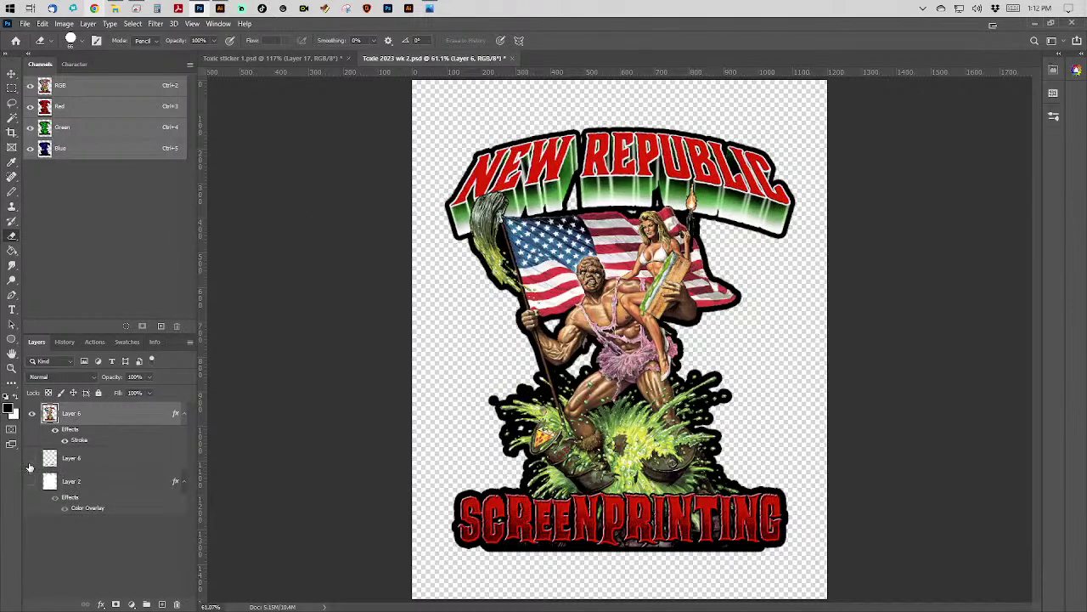
On the empty lower Layer 6, Magic Wand the transparent background and invert it to the sticker shape.
left_click(125, 462)
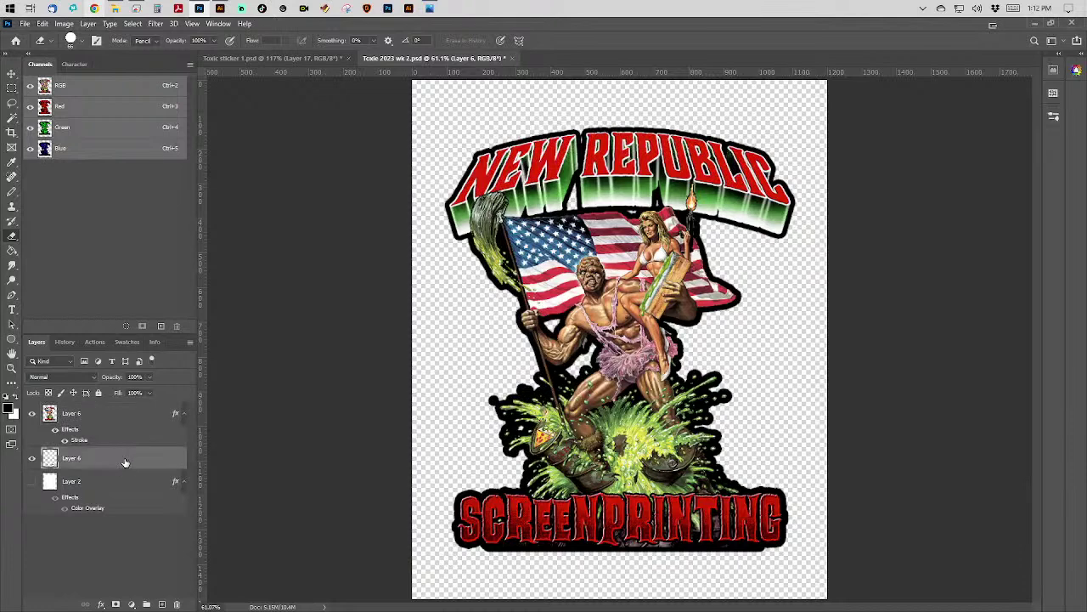
left_click(11, 120)
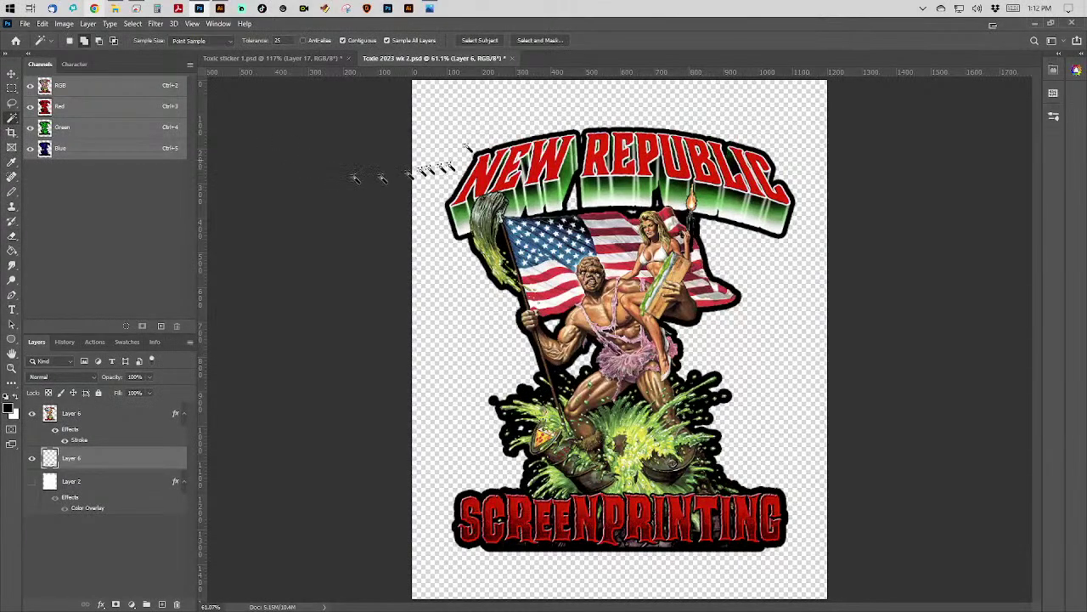
left_click(448, 135)
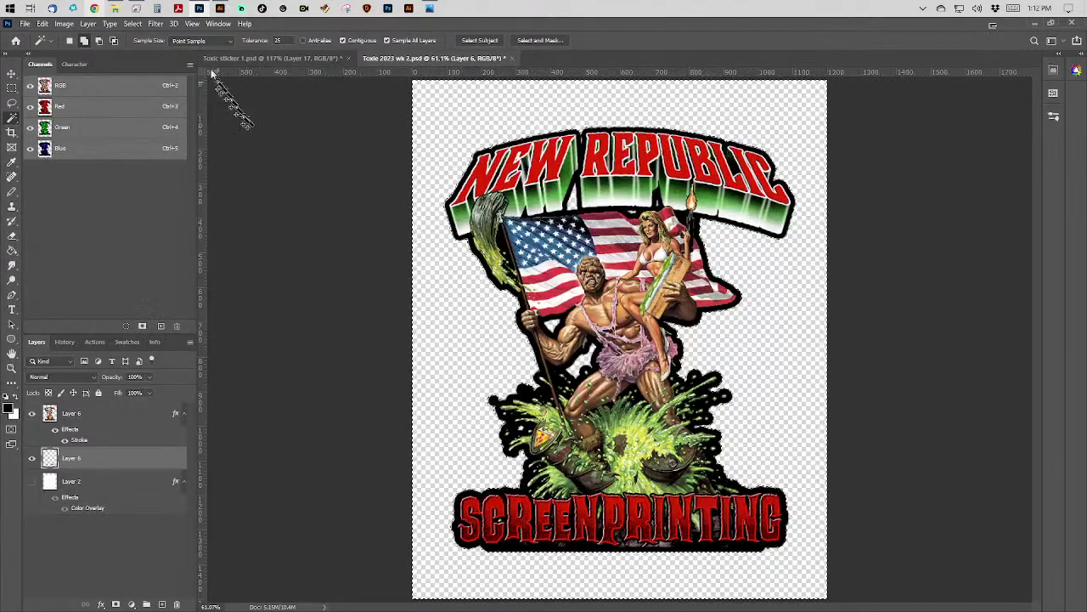
left_click(137, 25)
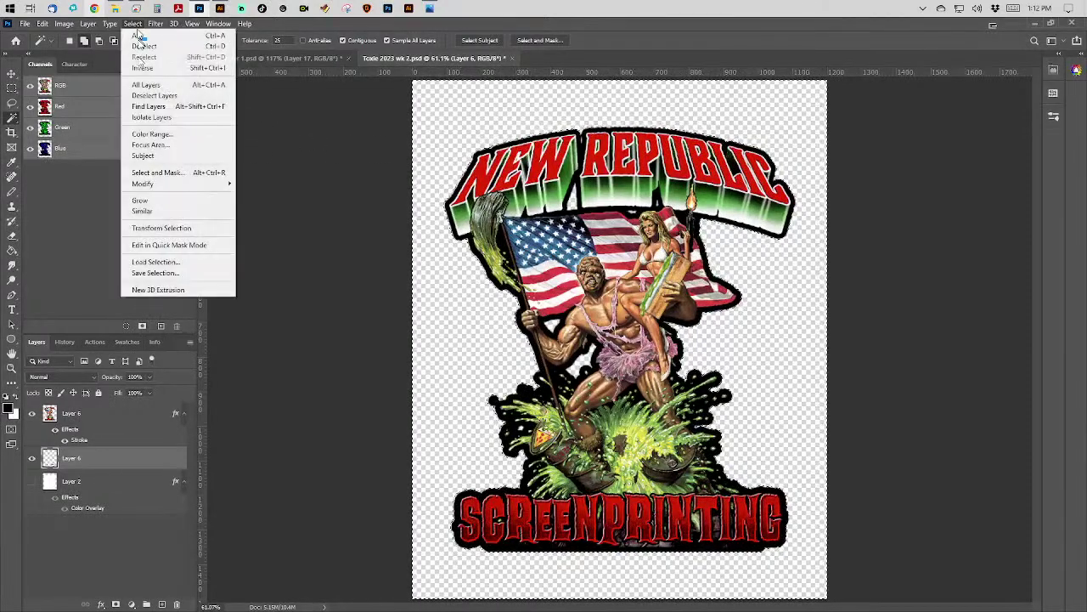
left_click(141, 66)
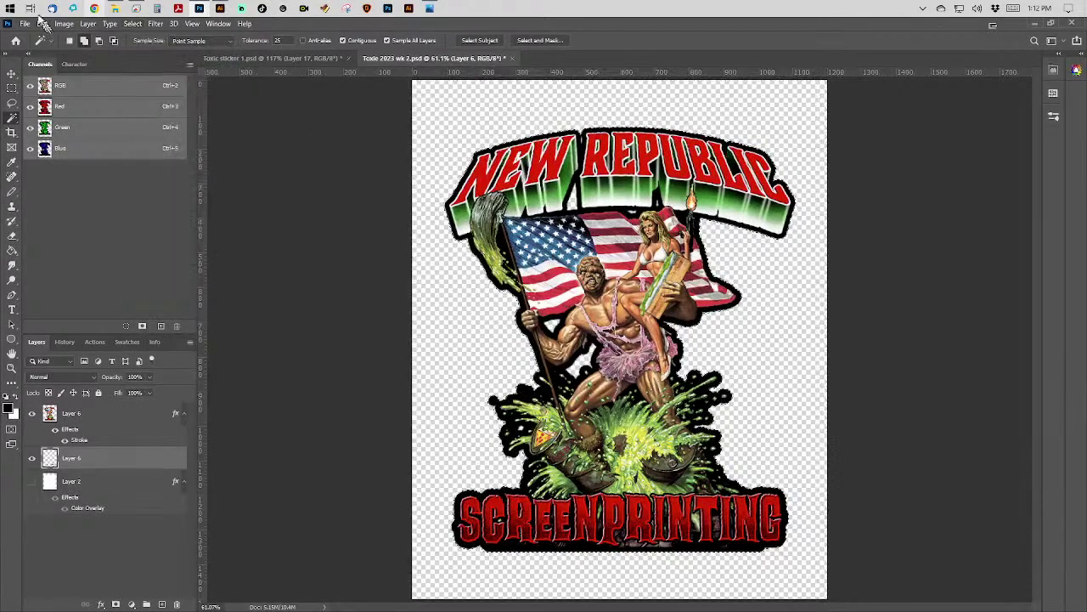
Fill the inverted sticker-shape selection on the lower Layer 6 with black, then deselect.
left_click(42, 23)
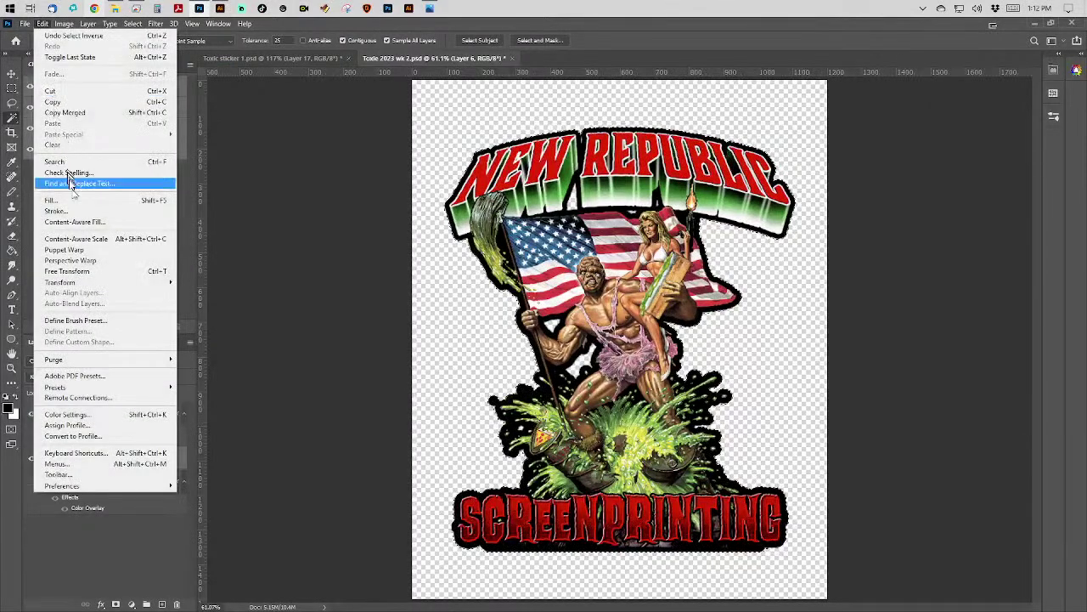
left_click(72, 199)
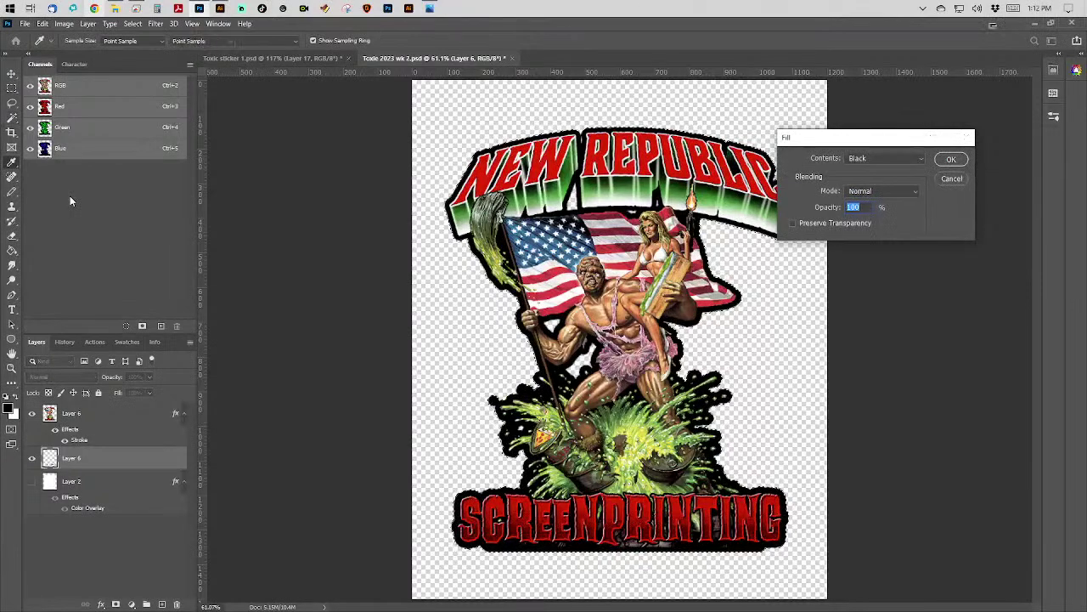
key("Return")
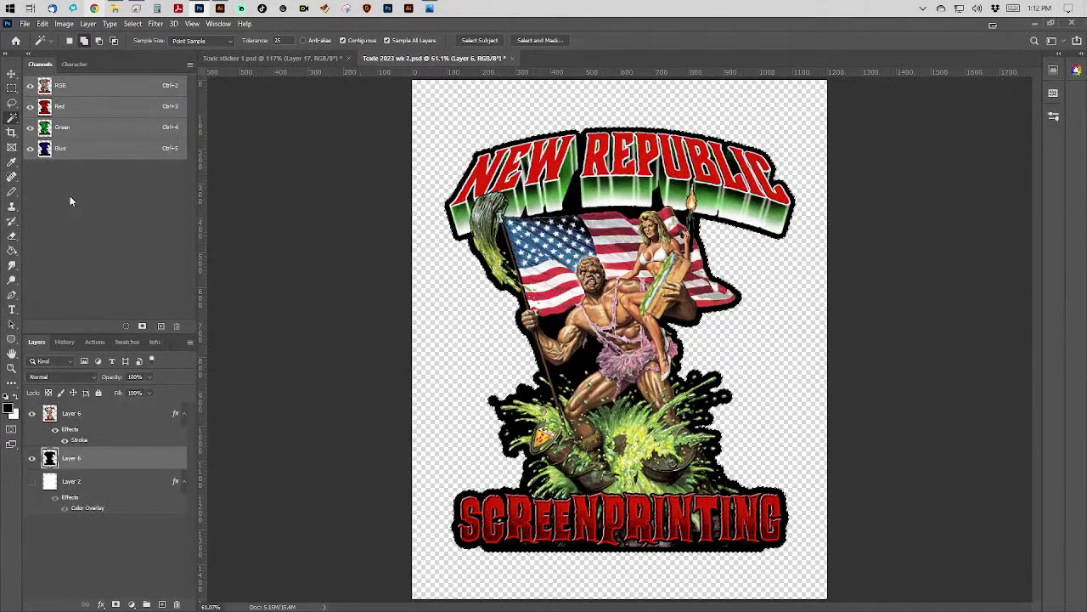
key("ctrl+d")
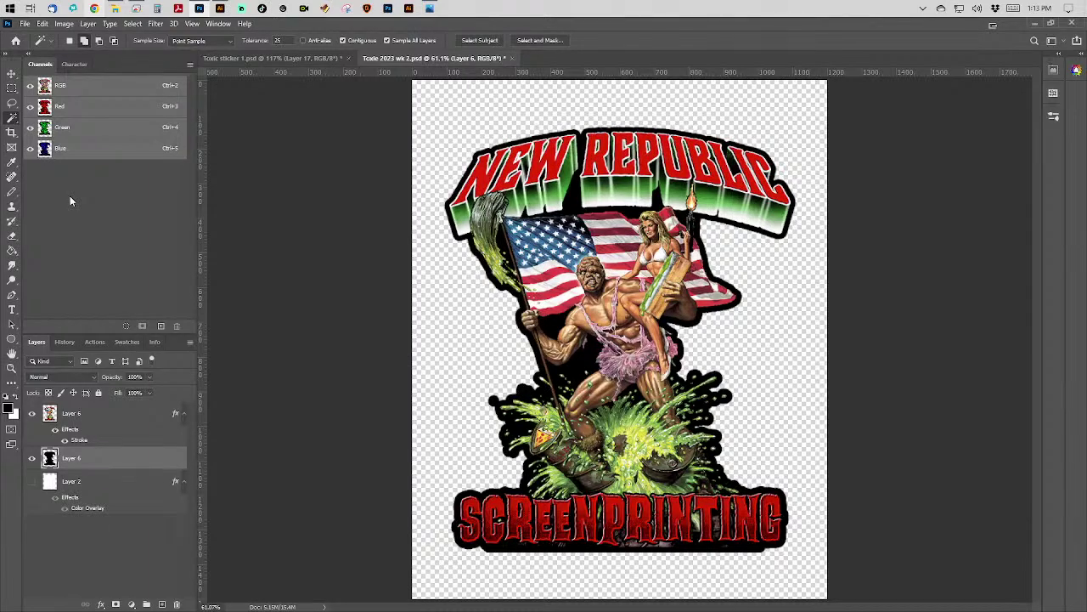
Change the top Layer 6 Stroke style size from 15 px to 20 px.
left_click(115, 416)
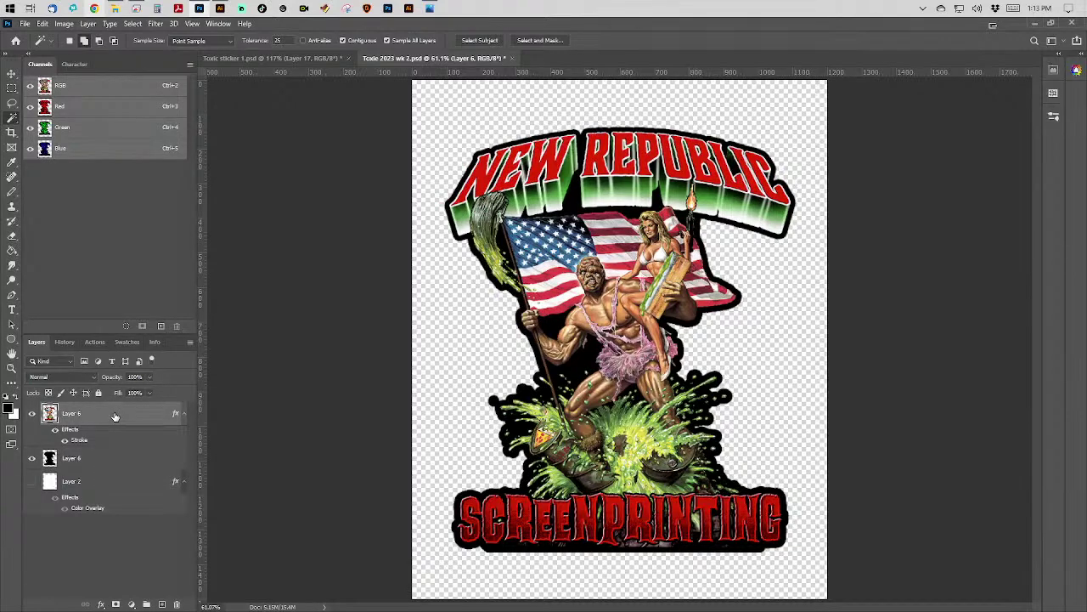
double_click(115, 417)
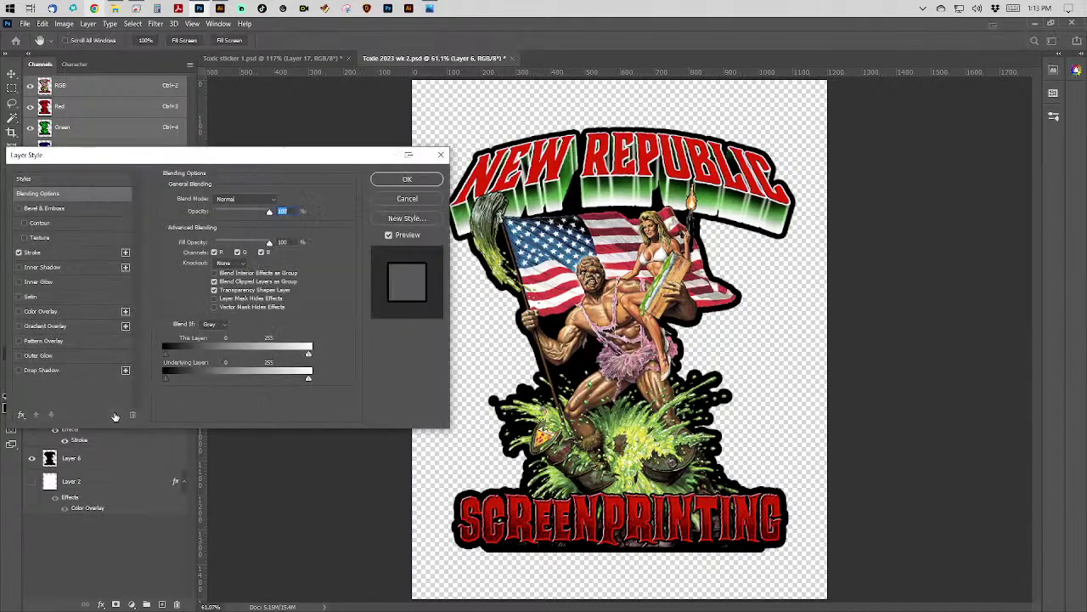
left_click(67, 253)
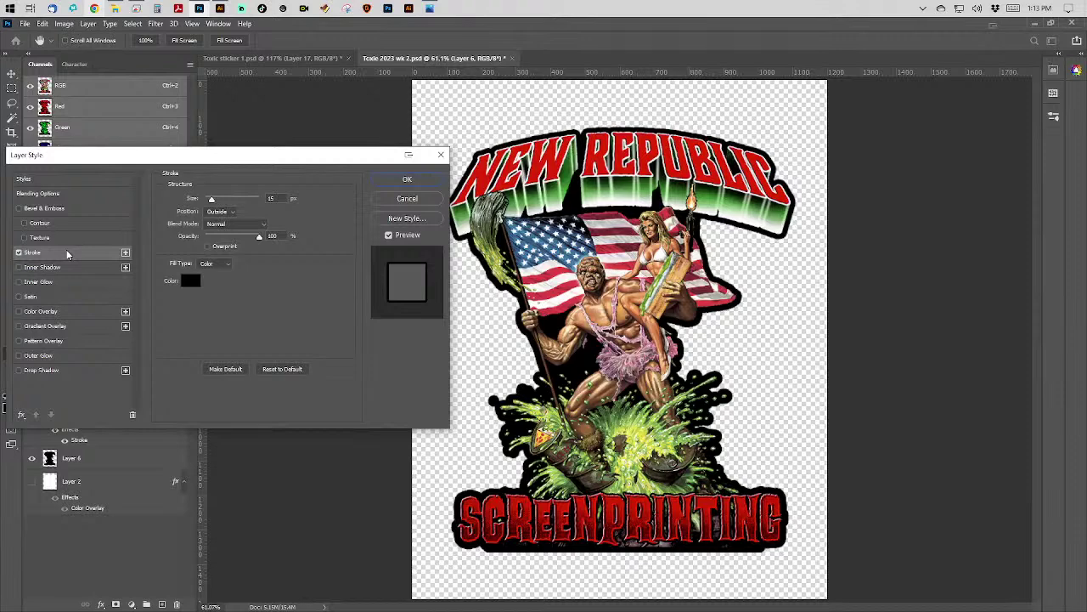
double_click(280, 198)
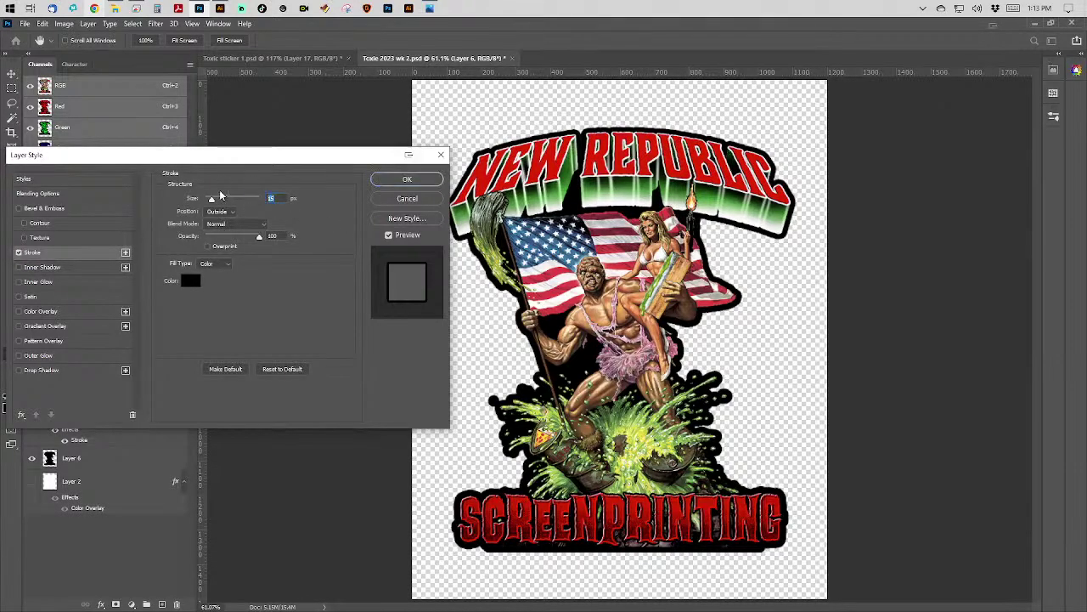
type("20")
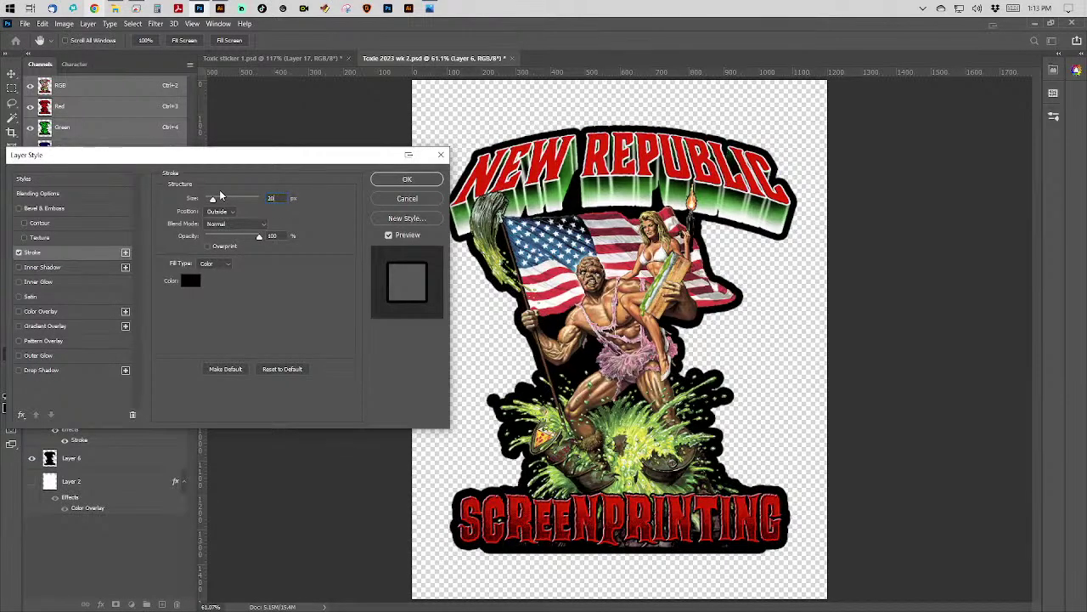
key("Return")
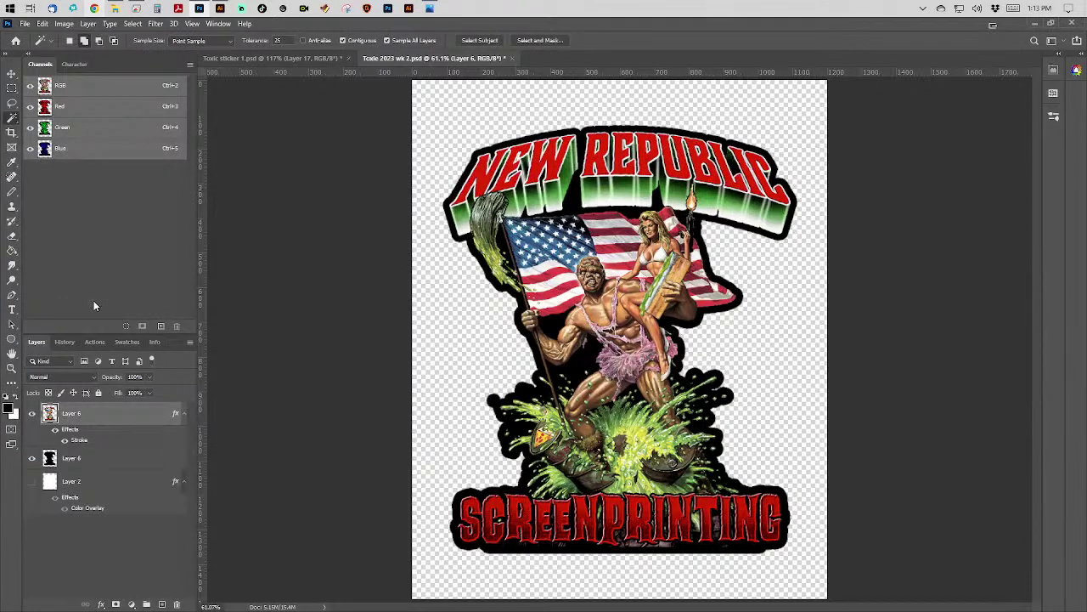
On the lower Layer 6, select everything except the transparent background and fill it with solid black.
left_click(11, 250)
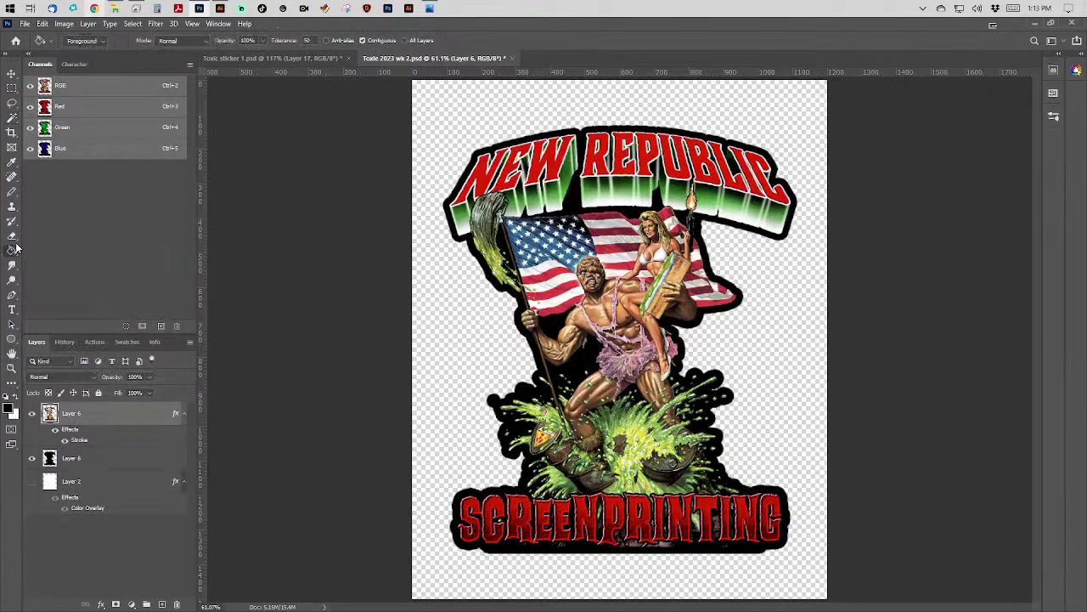
left_click(142, 465)
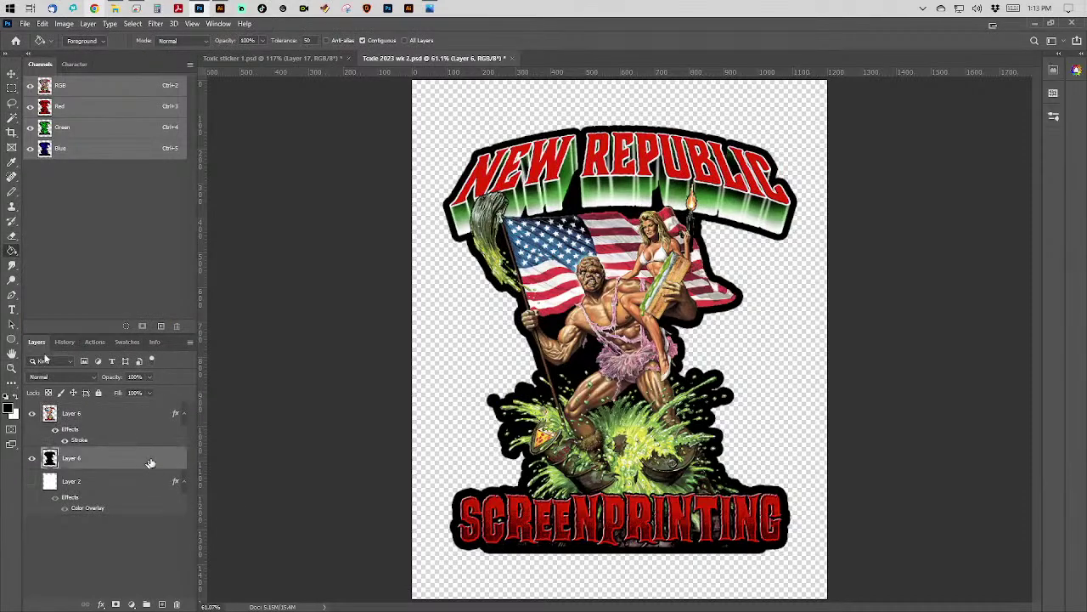
left_click(12, 117)
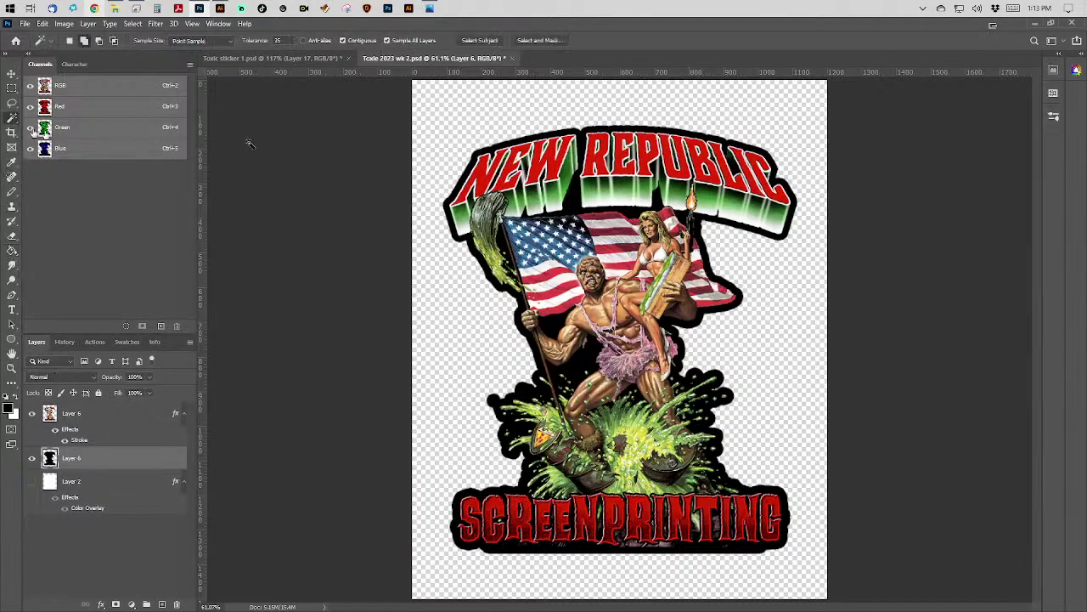
left_click(416, 139)
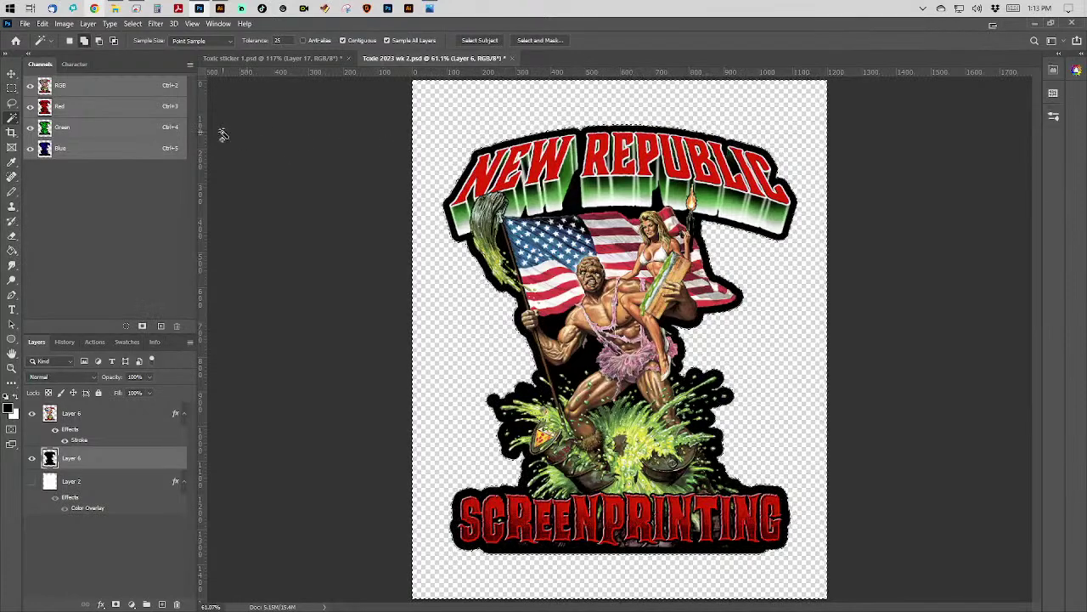
left_click(133, 24)
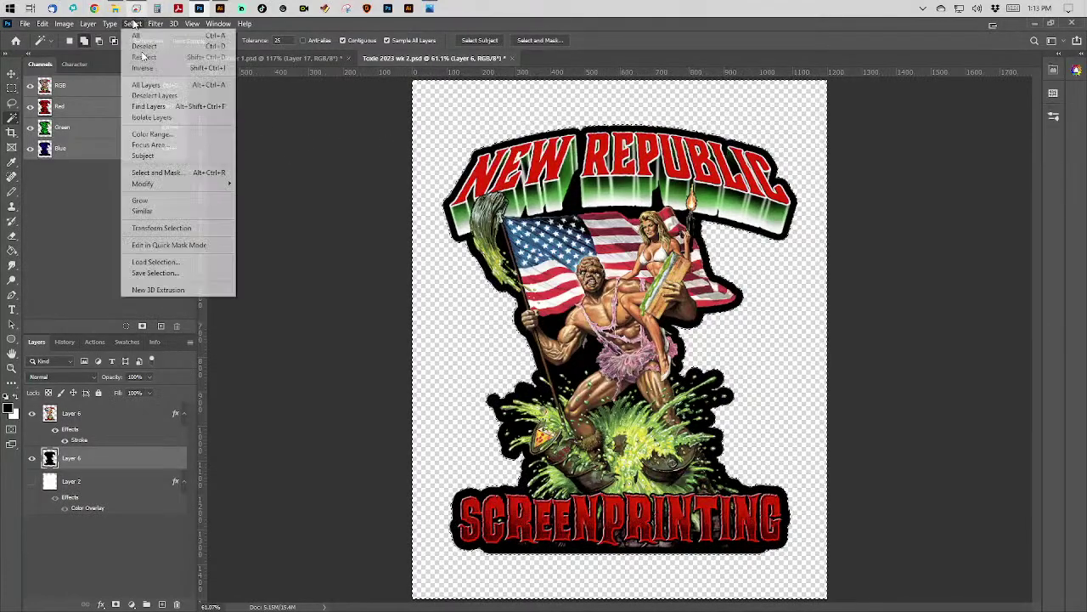
left_click(159, 72)
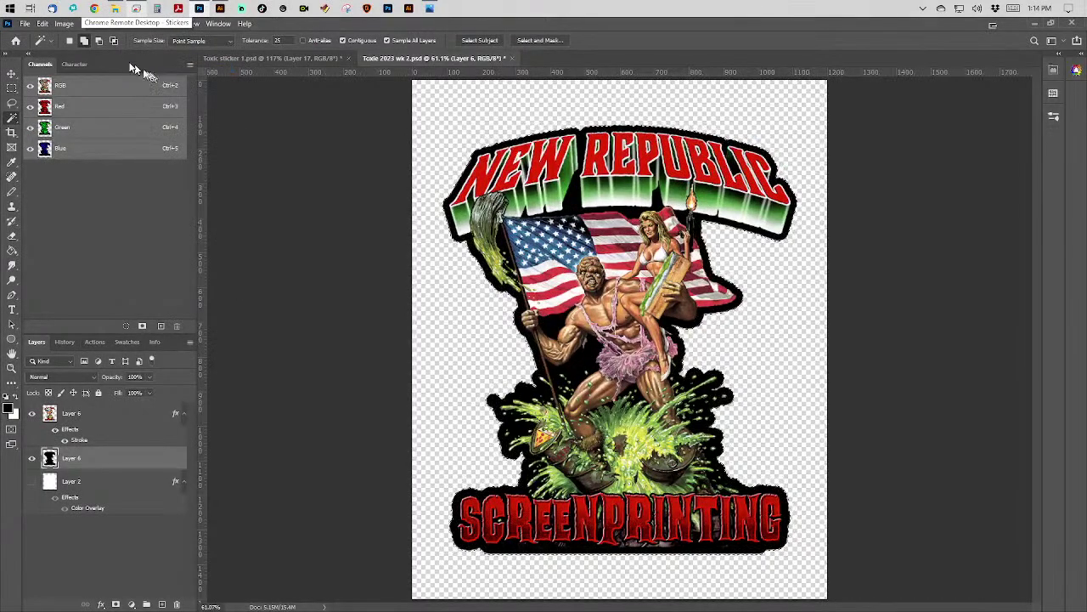
left_click(41, 23)
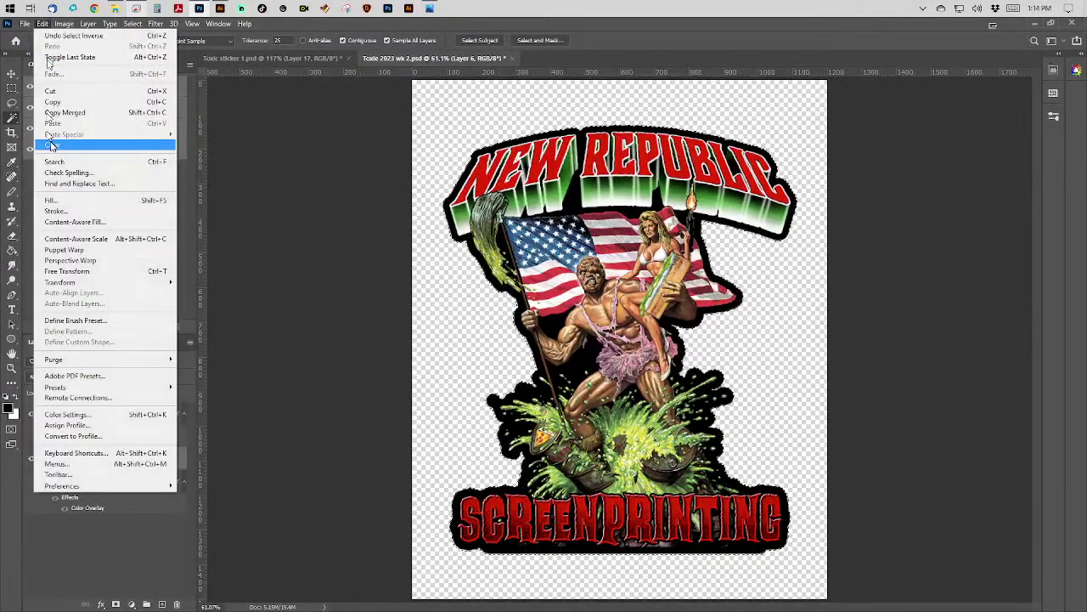
left_click(69, 200)
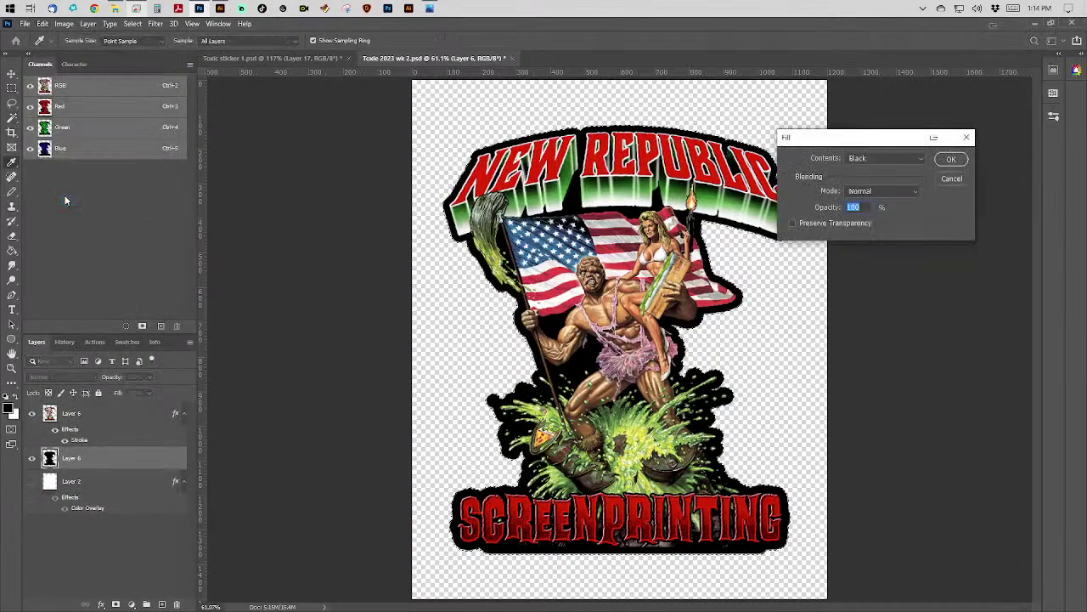
key("Return")
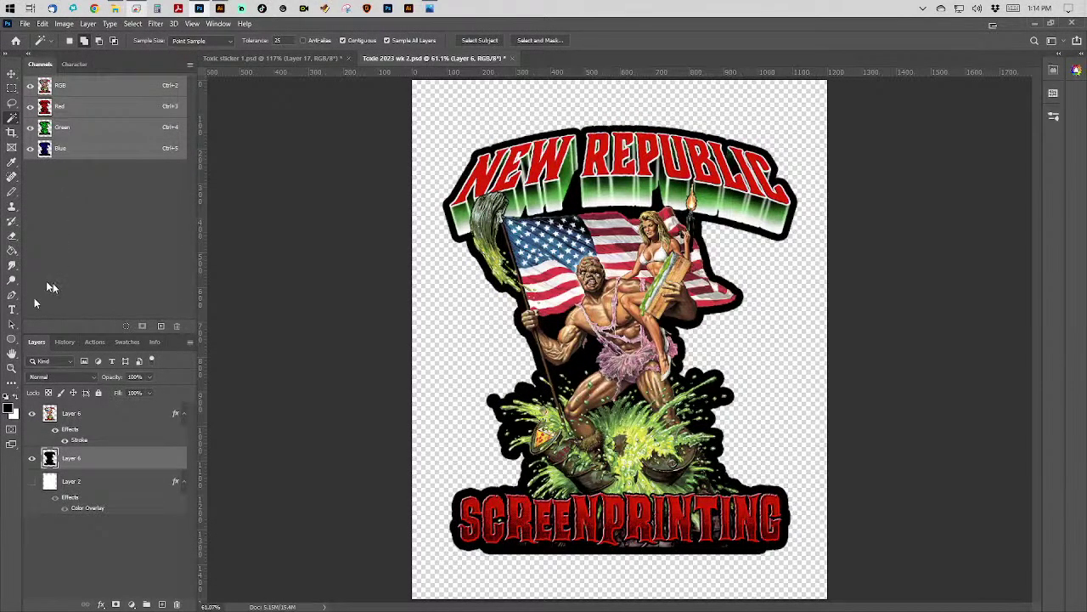
Zoom in on the figure's leg and splash and make the top Layer 6 artwork active.
left_click(11, 369)
left_click_drag(455, 333, 594, 497)
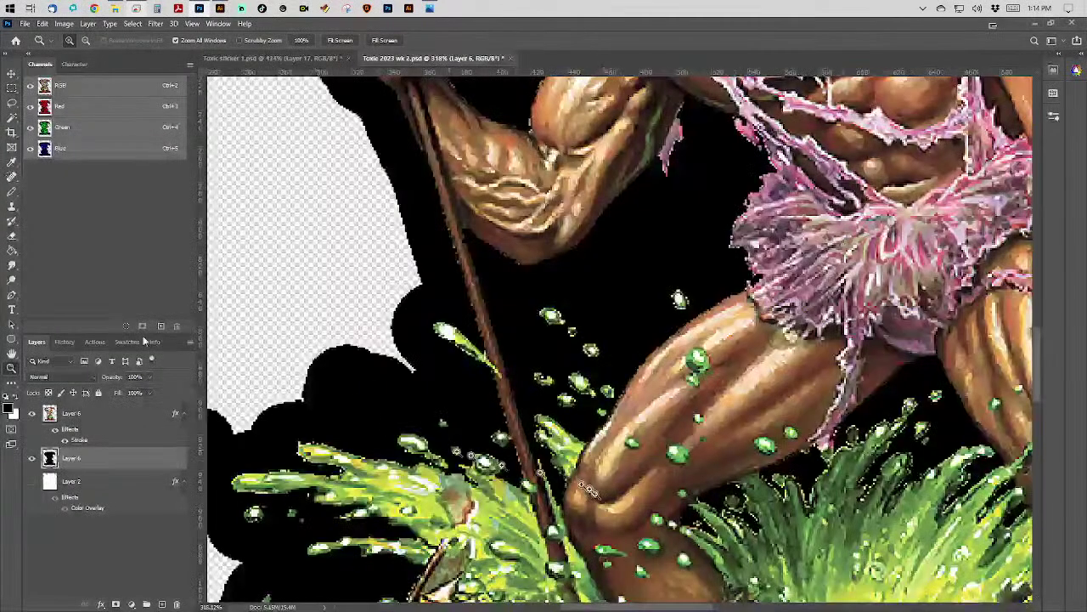
left_click(11, 194)
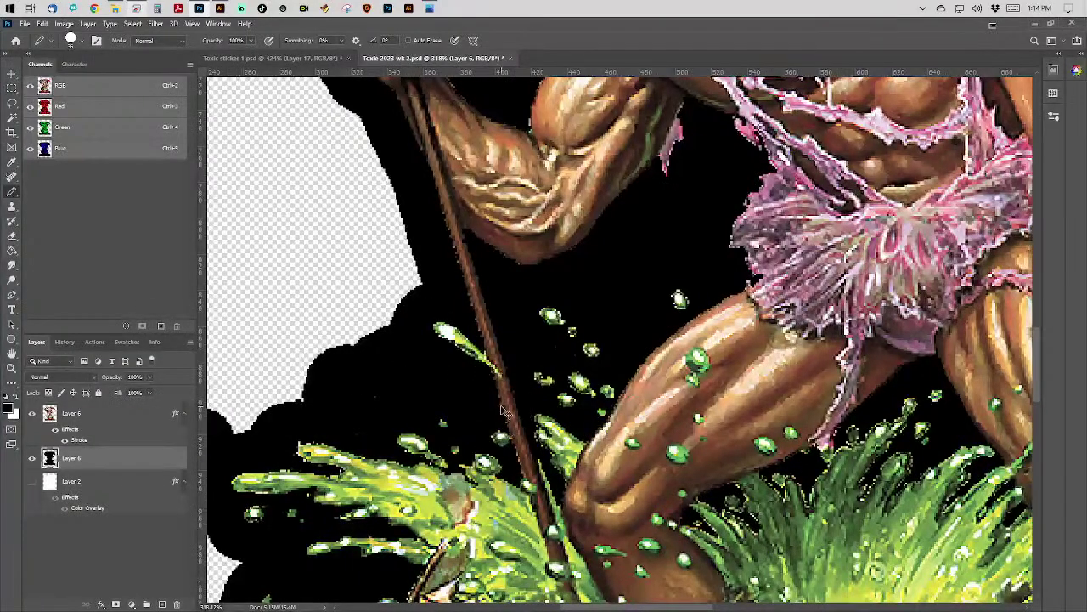
scroll(502, 411, "down", 3)
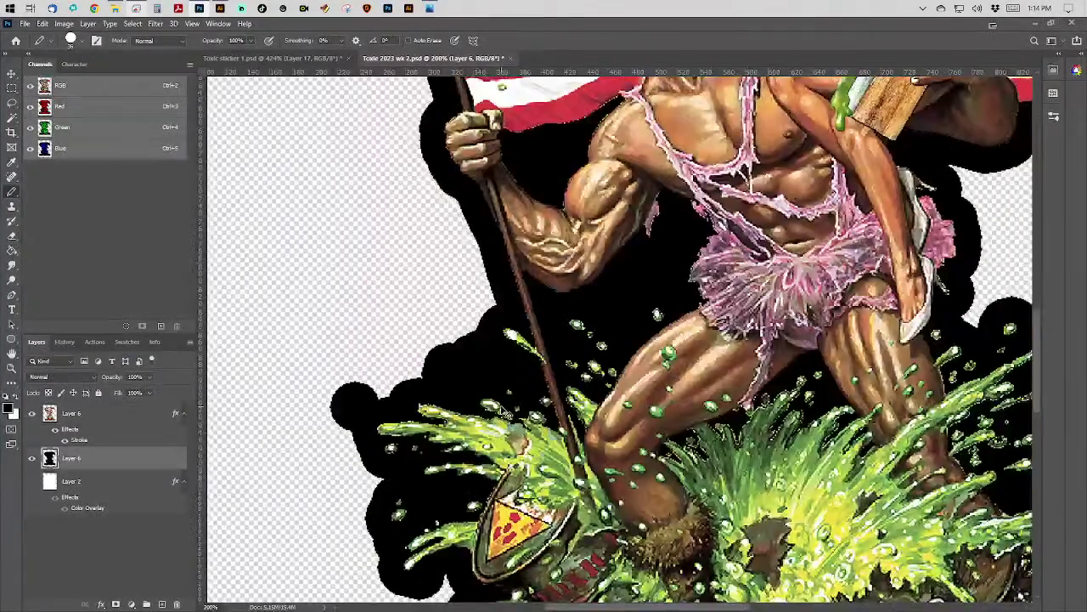
scroll(501, 411, "down", 3)
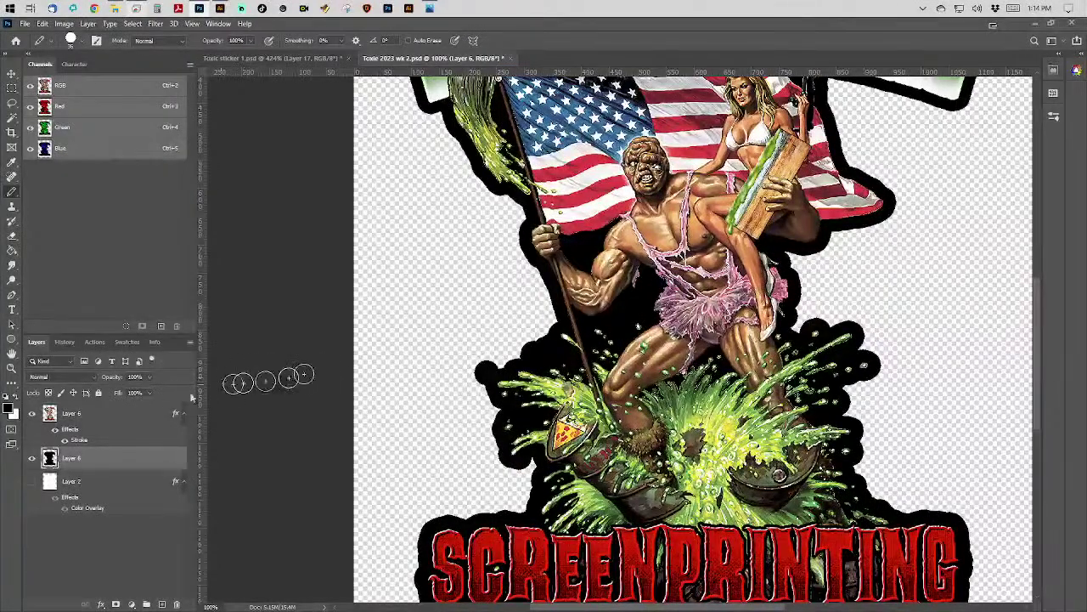
left_click(127, 416)
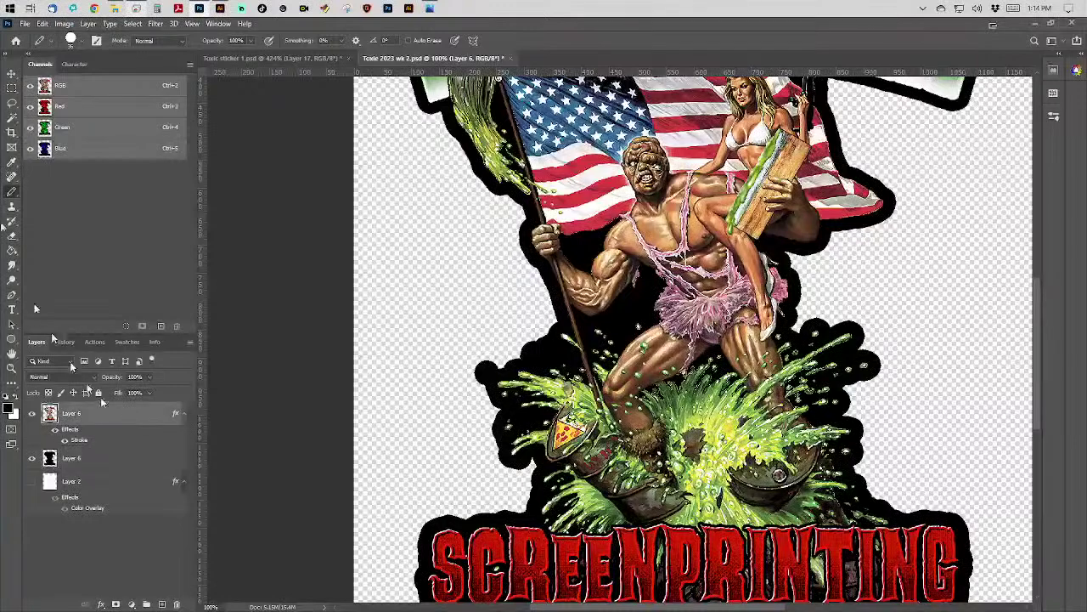
Compare the outlines, then erase the small black bump on the silhouette's left edge.
left_click(10, 237)
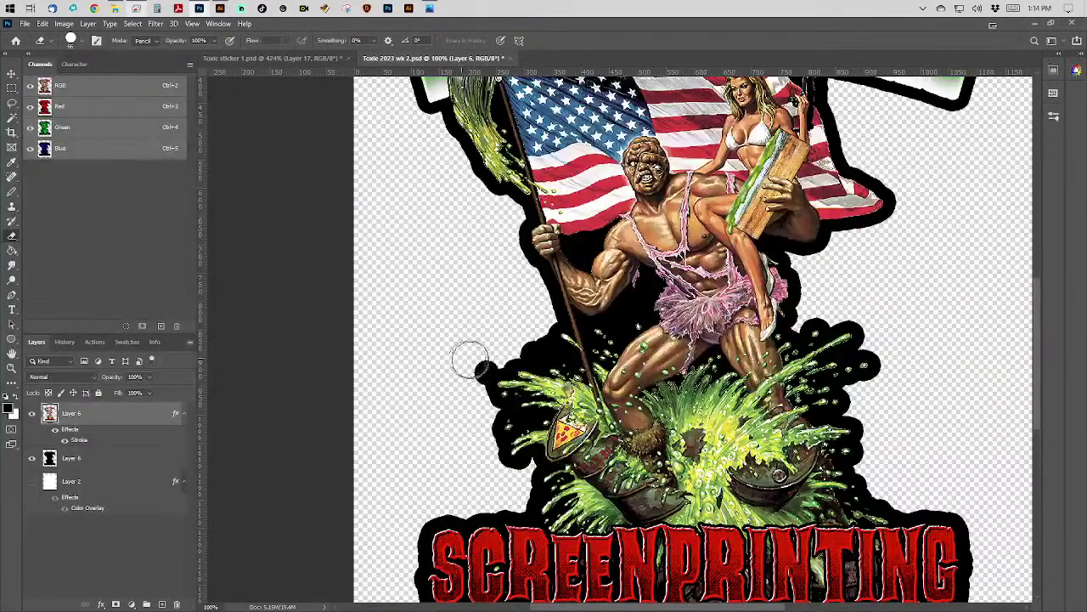
left_click(32, 459)
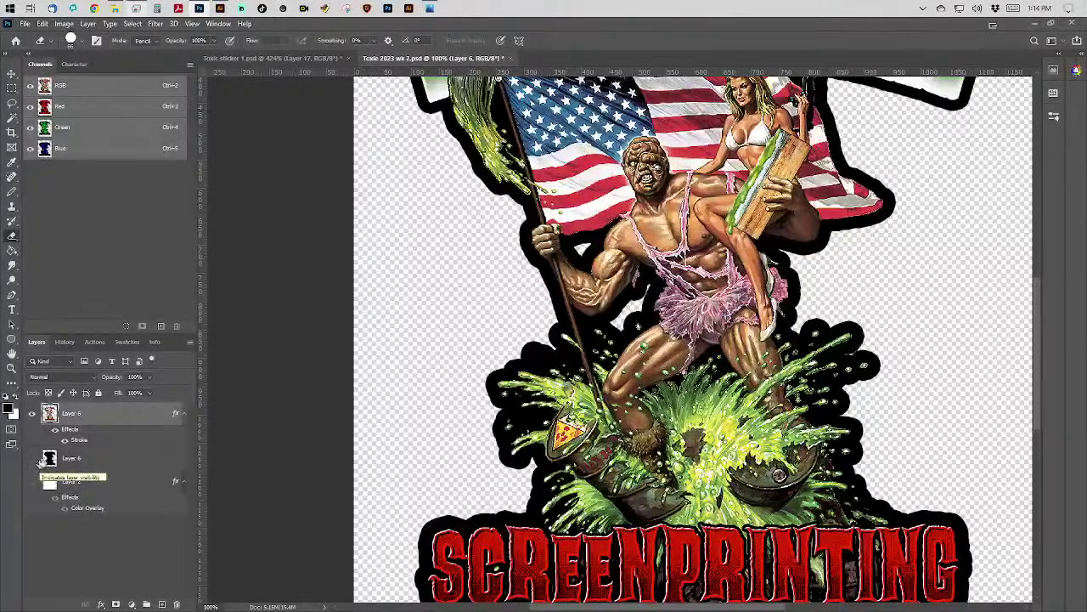
left_click(32, 459)
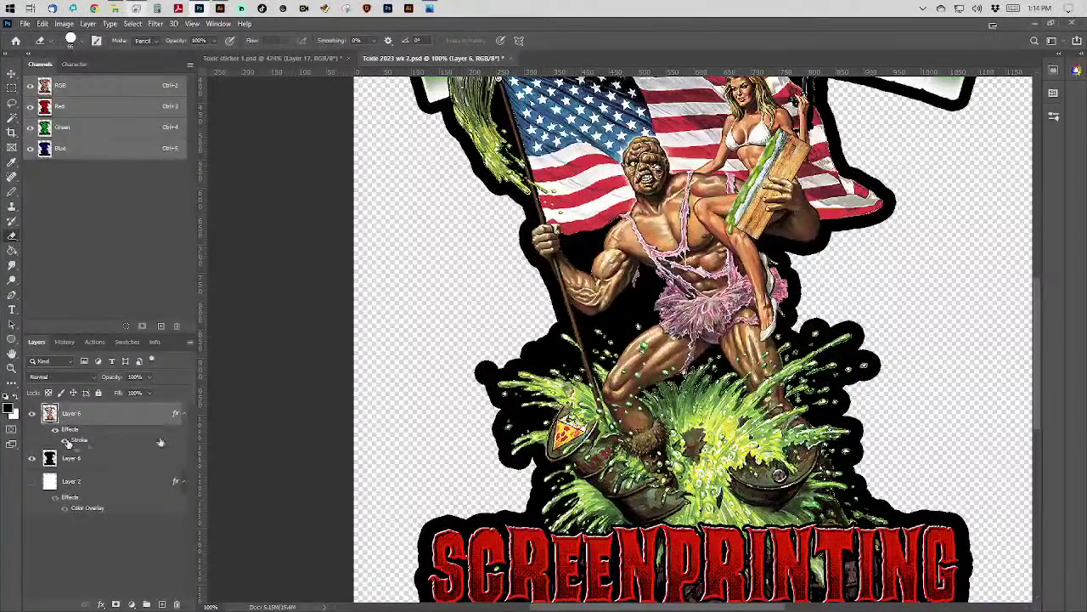
left_click(110, 463)
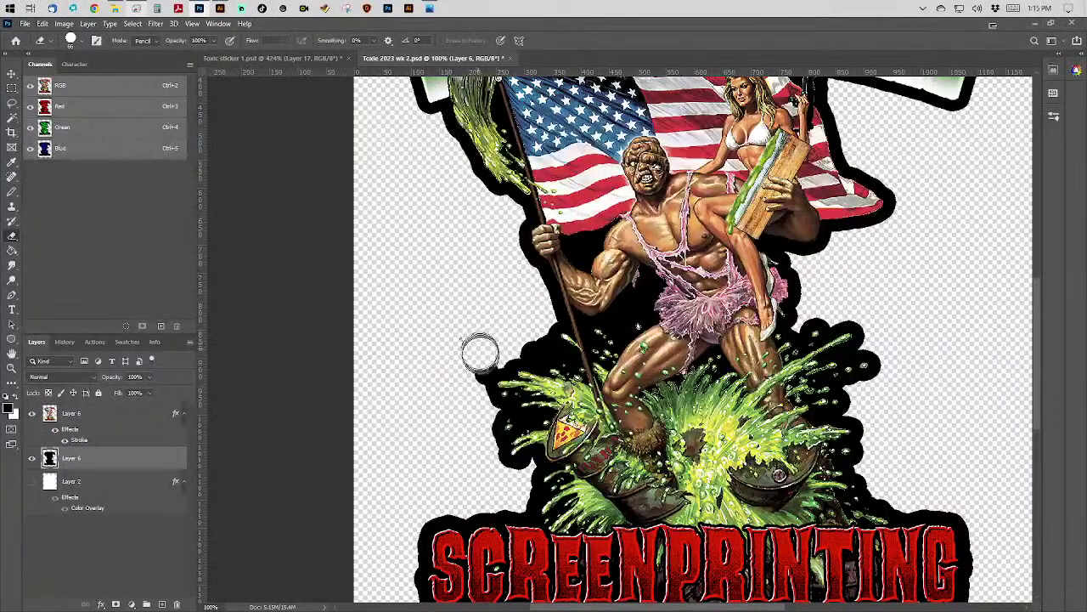
mouse_move(480, 360)
left_mouse_down()
mouse_move(468, 364)
mouse_move(472, 383)
left_mouse_up()
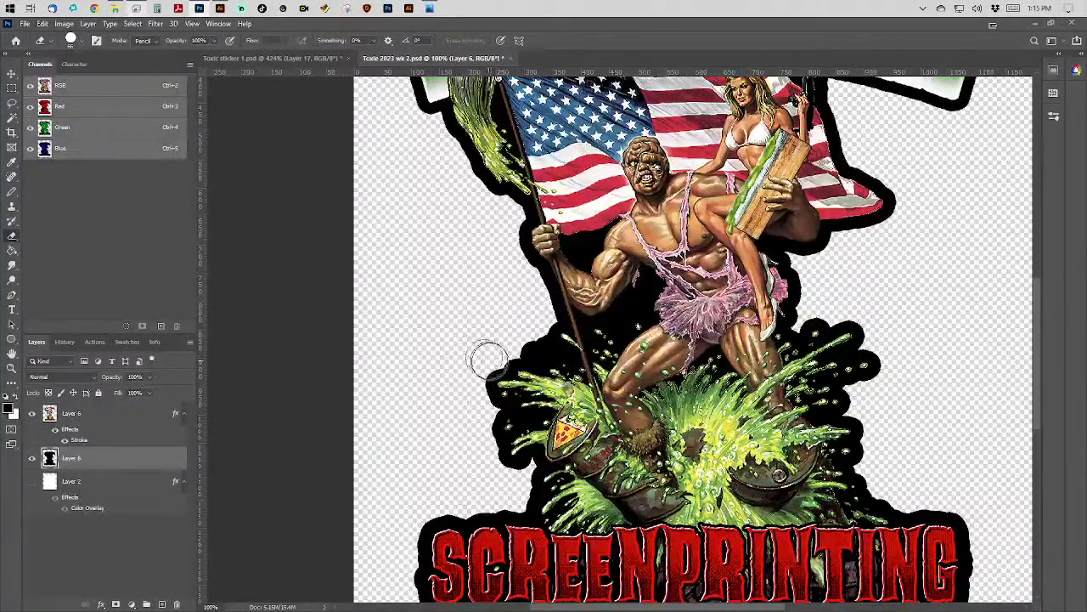
Review the SCREENPRINTING text and flag area, and fit the whole artwork on screen (Ctrl+0).
left_click_drag(404, 450, 366, 313)
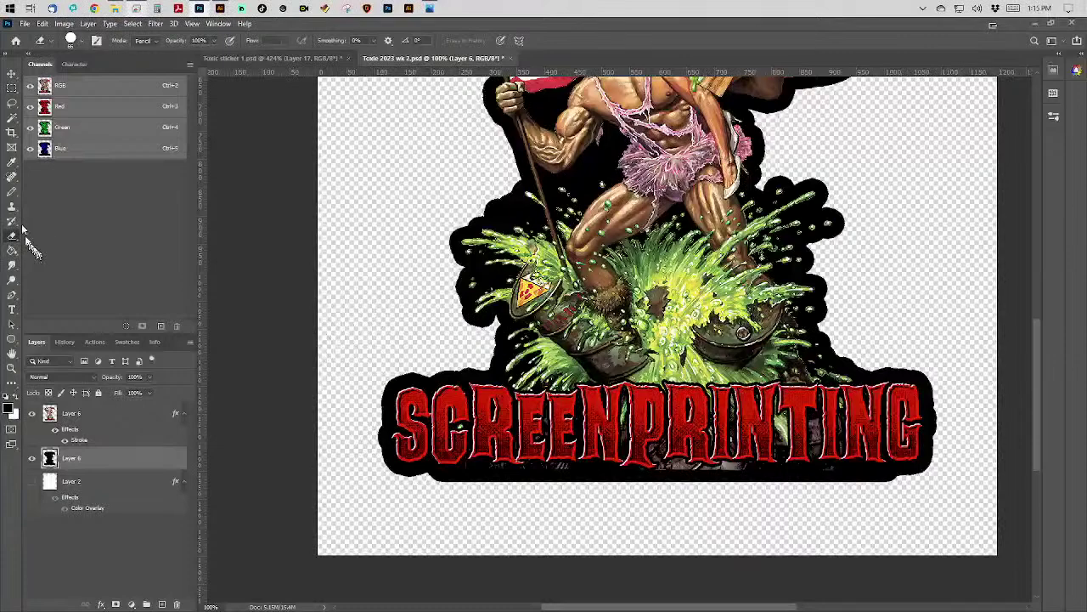
left_click(13, 193)
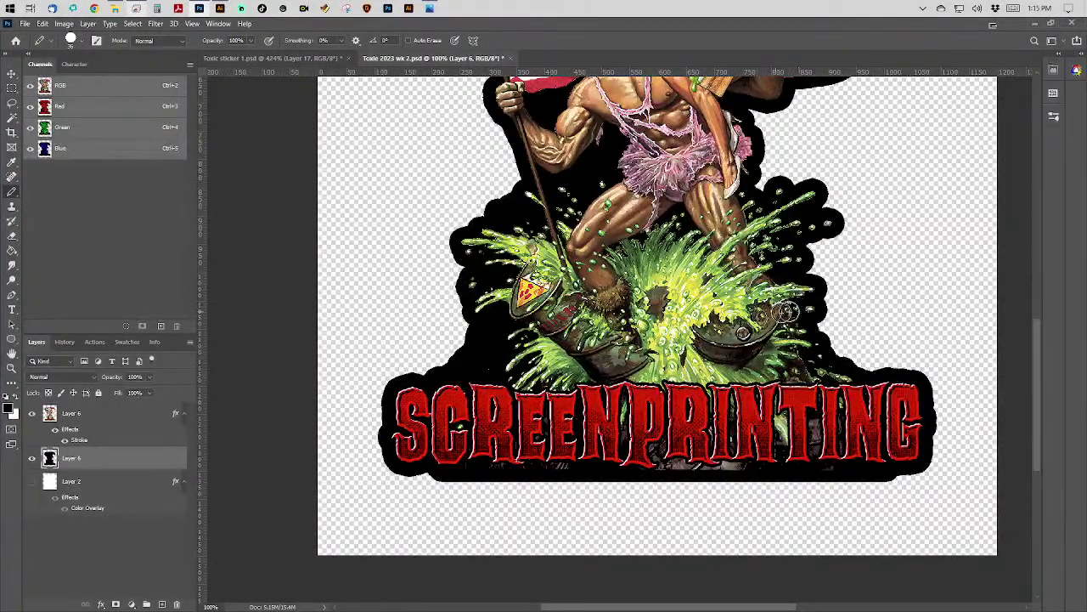
scroll(671, 193, "up", 2)
scroll(671, 193, "right", 2)
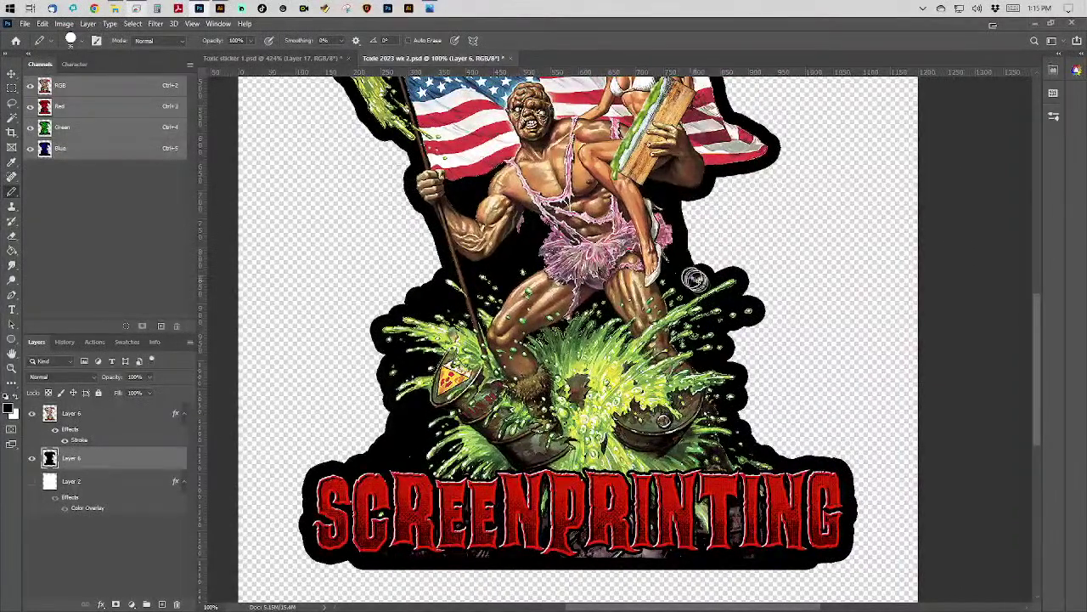
scroll(692, 597, "up", 4)
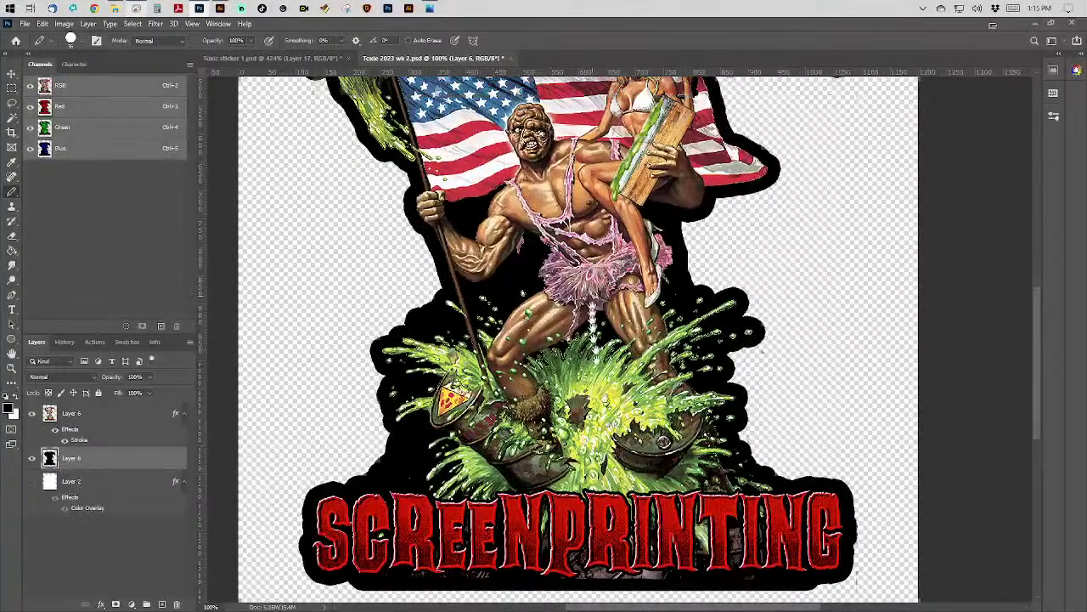
scroll(692, 597, "left", 1)
left_click_drag(593, 222, 601, 294)
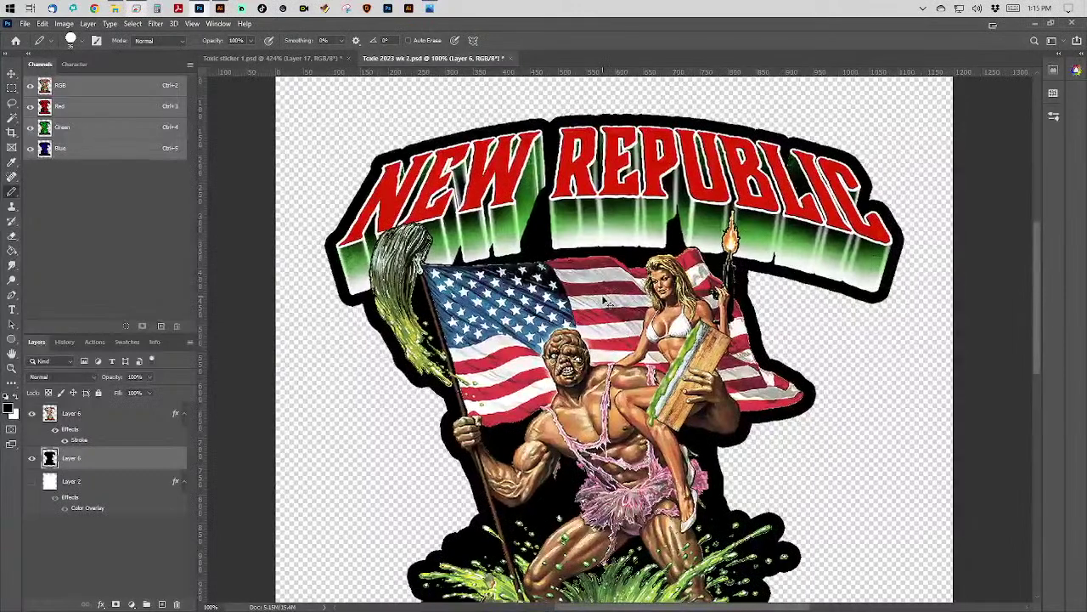
key("ctrl+0")
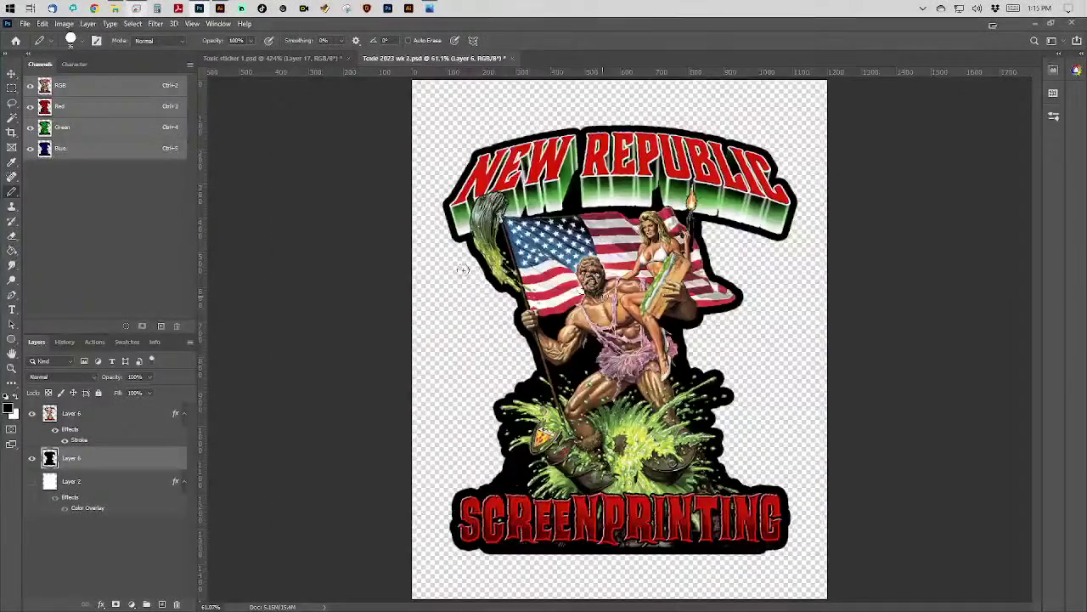
Crop the canvas tight around the artwork using an inverted Magic Wand selection.
left_click(12, 116)
left_click(440, 140)
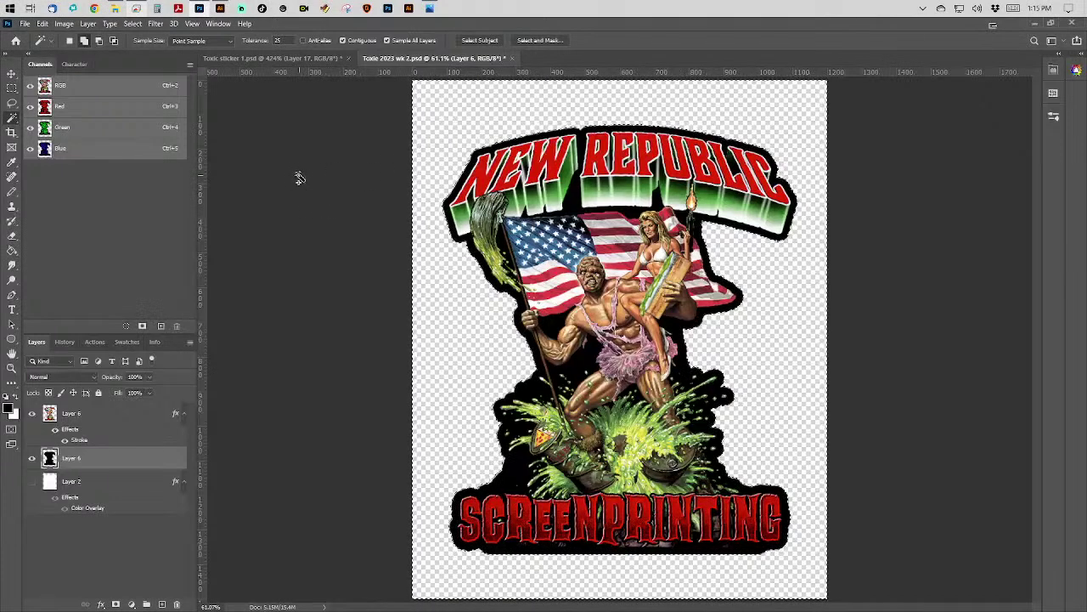
left_click(133, 24)
left_click(140, 67)
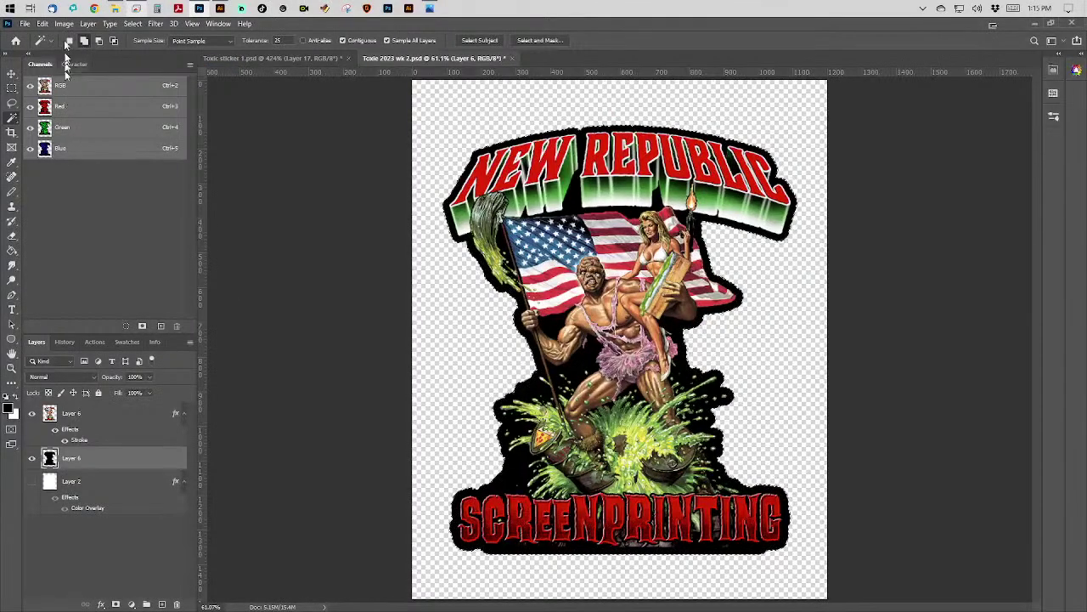
left_click(65, 24)
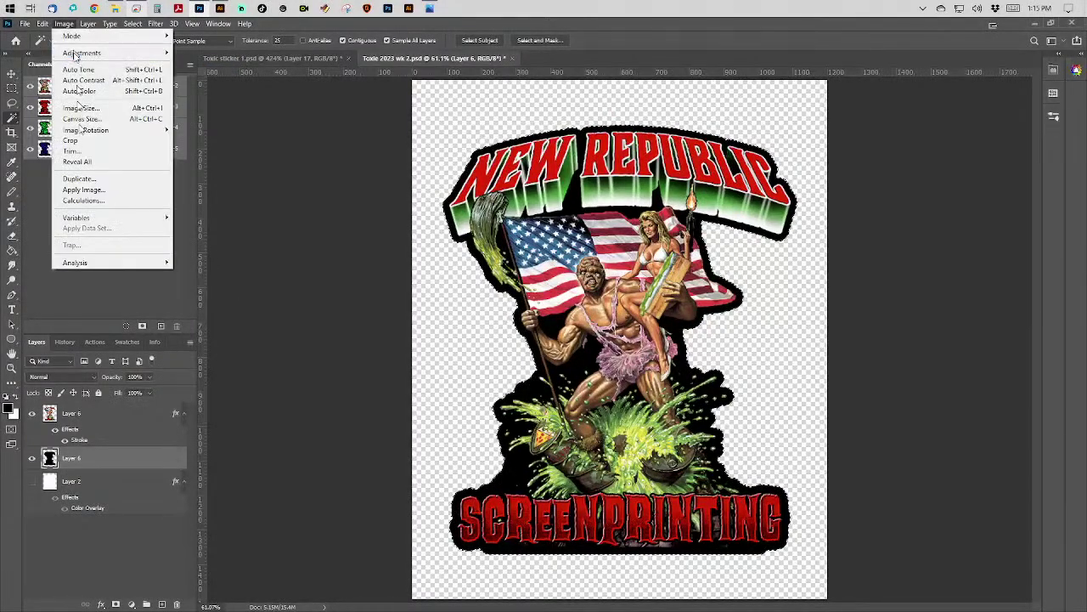
left_click(81, 139)
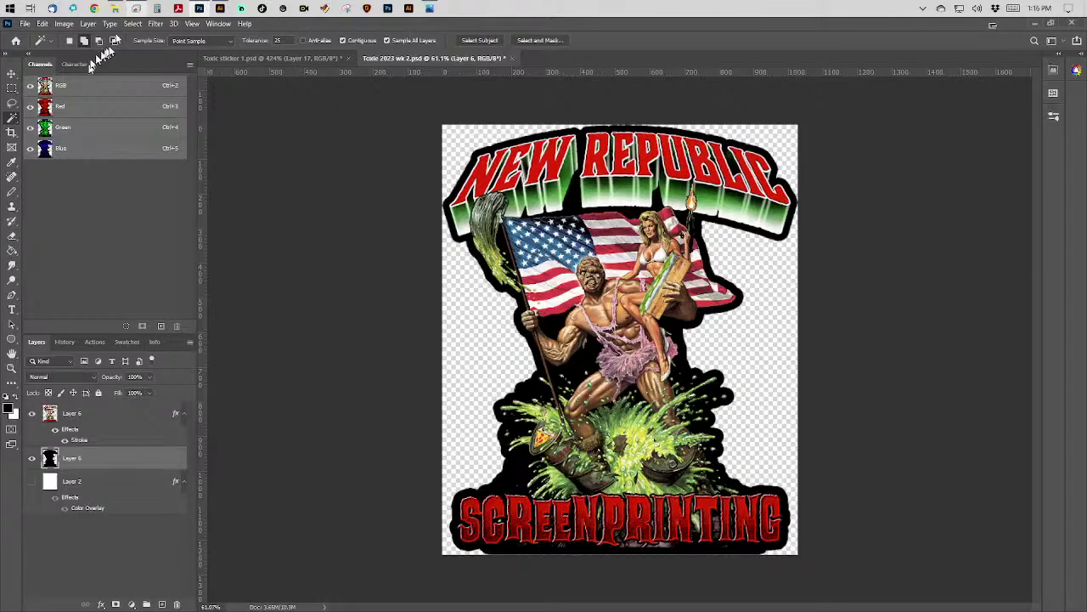
Merge the visible layers into one Layer 6 and select the area around the sticker.
left_click(88, 23)
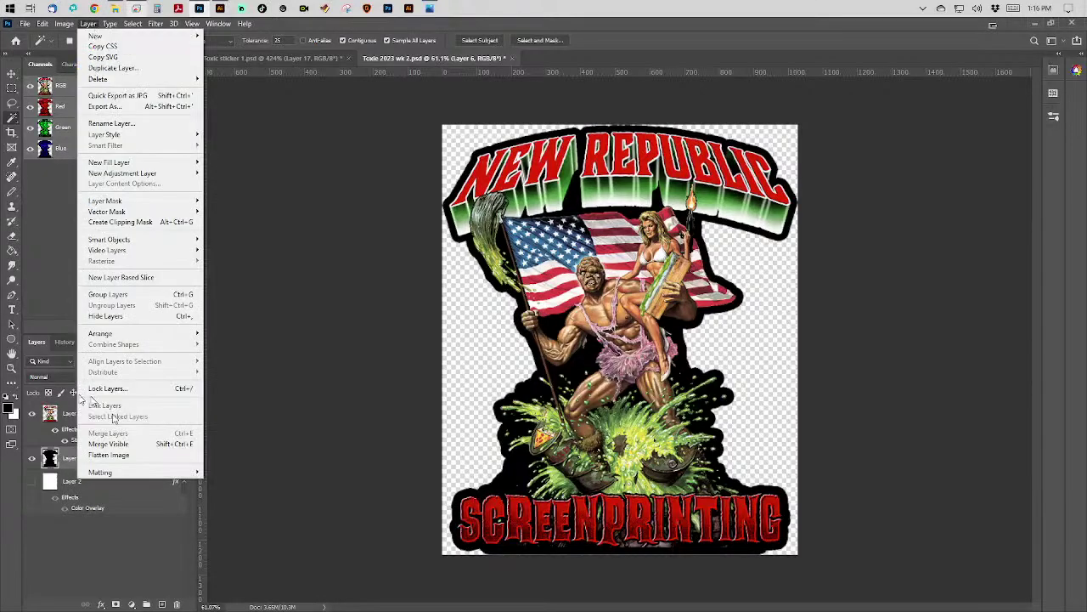
left_click(117, 444)
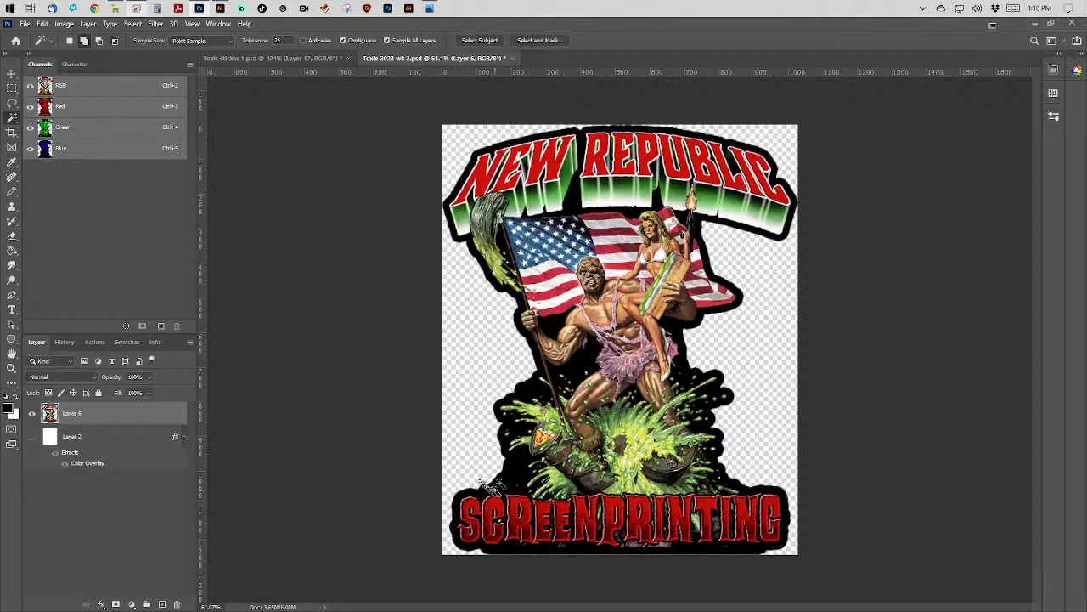
left_click(501, 472)
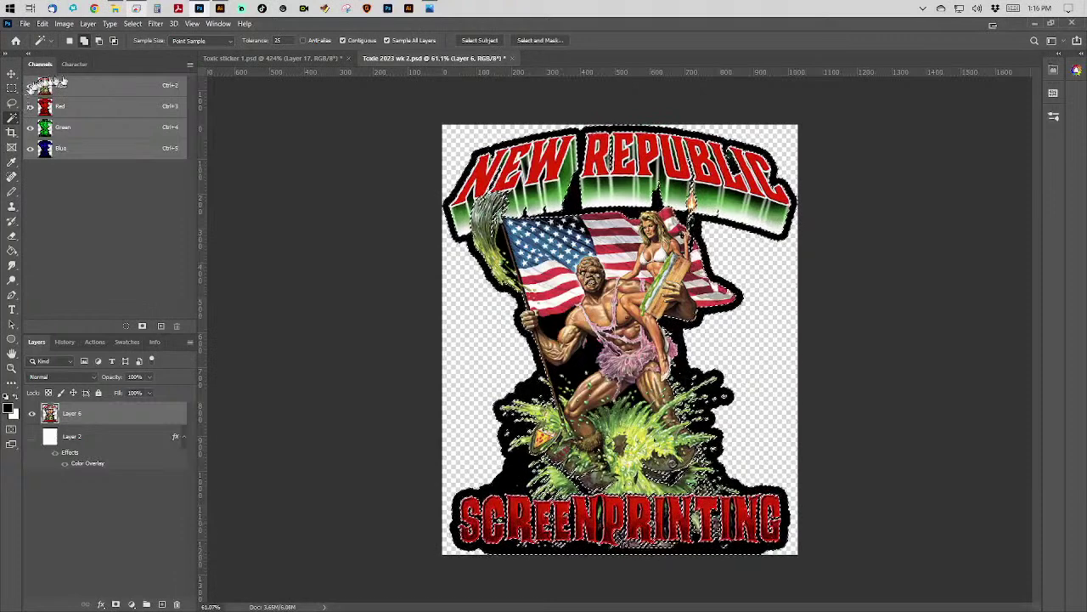
Use Select > Similar to add all matching pixels to the selection.
left_click(132, 23)
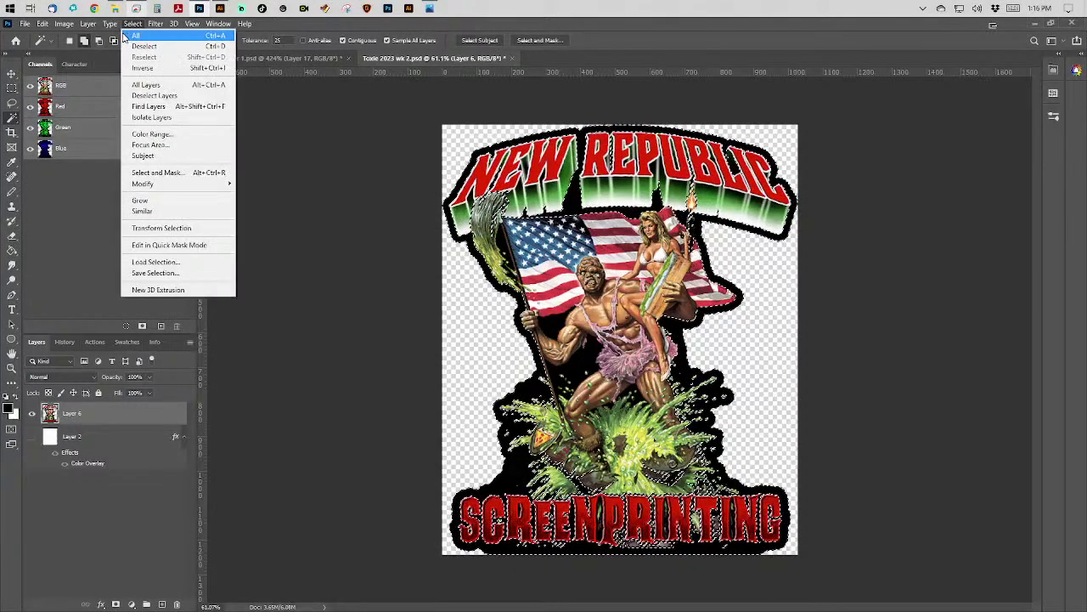
left_click(154, 211)
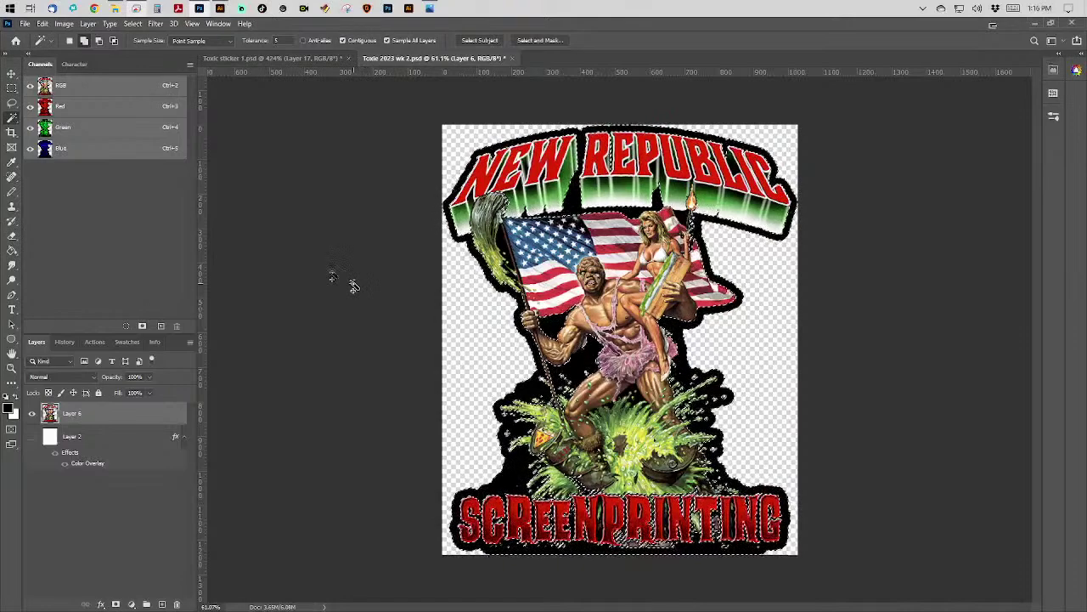
Create a spot channel named 'black ink' with ink colour C80 M80 Y75 K85.
left_click(188, 66)
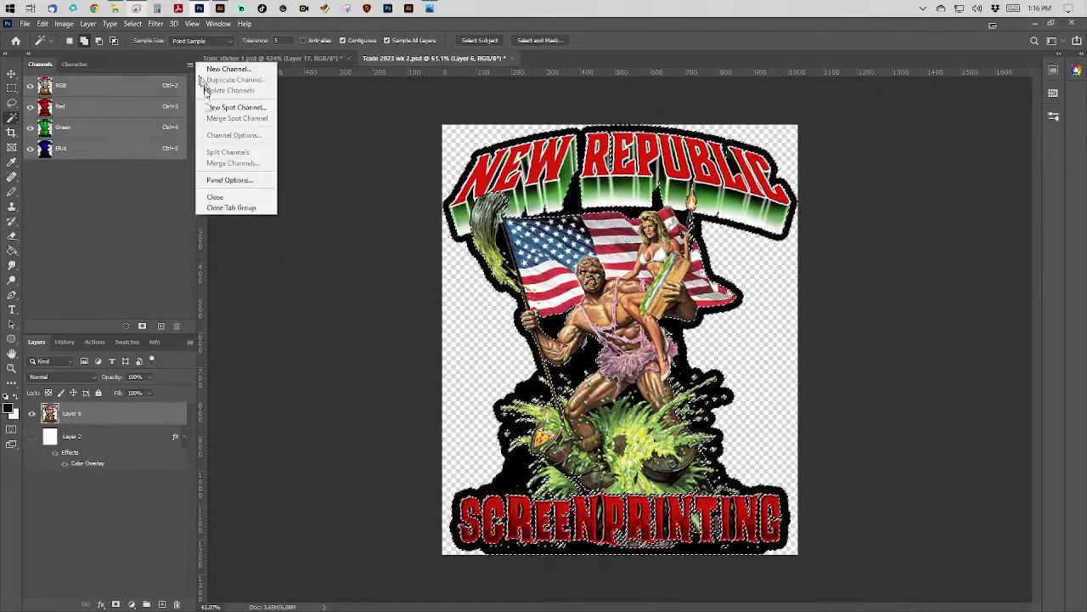
left_click(209, 110)
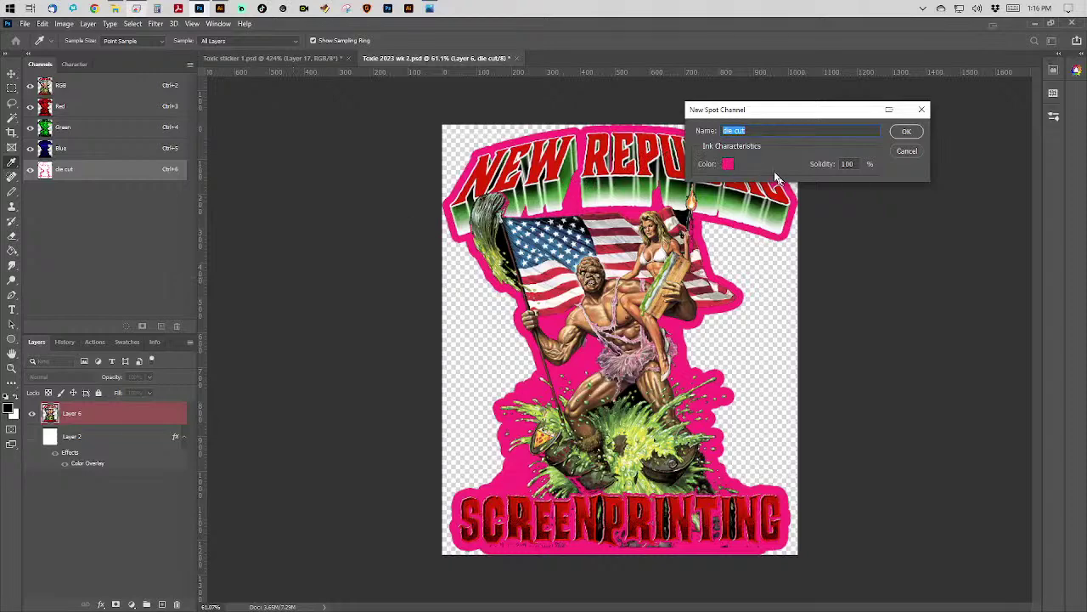
left_click(727, 164)
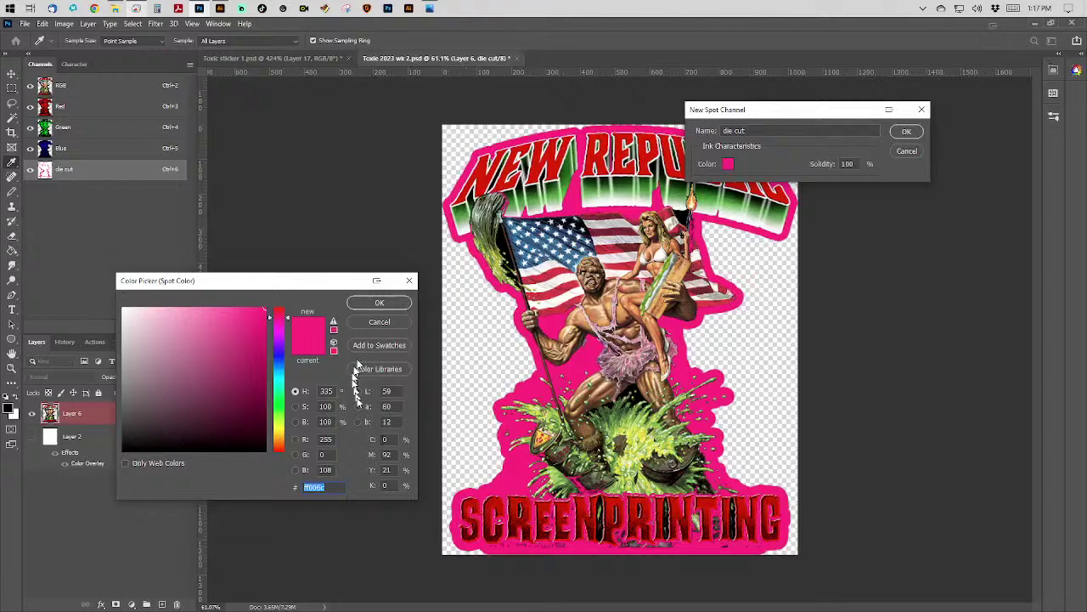
left_click(386, 439)
type("80")
key("Tab")
type("80")
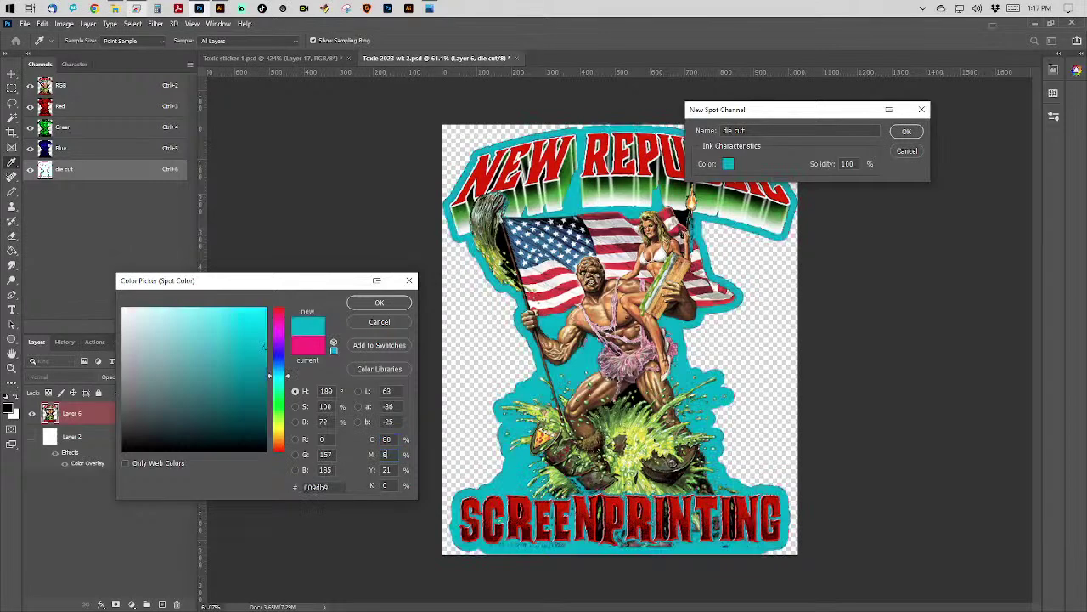
key("Tab")
type("75")
key("Tab")
type("85")
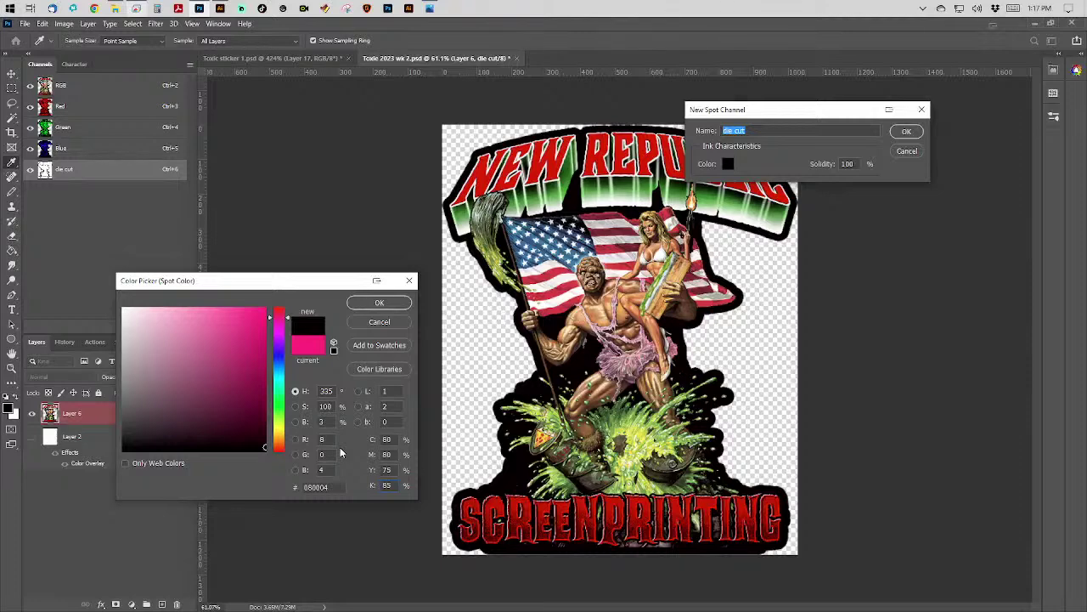
key("Return")
type("black ink")
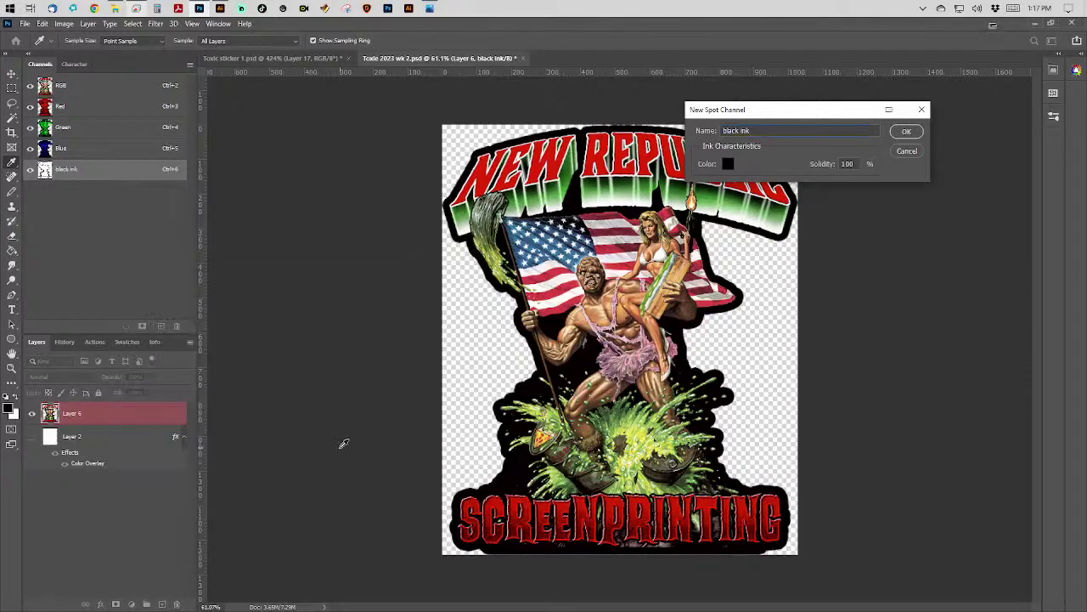
key("Return")
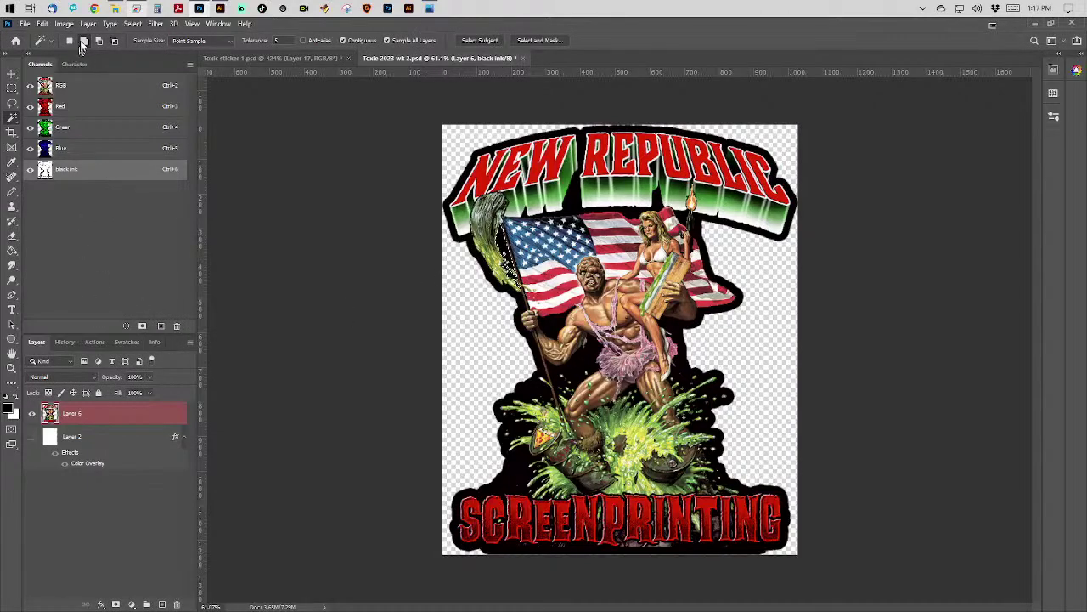
Fill the selection with black, then toggle the black ink channel view to check it.
left_click(43, 24)
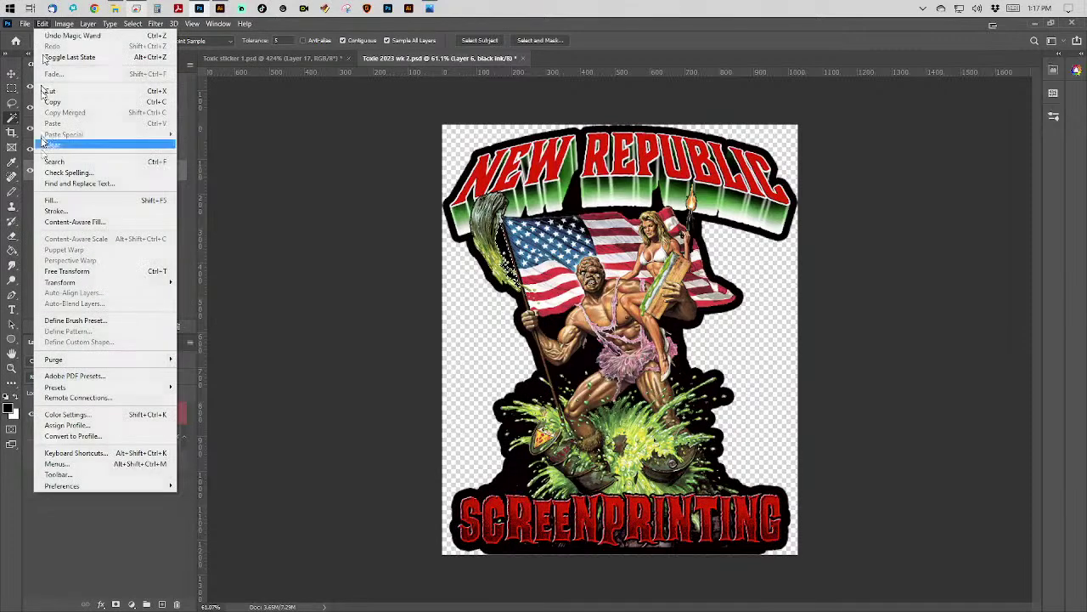
left_click(51, 200)
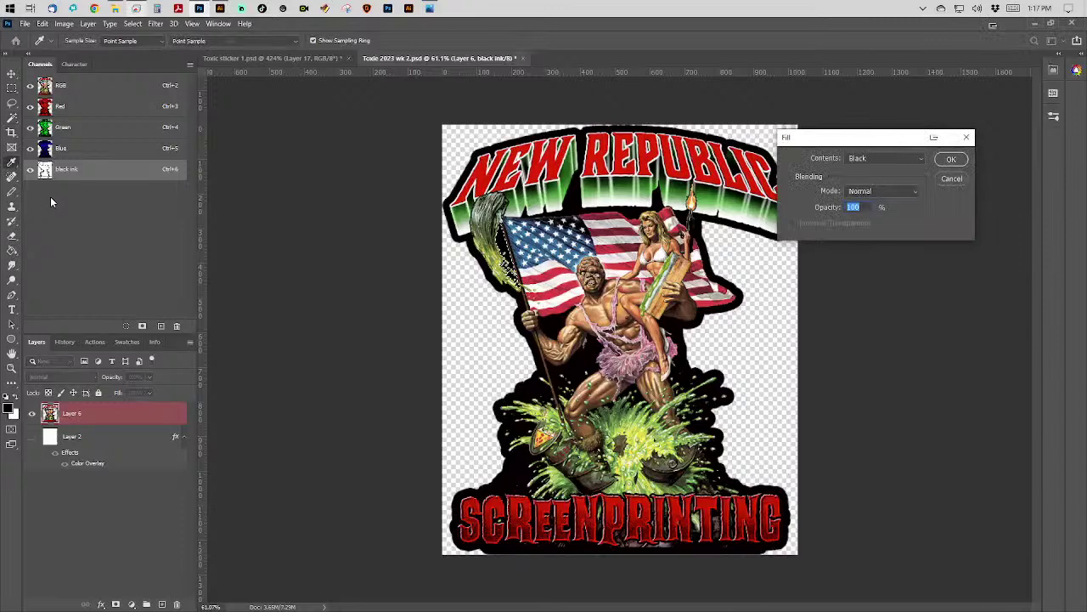
key("Return")
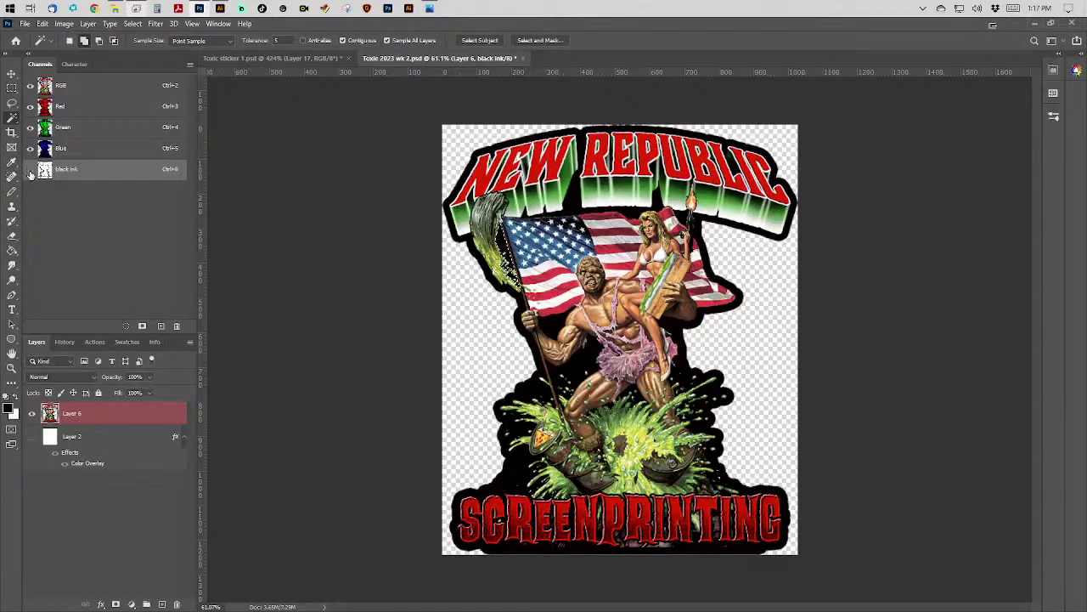
left_click(32, 87)
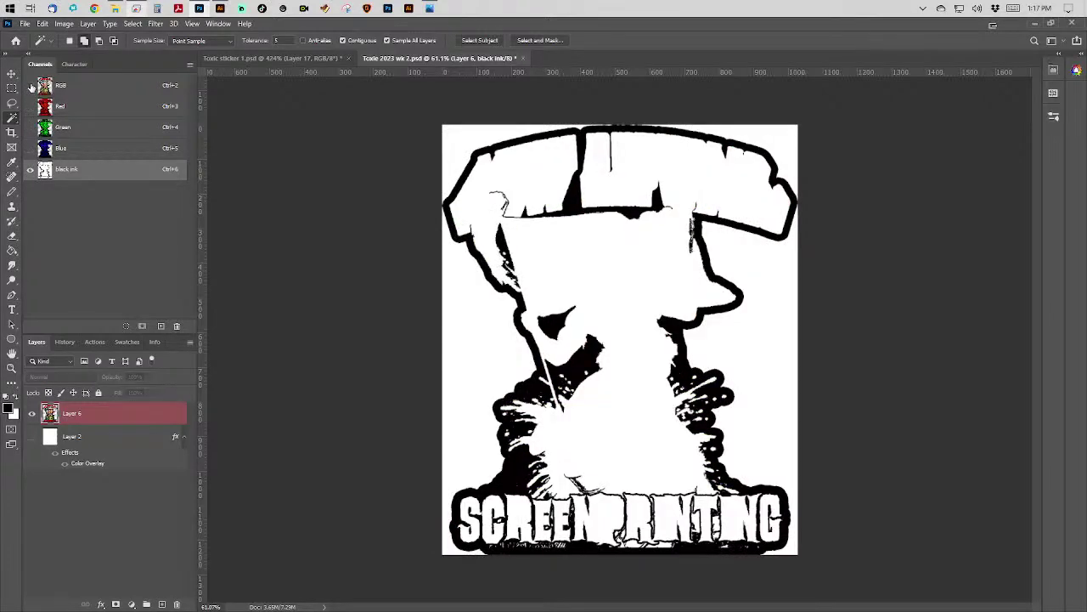
left_click(30, 85)
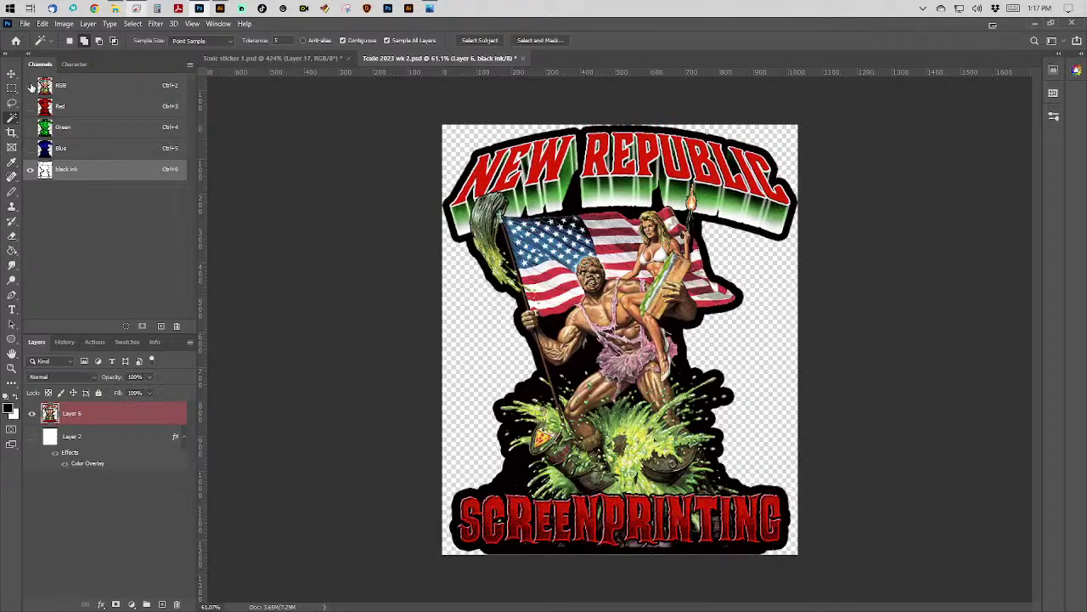
left_click(31, 85)
left_click(31, 85)
left_click(32, 86)
left_click(32, 86)
left_click(74, 93)
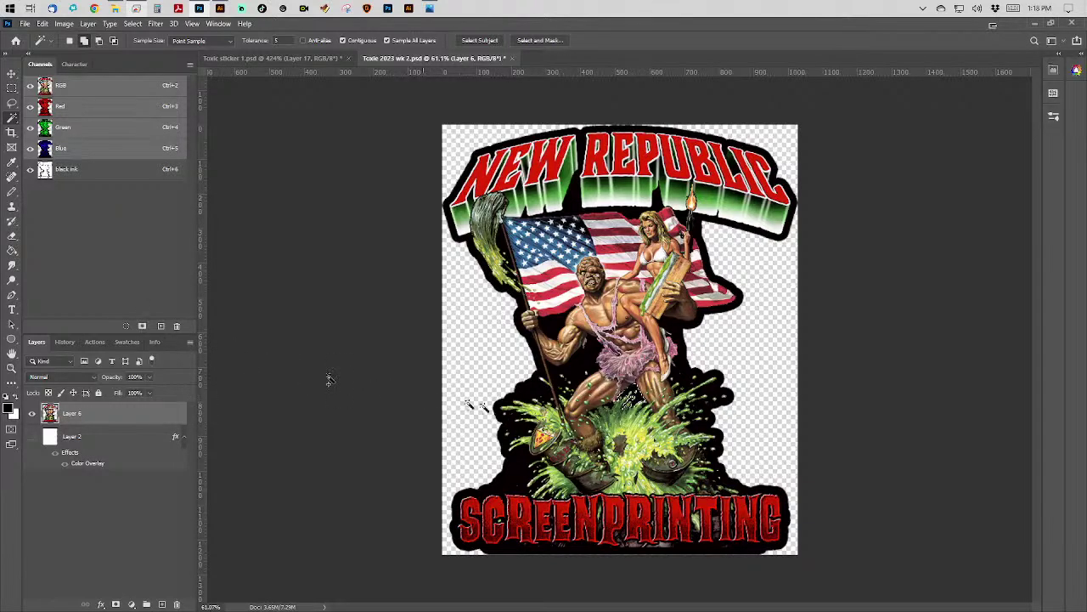
Target the black ink channel, fill the selection with black again, and inspect the result.
left_click(111, 173)
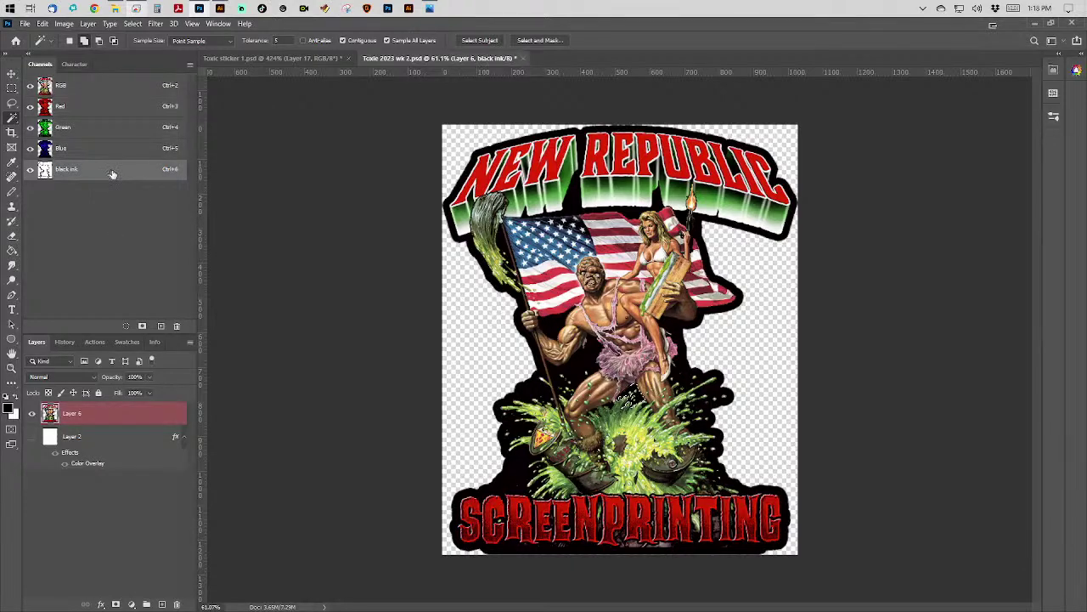
left_click(42, 23)
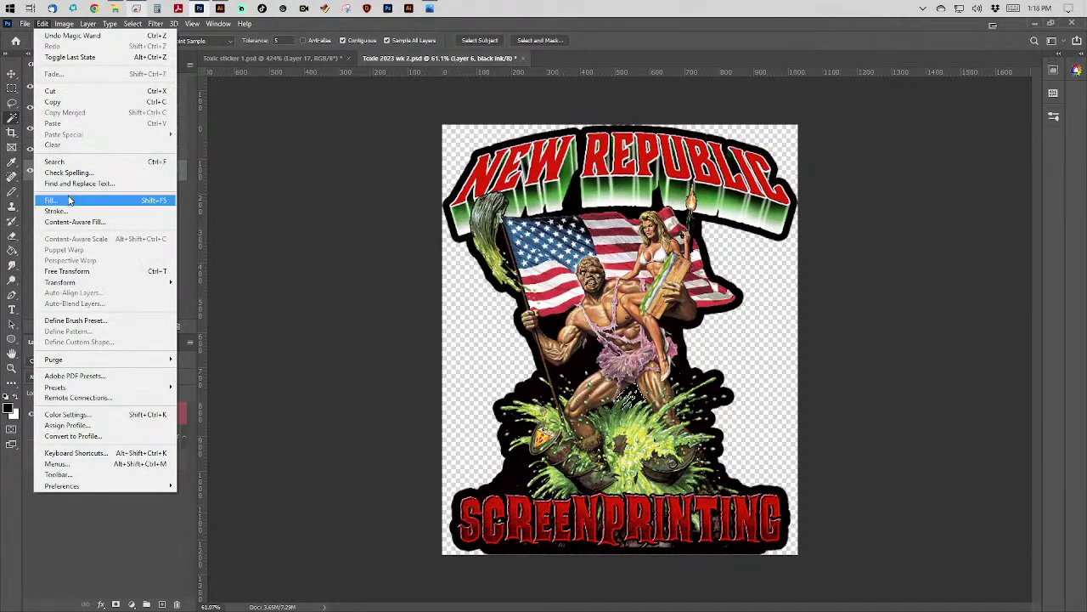
left_click(69, 200)
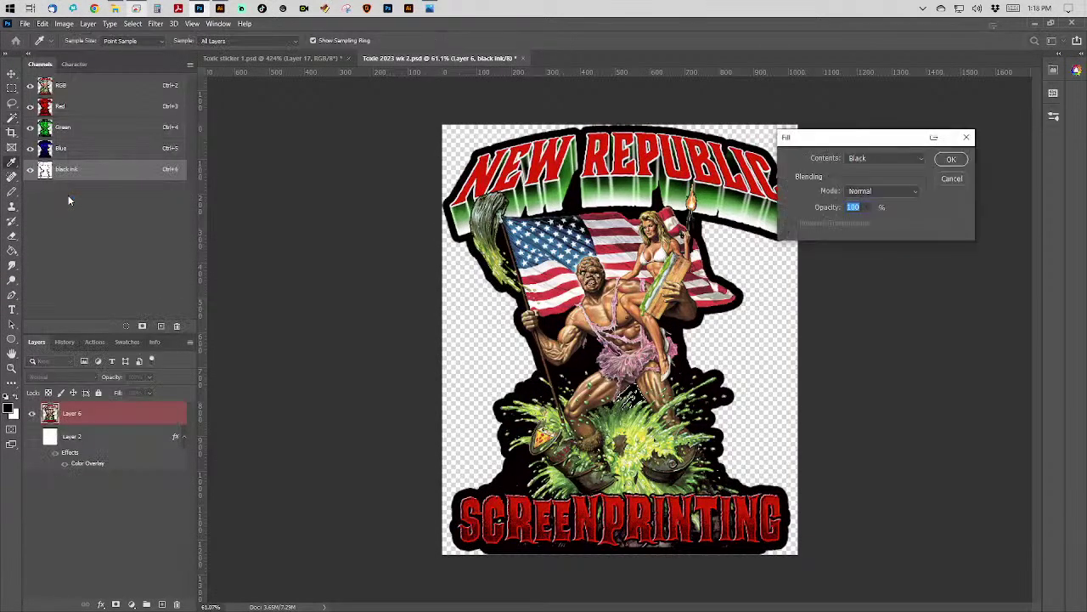
key("Return")
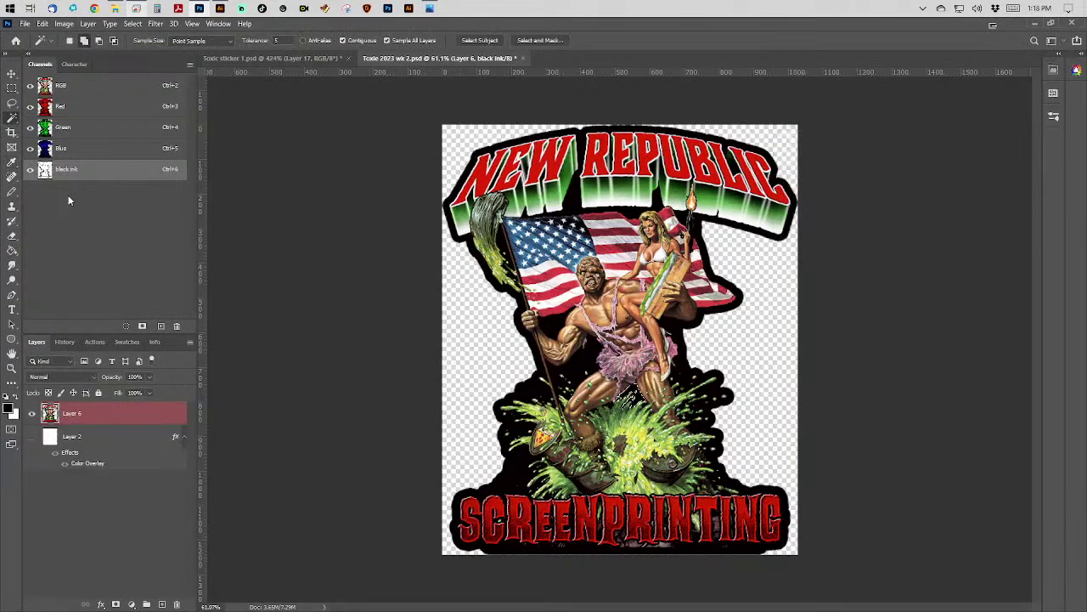
left_click(30, 86)
left_click(29, 86)
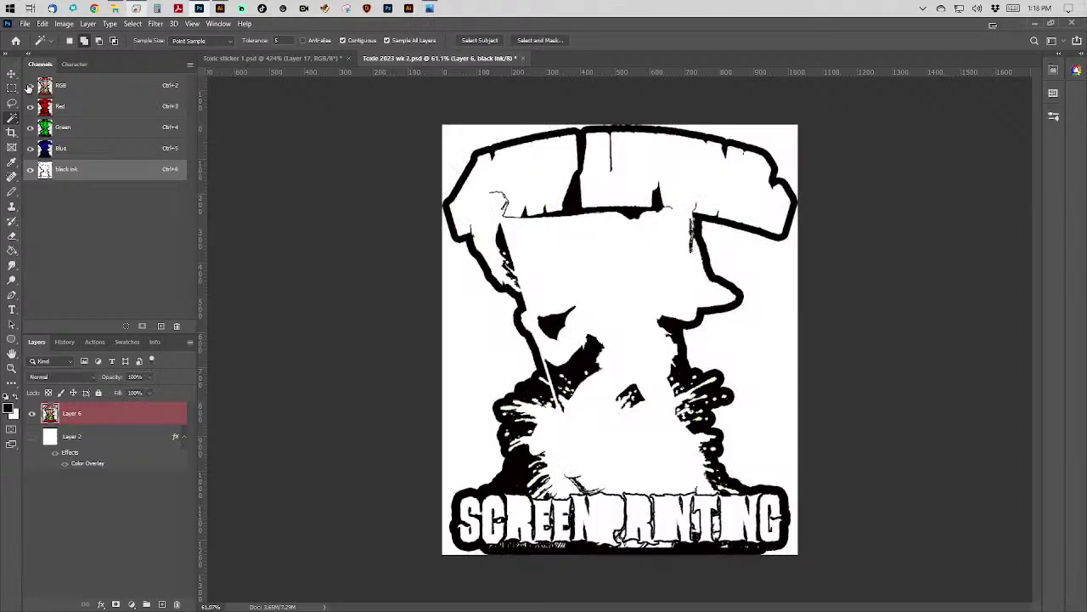
left_click(28, 86)
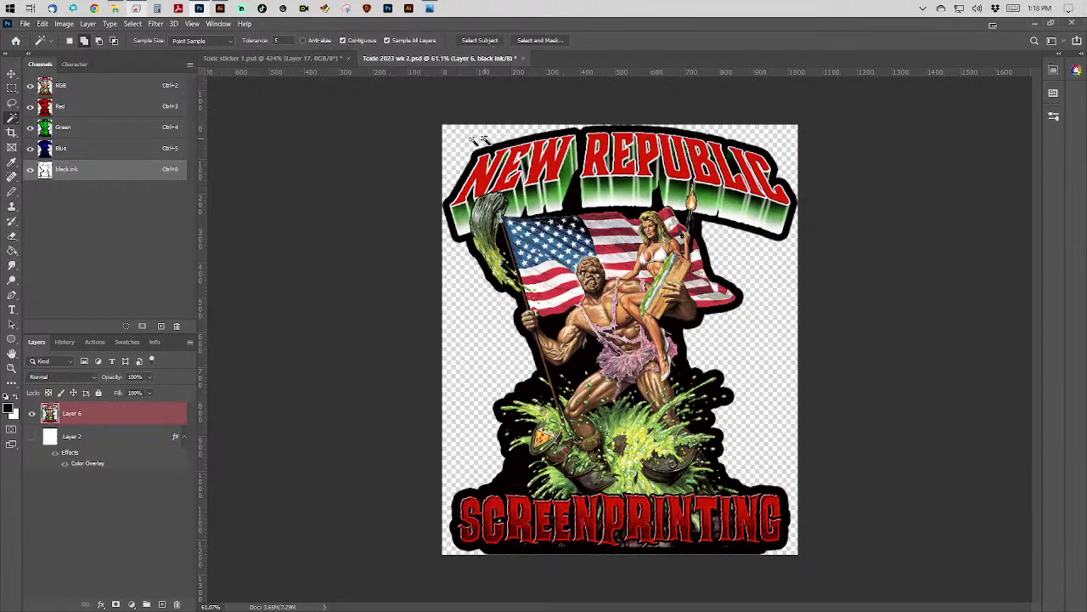
Select the transparent area and similar pixels, then invert to select the sticker silhouette.
left_click(454, 143)
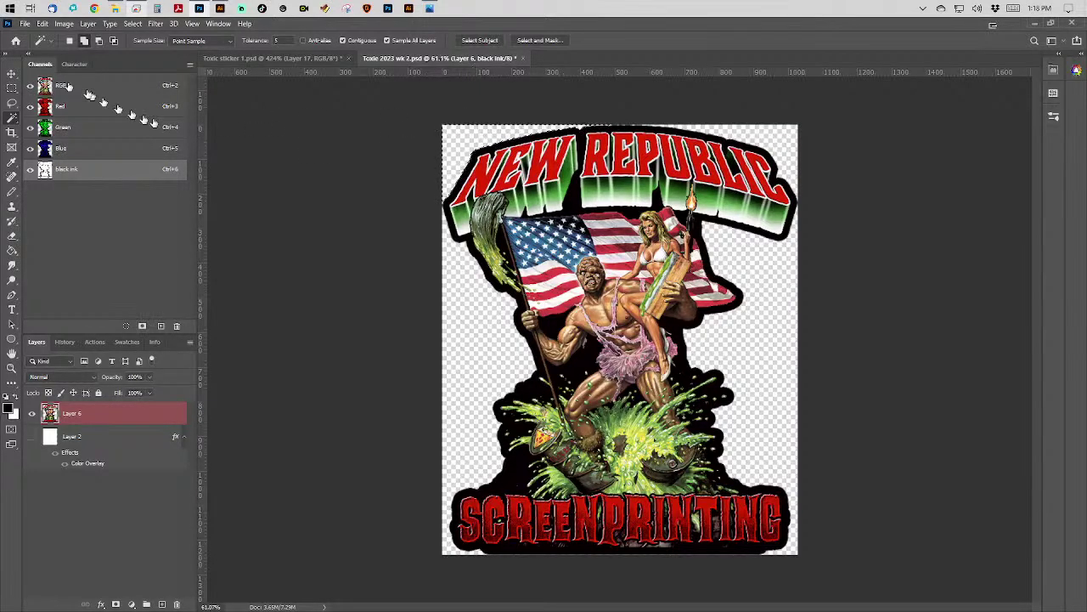
left_click(132, 25)
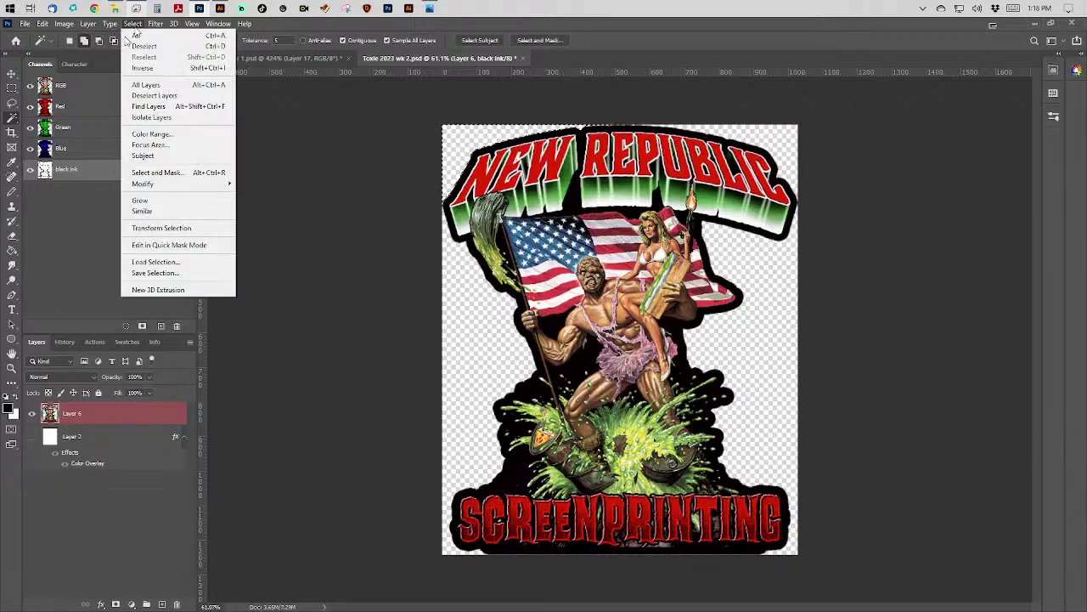
left_click(145, 210)
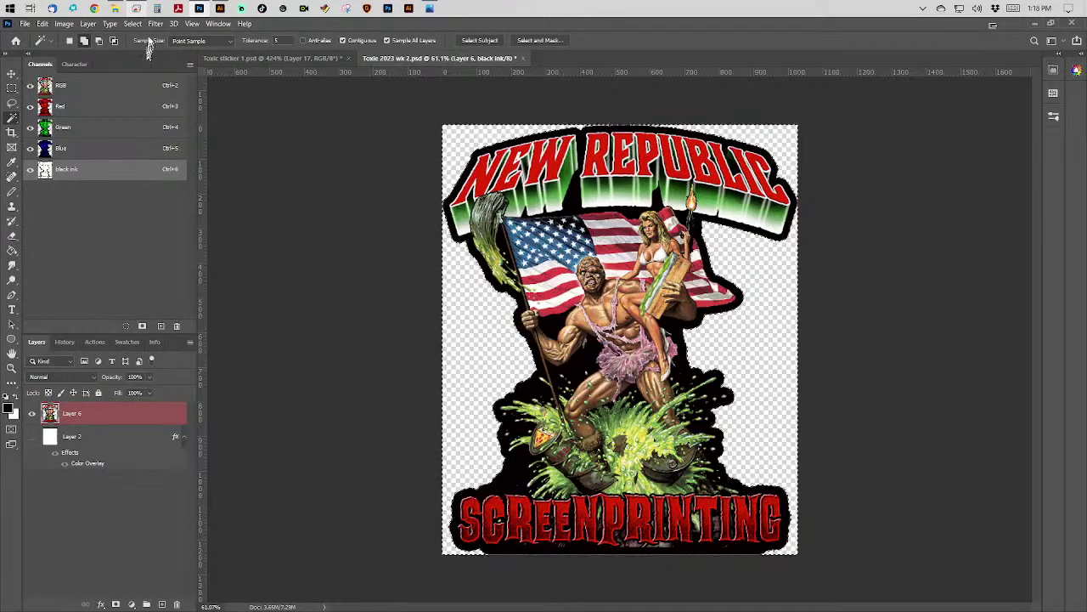
left_click(190, 65)
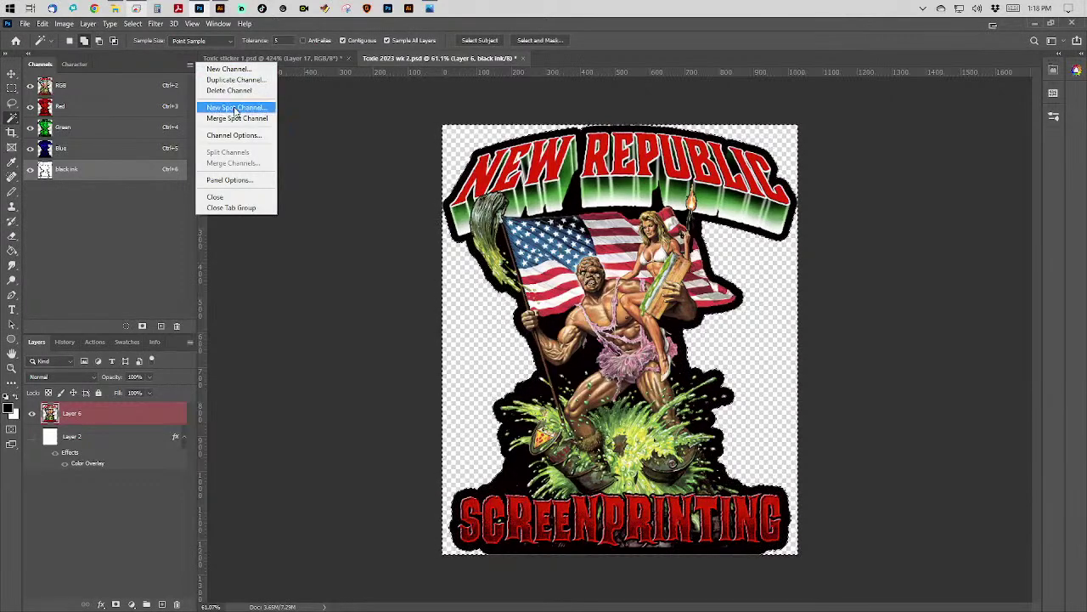
left_click(133, 24)
left_click(132, 24)
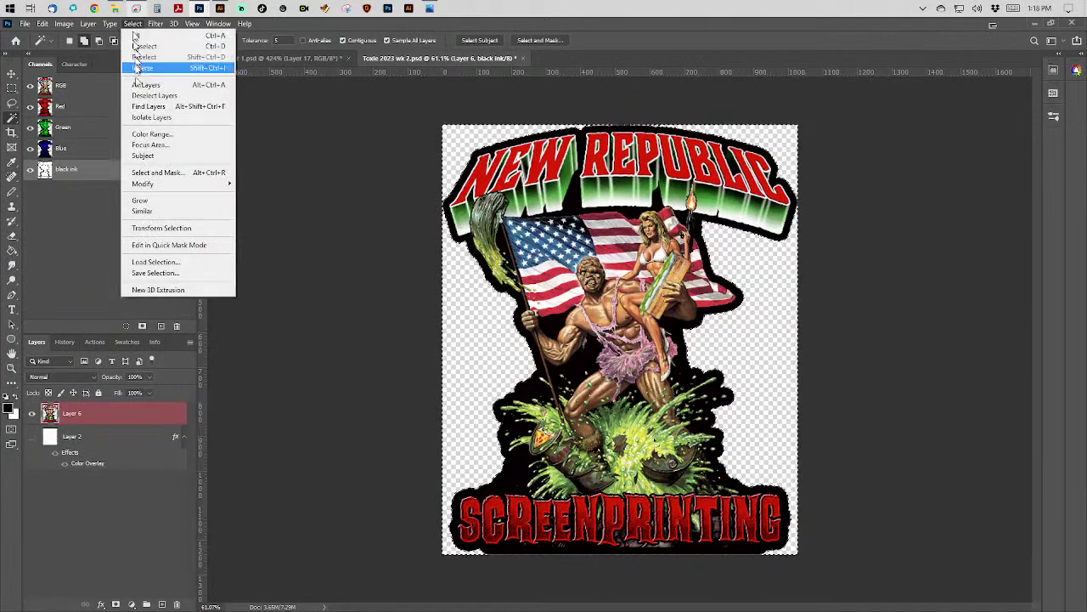
left_click(138, 69)
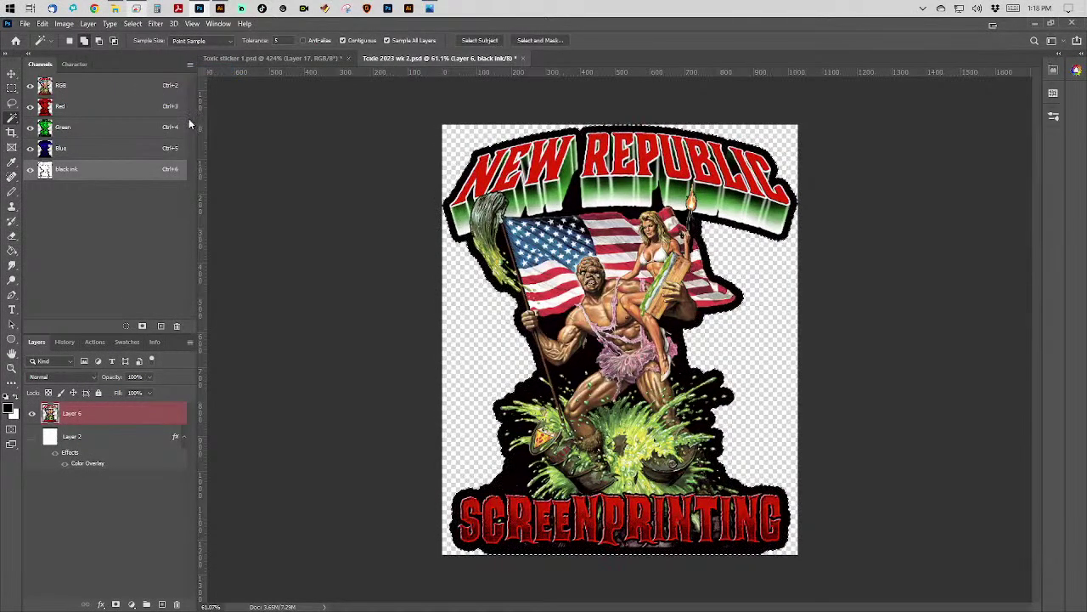
Create a spot channel named 'die cut' with bright pink ink colour ff006c.
left_click(191, 67)
left_click(235, 107)
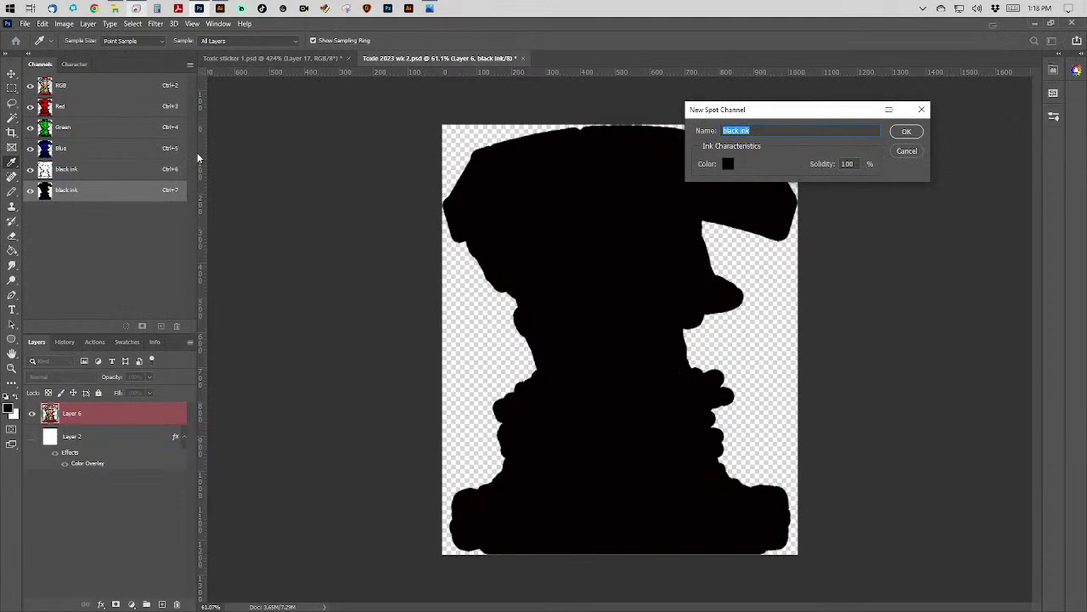
type("die cut")
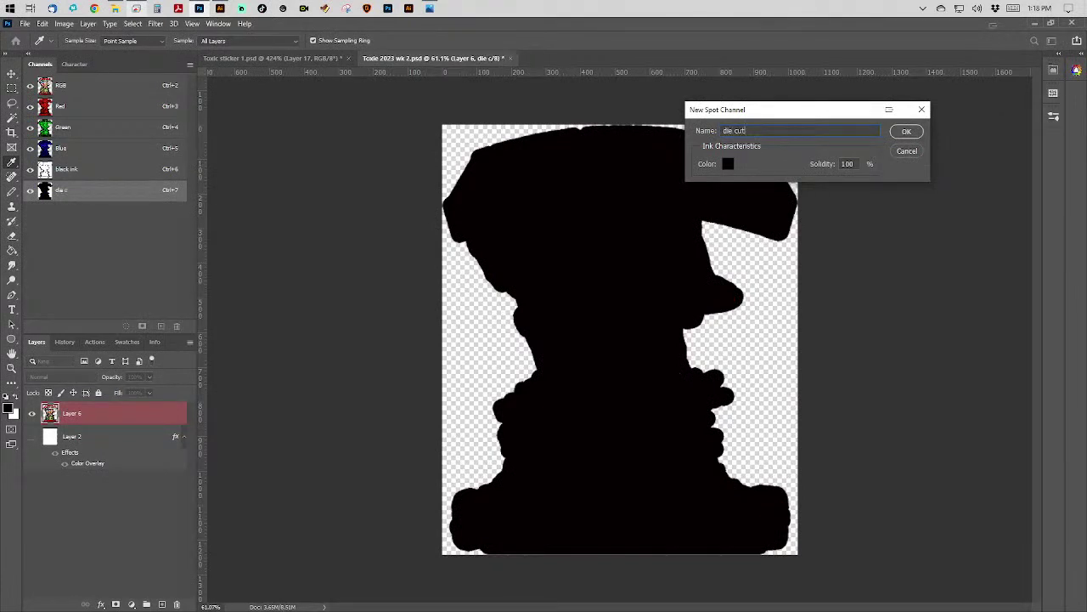
key("Tab")
left_click(727, 163)
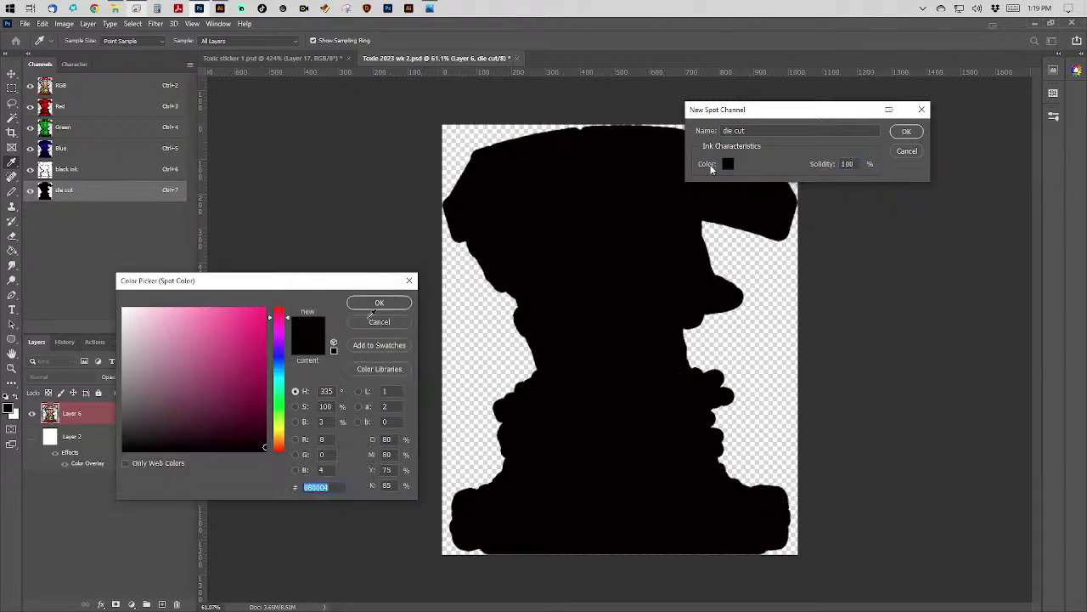
left_click_drag(245, 321, 328, 275)
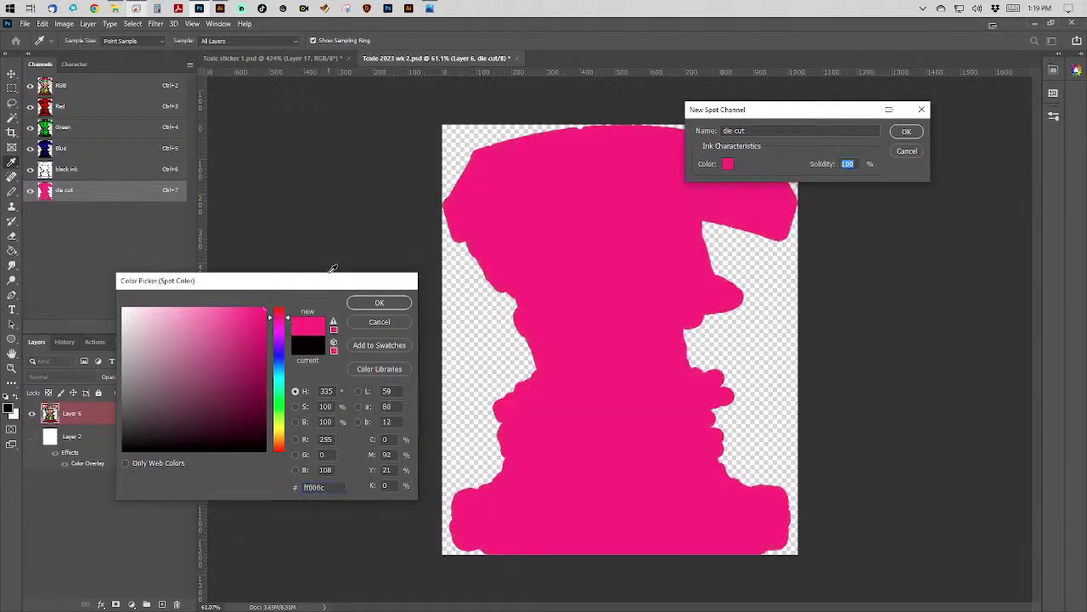
key("Return")
key("Return")
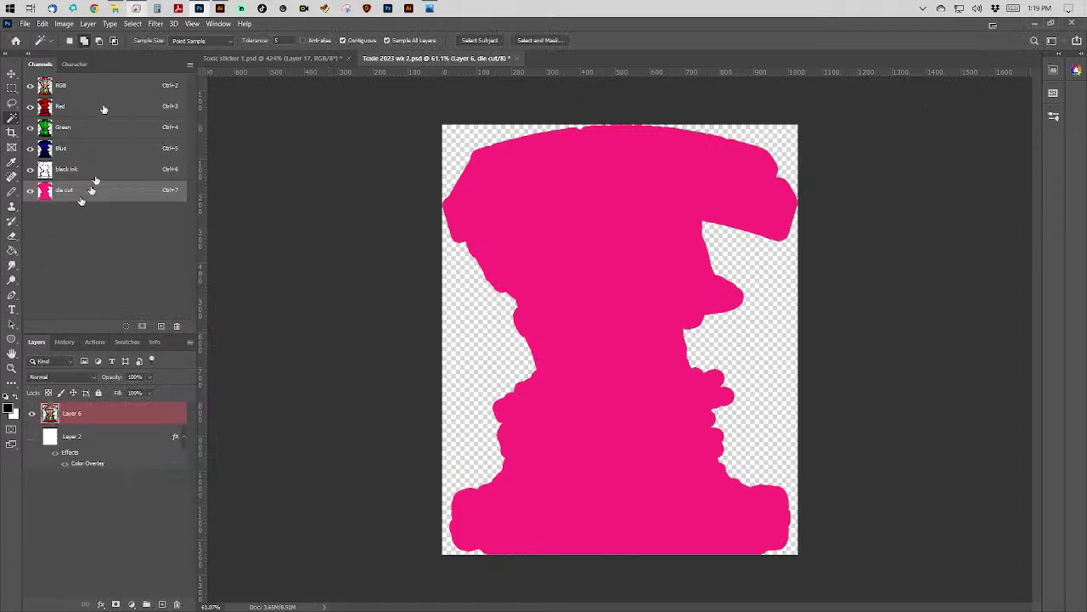
Save the document as 'toxic sticker 2'.
left_click(25, 24)
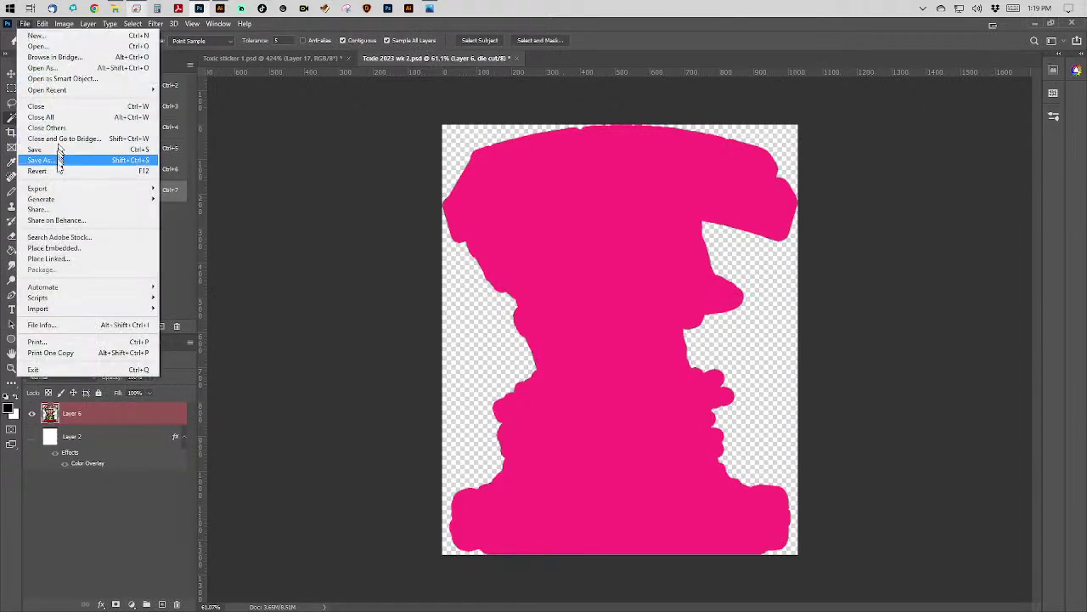
left_click(58, 167)
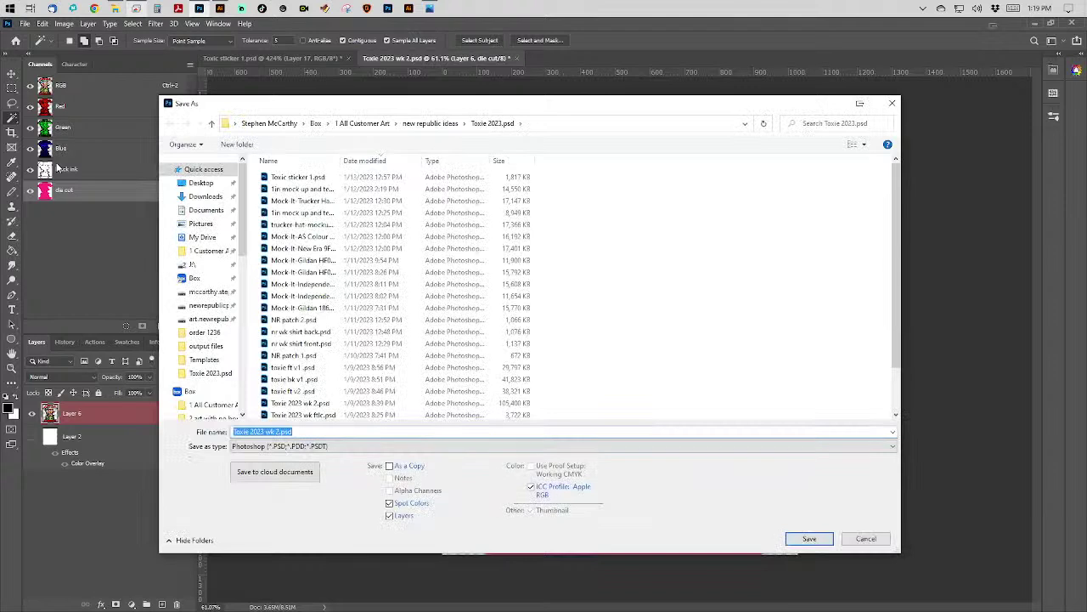
type("toxic")
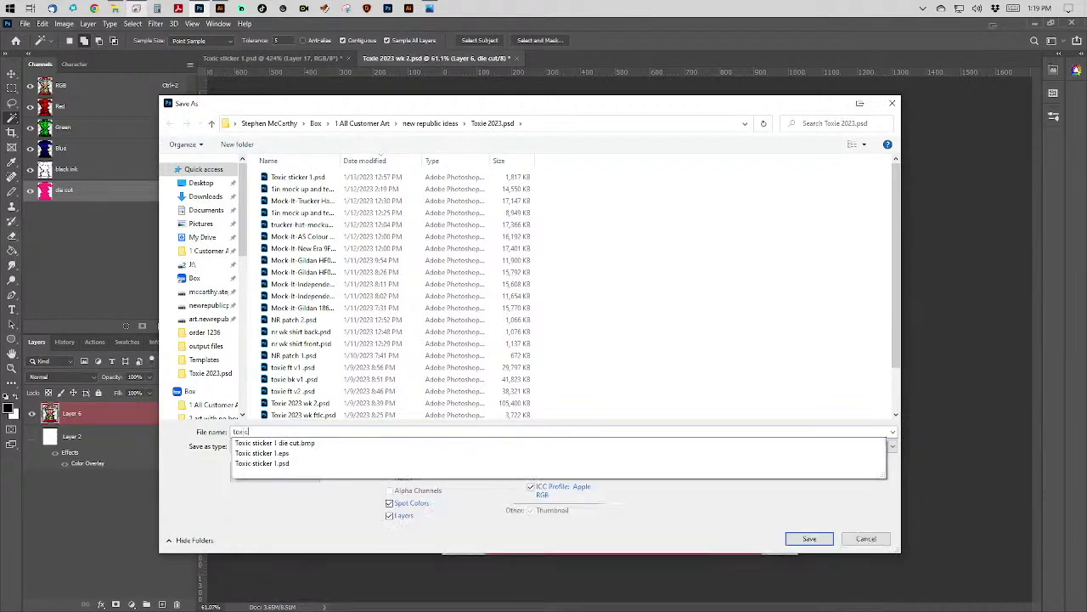
type(" sticker 2")
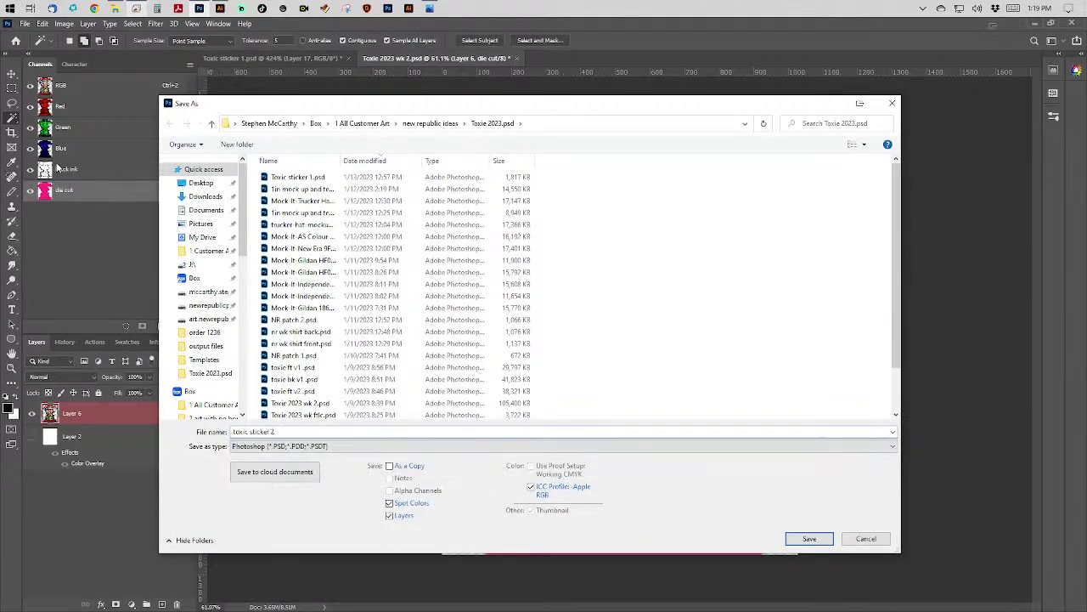
key("Return")
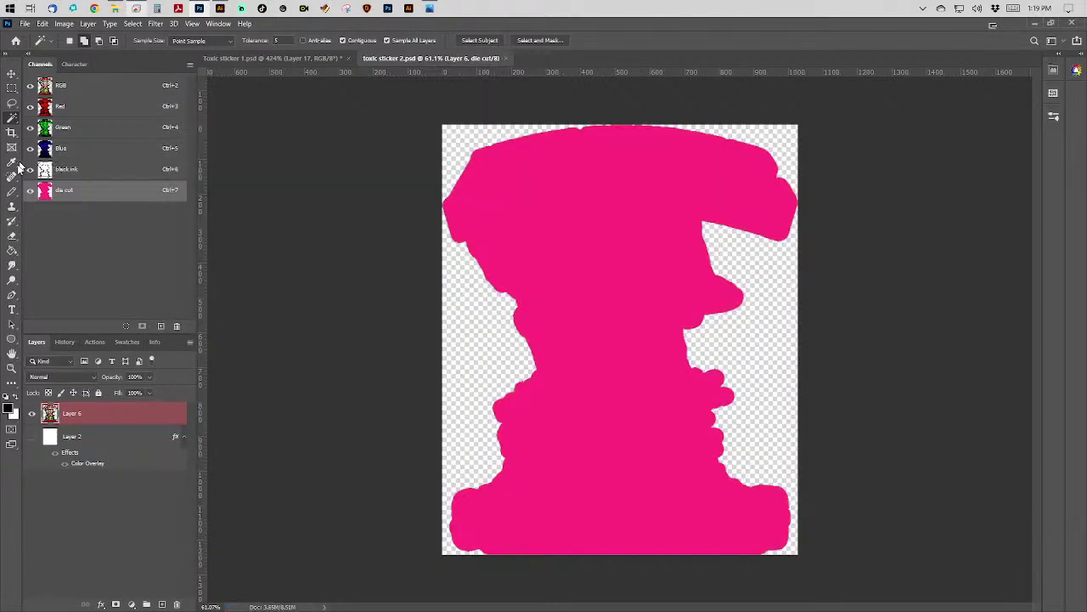
Duplicate the die cut channel into a new document.
right_click(93, 194)
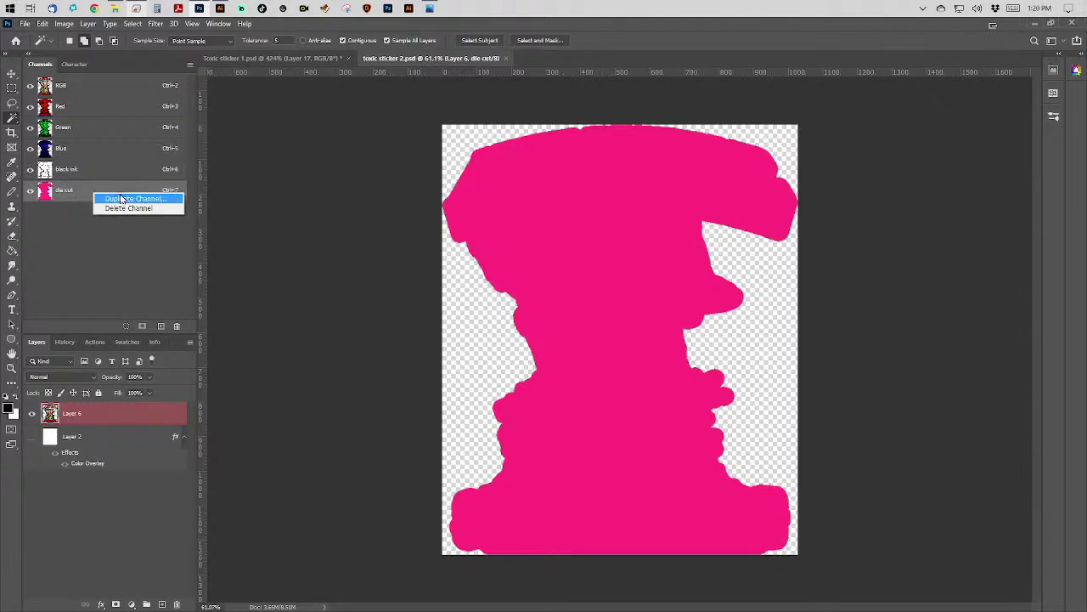
left_click(122, 198)
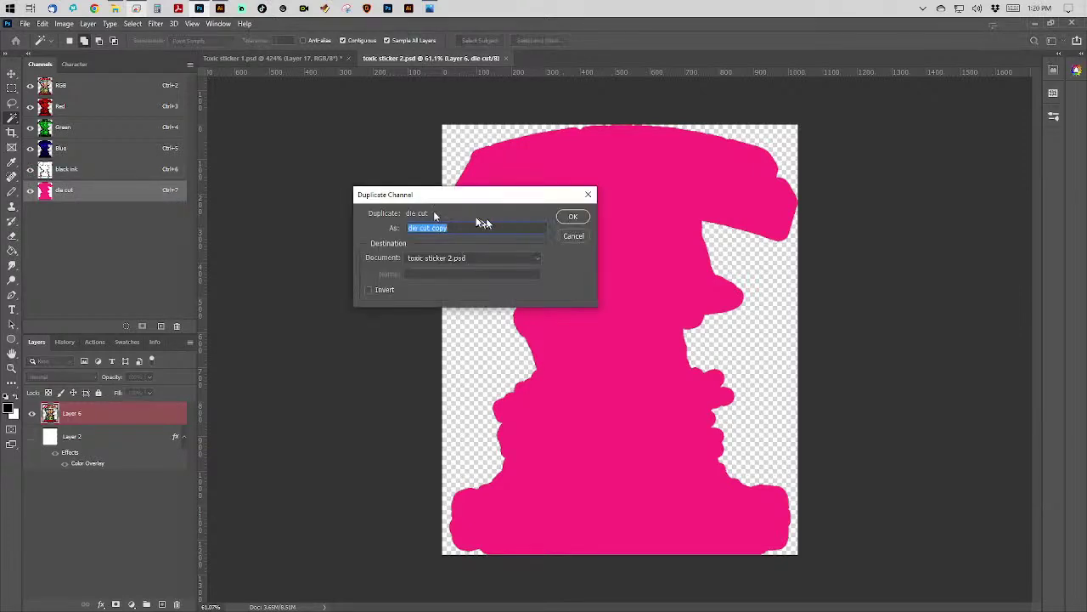
left_click(443, 257)
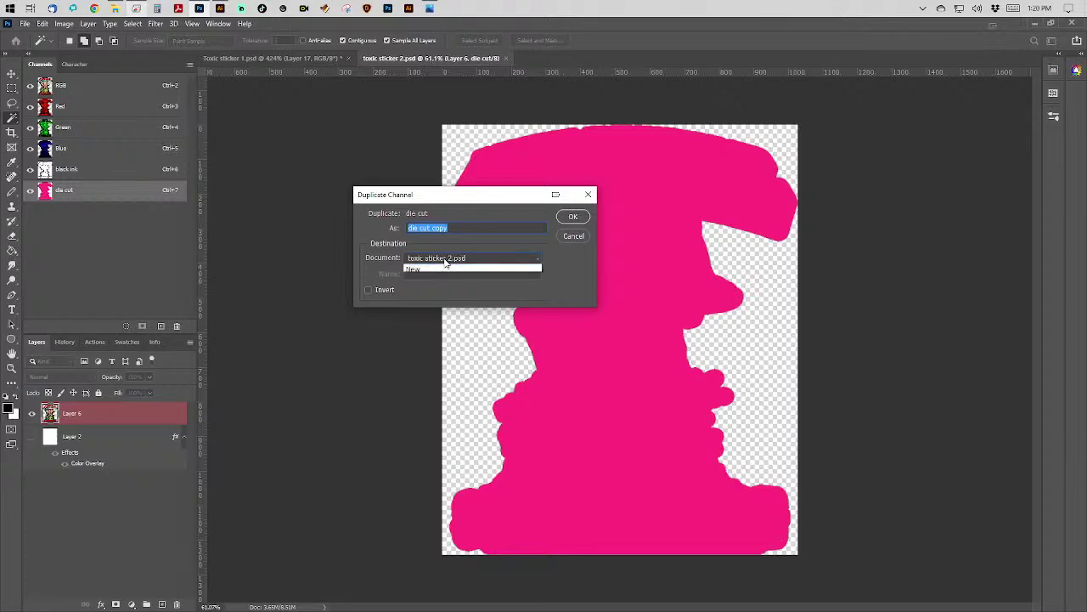
left_click(444, 276)
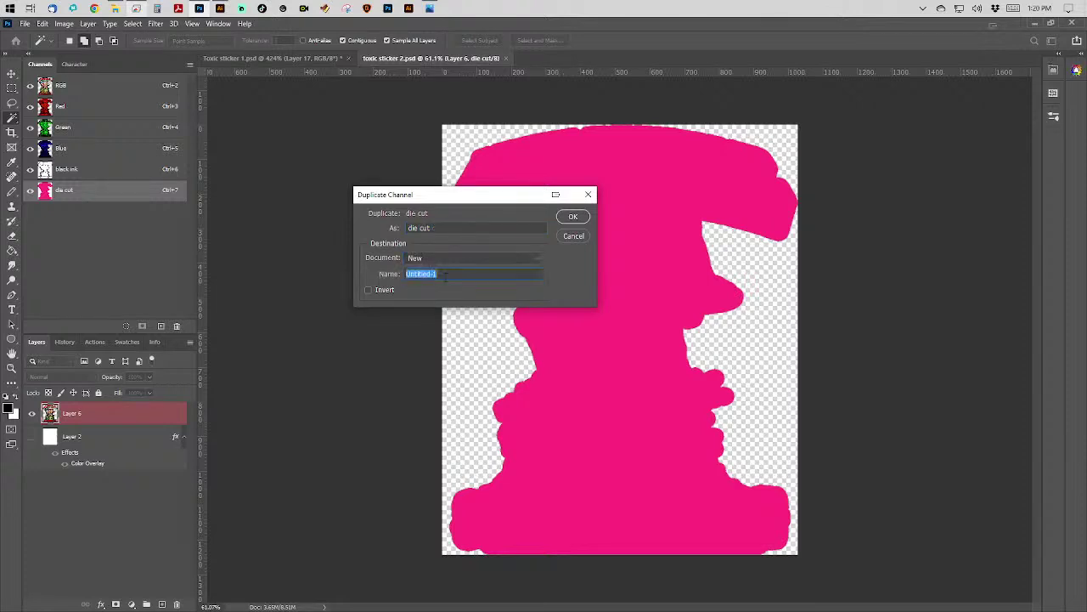
key("Return")
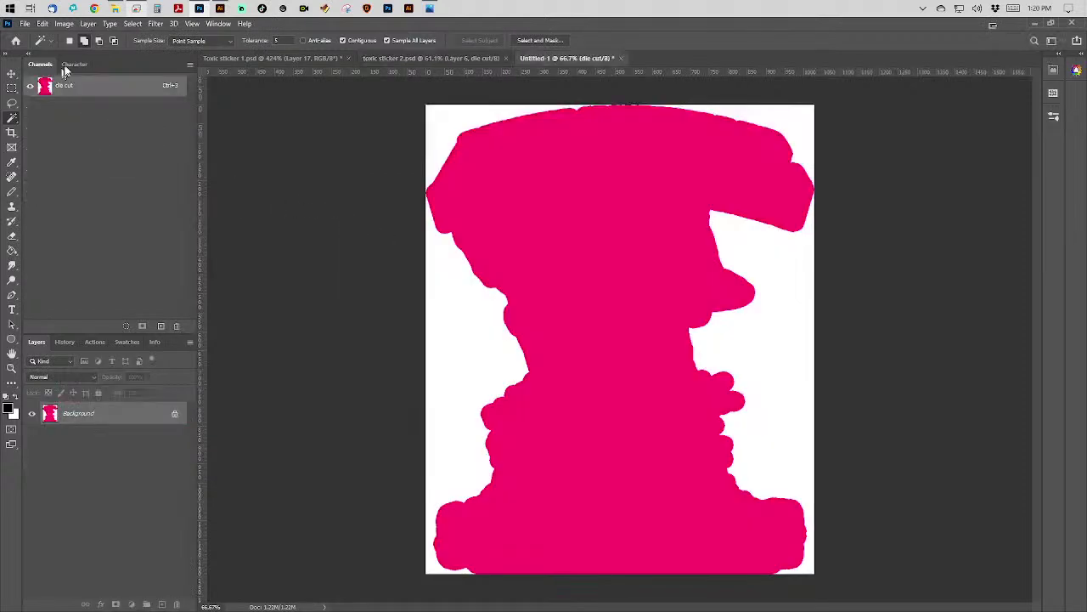
left_click(64, 23)
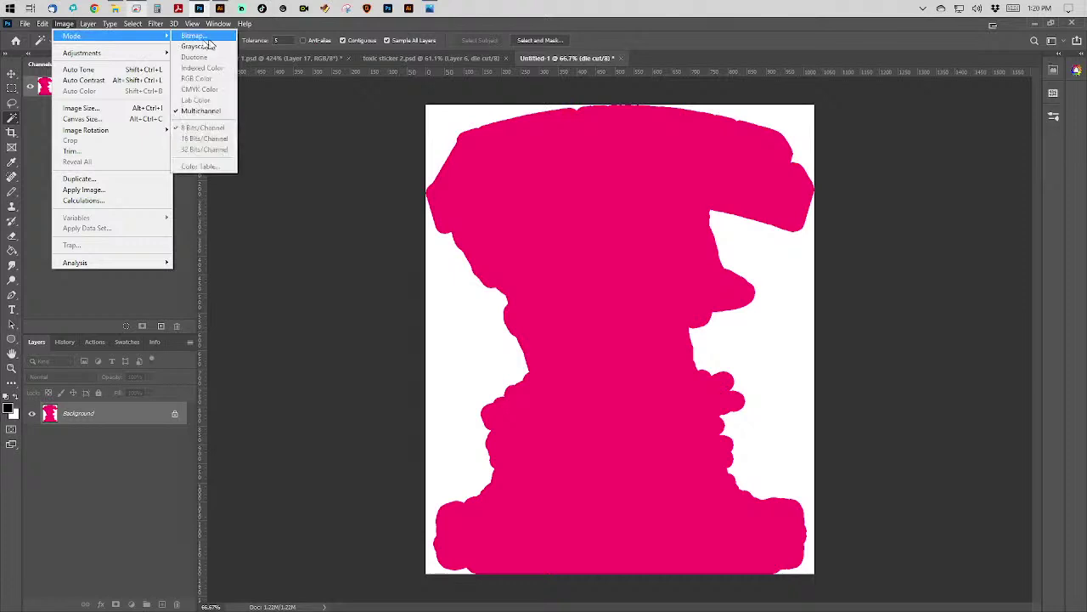
Convert the die-cut document to 1200 ppi Bitmap and save it as 'toxic sticker 2 die cut.bmp'.
left_click(209, 43)
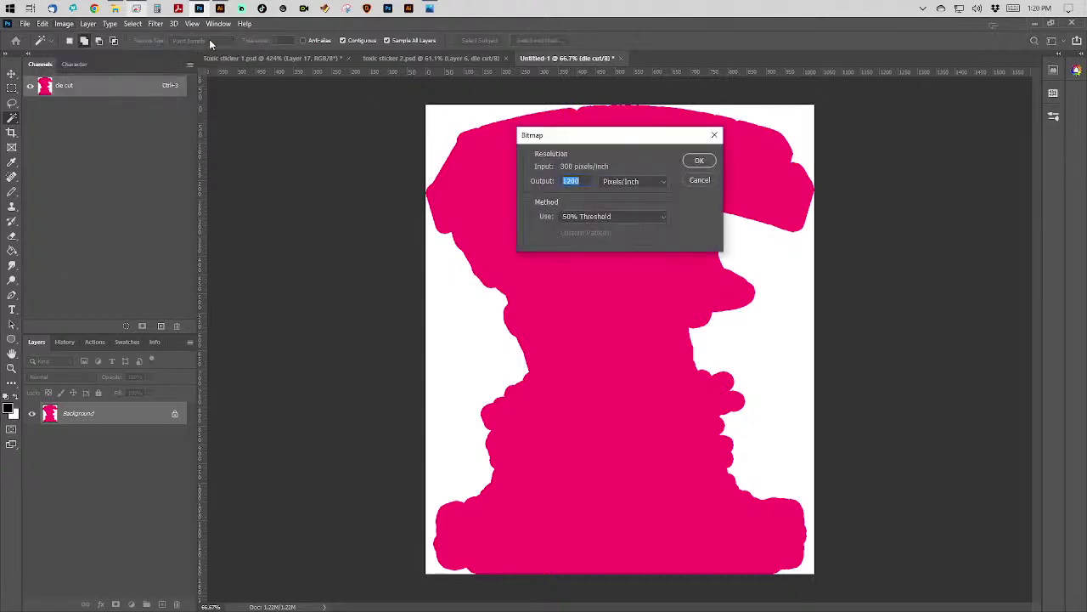
key("Return")
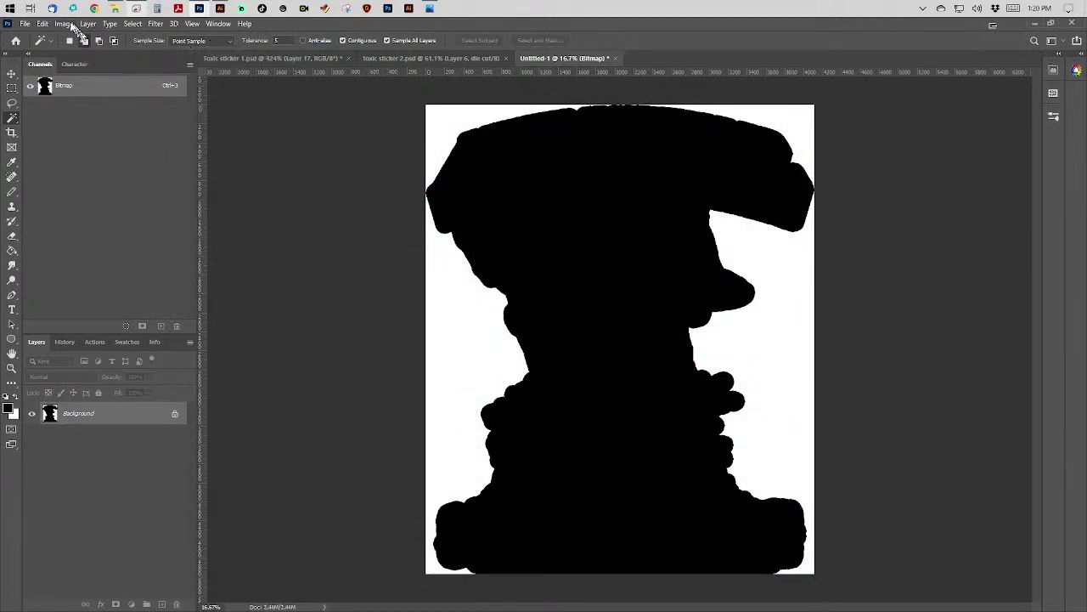
left_click(28, 23)
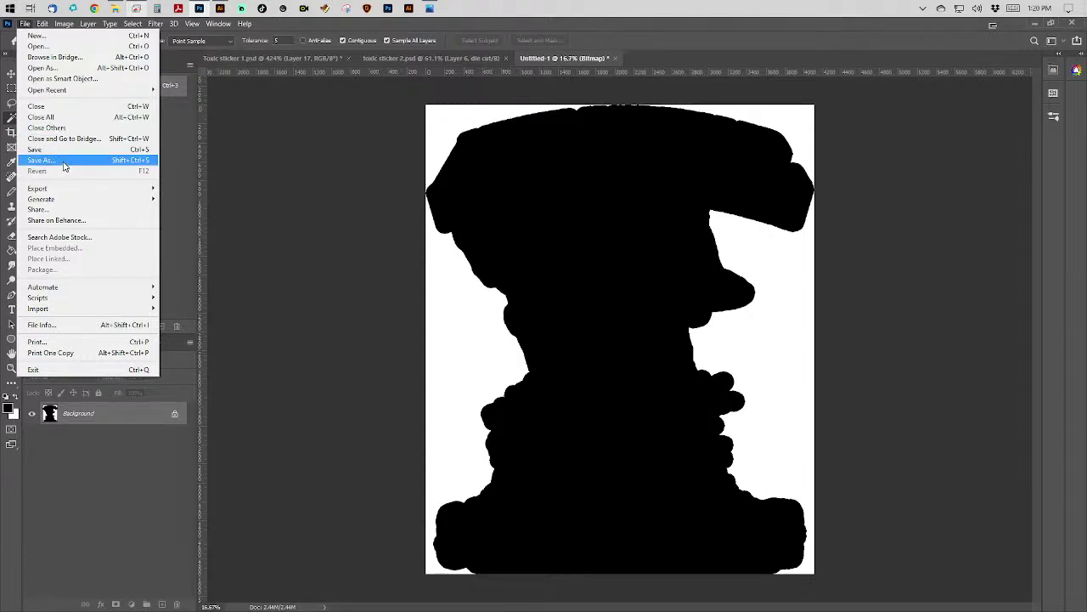
left_click(94, 160)
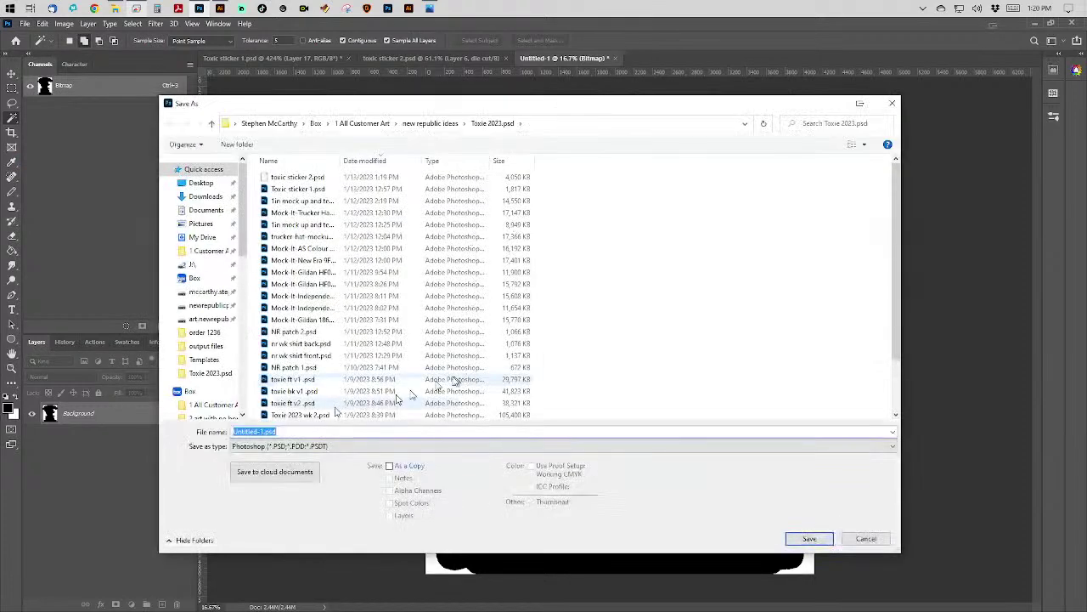
left_click(297, 176)
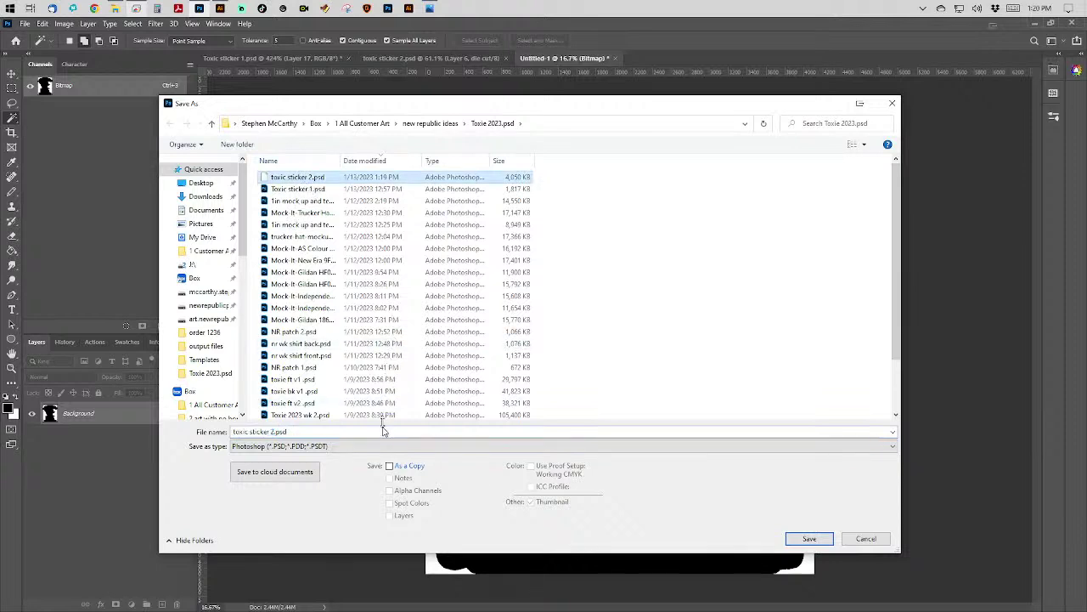
left_click(382, 446)
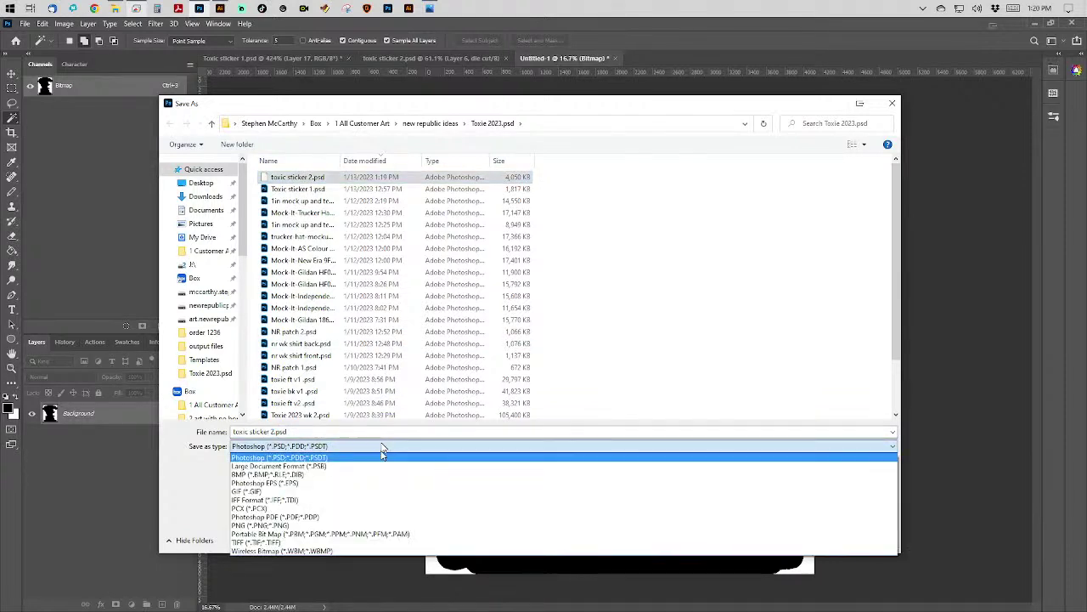
left_click(384, 474)
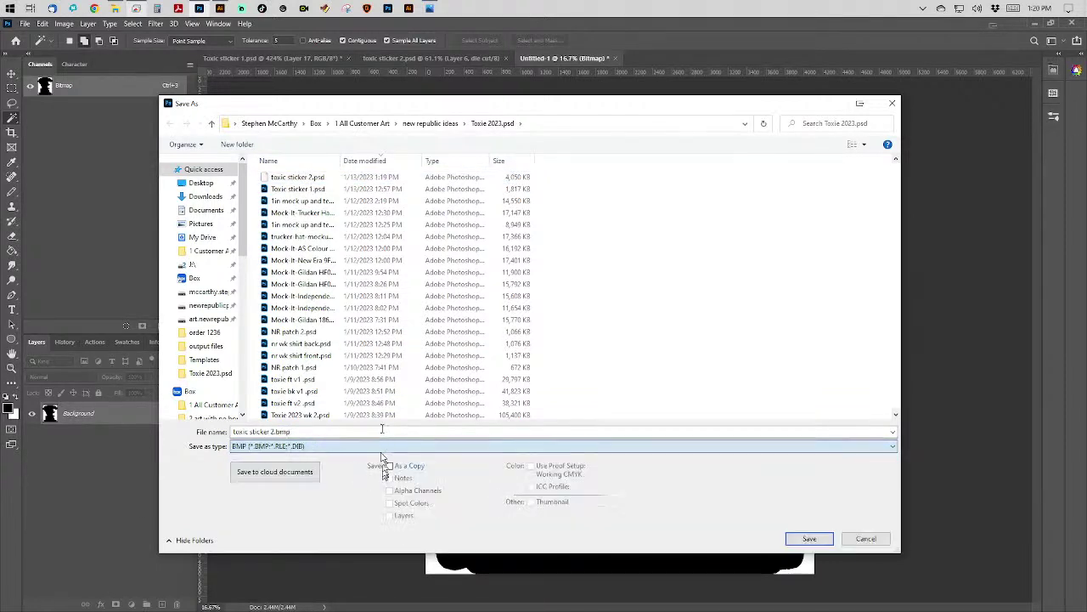
left_click(386, 433)
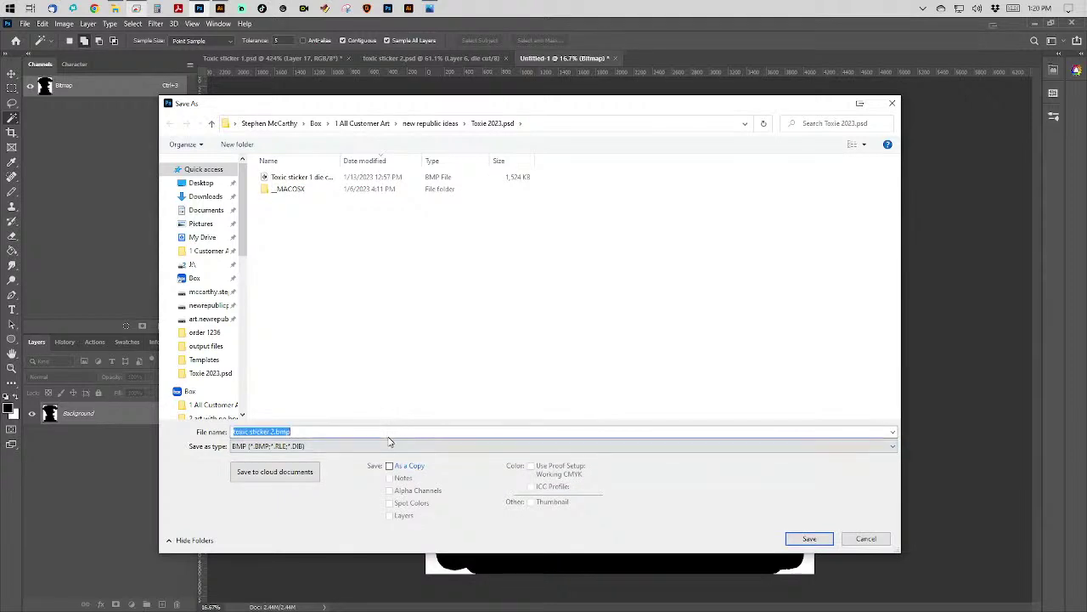
left_click(389, 440)
type("die cut")
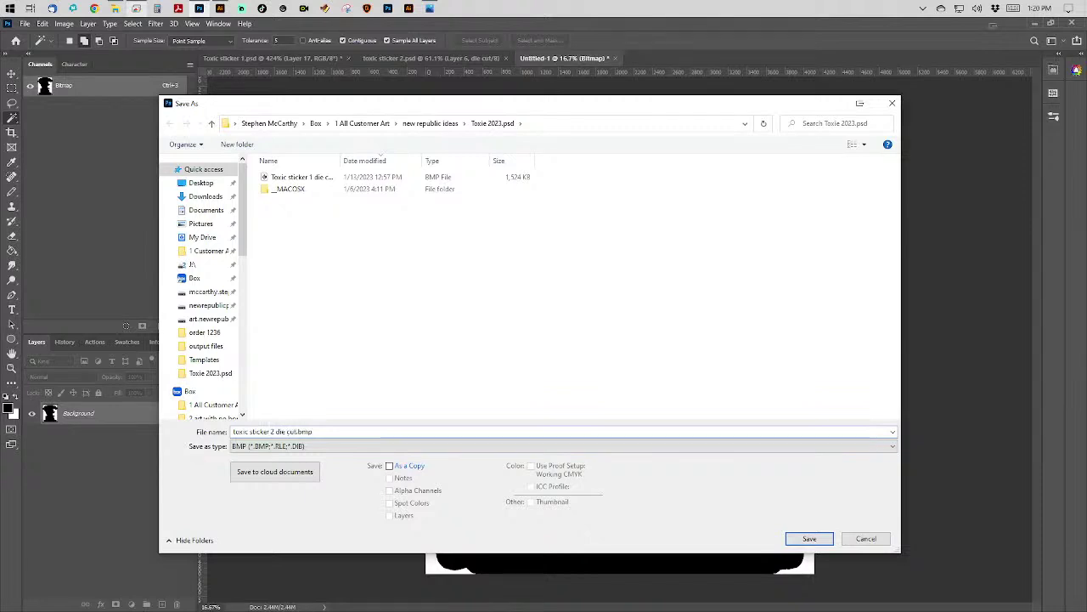
key("Return")
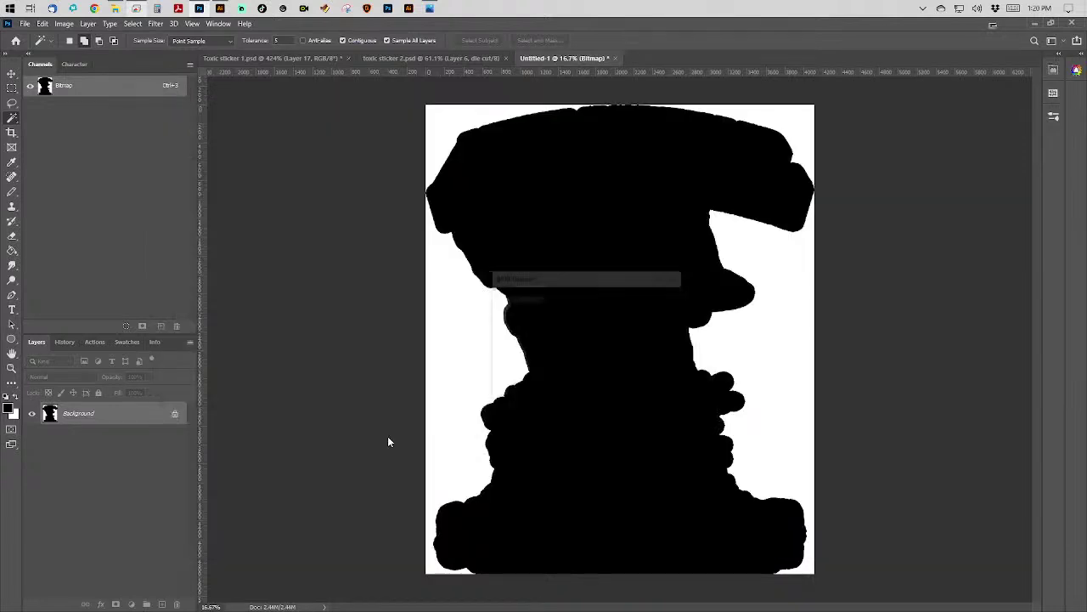
key("Return")
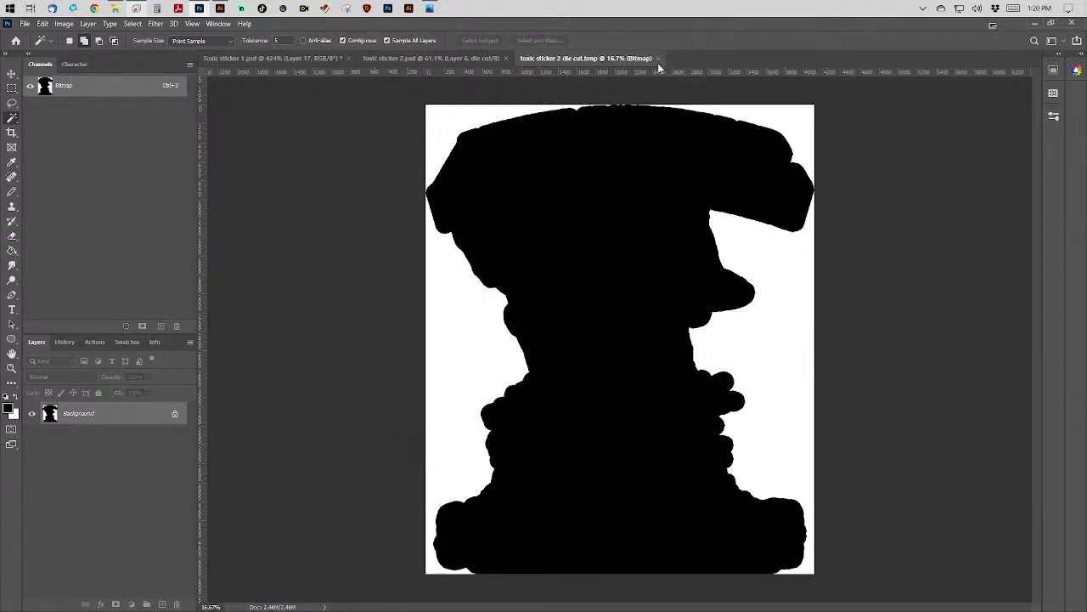
Close the bitmap document, delete the die cut channel, load black ink, and select Layer 2.
left_click(659, 59)
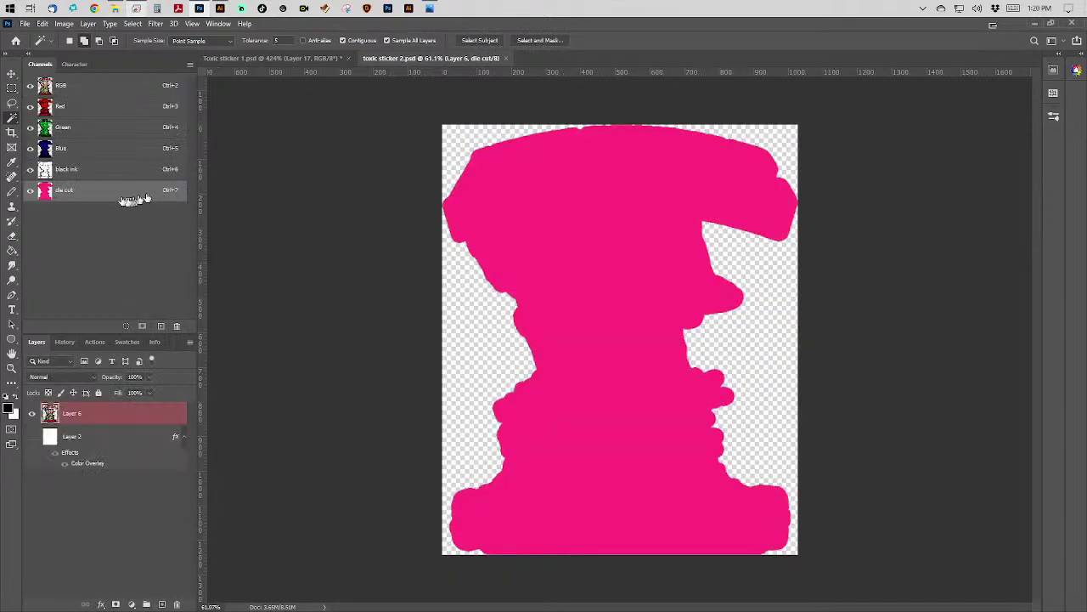
left_click_drag(121, 199, 177, 327)
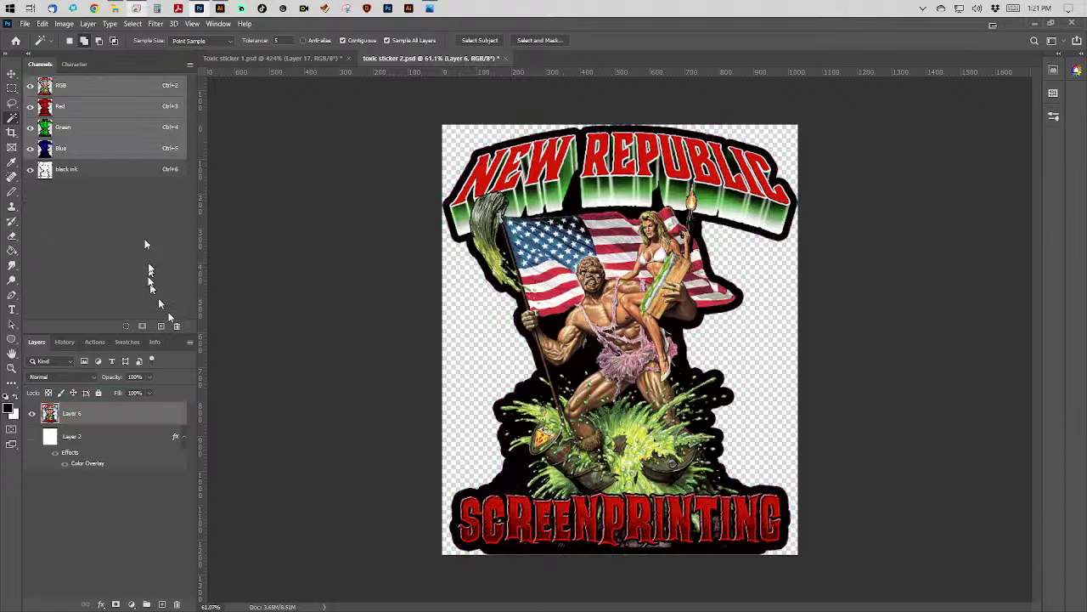
left_click(125, 326)
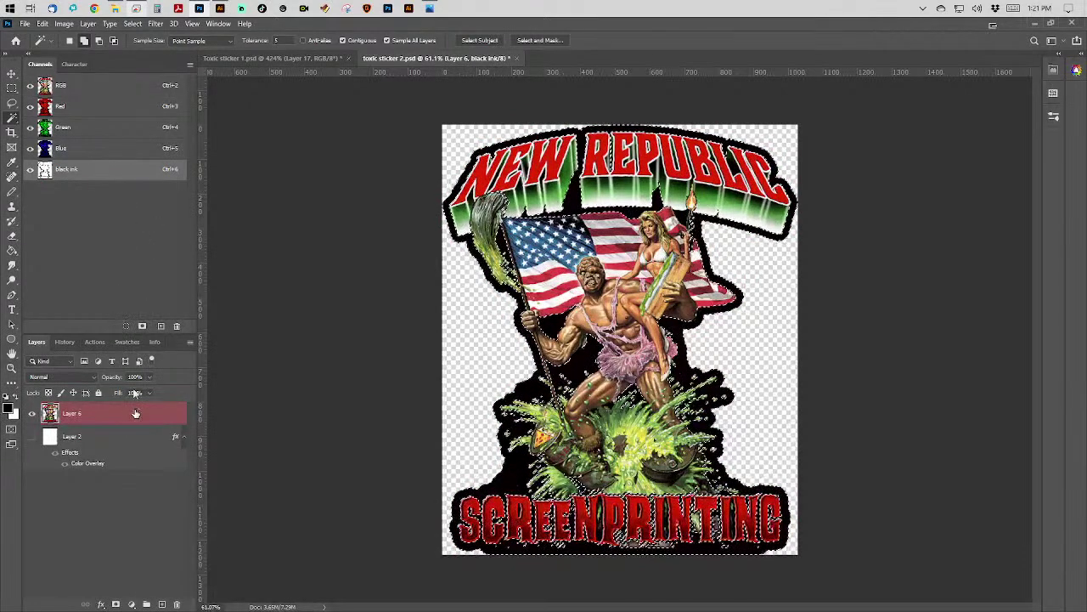
key("ctrl+2")
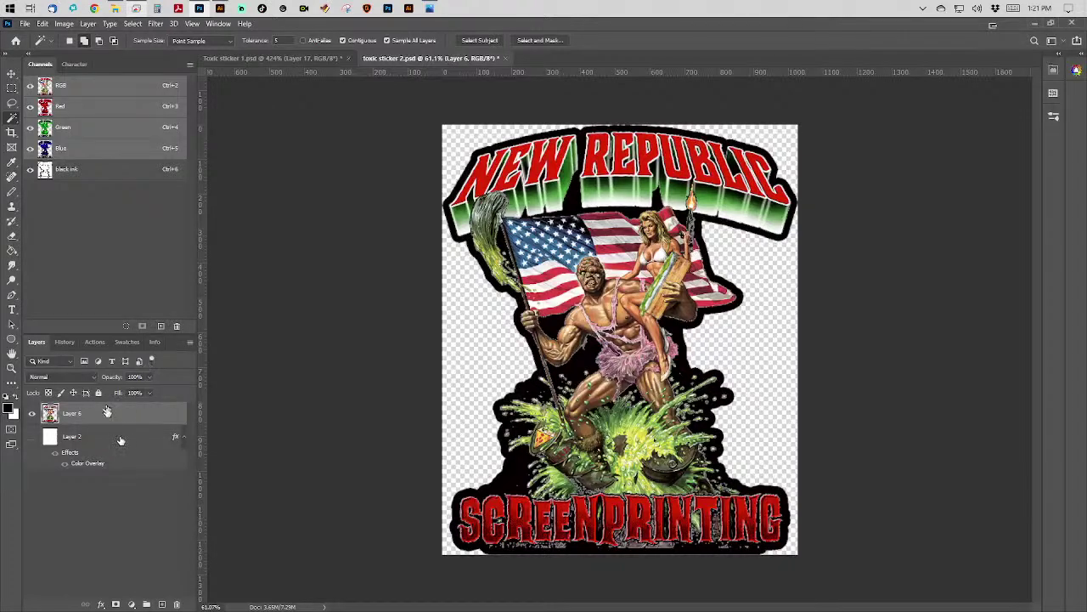
left_click_drag(125, 442, 176, 605)
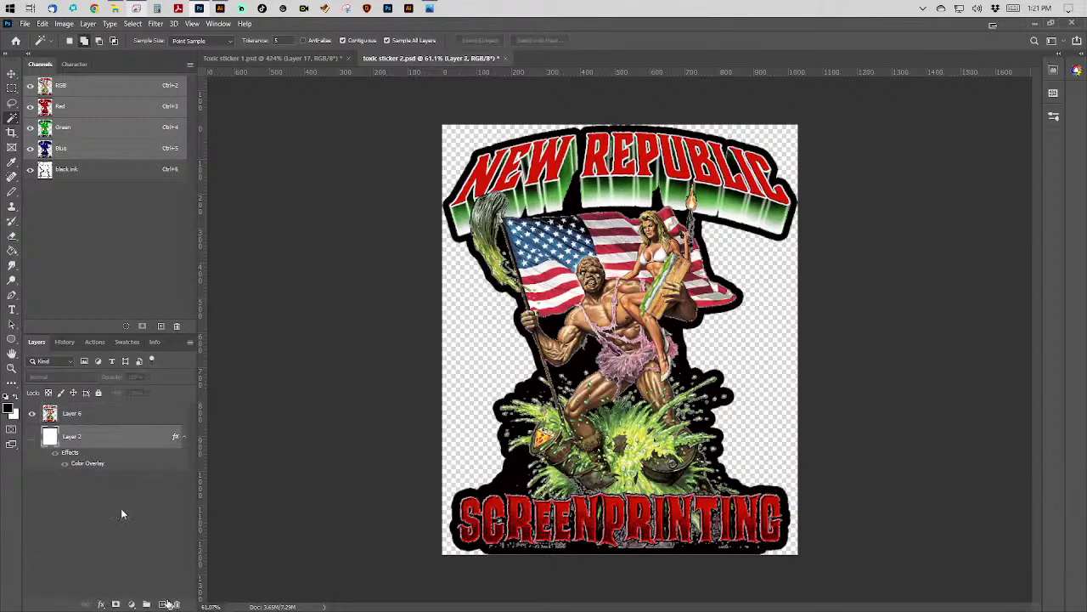
Save the sticker as toxic sticker 2.eps in Photoshop DCS 2.0 format, single file, no composite.
left_click(26, 24)
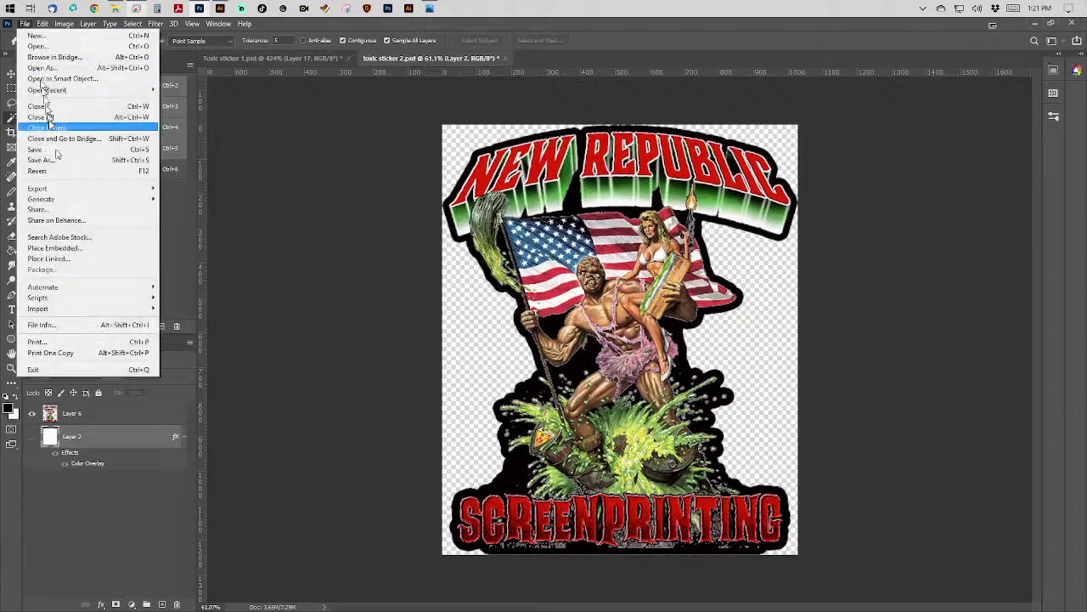
left_click(59, 161)
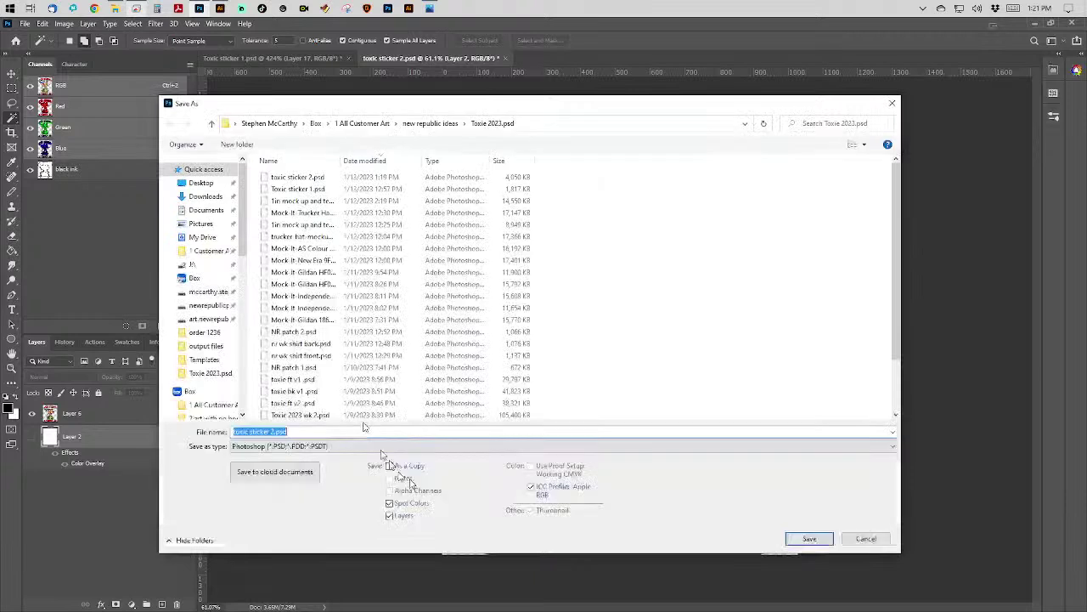
left_click(329, 445)
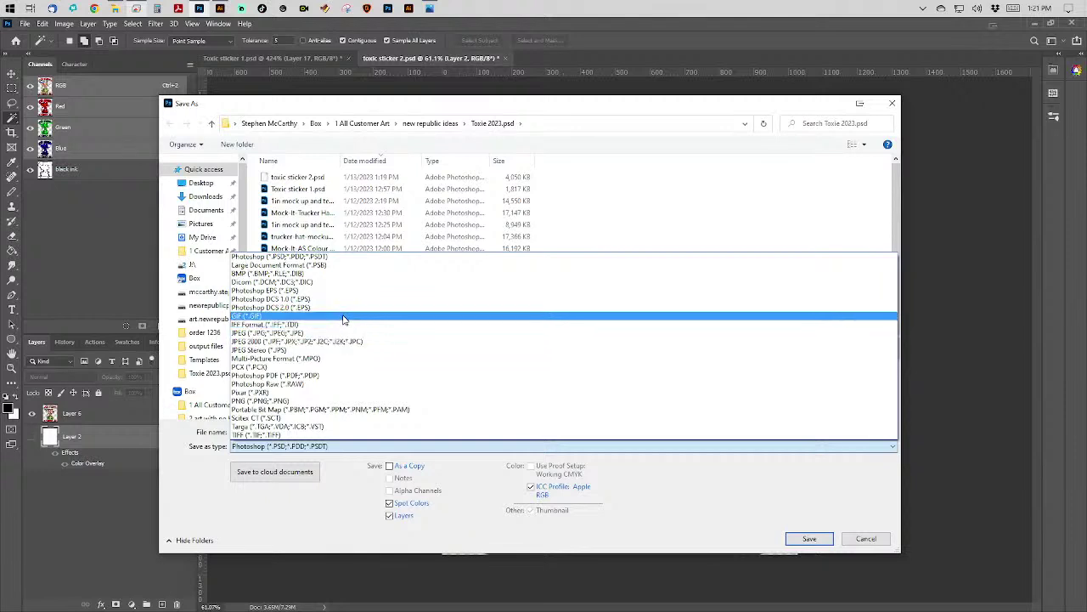
left_click(344, 308)
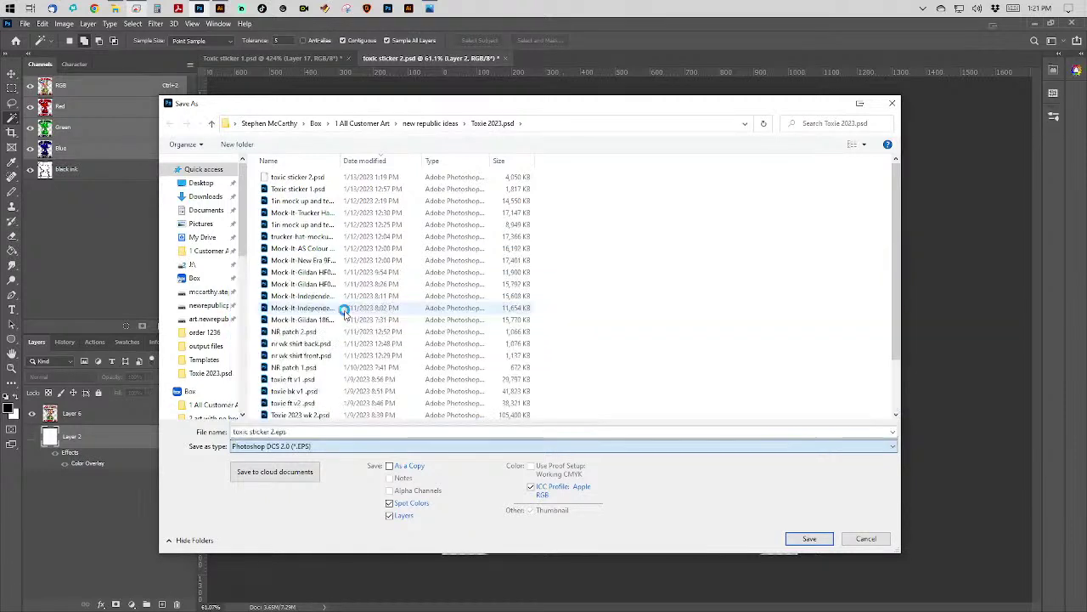
left_click(806, 540)
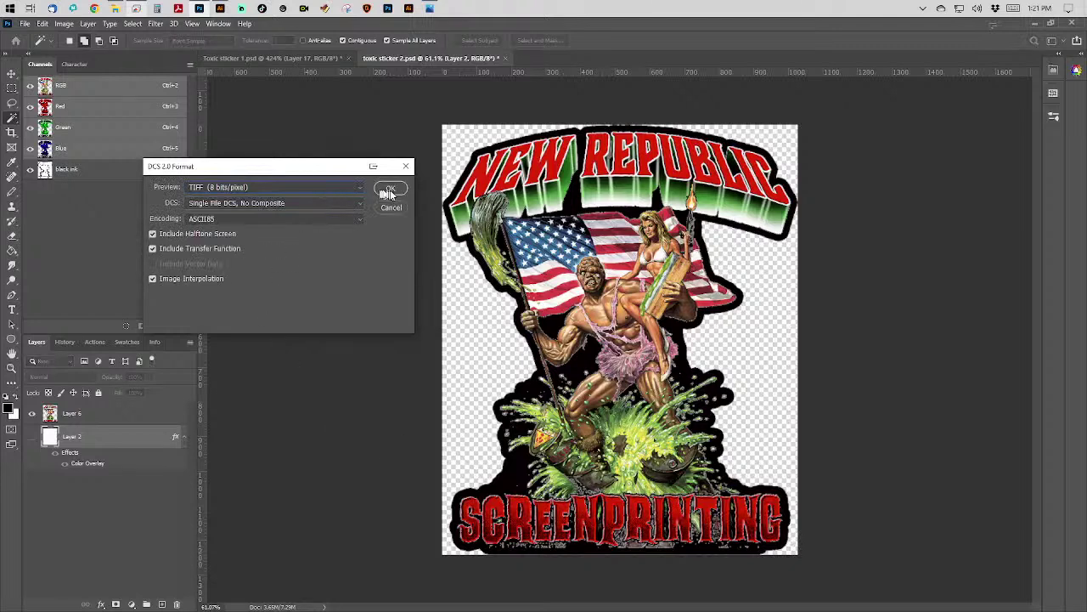
left_click(390, 188)
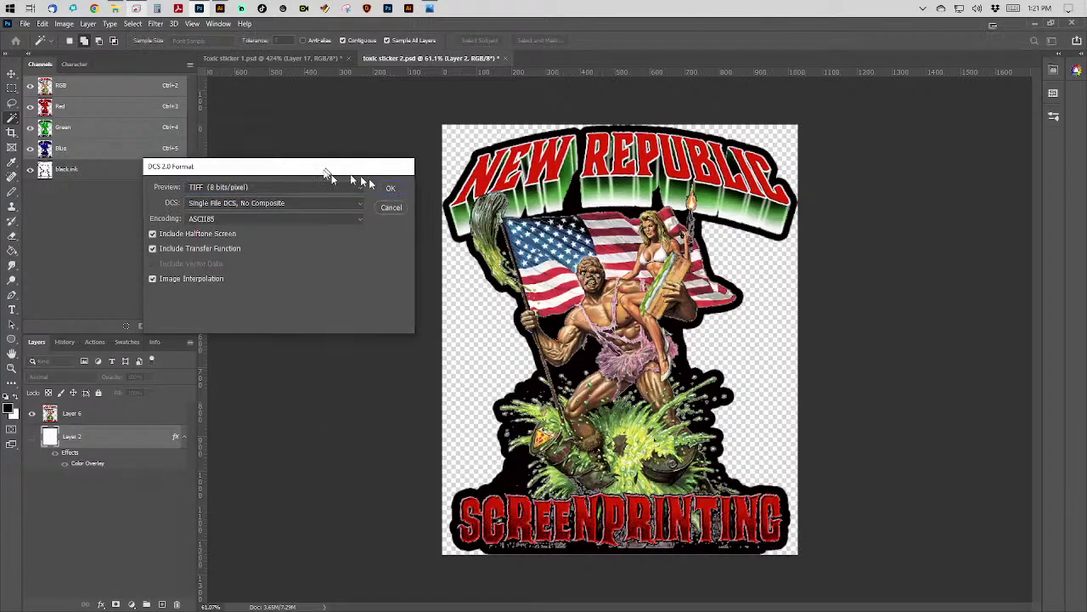
Import New Republic skull logo sticker.eps as a VersaWorks job after clearing two mail notifications.
left_click(141, 10)
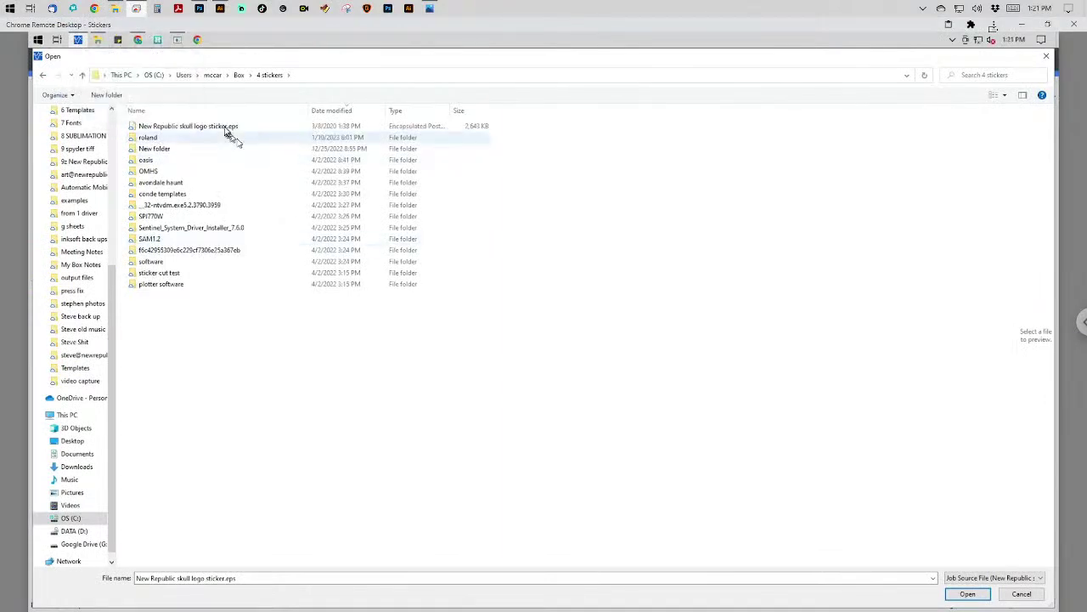
left_click(225, 128)
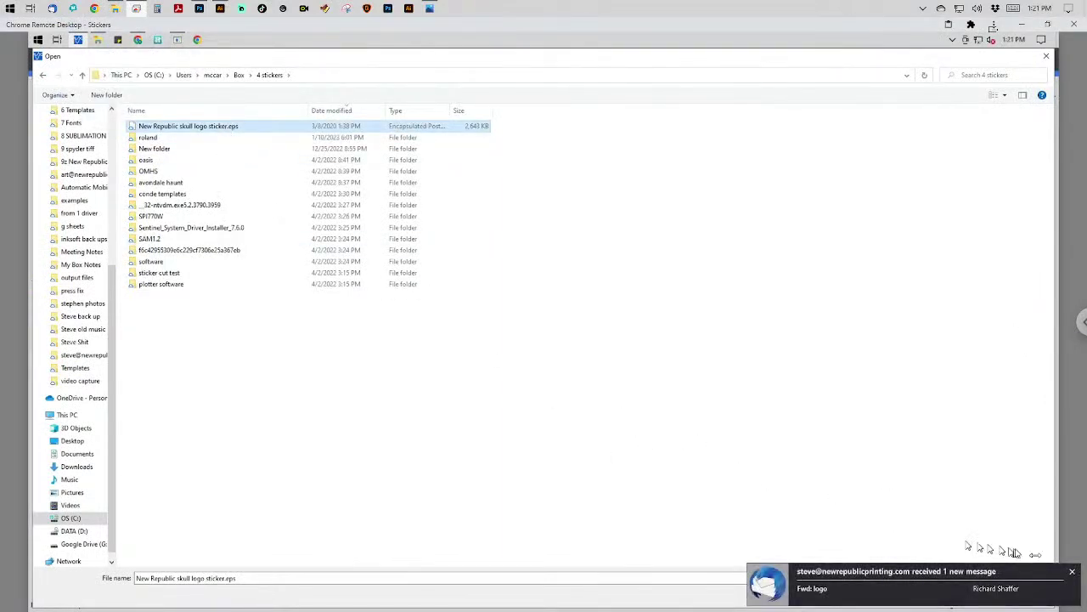
left_click(1071, 574)
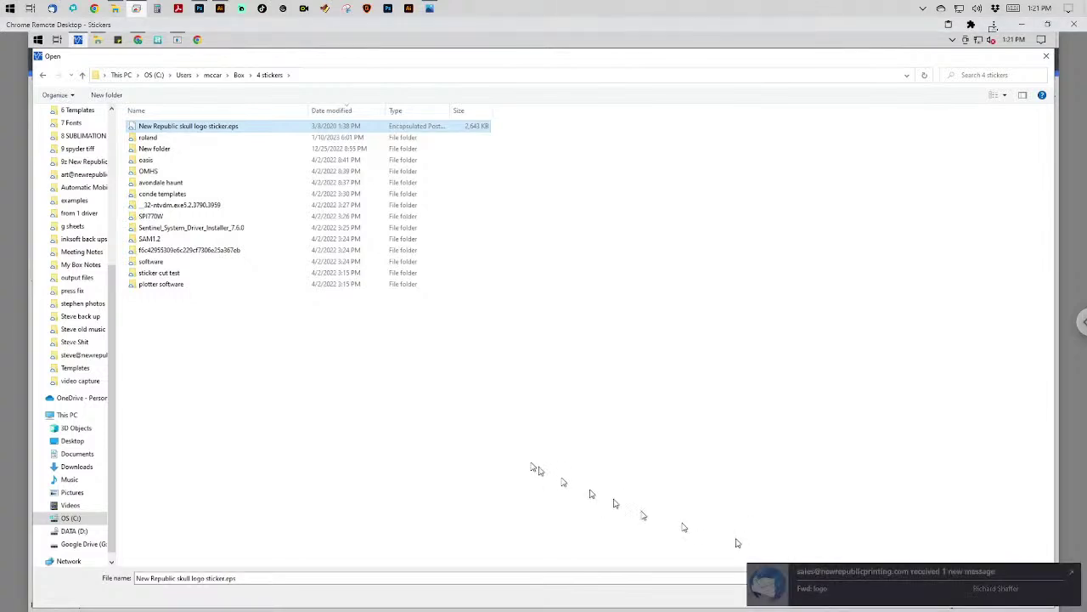
left_click(1071, 573)
left_click(962, 595)
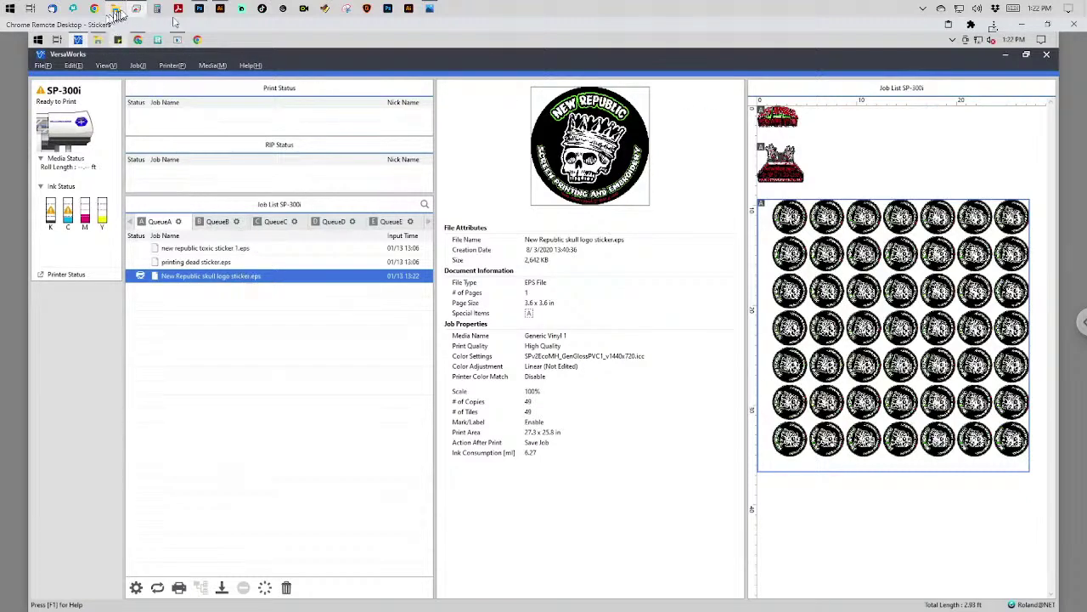
left_click(199, 8)
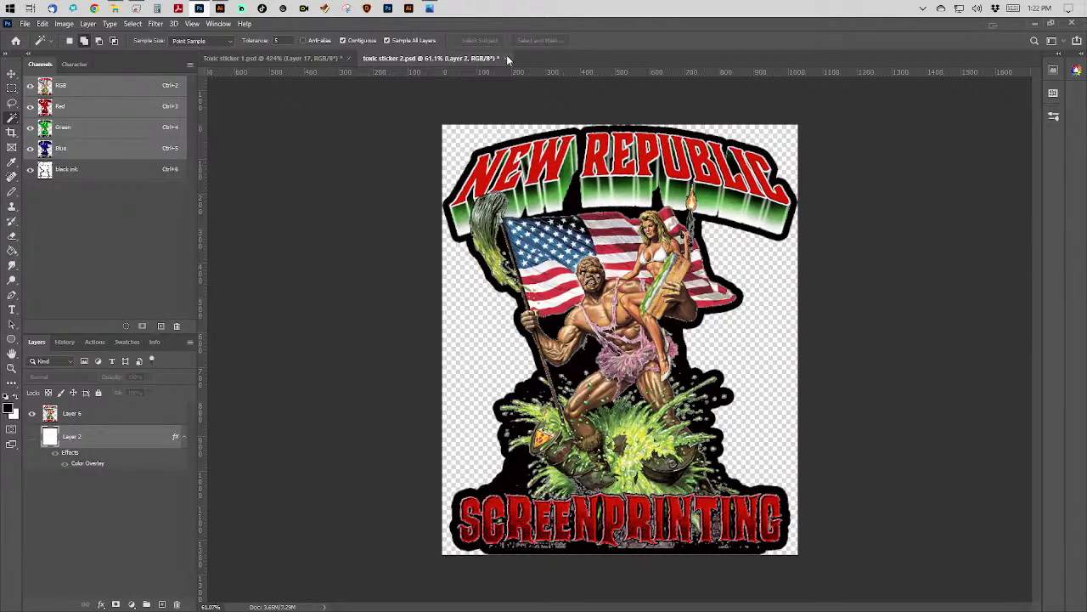
Close toxic sticker 2, fit the view, then close Toxic sticker 1 without saving.
left_click(507, 58)
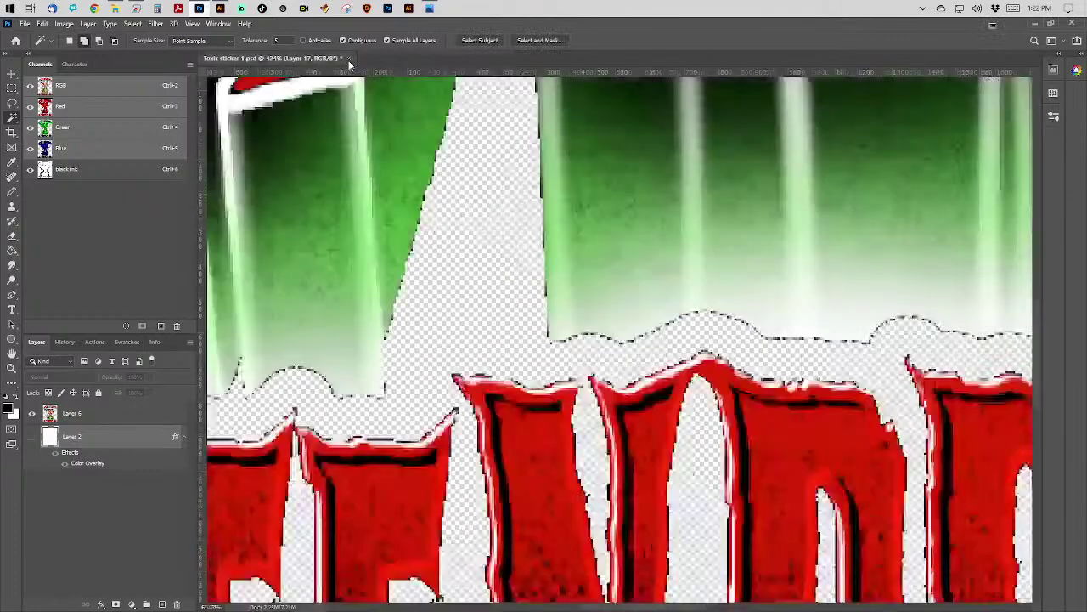
key("ctrl+0")
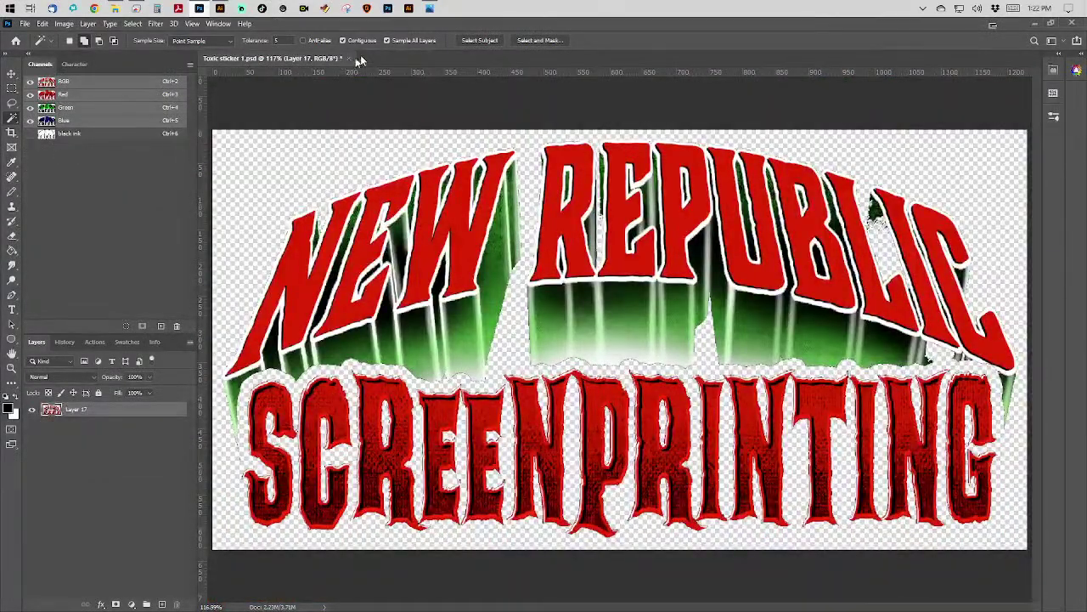
left_click(347, 58)
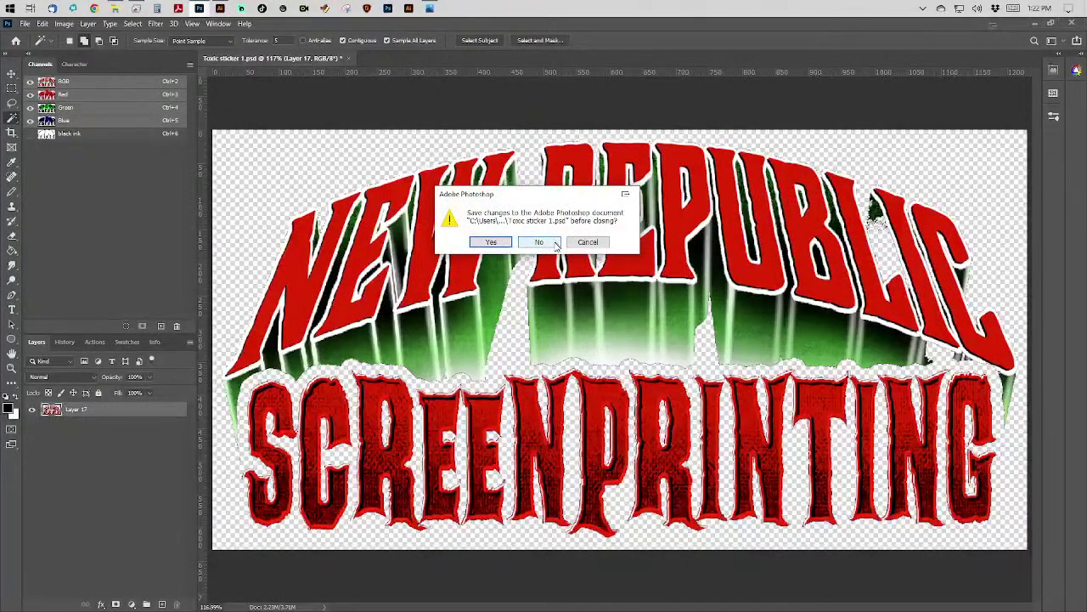
left_click(554, 242)
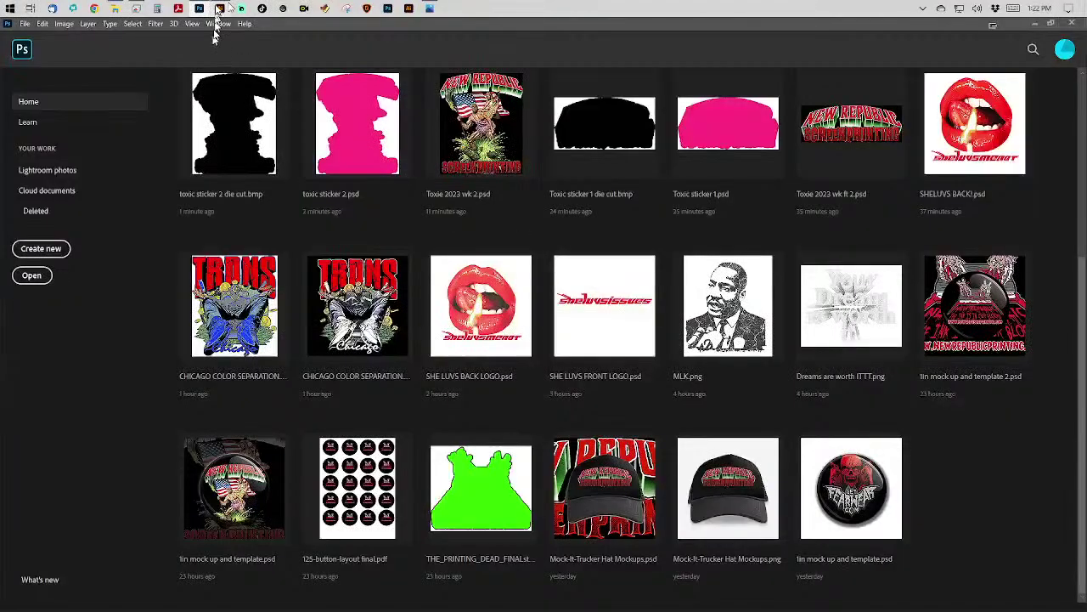
Close new republic toxic sticker 1.eps in Illustrator, then pick stickers.ait from New from Template and dismiss it.
left_click(223, 8)
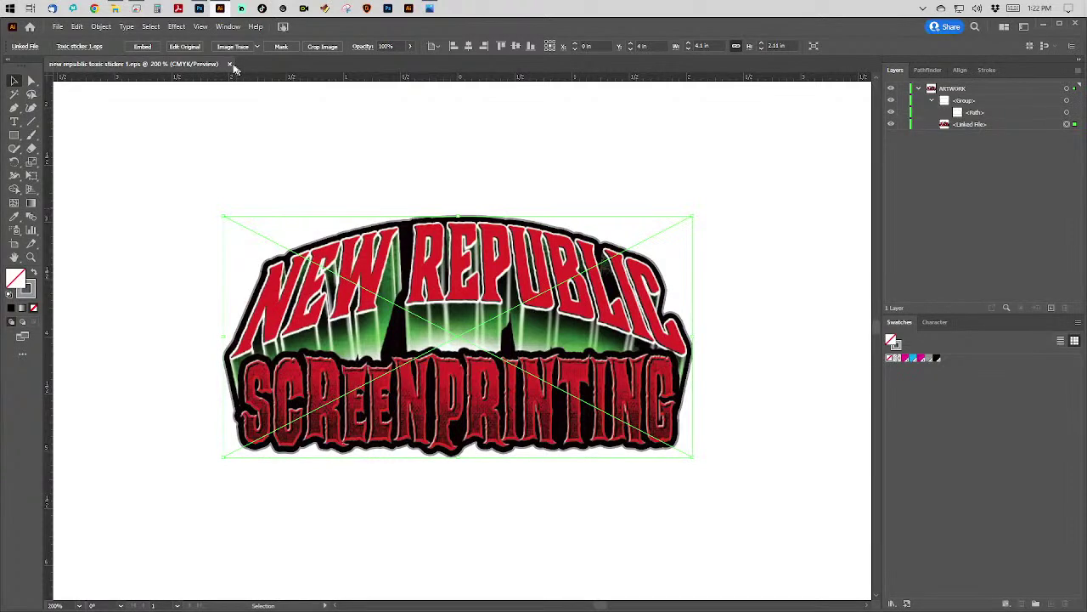
left_click(231, 64)
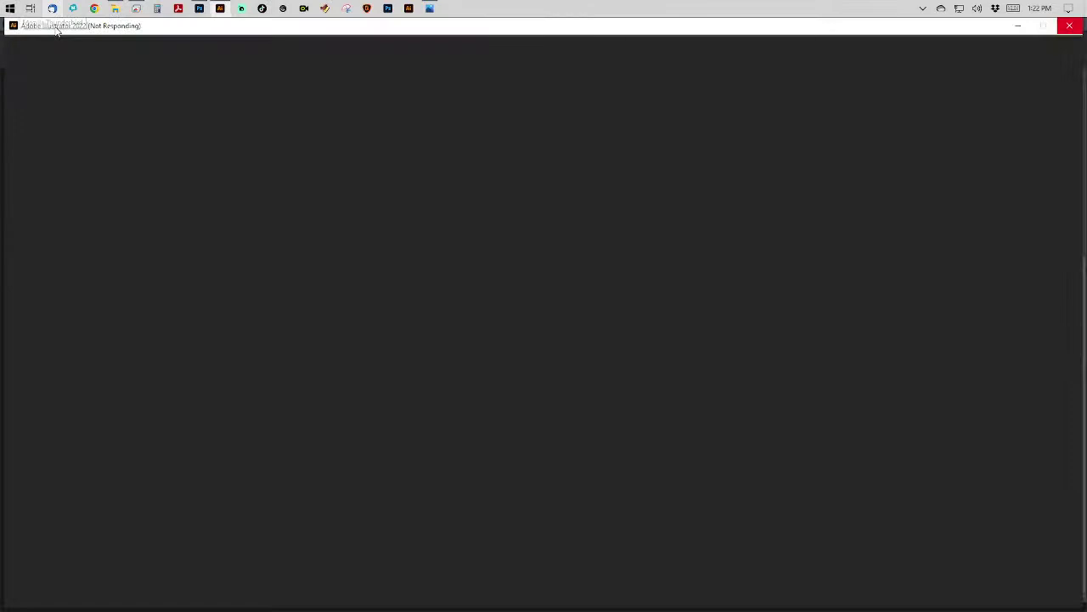
left_click(57, 28)
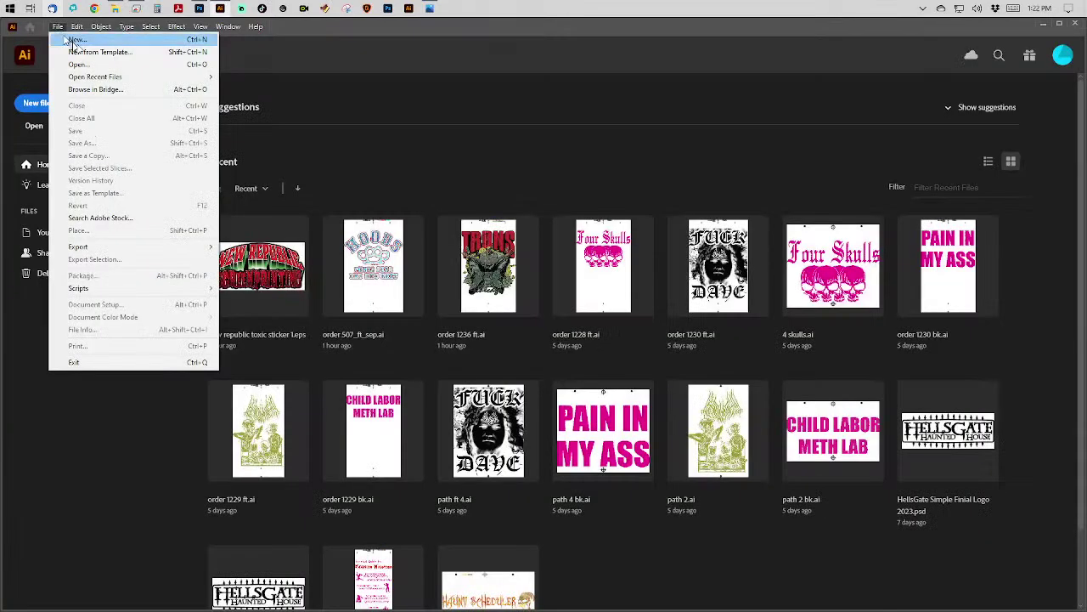
left_click(82, 51)
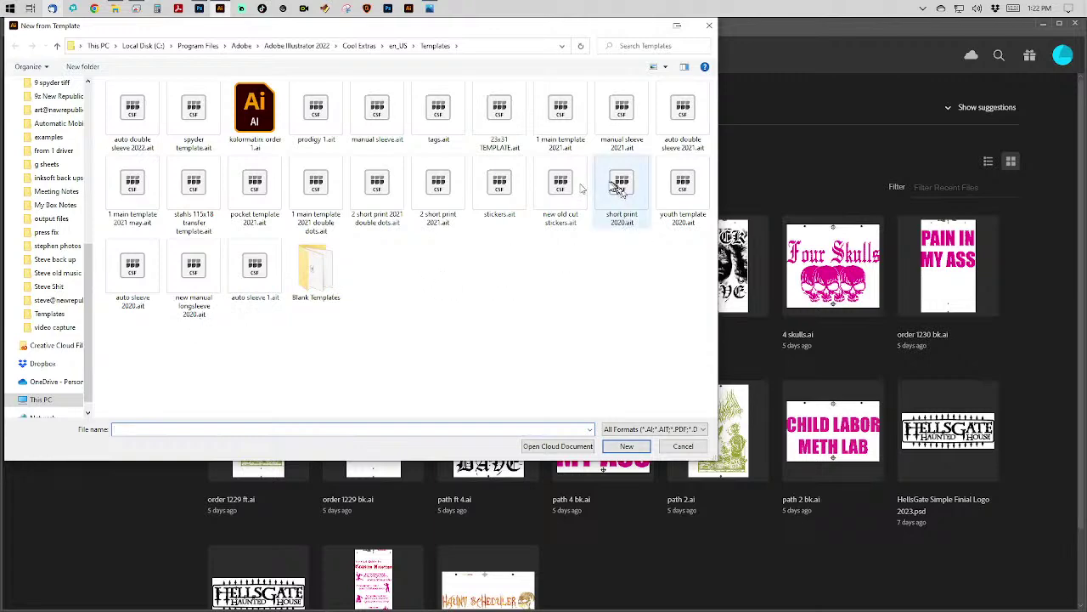
left_click(501, 187)
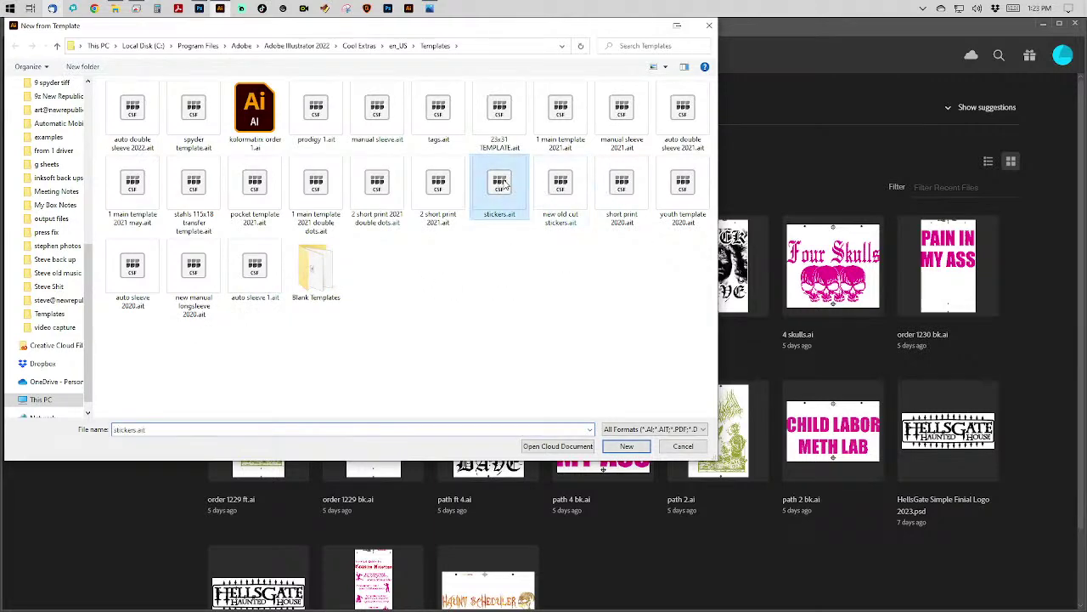
key("Return")
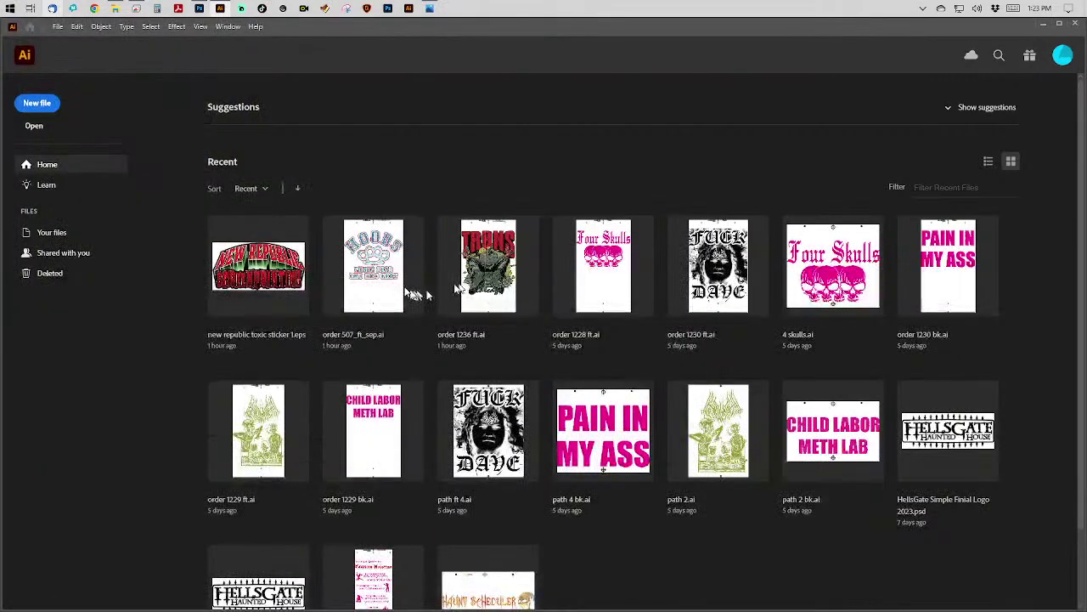
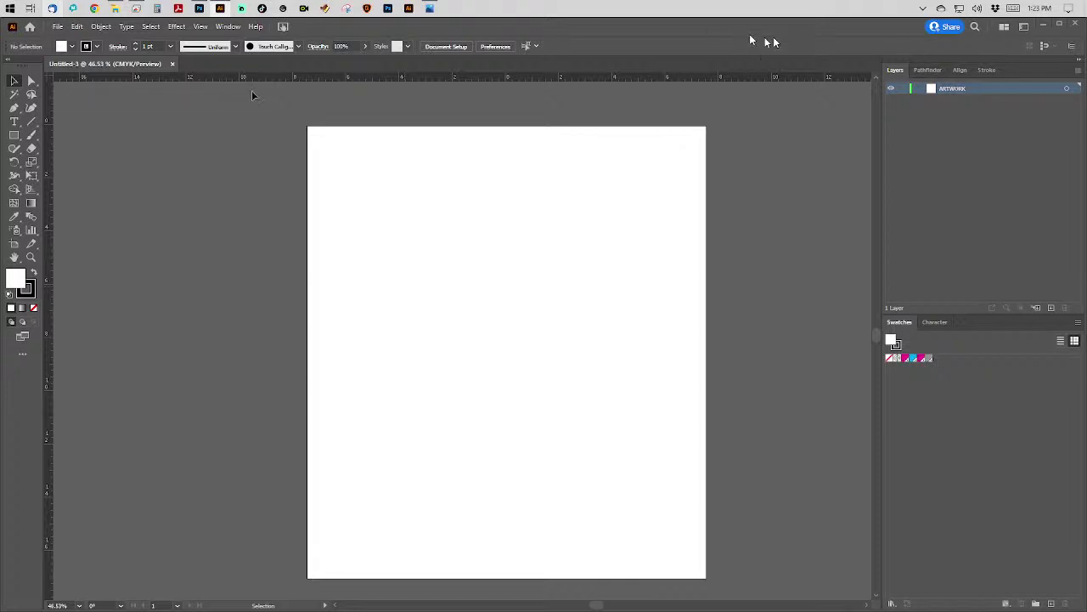
Place toxic sticker 2.eps and toxic sticker 2 die cut.bmp from the Toxie 2023.psd folder.
left_click(57, 26)
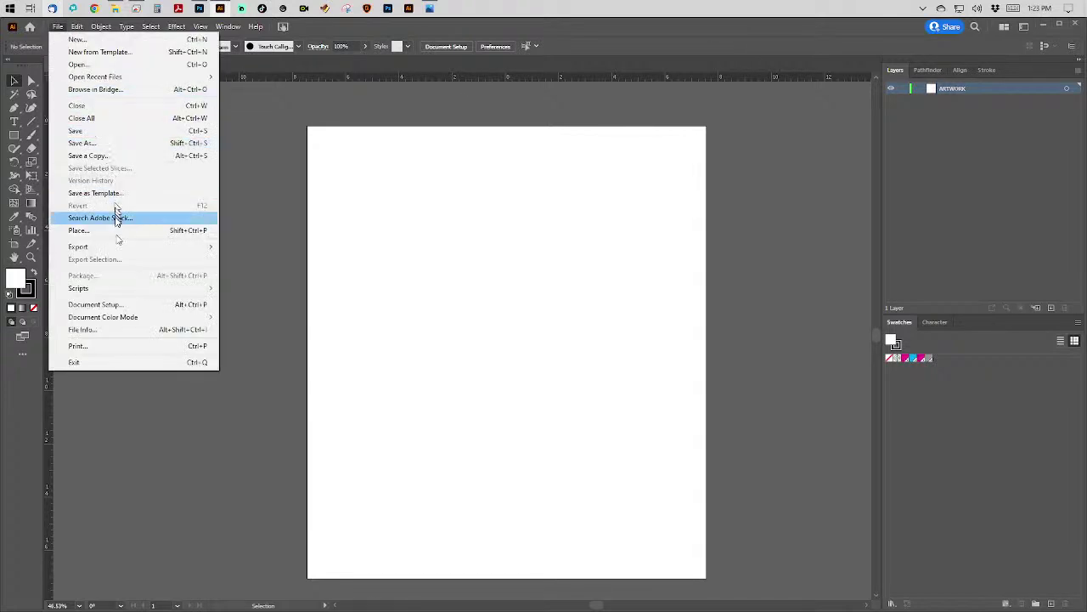
left_click(118, 237)
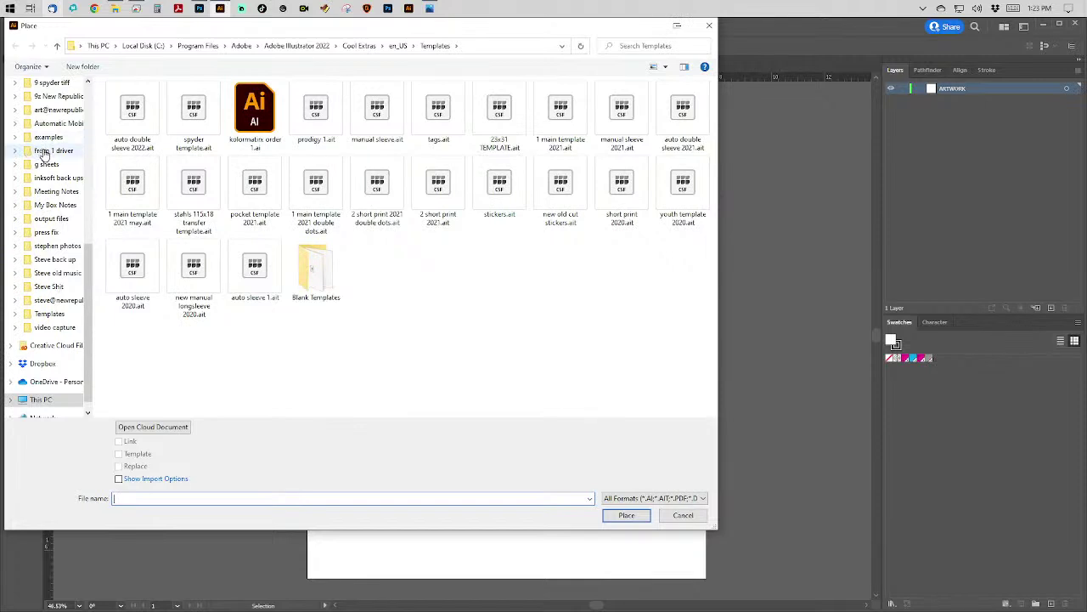
scroll(38, 150, "up", 2)
scroll(38, 150, "up", 4)
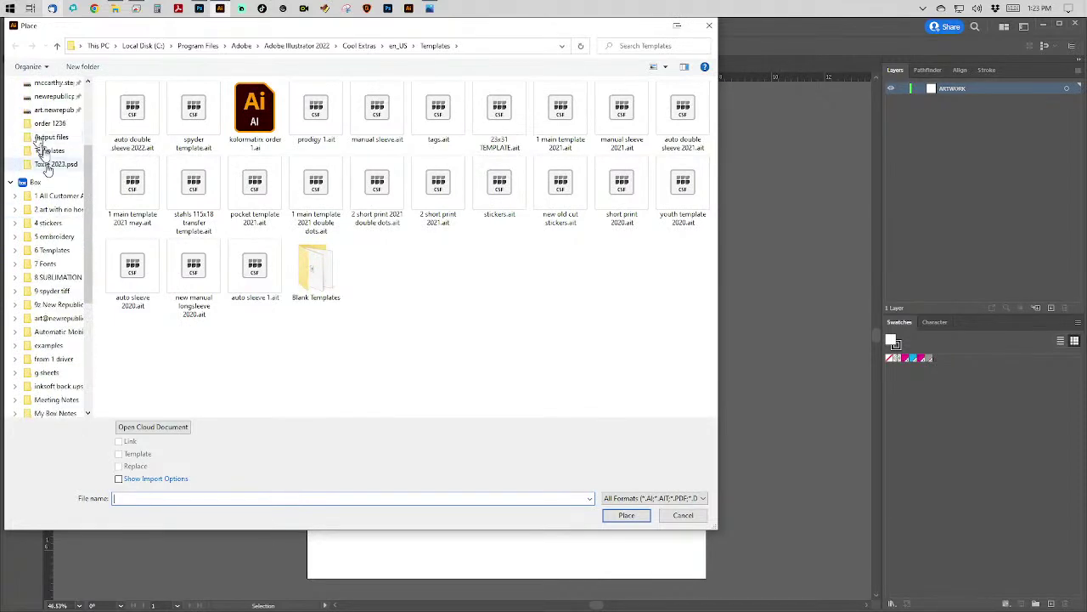
left_click(48, 165)
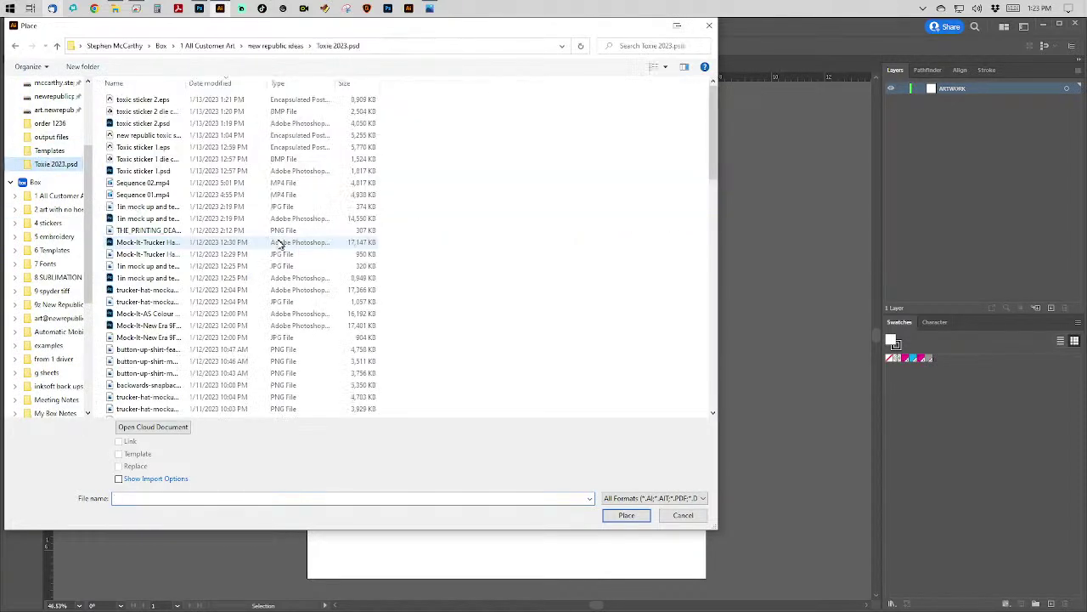
left_click(134, 103)
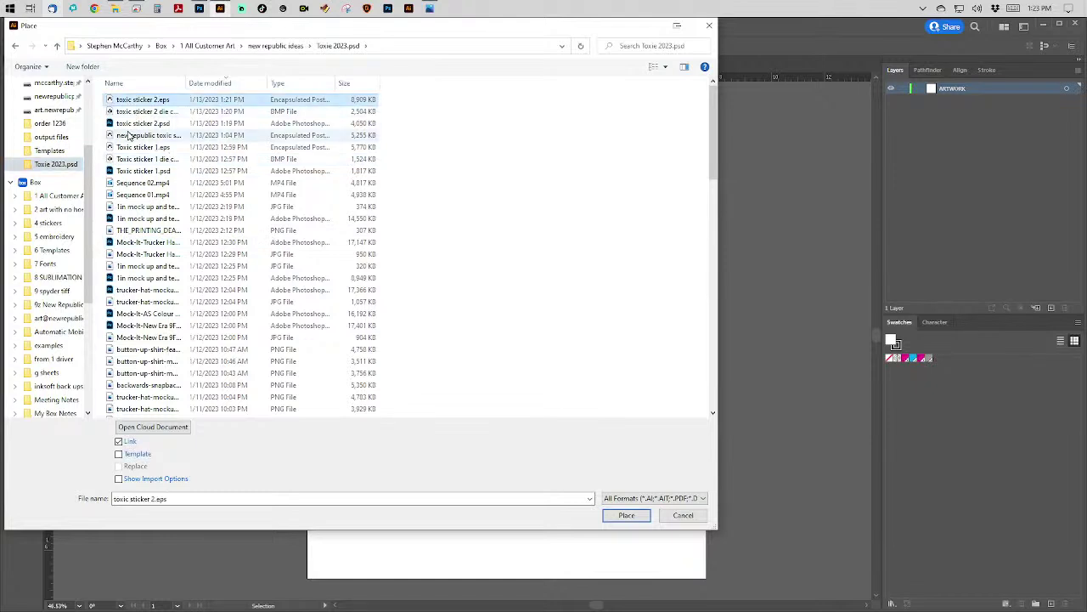
left_click(136, 111, "ctrl")
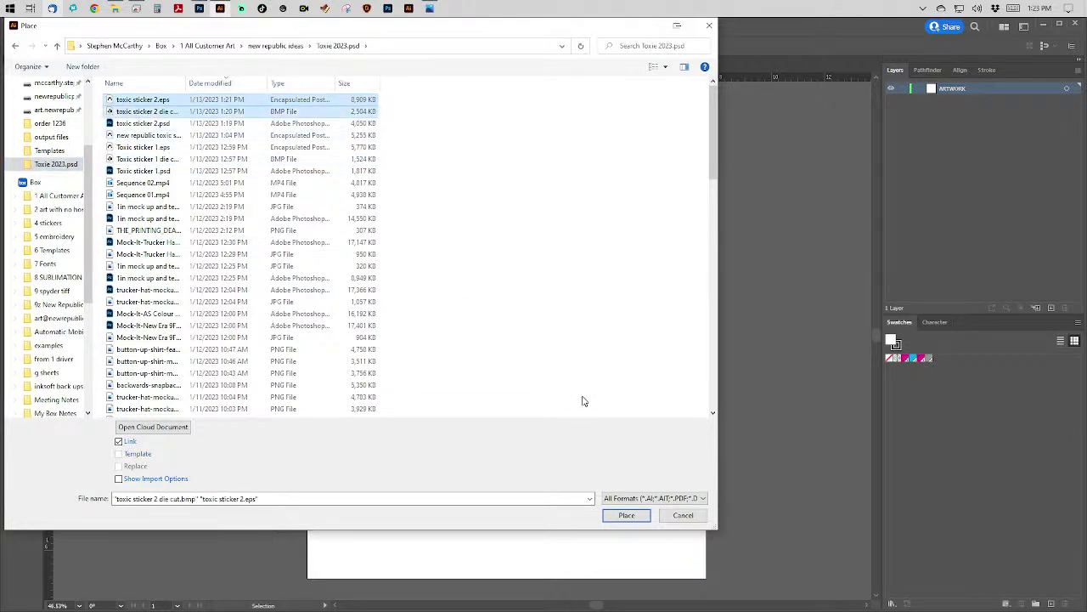
left_click(629, 516)
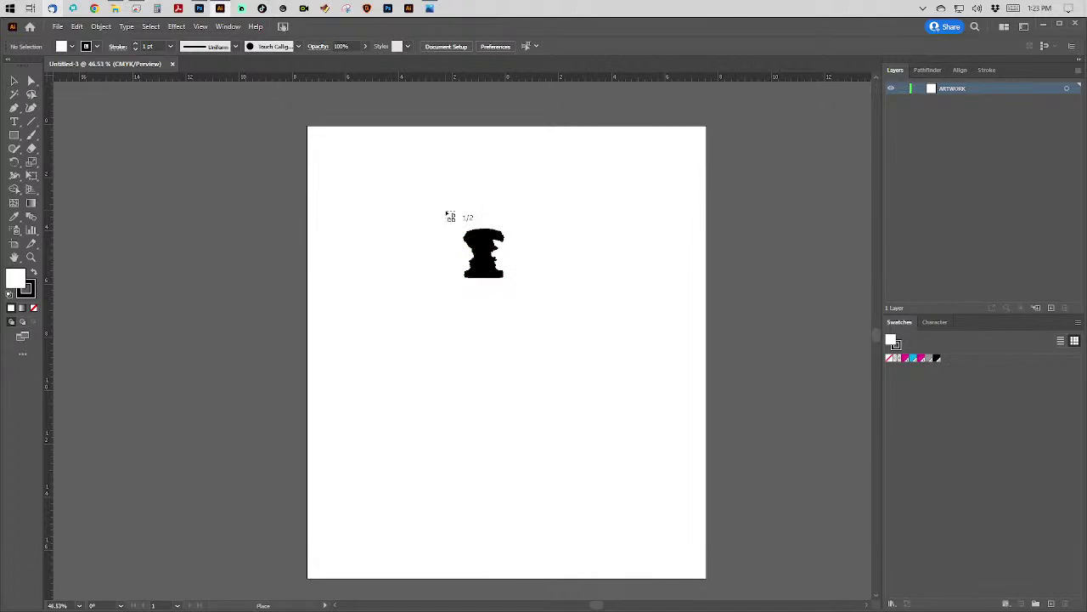
Drop both images on the artboard and position the sticker at X 0 in, Y 4 in.
left_click(445, 211)
left_click(516, 404)
left_click(480, 241)
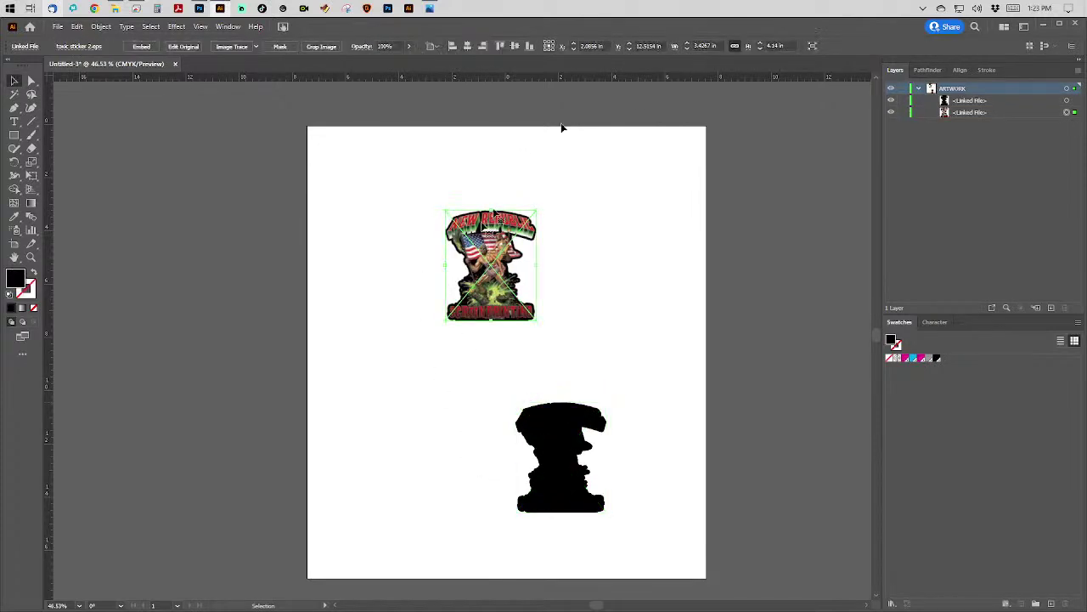
left_click(593, 46)
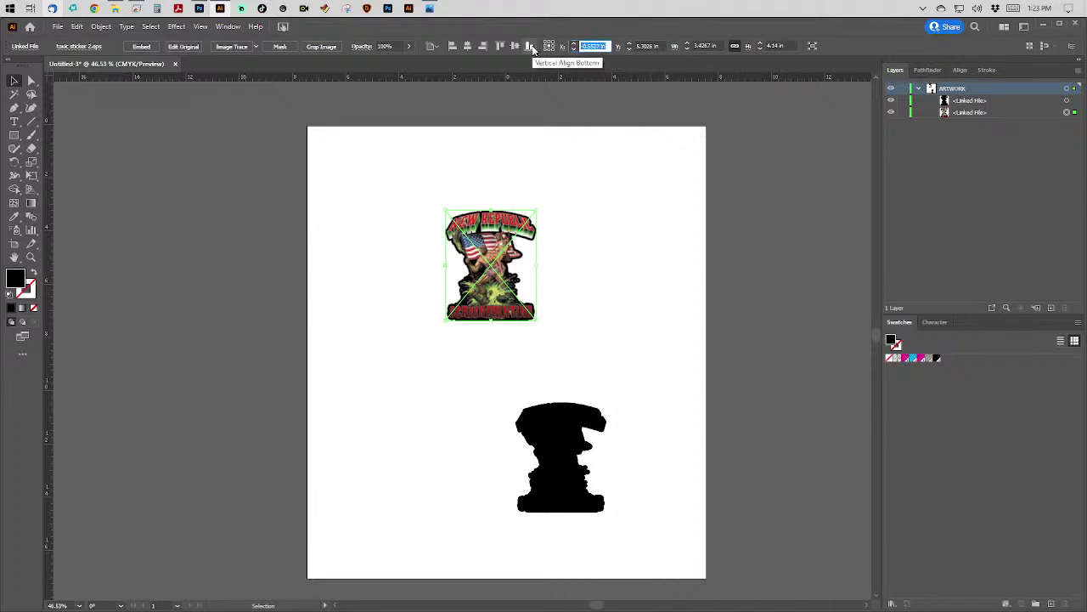
type("0")
key("Tab")
type("4")
key("Tab")
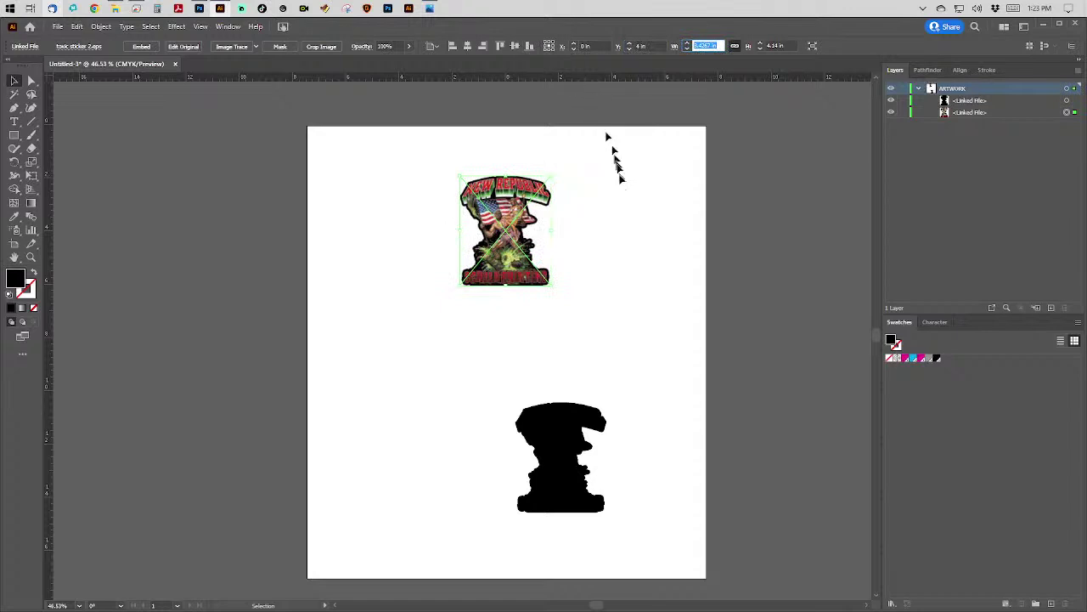
Select only the black die-cut silhouette.
left_click(565, 441, "shift")
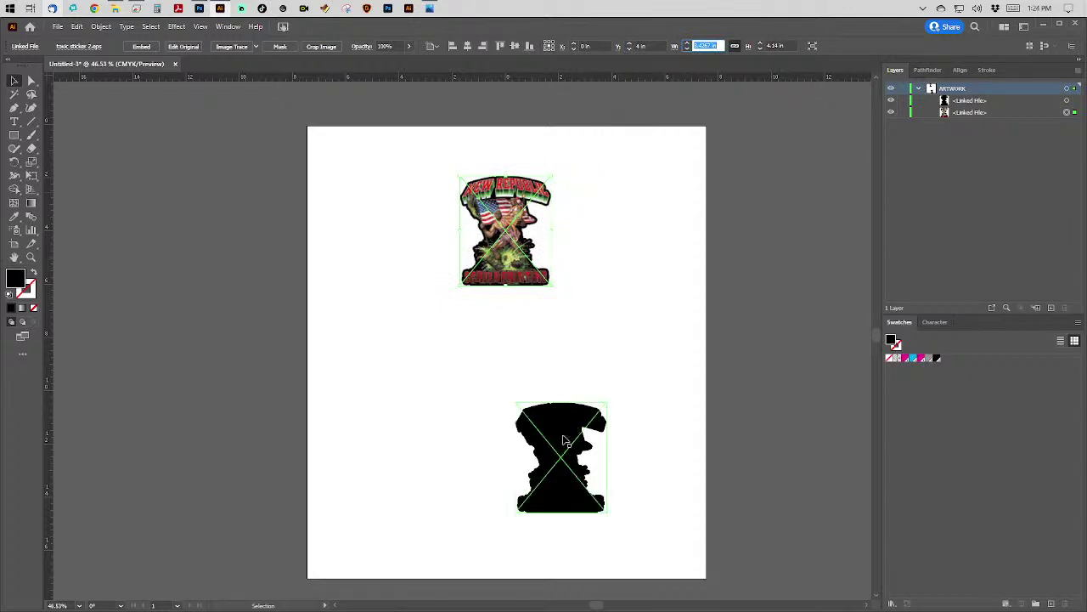
key("Escape")
left_click(557, 412)
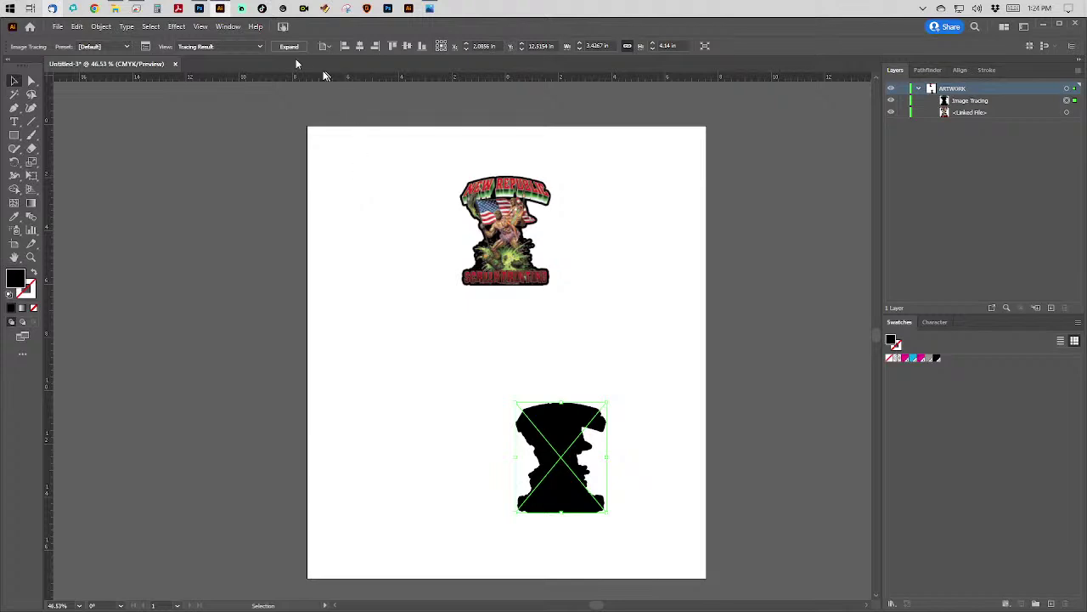
Expand the silhouette tracing and delete the first three white paths in the Layers panel.
left_click(289, 47)
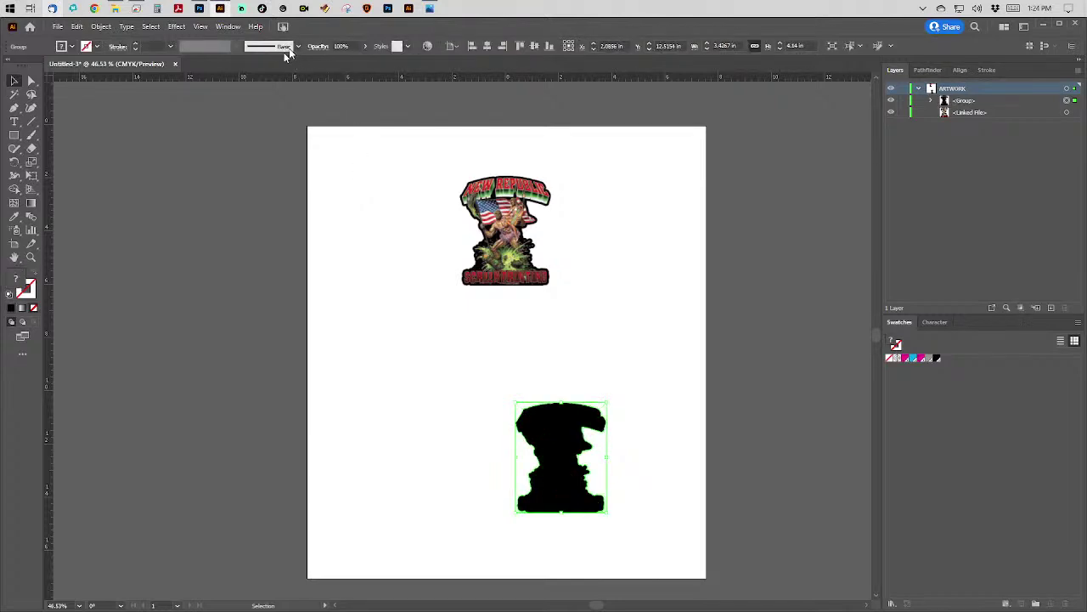
left_click(935, 101)
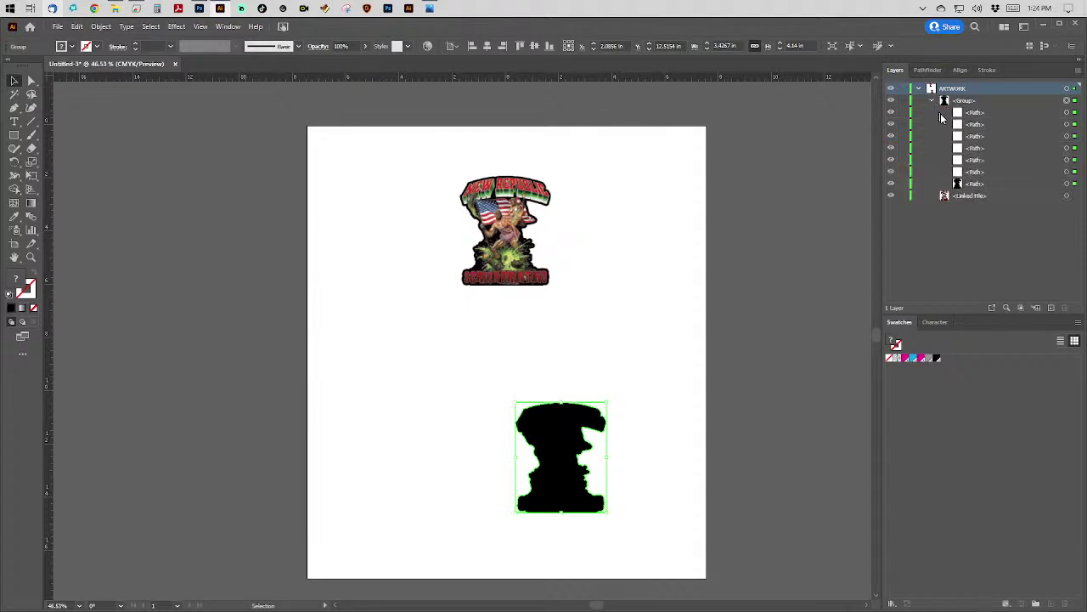
left_click(1004, 108)
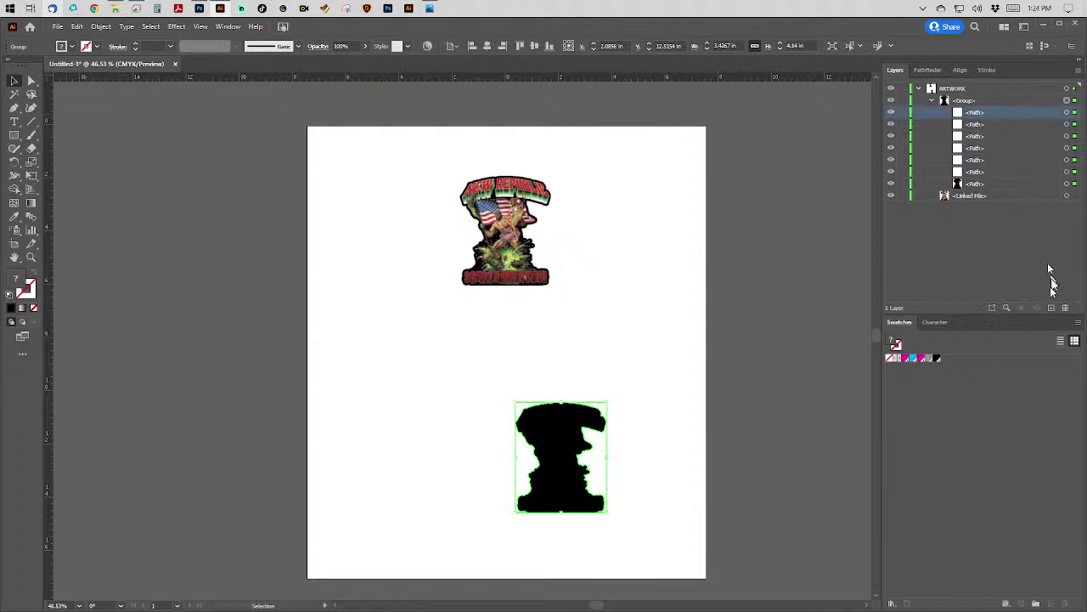
left_click(1066, 307)
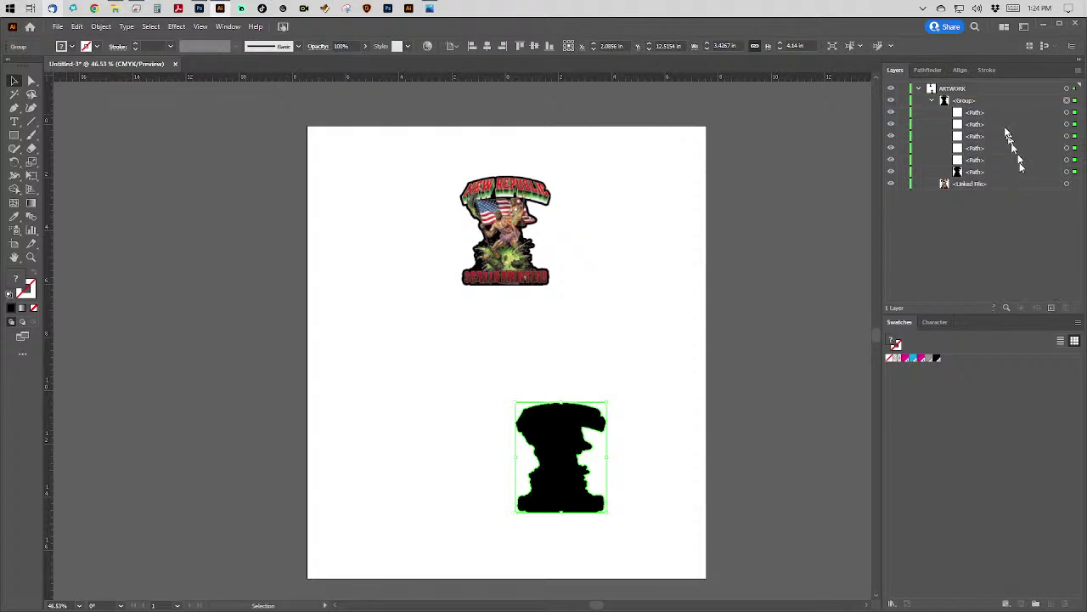
left_click(1003, 114)
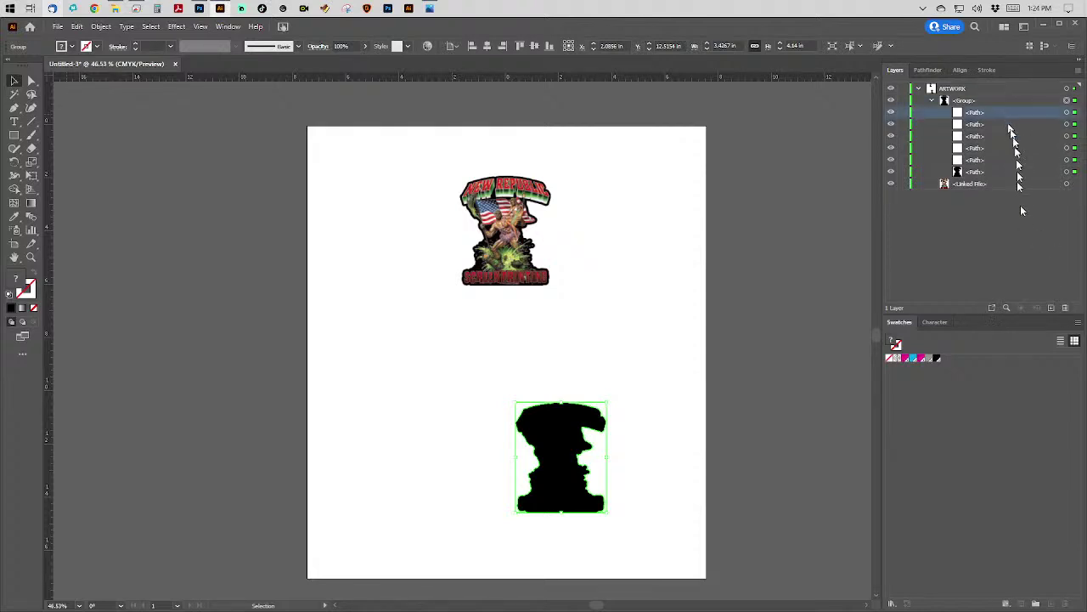
left_click(1066, 307)
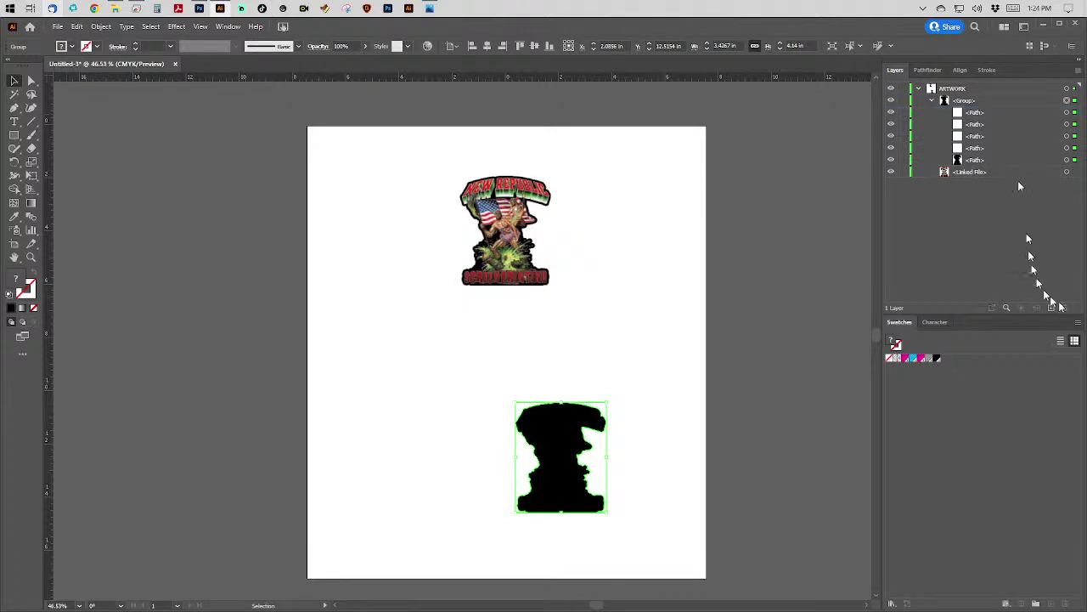
left_click(1001, 114)
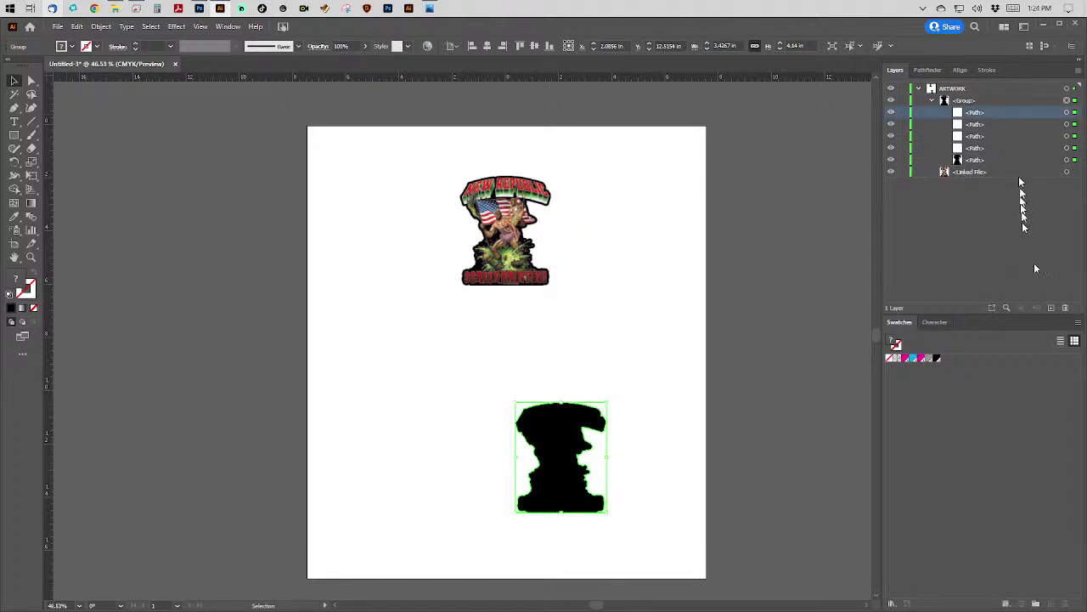
left_click(1066, 308)
Delete the remaining three white paths and select the remaining black silhouette path.
left_click(992, 114)
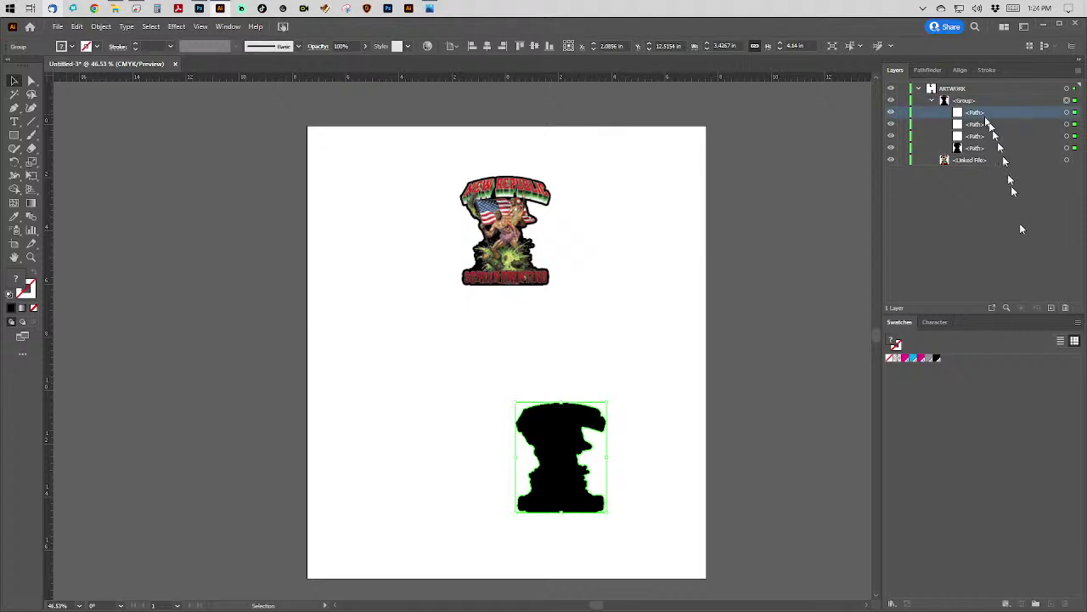
left_click(1066, 307)
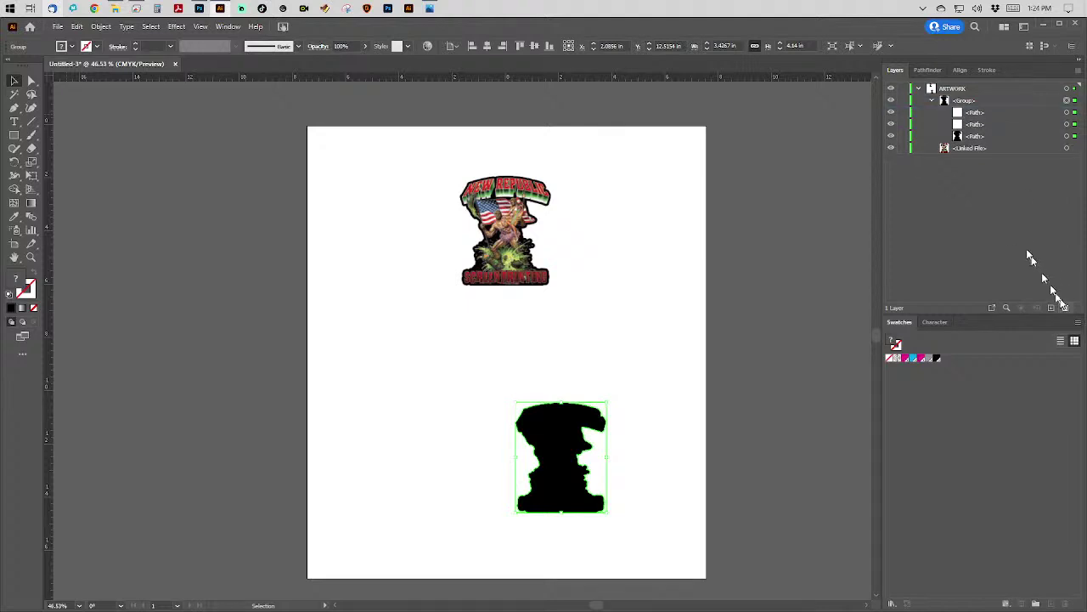
left_click(1003, 115)
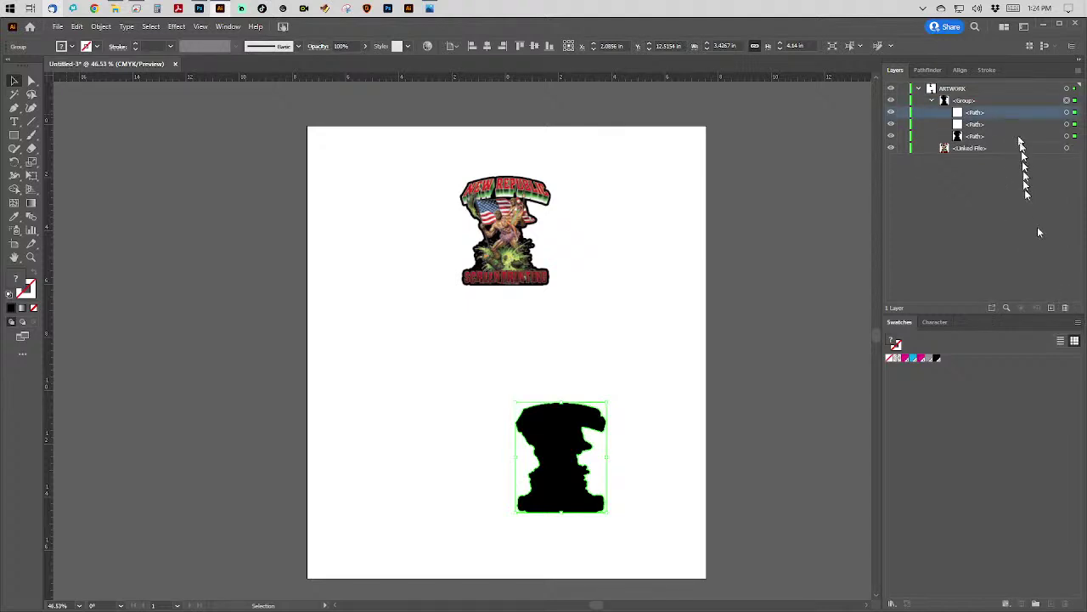
left_click(1066, 307)
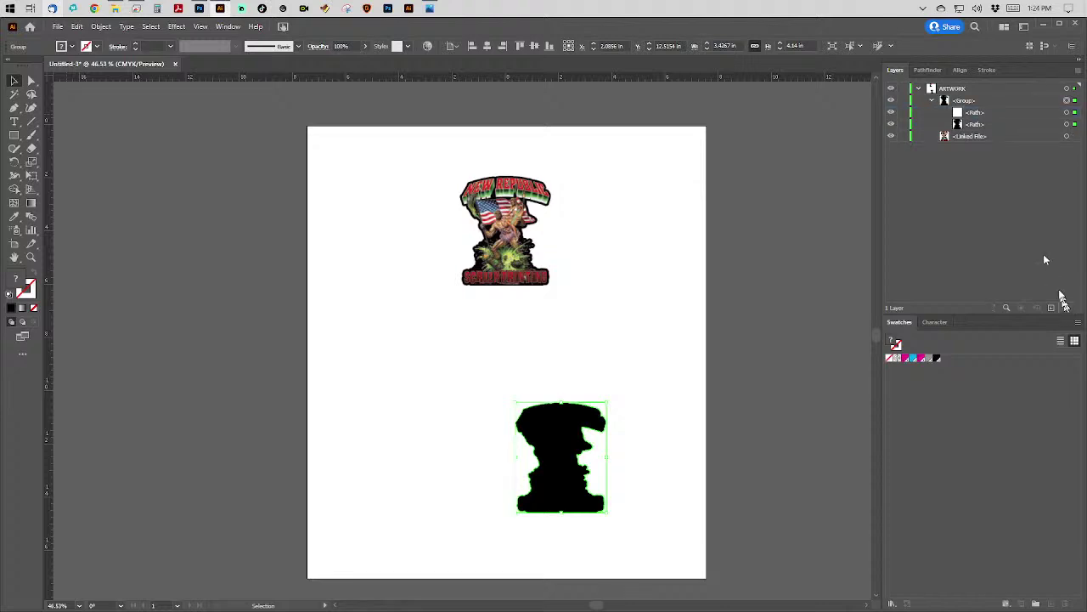
left_click(1004, 116)
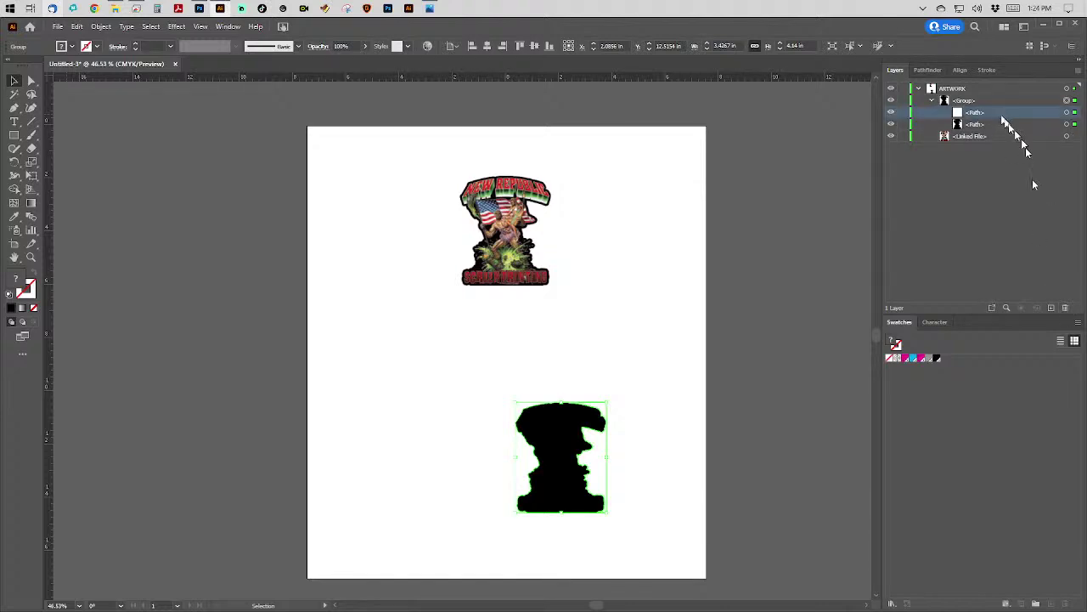
left_click(1066, 308)
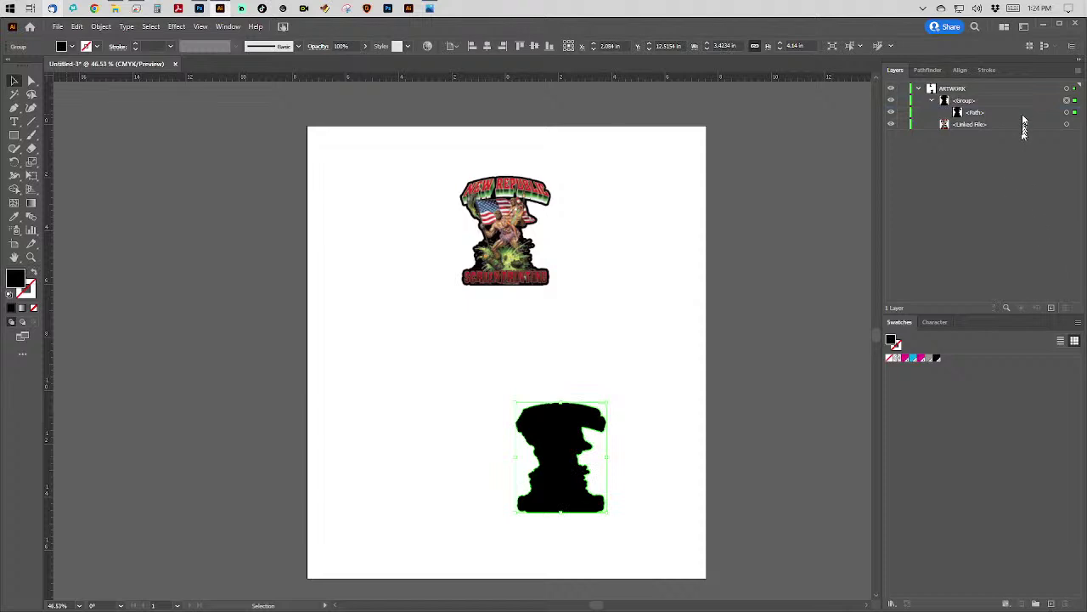
left_click(1022, 111)
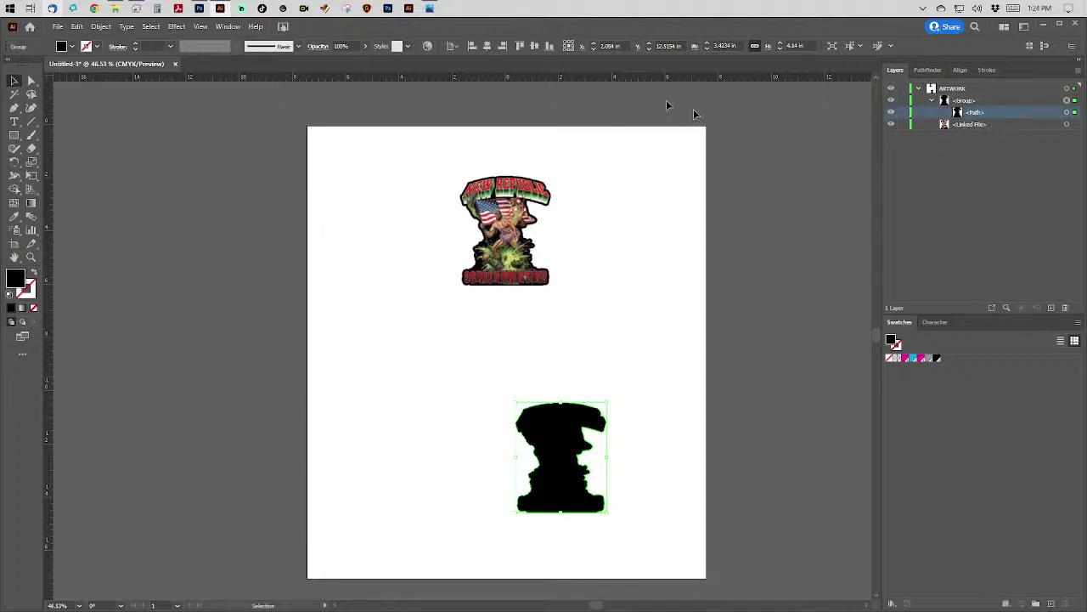
Position the black silhouette at X 0 in, Y 4 in.
left_click(616, 48)
type("0")
key("Tab")
type("4")
key("Tab")
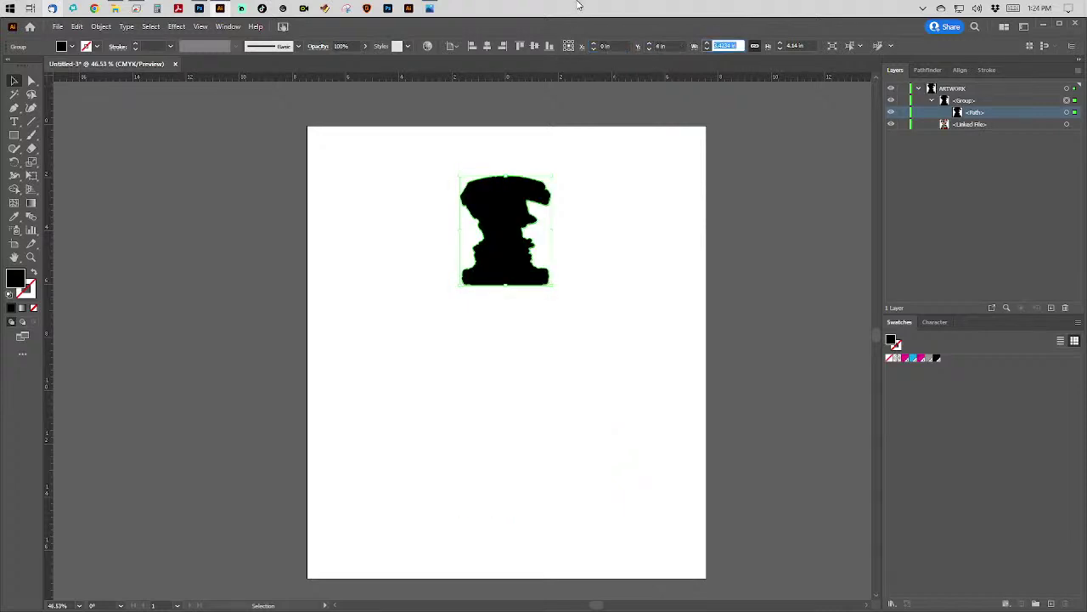
Give the silhouette no fill and a PerfCutContour stroke, then zoom in on the artwork.
left_click(72, 47)
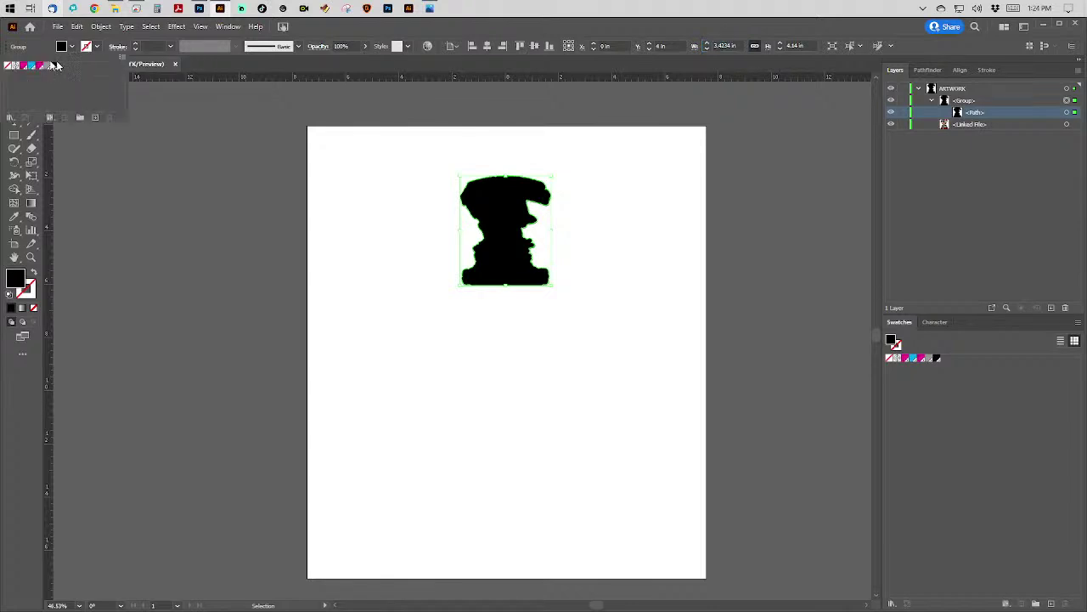
left_click(10, 67)
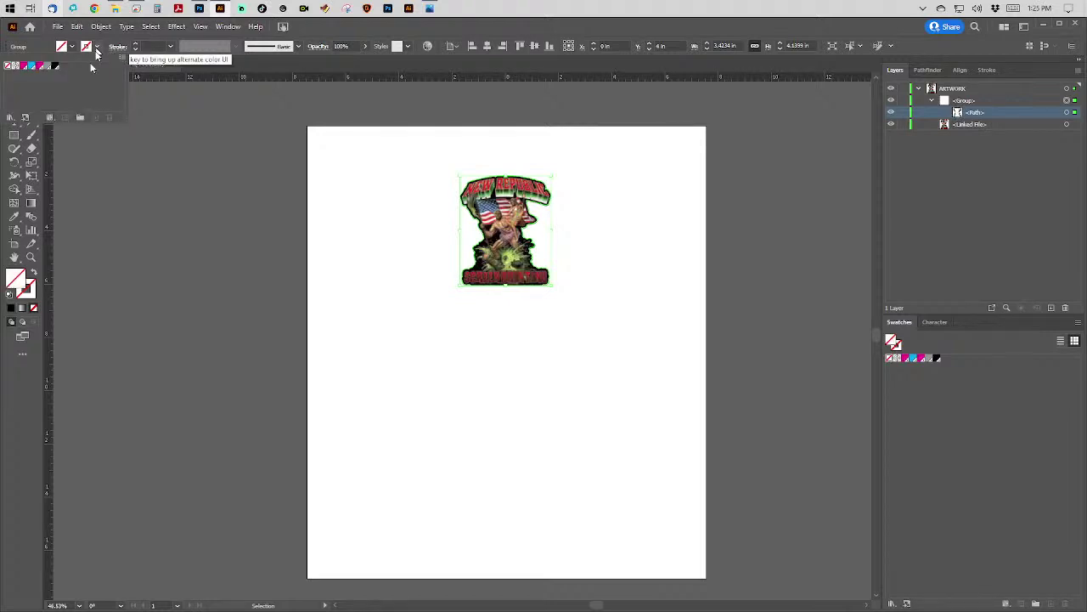
left_click(47, 67)
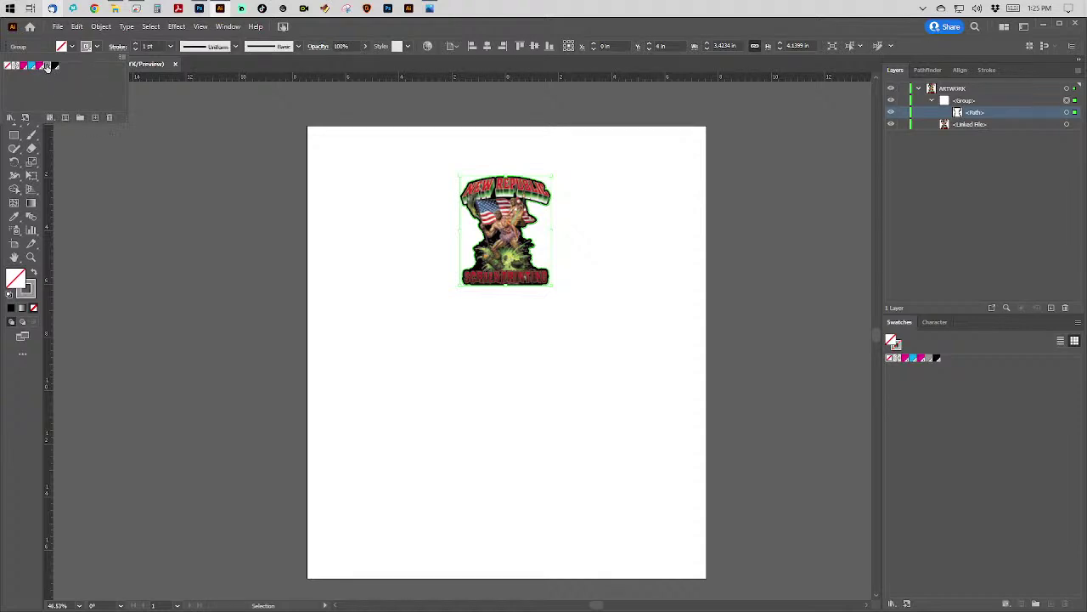
left_click(365, 205)
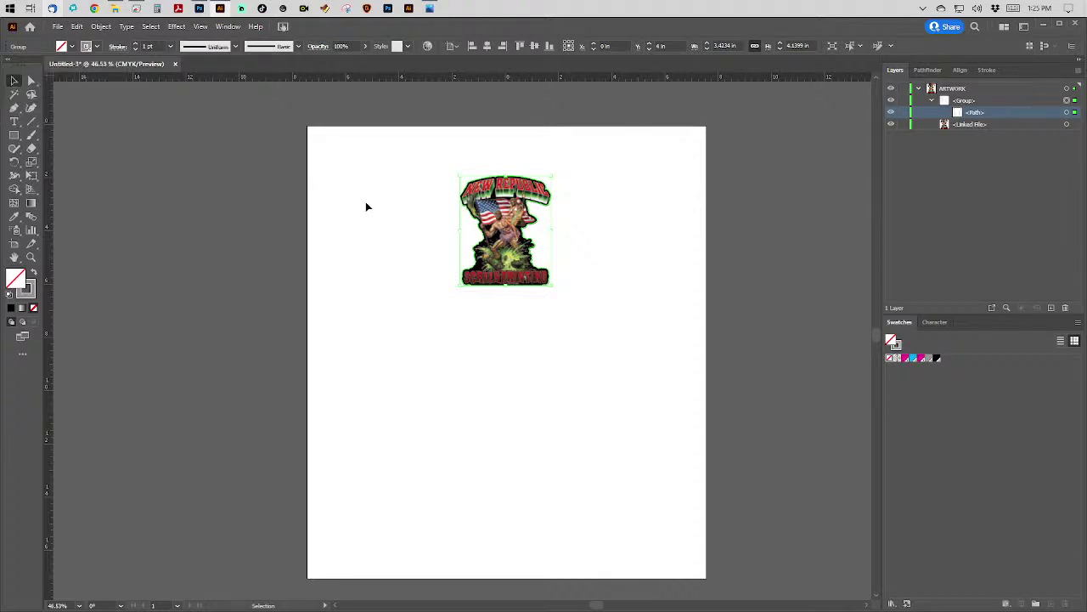
key("ctrl+equal")
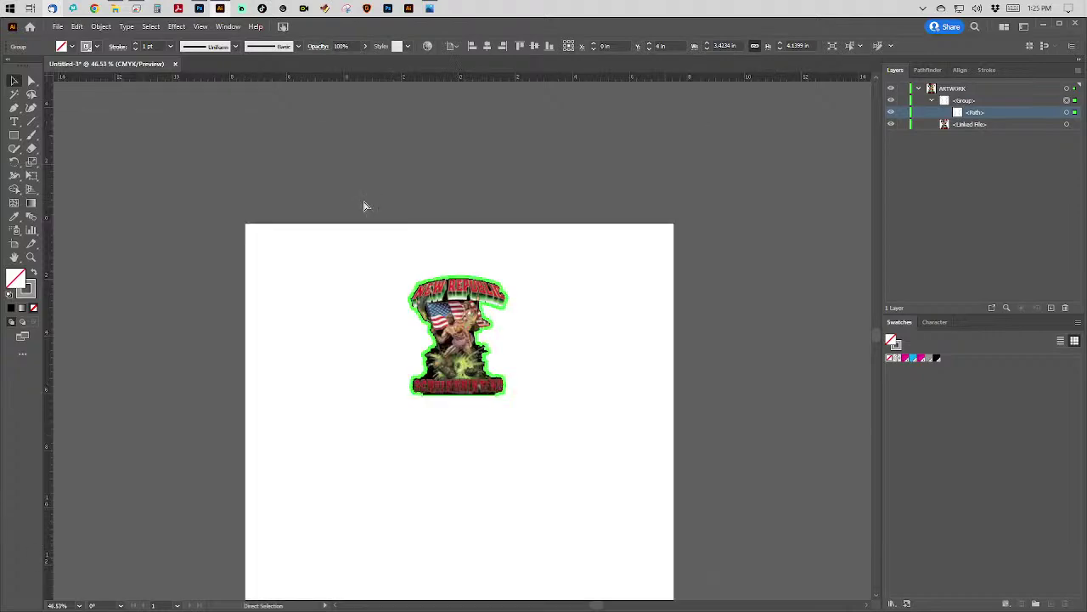
key("ctrl+equal")
key("ctrl+equal")
key("ctrl+equal")
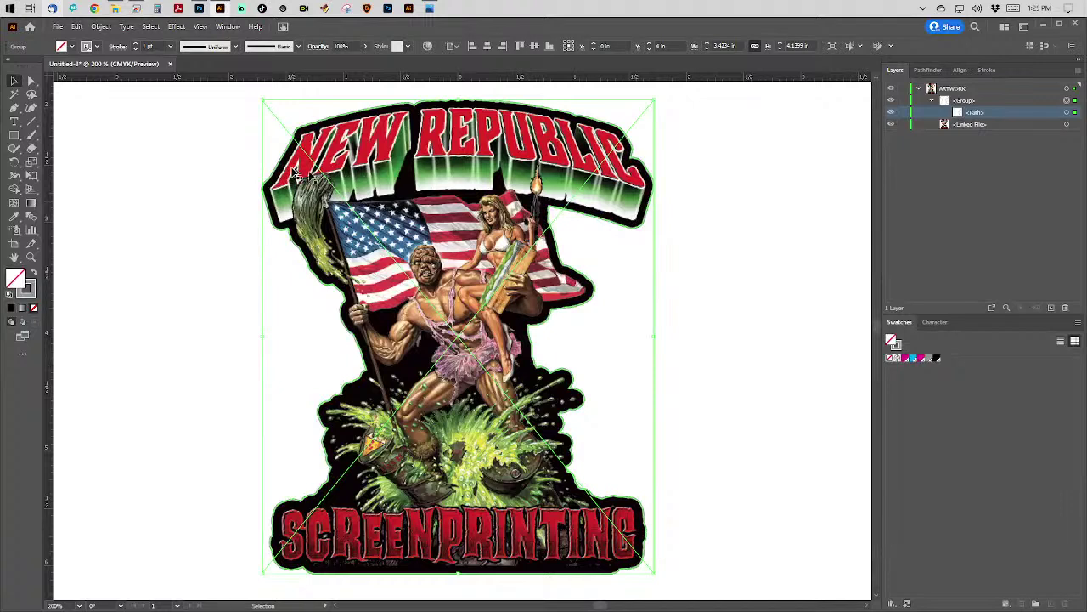
Simplify the cut contour path with Object > Path > Simplify.
left_click(101, 26)
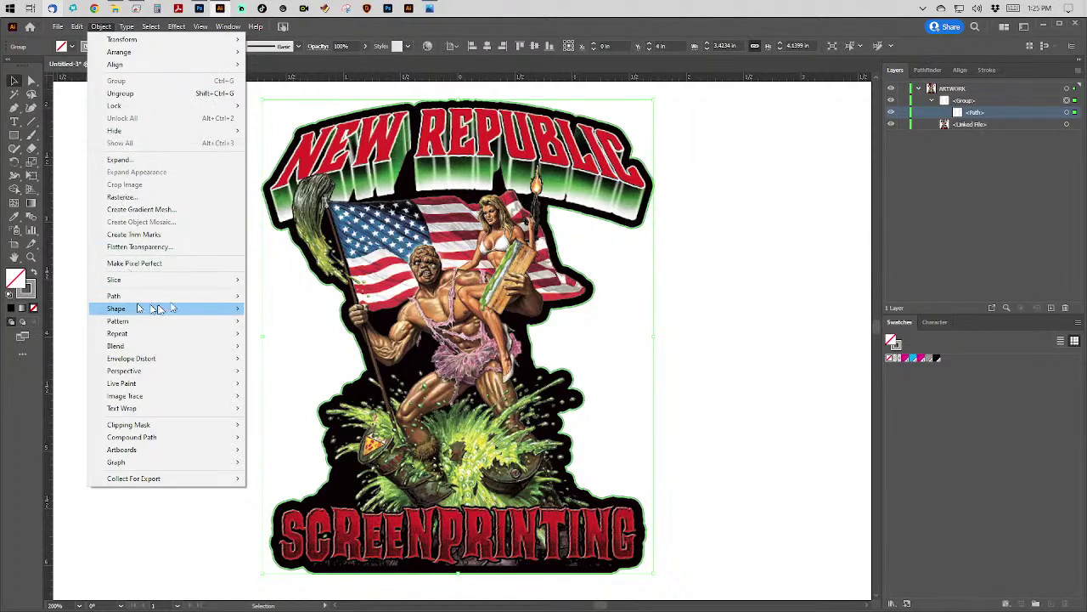
mouse_move(201, 295)
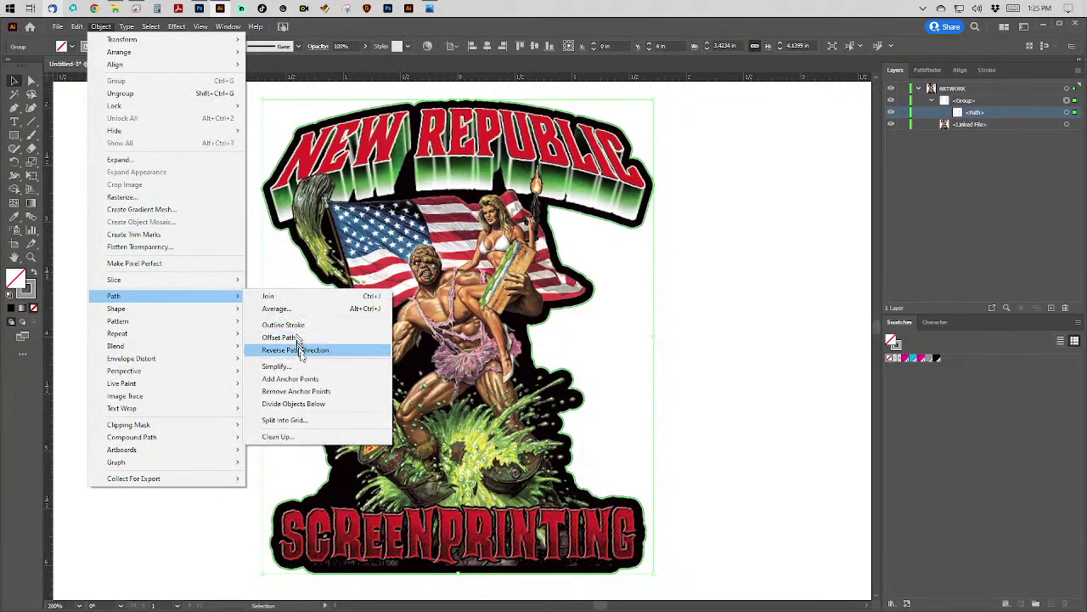
left_click(305, 371)
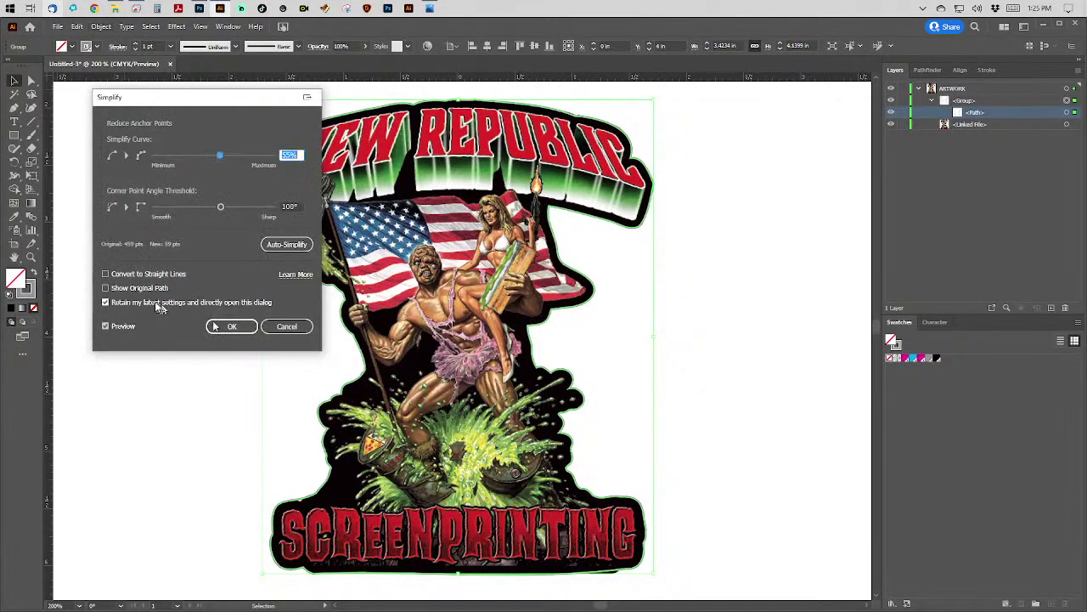
left_click(229, 326)
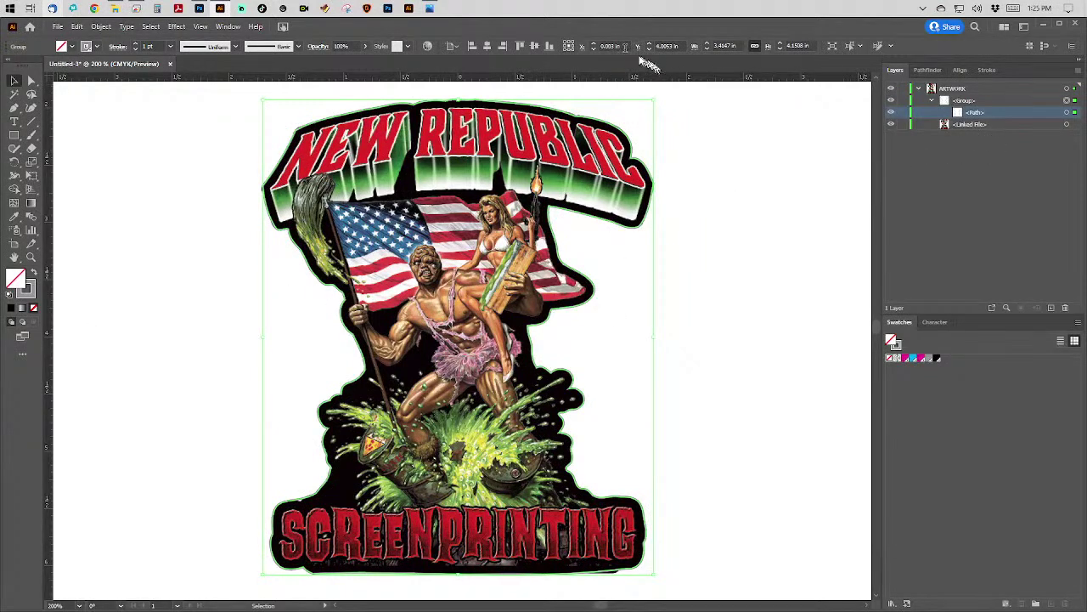
Set the artwork's X and Y position fields to 0 and deselect it.
left_click(613, 46)
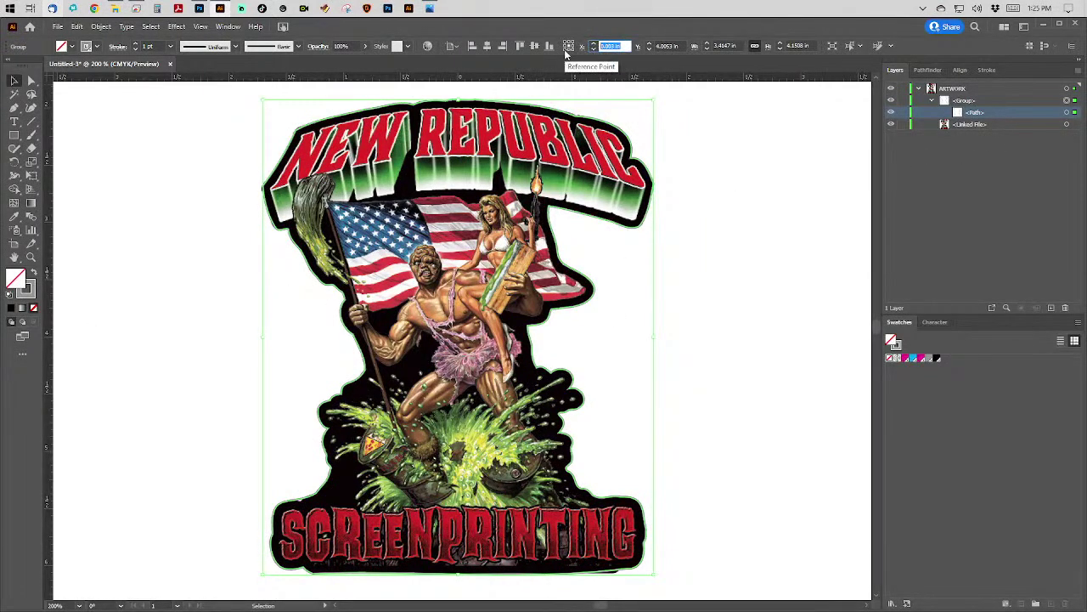
type("0")
key("Tab")
type("0")
key("Tab")
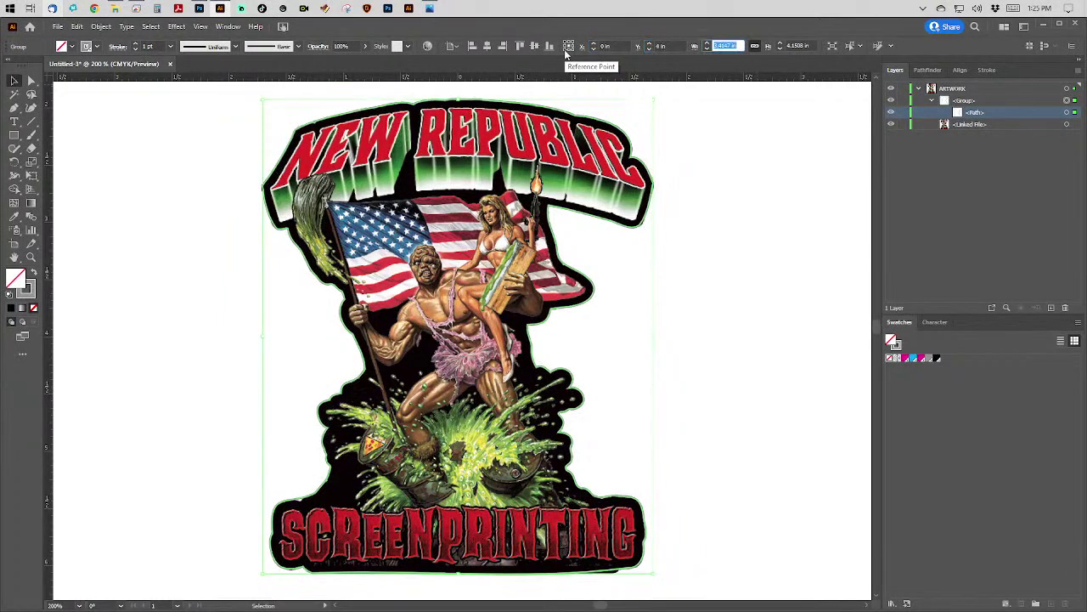
left_click(178, 208)
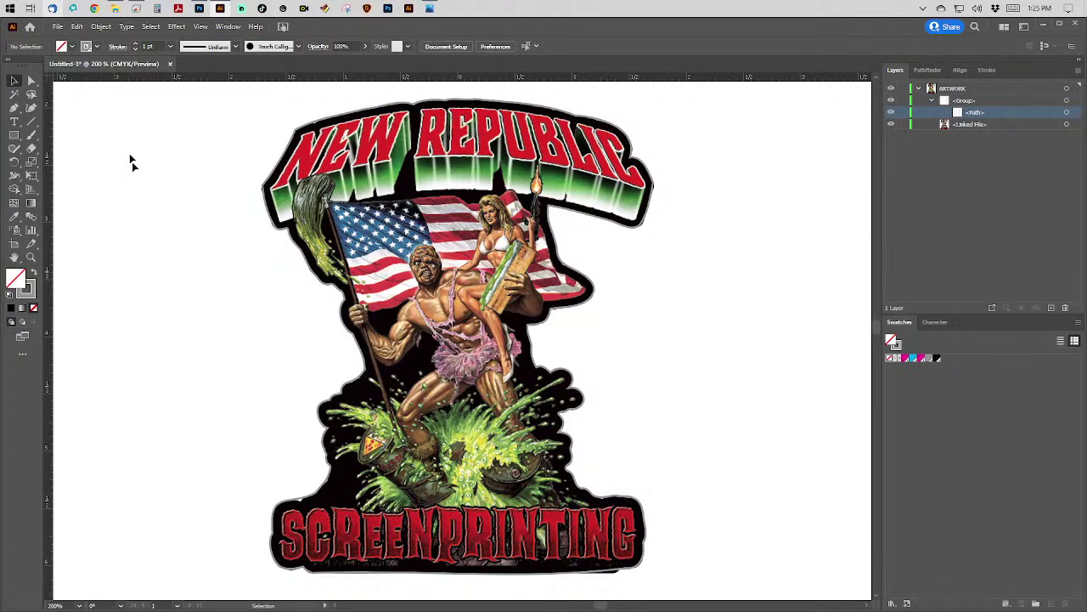
left_click(58, 26)
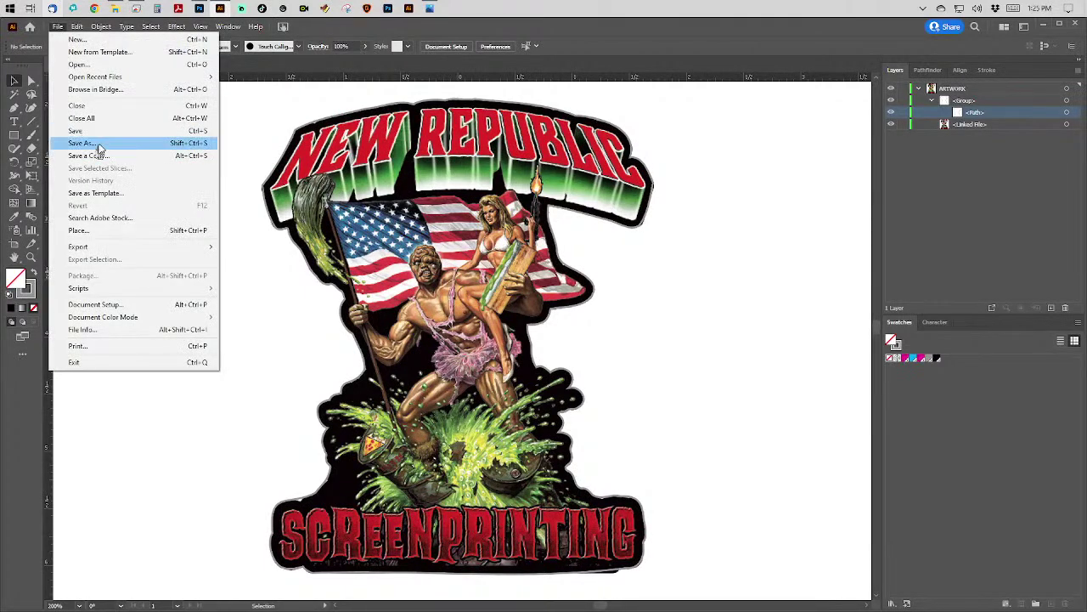
Save as Illustrator EPS named new republic toxic sticker 2.eps, accepting the default EPS options.
left_click(99, 144)
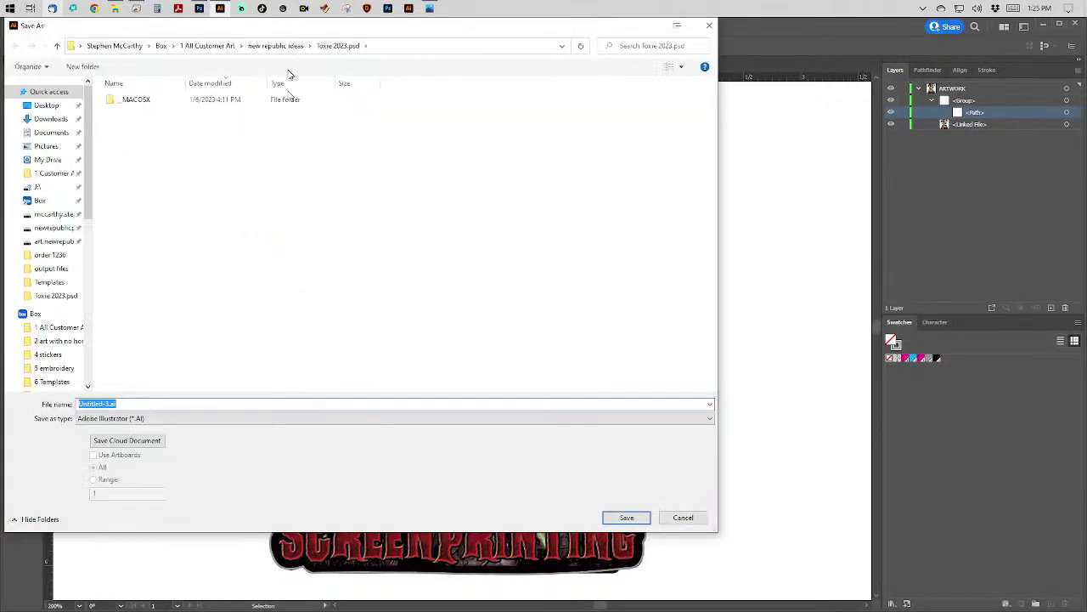
left_click(194, 418)
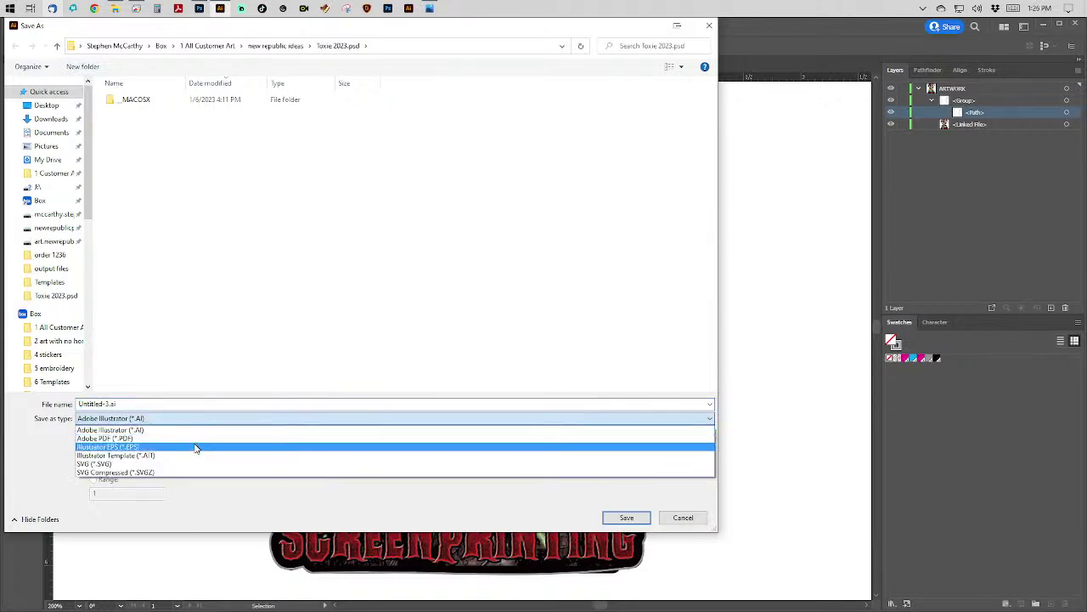
left_click(195, 448)
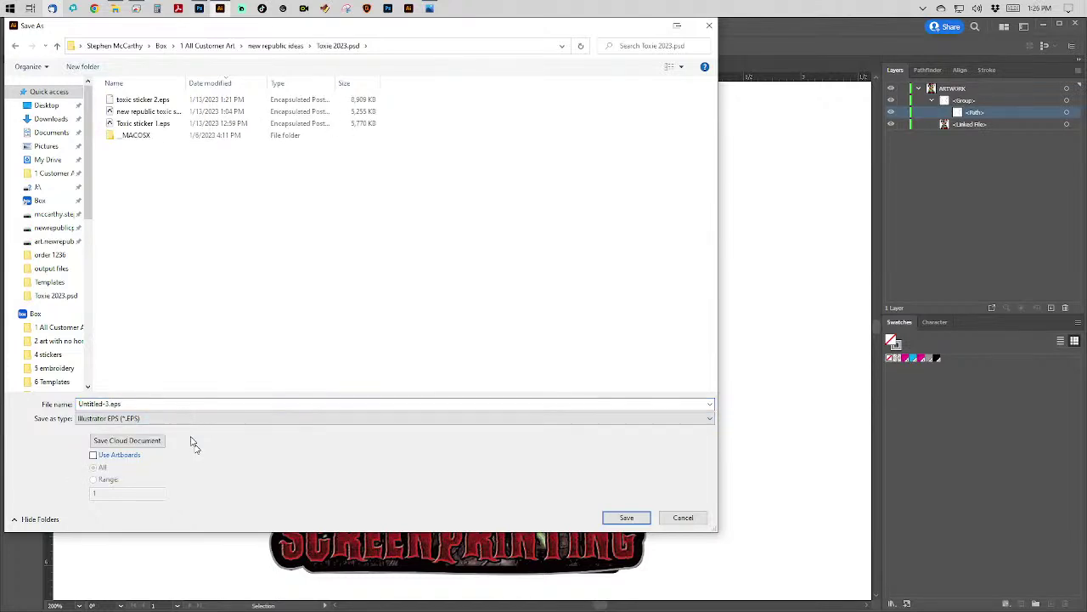
left_click(149, 111)
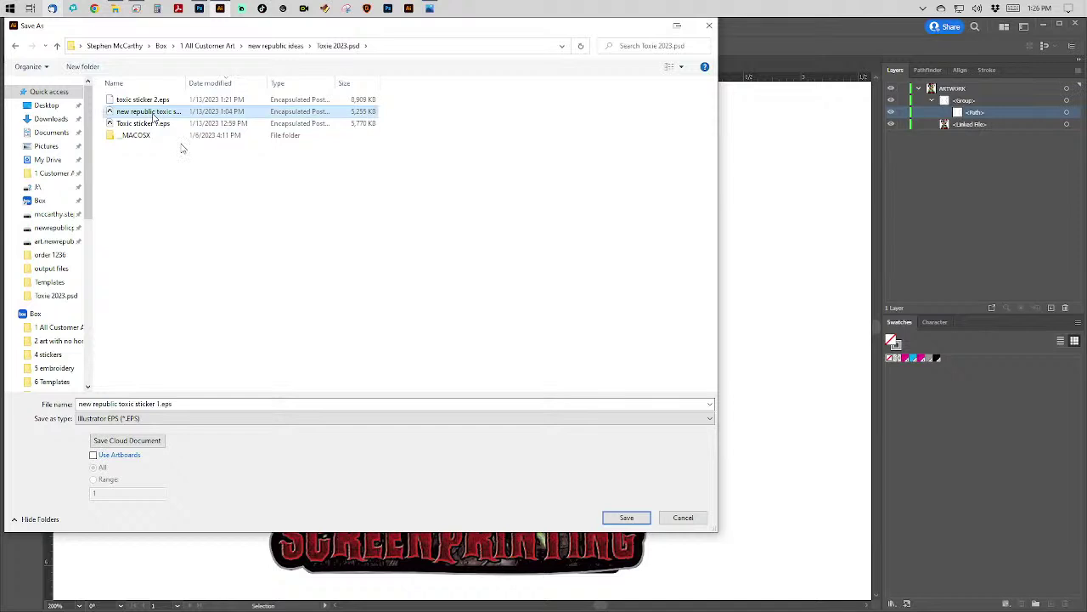
left_click(249, 405)
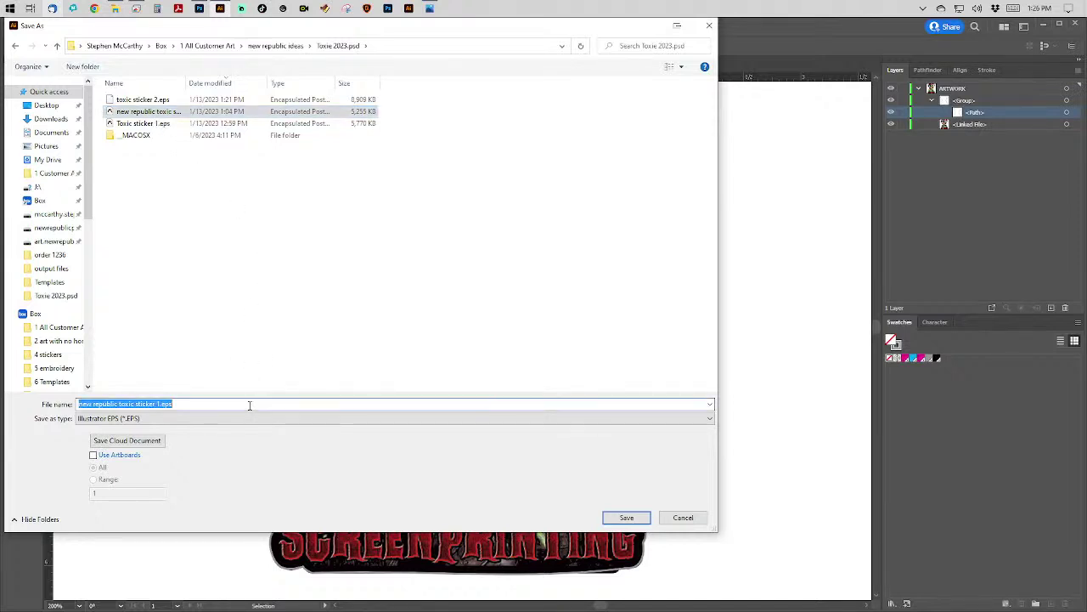
left_click(249, 406)
key("BackSpace")
type("2")
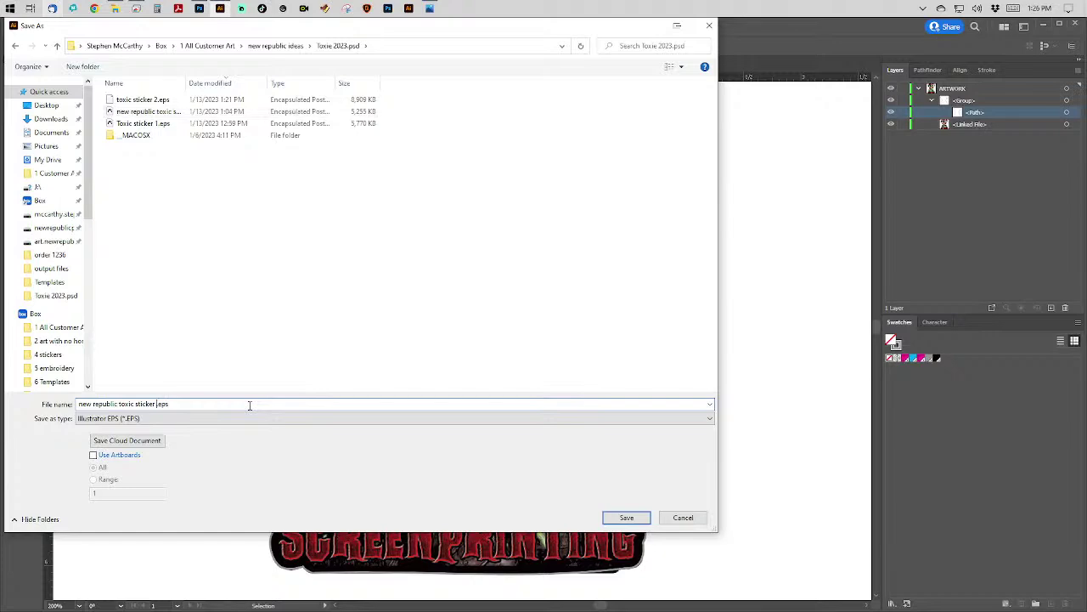
key("Return")
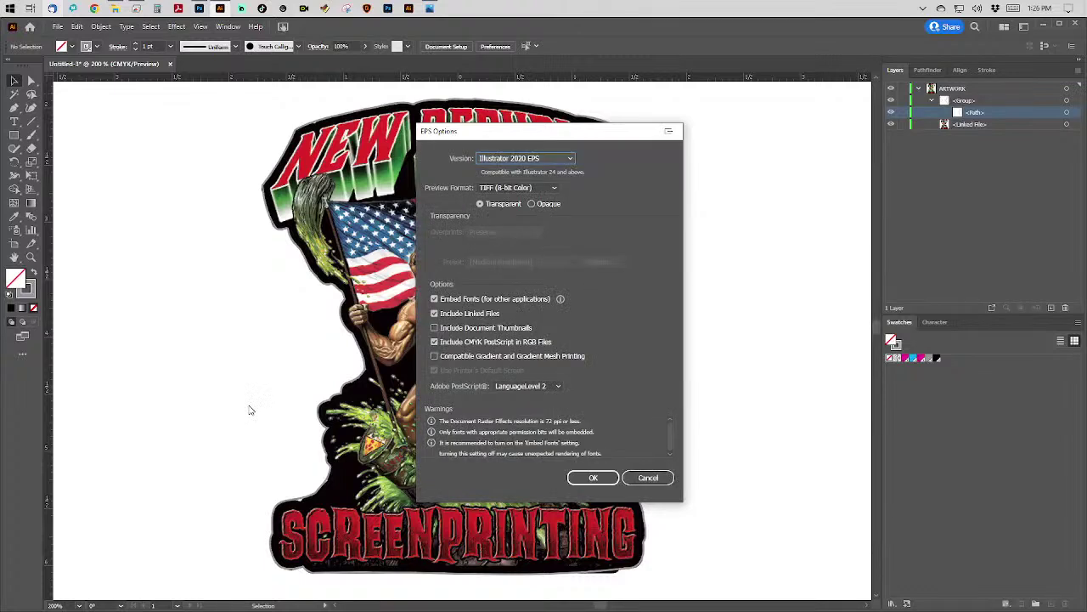
key("Return")
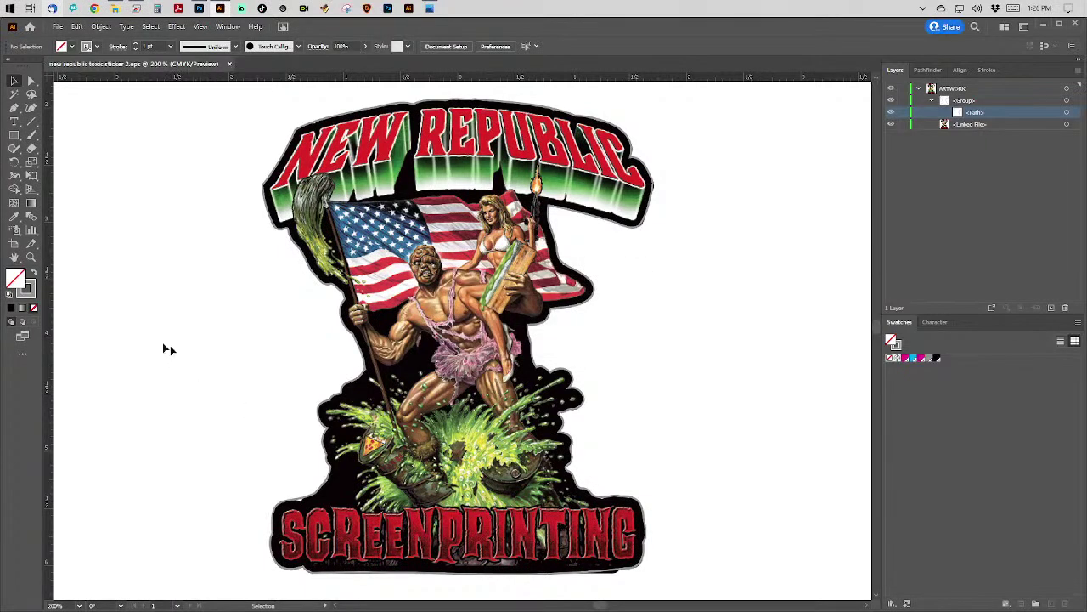
Sort the Toxie 2023.psd folder newest first, select both sticker 2 EPS files, then open 4 stickers.
left_click(116, 9)
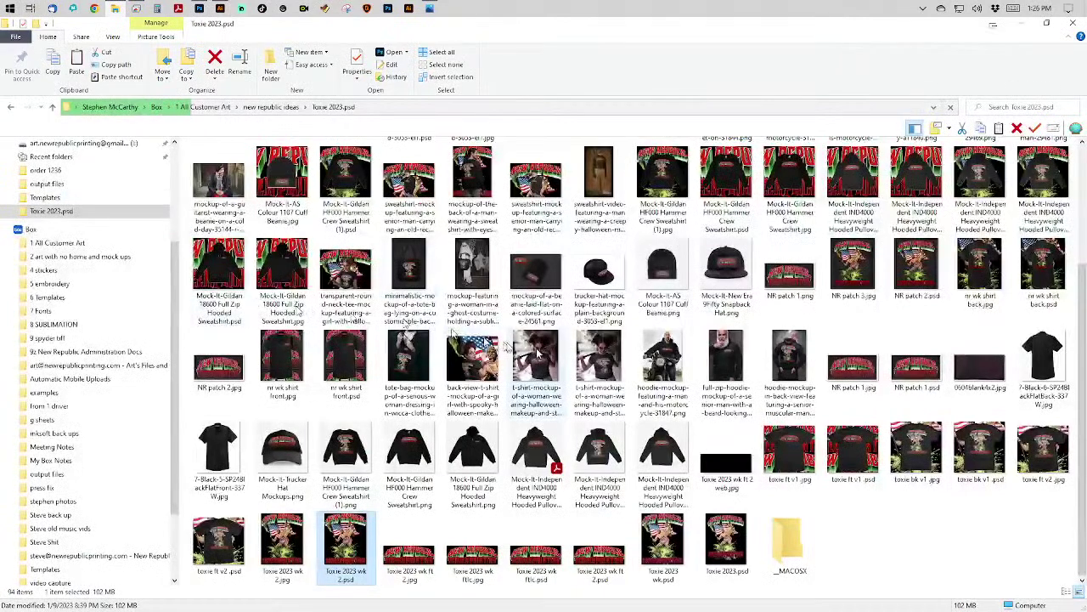
right_click(879, 542)
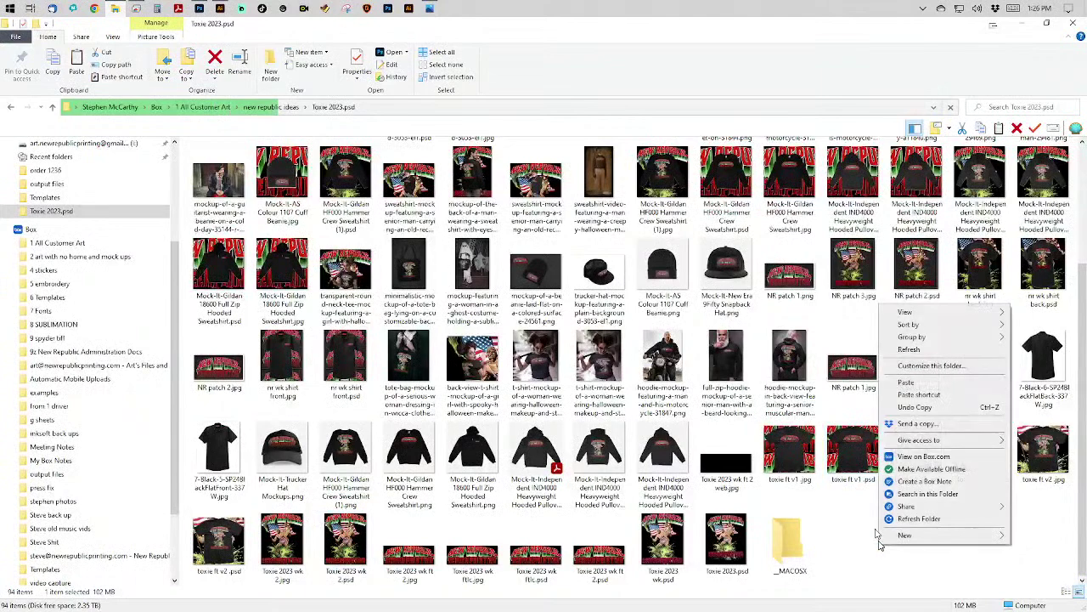
mouse_move(921, 330)
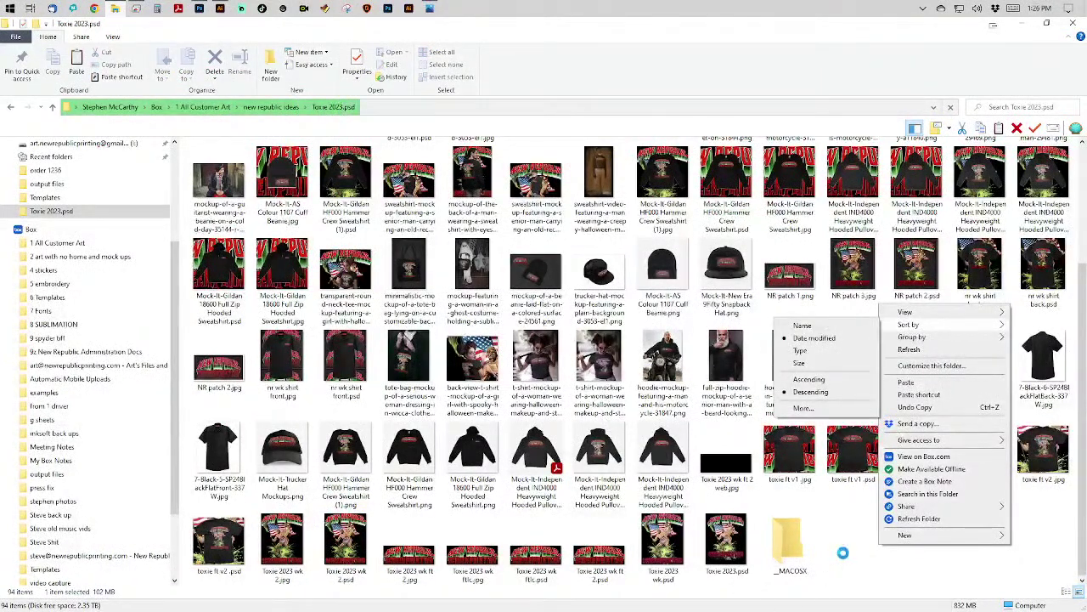
left_click(826, 514)
scroll(754, 439, "up", 2)
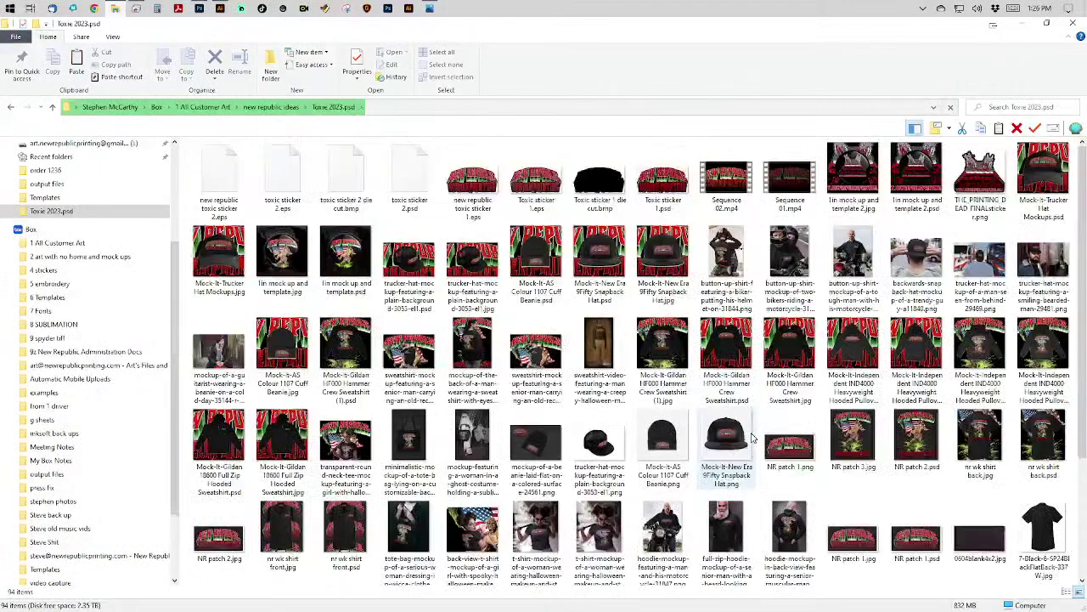
left_click(277, 163)
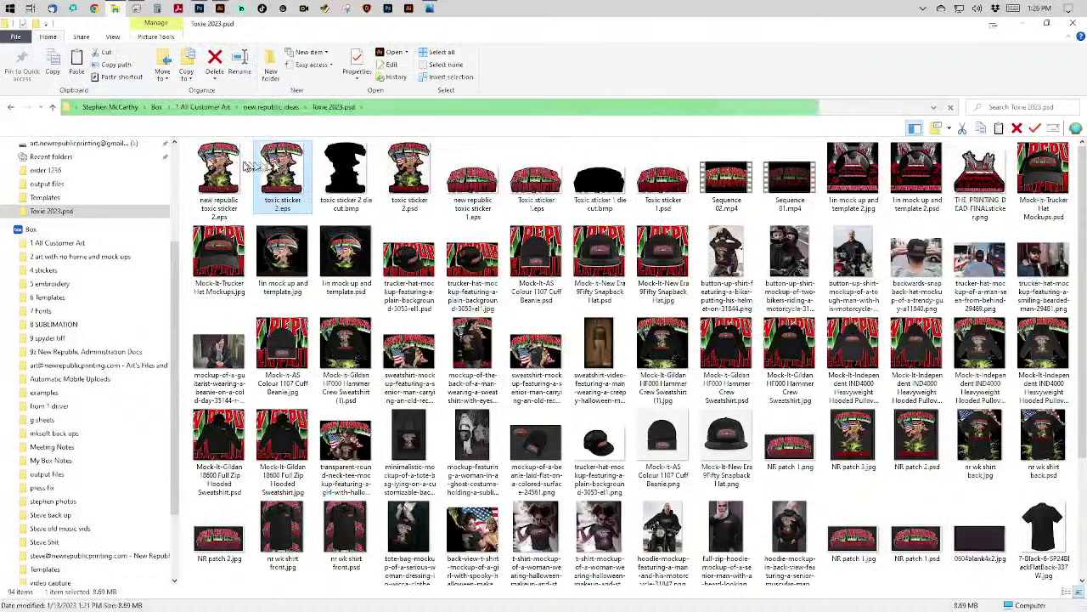
left_click(209, 165, "ctrl")
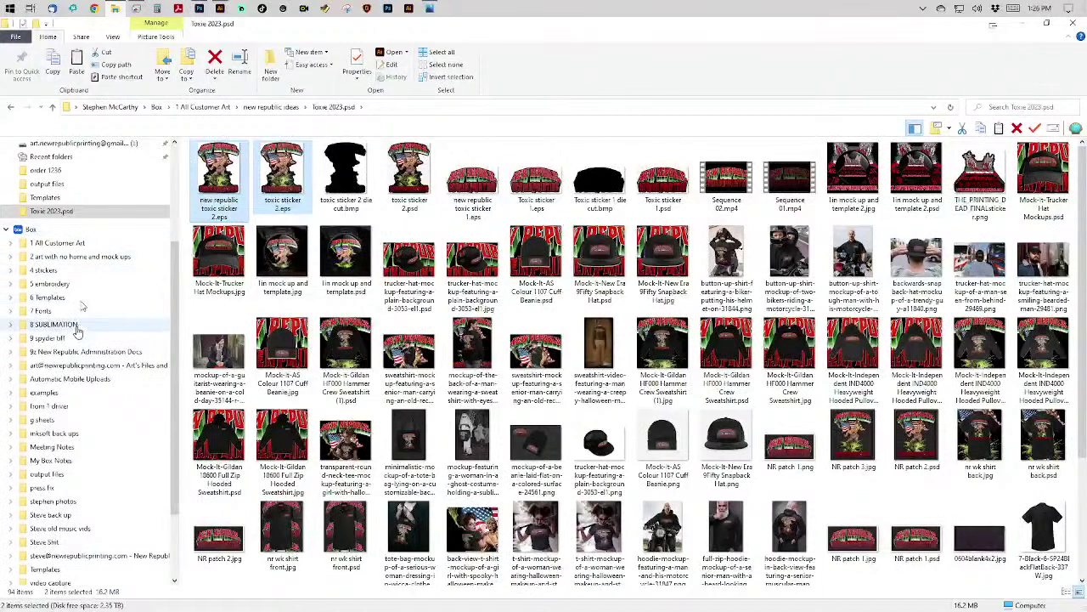
left_click(82, 271)
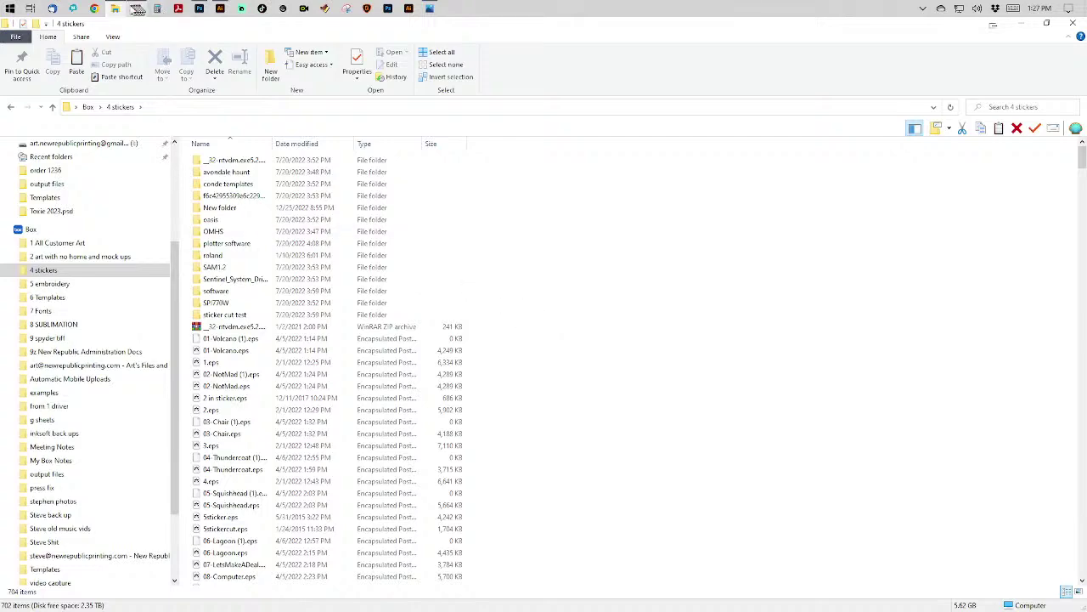
On the remote computer, go to the 4 stickers folder, jump to the top, and refresh it.
left_click(132, 10)
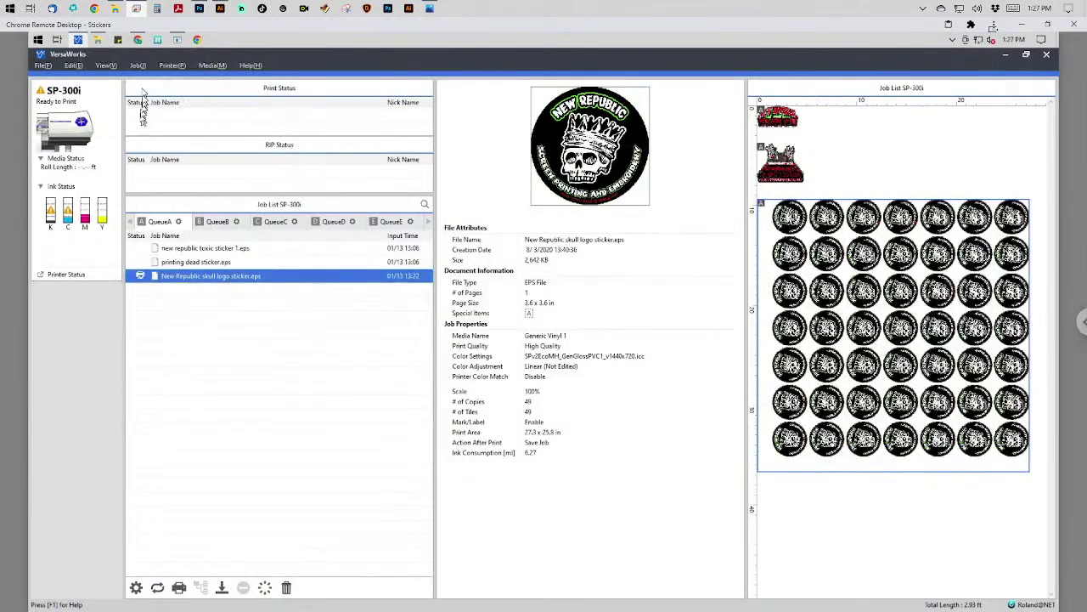
left_click(98, 40)
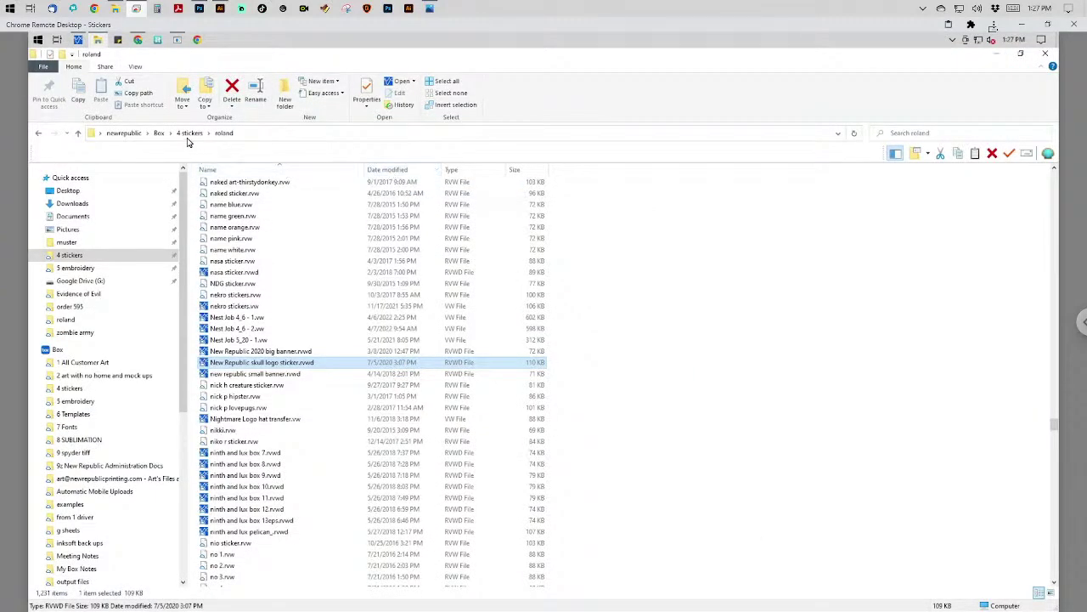
left_click(189, 133)
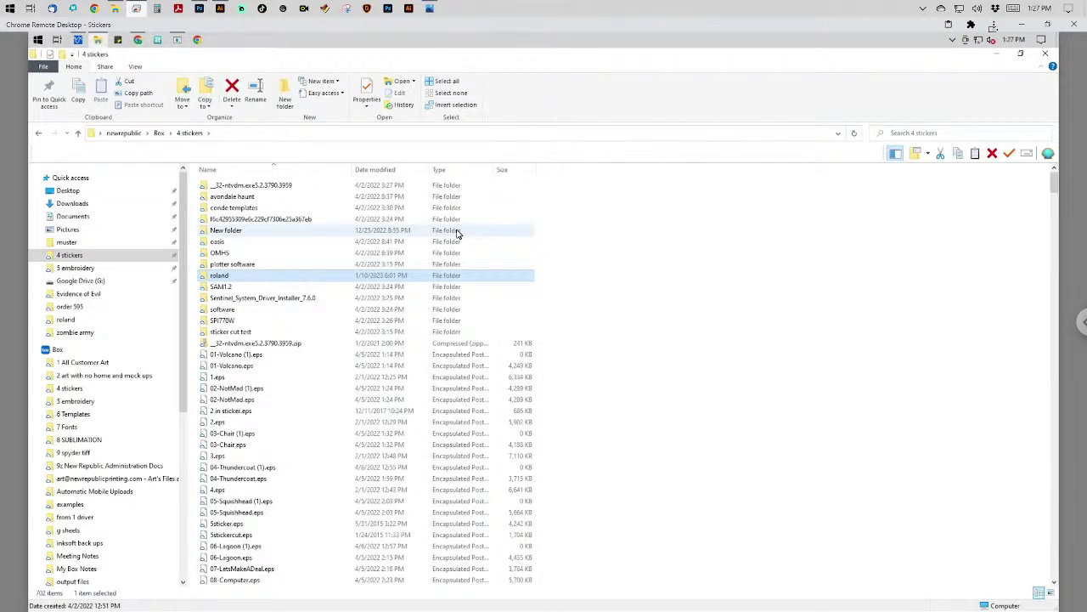
left_click(656, 453)
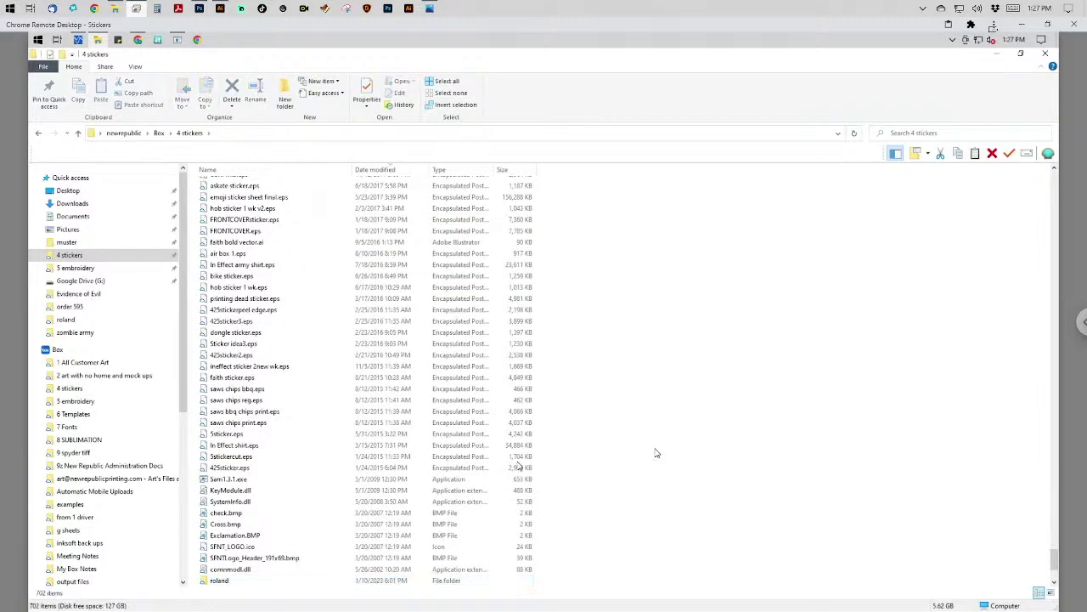
left_click(266, 388)
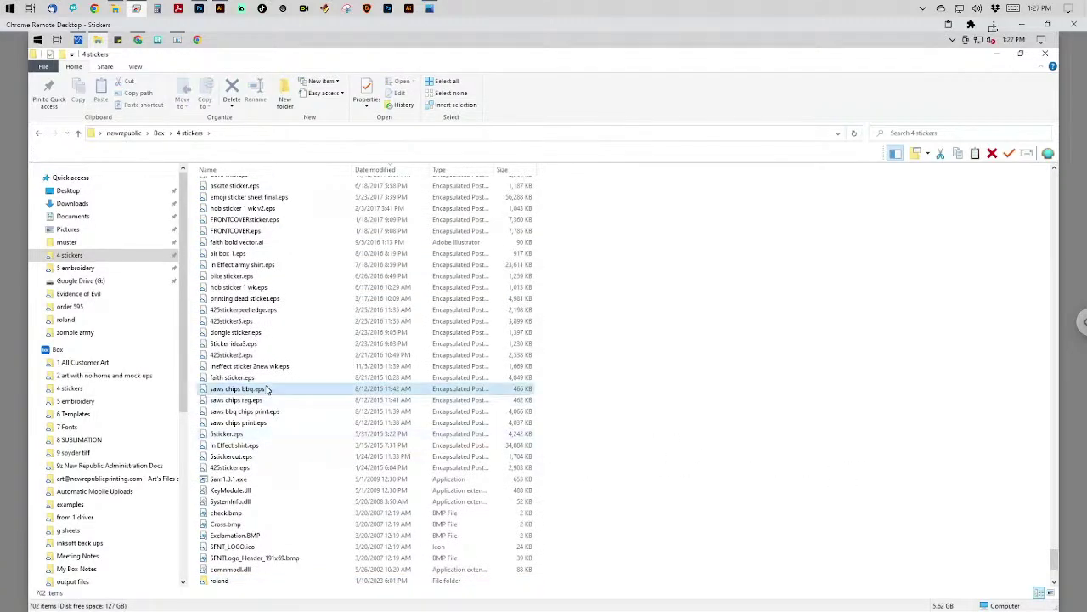
key("Page_Up")
key("Page_Up")
key("Page_Up")
key("Page_Up")
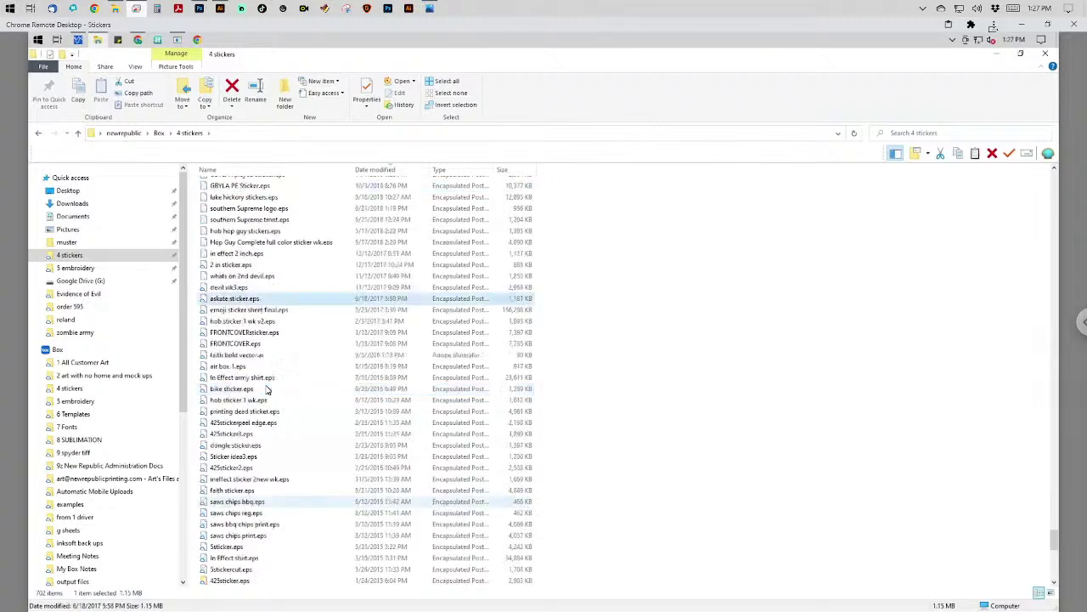
key("Page_Up")
key("Page_Up")
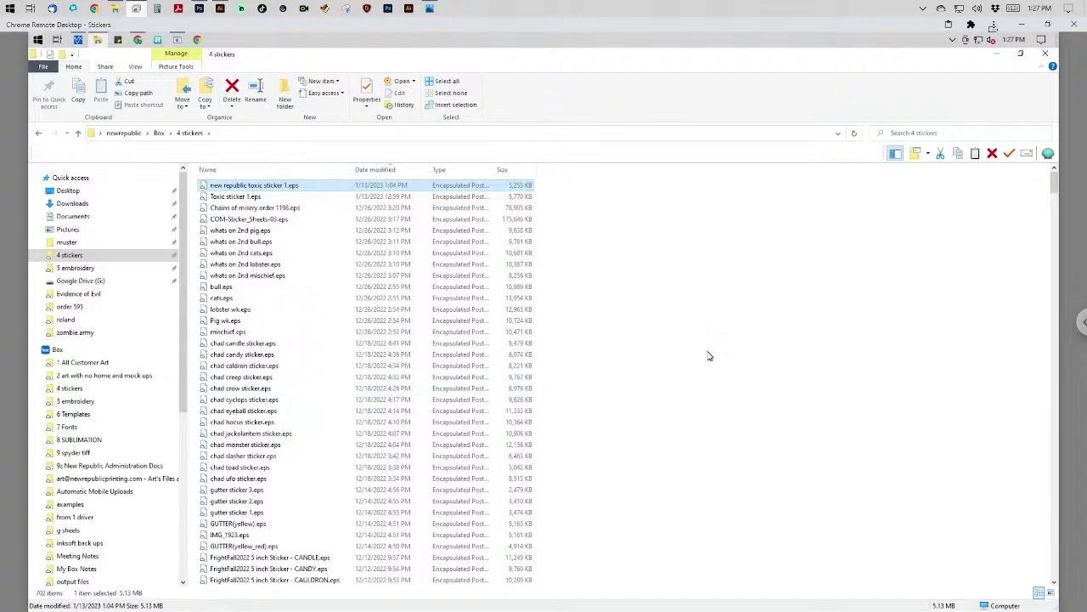
left_click(702, 357)
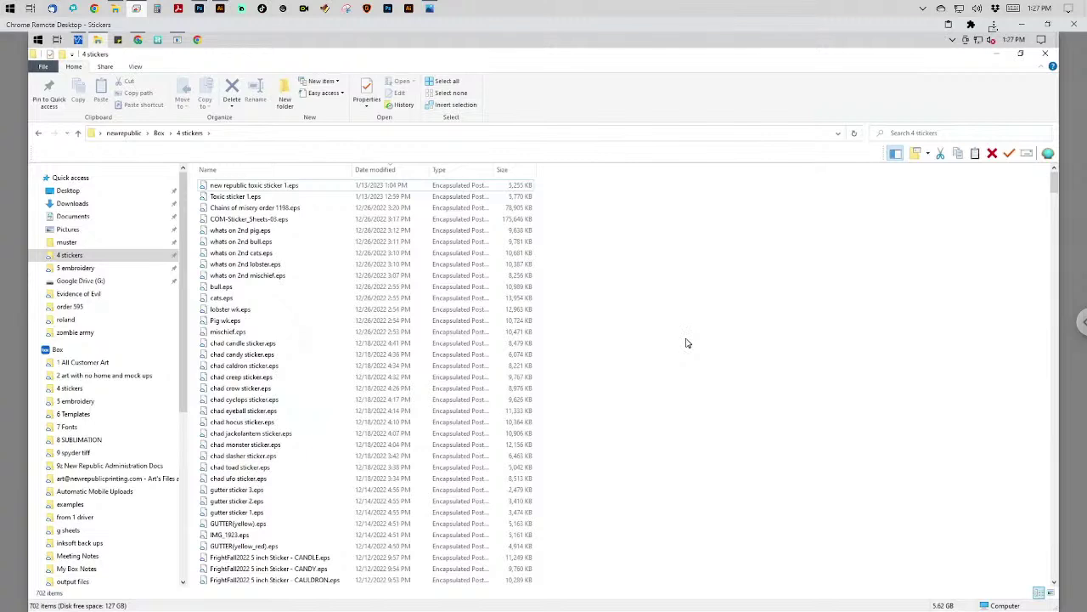
right_click(686, 343)
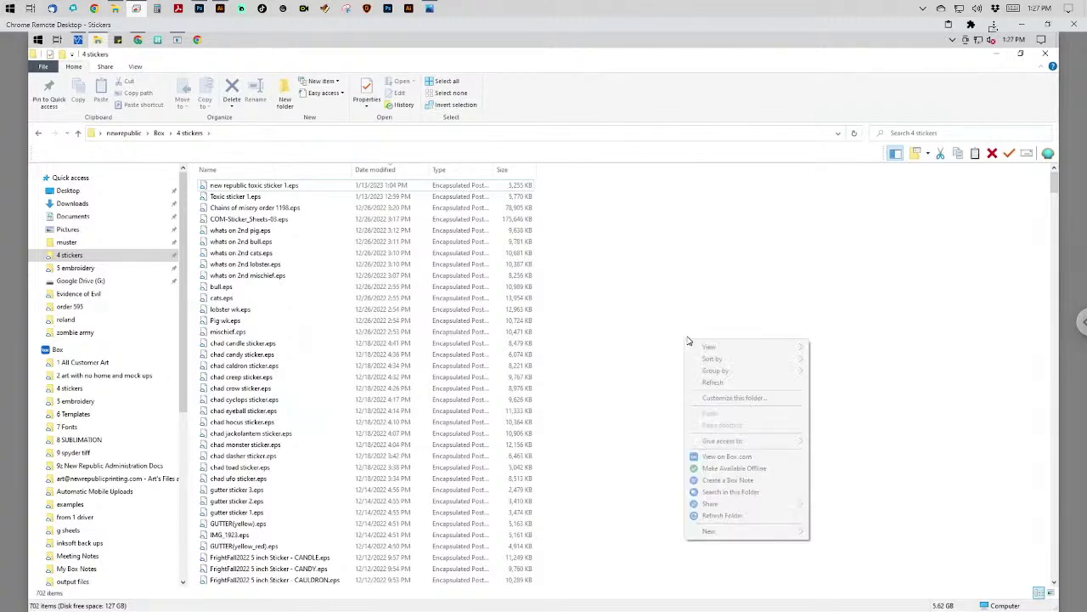
left_click(727, 384)
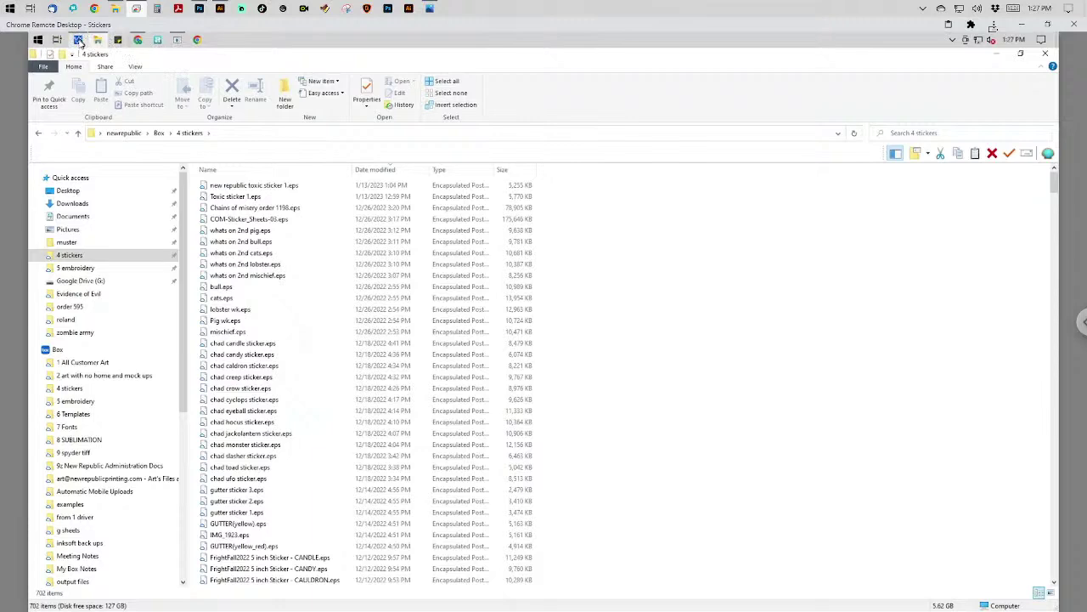
Set the skull logo sticker job to 1 copy with Print & Cut operation mode.
left_click(78, 40)
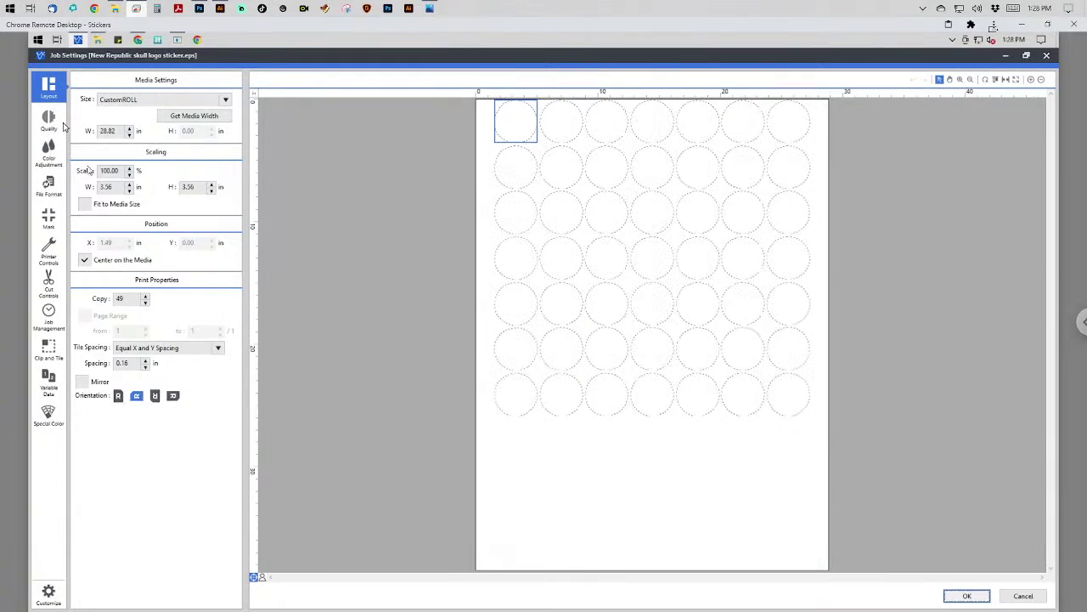
left_click(131, 298)
double_click(131, 298)
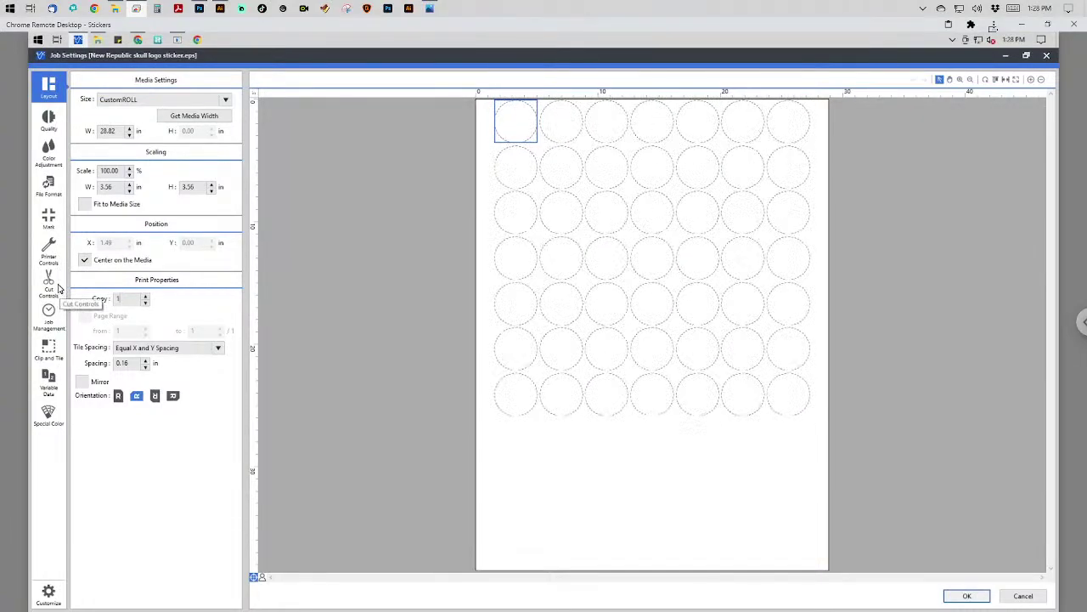
left_click(49, 282)
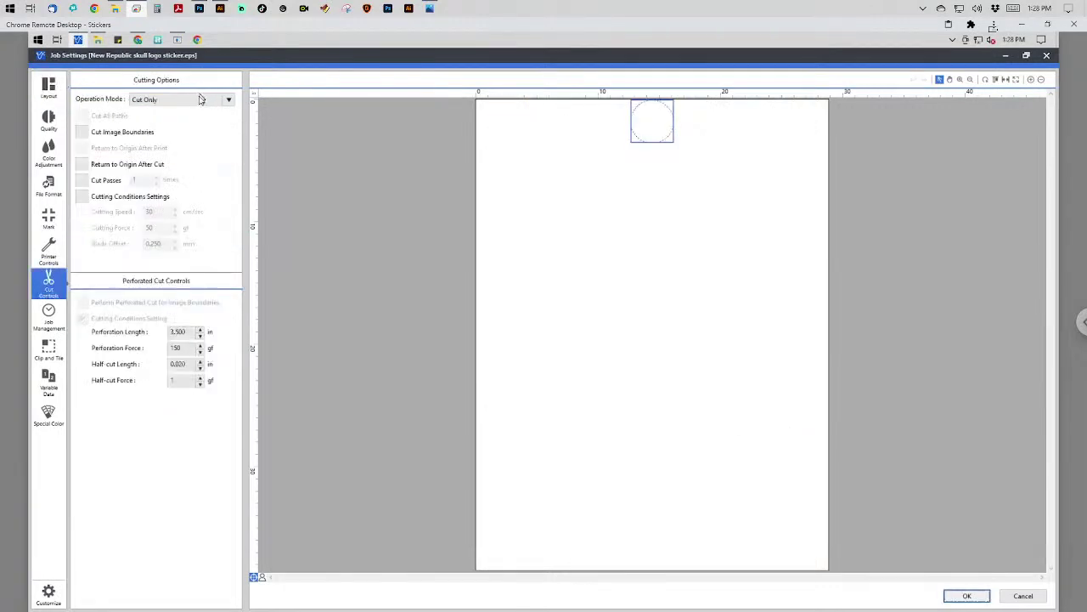
left_click(201, 100)
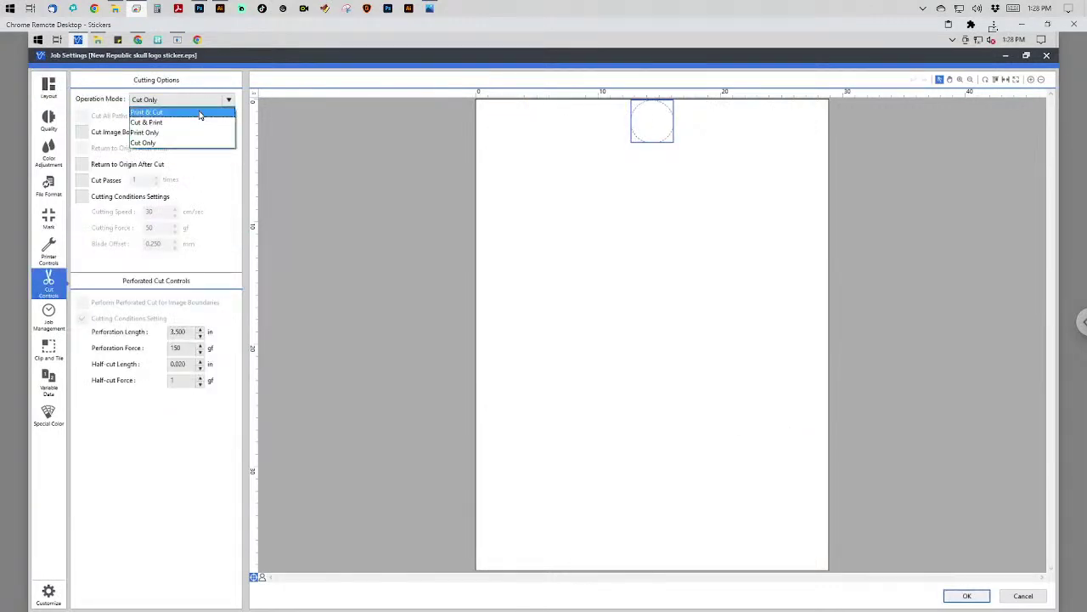
left_click(200, 112)
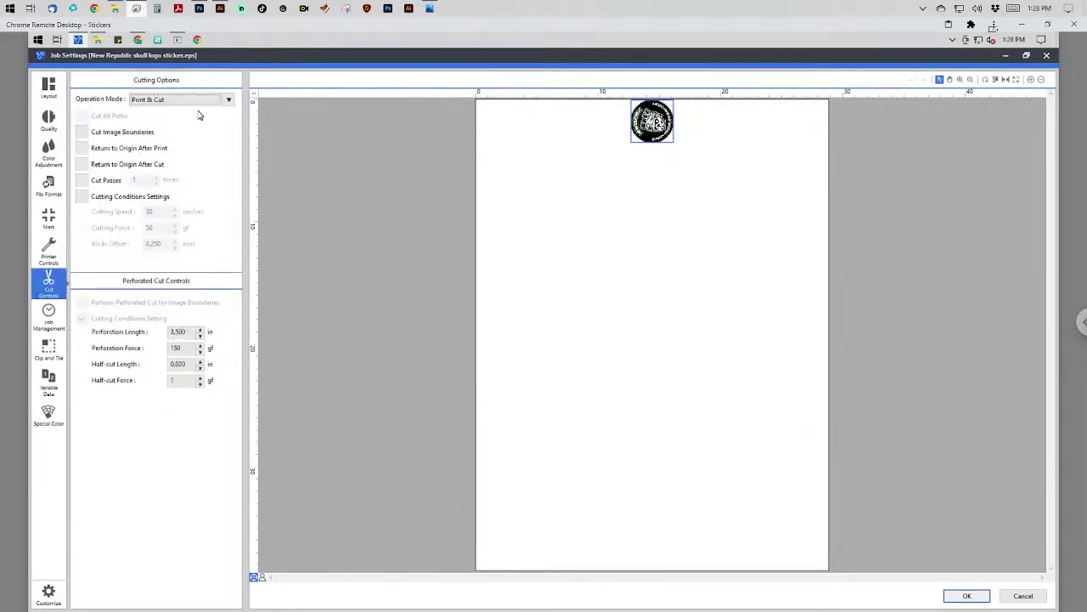
left_click(965, 595)
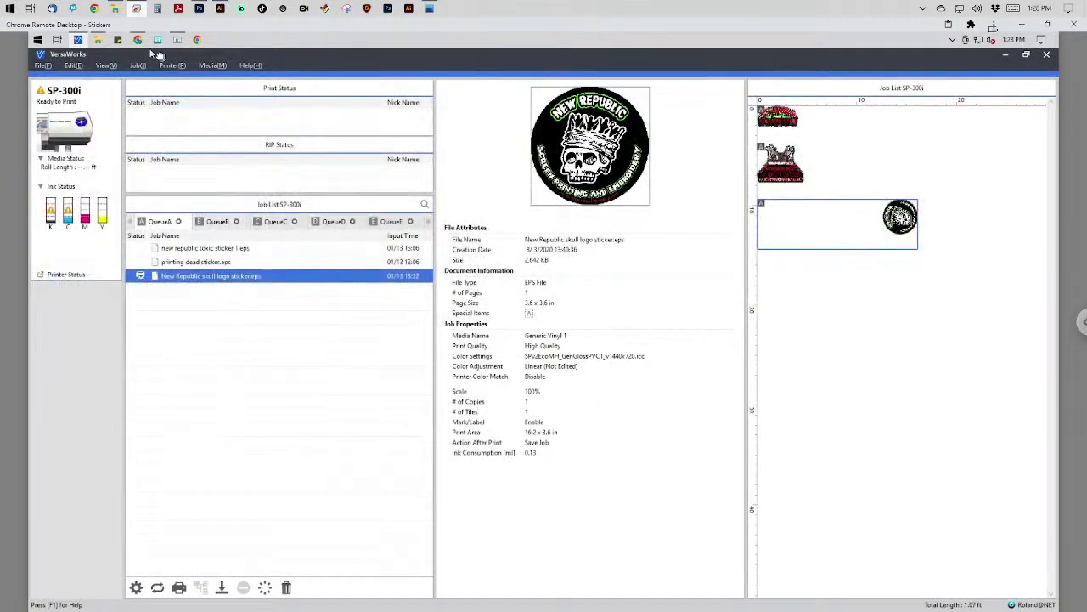
Refresh the remote 4 stickers folder listing.
left_click(98, 40)
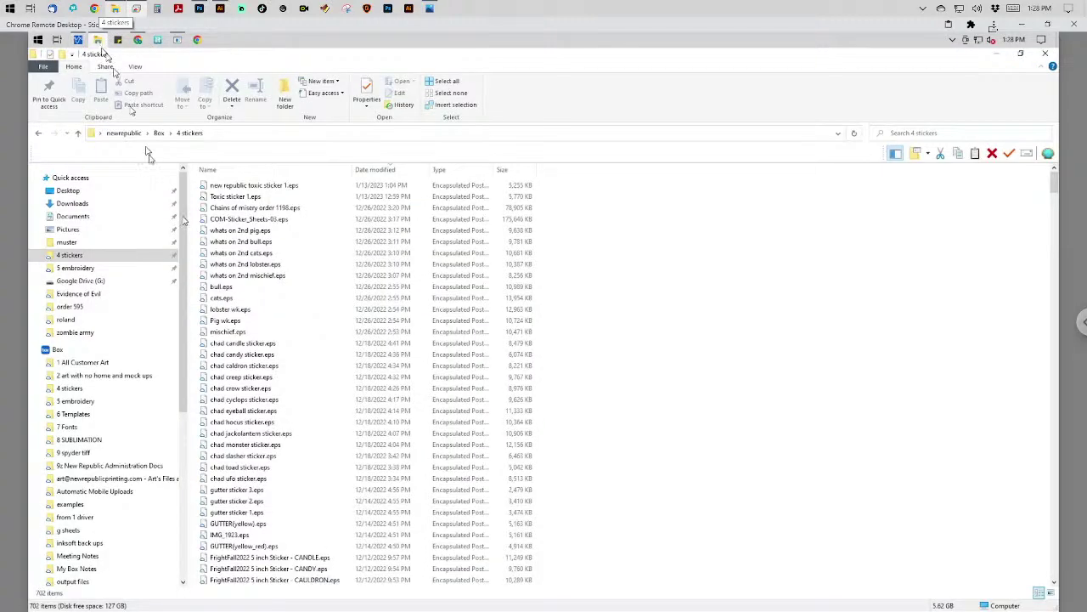
right_click(621, 311)
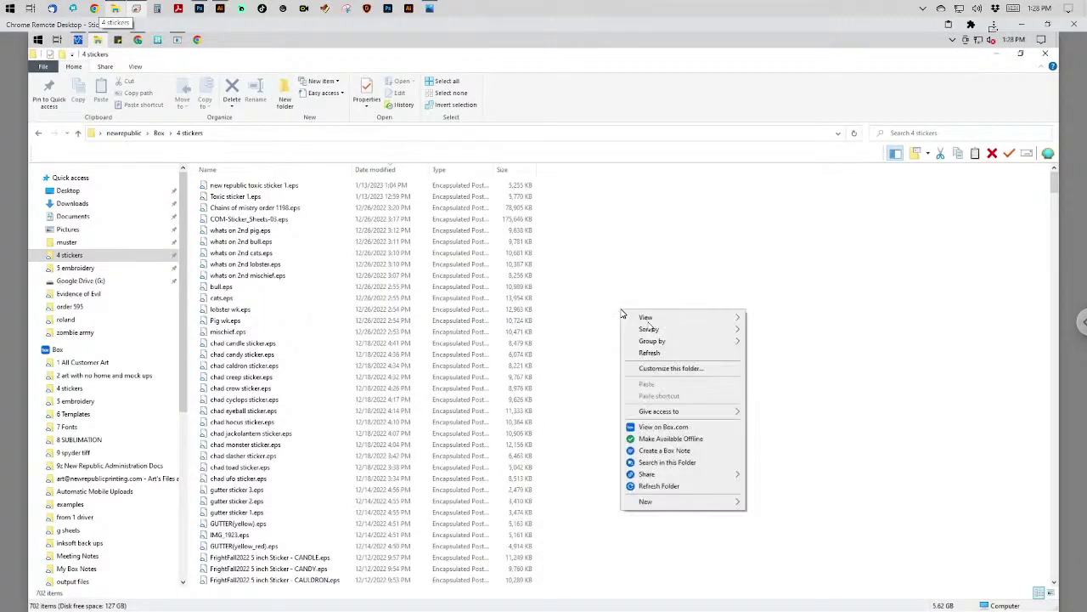
left_click(652, 353)
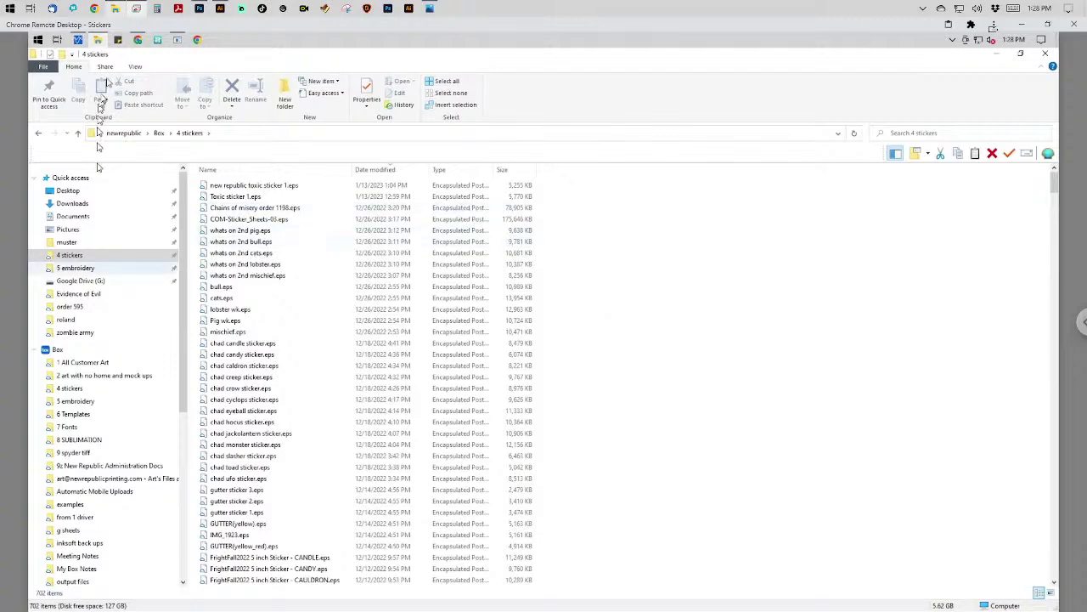
Sort the local 4 stickers folder by Date modified, newest first, and refresh it.
left_click(116, 9)
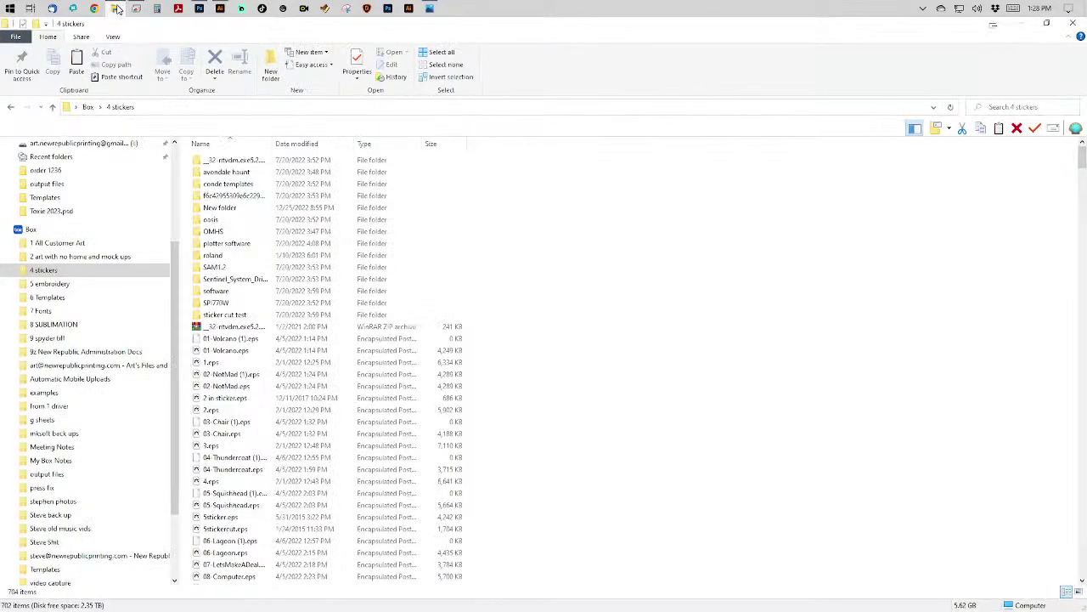
left_click(312, 144)
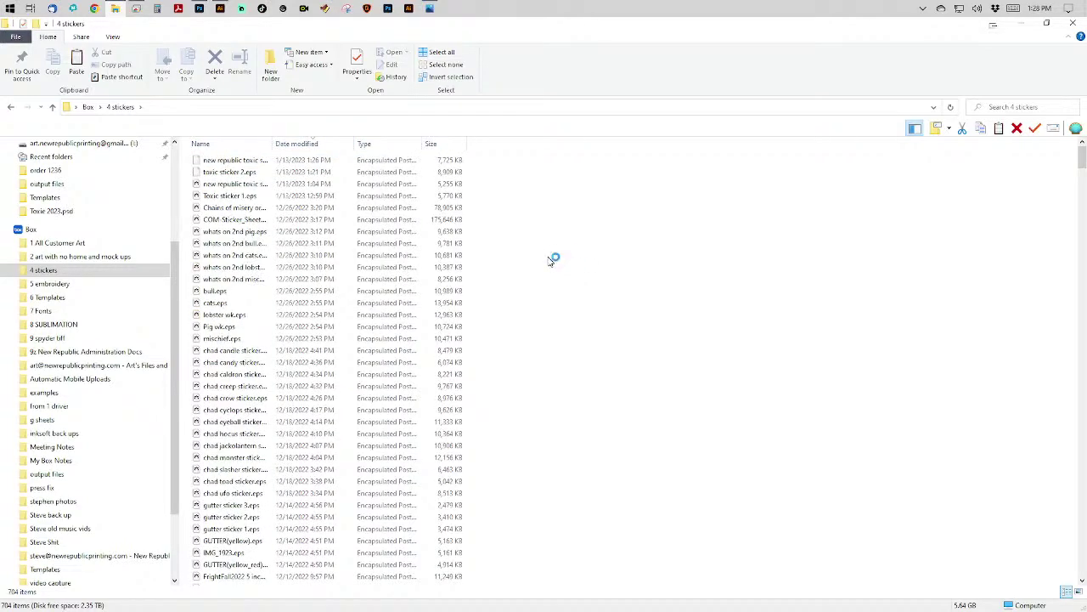
right_click(550, 261)
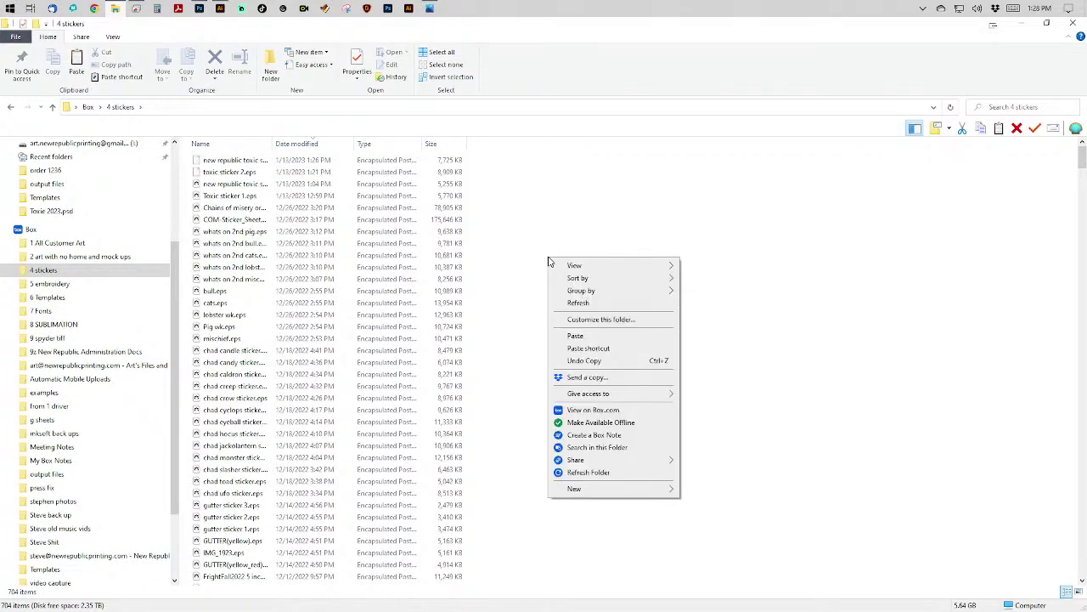
left_click(575, 302)
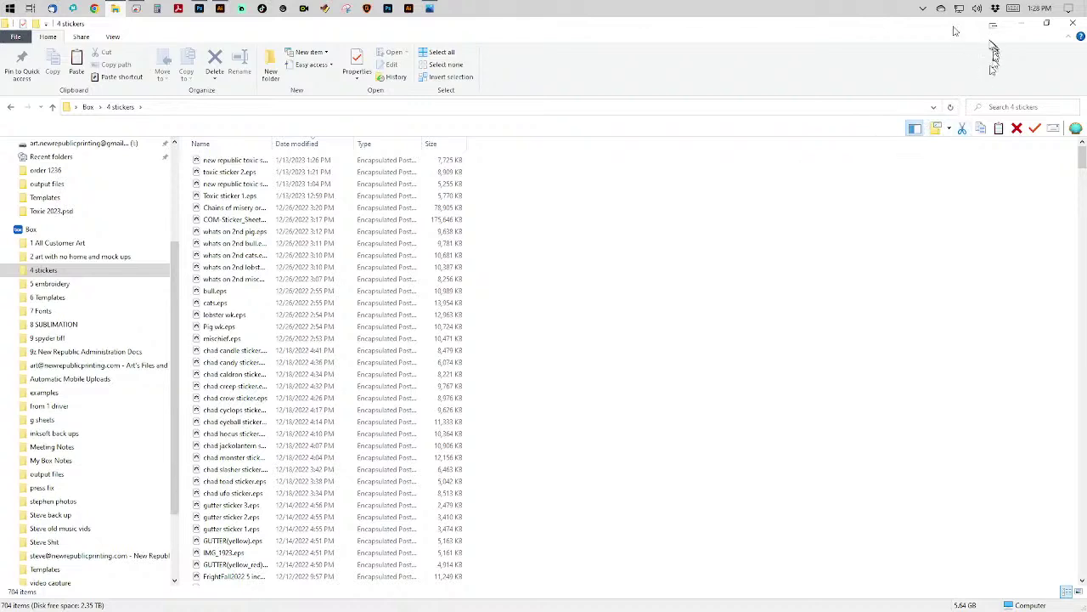
Check Box Drive file transfer status from the tray, then return to the remote session.
left_click(923, 8)
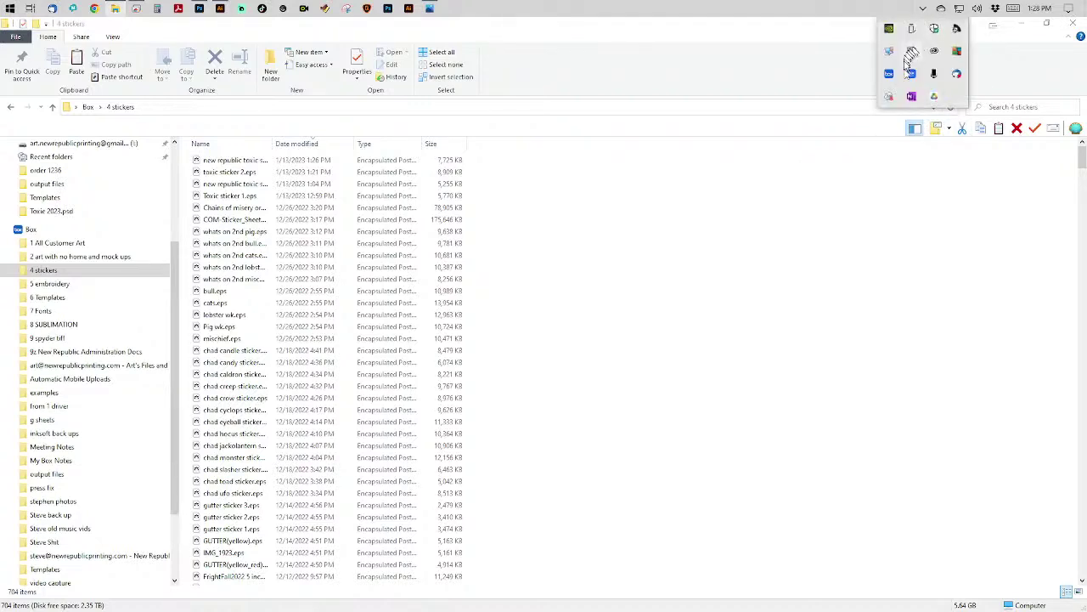
left_click(890, 74)
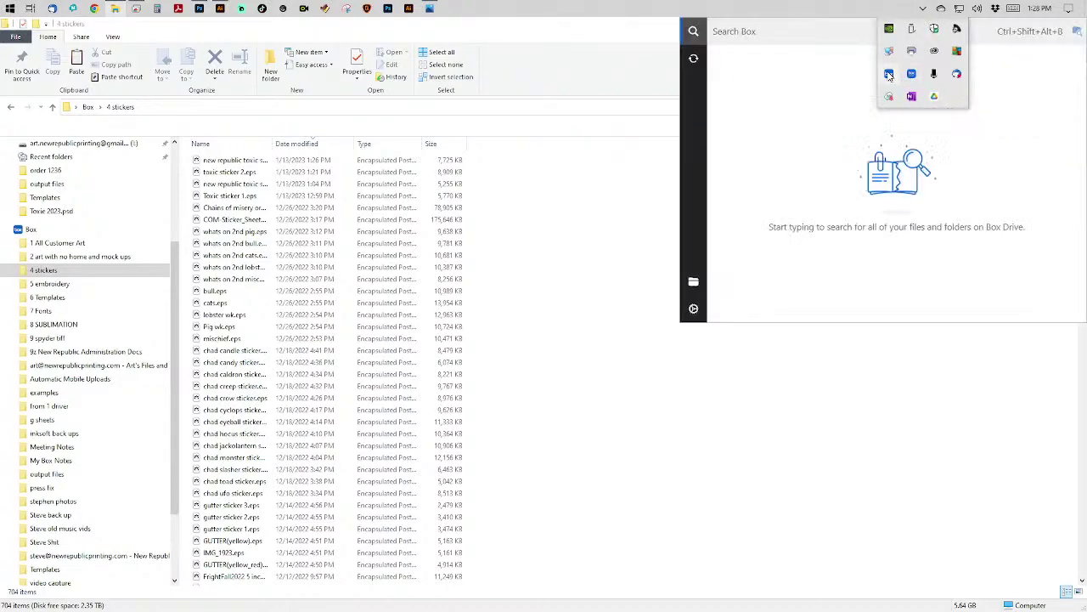
left_click(694, 58)
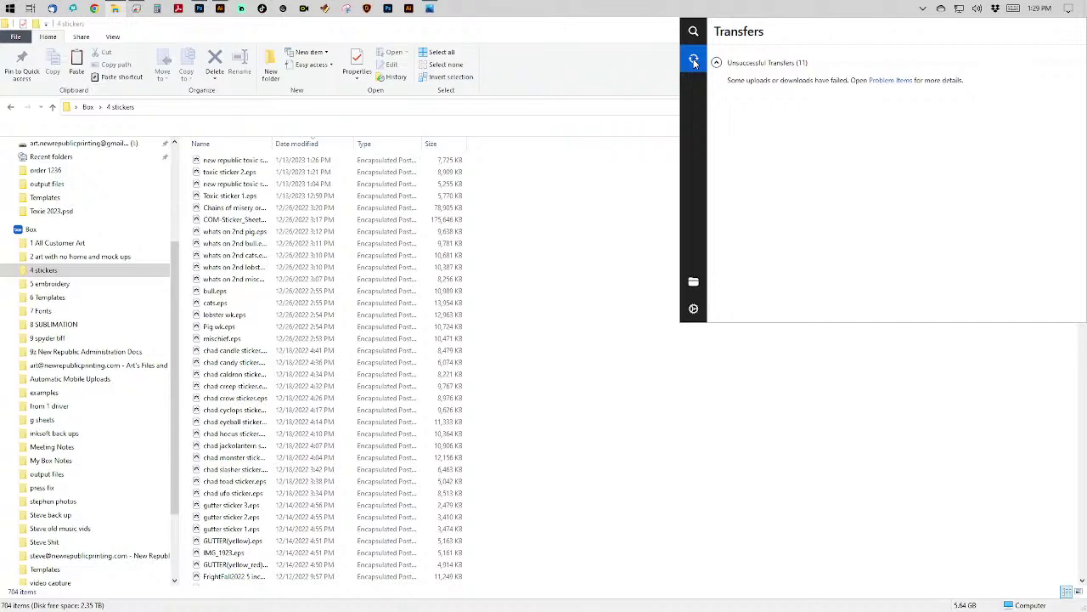
left_click(553, 202)
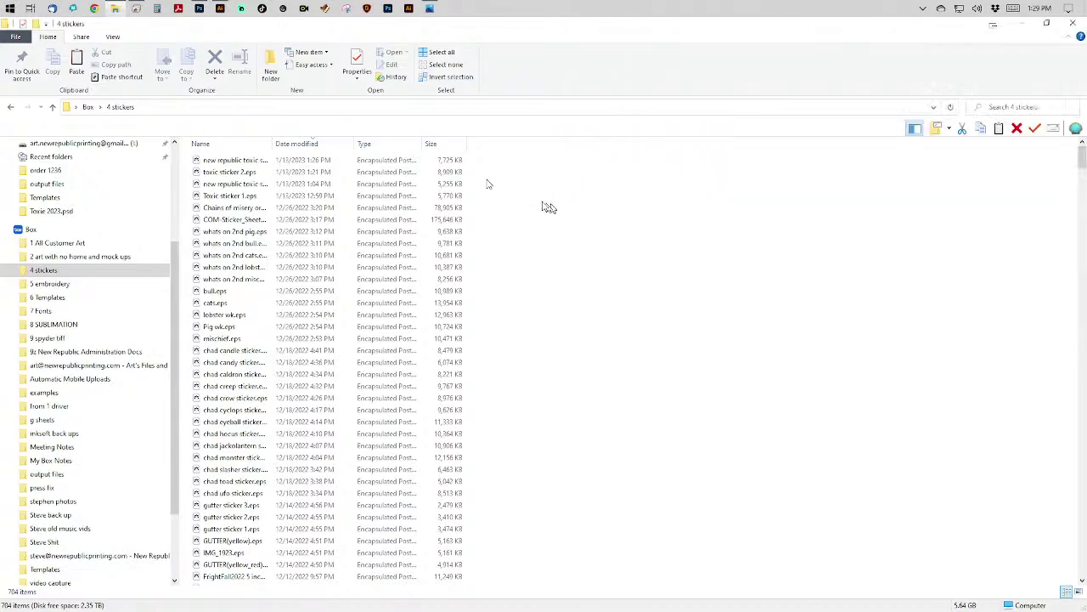
left_click(138, 9)
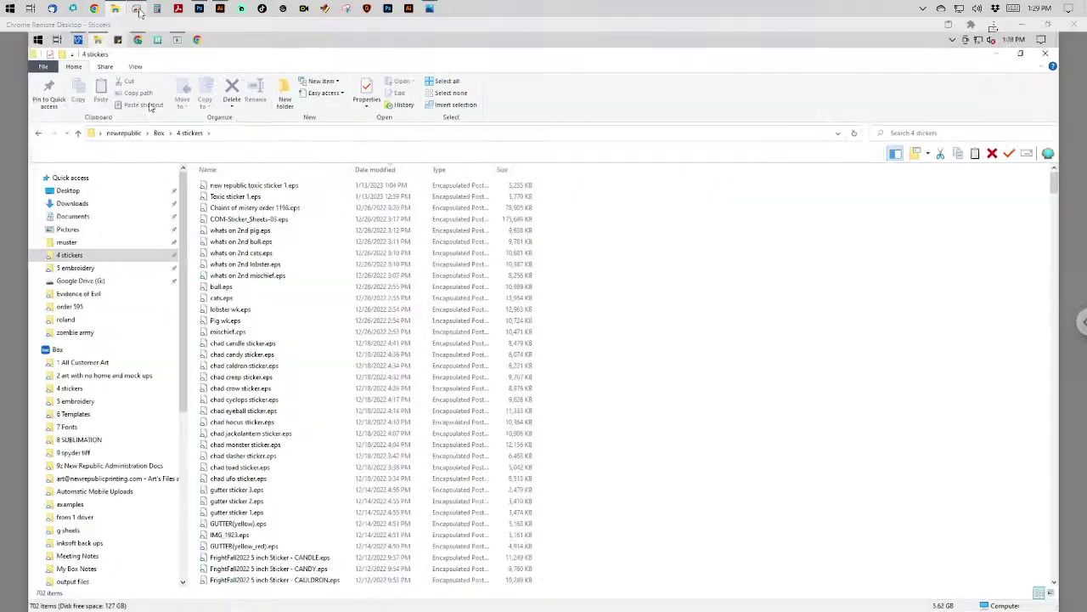
right_click(726, 290)
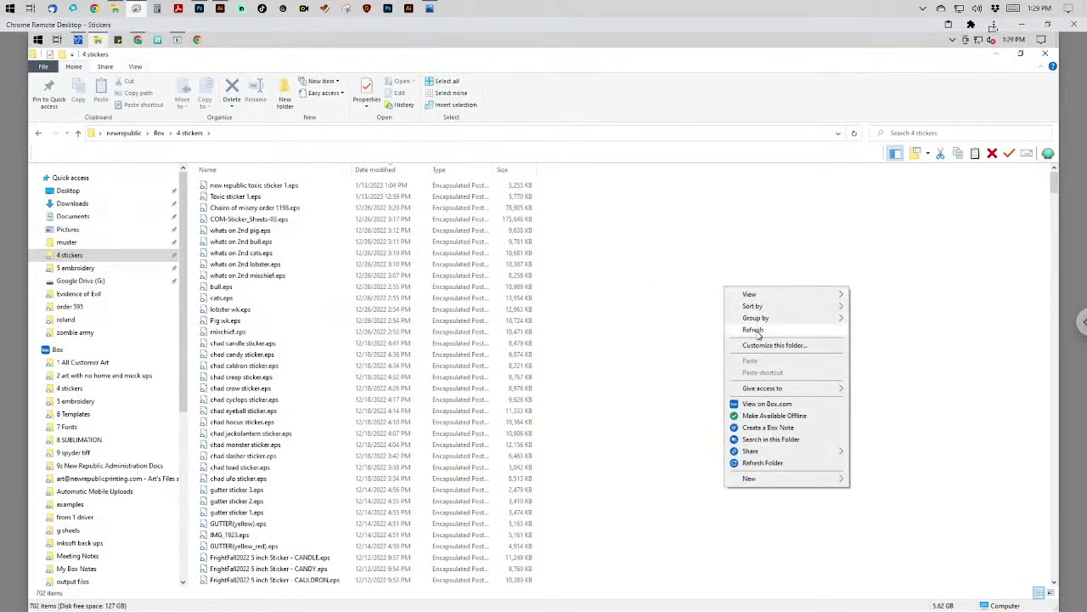
left_click(733, 332)
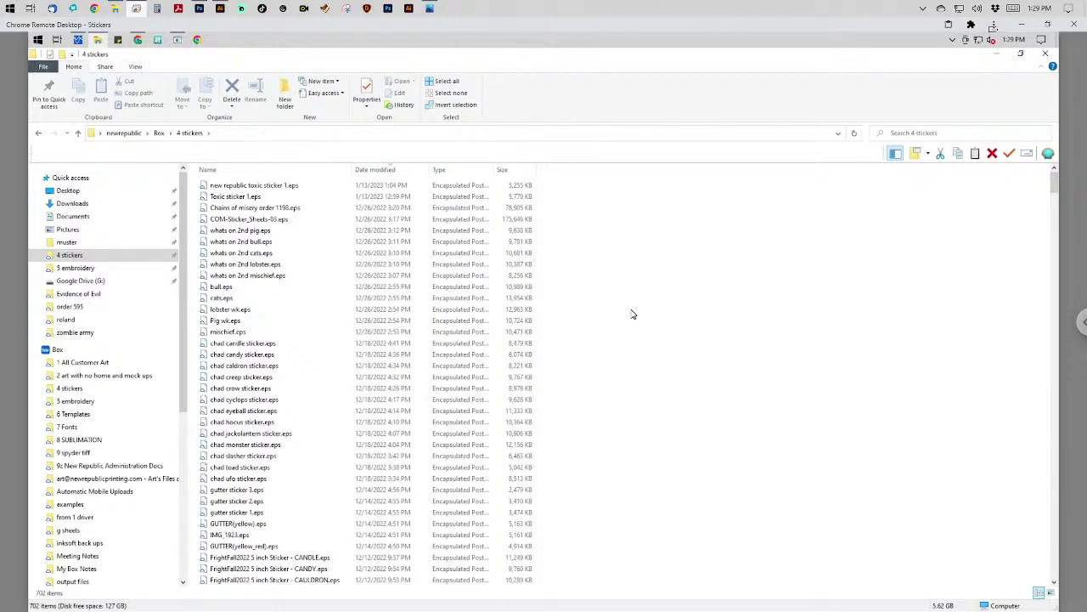
right_click(723, 287)
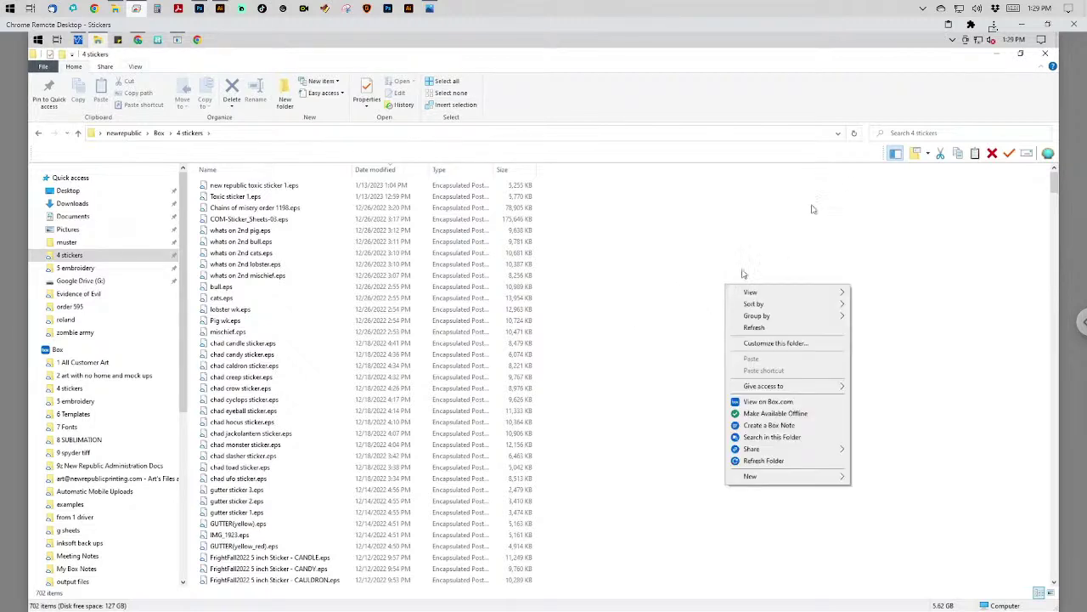
left_click(955, 49)
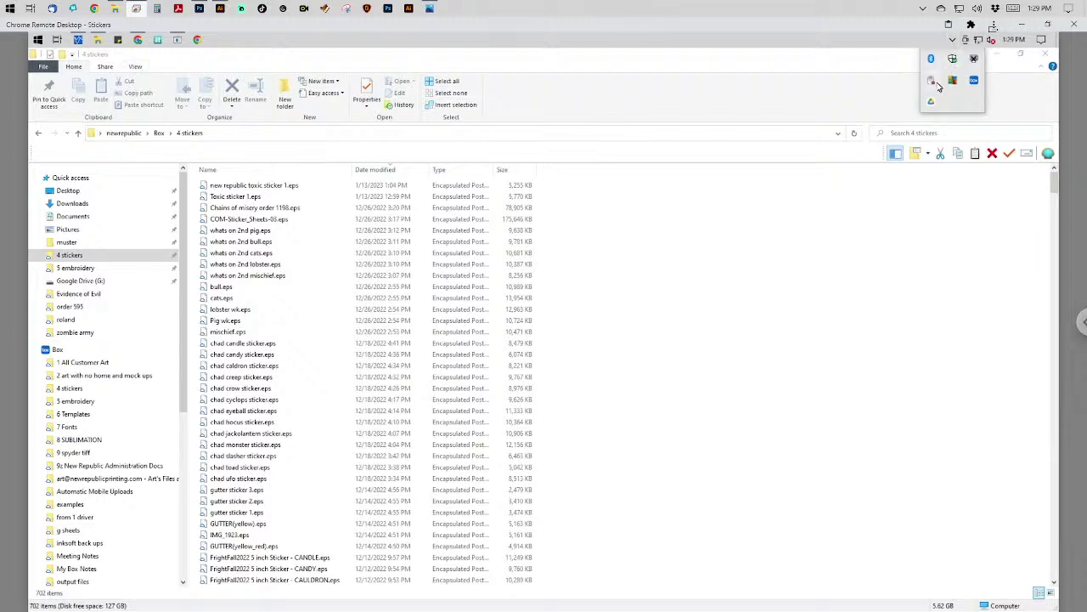
left_click(973, 80)
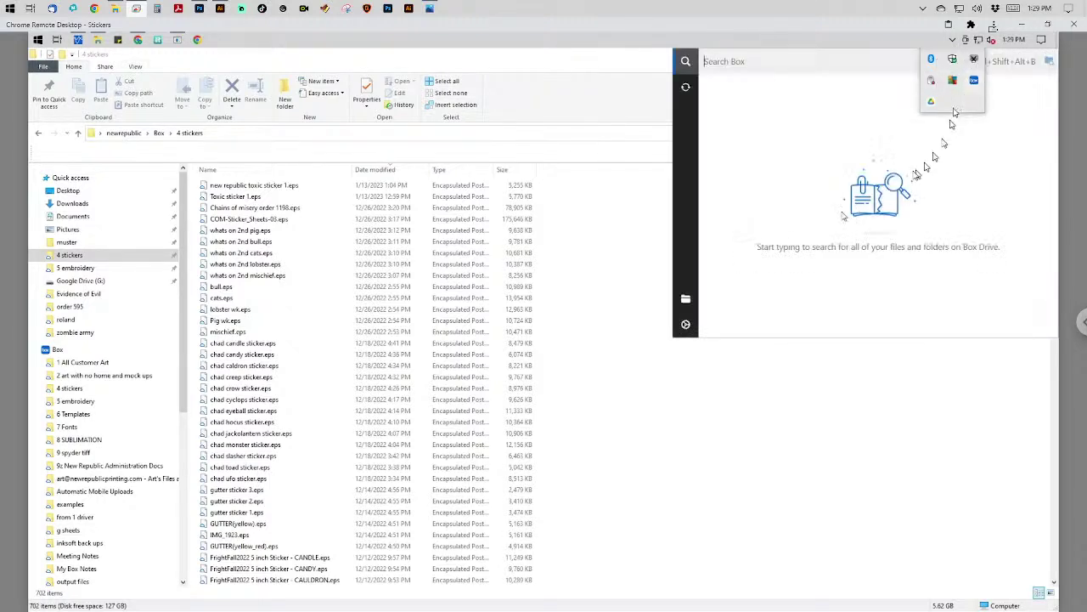
left_click(687, 88)
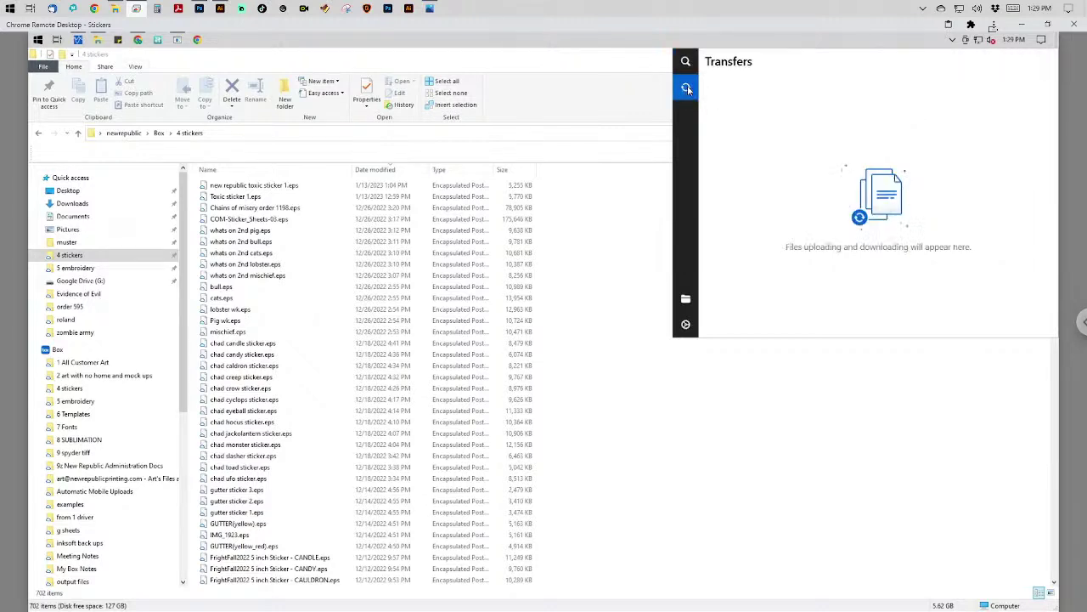
left_click(598, 307)
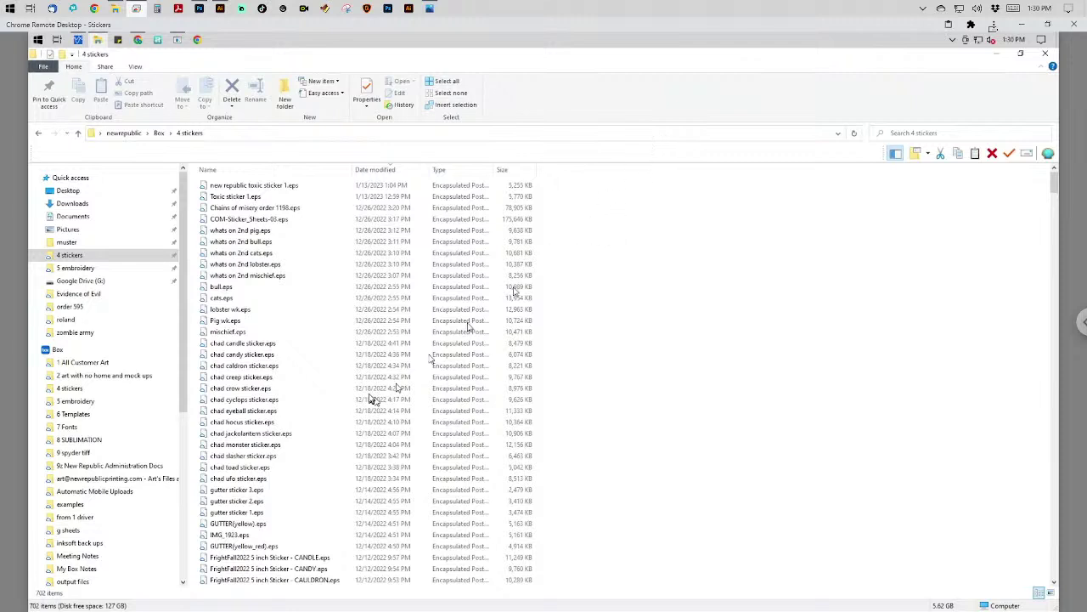
Show the 1 All Customer Art folder sorted newest first by date modified, with the list refreshed.
left_click(88, 363)
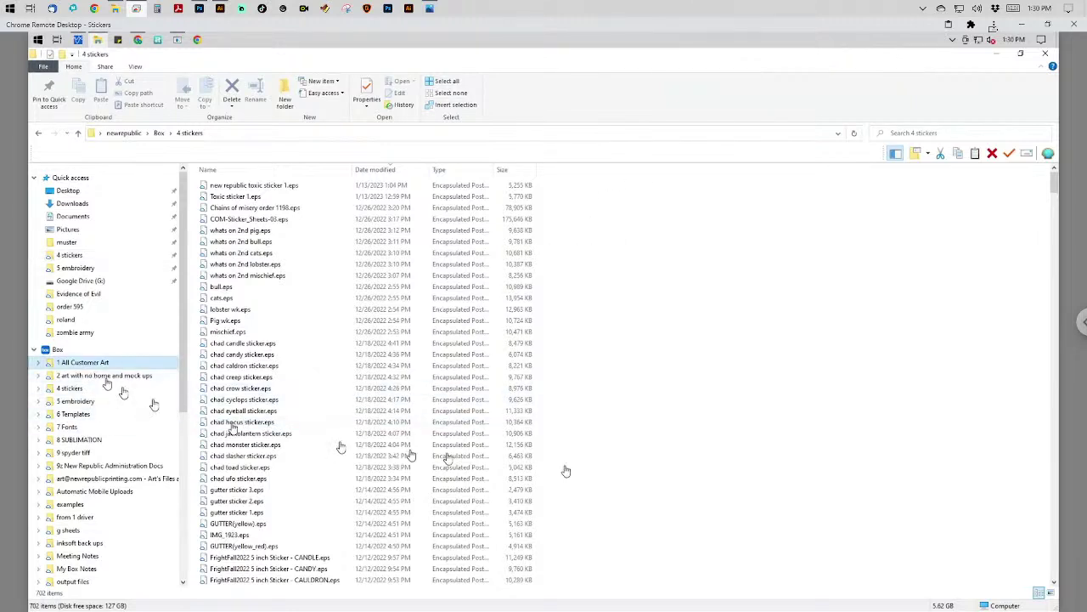
left_click(397, 173)
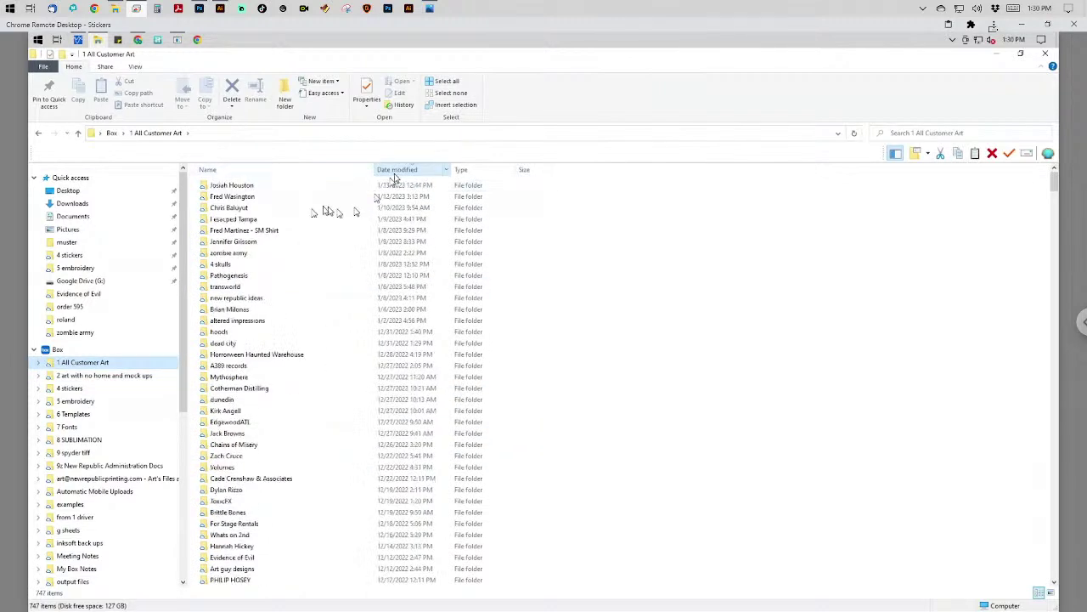
right_click(694, 303)
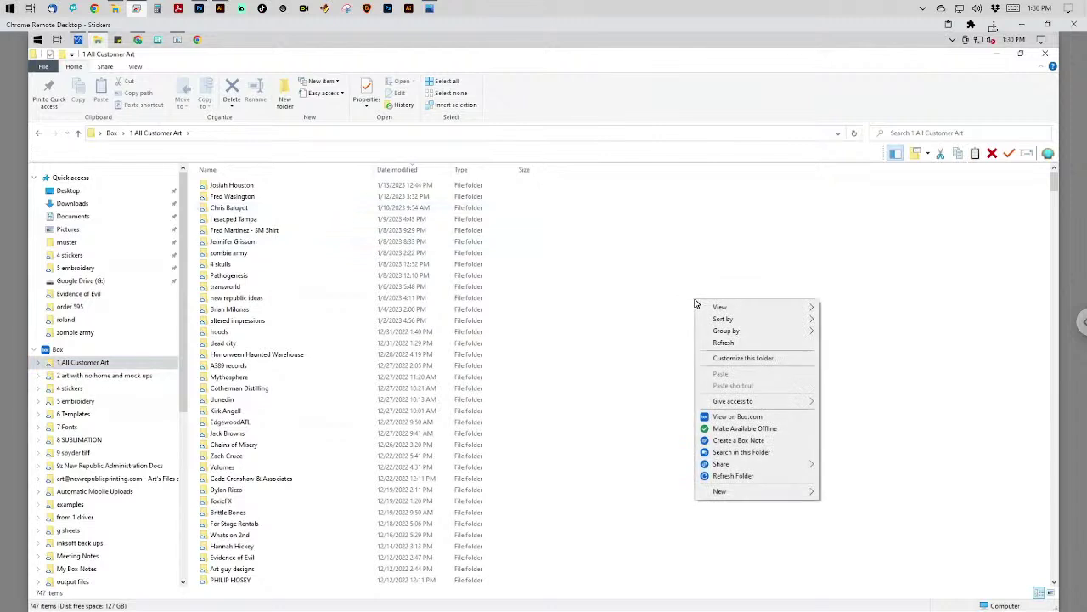
left_click(722, 344)
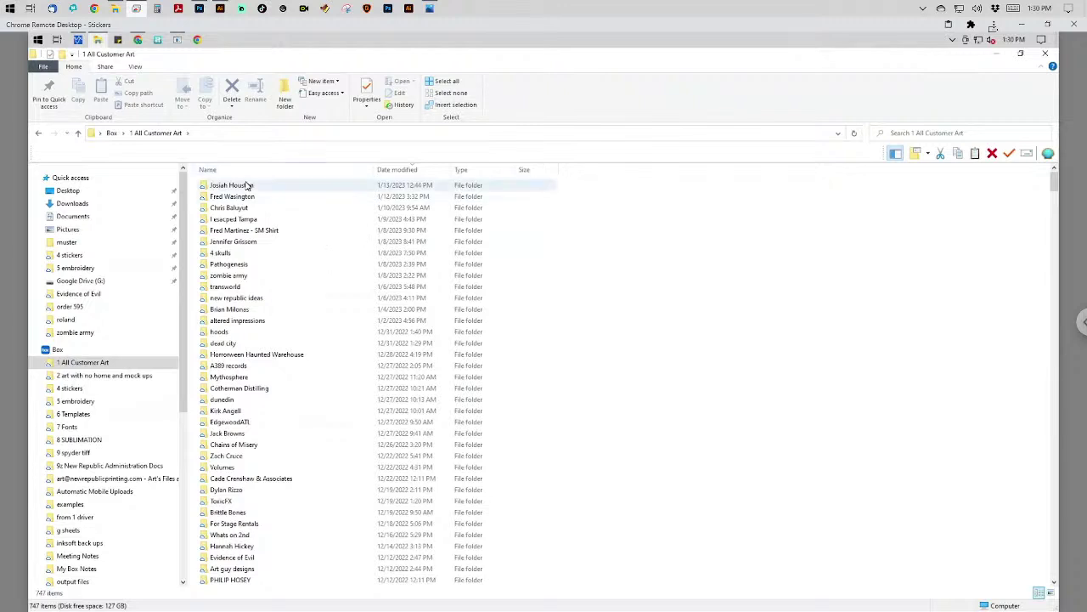
Open new republic ideas, sort it newest first, and select Toxie 2023.psd.zip.
double_click(244, 298)
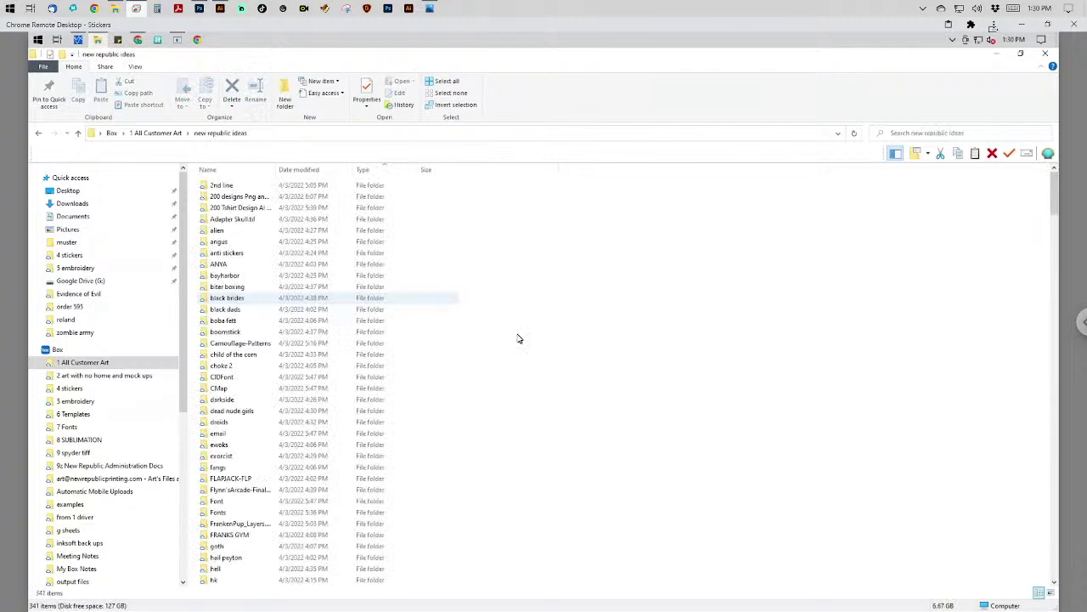
left_click(289, 170)
left_click(240, 187)
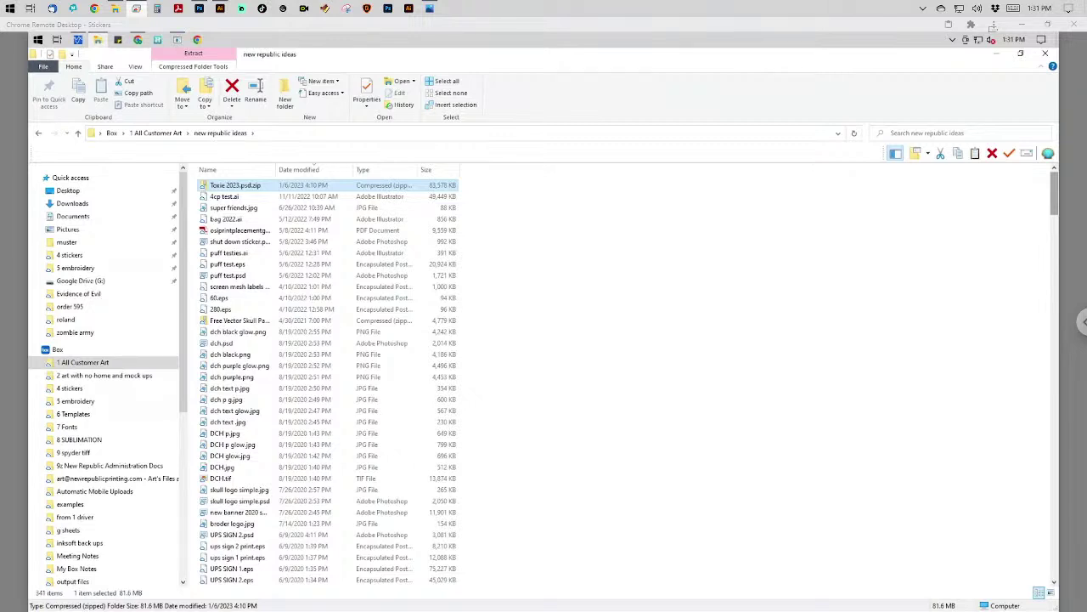
Open the Toxie 2023.psd.zip archive and refresh its listing.
double_click(259, 188)
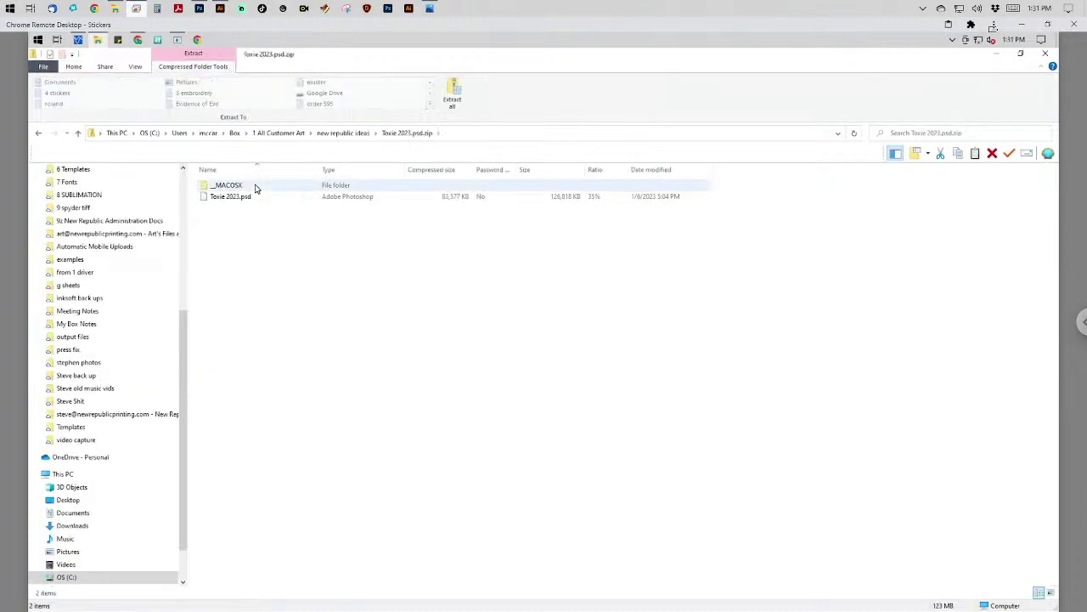
right_click(403, 328)
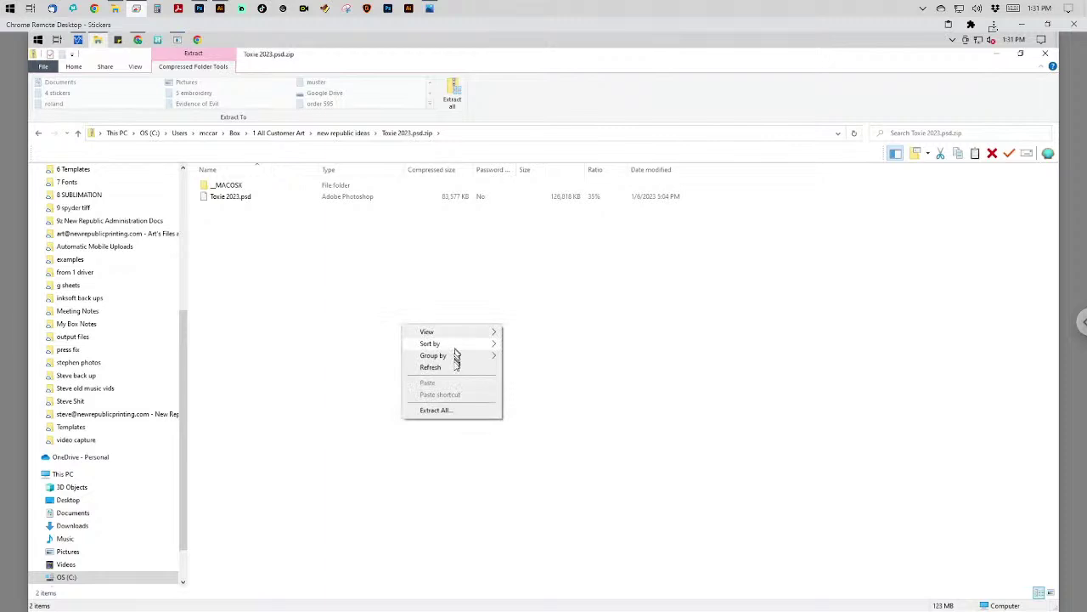
left_click(442, 365)
right_click(376, 319)
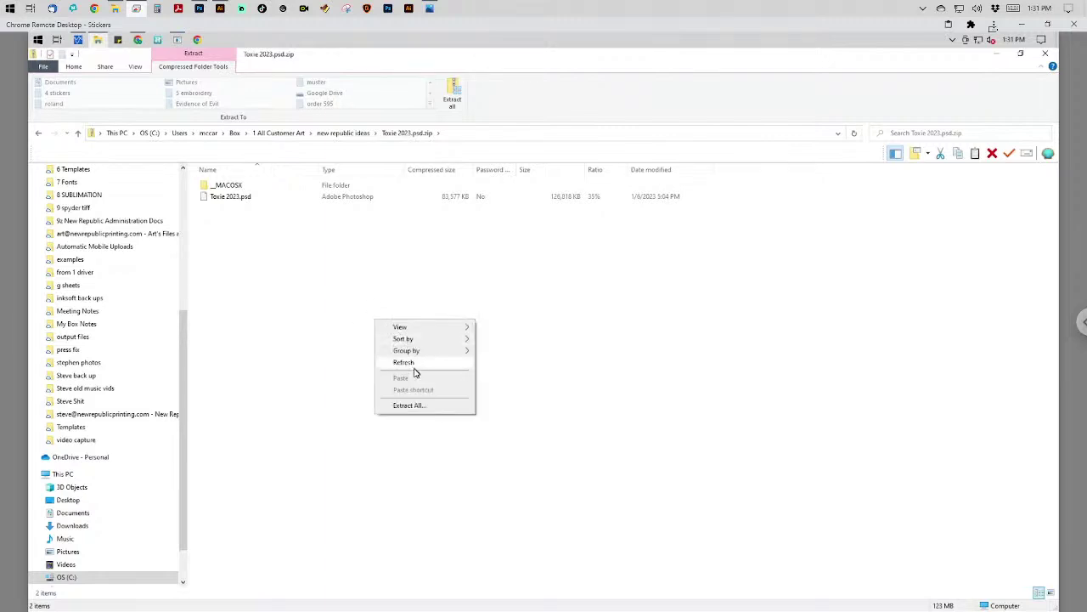
left_click(415, 368)
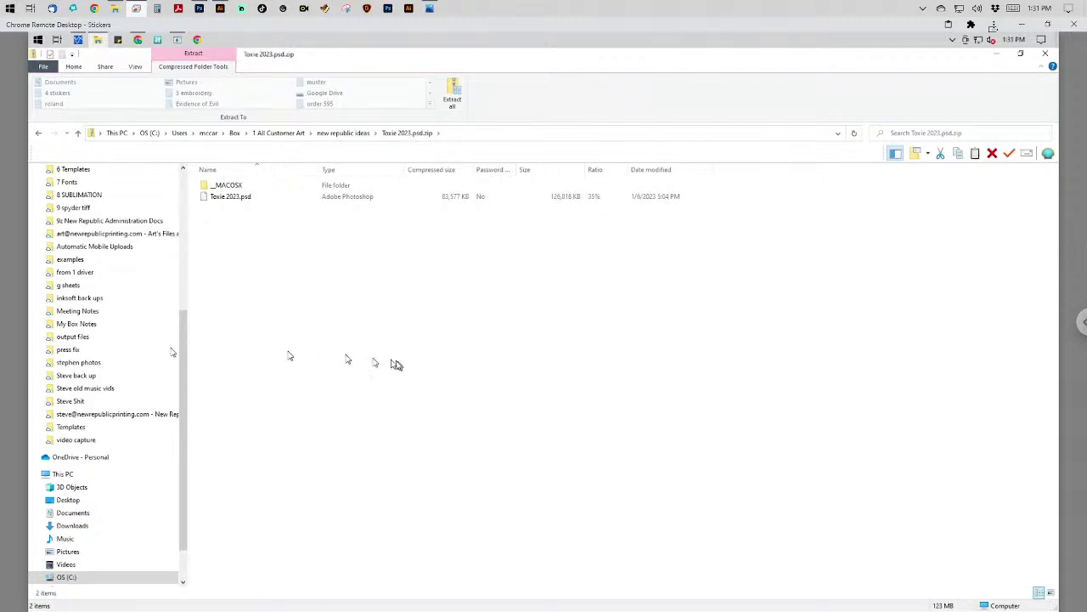
scroll(143, 308, "up", 3)
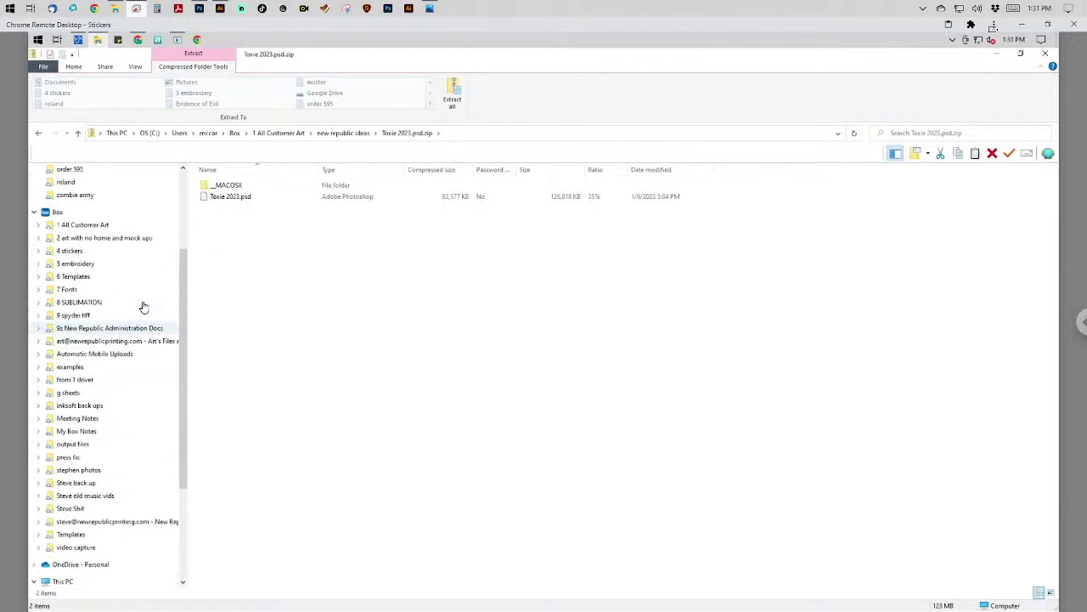
Go to the 4 stickers folder and select new republic toxic sticker 2.eps.
left_click(90, 255)
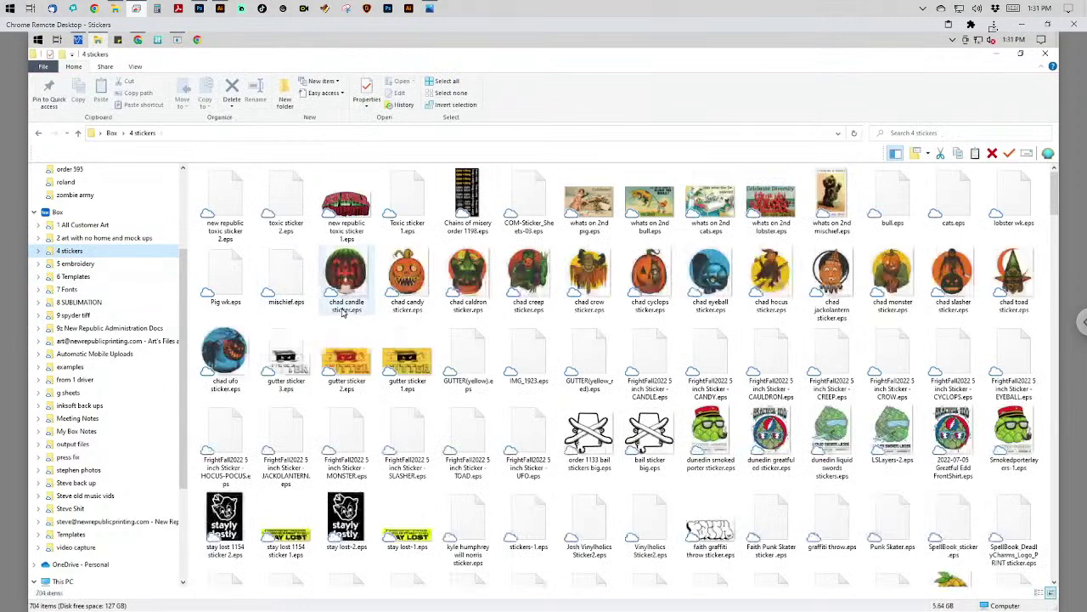
left_click(229, 199)
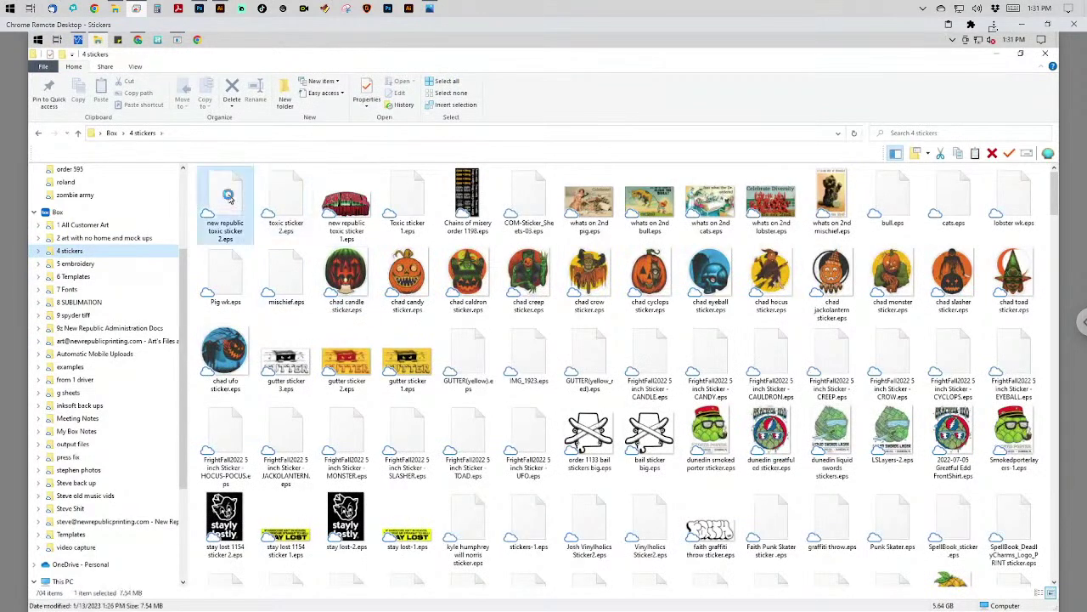
scroll(128, 221, "up", 2)
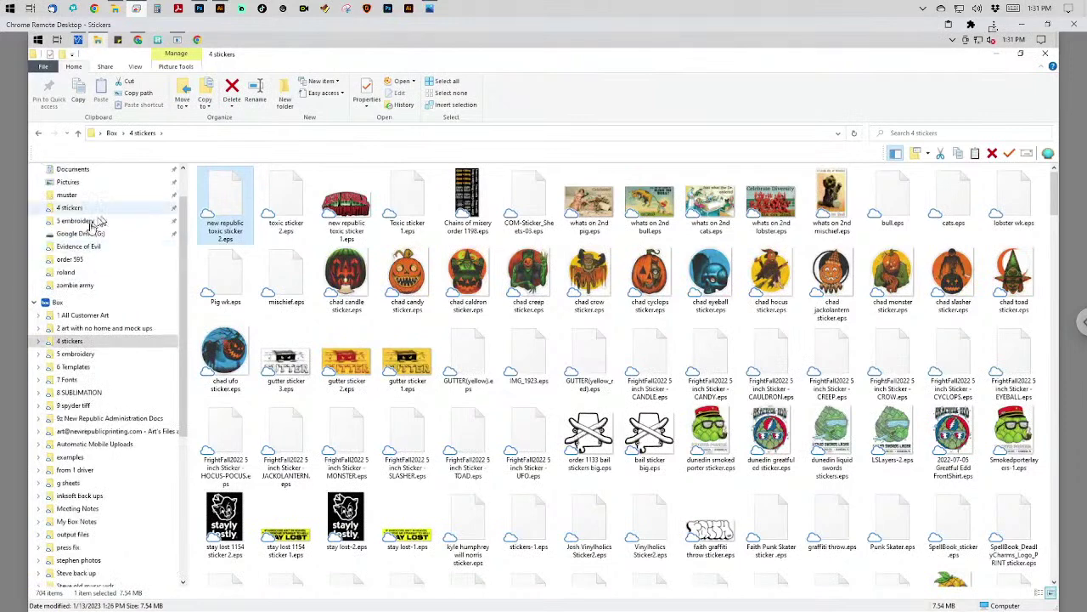
left_click(75, 210)
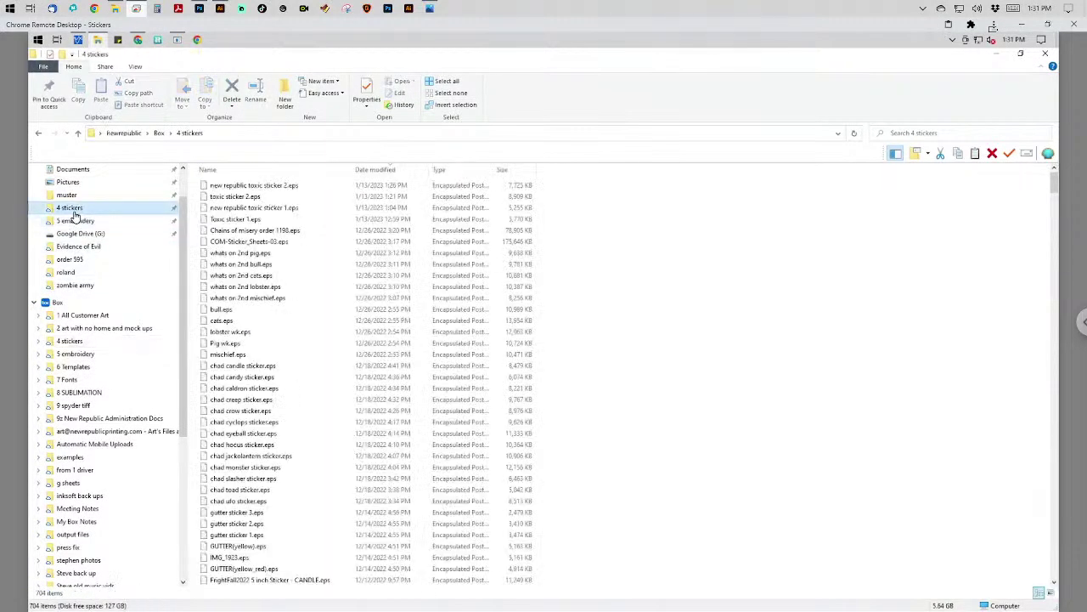
left_click(267, 187)
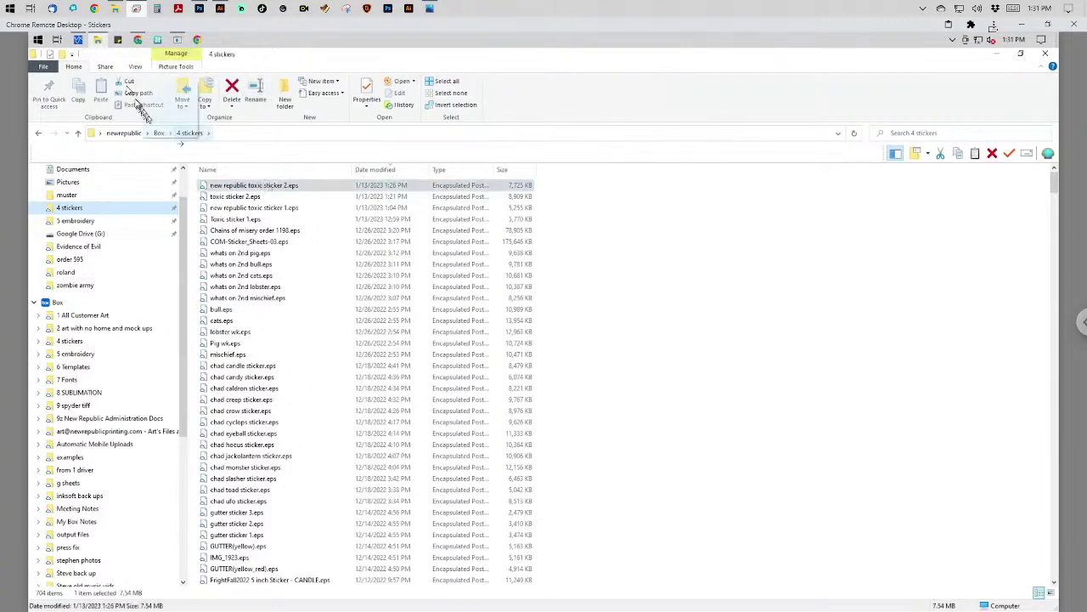
left_click(78, 40)
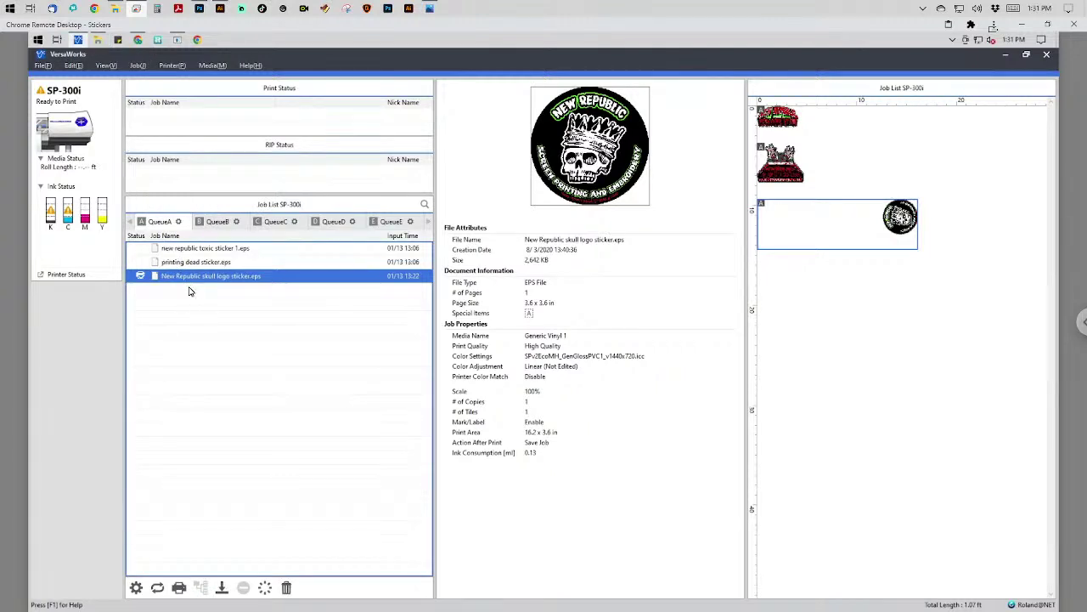
Add new republic toxic sticker 2.eps and turn off Center on the Media for the skull logo job.
left_click_drag(190, 292, 191, 291)
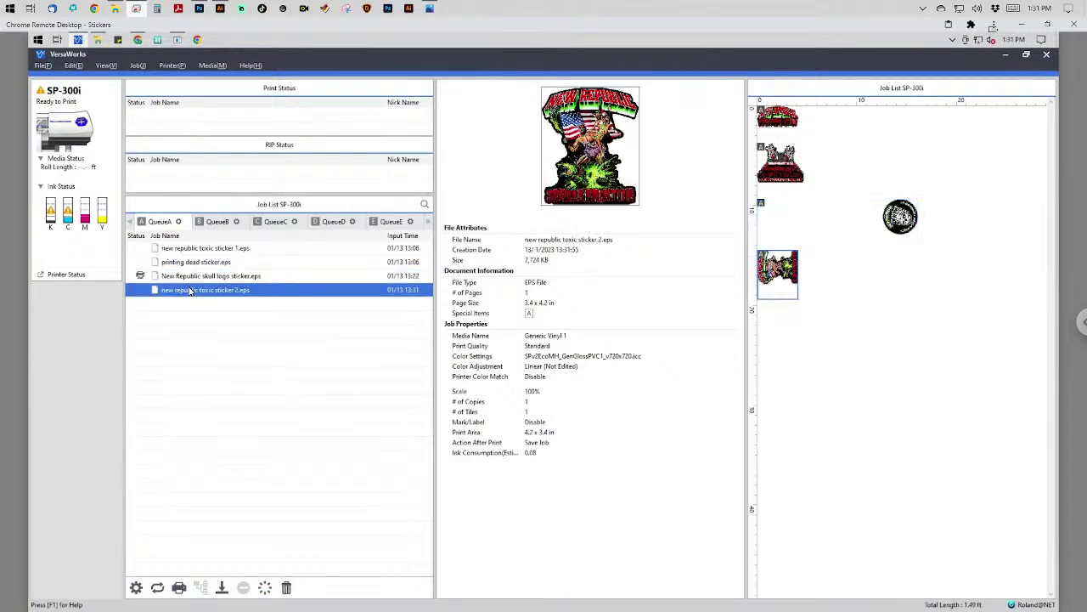
left_click(182, 278)
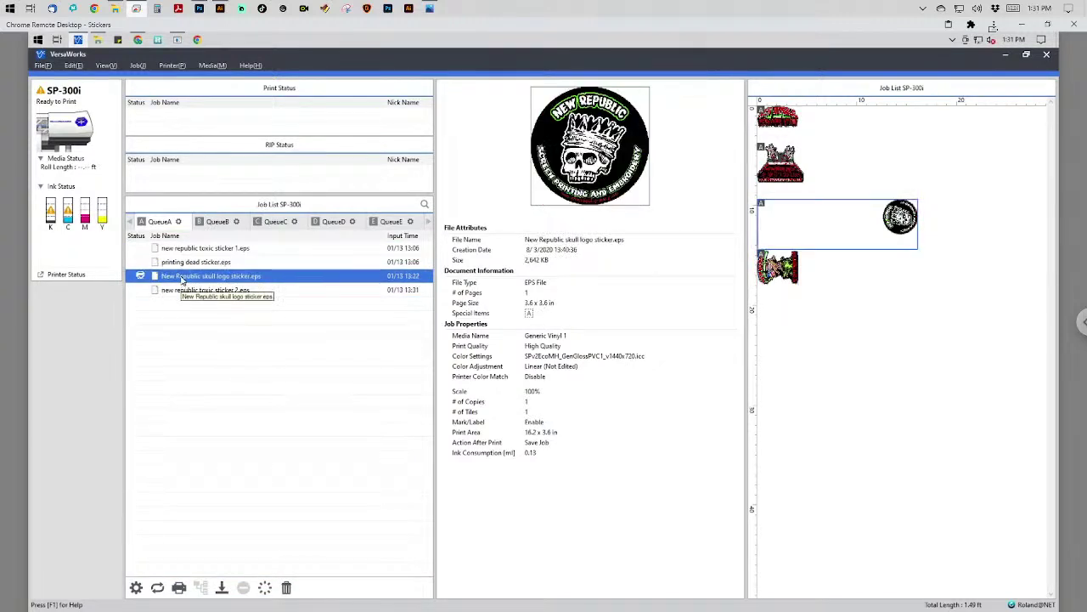
double_click(182, 278)
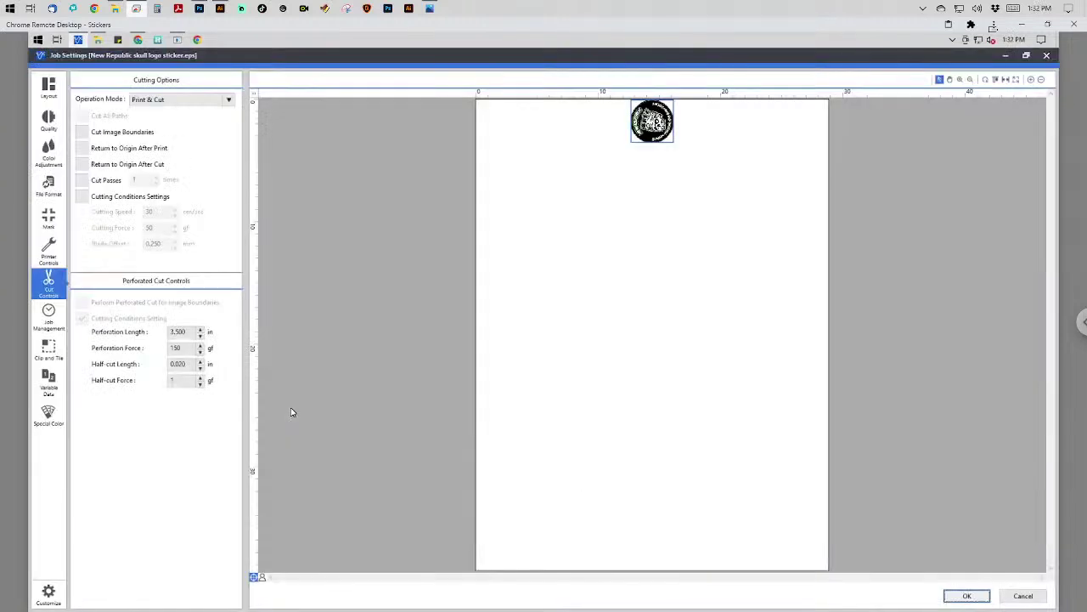
left_click(48, 88)
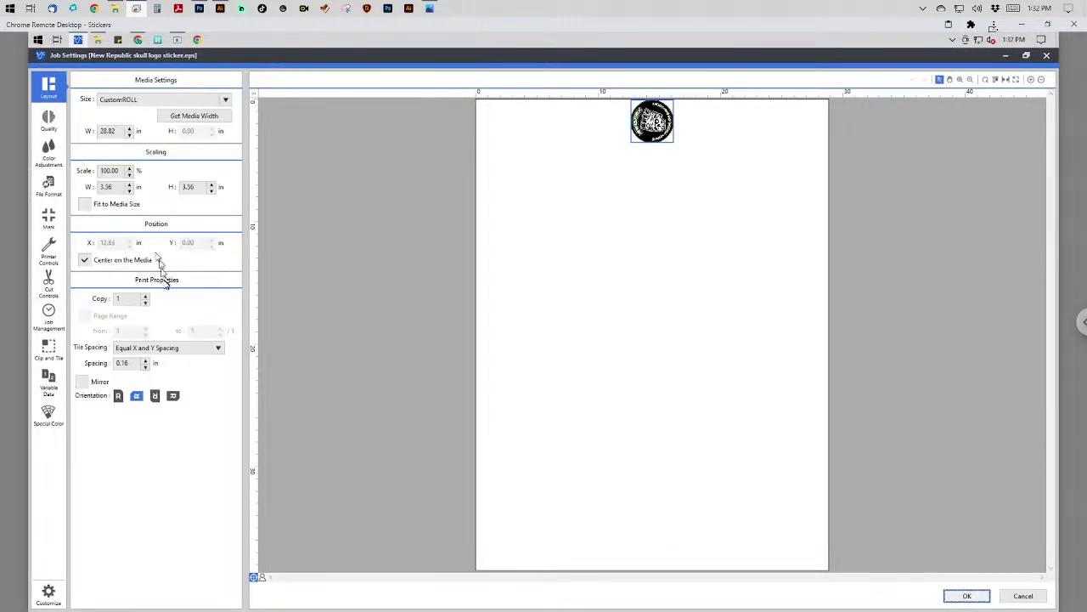
left_click(84, 260)
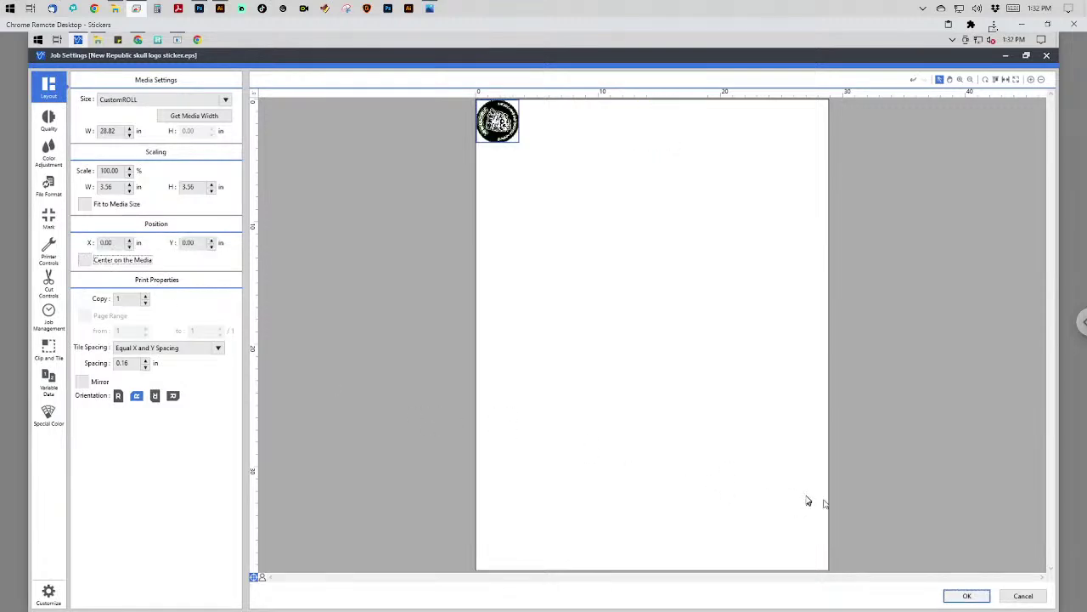
left_click(967, 595)
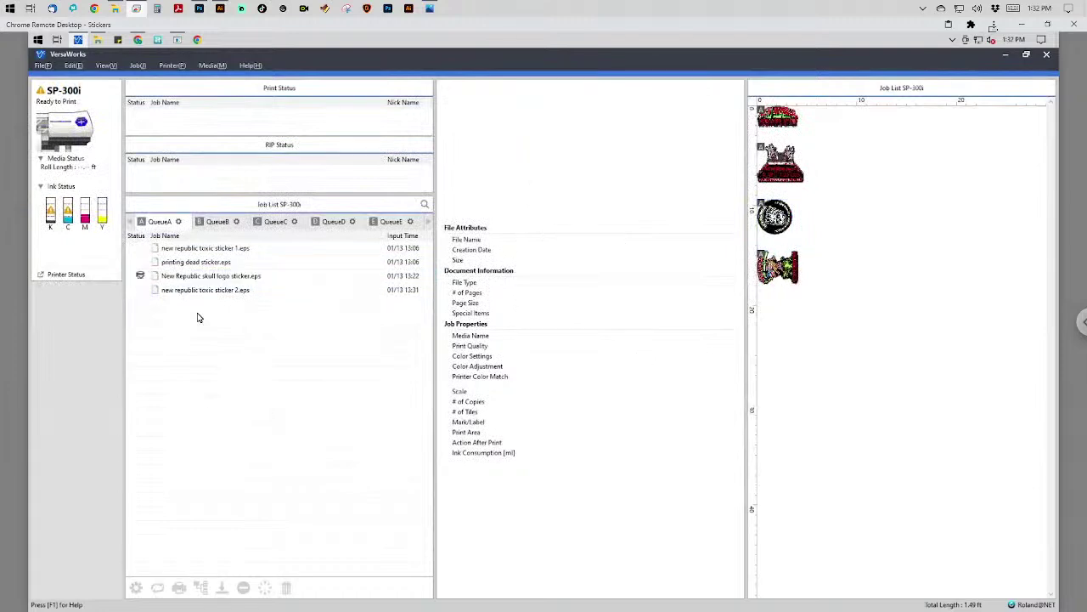
Select all four sticker jobs and nest them into one job.
left_click(209, 263)
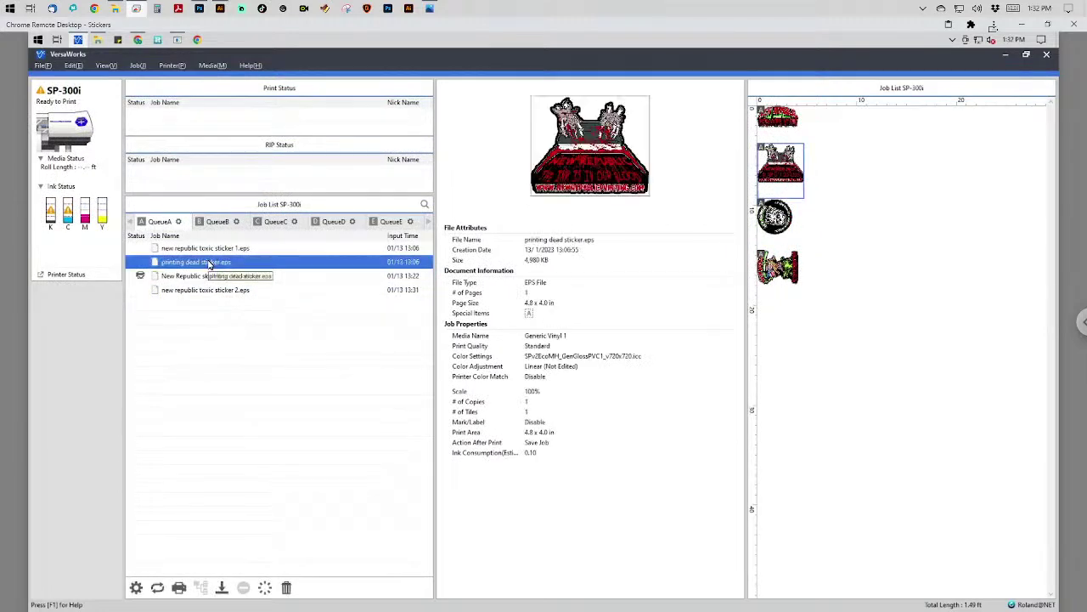
key("ctrl+a")
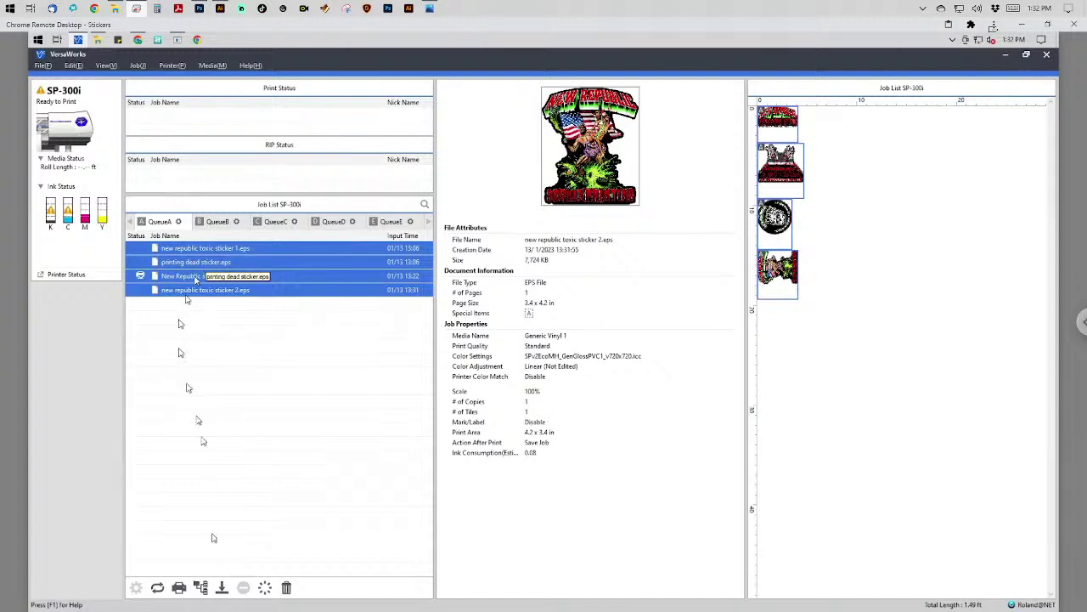
left_click(202, 588)
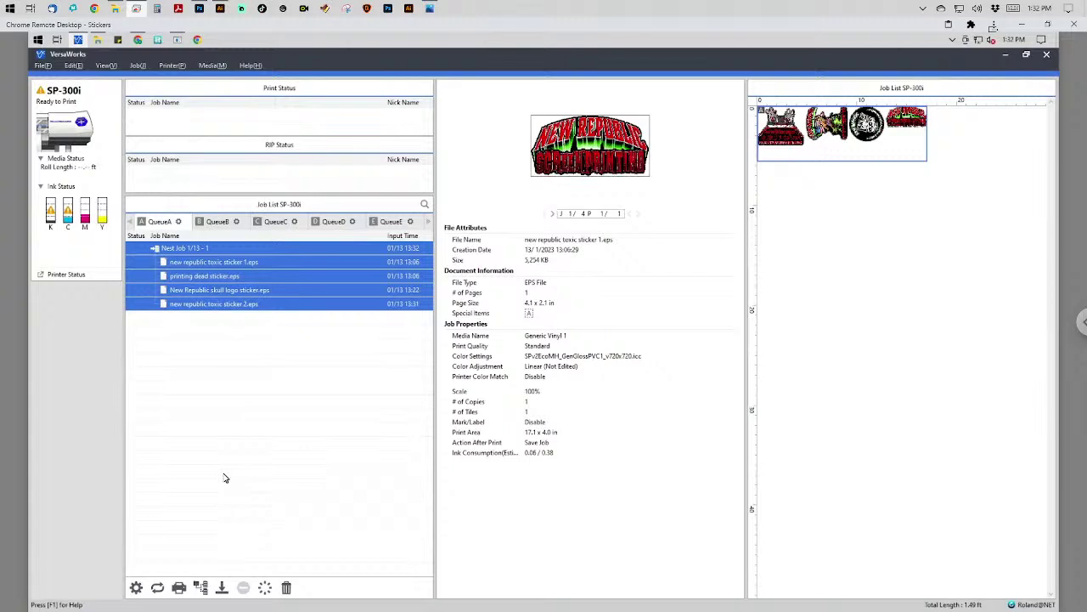
Open the nest job's settings, enable Center on the Media, and select all stickers.
double_click(246, 248)
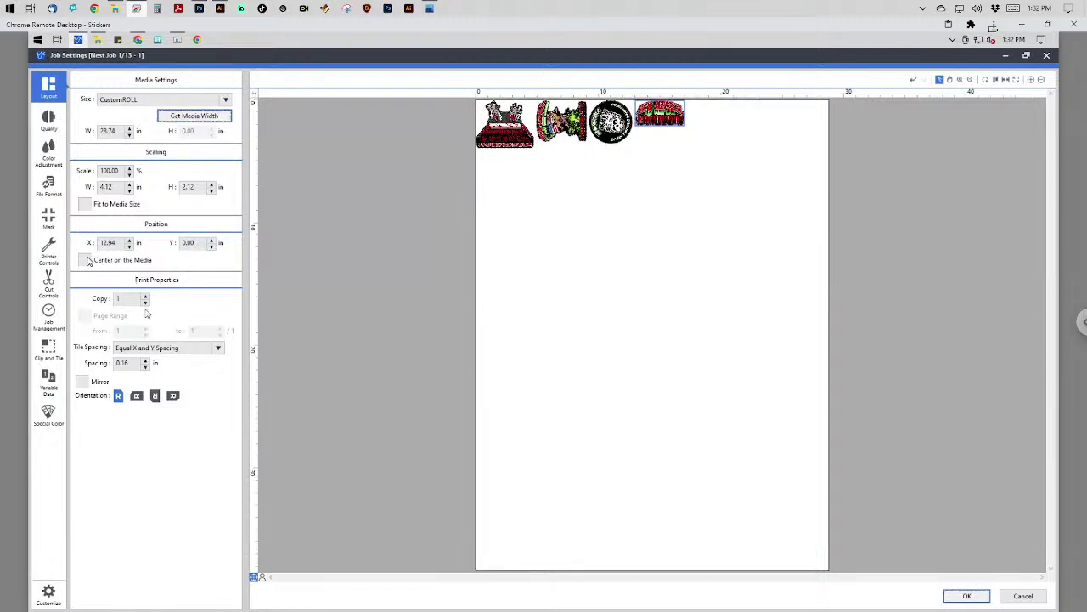
left_click(84, 259)
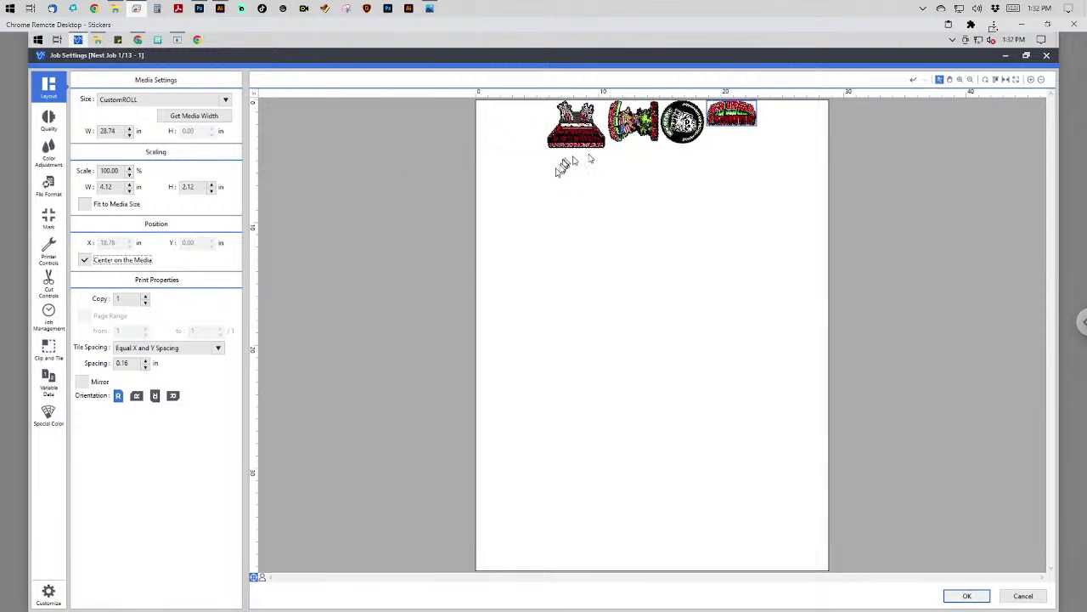
left_click_drag(553, 169, 767, 121)
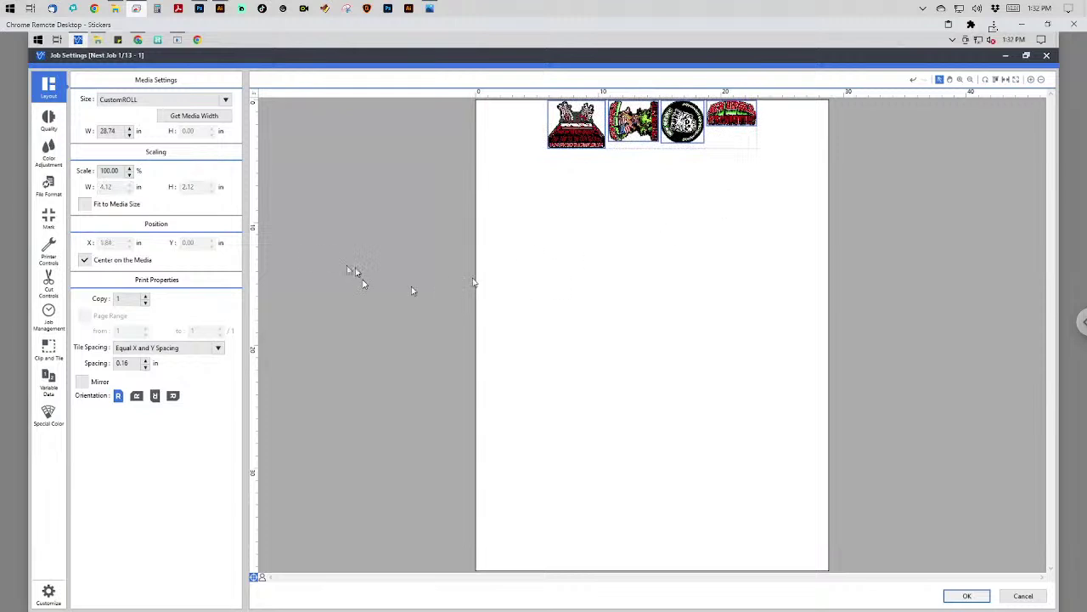
Raise the copies to 5 per design, then bring them back down to 1.
left_click(147, 296)
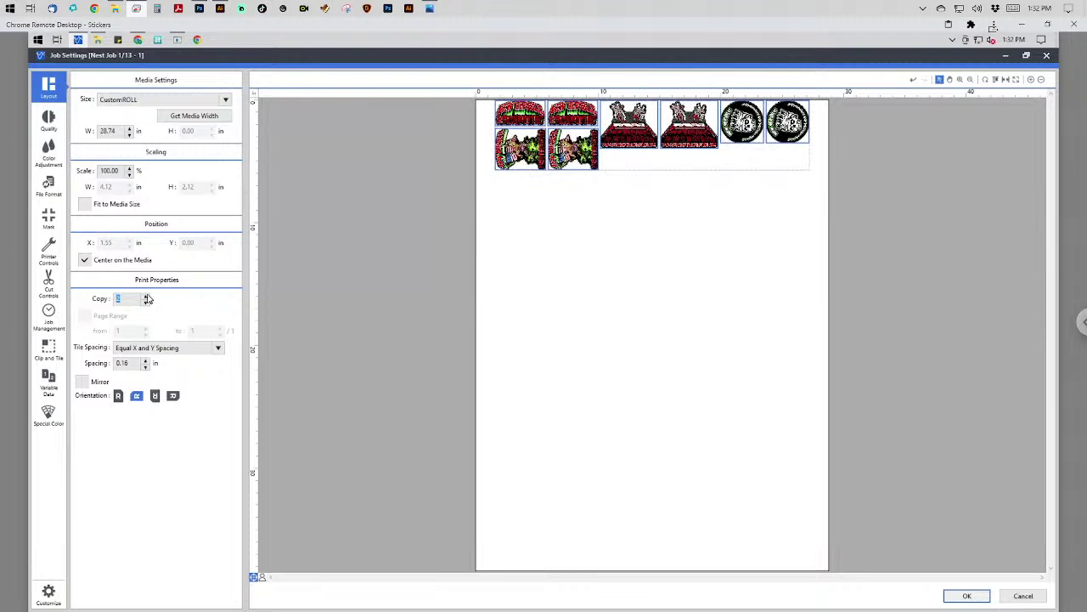
left_click(147, 296)
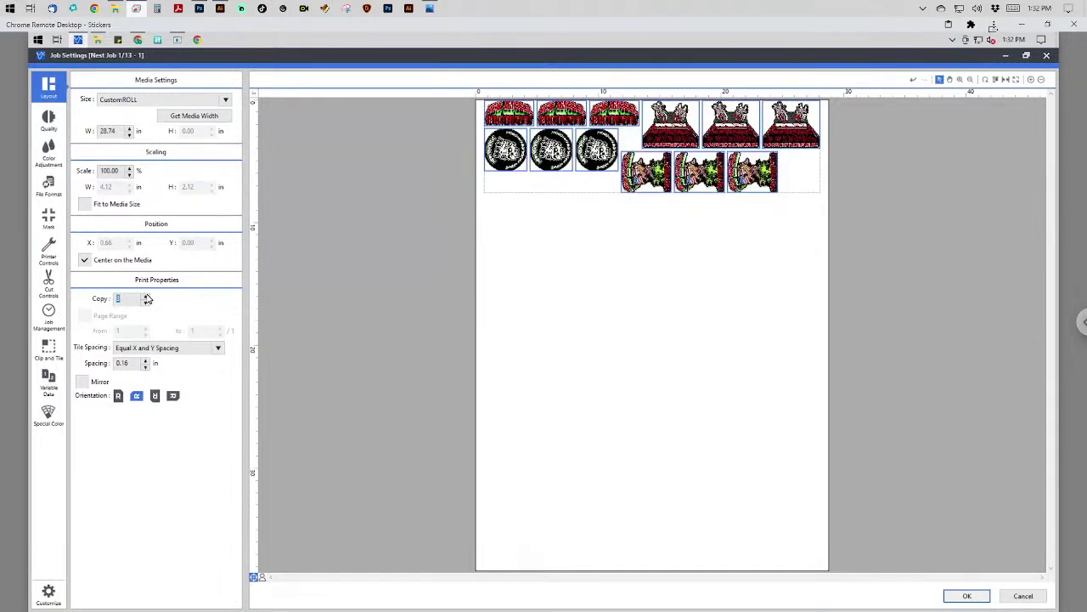
left_click(146, 295)
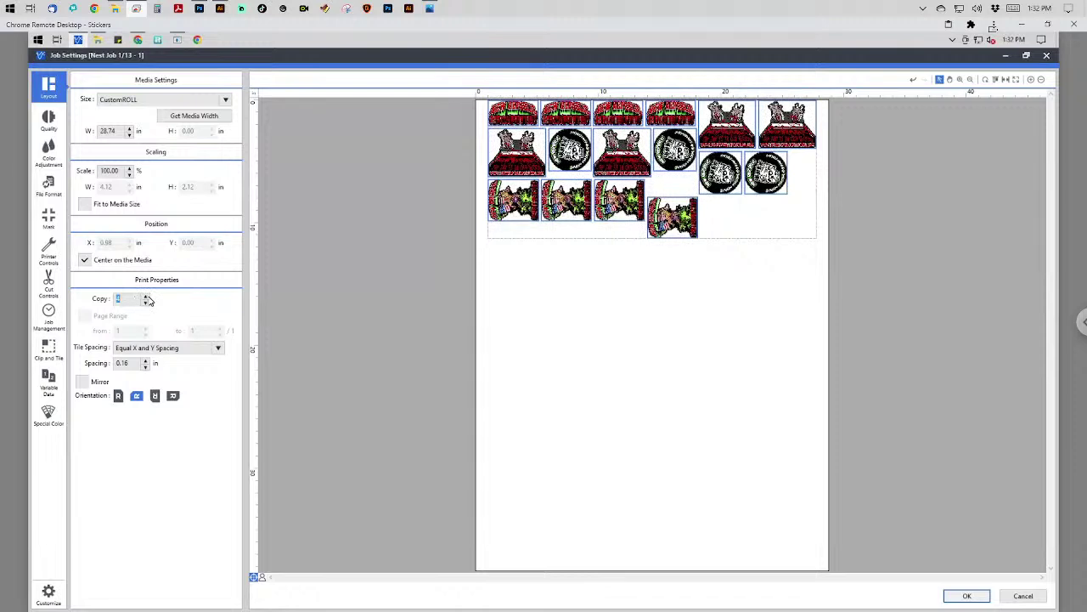
left_click(146, 297)
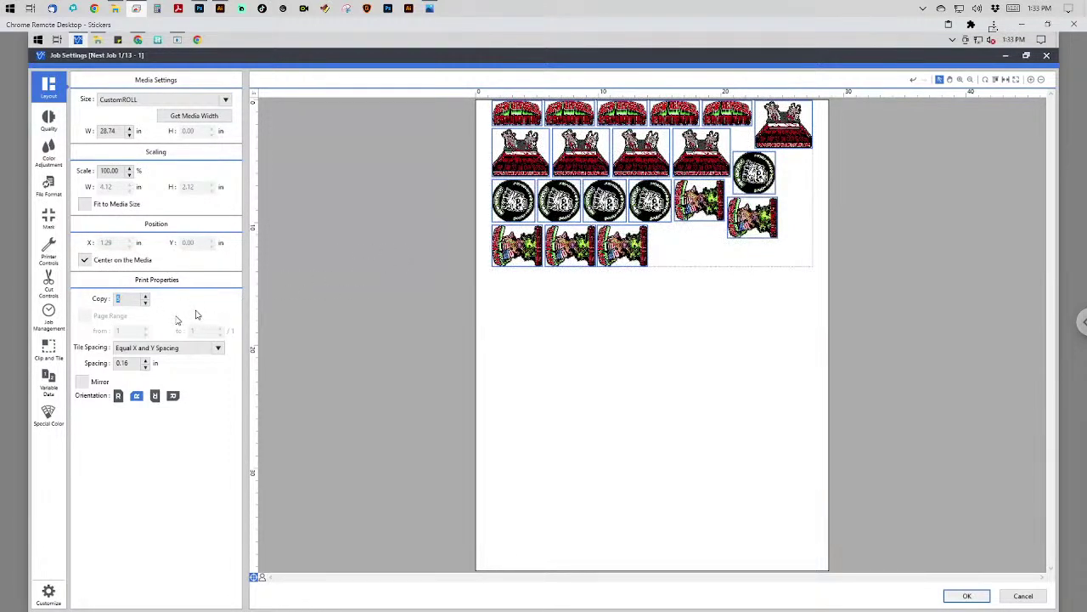
left_click(145, 303)
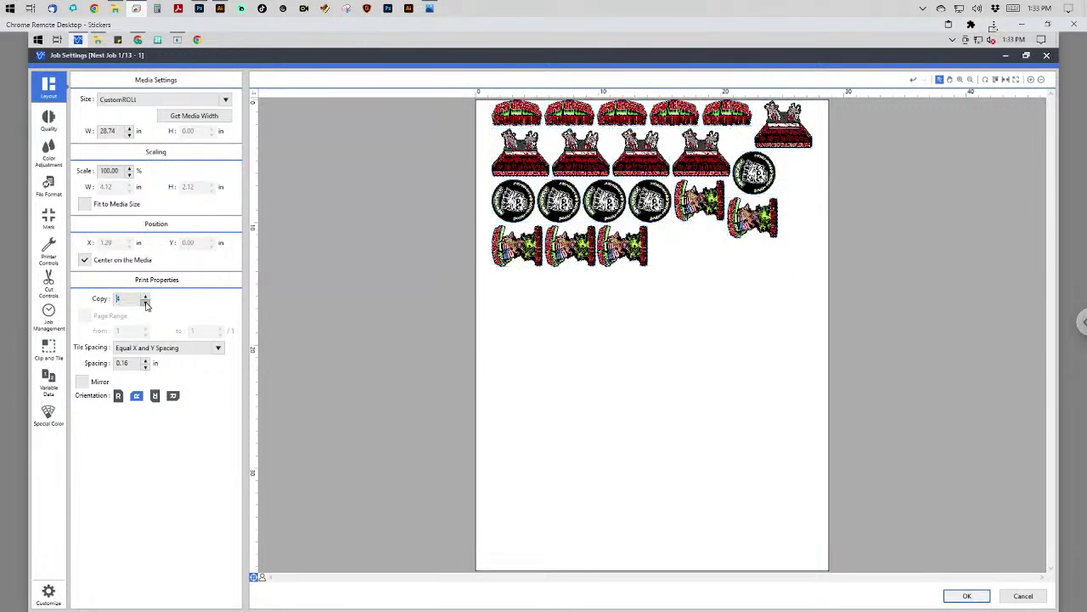
left_click(145, 303)
left_click(145, 303)
left_click(145, 303)
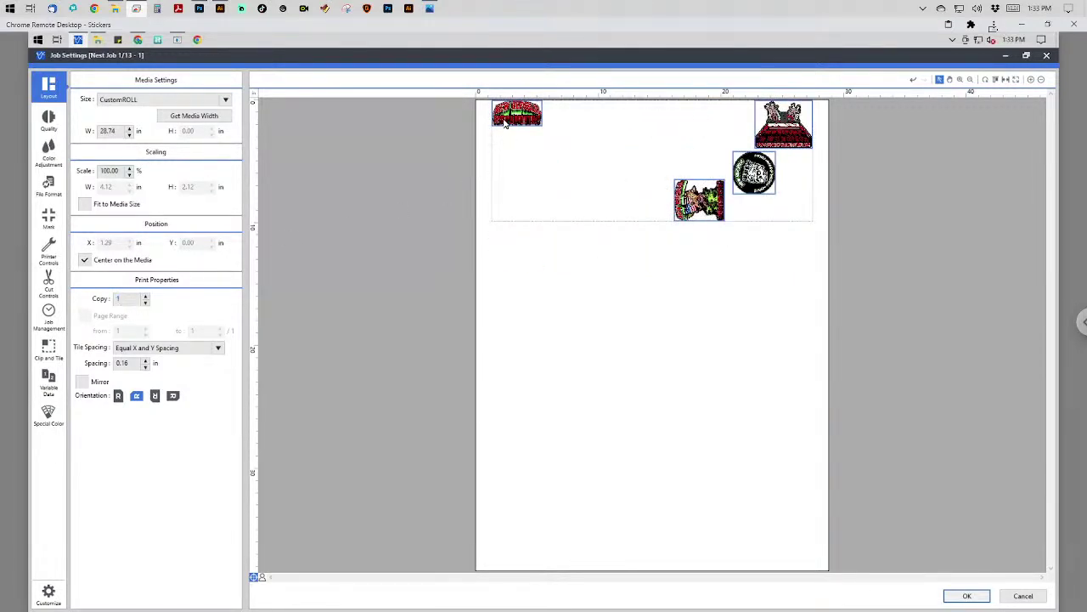
Rotate the top-left sticker to portrait, move the character sticker, and toggle Center on the Media.
left_click(510, 168)
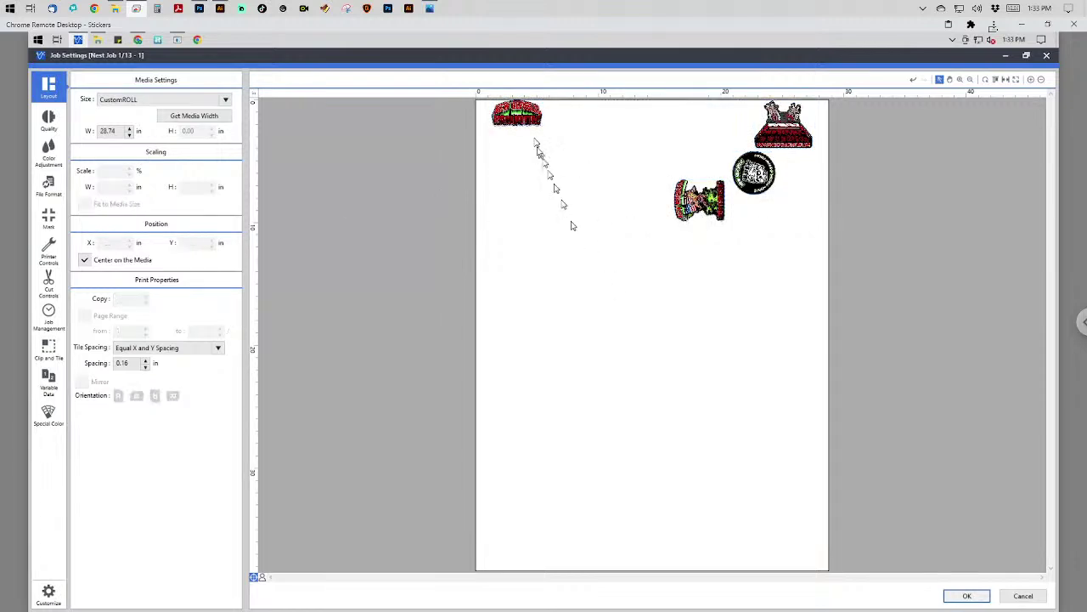
left_click(518, 117)
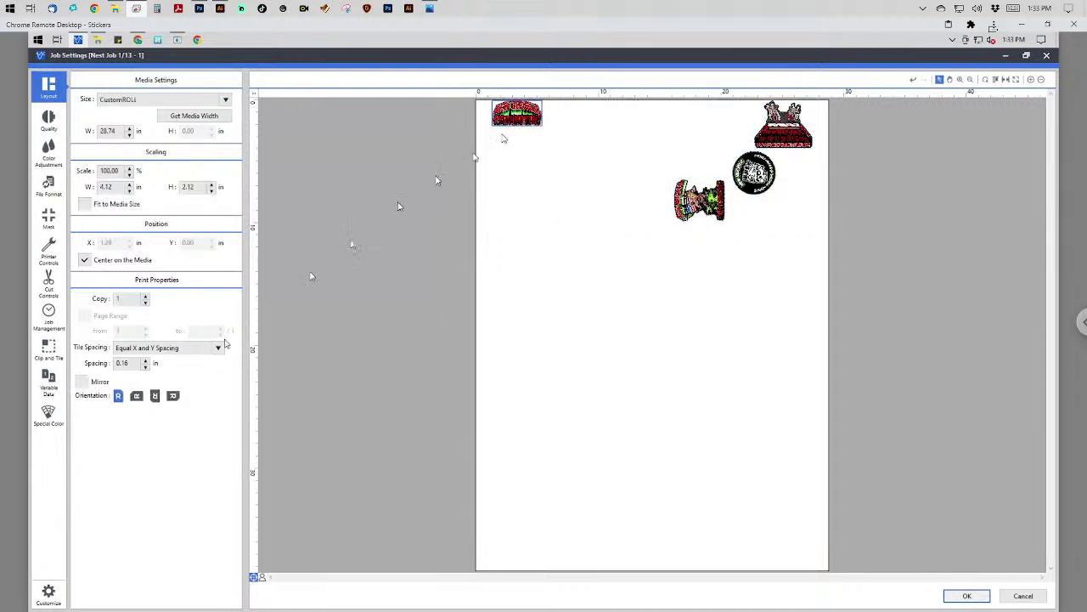
left_click(137, 396)
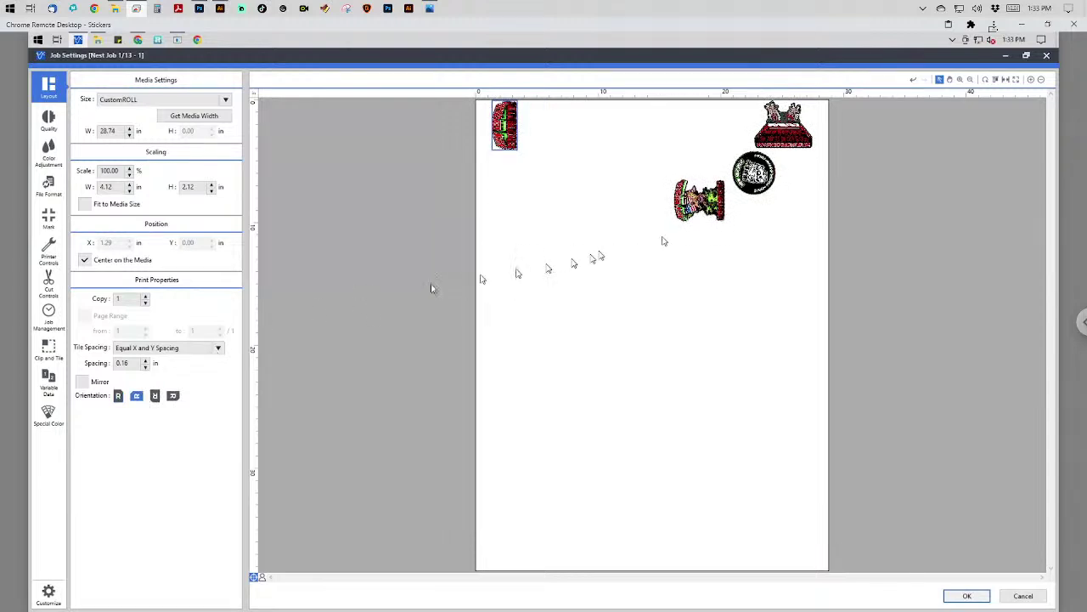
left_click_drag(680, 194, 596, 151)
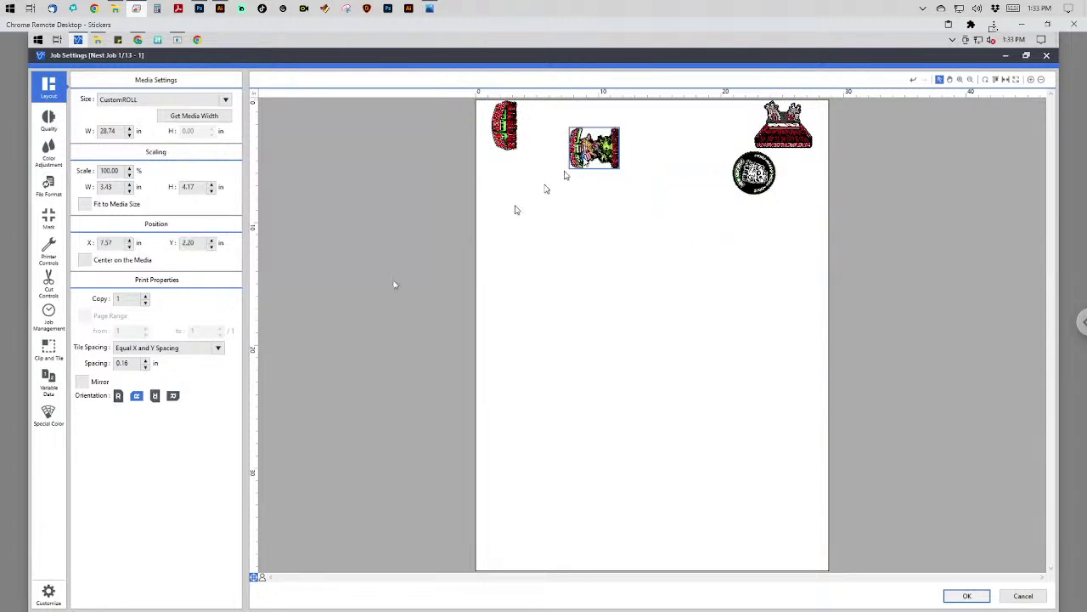
left_click(84, 259)
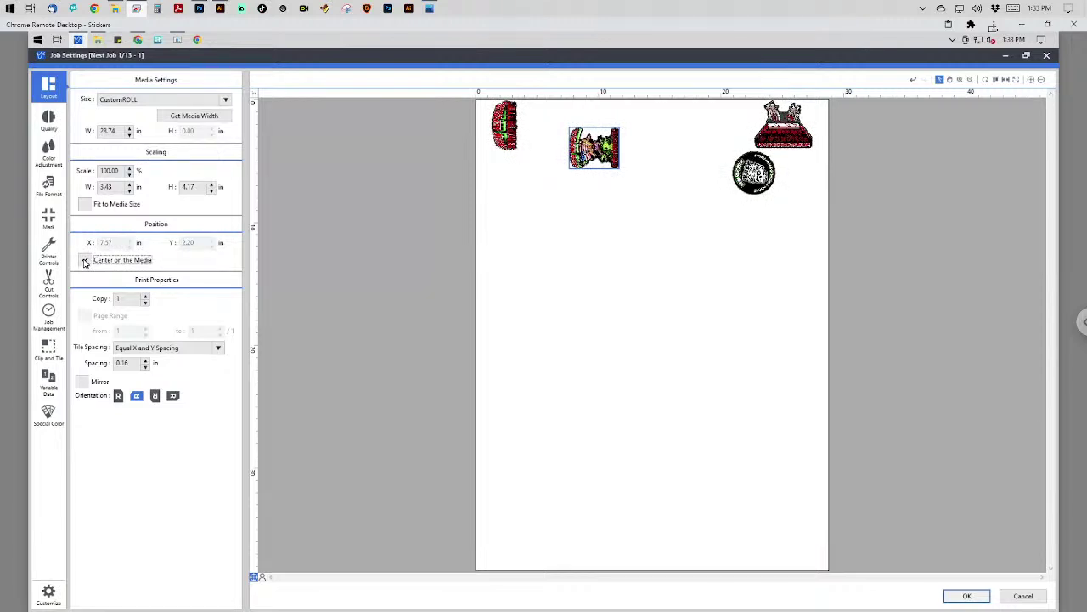
left_click(84, 260)
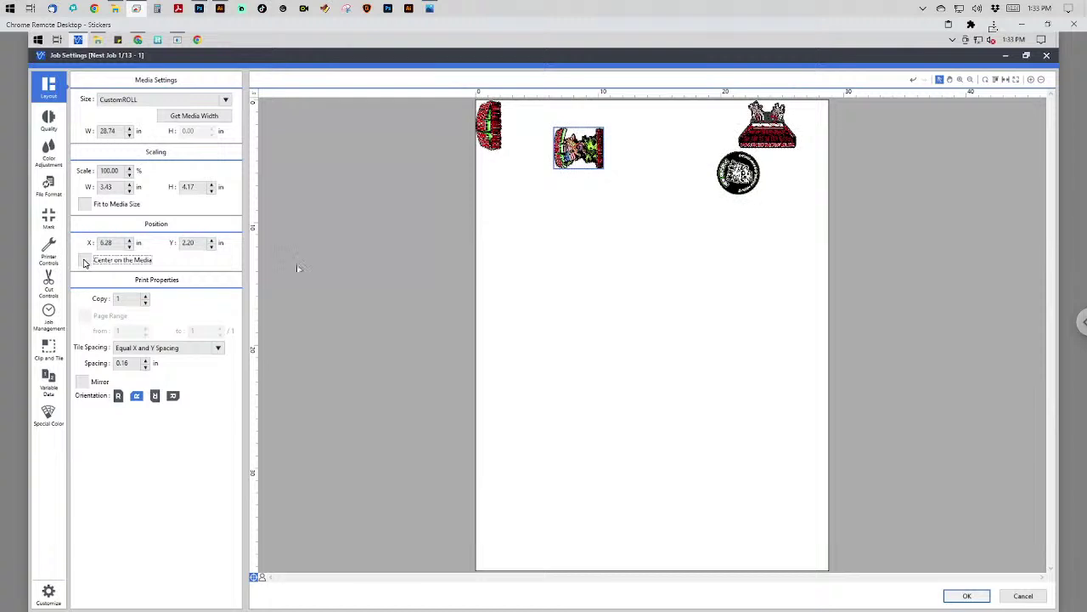
Deselect the sticker and cancel Job Settings, discarding the layout changes.
left_click(590, 170)
left_click(587, 187)
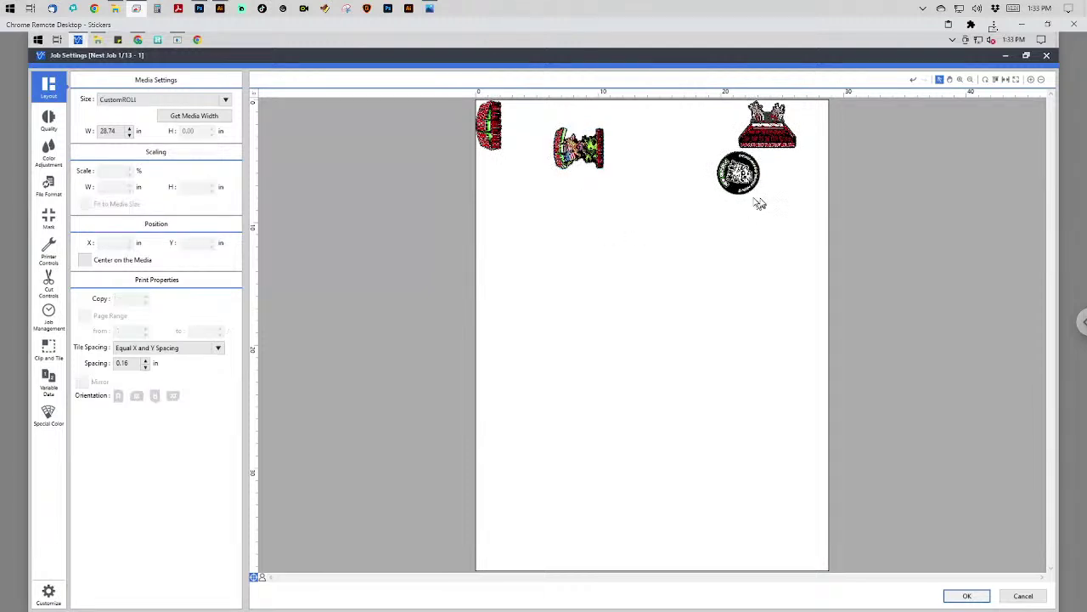
left_click(1023, 595)
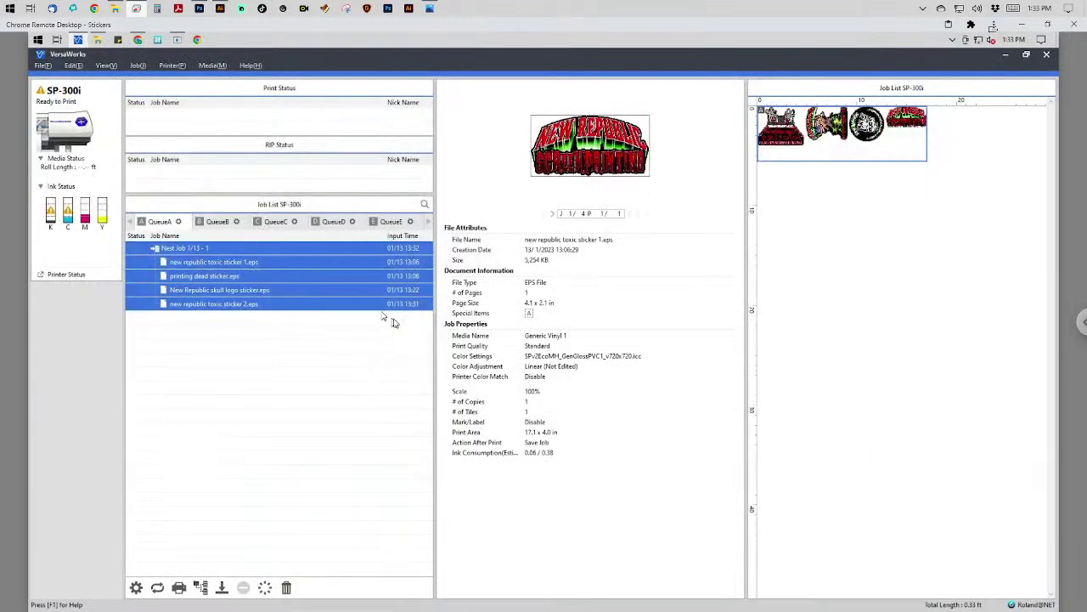
Reopen the nest job settings, rotate the fourth sticker to portrait, and set 4 copies each.
double_click(332, 249)
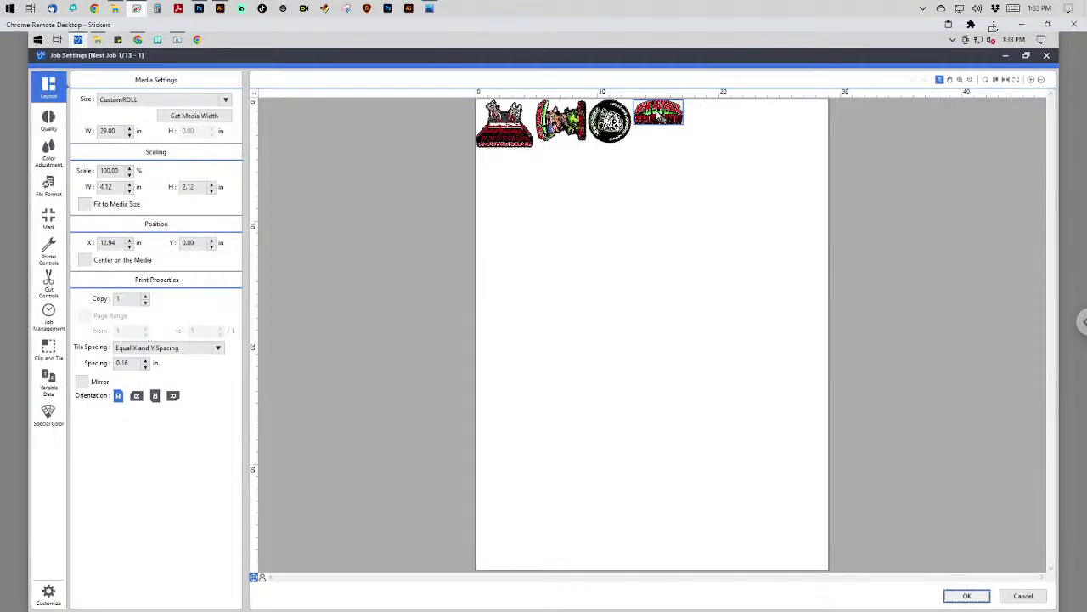
left_click(137, 397)
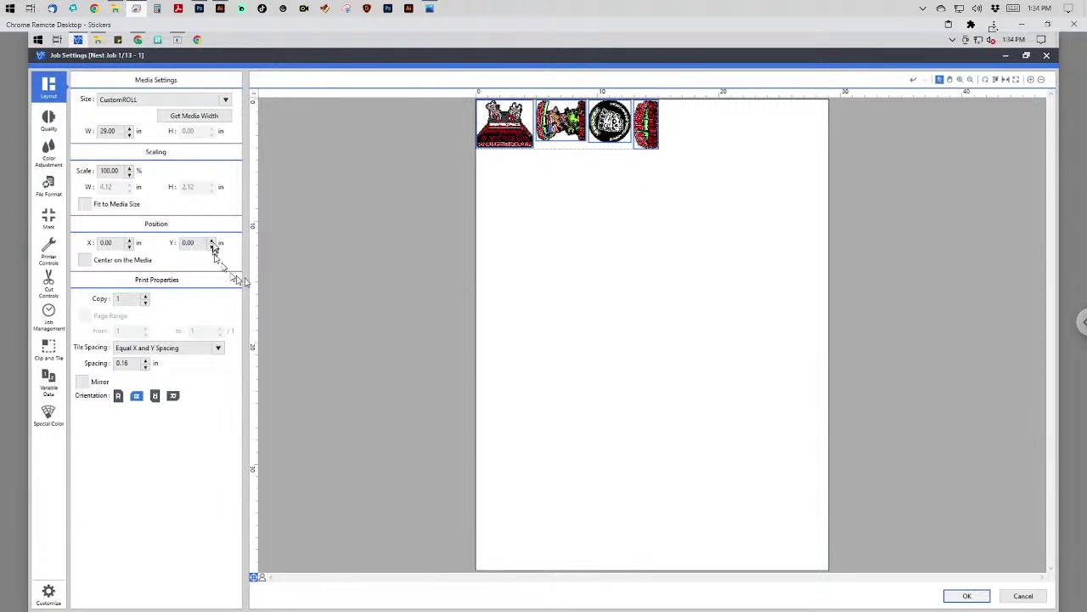
left_click(147, 300)
left_click(147, 297)
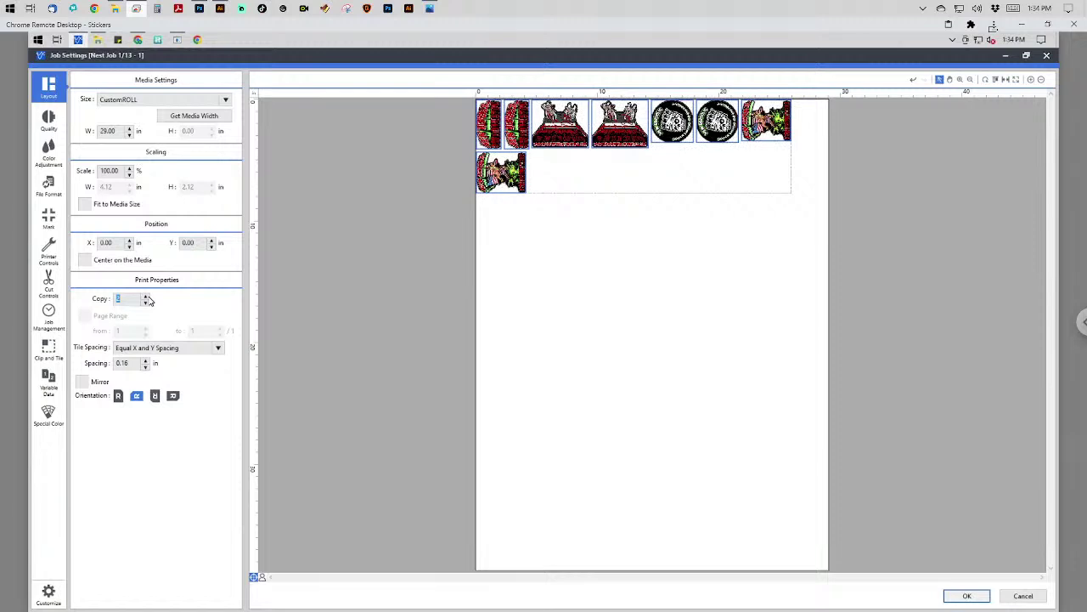
left_click(147, 297)
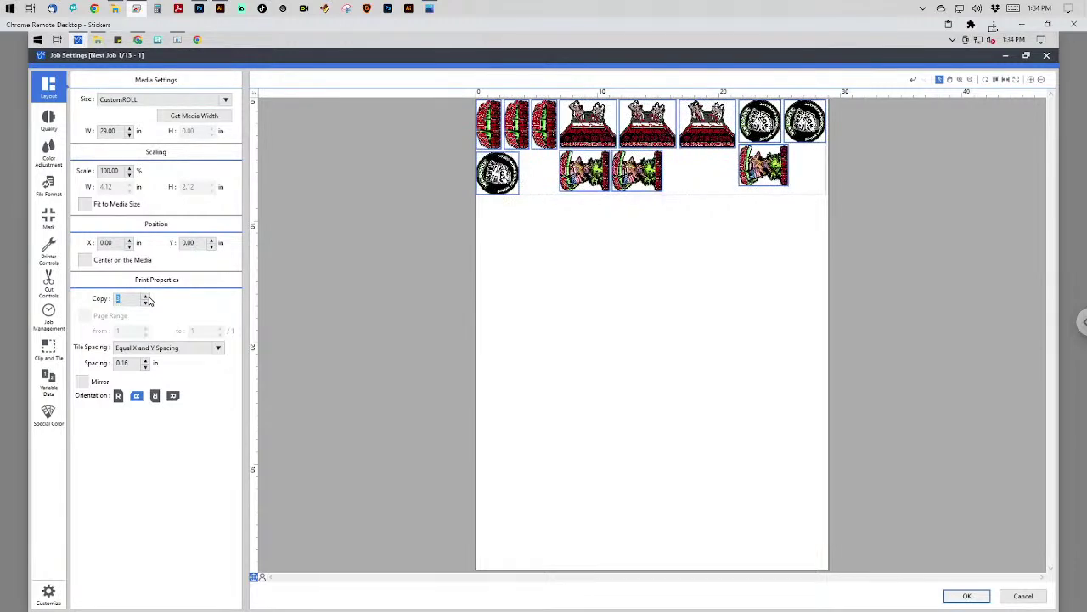
left_click(147, 297)
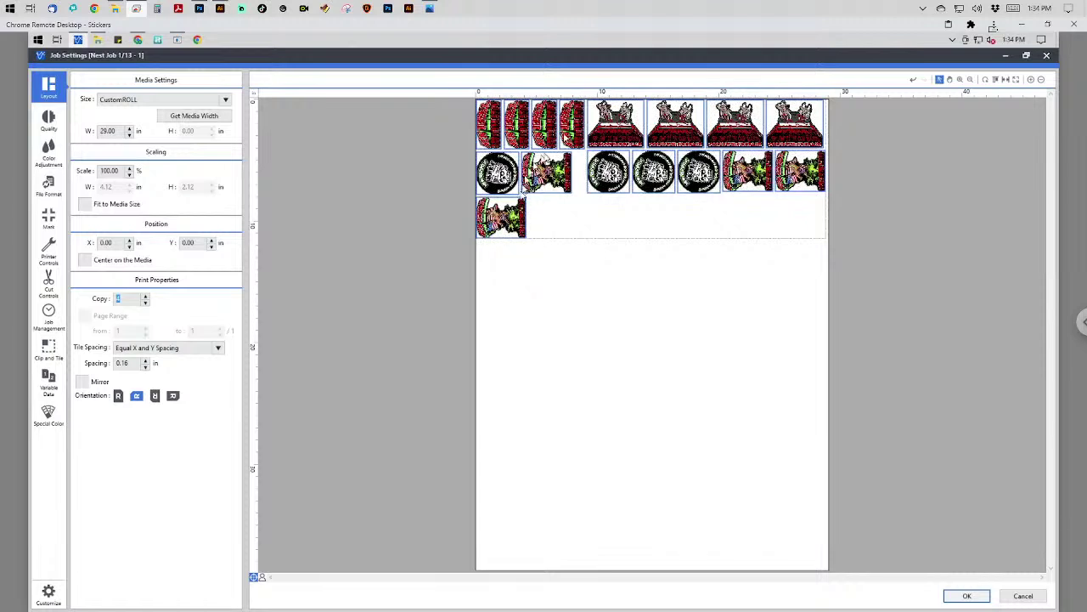
Give the fourth tall sticker alone a fifth copy.
left_click(440, 185)
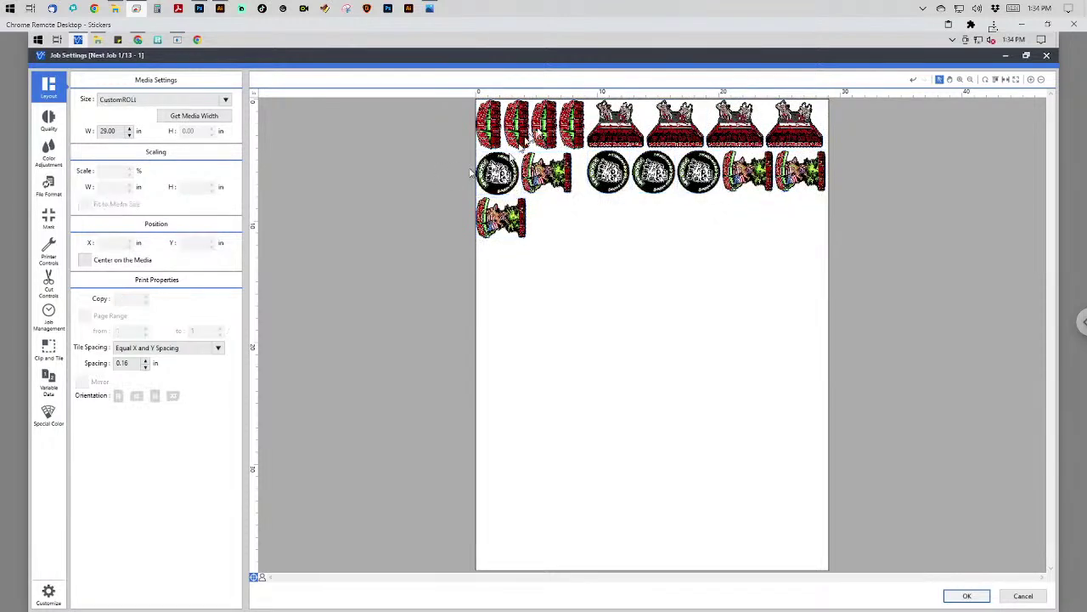
left_click(581, 126)
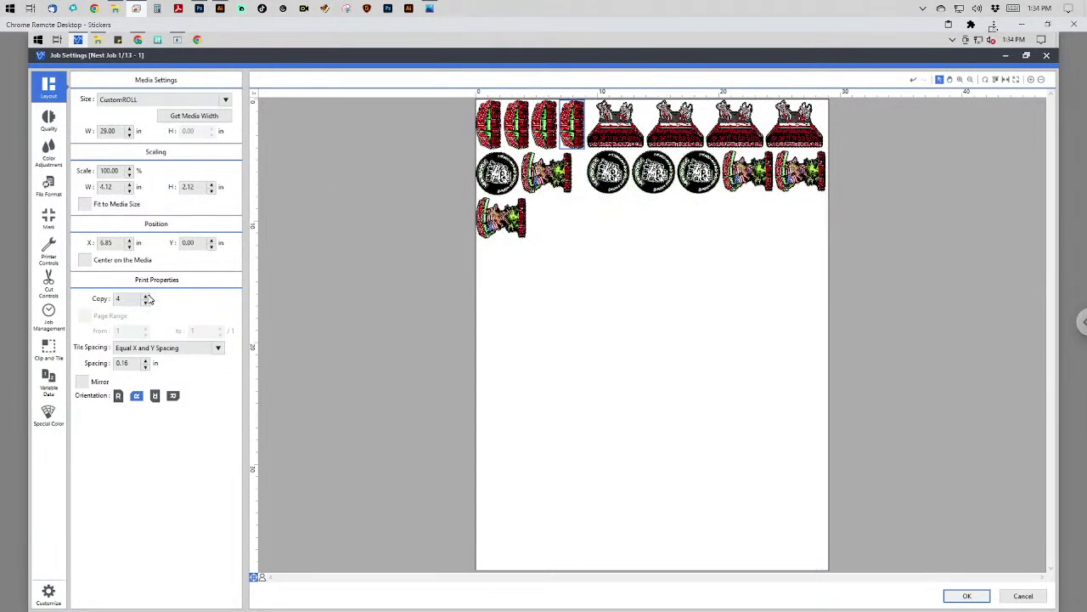
left_click(147, 297)
Add another tall sticker copy and raise the character sticker to 6 copies.
left_click(147, 296)
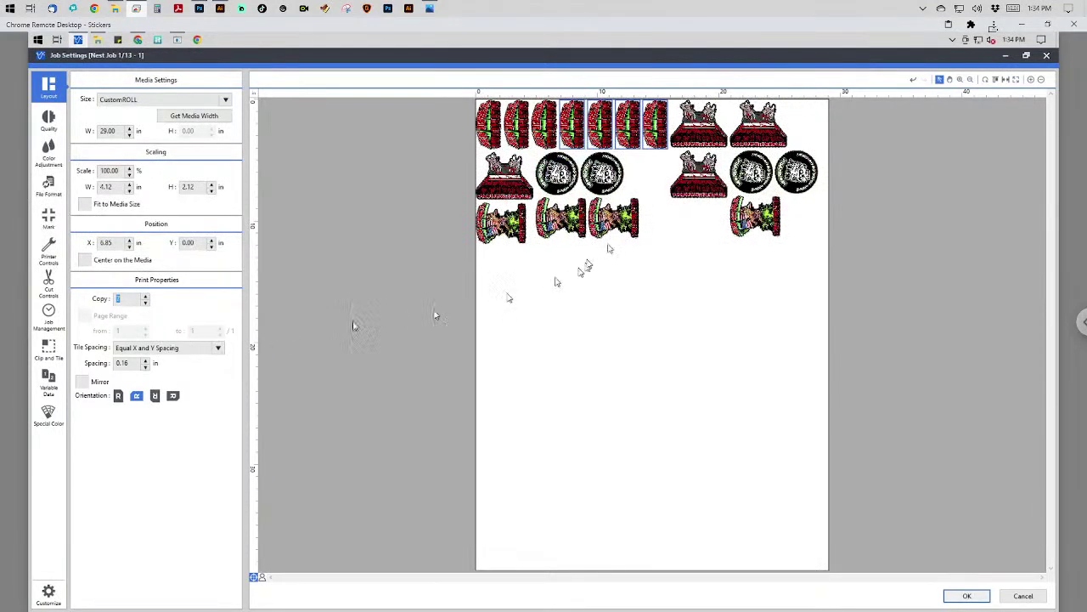
left_click(614, 218)
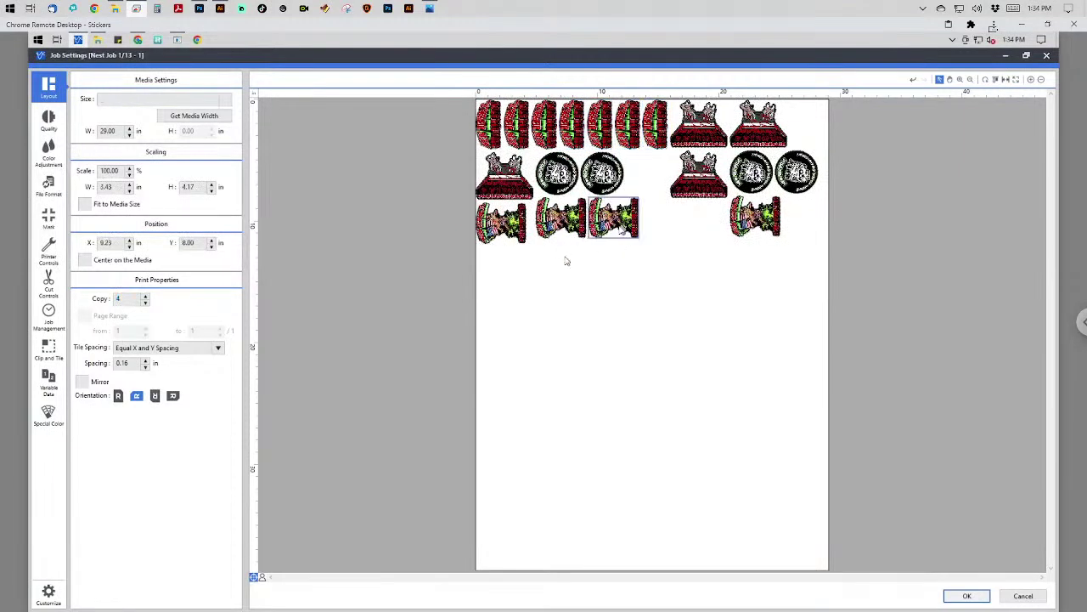
left_click(146, 301)
left_click(147, 299)
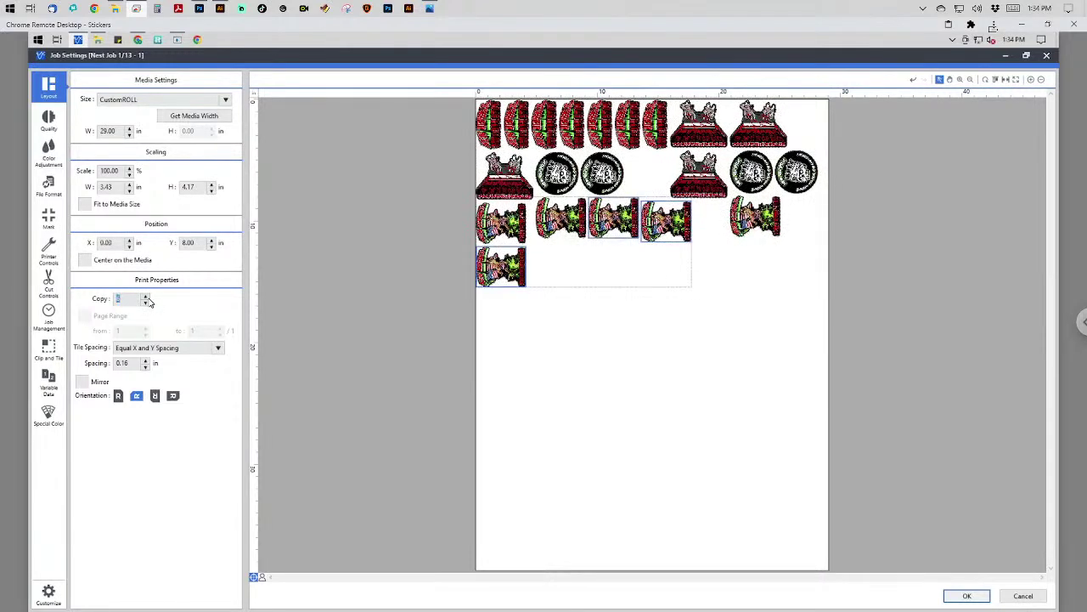
left_click(147, 299)
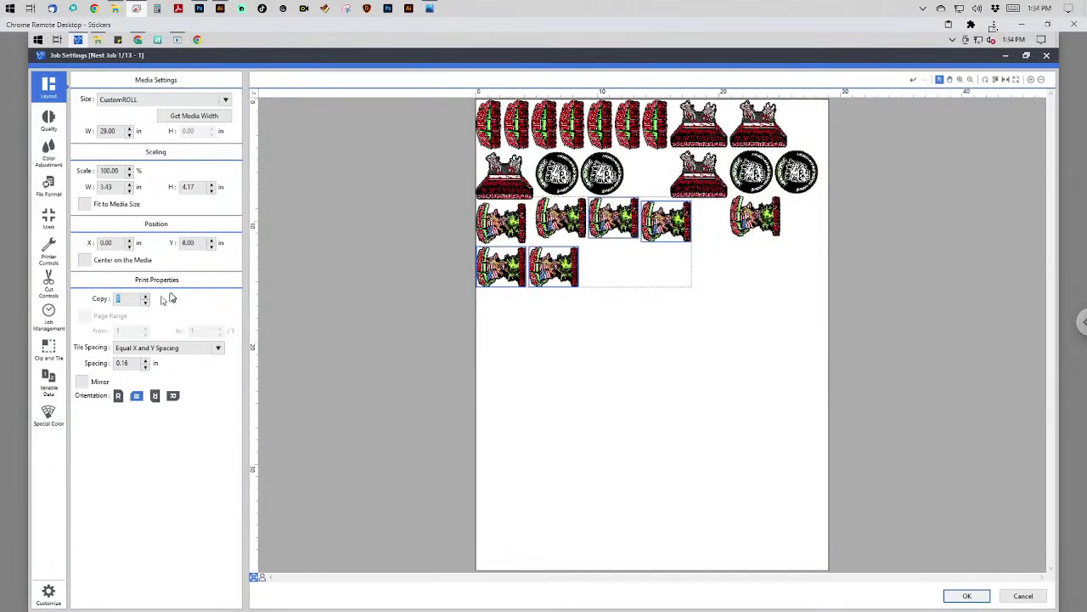
Raise the dress sticker to 7 copies.
left_click(489, 189)
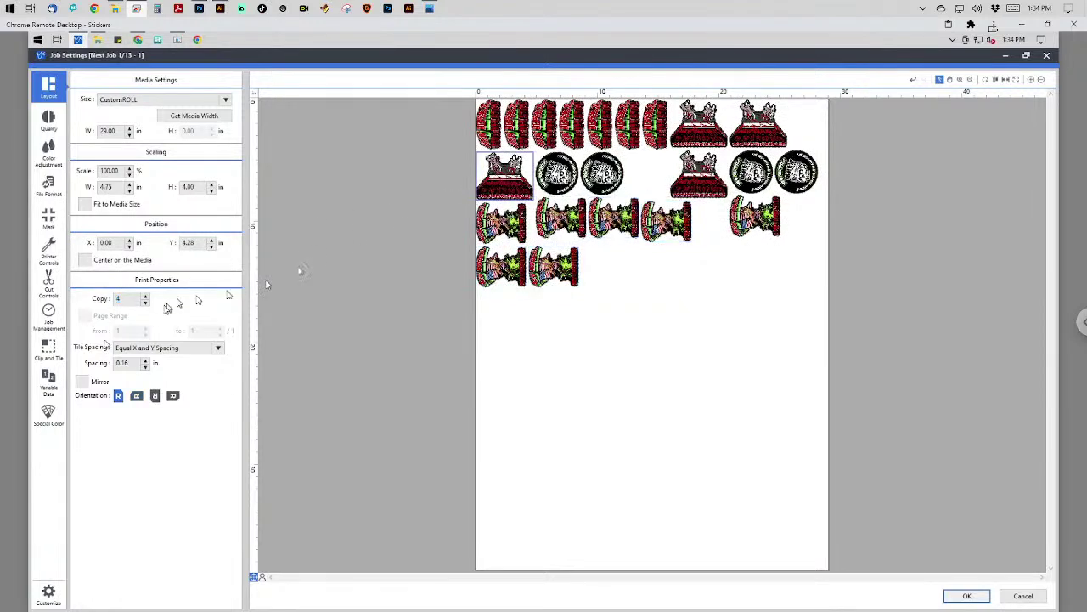
left_click(144, 298)
left_click(145, 298)
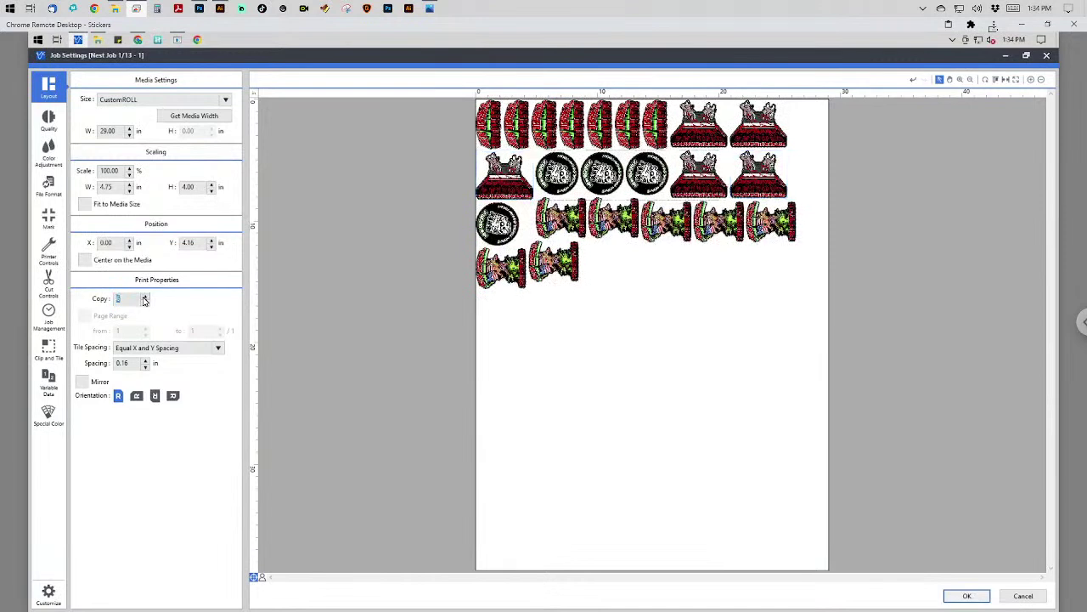
left_click(144, 297)
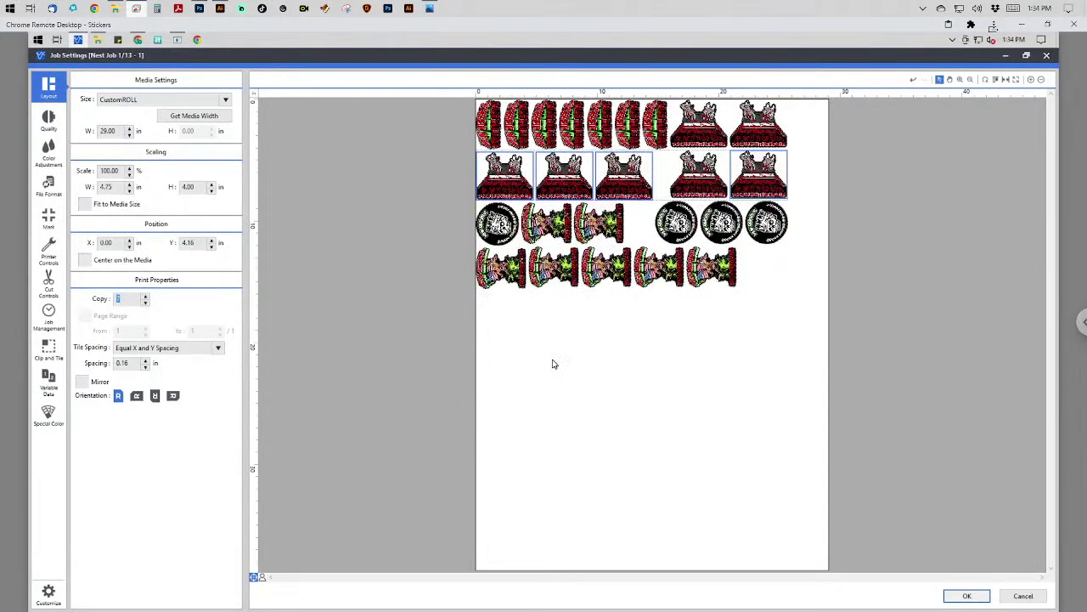
Adjust the circle skull logo sticker's copy count so its row fills with seven copies.
left_click(769, 234)
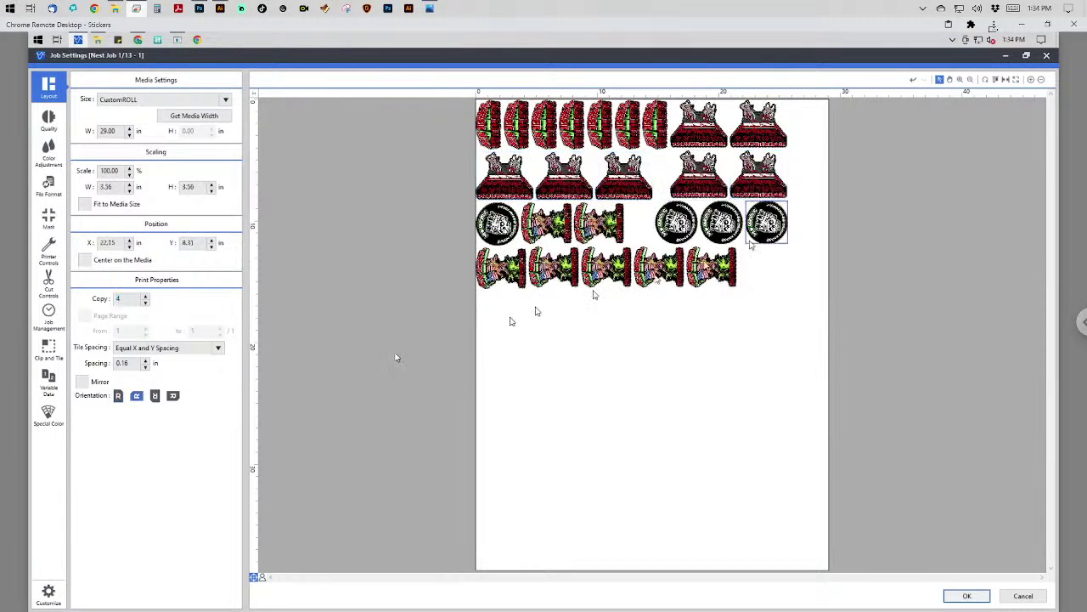
left_click(146, 302)
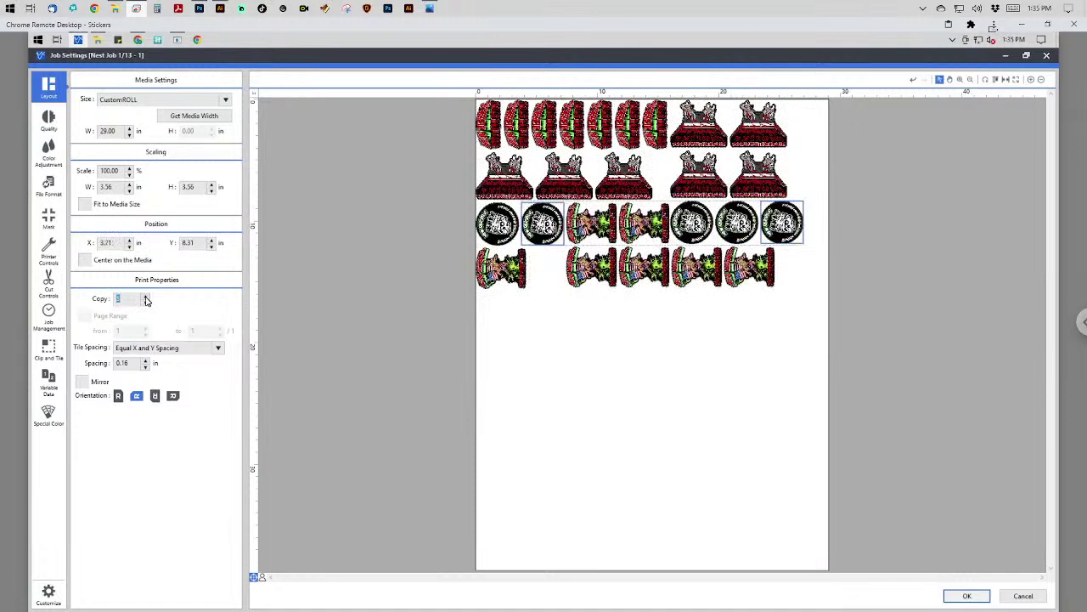
left_click(146, 300)
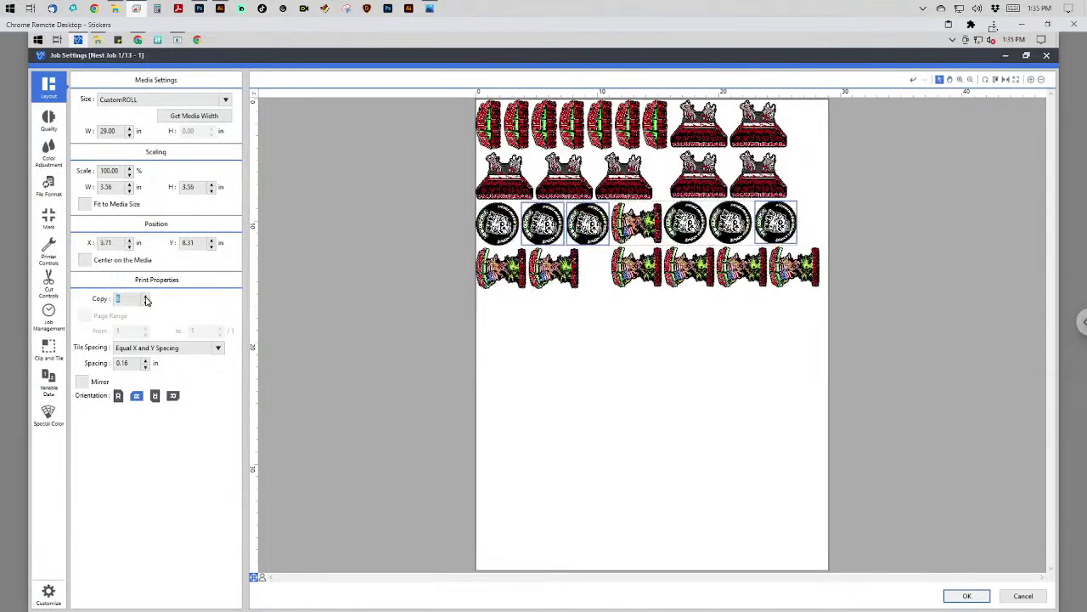
left_click(146, 300)
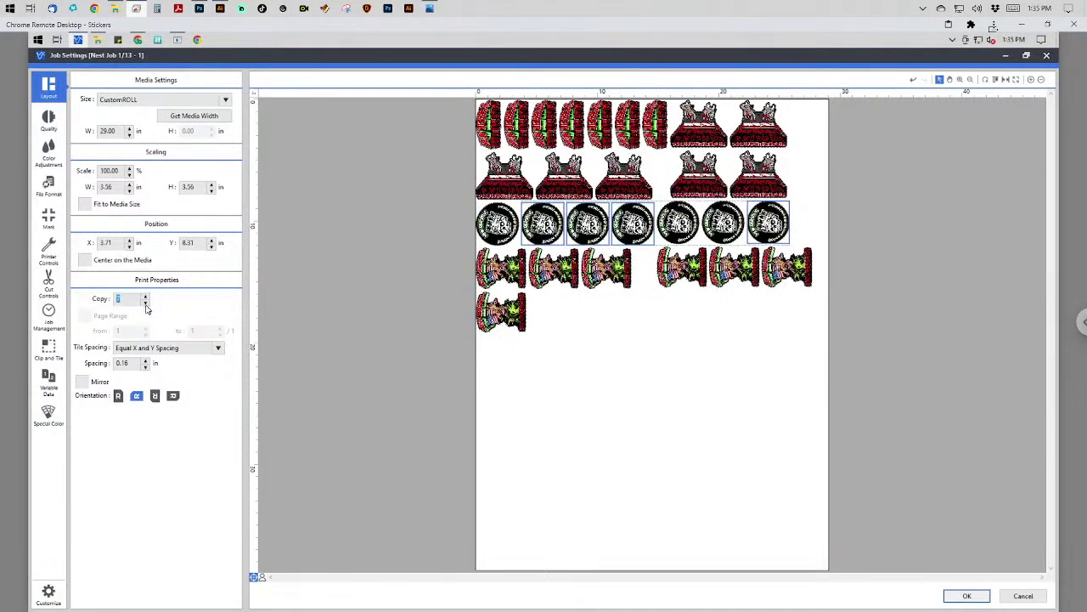
left_click(146, 304)
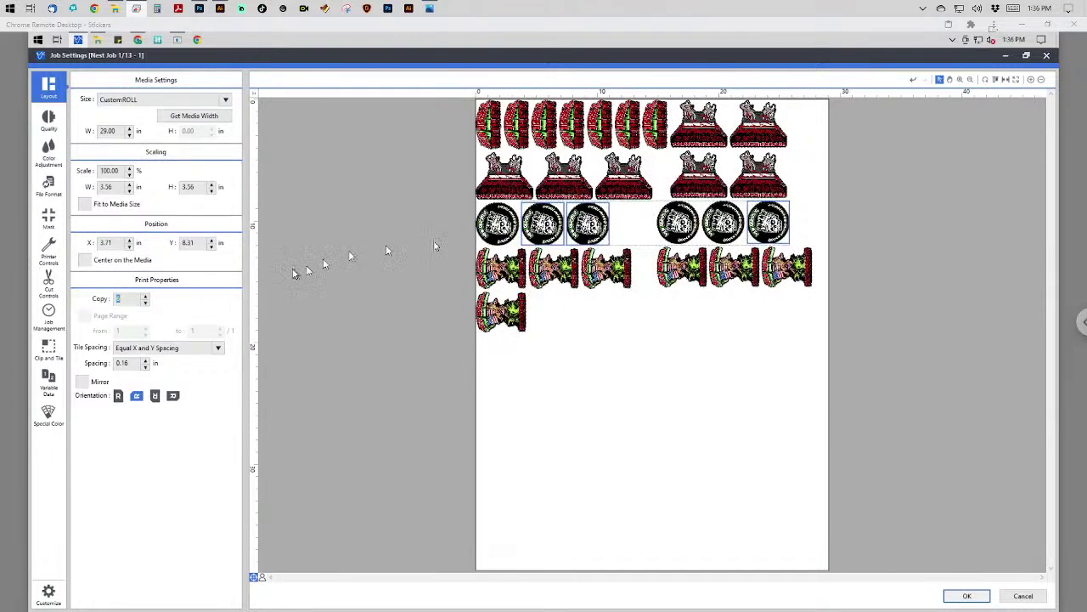
Add a seventh circle copy, remove the stray sticker, and centre the whole layout on the media.
left_click(145, 299)
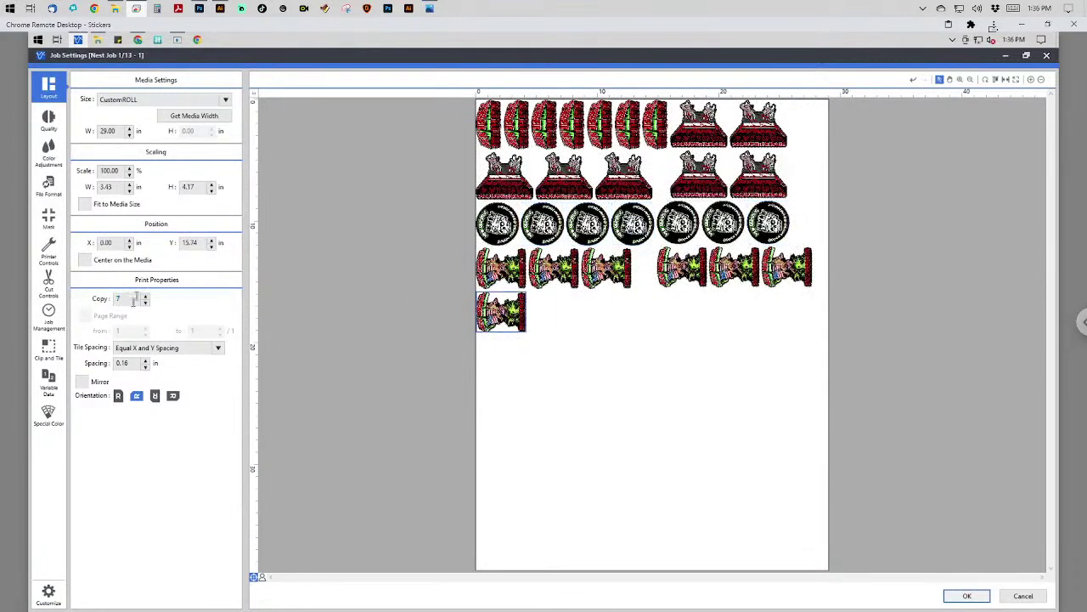
left_click(145, 302)
left_click(145, 304)
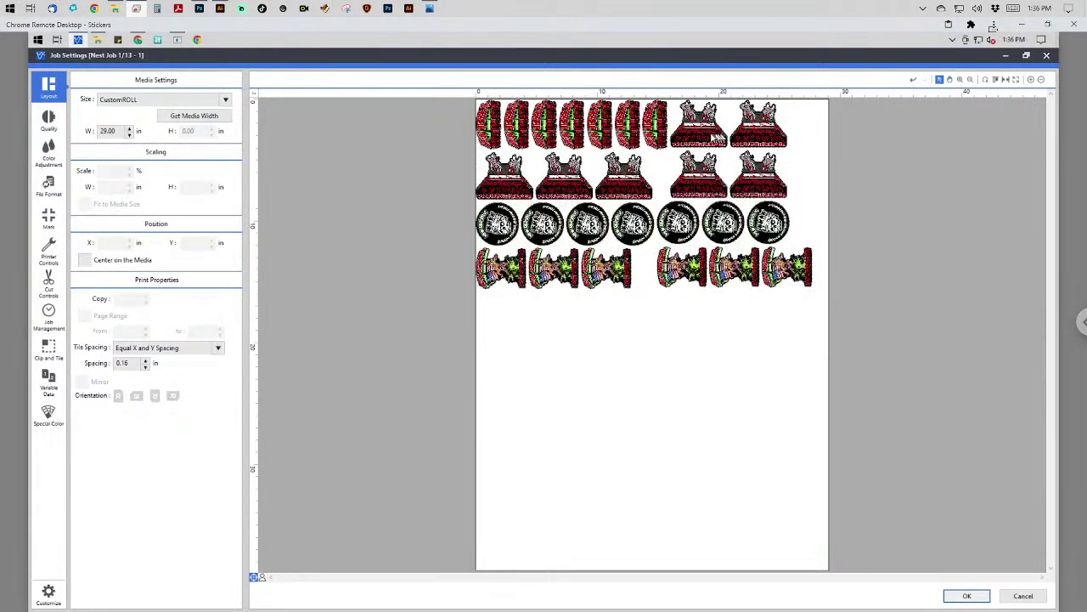
left_click(716, 136)
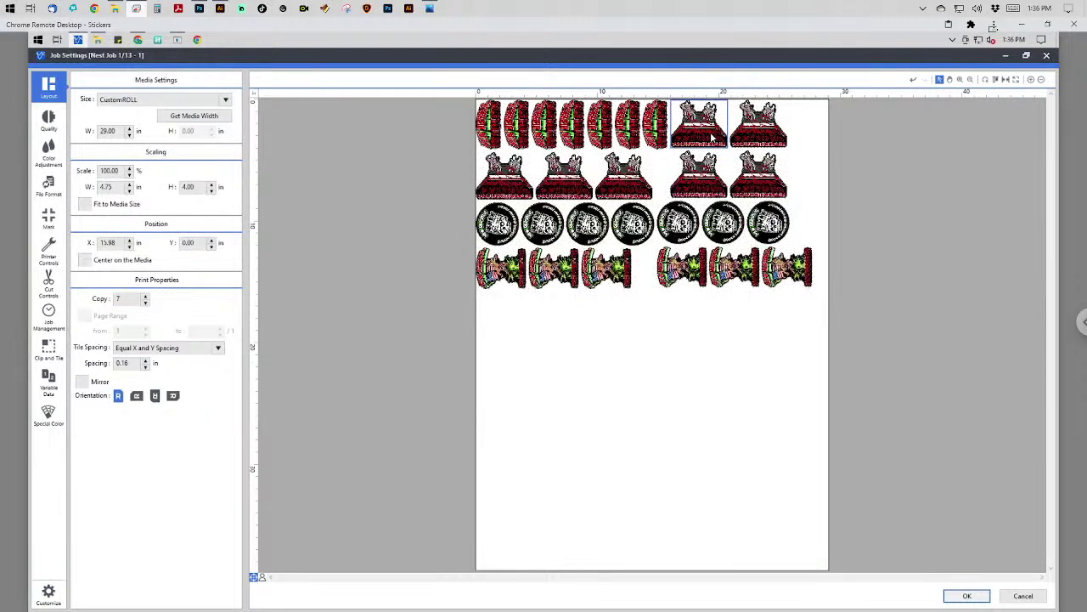
key("ctrl+a")
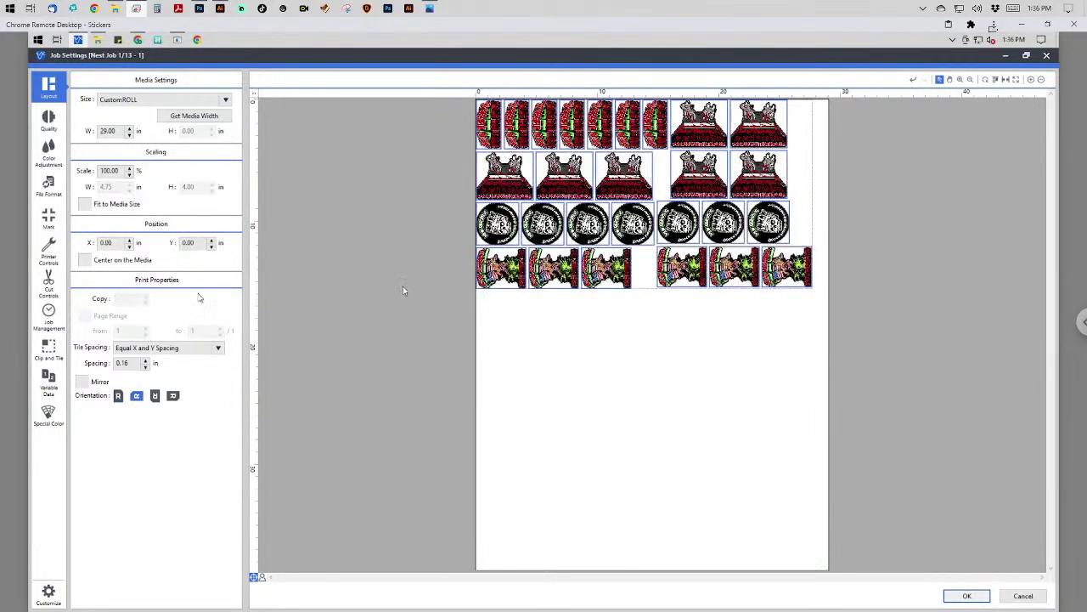
left_click(83, 265)
left_click(83, 265)
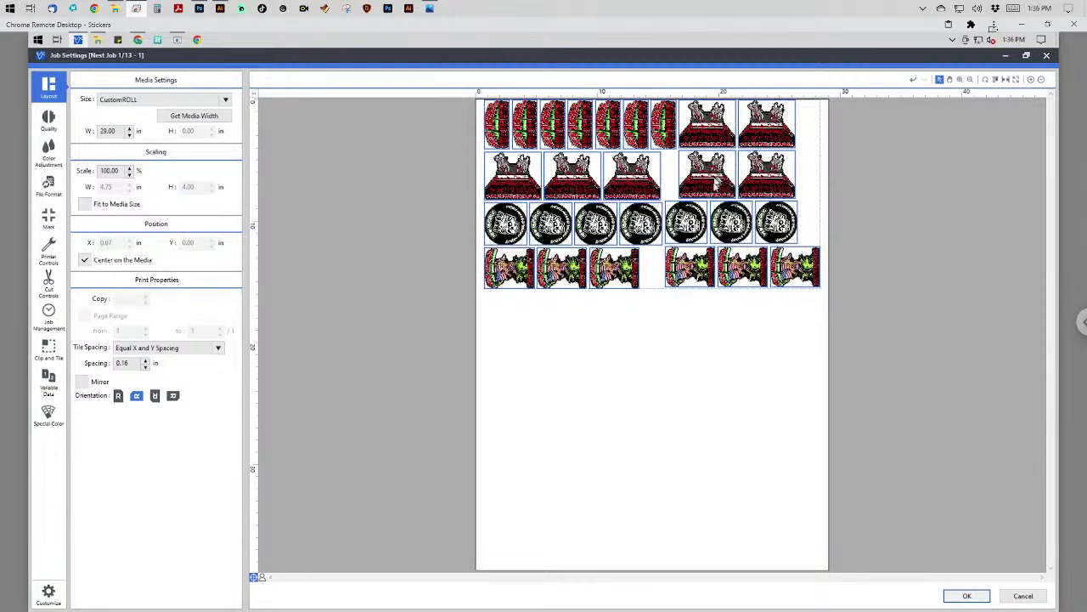
Reduce the dress sticker copies from 7 to 6, then cancel Job Settings without applying.
left_click(405, 216)
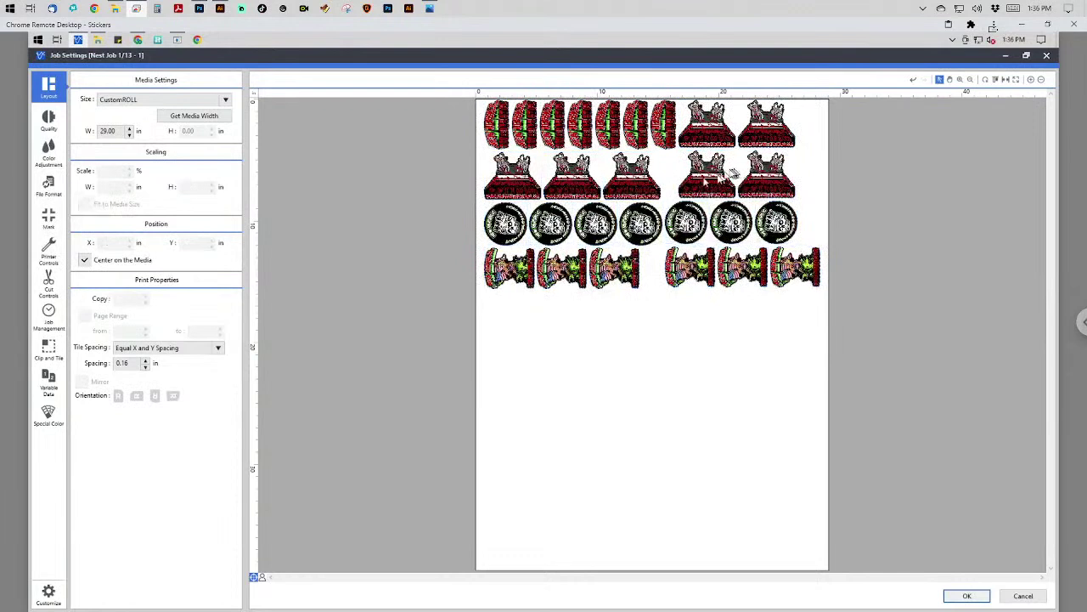
left_click(704, 179)
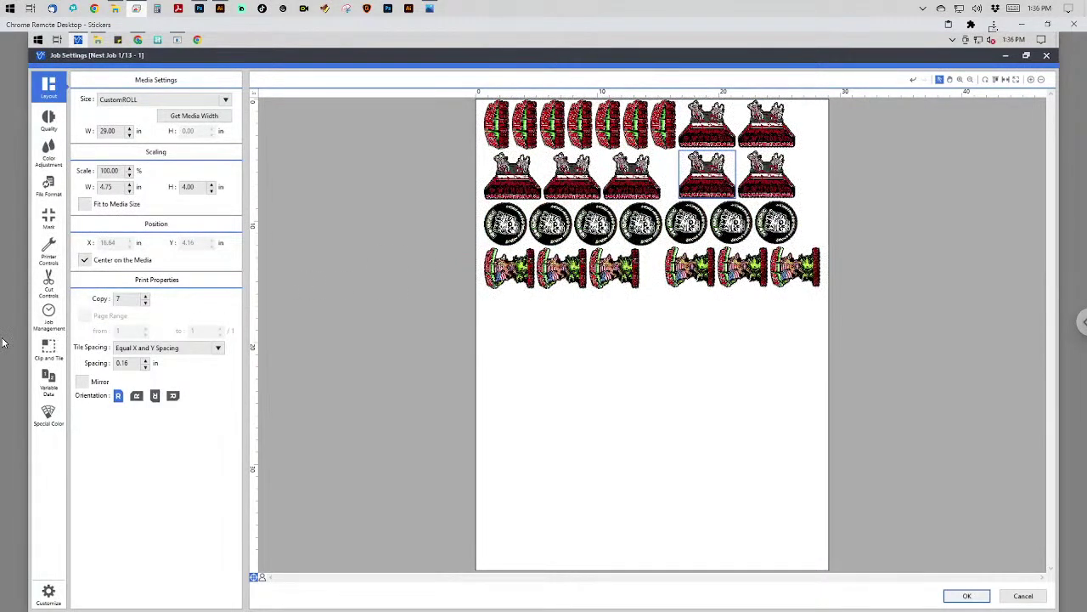
left_click(145, 302)
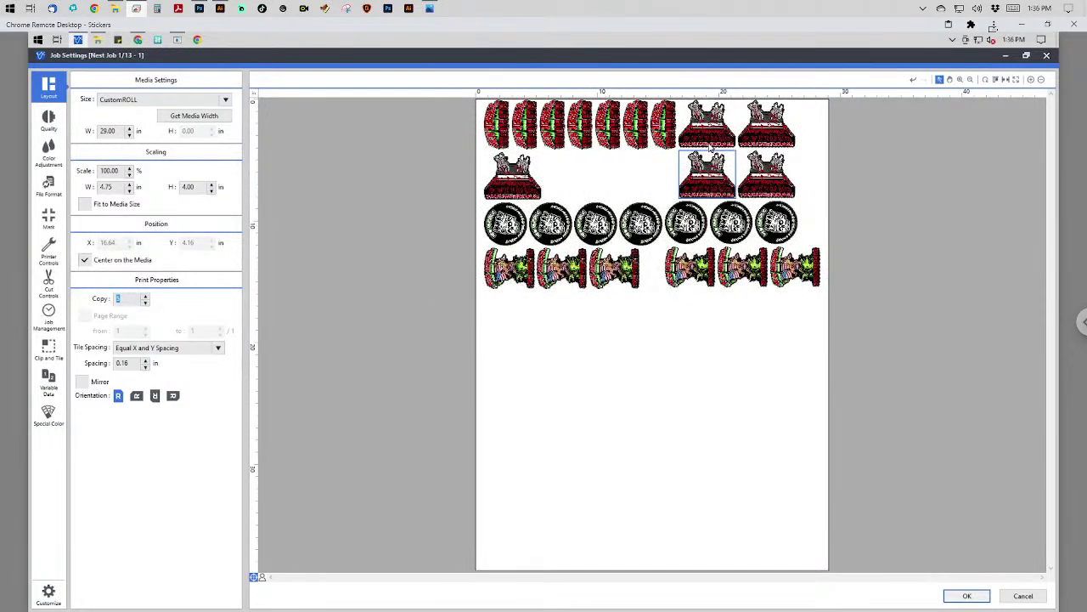
left_click(1016, 597)
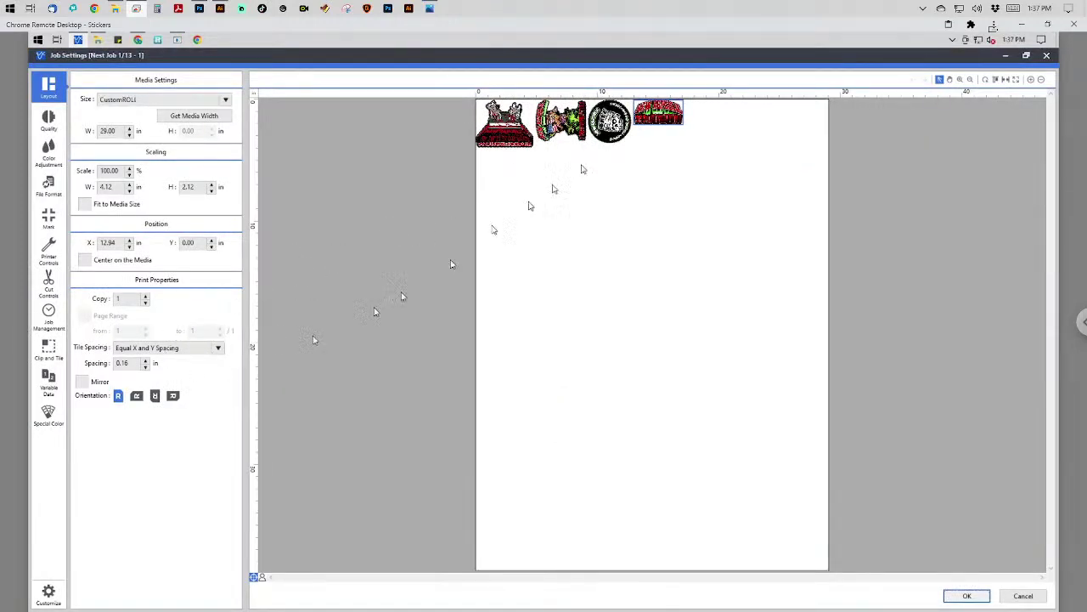
Rotate the narrow and dress stickers to portrait and set the character sticker upright.
left_click(138, 397)
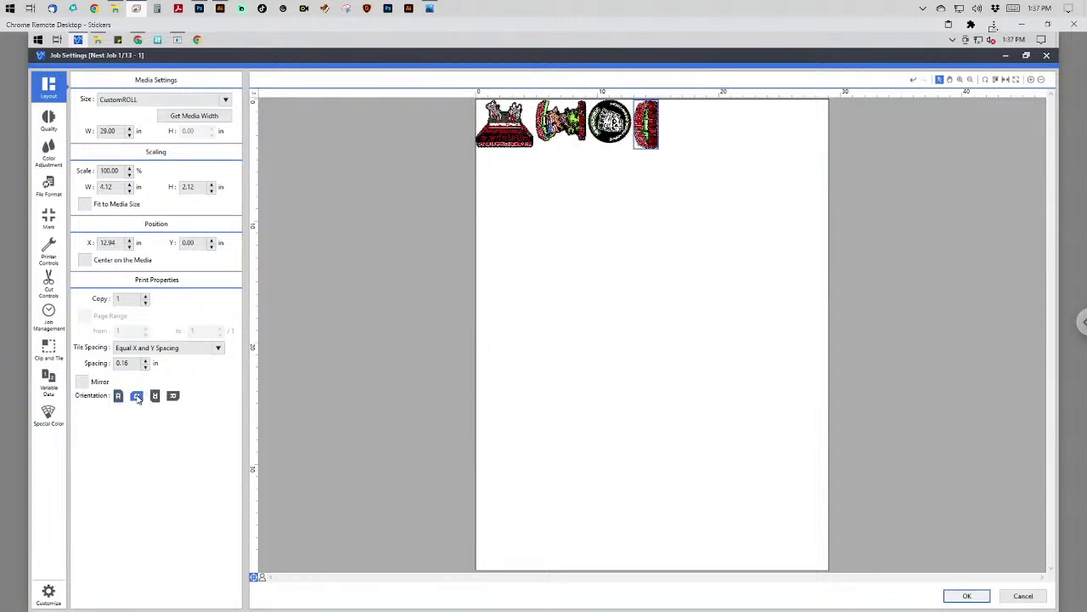
left_click(504, 134)
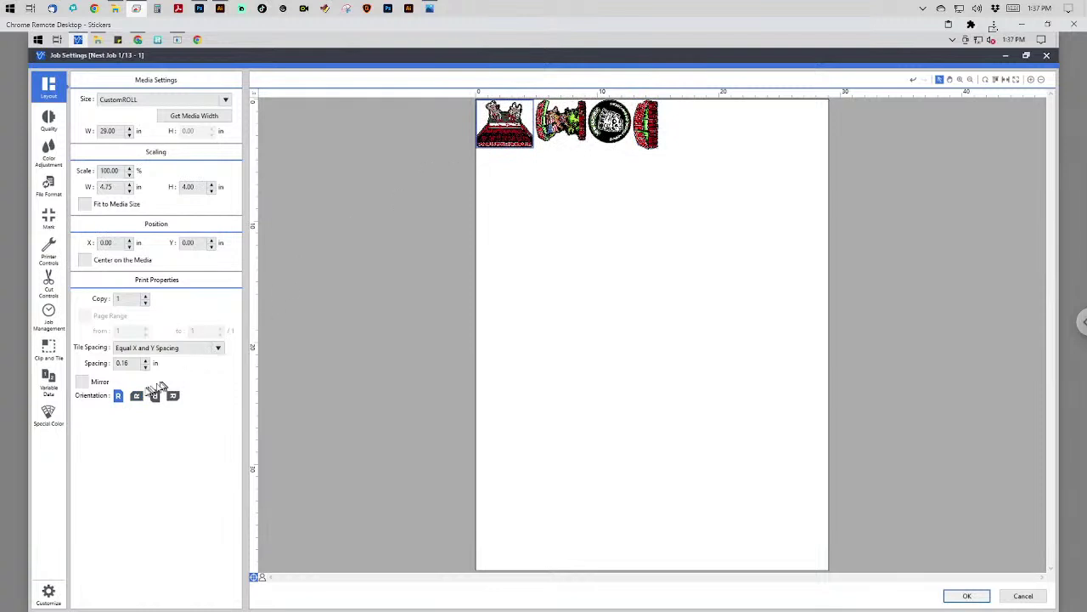
left_click(136, 398)
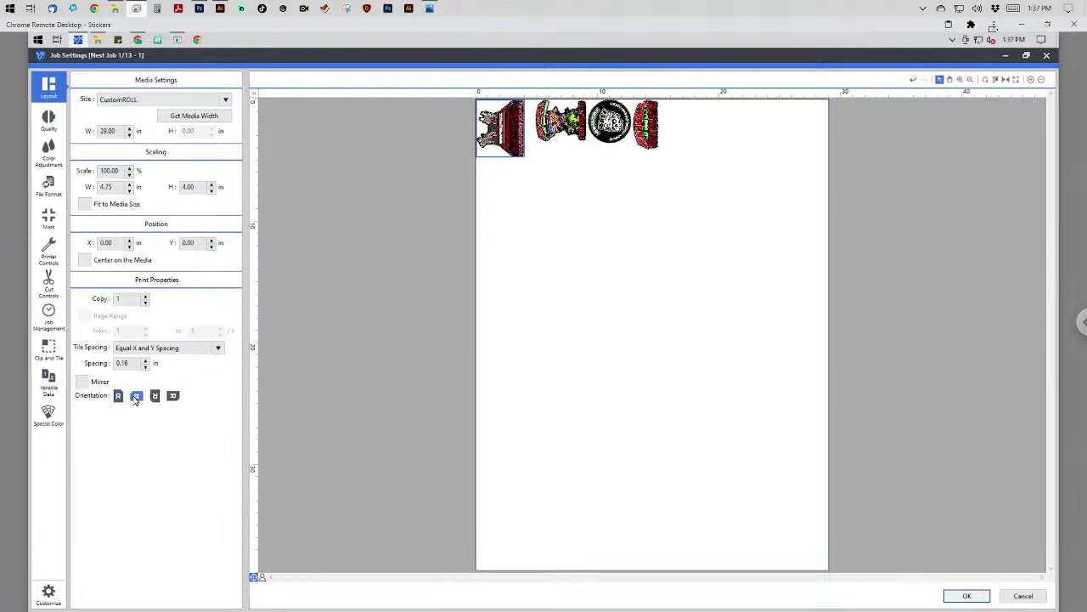
left_click(560, 123)
left_click(118, 397)
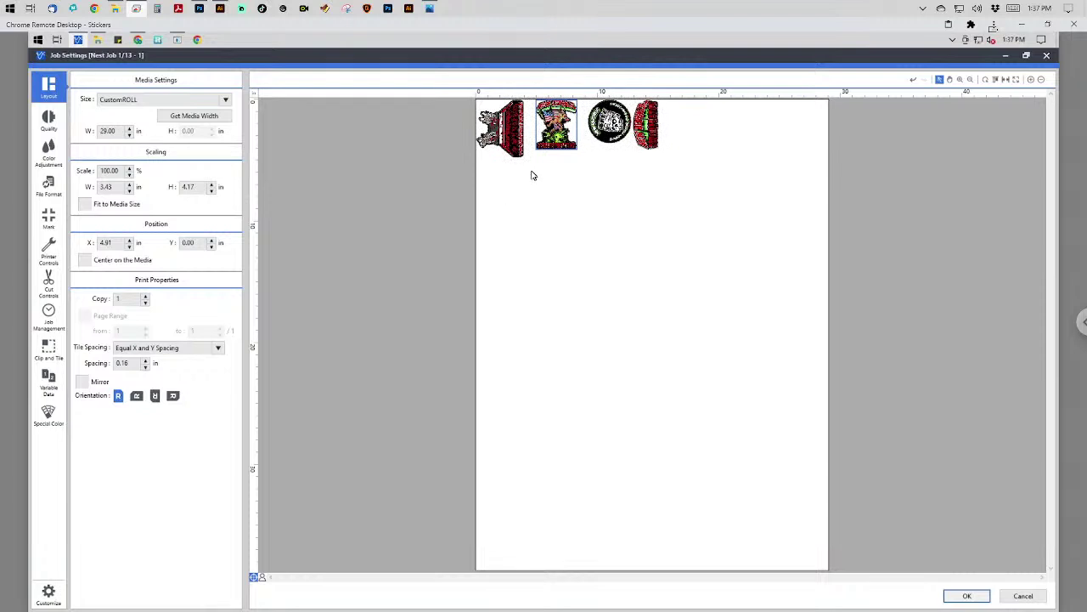
Set the spacing between all nested stickers to 0.05.
key("ctrl+a")
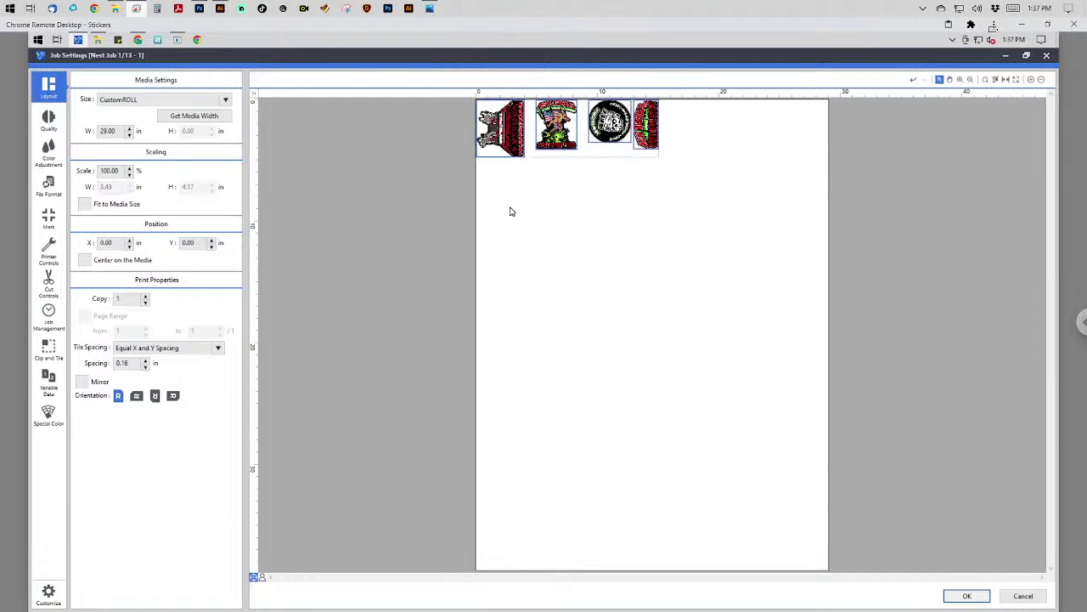
double_click(123, 363)
type("0.05")
key("Tab")
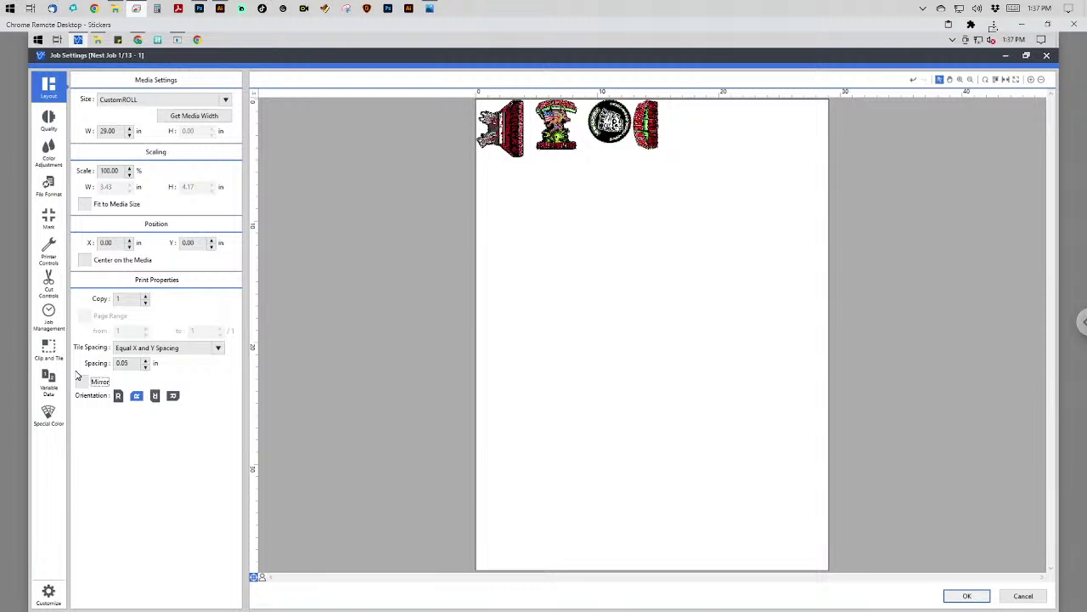
Toggle Mirror, turn the rightmost sticker upright, centre all stickers on the media, and set Copy to 2.
left_click(78, 378)
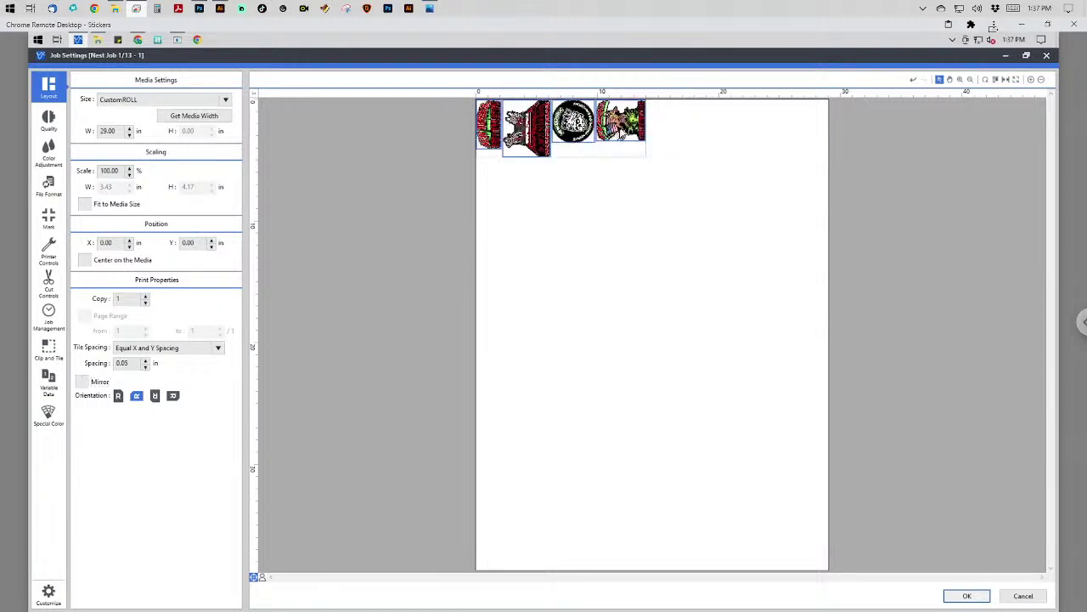
left_click(615, 192)
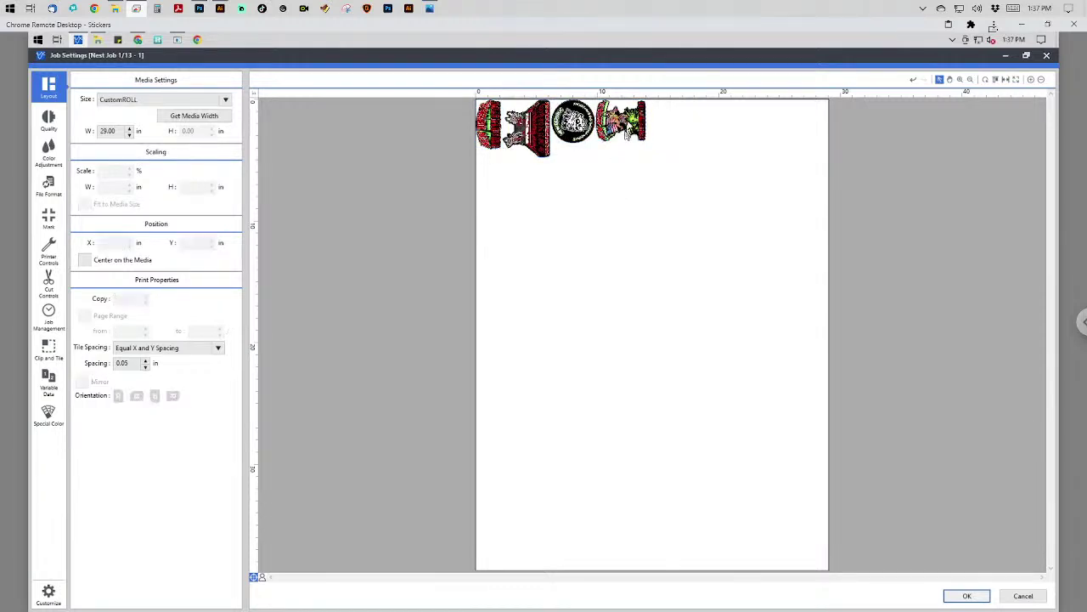
left_click(620, 127)
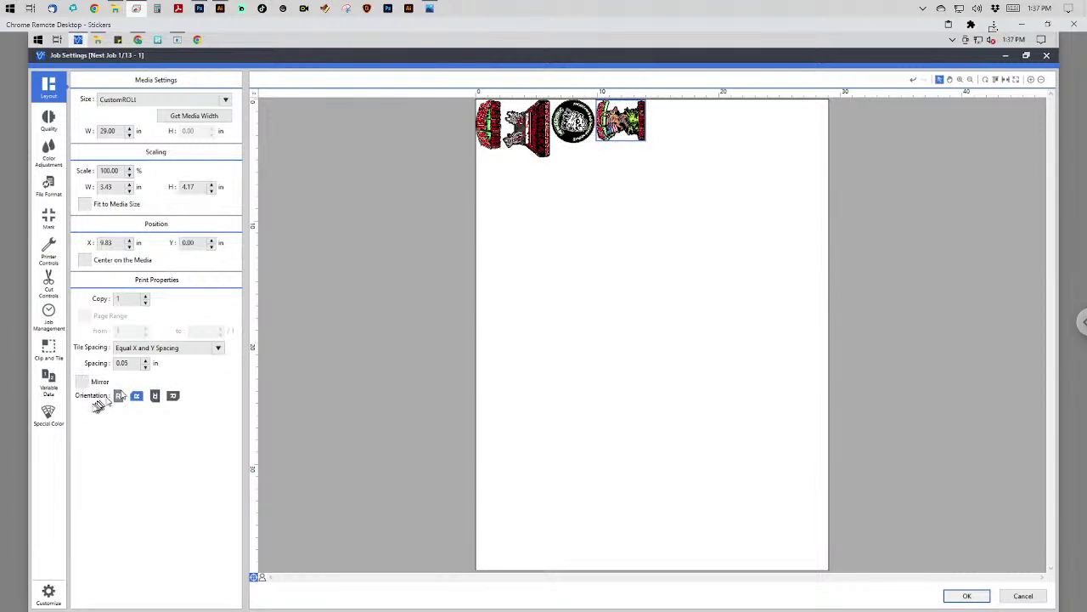
left_click(118, 396)
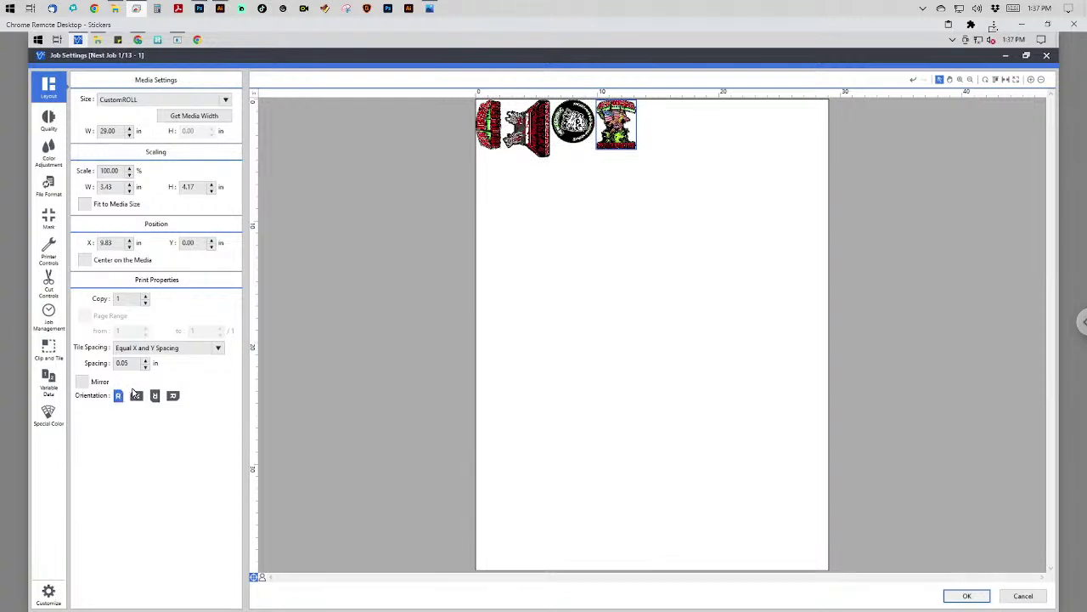
key("ctrl+a")
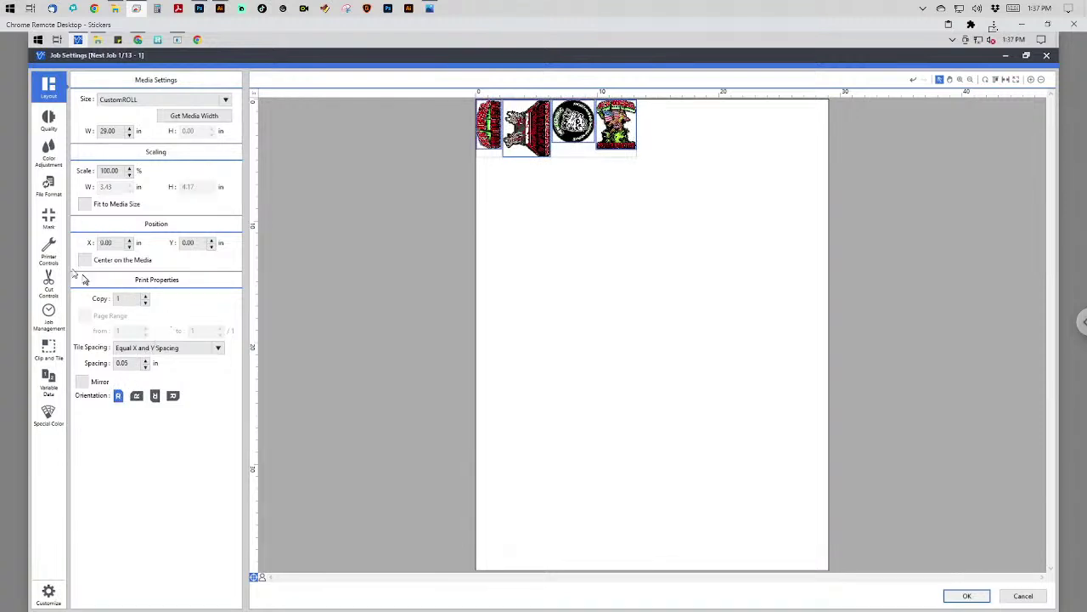
left_click(88, 261)
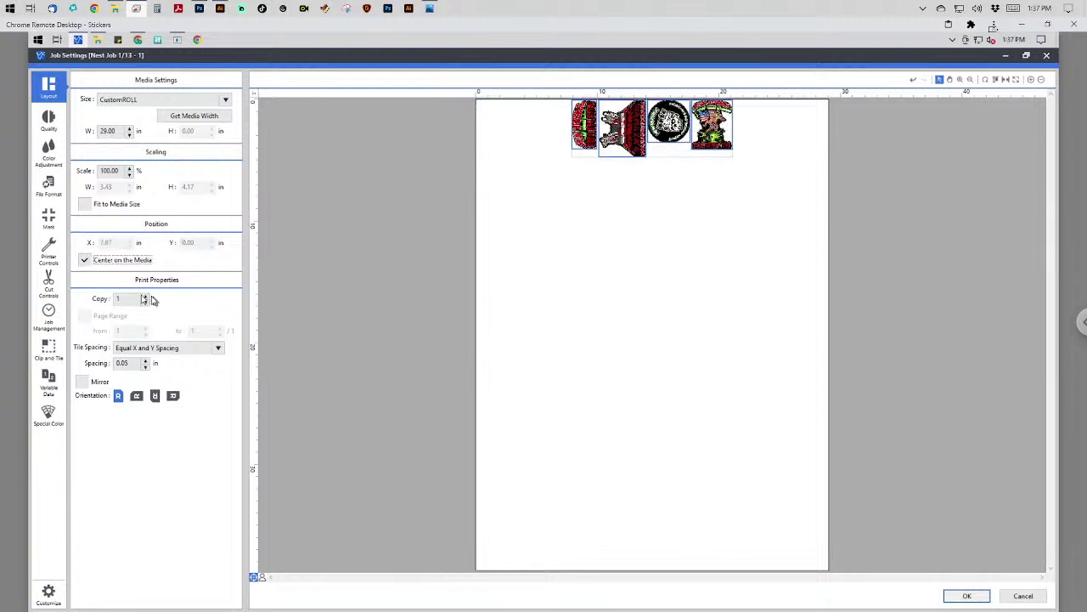
left_click(144, 297)
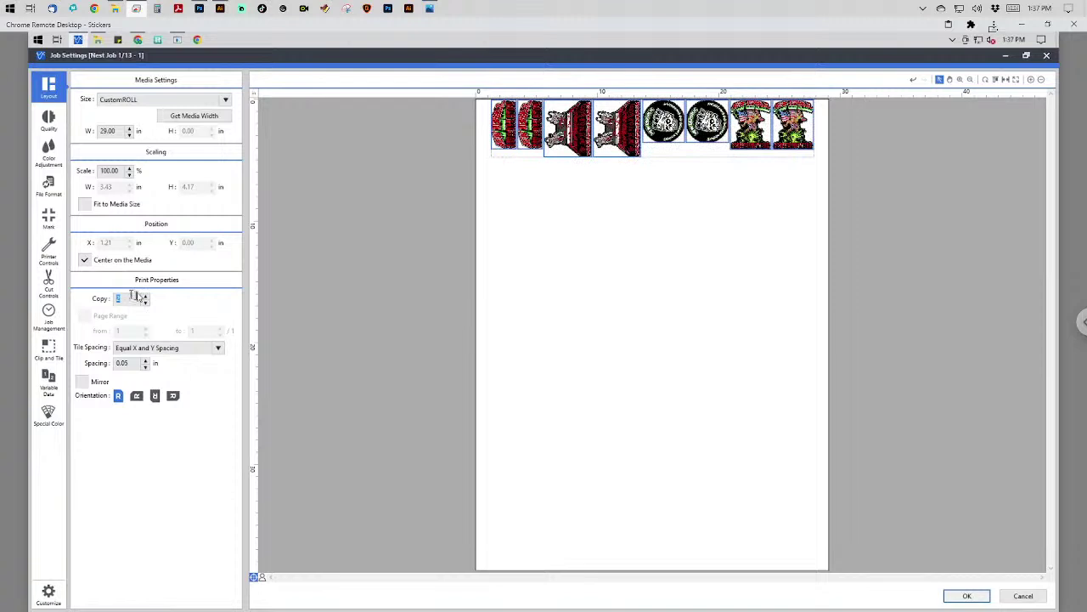
Choose High Quality under Quality and uncheck Crop Marks under Mark.
left_click(50, 121)
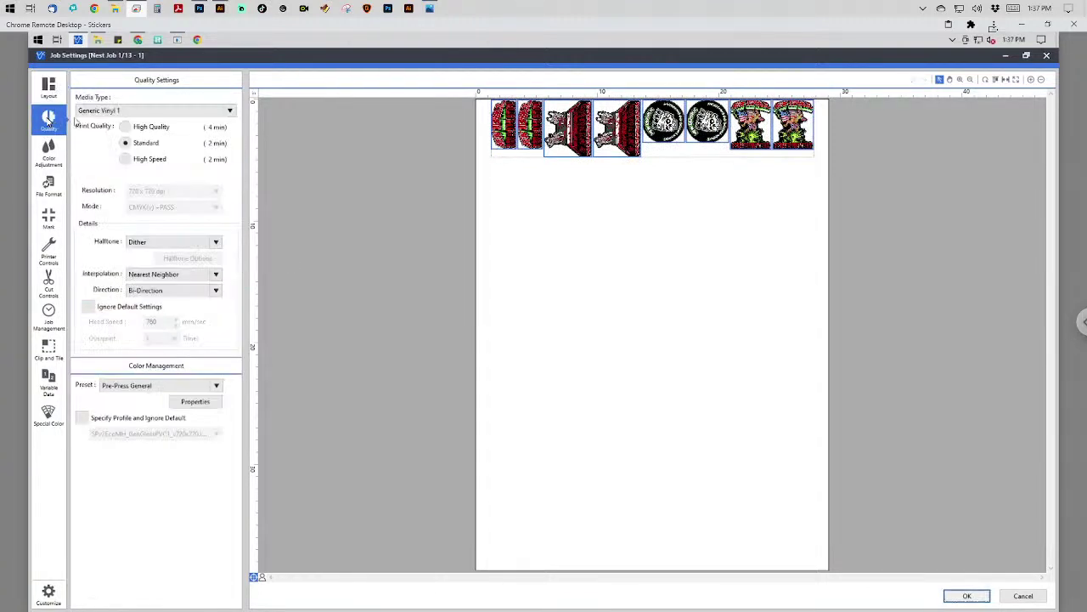
left_click(124, 127)
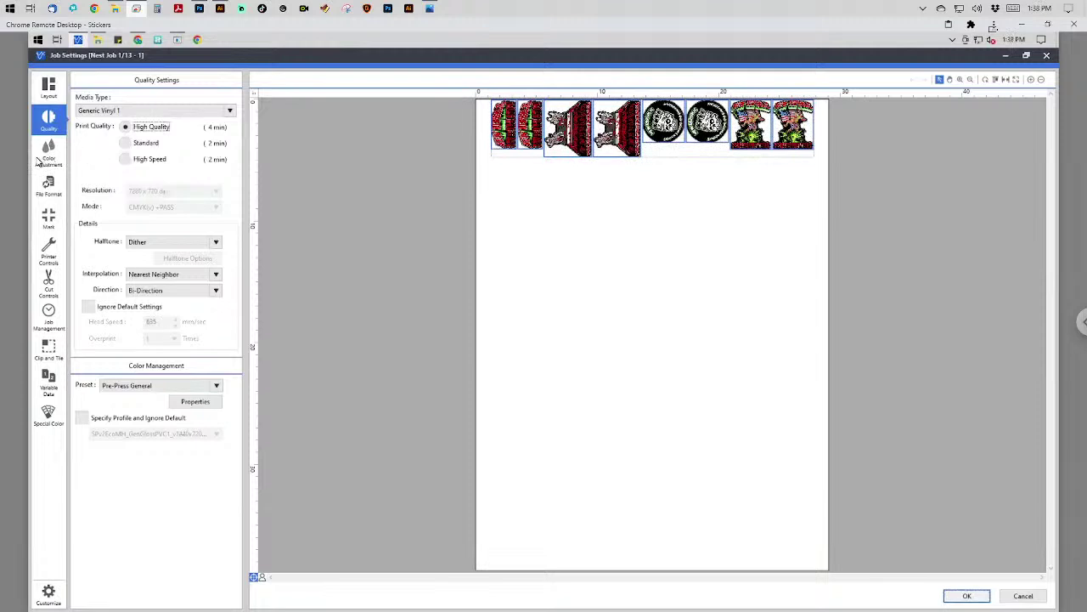
left_click(40, 161)
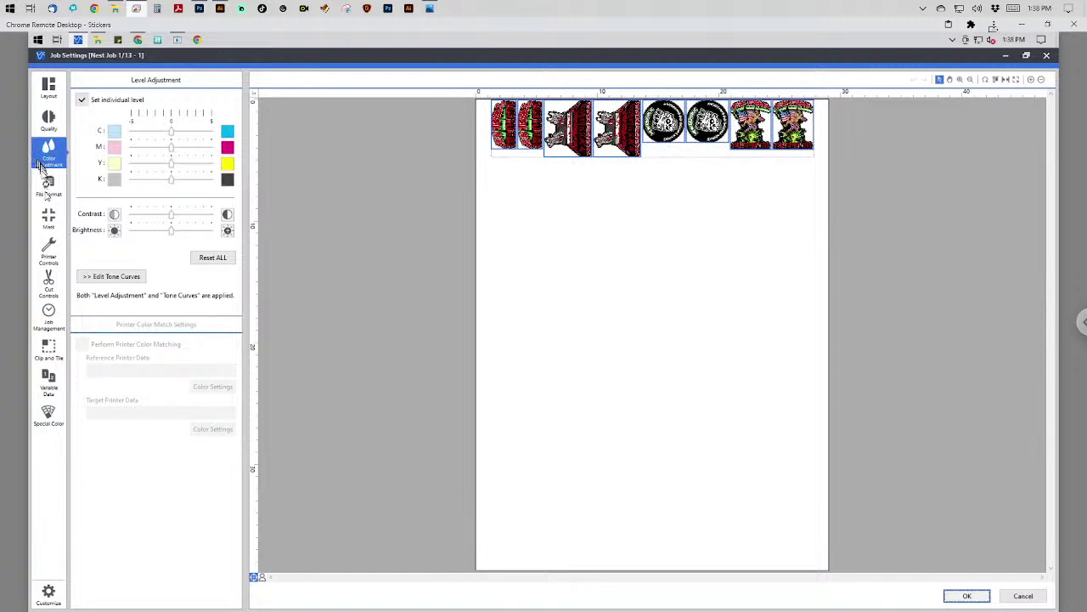
left_click(46, 194)
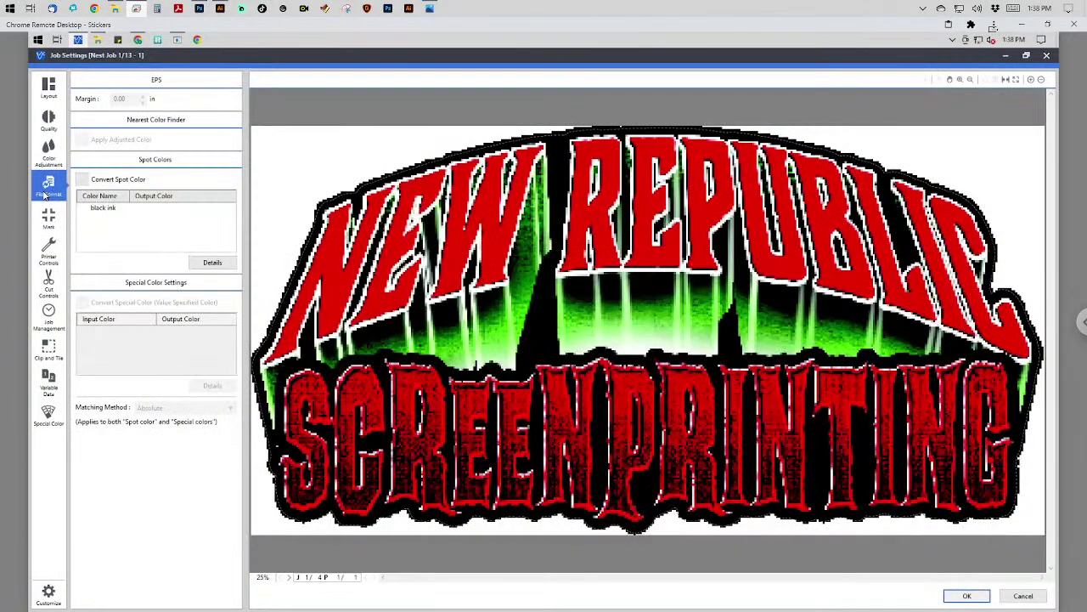
left_click(49, 221)
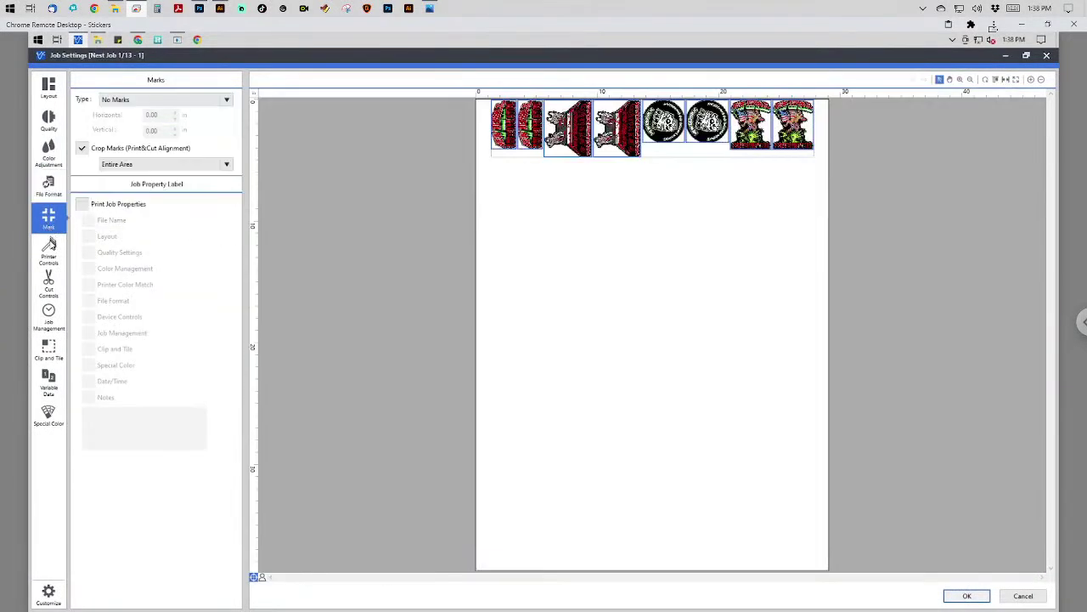
left_click(82, 148)
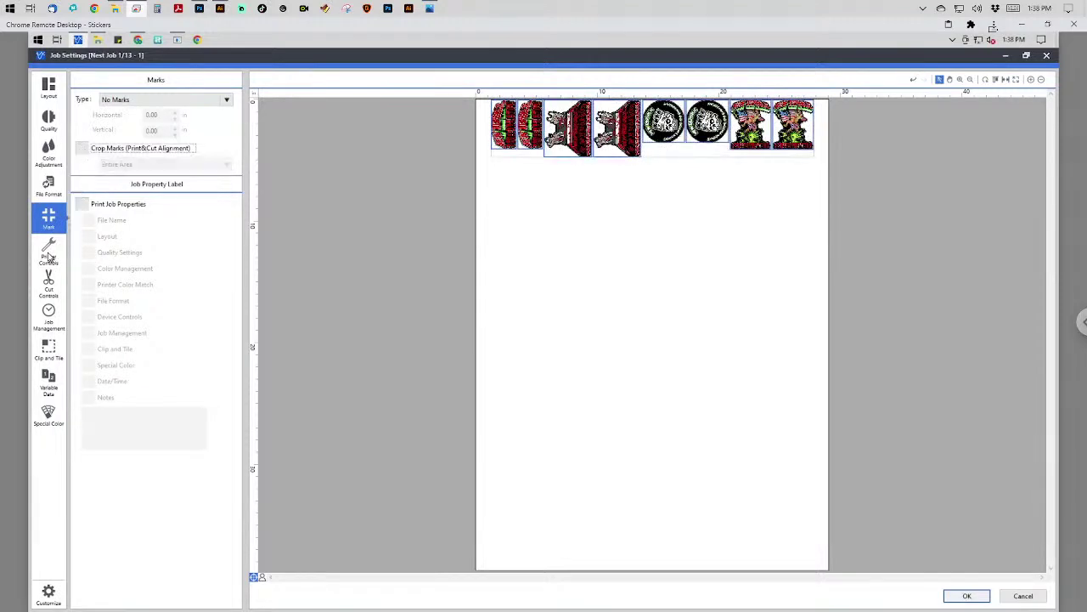
left_click(48, 251)
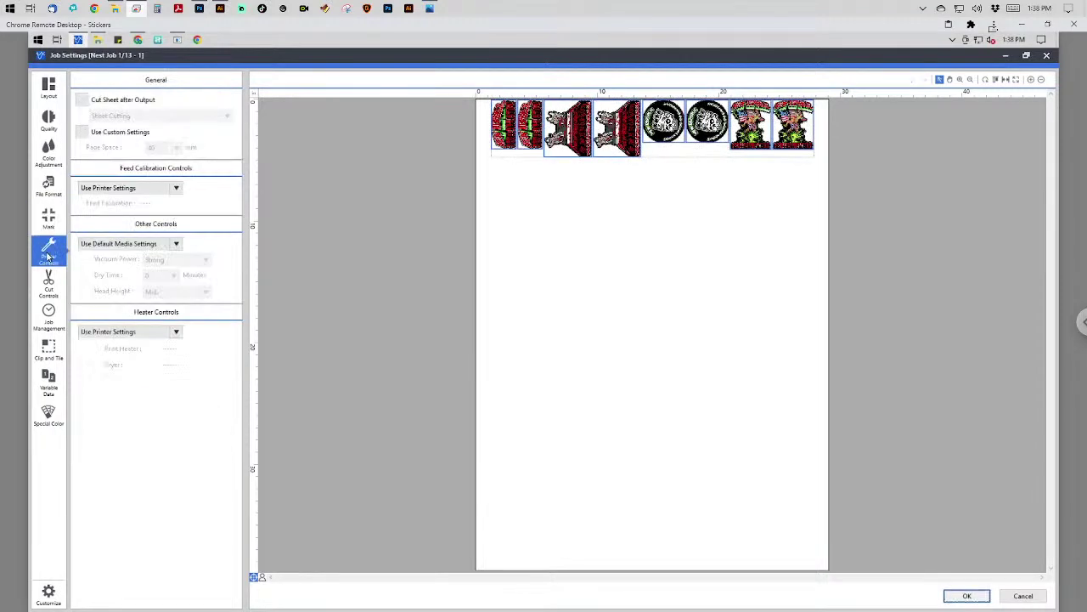
Cut the sheet after output and set a custom page space of 10 mm.
left_click(81, 100)
left_click(83, 132)
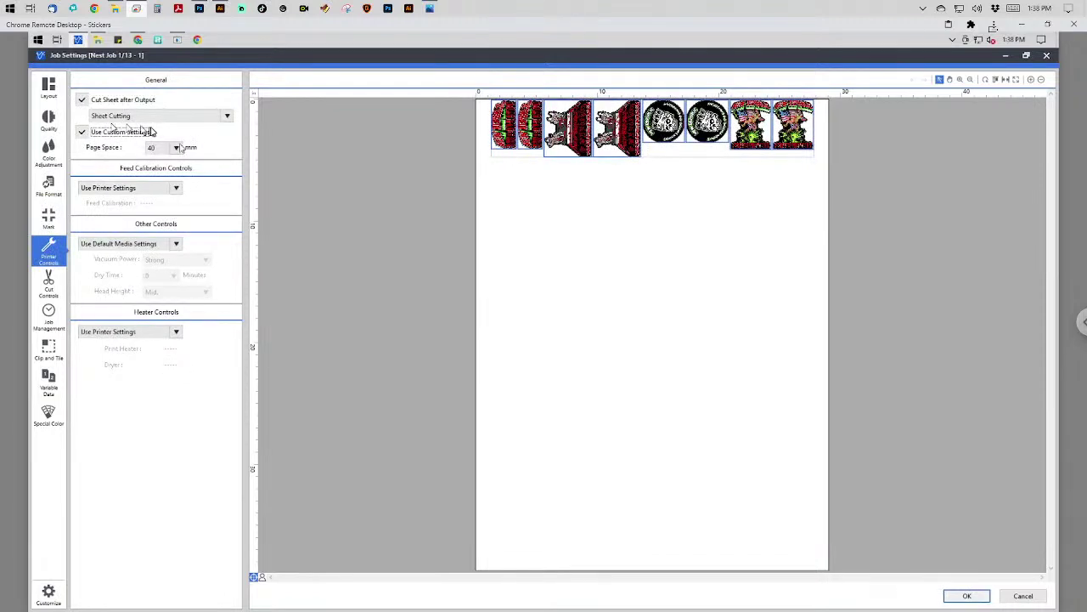
left_click(178, 148)
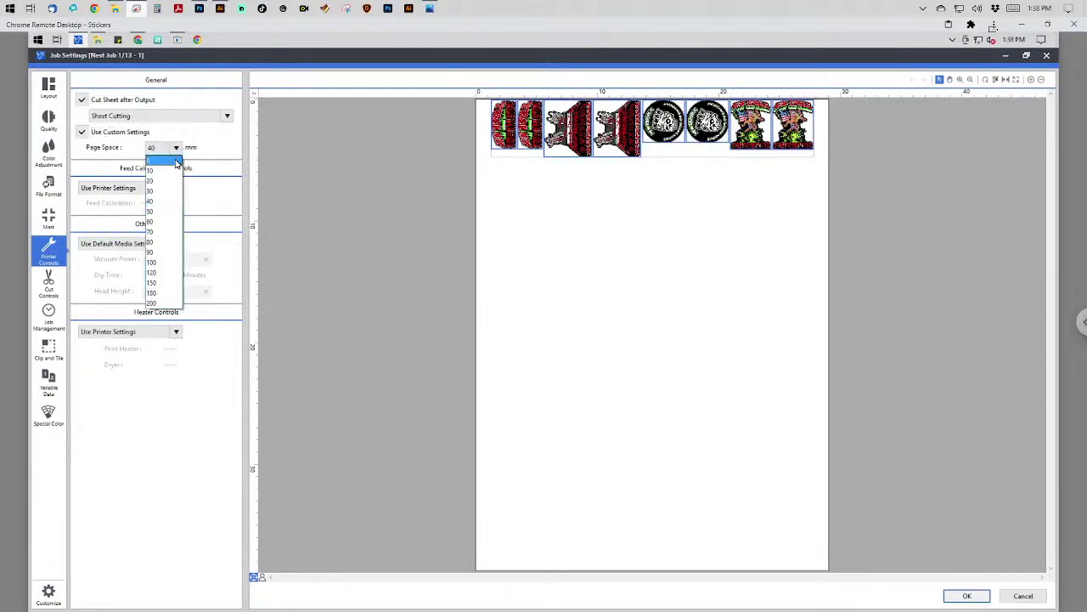
left_click(173, 170)
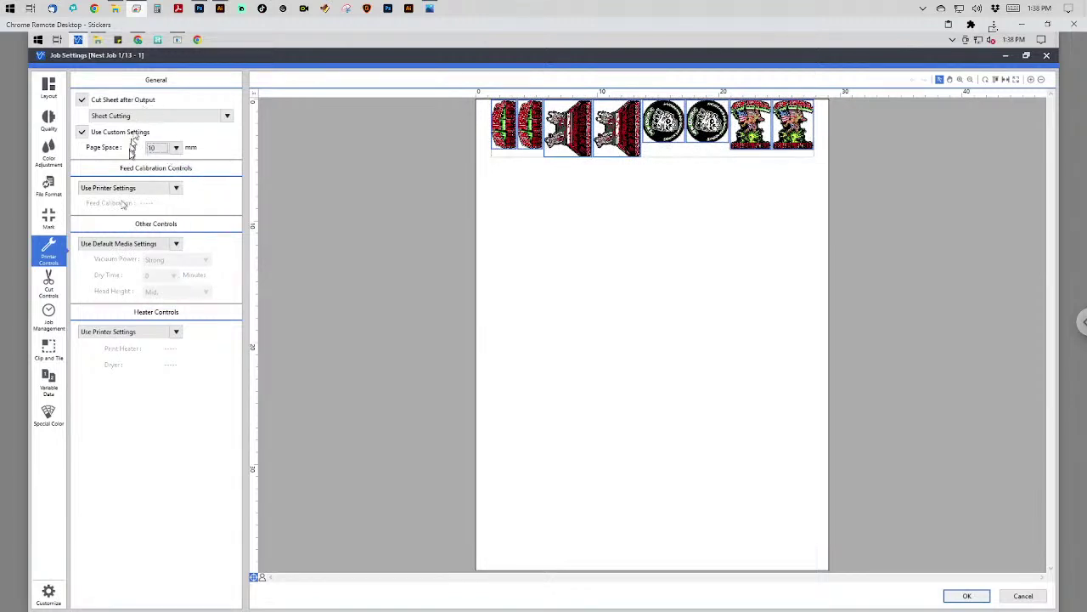
Switch to custom media settings with a 20-minute dry time and custom heater temperatures.
left_click(118, 244)
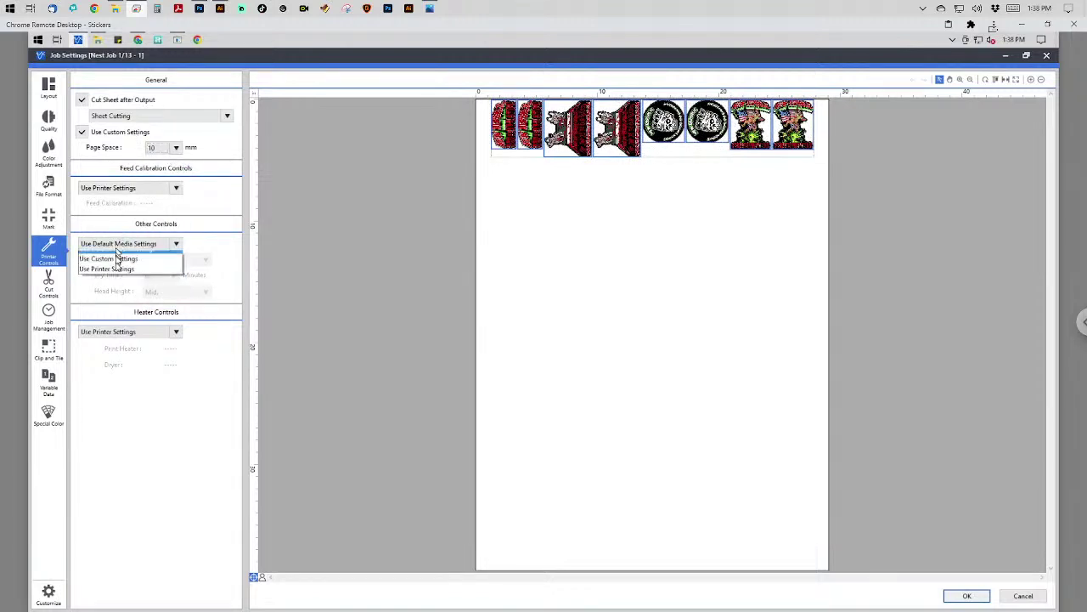
left_click(128, 274)
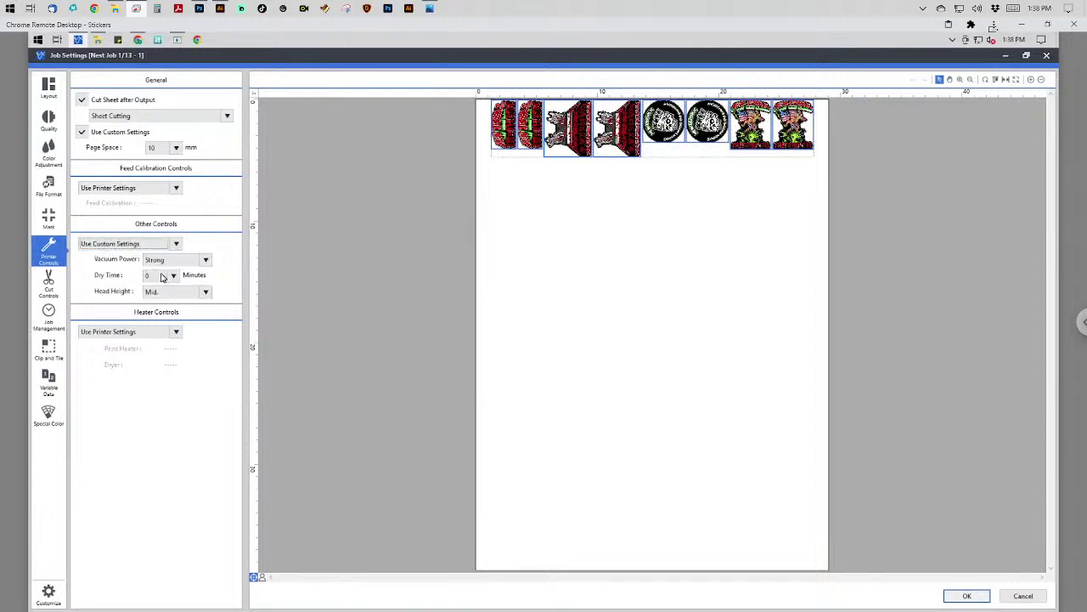
left_click(160, 275)
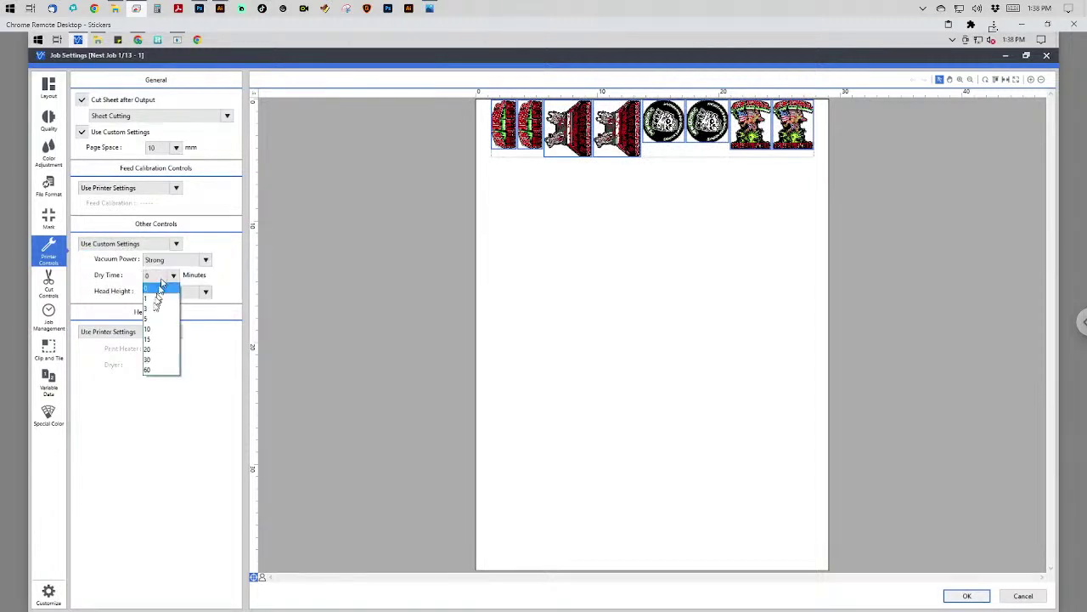
left_click(150, 349)
left_click(143, 339)
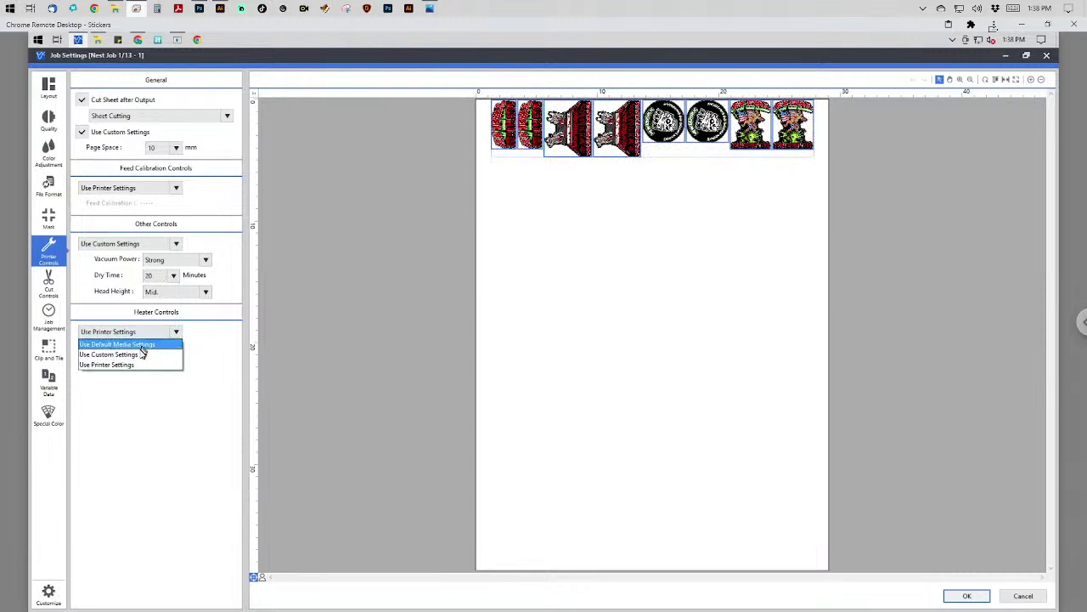
left_click(145, 354)
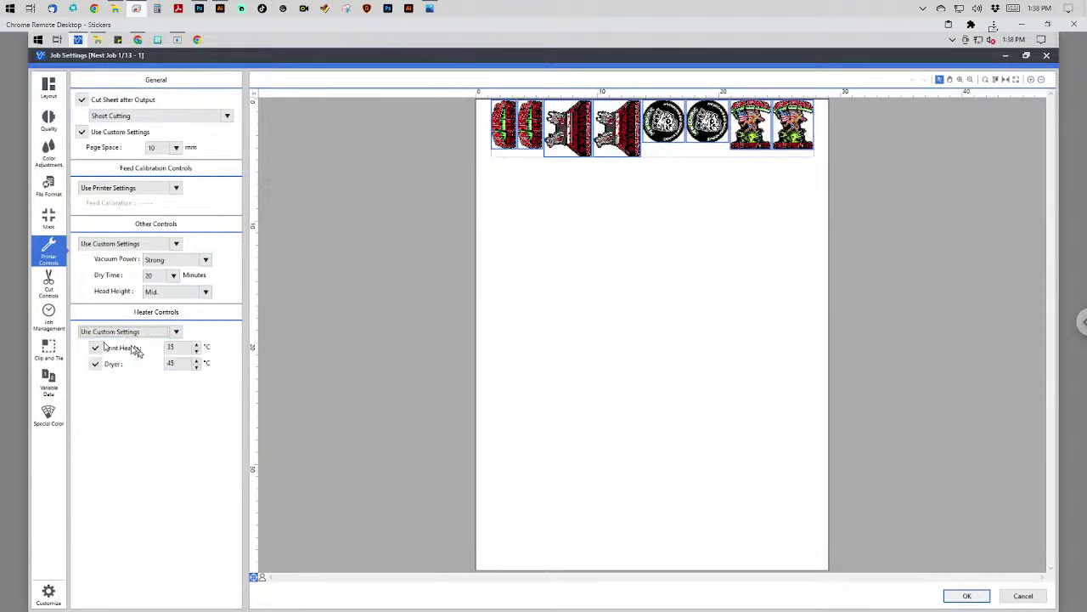
Set perforation length 2.5 in, force 185 gf, half-cut force 80 gf, and apply the job settings.
left_click(51, 284)
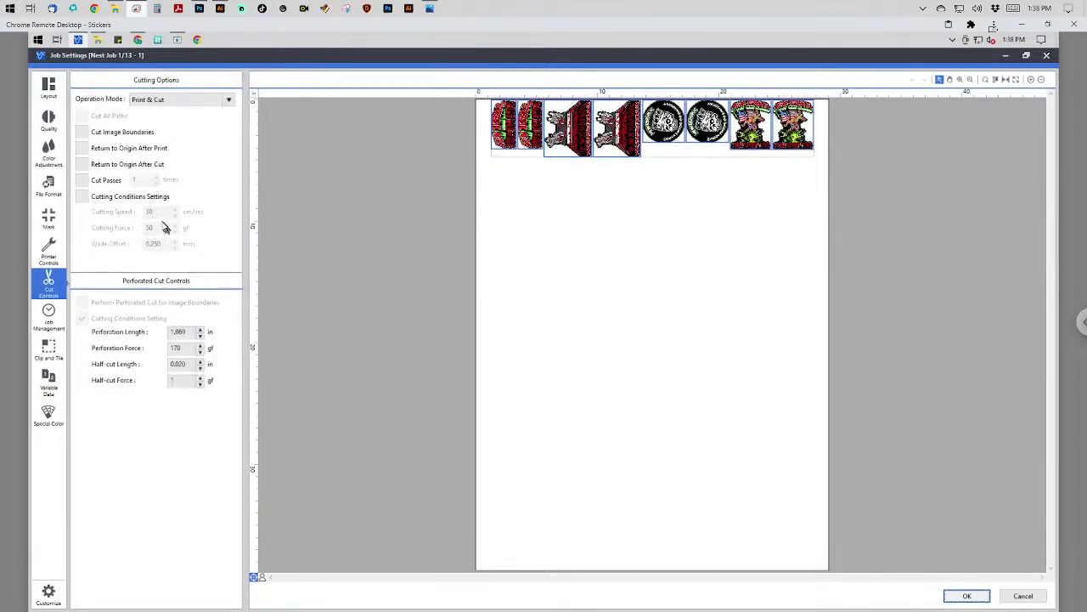
double_click(181, 332)
type("2.5")
key("Tab")
type("185")
key("Tab")
key("Tab")
type("80")
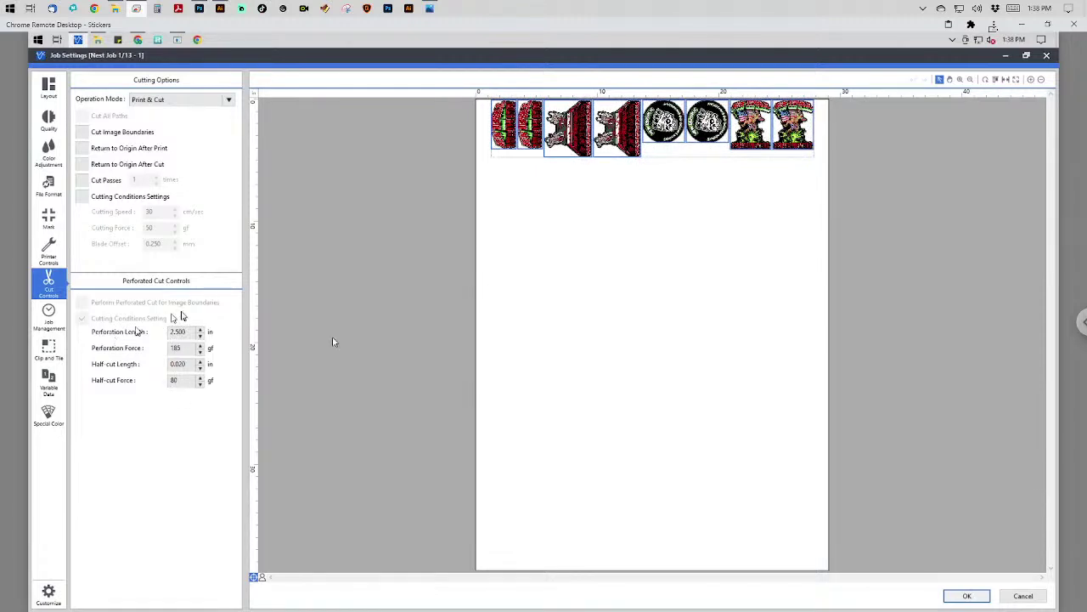
left_click(969, 597)
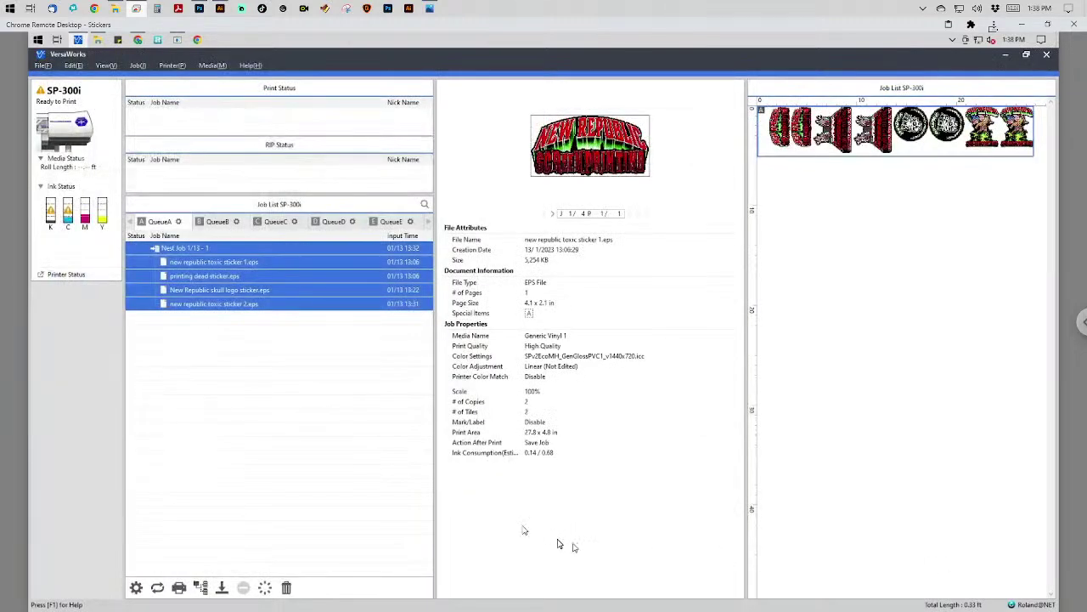
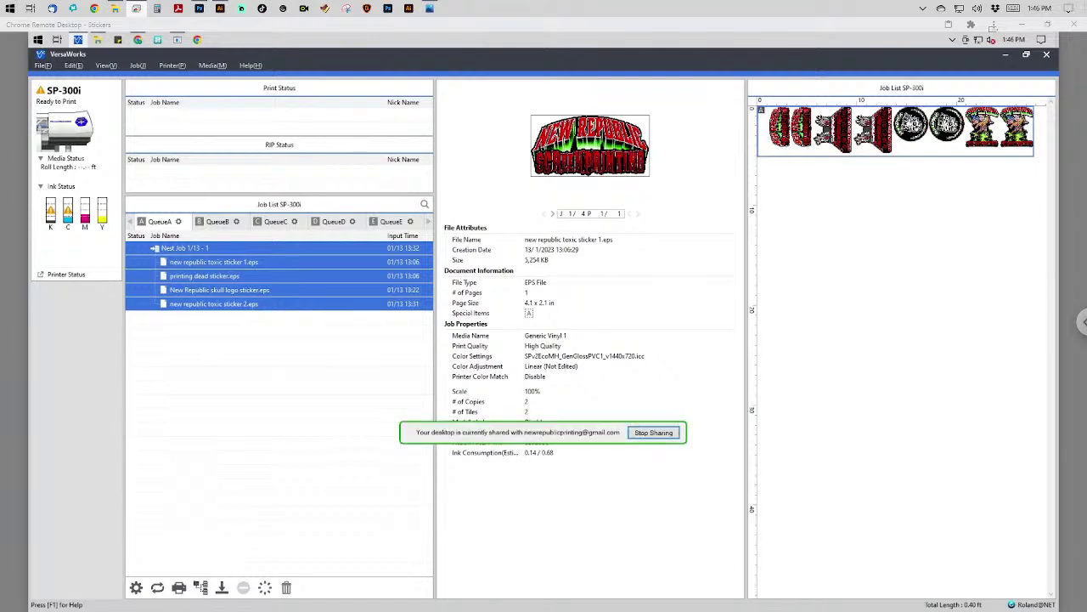
Print Nest Job 1/13-1 on the SP-300i, accepting the Advanced Print Settings as they are.
left_click(178, 587)
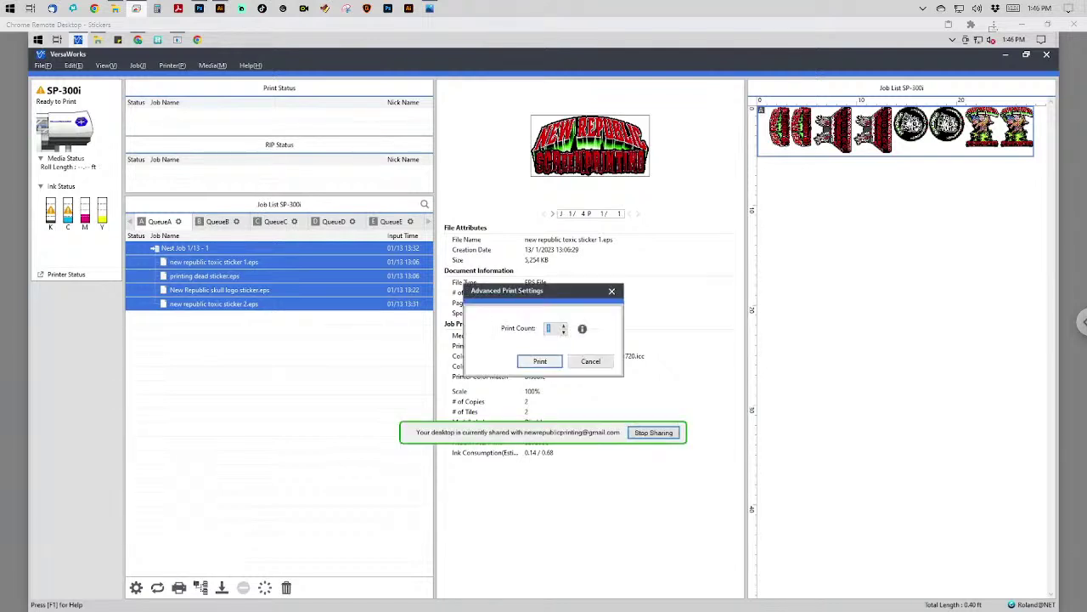
key("Return")
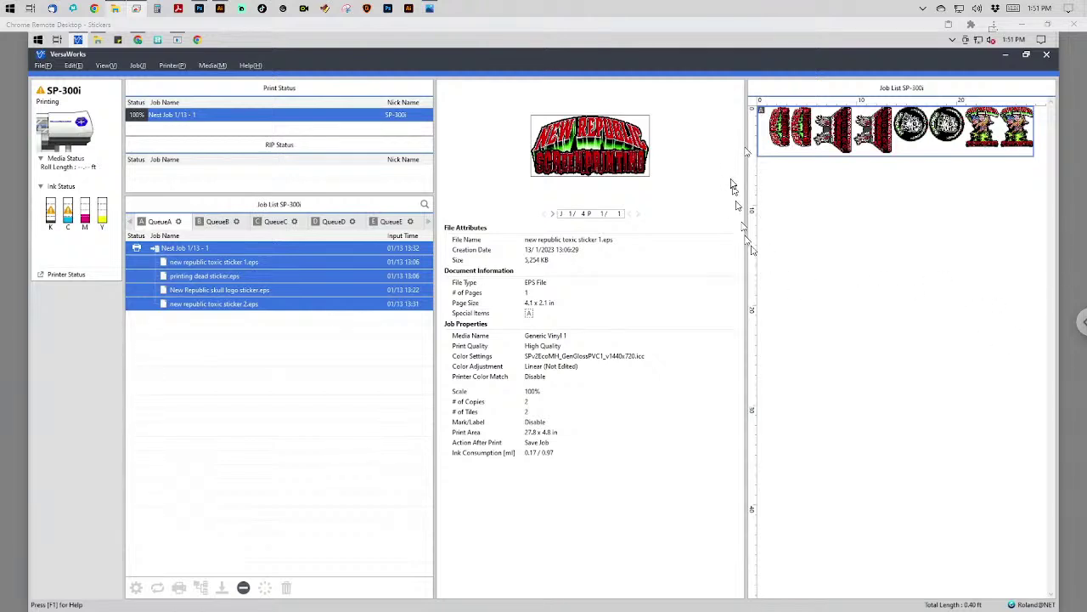
Hide the VersaWorks remote desktop to reveal the Box 4 stickers folder.
left_click(1023, 26)
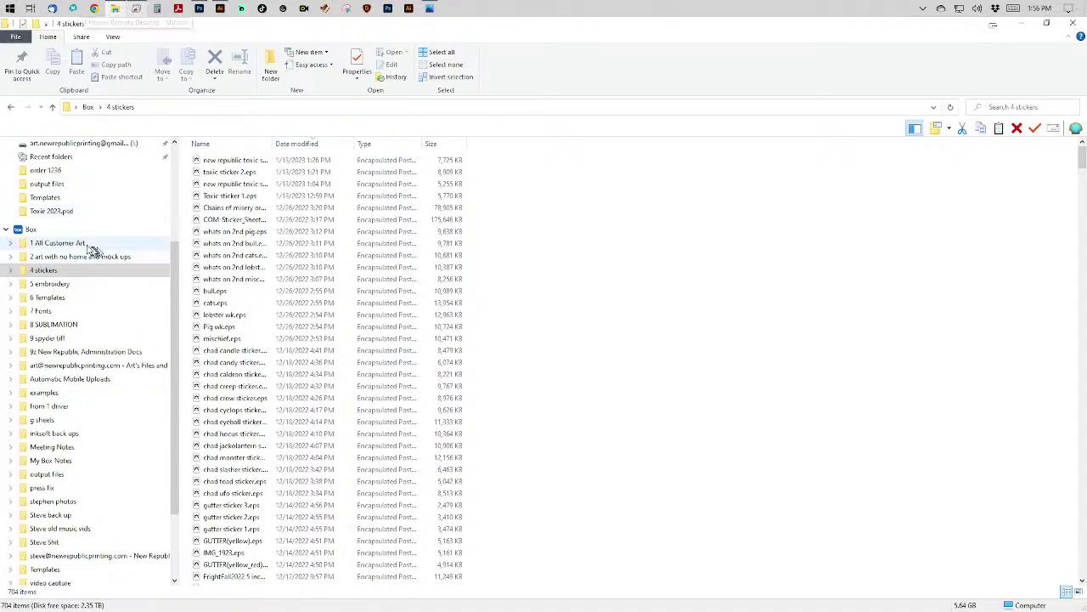
Go from Toxie 2023.psd up to the new republic ideas folder and browse it as Large icons.
left_click(66, 213)
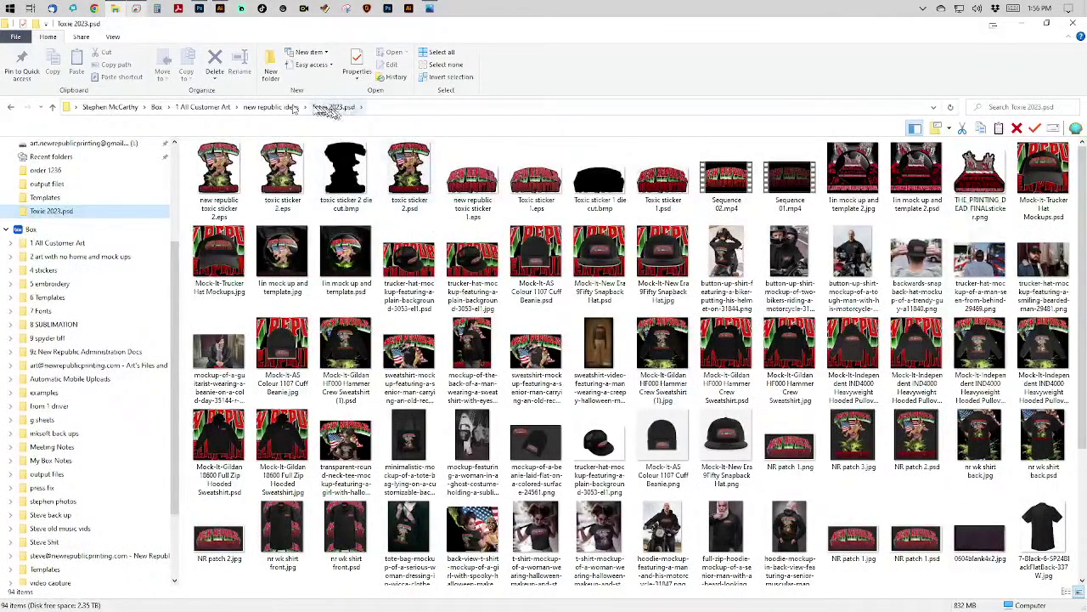
left_click(288, 109)
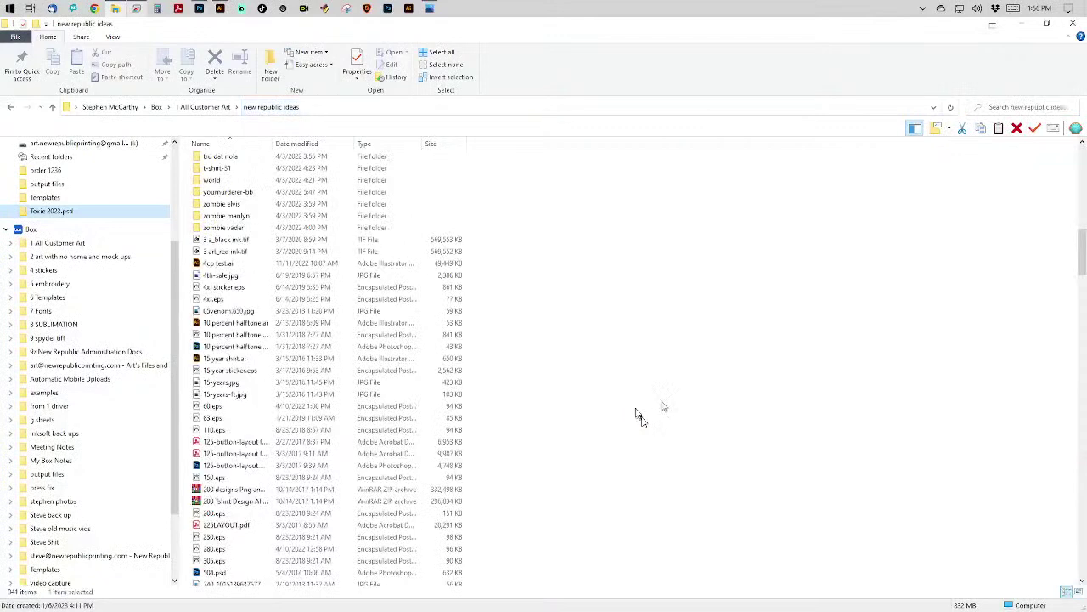
right_click(676, 308)
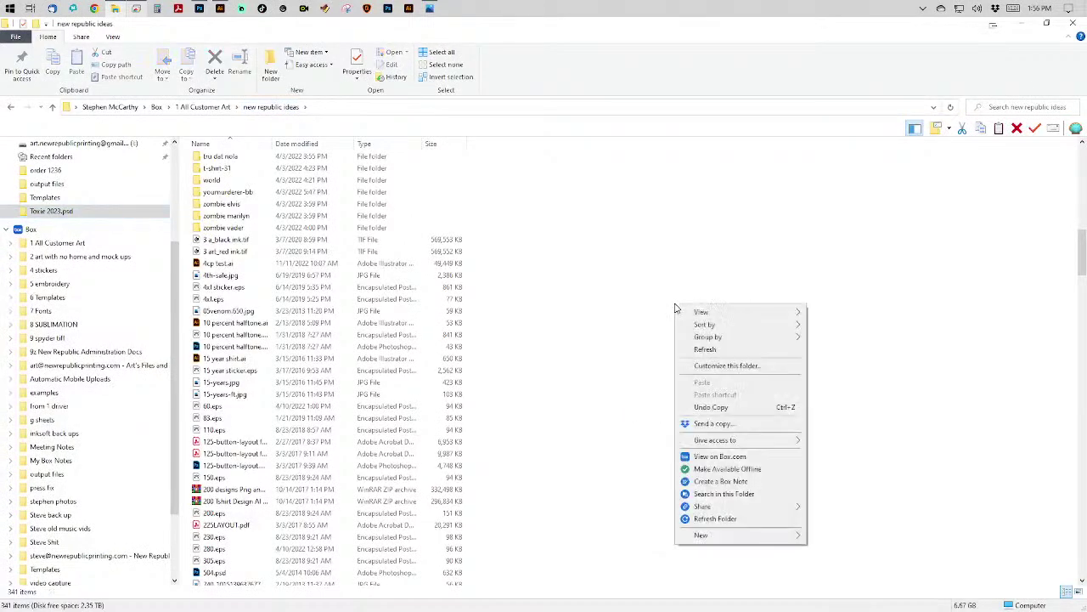
mouse_move(730, 313)
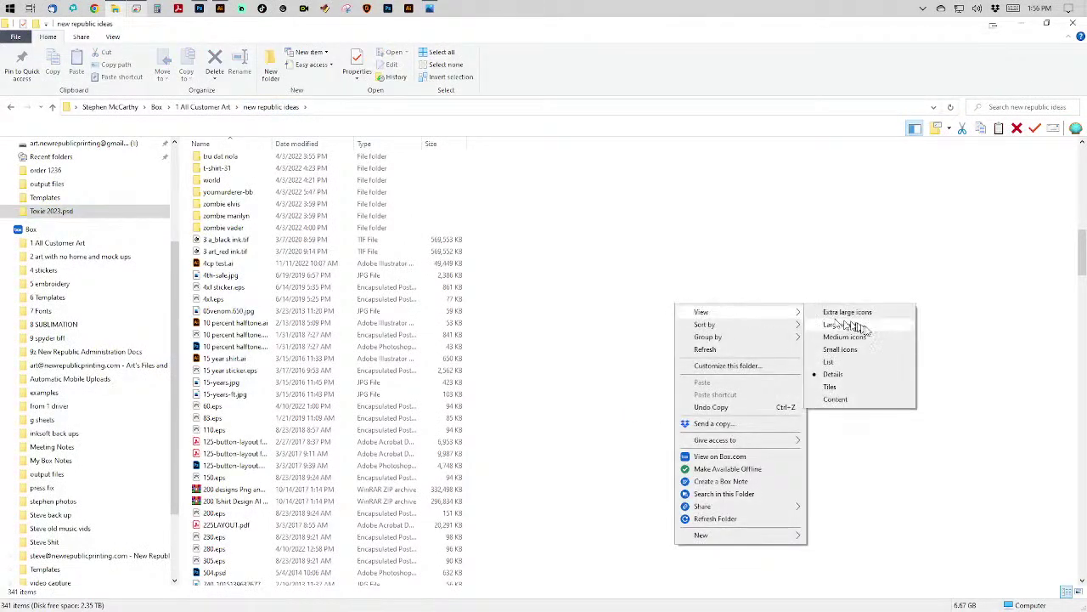
left_click(862, 326)
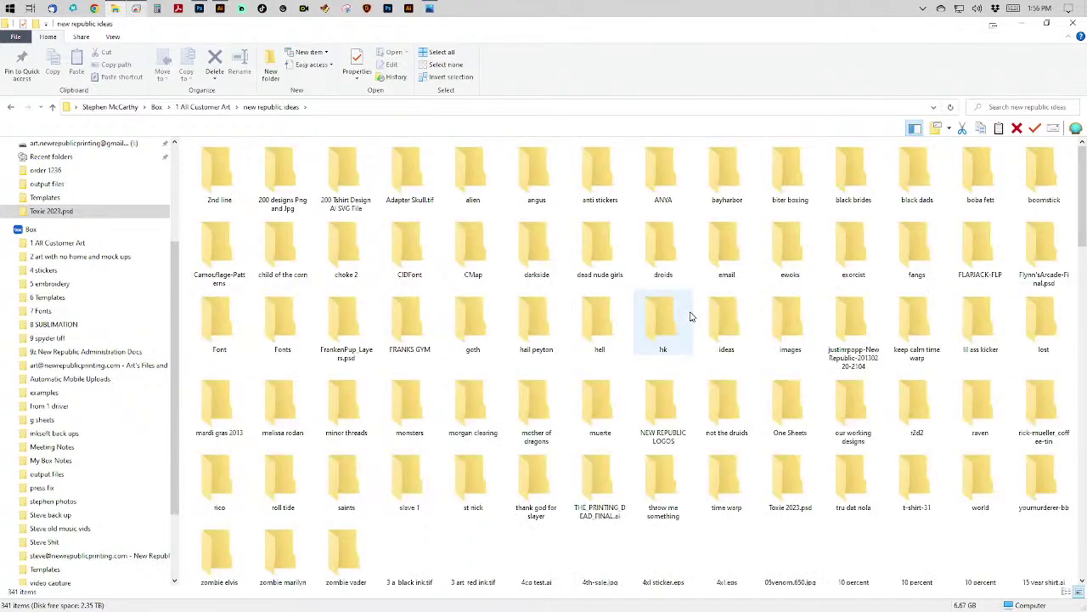
scroll(690, 316, "down", 2)
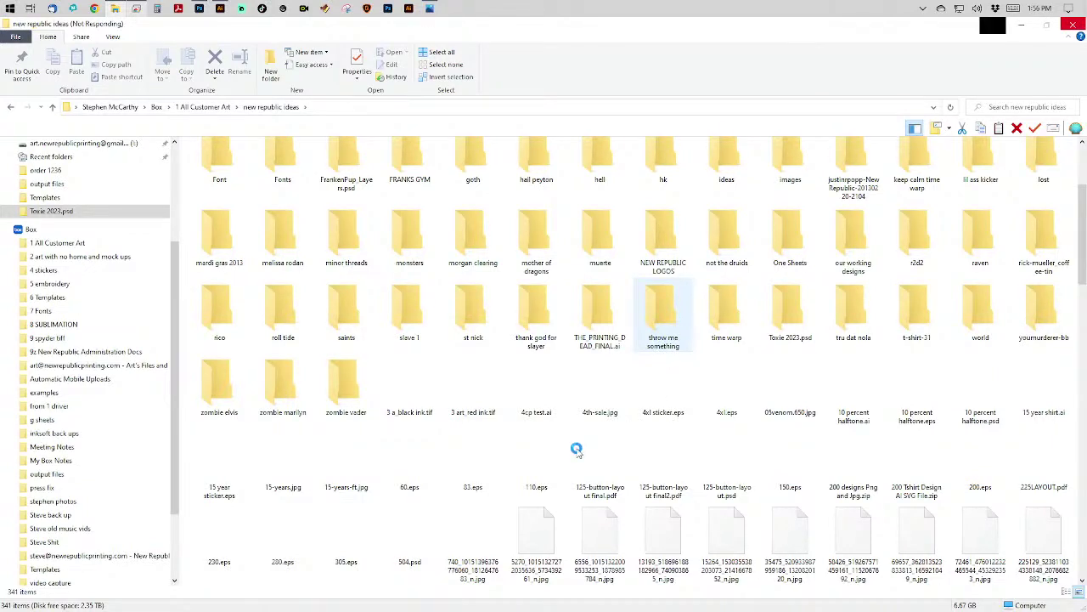
scroll(577, 453, "down", 5)
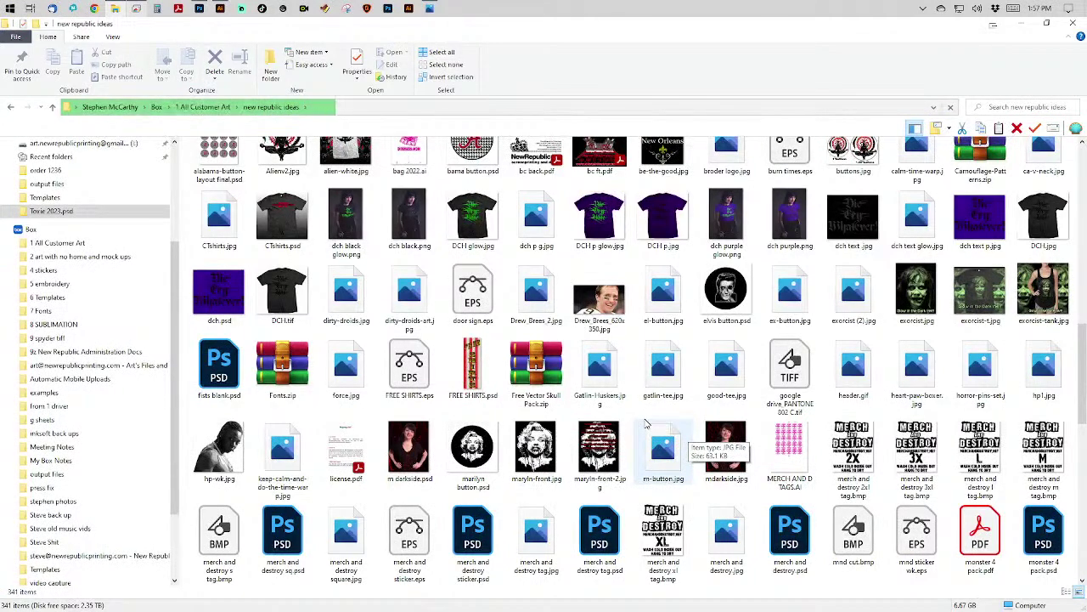
scroll(645, 423, "down", 3)
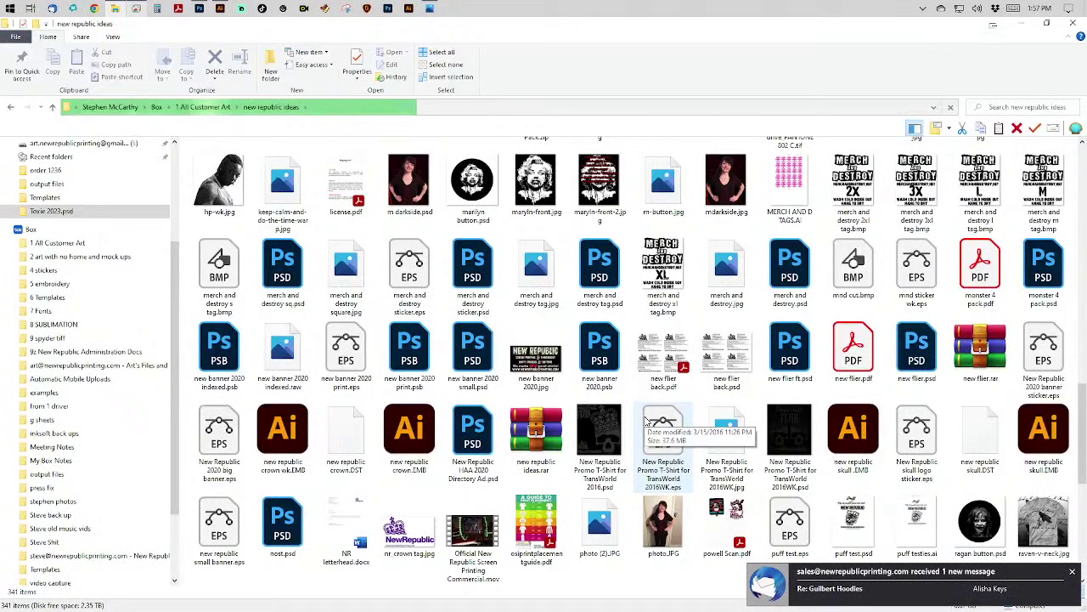
scroll(646, 423, "up", 3)
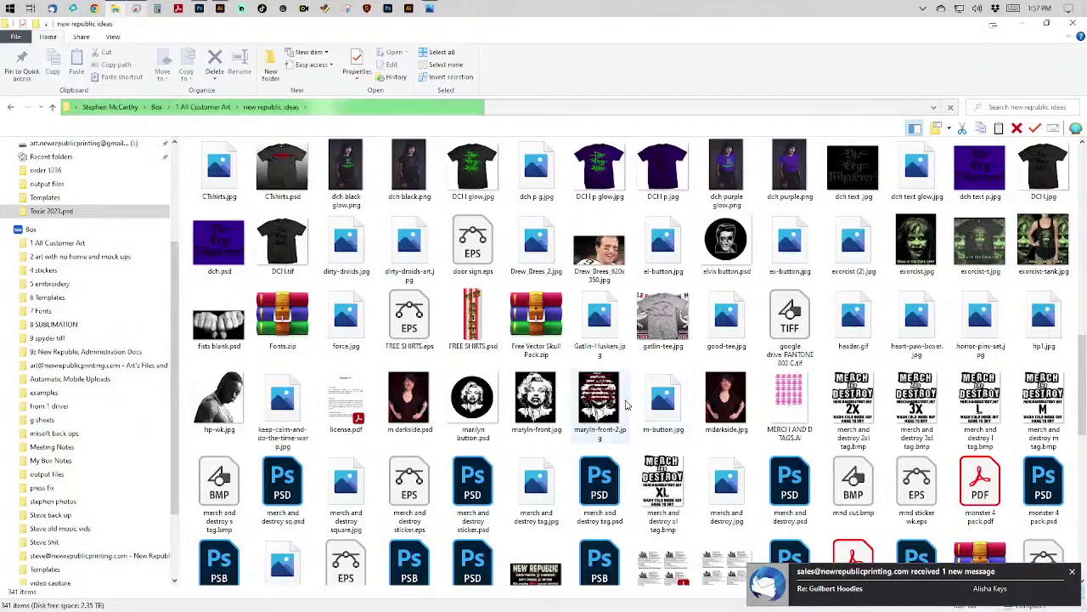
scroll(623, 405, "down", 15)
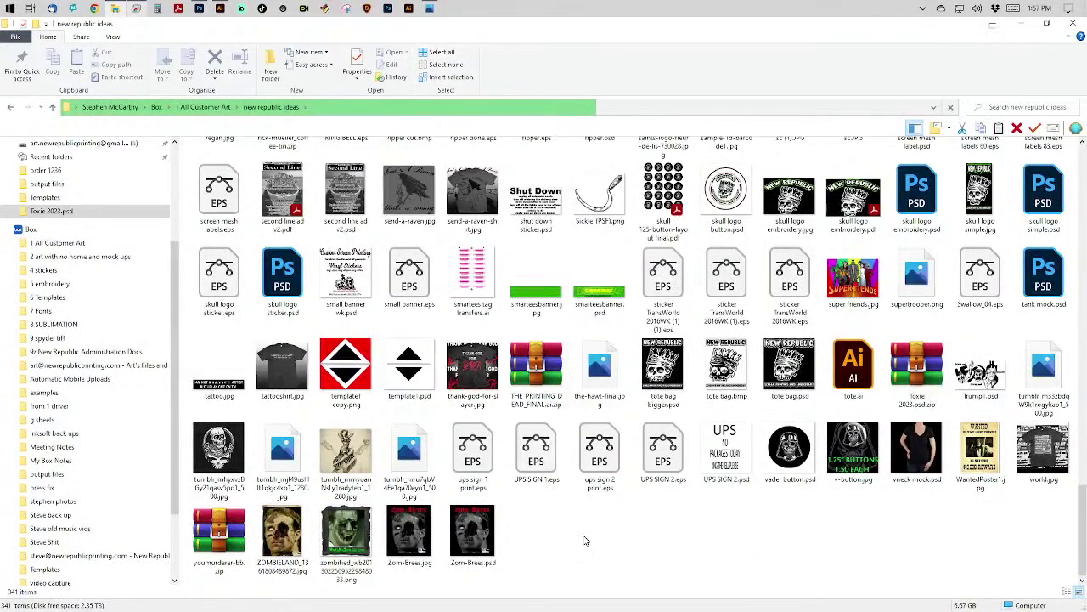
scroll(584, 540, "up", 3)
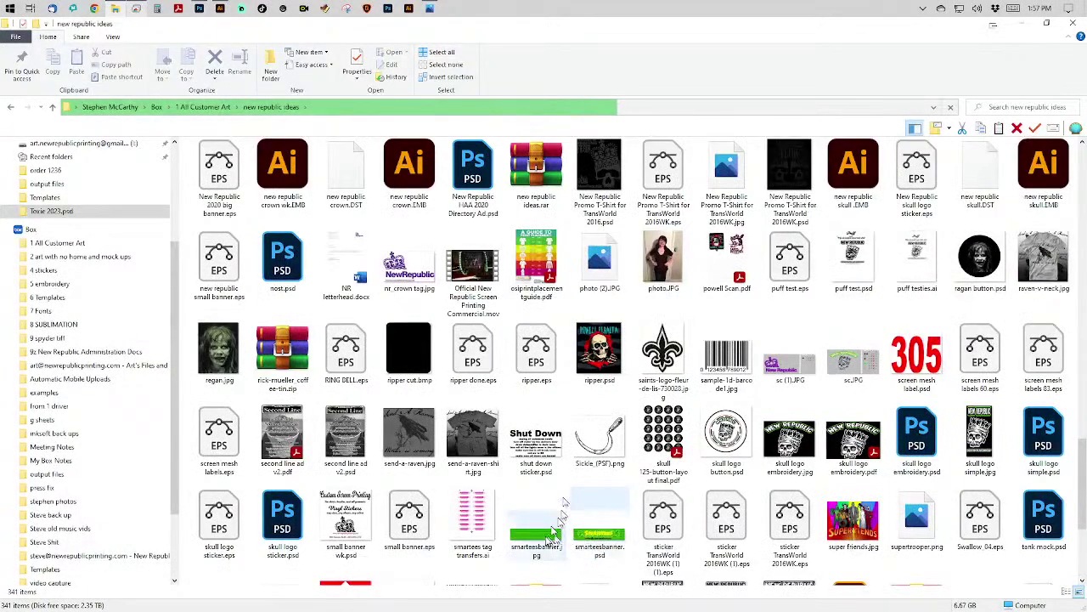
Open skull 125-button-layout final.pdf in Acrobat, then return to the VersaWorks print queue.
left_click(664, 440)
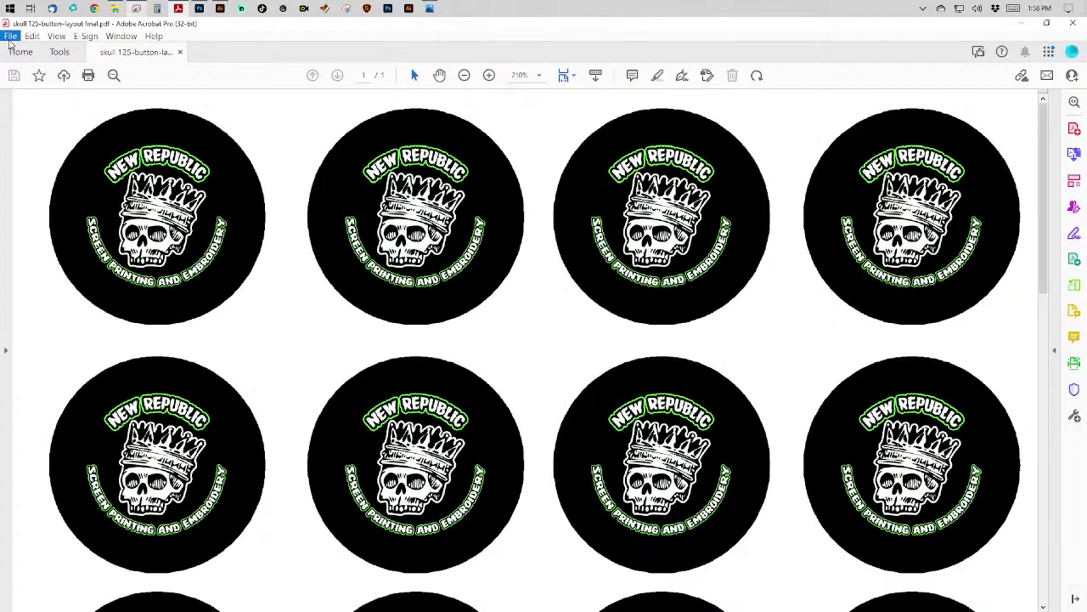
left_click(10, 36)
left_click(10, 36)
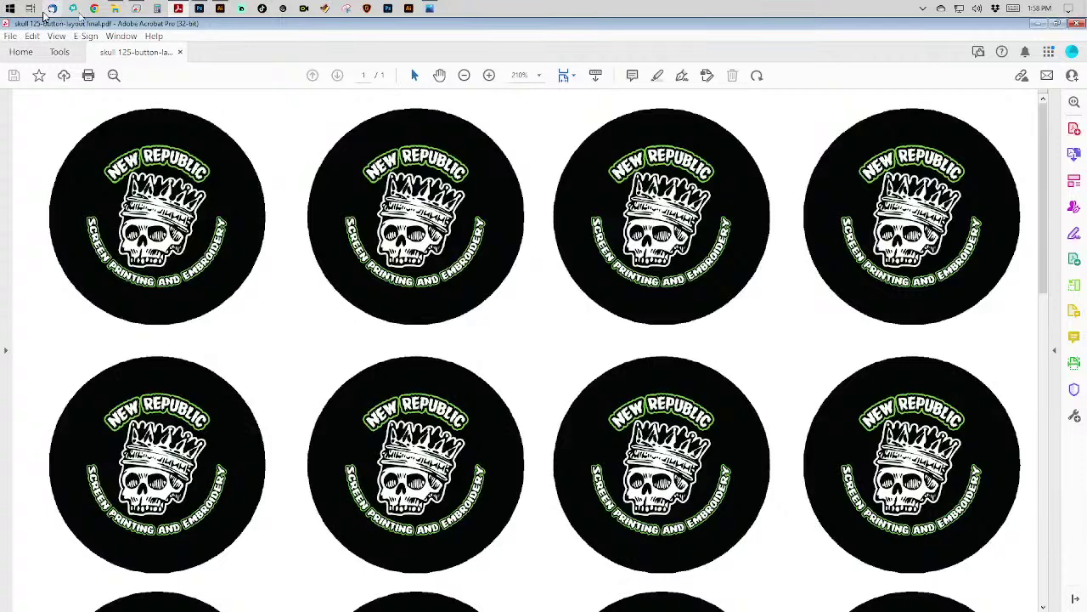
left_click(117, 9)
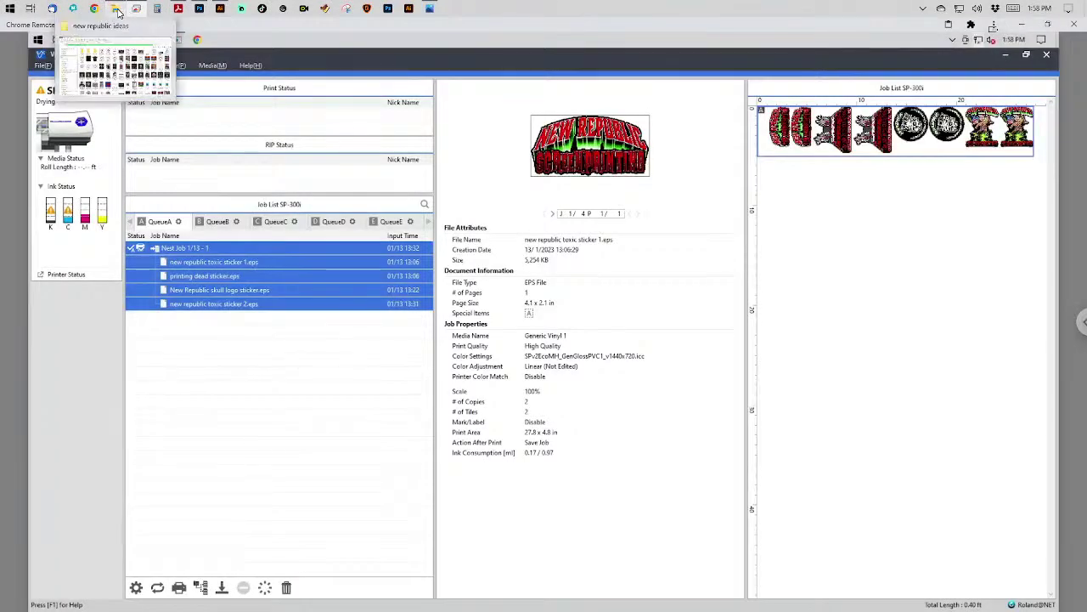
Return to the new republic ideas folder and select 125-button-layout final2.pdf.
left_click(117, 10)
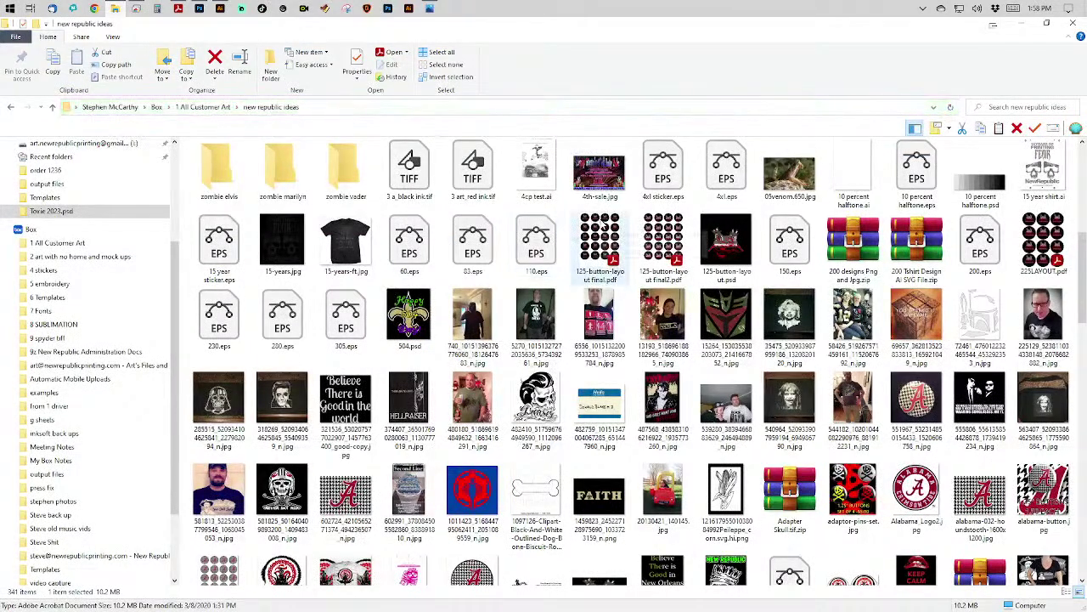
left_click(657, 235)
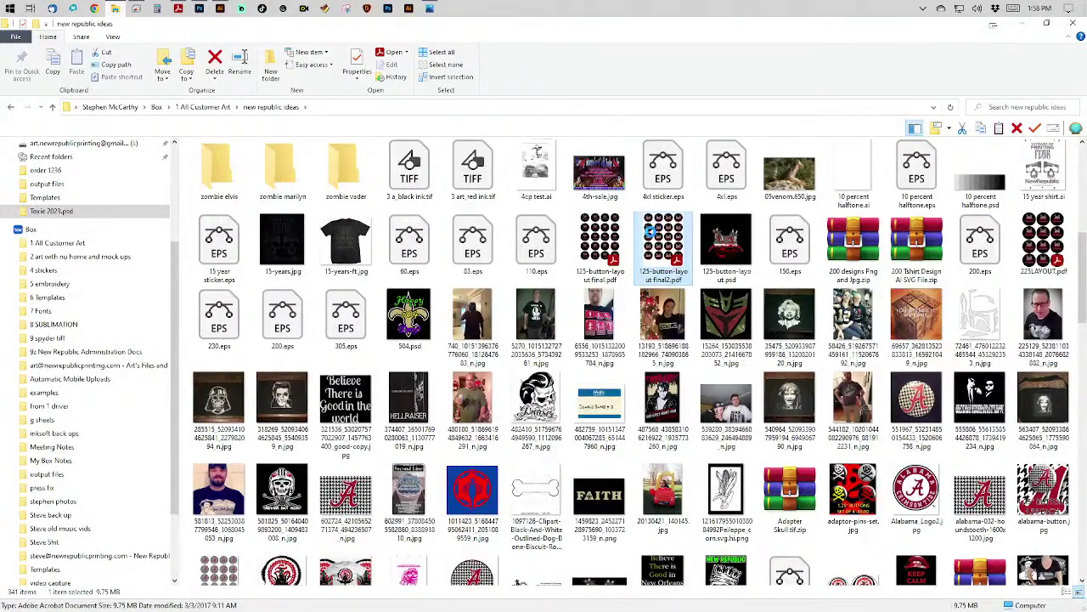
Open 125-button-layout final2.pdf and then 125-button-layout final.pdf in Acrobat.
double_click(650, 231)
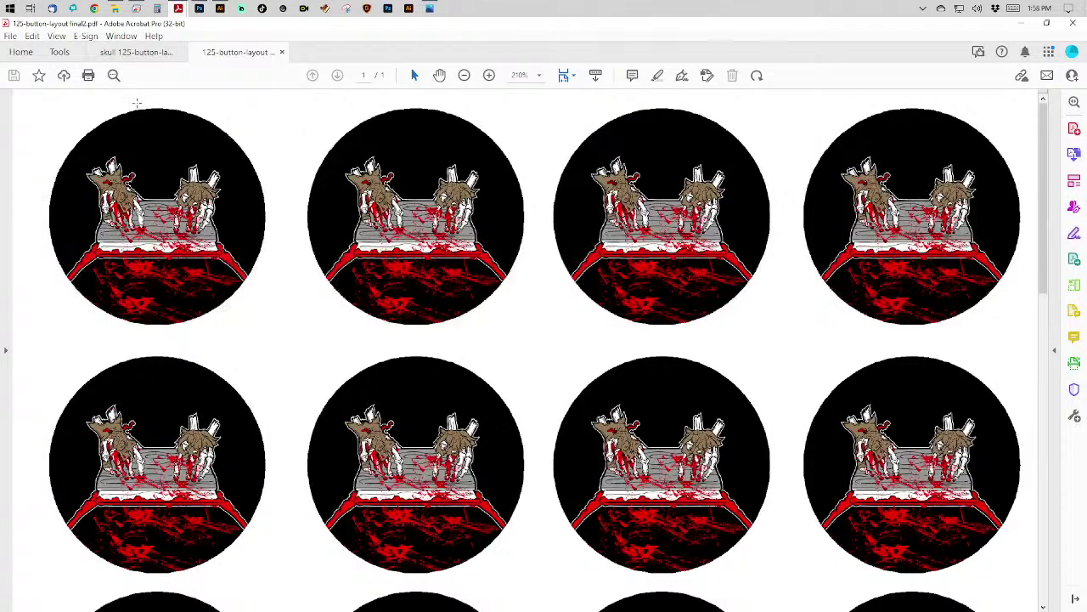
left_click(140, 52)
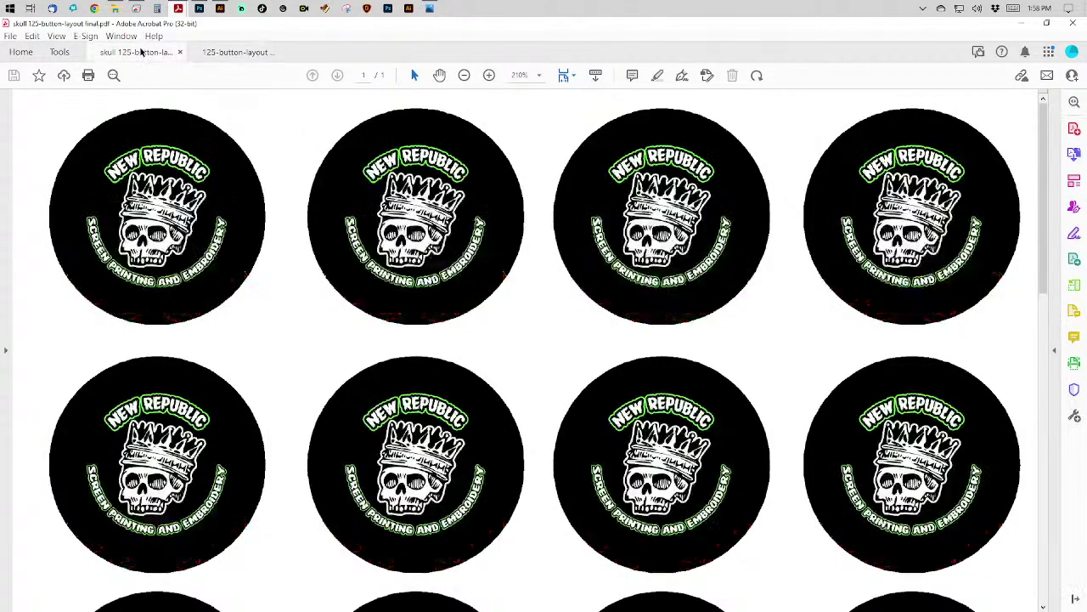
left_click(231, 56)
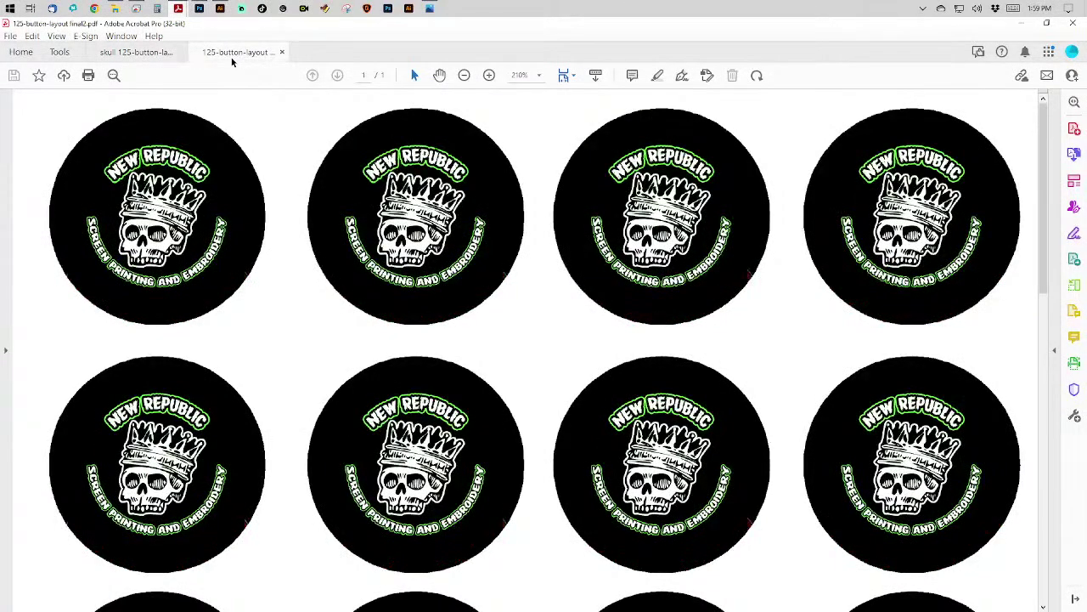
left_click(116, 10)
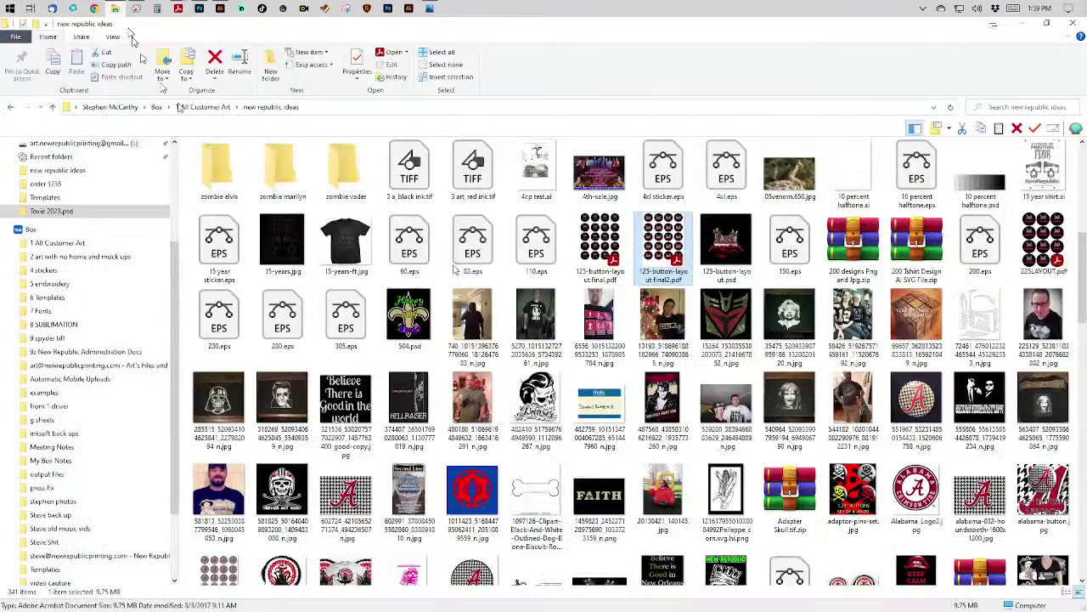
left_click(595, 234)
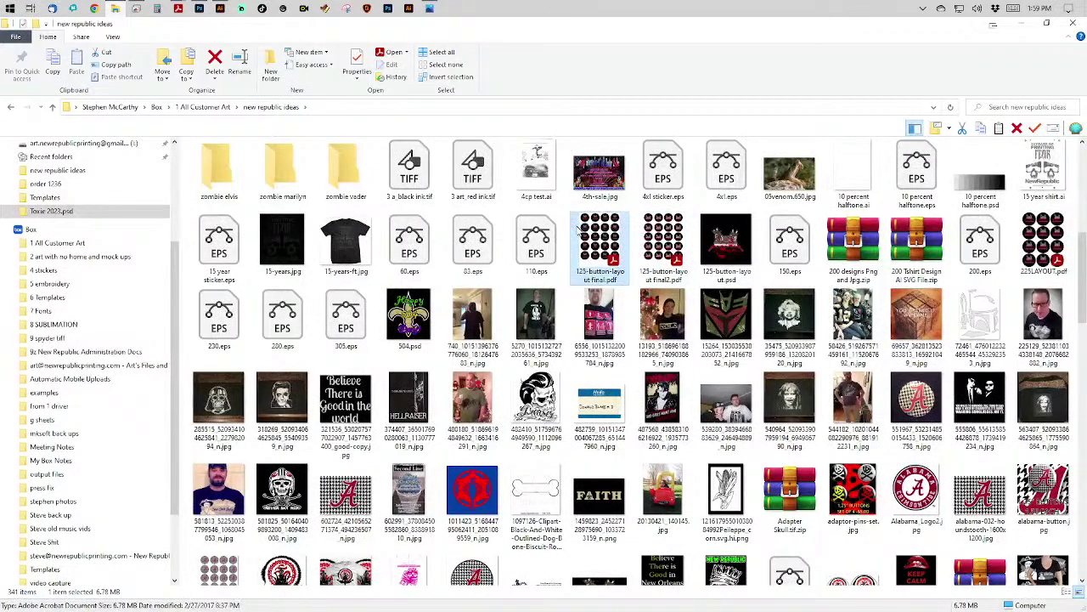
double_click(577, 226)
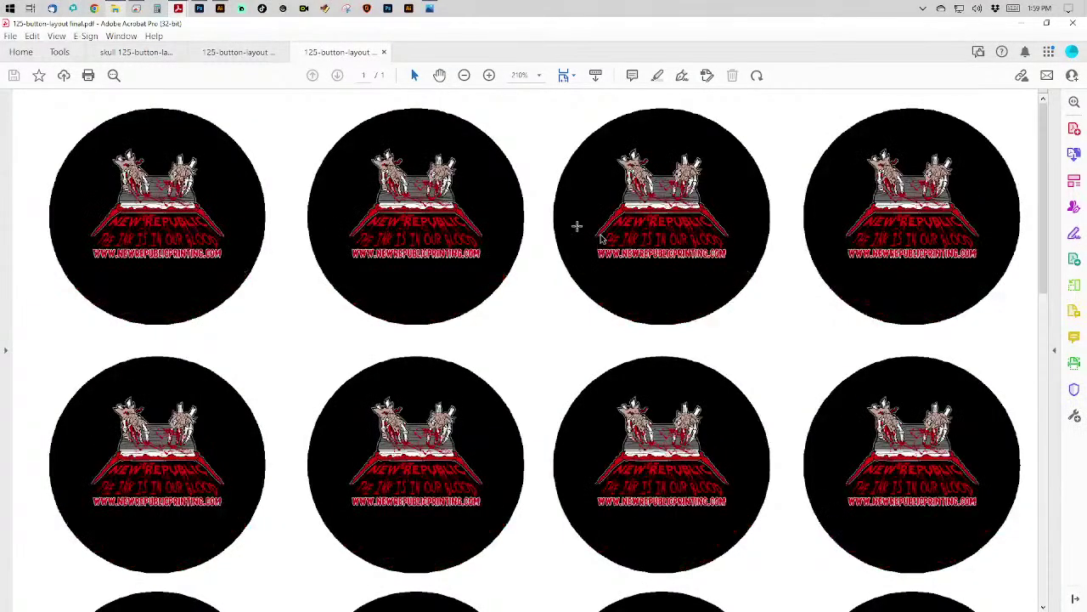
Close the final2 tab so only 125-button-layout final.pdf stays open.
left_click(240, 56)
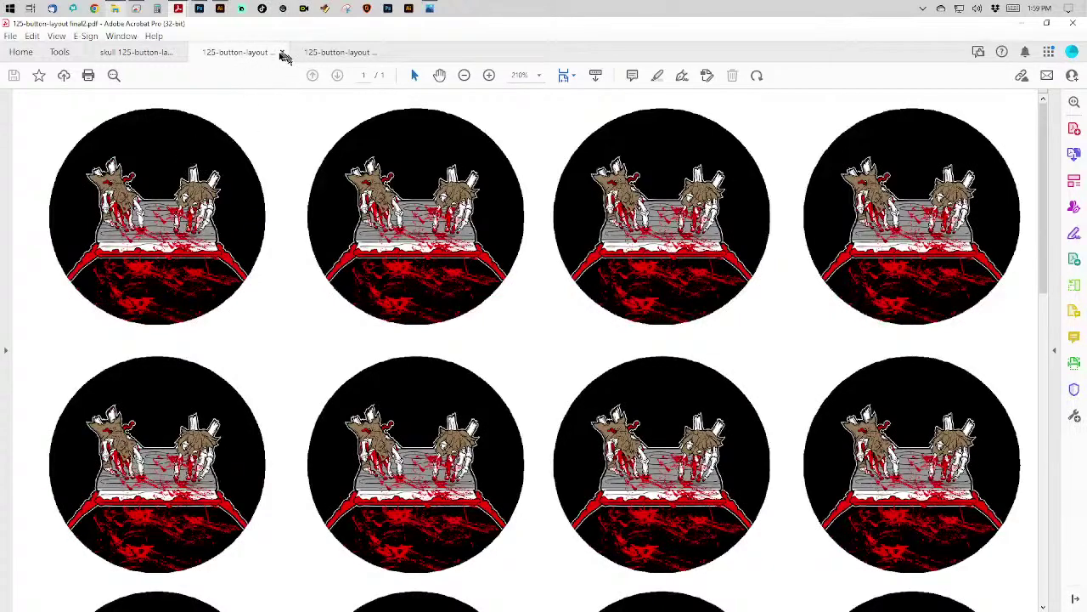
left_click(282, 52)
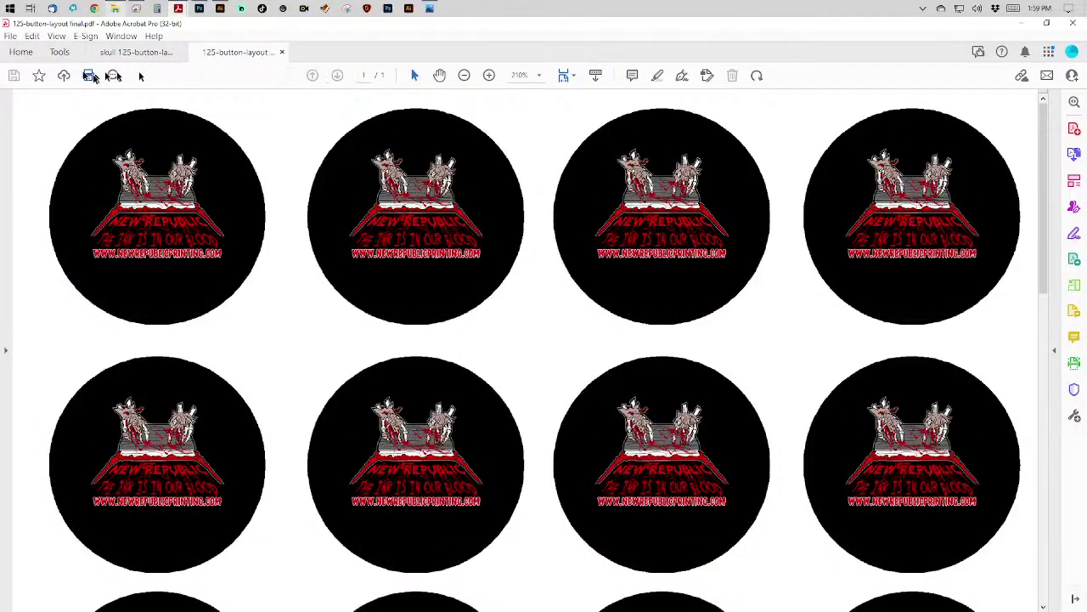
left_click(11, 37)
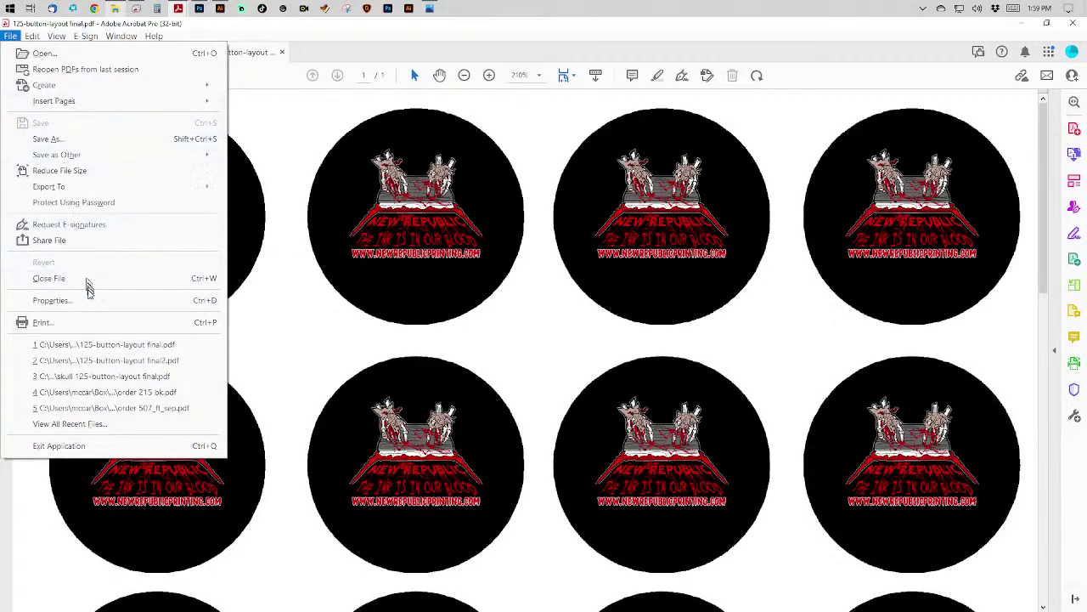
left_click(246, 298)
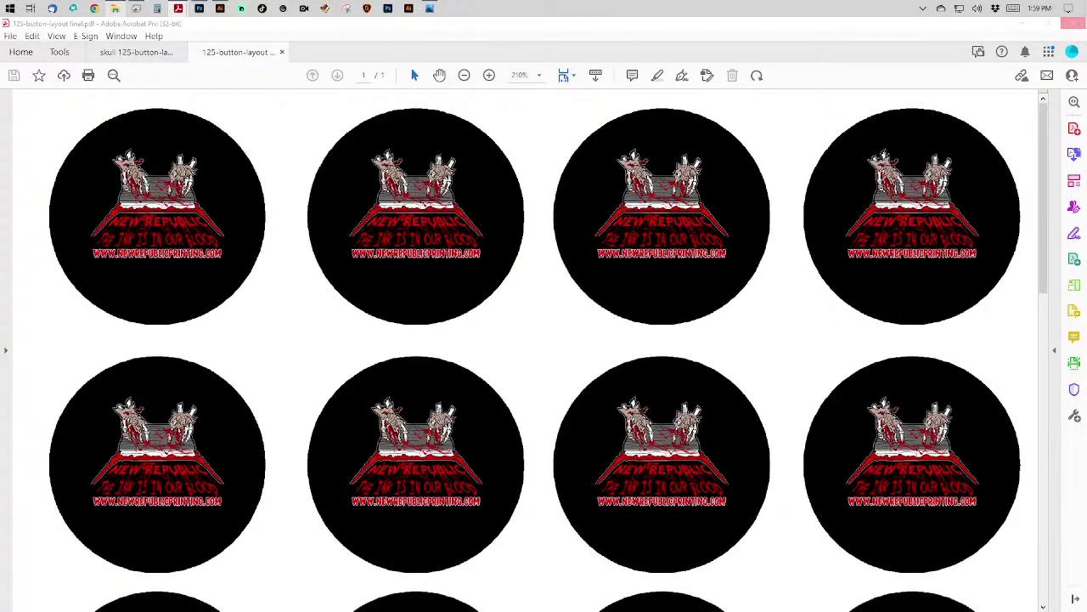
Choose the HP LaserJet 200 color MFP M276 printer, keeping paper source on Automatically Select.
key("ctrl+p")
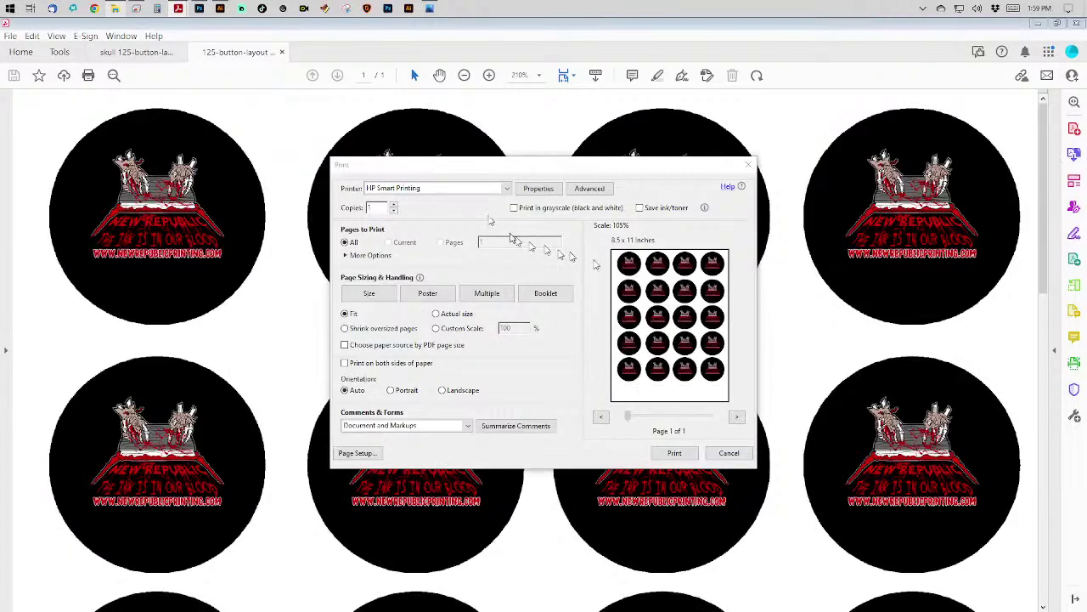
left_click(495, 189)
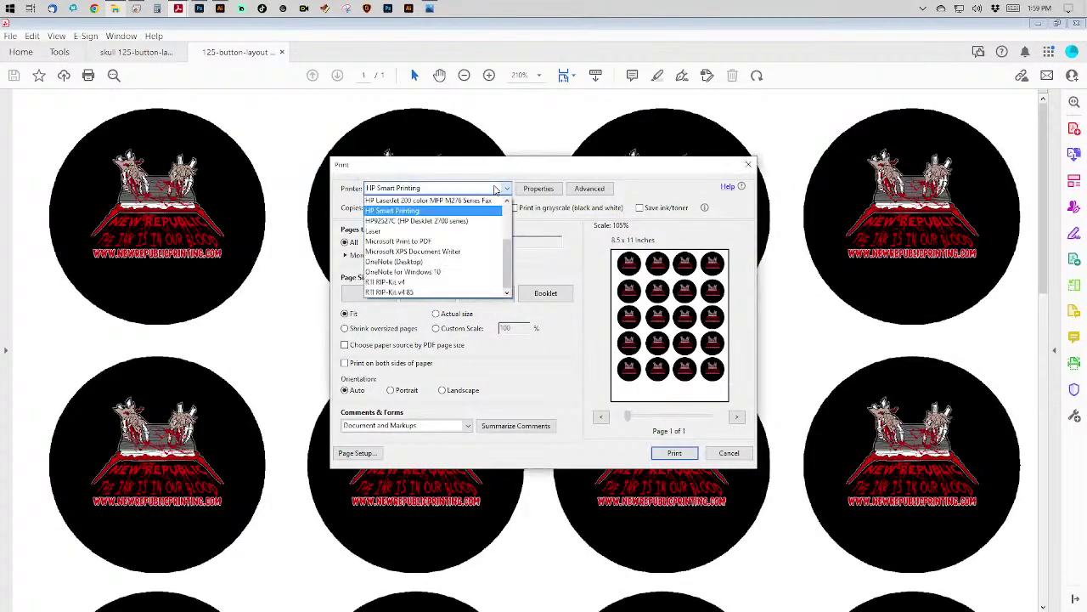
left_click(478, 200)
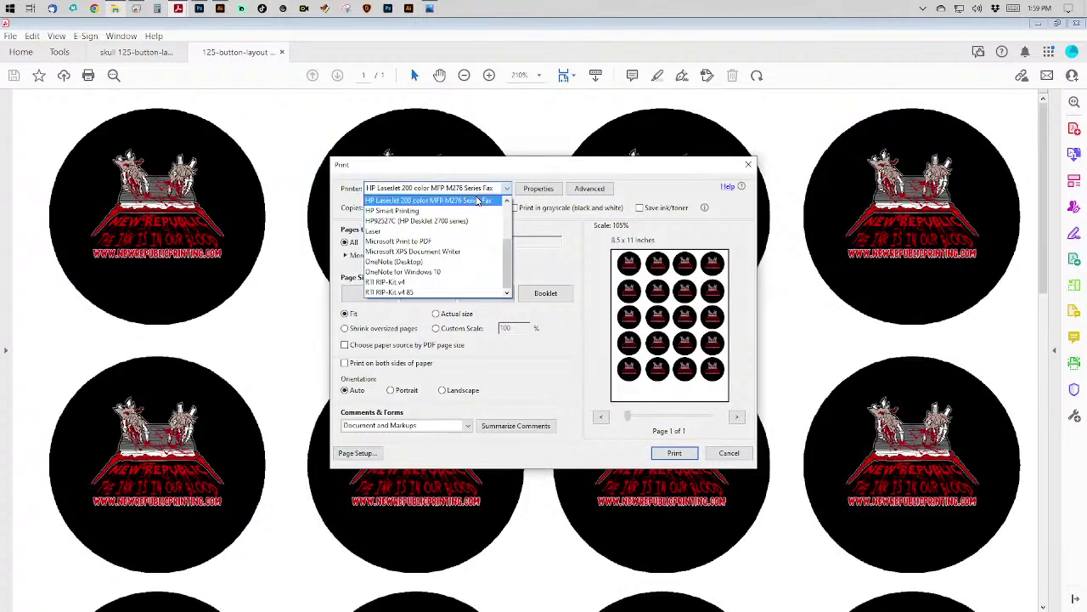
left_click(478, 201)
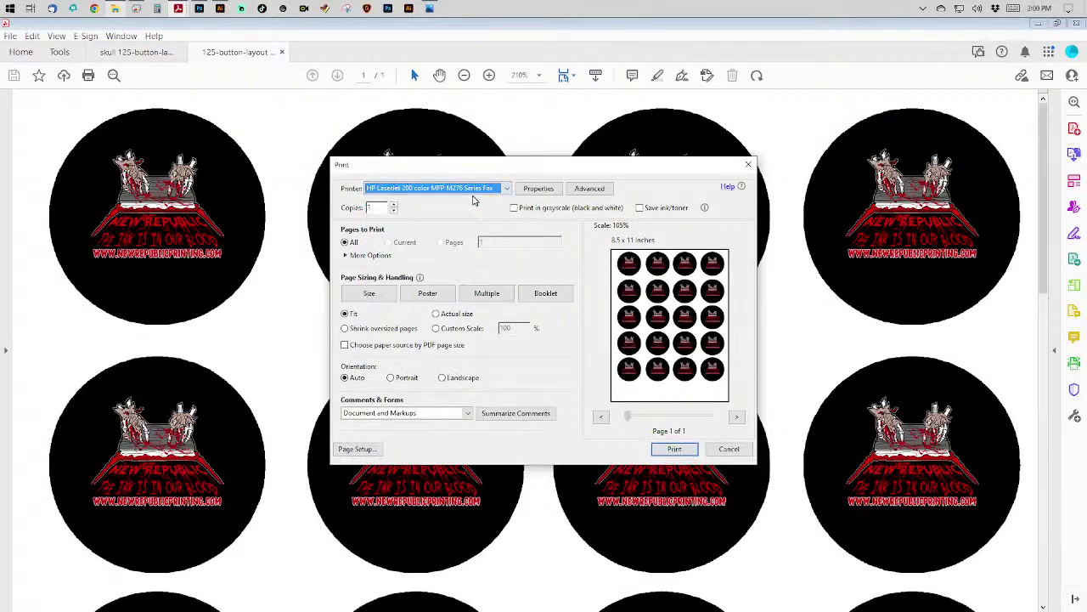
left_click(552, 192)
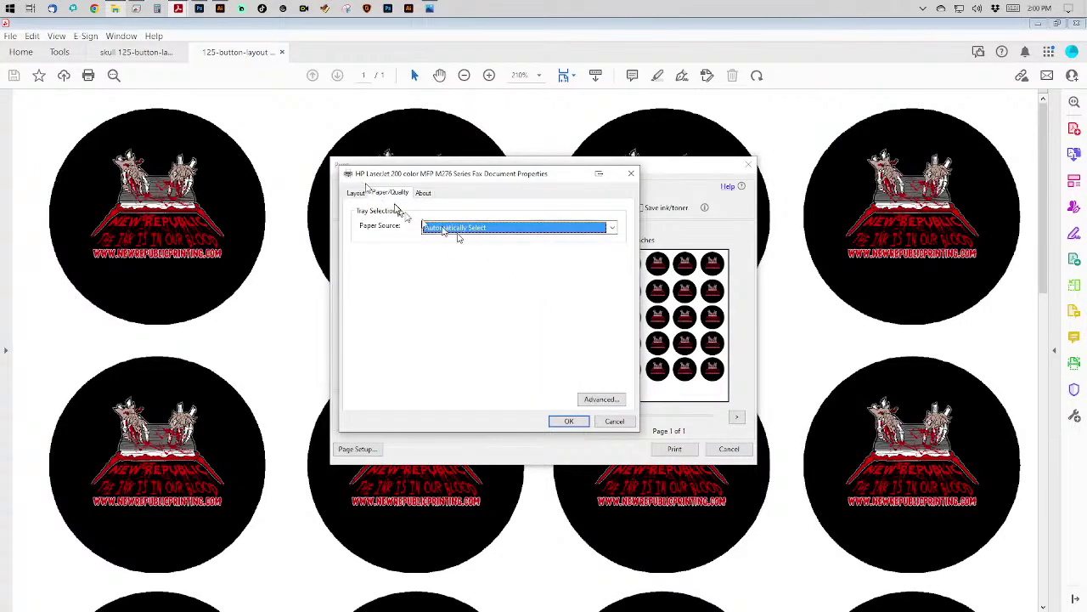
left_click(489, 235)
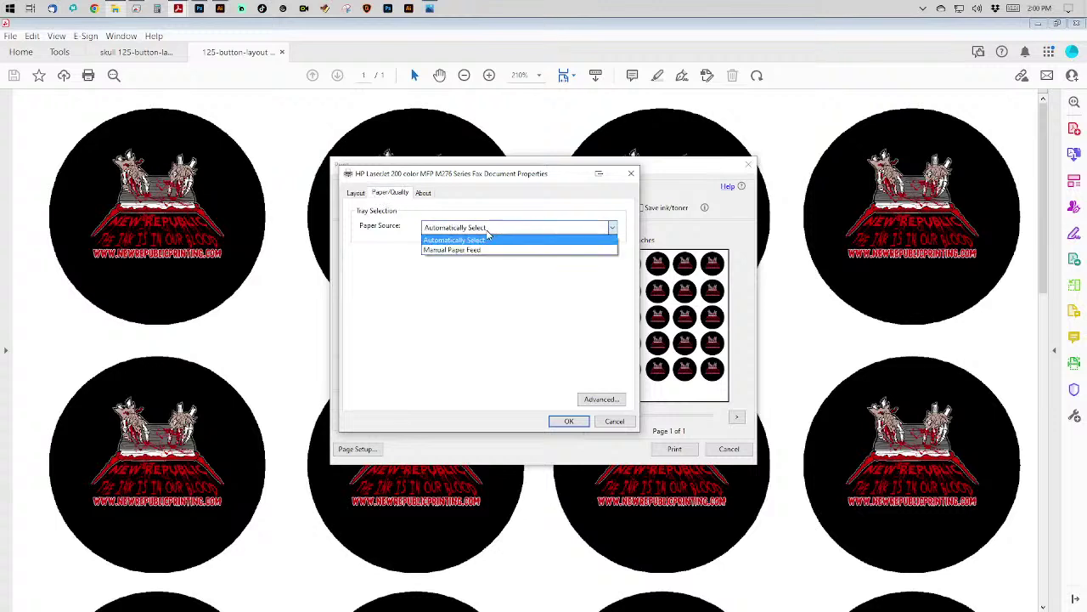
left_click(488, 239)
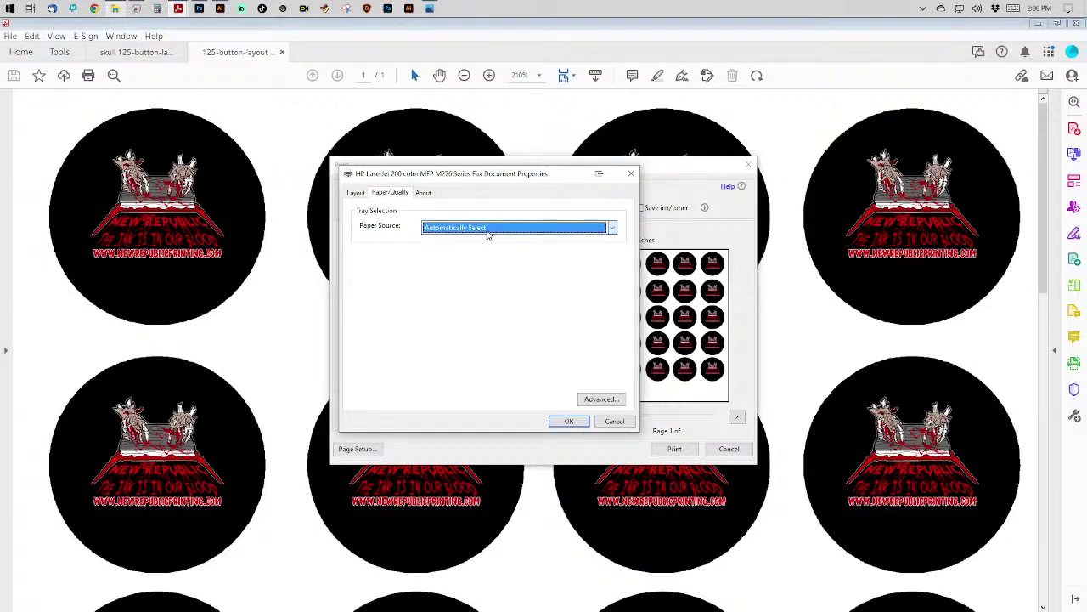
left_click(354, 194)
left_click(380, 195)
left_click(612, 422)
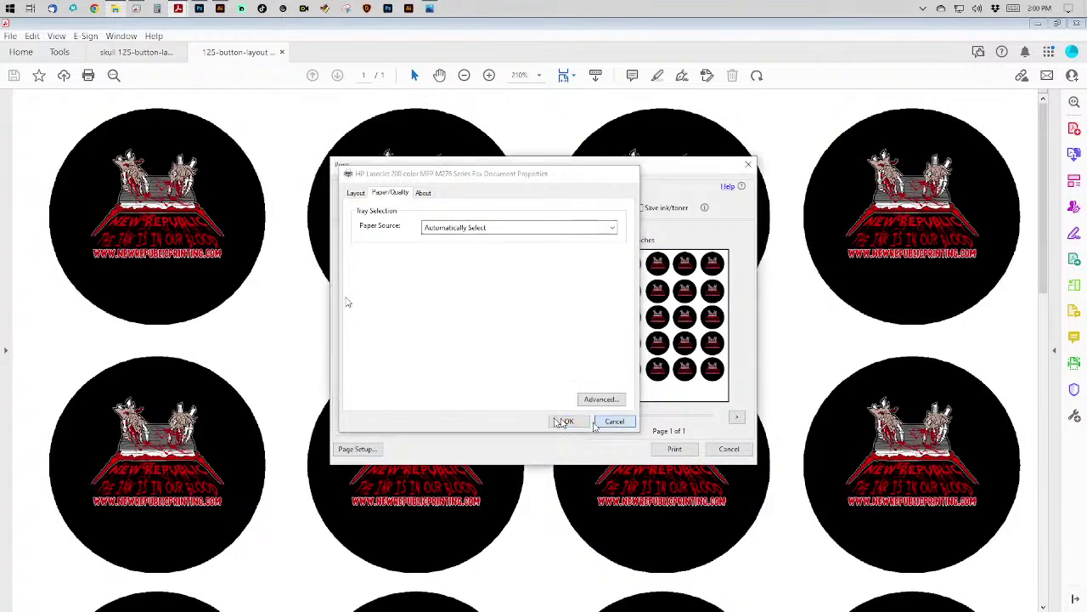
left_click(424, 189)
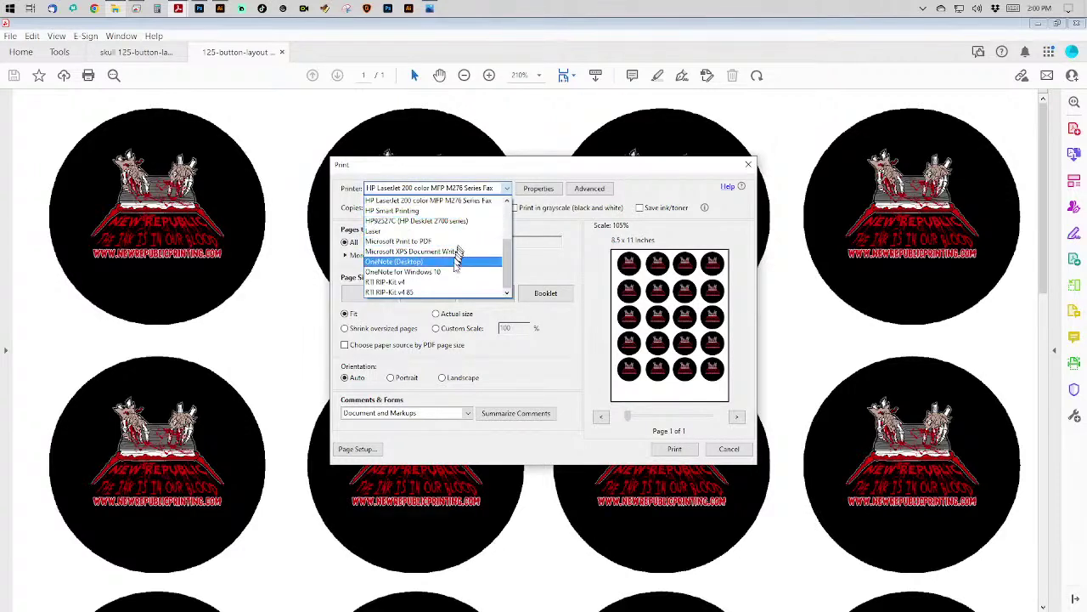
Switch the Print dialog's printer to HP92527C (HP DeskJet 2700 series).
scroll(450, 272, "up", 3)
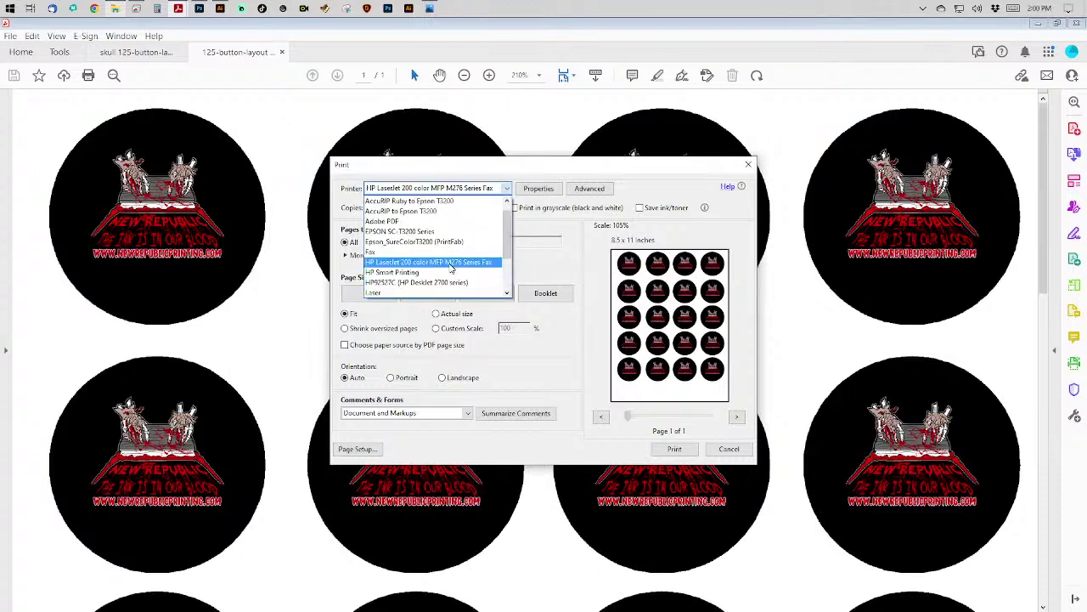
scroll(446, 246, "down", 2)
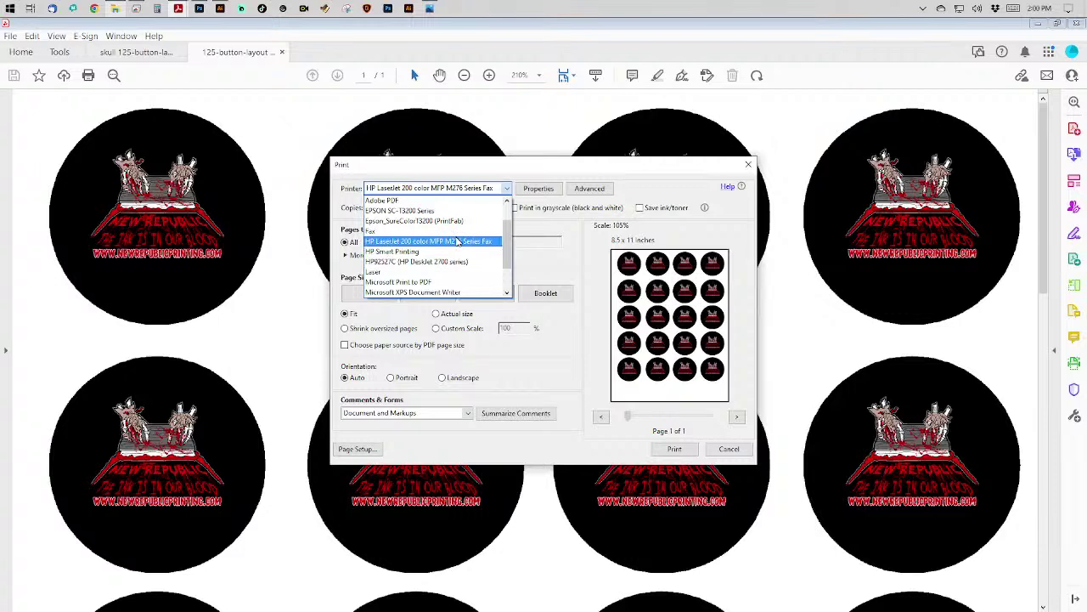
scroll(456, 241, "up", 1)
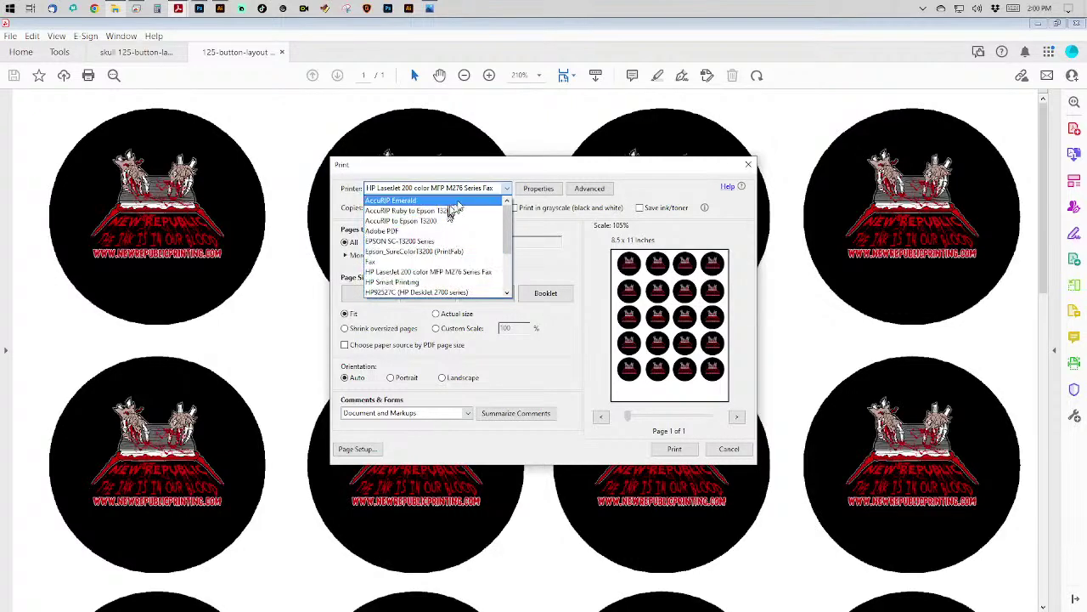
scroll(454, 250, "down", 2)
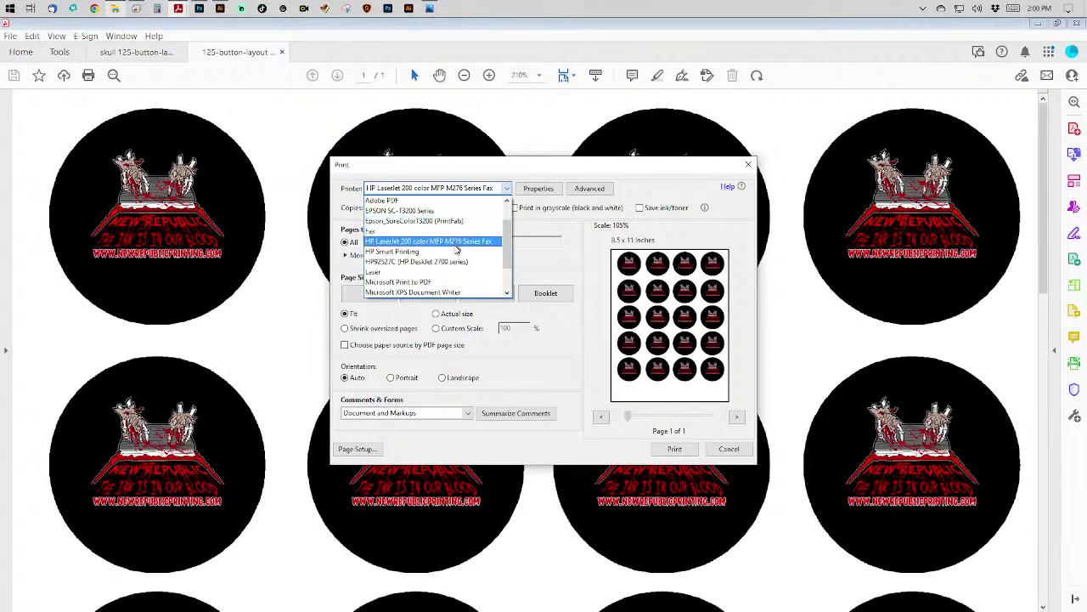
scroll(455, 255, "down", 2)
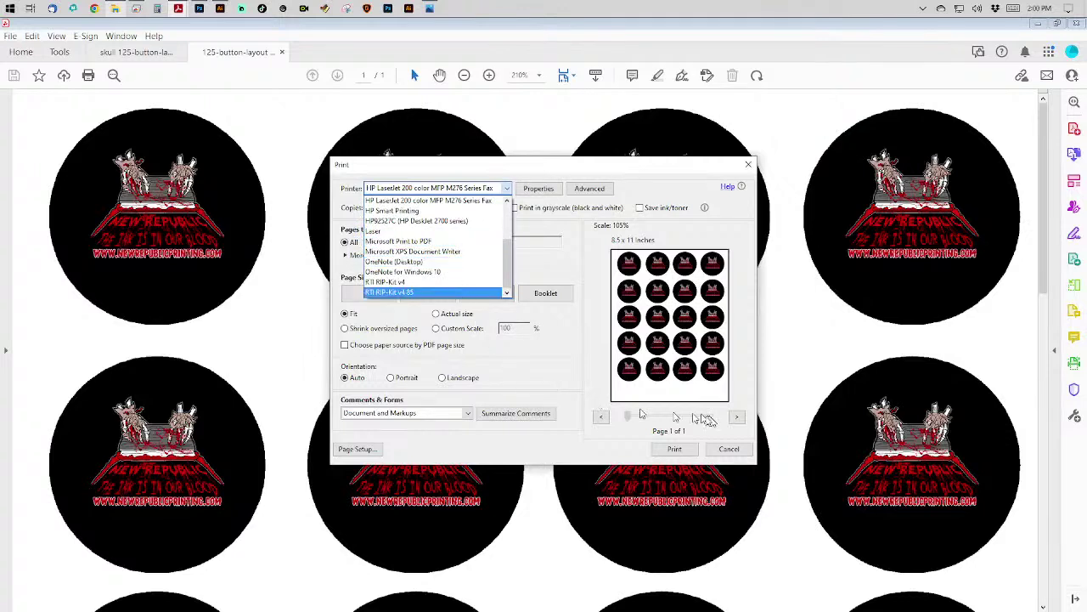
left_click(693, 178)
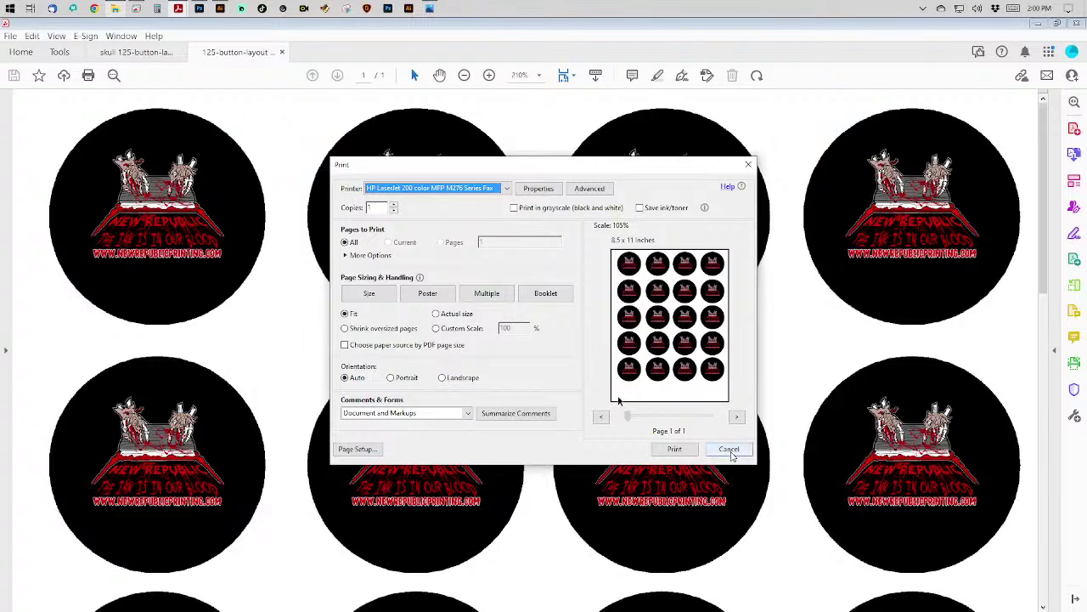
left_click(449, 190)
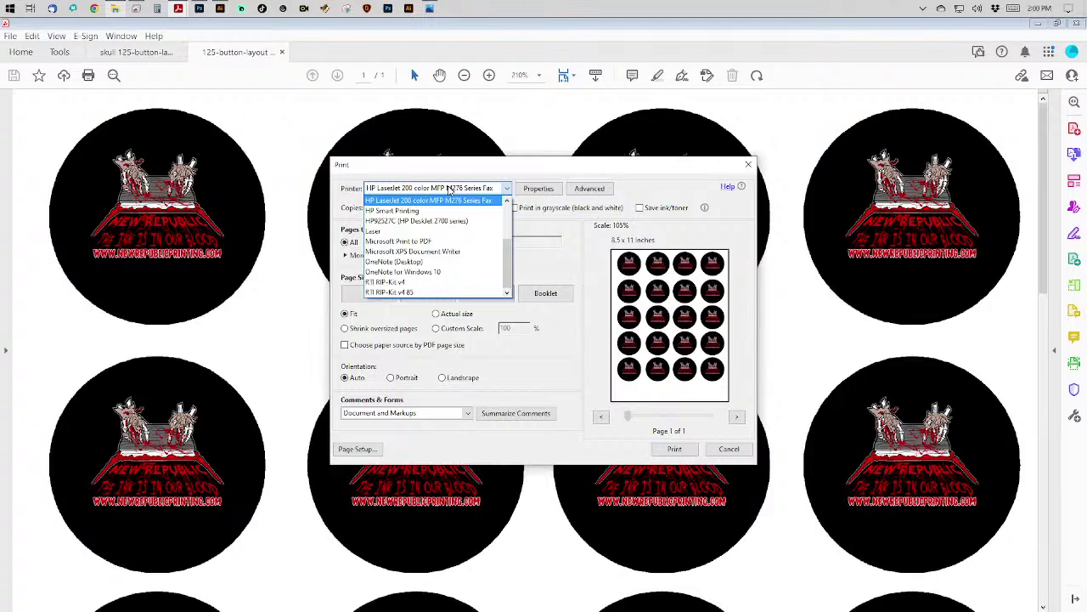
left_click(442, 220)
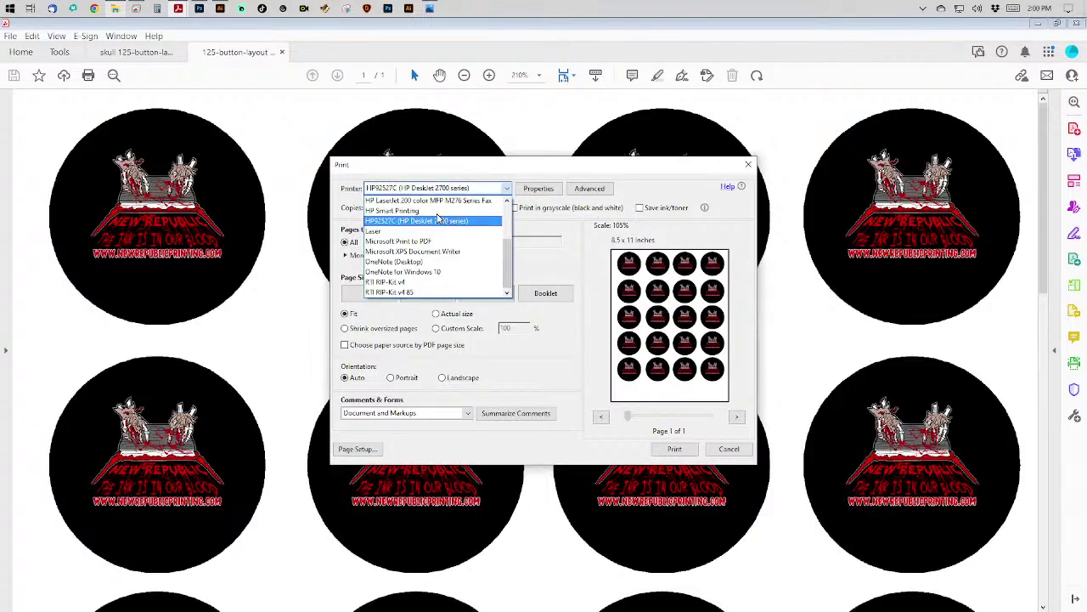
left_click(438, 219)
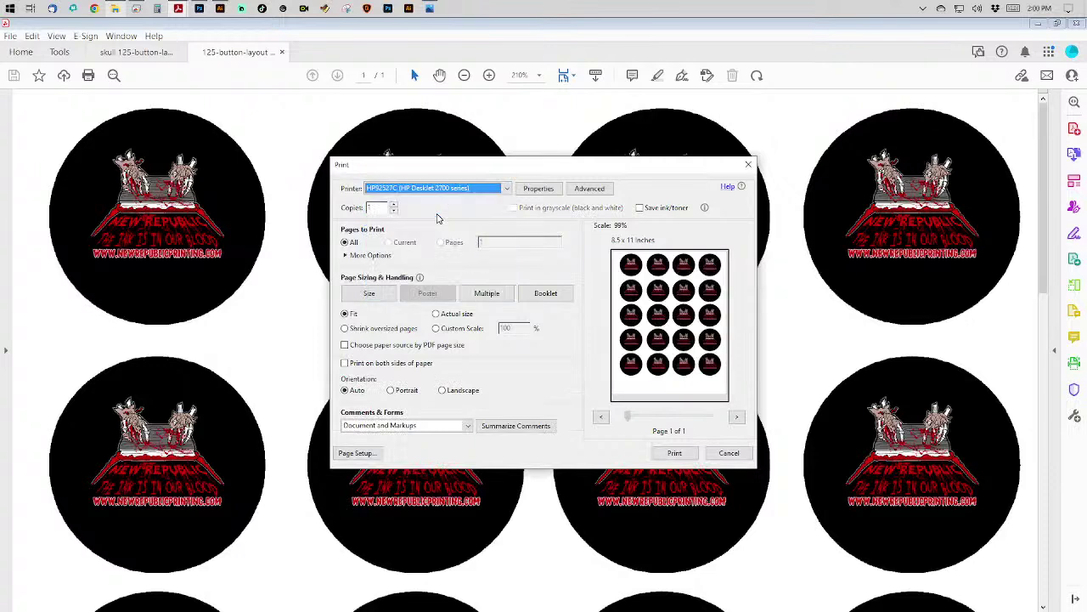
Set DeskJet properties to General Everyday Printing, Best quality, plain Letter paper from Main Tray.
left_click(542, 188)
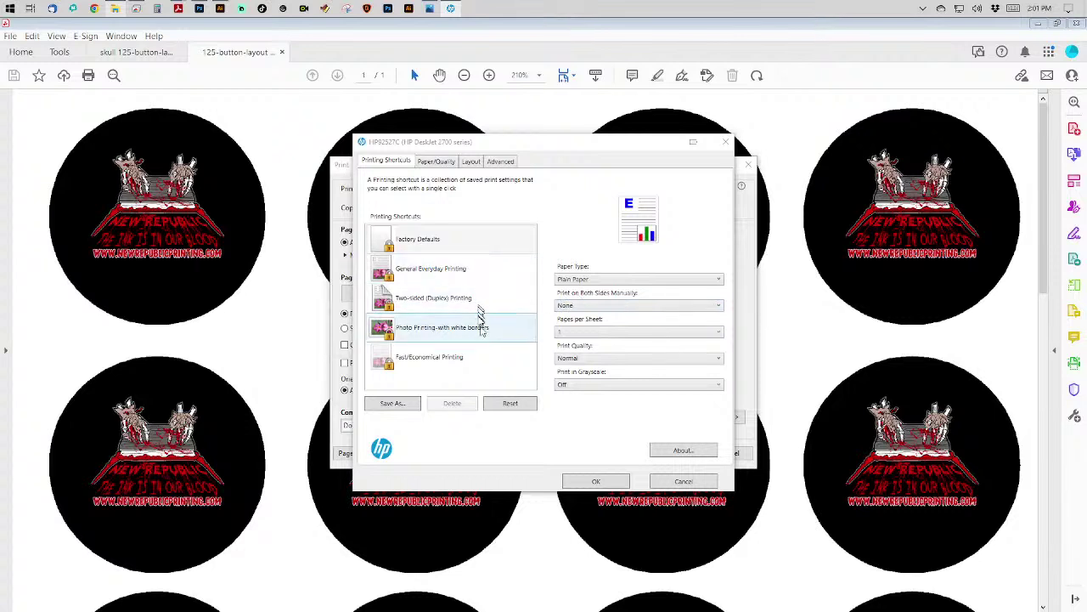
left_click(438, 162)
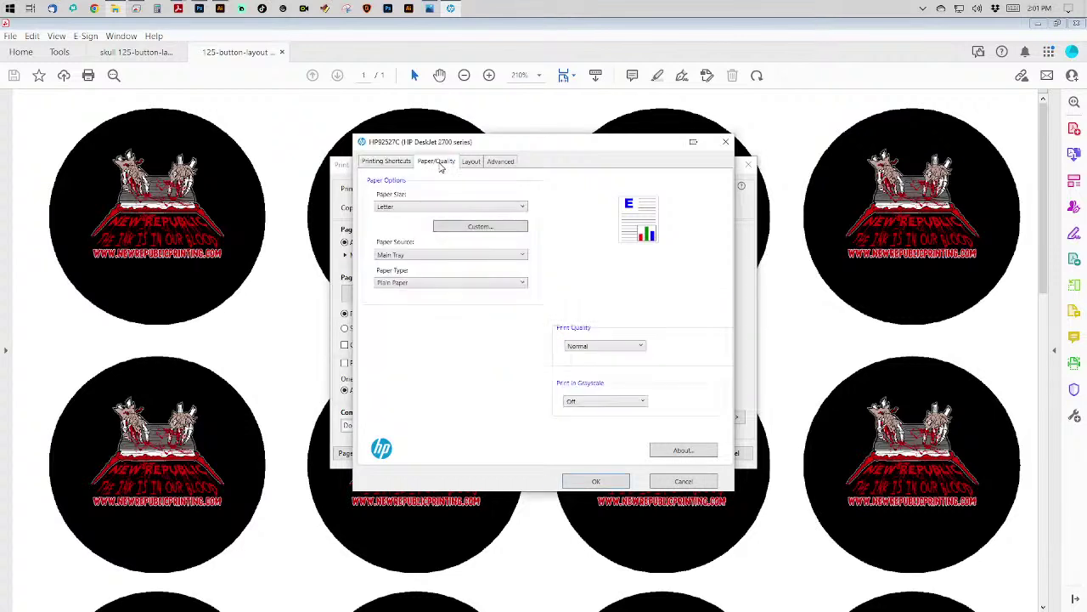
left_click(393, 162)
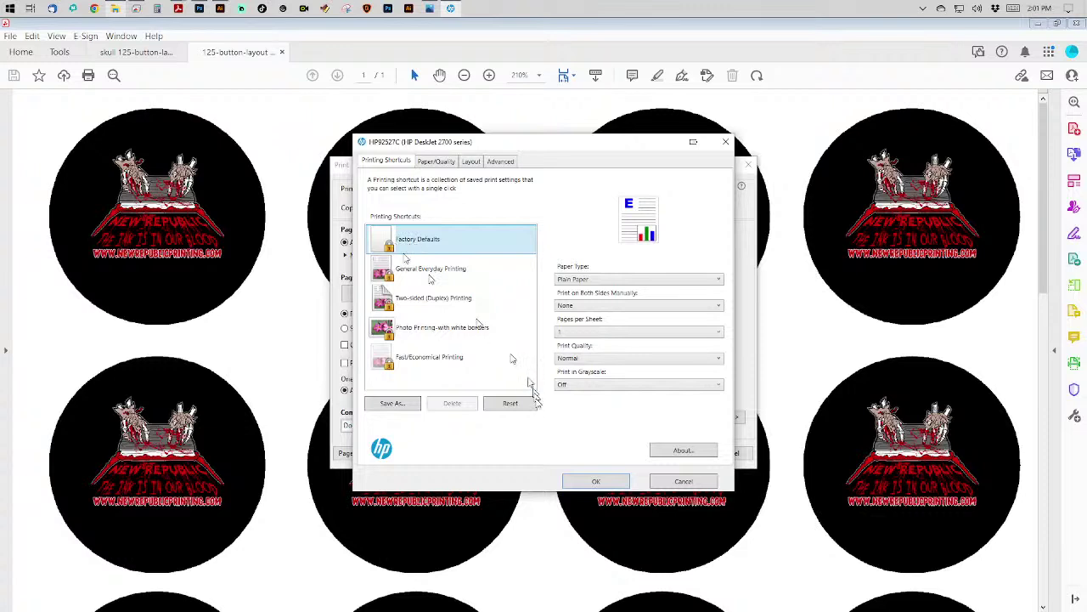
left_click(518, 408)
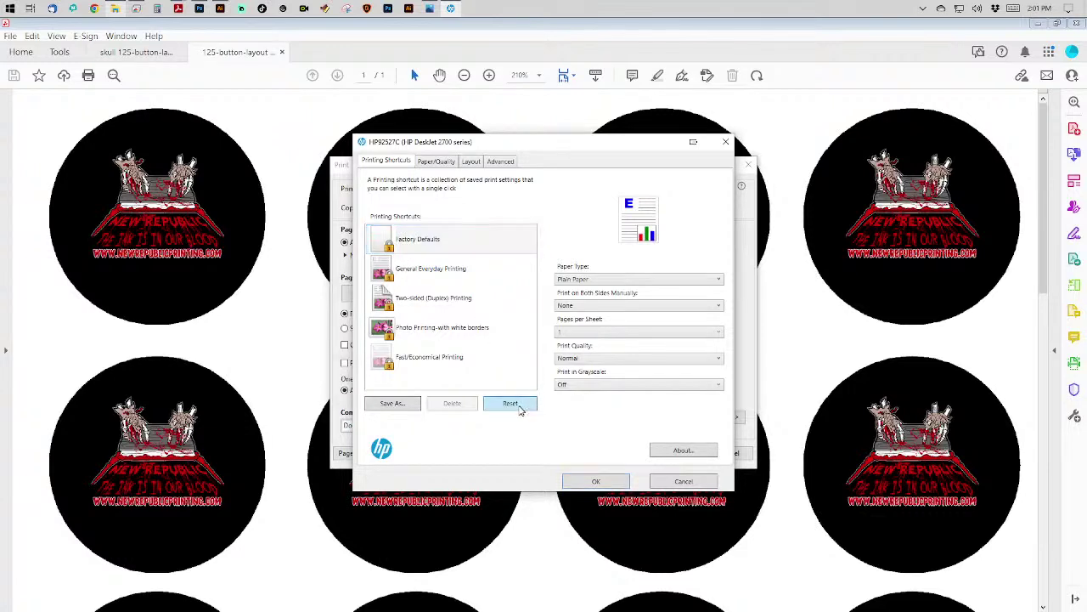
left_click(453, 333)
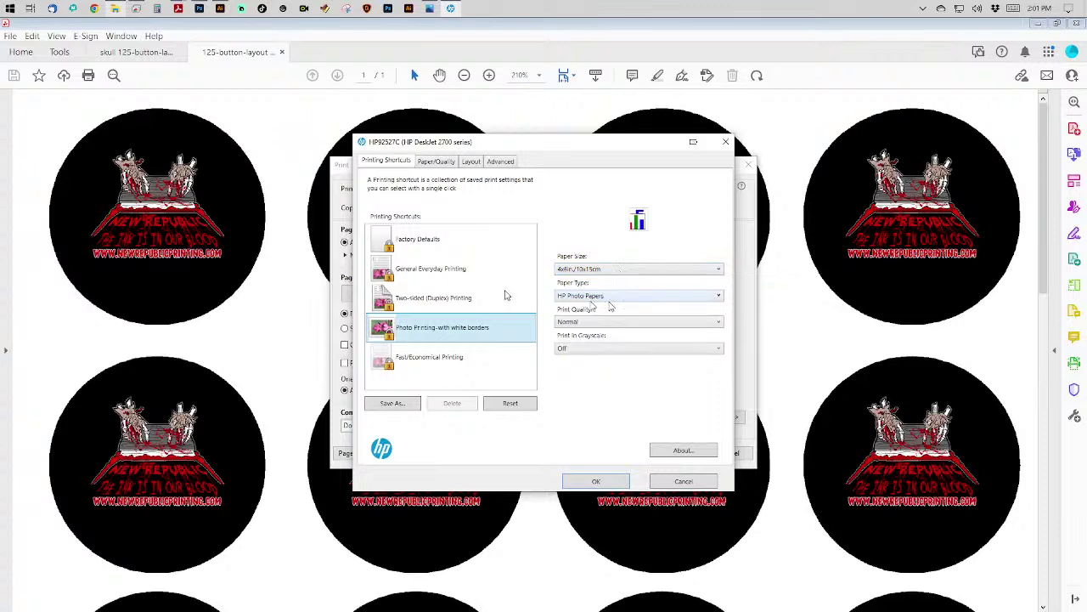
left_click(438, 274)
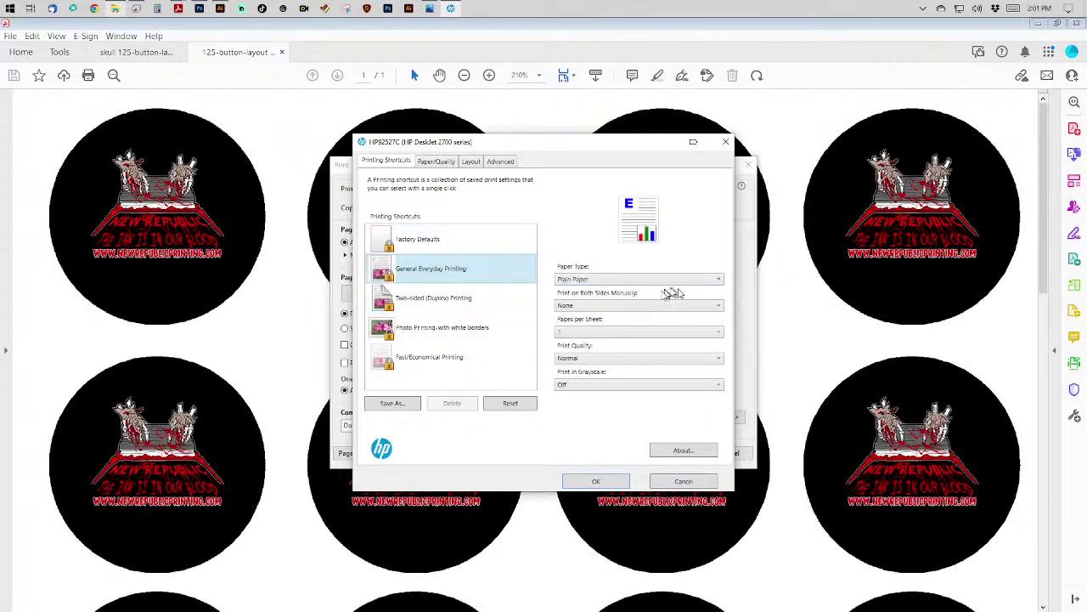
left_click(629, 360)
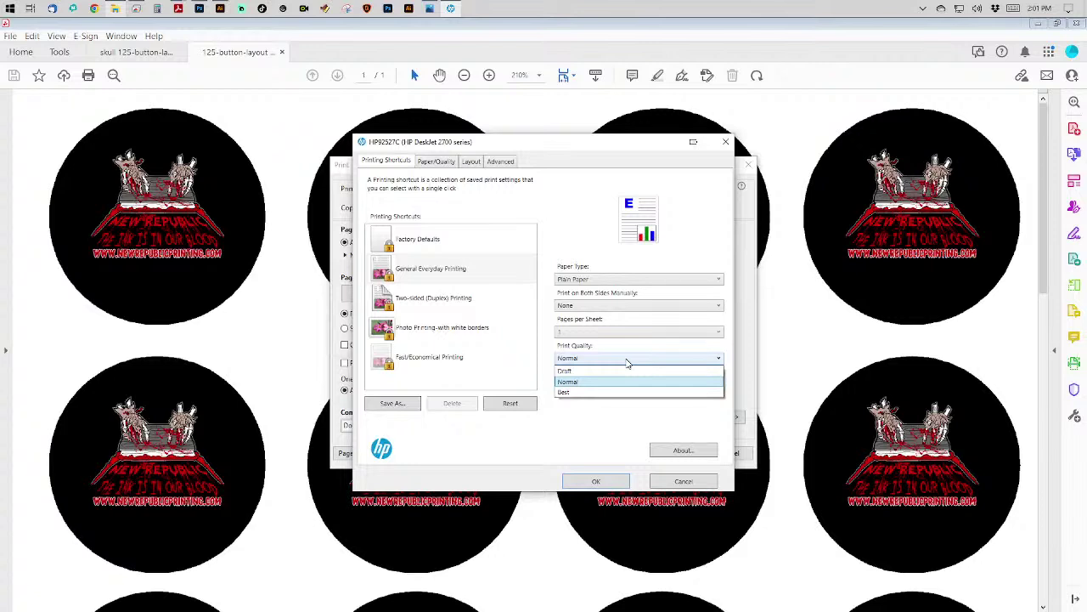
left_click(609, 391)
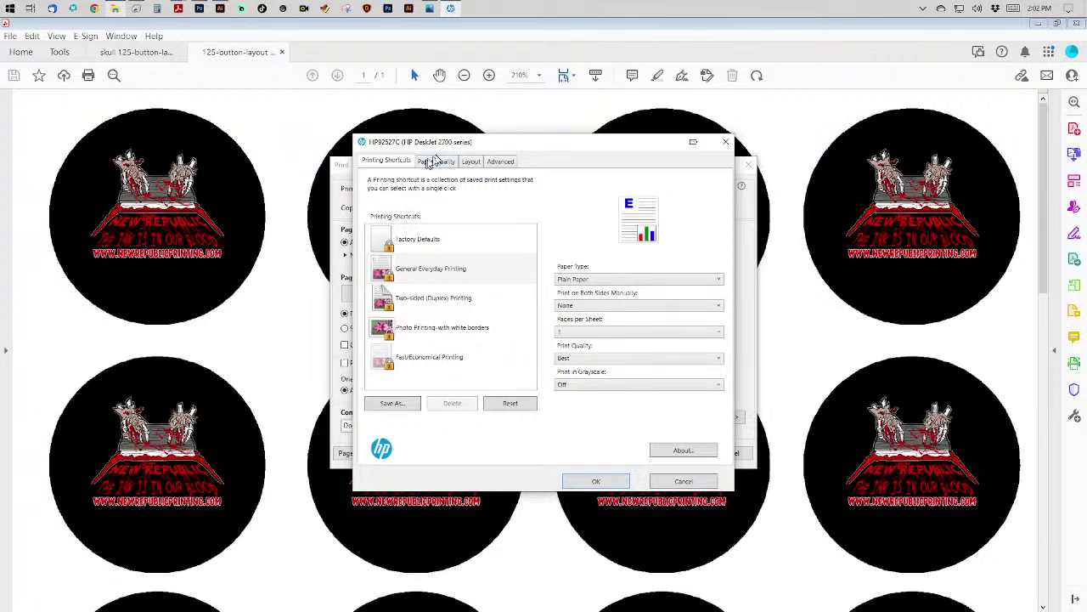
left_click(434, 161)
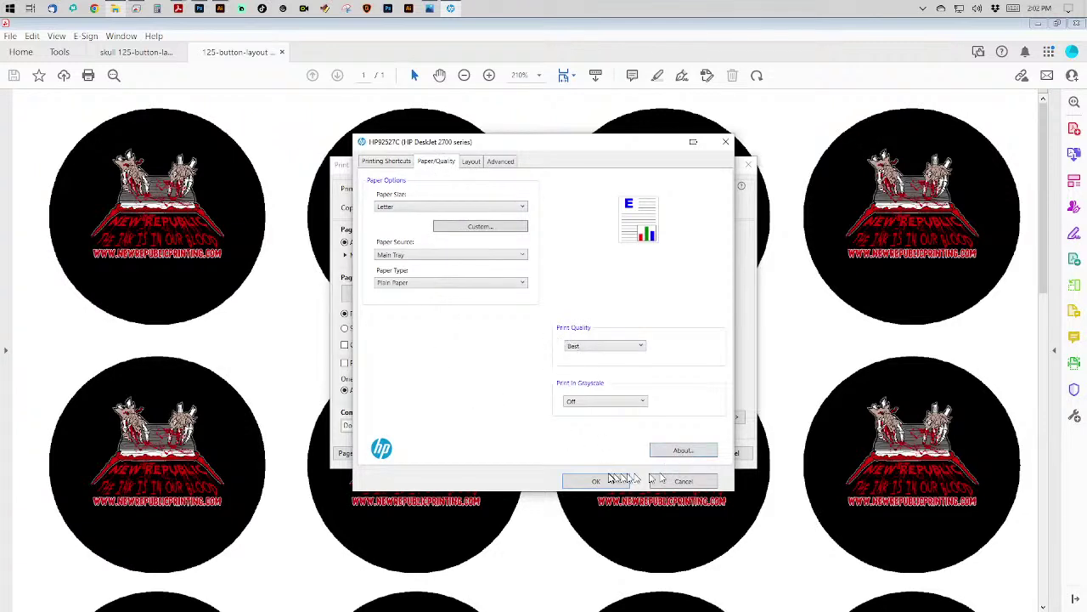
left_click(595, 481)
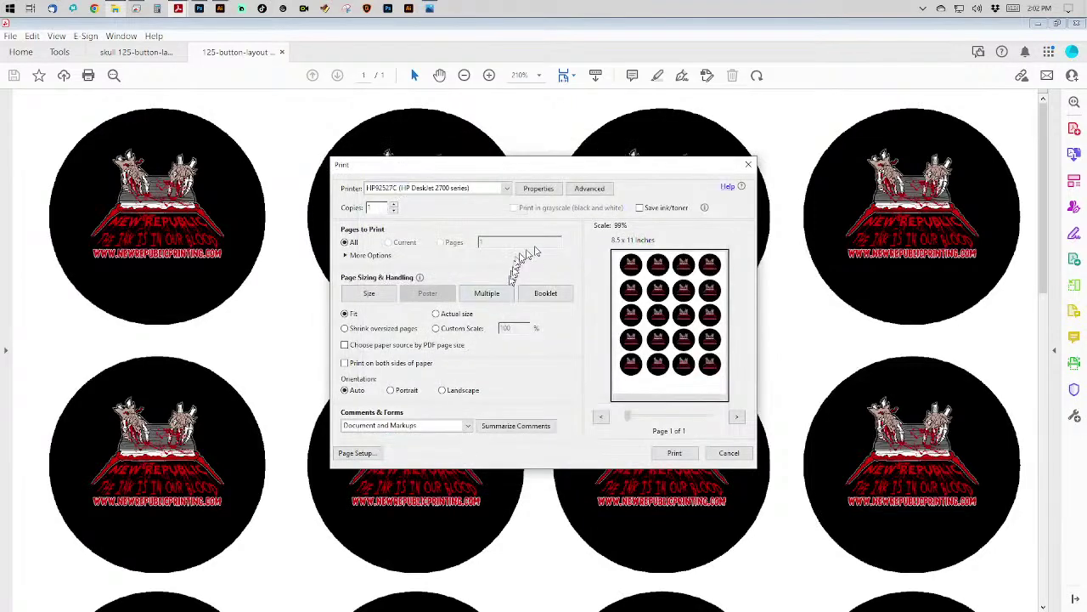
Print 125-button-layout final.pdf at Actual size on the DeskJet.
left_click(436, 315)
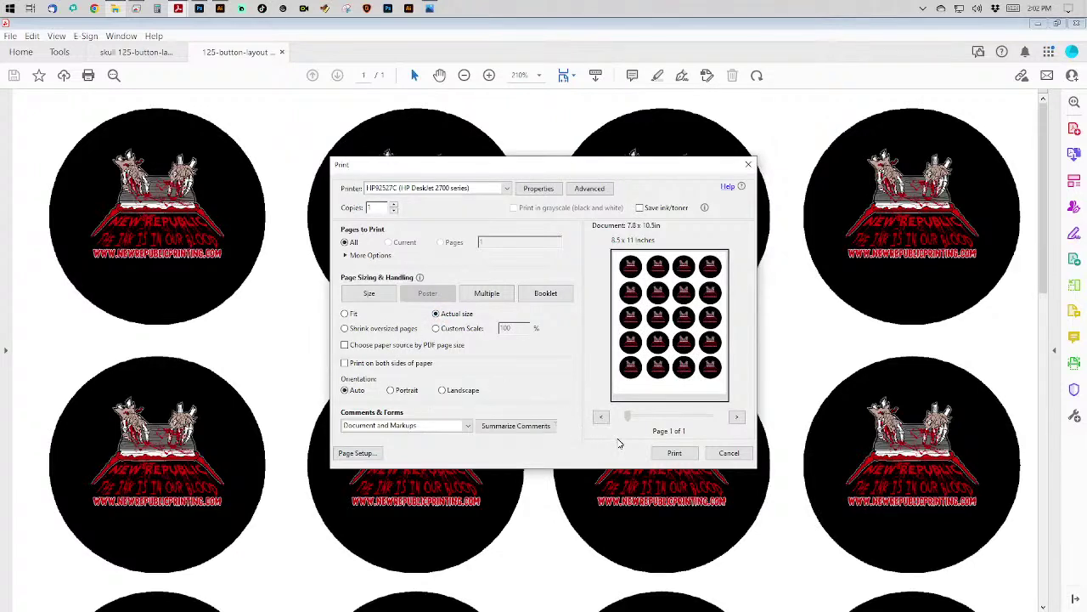
left_click(675, 453)
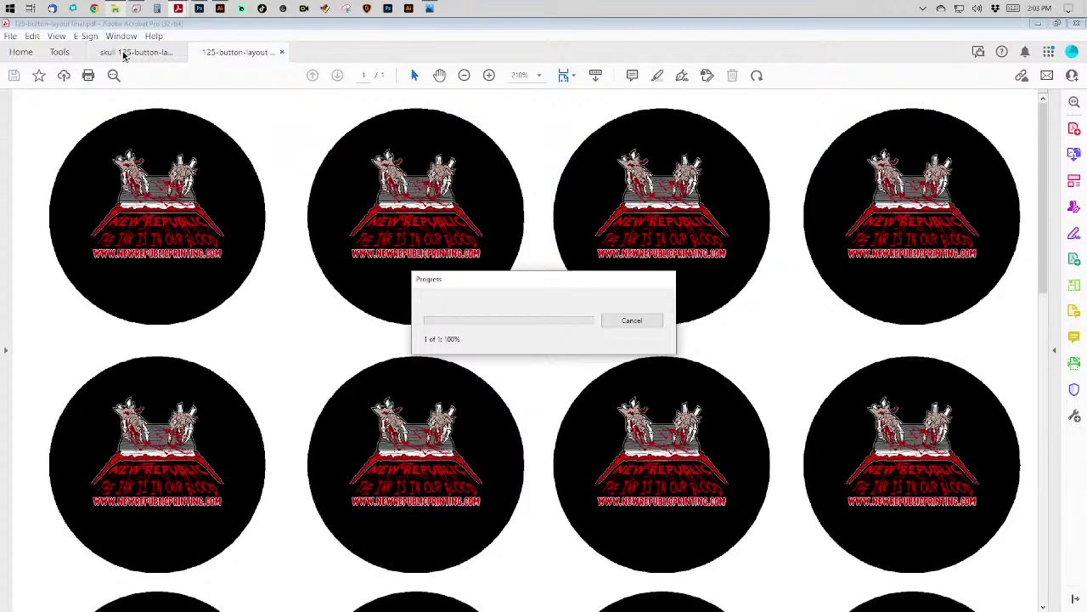
Print the skull 125-button-layout final.pdf sheet at actual size with Best-quality settings, then return to Photoshop.
left_click(124, 52)
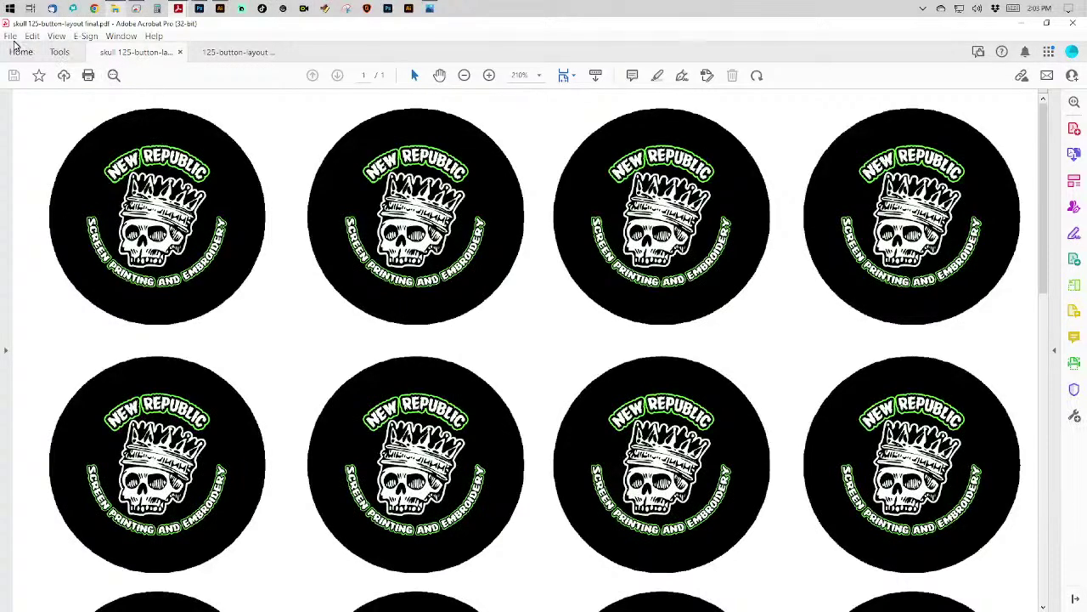
left_click(10, 36)
mouse_move(32, 36)
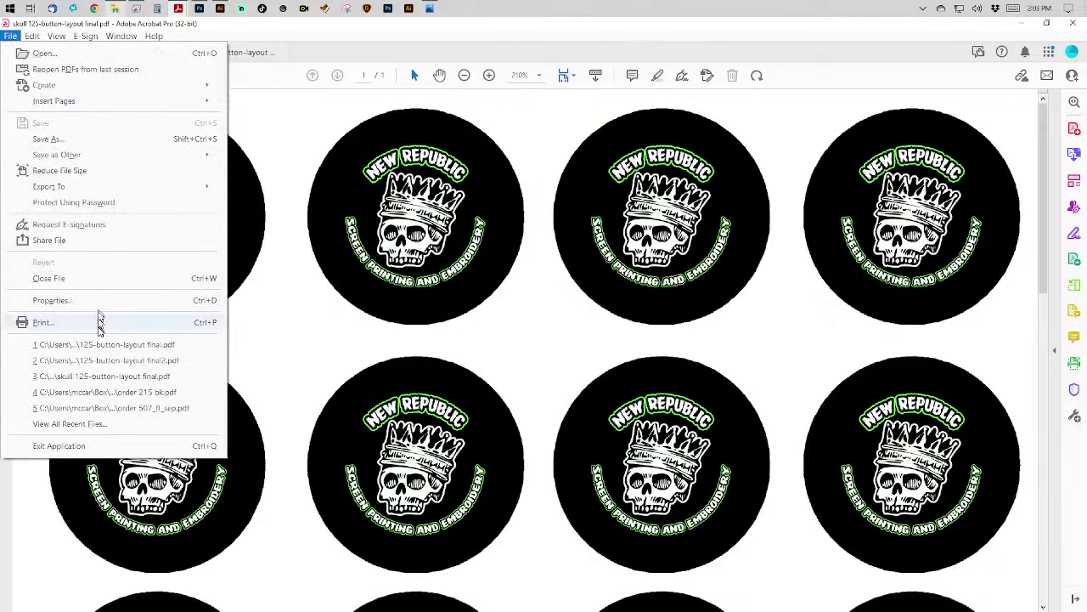
left_click(97, 322)
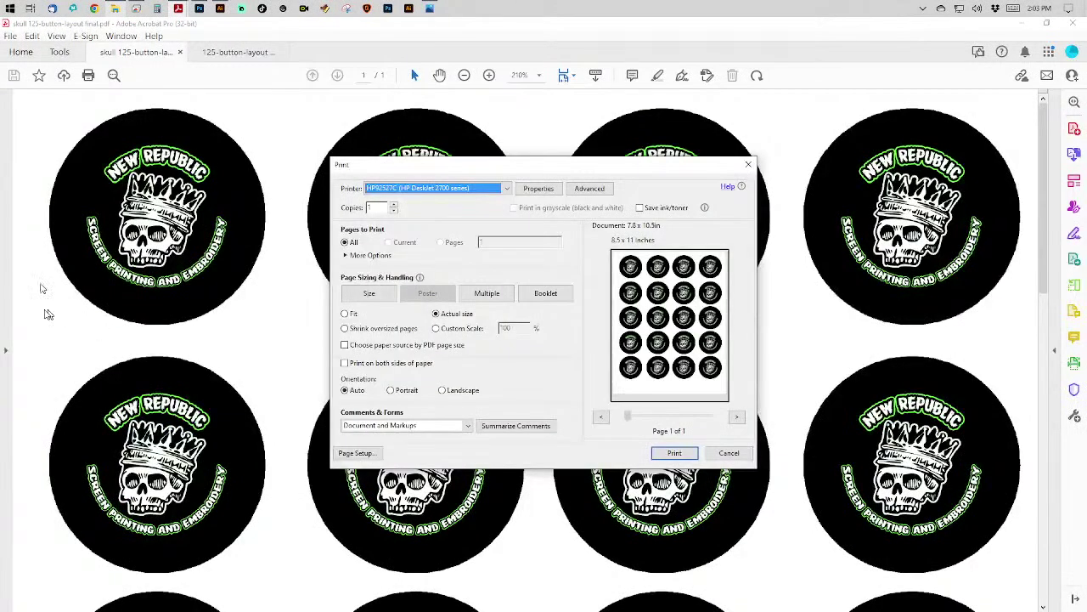
left_click(535, 191)
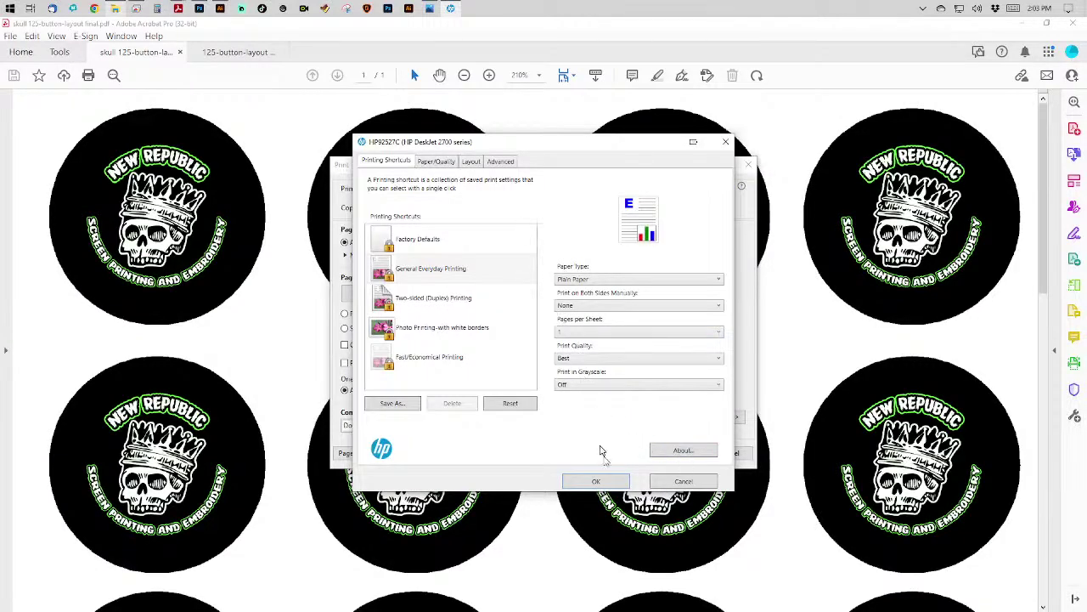
left_click(608, 483)
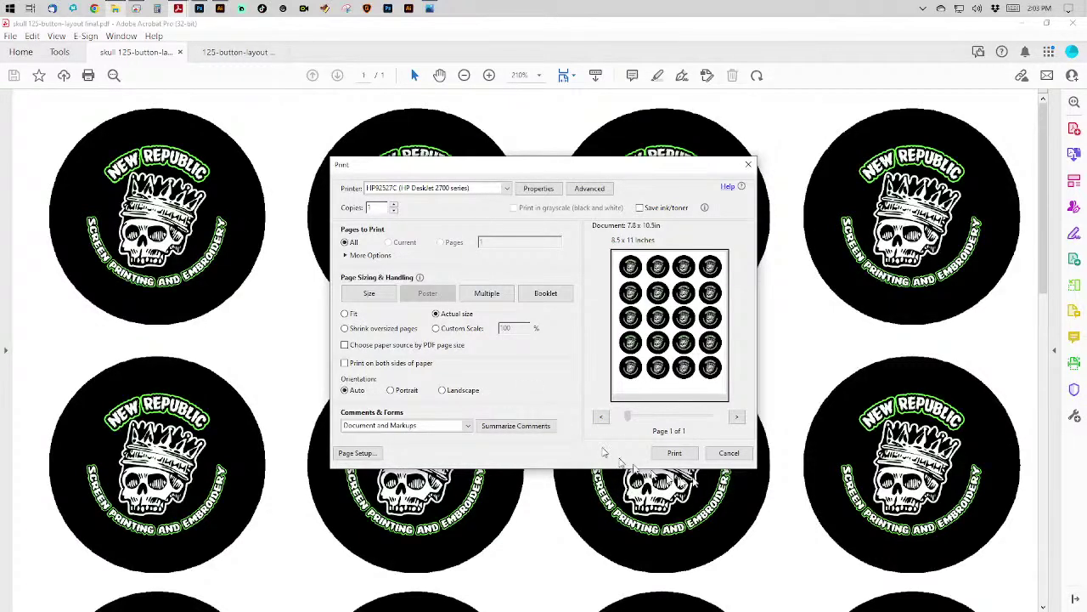
left_click(676, 452)
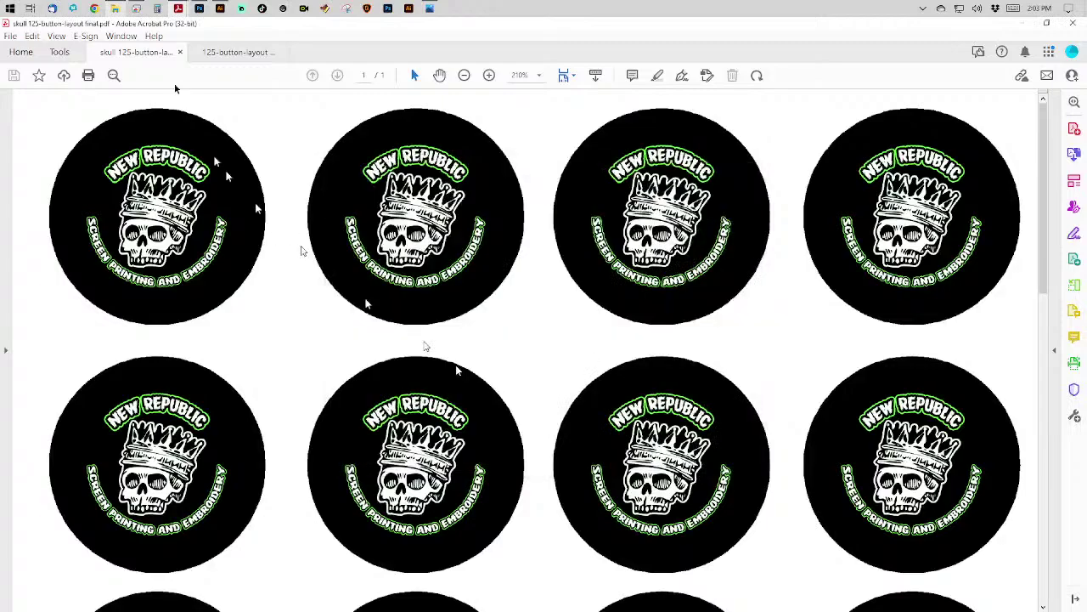
left_click(199, 8)
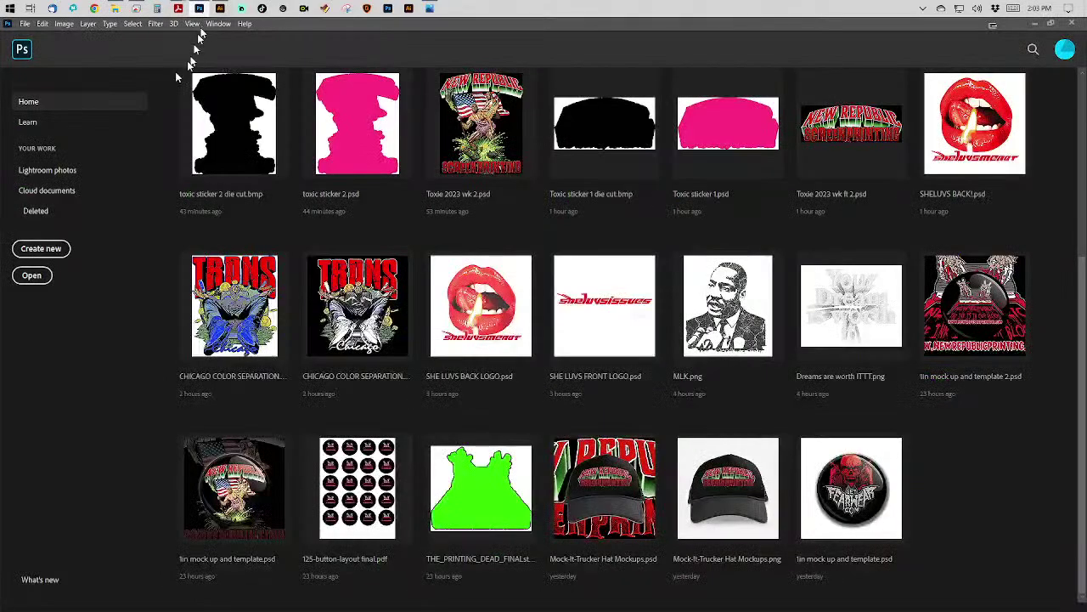
Open skull logo button.psd from the new republic ideas folder in Photoshop.
left_click(116, 9)
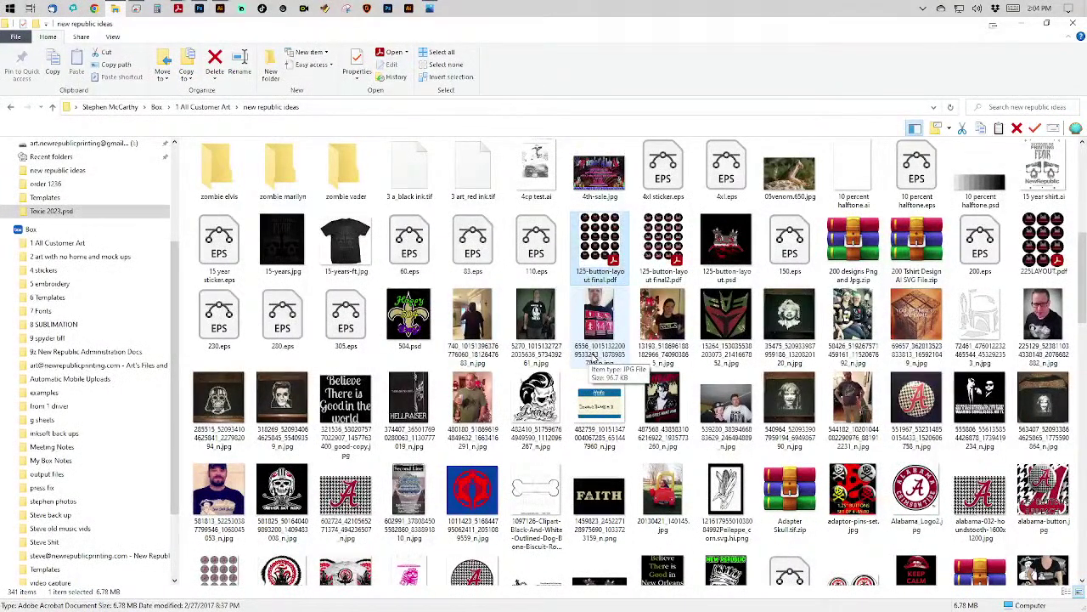
scroll(595, 357, "down", 10)
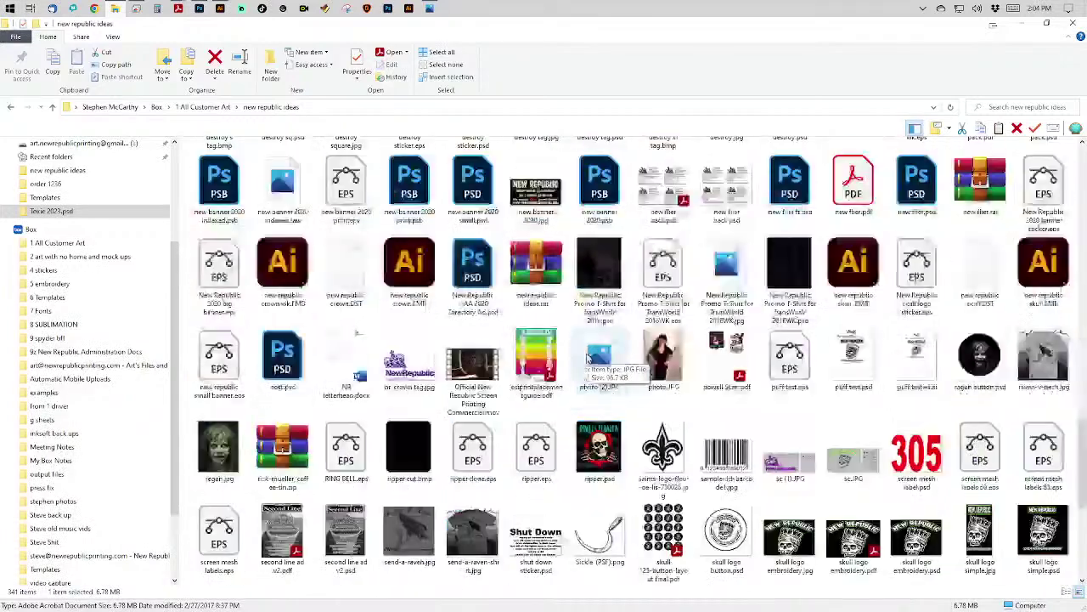
scroll(588, 358, "up", 3)
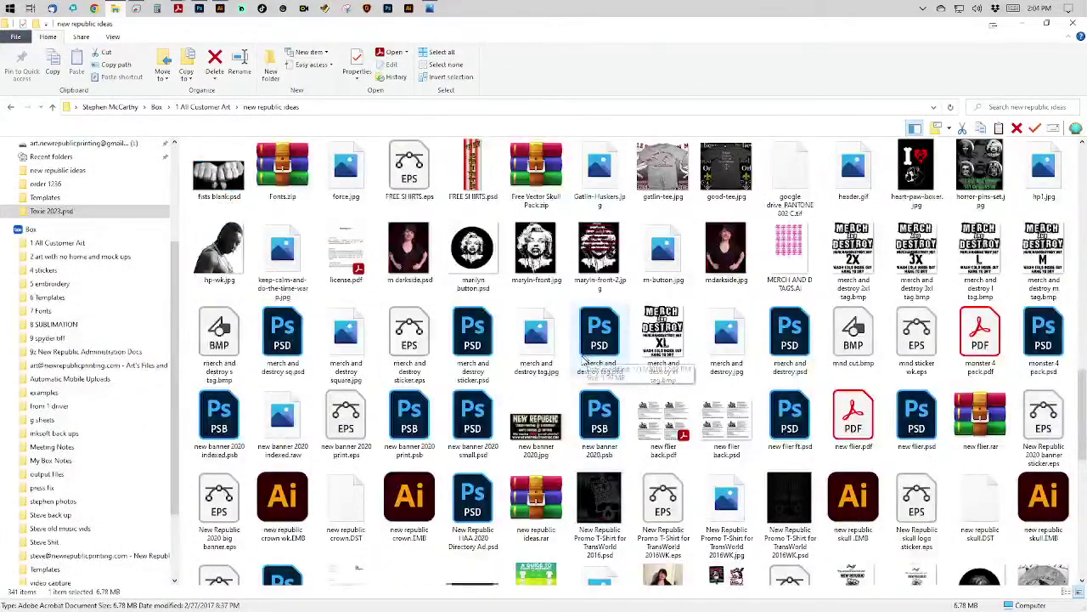
scroll(586, 361, "down", 7)
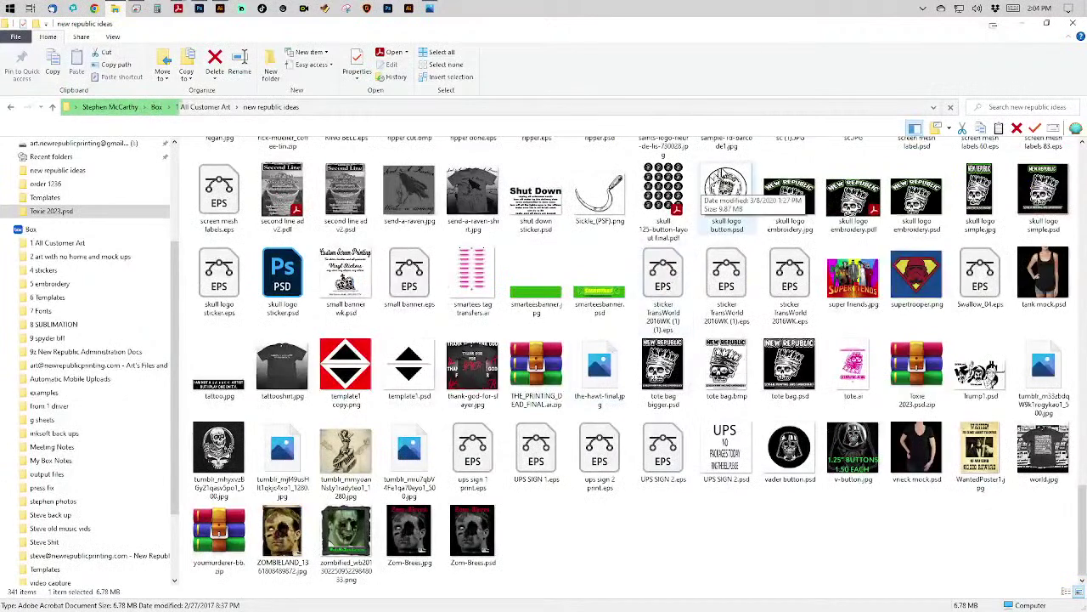
left_click(724, 181)
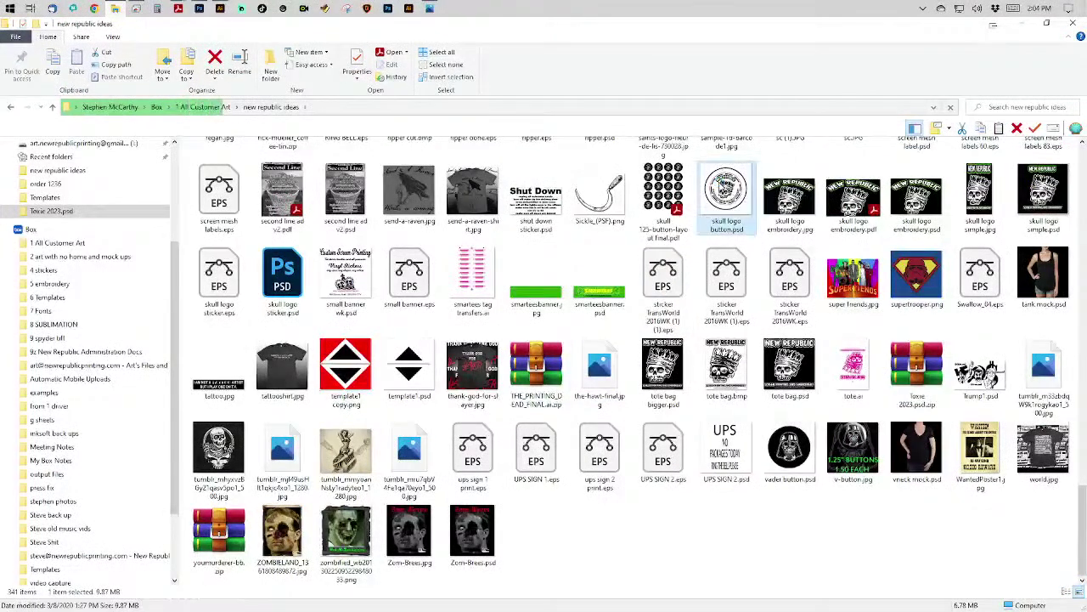
double_click(723, 182)
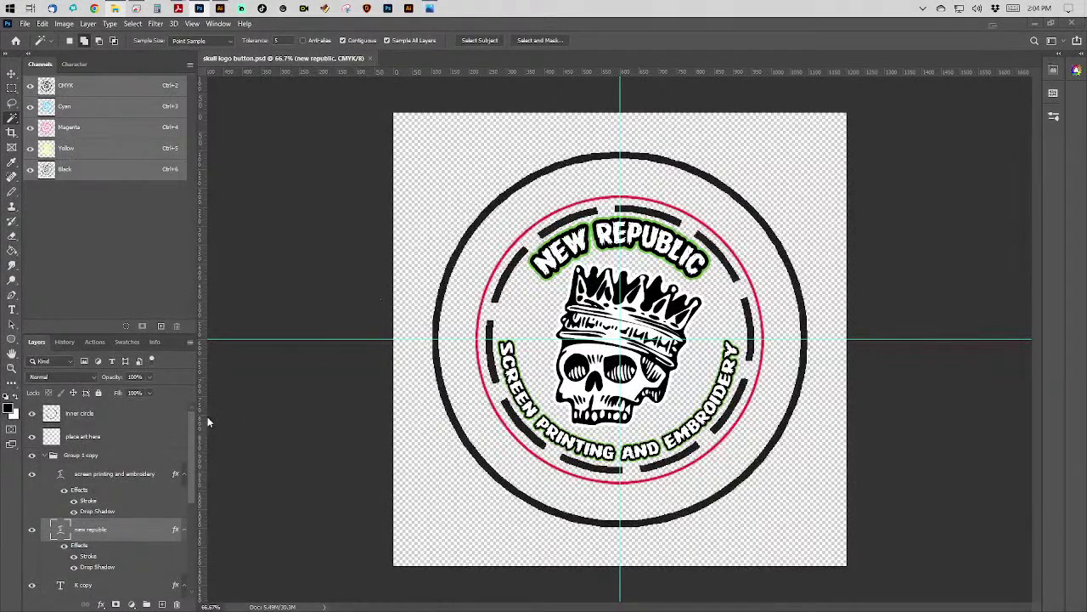
scroll(124, 444, "down", 5)
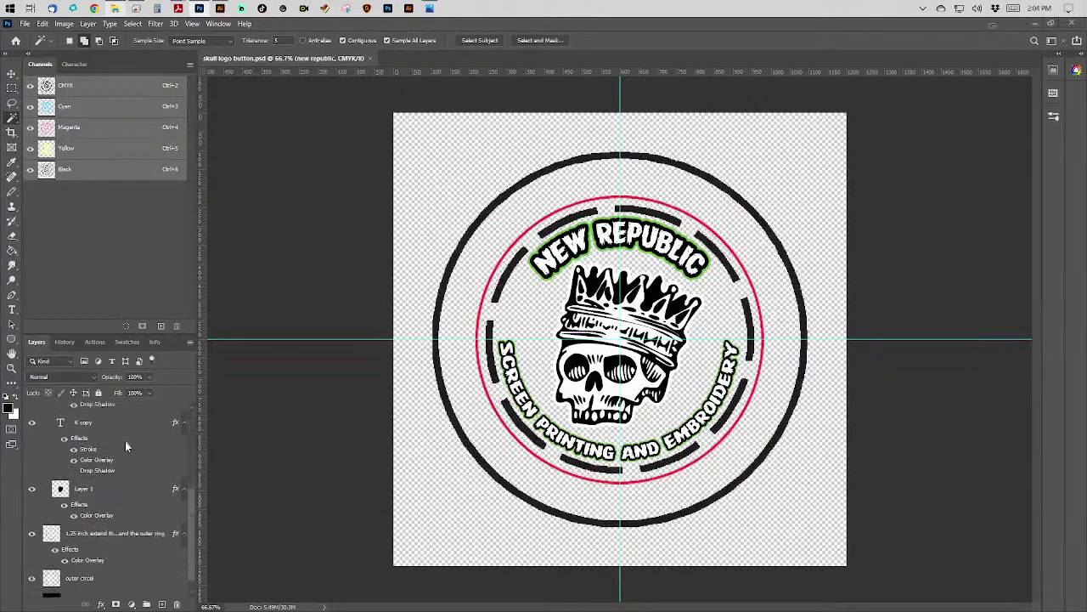
scroll(128, 448, "up", 5)
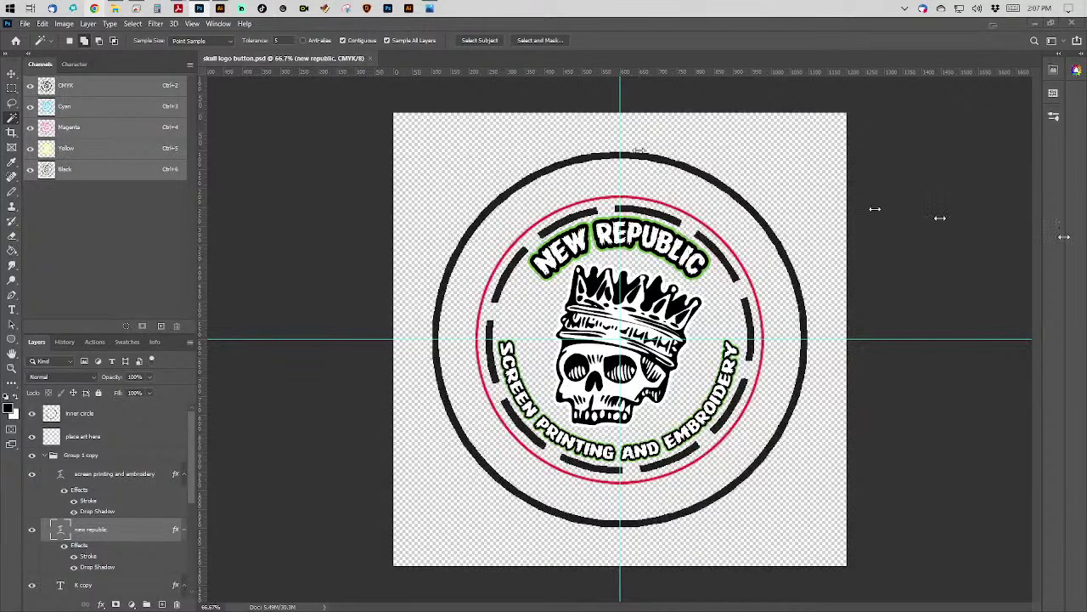
Open the Toxie 2023.psd folder inside new republic ideas.
left_click(114, 7)
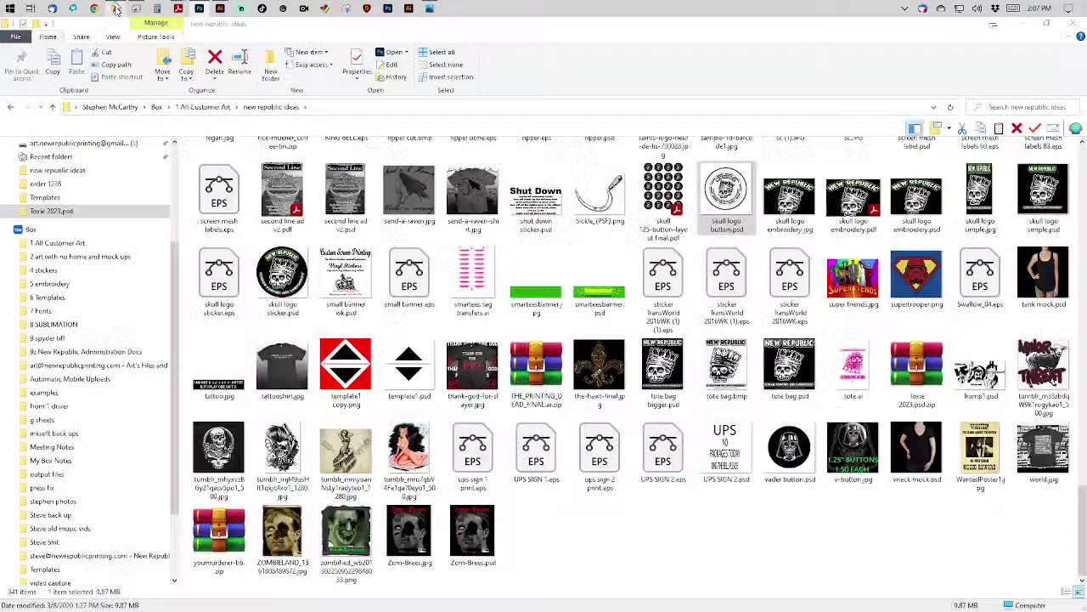
scroll(388, 281, "up", 15)
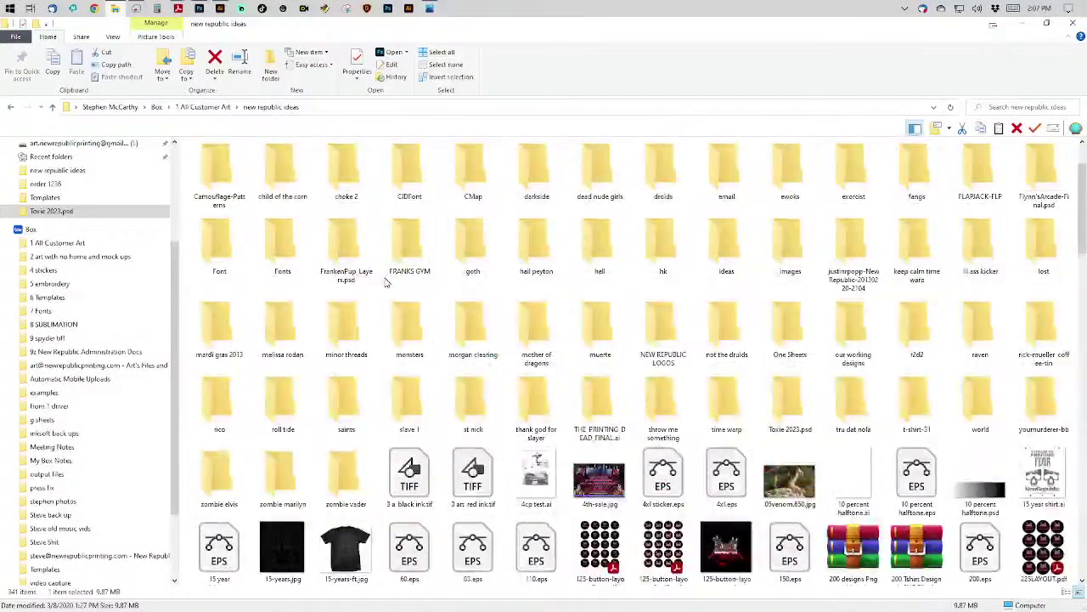
left_click(531, 335)
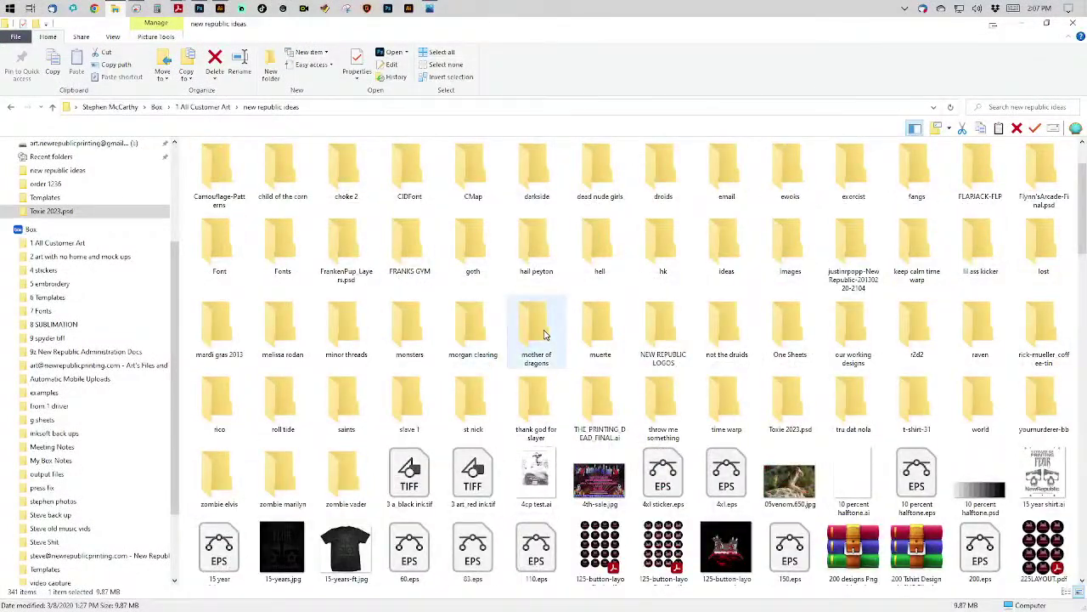
left_click(663, 330)
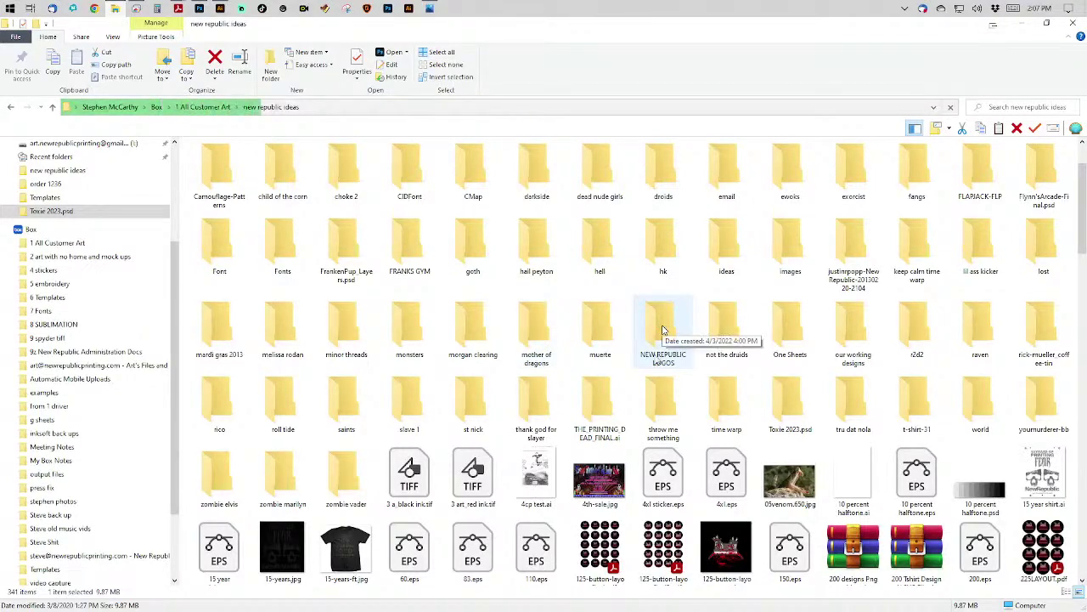
left_click(617, 397)
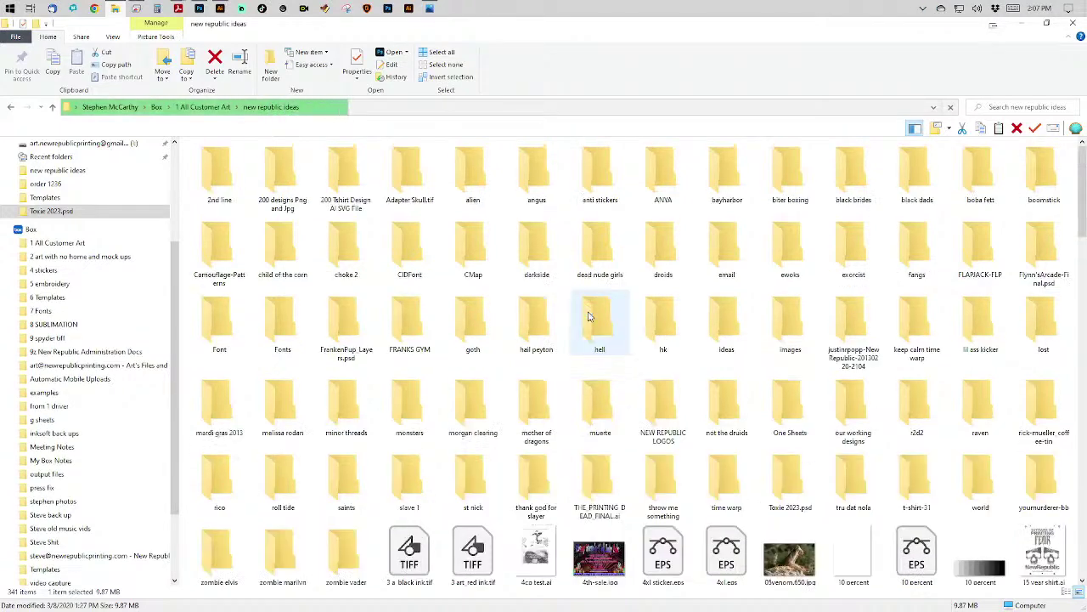
scroll(590, 317, "down", 5)
scroll(590, 317, "up", 3)
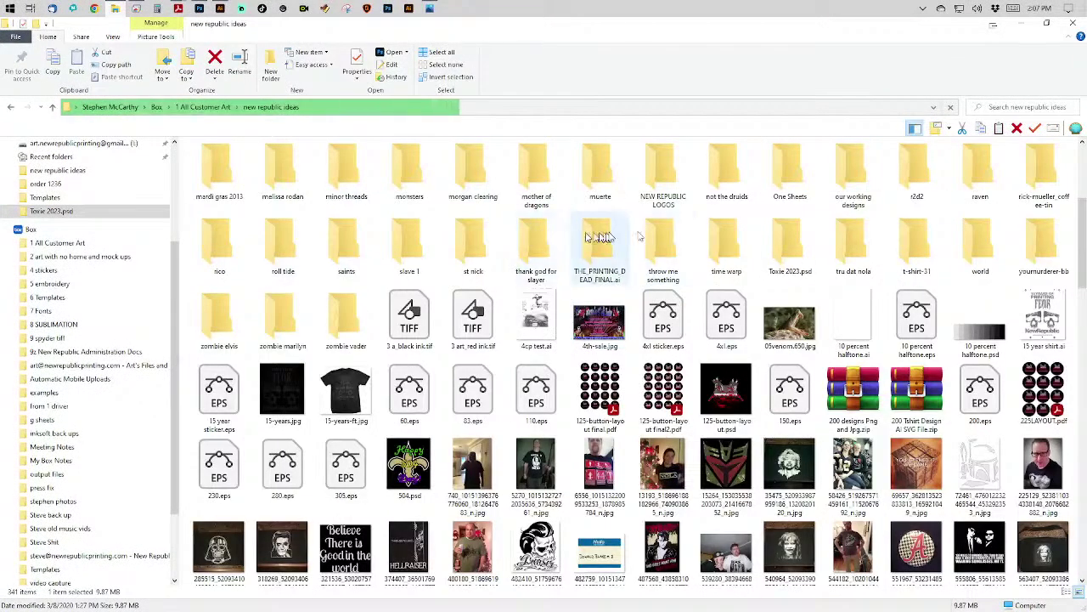
double_click(777, 236)
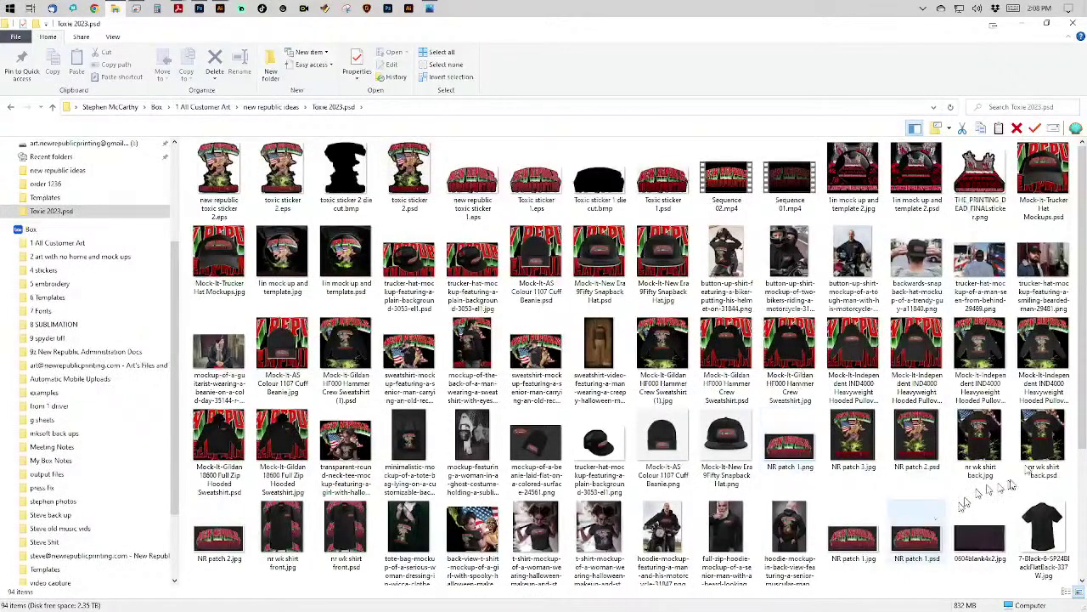
Select Toxie 2023 wk.psd and bring it up in Photoshop.
scroll(892, 437, "down", 2)
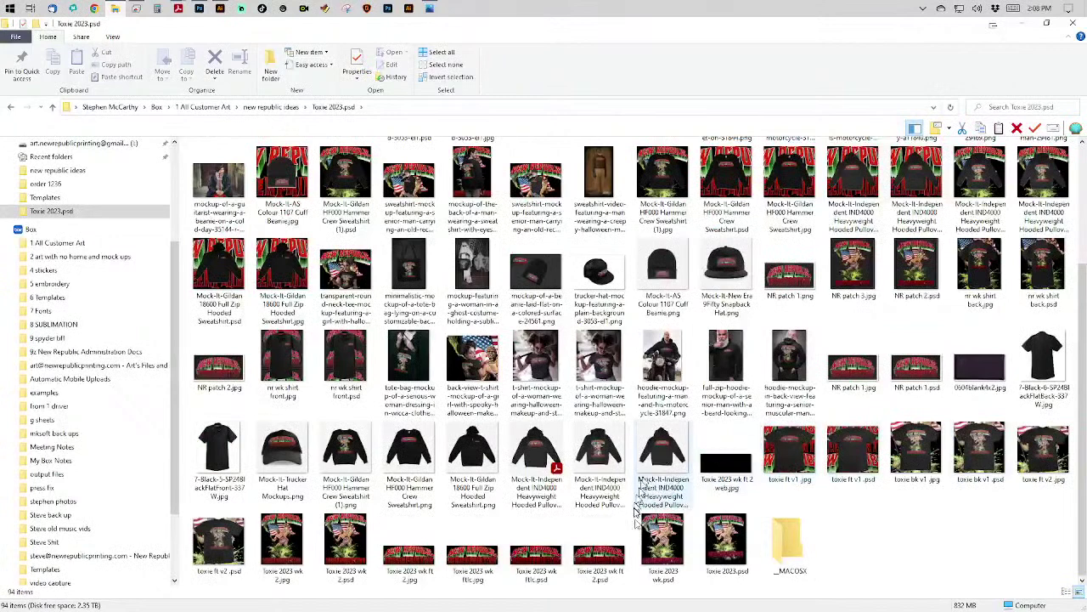
left_click(656, 537)
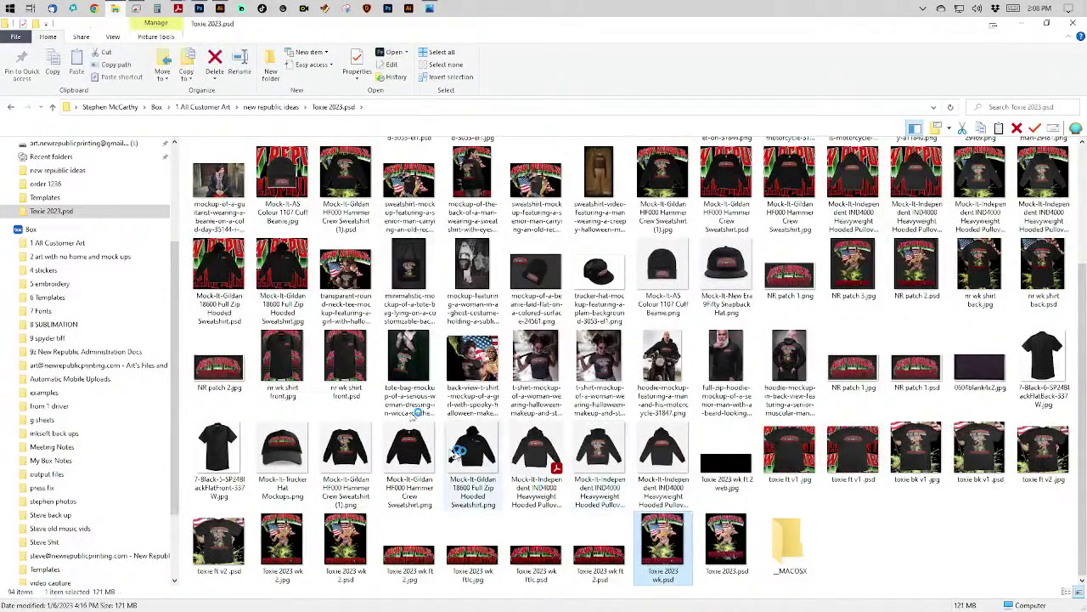
key("alt+Tab")
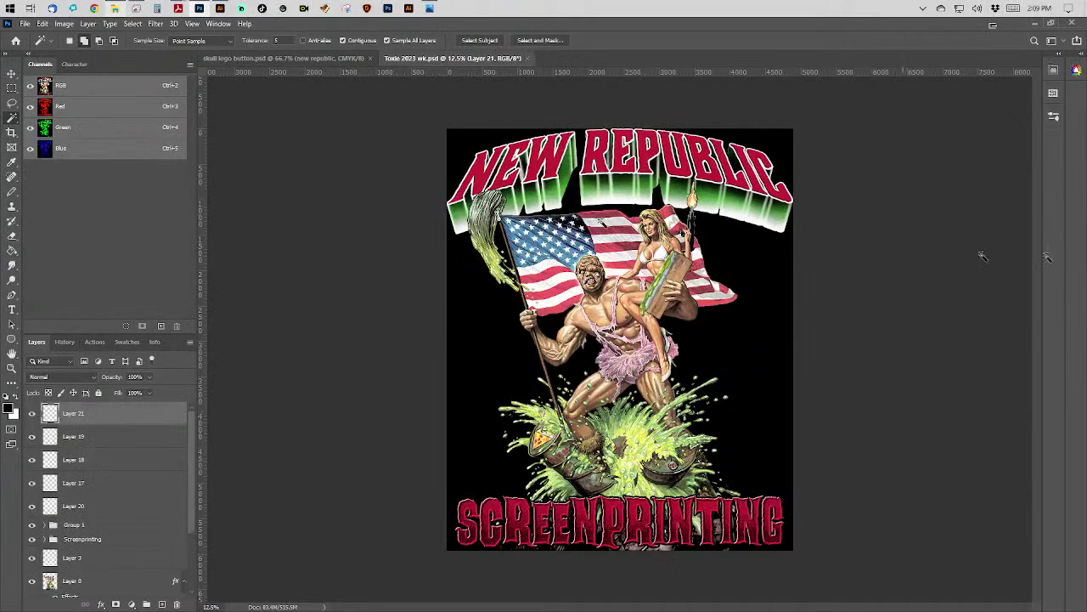
Merge the Toxie artwork layers down into a single Layer 21 with Layer > Merge Down.
left_click(88, 24)
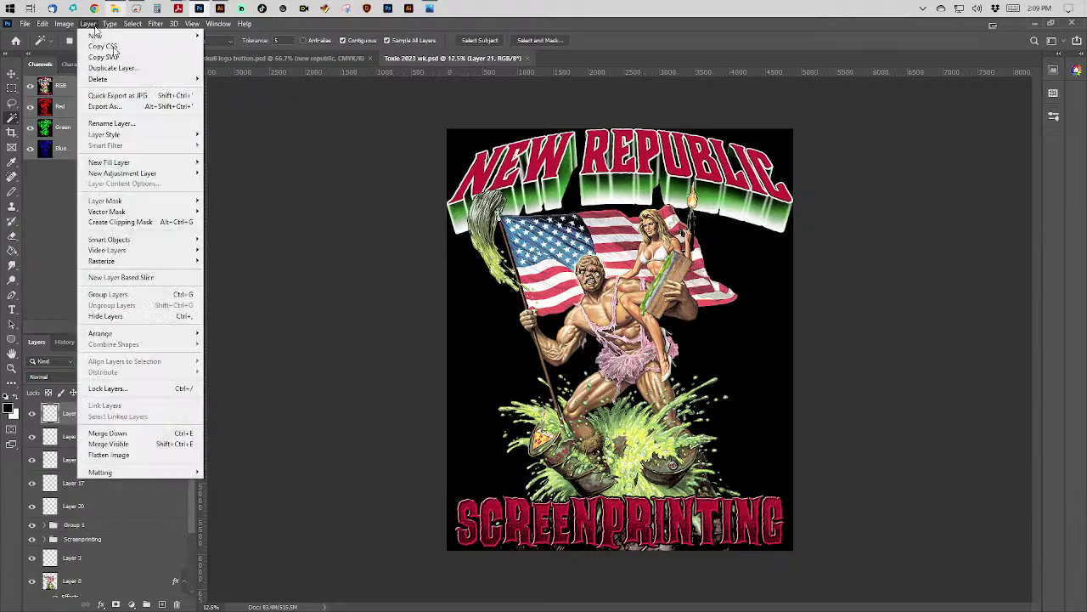
left_click(145, 434)
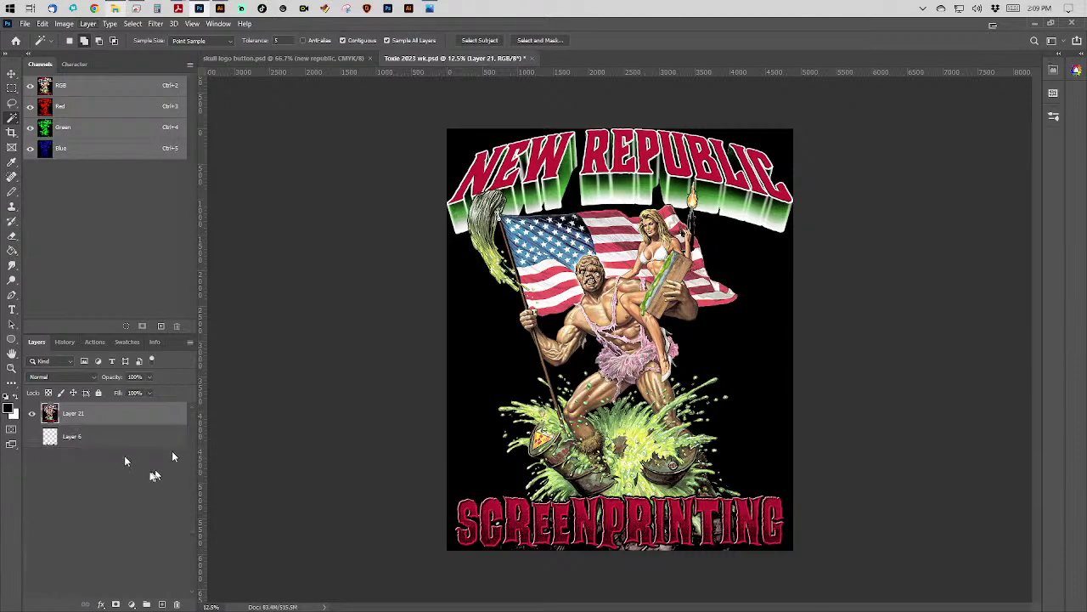
Duplicate Layer 21 into skull logo button.psd and switch to that document.
right_click(115, 429)
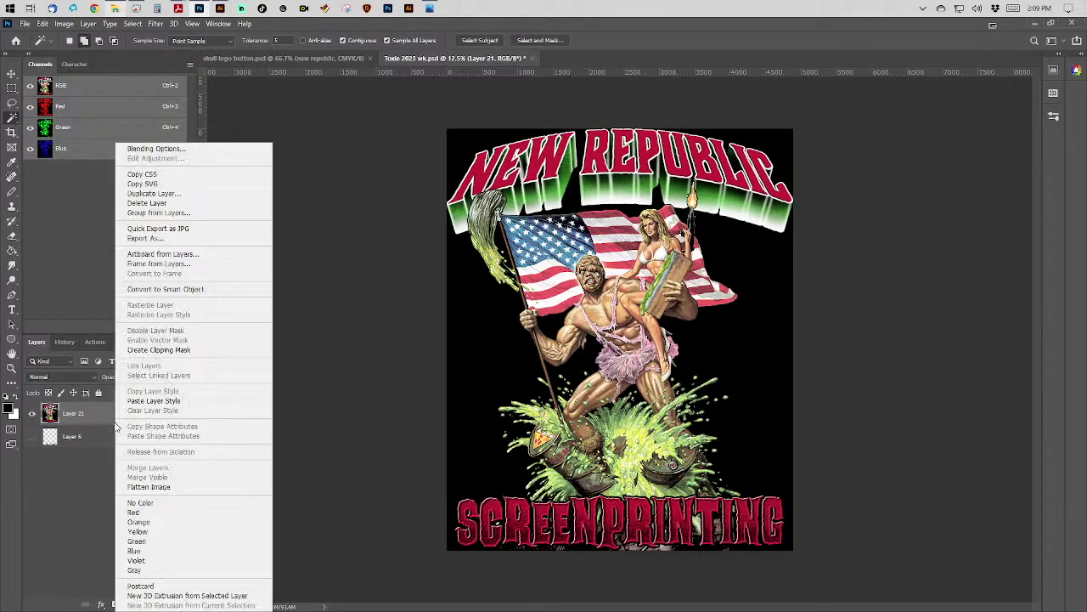
left_click(198, 196)
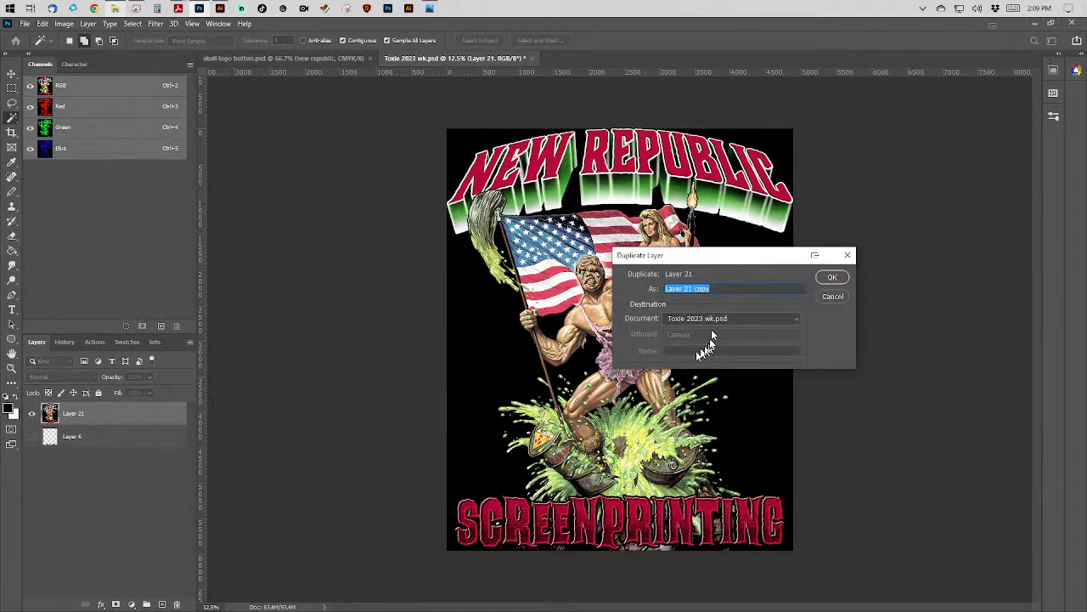
left_click(713, 319)
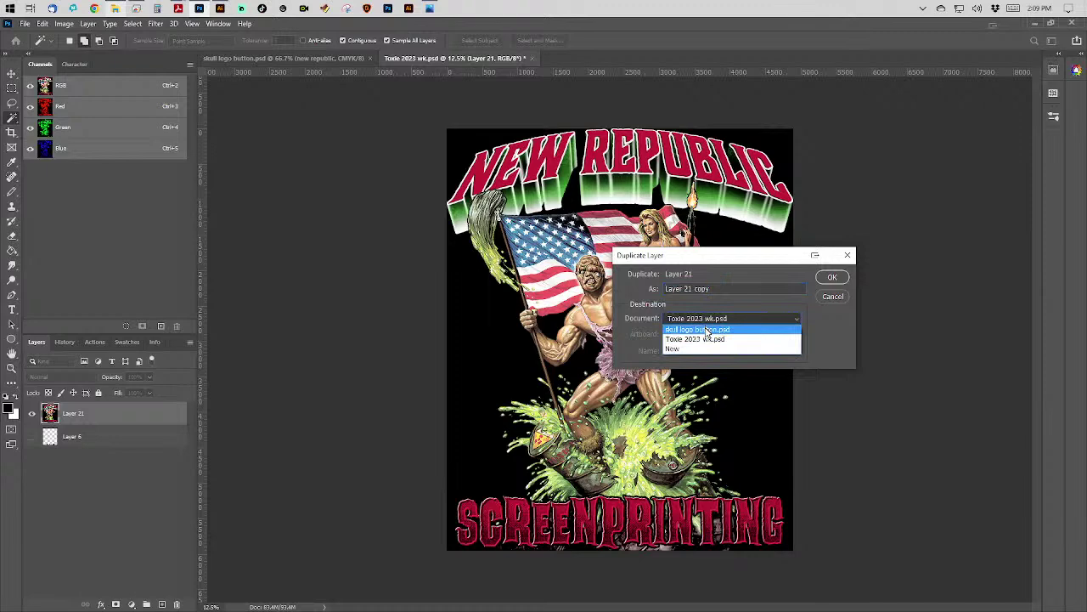
left_click(759, 331)
left_click(830, 279)
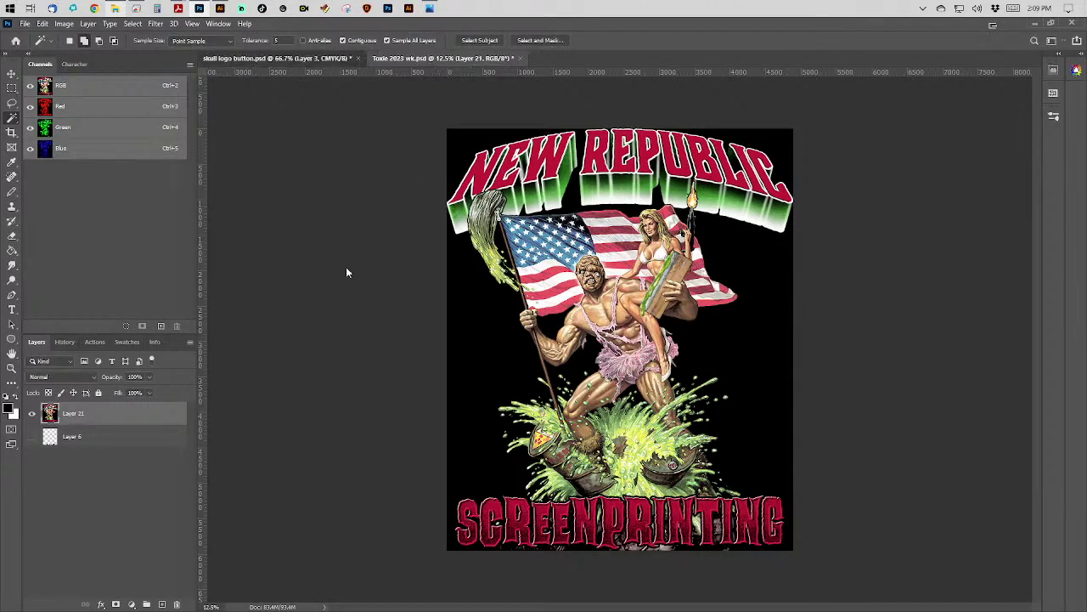
key("ctrl+Tab")
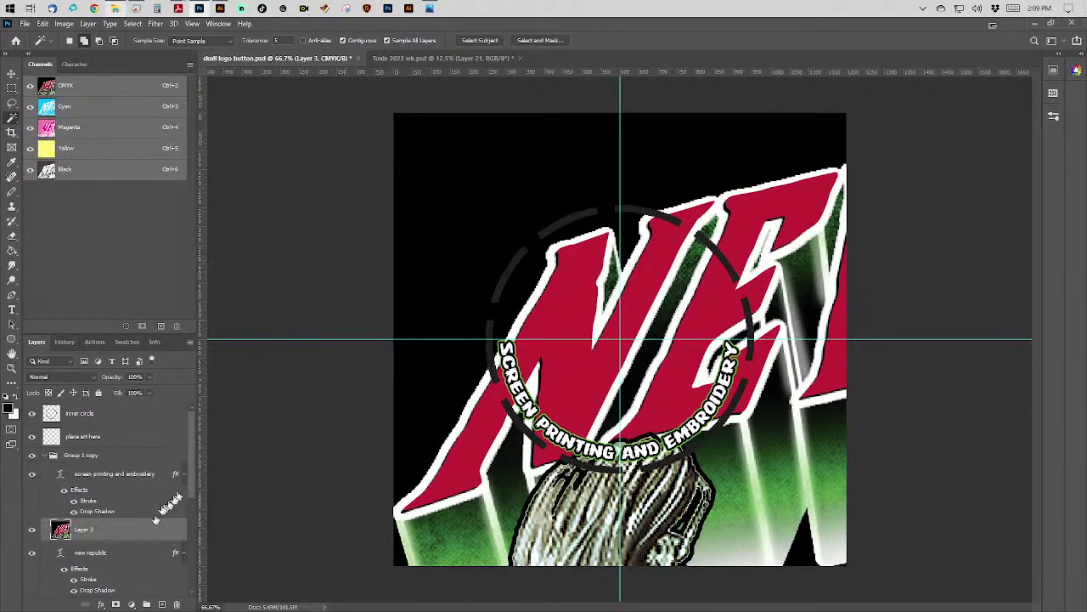
Scale Layer 3's artwork to 15% from the top-left, move it into the circle, and stack it above the text.
mouse_move(124, 535)
left_mouse_down()
mouse_move(131, 481)
mouse_move(127, 535)
left_mouse_up()
key("ctrl+t")
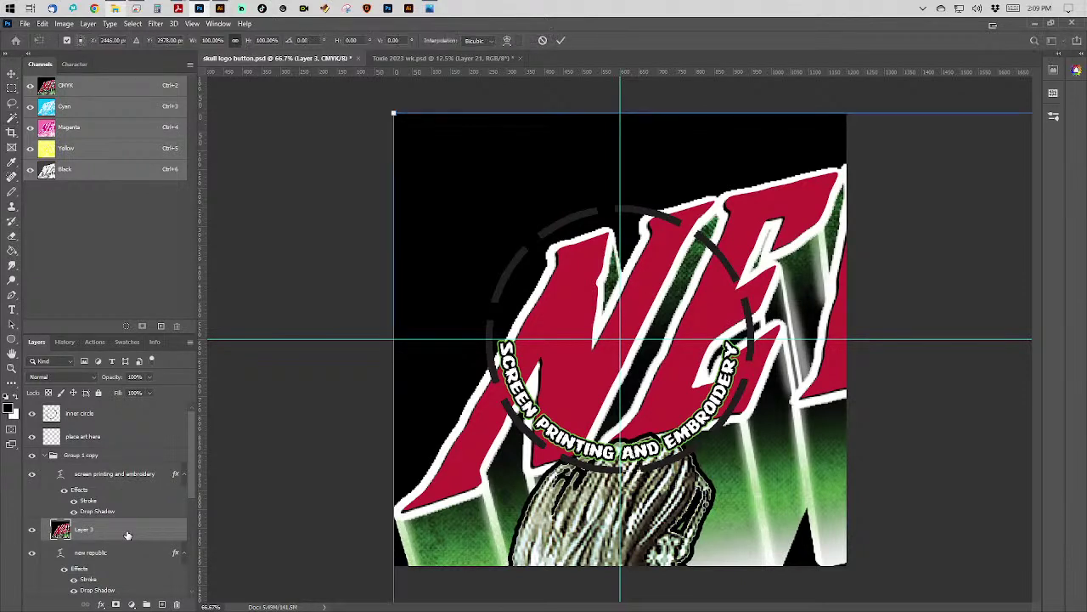
left_click(68, 40)
left_click(78, 39)
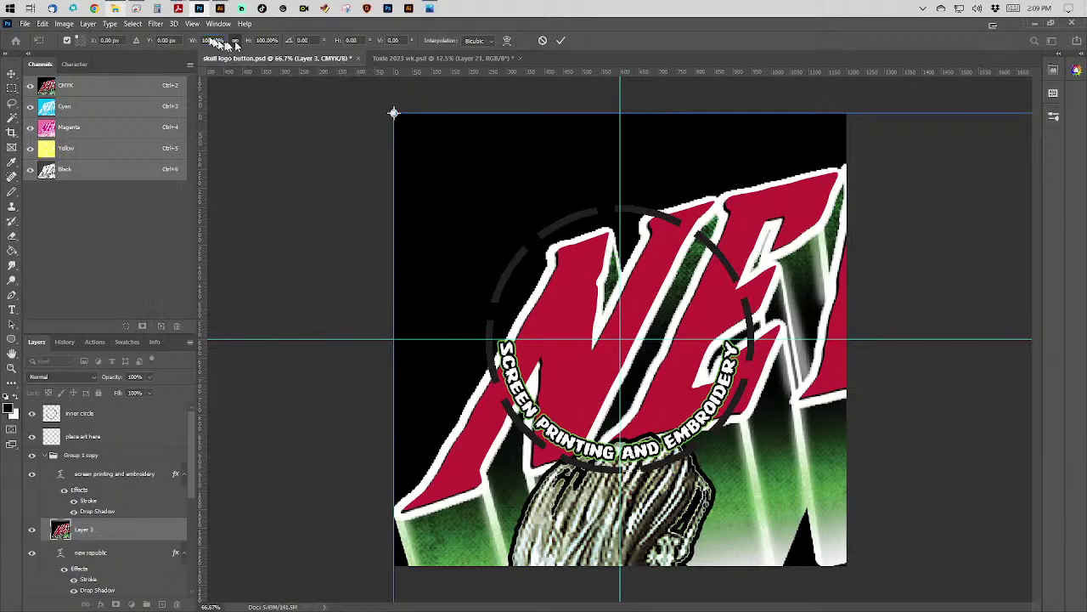
left_click(213, 40)
type("15")
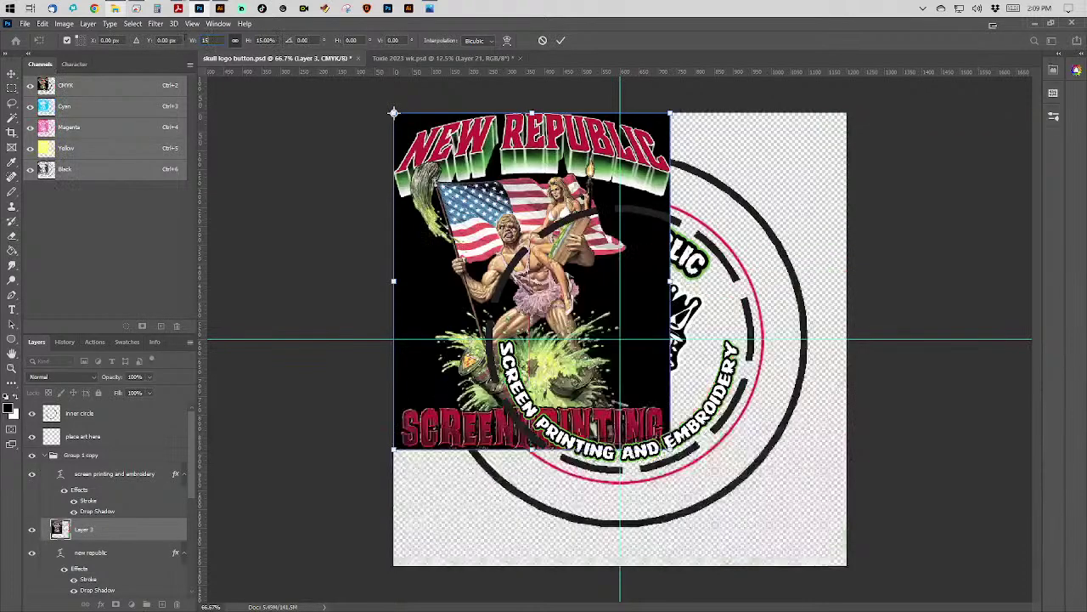
left_click_drag(499, 163, 590, 273)
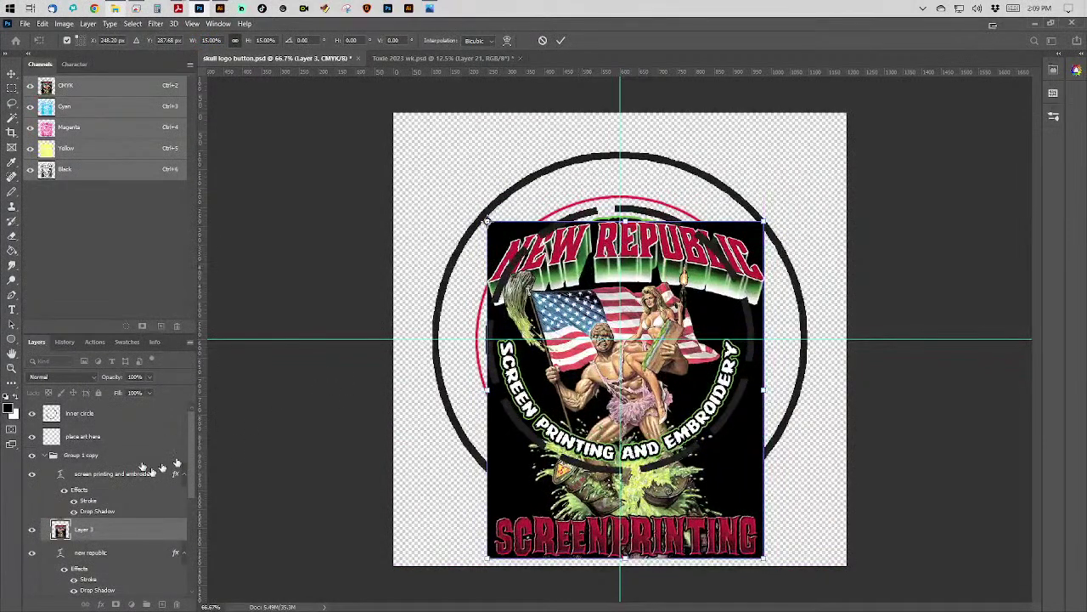
key("Return")
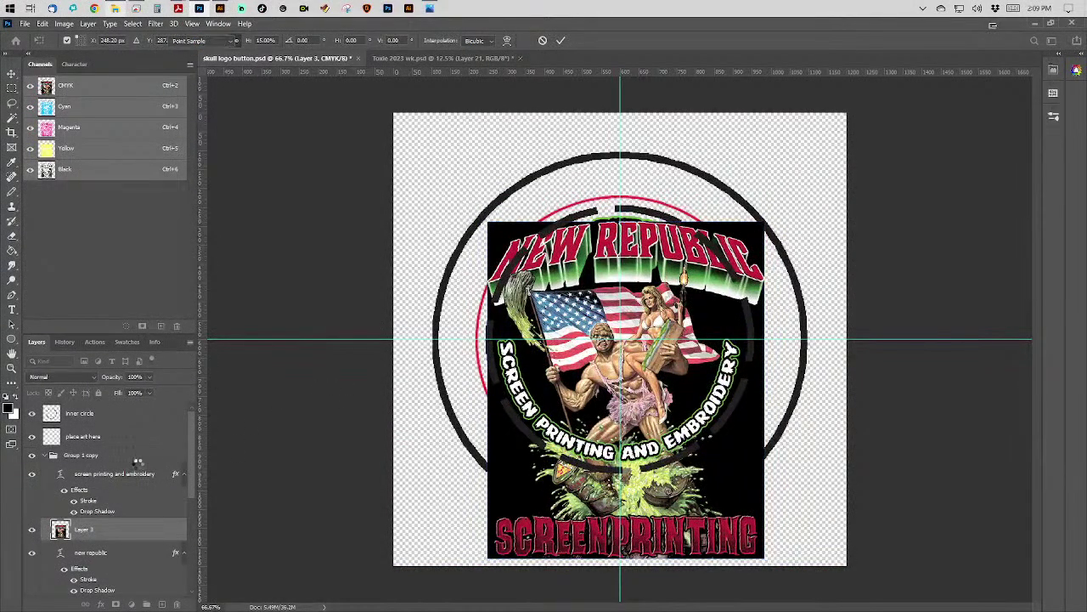
left_click_drag(137, 463, 138, 469)
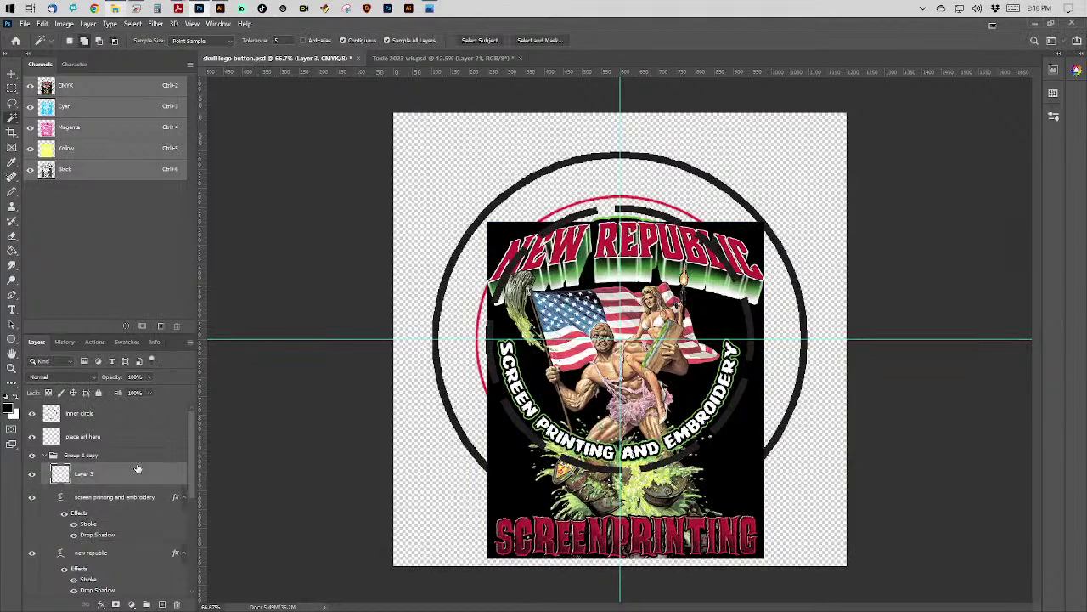
Delete the screen printing and embroidery, new republic, K copy and Layer 1 layers.
scroll(136, 484, "down", 3)
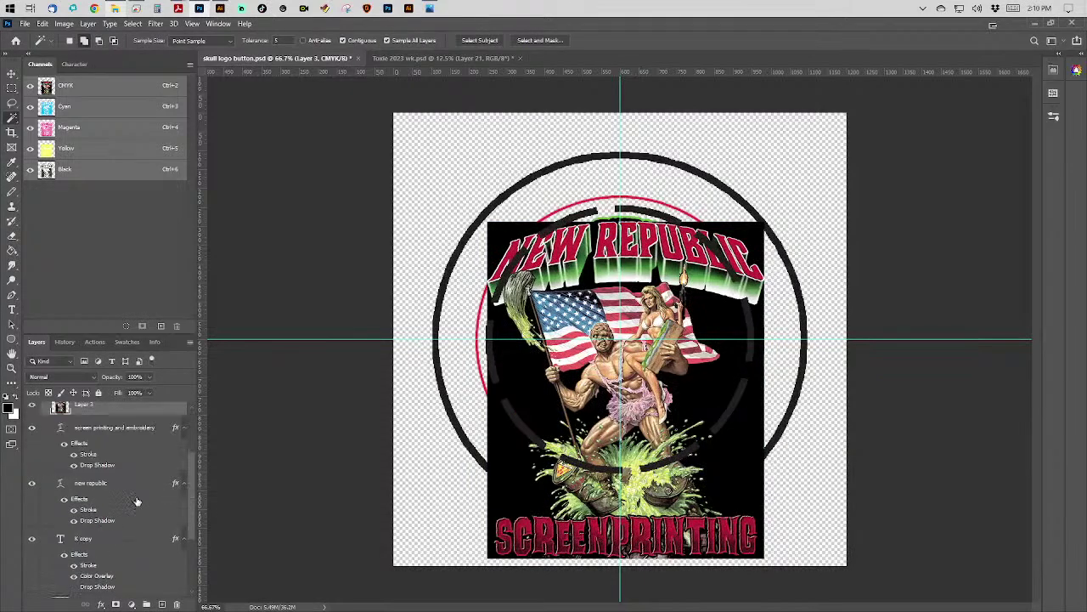
scroll(130, 448, "up", 1)
left_click(115, 426)
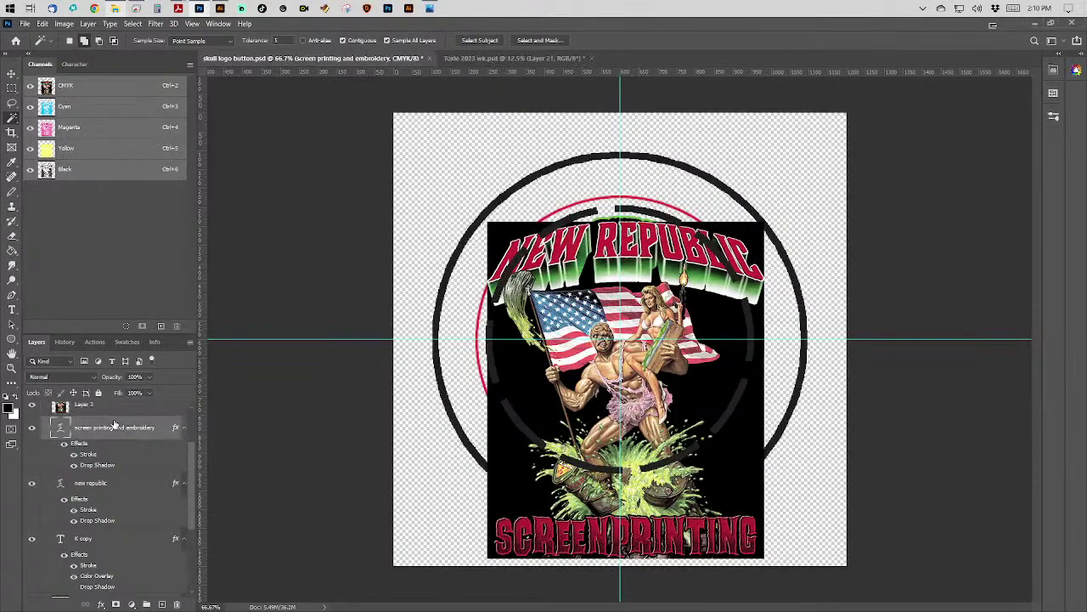
key("Delete")
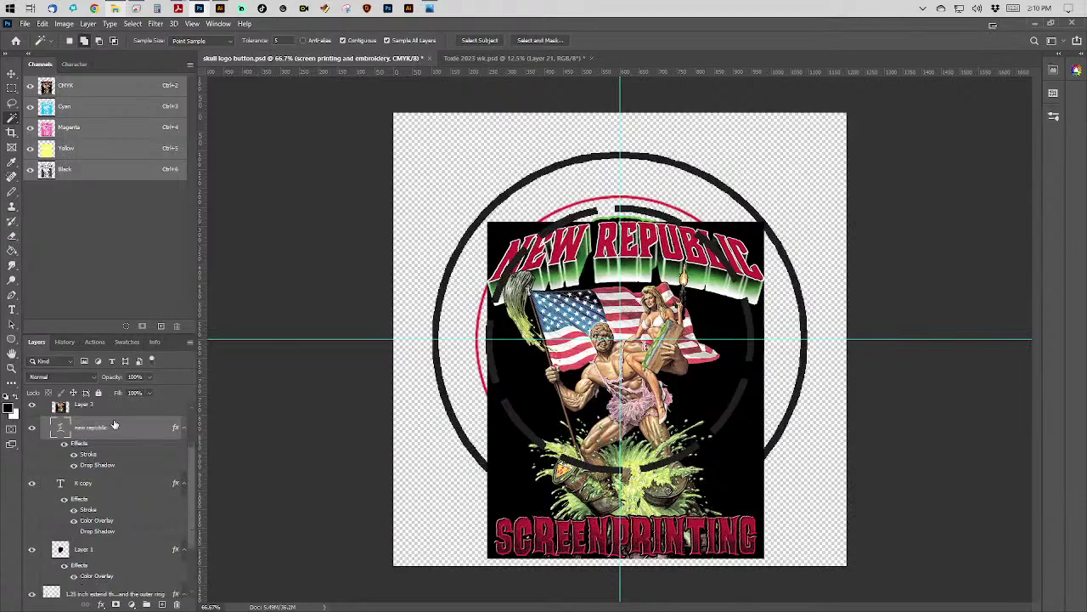
key("Delete")
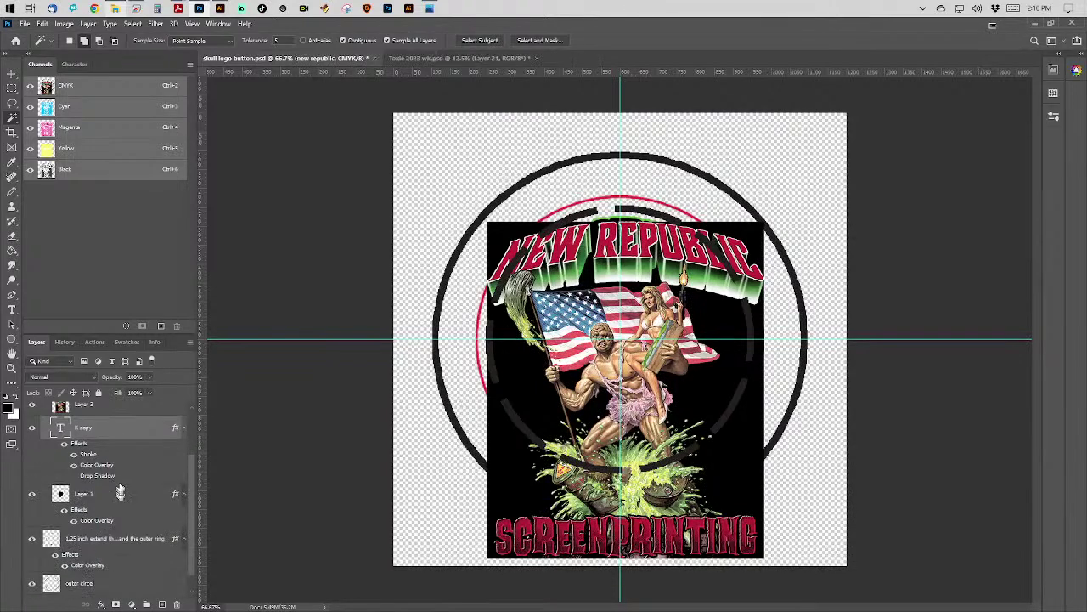
key("Delete")
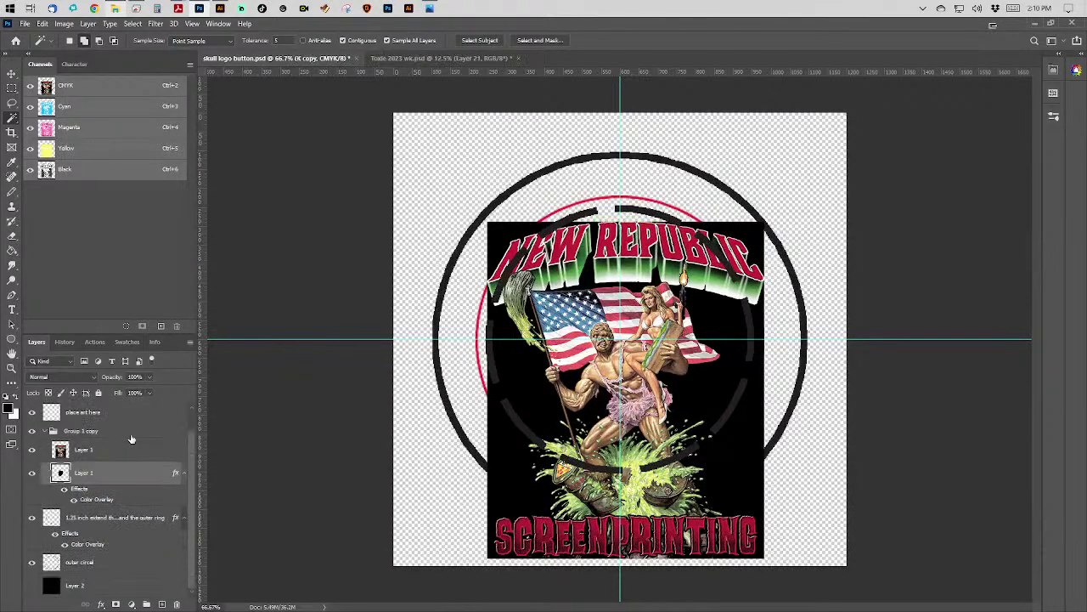
key("Delete")
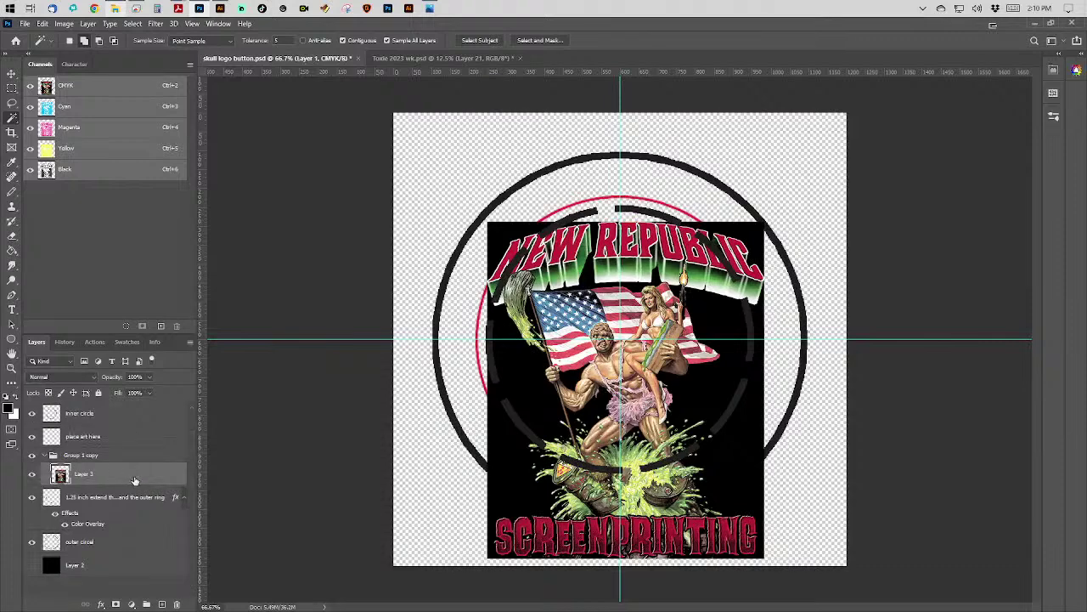
Show the black Layer 2 and shrink the artwork to sit centred inside the red ring.
left_click(32, 565)
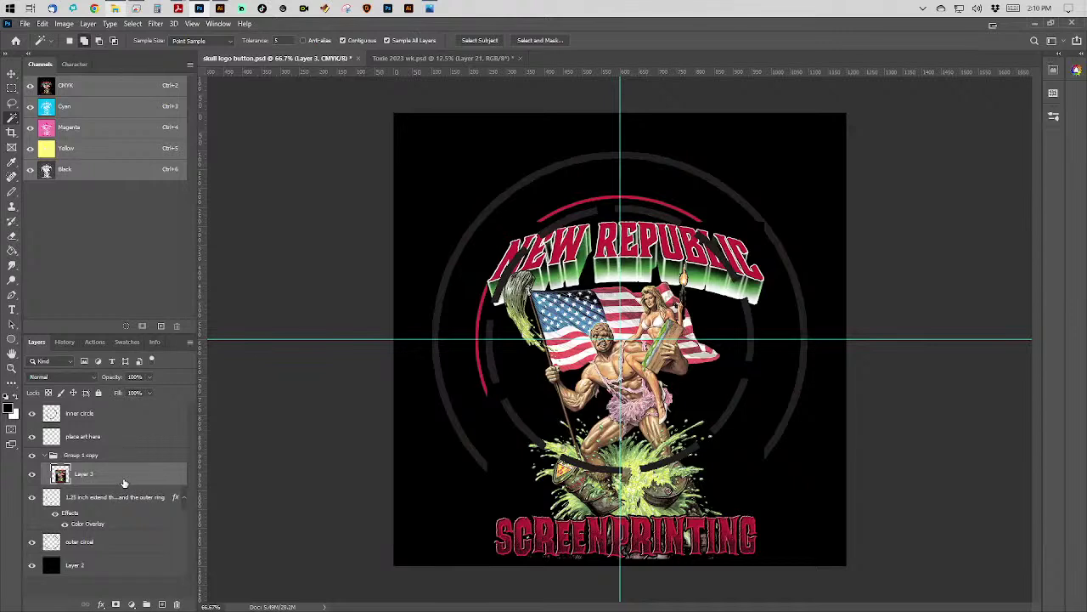
key("ctrl+t")
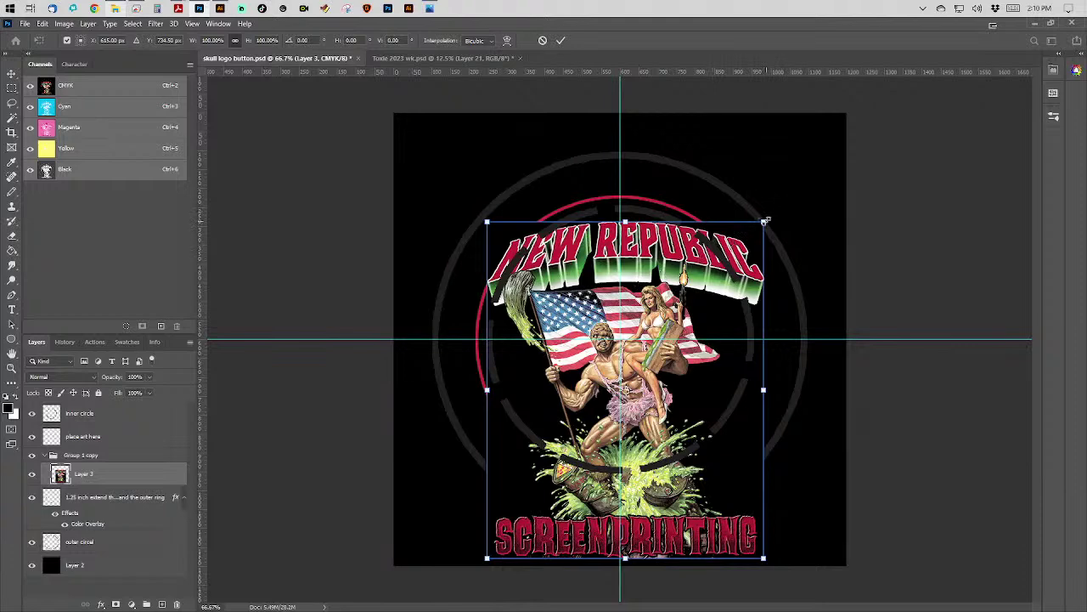
left_click_drag(765, 220, 729, 263)
left_click_drag(608, 330, 620, 312)
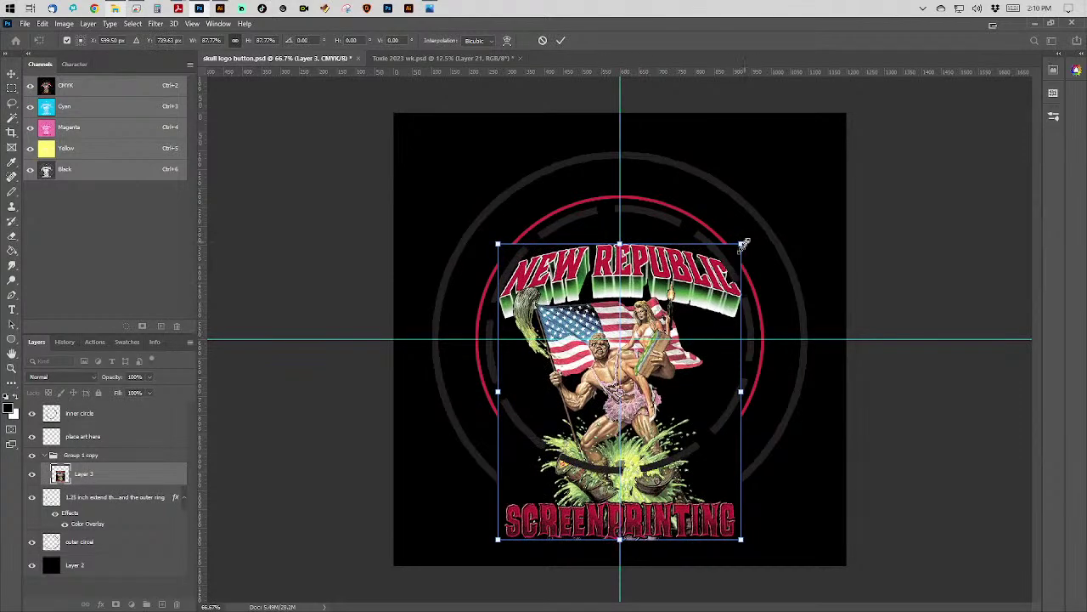
left_click_drag(744, 243, 737, 247)
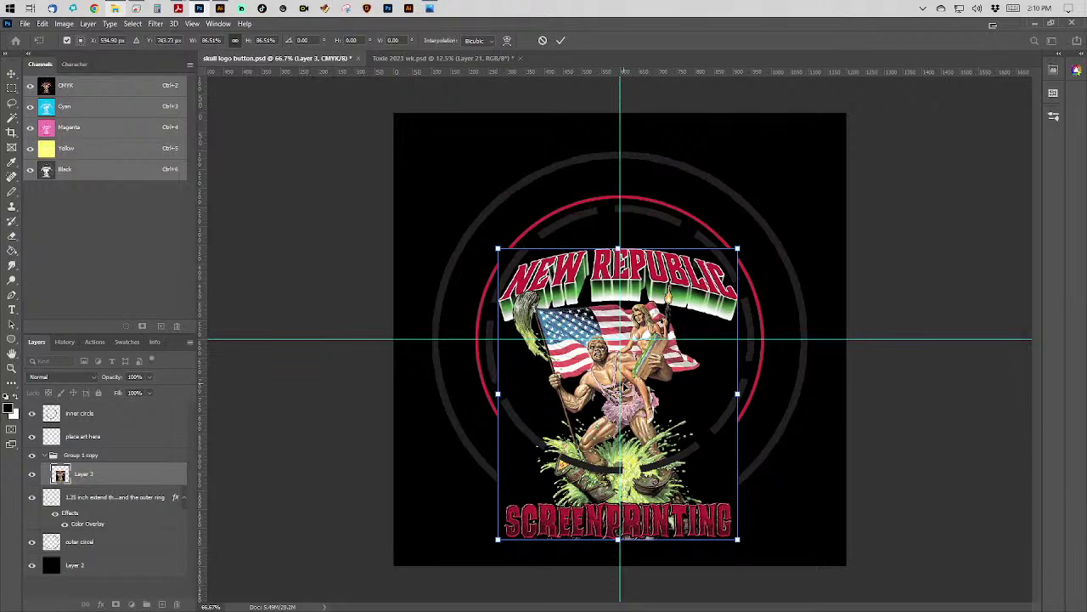
key("Return")
With other layers hidden, Magic Wand-select the empty area outside the outer ring.
key("w")
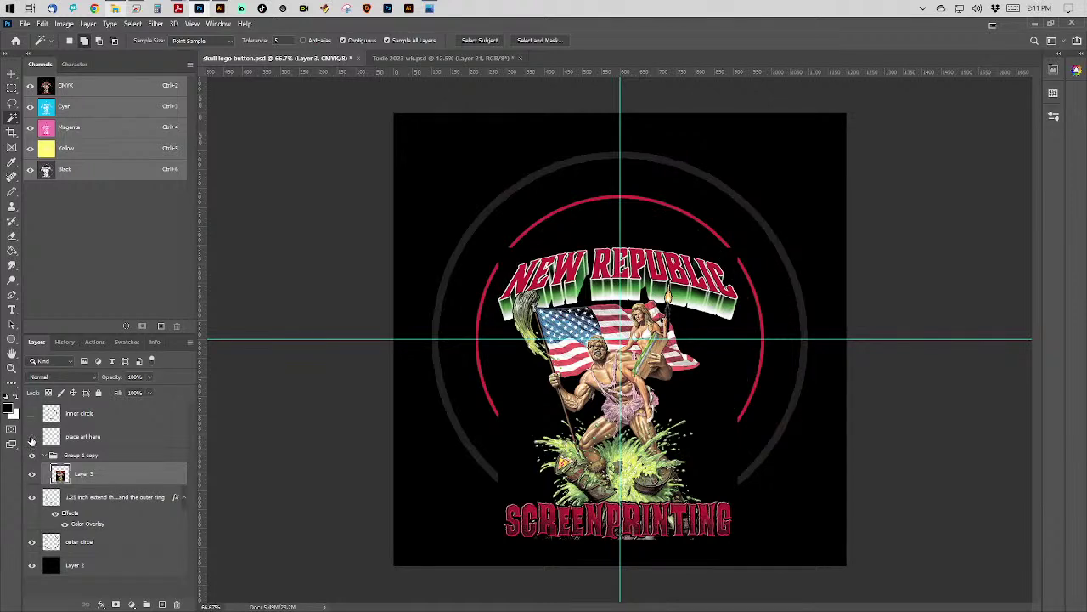
left_click(30, 499)
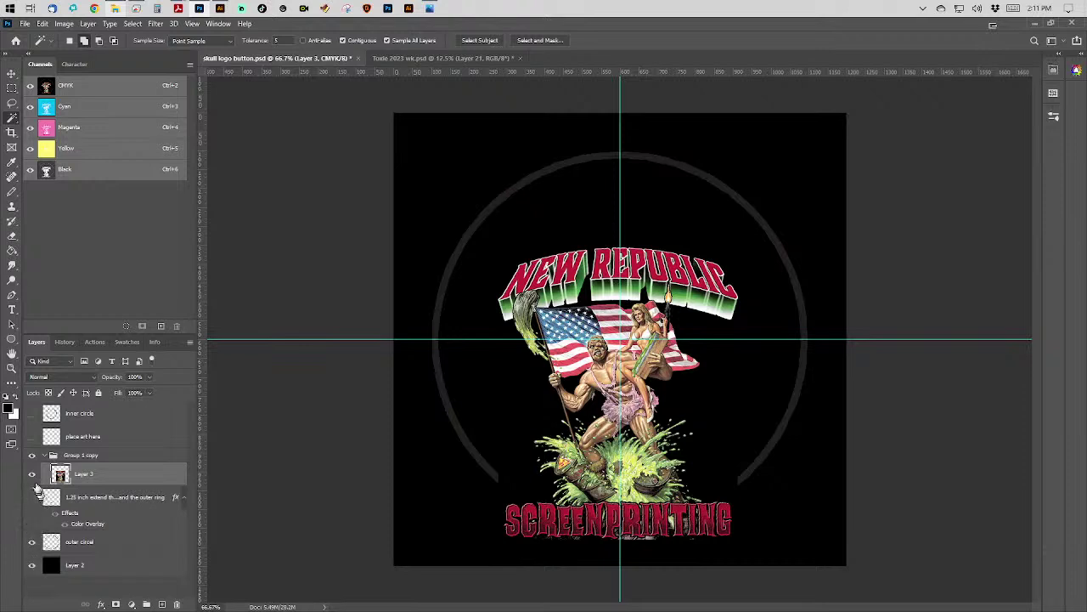
left_click(33, 476)
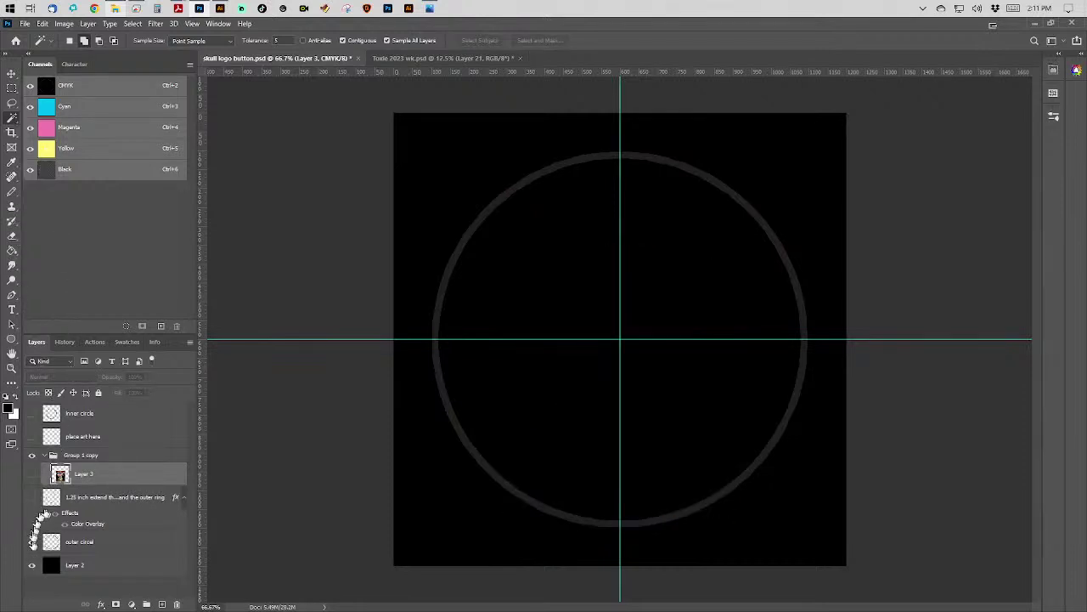
left_click(32, 566)
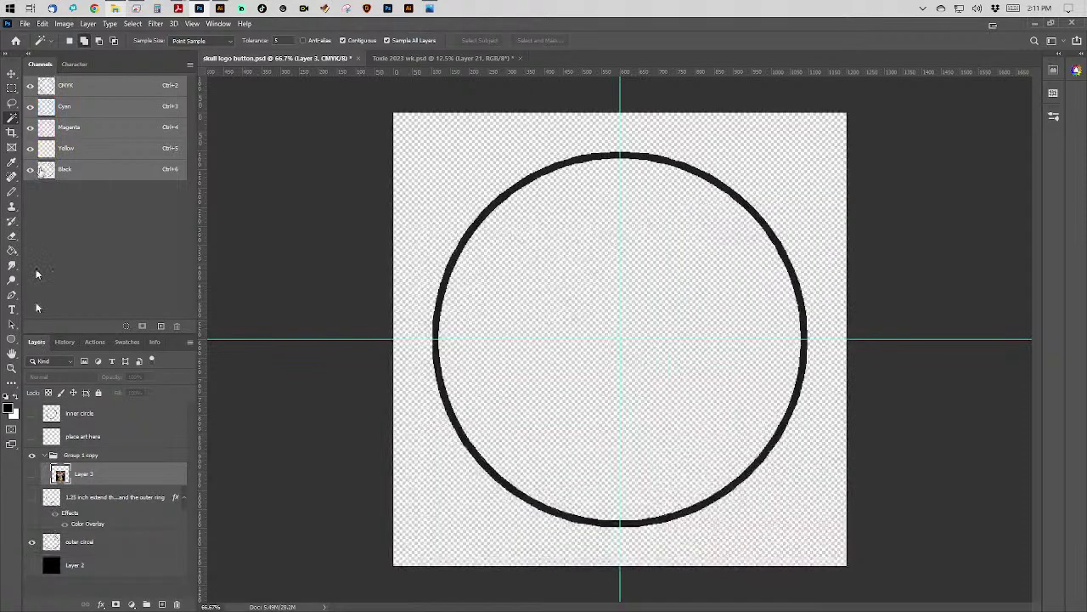
left_click(428, 178)
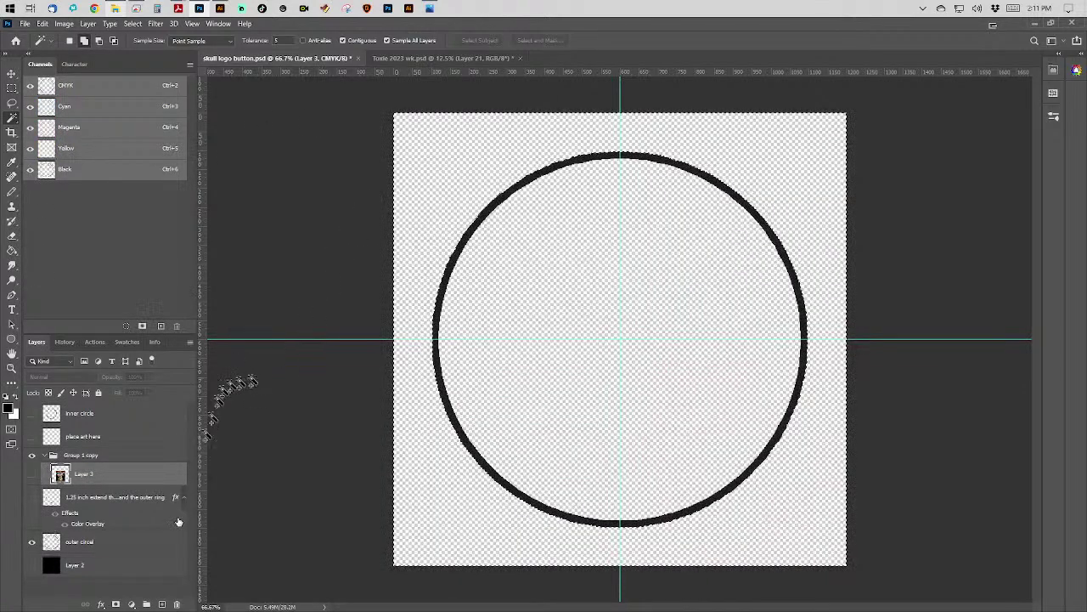
left_click(33, 566)
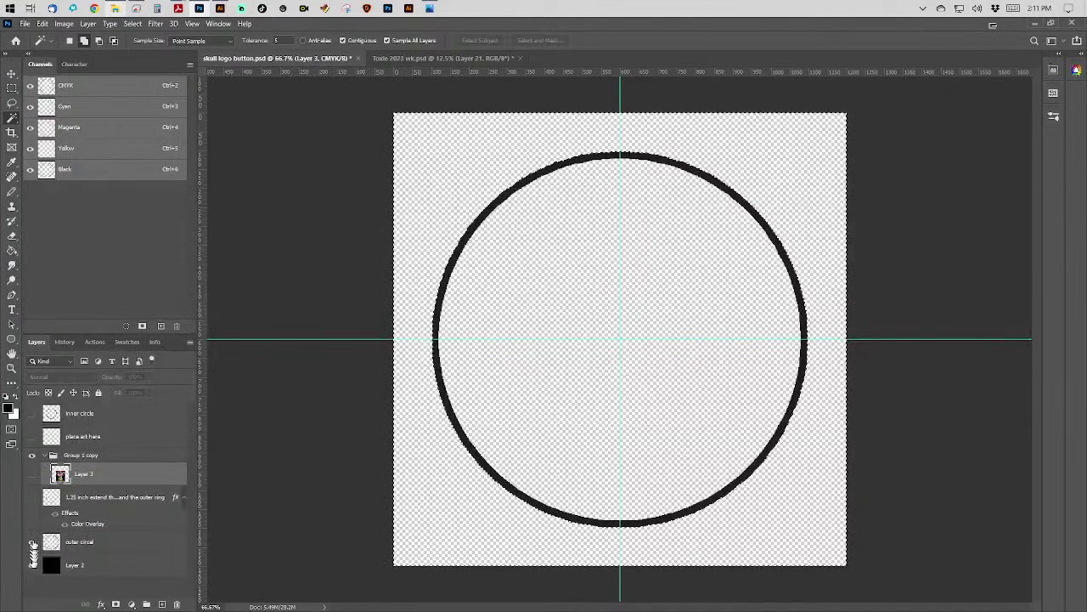
left_click(32, 541)
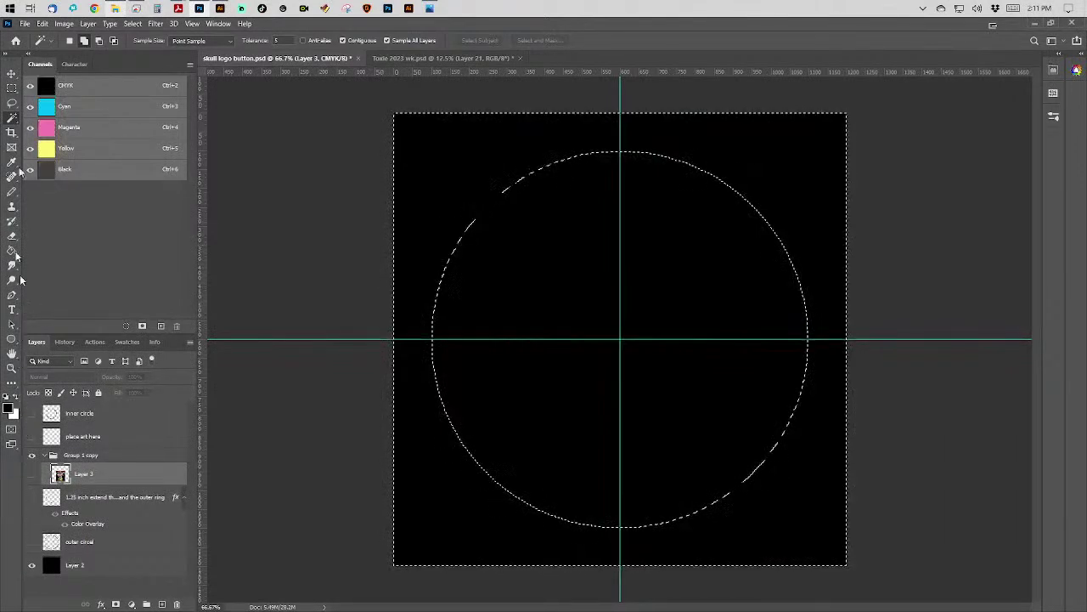
Clear Layer 2 outside the circle selection, then make Layer 3's artwork active and visible.
left_click(133, 23)
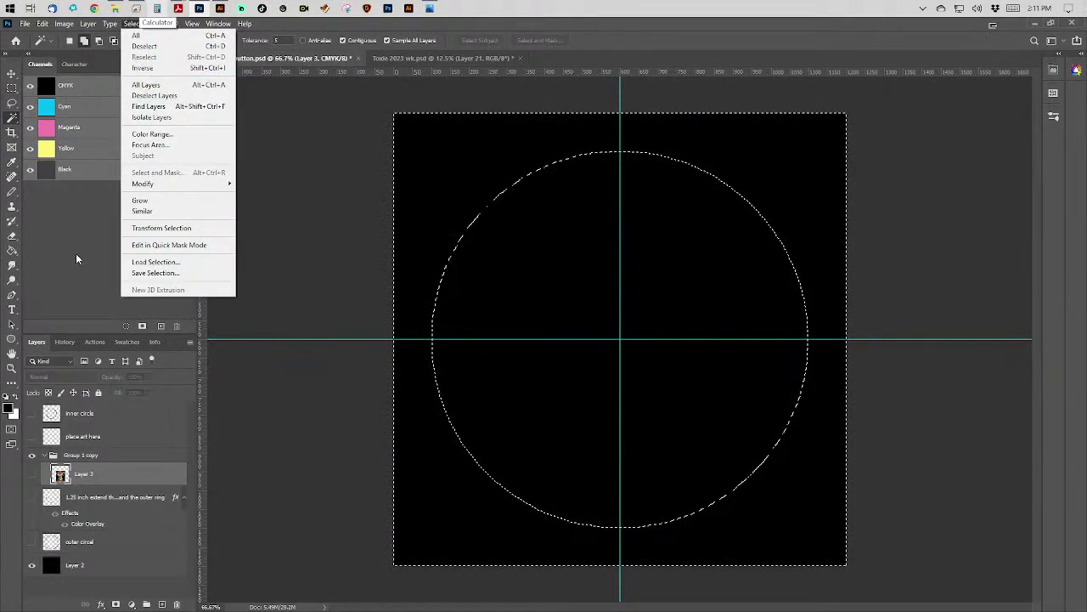
left_click(331, 175)
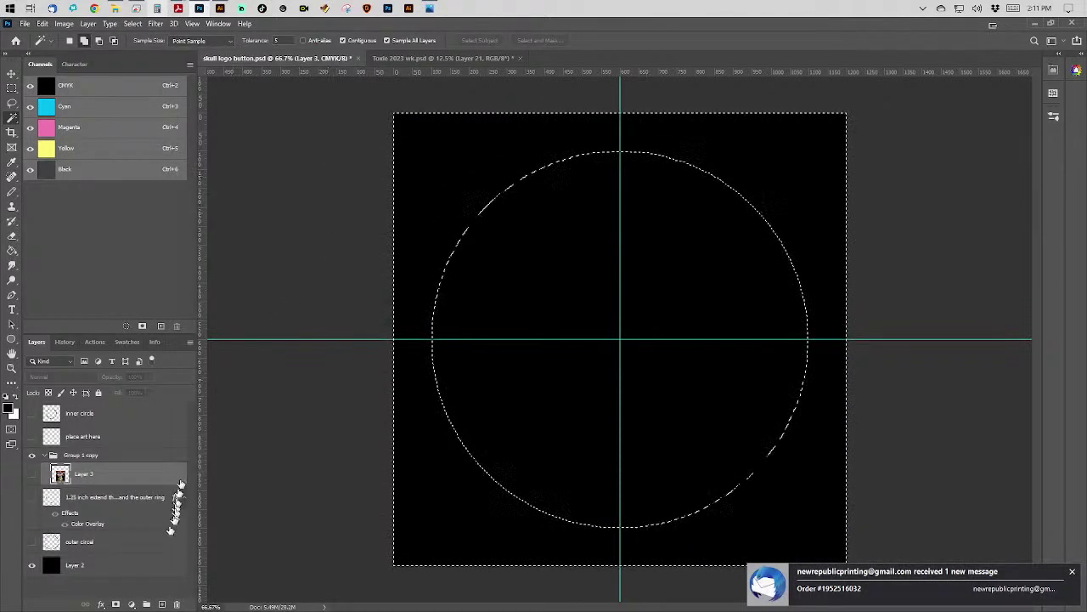
left_click(158, 565)
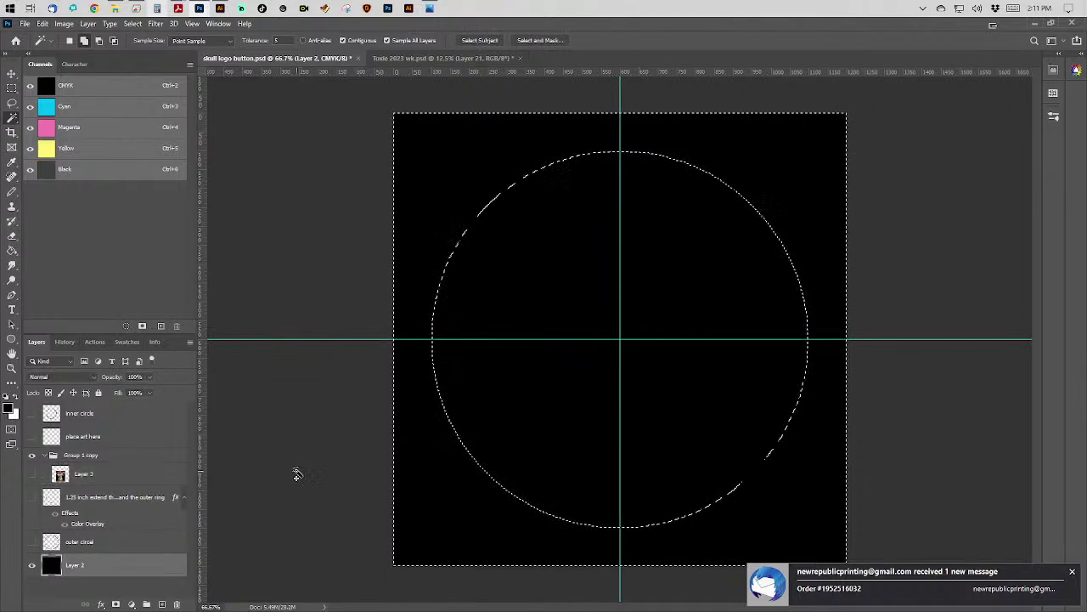
key("Delete")
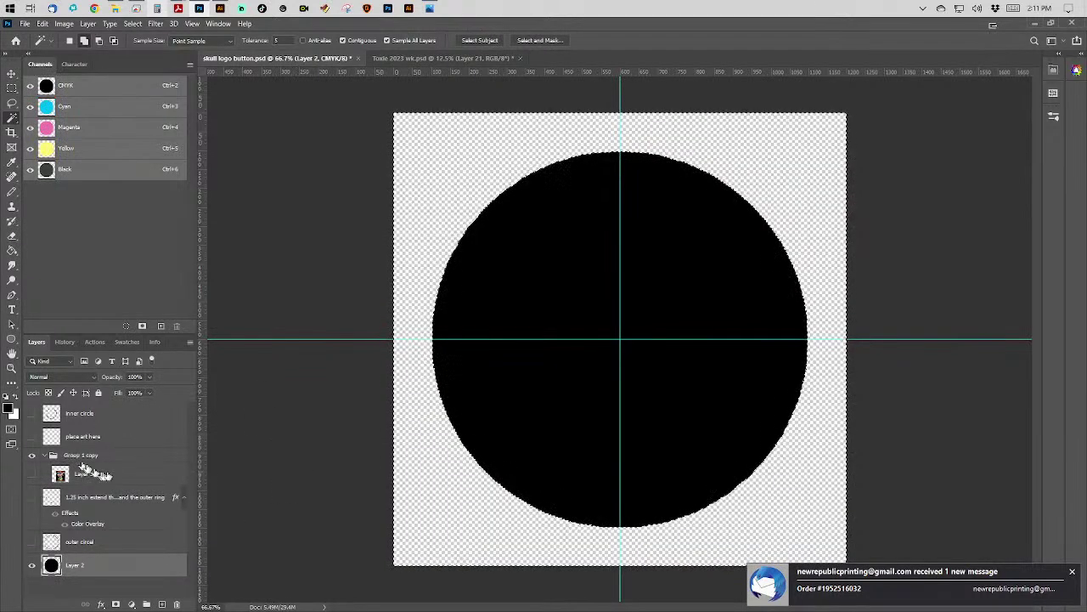
left_click(84, 472)
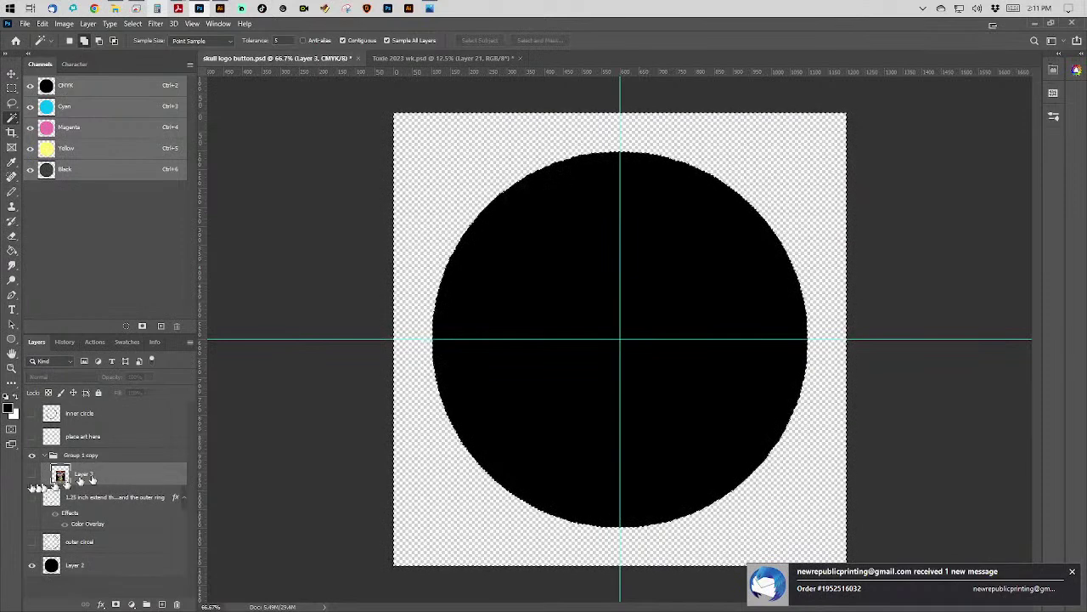
left_click(33, 474)
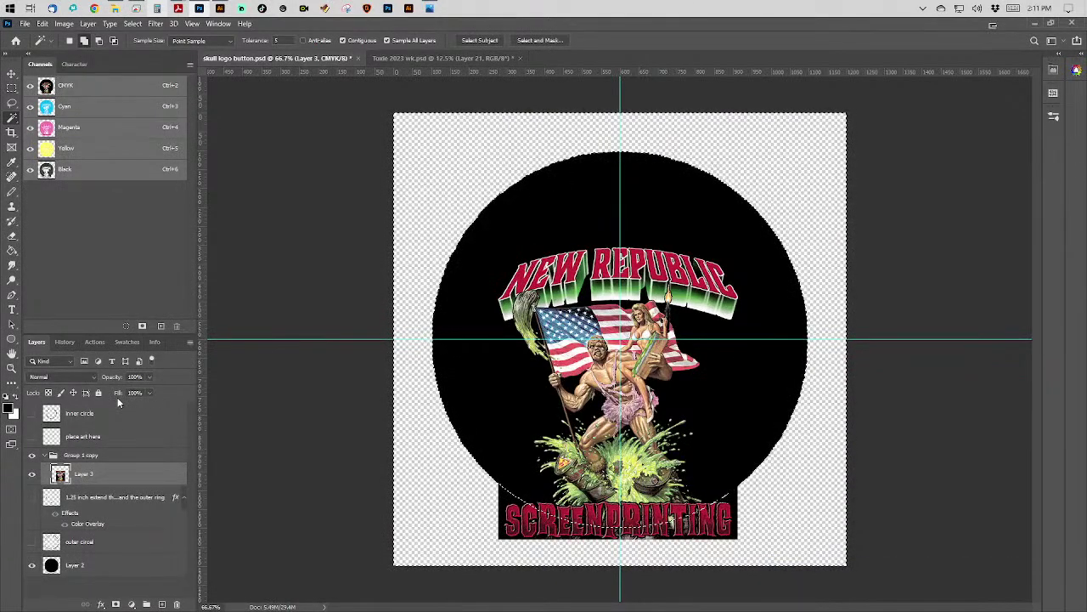
Trim Layer 3 outside the circle and show the outer circal ring just above Layer 2.
key("Delete")
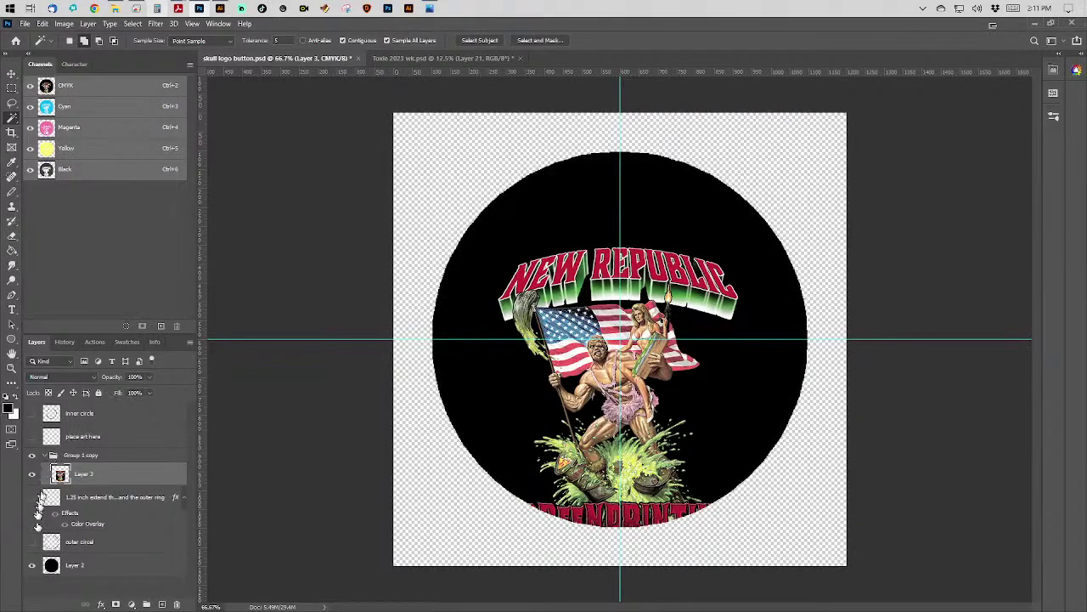
left_click(32, 541)
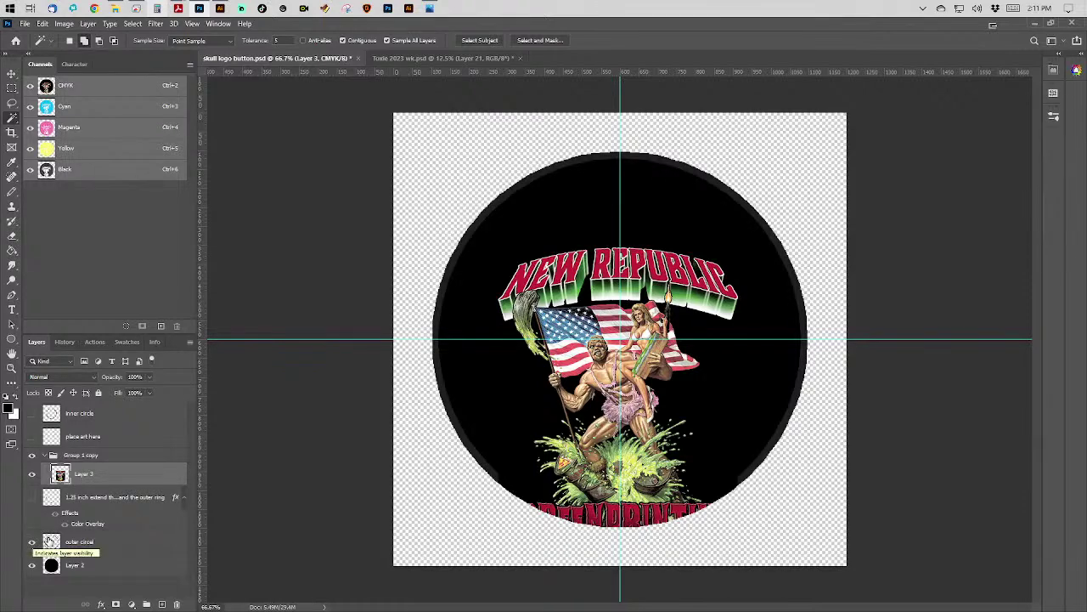
left_click_drag(120, 542, 125, 447)
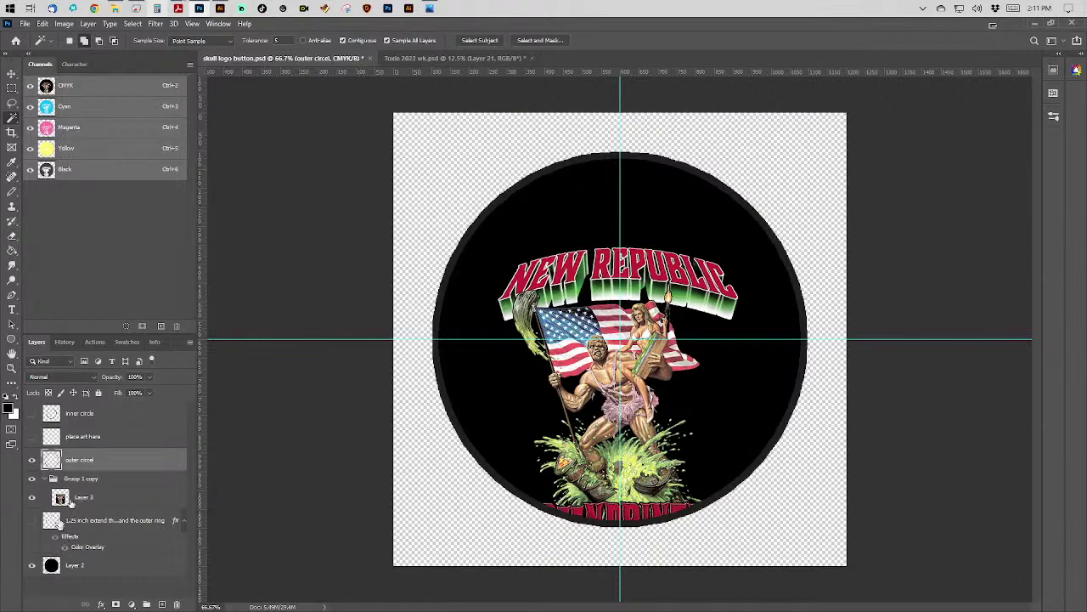
left_click_drag(119, 469, 112, 552)
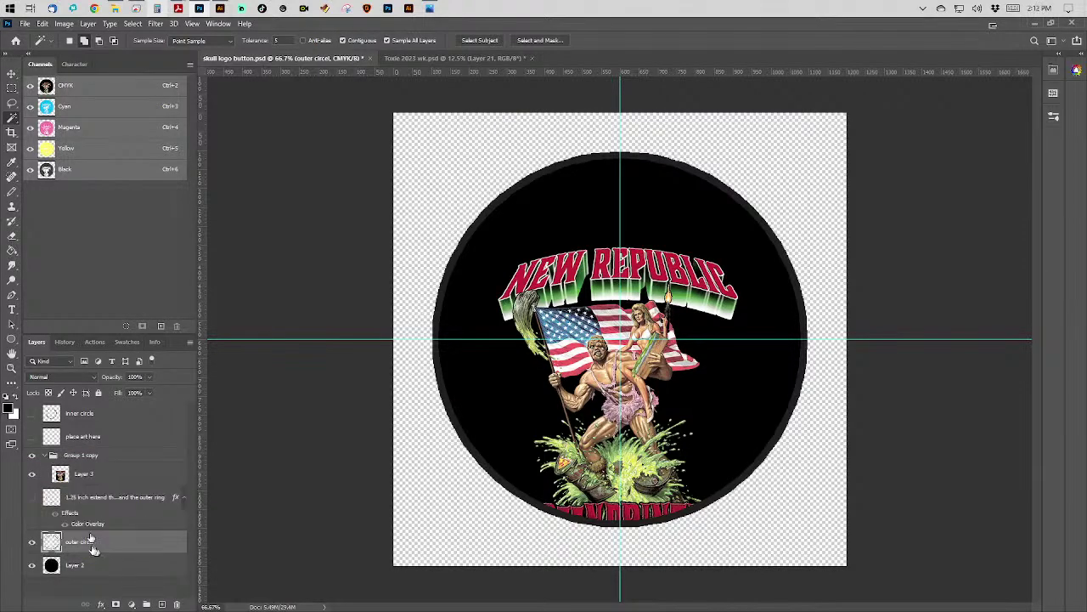
Save the document as 'toxie button' in the Toxie 2023.psd folder, found by sorting by date modified.
left_click(25, 23)
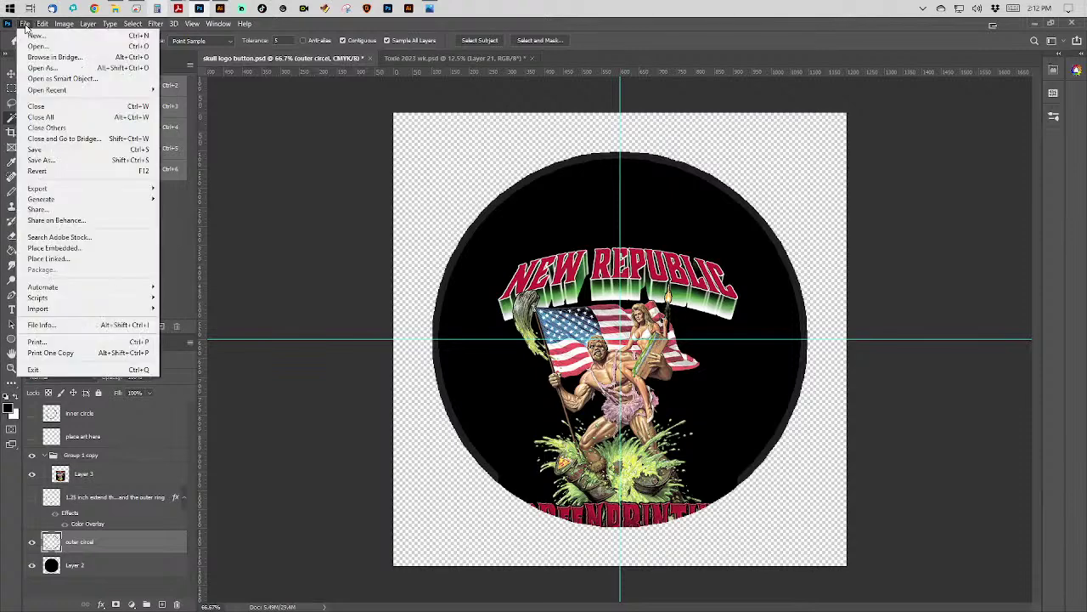
left_click(47, 159)
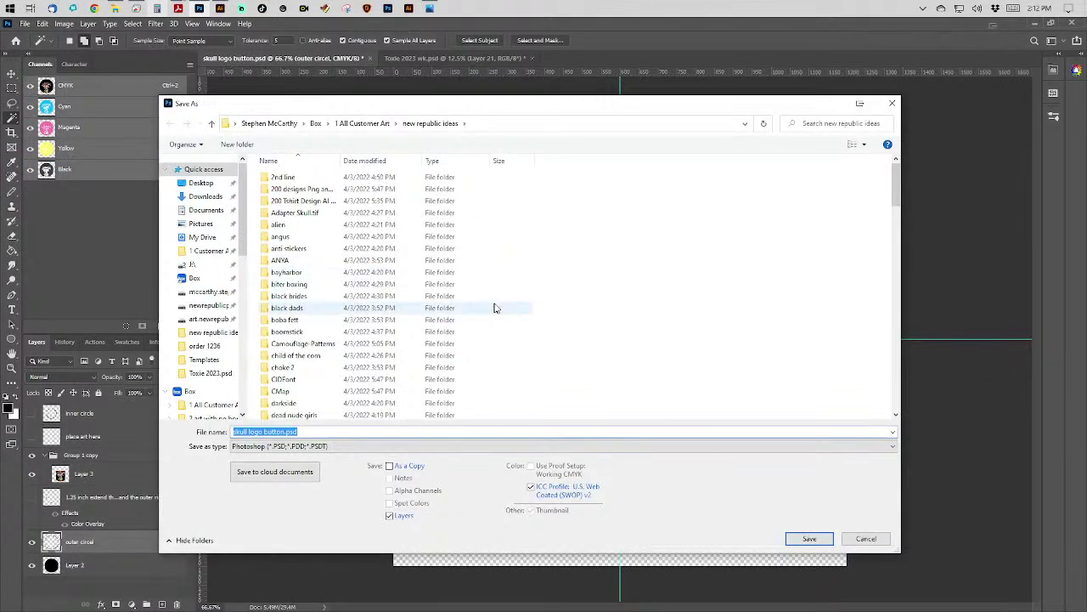
left_click(382, 167)
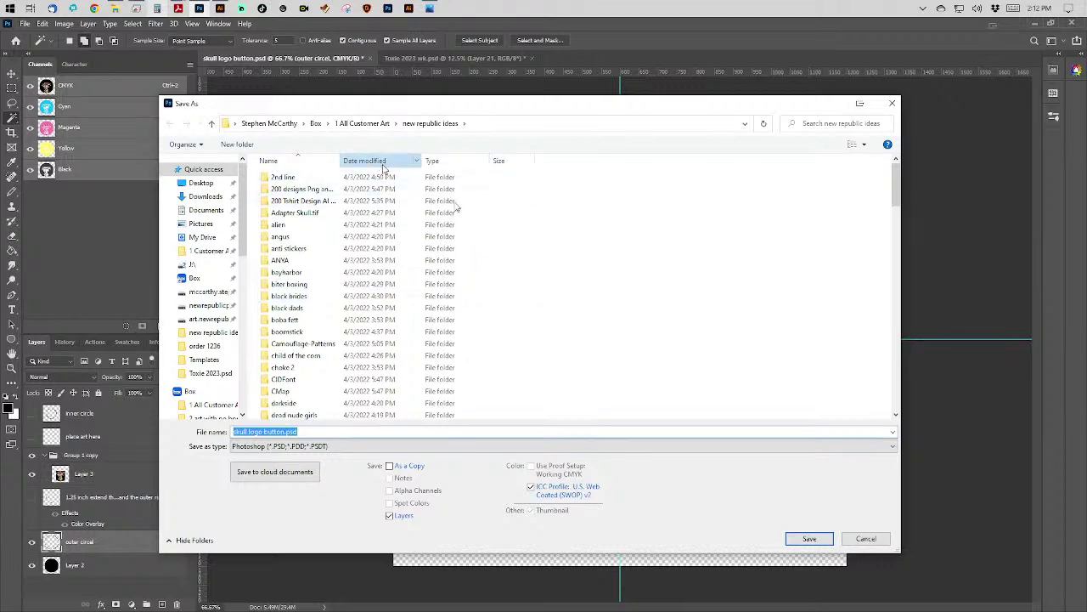
scroll(410, 215, "down", 10)
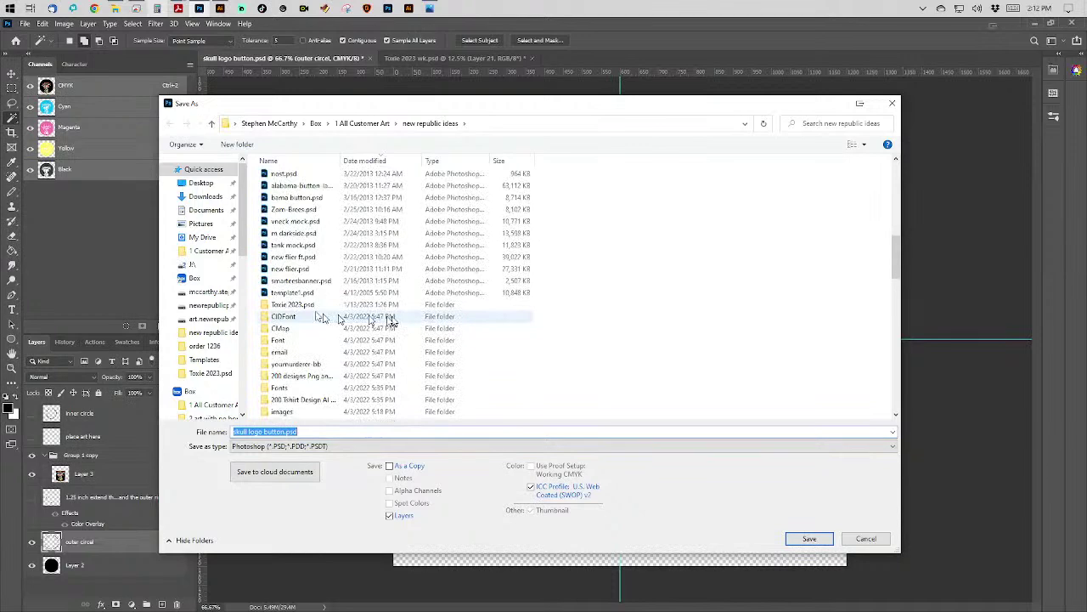
double_click(305, 307)
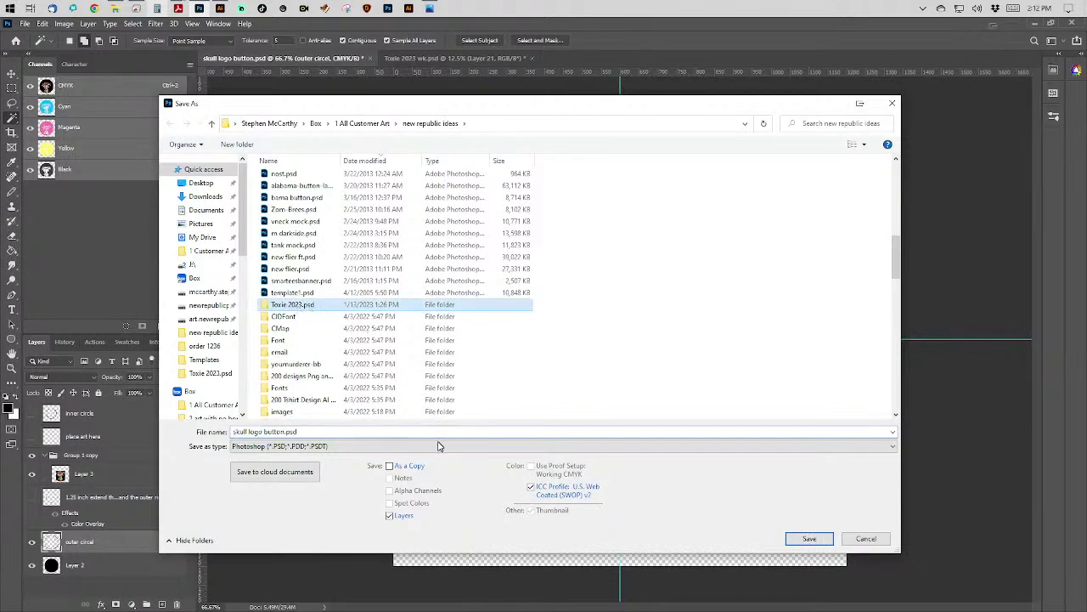
left_click(365, 430)
type("to")
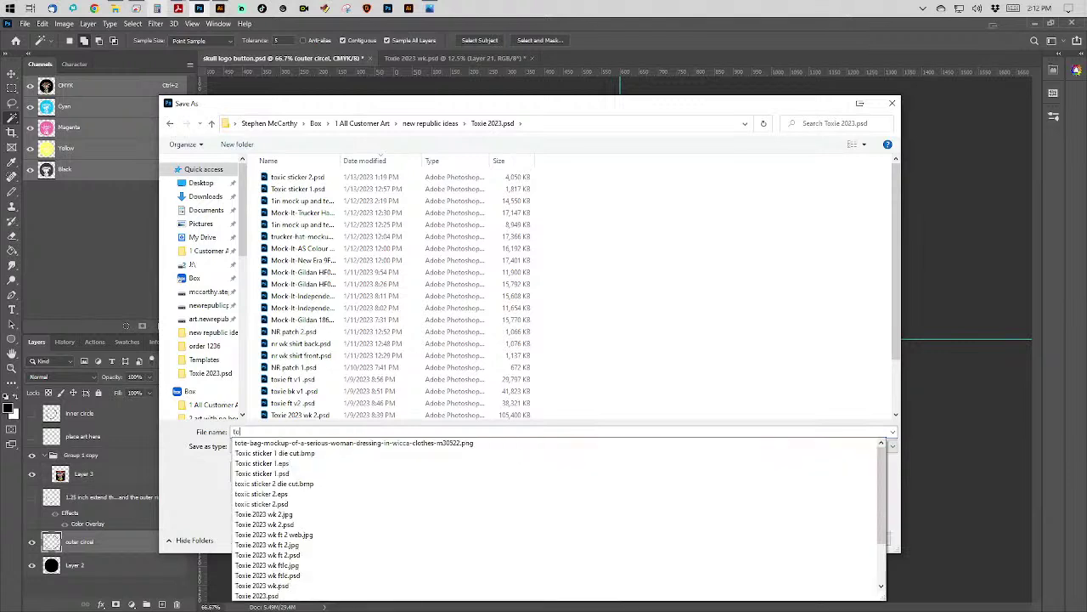
type("xie button")
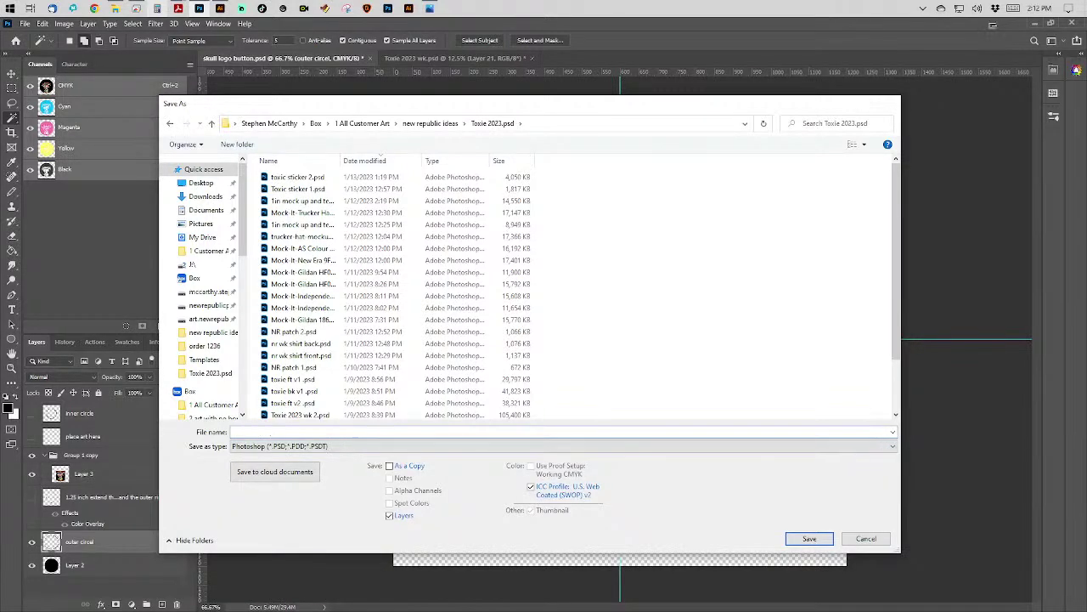
key("Return")
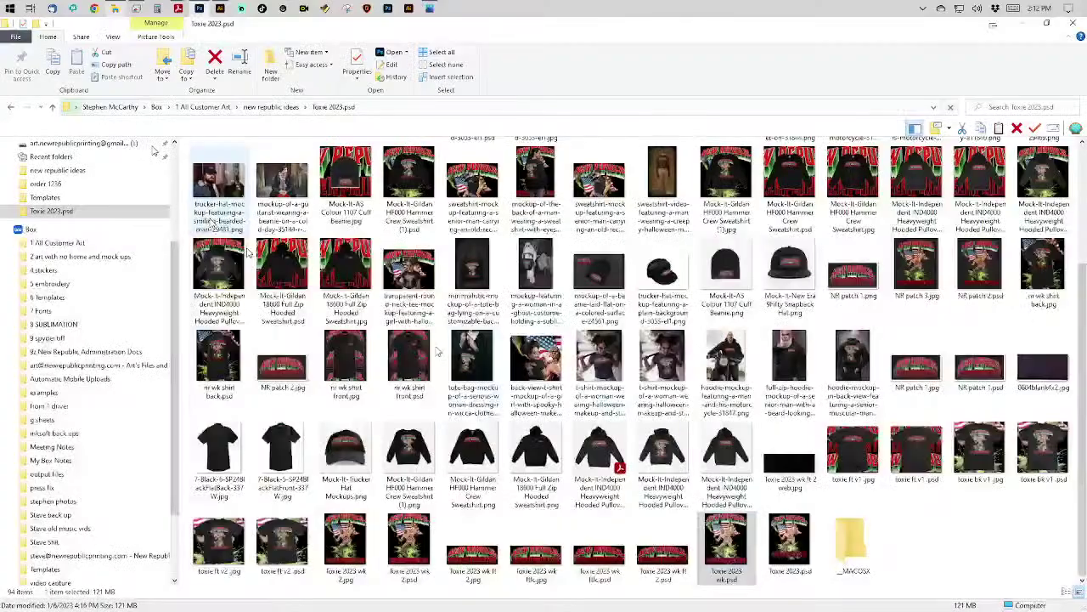
Switch to the Toxie 2023.psd folder in File Explorer to locate toxie button.psd.
left_click(115, 9)
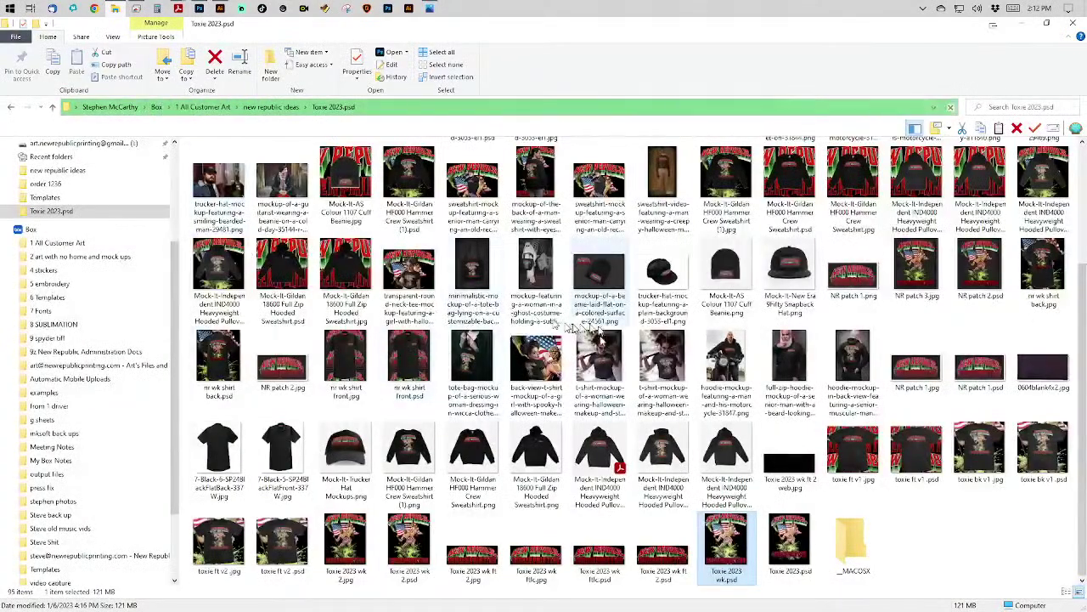
scroll(600, 338, "up", 3)
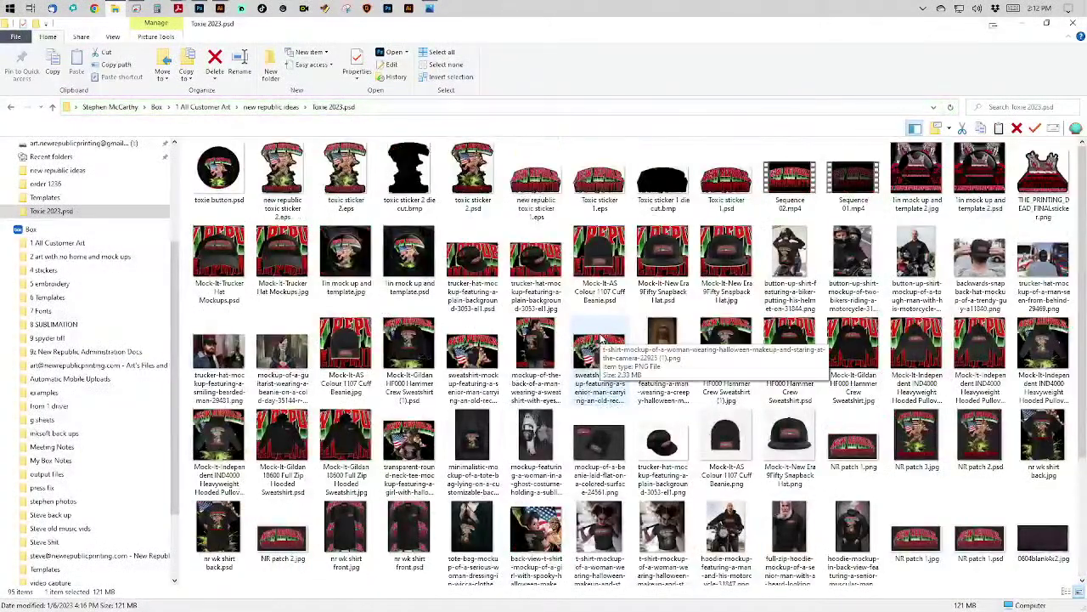
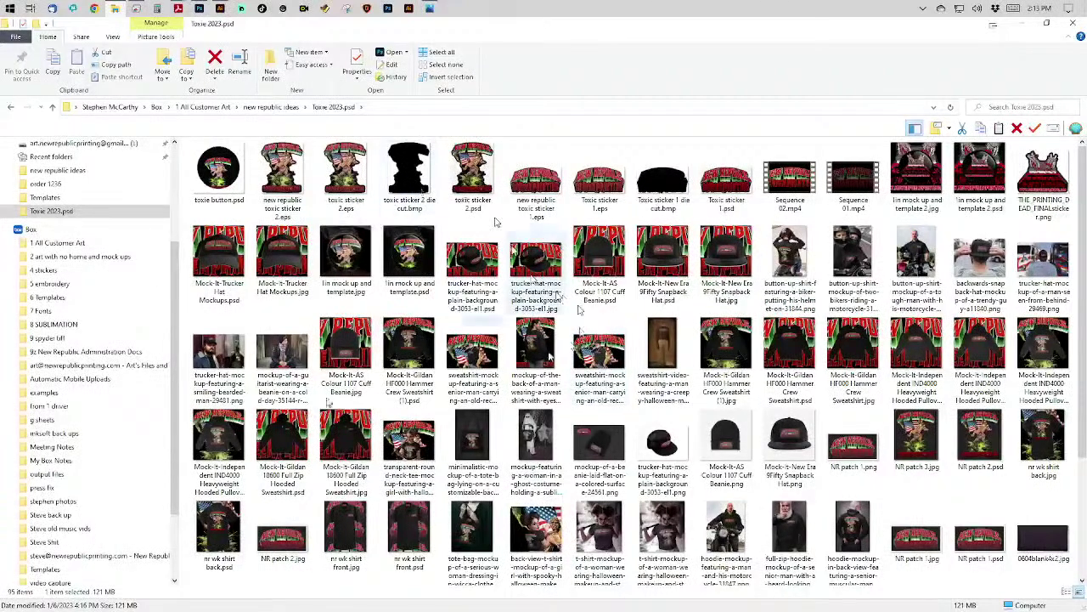
From the new republic ideas folder, drag skull 125-button-layout final.pdf into Photoshop to open it.
left_click(280, 108)
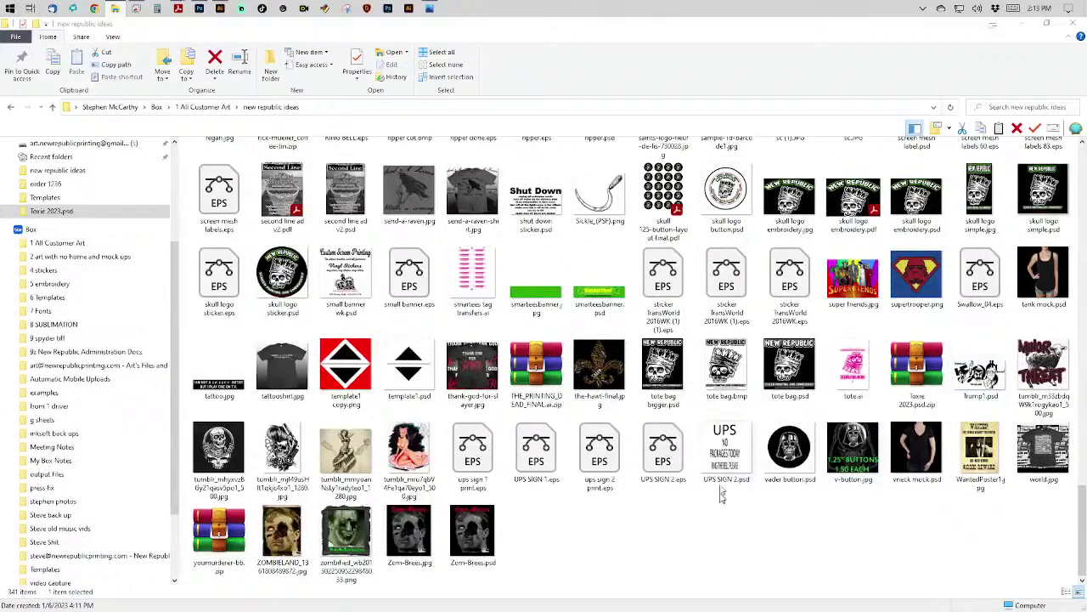
scroll(699, 391, "up", 3)
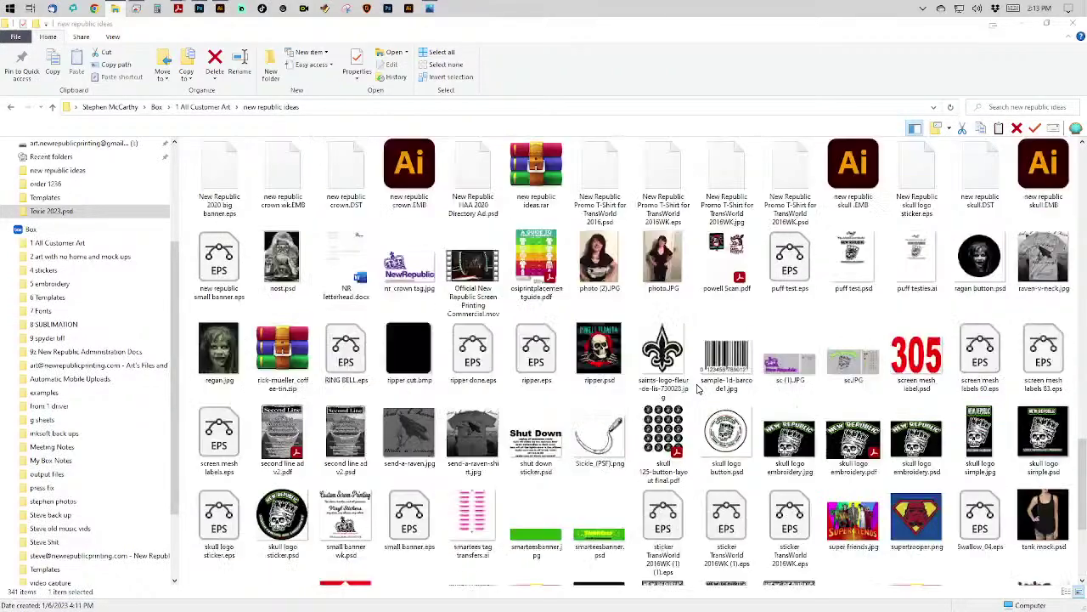
scroll(698, 389, "up", 3)
scroll(698, 389, "up", 5)
scroll(699, 389, "down", 8)
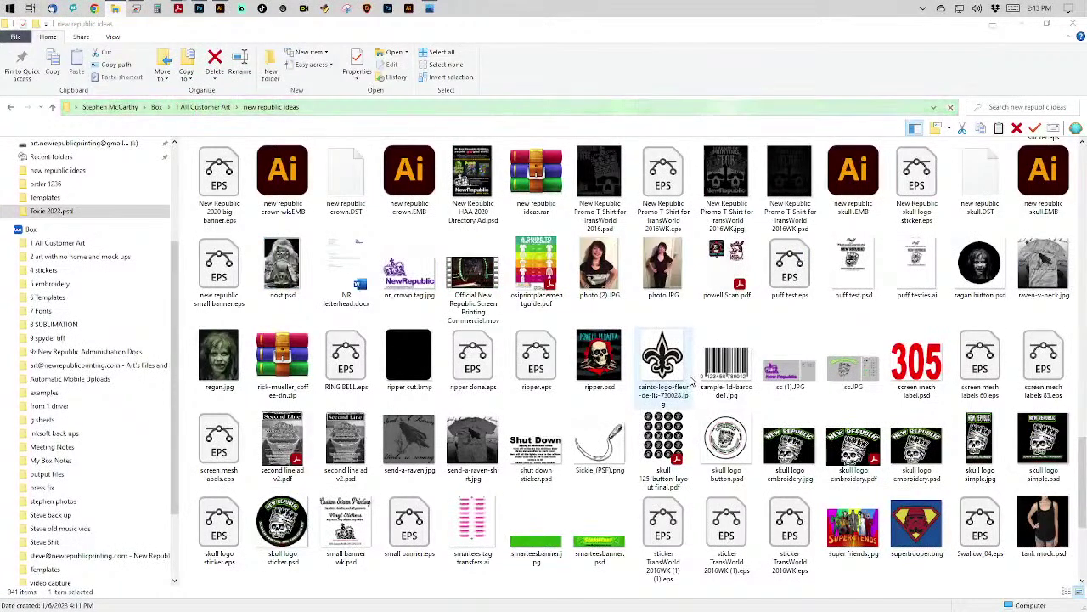
left_click_drag(661, 435, 564, 79)
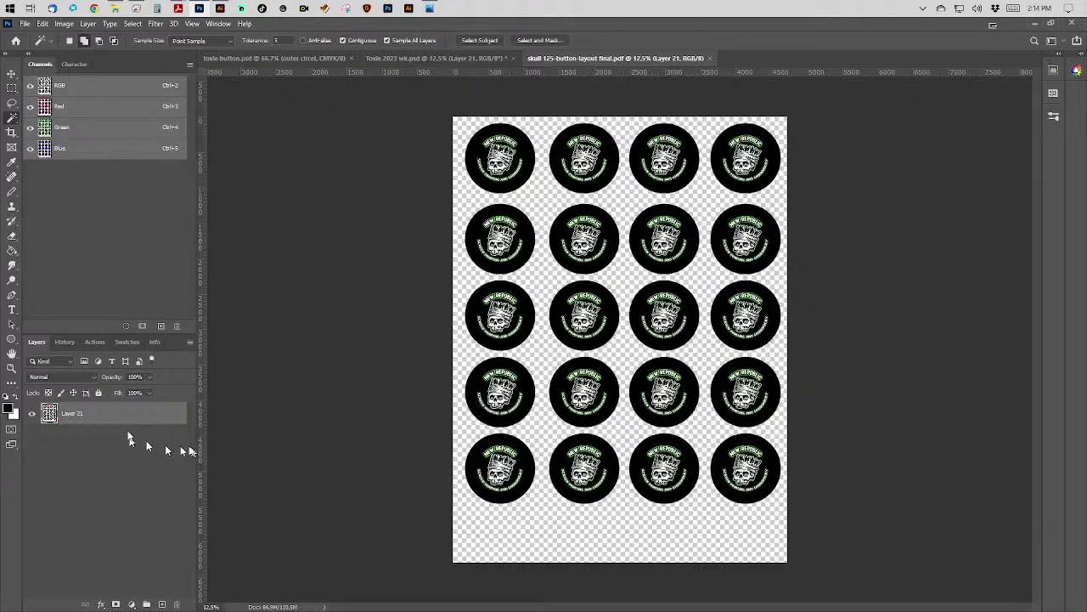
Give Layer 21 a black Color Overlay so all 20 skull buttons become solid black circles.
left_click_drag(186, 413, 202, 415)
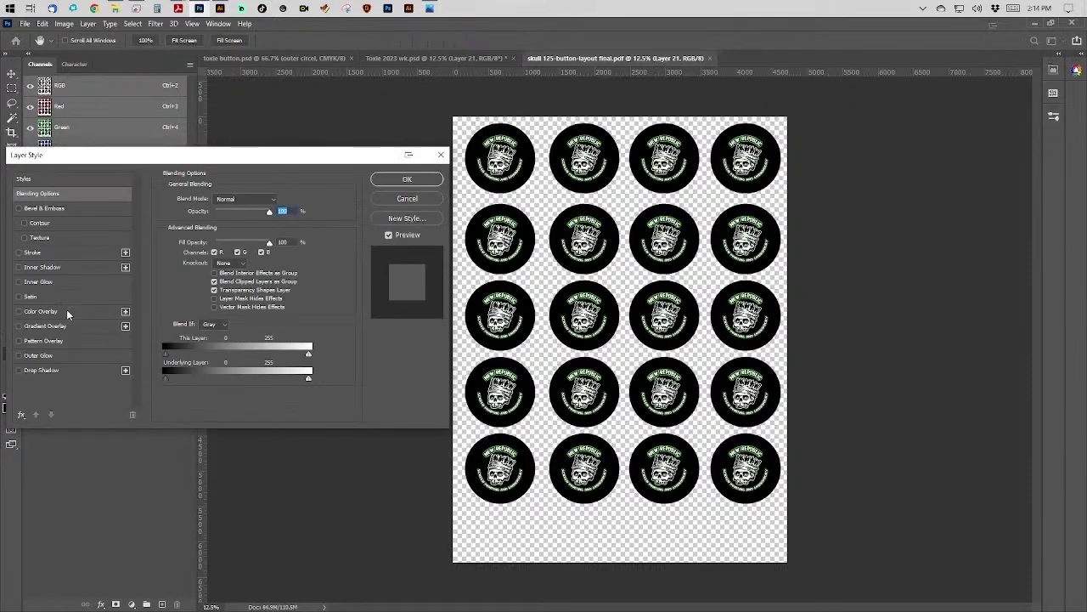
left_click(67, 312)
key("Return")
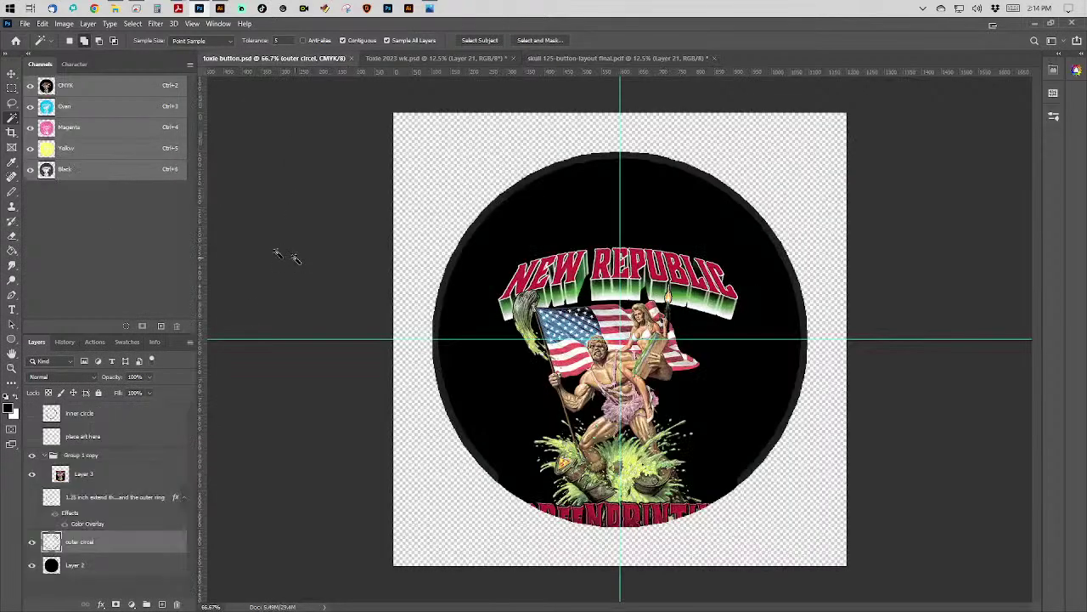
Hide the grey outer circel layer and flatten the Toxie button image.
left_click(32, 545)
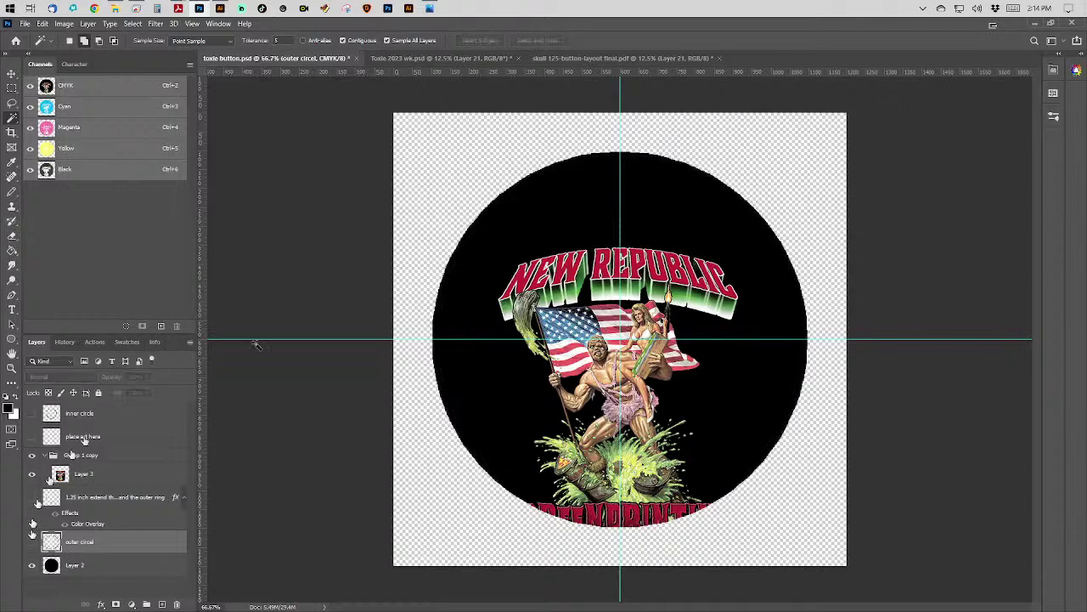
left_click(88, 24)
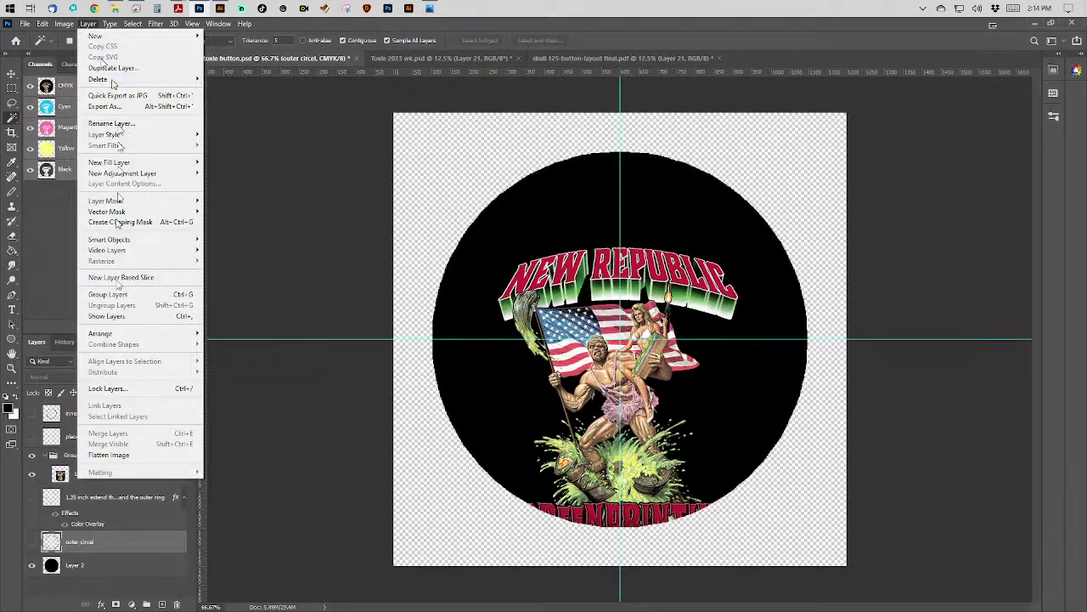
left_click(133, 456)
Select just the Toxie circle with Magic Wand plus Inverse, and drag it to the skull layout.
left_click(414, 187)
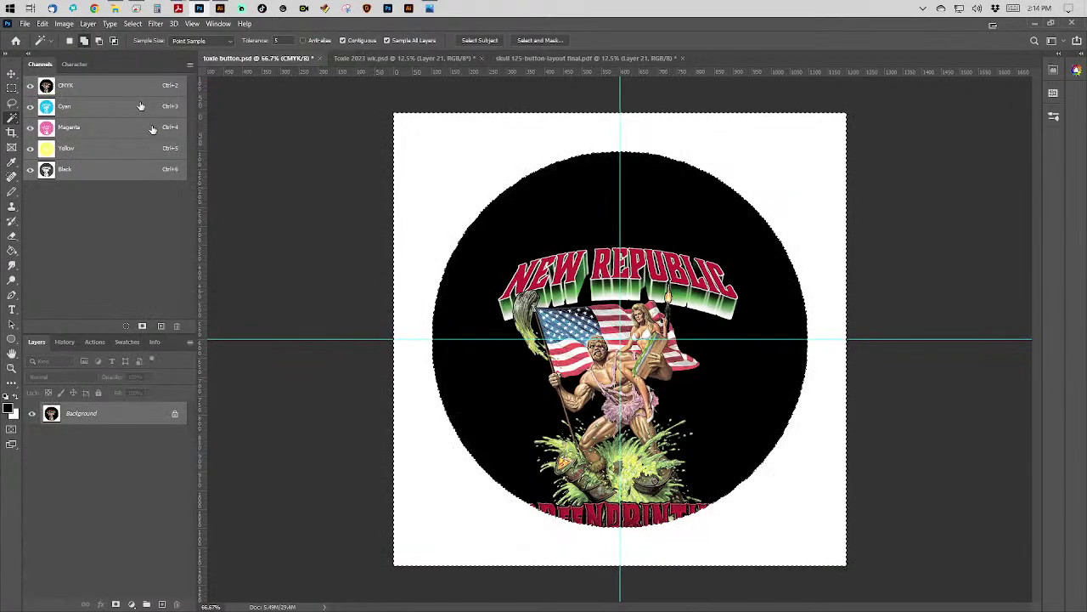
left_click(136, 23)
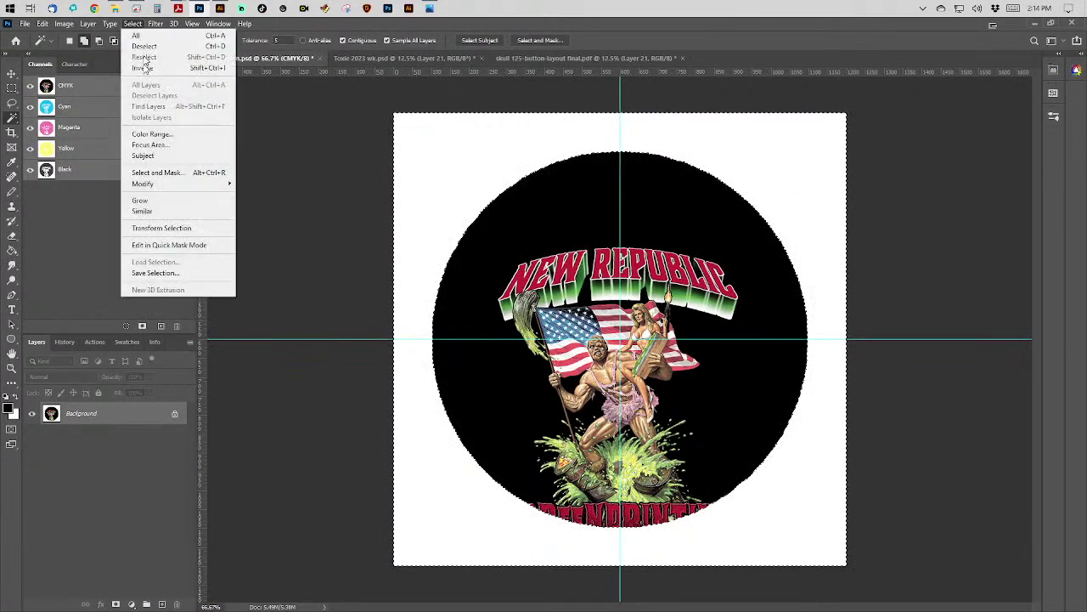
left_click(143, 67)
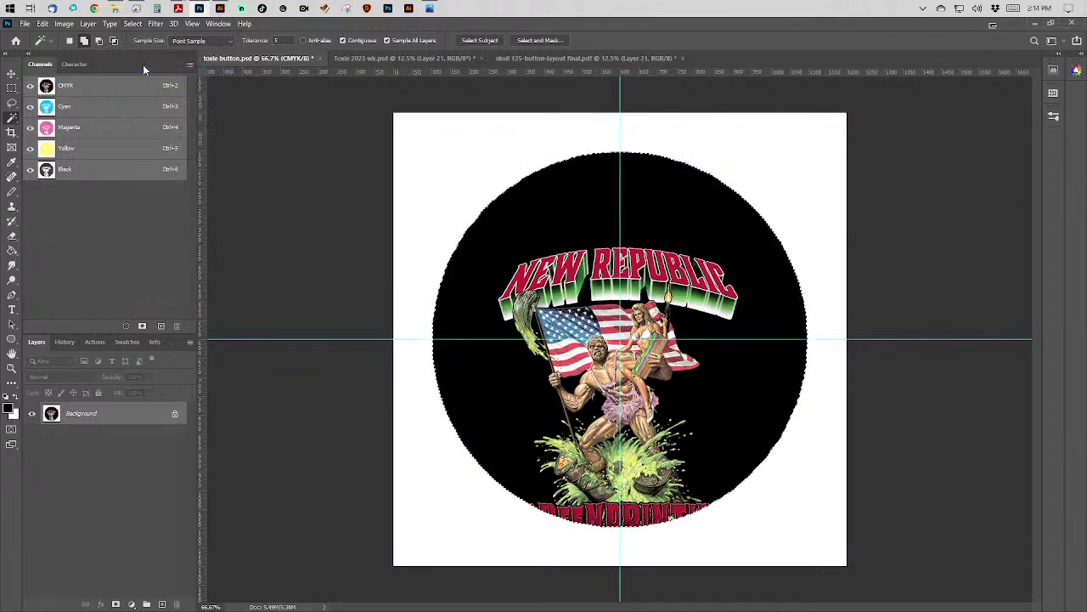
left_click_drag(630, 59, 509, 164)
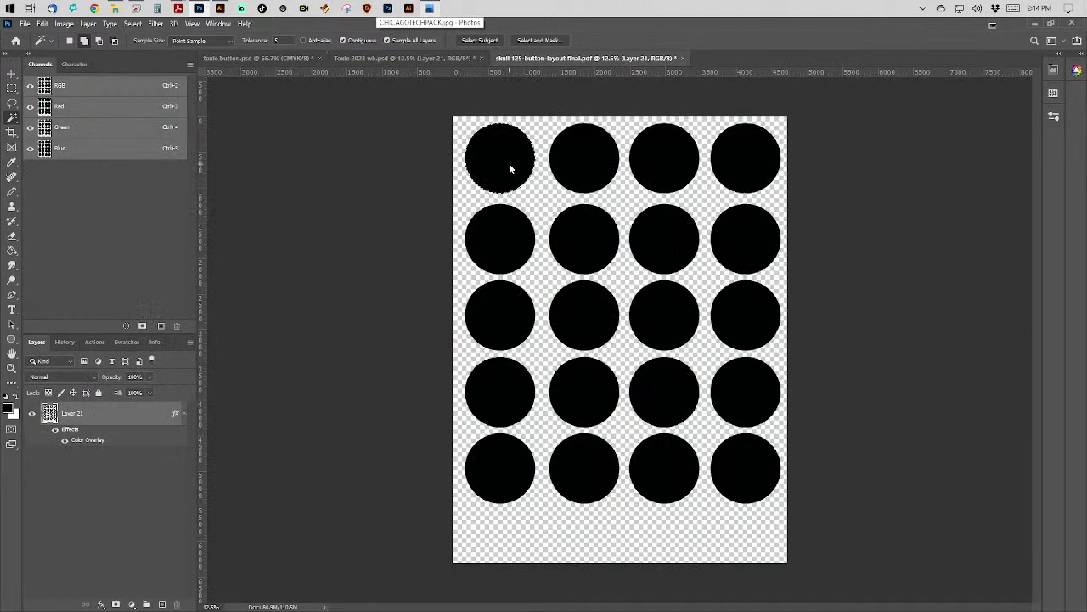
Paste the Toxie art into each black circle of the first two rows.
key("ctrl+v")
left_click(600, 168)
key("ctrl+v")
left_click(668, 161)
key("ctrl+v")
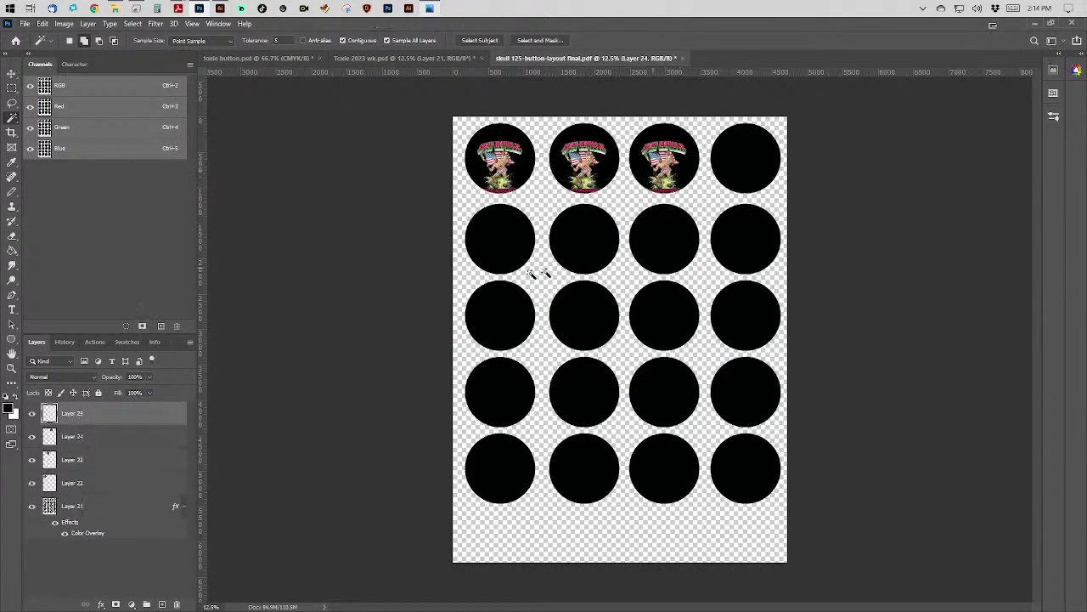
key("ctrl+v")
left_click(489, 251)
key("ctrl+v")
left_click(577, 253)
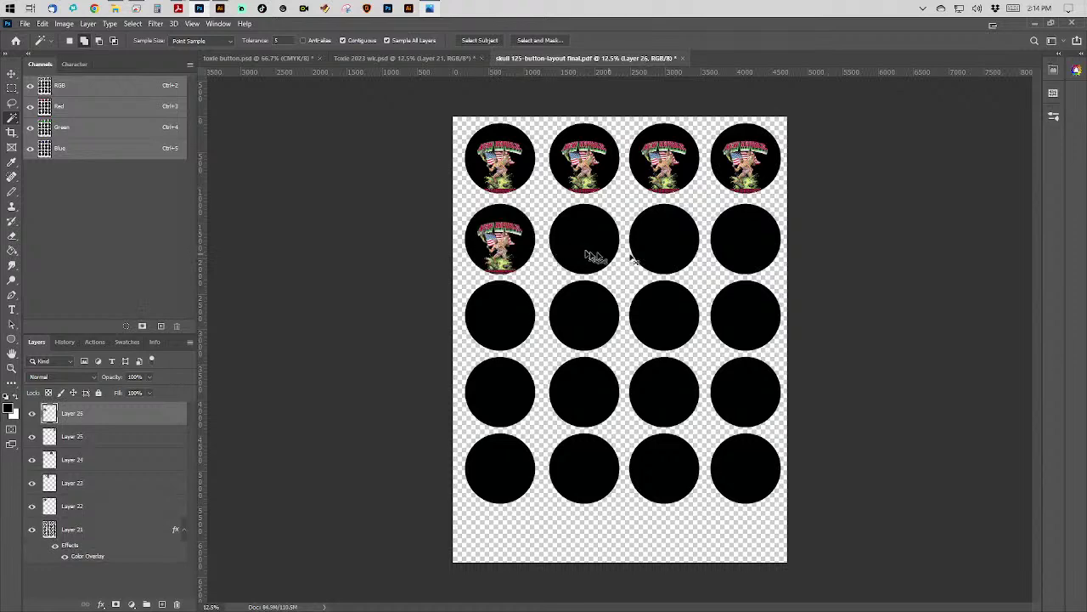
key("ctrl+v")
left_click(677, 254)
key("ctrl+v")
left_click(747, 260)
key("ctrl+v")
Paste the Toxie art into the circles of rows 3 and 4.
left_click(522, 313)
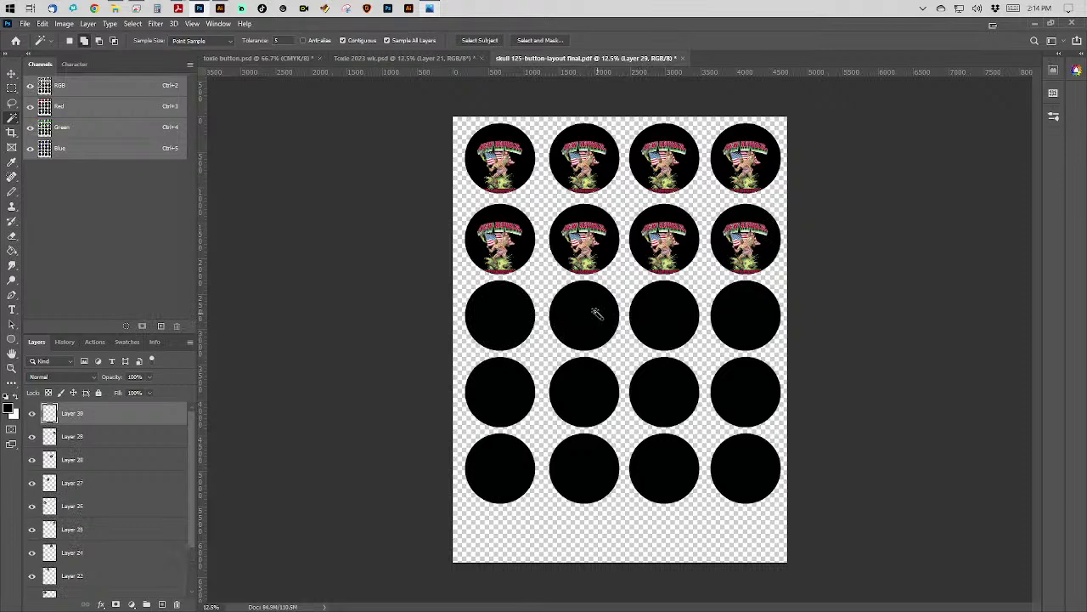
key("ctrl+v")
left_click(595, 313)
key("ctrl+v")
left_click(667, 315)
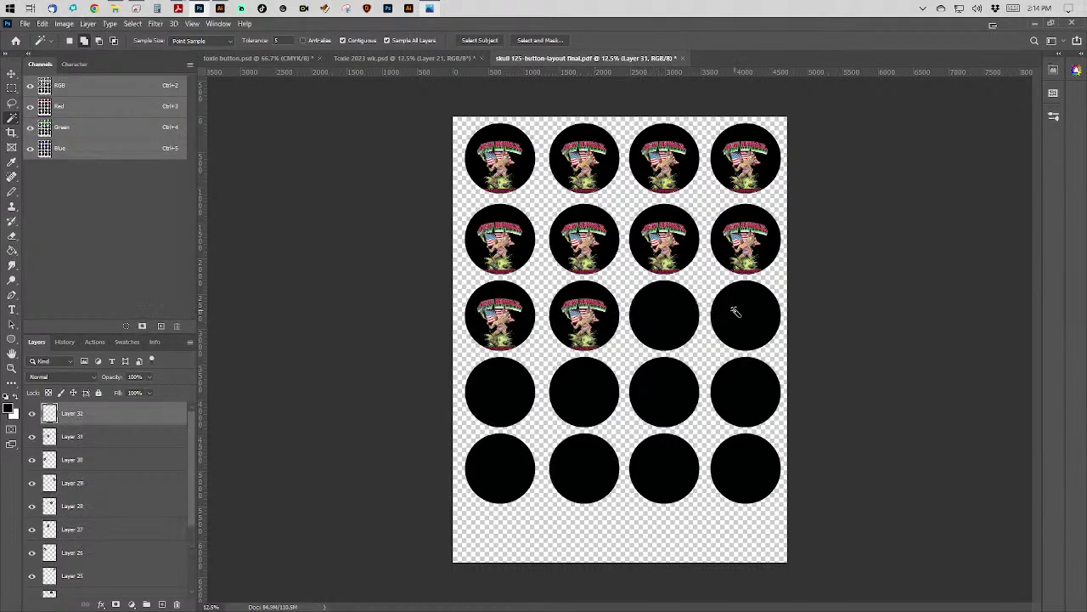
key("ctrl+v")
left_click(733, 311)
key("ctrl+v")
left_click(480, 406)
key("ctrl+v")
key("ctrl+v")
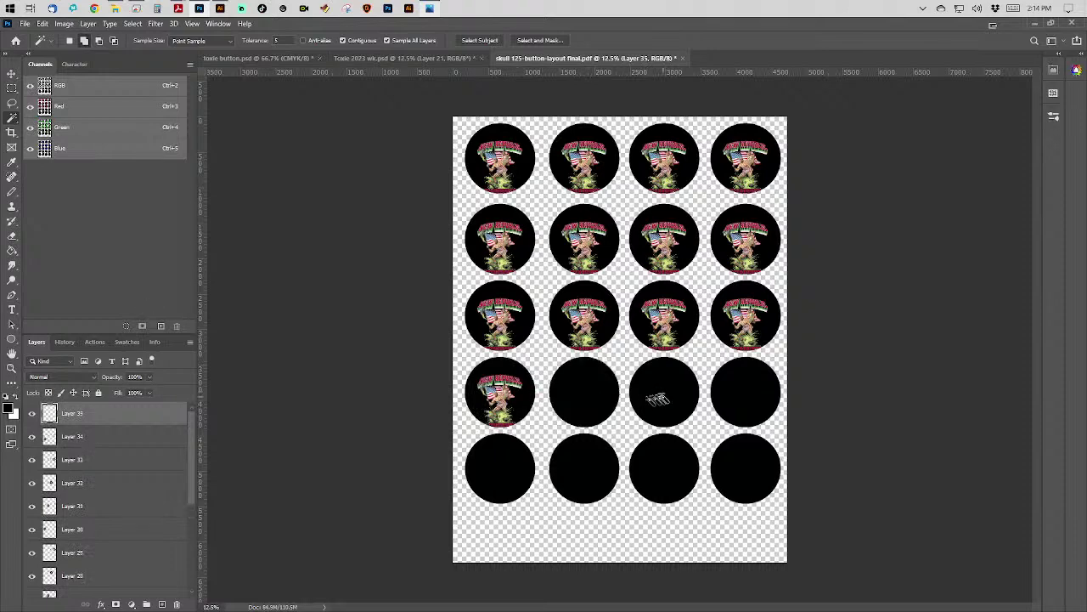
key("ctrl+v")
left_click(667, 396)
key("ctrl+v")
key("ctrl+v")
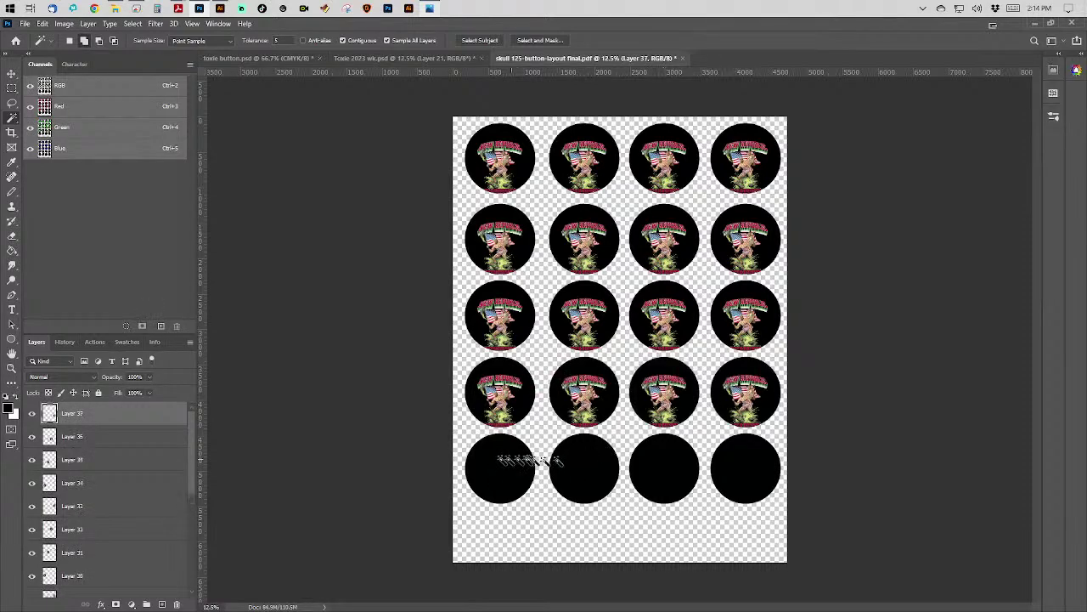
Fill the row 5 circles with the Toxie art, then Merge Visible into one layer.
left_click(499, 463)
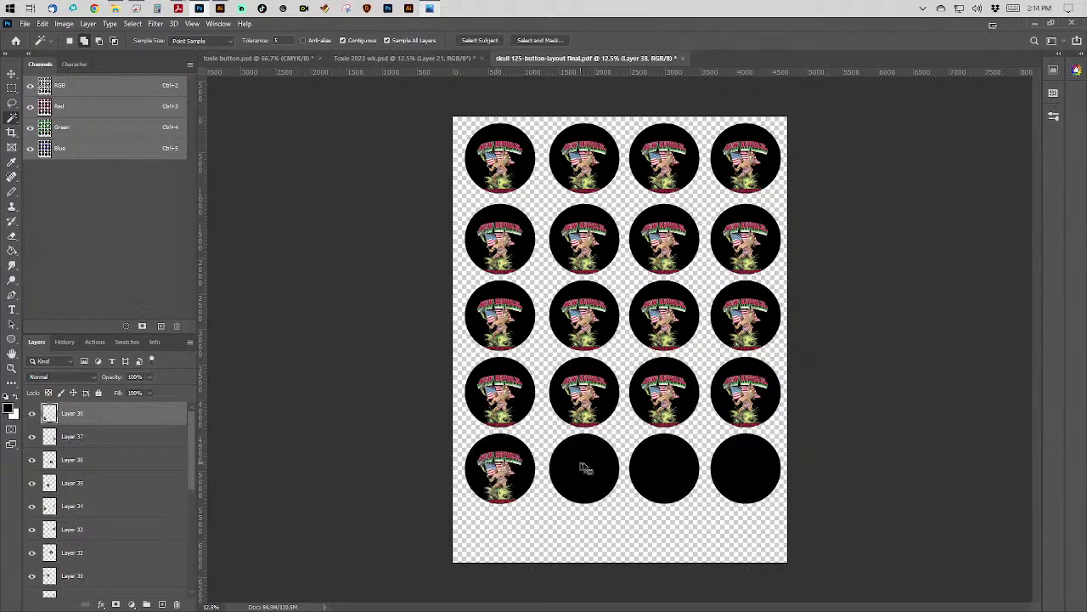
key("ctrl+v")
left_click(655, 463)
key("ctrl+v")
left_click(729, 468)
key("ctrl+v")
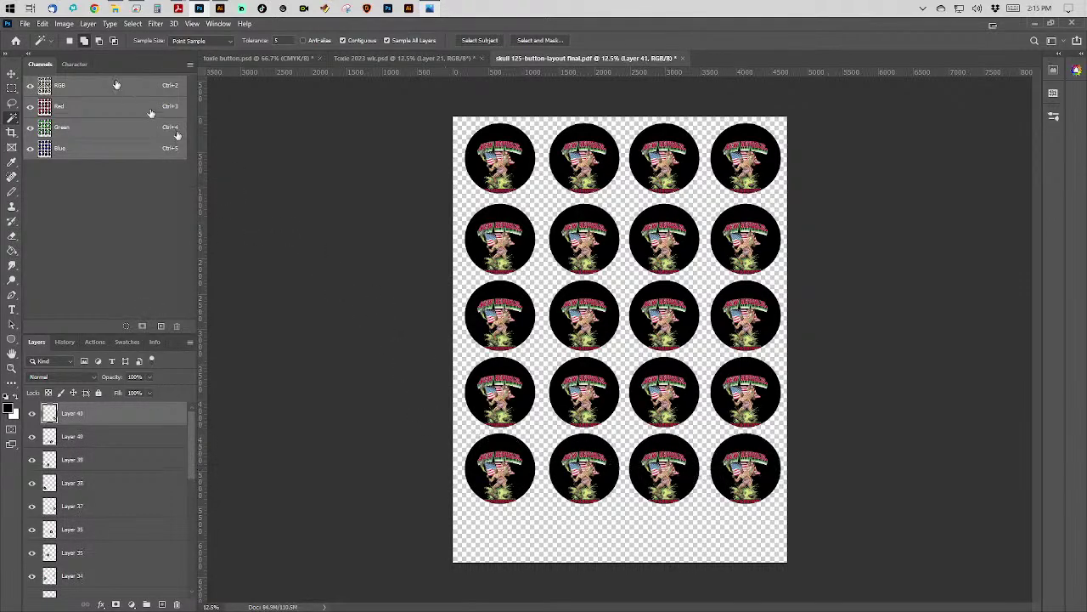
left_click(88, 24)
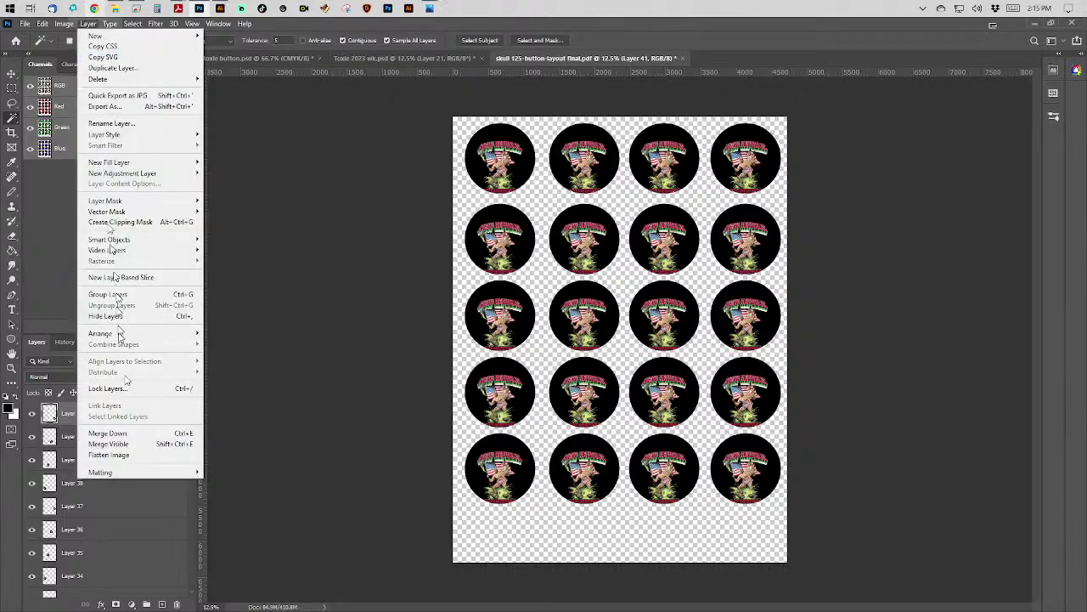
left_click(136, 442)
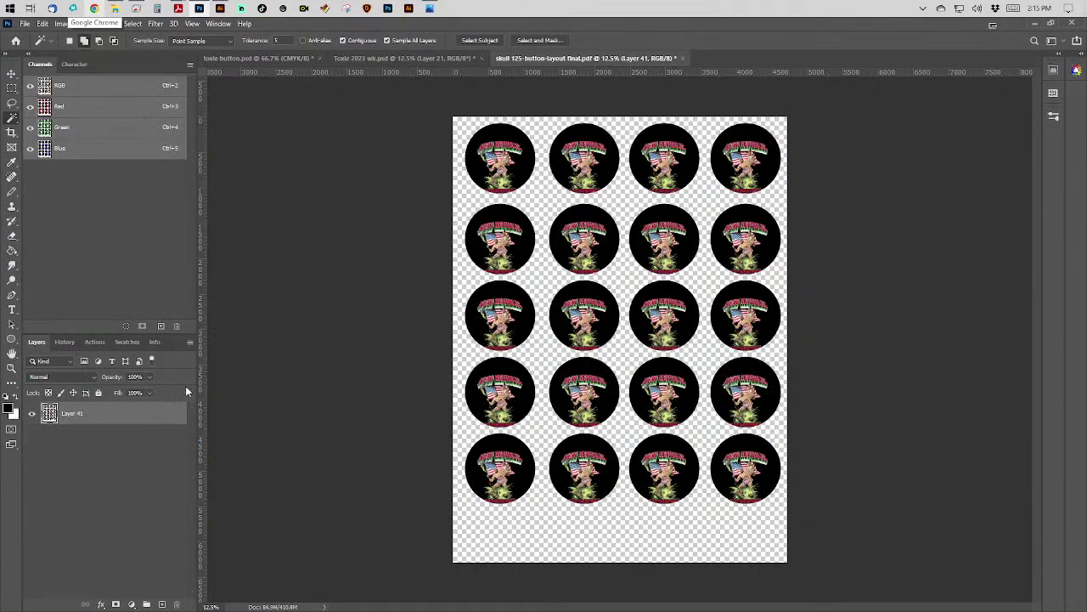
Save As Photoshop PDF into the Toxie 2023.psd folder, renaming 'skull' to 'toxie' in the file name.
left_click(25, 24)
left_click(38, 161)
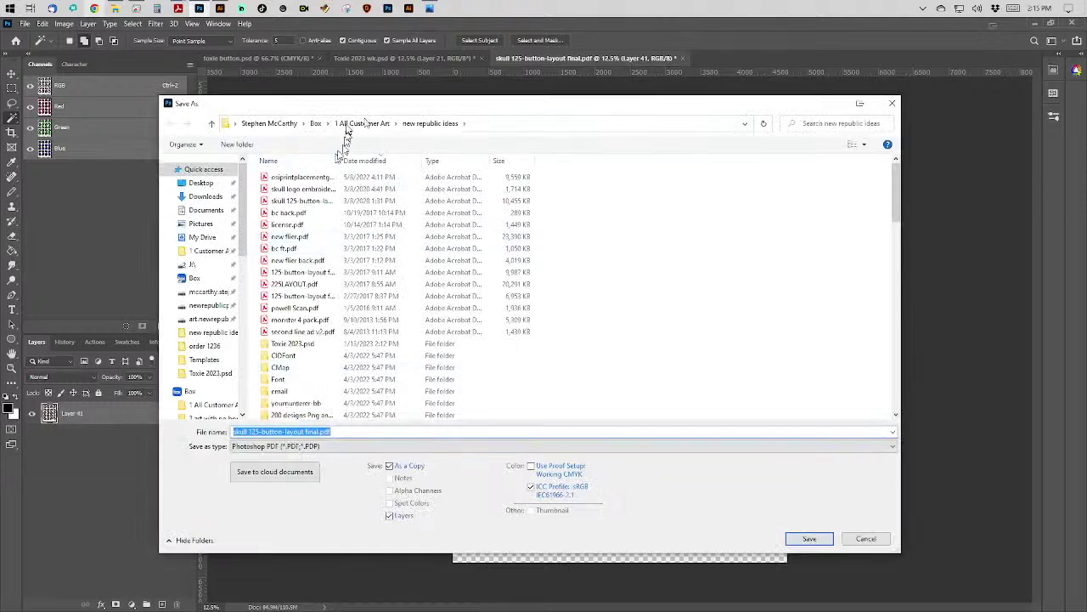
double_click(296, 343)
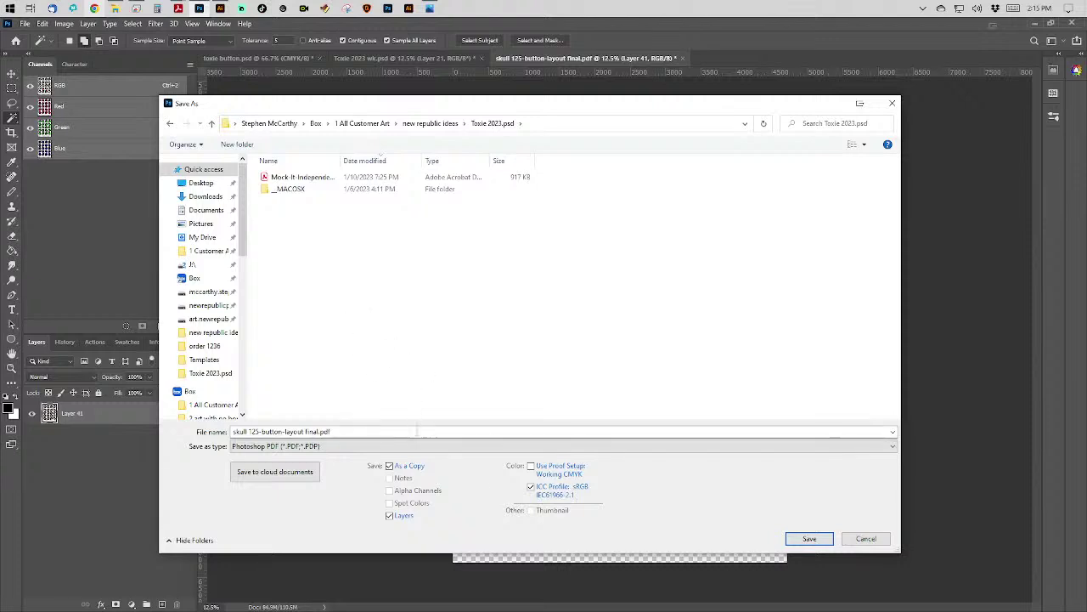
left_click(416, 432)
left_click(416, 432)
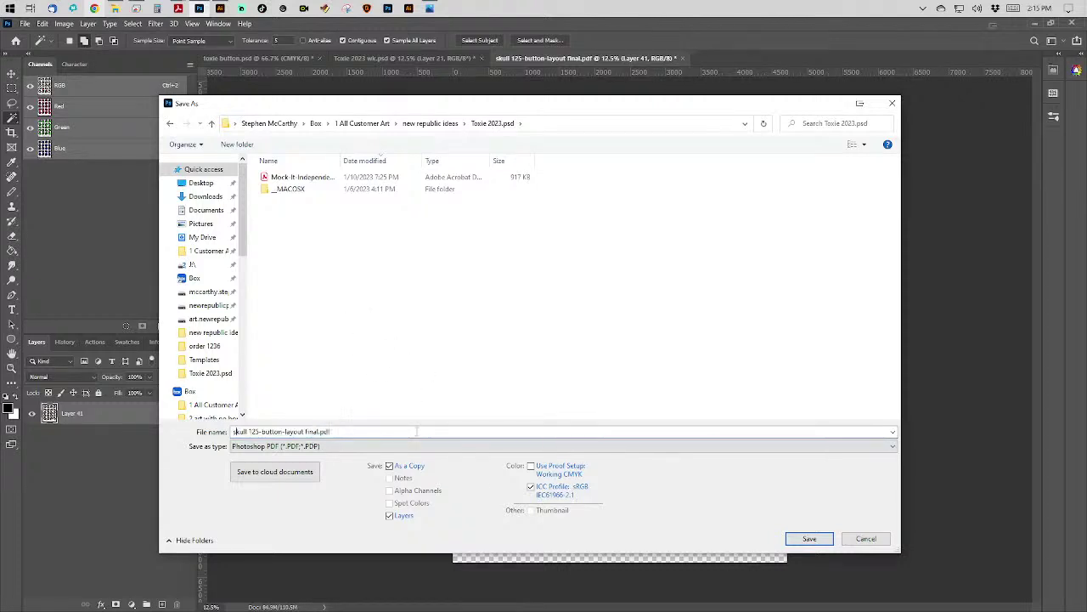
key("Home")
key("Delete")
key("Delete")
key("Delete")
key("Delete")
key("Delete")
key("Delete")
type("toxie")
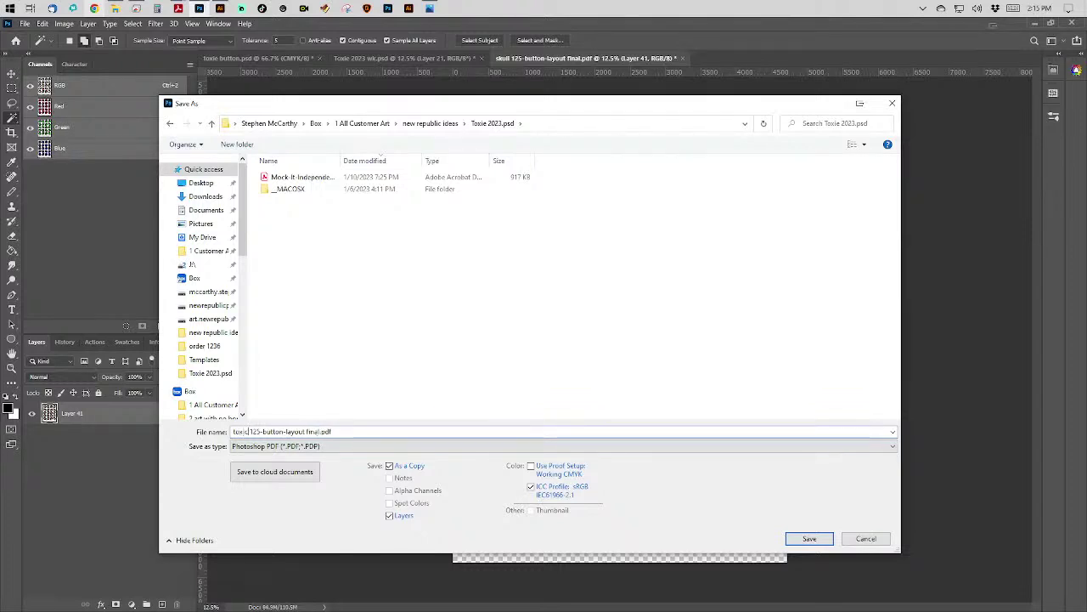
key("Return")
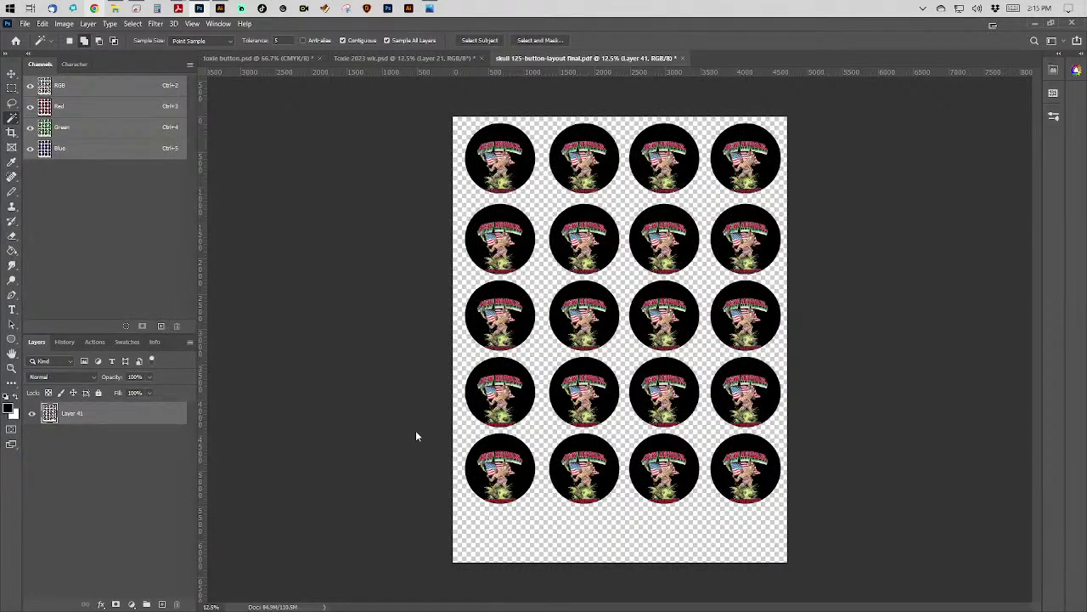
Accept the Save Adobe PDF options, then close the button layout without saving.
key("Return")
left_click(682, 58)
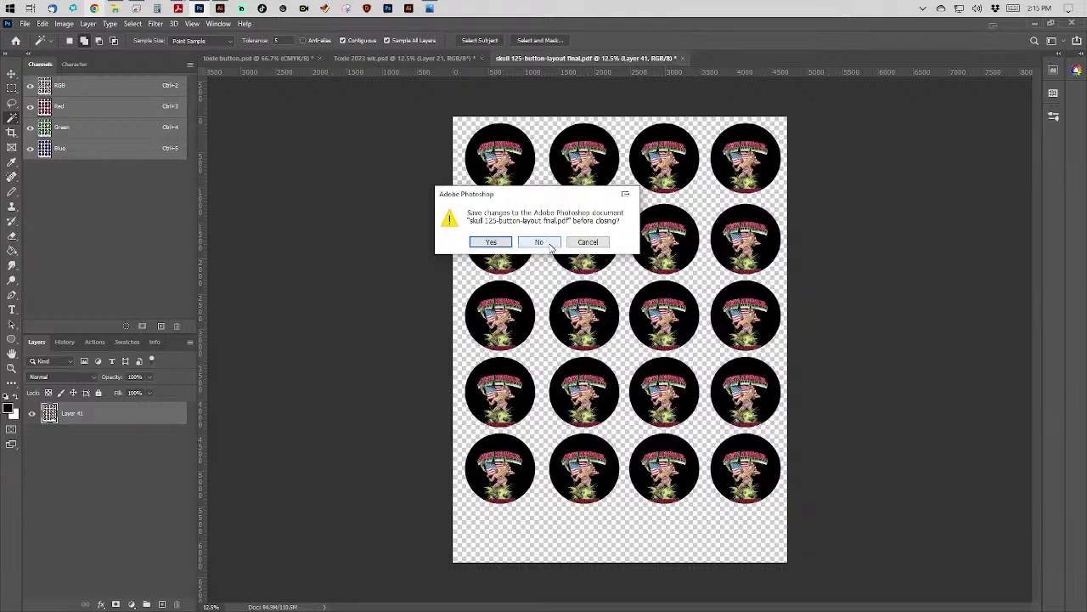
left_click(551, 247)
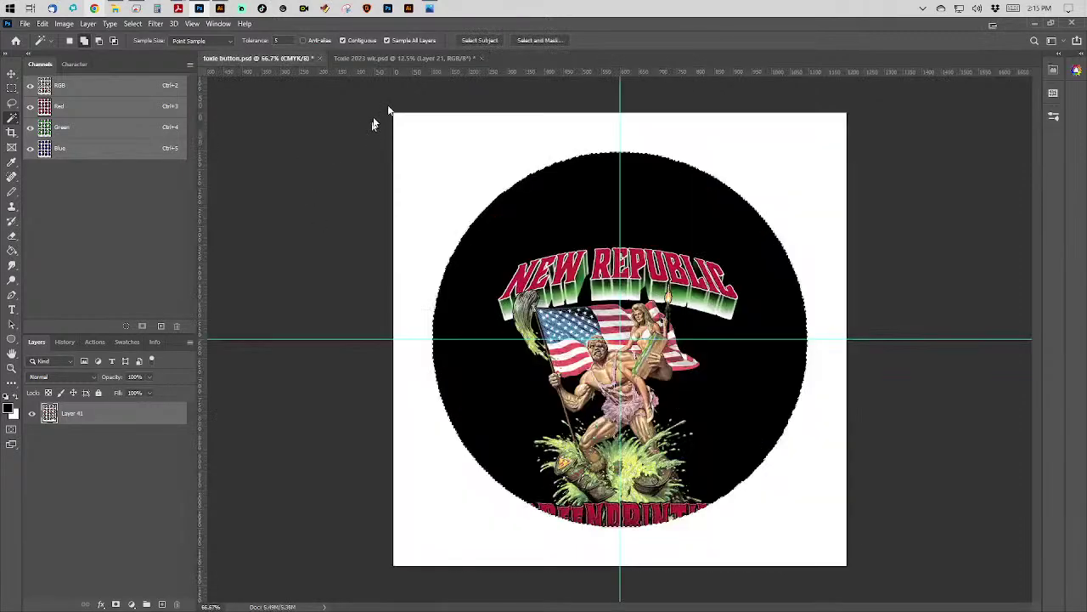
Close Toxie 2023 wk.psd, discarding its changes, and return to File Explorer.
left_click(475, 60)
left_click(481, 58)
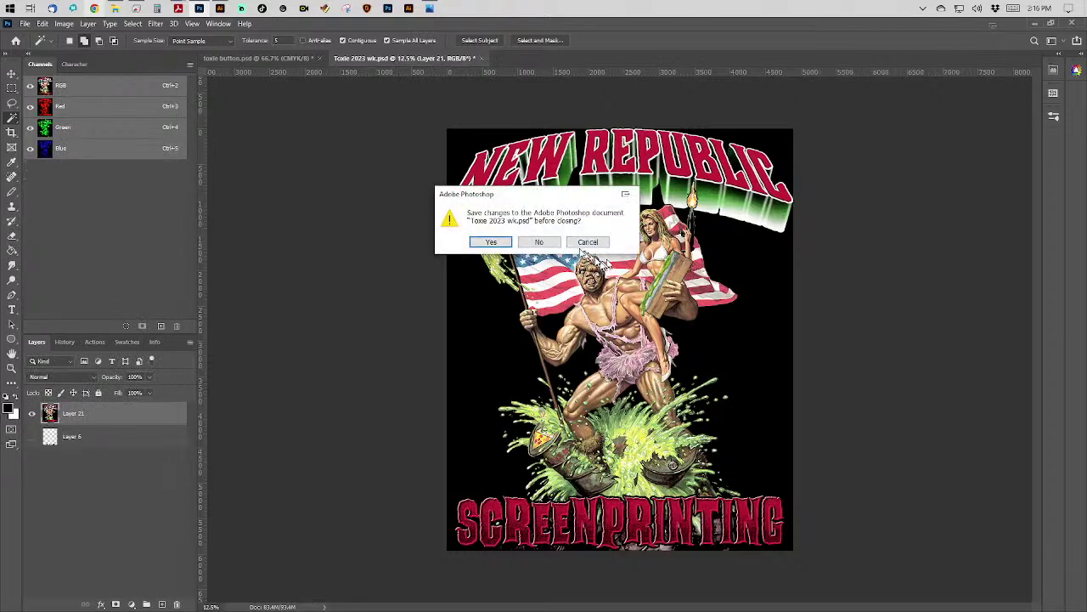
left_click(550, 244)
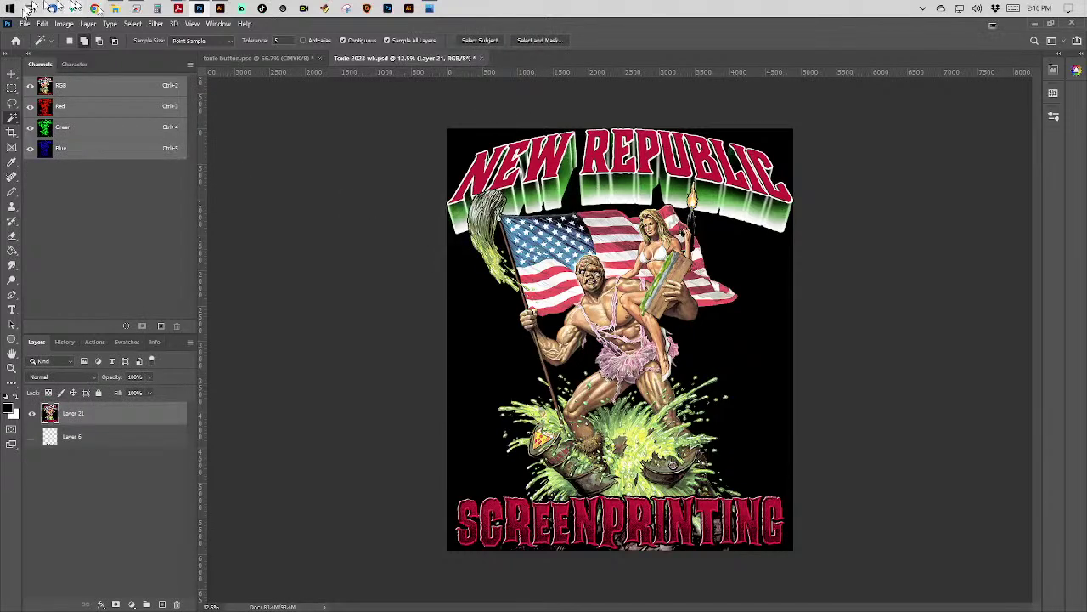
left_click(113, 8)
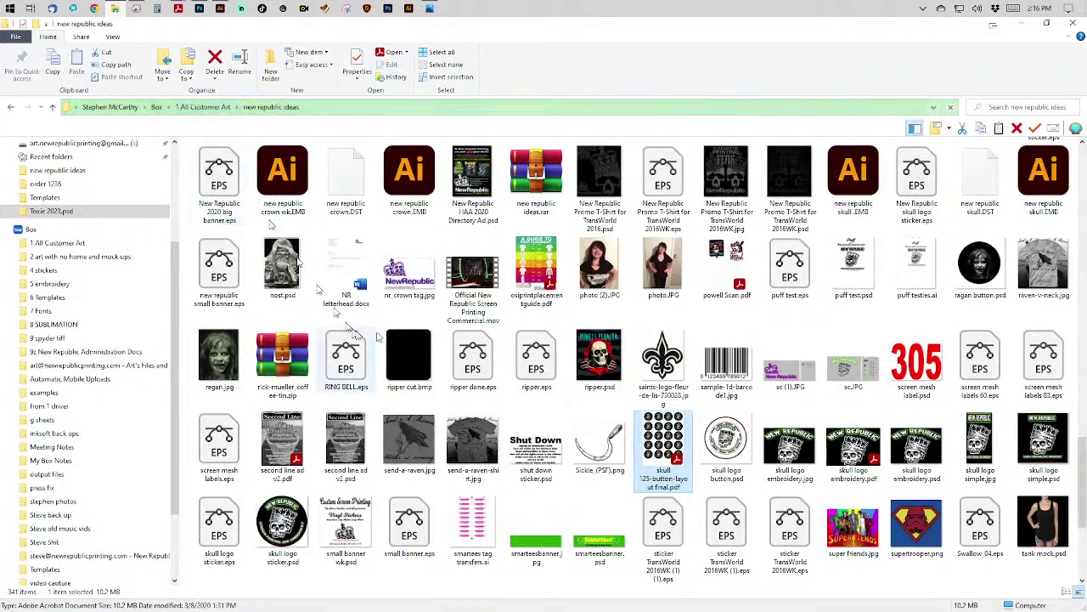
Go into the Toxie 2023.psd folder and open toxie 125-button-layout final.pdf in Acrobat.
scroll(378, 331, "down", 3)
scroll(355, 294, "up", 15)
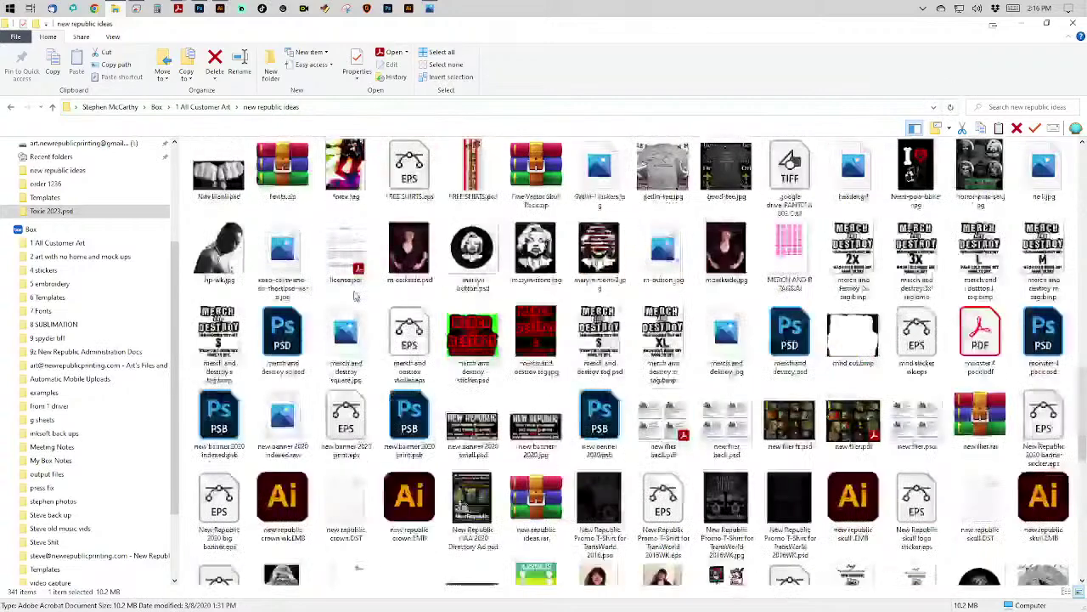
scroll(355, 293, "up", 5)
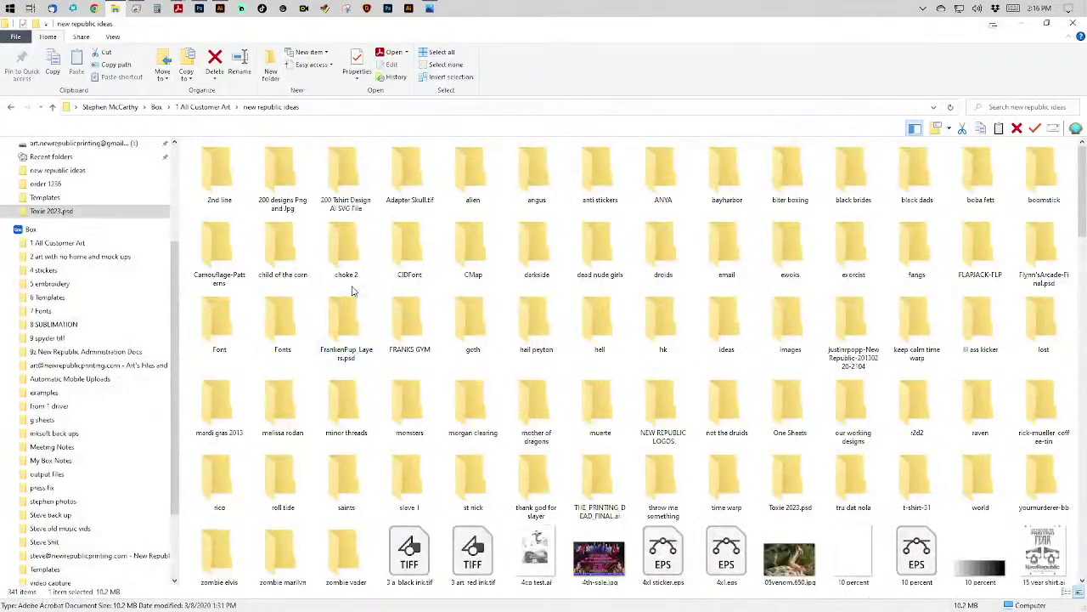
scroll(365, 292, "down", 2)
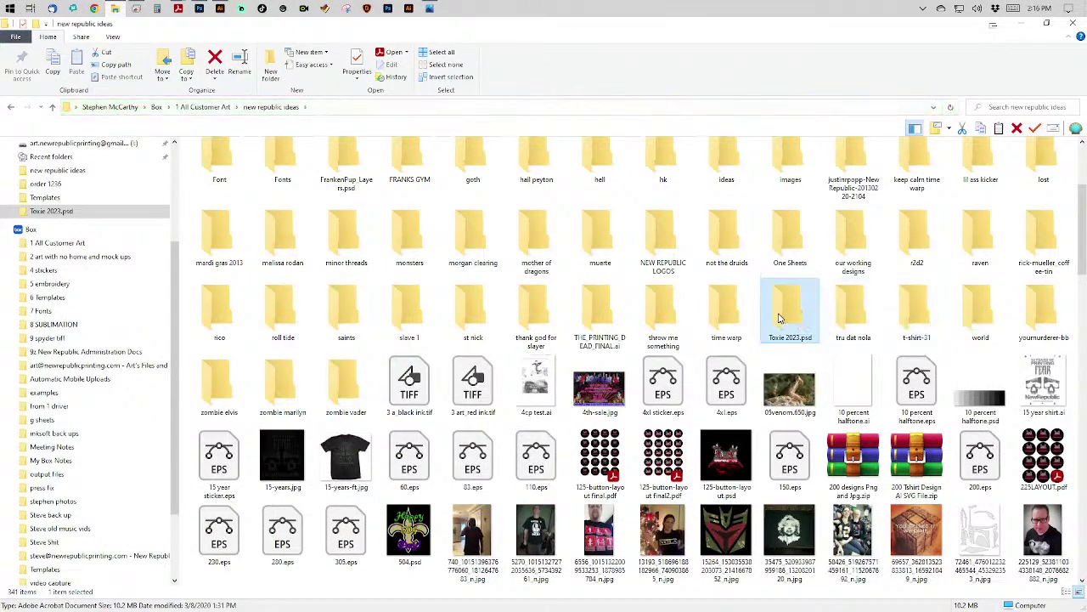
key("Return")
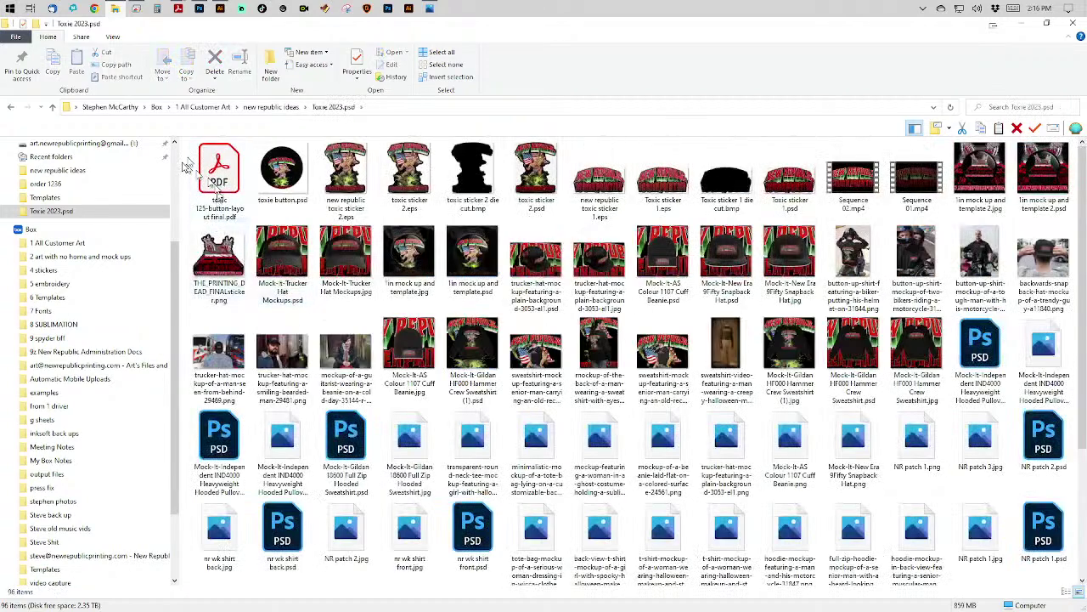
left_click(212, 174)
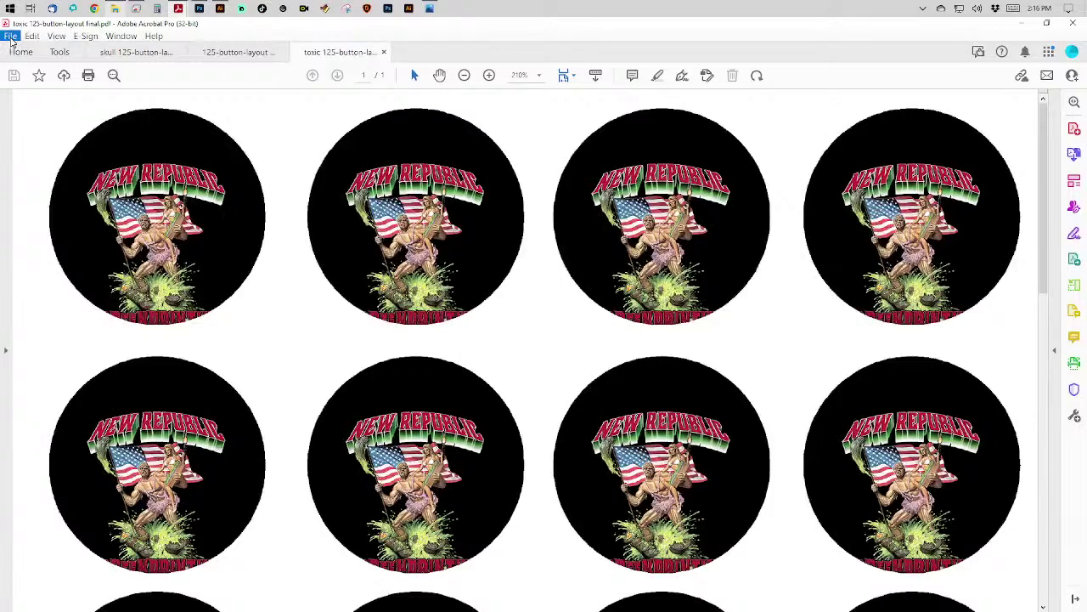
Print the toxie button sheet at Actual size on the HP DeskJet 2700 series printer.
left_click(10, 37)
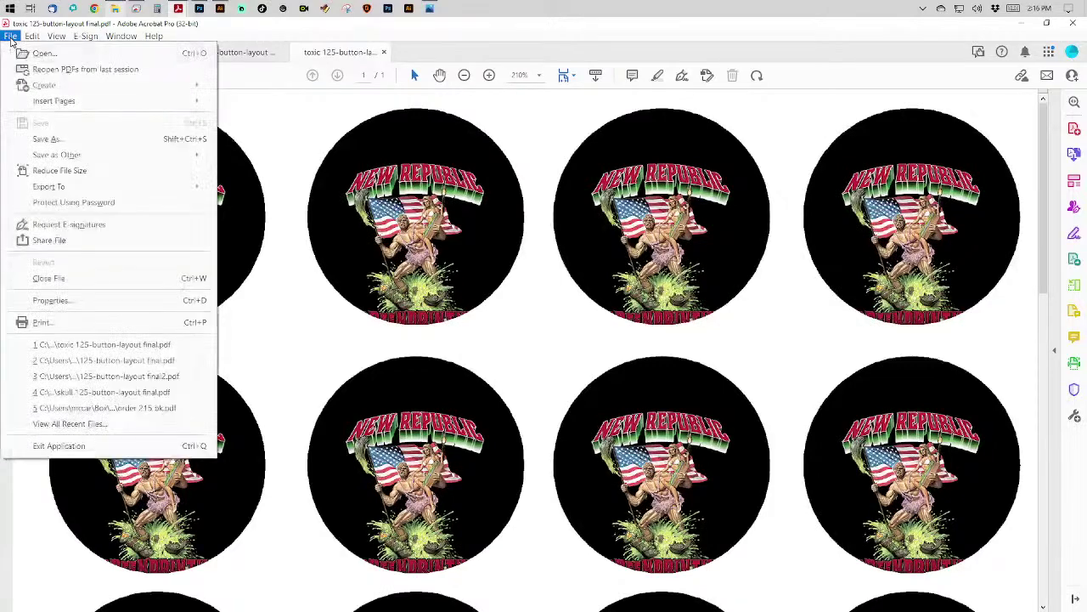
left_click(56, 328)
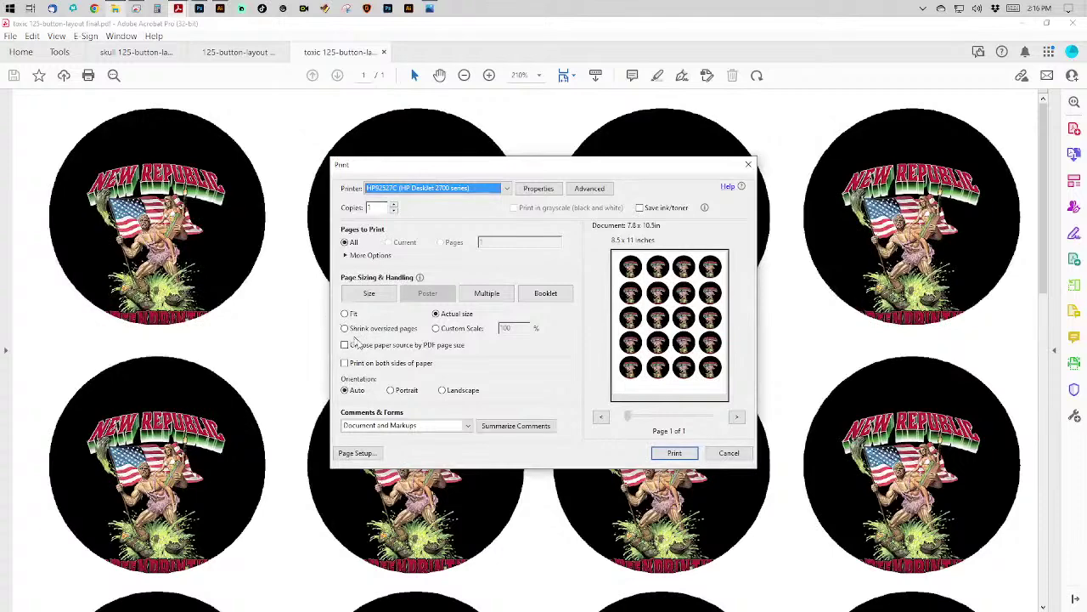
left_click(667, 452)
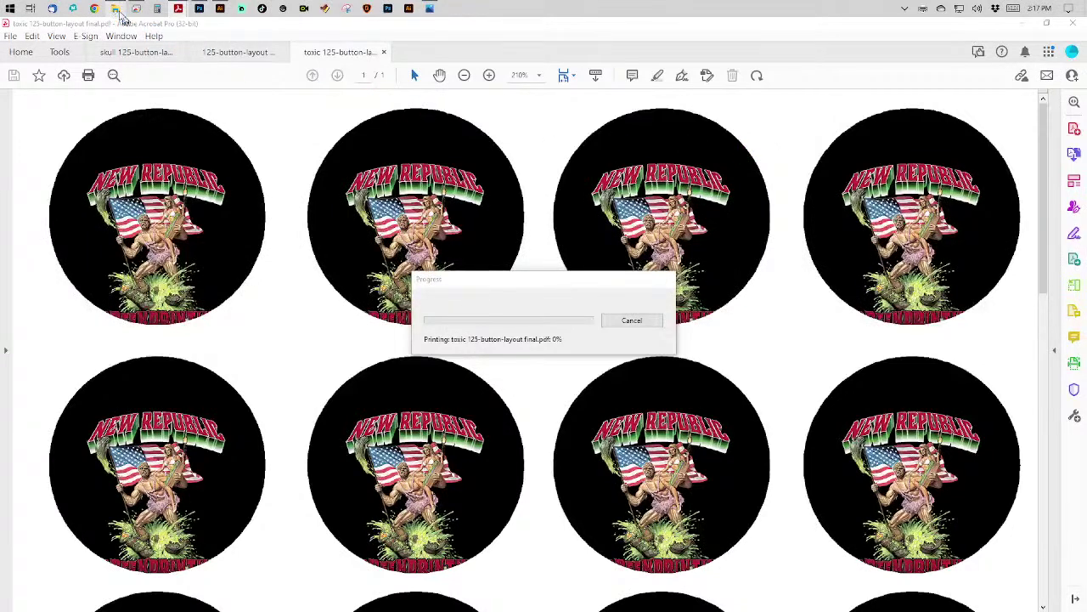
left_click(116, 10)
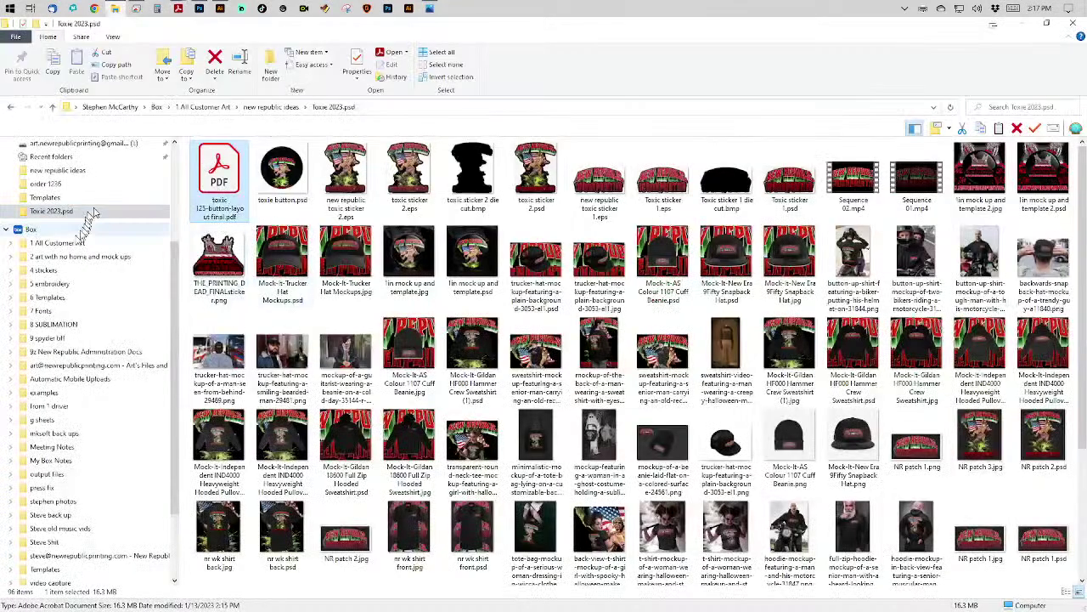
Open hach.ai from the customer's folder under 1 All Customer Art.
left_click(61, 245)
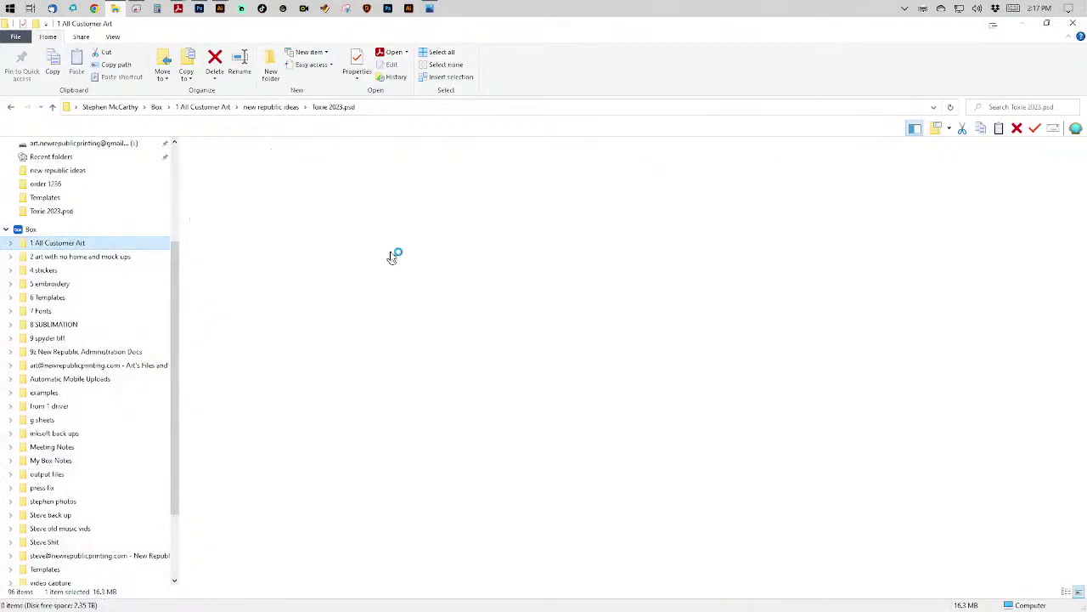
left_click(238, 171)
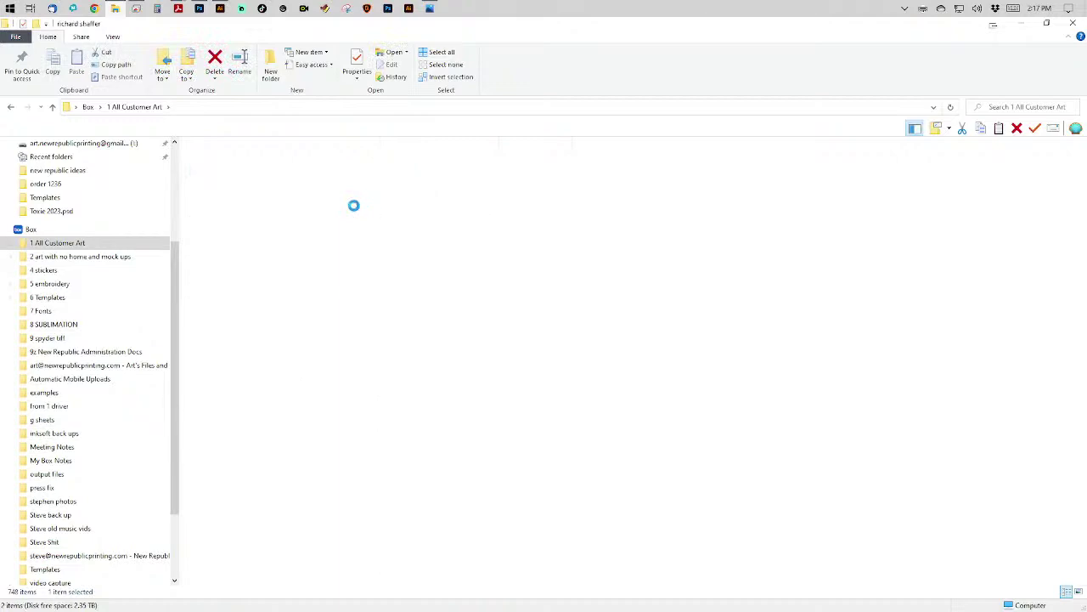
left_click(211, 161)
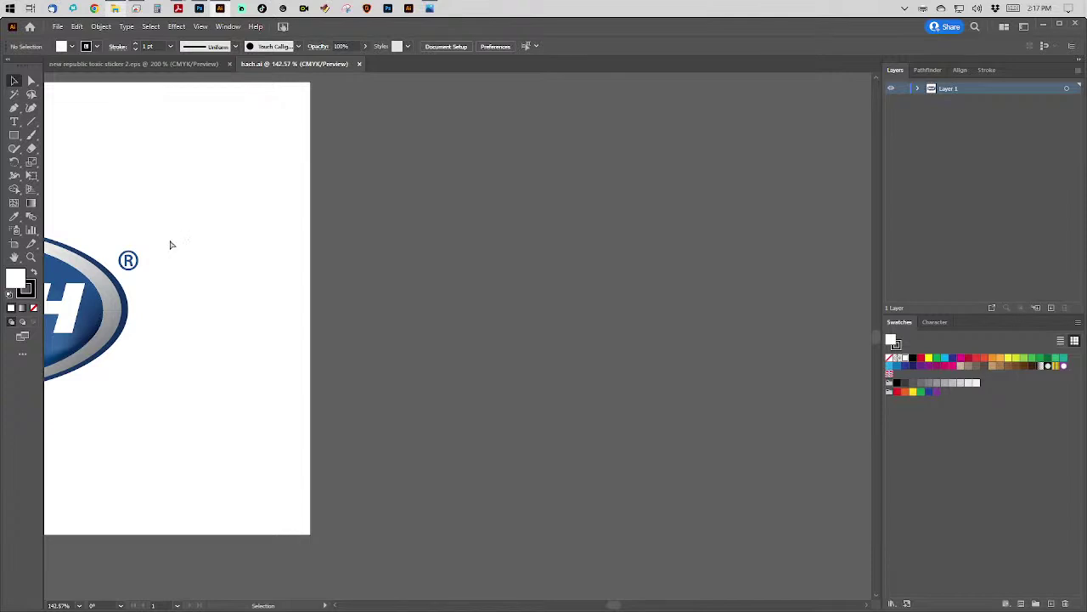
Fit the hach.ai artboard with the HACH logo in the window using Ctrl+0.
key("ctrl+0")
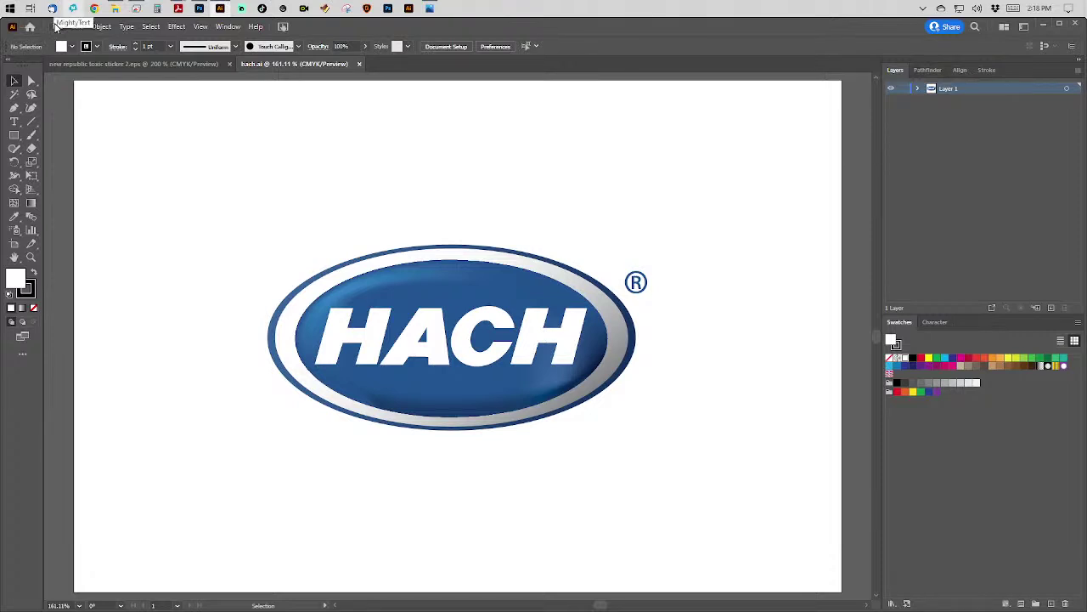
Export the HACH logo from Illustrator as a JPEG (*.JPG) file named hach.jpg.
left_click(53, 27)
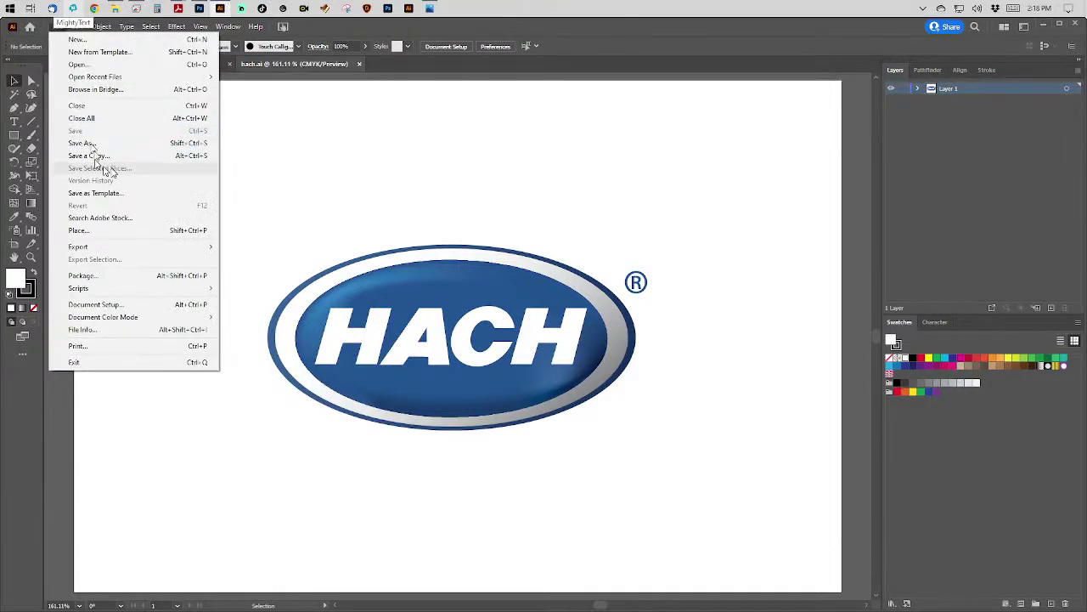
mouse_move(120, 246)
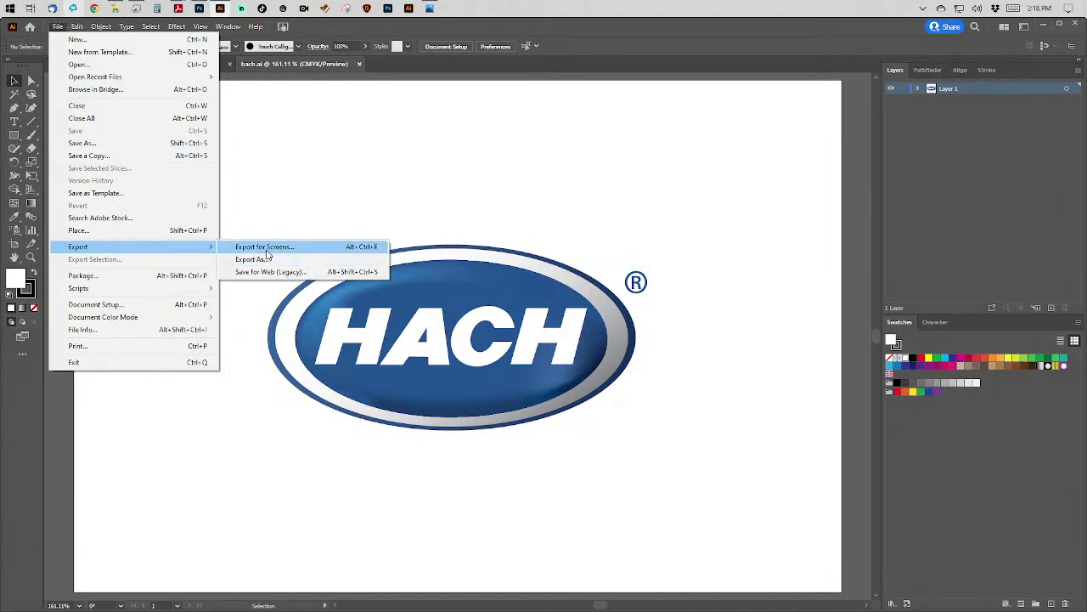
left_click(267, 258)
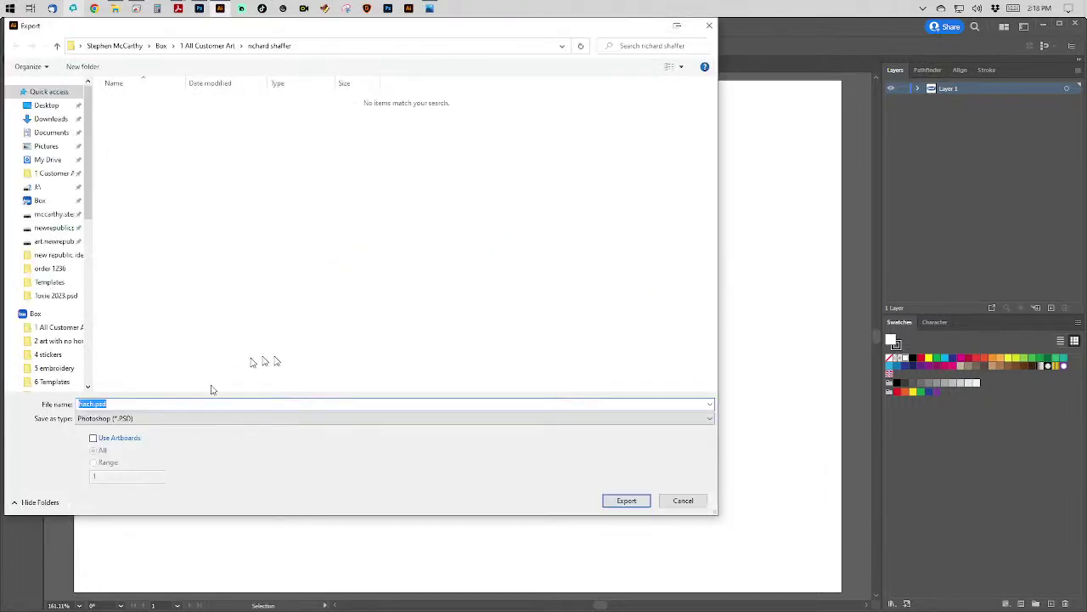
left_click(204, 418)
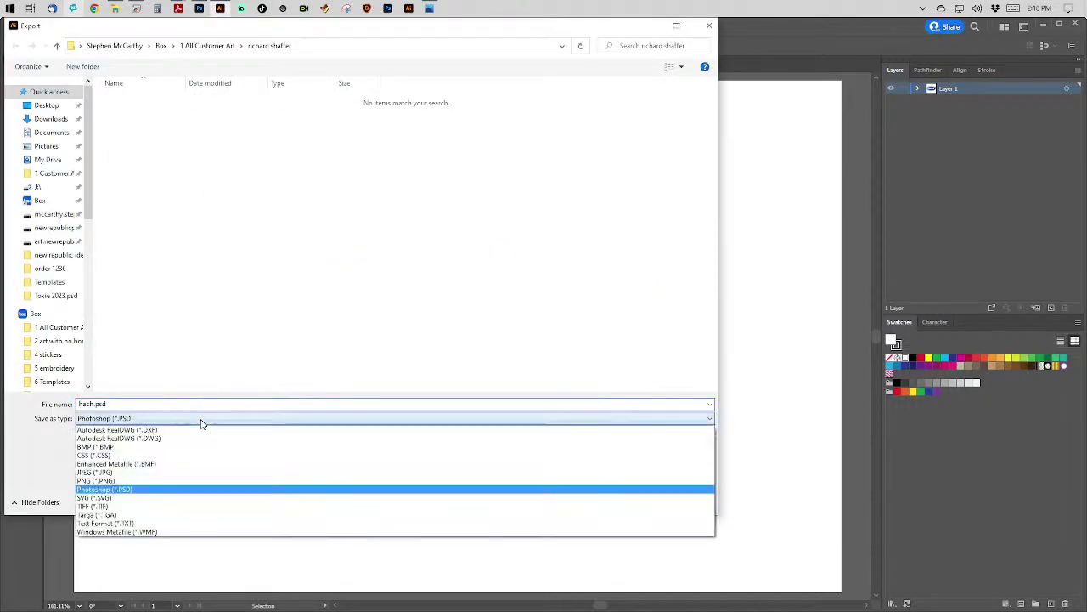
left_click(208, 472)
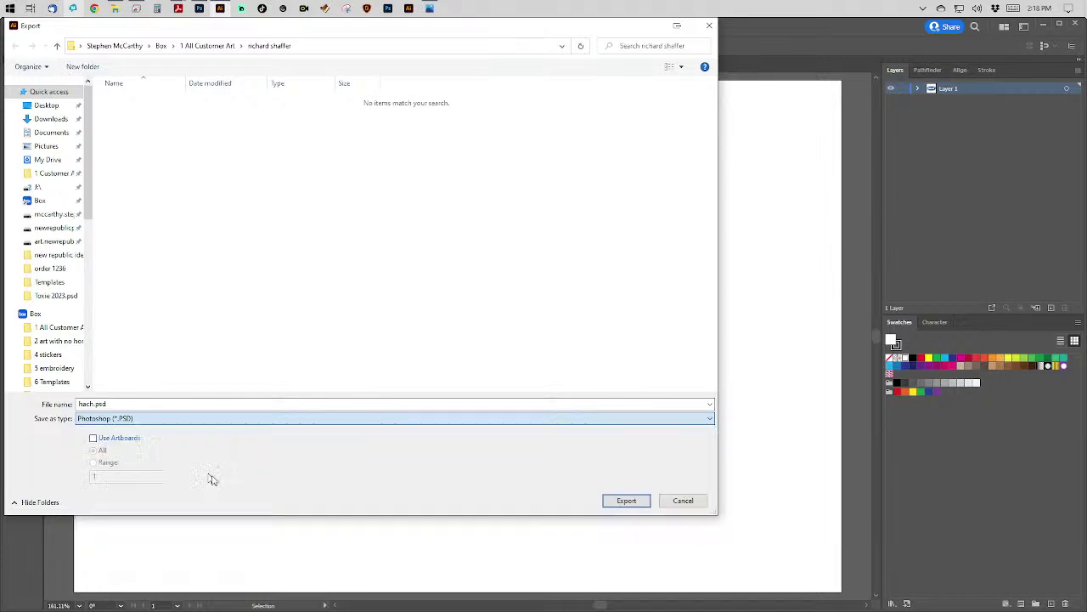
left_click(629, 503)
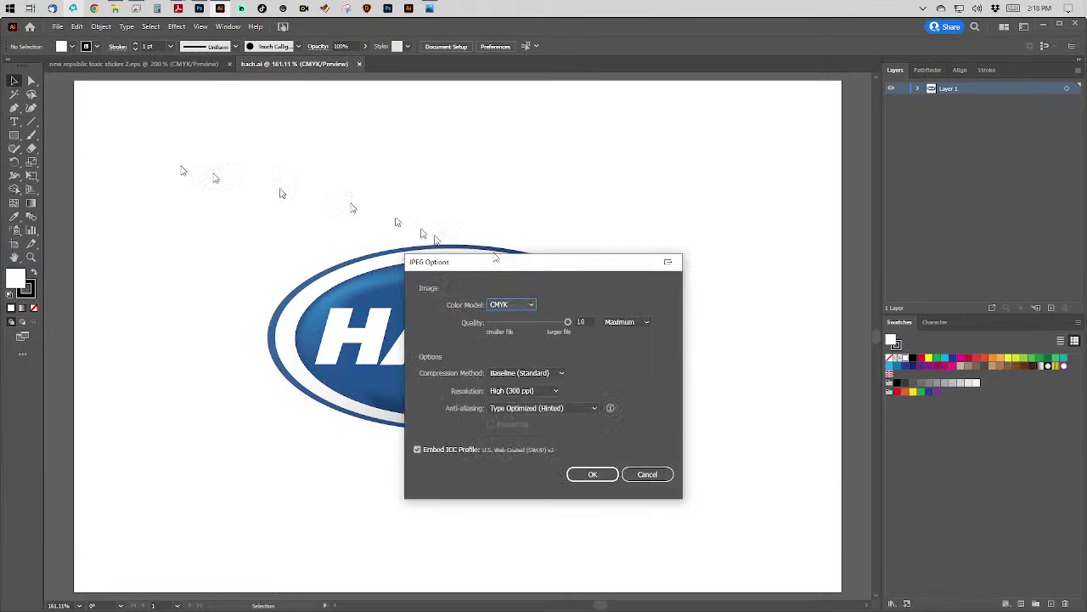
Accept the JPEG options (CMYK, quality 10, 300 ppi), then return to the hach.ai document.
left_click(595, 474)
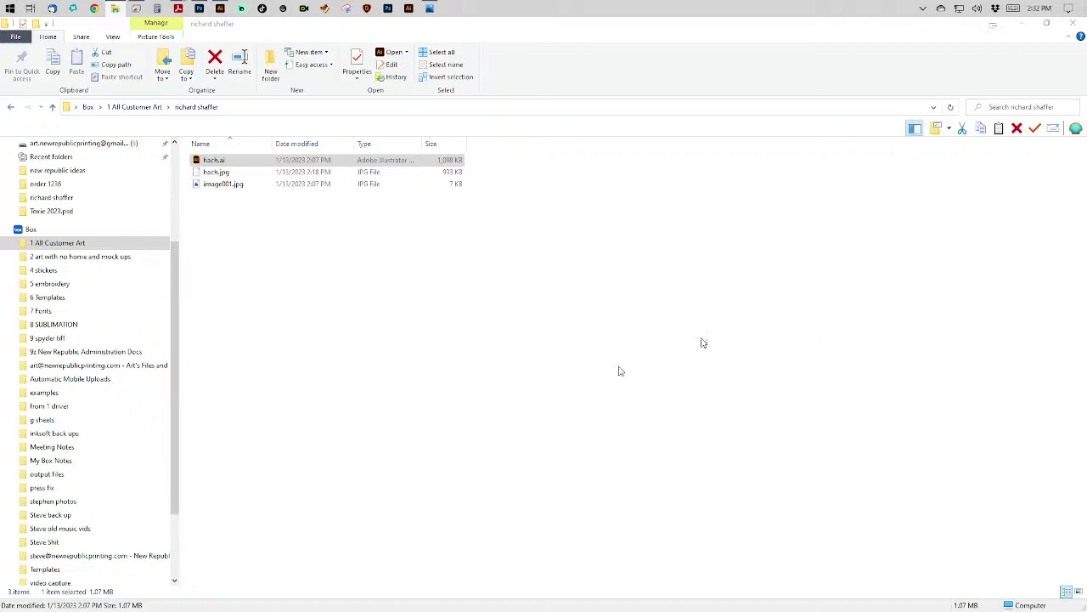
left_click(220, 9)
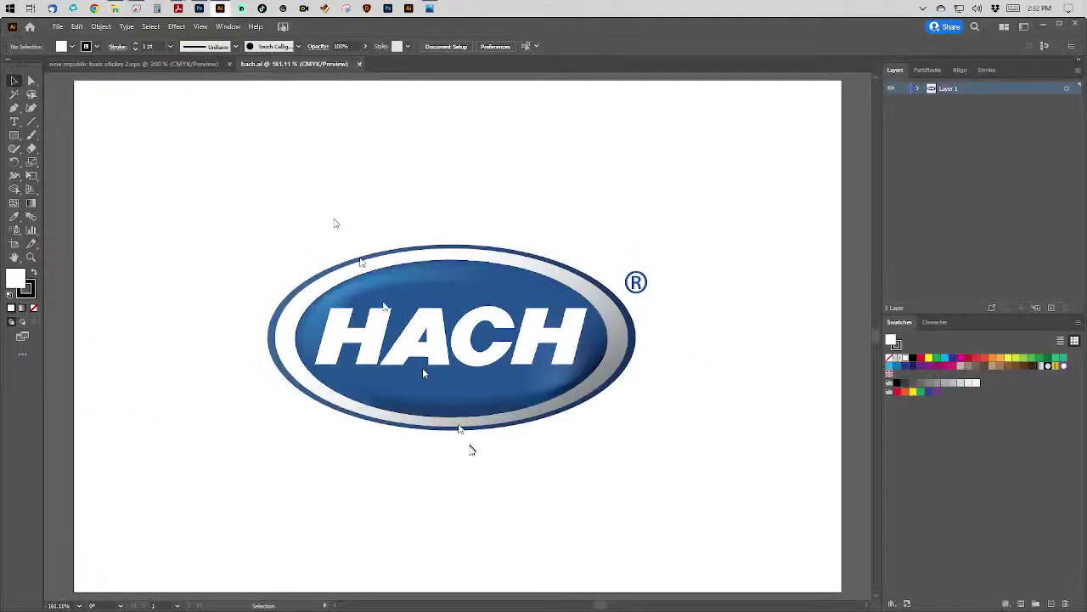
Expand Layer 1, toggle visibility to identify the ring and mesh fill, and hide the ® mark.
left_click(917, 89)
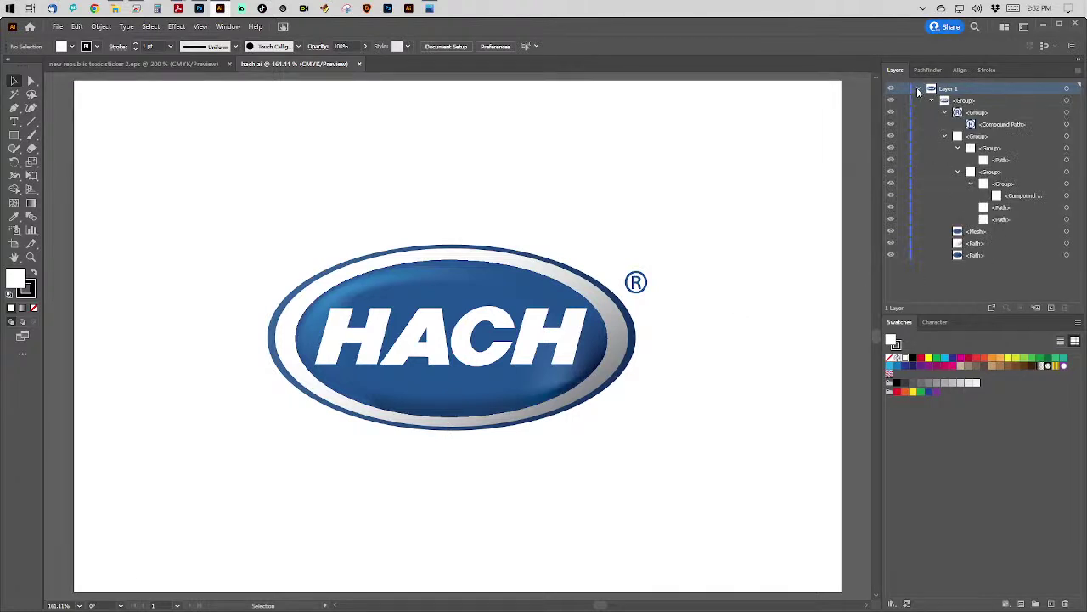
left_click(891, 243)
left_click(891, 243)
left_click(891, 231)
left_click(894, 232)
left_click(892, 113)
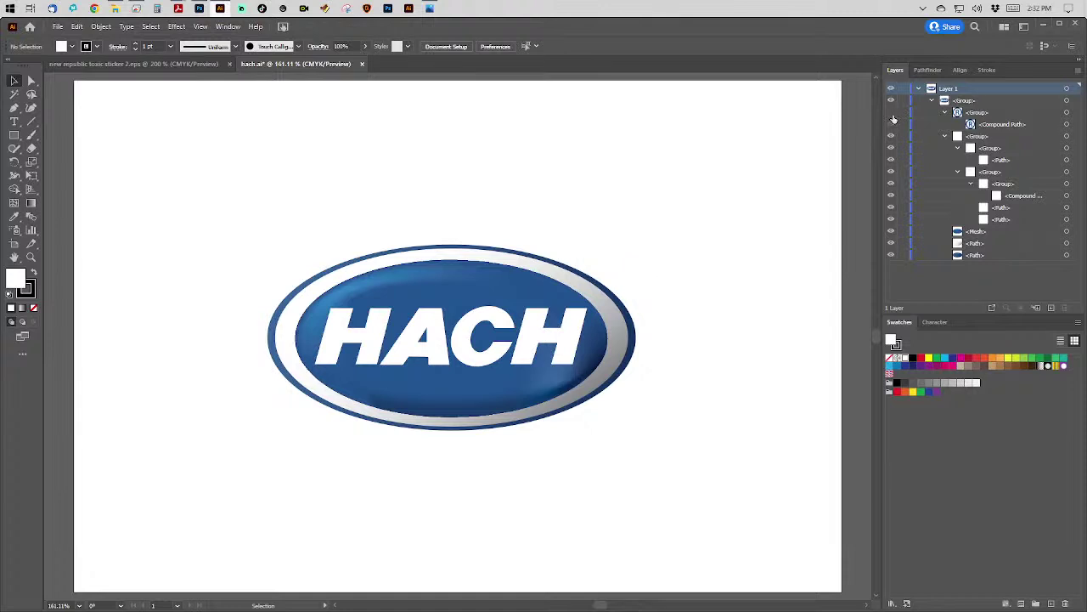
Hide the HACH lettering and check which layers hold the ring and dark blue outer oval.
left_click(891, 138)
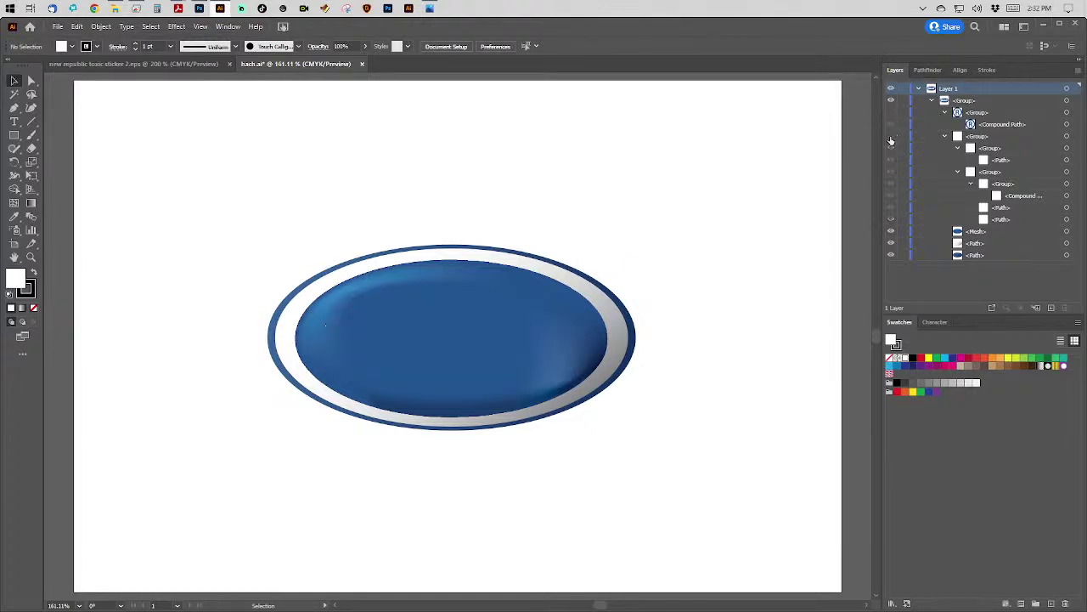
left_click(891, 138)
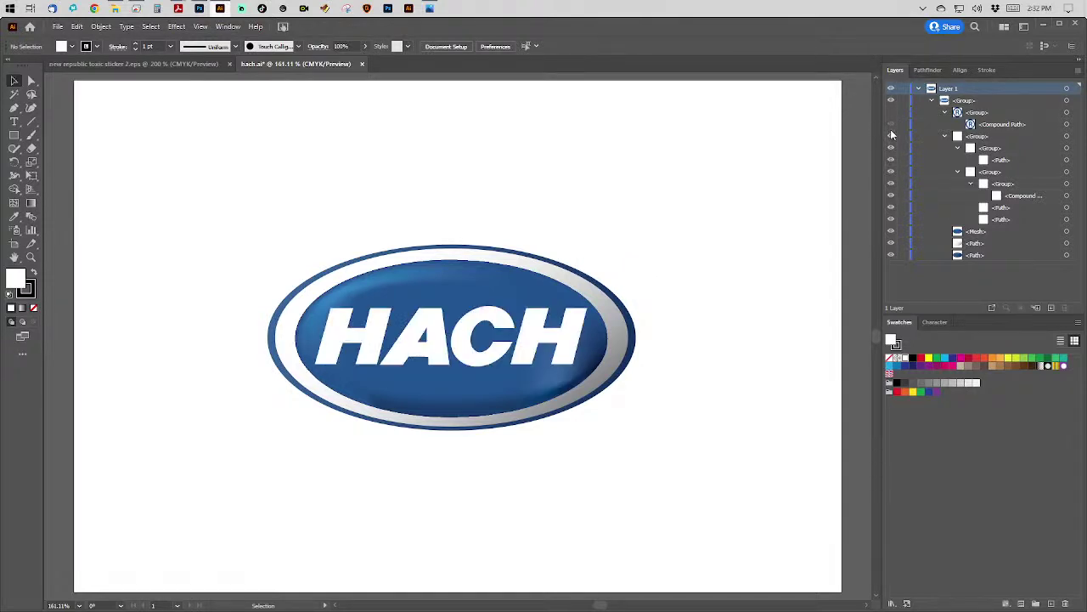
left_click(891, 136)
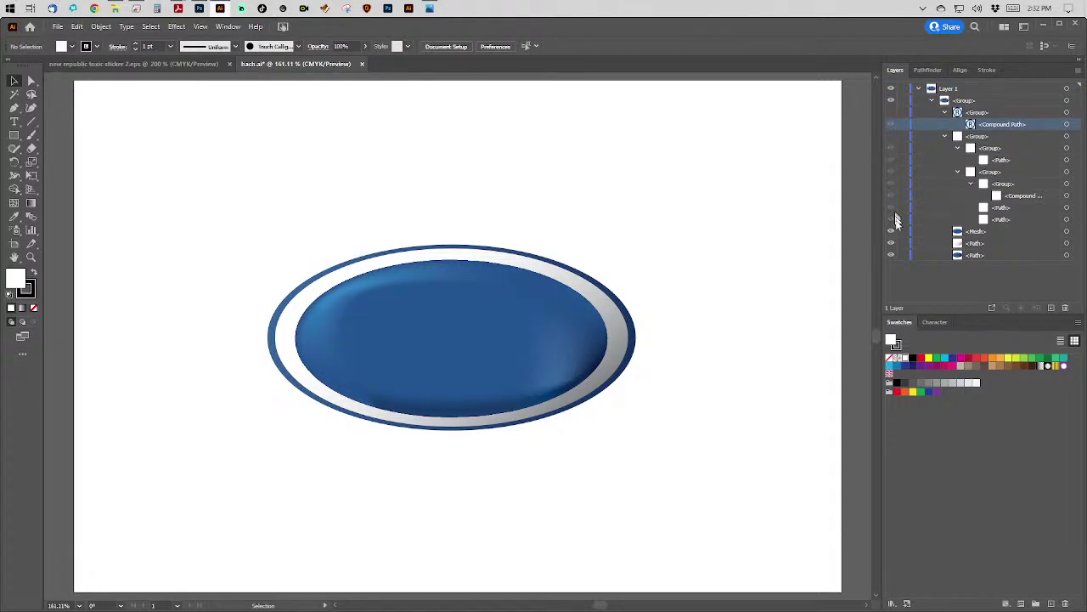
left_click(891, 243)
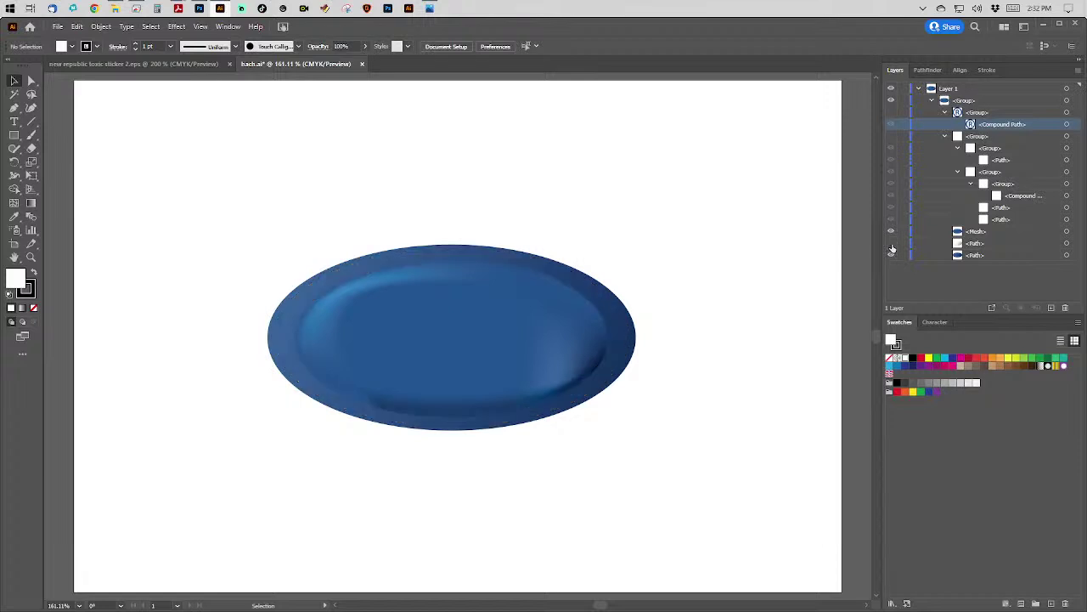
left_click(891, 244)
left_click(891, 255)
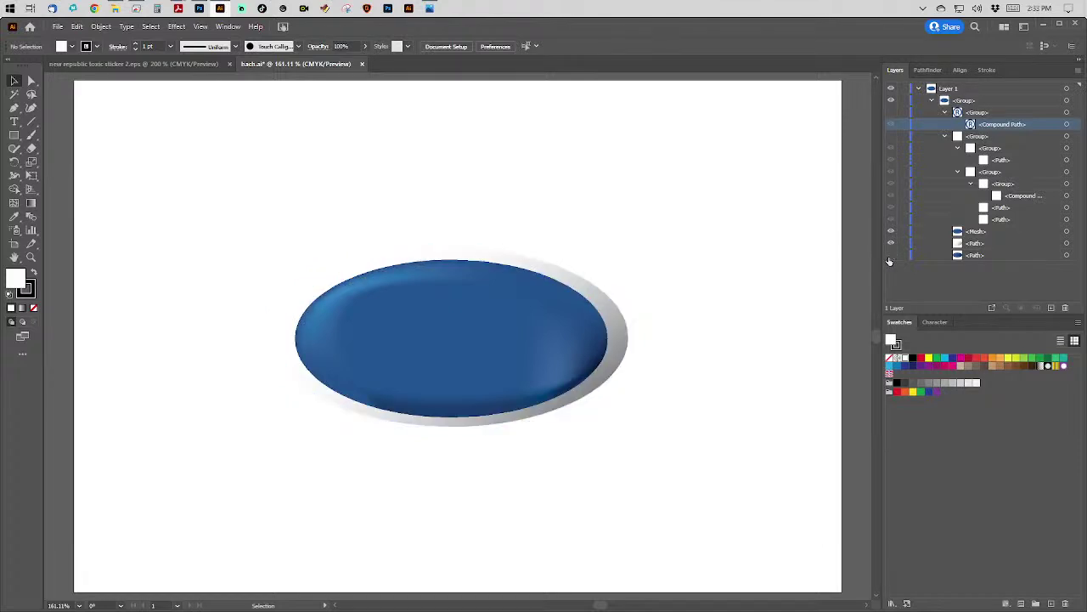
left_click(891, 254)
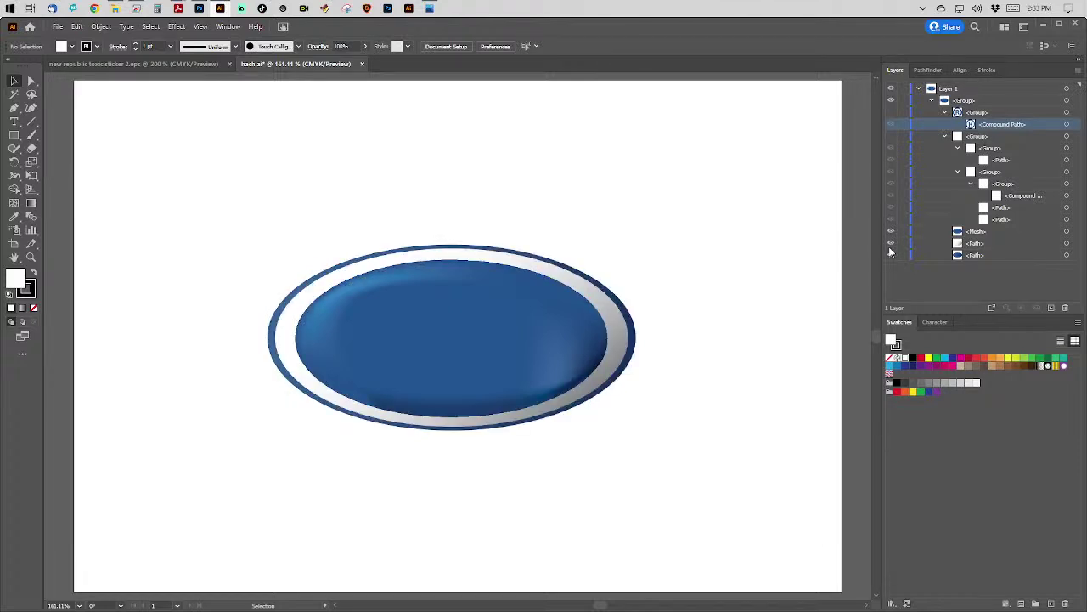
Fill the gradient ring with solid white and the mesh oval with flat CMYK Blue, then show the lettering.
left_click(1067, 243)
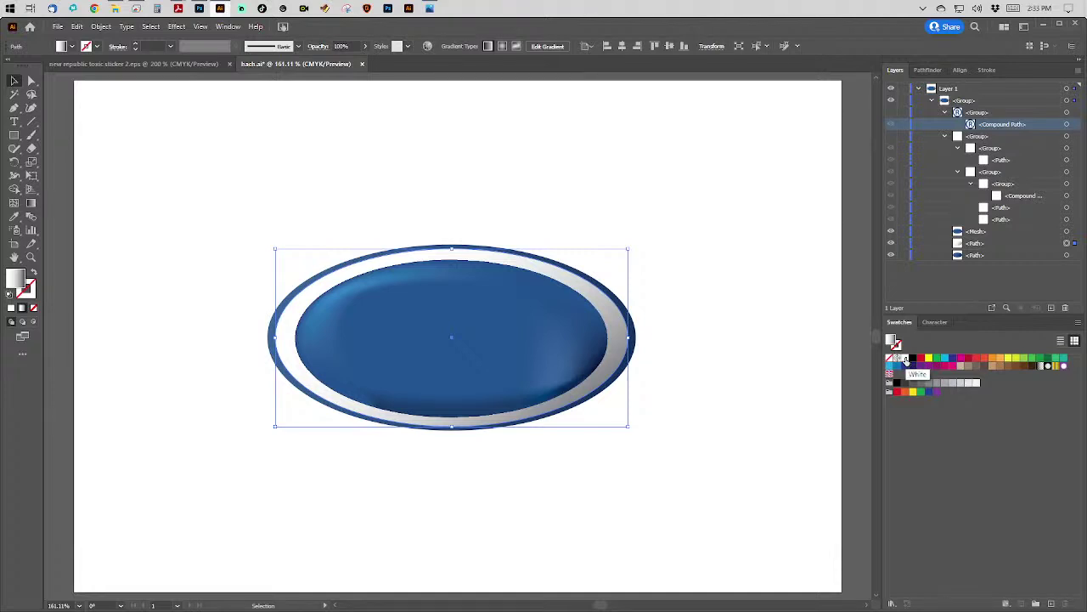
left_click(906, 358)
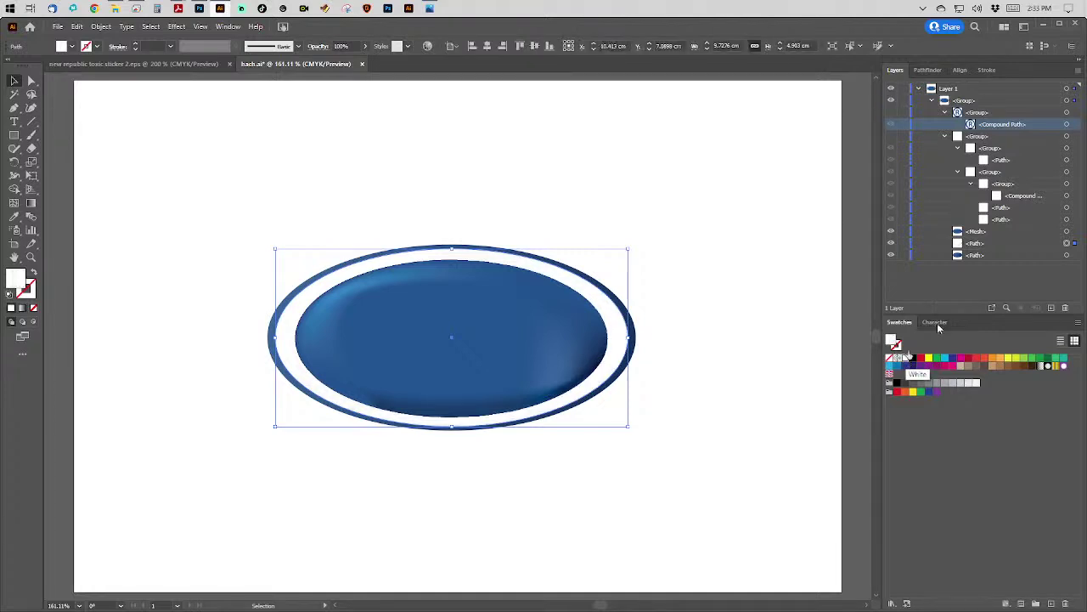
left_click(1070, 232)
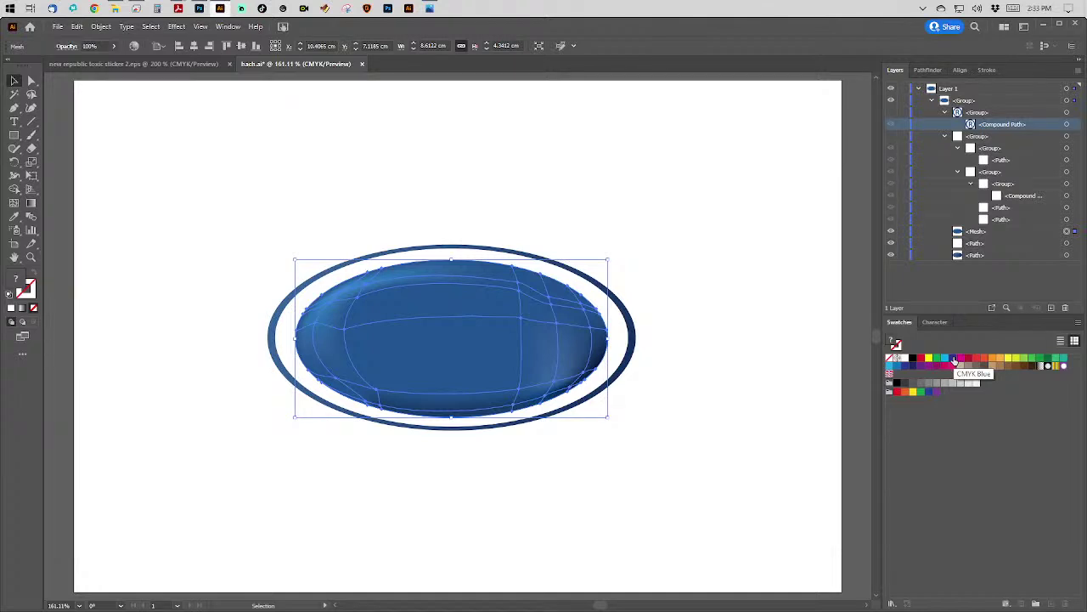
left_click(954, 360)
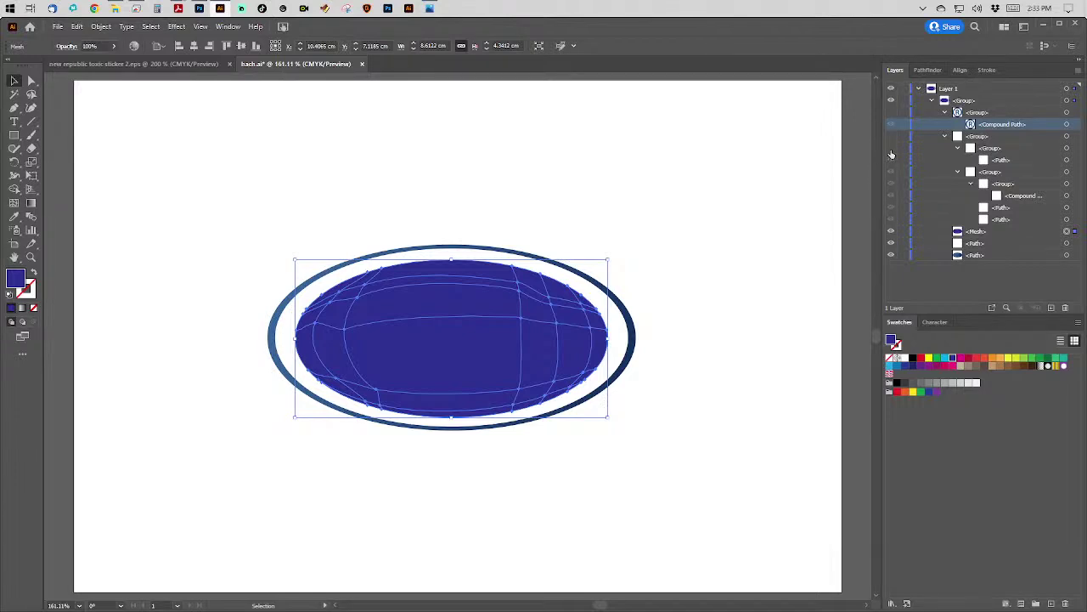
left_click(891, 136)
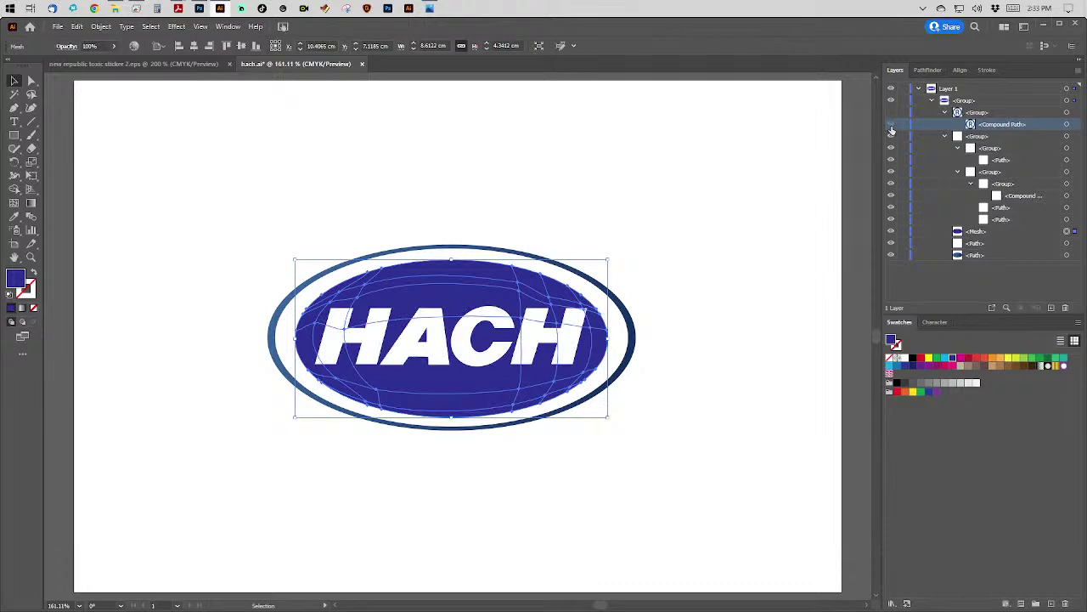
left_click(786, 220)
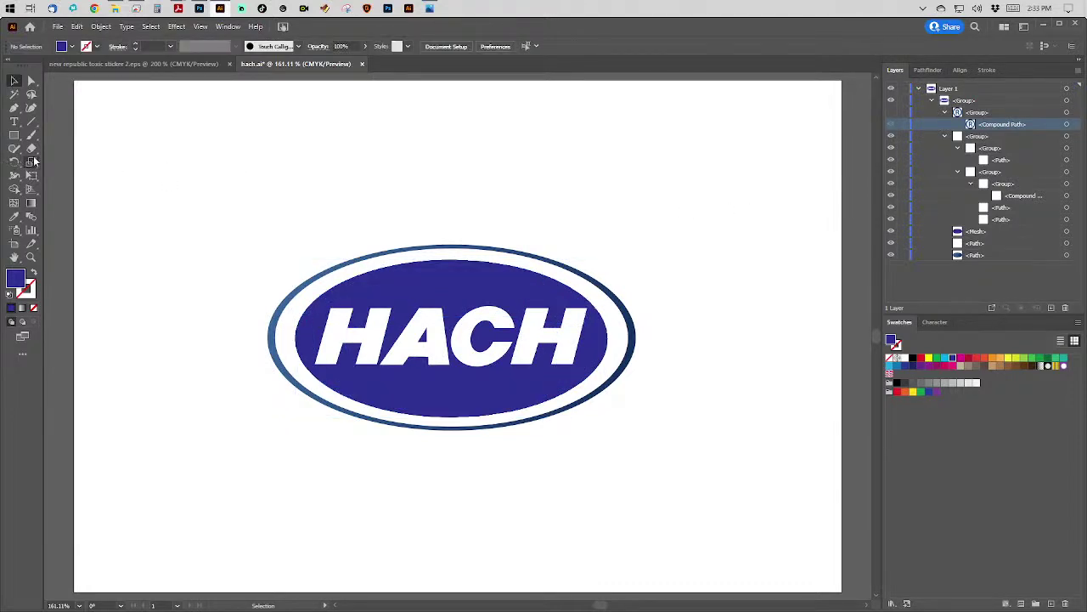
Export the flattened logo as Photoshop (*.PSD) file hach.psd, accepting the export options.
left_click(63, 29)
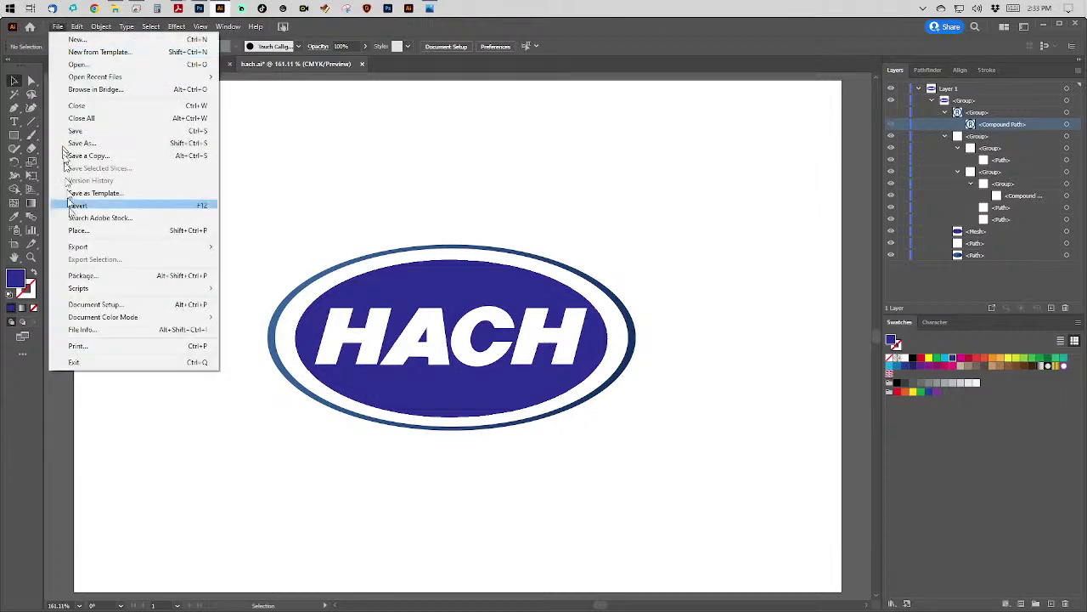
mouse_move(204, 246)
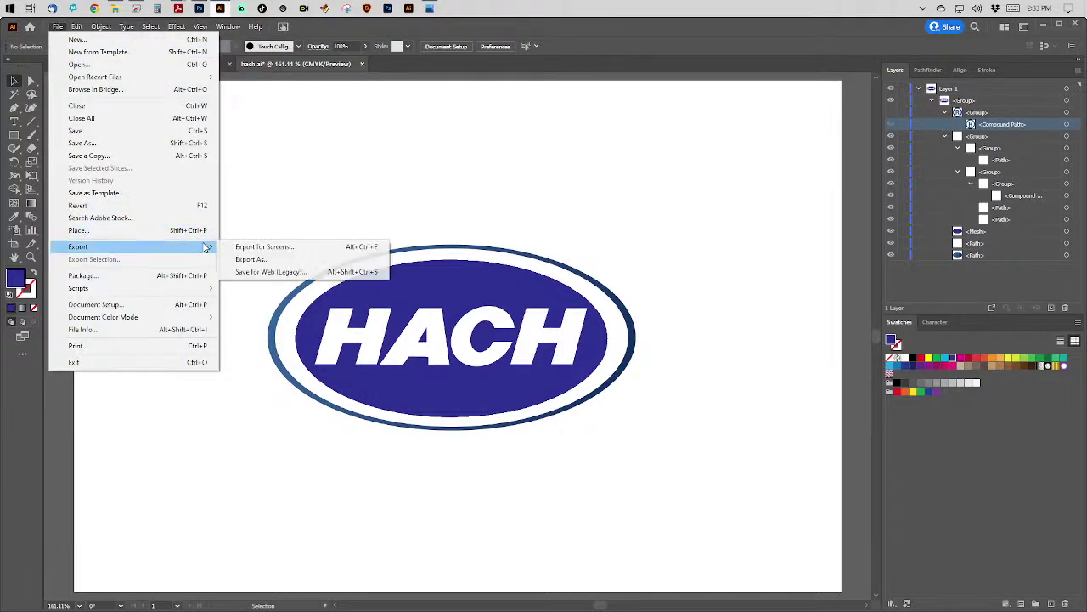
left_click(250, 260)
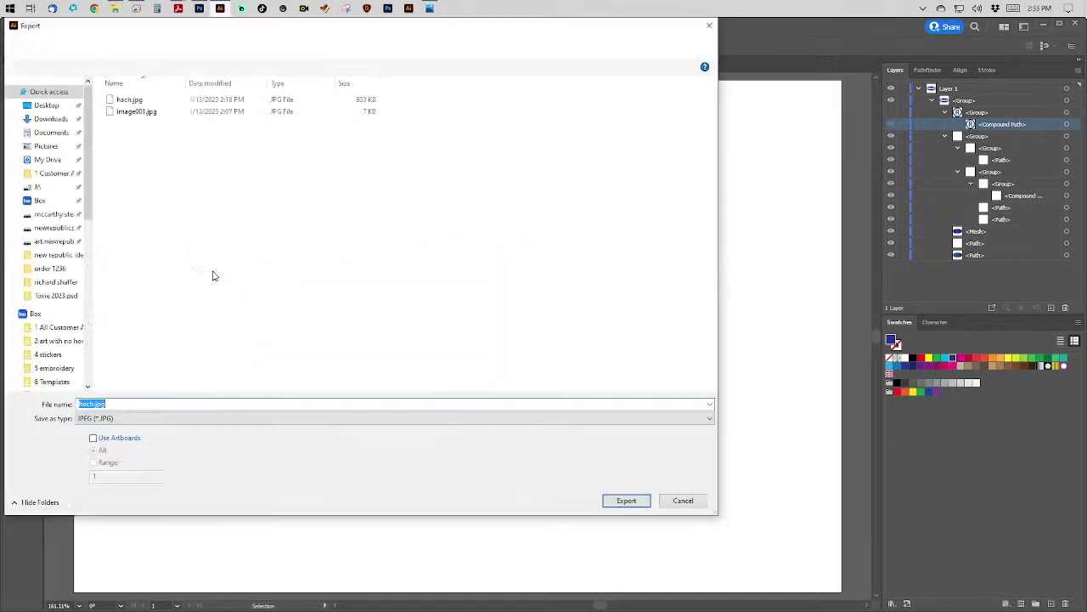
left_click(178, 418)
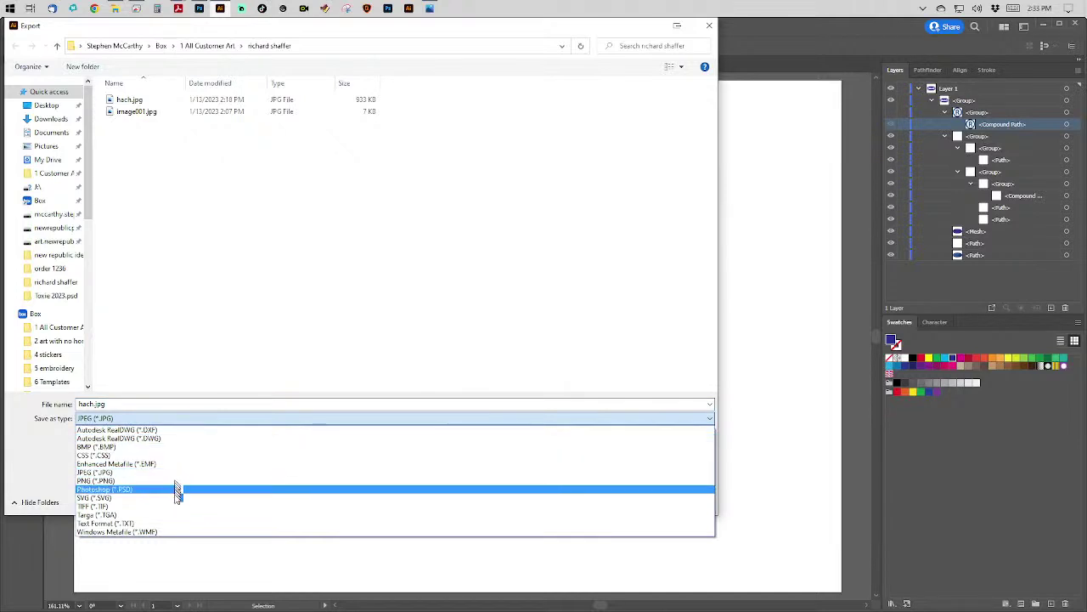
left_click(176, 490)
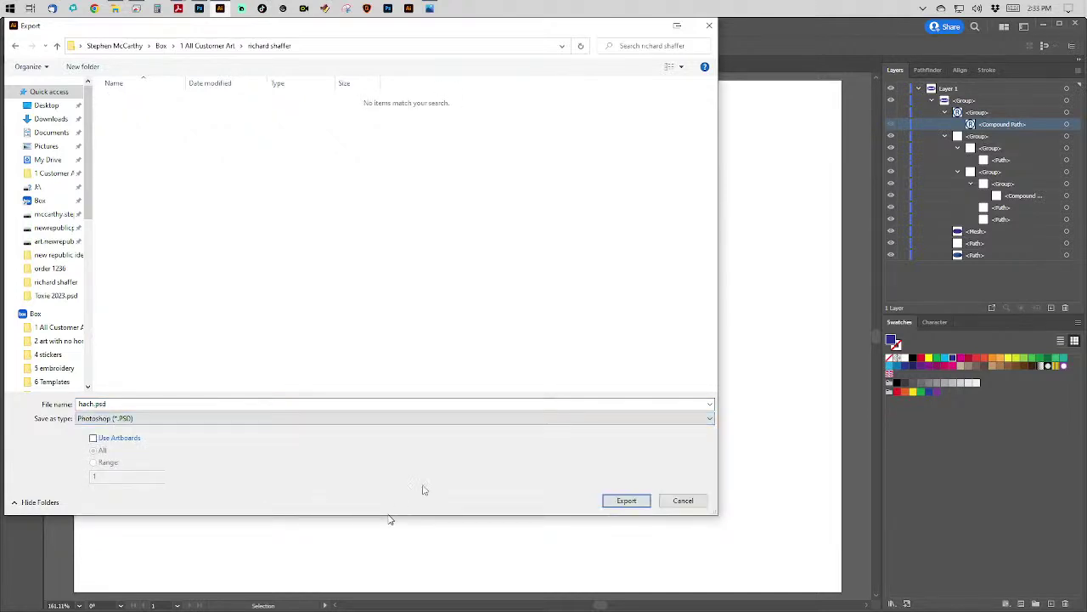
left_click(629, 501)
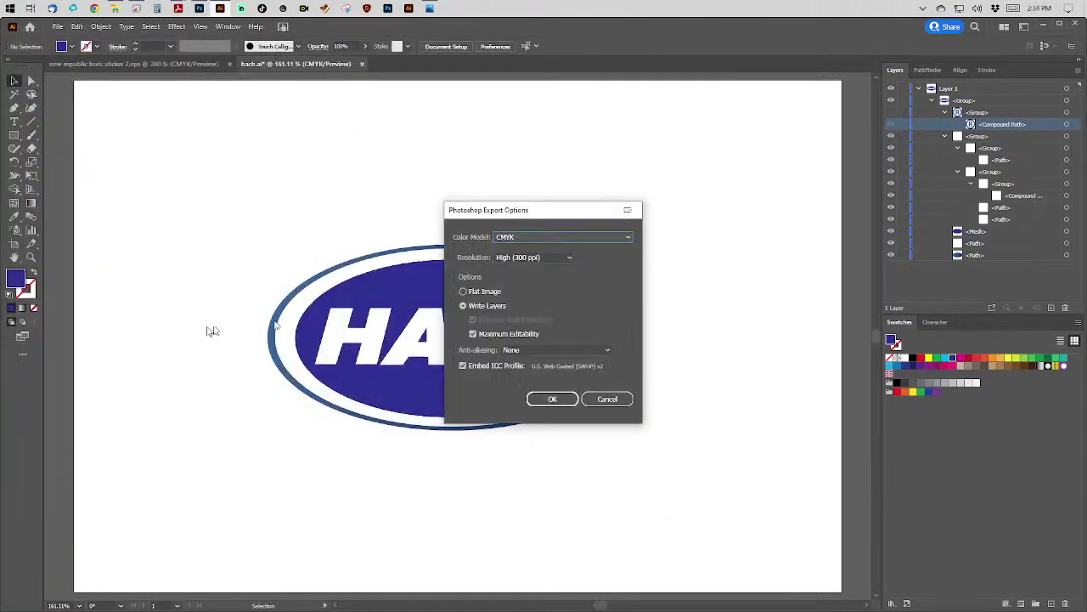
left_click(563, 398)
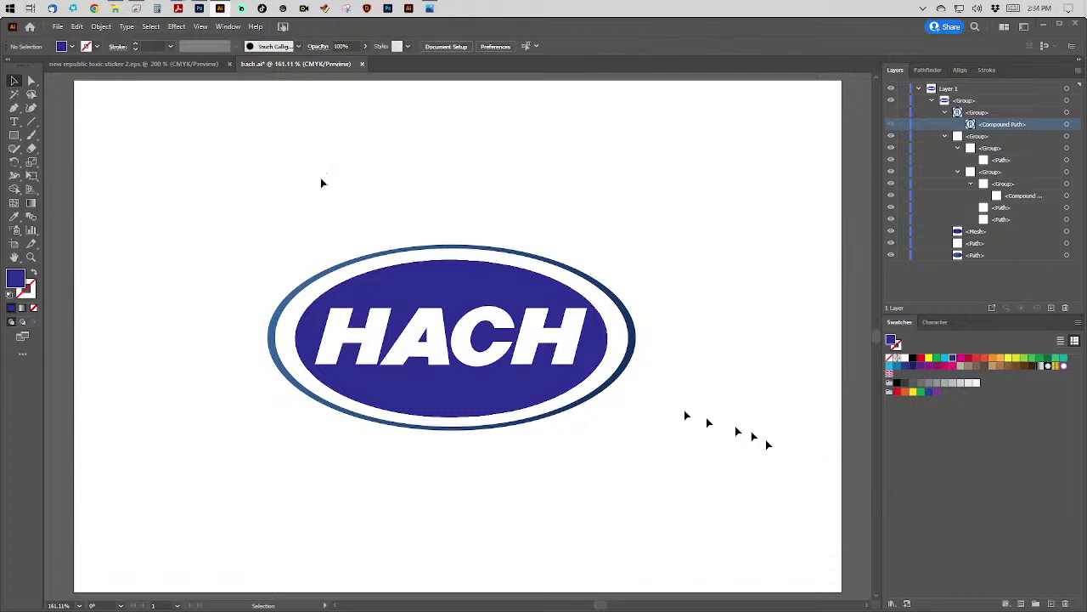
Change the document units in Document Setup from centimeters to inches.
key("ctrl+a")
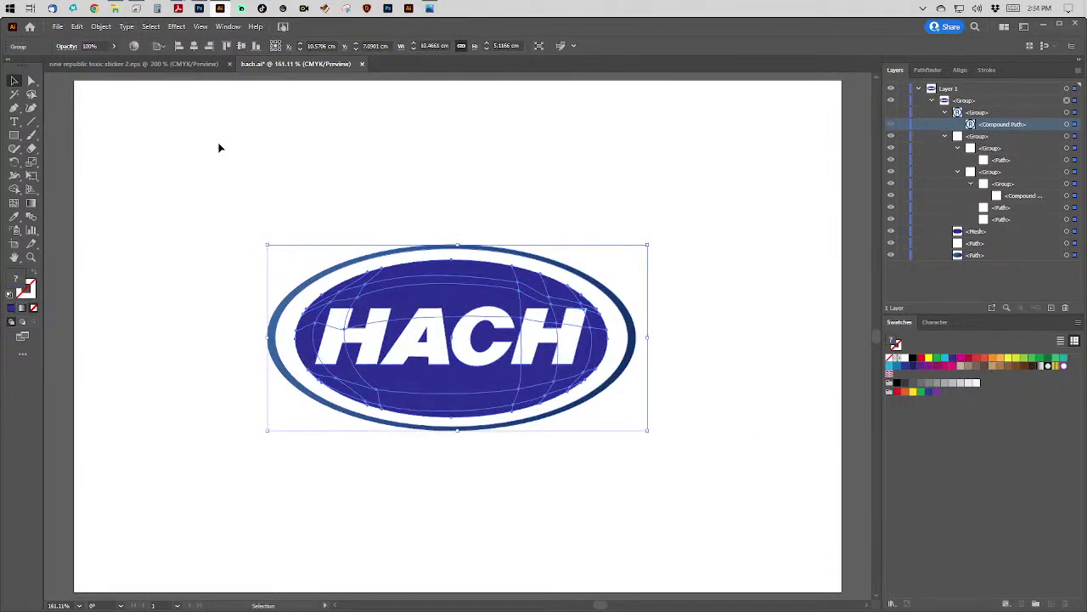
left_click(315, 100)
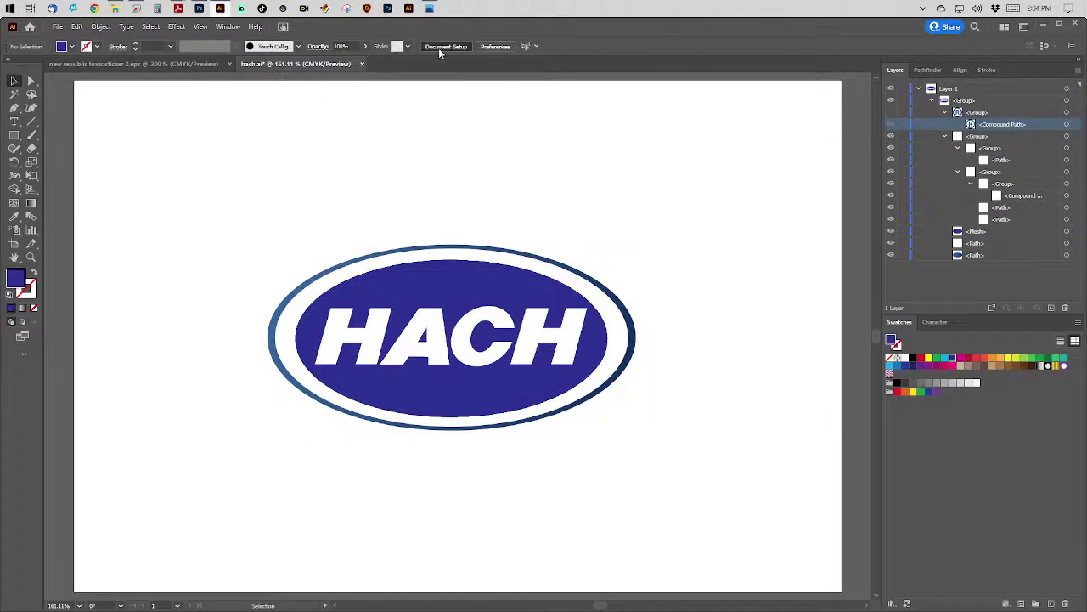
left_click(442, 47)
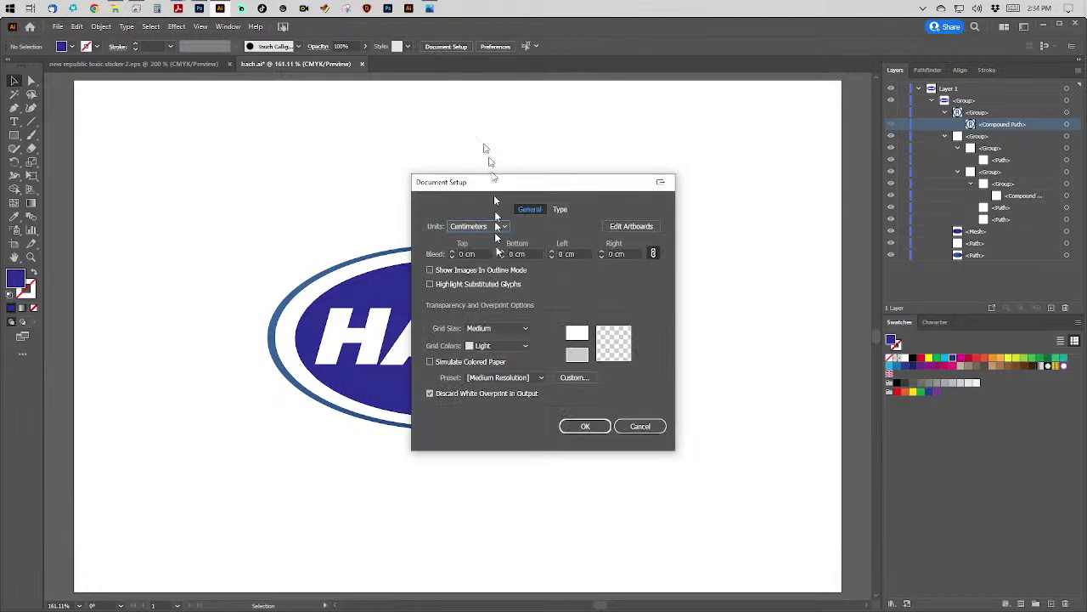
left_click(498, 226)
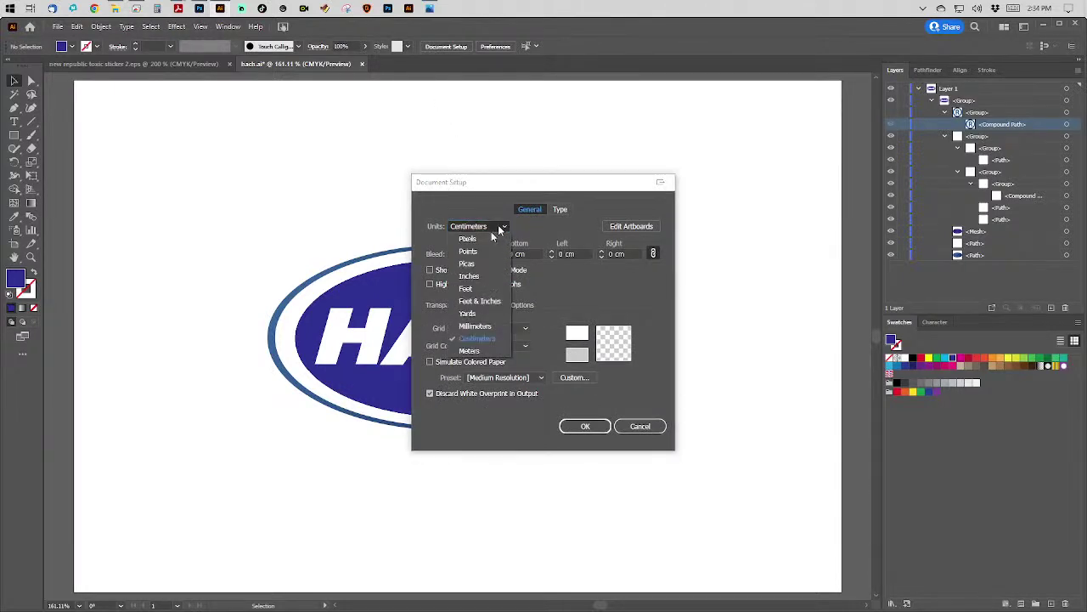
left_click(470, 276)
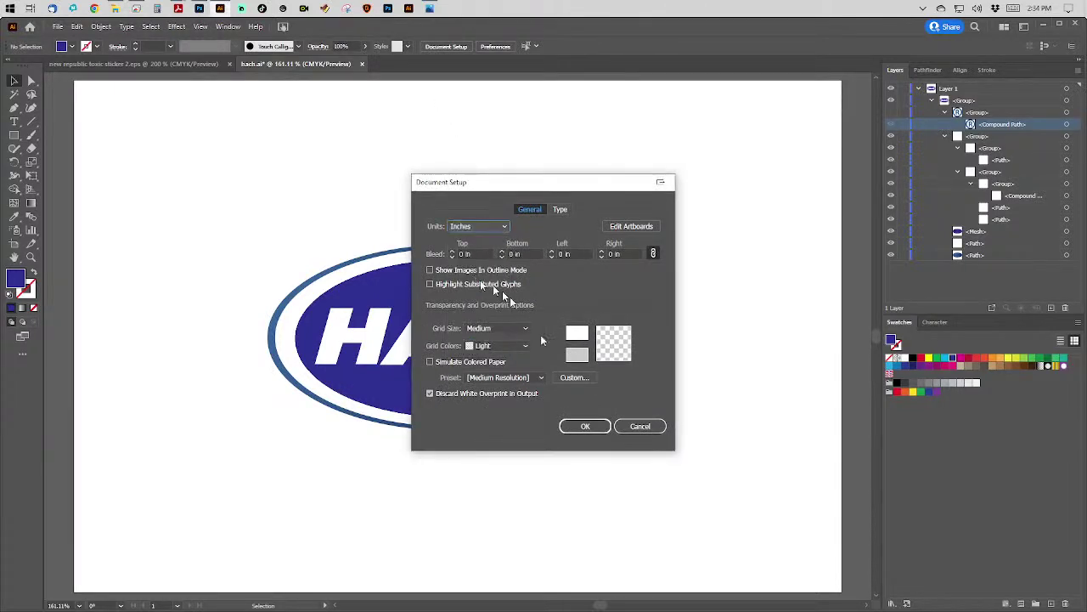
left_click(586, 425)
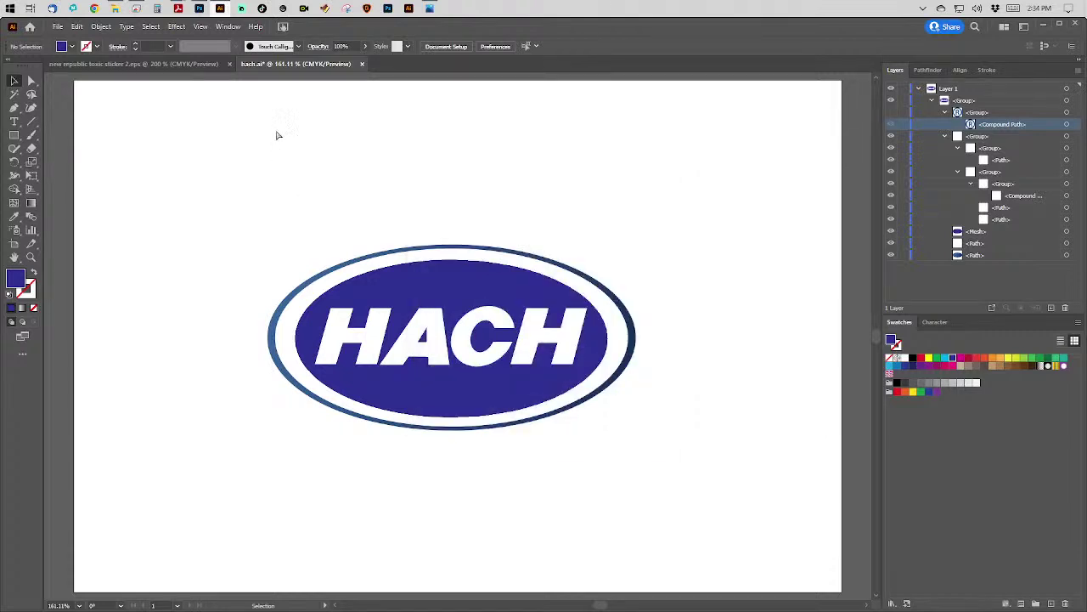
Select all to read the logo's size in inches, then close hach.ai without saving.
key("ctrl+a")
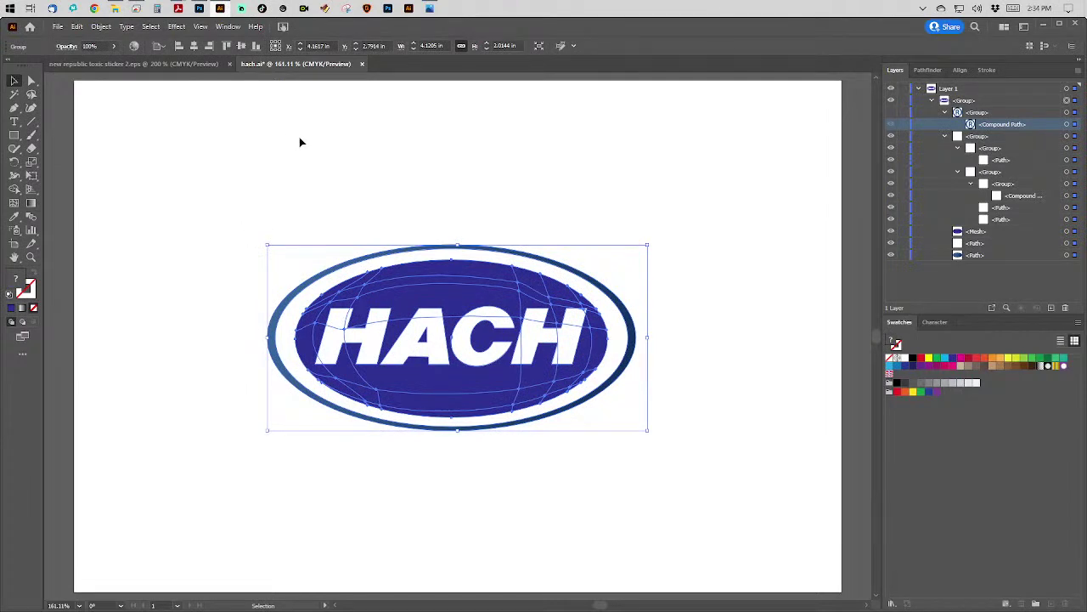
left_click(362, 64)
left_click(597, 333)
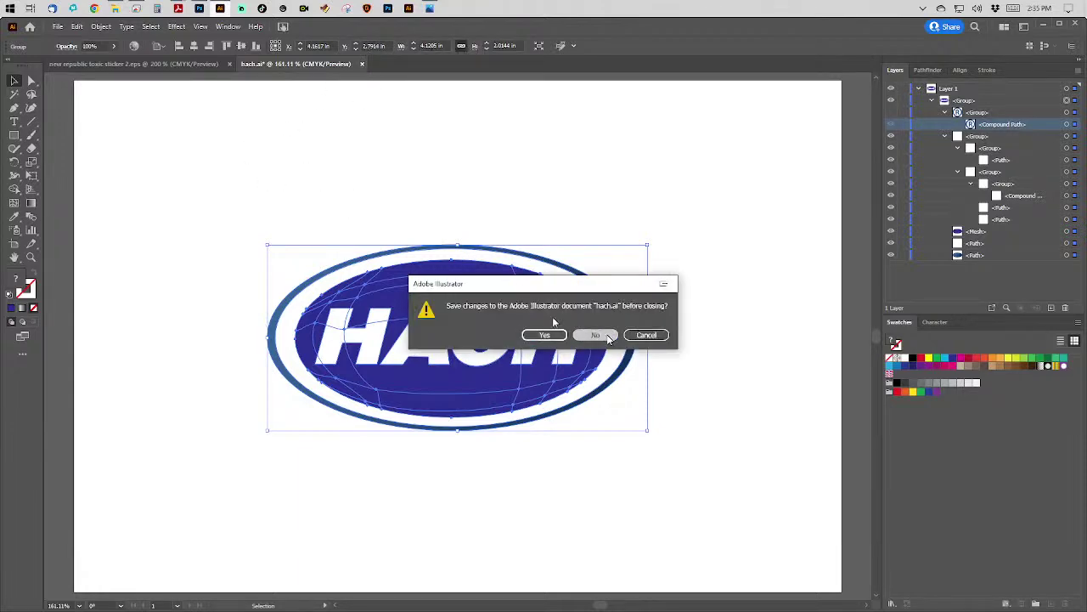
Open hach.psd from the customer's artwork folder in File Explorer.
left_click(114, 10)
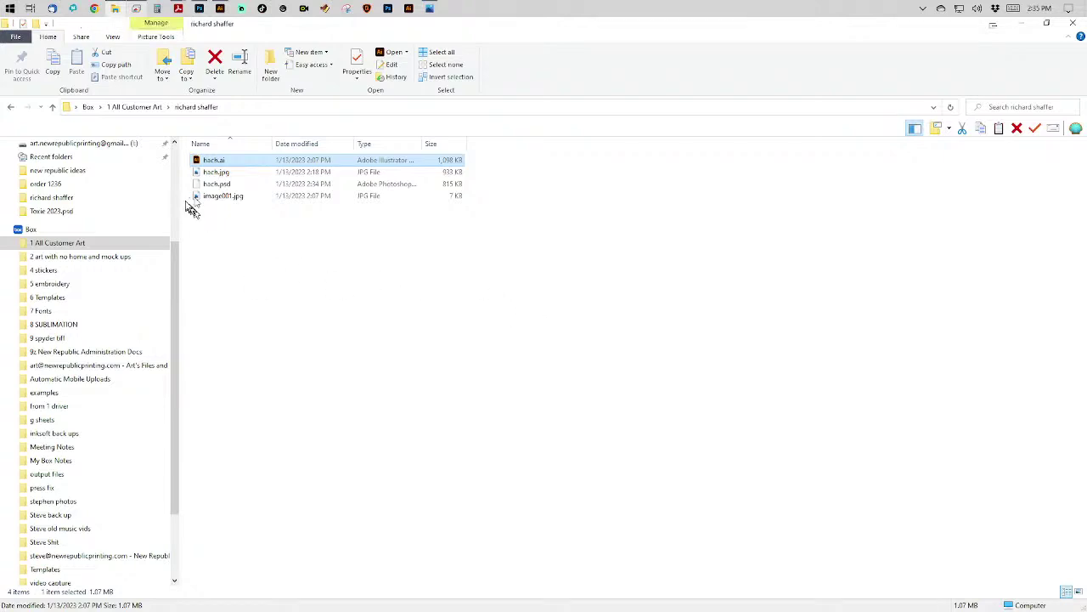
left_click(225, 184)
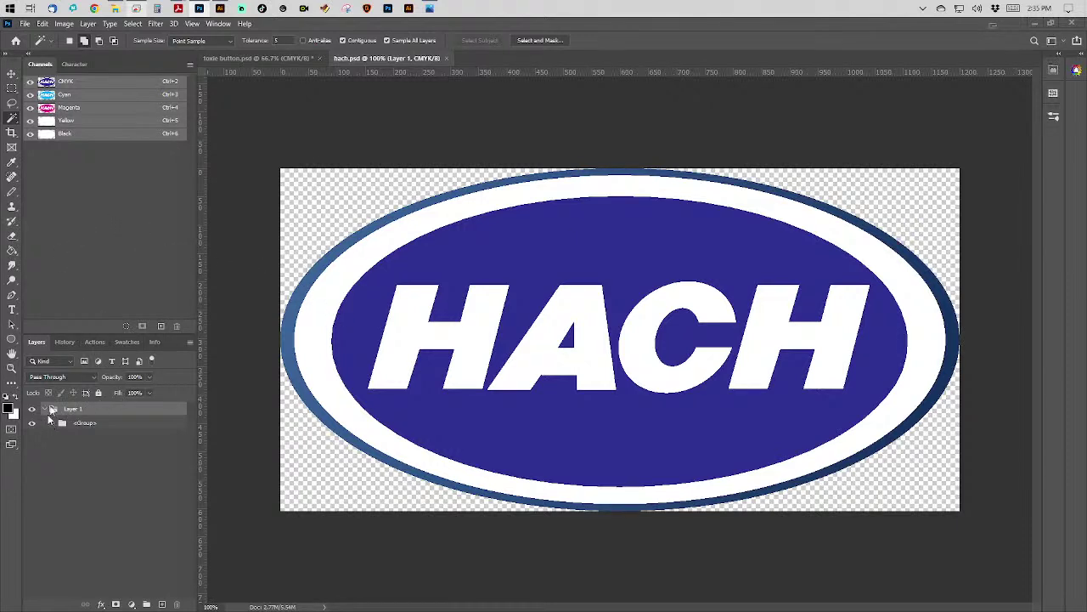
Merge the visible logo layers and add an empty Layer 2 beneath Layer 1.
left_click(88, 23)
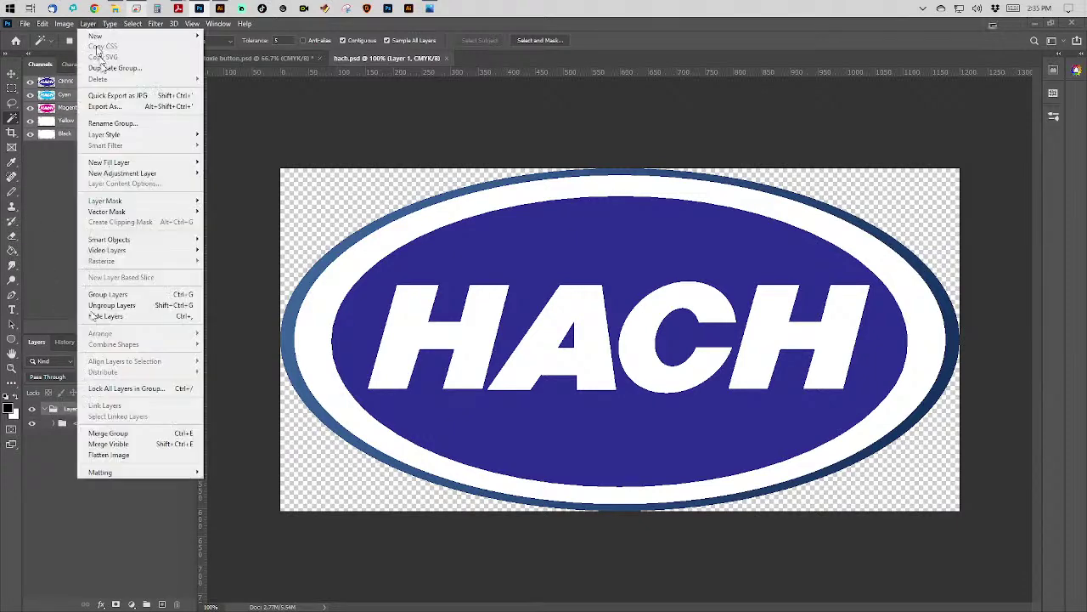
left_click(99, 443)
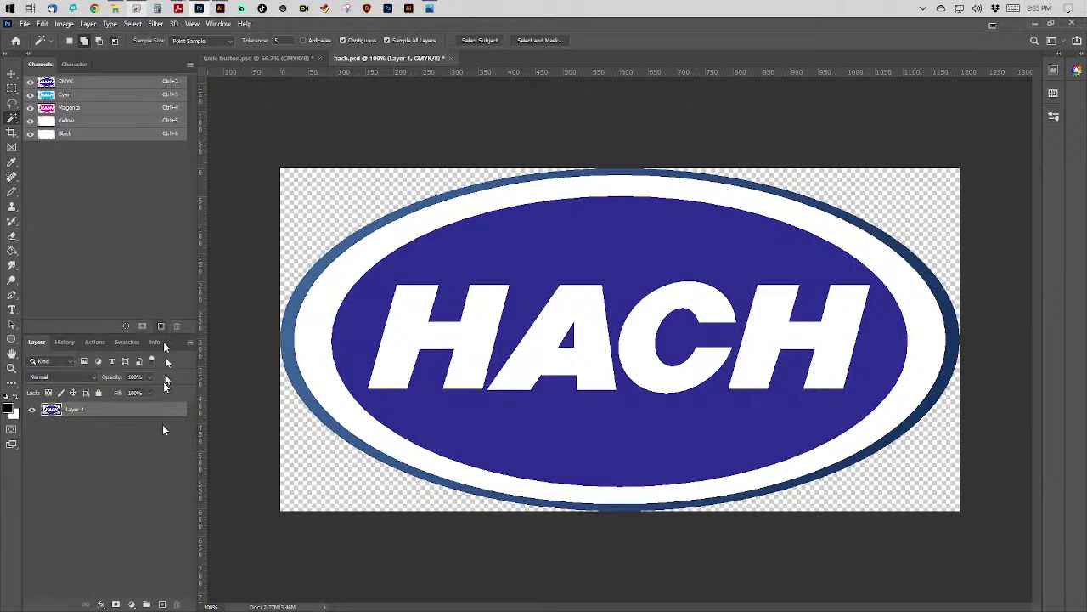
left_click(162, 604)
left_click_drag(129, 411, 127, 448)
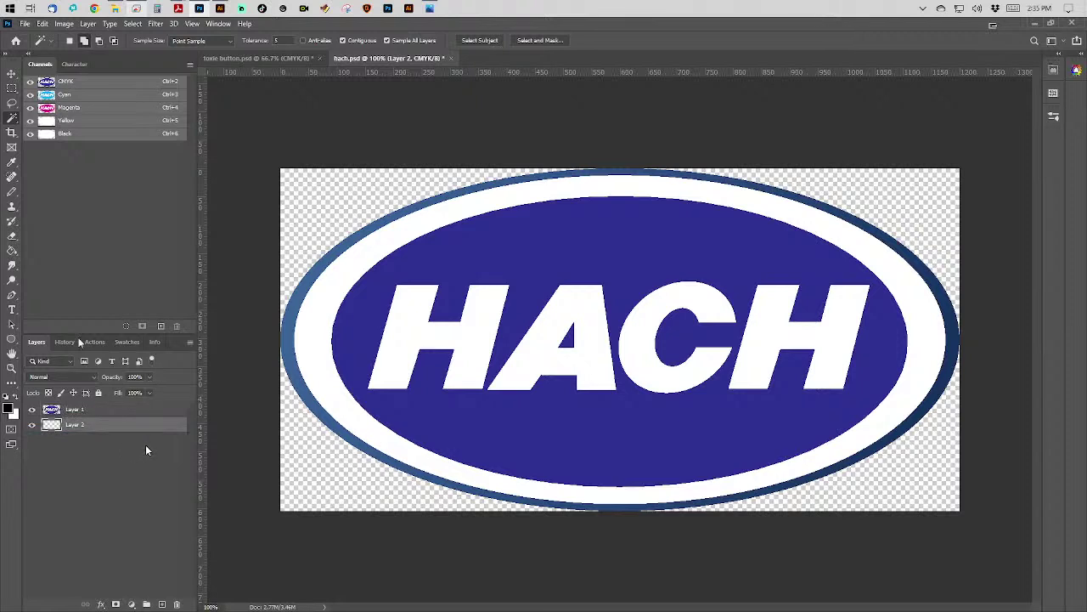
Select the logo's white areas with Color Range at fuzziness 117.
left_click(132, 23)
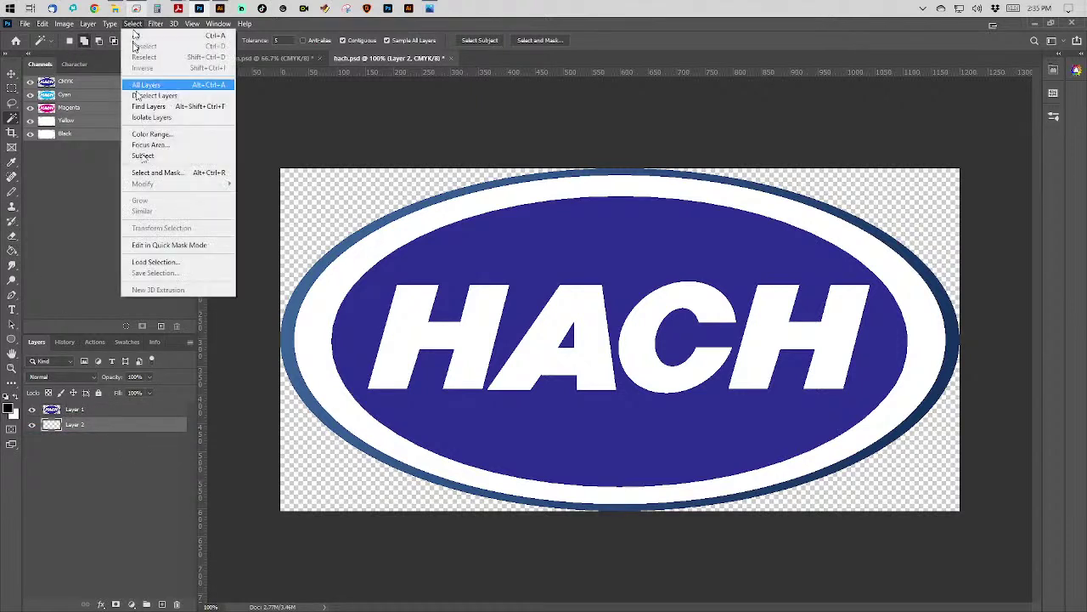
left_click(158, 134)
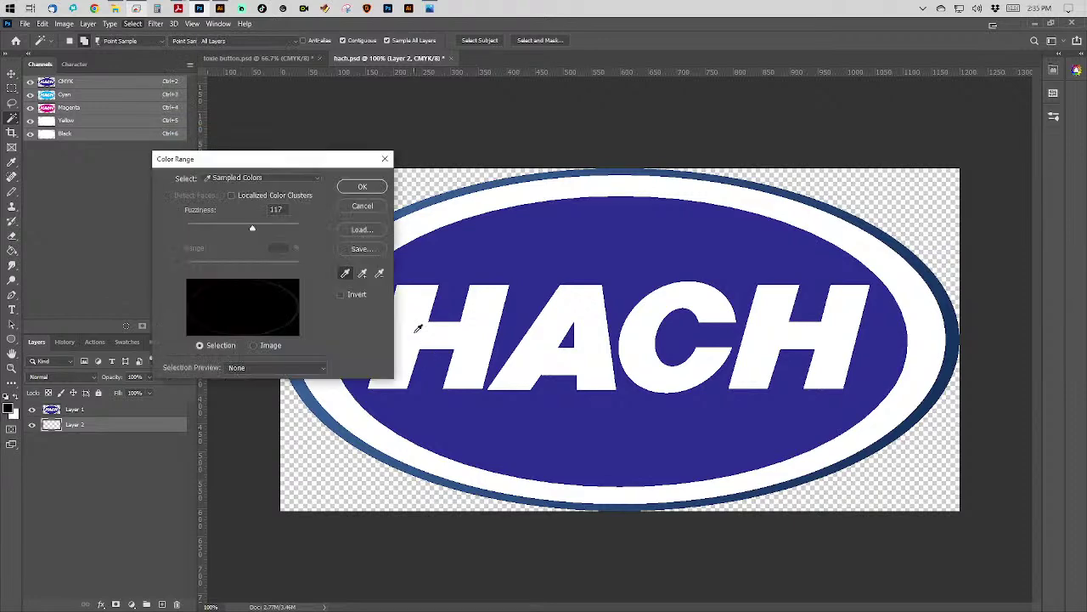
left_click(370, 190)
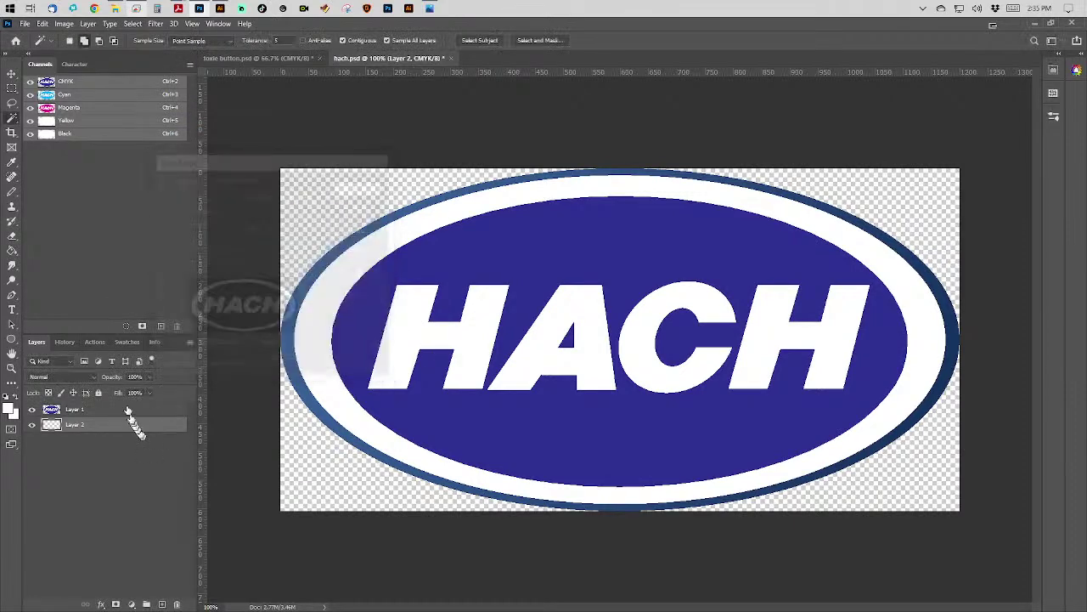
Copy the selected white areas of Layer 1 onto a new layer and hide Layer 1.
left_click(126, 408)
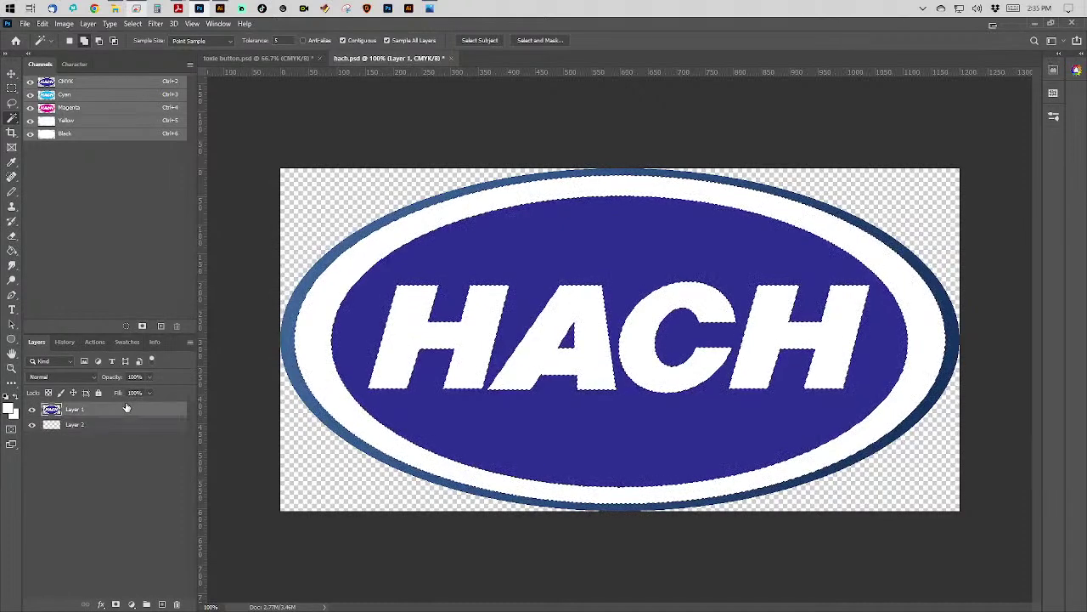
key("ctrl+j")
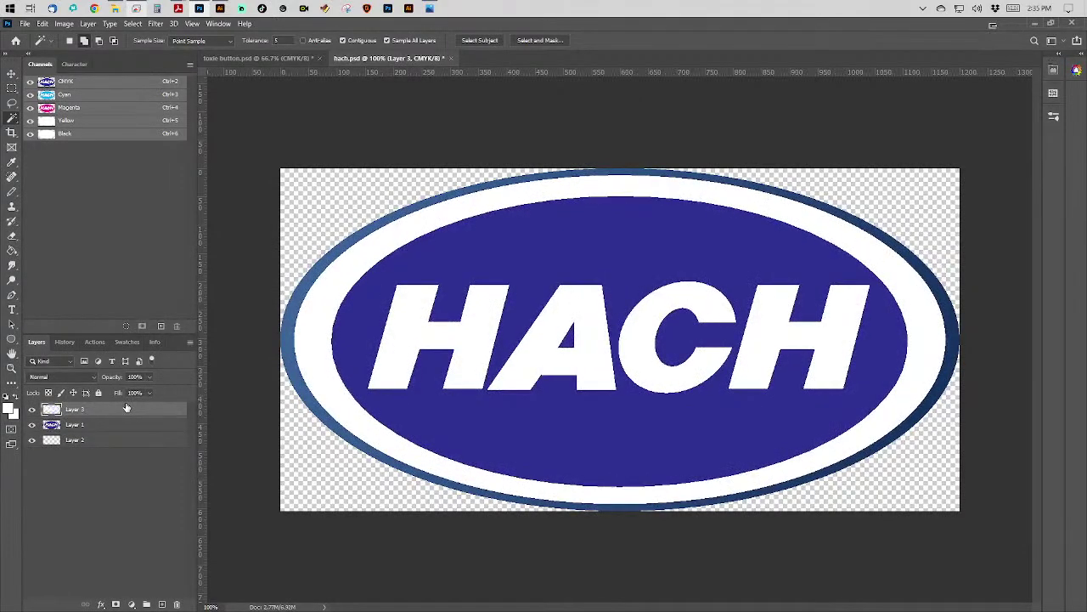
left_click(32, 424)
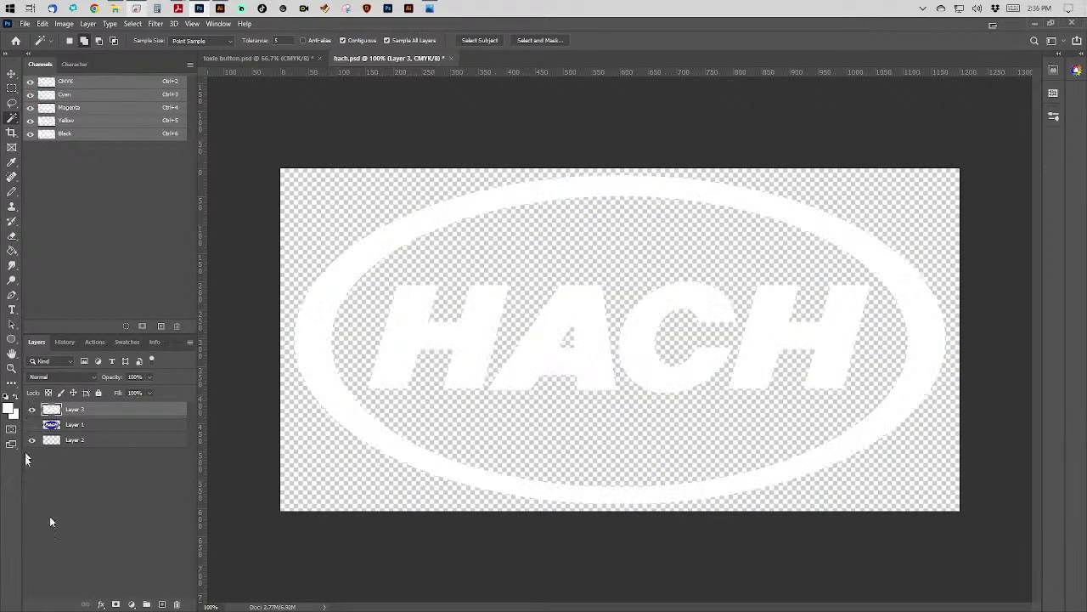
Fill the empty Layer 2 with black using the Paint Bucket and default colours.
left_click(114, 441)
left_click(11, 251)
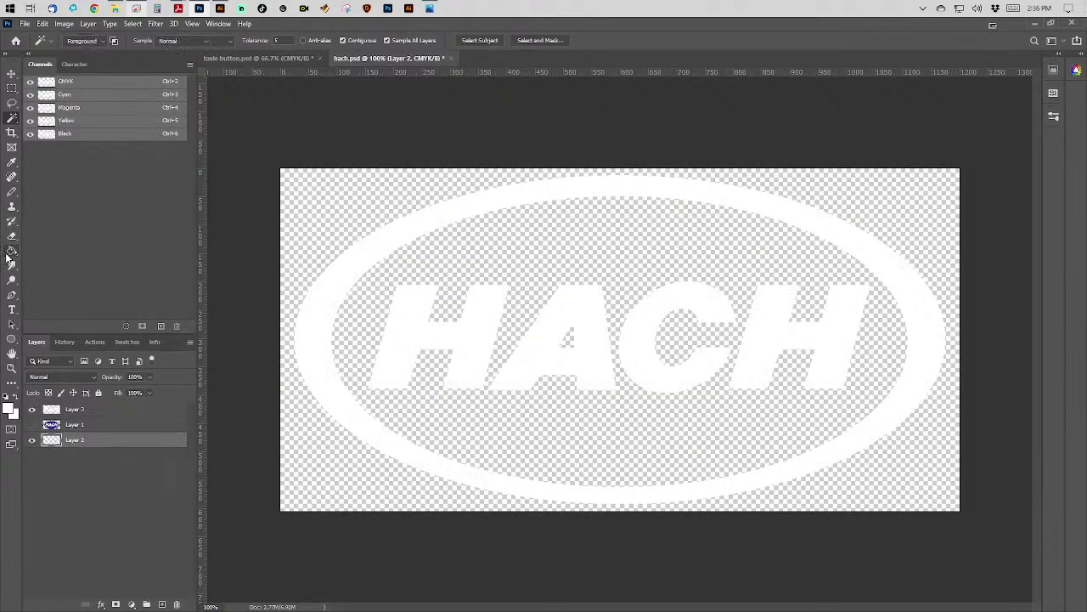
left_click(5, 417)
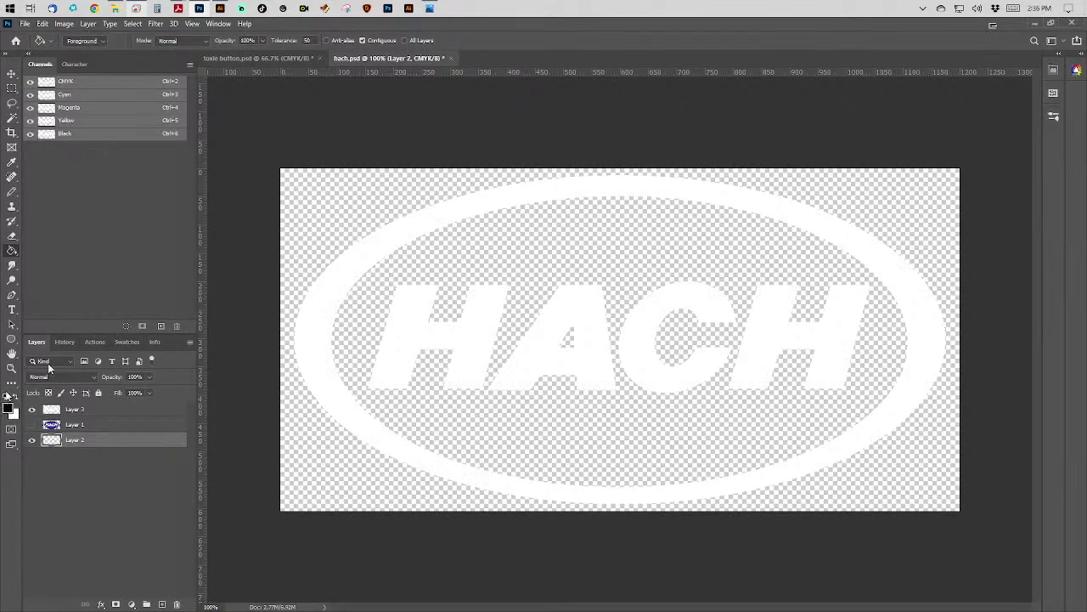
left_click(335, 205)
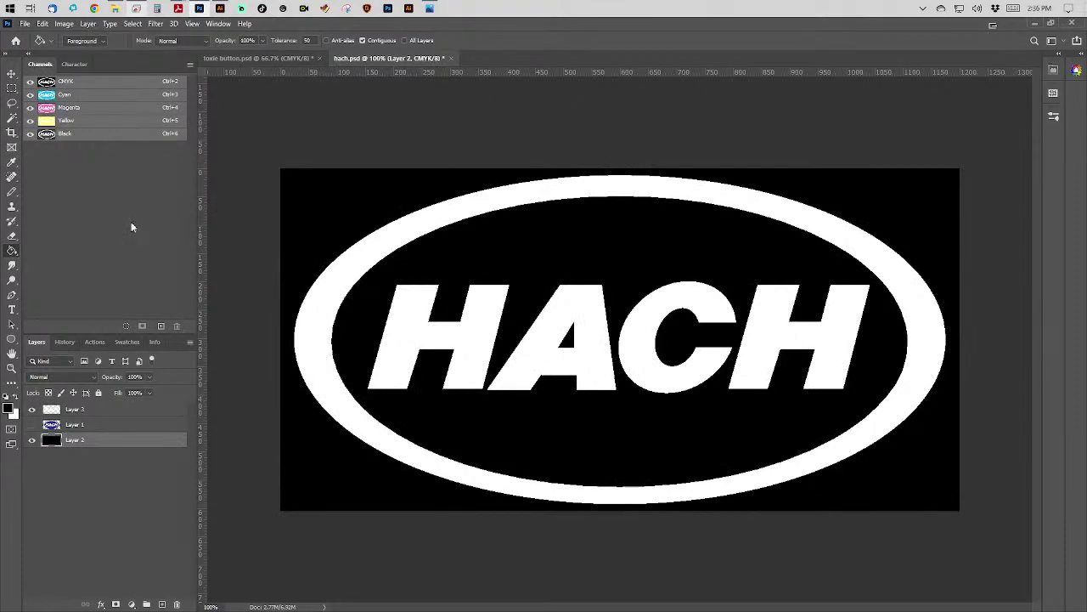
Save hach.psd, then Quick Export a JPG copy named hach 2.jpg.
left_click(26, 23)
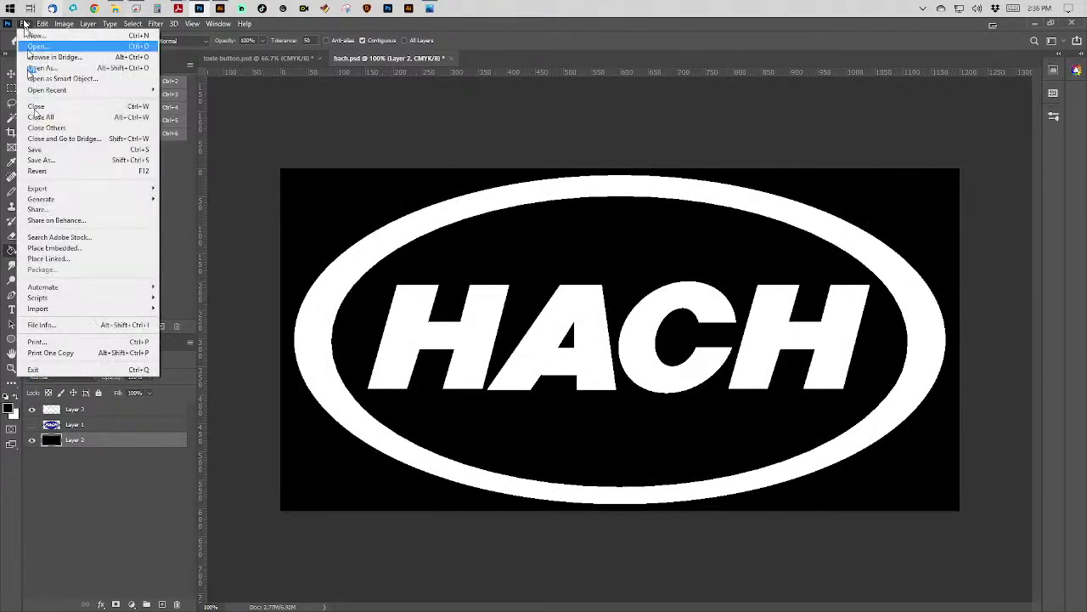
left_click(35, 147)
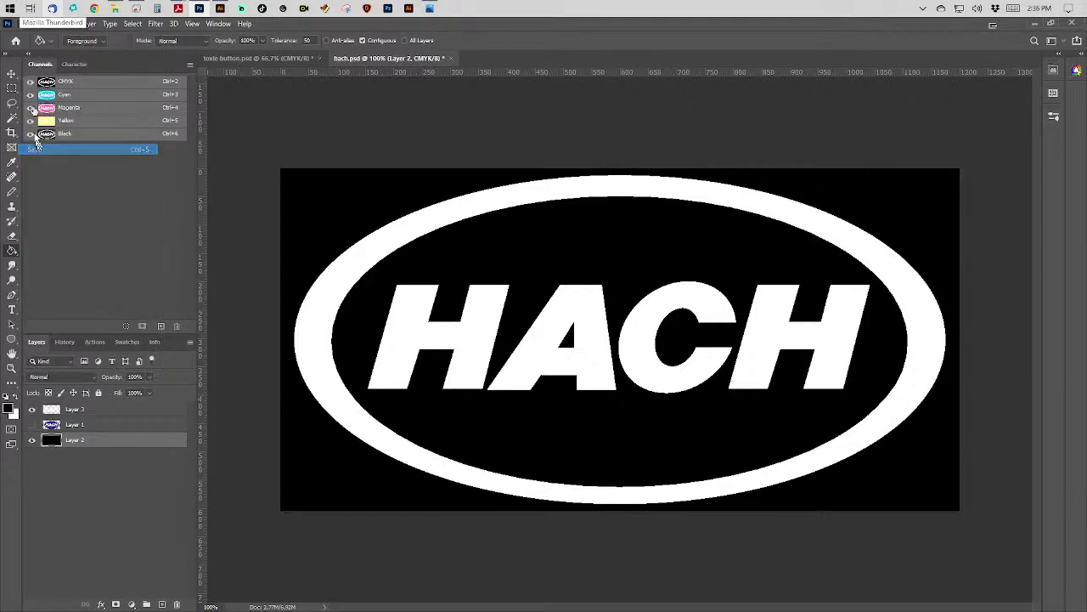
left_click(25, 22)
mouse_move(47, 188)
left_click(203, 189)
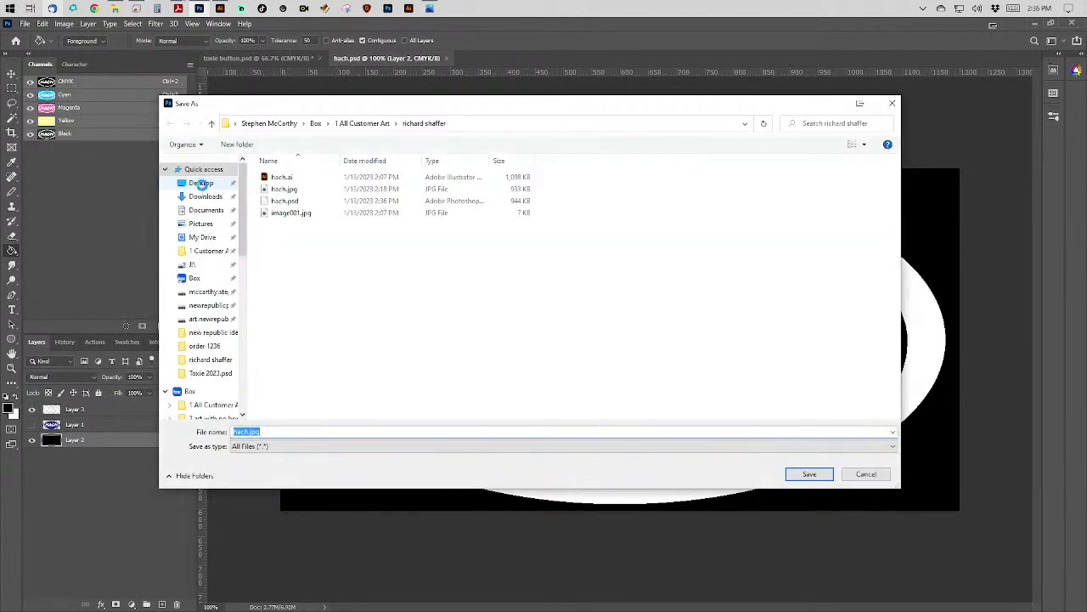
key("End")
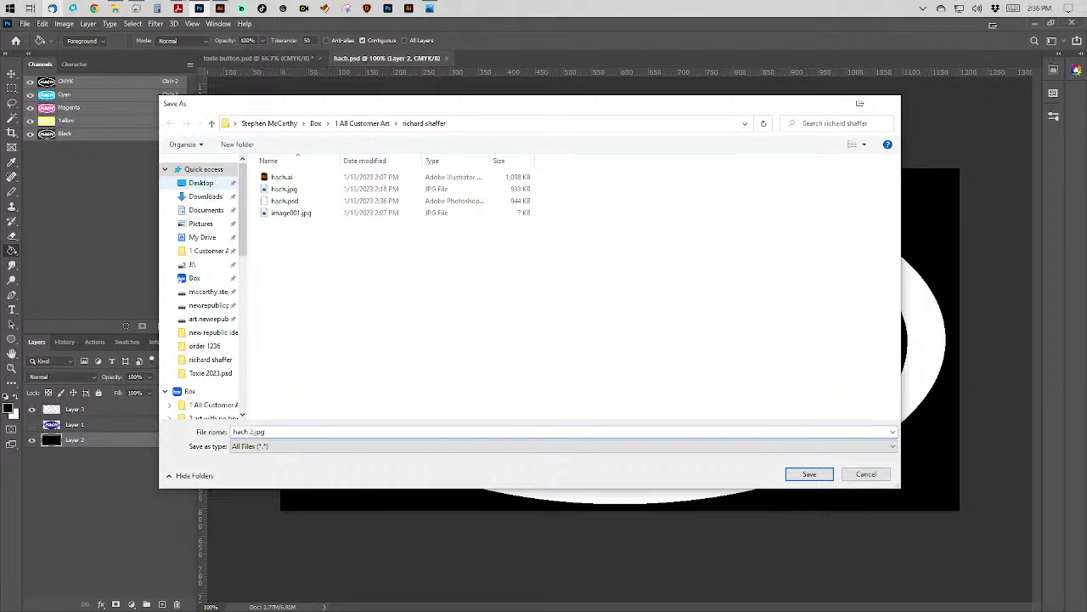
key("Return")
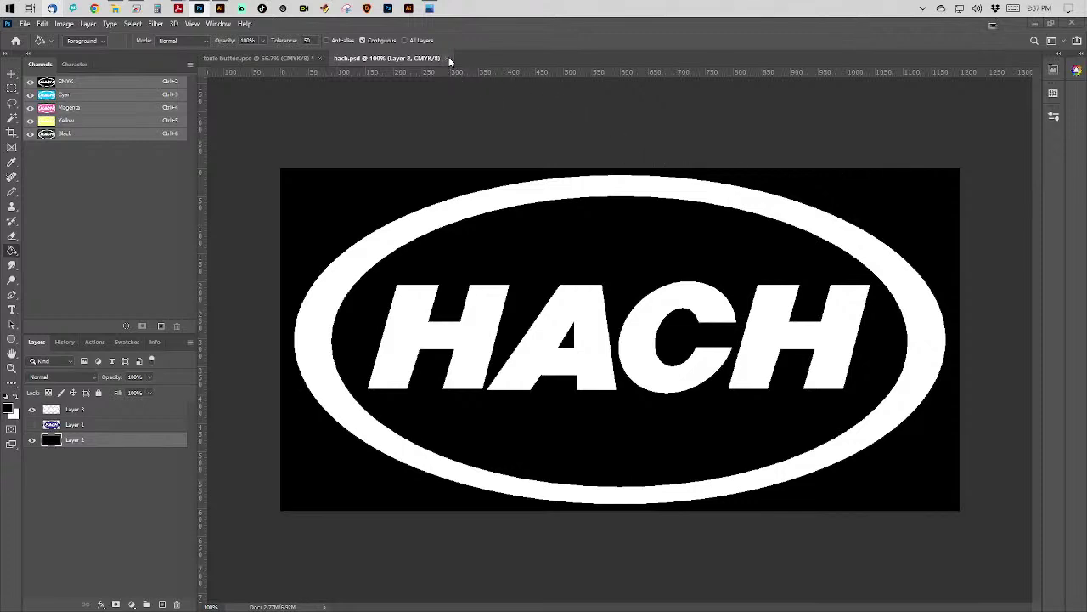
Close hach.psd, then close toxie button.psd without saving its changes.
key("ctrl+w")
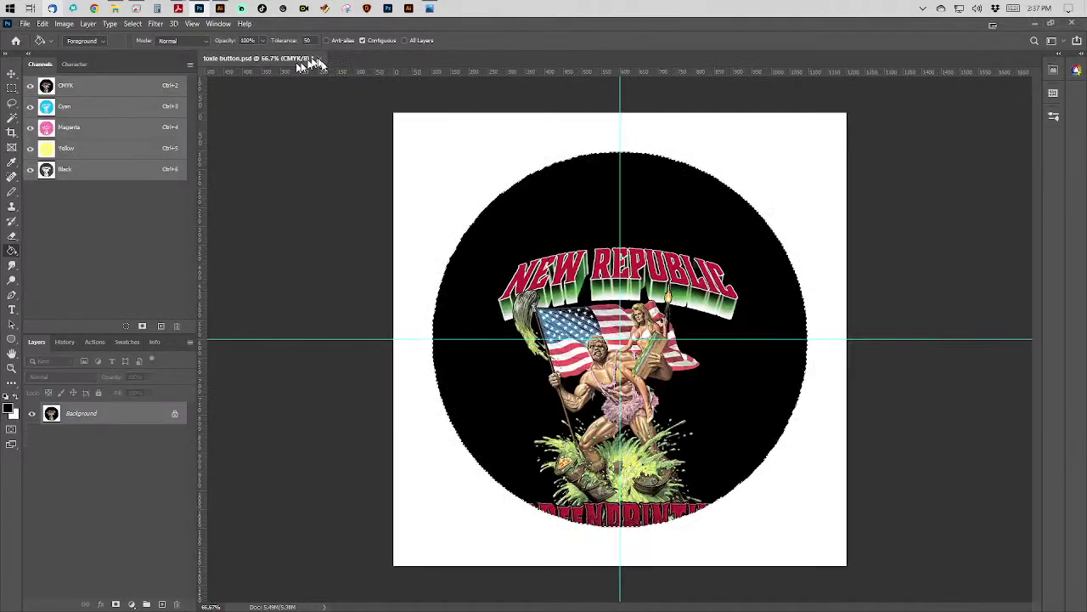
key("ctrl+w")
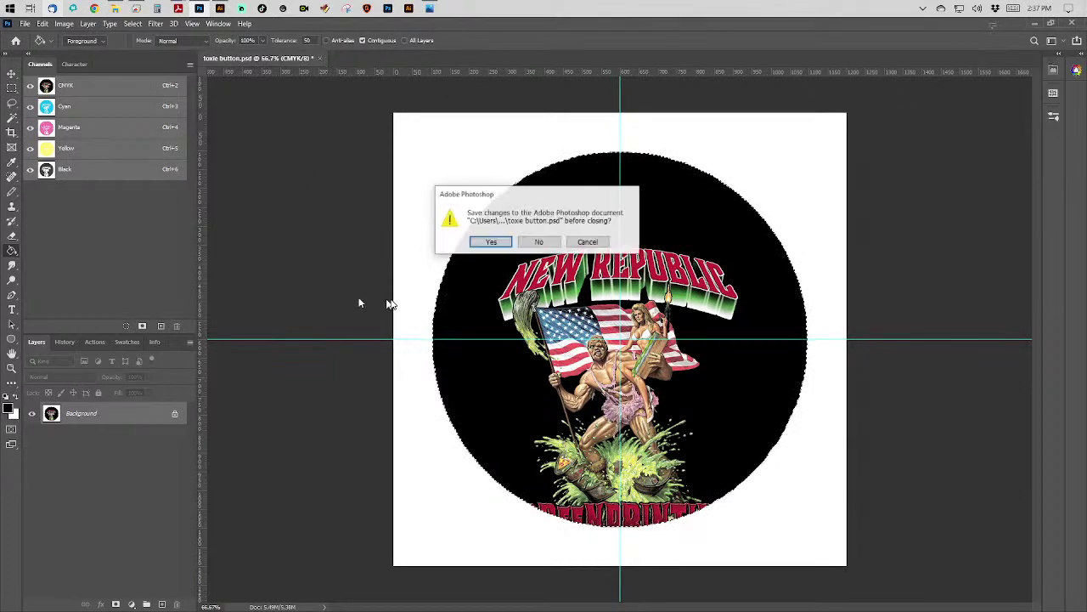
left_click(533, 245)
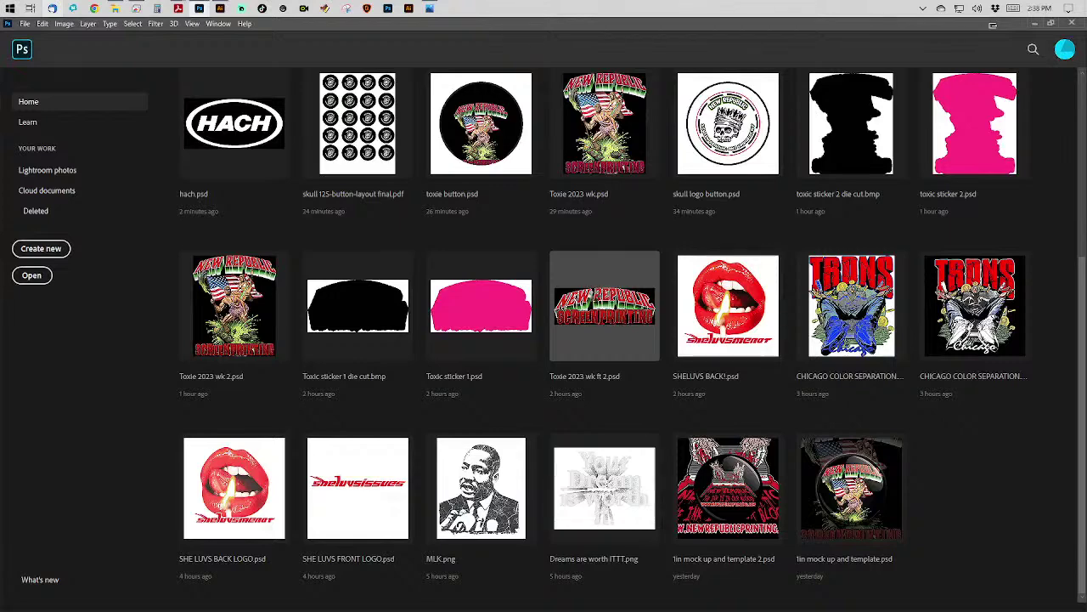
Open Toxie 2023 wk ft 2.psd without rasterizing and hide the black background Layer 2.
left_click(593, 295)
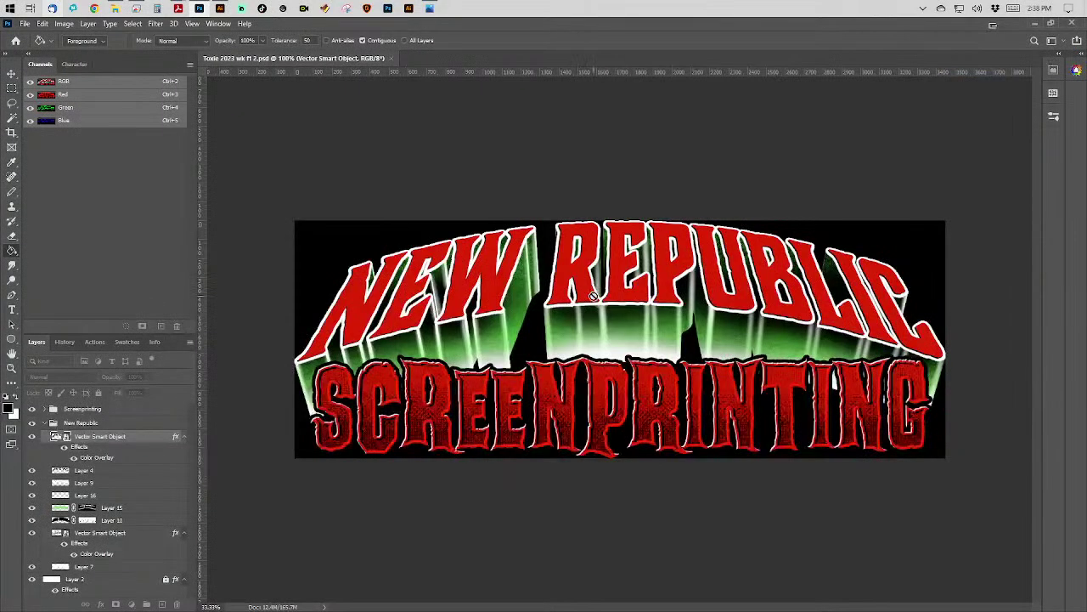
left_click(593, 295)
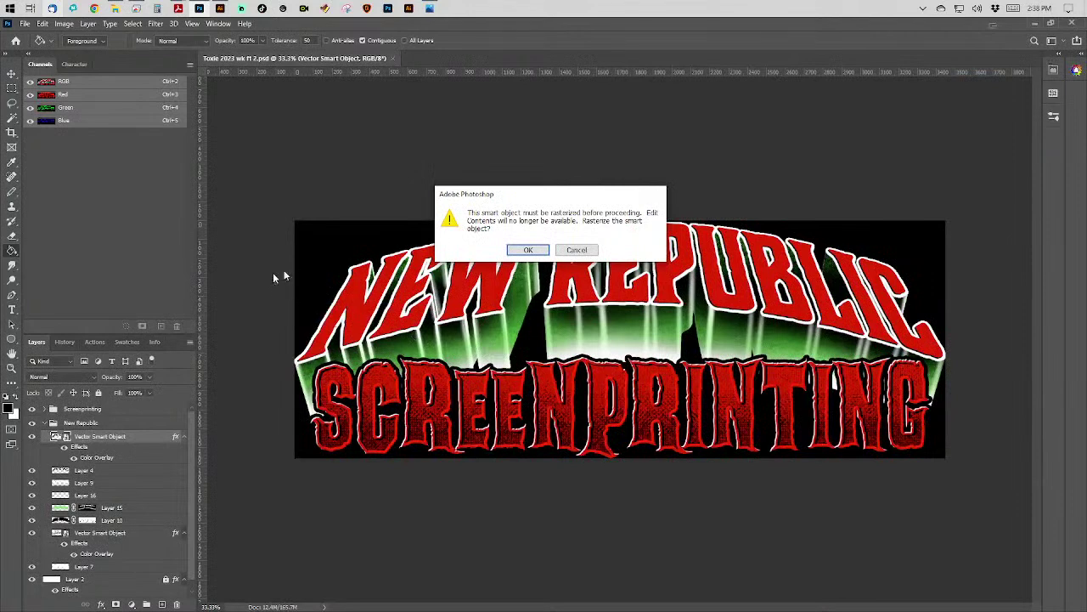
left_click(575, 252)
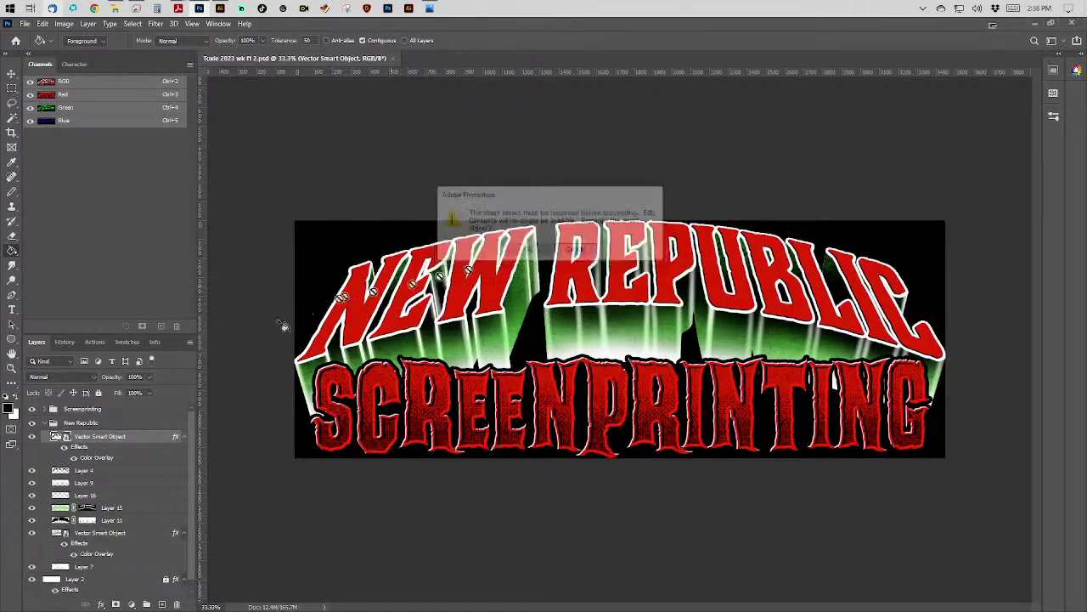
left_click(8, 74)
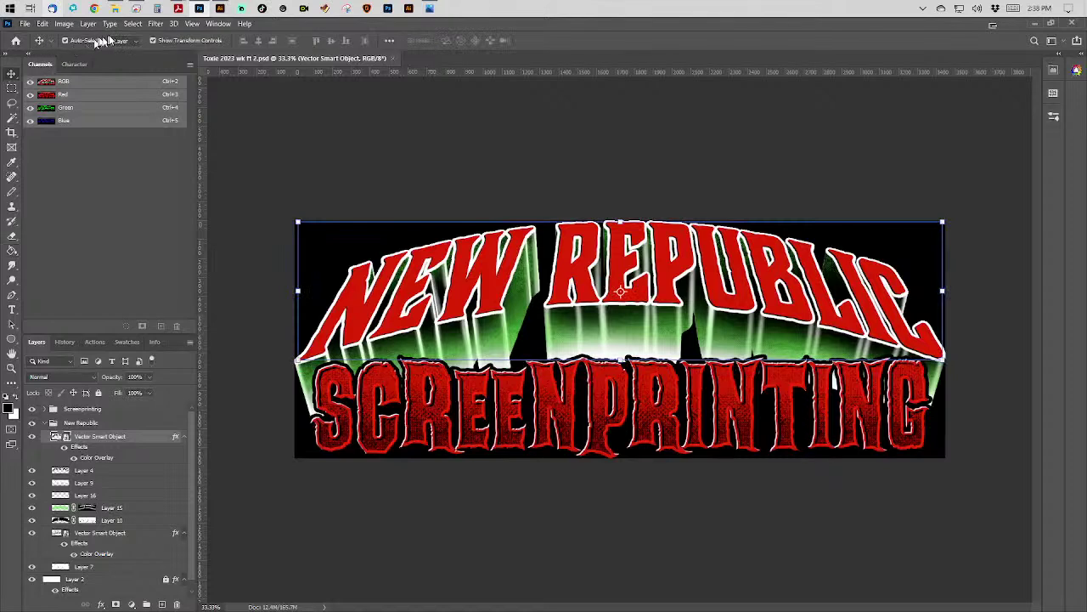
scroll(110, 463, "down", 1)
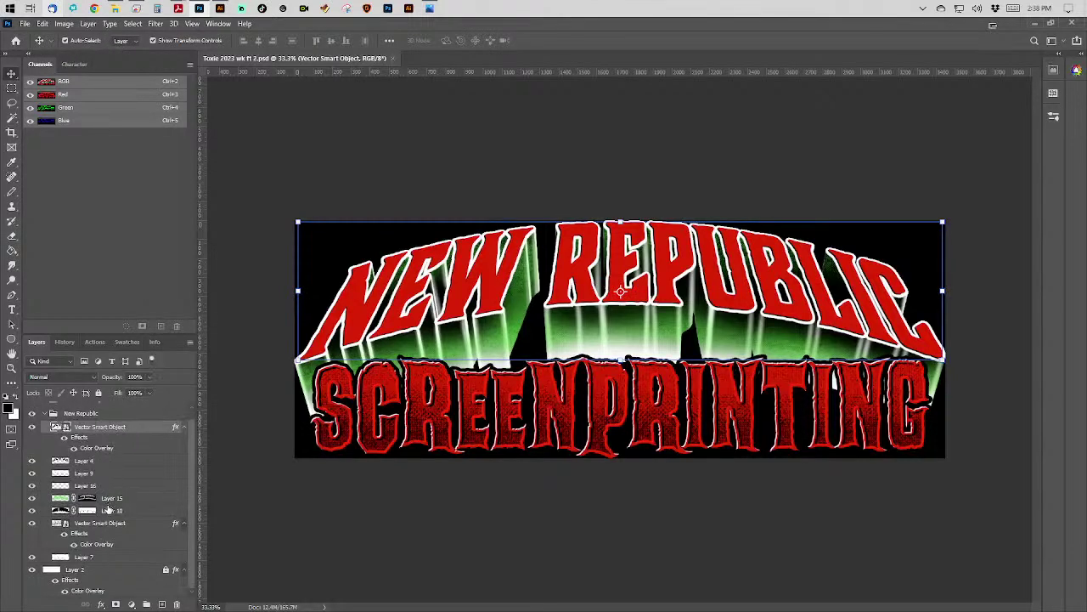
left_click(31, 569)
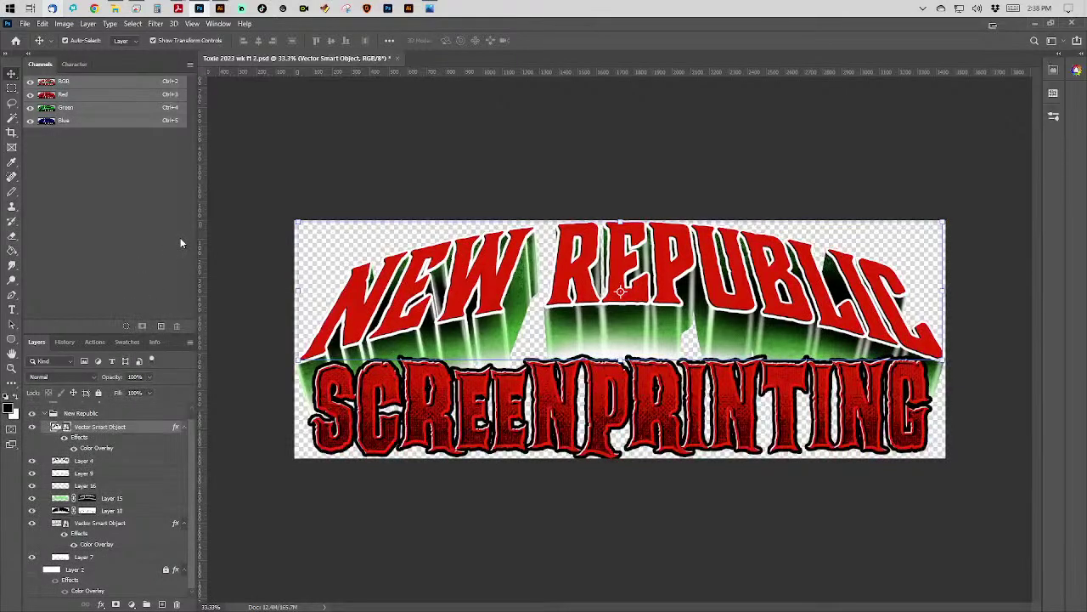
Enter a 5-inch width in Image Size, giving 1500 × 547 px at 300 ppi.
left_click(65, 25)
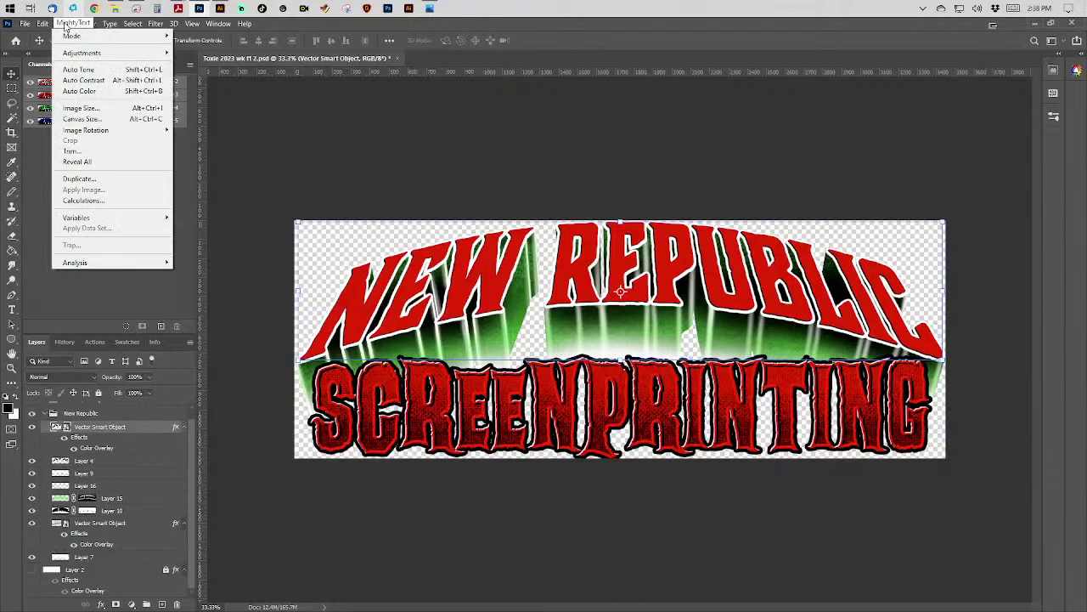
left_click(81, 108)
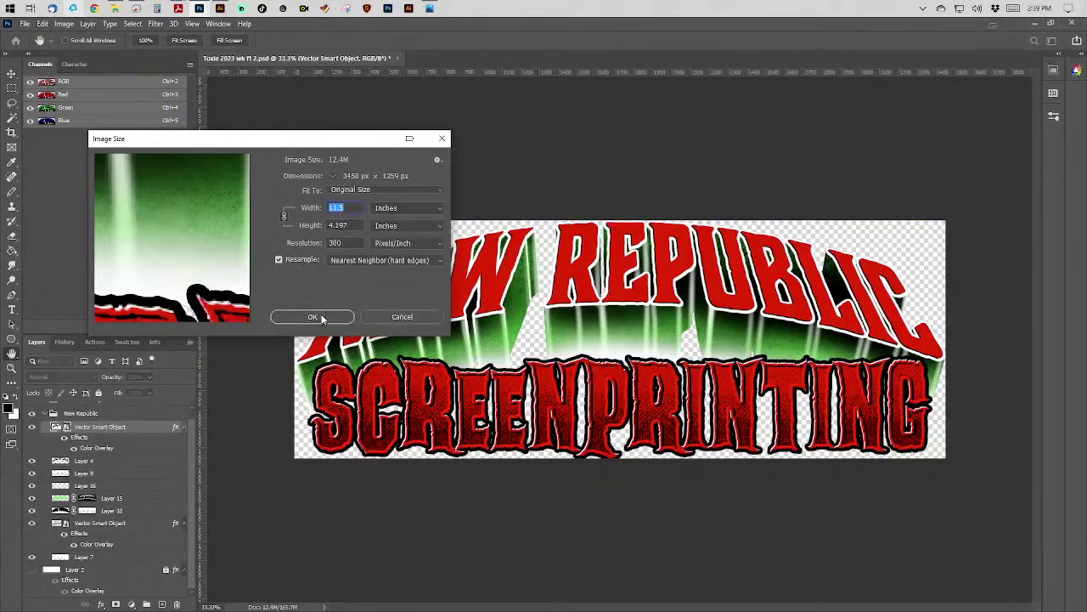
left_click(312, 316)
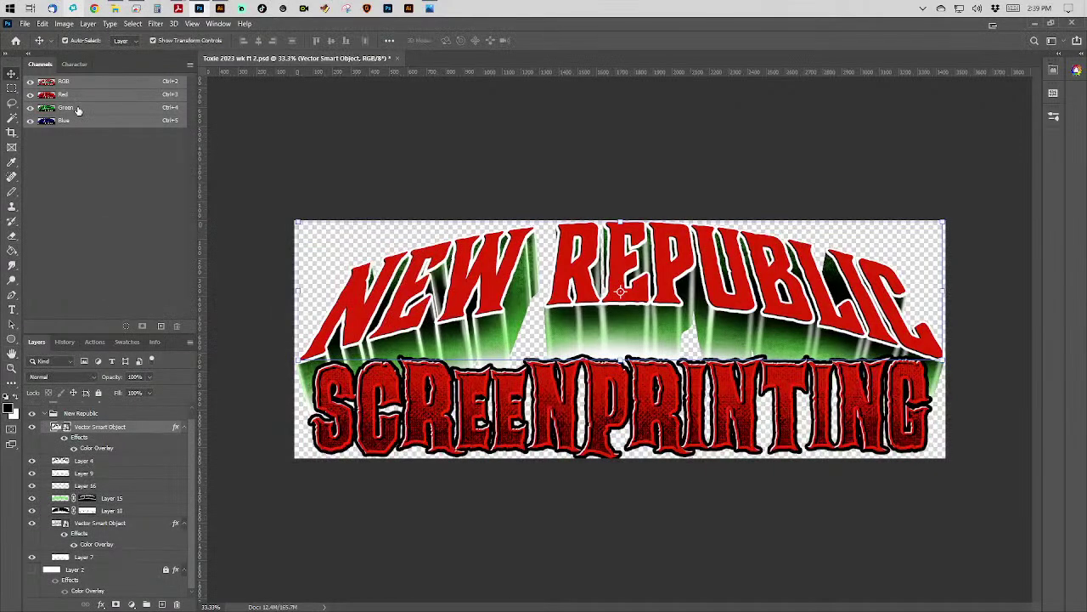
left_click(64, 28)
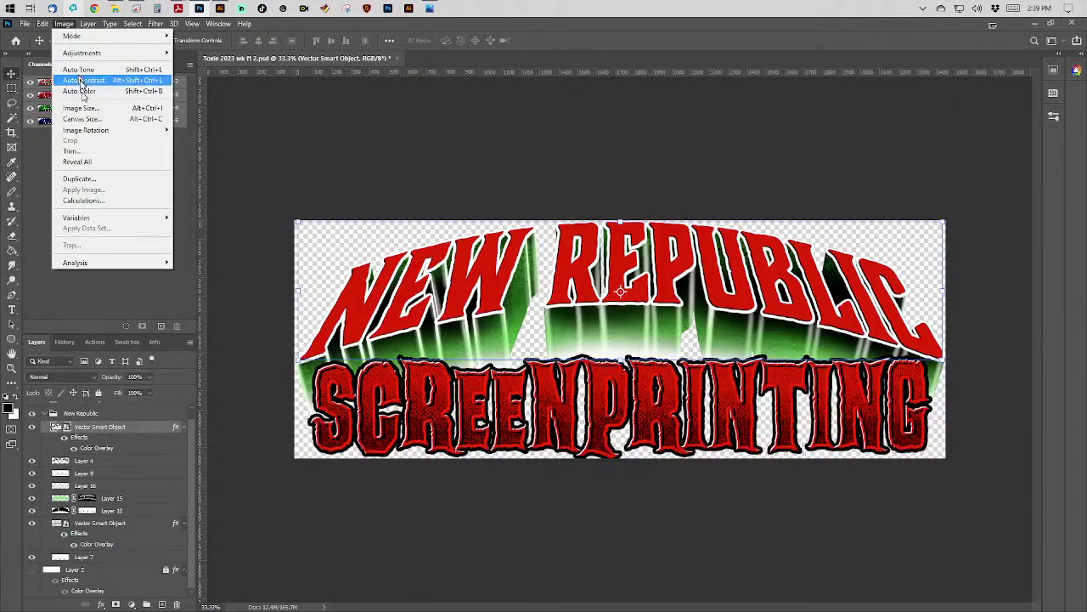
left_click(83, 108)
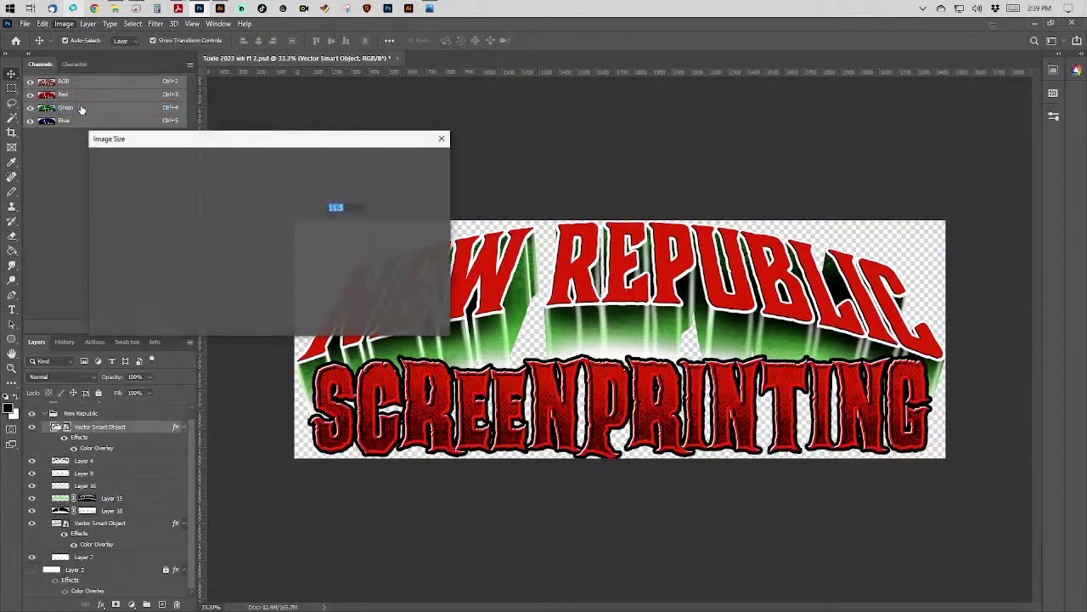
type("4")
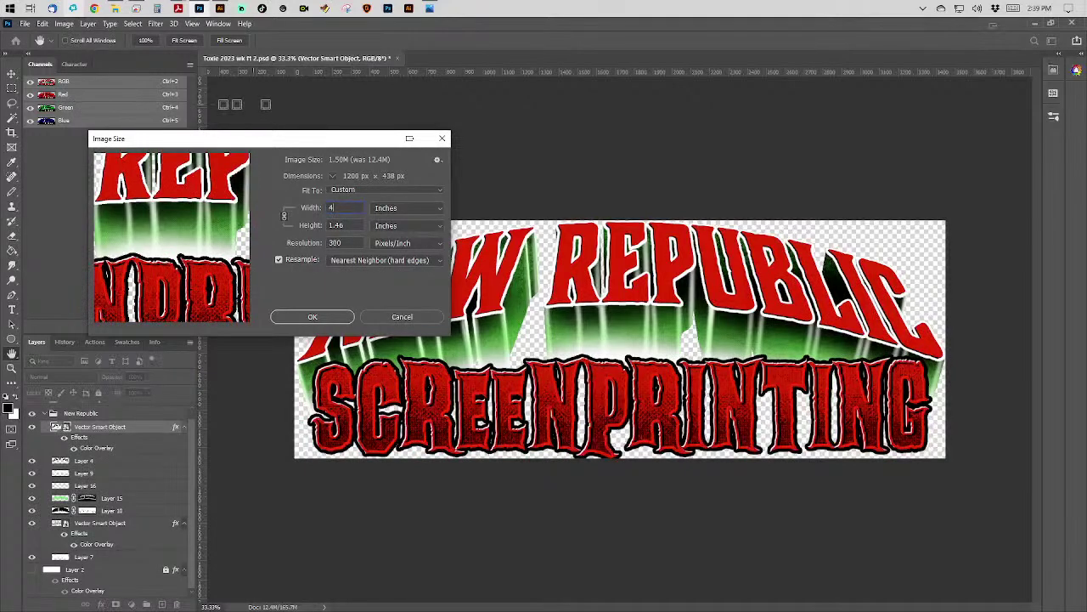
key("BackSpace")
type("5")
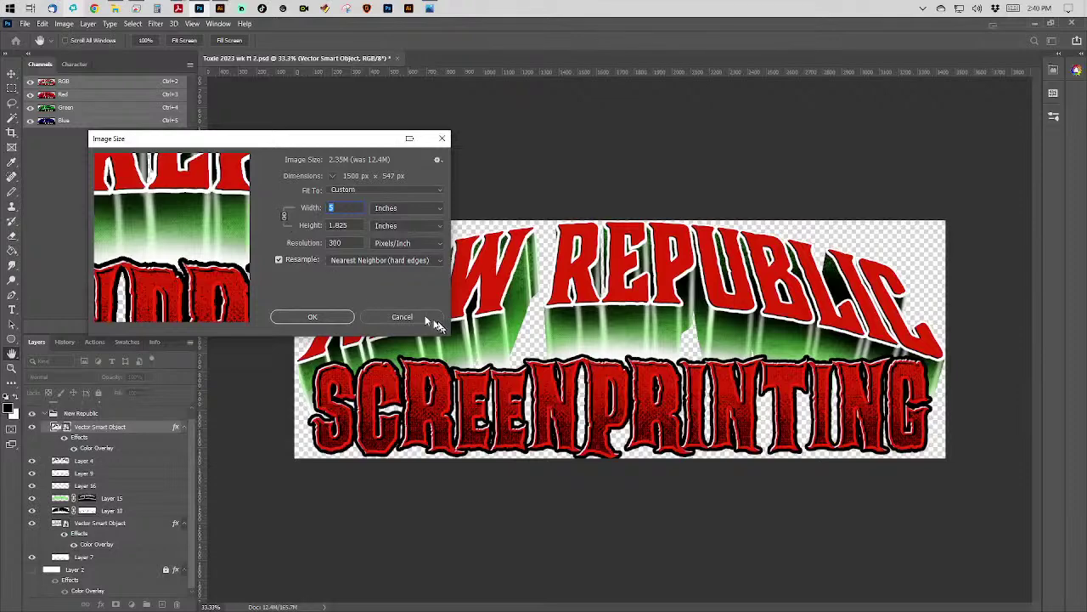
Unlink proportions and resize the logo to 5 × 2.25 inches at 300 ppi, then fit it on screen.
left_click(284, 216)
left_click(344, 226)
type("2.25")
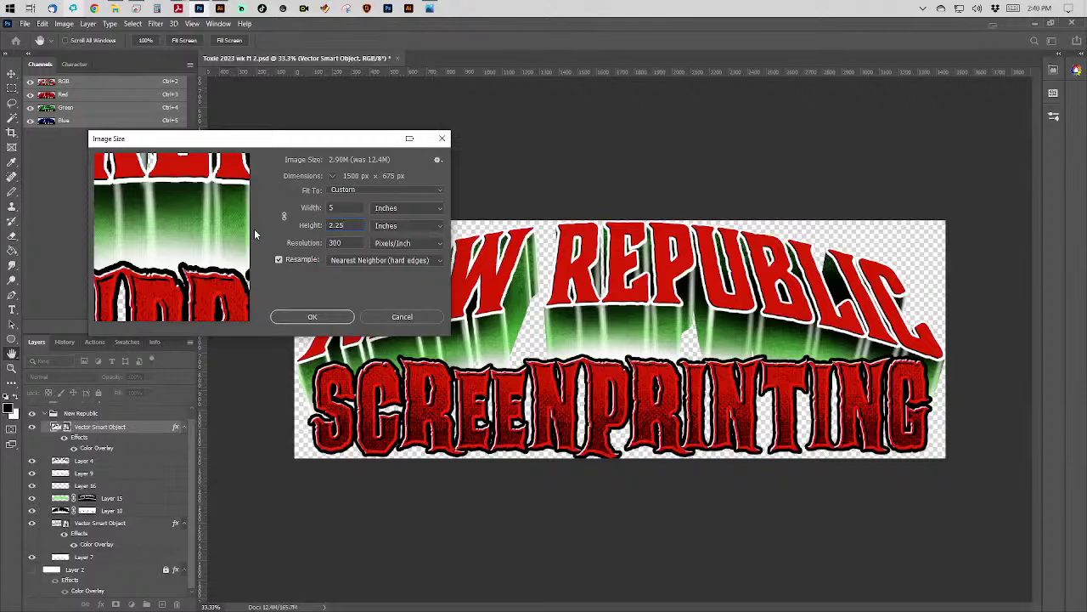
key("Return")
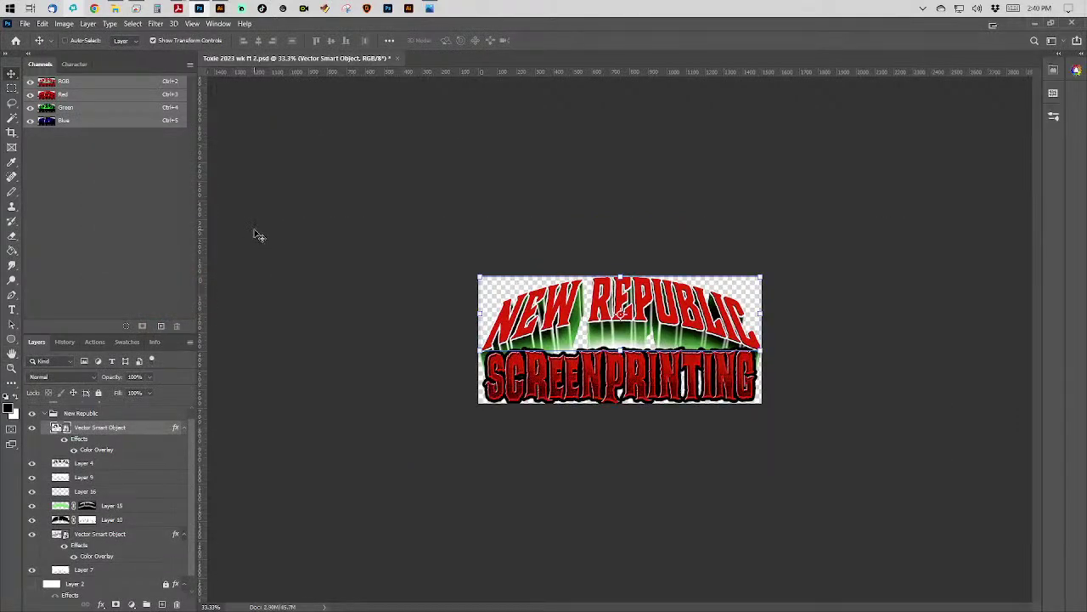
key("ctrl+0")
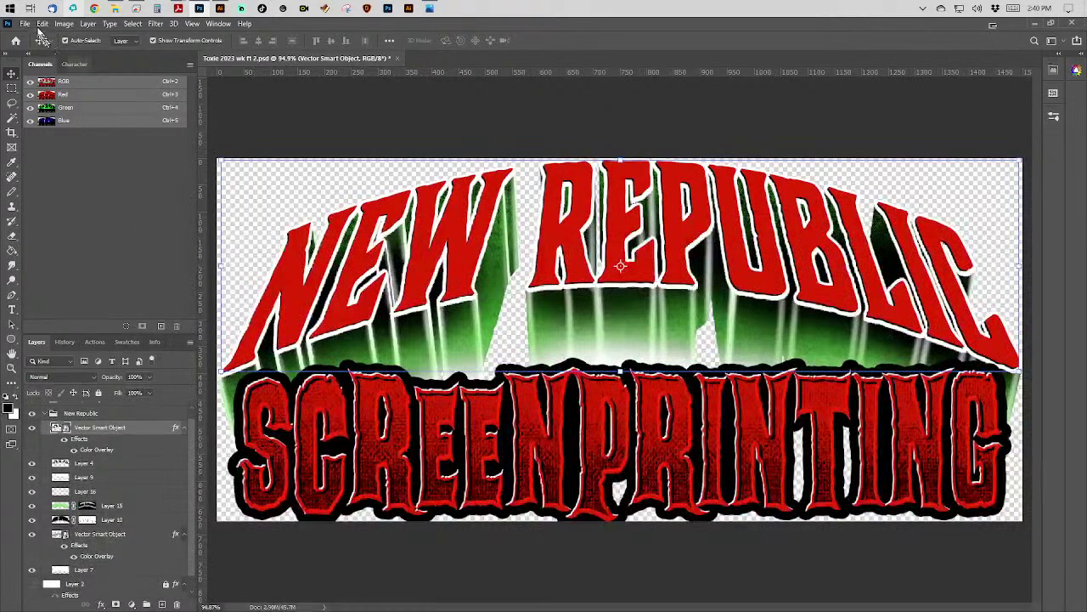
left_click(31, 25)
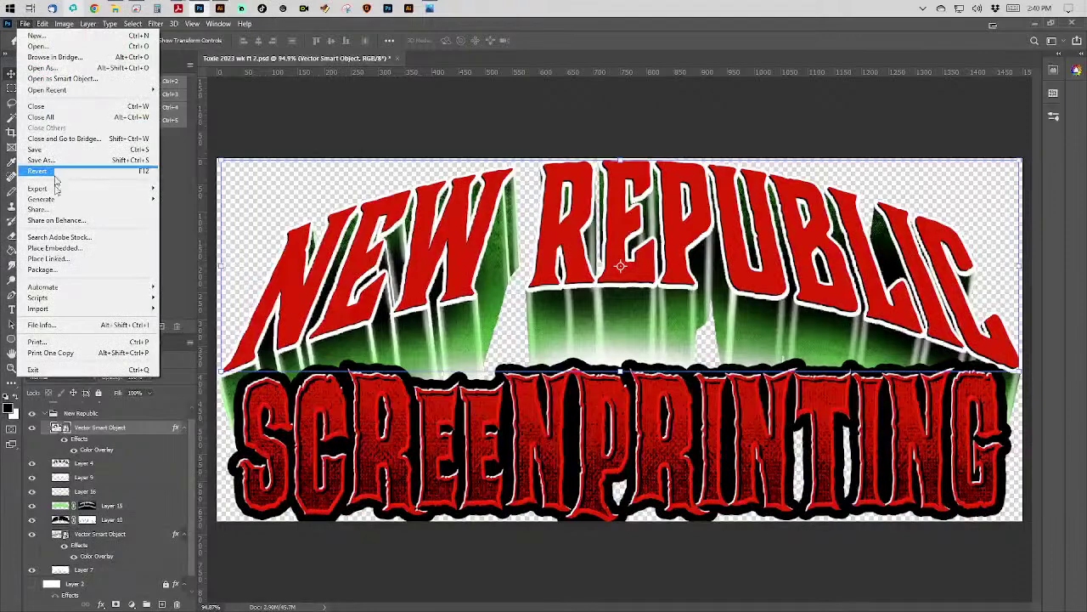
Set up the 5 × 2.25 in logo to print on HP Smart Printing, centred at 100% scale.
left_click(65, 341)
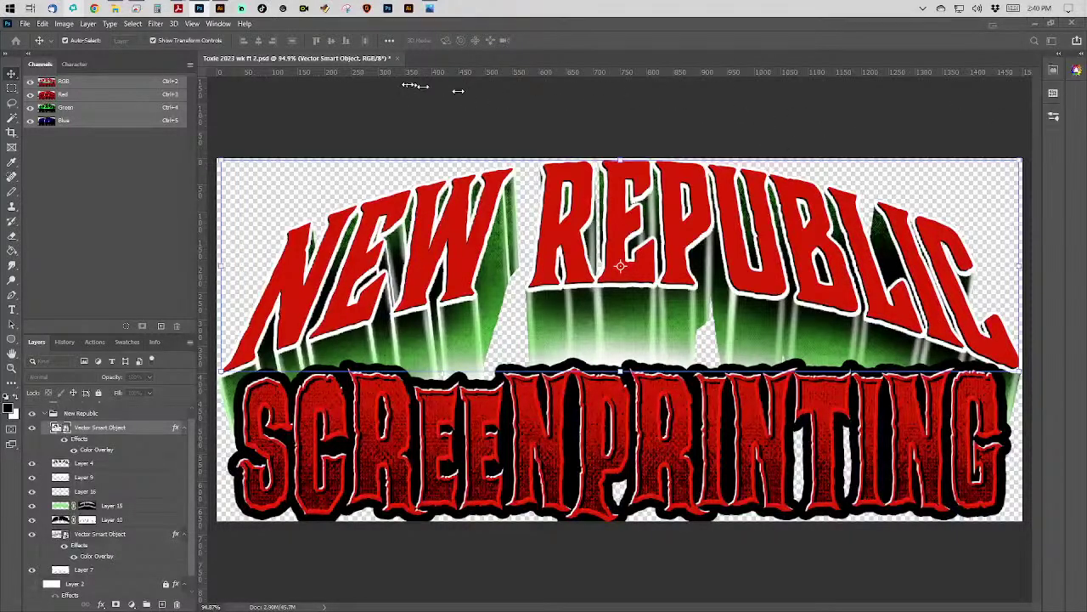
left_click(24, 24)
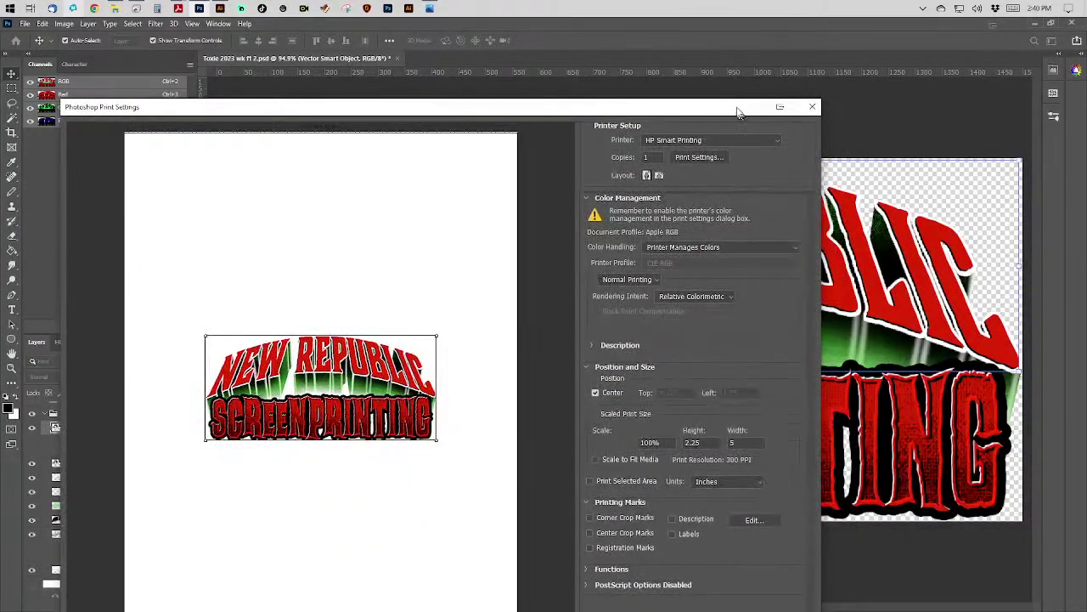
left_click_drag(735, 114, 685, 68)
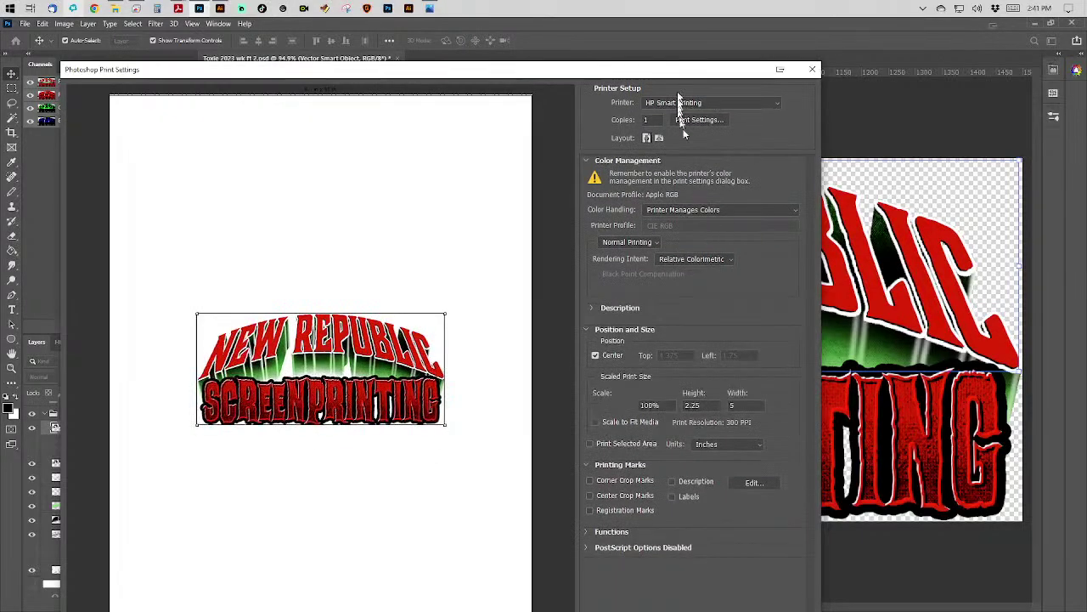
left_click_drag(677, 74, 694, 37)
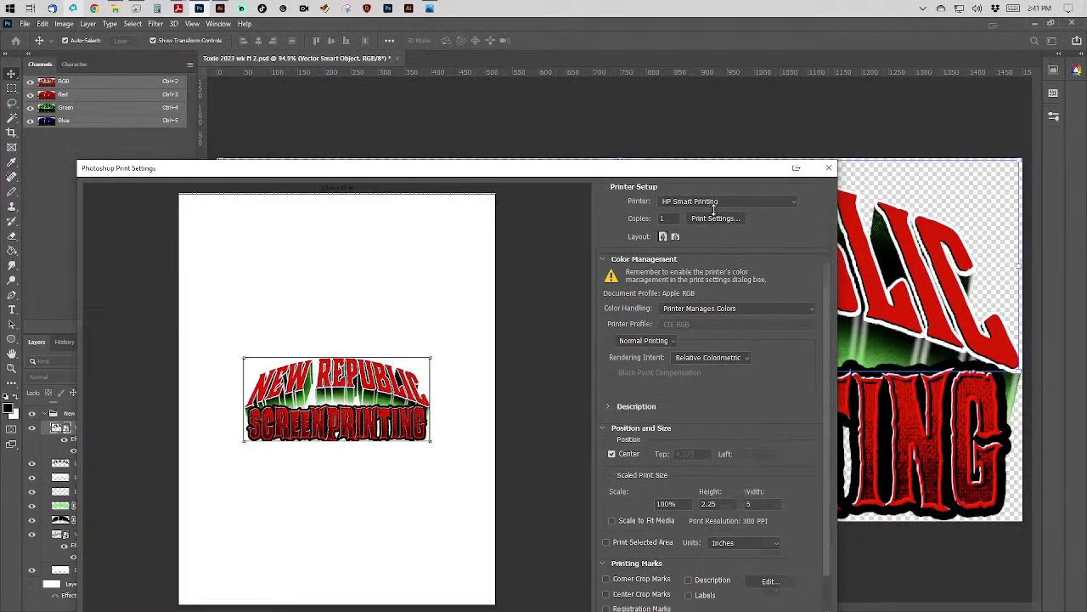
left_click_drag(669, 214, 675, 94)
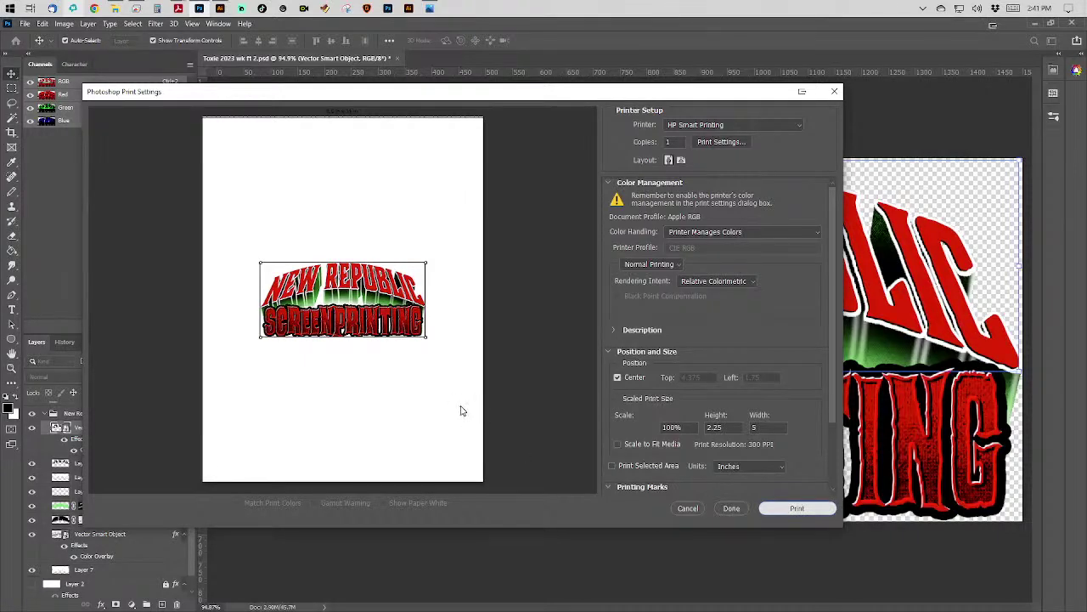
key("Escape")
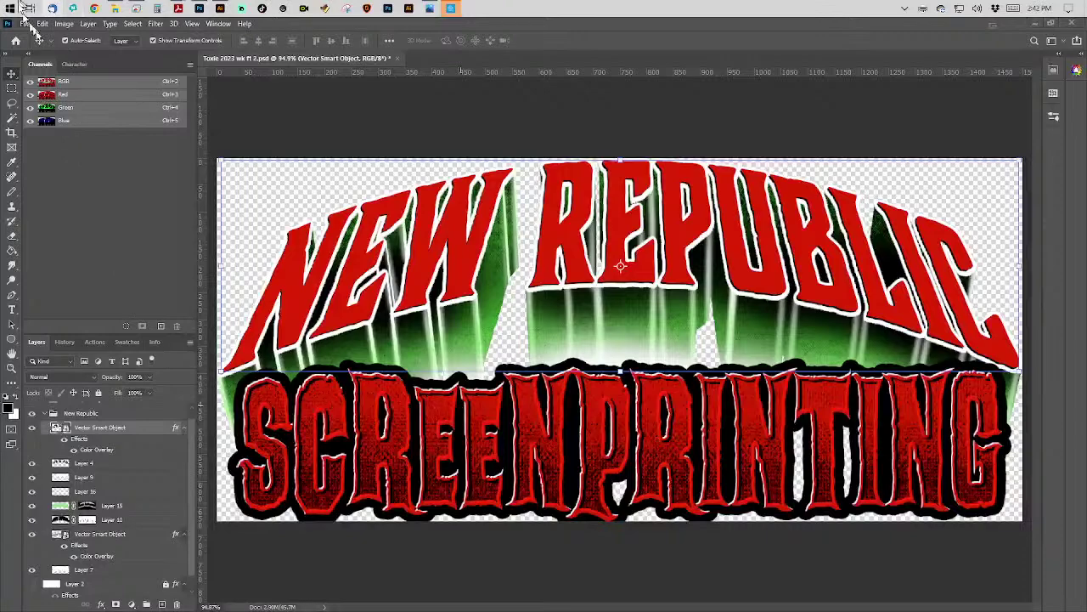
Revert the logo to its full size via the Layer Visibility history state and fit it on screen.
left_click(42, 23)
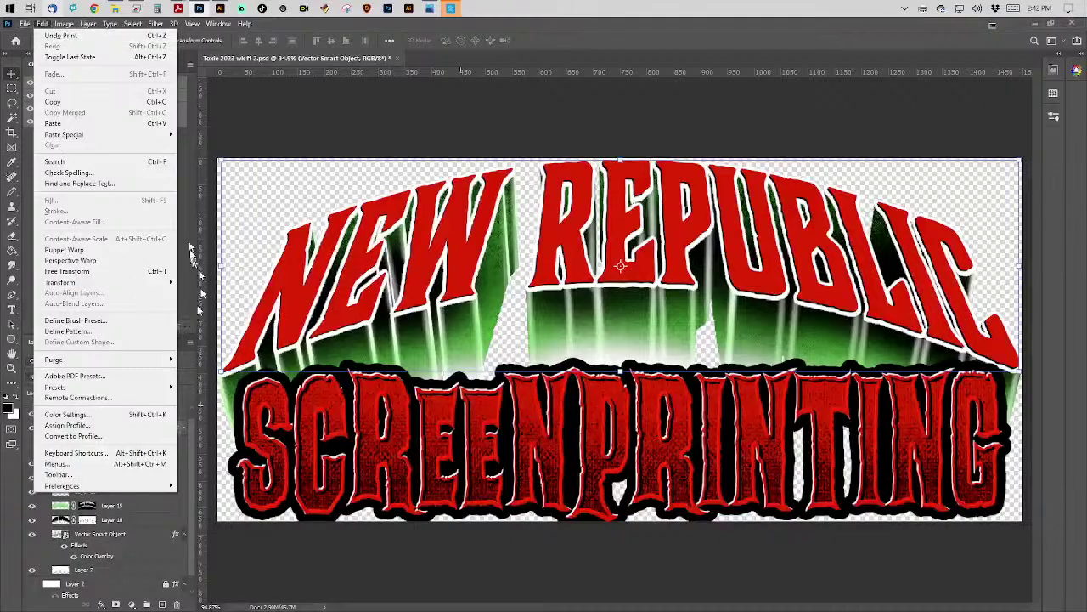
left_click(194, 161)
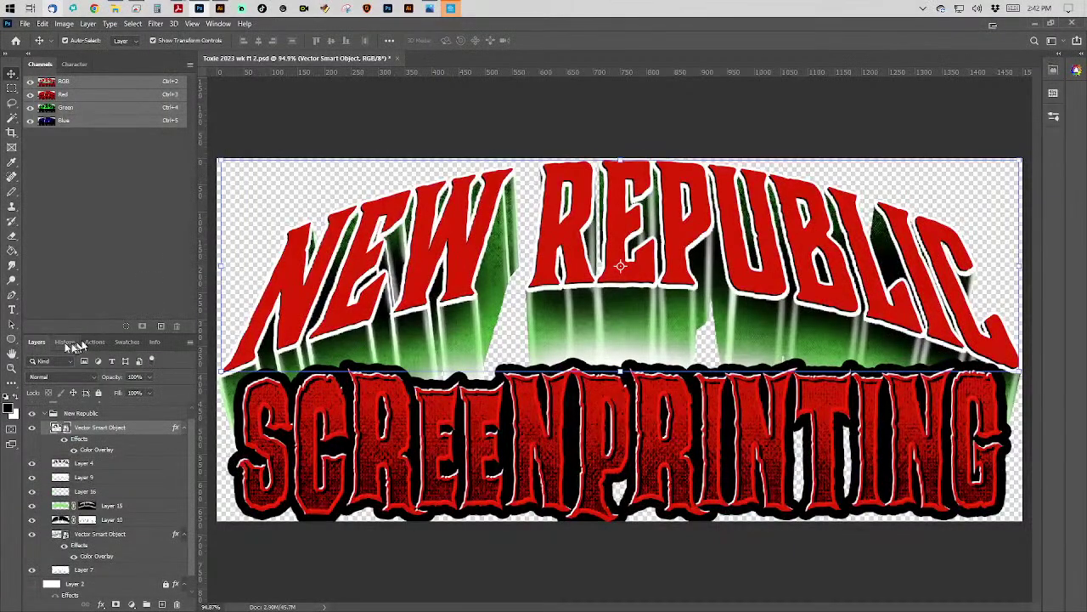
left_click(67, 342)
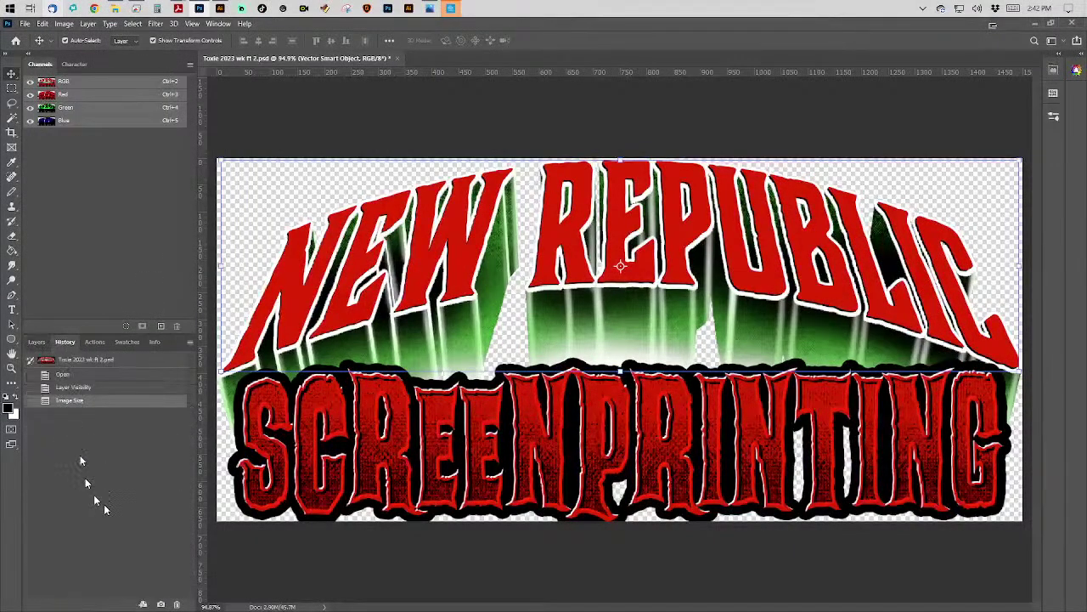
left_click(97, 387)
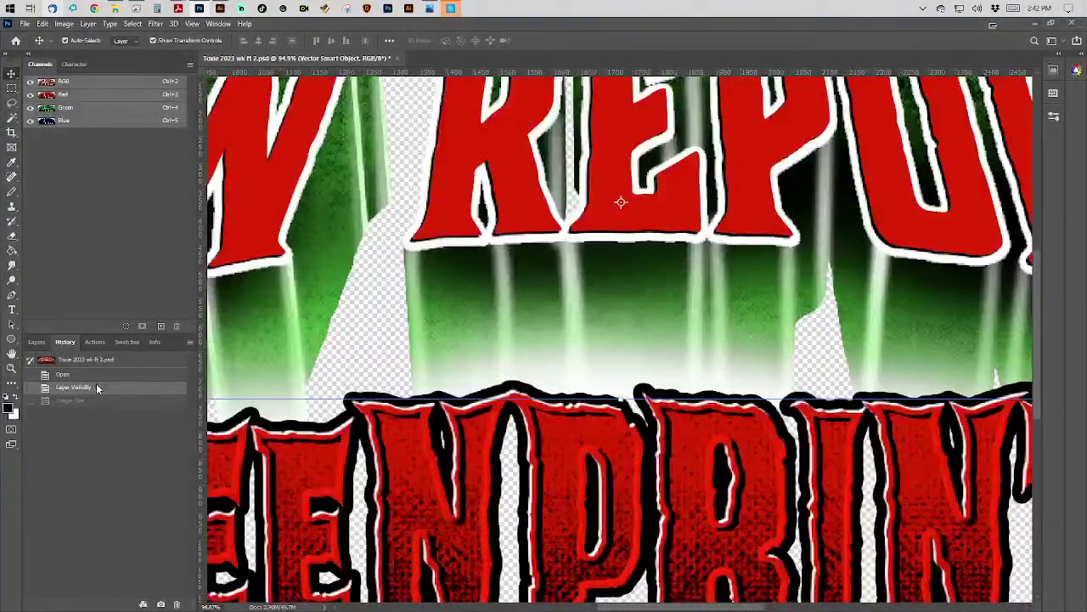
key("ctrl+0")
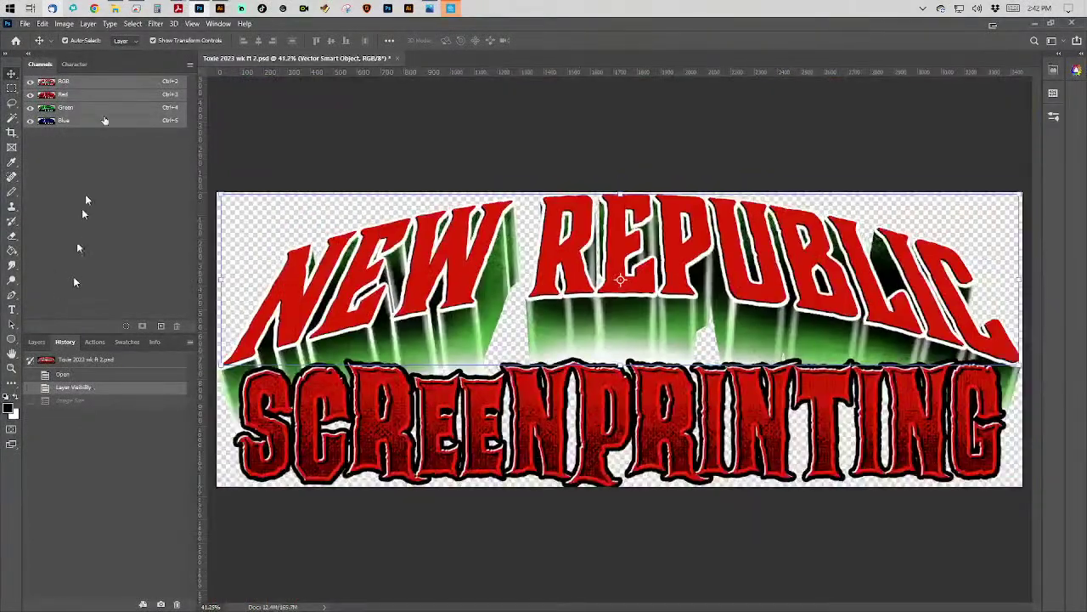
Merge the Screenprinting group into a single layer and collapse the New Republic group.
left_click(36, 341)
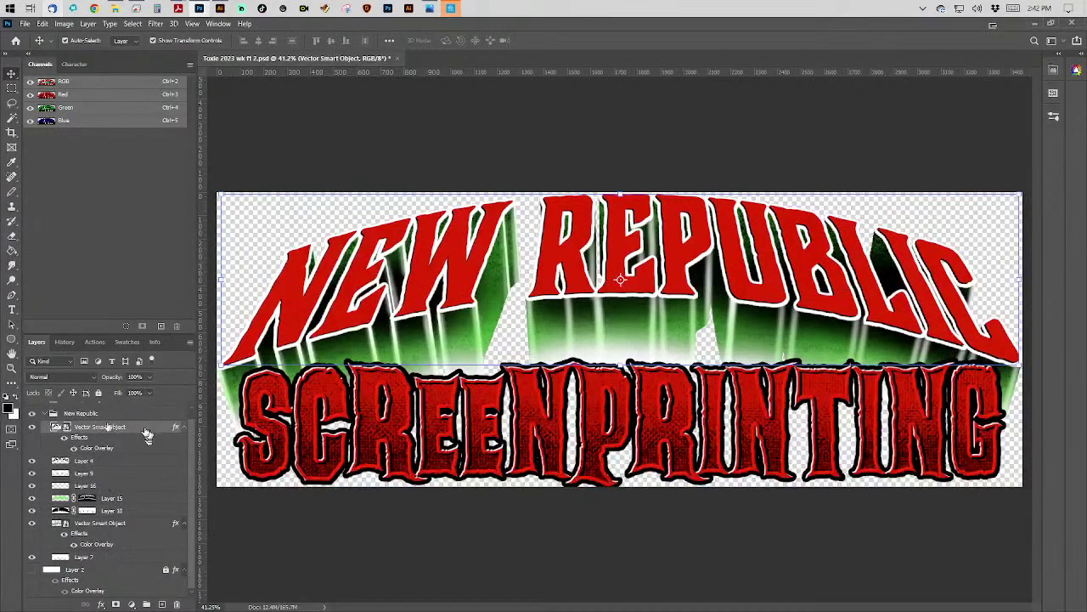
scroll(98, 416, "up", 1)
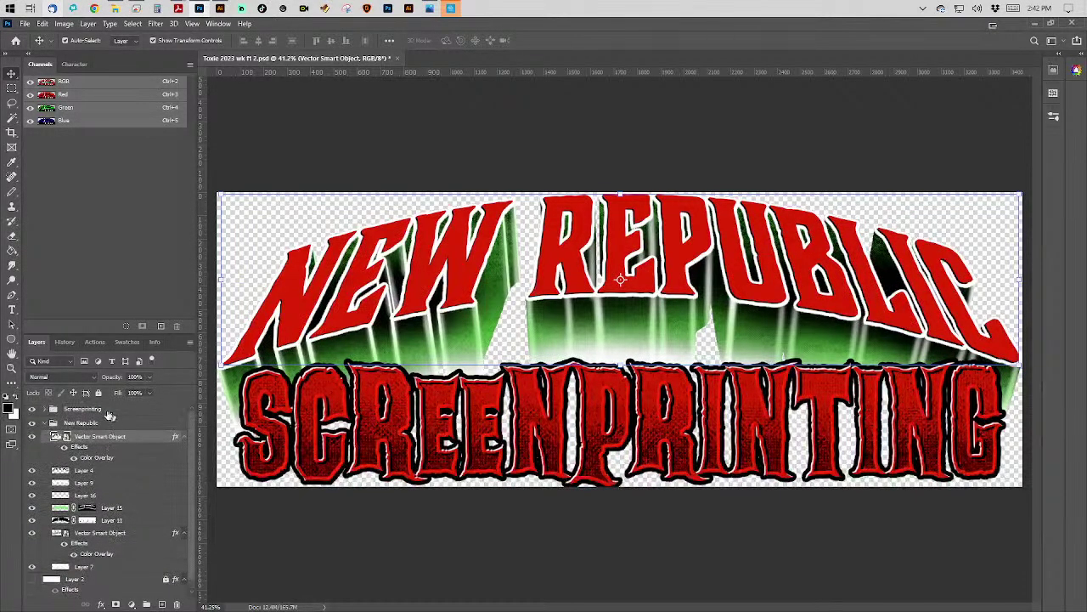
right_click(118, 411)
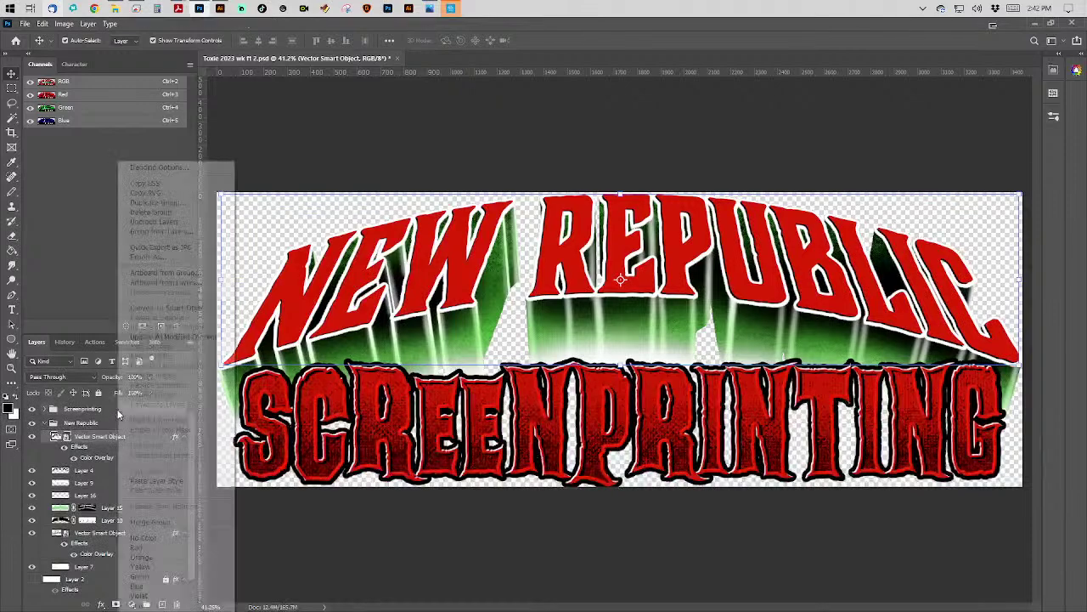
left_click(150, 521)
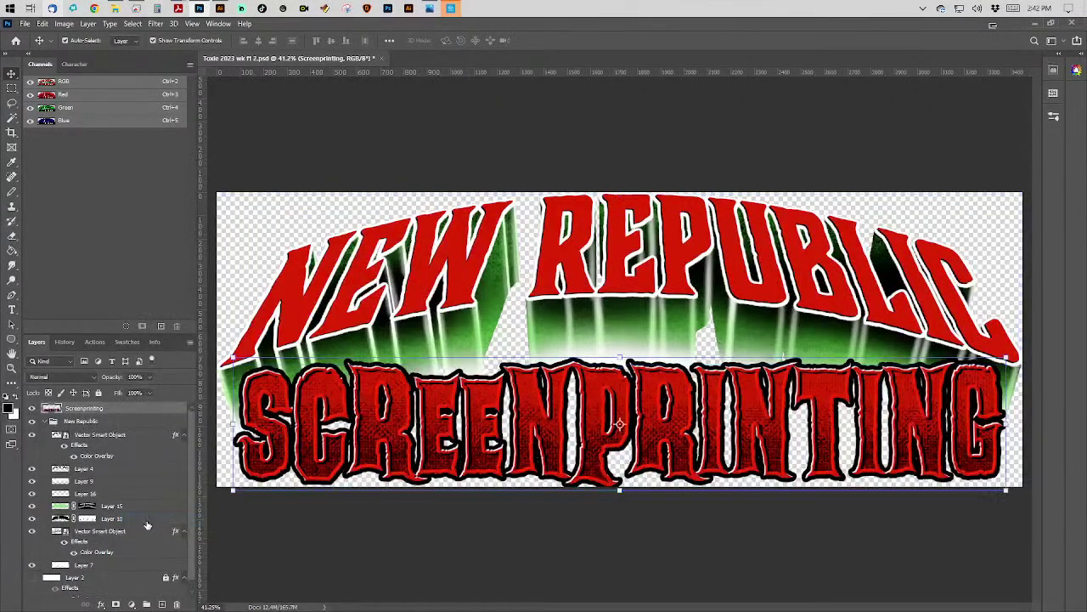
left_click(43, 421)
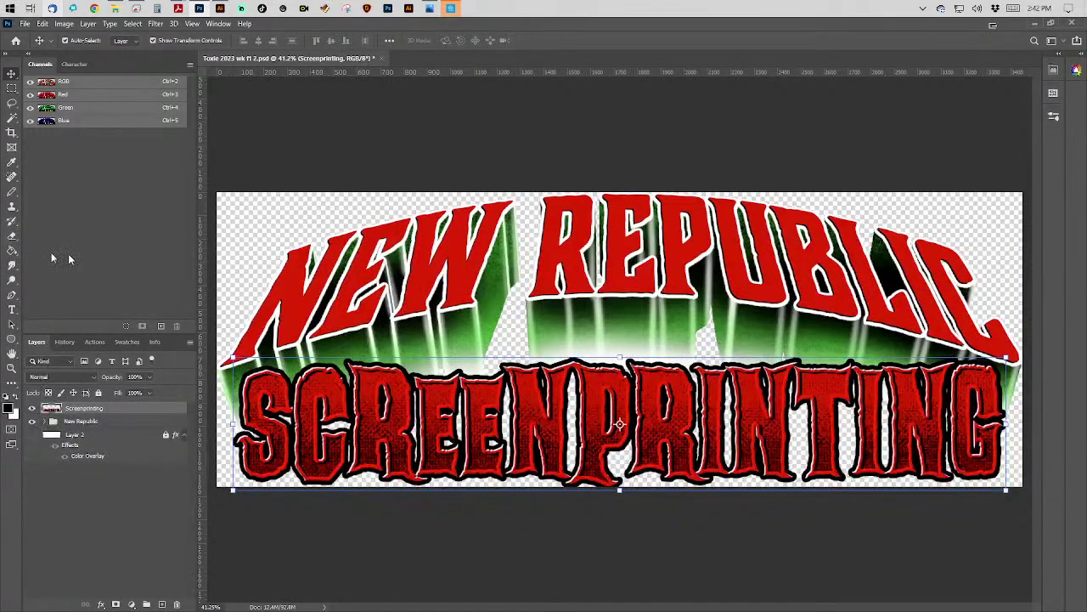
Resize the image to 4.5 × 2.25 inches in Image Size.
left_click(64, 23)
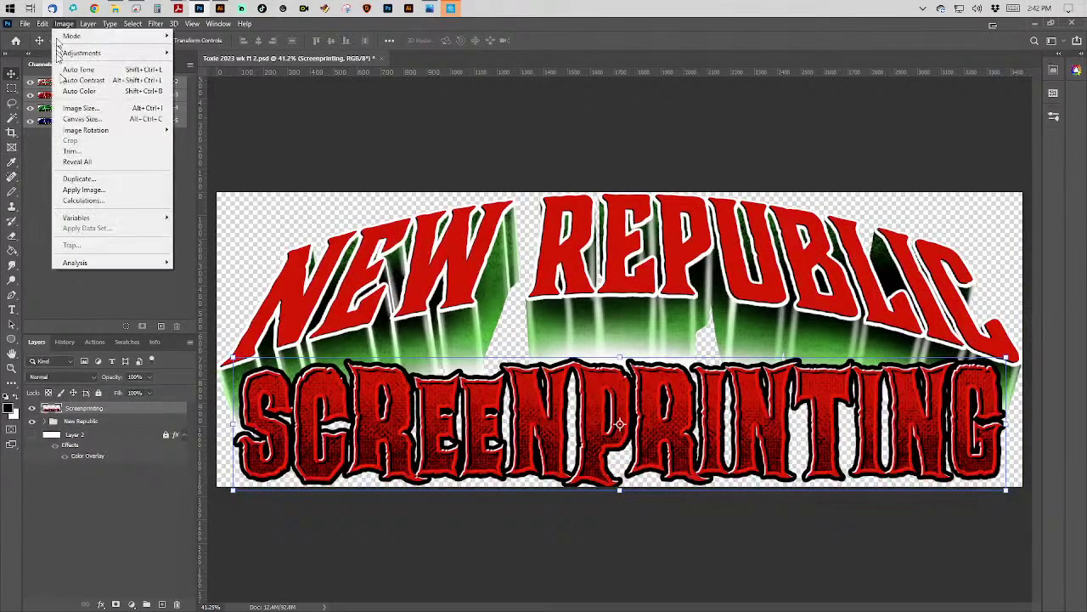
left_click(73, 113)
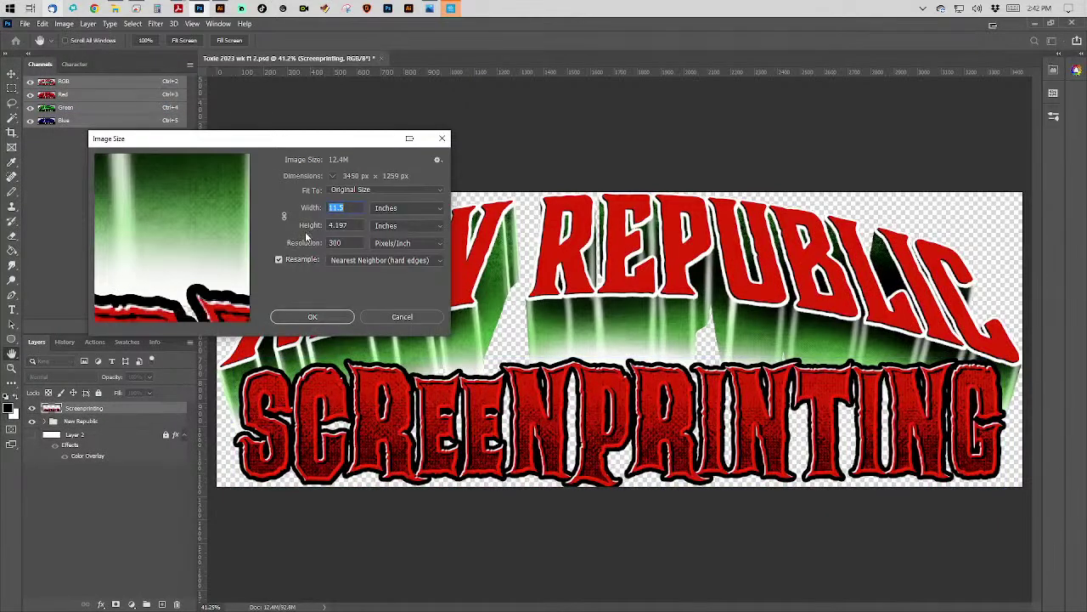
type("5")
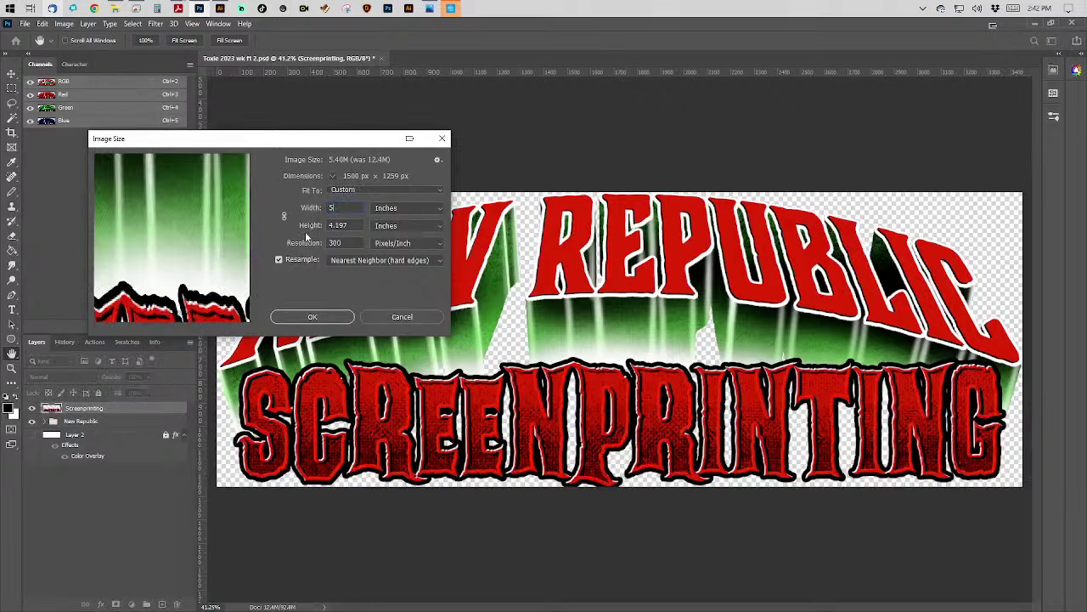
key("BackSpace")
type("4.5")
key("Tab")
key("Tab")
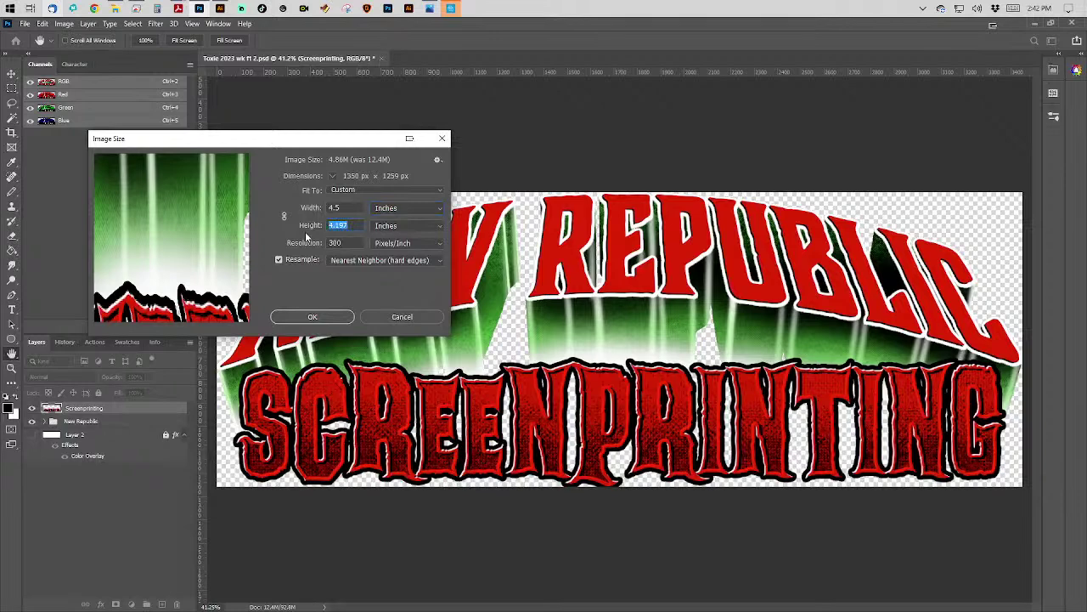
type("2.25")
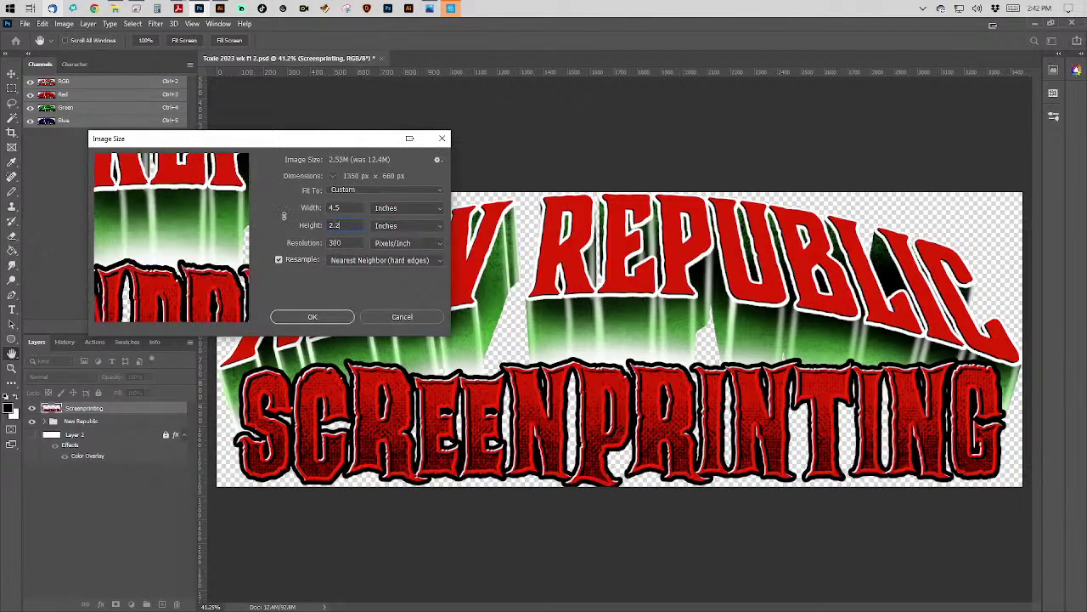
key("Return")
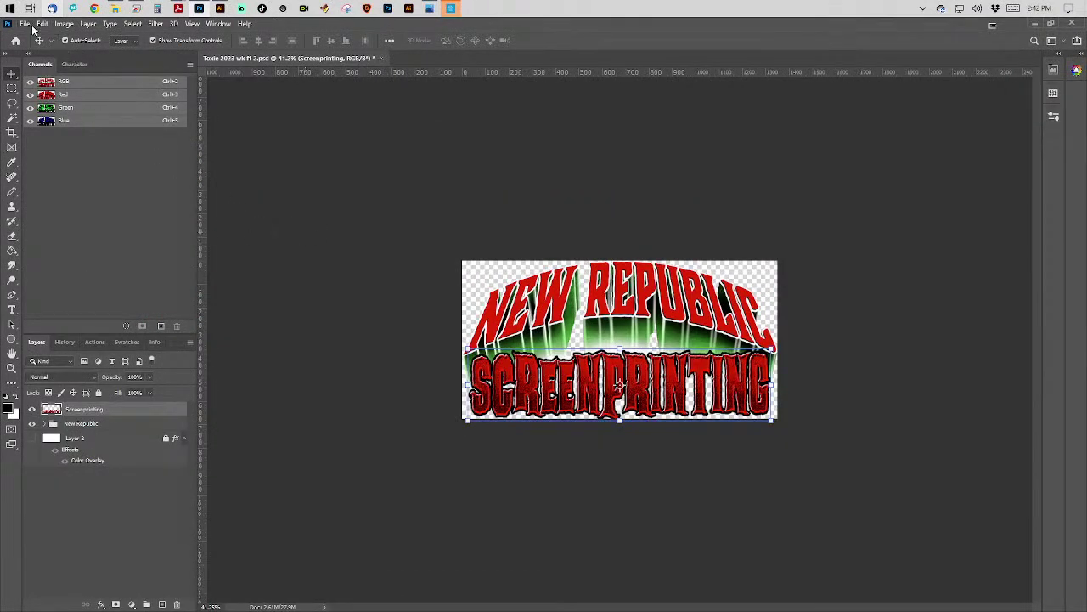
left_click(25, 24)
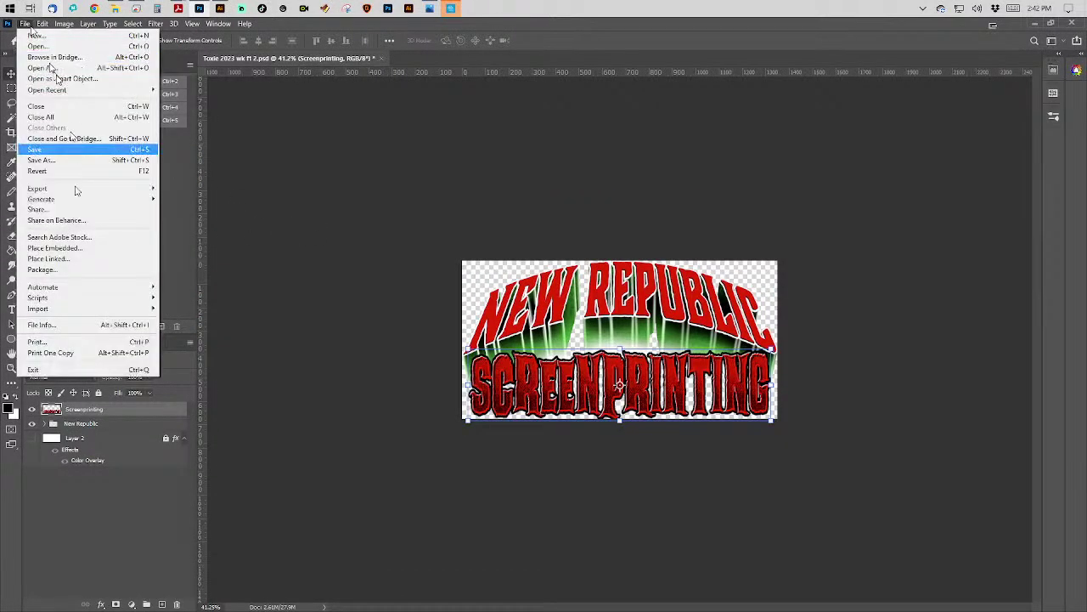
Choose the HP DeskJet 2700 as the printer in the HP Smart Printing window.
left_click(82, 343)
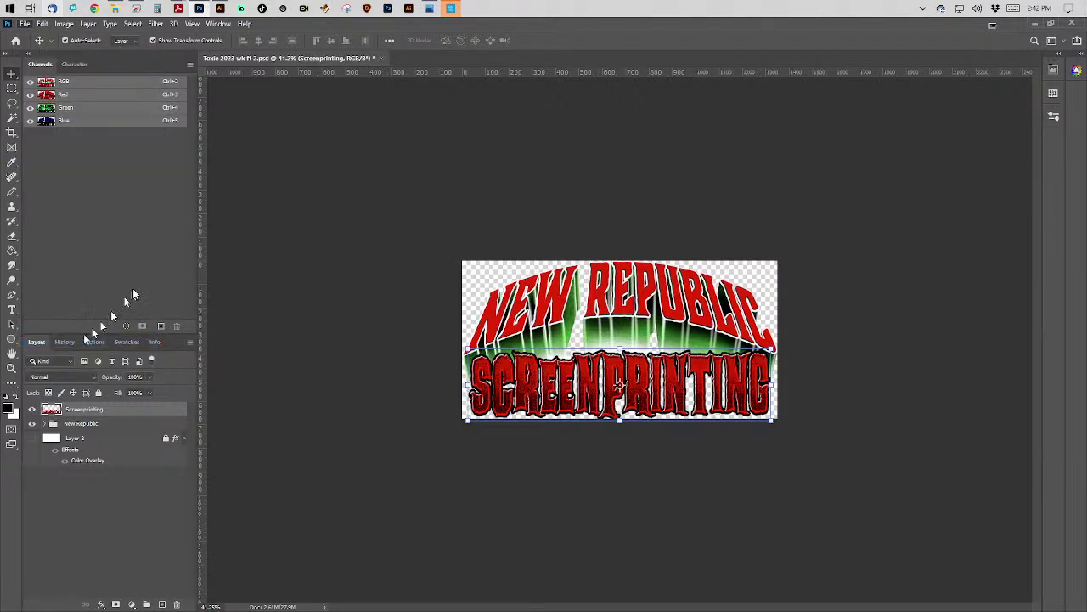
left_click(448, 10)
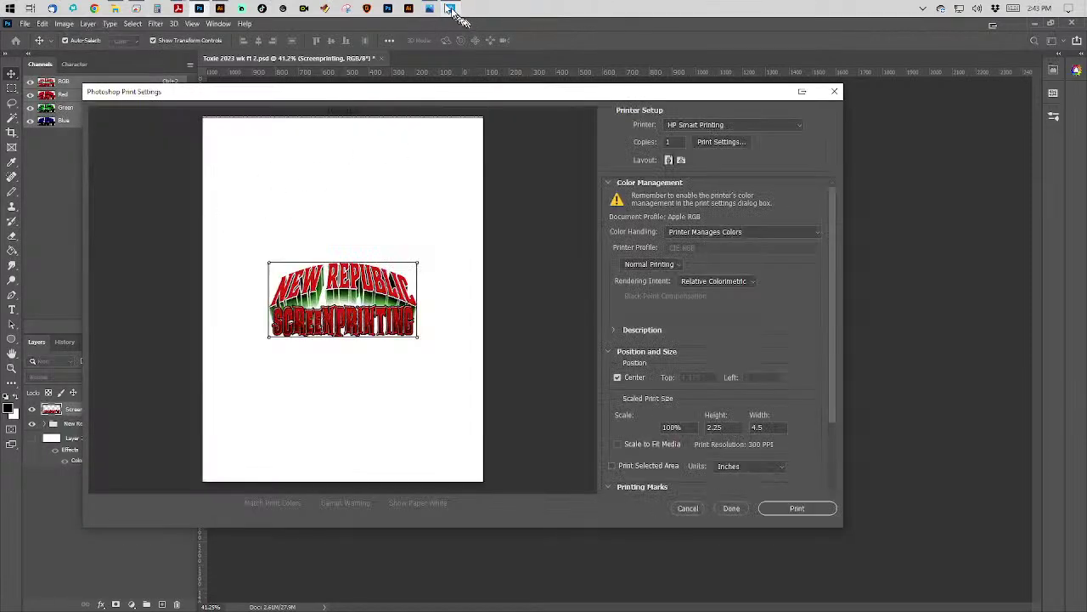
left_click(452, 9)
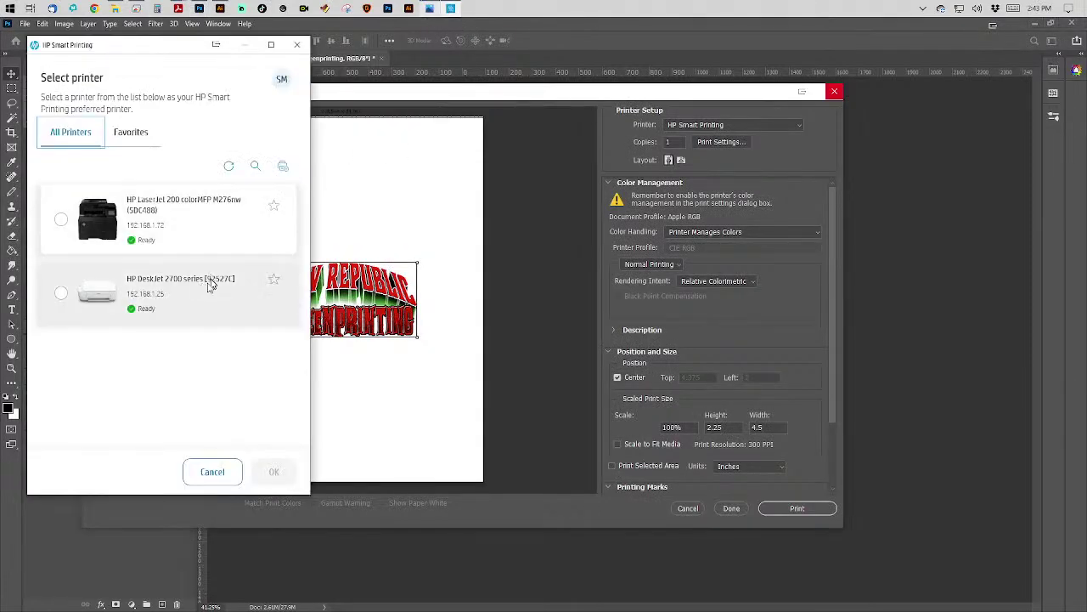
left_click(209, 284)
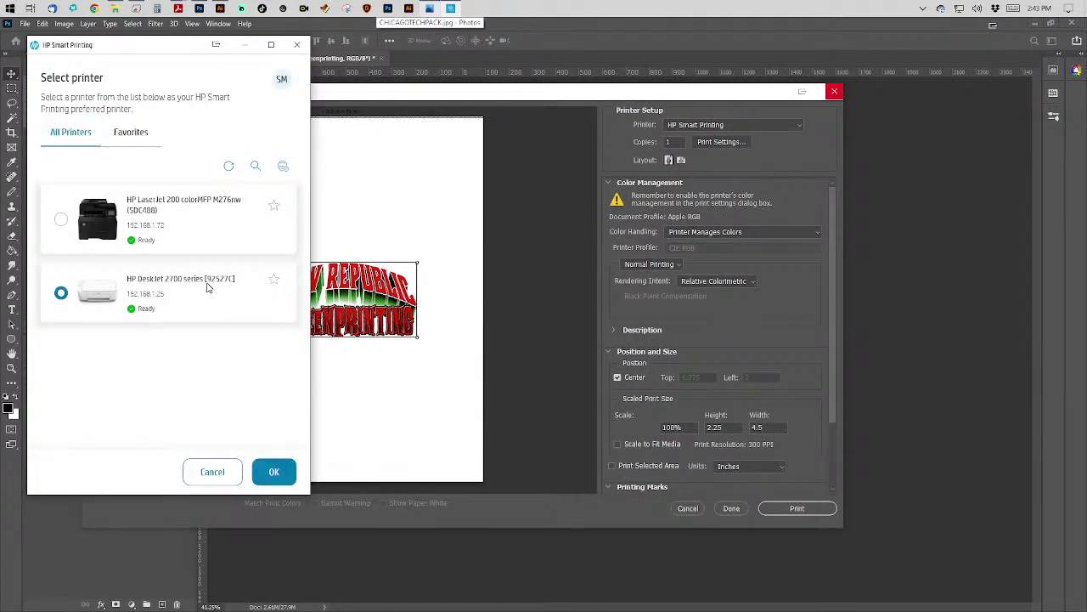
left_click(264, 476)
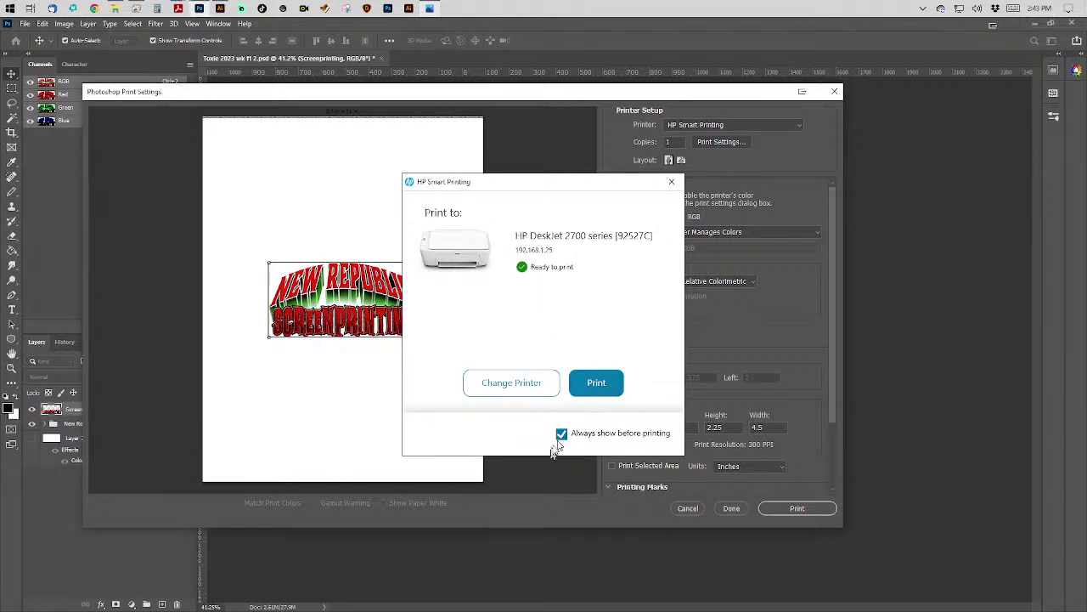
Print the logo from HP Smart and the Print Settings dialog.
left_click(598, 384)
left_click(805, 509)
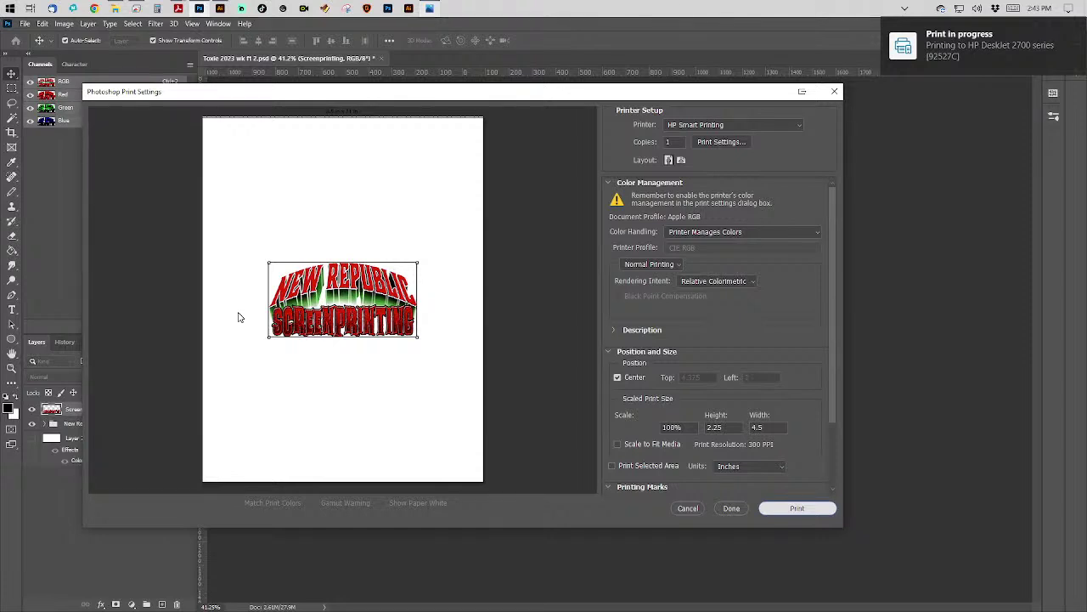
left_click(149, 250)
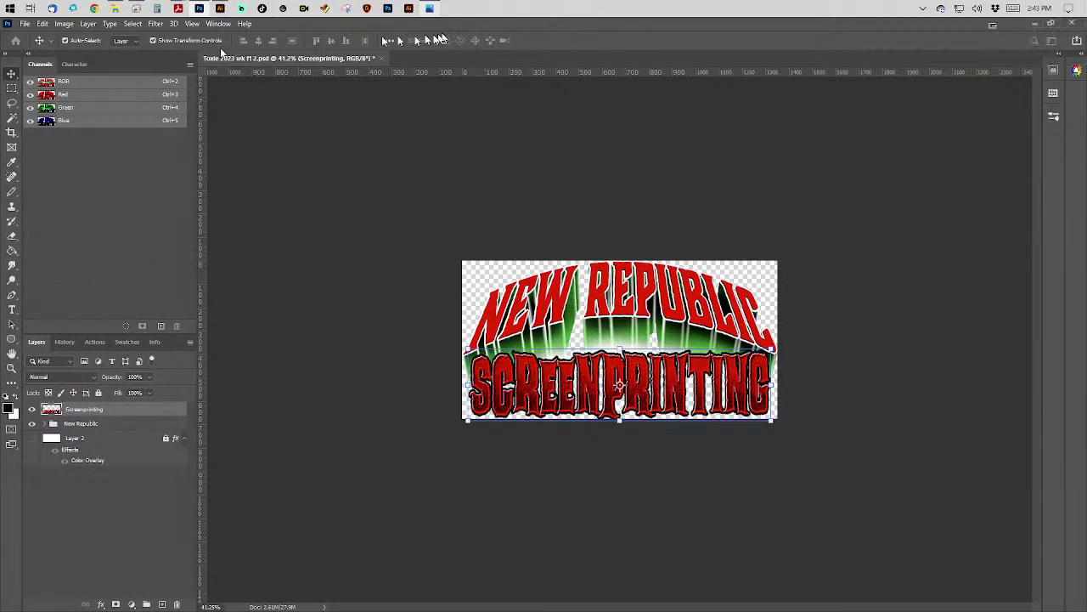
Switch to the skull button layout PDF and send it to the DeskJet 2700.
mouse_move(175, 8)
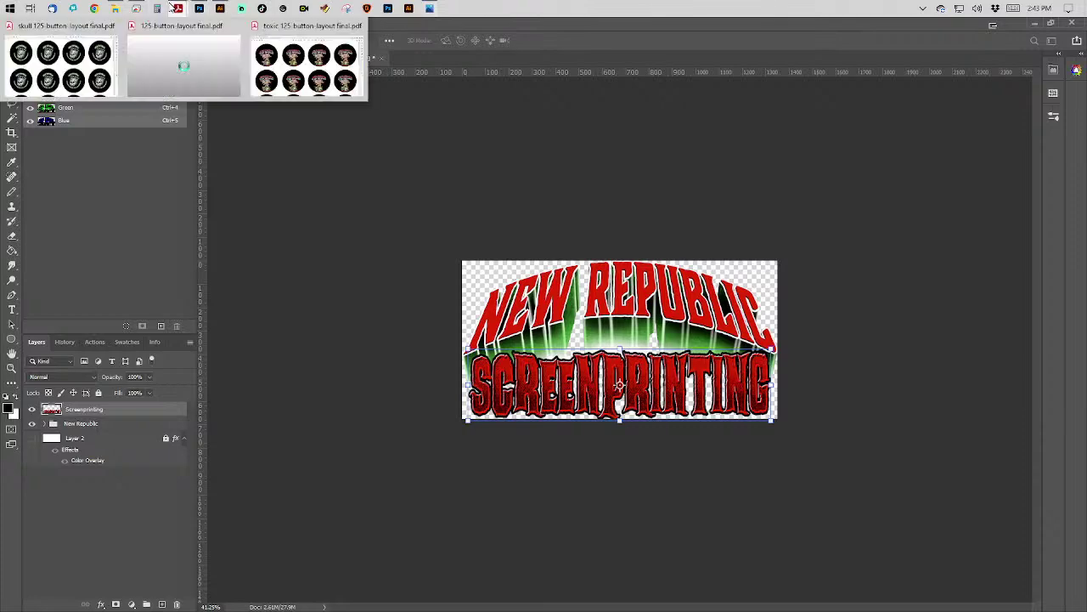
left_click(56, 25)
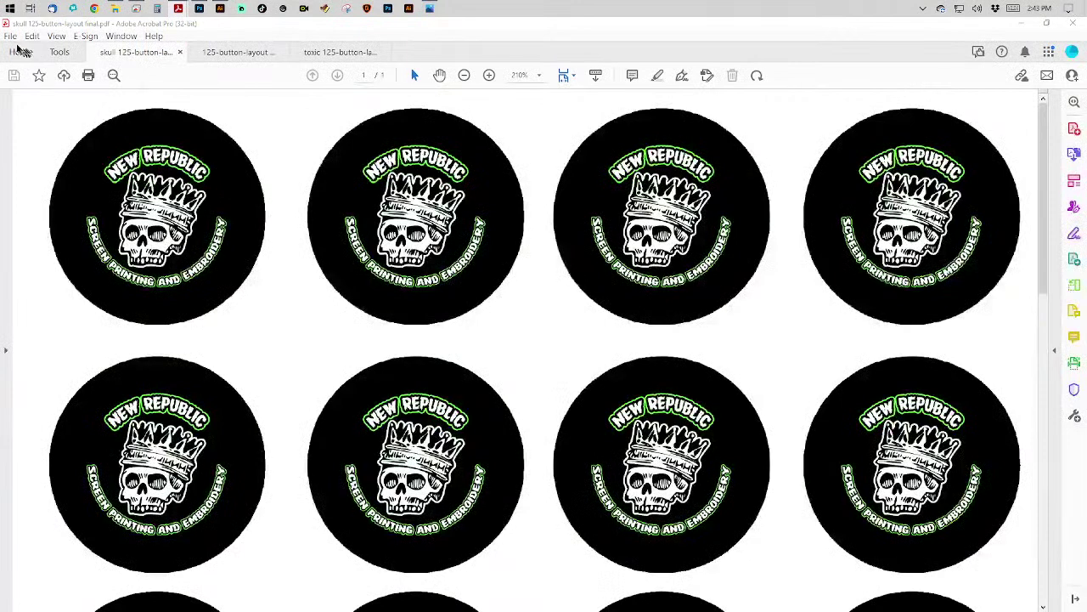
key("ctrl+p")
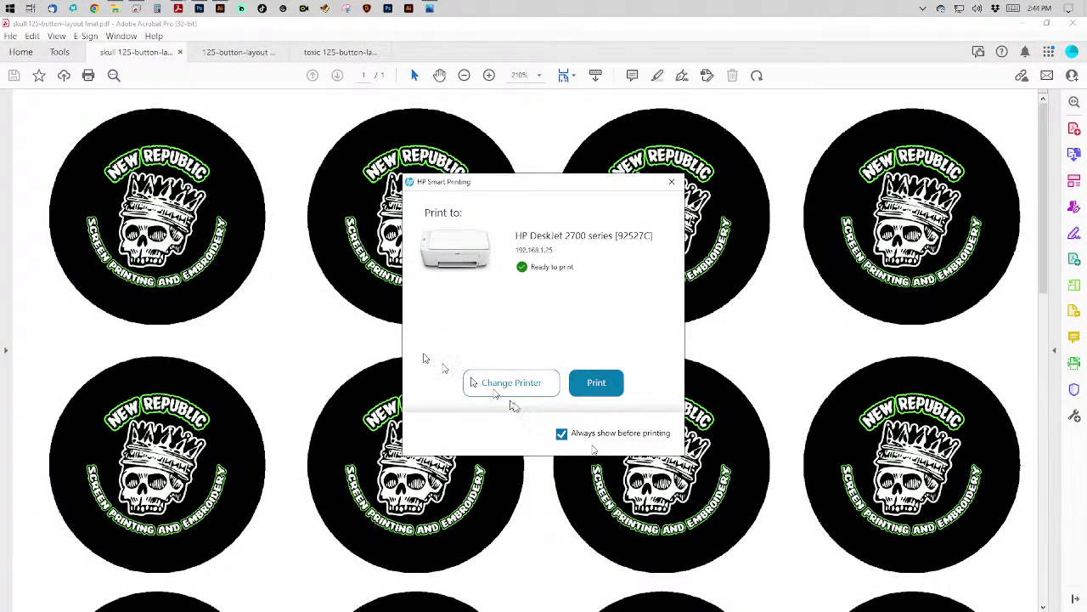
left_click(597, 384)
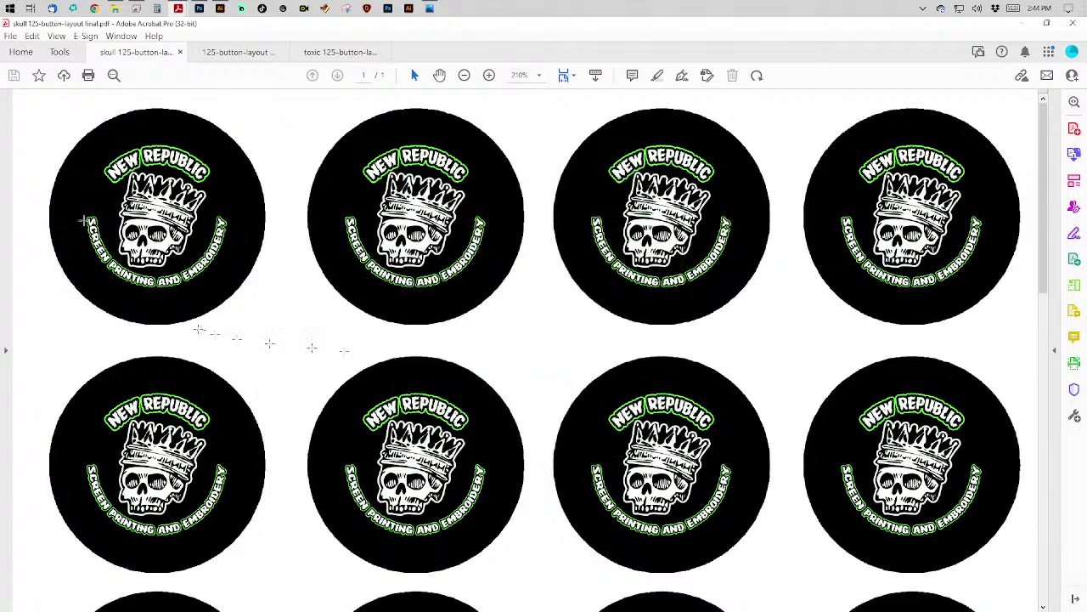
Print the skull sheet at actual size with HP Smart Printing selected as printer.
left_click(16, 37)
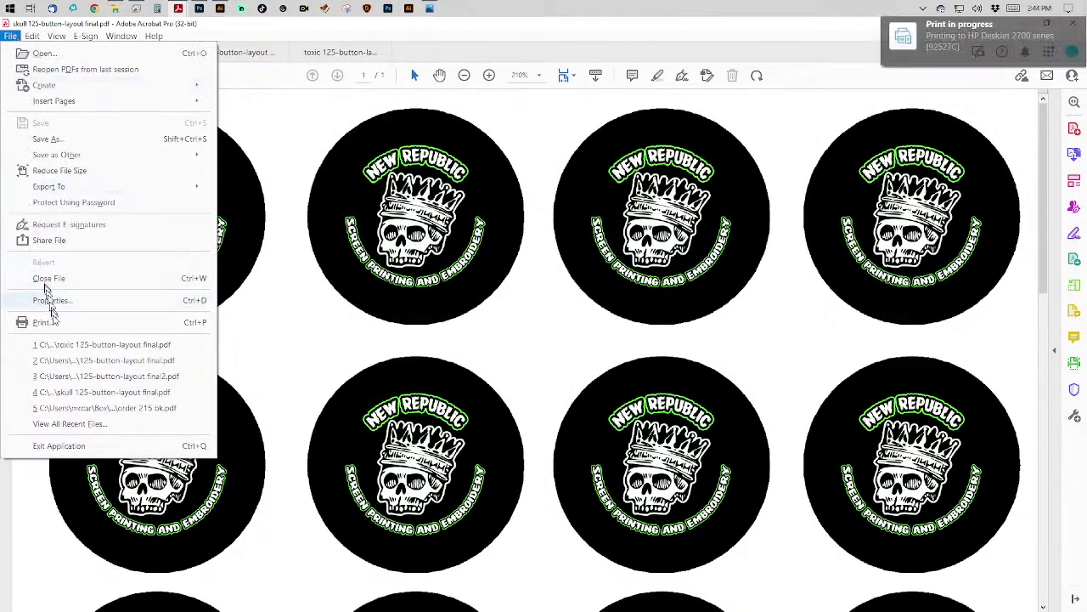
left_click(47, 323)
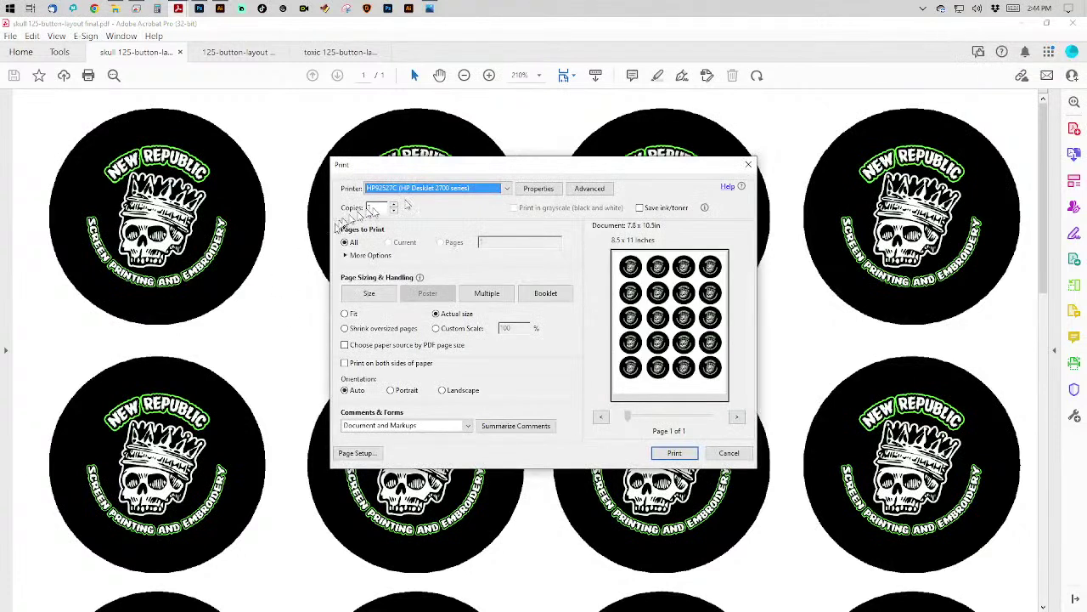
left_click(420, 190)
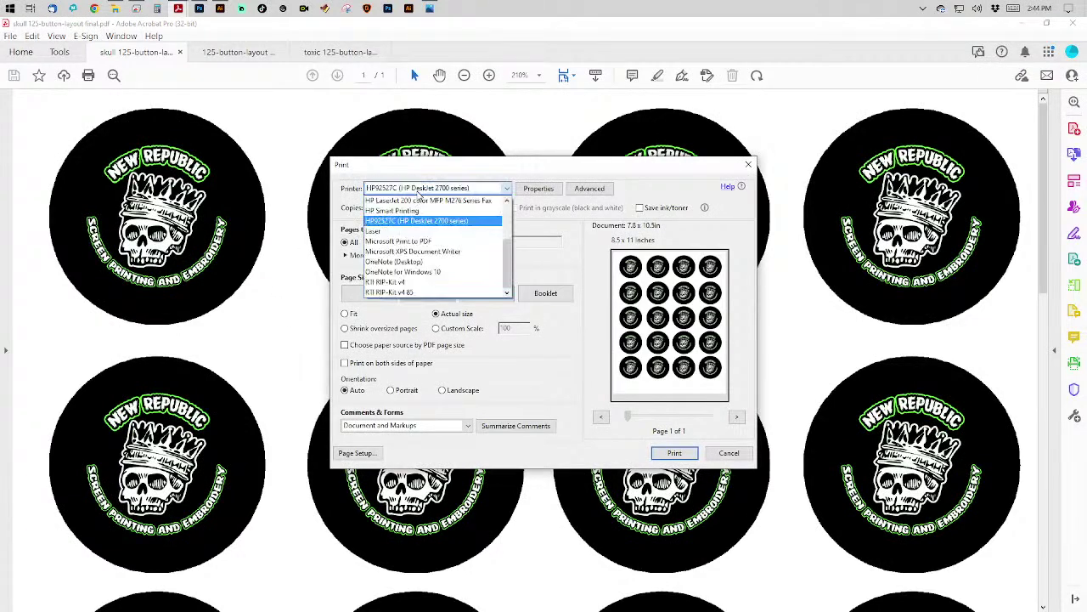
left_click(414, 210)
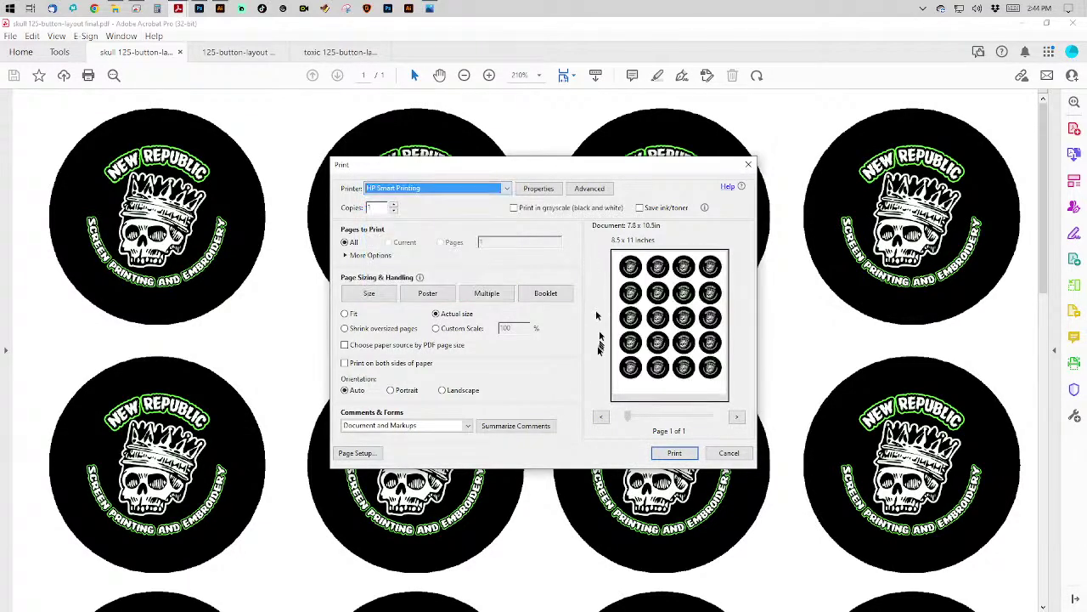
left_click(675, 452)
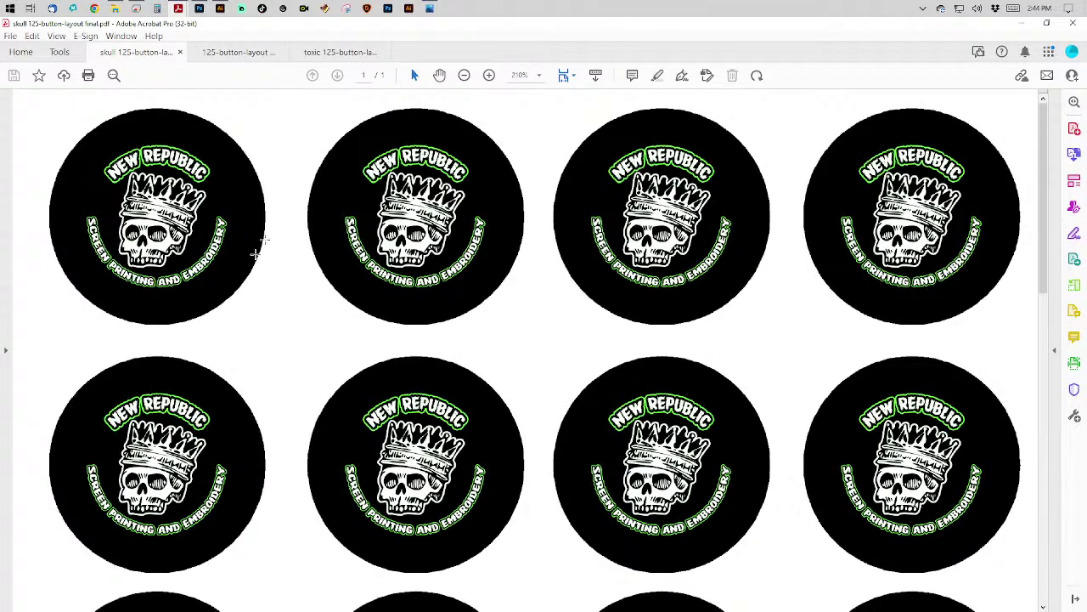
Close the stray CHICAGOTECHPACK.jpg window and open the Windows Start menu.
left_click(428, 9)
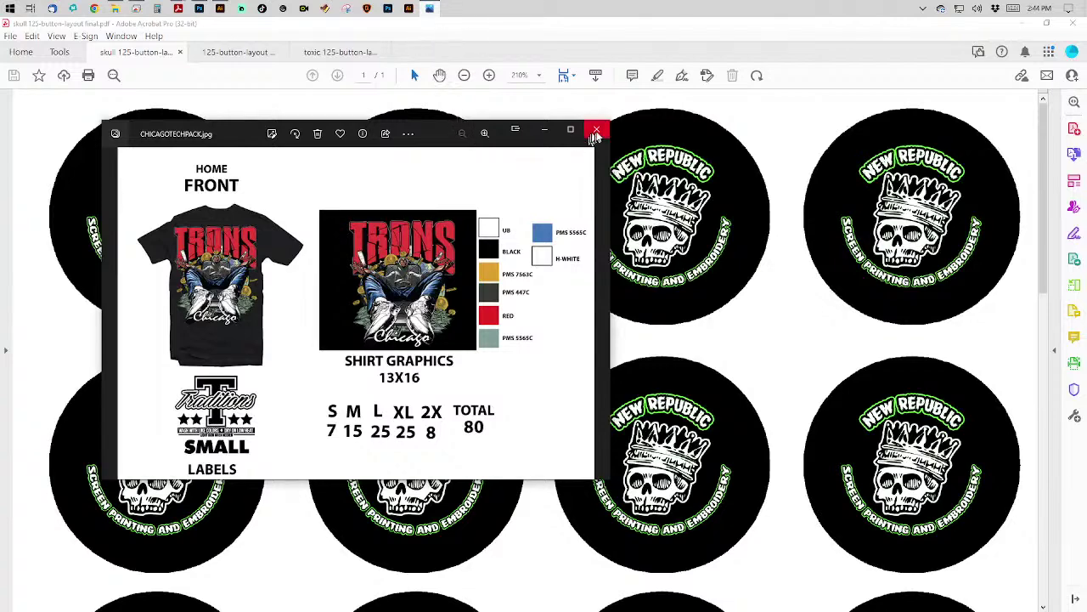
left_click(596, 134)
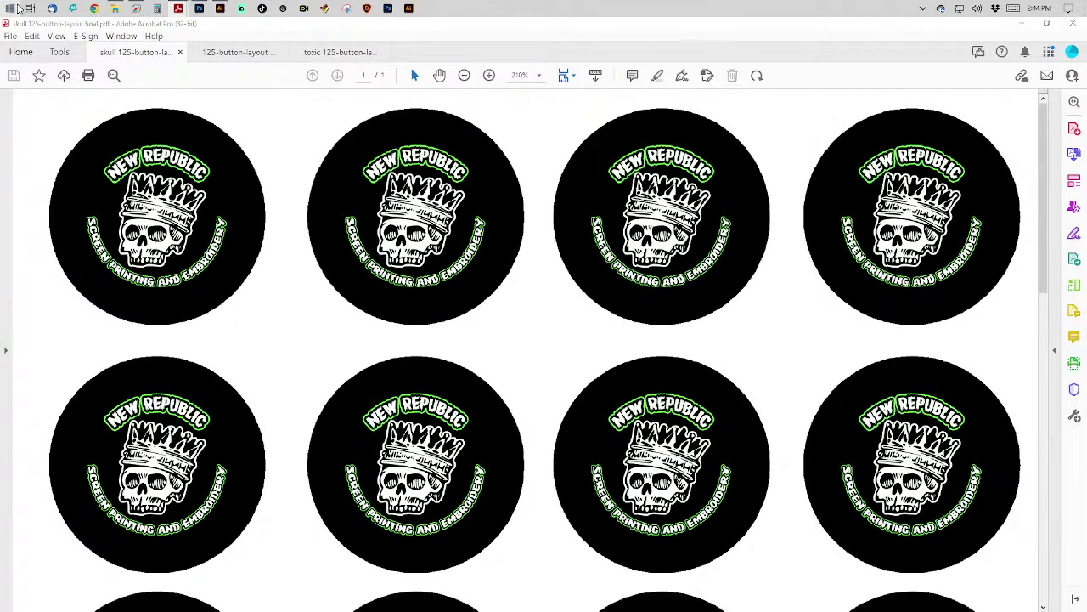
left_click(18, 8)
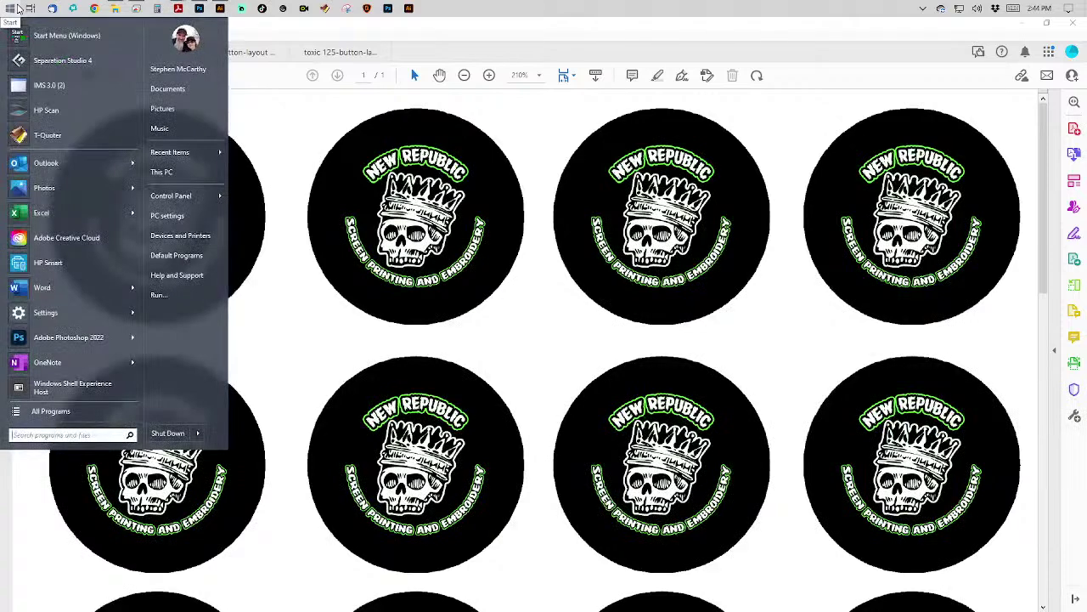
Launch HP Smart, confirm the LaserJet 200 colorMFP M276nw shows Ready, and return to Acrobat.
left_click(49, 264)
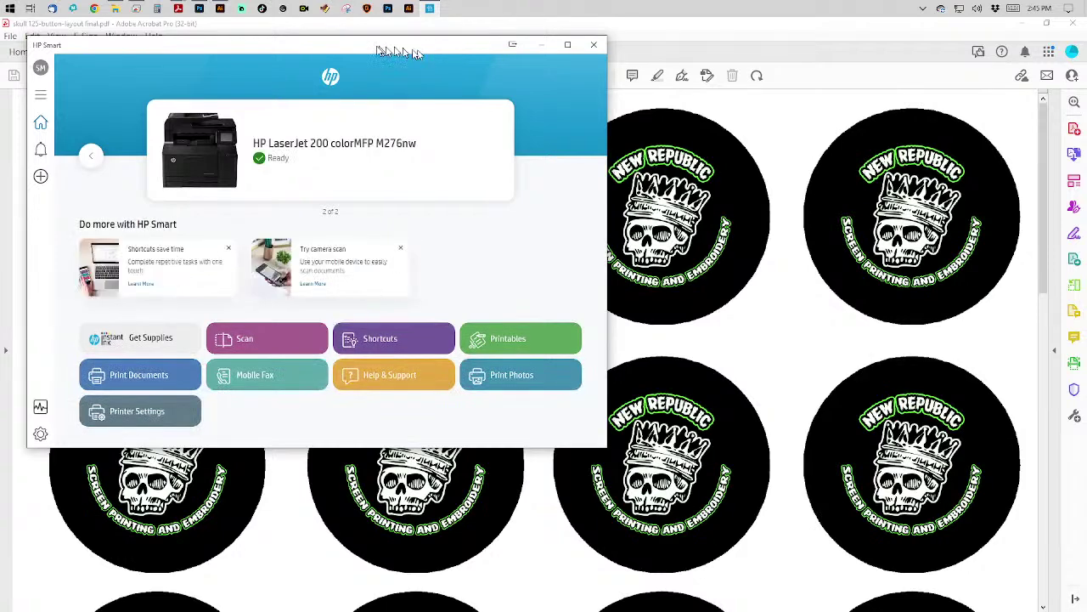
left_click_drag(437, 49, 583, 49)
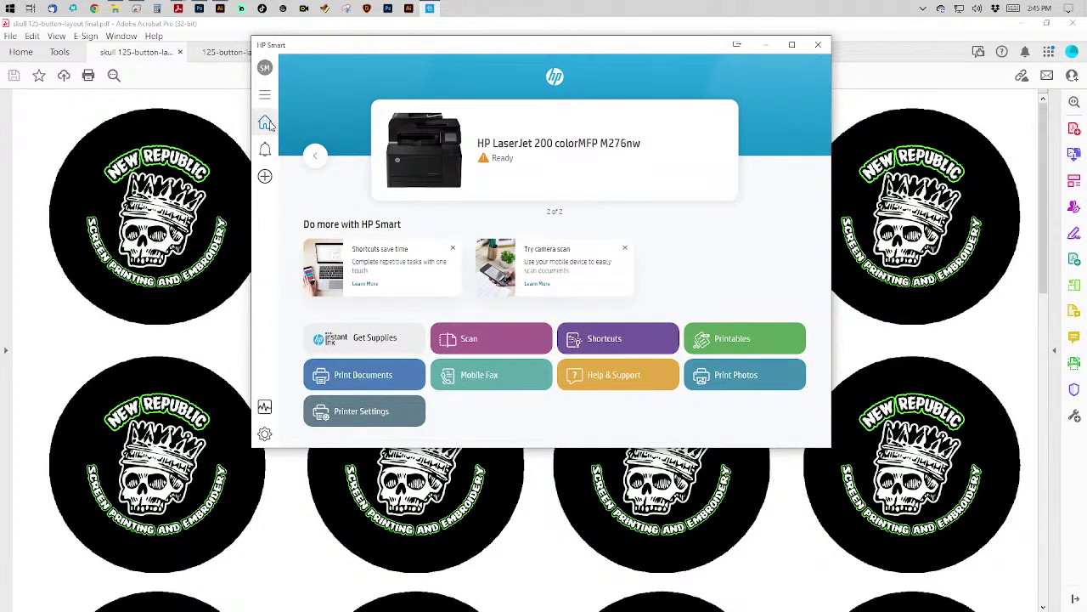
left_click(266, 124)
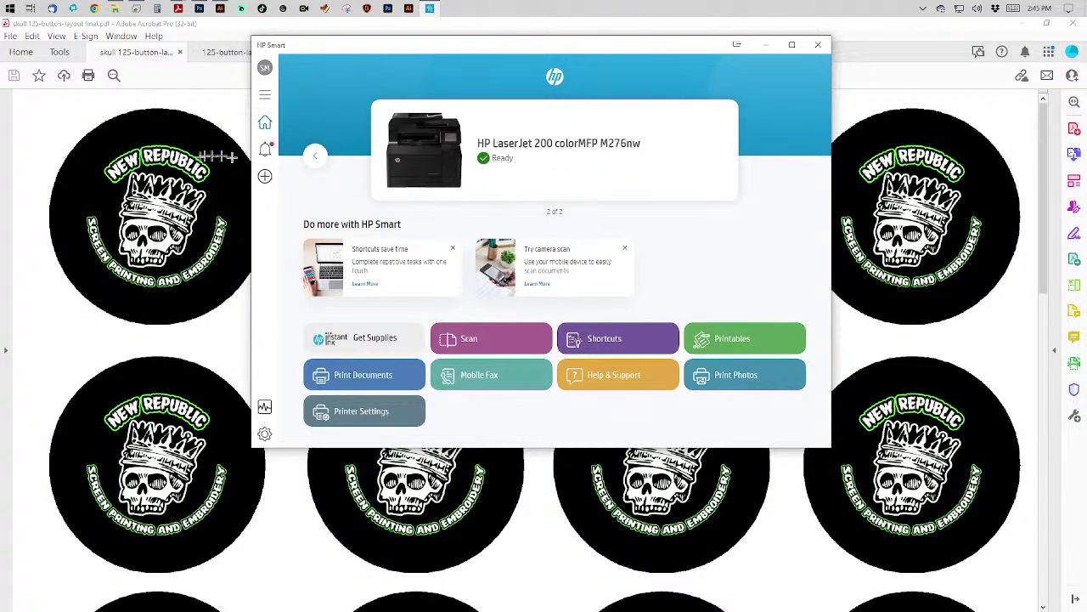
left_click(200, 157)
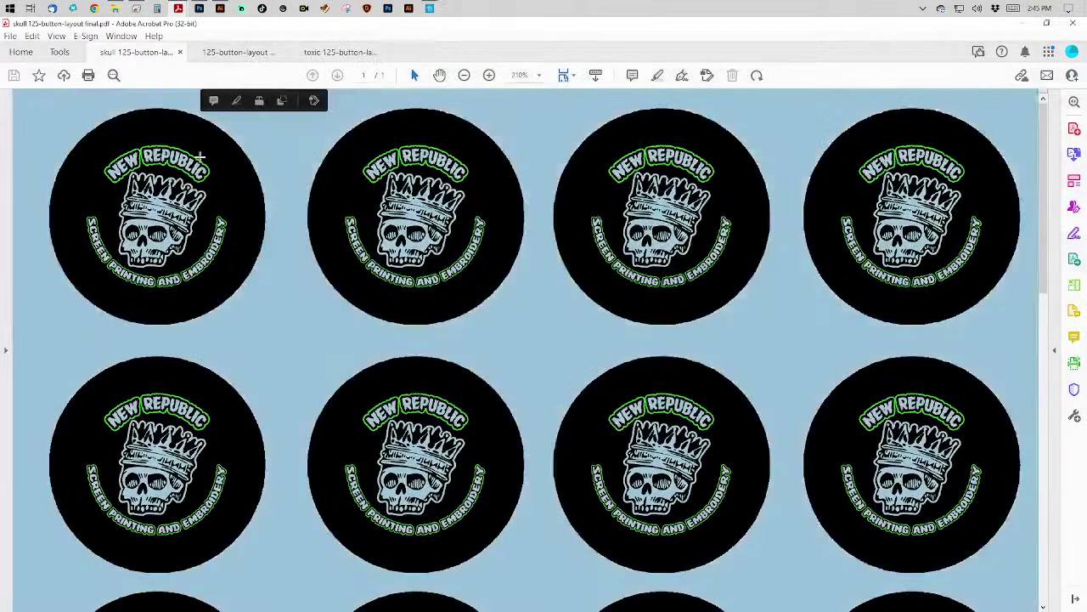
Reopen Acrobat's Print dialog and open the HP Smart Printing Properties.
left_click(10, 38)
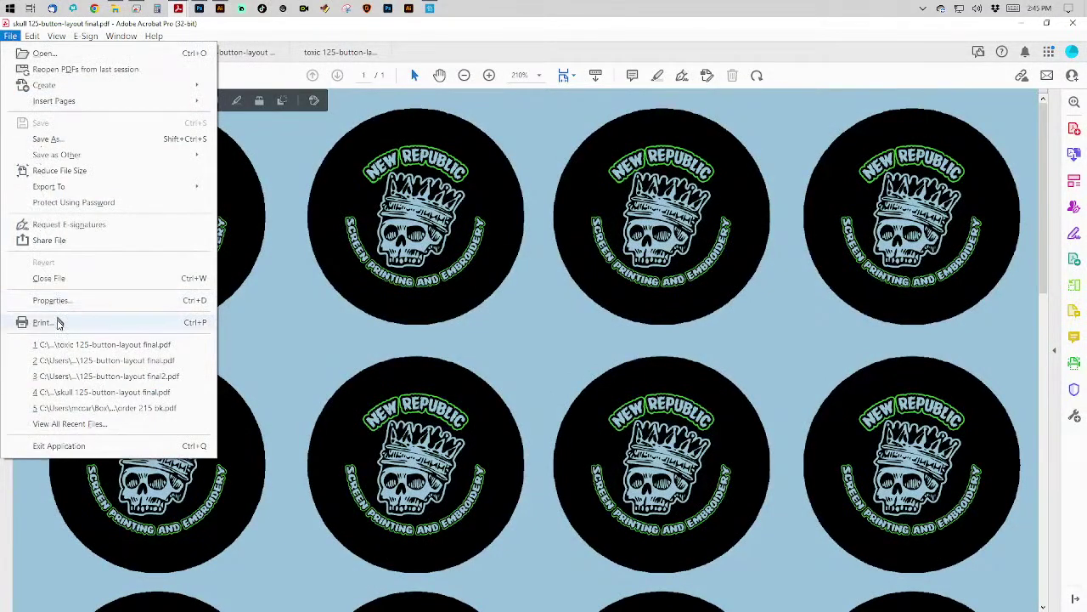
left_click(60, 323)
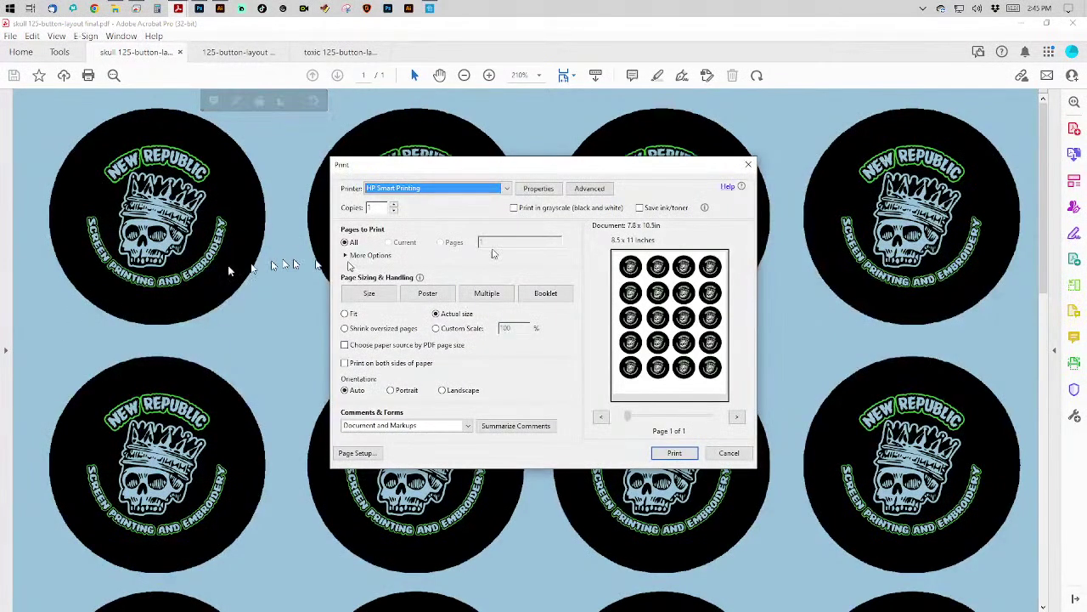
left_click(538, 188)
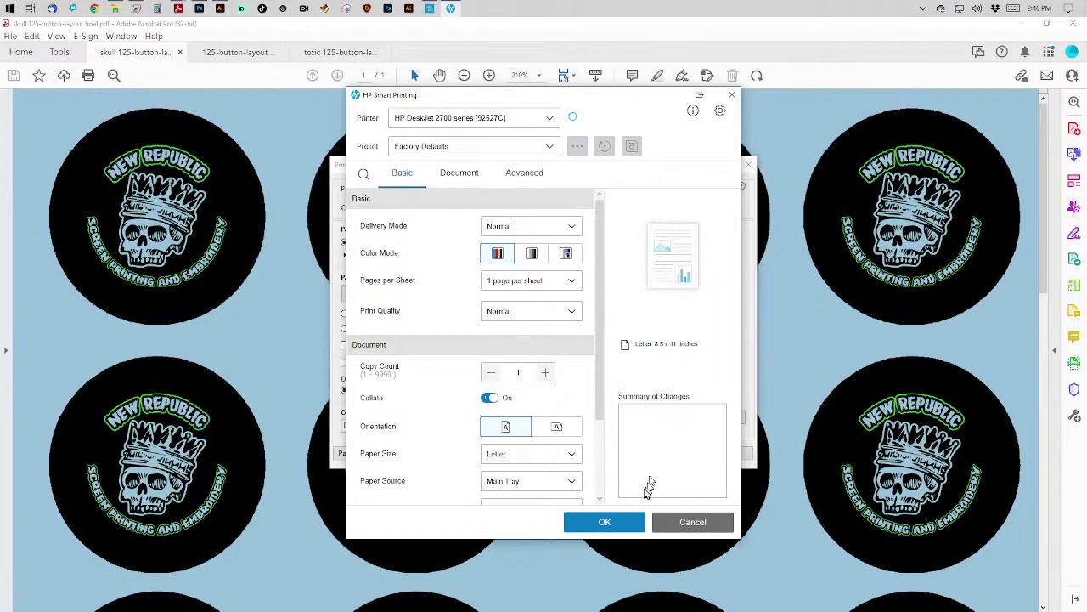
Select the HP LaserJet 200 colorMFP M276nw as printer and close the extra HP Smart window.
left_click(500, 119)
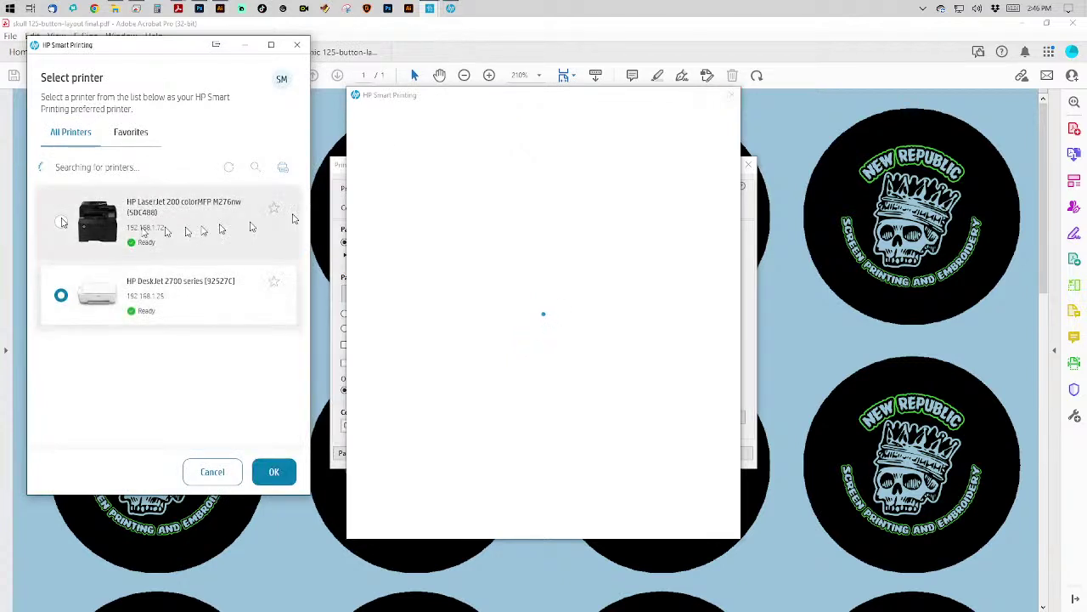
left_click(66, 224)
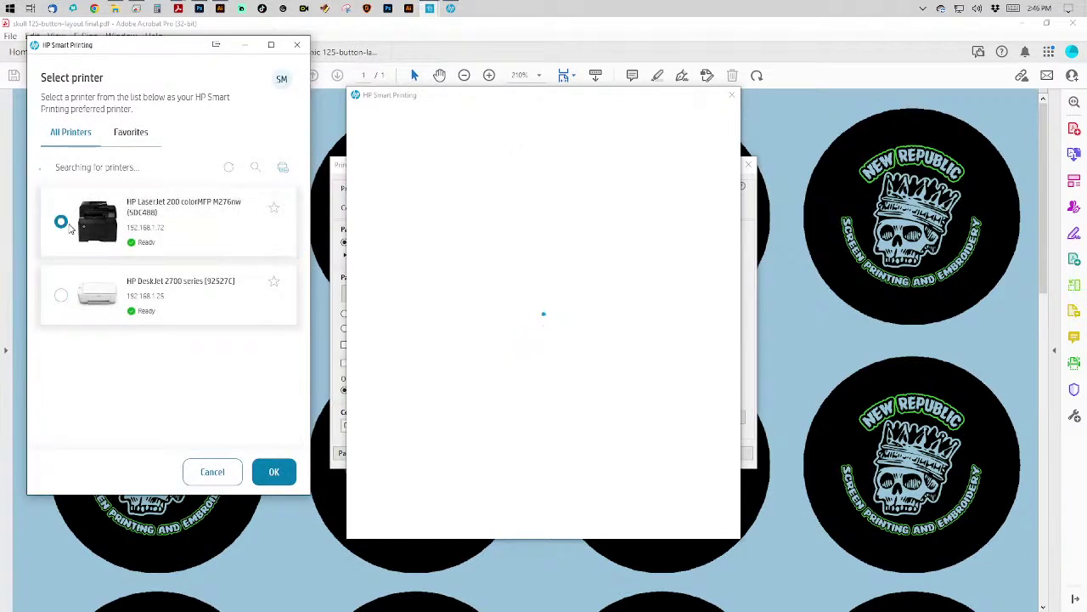
left_click(285, 472)
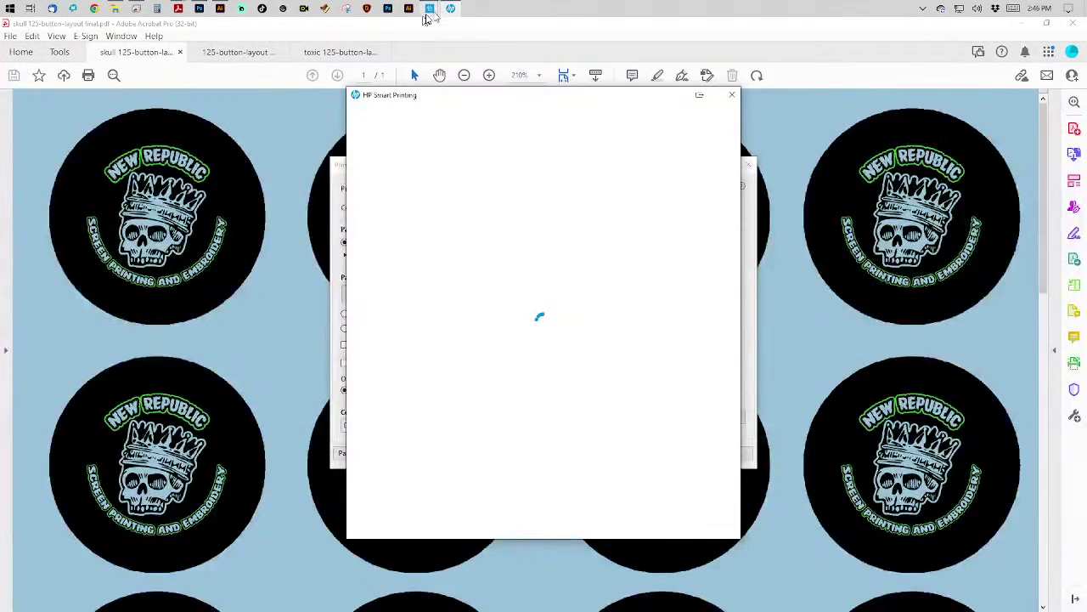
mouse_move(433, 13)
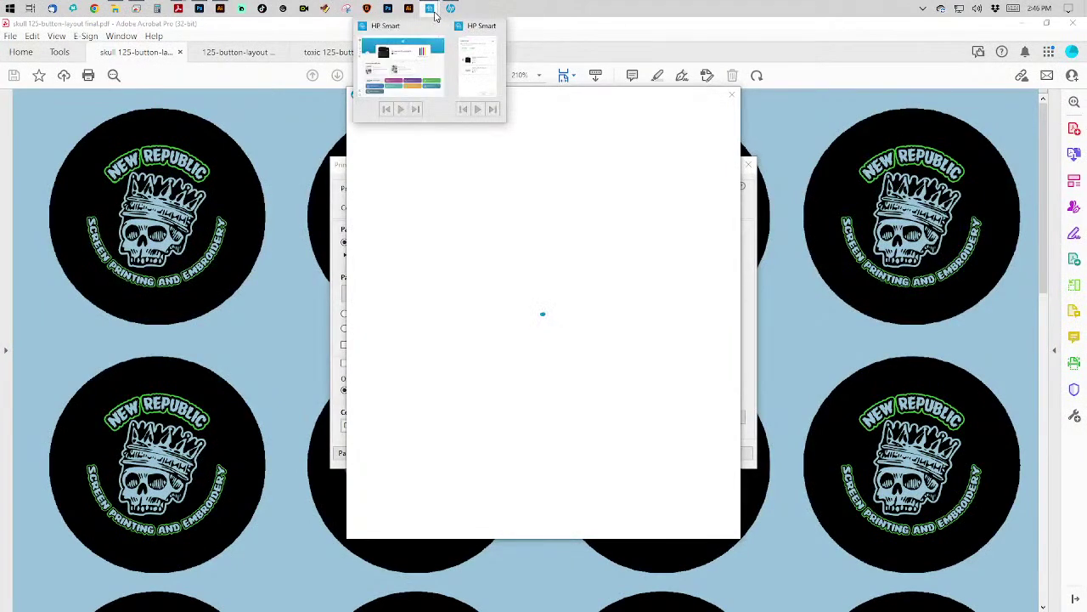
left_click(471, 26)
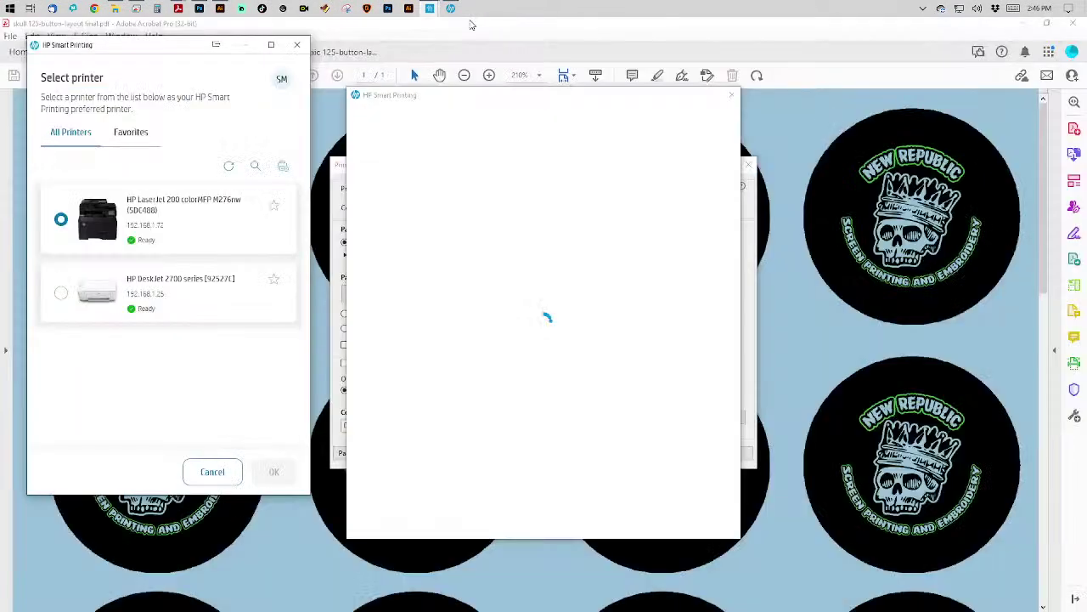
left_click(450, 12)
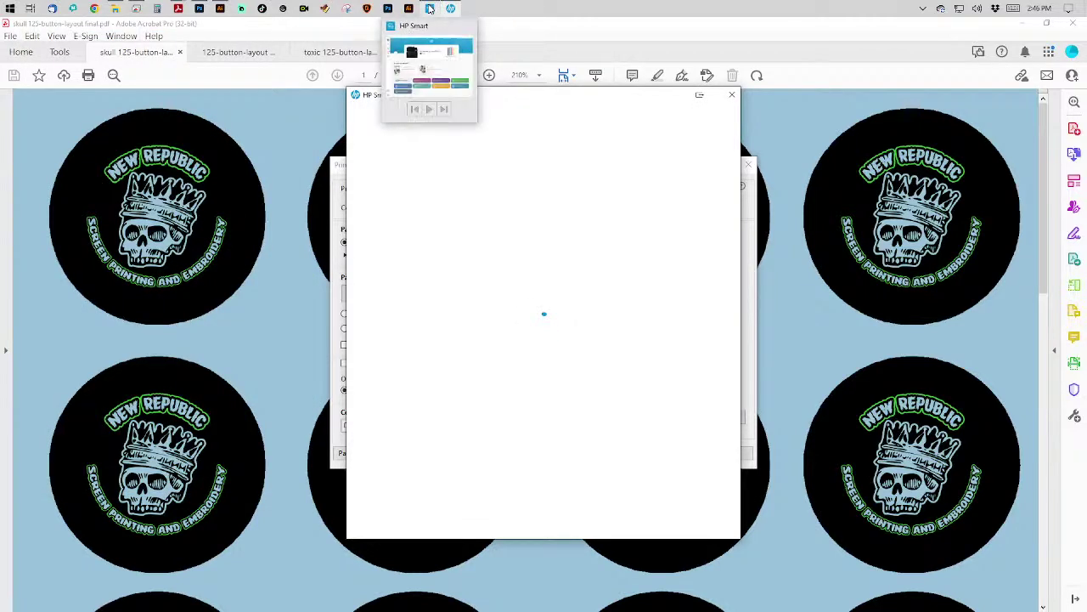
left_click(430, 8)
left_click(817, 47)
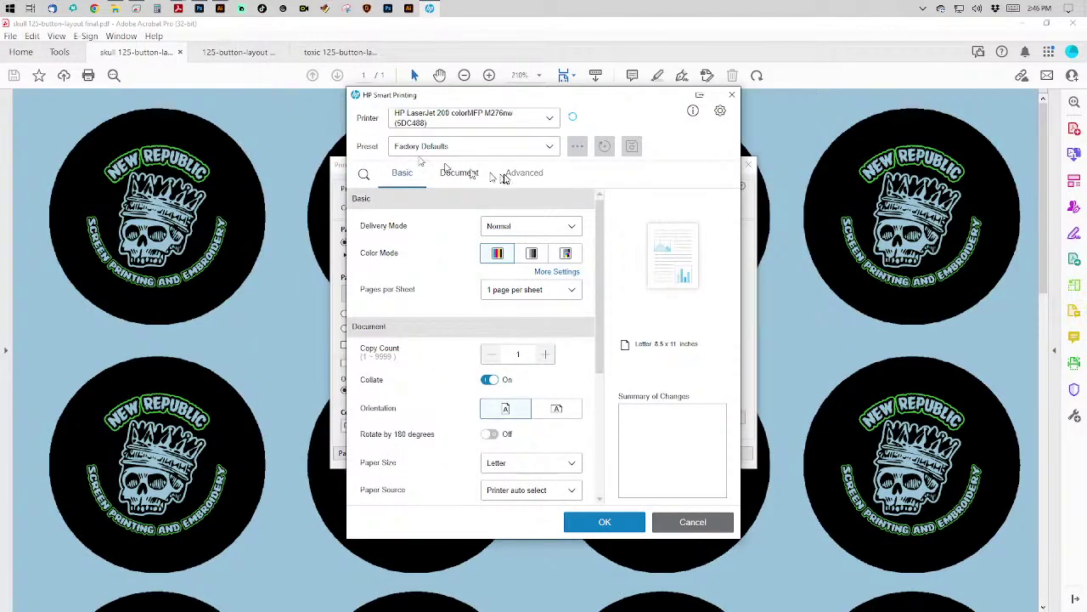
Review the Basic, Document and Advanced settings, then pick the General Everyday Printing preset.
left_click(512, 149)
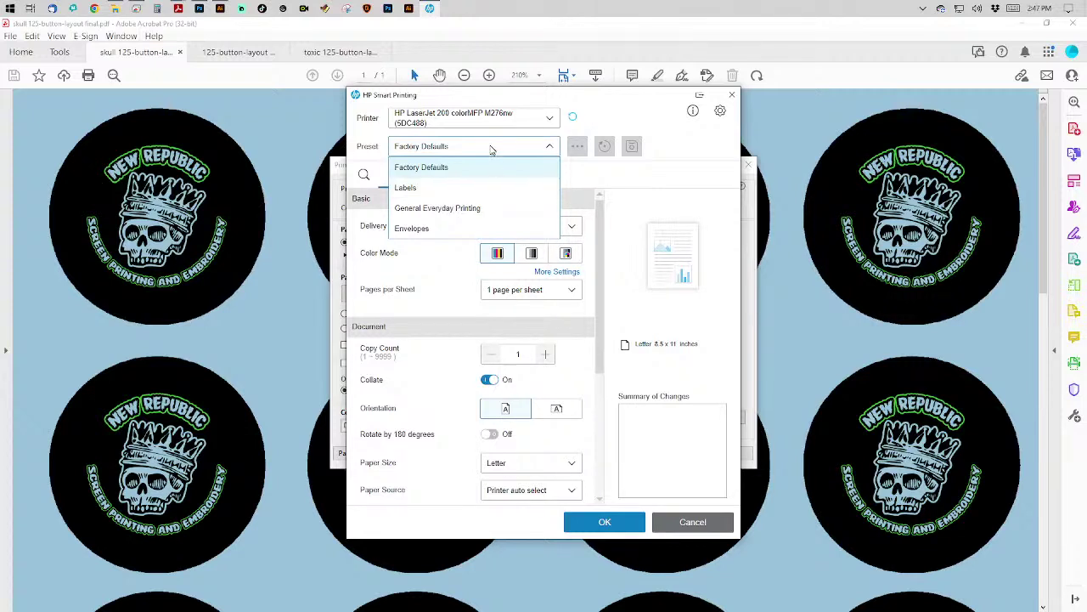
left_click(491, 149)
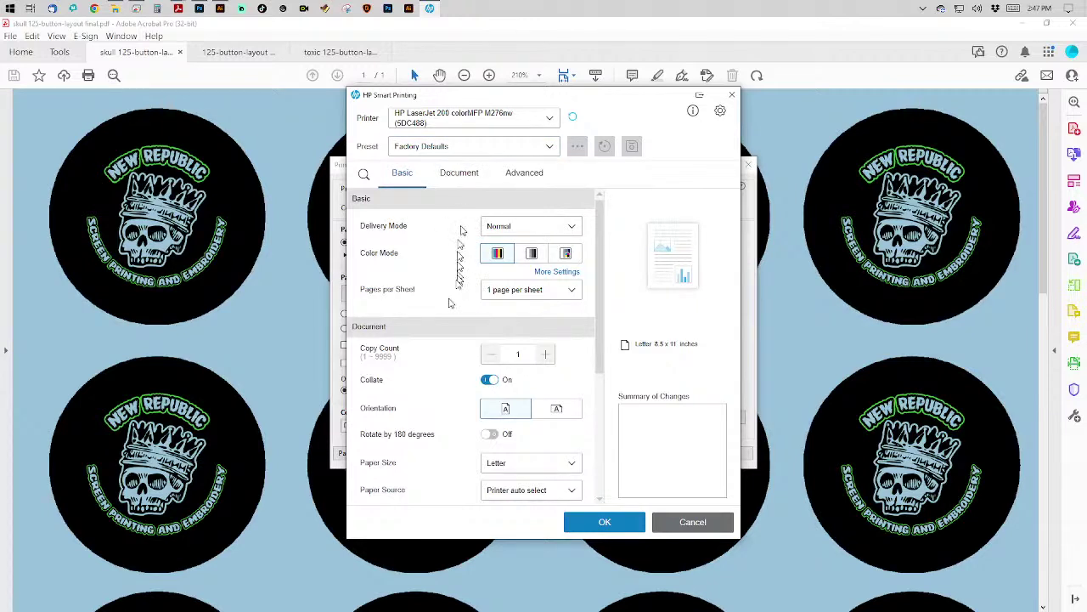
scroll(441, 314, "down", 2)
scroll(442, 314, "down", 1)
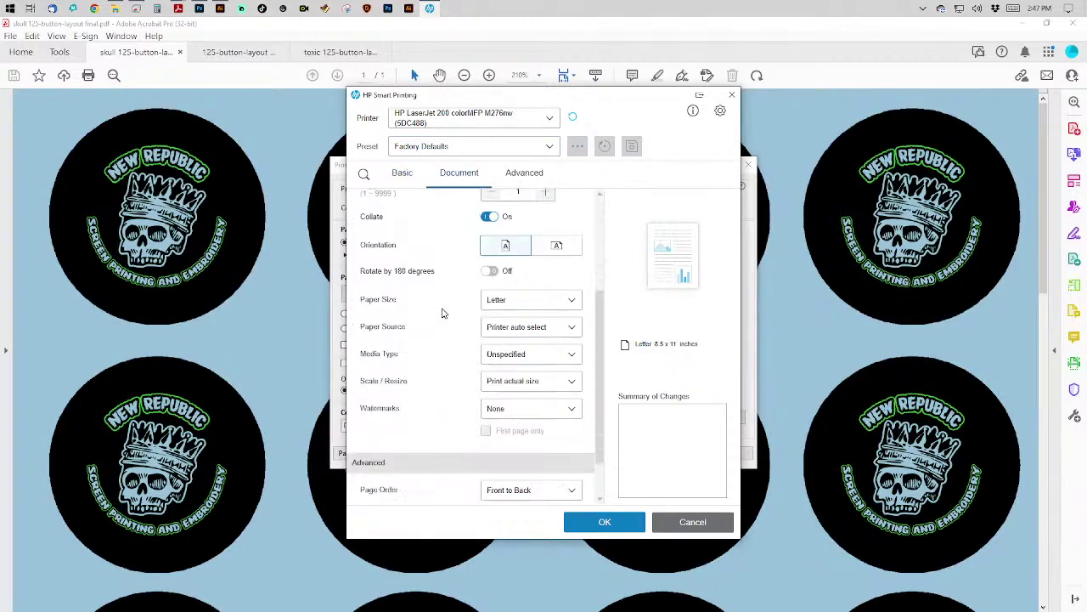
scroll(442, 314, "down", 2)
scroll(442, 313, "up", 5)
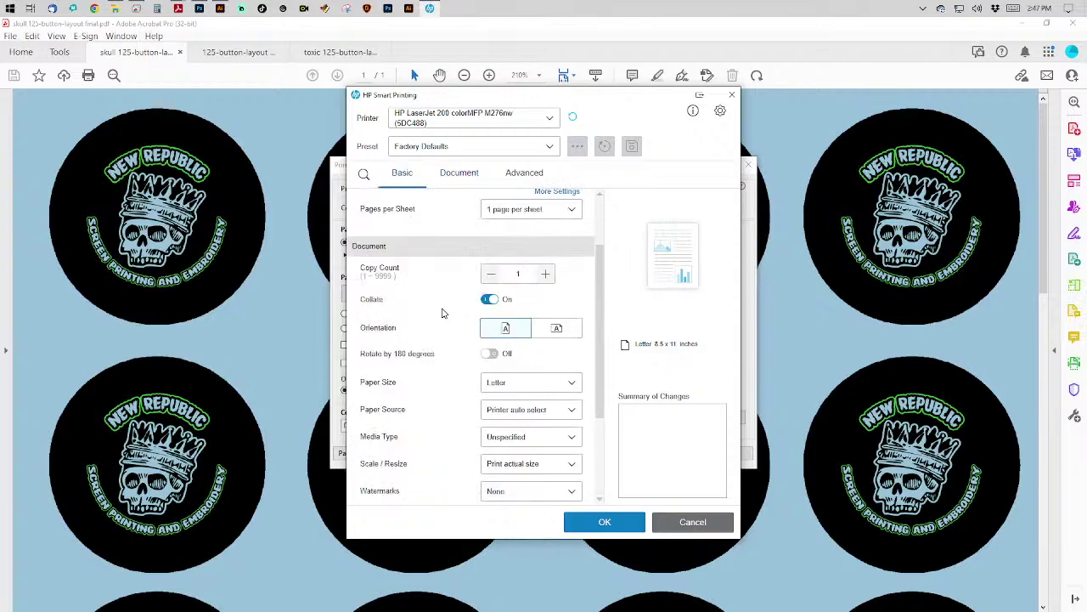
left_click(460, 174)
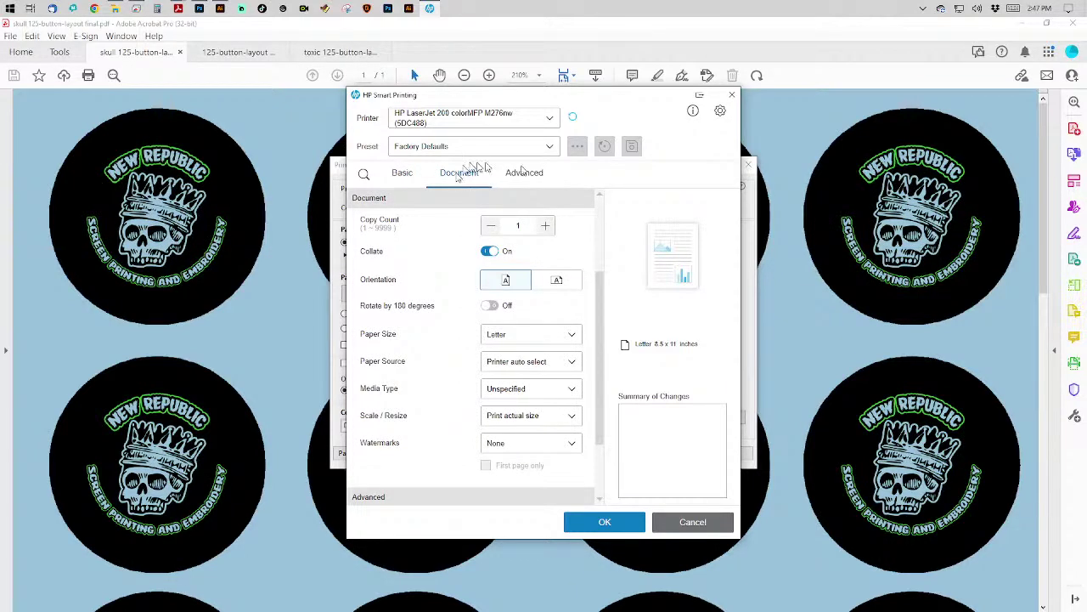
left_click(531, 177)
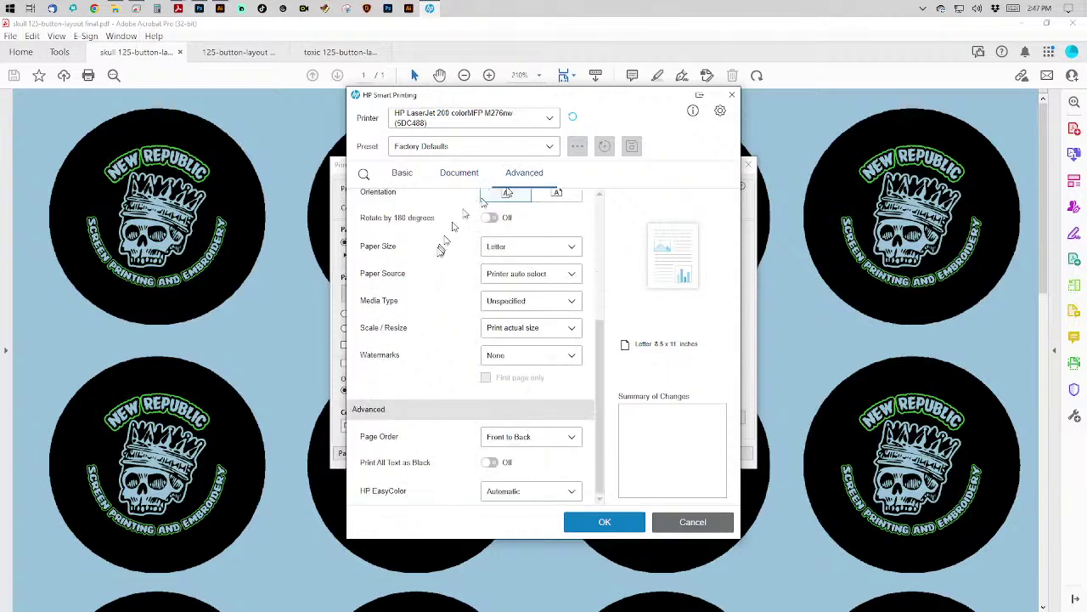
scroll(439, 250, "up", 4)
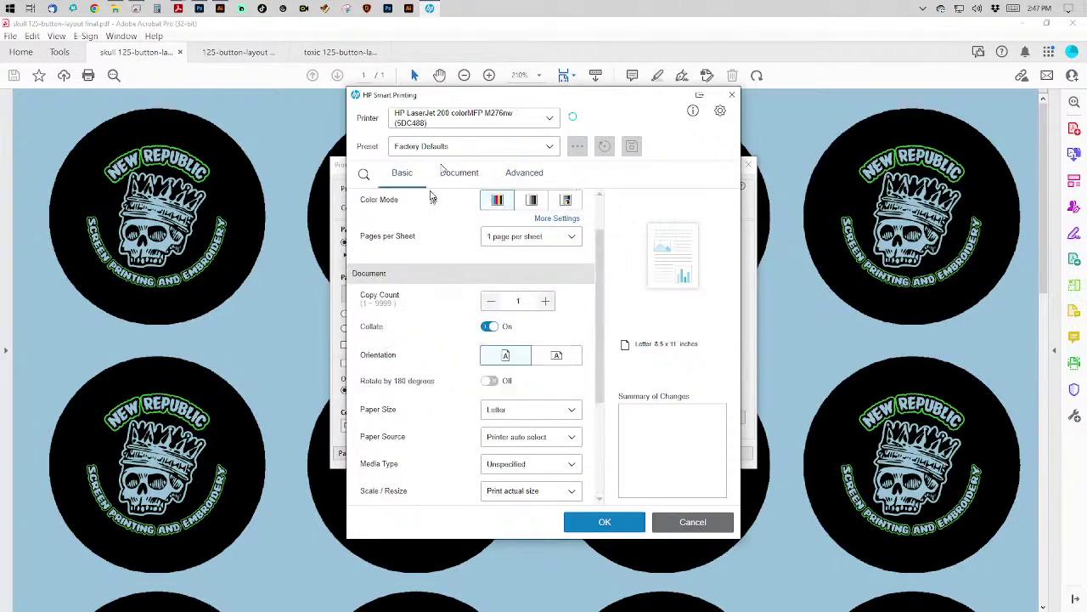
left_click(464, 152)
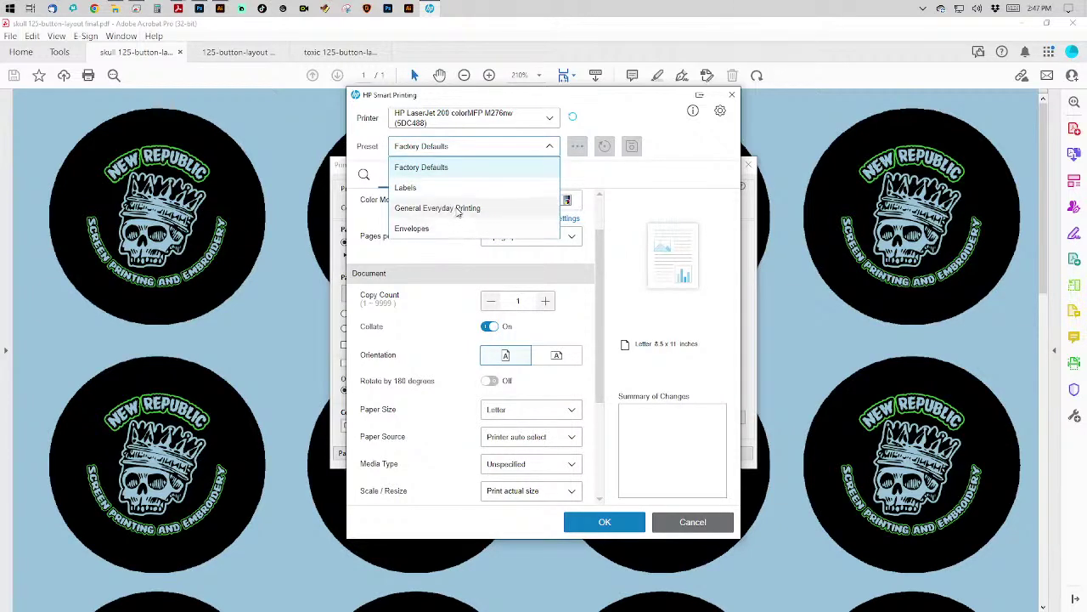
left_click(458, 212)
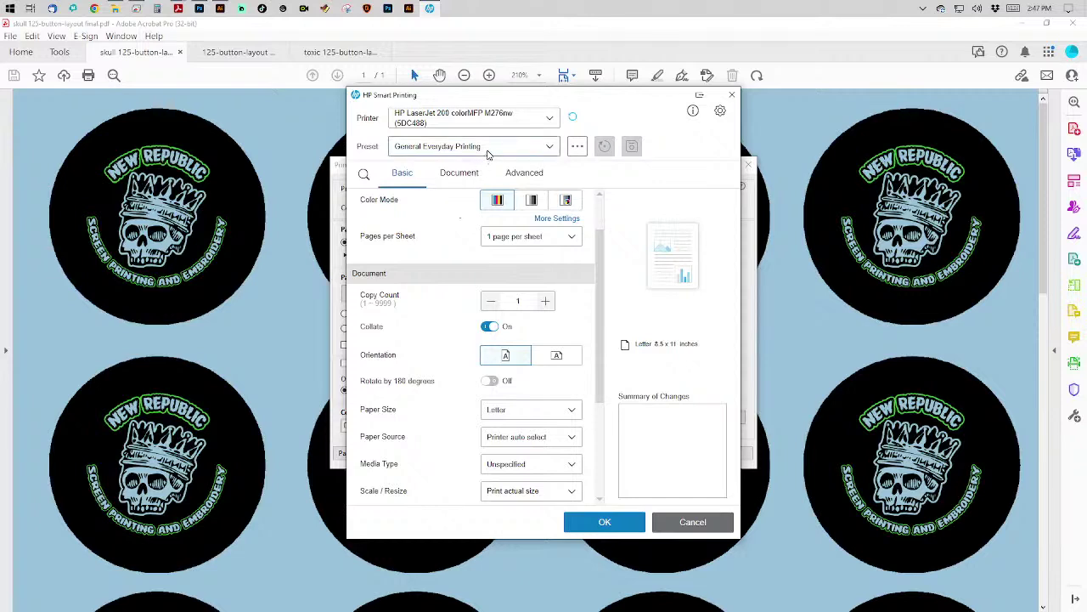
Set the media type to Heavy 111-130g, keeping scaling at Print actual size.
left_click(413, 174)
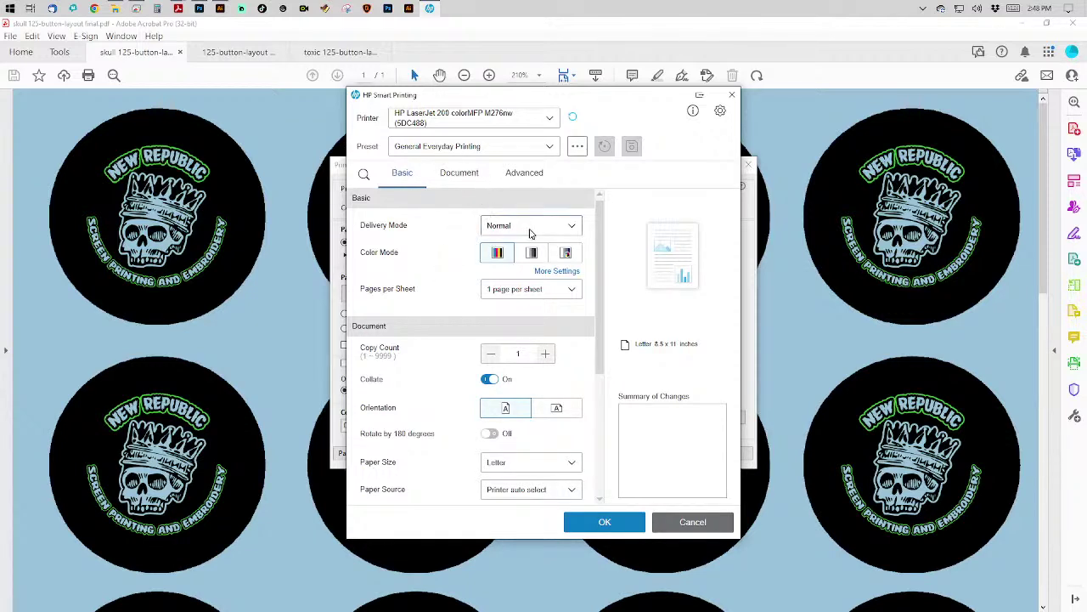
scroll(431, 318, "down", 3)
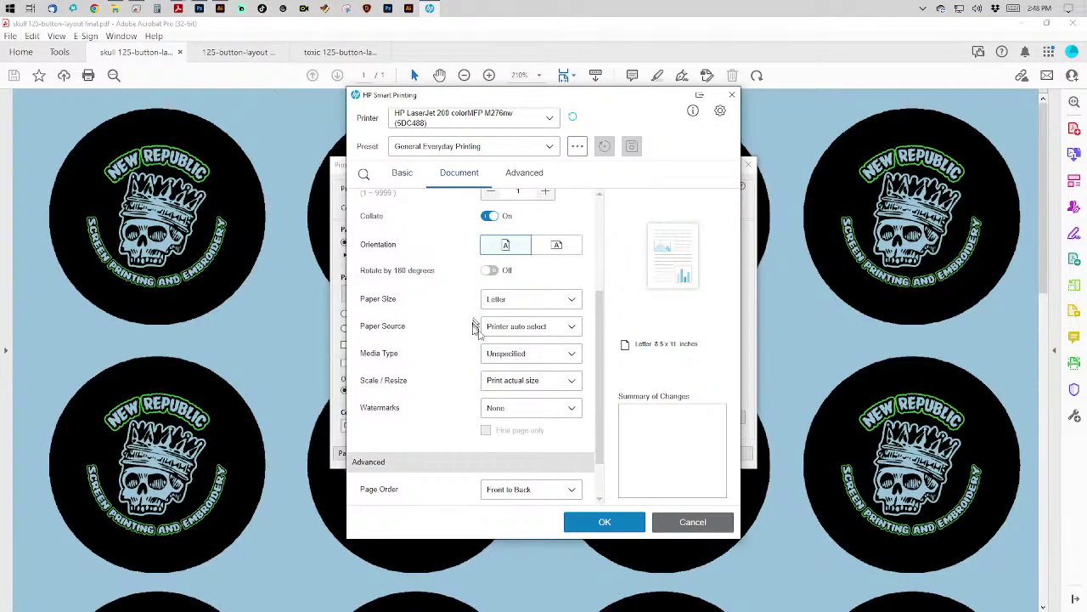
left_click(521, 355)
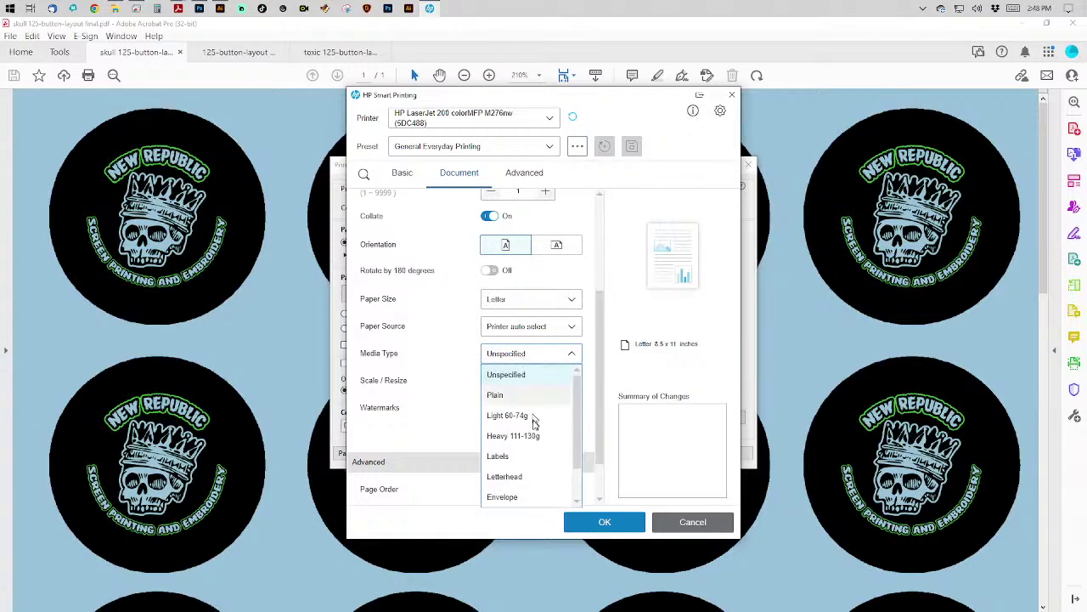
scroll(534, 420, "down", 1)
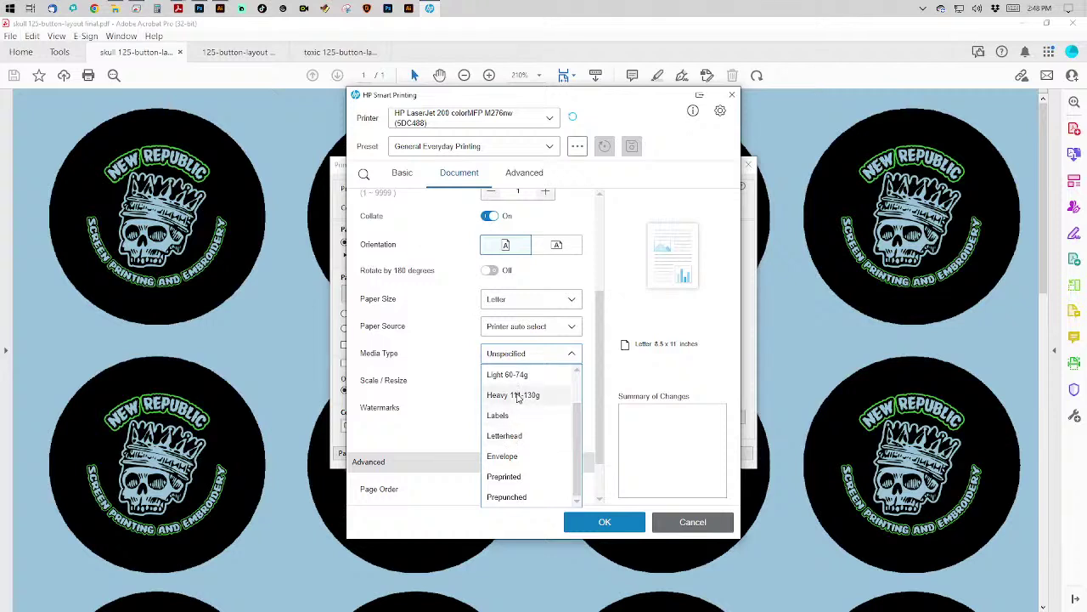
left_click(519, 396)
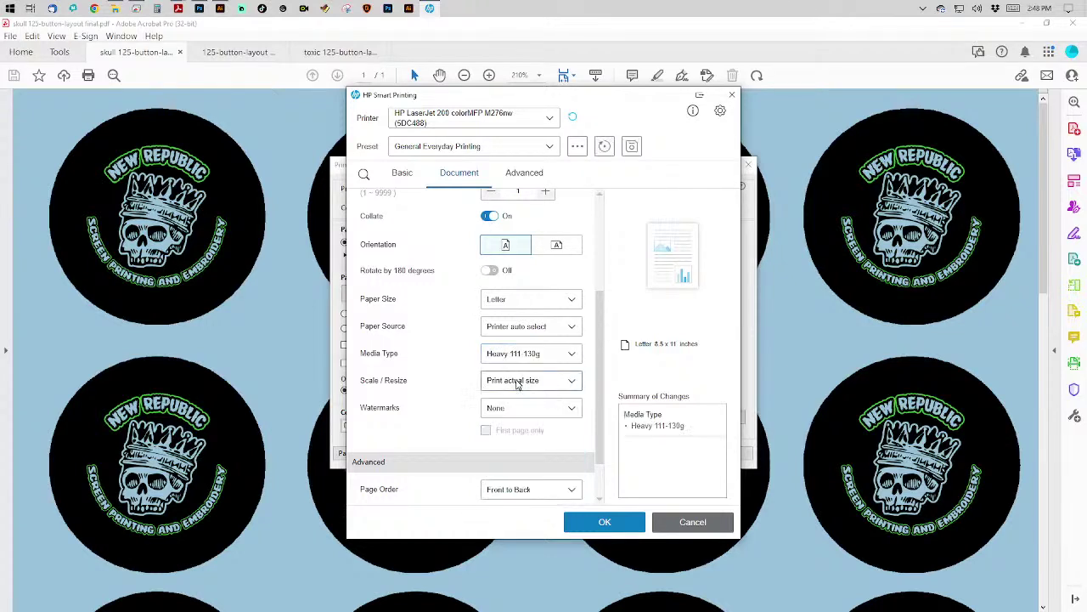
left_click(518, 383)
left_click(518, 382)
Accept the HP settings, print the skull button sheet from Acrobat, and return to Photoshop.
left_click(612, 525)
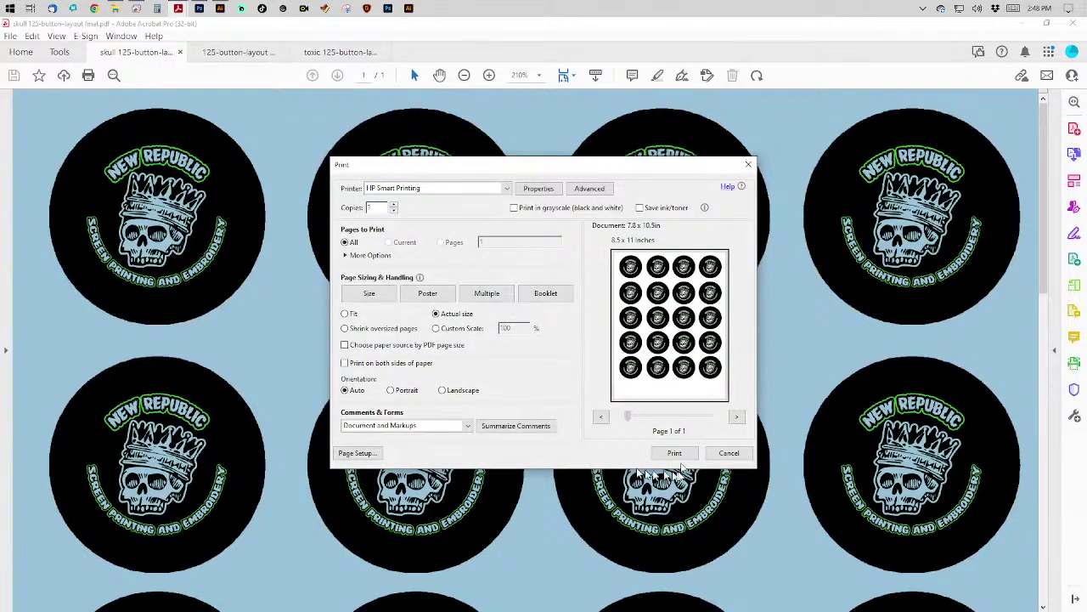
left_click(675, 452)
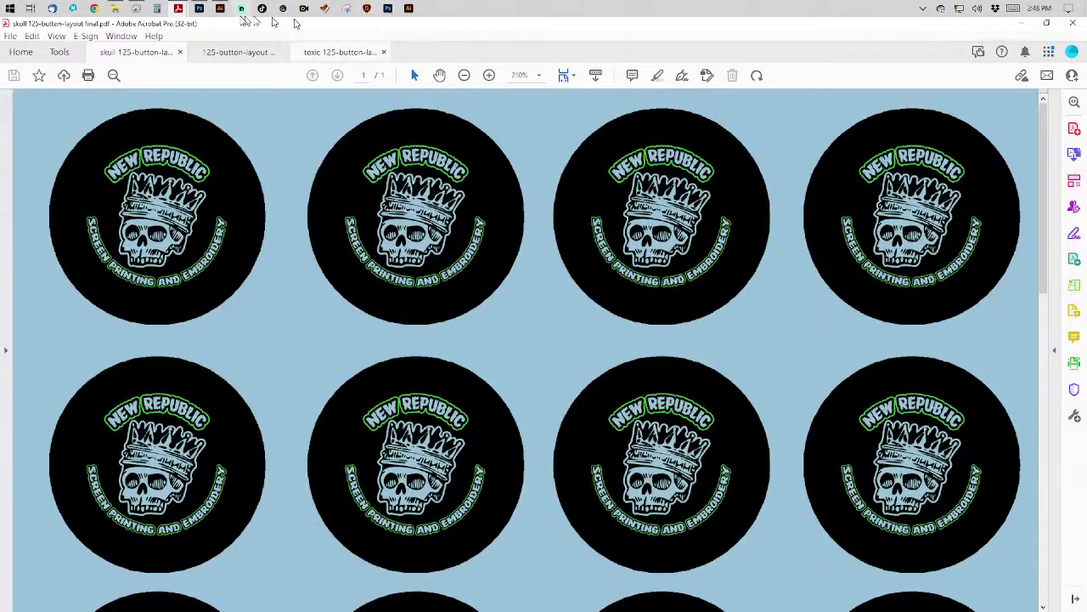
left_click(199, 9)
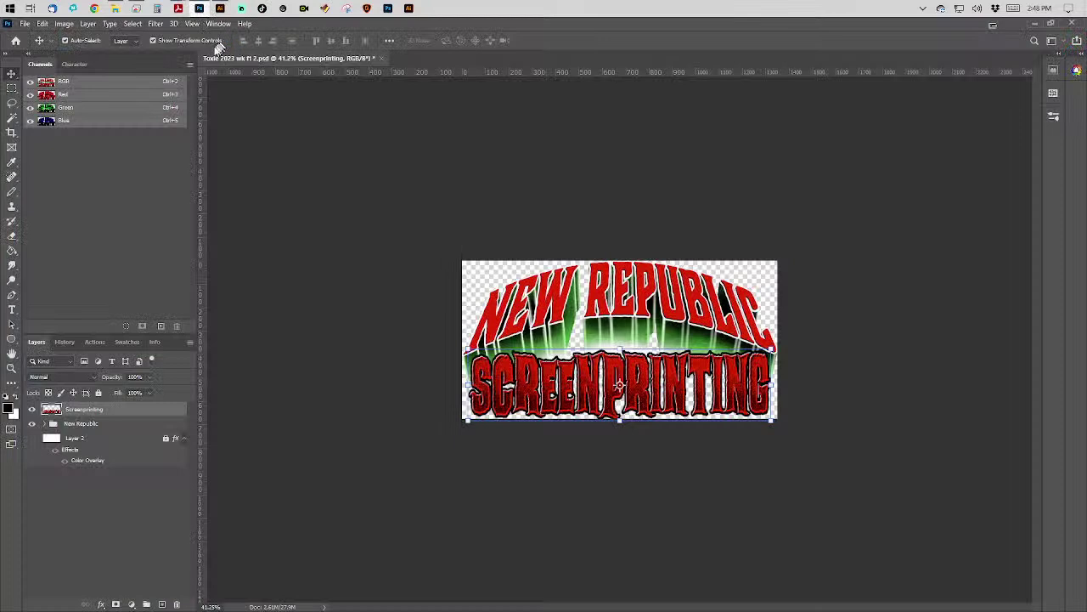
Print the logo centred at 4.5 × 2.25 inches to HP Smart Printing.
left_click_drag(64, 94, 73, 97)
left_click(25, 23)
left_click(283, 293)
key("ctrl+p")
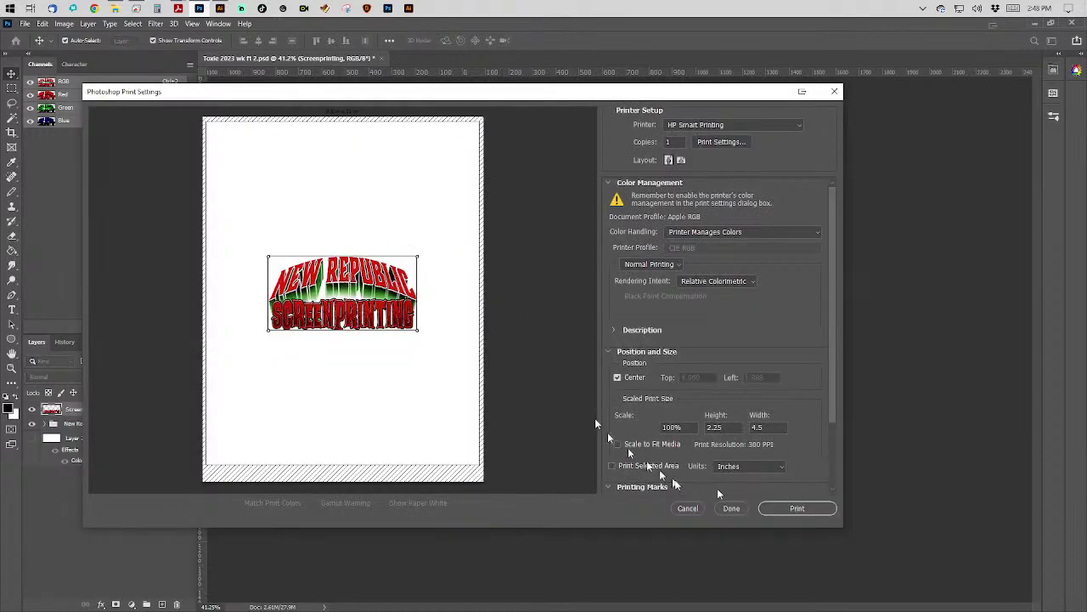
left_click(775, 510)
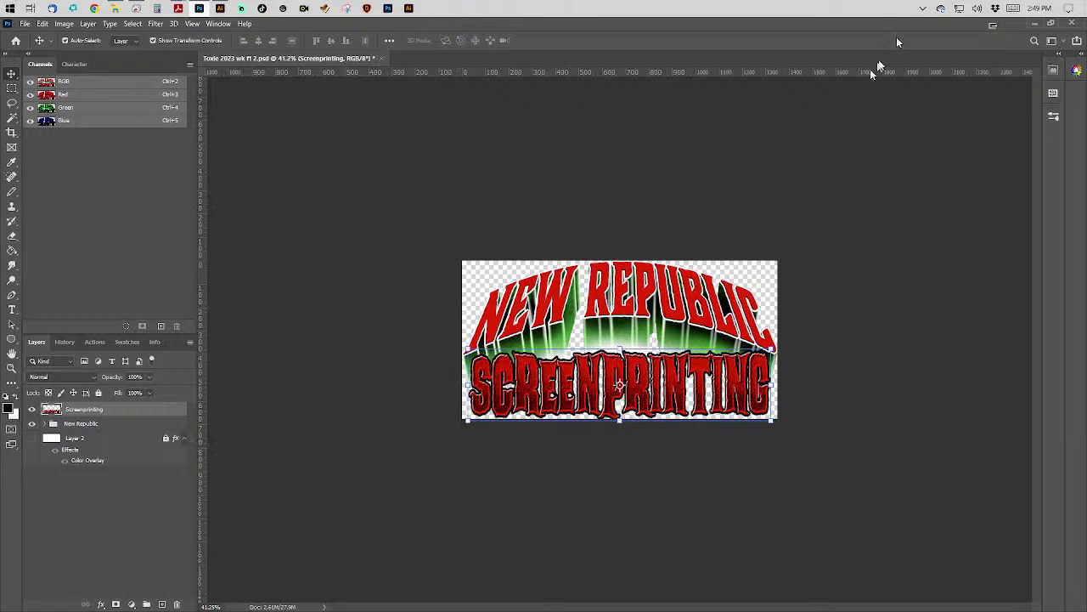
Open the HP Smart Printing print queue from the system tray and widen its window.
left_click(924, 8)
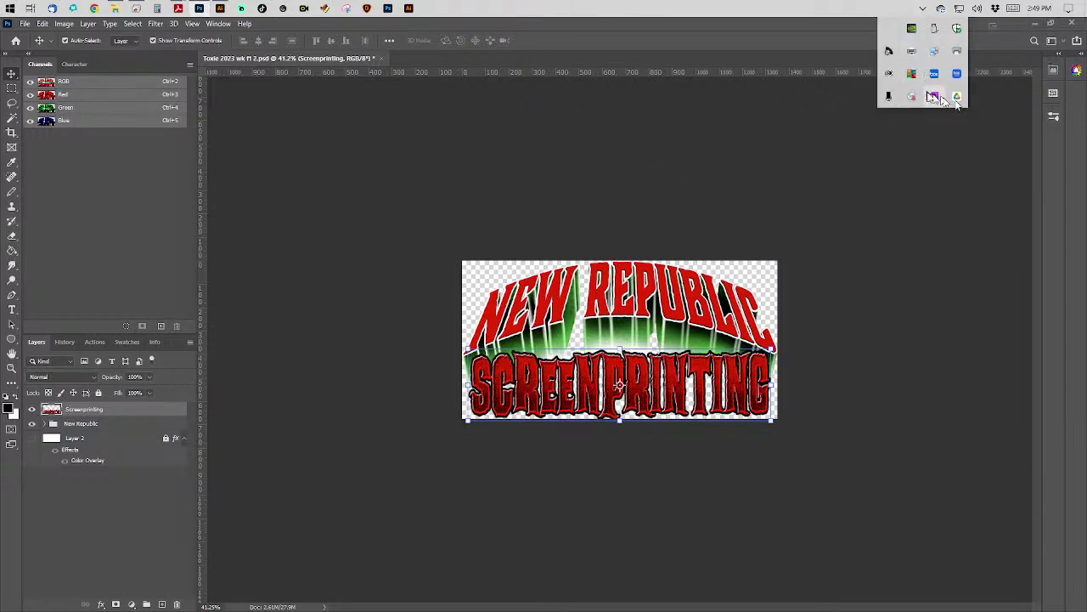
double_click(912, 53)
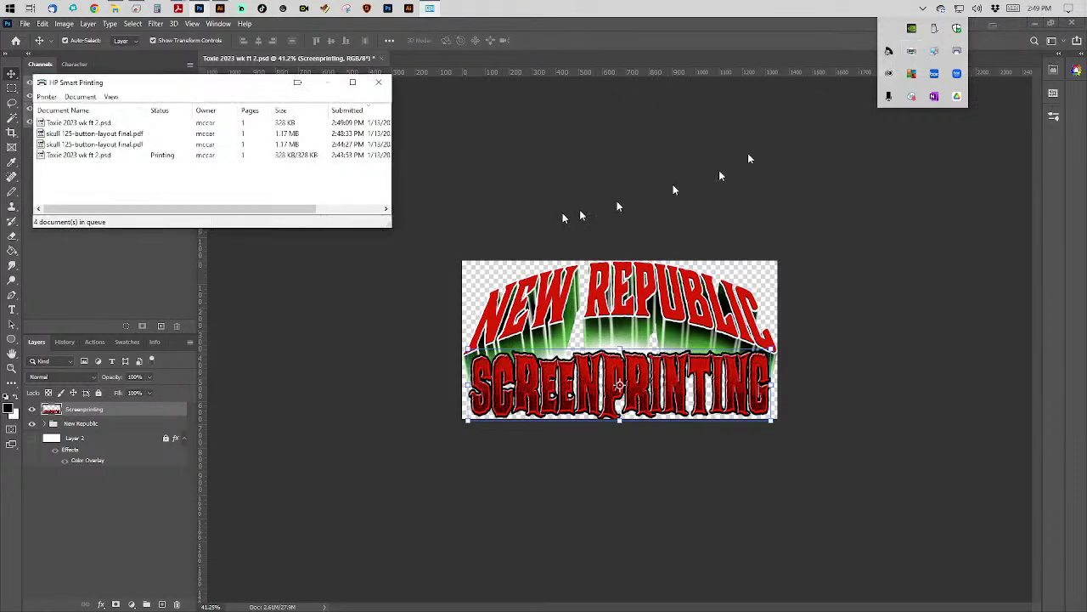
left_click(390, 223)
left_click_drag(390, 222, 512, 226)
left_click_drag(494, 272, 613, 279)
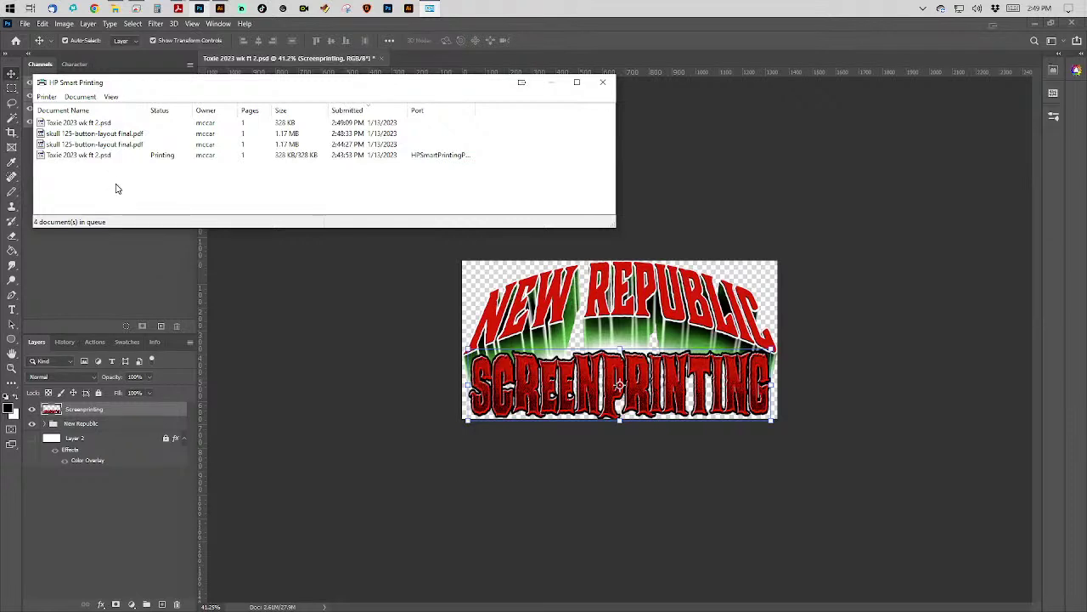
Cancel the stuck Toxie 2023 wk ft 2.psd job and confirm printing to the HP DeskJet 2700 series.
left_click(81, 156)
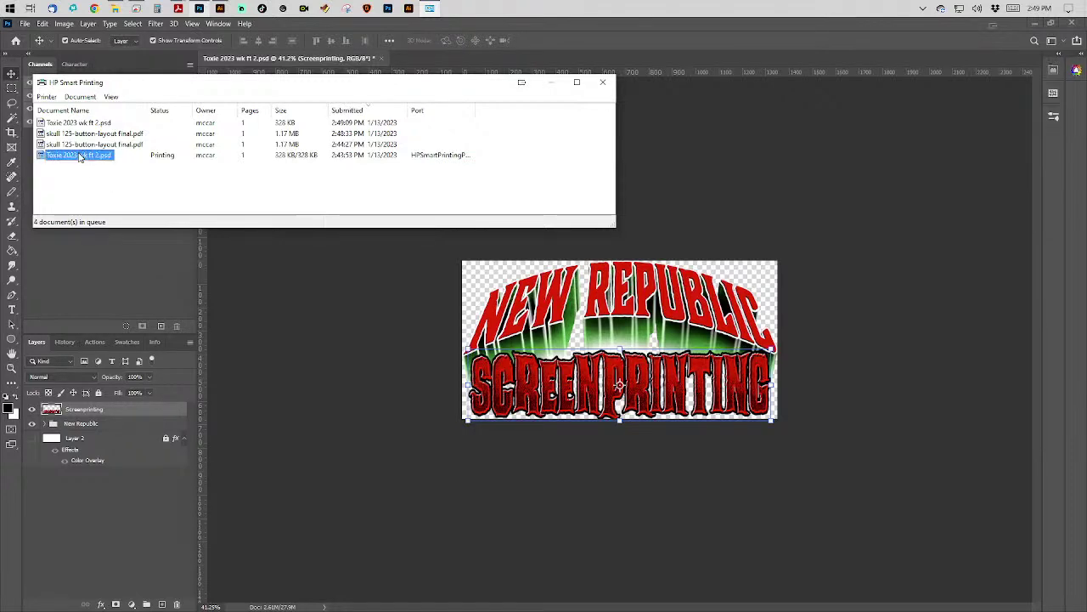
right_click(80, 157)
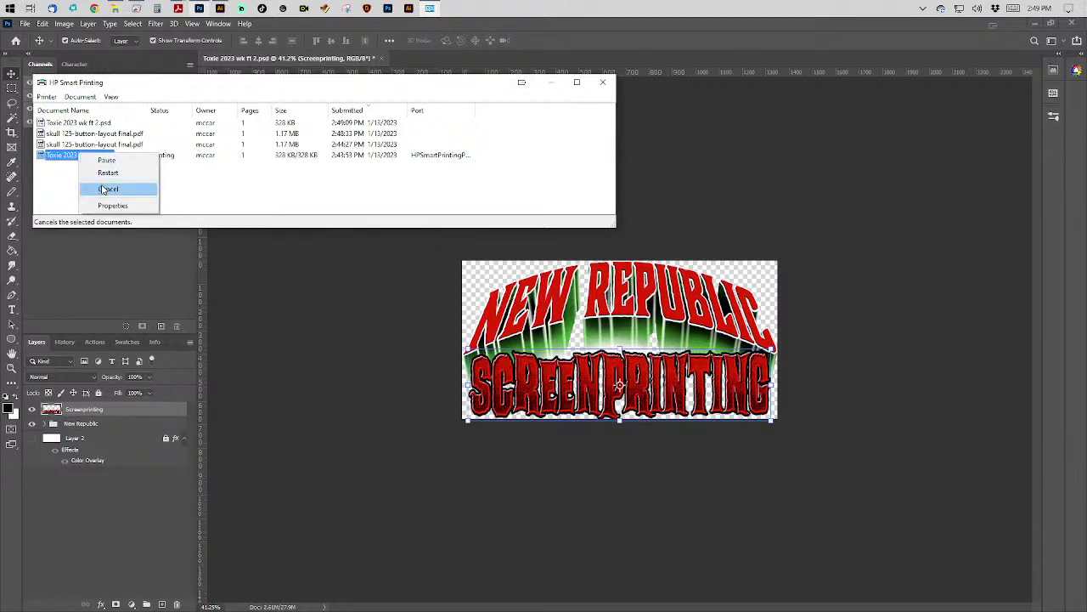
left_click(103, 189)
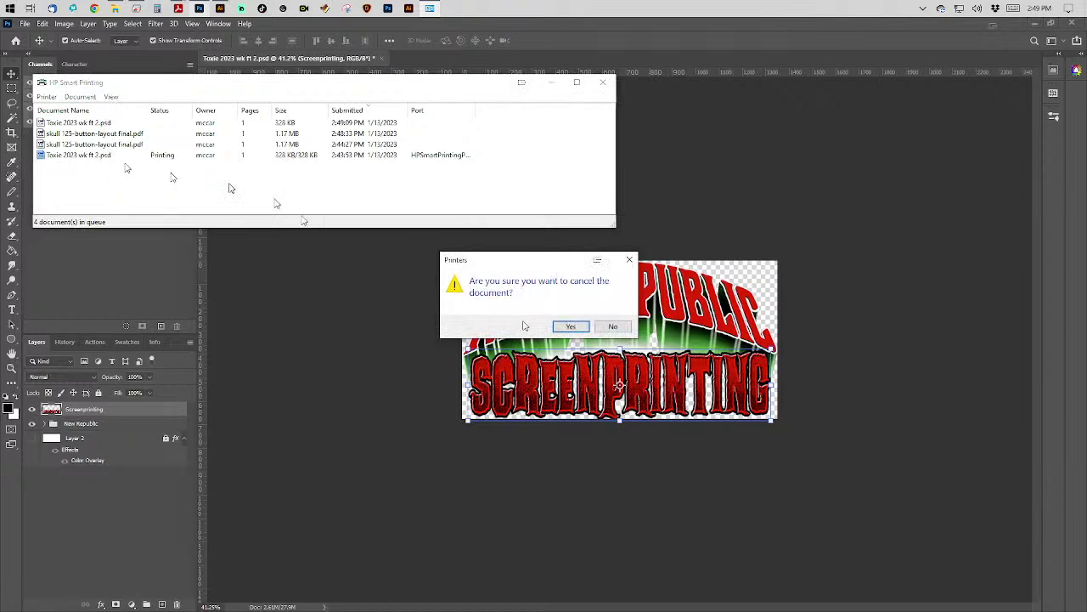
left_click(570, 329)
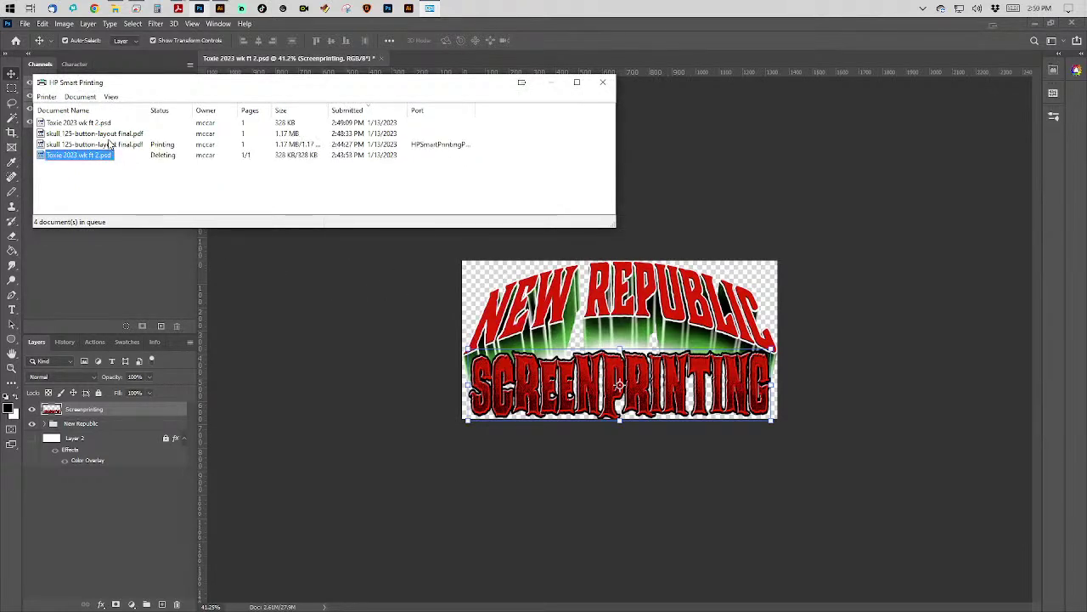
left_click(109, 145)
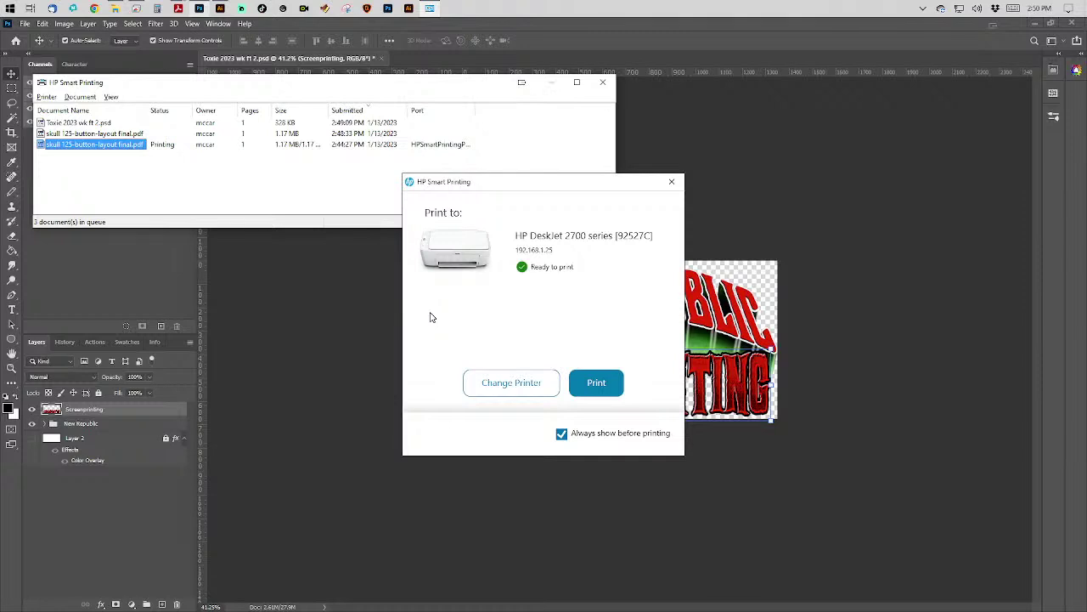
left_click(595, 388)
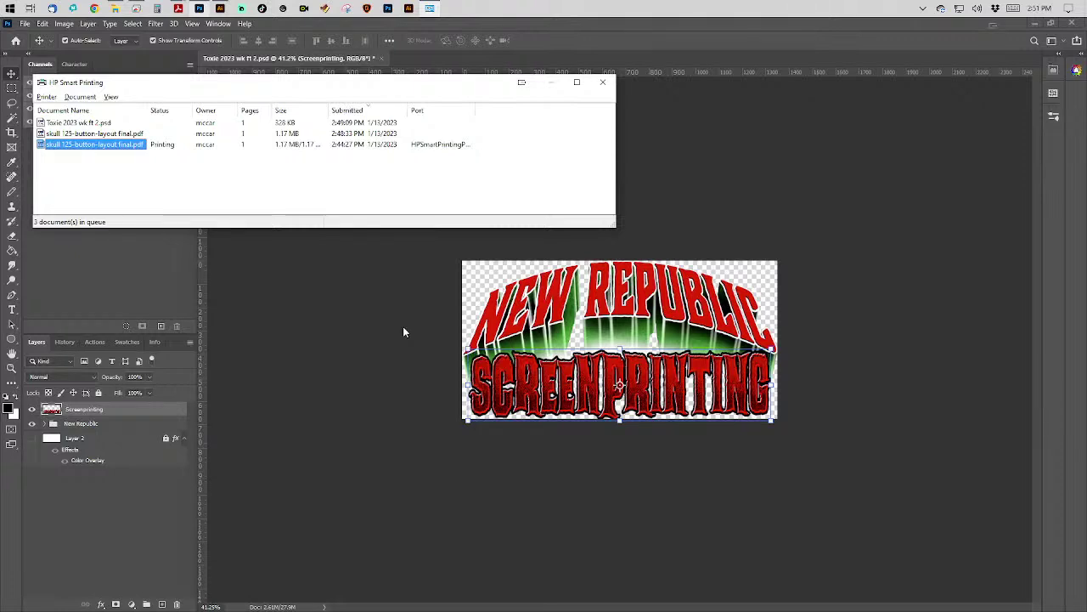
Open Layer Style for the New Republic group and turn on a Stroke effect.
left_click(301, 278)
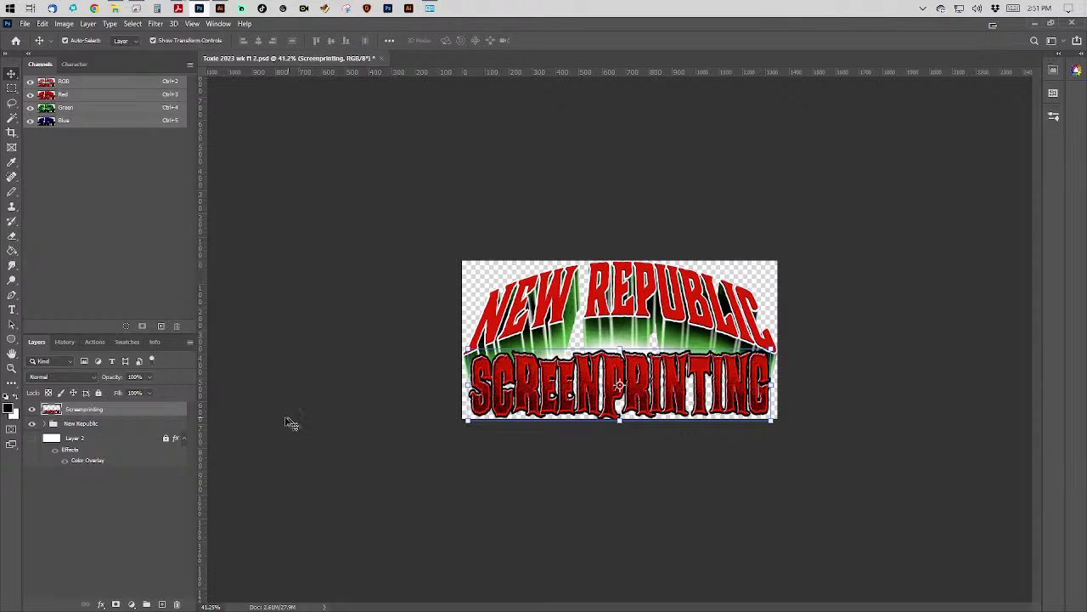
left_click(139, 427)
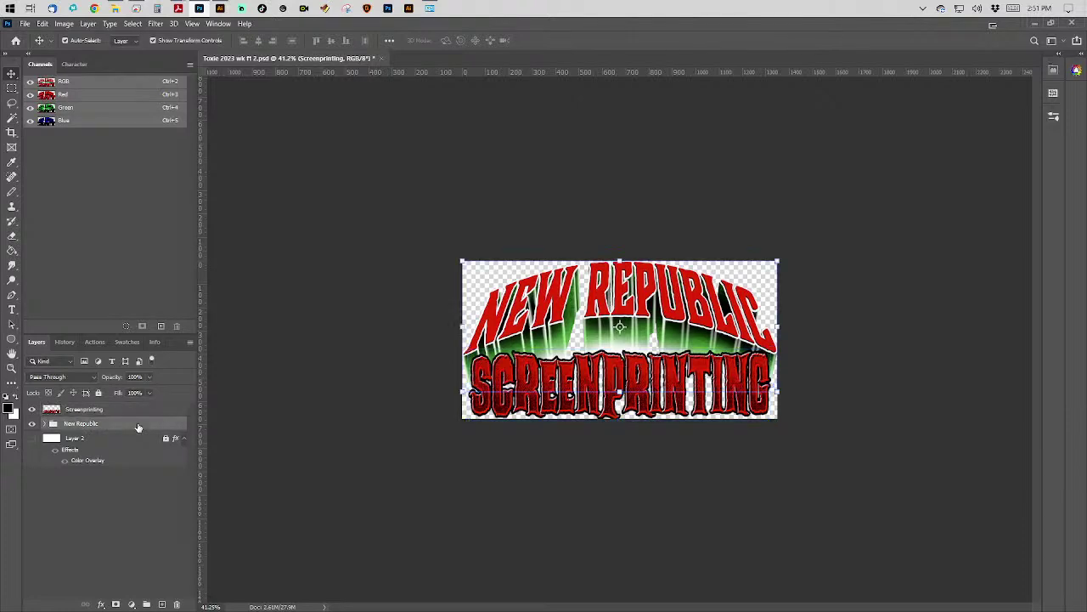
double_click(138, 427)
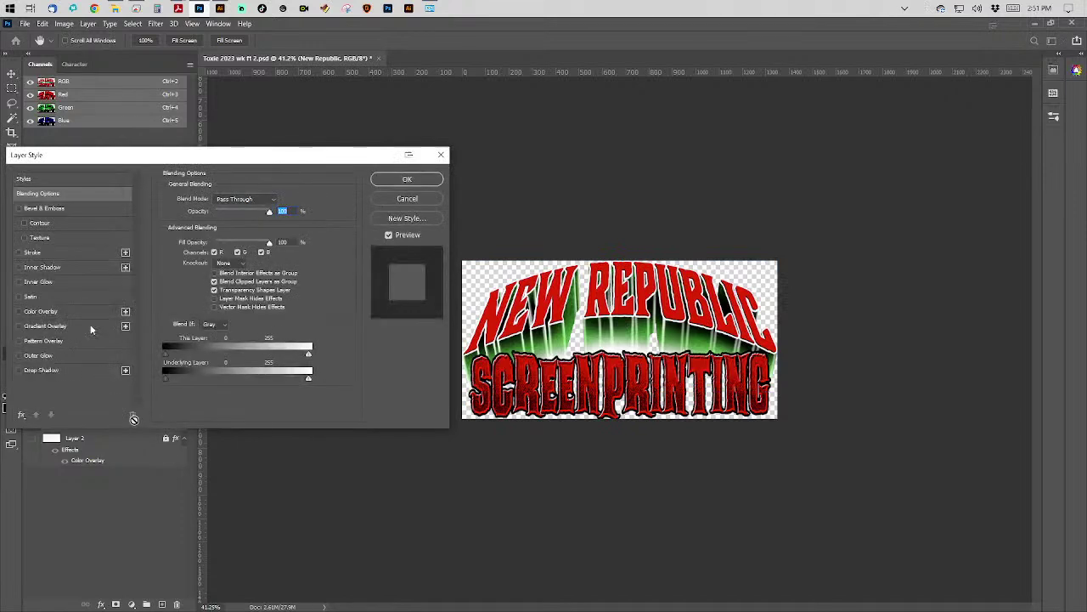
left_click(90, 254)
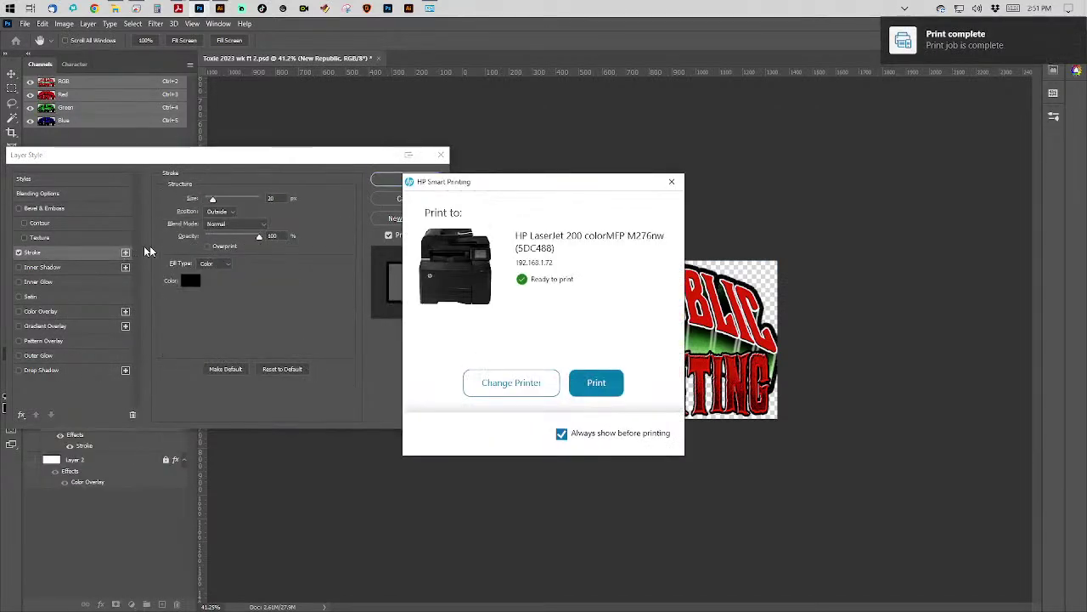
left_click(605, 393)
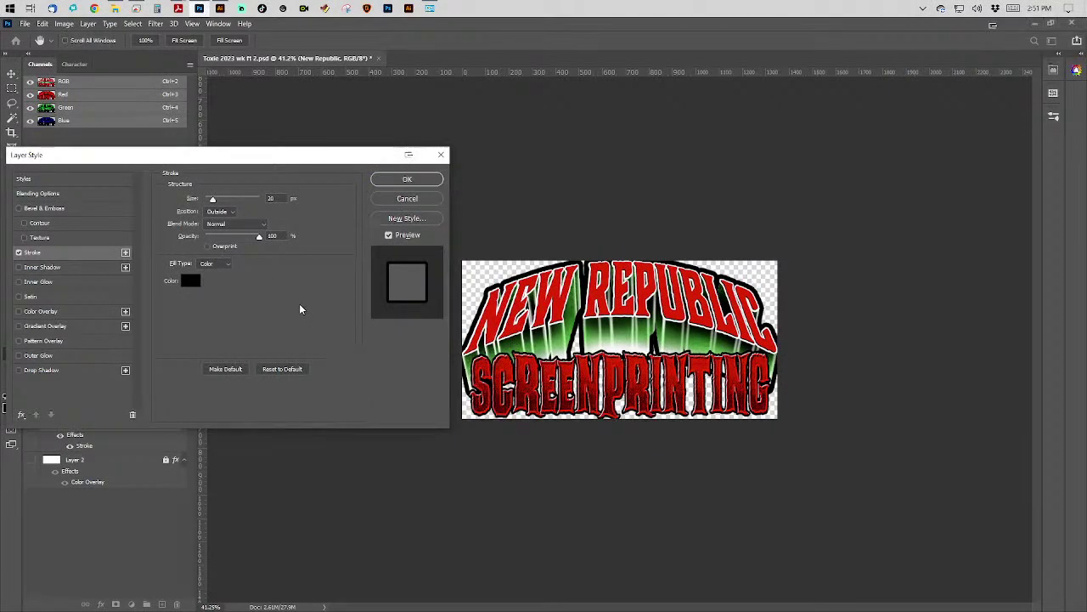
Set the black outside stroke to about 10 px and apply it, confirming the LaserJet print prompt.
double_click(274, 197)
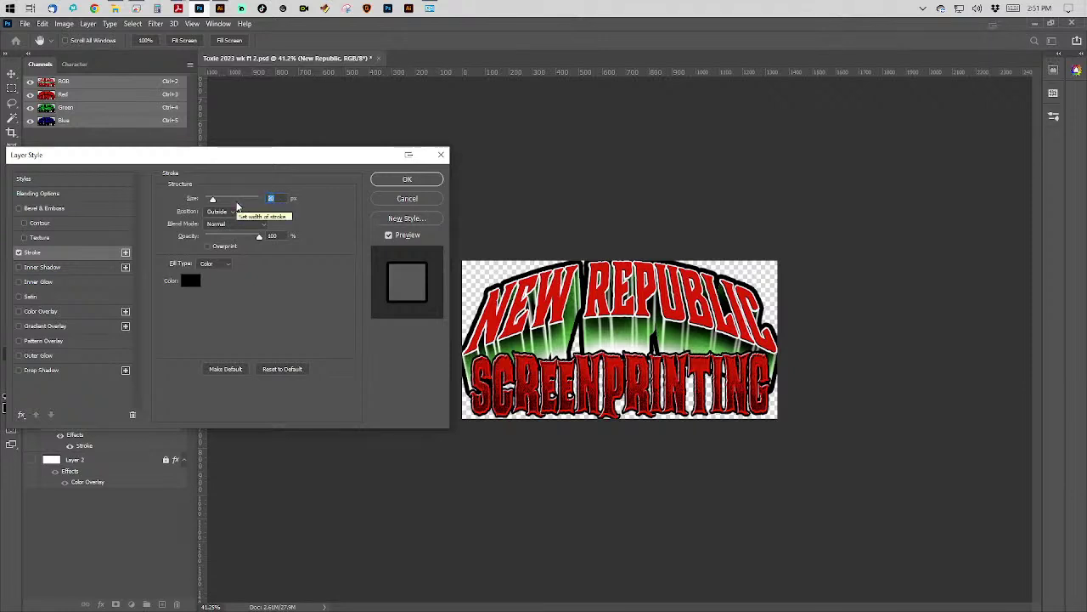
type("5")
key("Down")
key("Down")
key("Down")
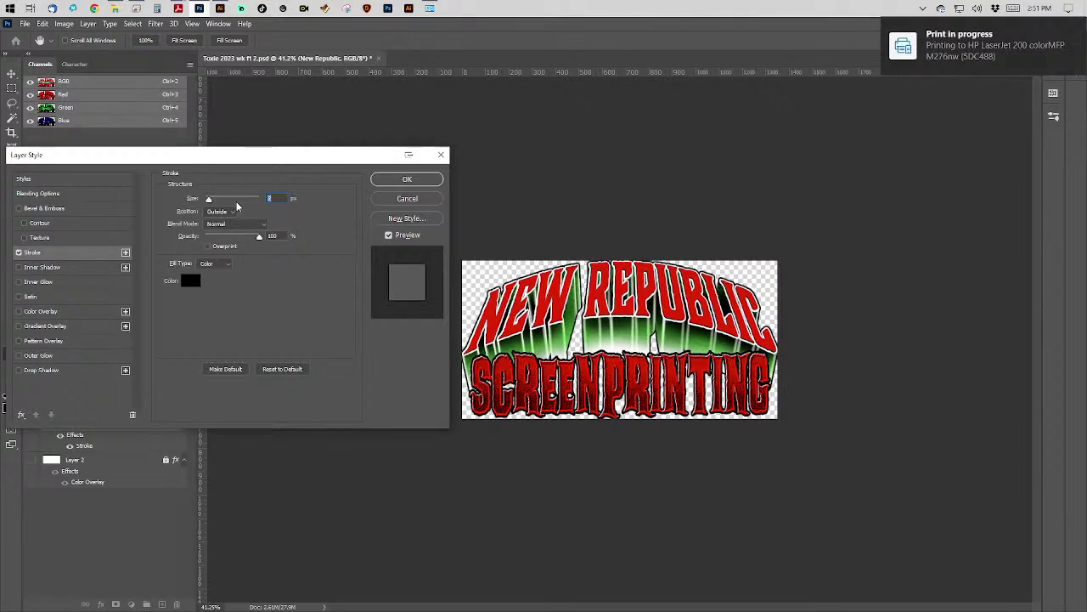
key("Up")
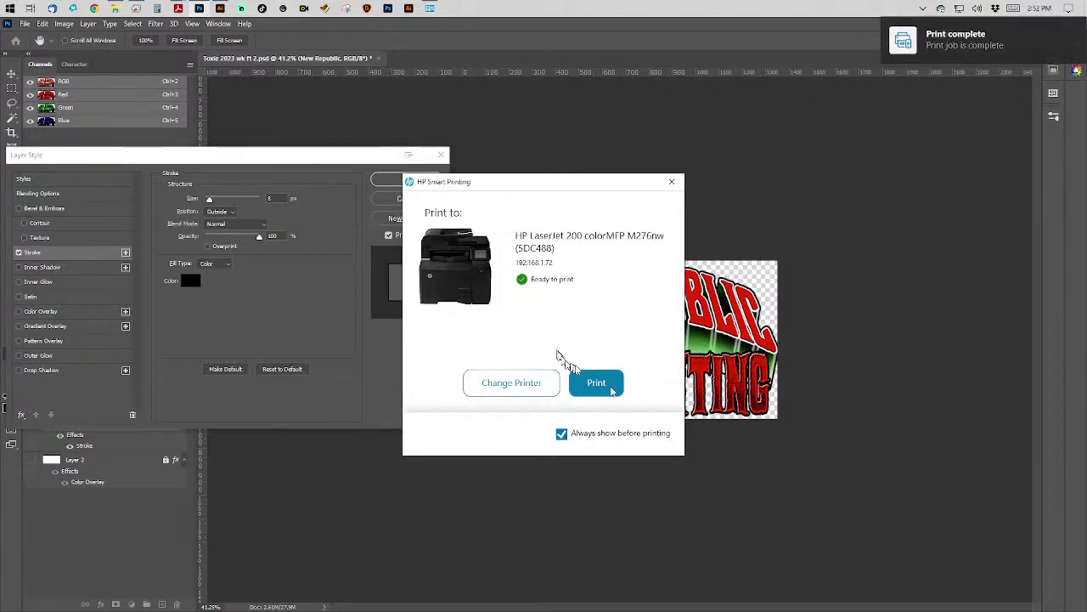
left_click(612, 395)
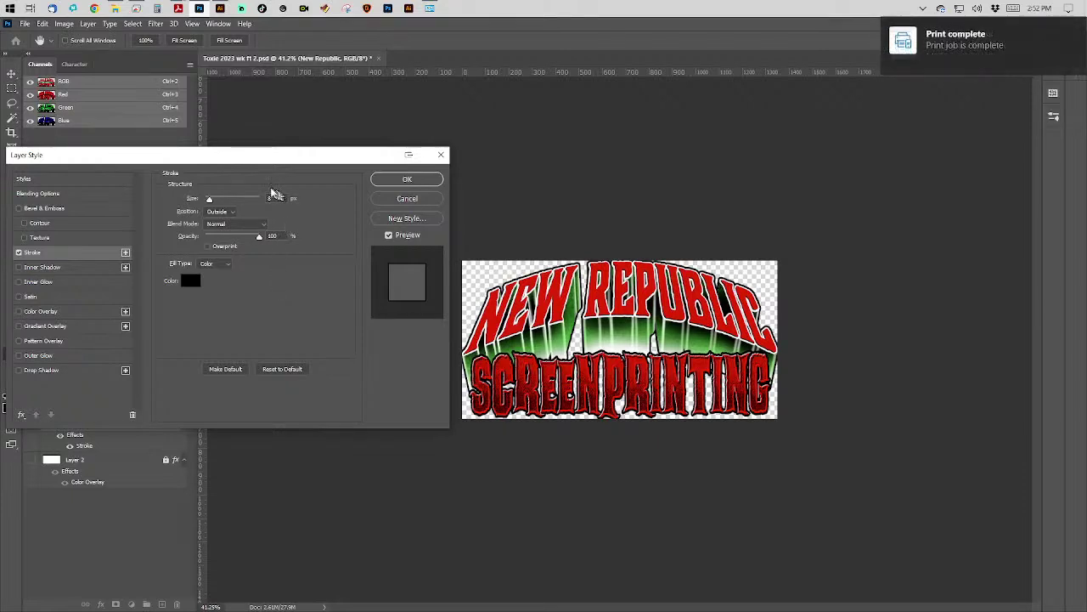
left_click(255, 198)
key("Up")
key("Up")
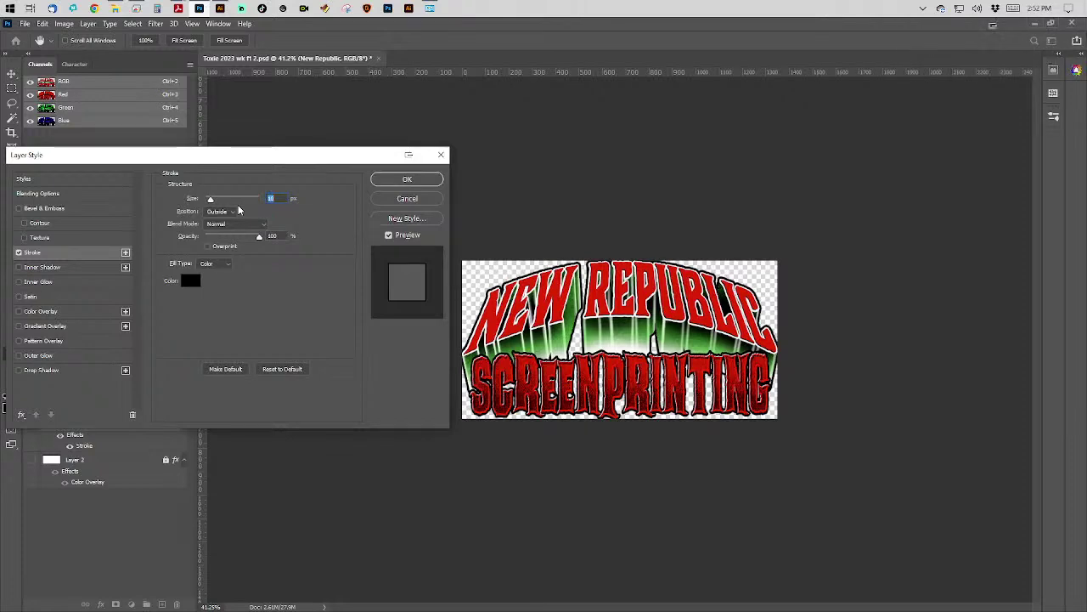
key("Return")
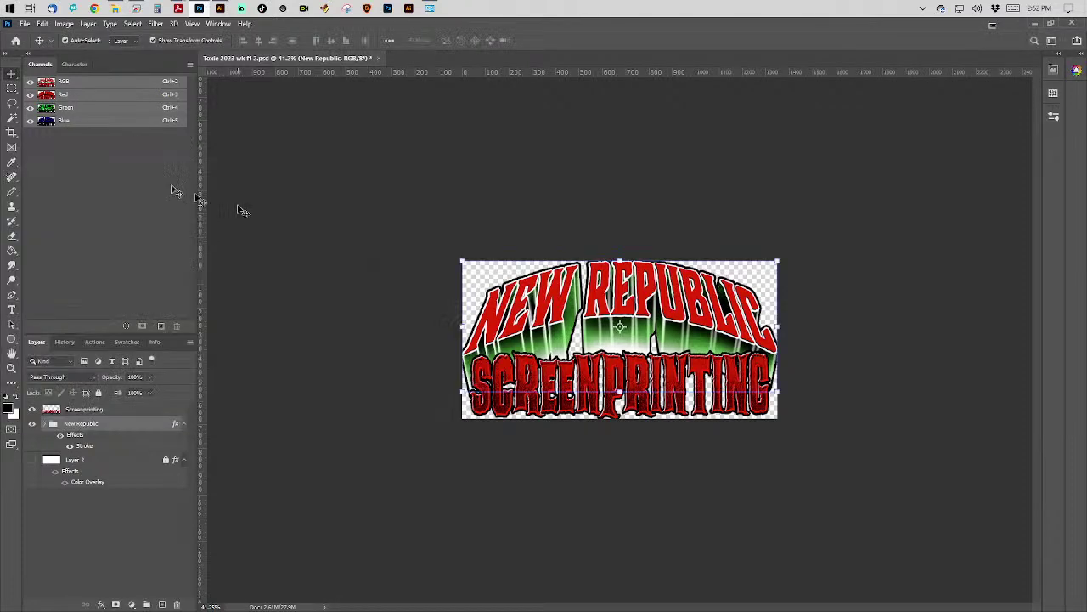
Enlarge the canvas to 4.6 inches wide and return the New Republic group to 100% opacity.
left_click(64, 23)
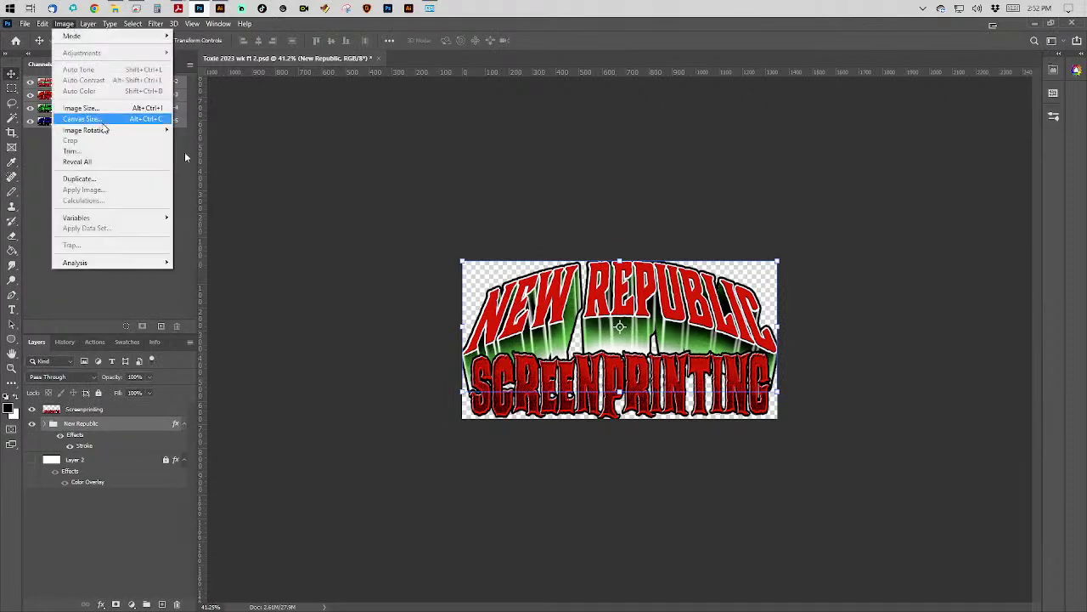
left_click(100, 119)
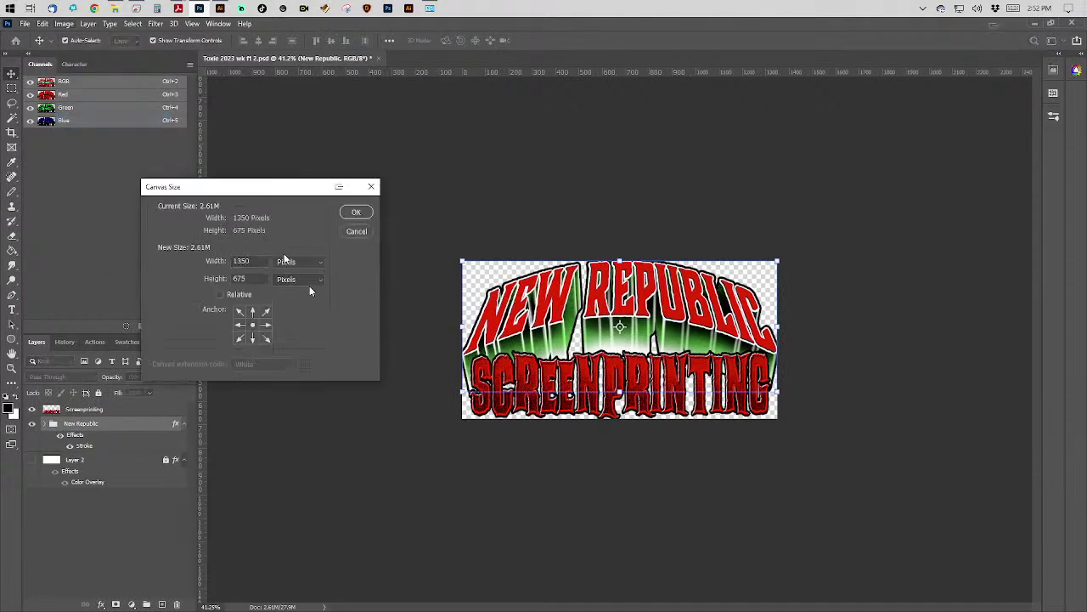
left_click(286, 262)
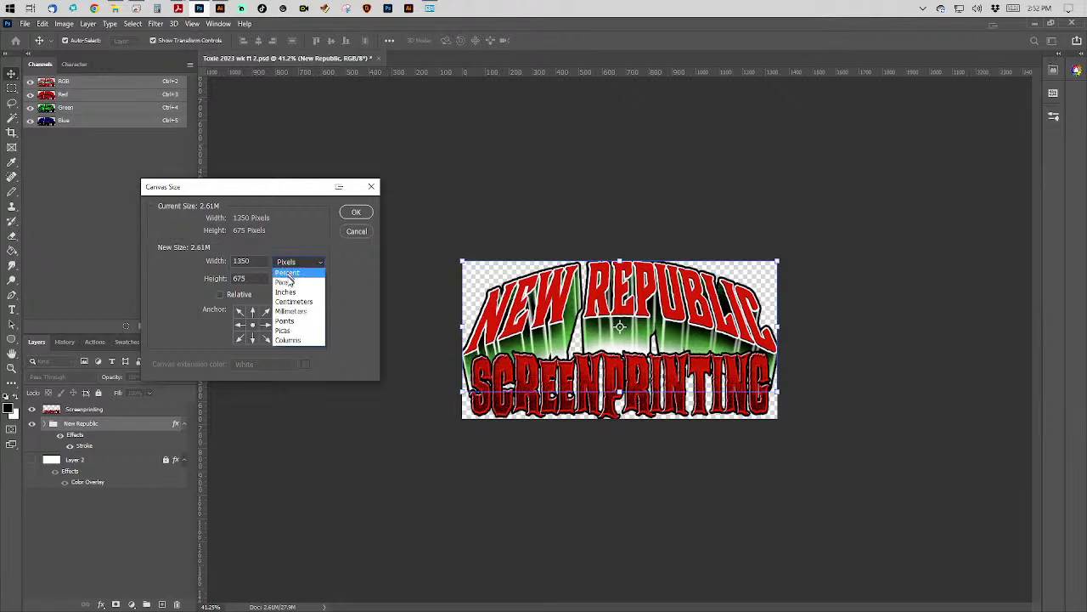
left_click(287, 291)
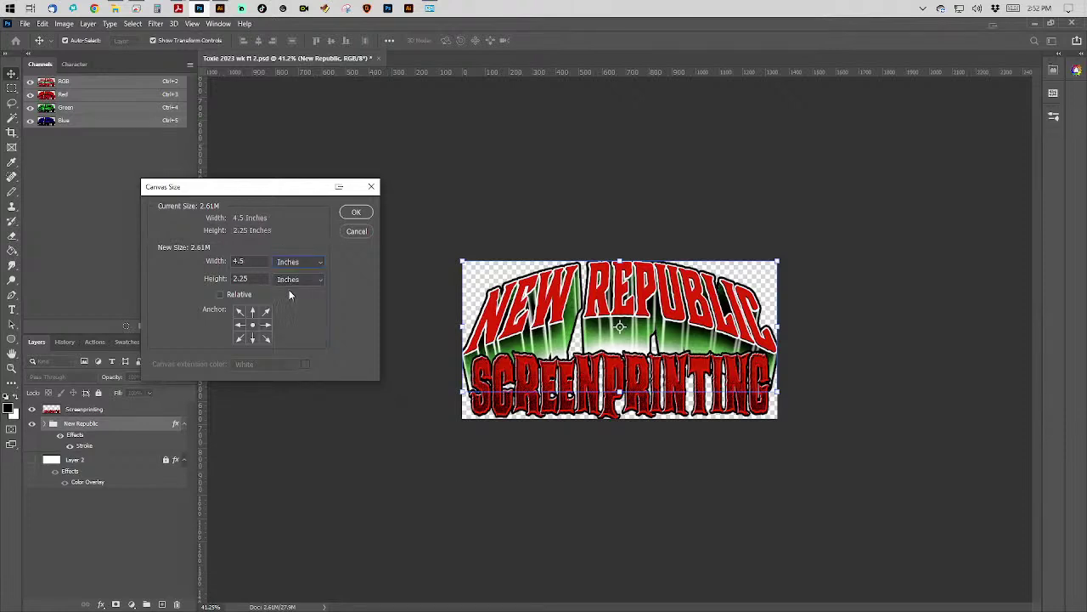
double_click(239, 262)
left_click_drag(218, 266, 219, 265)
key("Tab")
key("Return")
key("3")
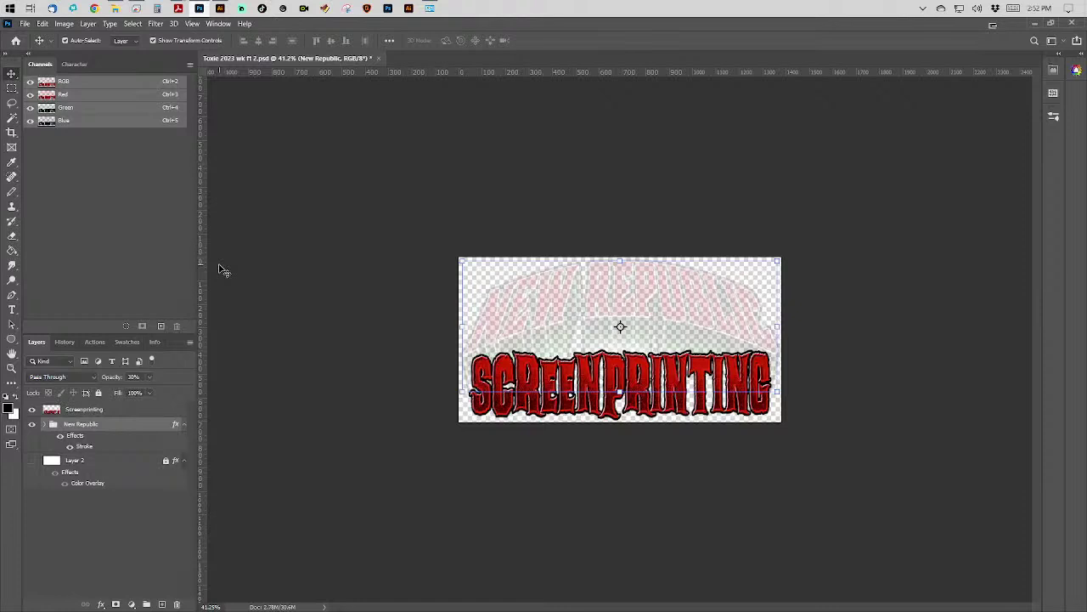
key("0")
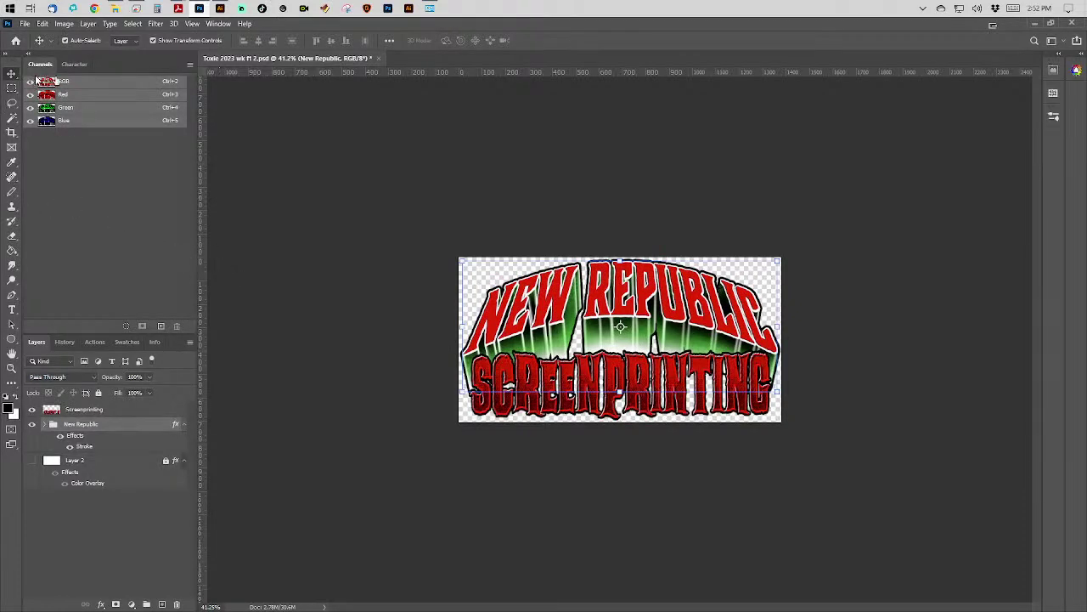
Save a copy named 'Toxie 2023 wk ft 2 supa color hat and zip lc.psd'.
left_click(65, 23)
mouse_move(26, 24)
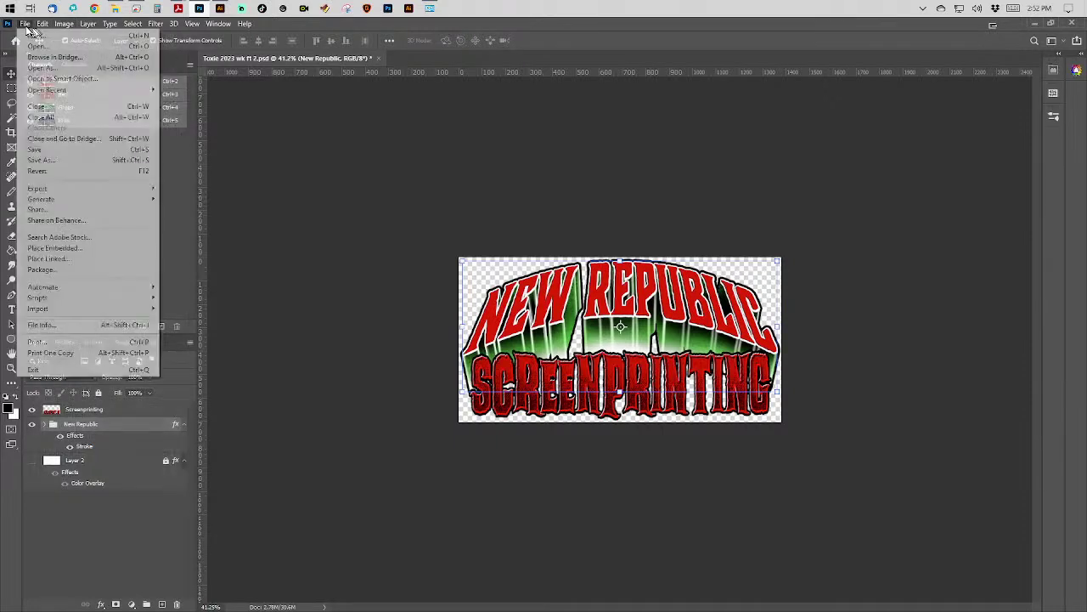
left_click(84, 255)
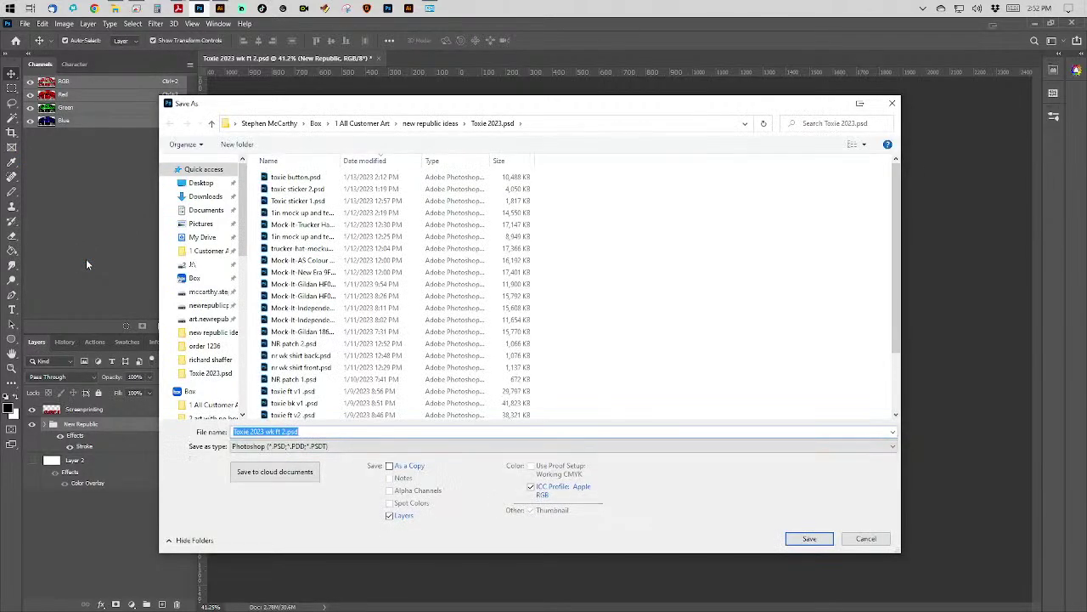
key("End")
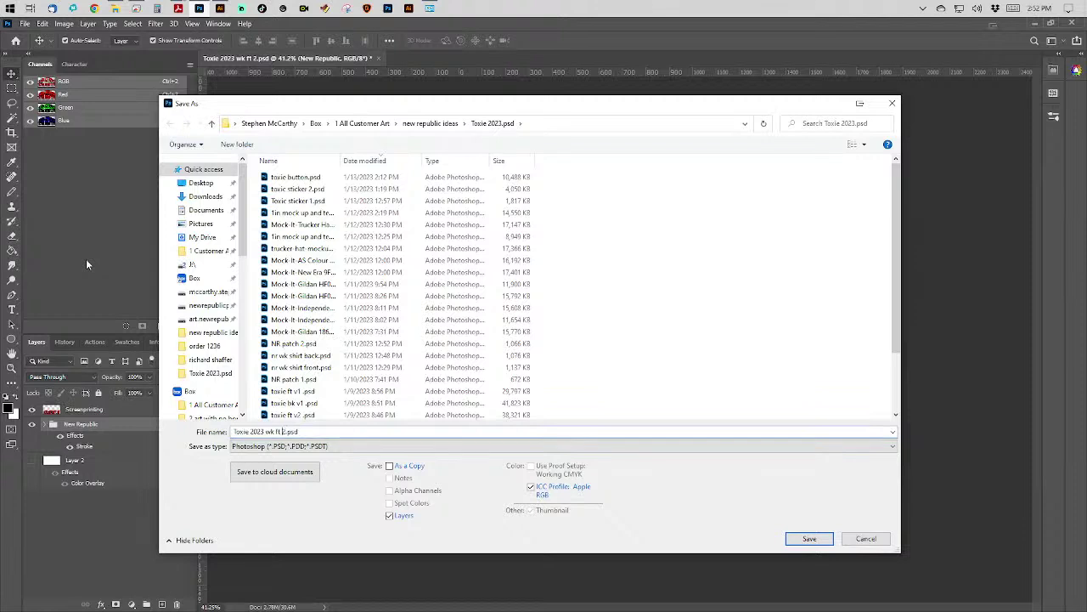
type("supa color hat and zip lc")
key("Return")
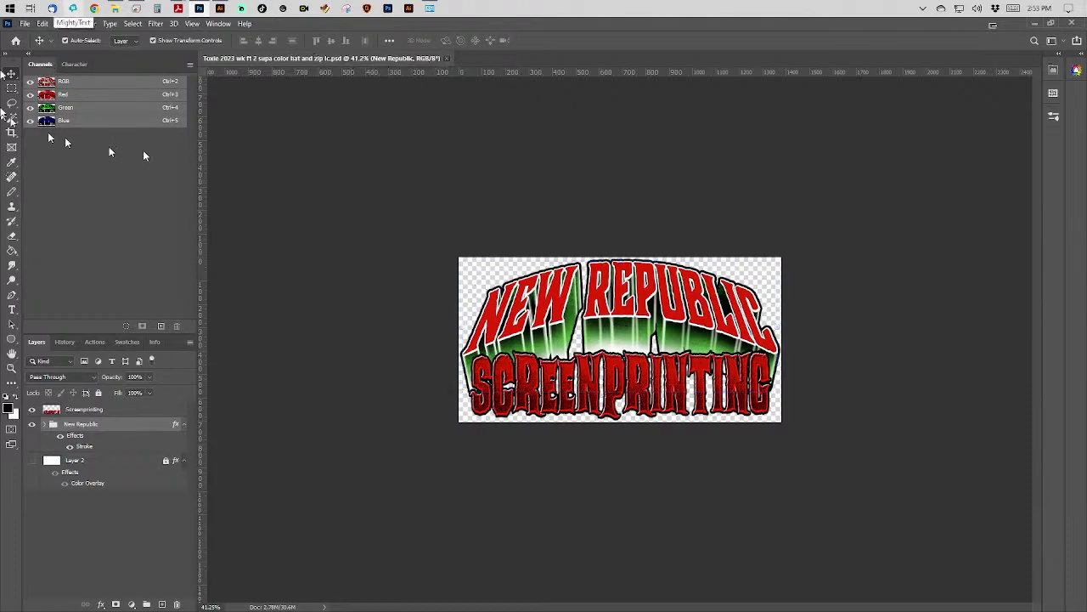
Reopen the saved supa color hat and zip lc PSD from recent files and start a Free Transform.
left_click(16, 39)
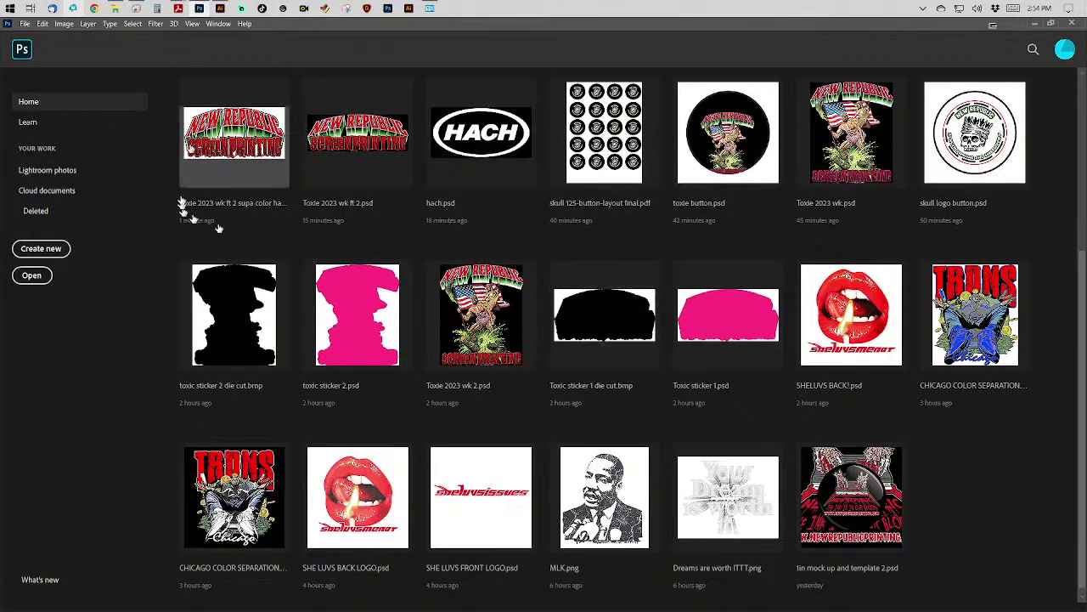
left_click(430, 8)
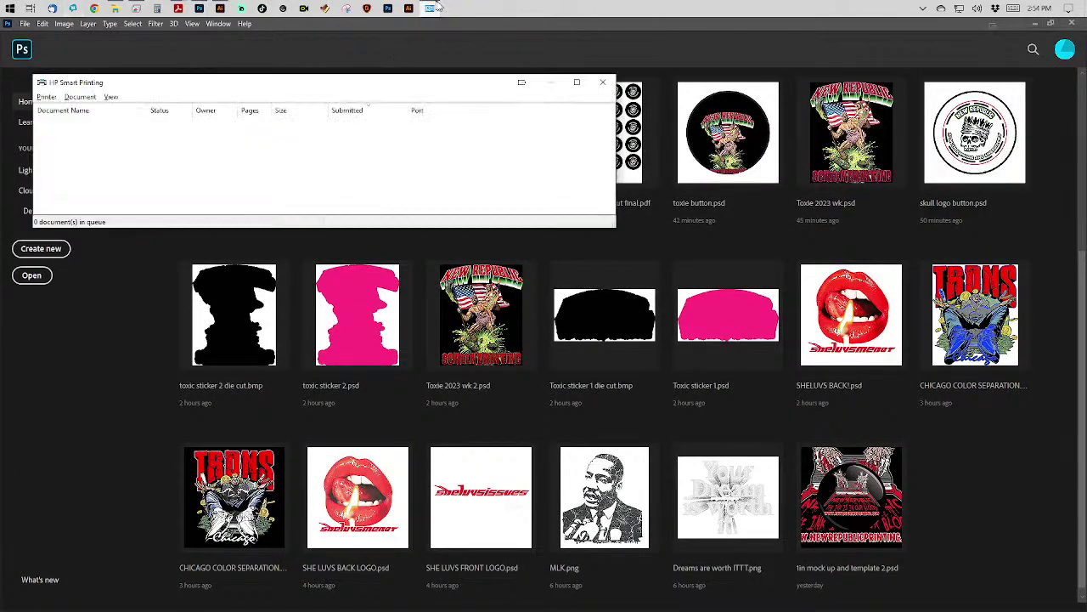
left_click(602, 82)
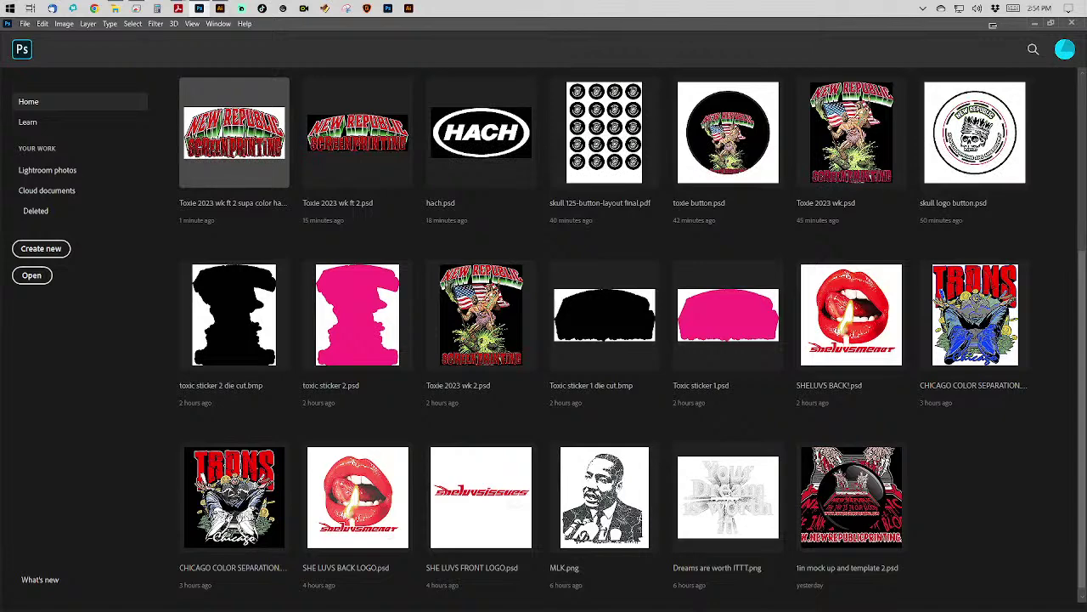
key("ctrl+t")
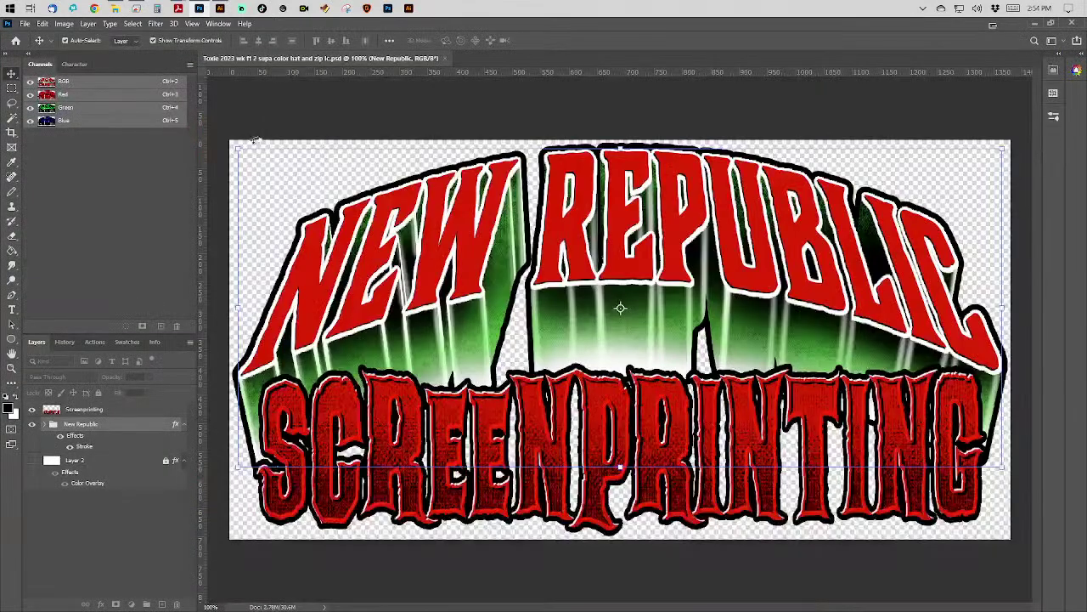
Revert the Free Transform through History to the Open state and original snapshot.
left_click(25, 23)
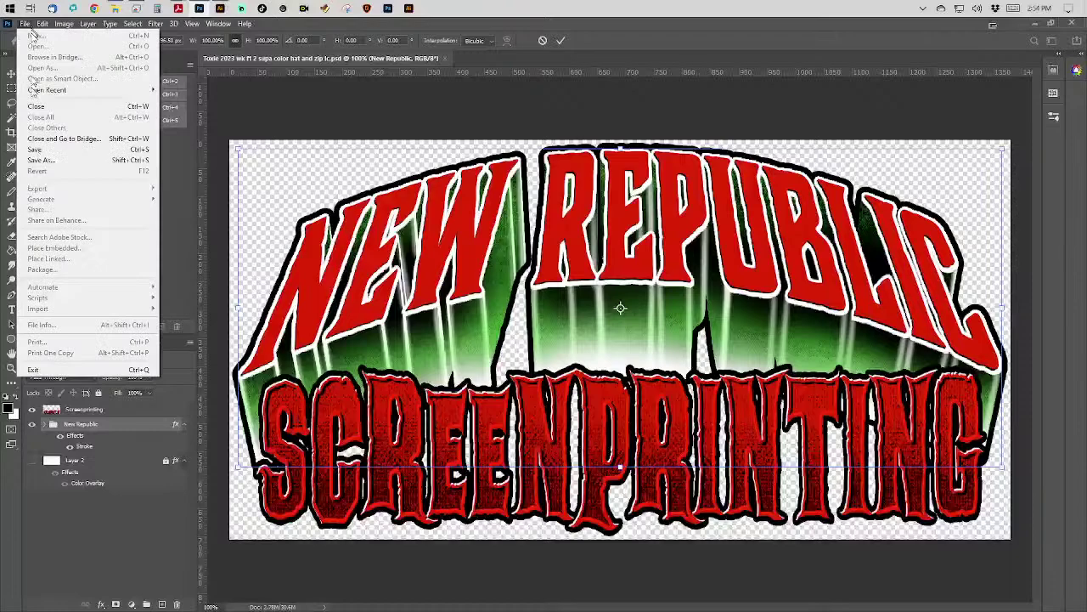
left_click(353, 92)
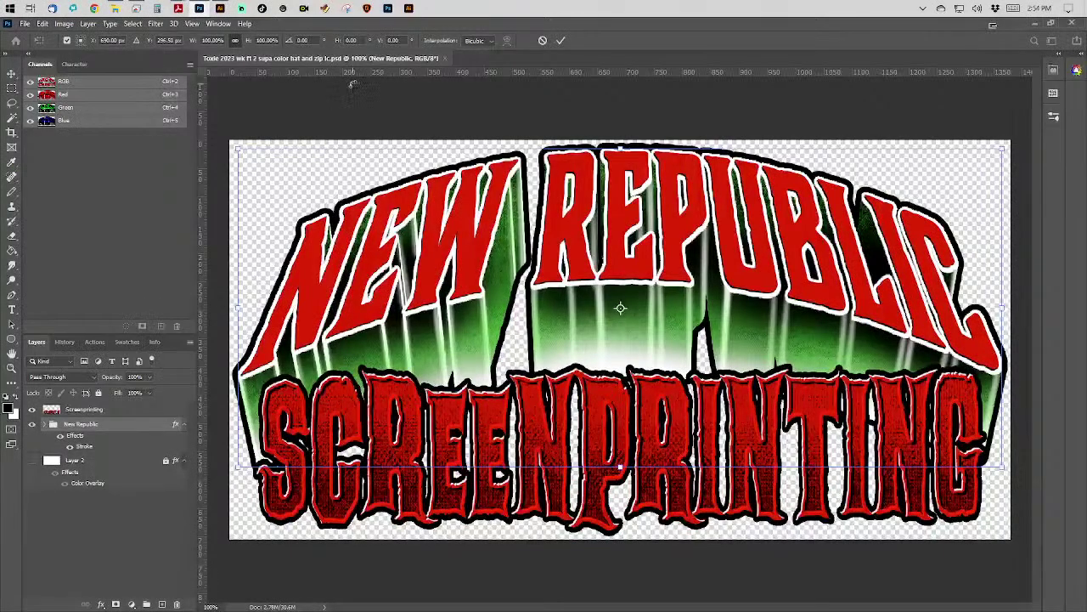
left_click(43, 24)
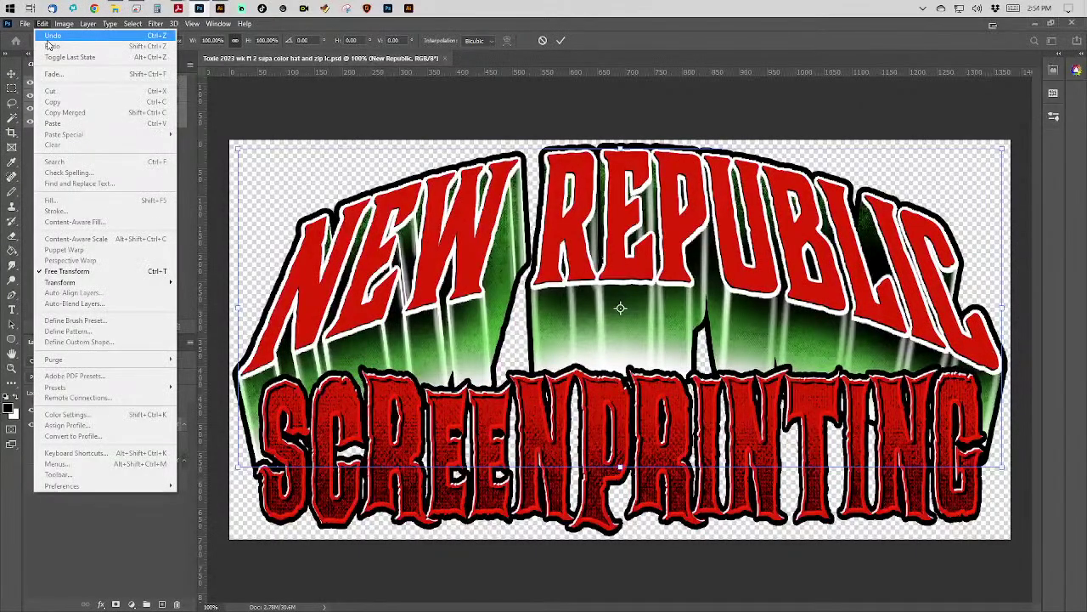
left_click(48, 38)
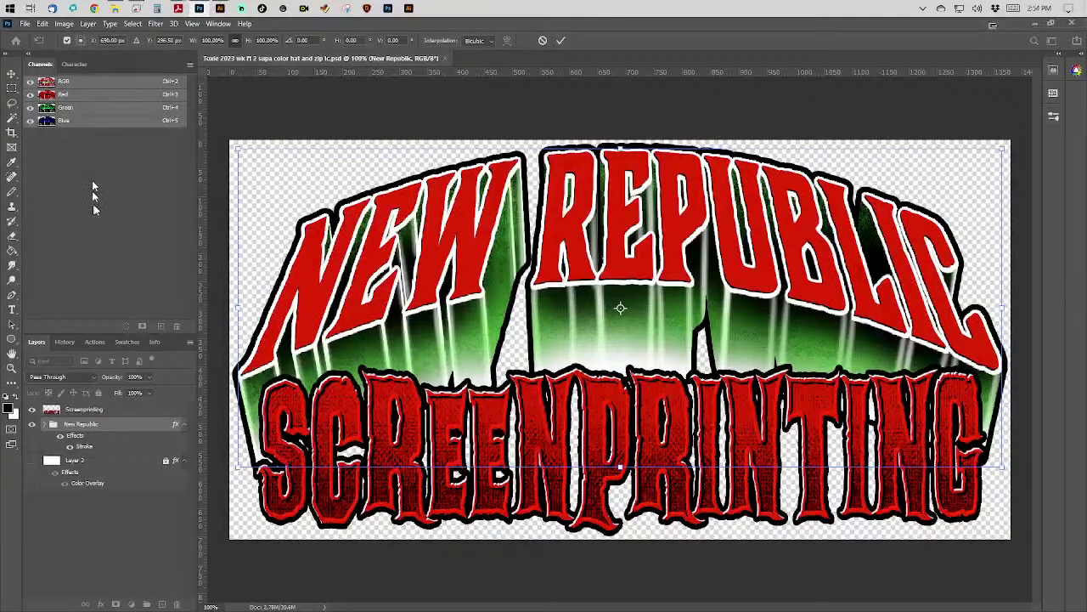
left_click(68, 342)
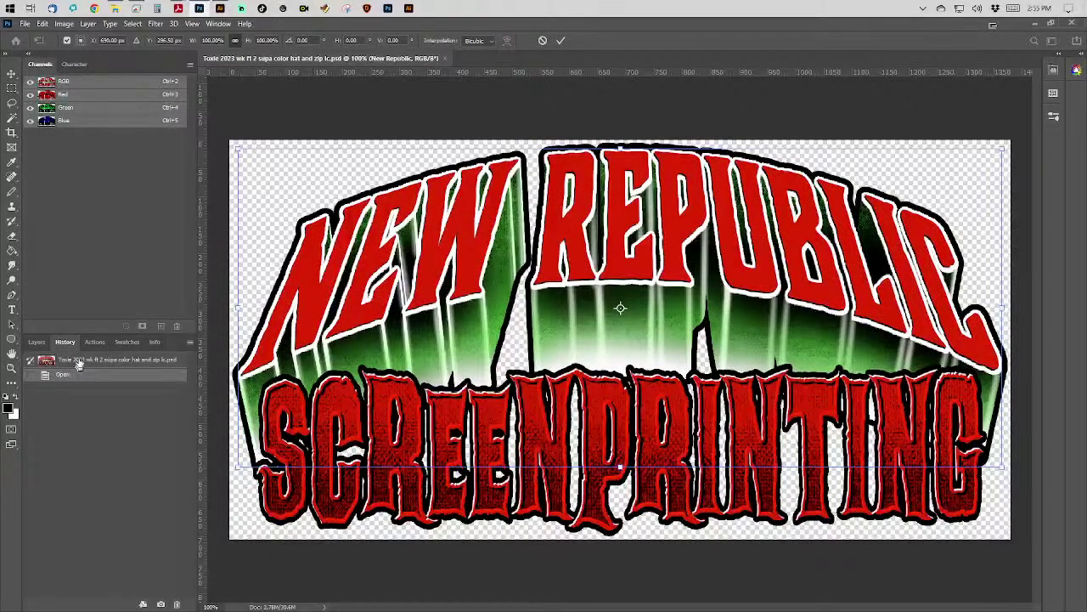
left_click(12, 68)
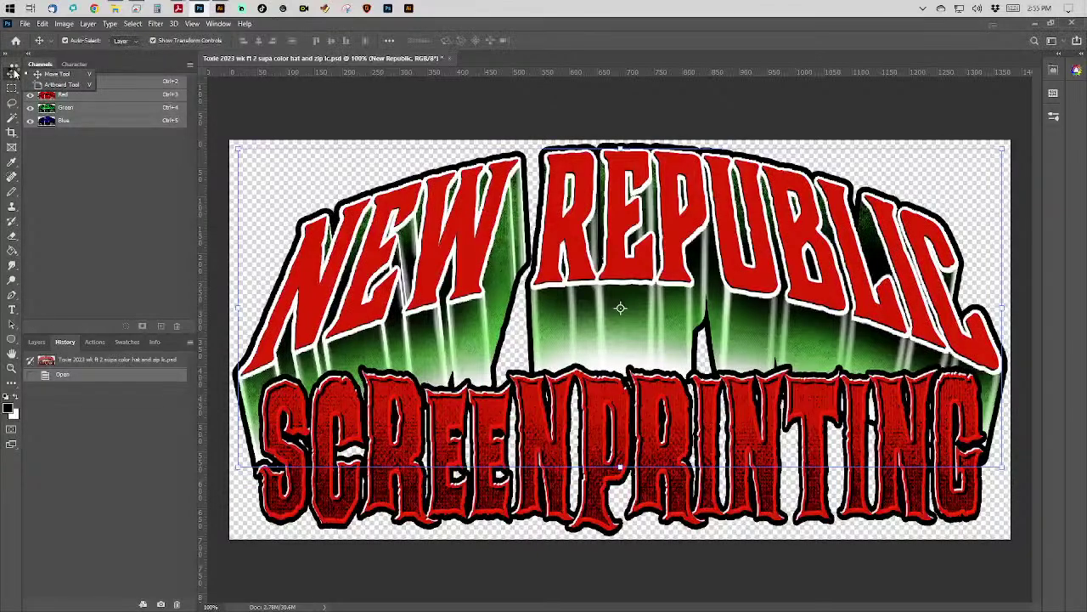
left_click(99, 375)
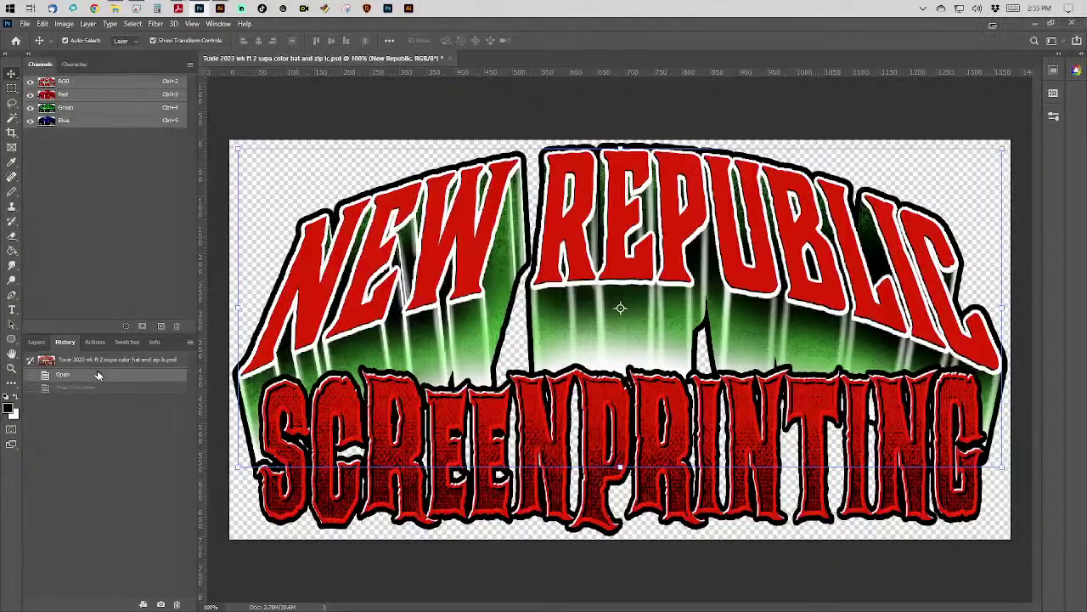
left_click(98, 360)
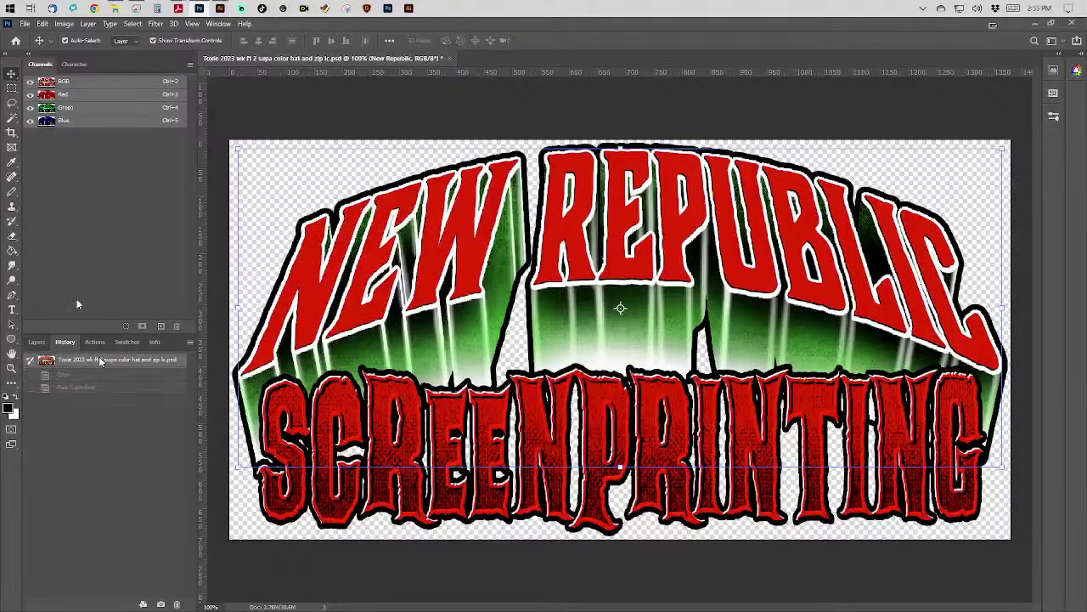
left_click(24, 23)
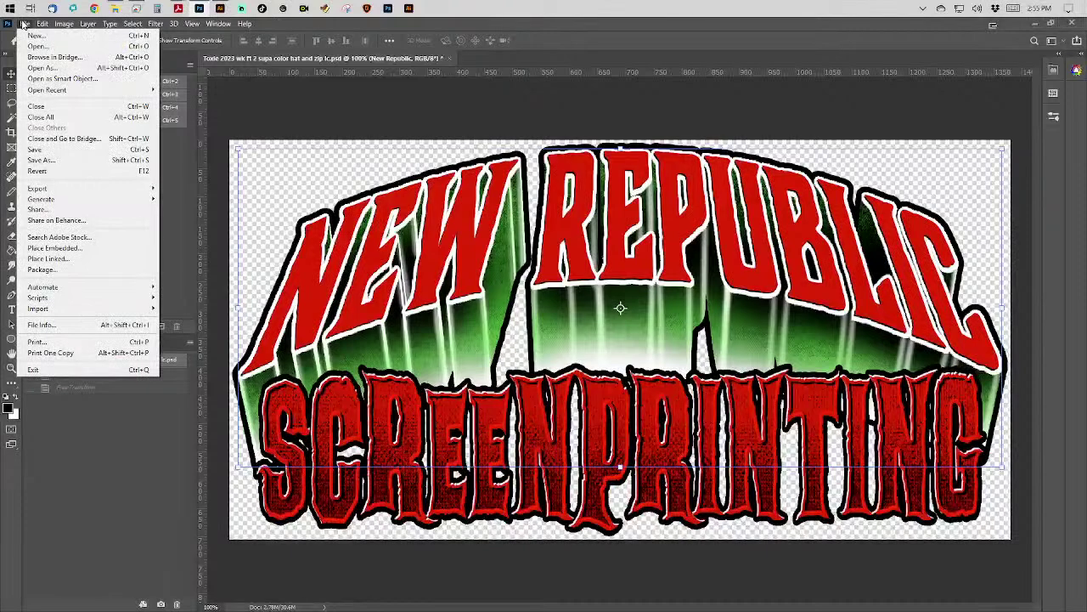
Print the logo centred at 100% scale (about 4.6 x 2.349 in) to HP Smart Printing.
left_click(51, 343)
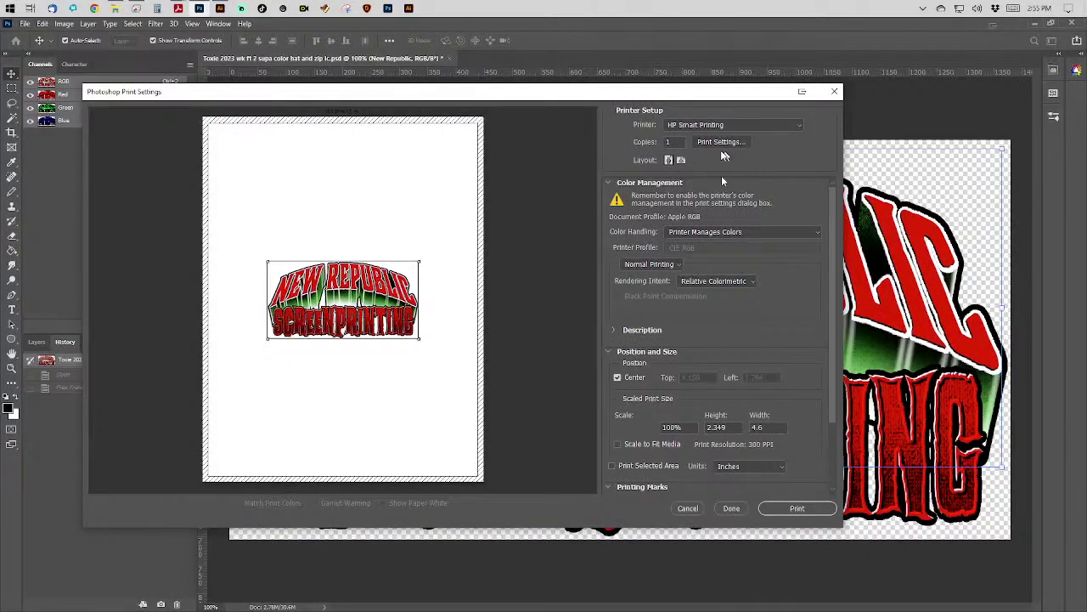
left_click(790, 510)
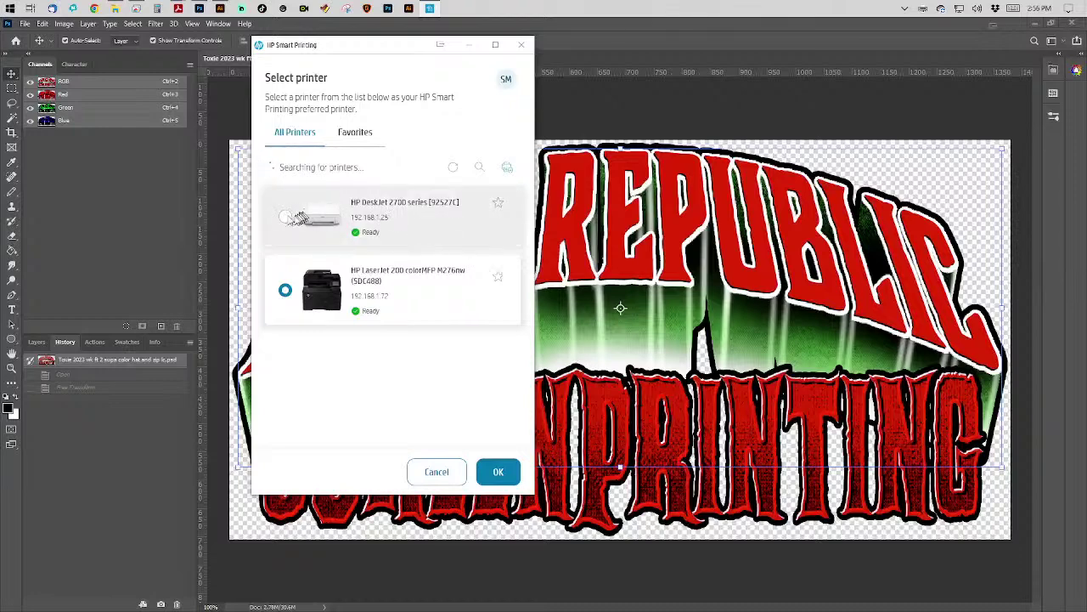
Choose the HP DeskJet 2700 series as the printer and print the logo on it.
left_click(290, 218)
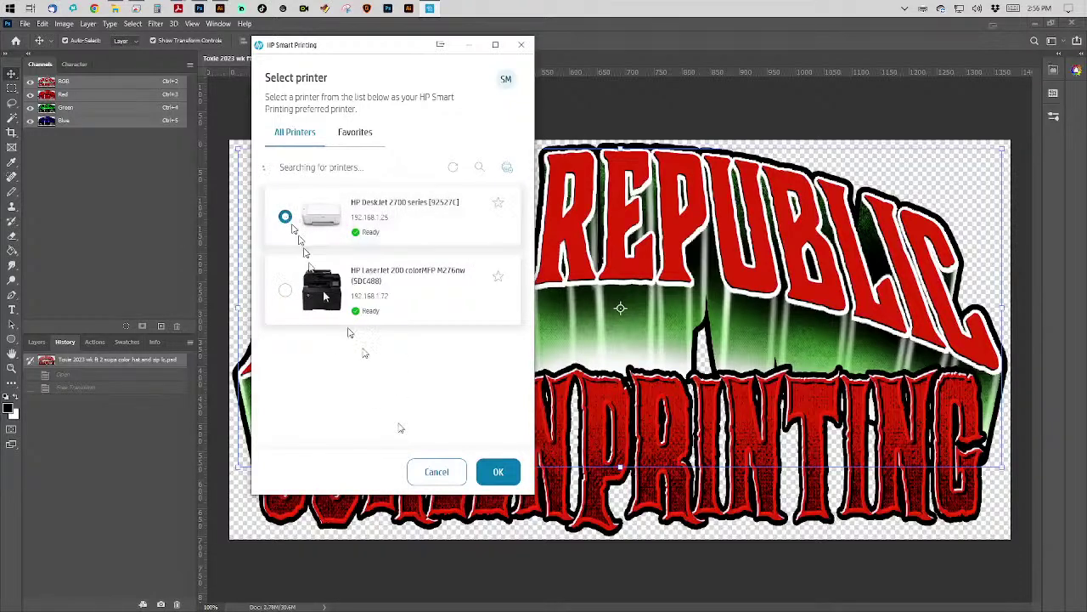
left_click(499, 473)
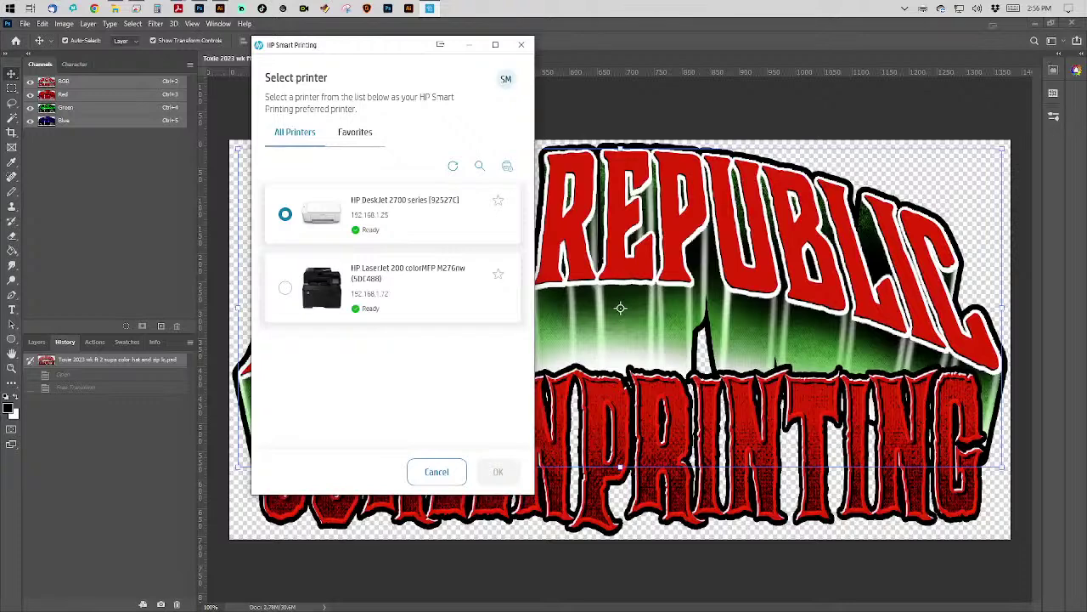
key("Escape")
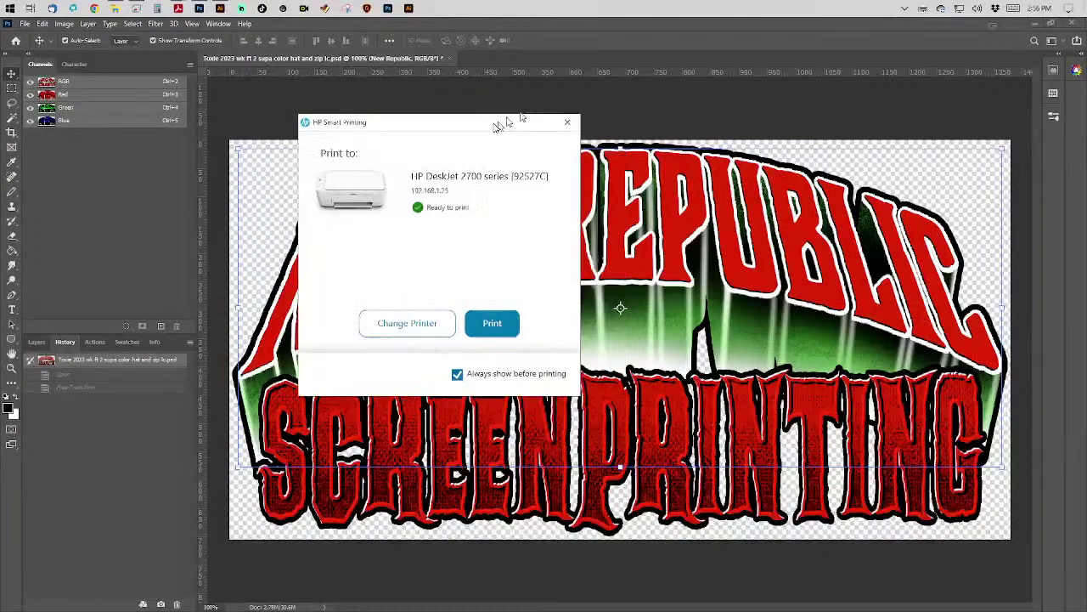
left_click(507, 331)
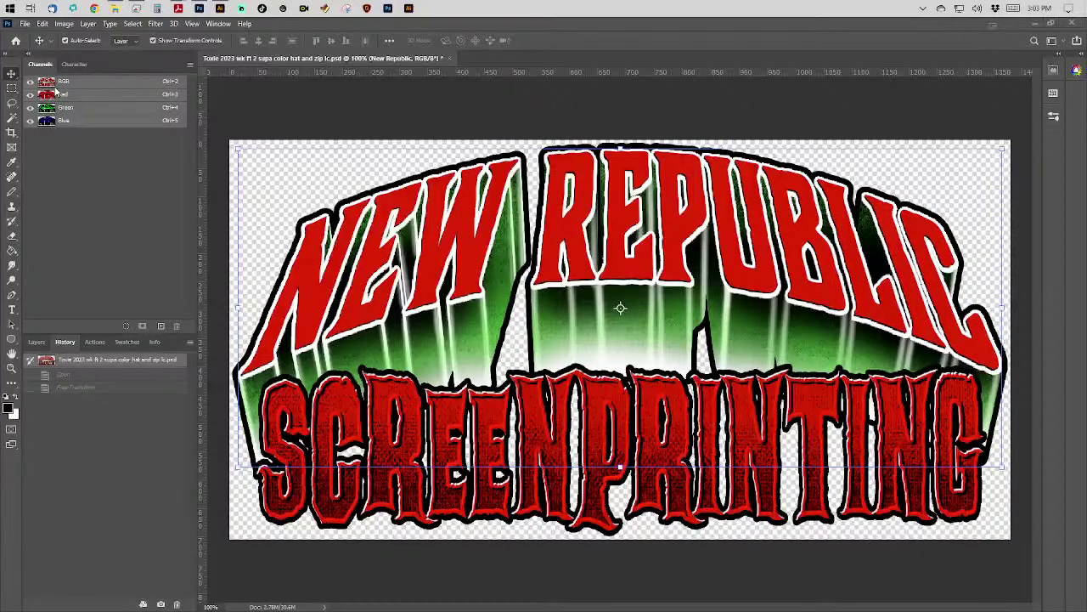
Close the Toxie New Republic document and decline to save its changes.
left_click(449, 58)
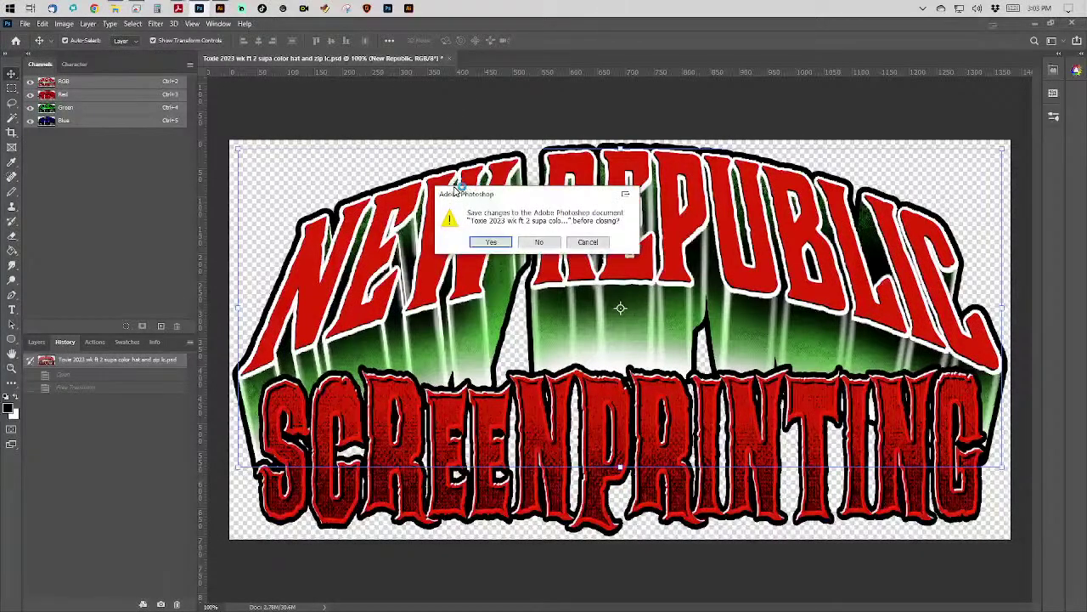
left_click(544, 242)
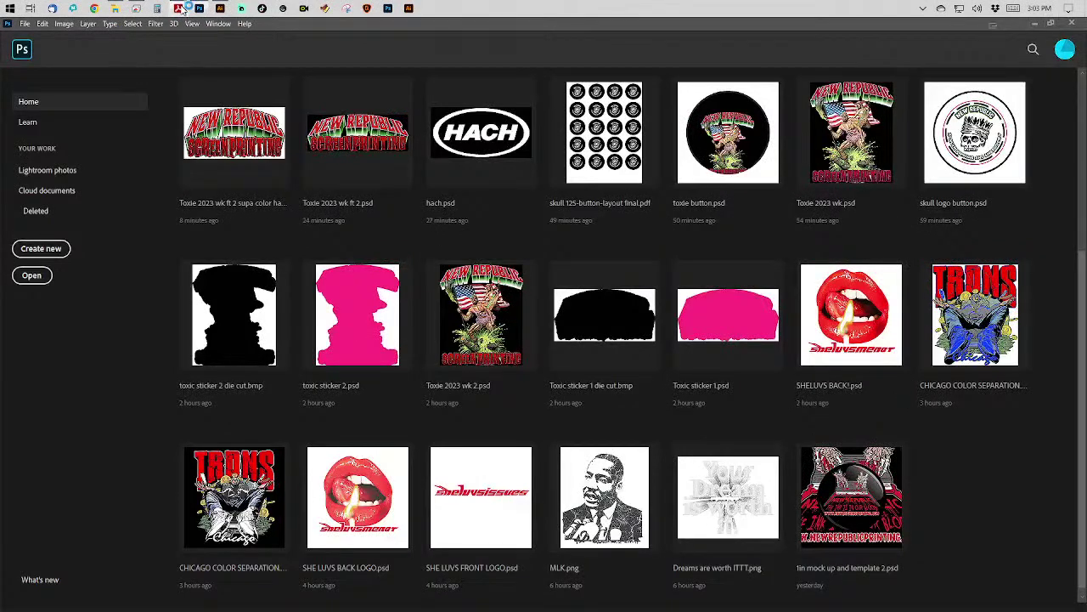
Bring the skull button layout PDF to the front and open its Print dialog.
mouse_move(183, 8)
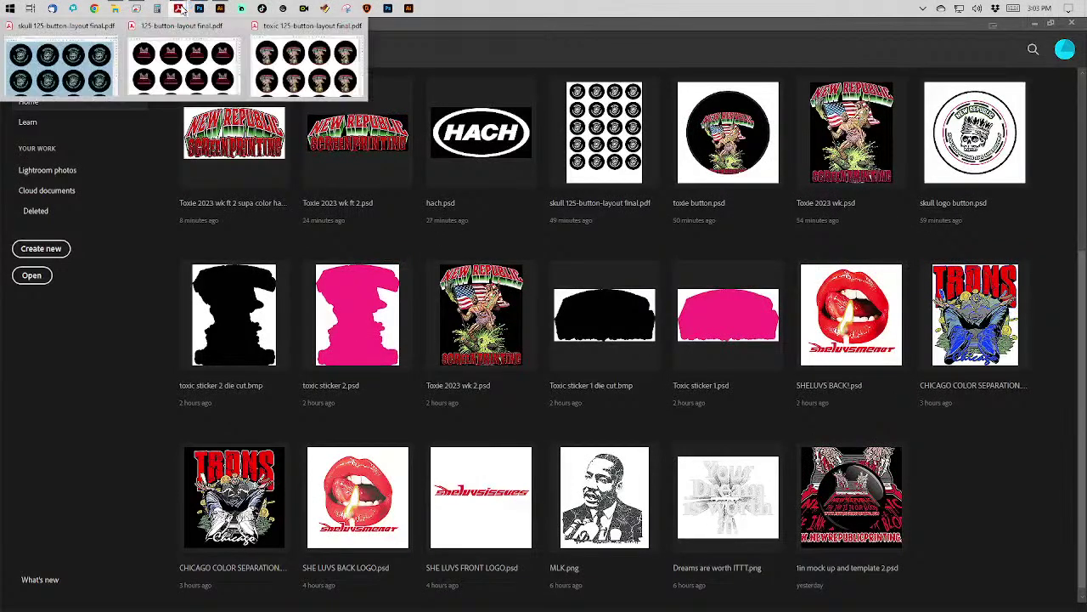
left_click(63, 34)
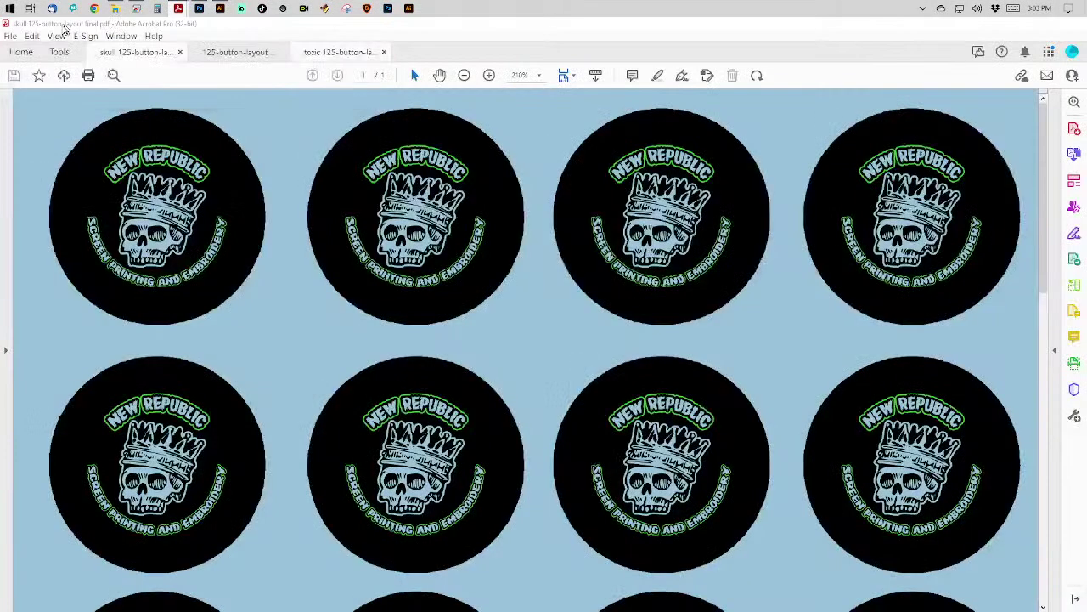
left_click(10, 36)
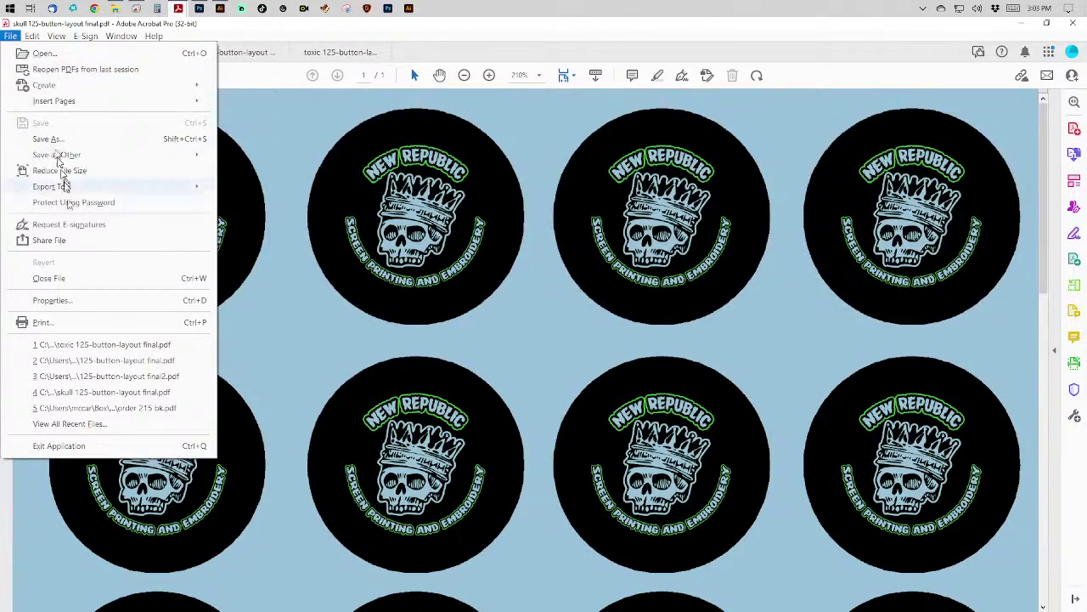
left_click(43, 322)
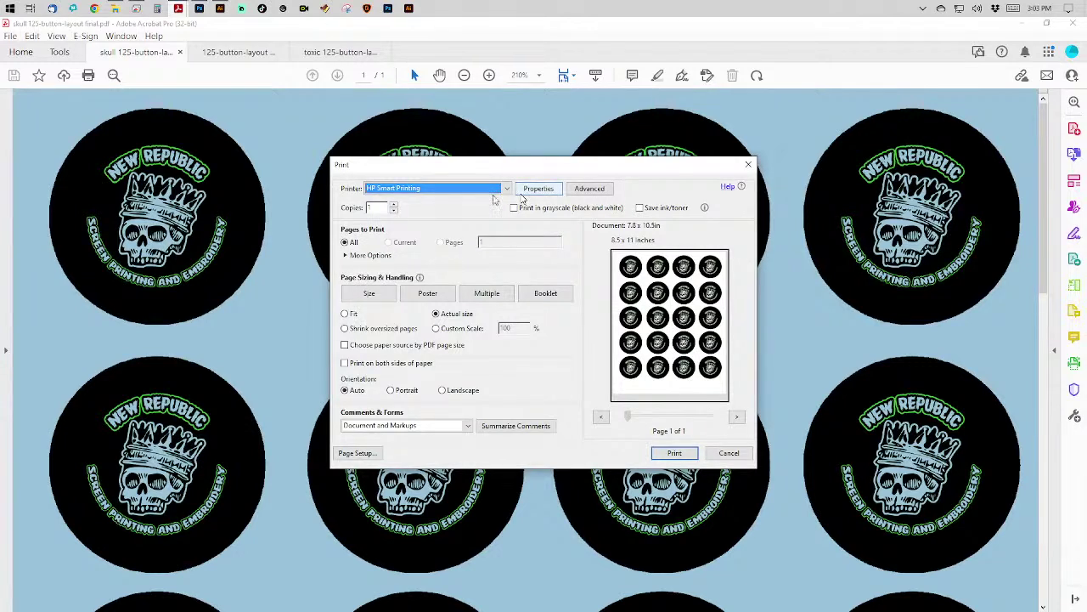
Raise the copies to 10 and bring up the HP Smart Printing properties.
left_click(393, 204)
left_click(393, 205)
left_click(393, 204)
left_click(544, 189)
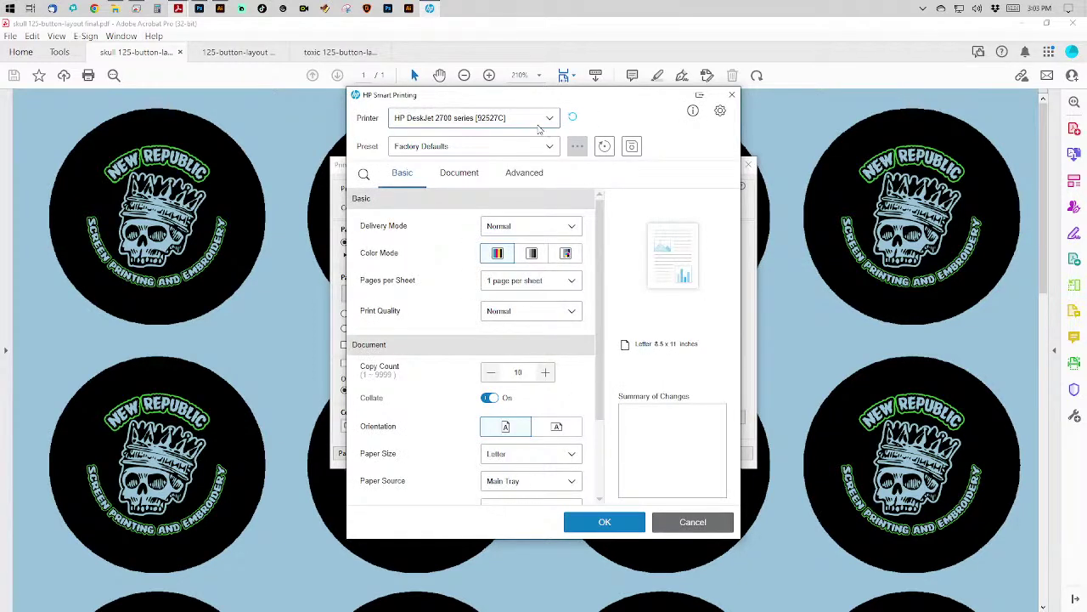
Use the General Everyday Printing preset with Normal delivery and Best print quality.
left_click(479, 146)
left_click(470, 185)
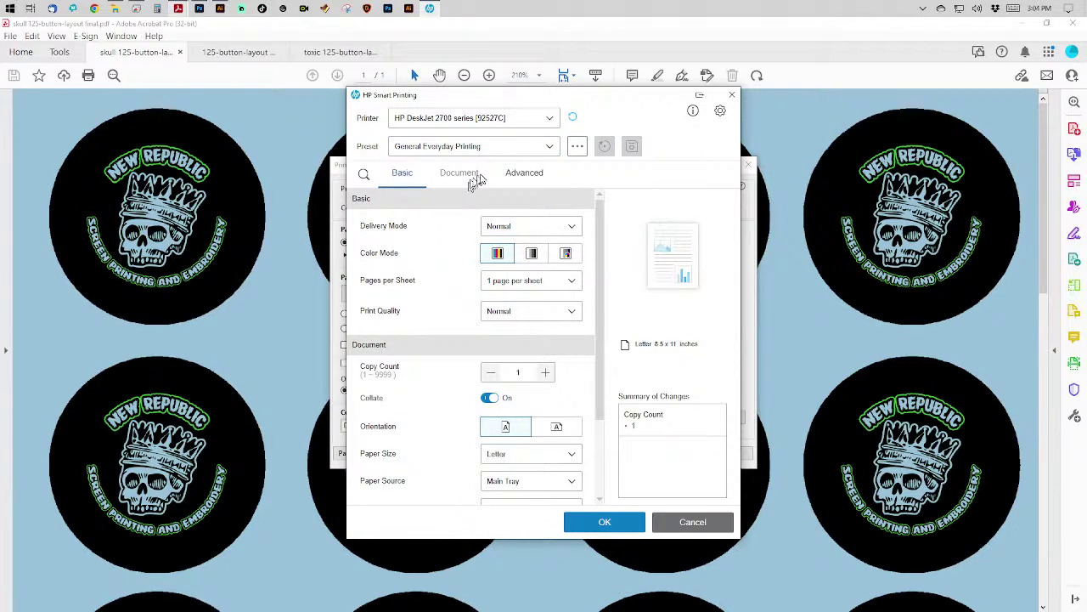
left_click(529, 232)
left_click(528, 229)
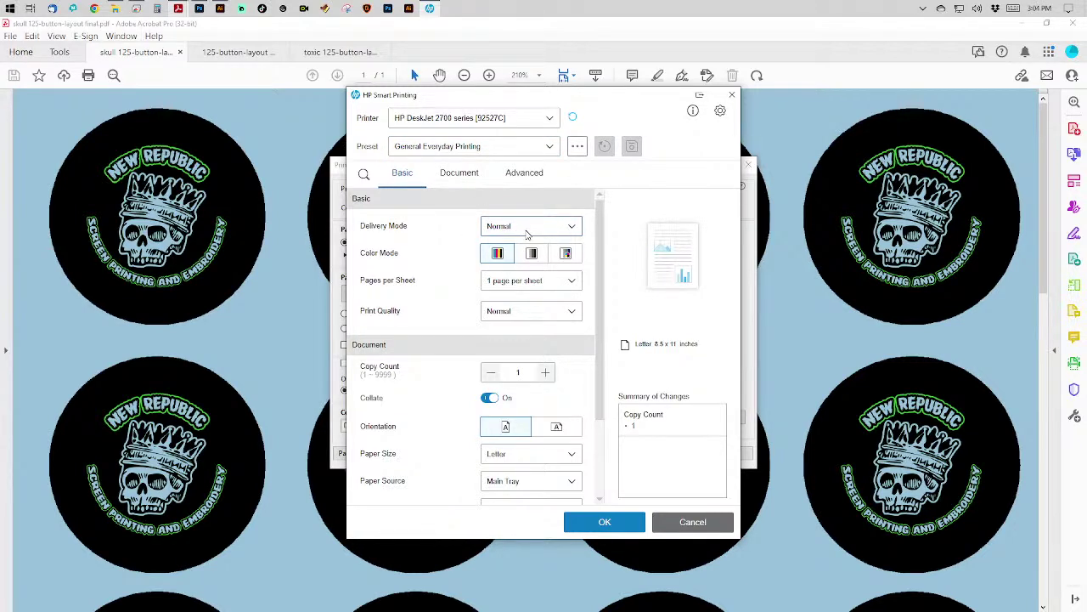
left_click(526, 316)
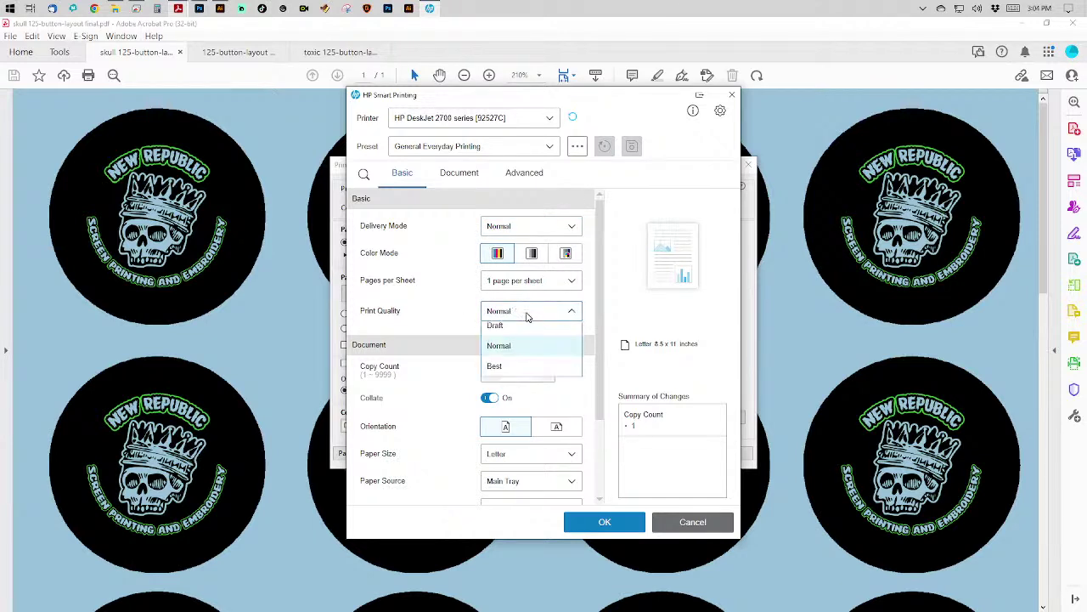
left_click(526, 373)
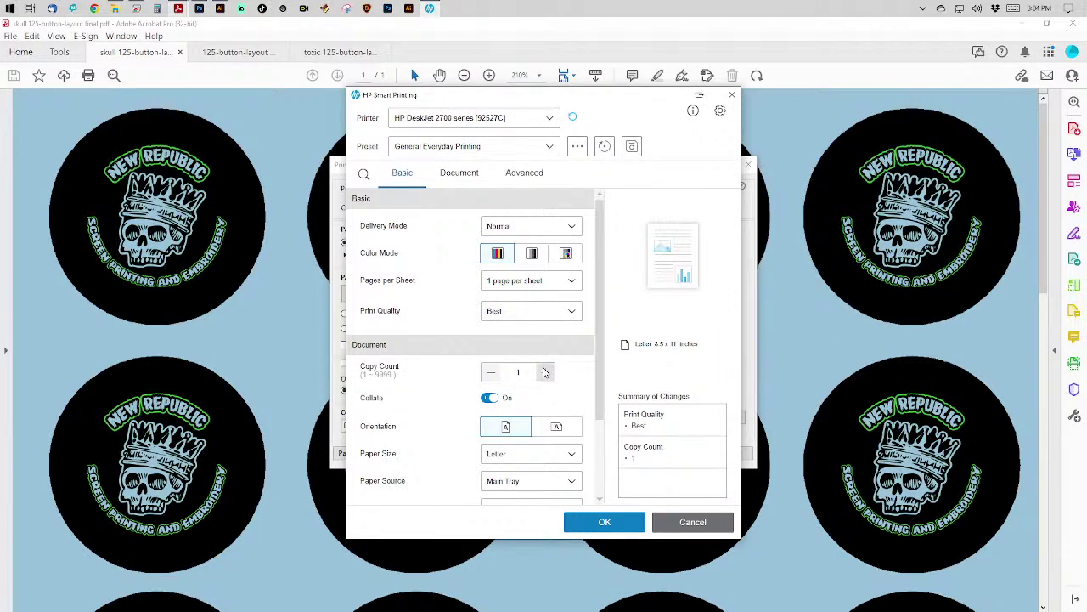
Raise the Copy Count to 10 and apply the printer settings.
left_click(545, 372)
left_click(545, 372)
left_click(544, 372)
left_click(544, 373)
left_click(545, 372)
left_click(544, 372)
left_click(544, 372)
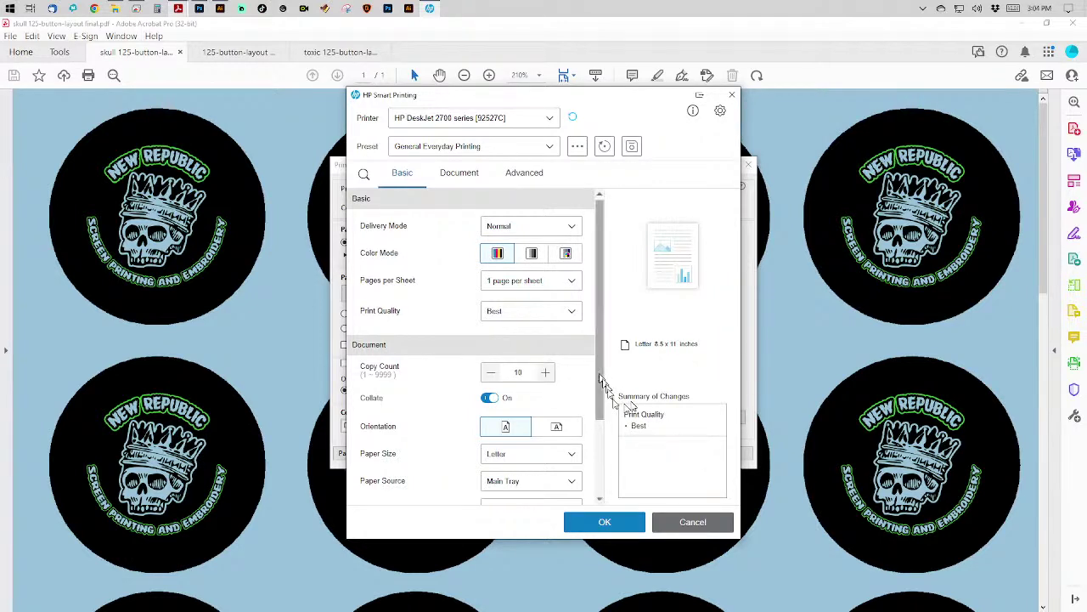
scroll(593, 409, "down", 3)
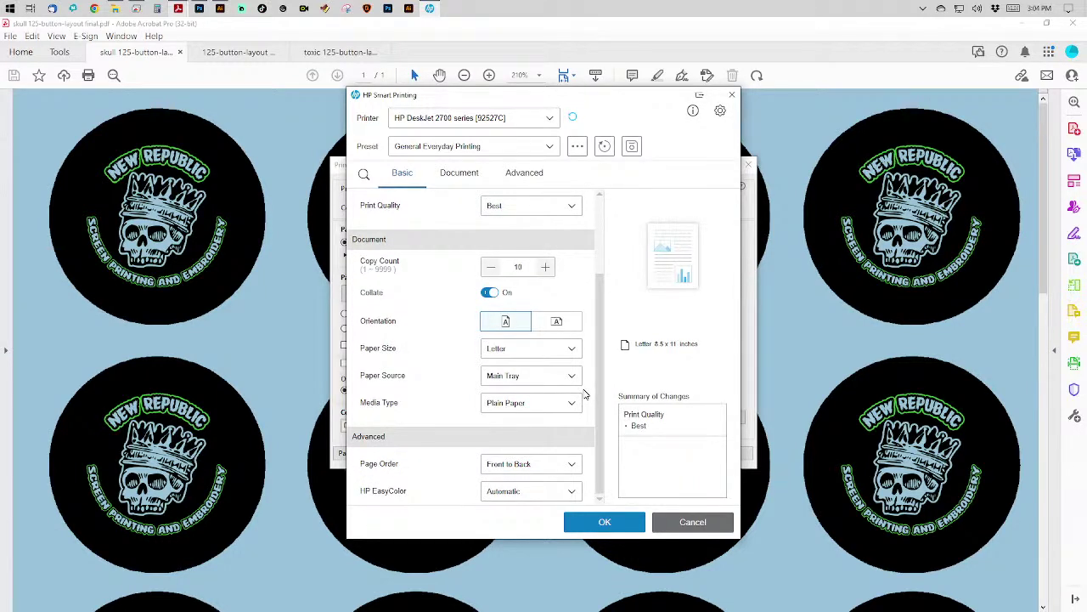
left_click(595, 521)
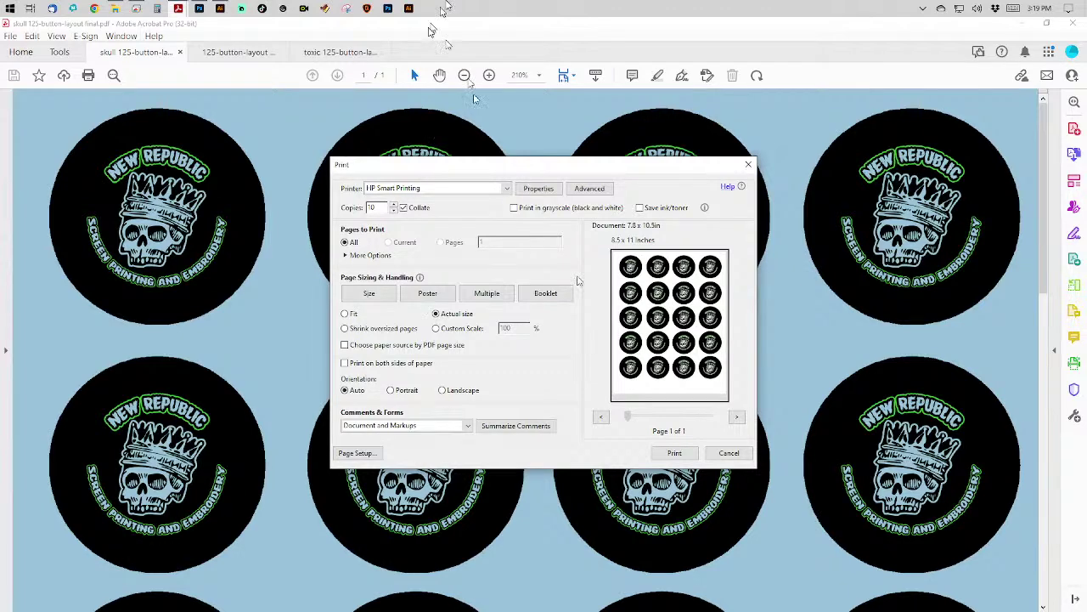
Switch the printer to the HP LaserJet 200 colorMFP M276nw and print the skull button sheet.
left_click(675, 453)
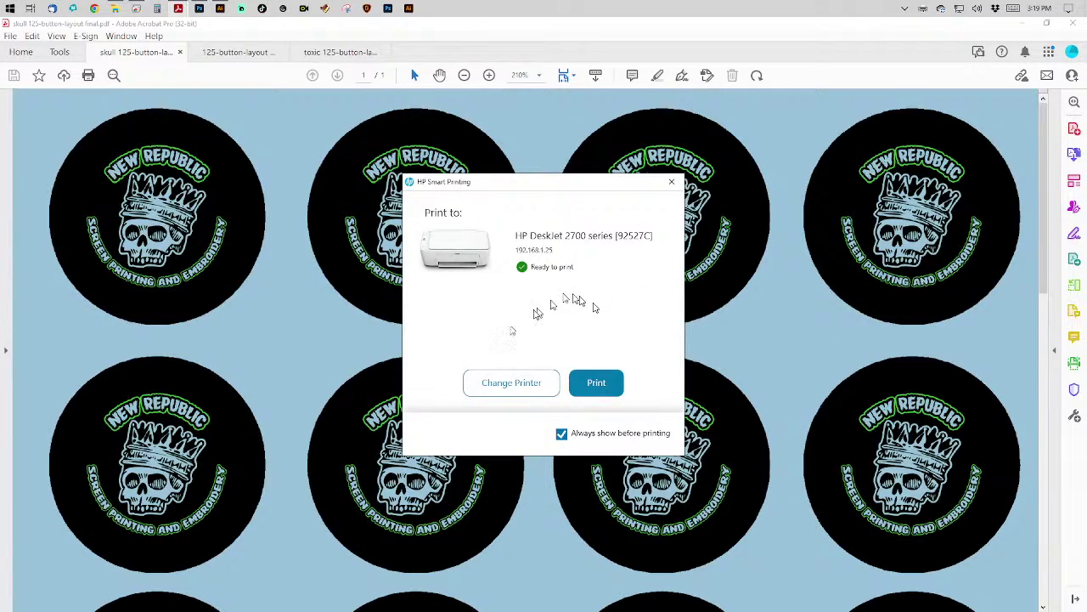
left_click(498, 380)
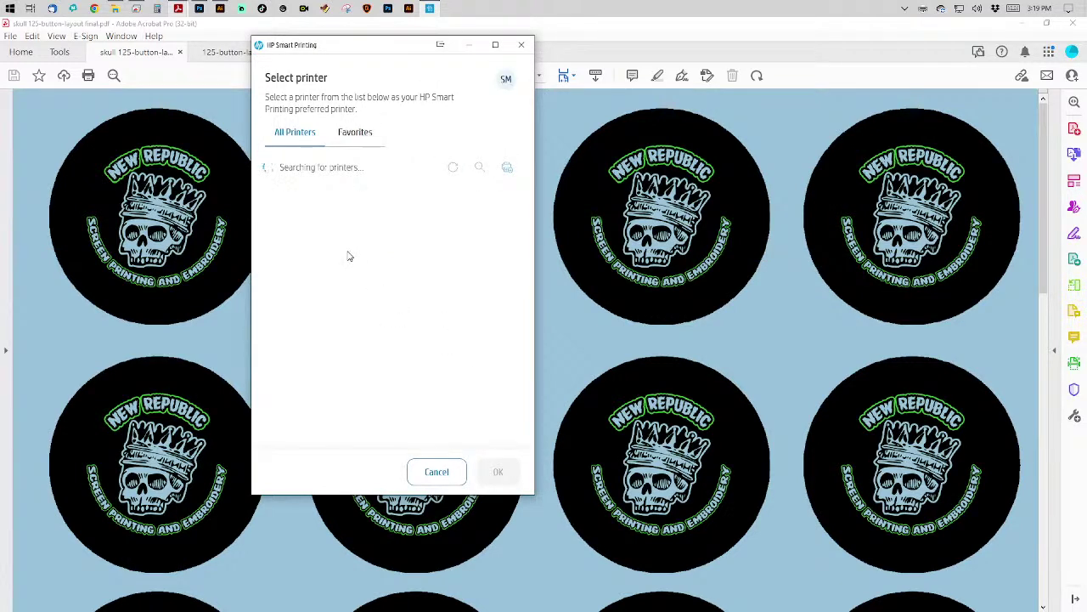
left_click(429, 279)
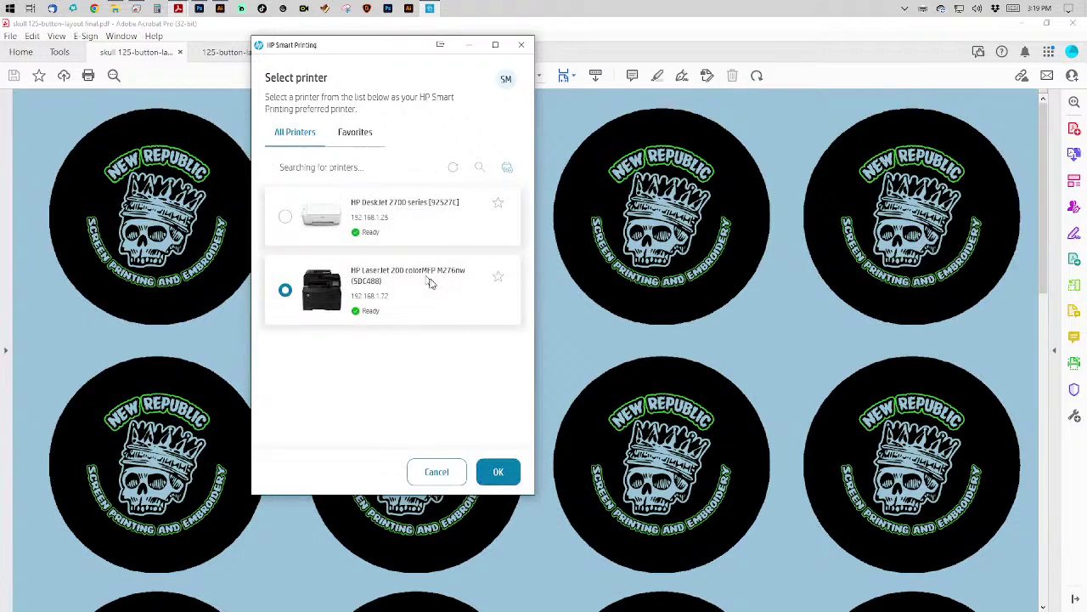
left_click(500, 473)
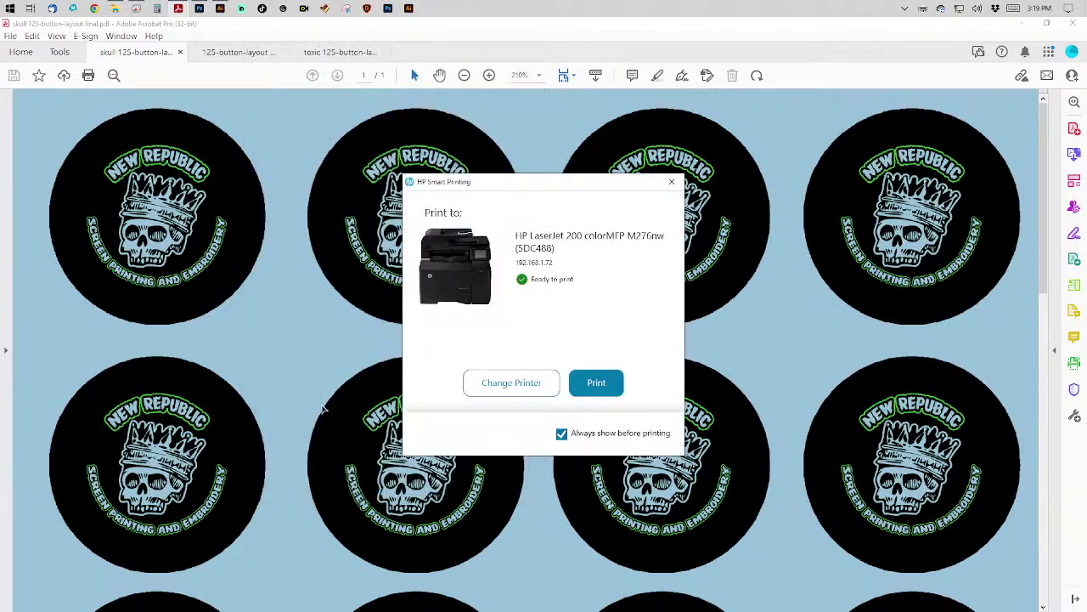
left_click(613, 384)
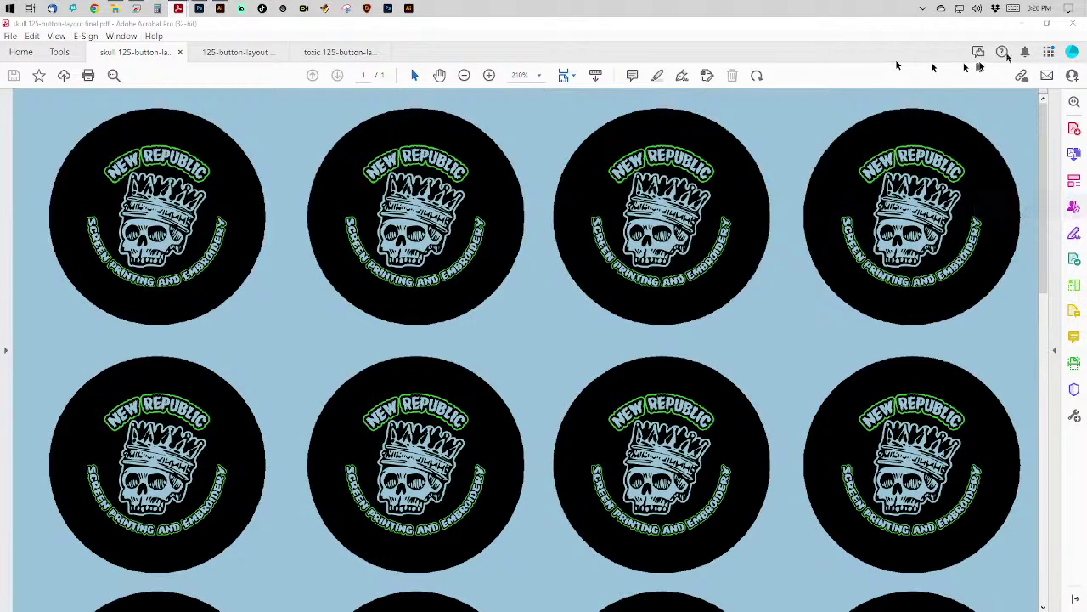
Minimize Acrobat so Photoshop's recent files screen shows.
left_click(1024, 32)
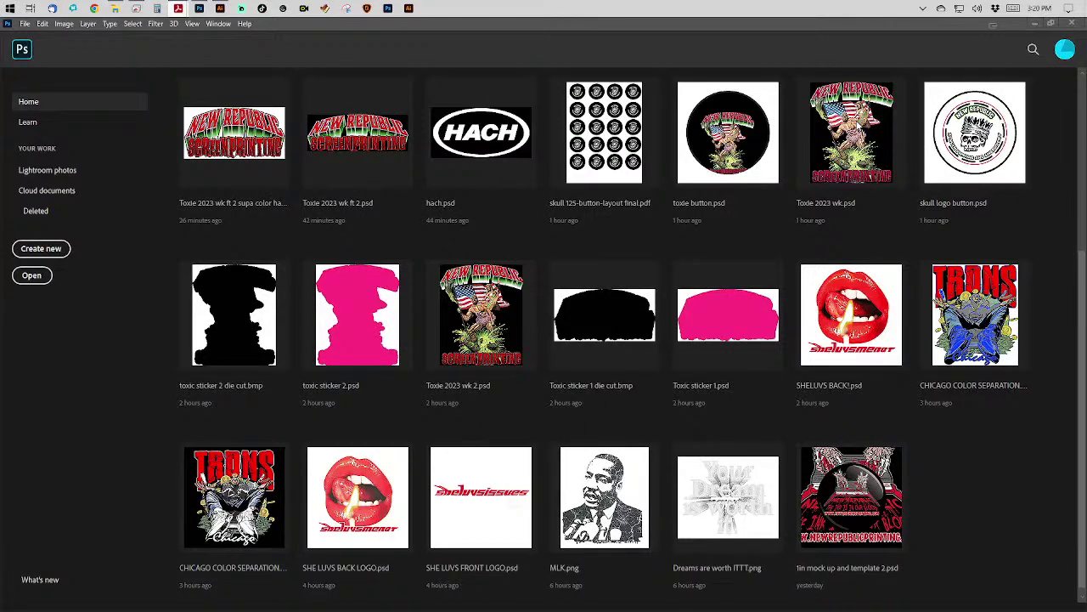
Open Toxie 2023 wk.psd from recent files and show its Layers panel.
left_click(850, 126)
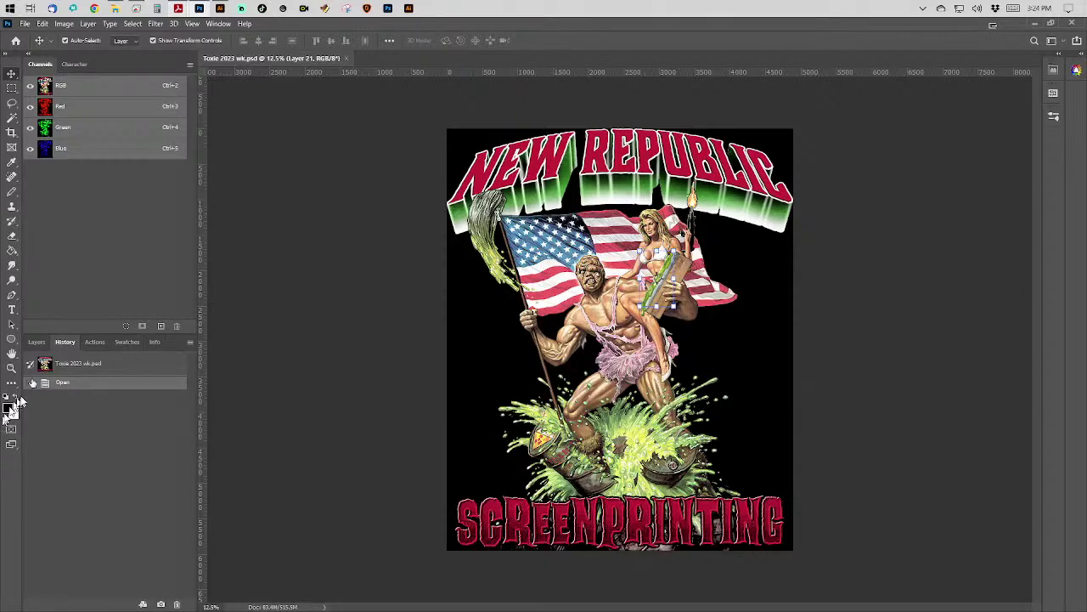
left_click(37, 341)
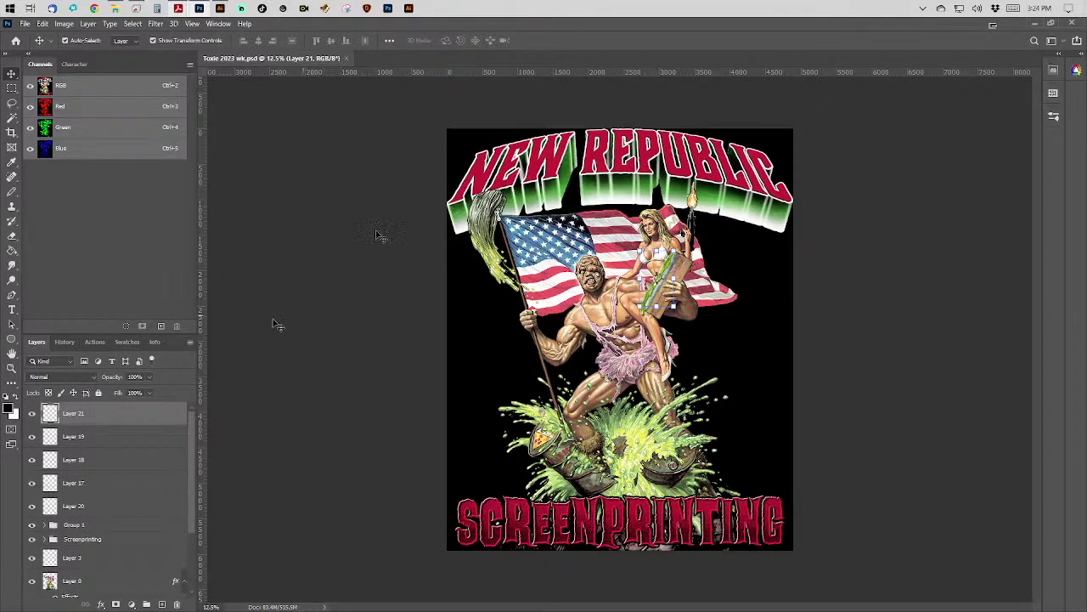
Hide Layer 2, the black background layer, so the artwork sits on transparency.
left_click(88, 23)
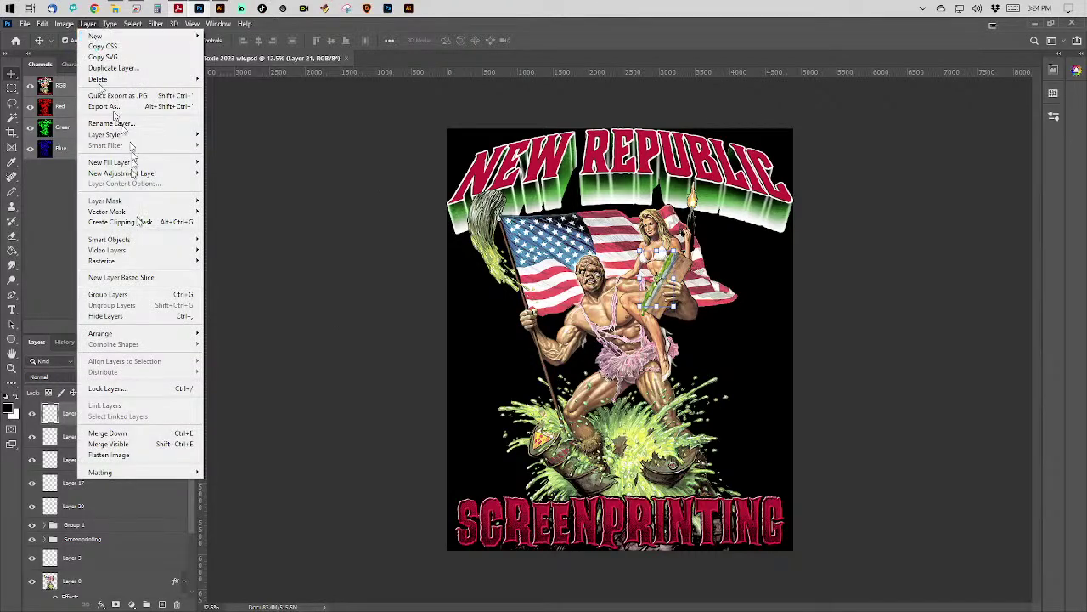
left_click(60, 274)
scroll(153, 485, "down", 2)
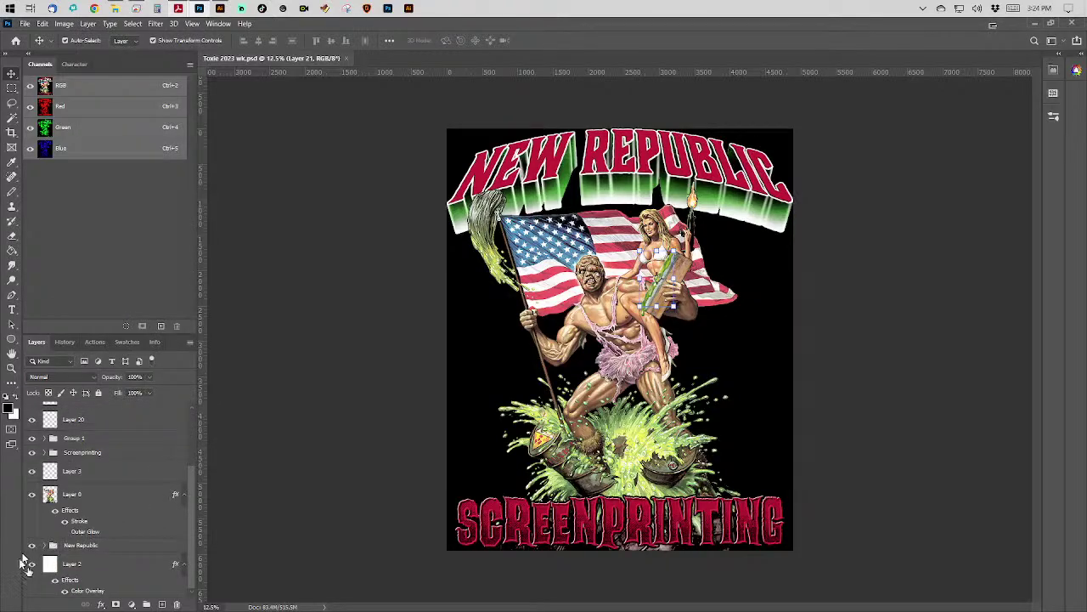
left_click(32, 563)
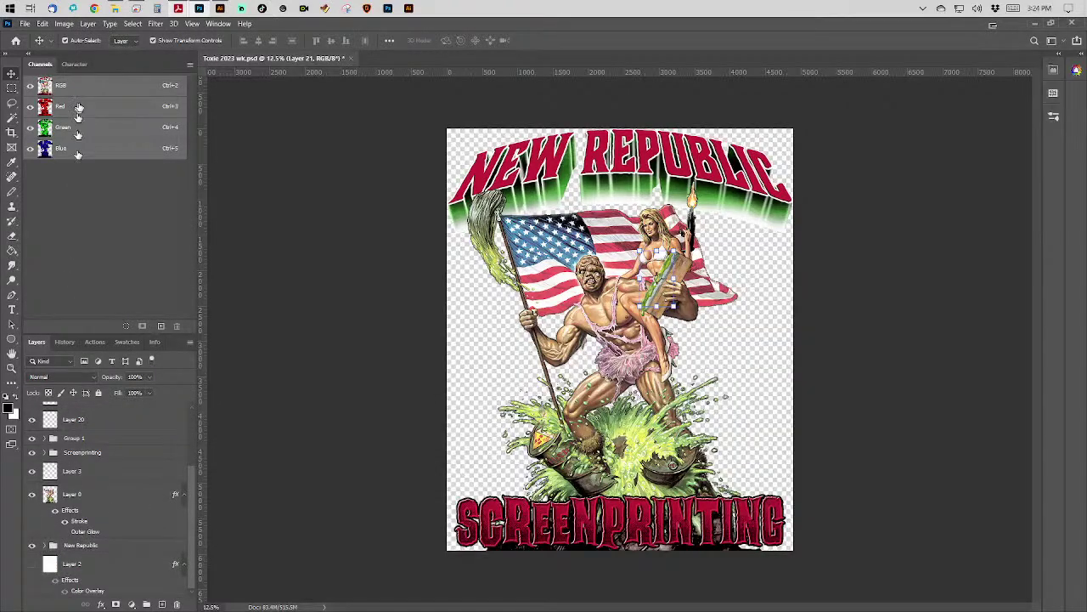
Merge all visible layers with Layer > Merge Visible.
left_click(134, 23)
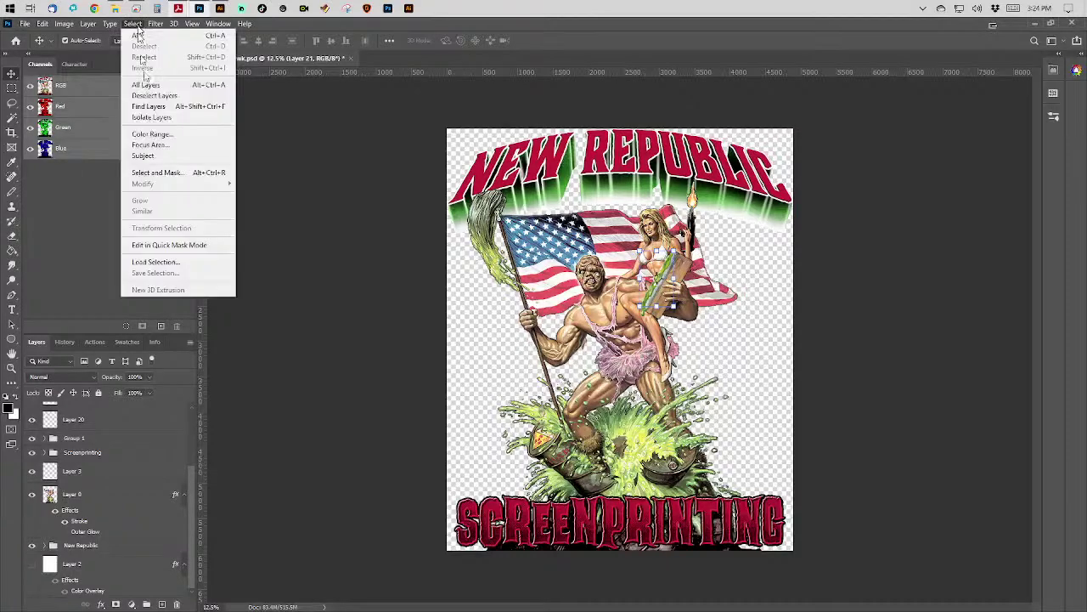
left_click(133, 23)
left_click(88, 24)
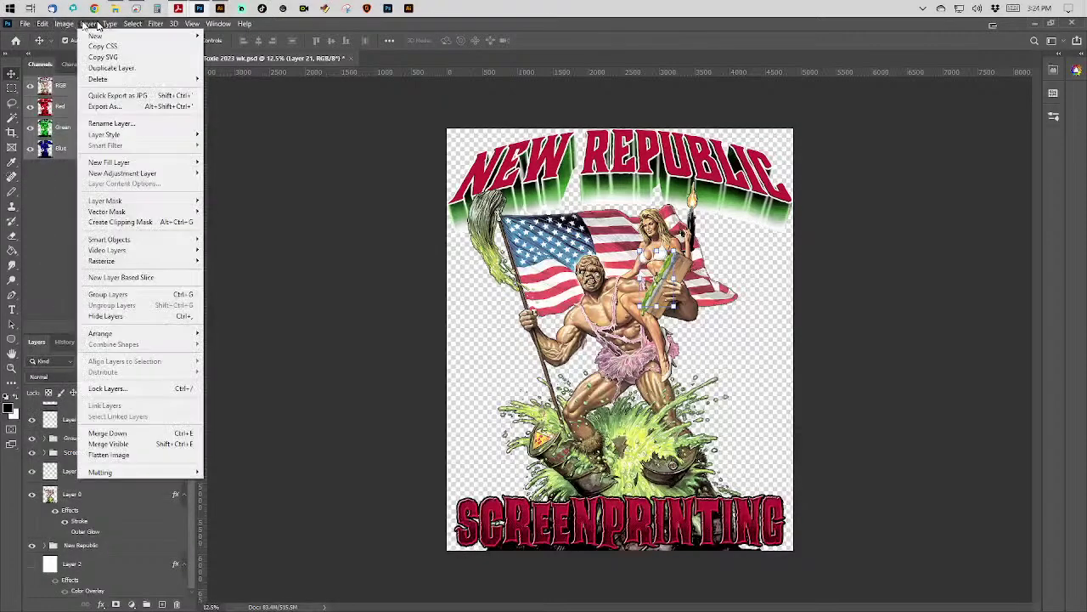
left_click(132, 446)
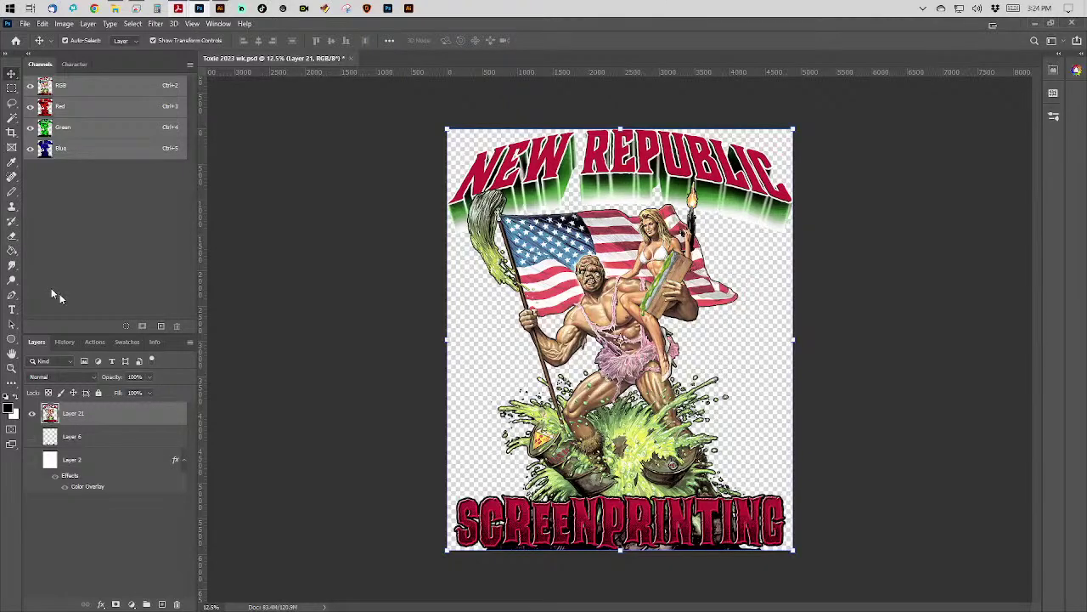
In Image Size, link proportions and enter width 11.6, then height 13 inches.
left_click(65, 23)
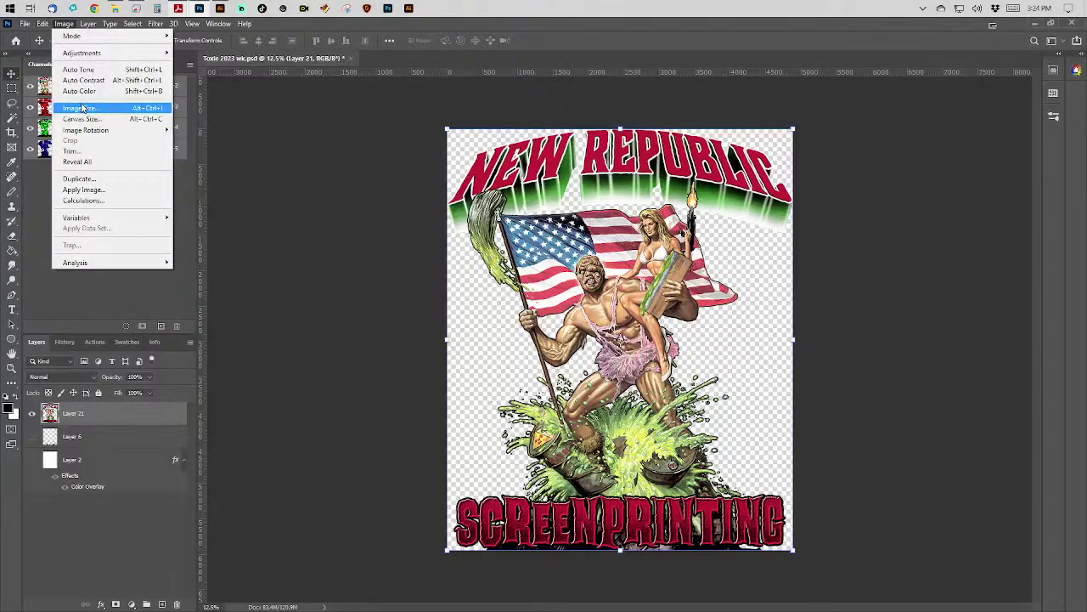
left_click(83, 108)
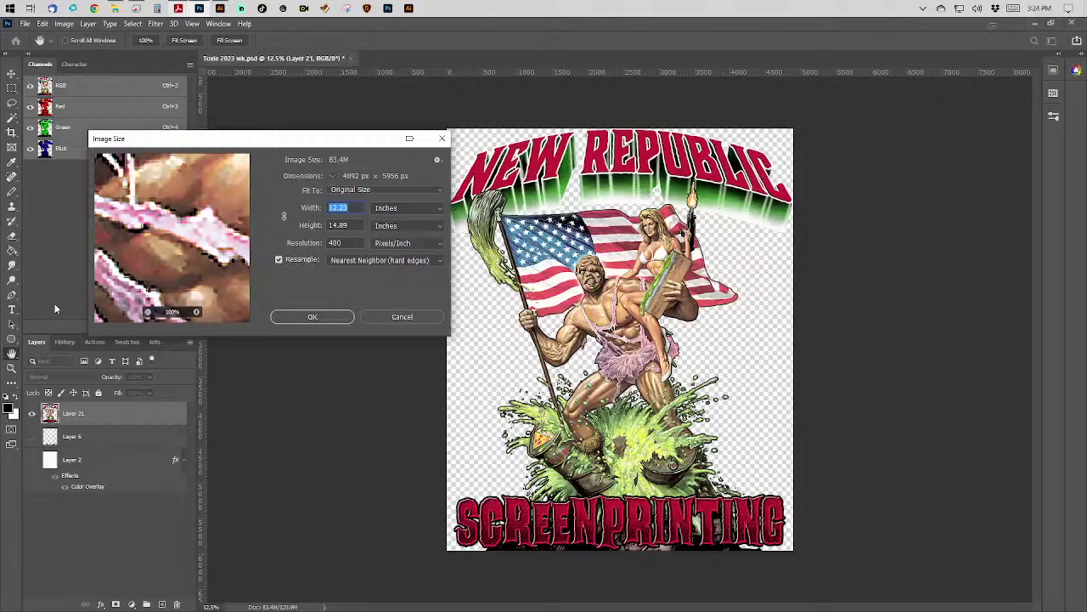
left_click(284, 216)
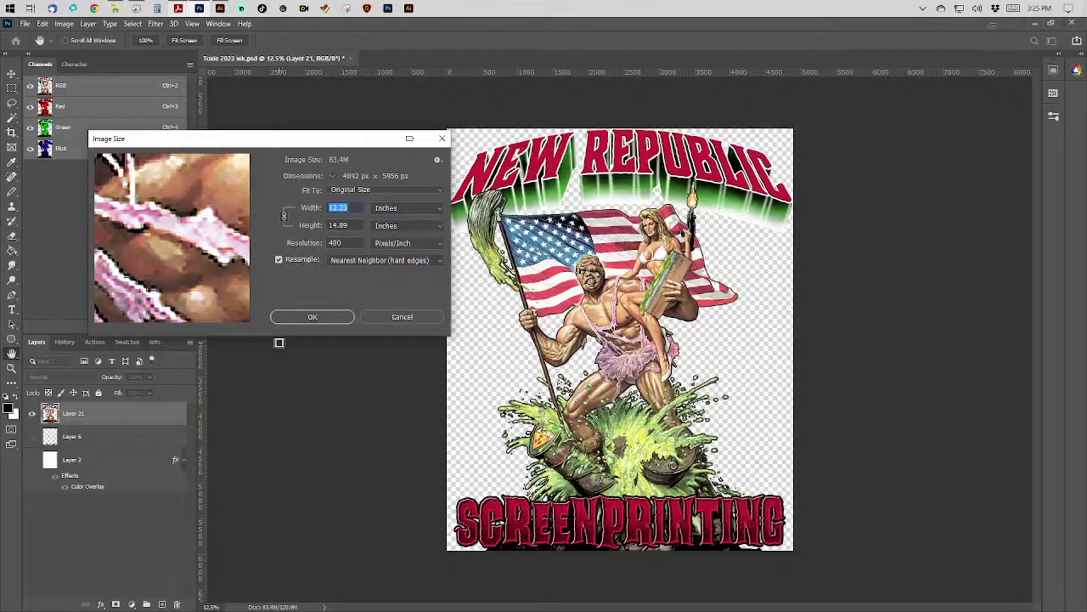
type("11.6")
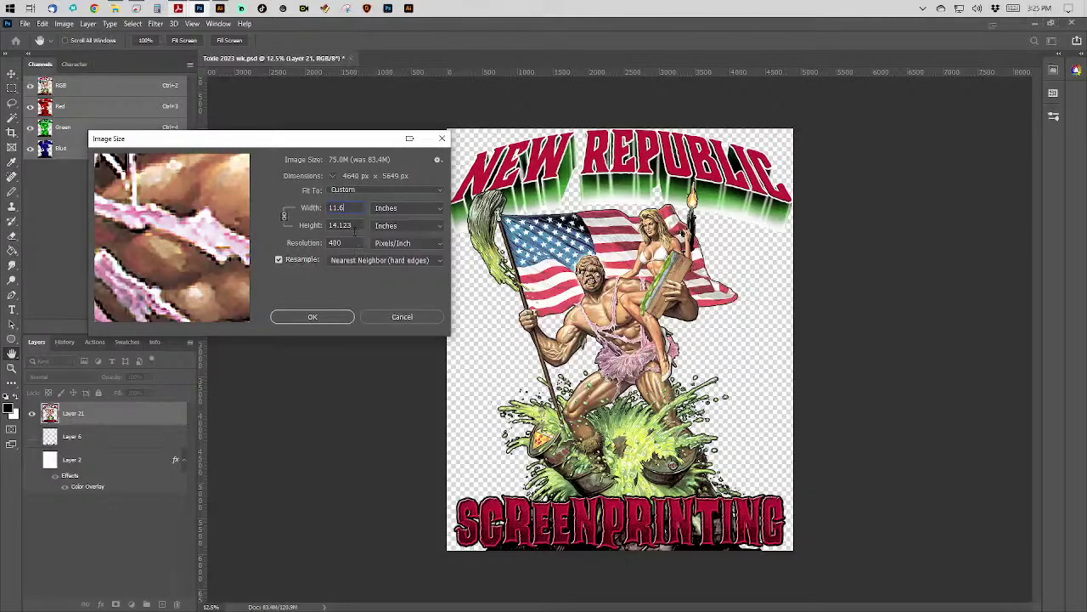
key("Tab")
type("13")
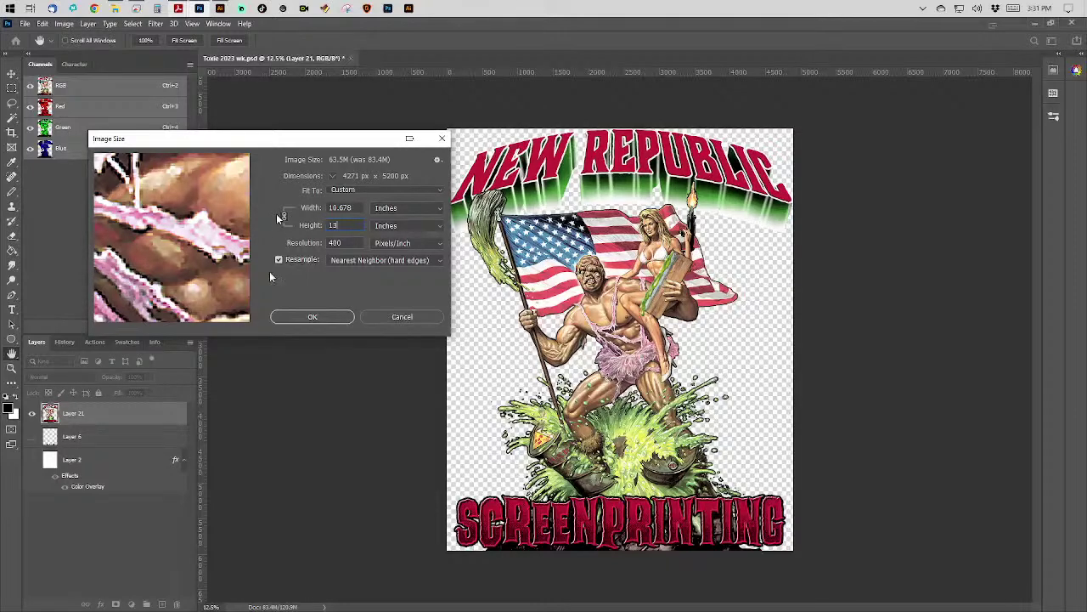
Set the resolution to 300 ppi and apply the resize to 10.678 x 13 inches.
left_click(350, 244)
type("300")
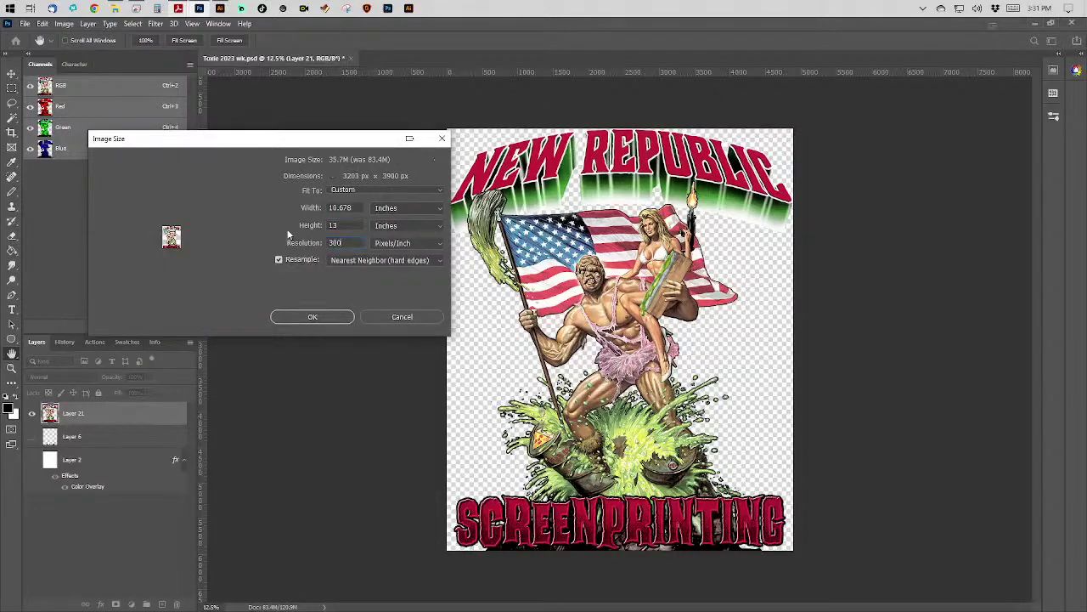
key("Return")
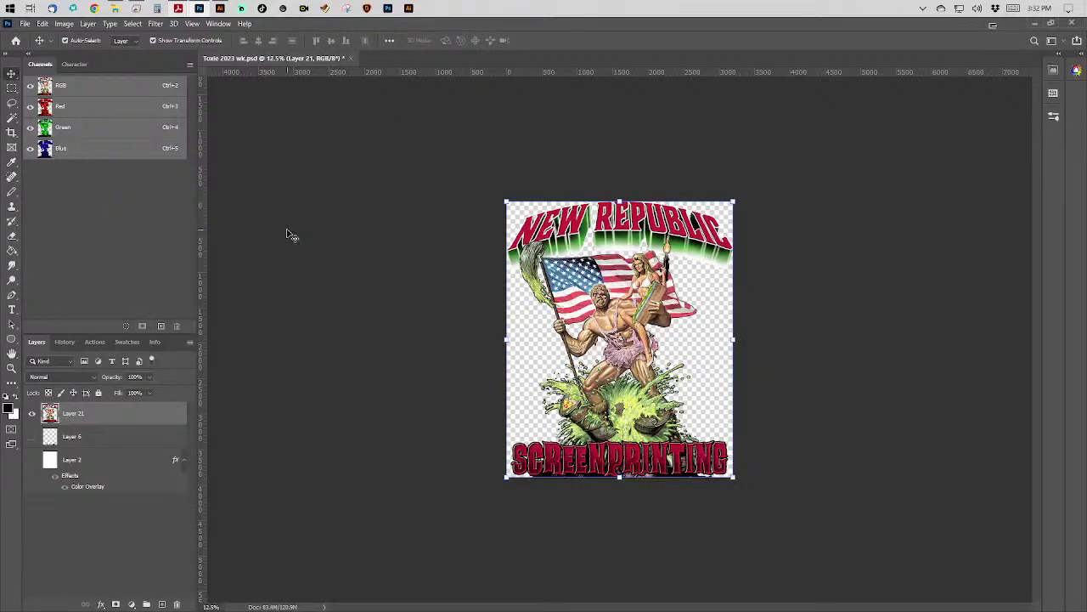
Fit the artwork to the window and cancel the accidentally opened Layer Style dialog.
key("ctrl+0")
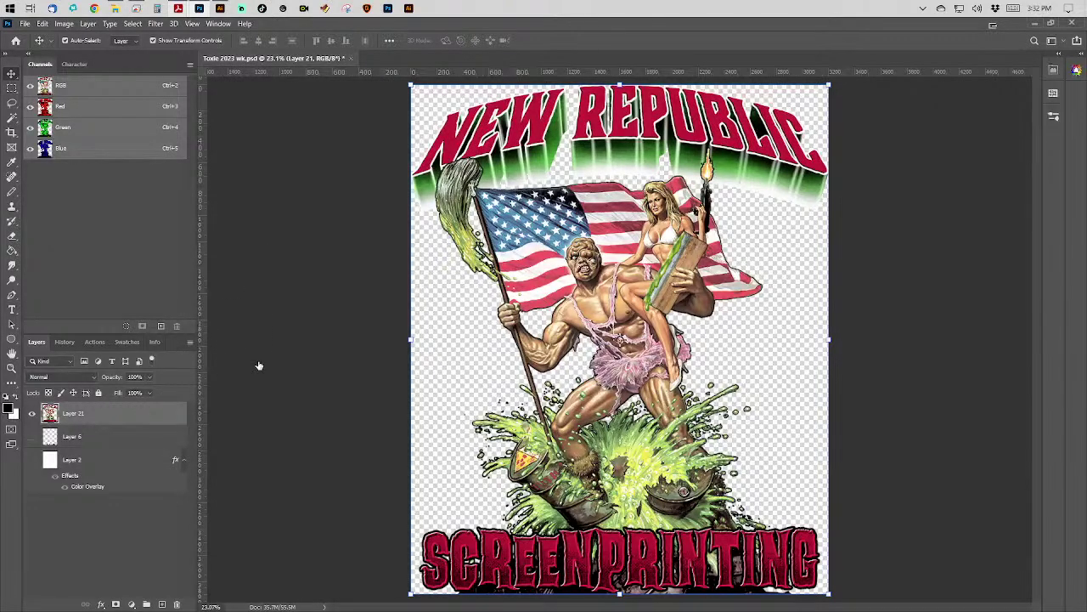
key("alt+l")
key("y")
key("o")
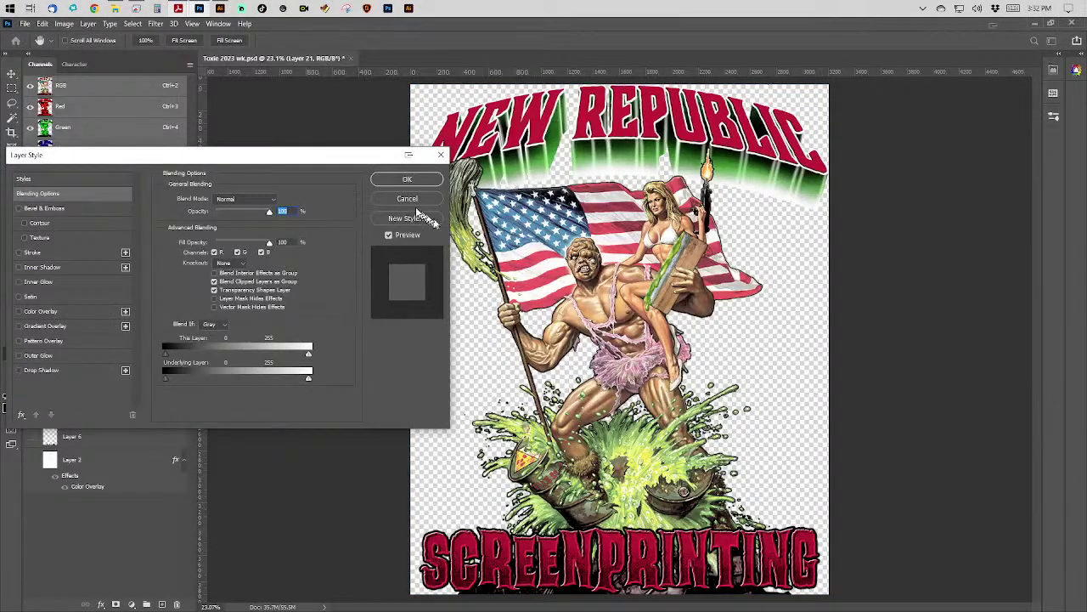
left_click(409, 204)
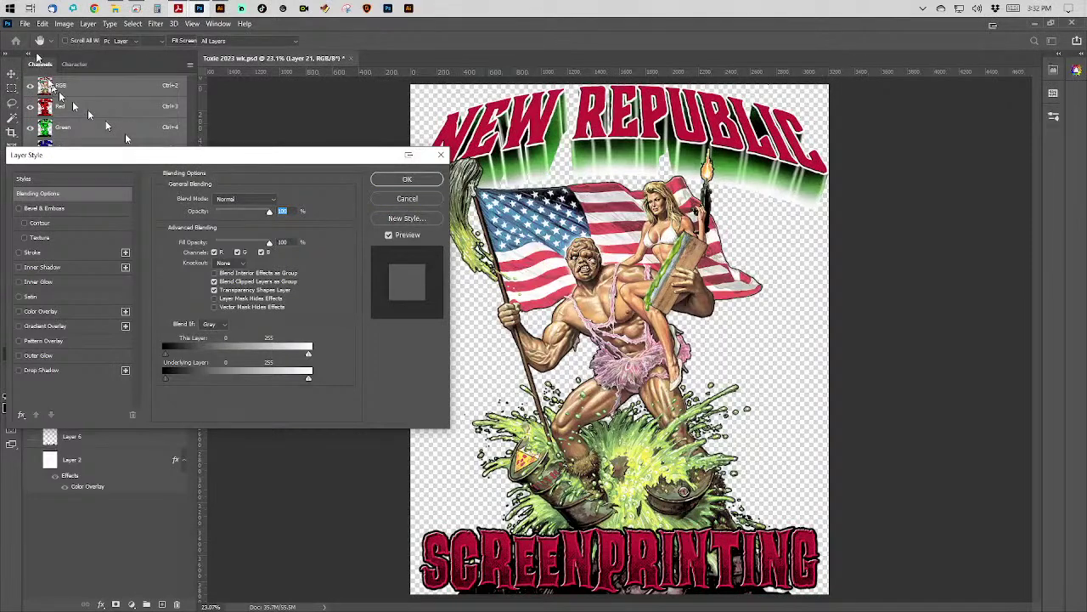
left_click(64, 24)
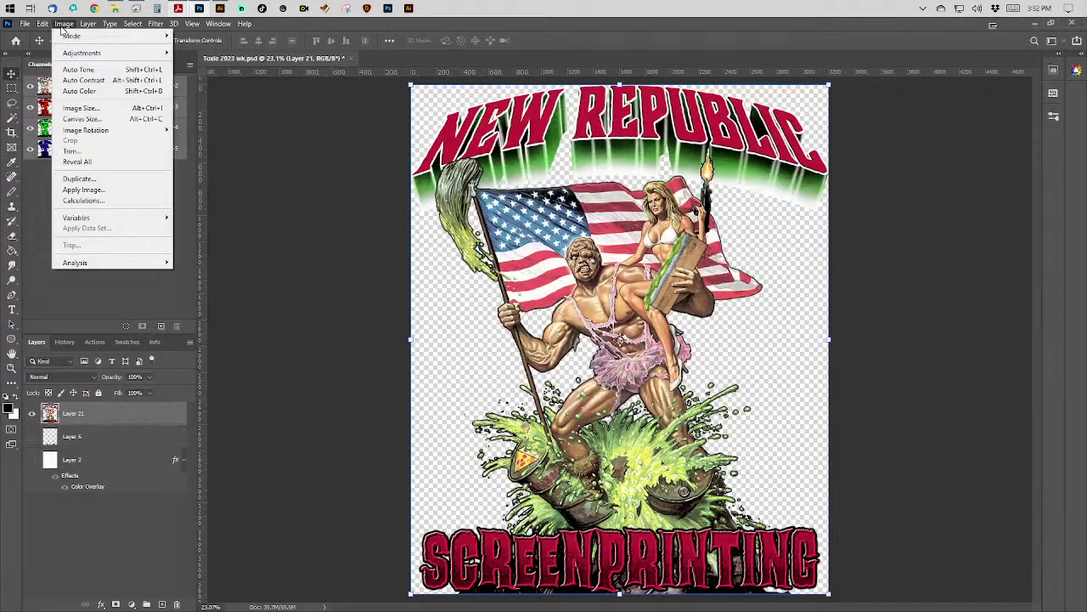
Set the canvas size in inches to width 11 and height 13.5, leaving transparent margins.
left_click(96, 119)
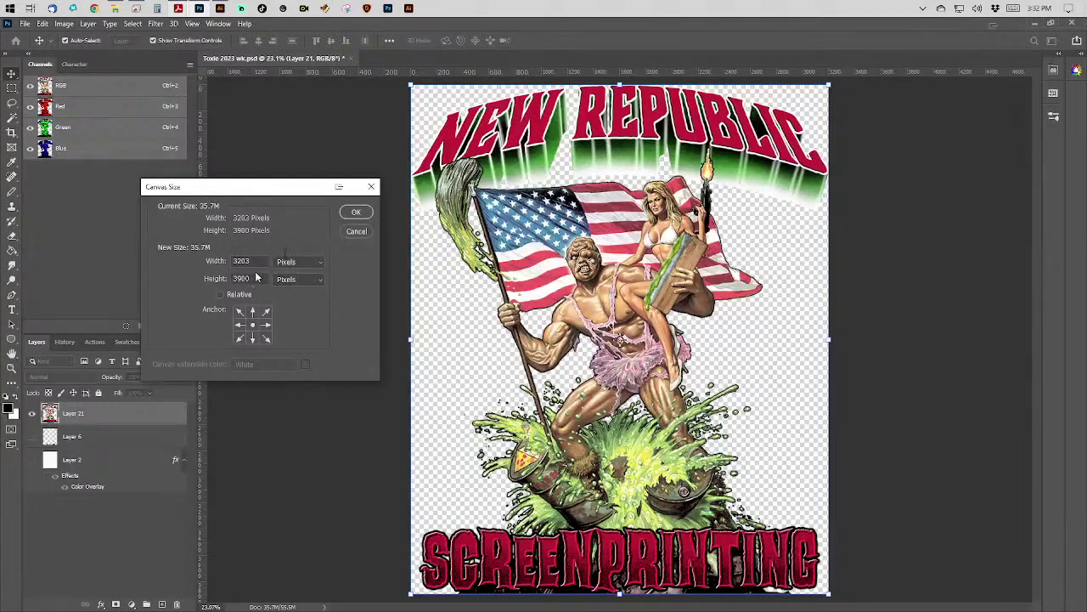
left_click(296, 262)
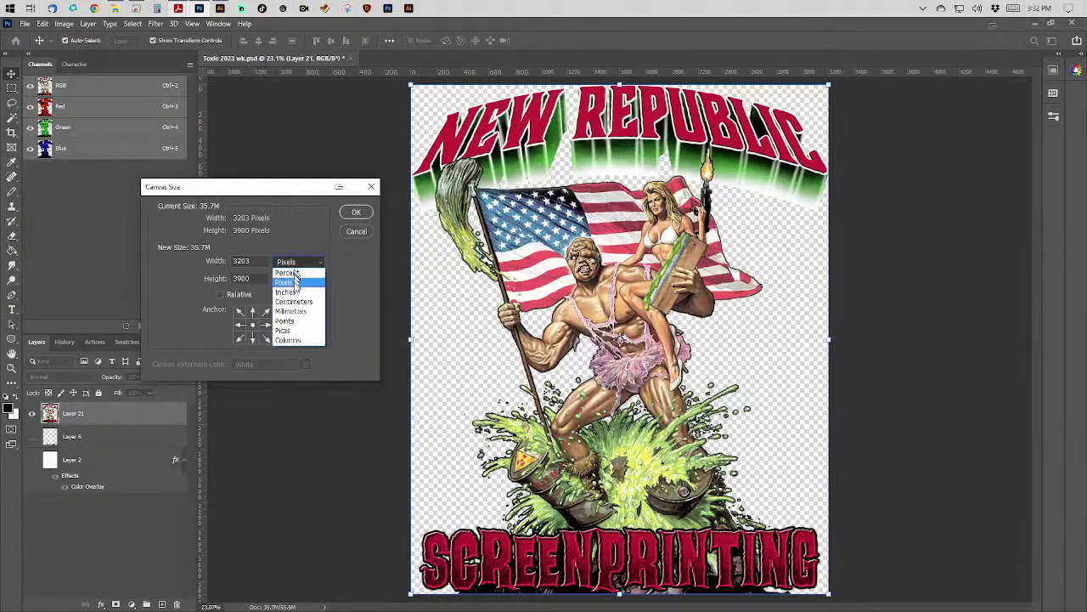
left_click(294, 292)
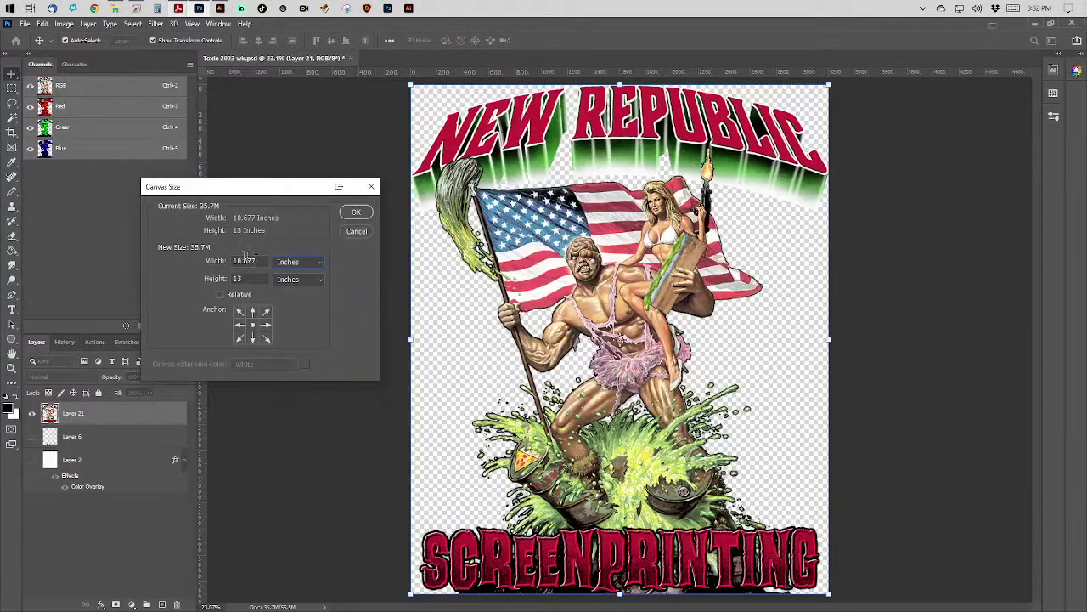
left_click_drag(255, 260, 206, 261)
type("11")
key("Tab")
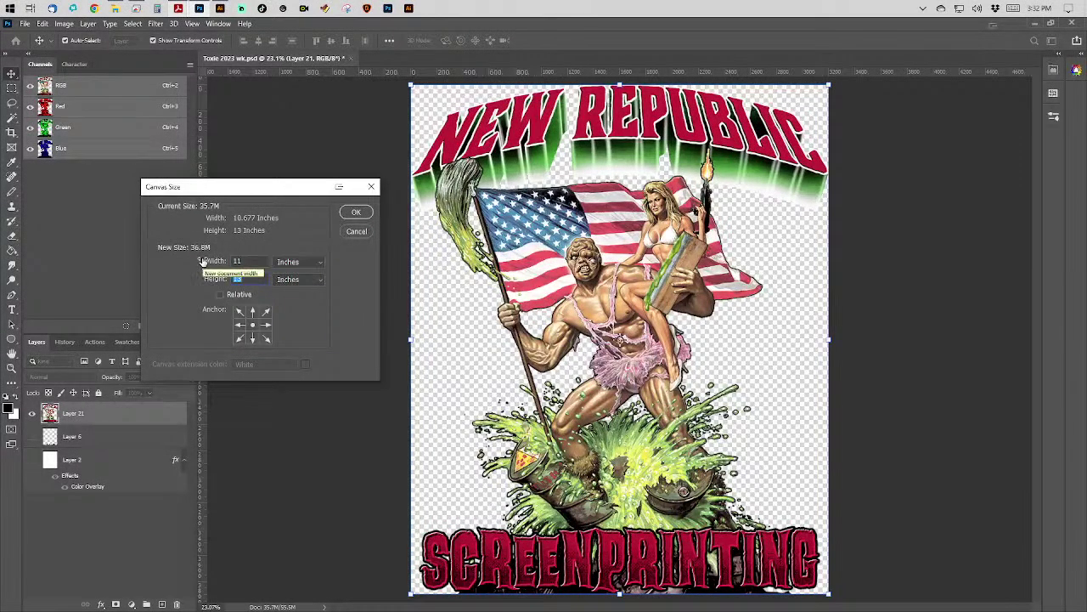
type("13.5")
key("Return")
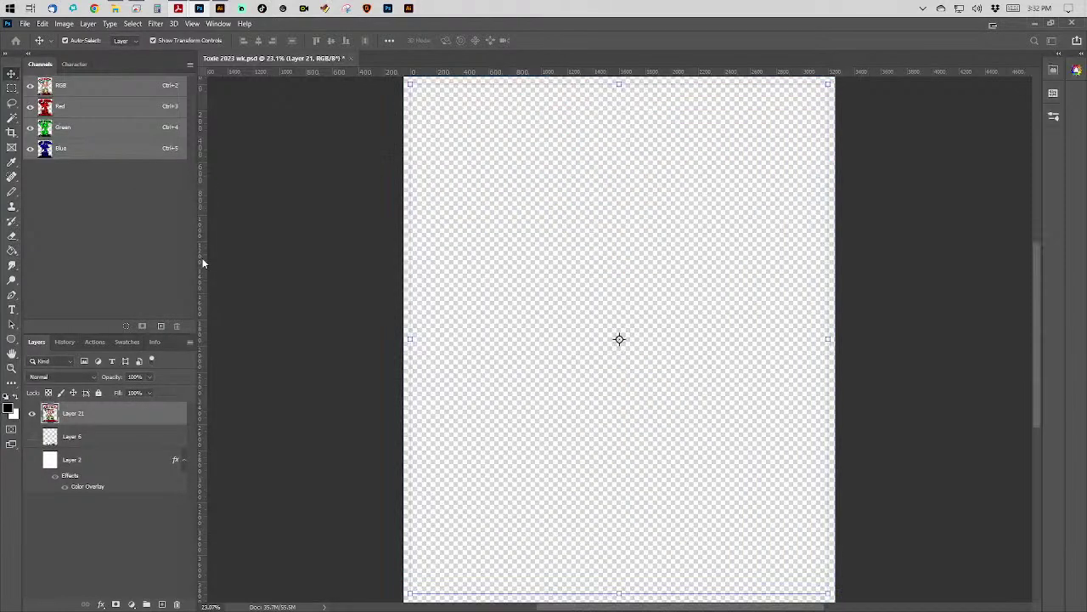
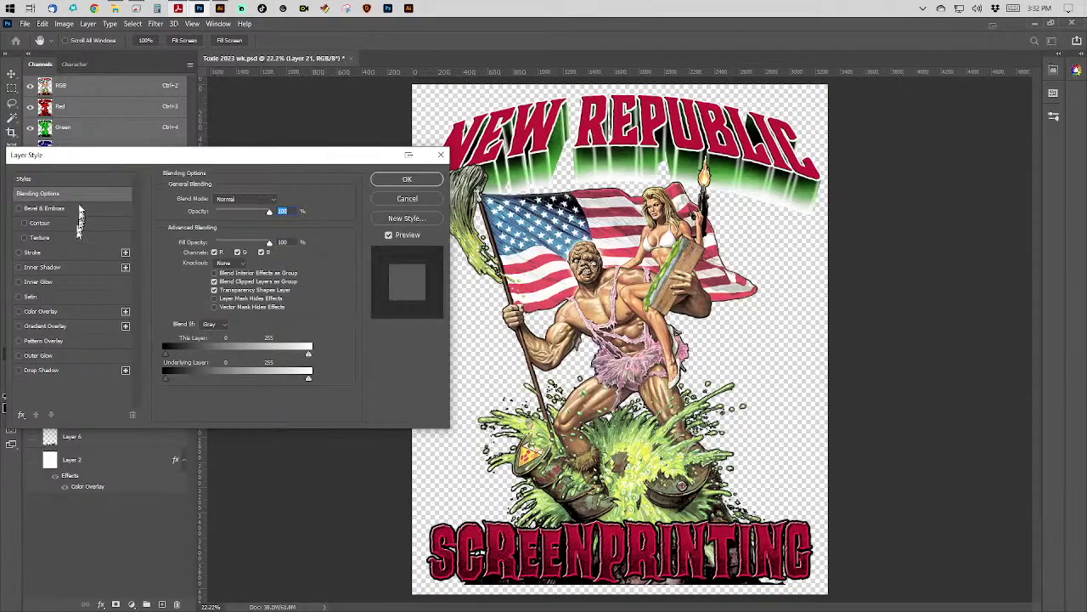
Give Layer 21 a black 10 px Stroke positioned Outside through Layer Style.
left_click(81, 250)
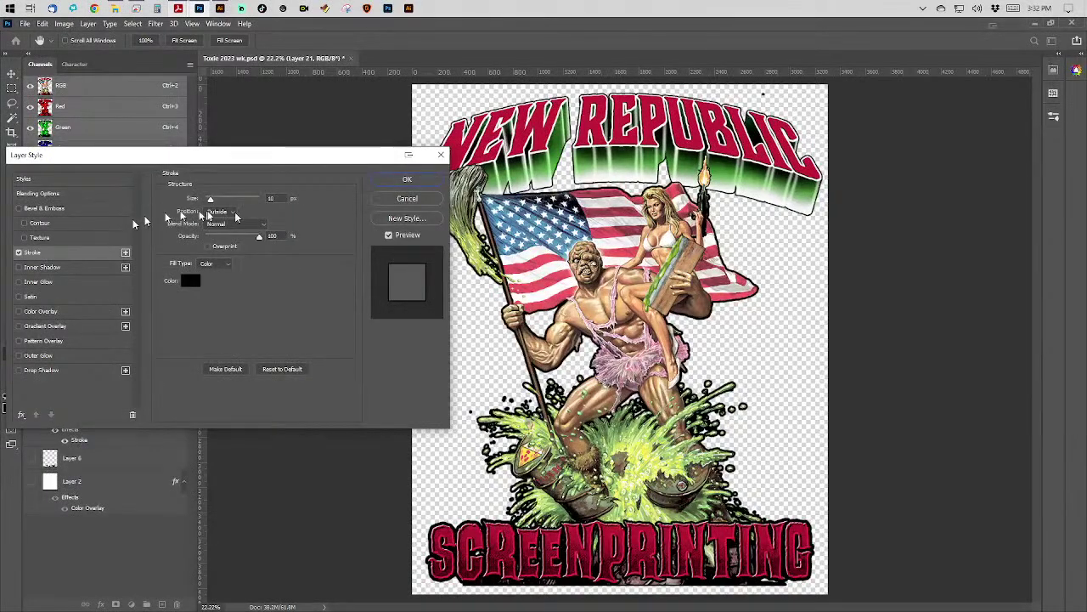
double_click(270, 198)
type("25")
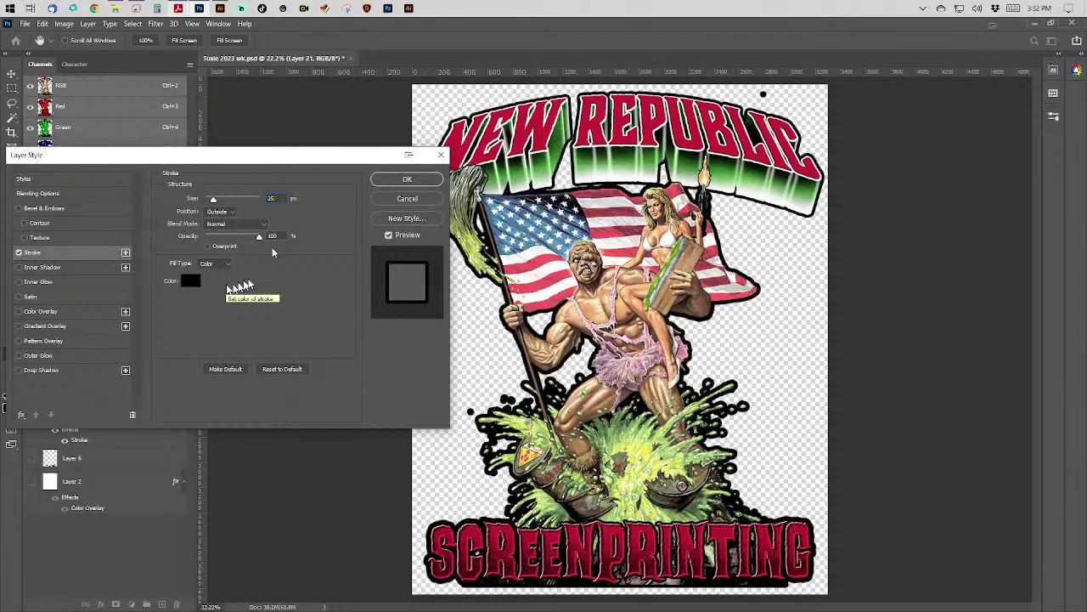
double_click(271, 198)
left_click_drag(198, 198, 212, 198)
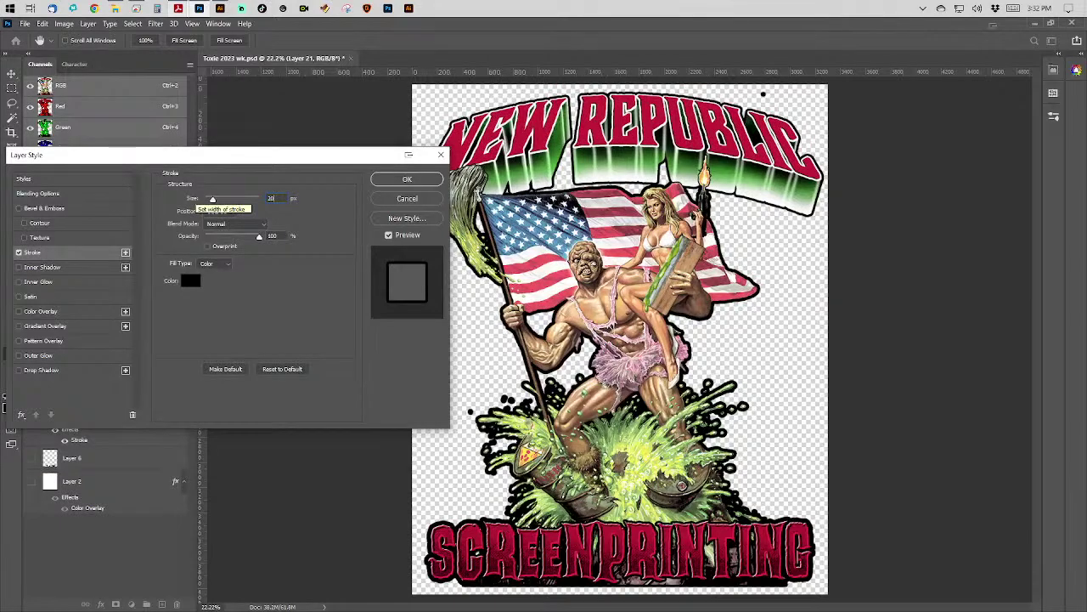
key("Down")
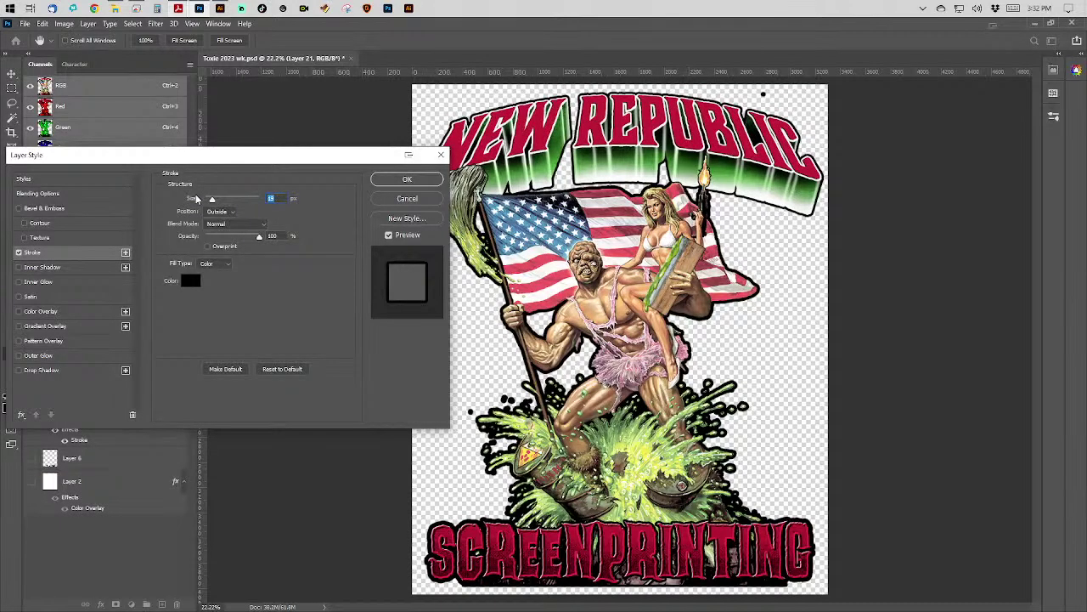
key("Down")
key("Down")
key("Down")
key("Down")
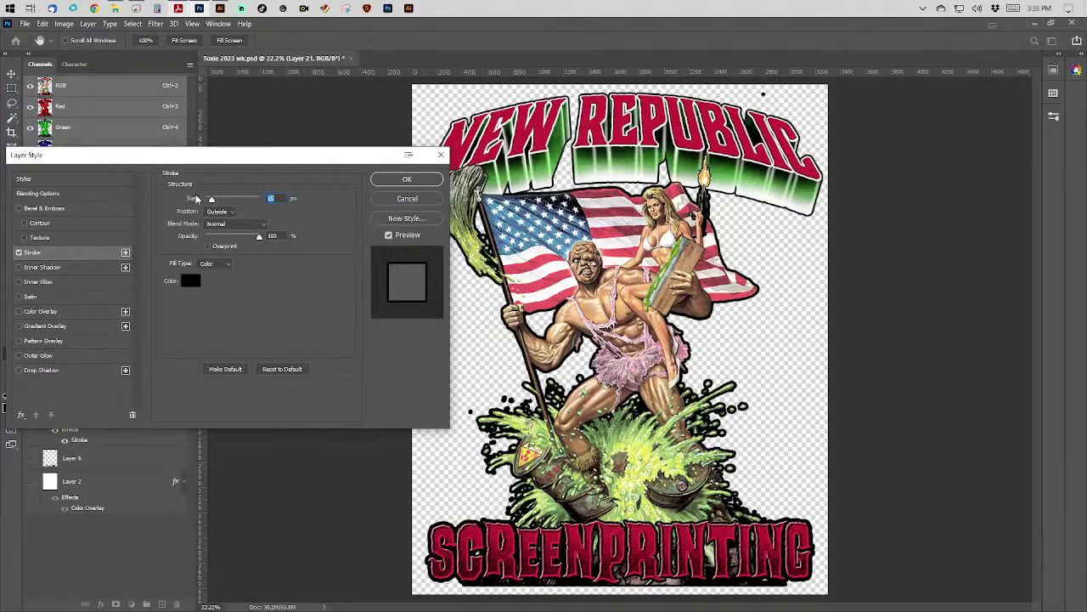
key("Down")
key("Down")
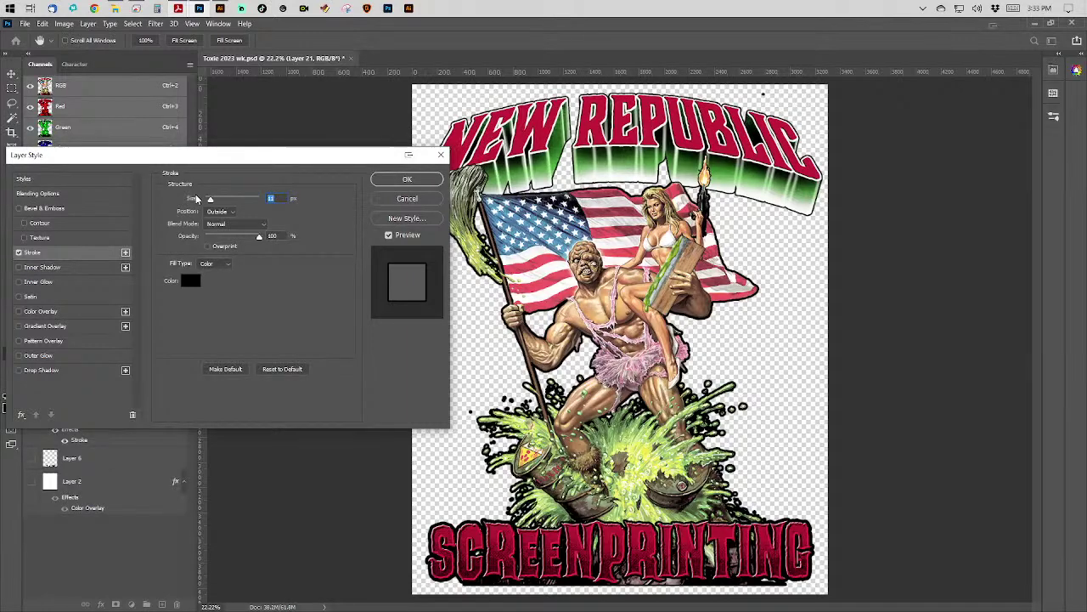
key("Down")
key("Down")
key("Down")
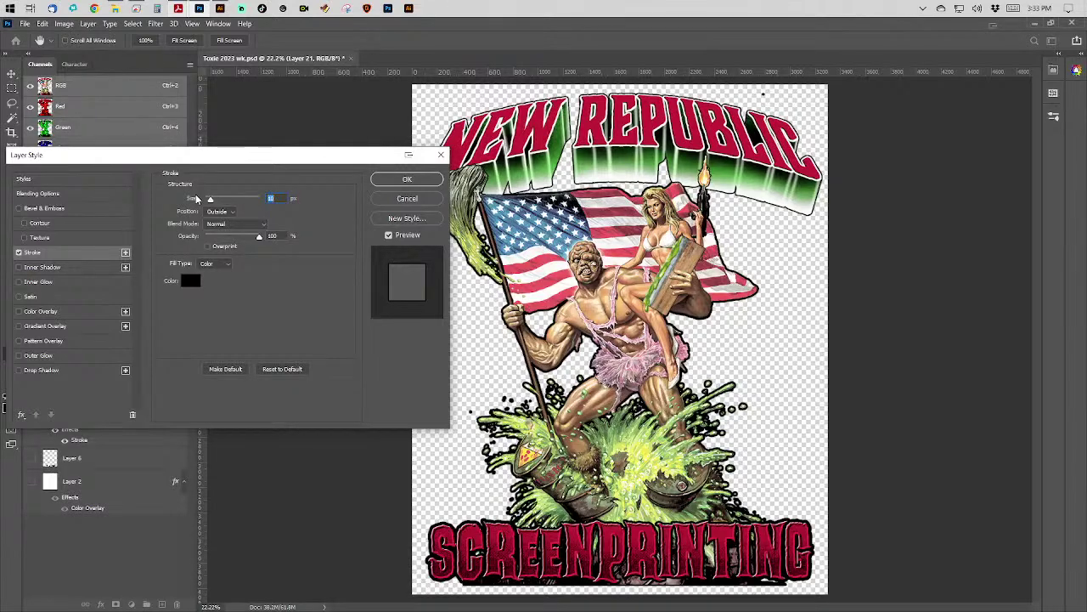
key("Return")
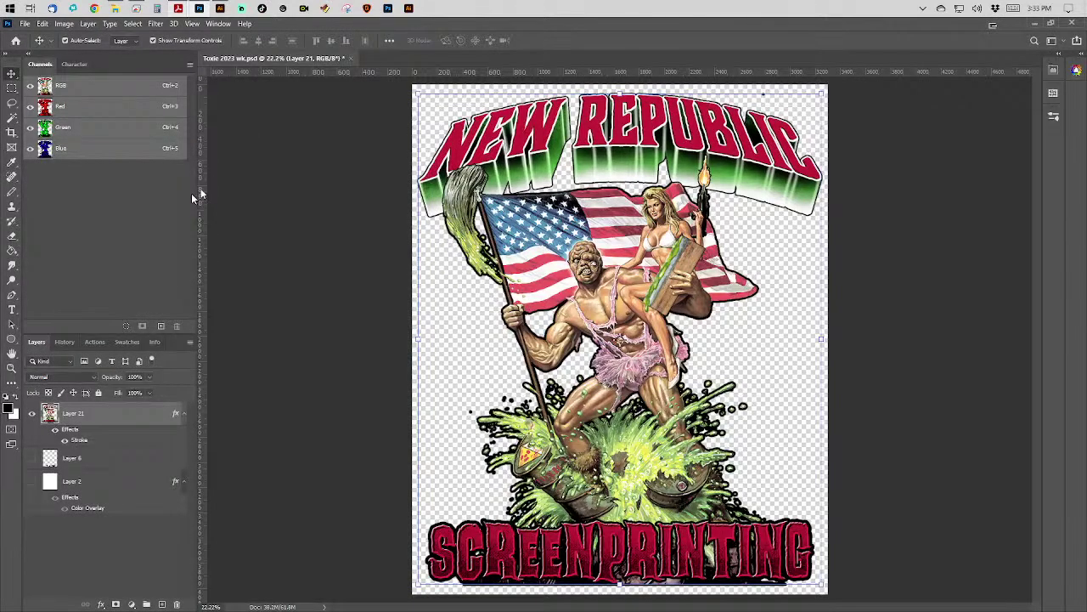
Zoom in on the artwork's top-right, erase the stray black dot, and fit the view again.
left_click(11, 367)
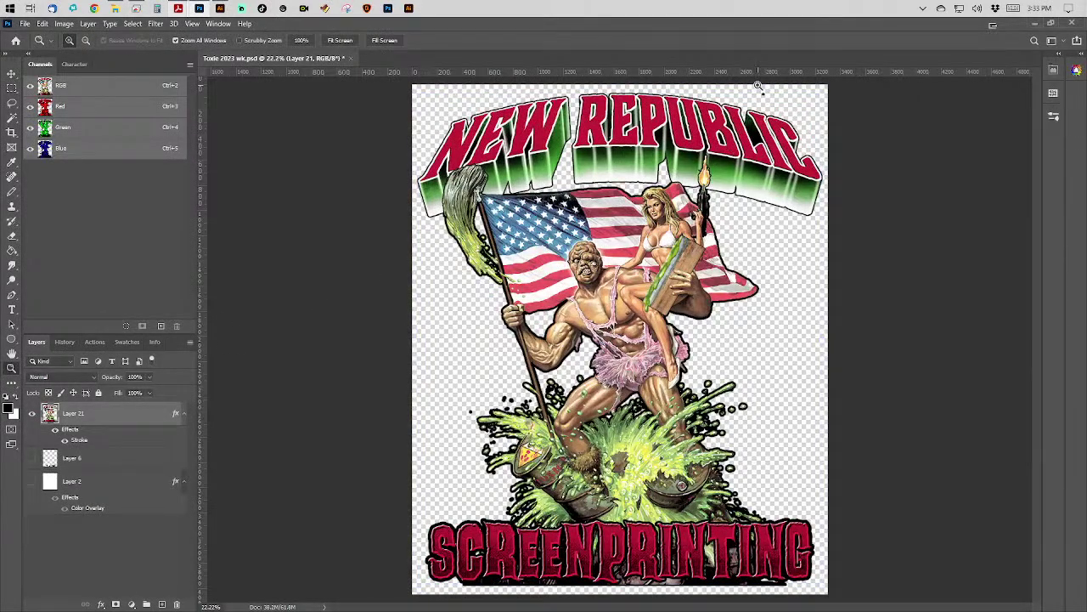
left_click(760, 191)
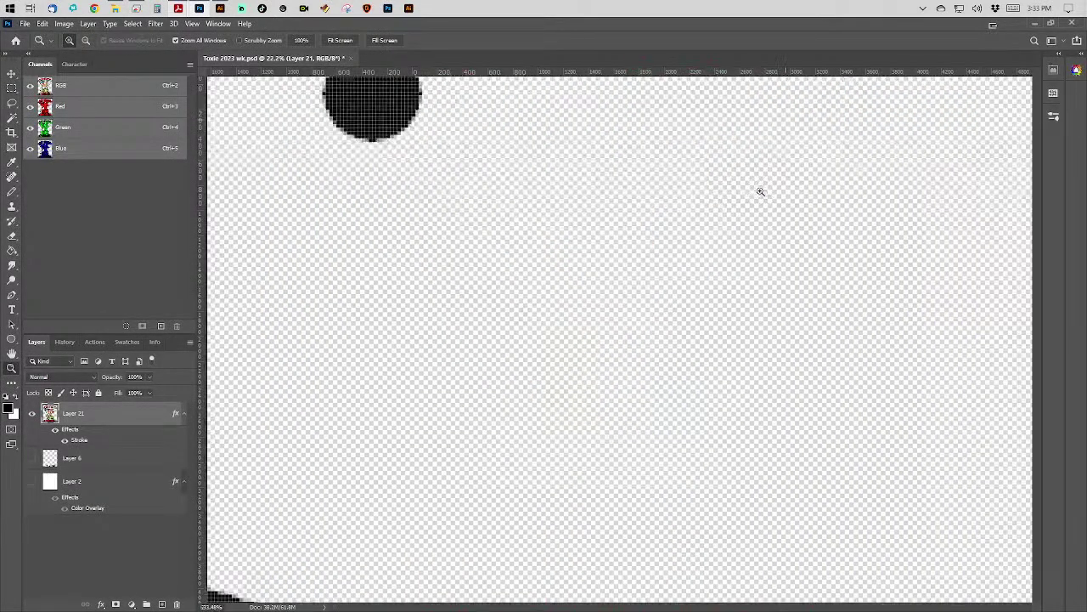
left_click(626, 202)
left_click(626, 202, "alt")
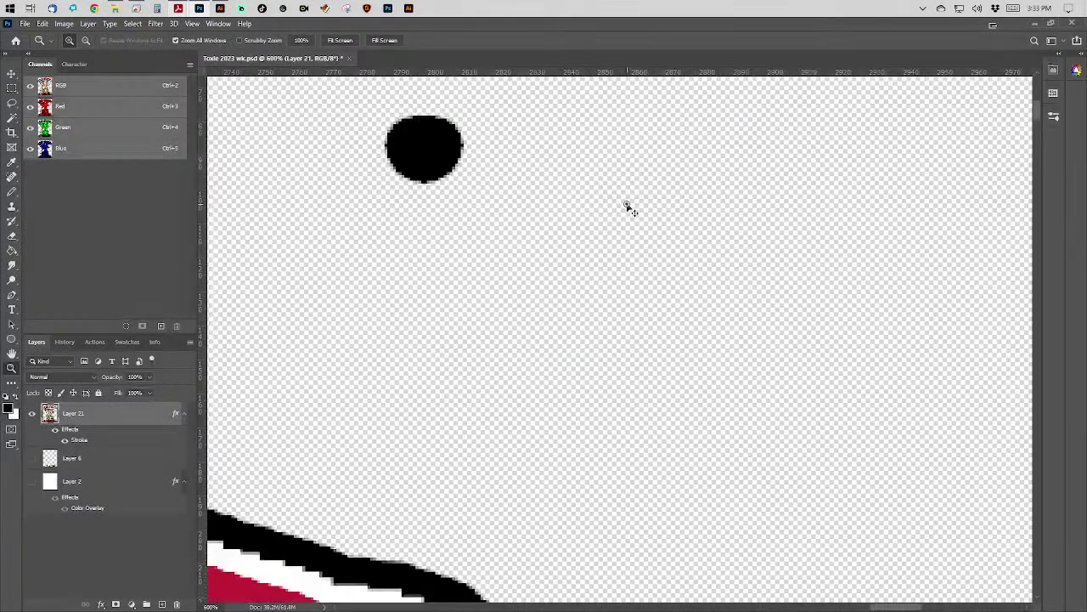
left_click(15, 229)
left_click(13, 234)
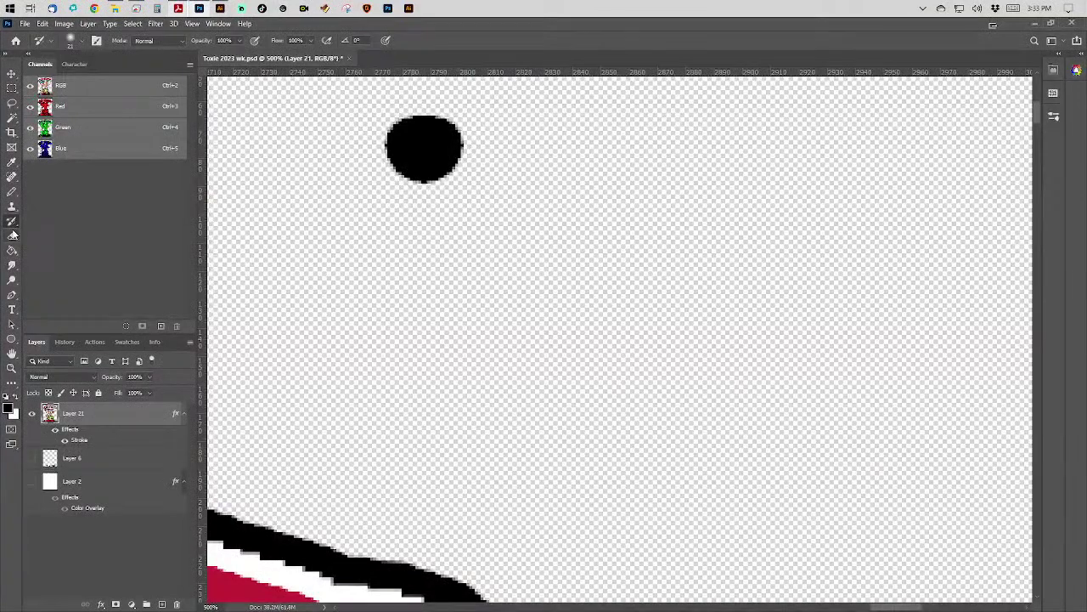
left_click(425, 149)
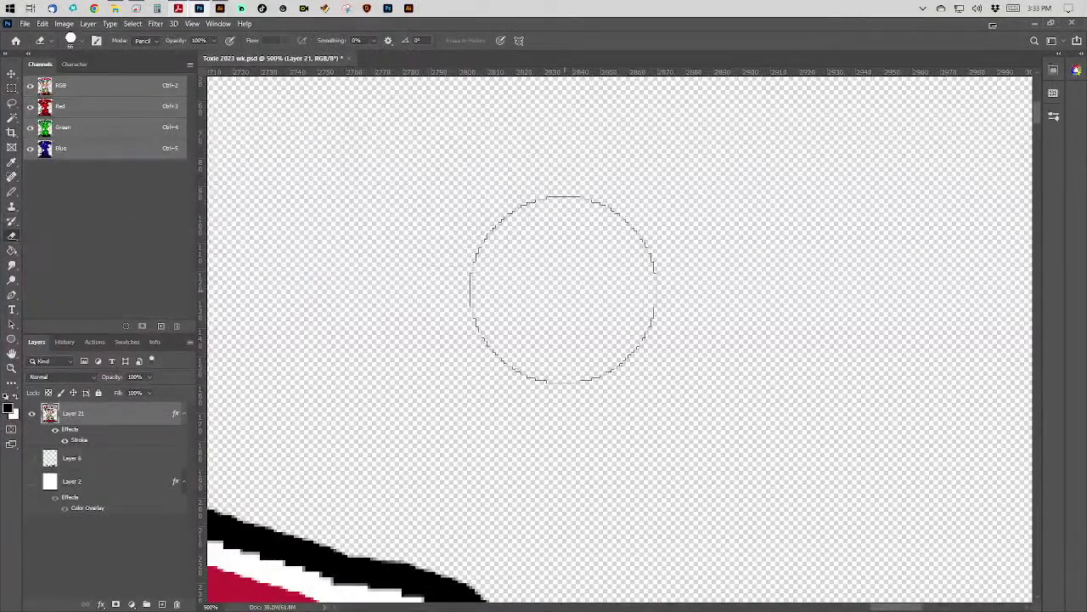
key("ctrl+0")
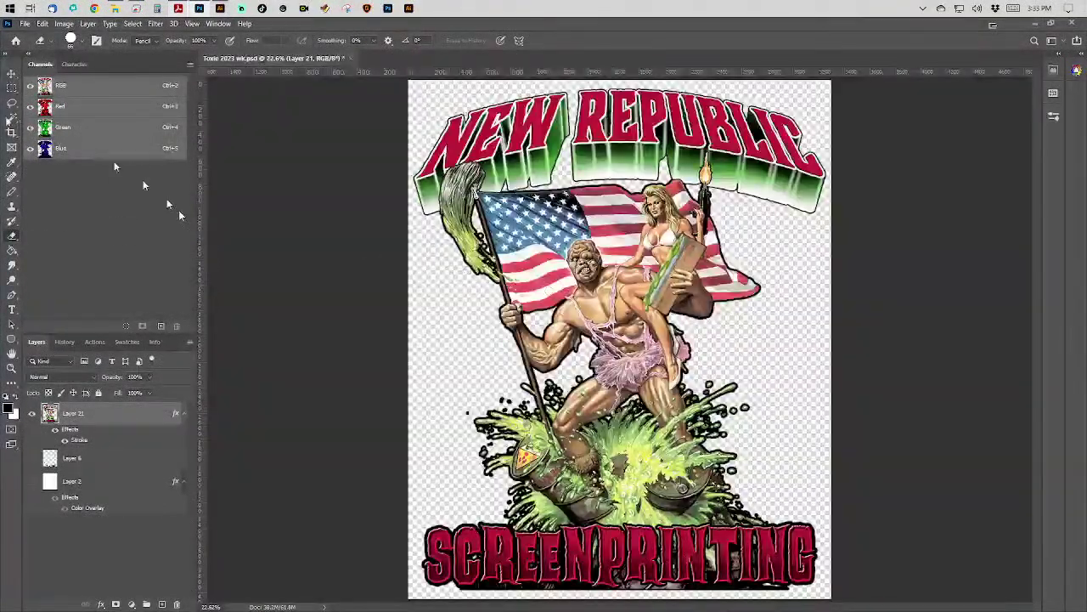
left_click(12, 117)
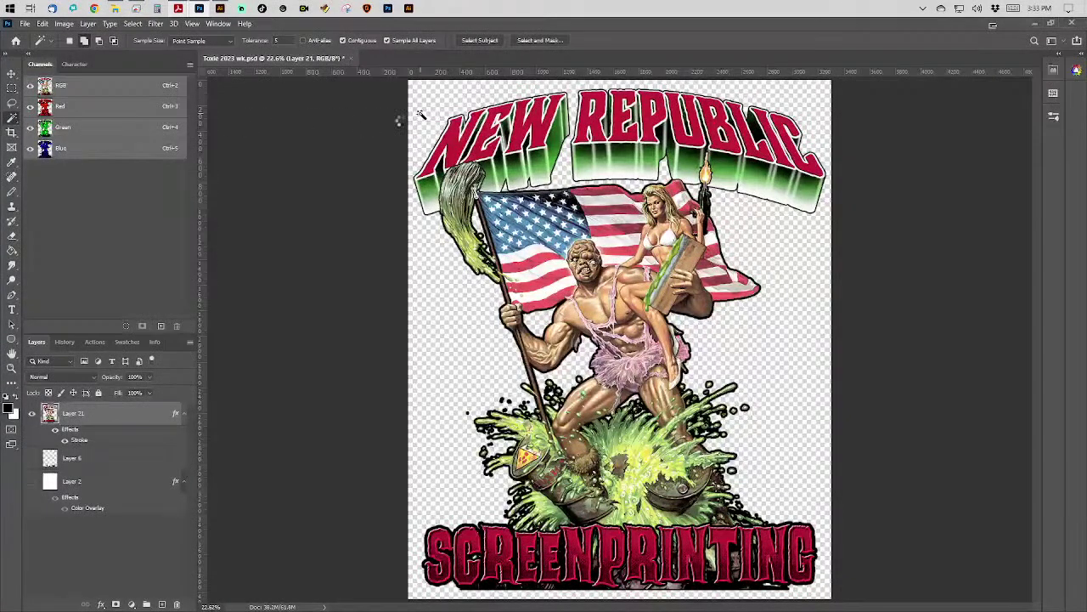
Set the image height to 13 inches at 300 ppi, with width scaling proportionally.
left_click(133, 23)
left_click(128, 61)
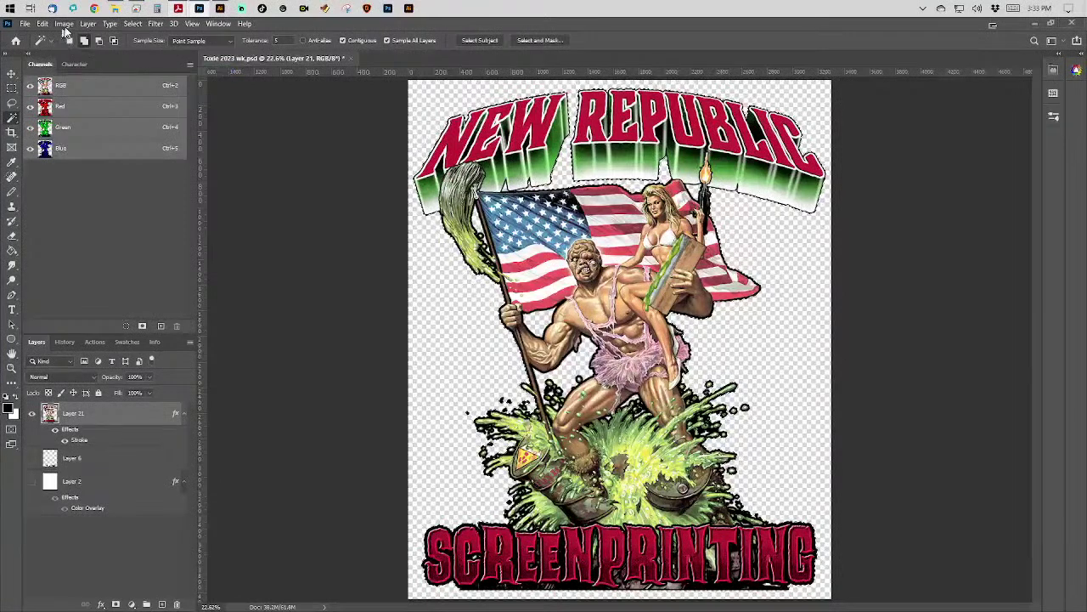
left_click(64, 23)
mouse_move(77, 135)
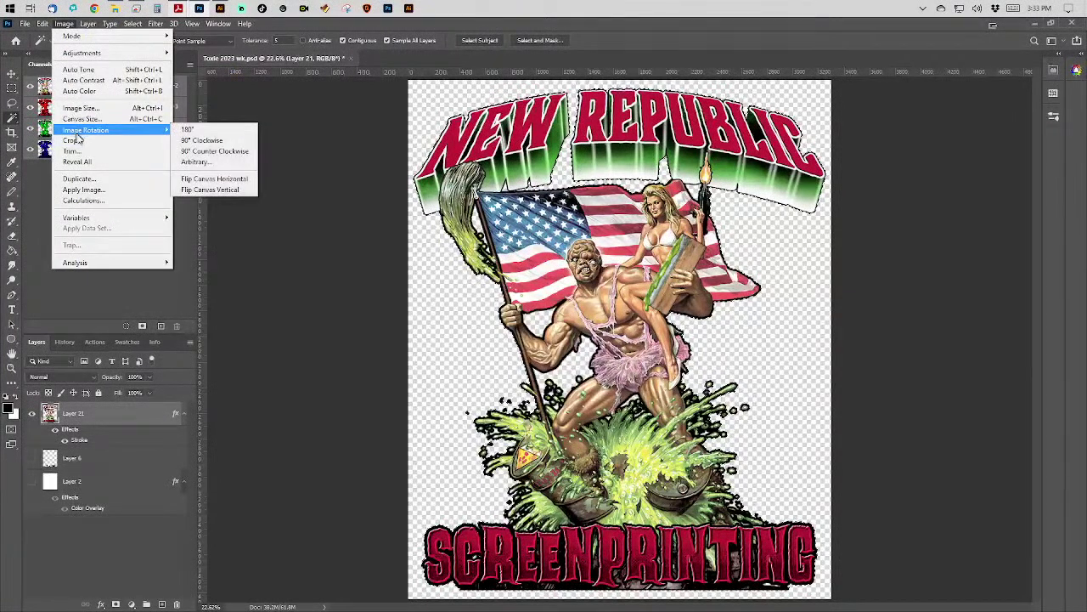
left_click(76, 140)
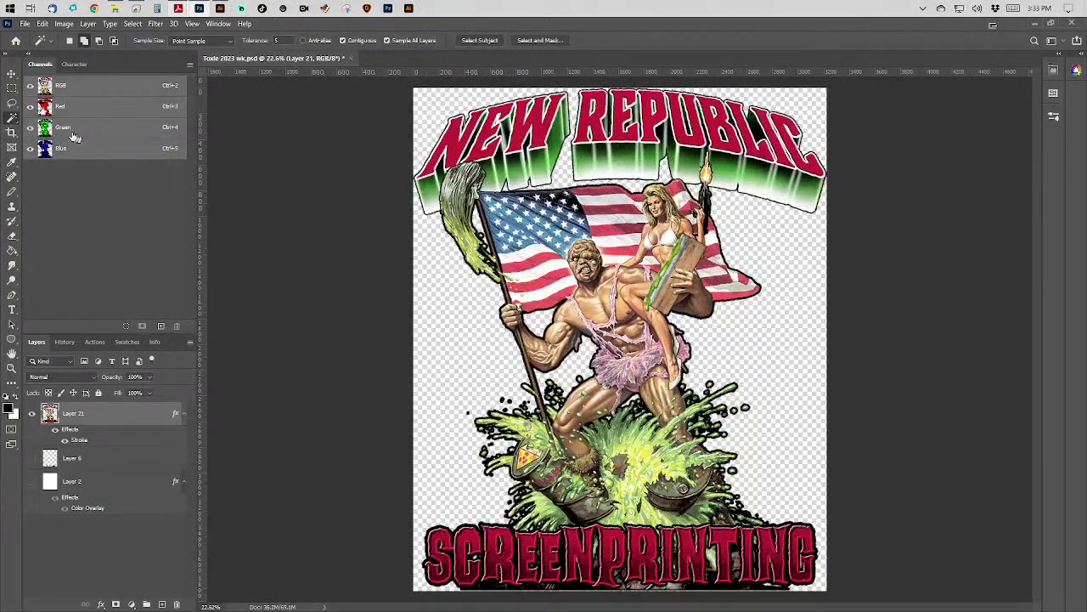
left_click(64, 23)
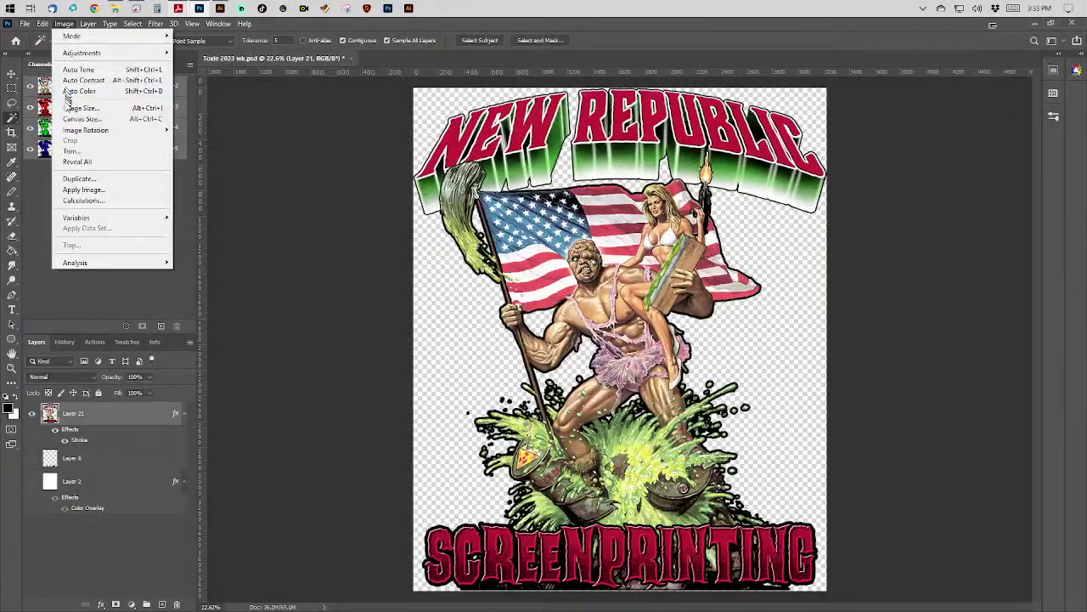
left_click(75, 109)
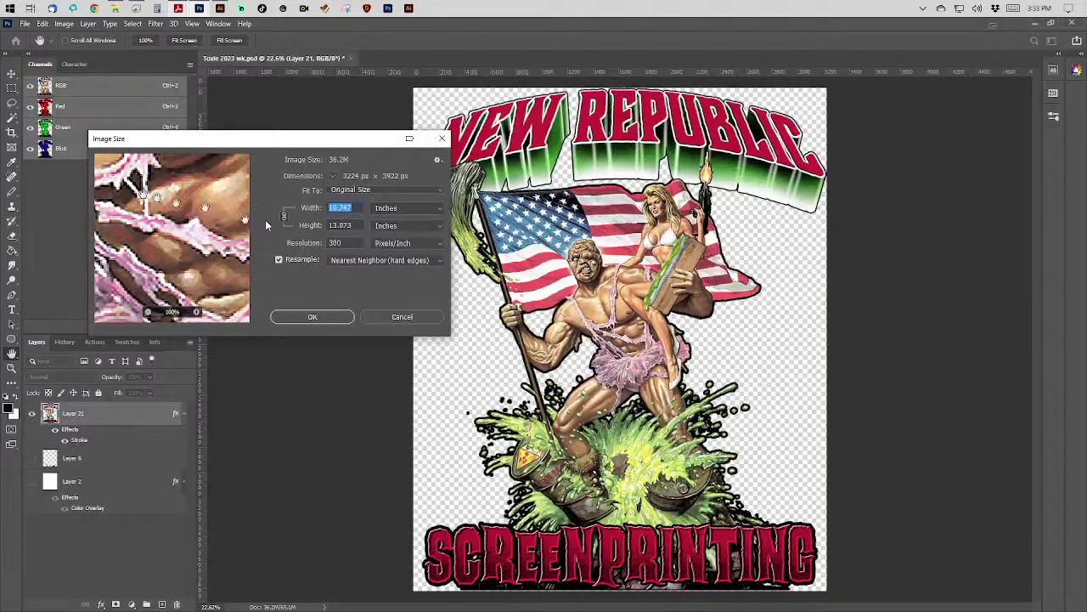
key("Tab")
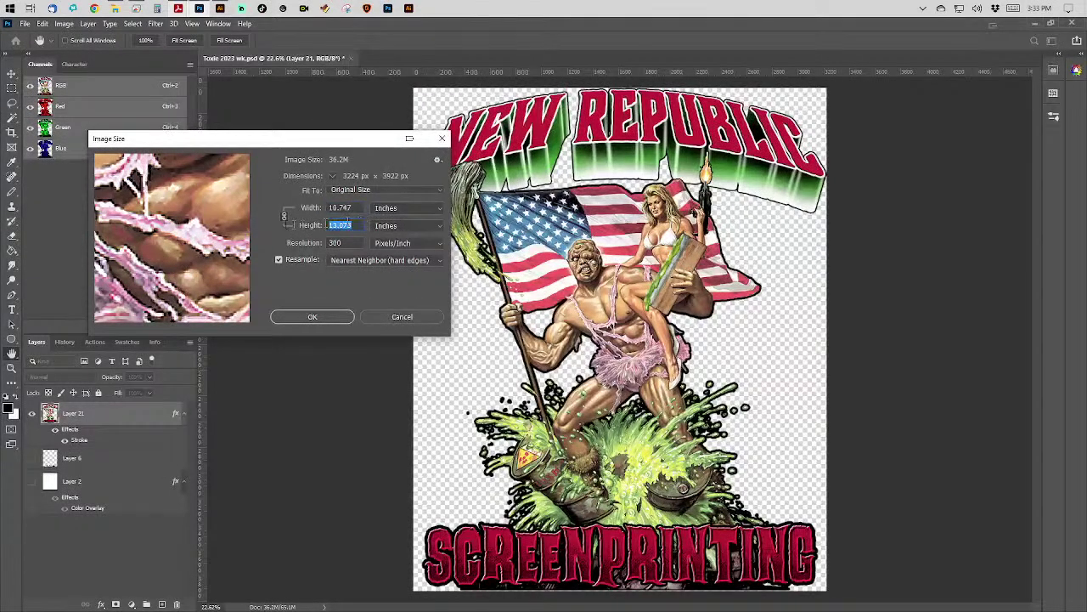
type("13")
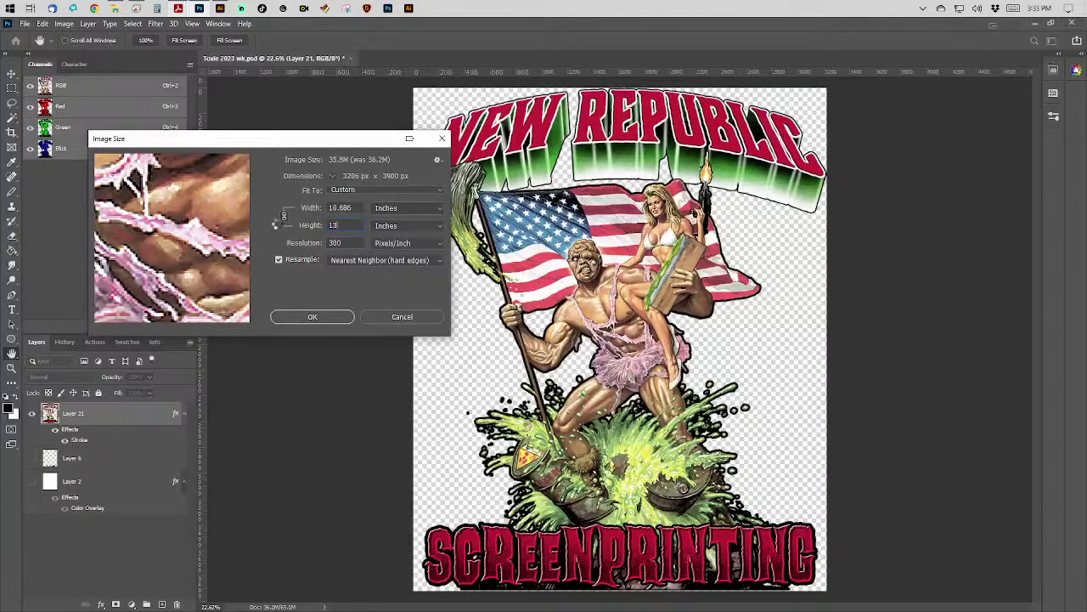
key("Return")
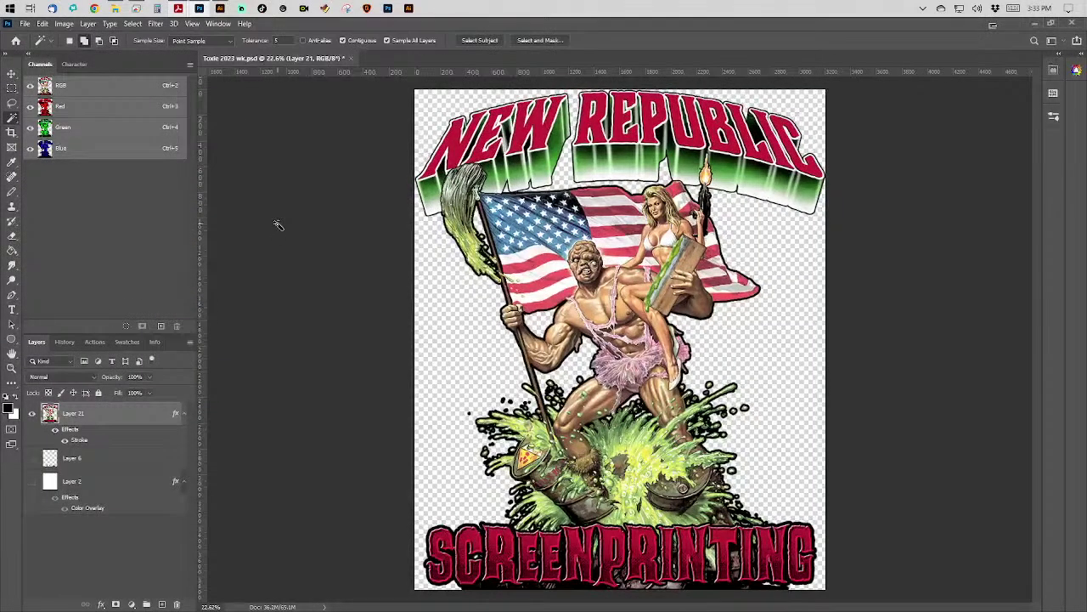
Save the resized artwork as a new file named 'Toxie 2023 wk supa.psd'.
left_click(25, 23)
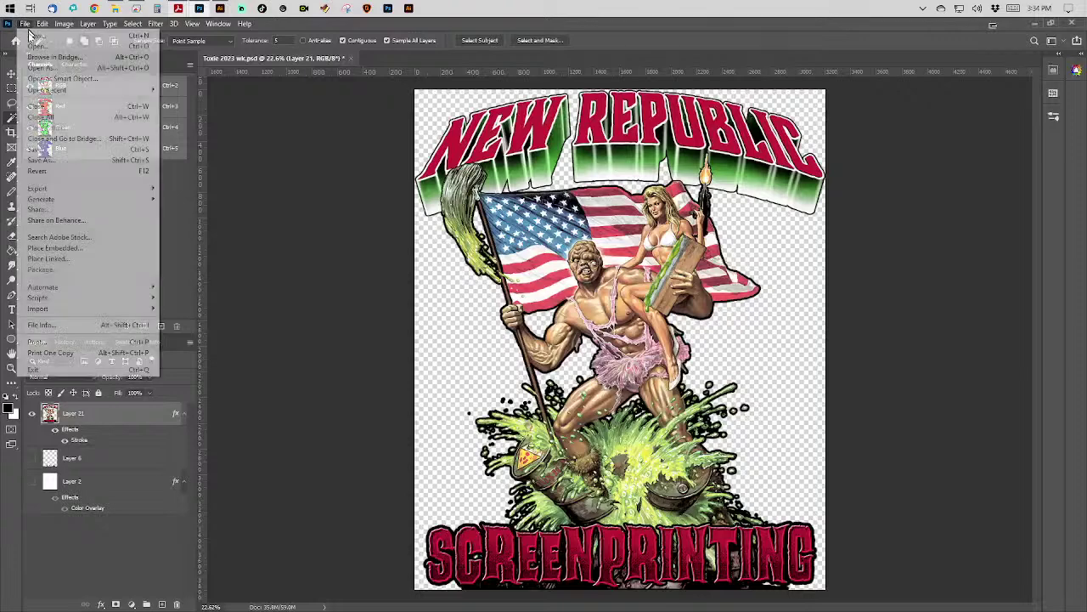
left_click(47, 159)
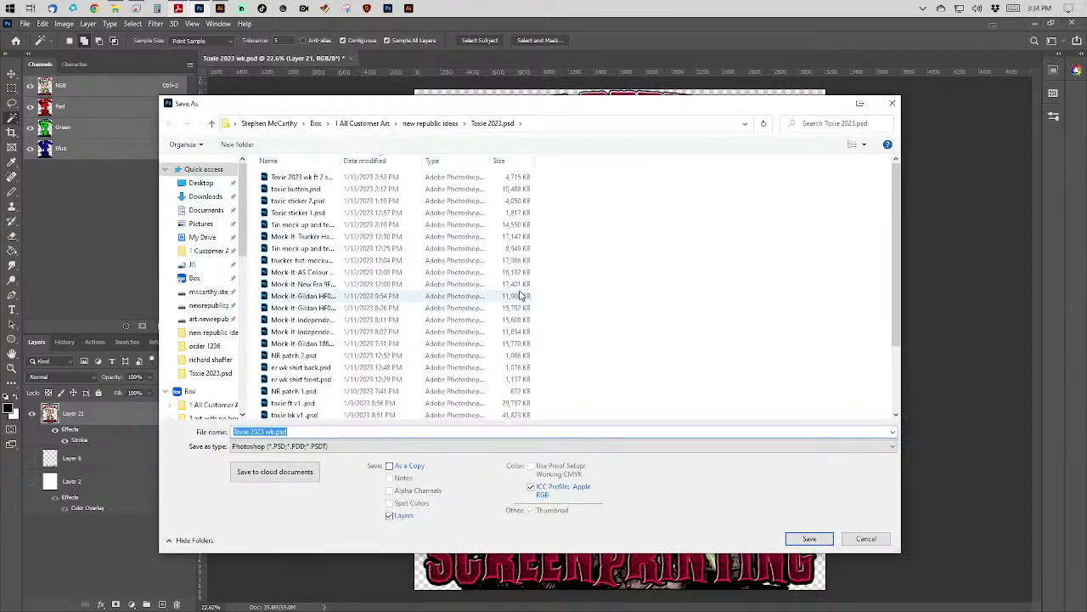
left_click(447, 422)
key("Left")
key("Left")
key("Left")
key("Left")
type("supa")
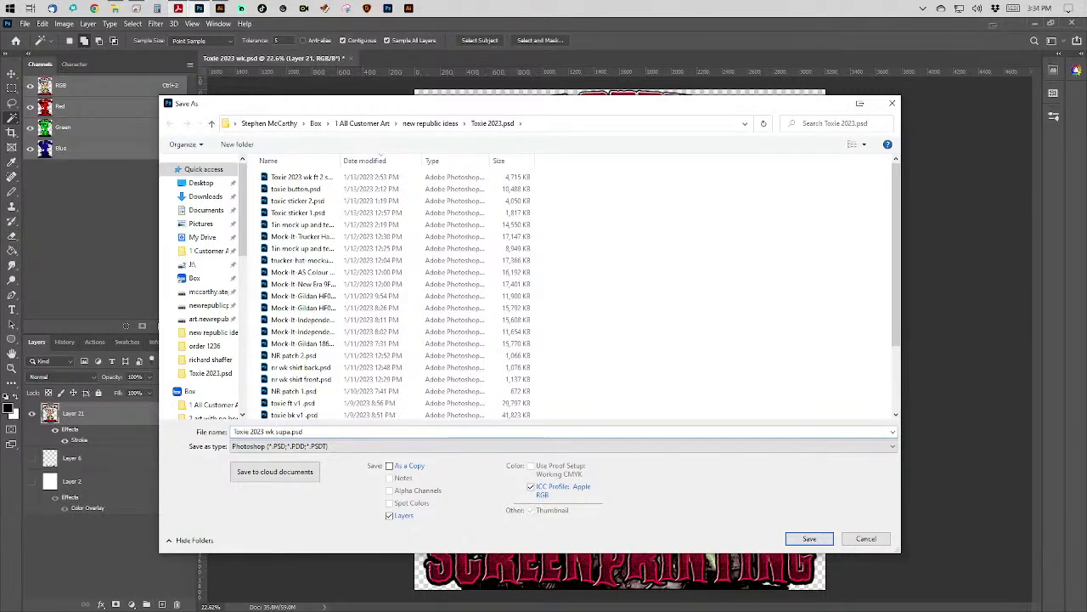
key("Return")
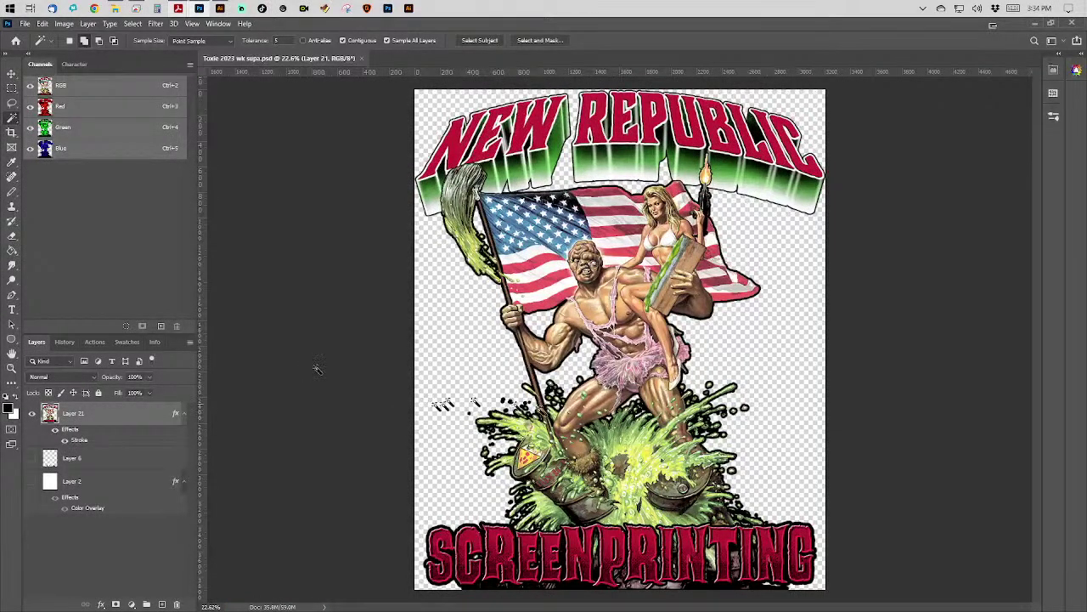
Revert the document to its original opened state from History and open Image Size.
left_click(71, 343)
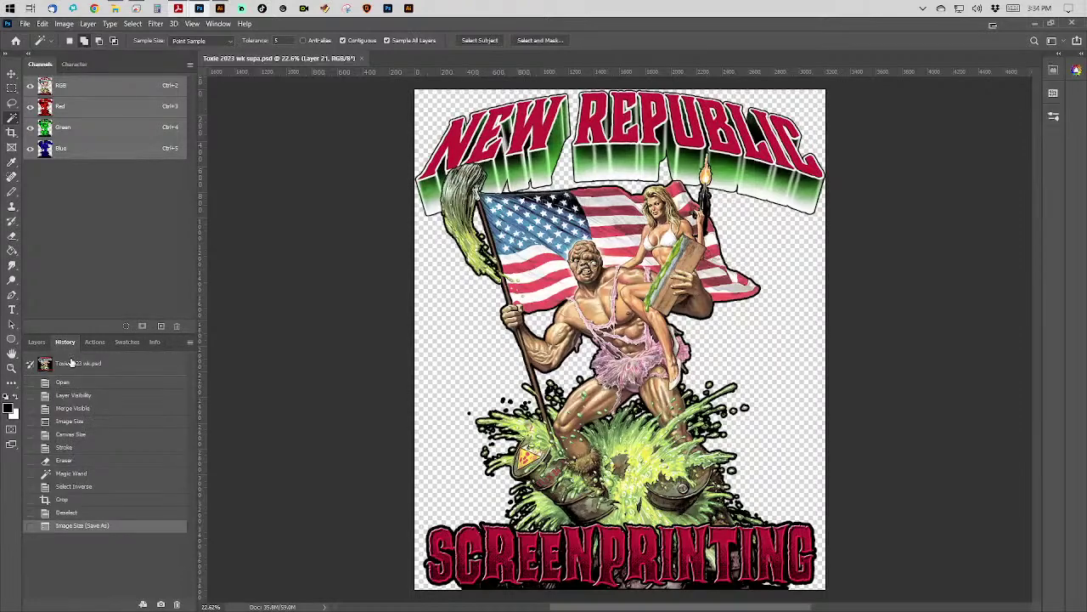
left_click(71, 362)
key("ctrl+0")
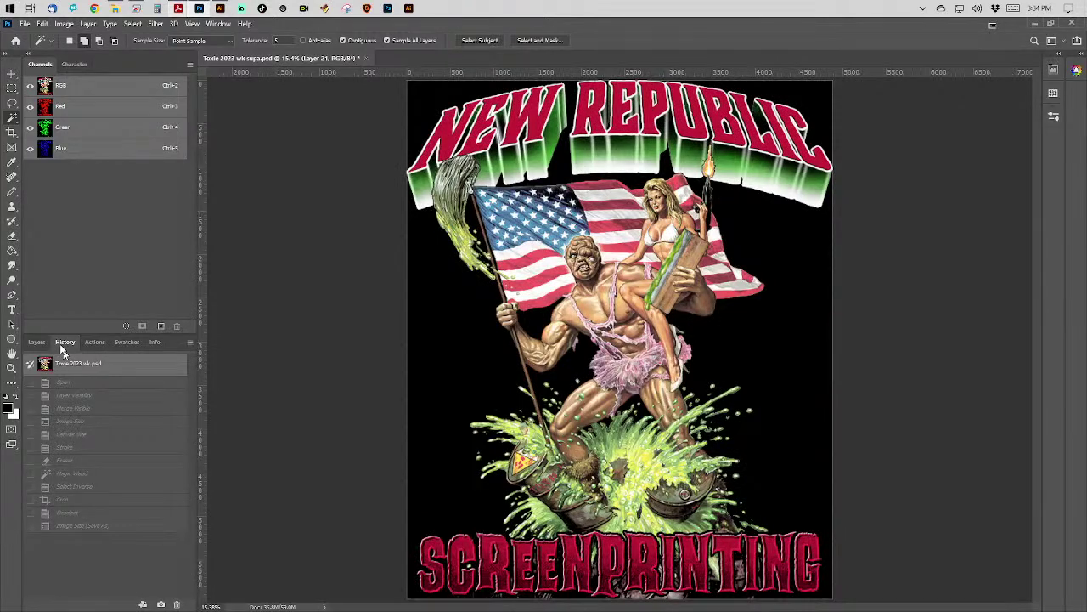
key("ctrl+alt+i")
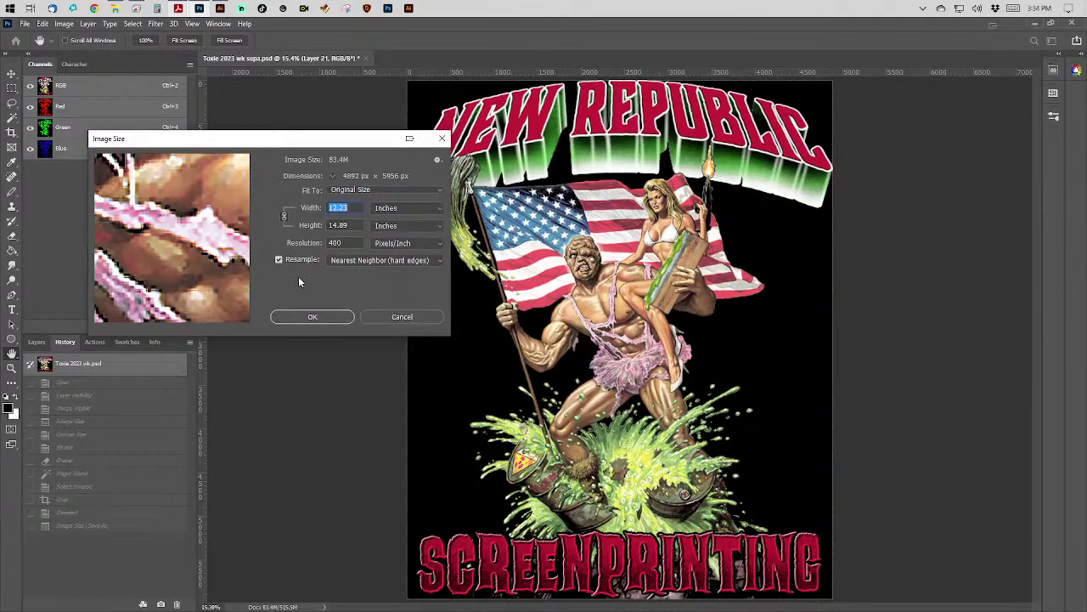
Enter a width of 12 inches in Image Size and confirm with OK.
type("12")
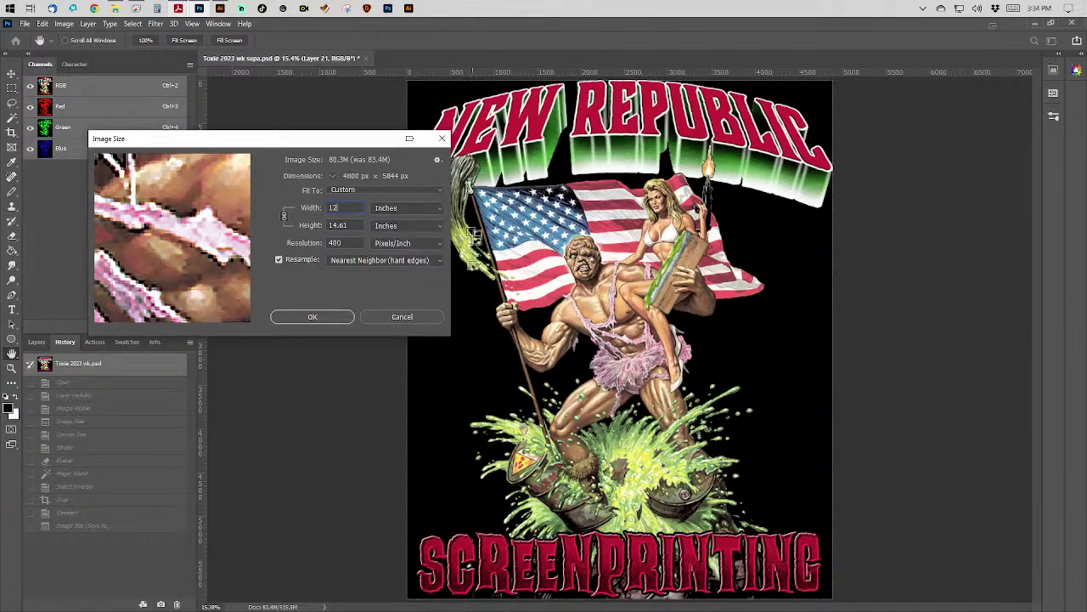
left_click(299, 320)
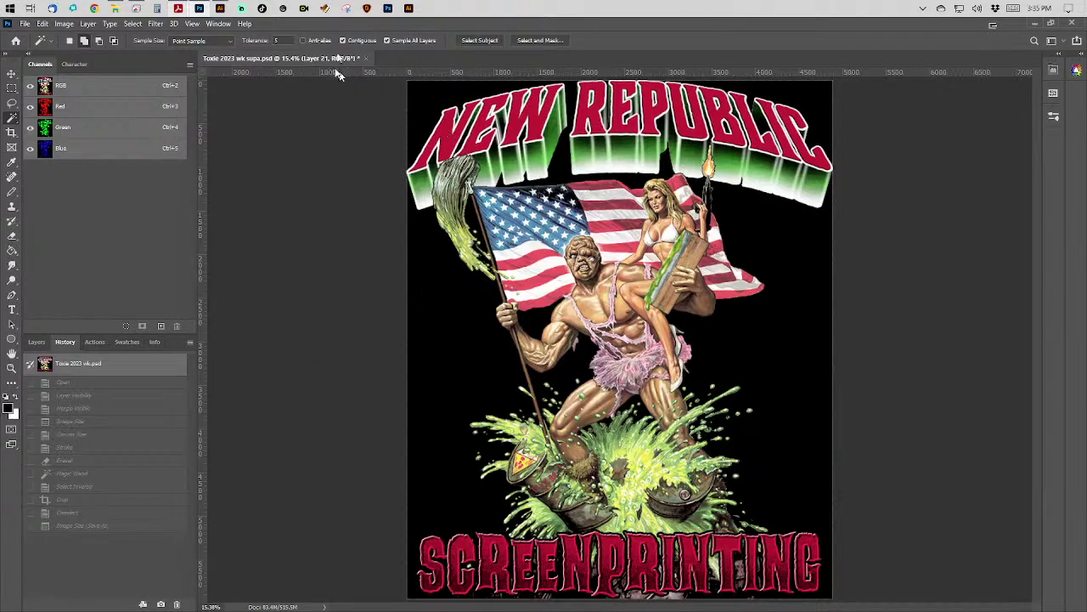
Close the artwork without saving and start a new OneNote quick note from the system tray.
left_click(366, 58)
left_click(545, 241)
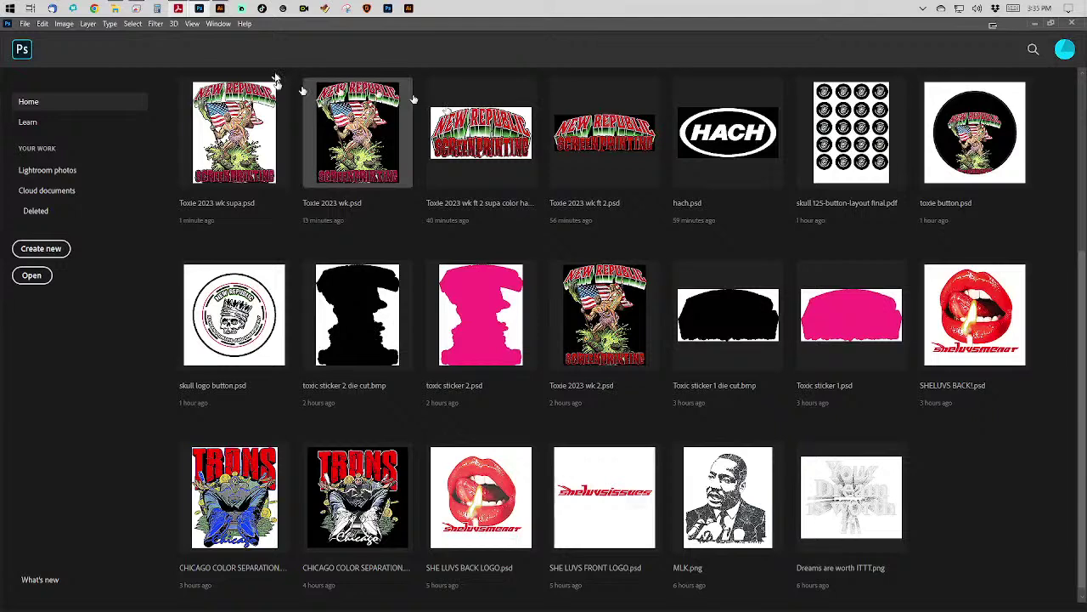
left_click(923, 9)
left_click(890, 97)
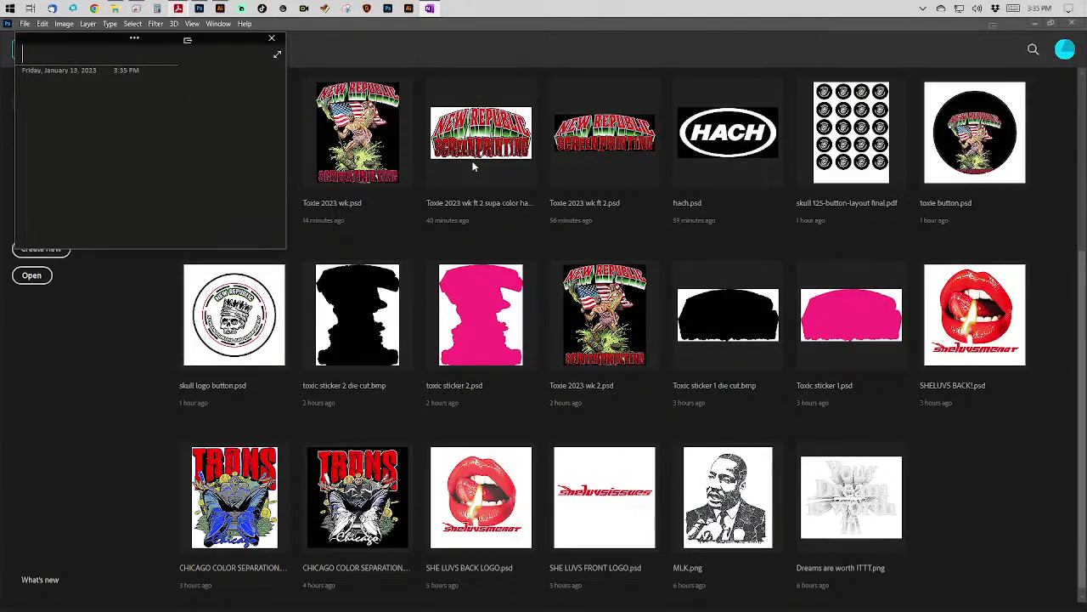
Title the quick note 'Supa' and list 'toxie big' and 'toxie lc and hat' beneath it.
type("Supa")
key("Return")
type("toxie big")
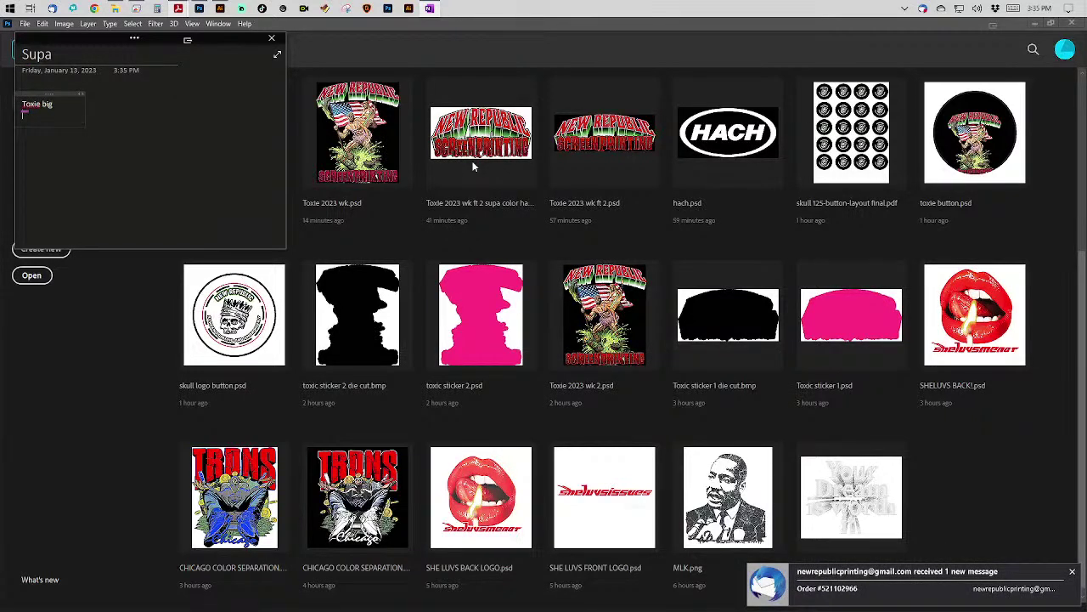
key("Return")
type("toxie lc and hat")
key("Return")
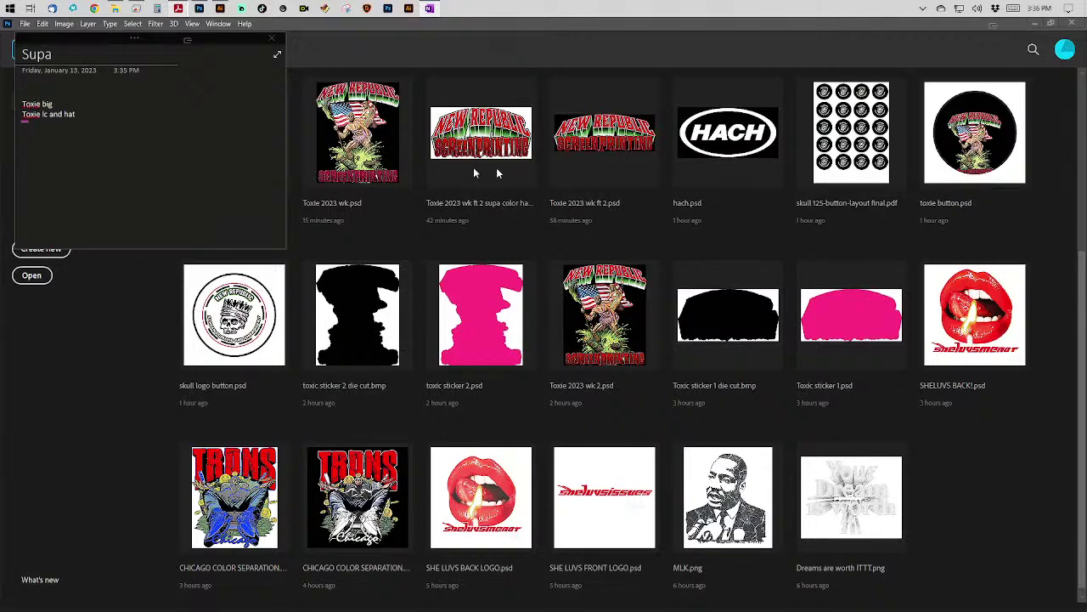
left_click(102, 111)
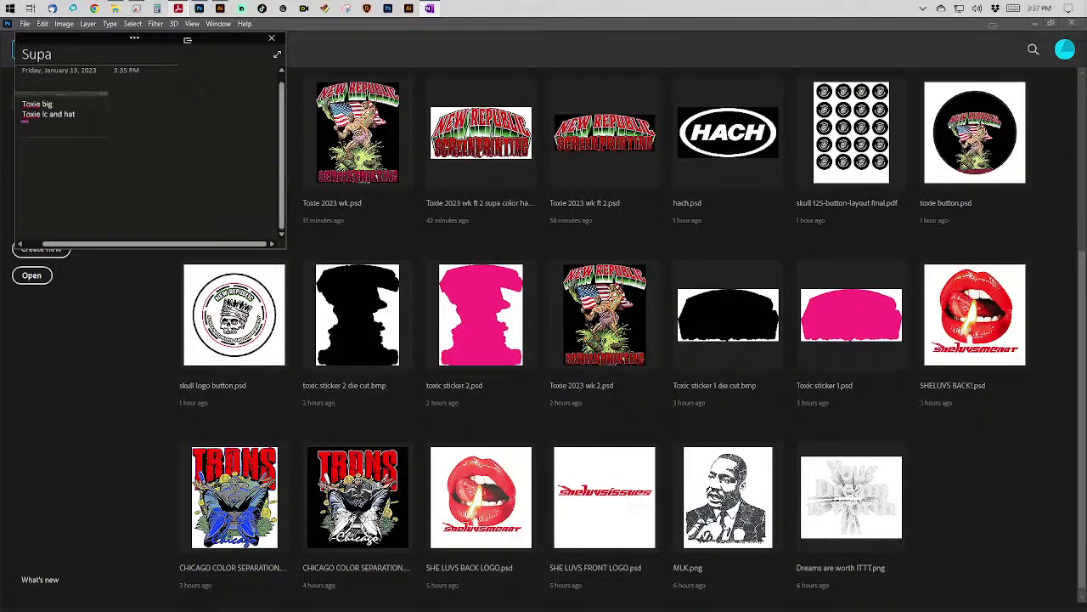
Add 'Aprons', a customer's first name, and 'Tags?' as new lines below 'toxie lc and hat'.
key("Return")
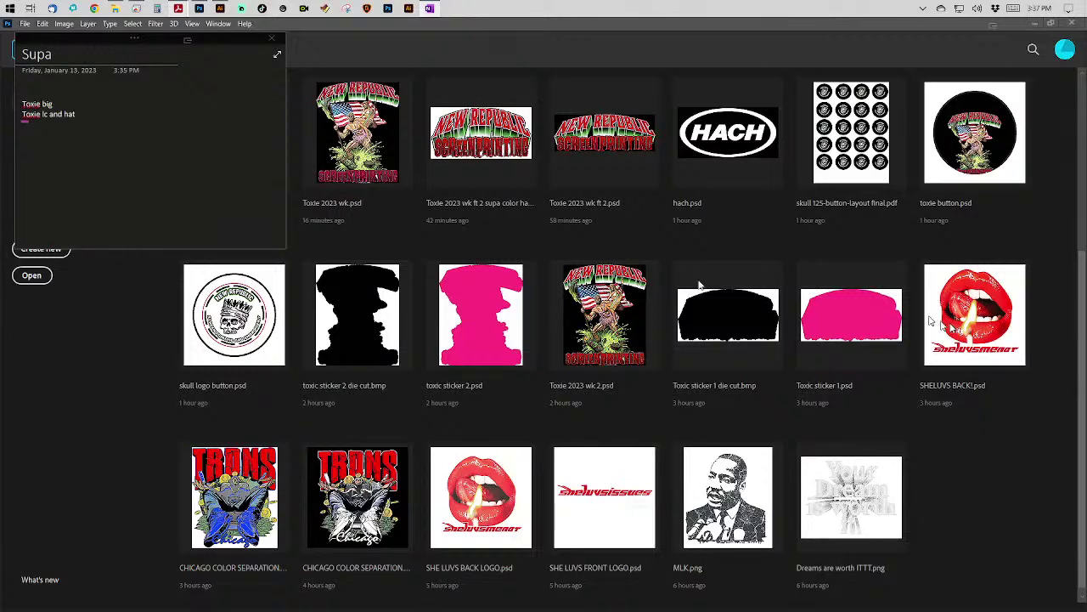
left_click(92, 124)
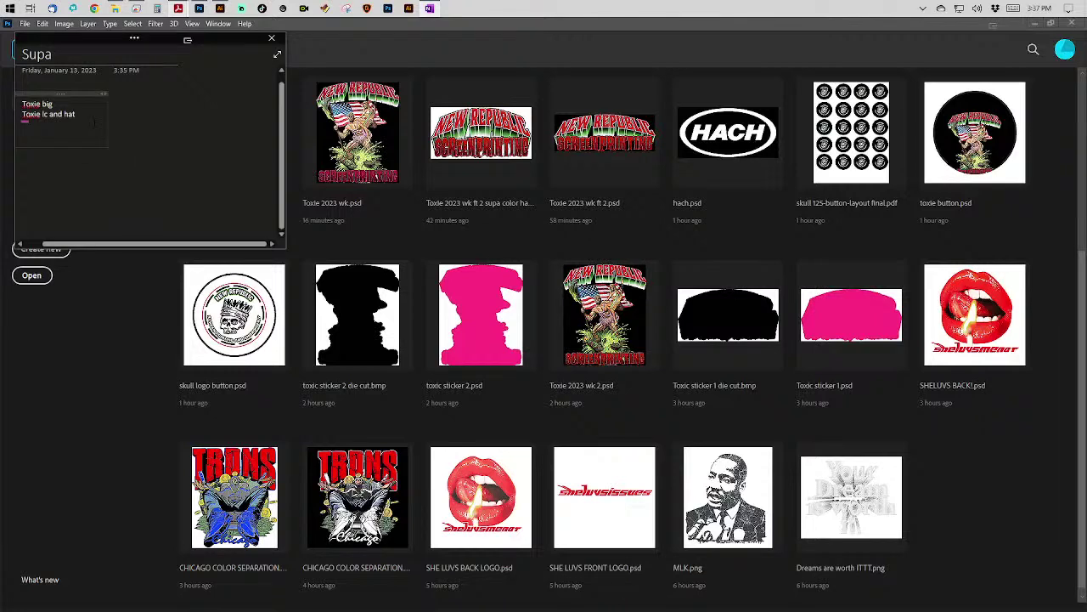
triple_click(89, 113)
key("End")
key("Return")
type("Aprons")
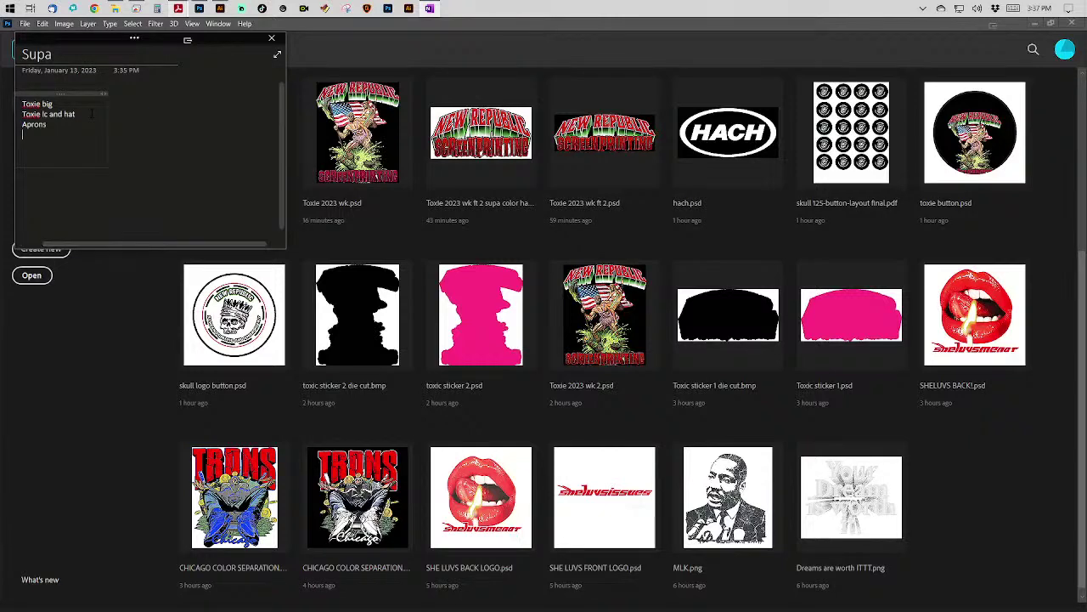
type("chard")
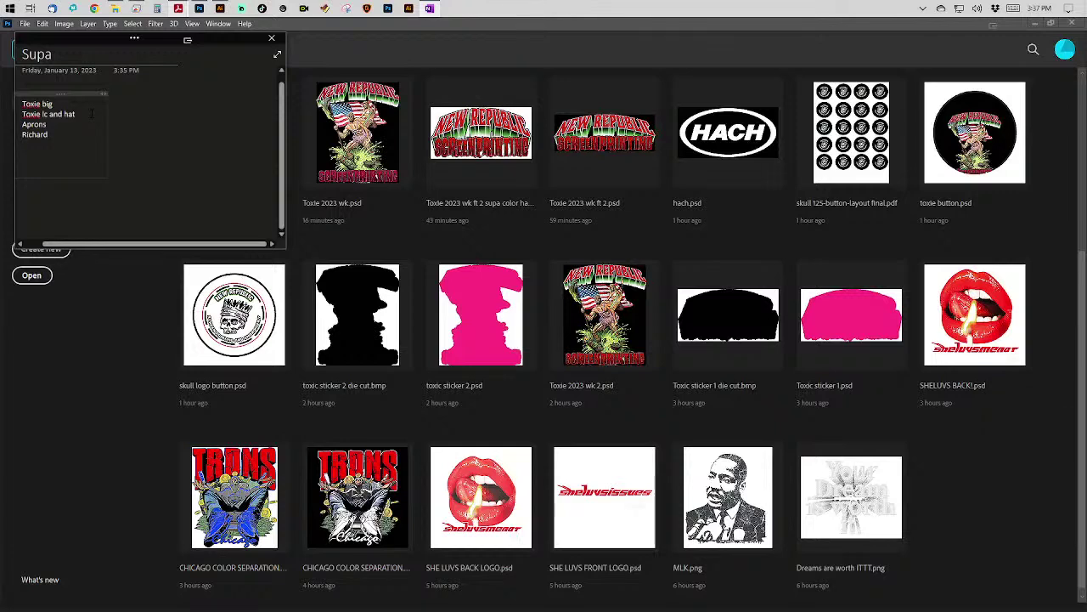
type("Tags?")
key("Return")
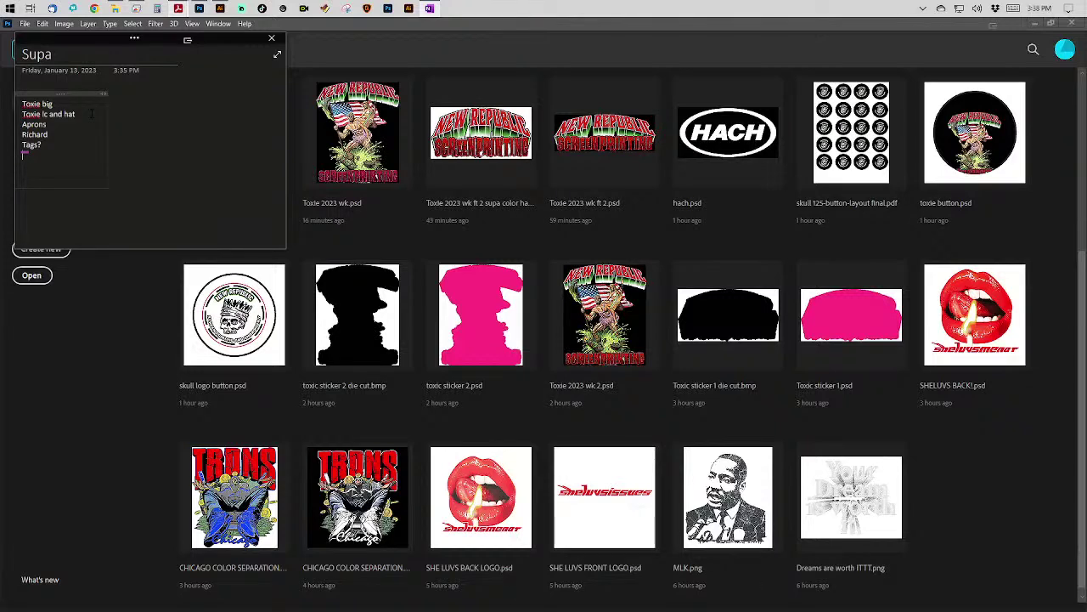
Type a person's full name on the last line, correcting the mistyped letters.
type("Fred wha")
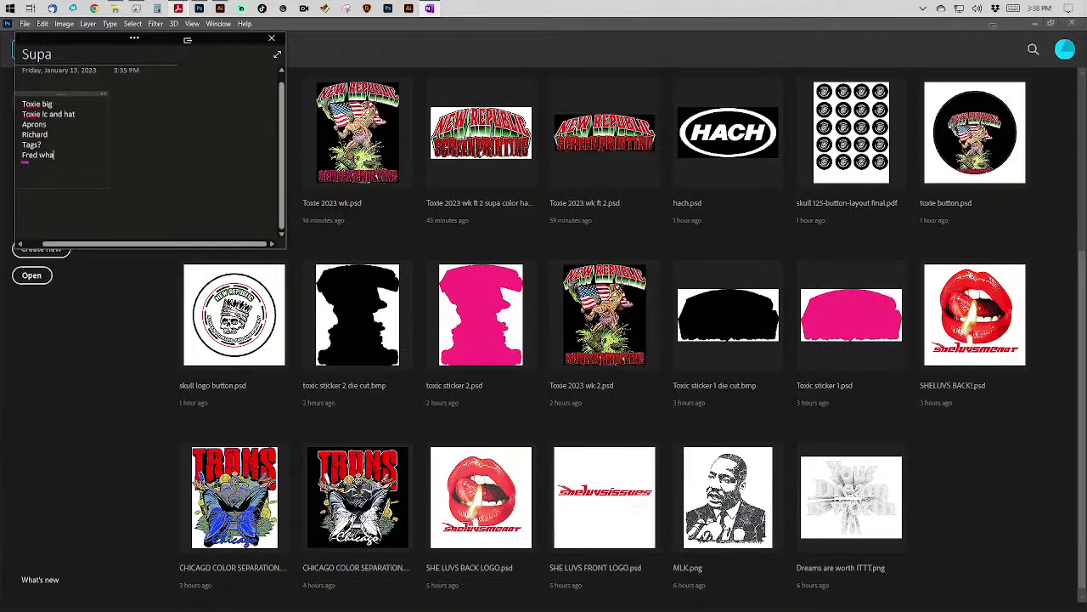
key("BackSpace")
key("BackSpace")
type("ashington")
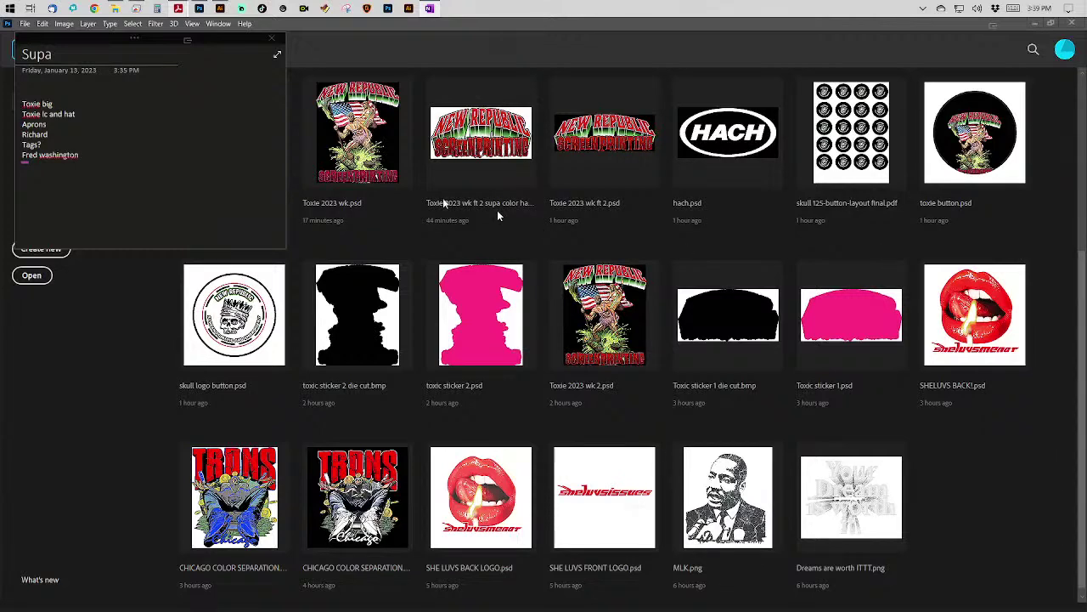
Add 'Transworld' as a new entry in the Supa note list.
left_click(38, 167)
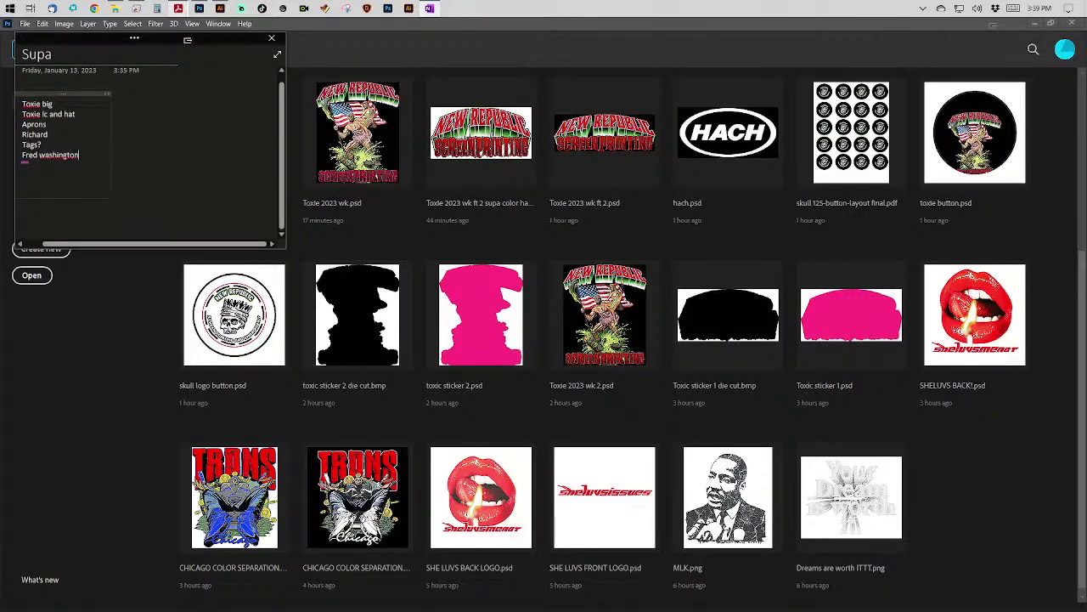
type("transworld")
key("space")
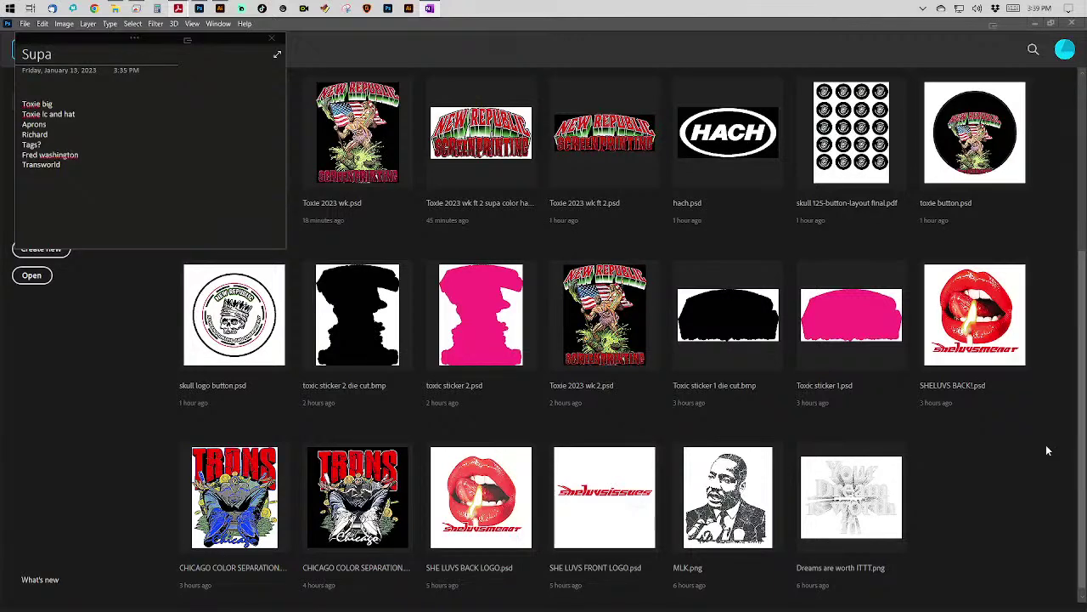
Add 'AI tags?' on its own line below Transworld, then expand the note to full OneNote.
left_click(103, 168)
key("BackSpace")
type("AI tags?")
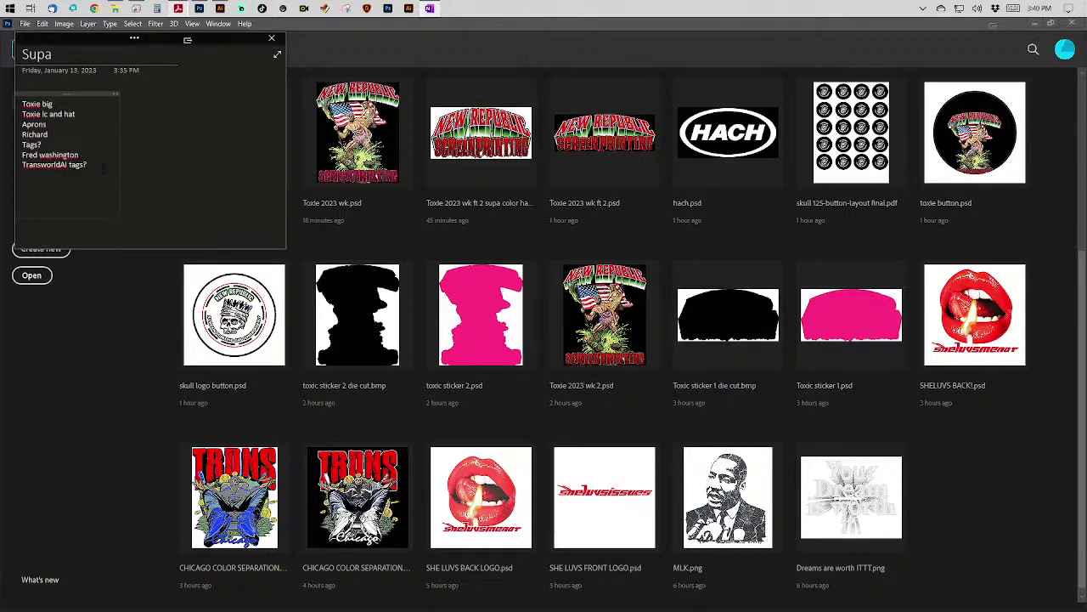
key("Left")
key("Left")
key("Left")
key("Left")
key("Left")
key("Left")
key("Left")
key("Left")
key("Left")
key("Return")
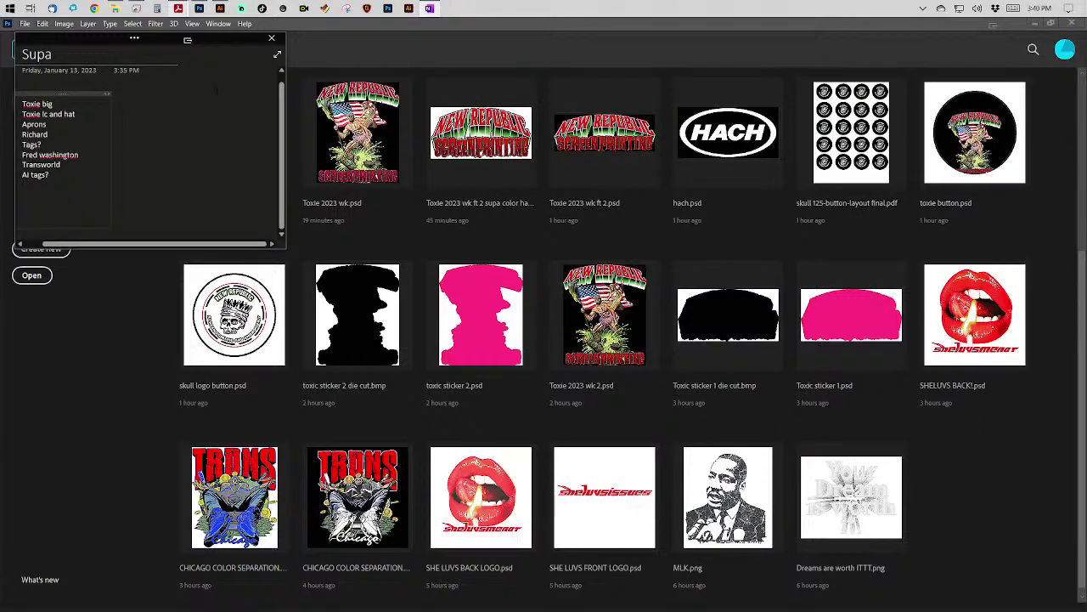
left_click(133, 40)
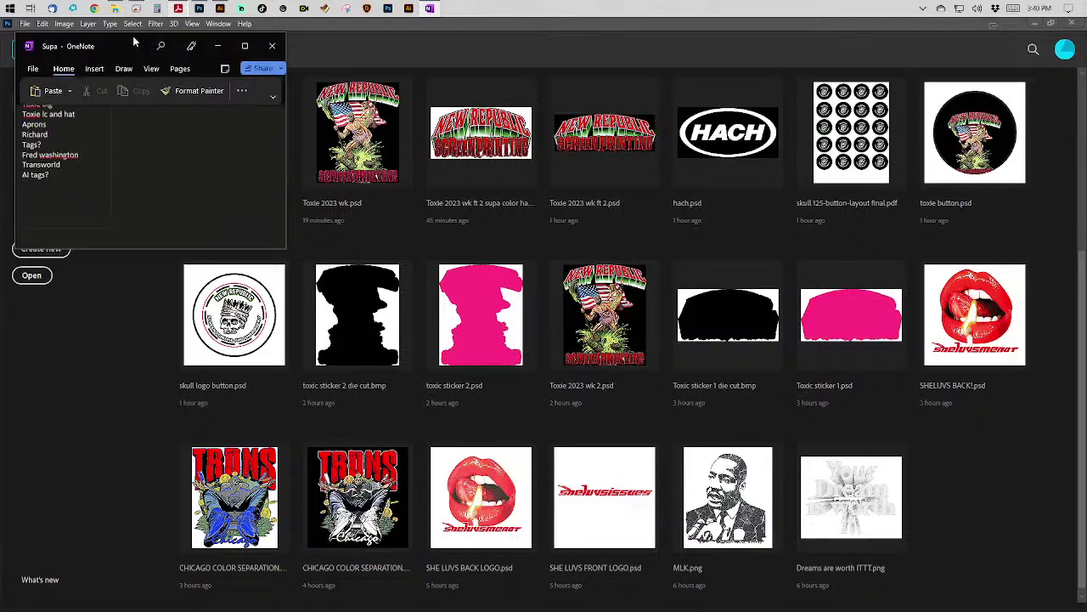
Close the OneNote window from the File backstage, returning to Photoshop's Home screen.
left_click(36, 68)
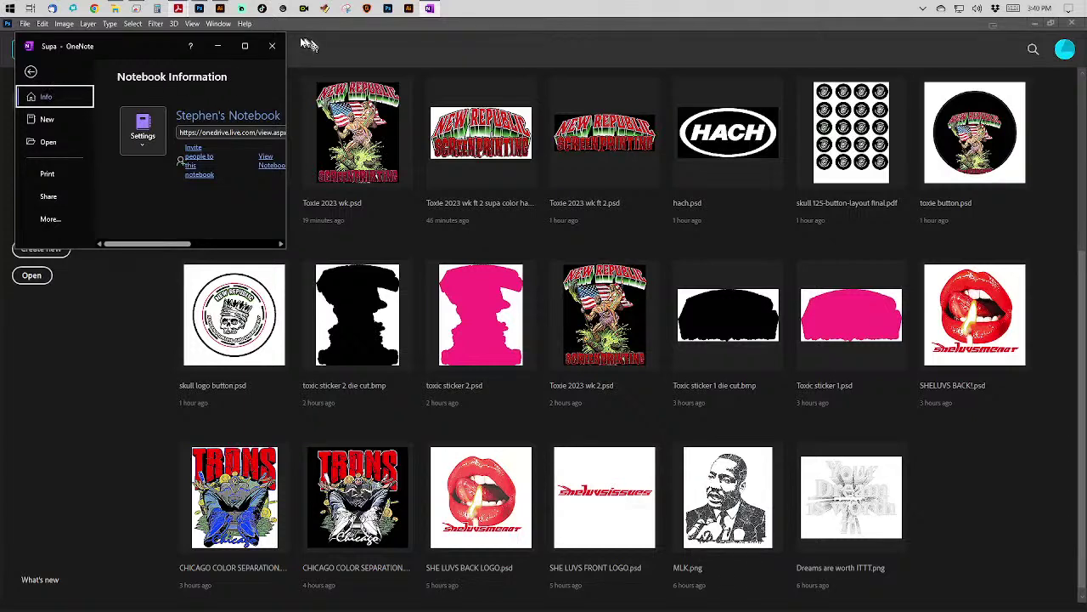
left_click(276, 49)
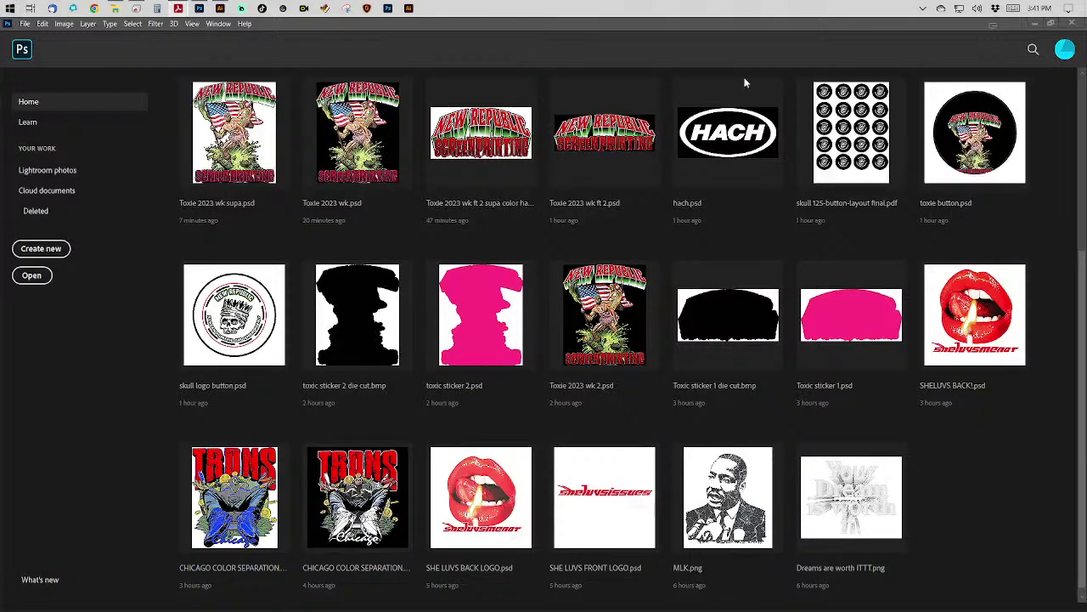
Open a OneNote quick note from the system tray and expand it to full OneNote.
left_click(923, 9)
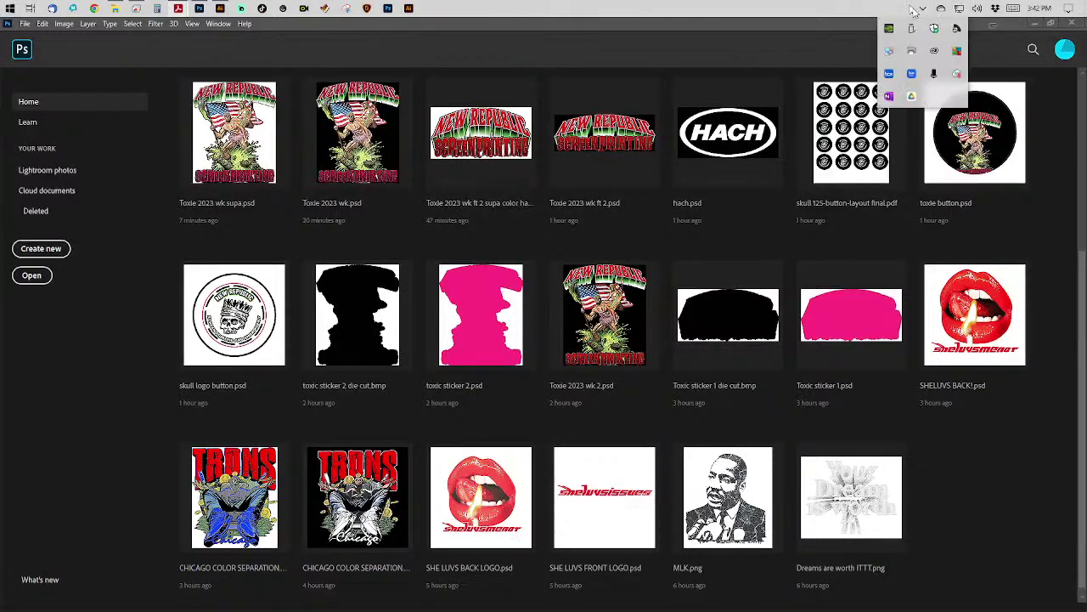
left_click(885, 94)
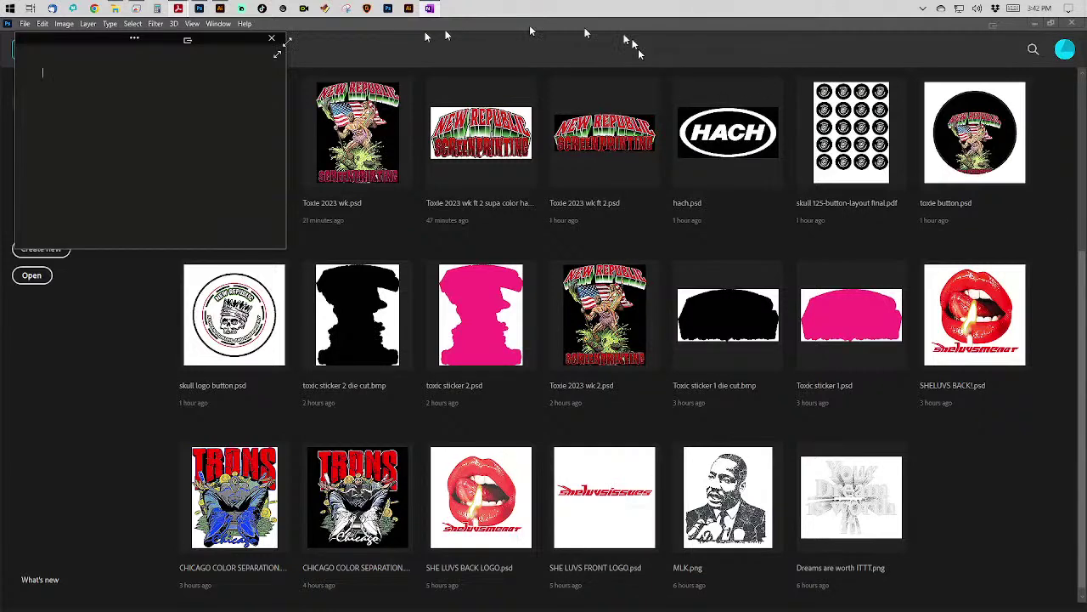
left_click(134, 39)
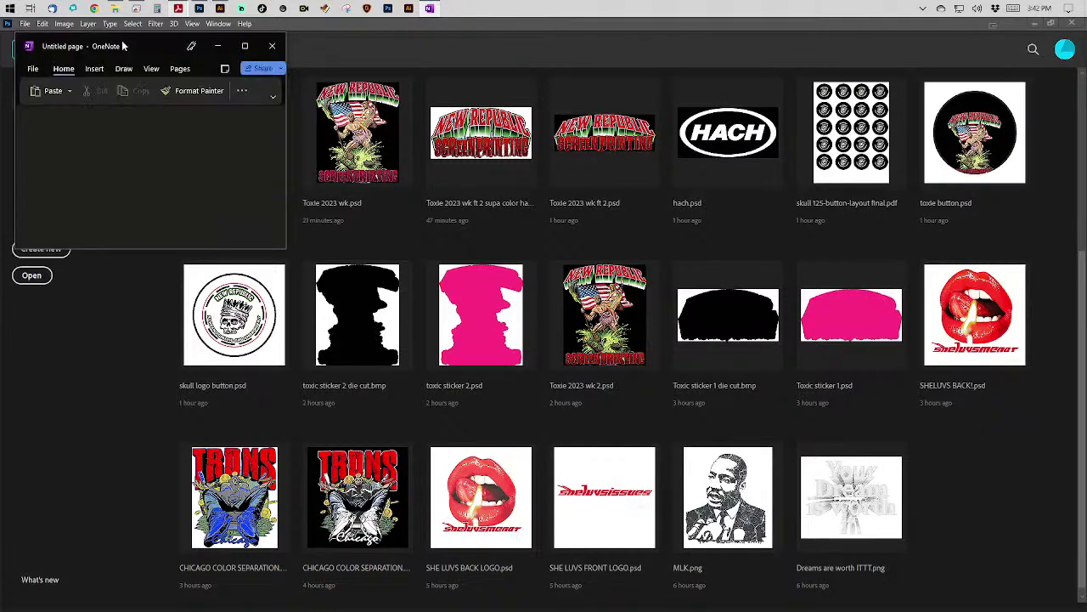
Enlarge the OneNote window and run Sync Now from the notebook's sync status dialog.
left_click(30, 67)
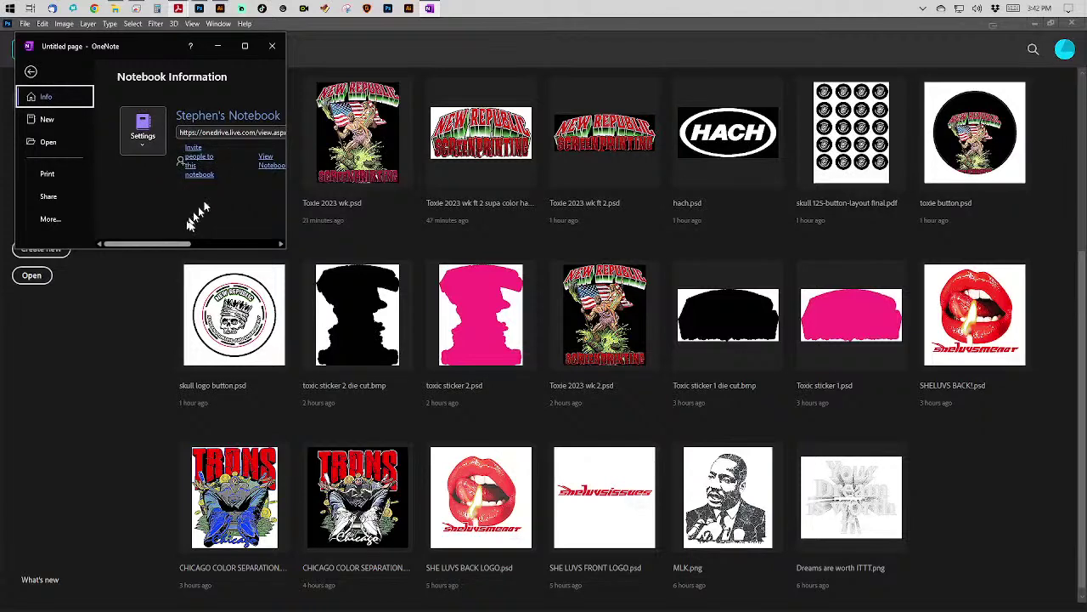
left_click_drag(287, 247, 674, 411)
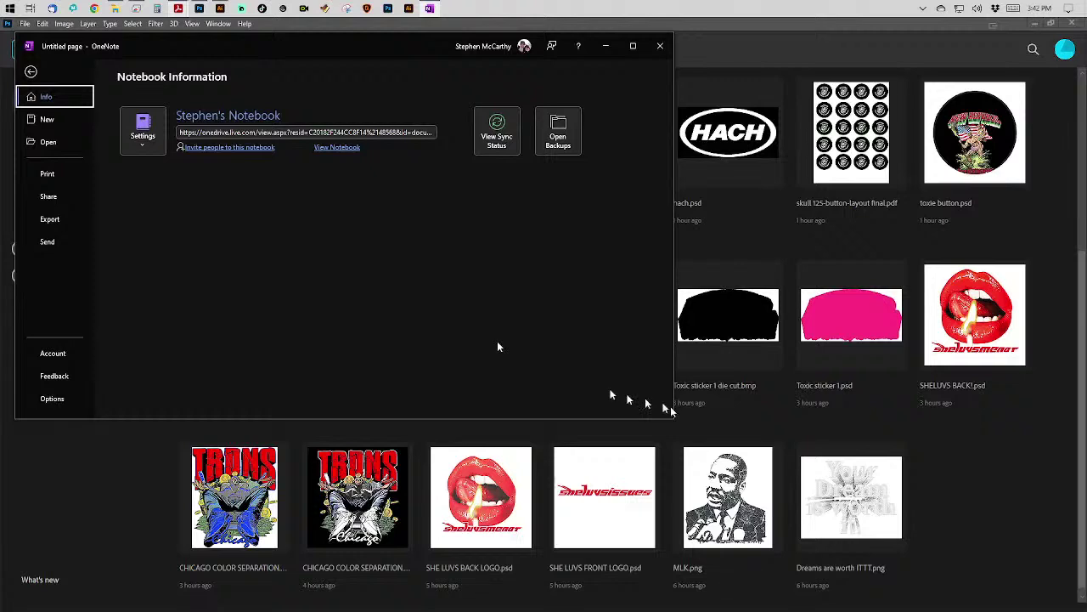
left_click(497, 131)
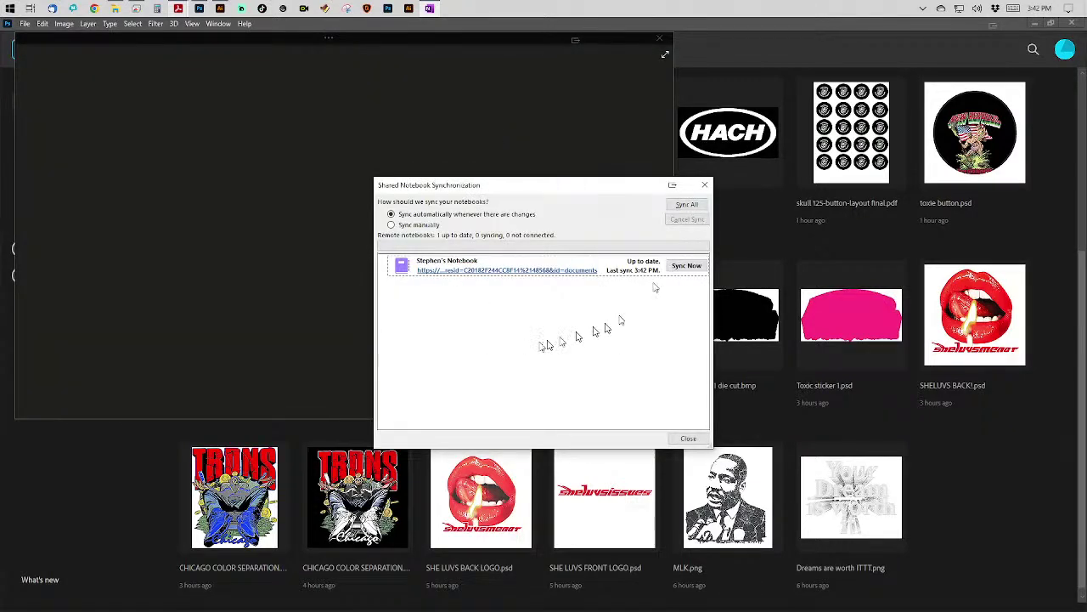
left_click(687, 265)
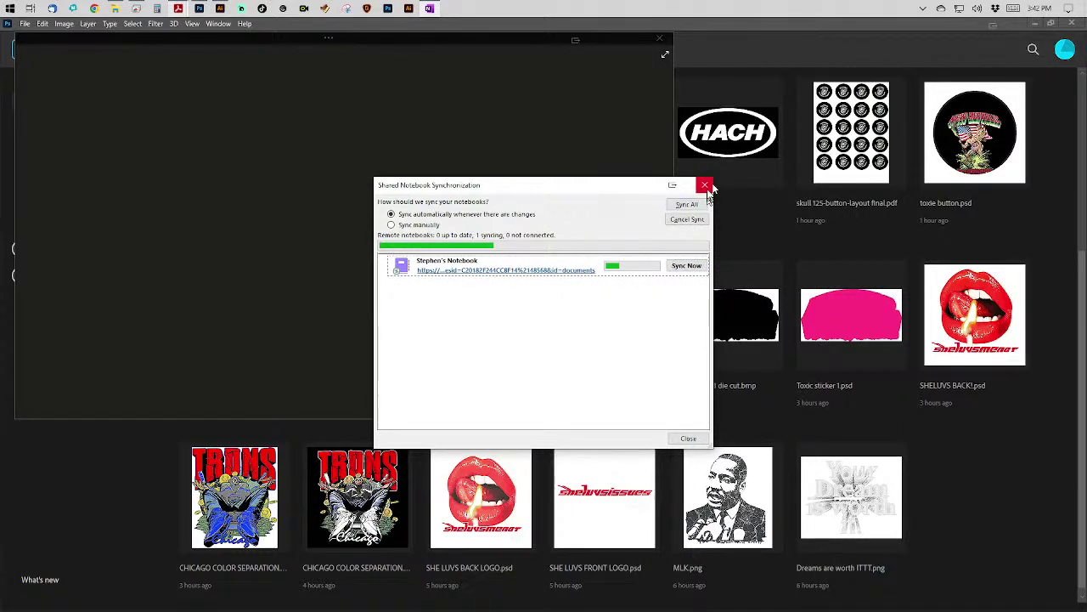
left_click(705, 185)
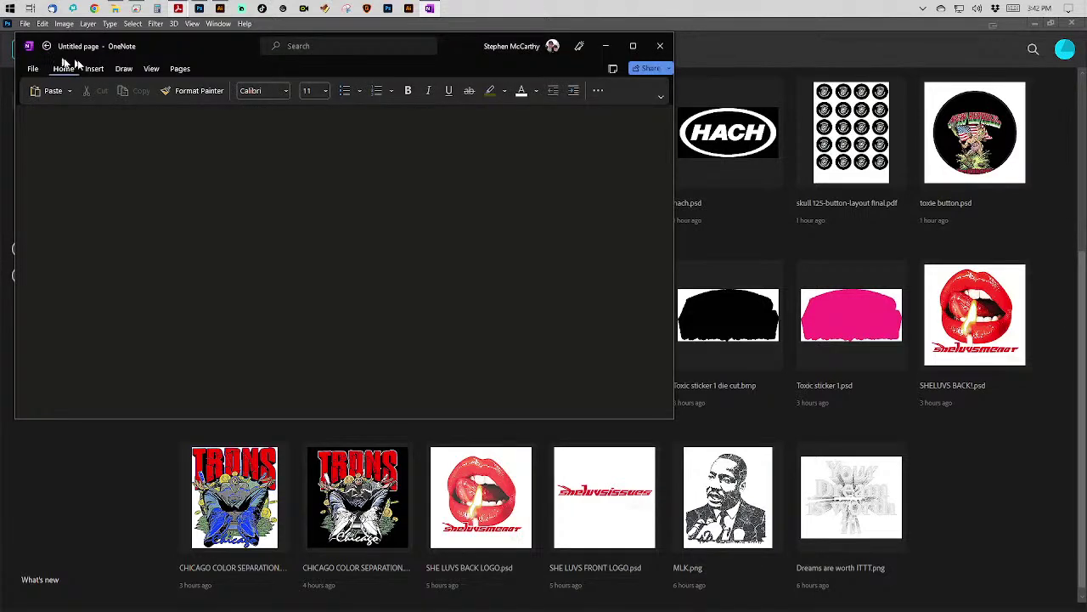
left_click(94, 68)
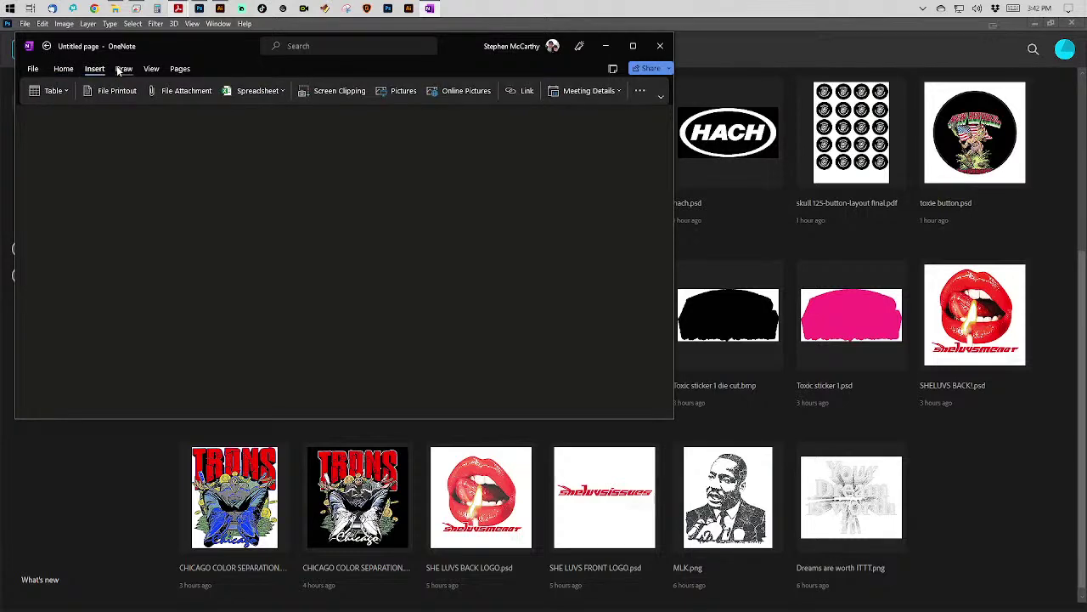
left_click(128, 68)
left_click(149, 68)
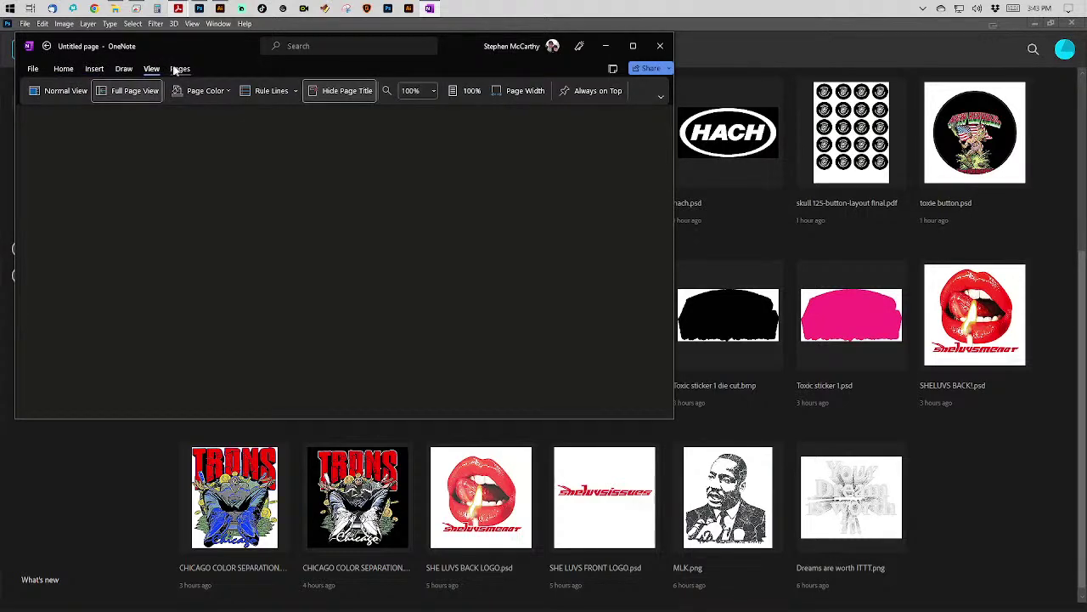
left_click(179, 68)
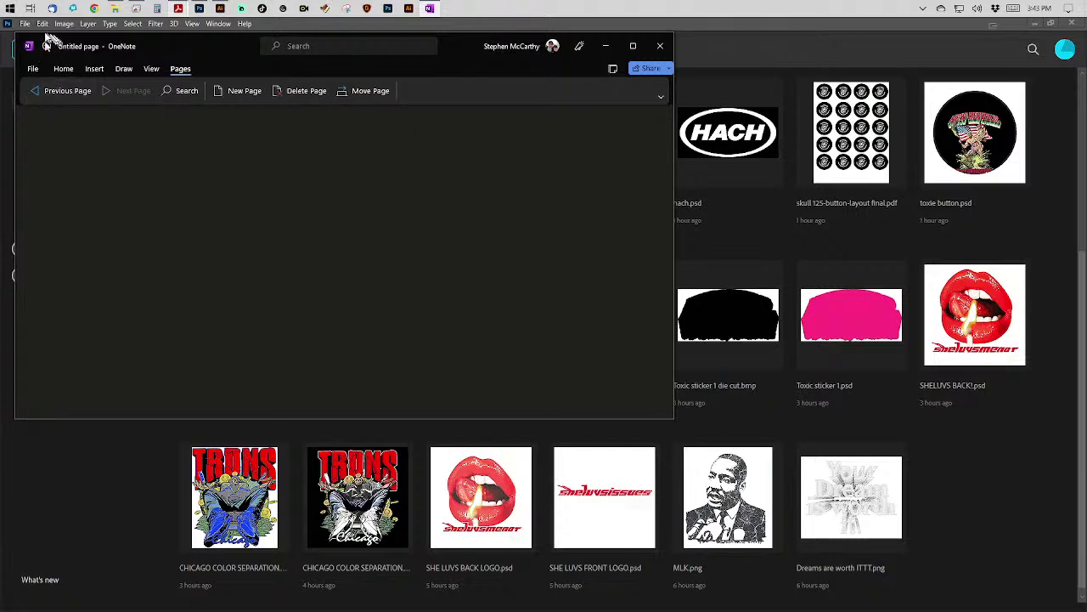
left_click(47, 47)
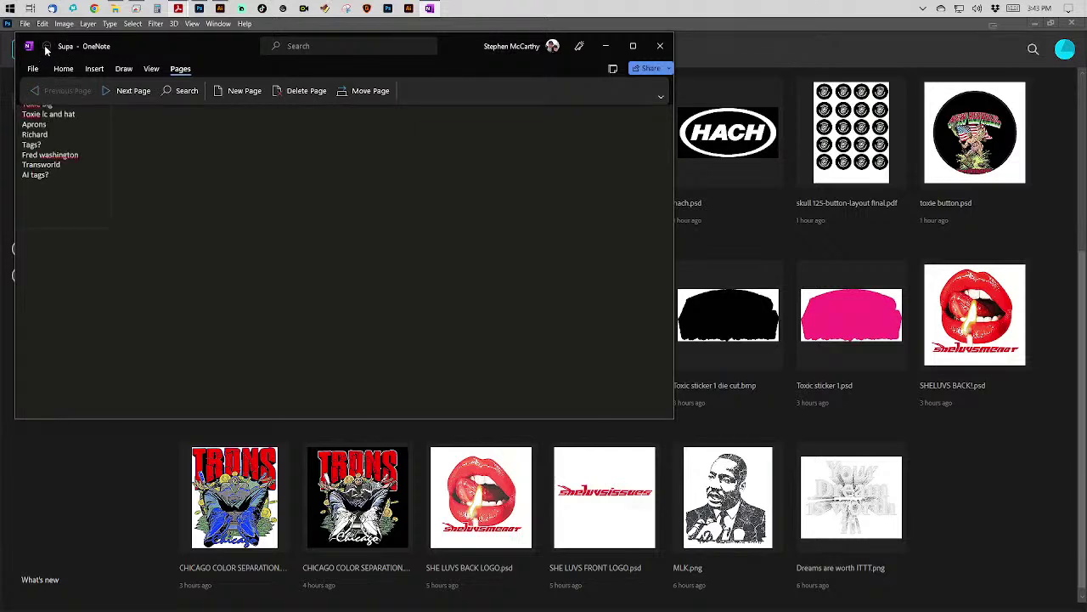
key("F11")
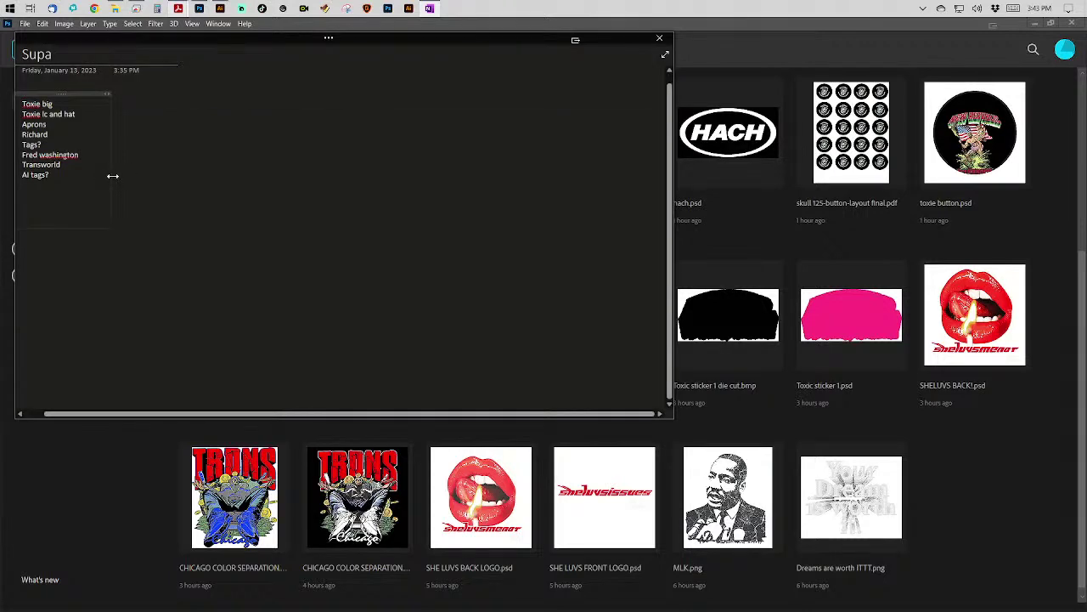
key("Left")
left_click(329, 40)
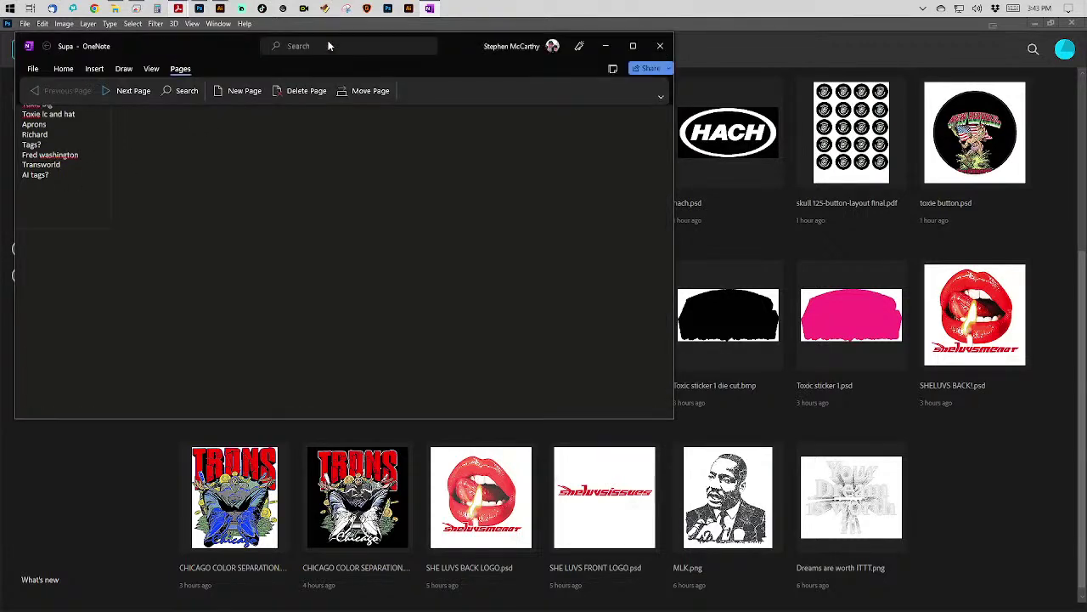
left_click(32, 69)
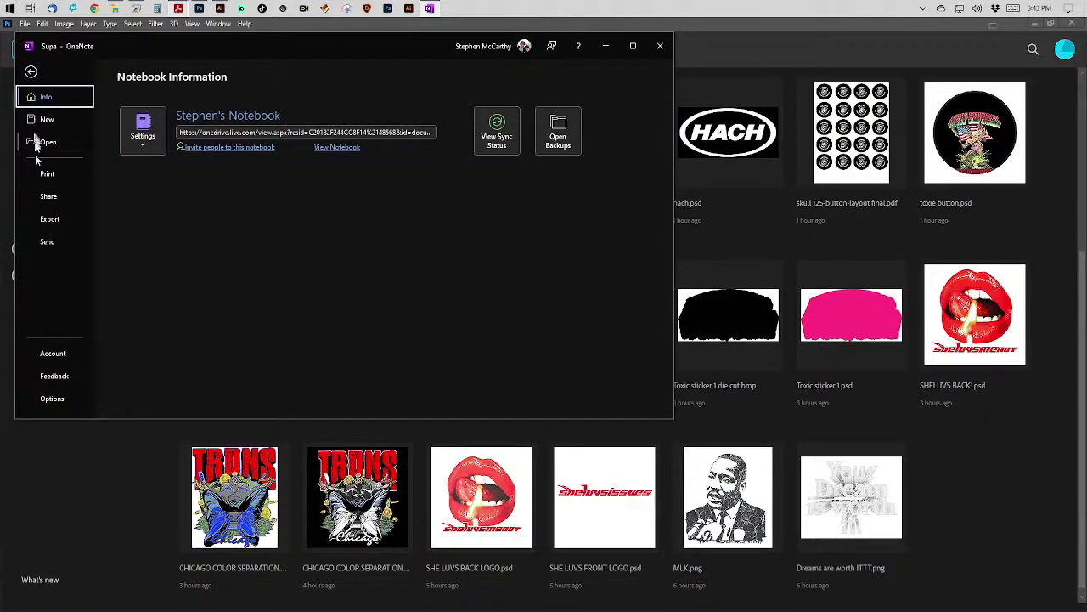
left_click(49, 201)
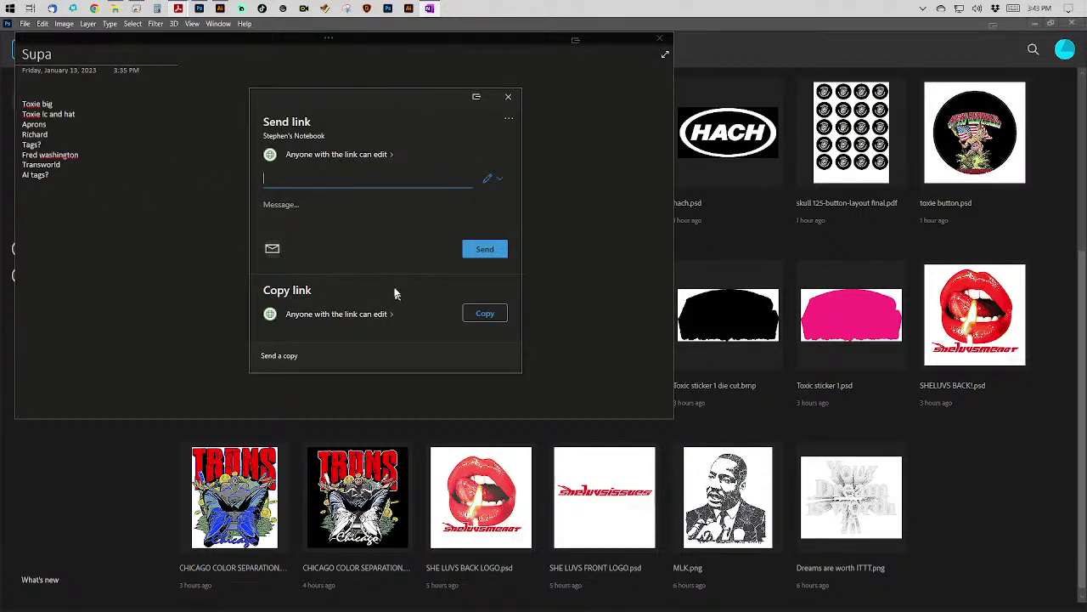
left_click(508, 95)
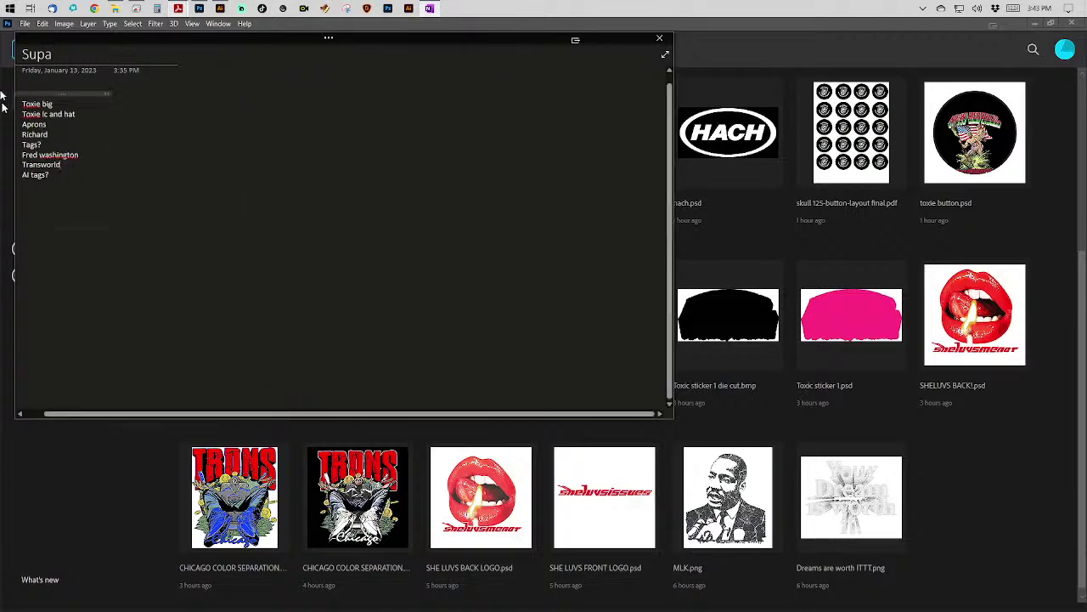
left_click(38, 39)
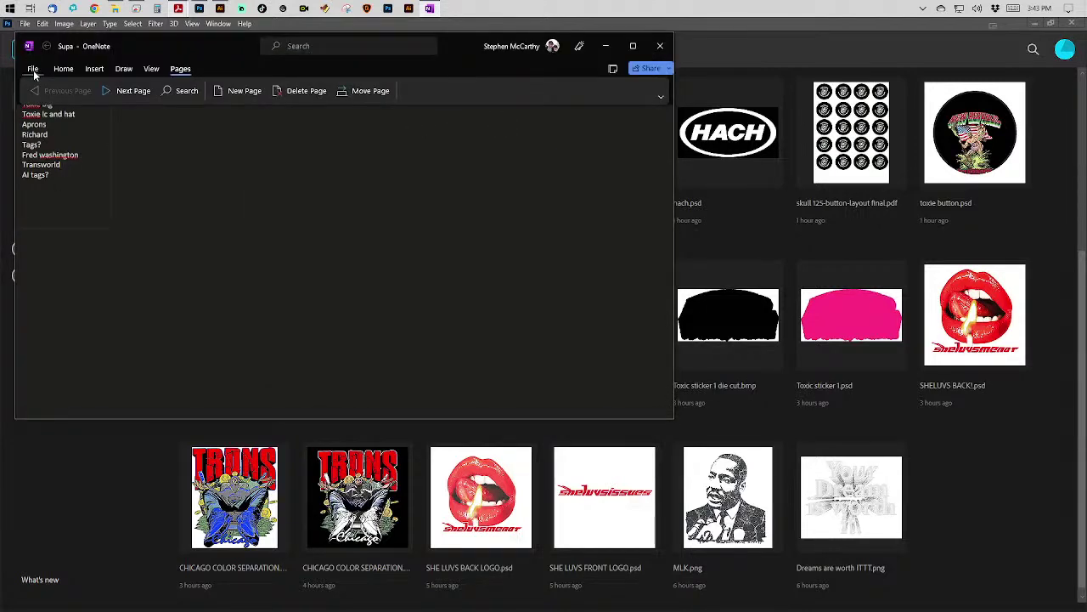
Open the Account page from OneNote's File backstage.
left_click(33, 71)
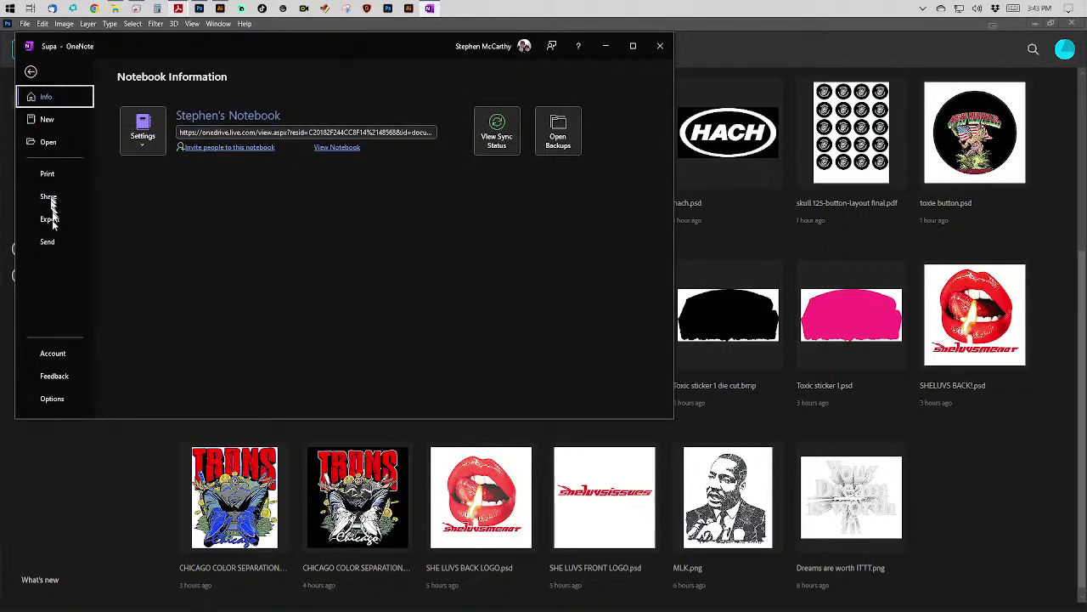
left_click(53, 353)
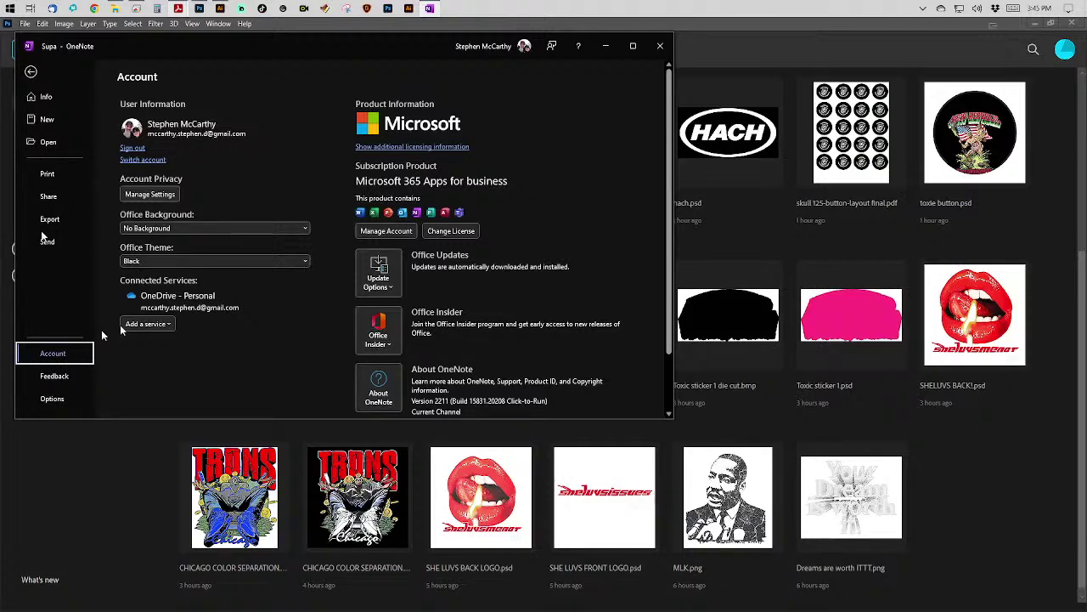
Go back from the Account page to the Supa notes page.
left_click(32, 71)
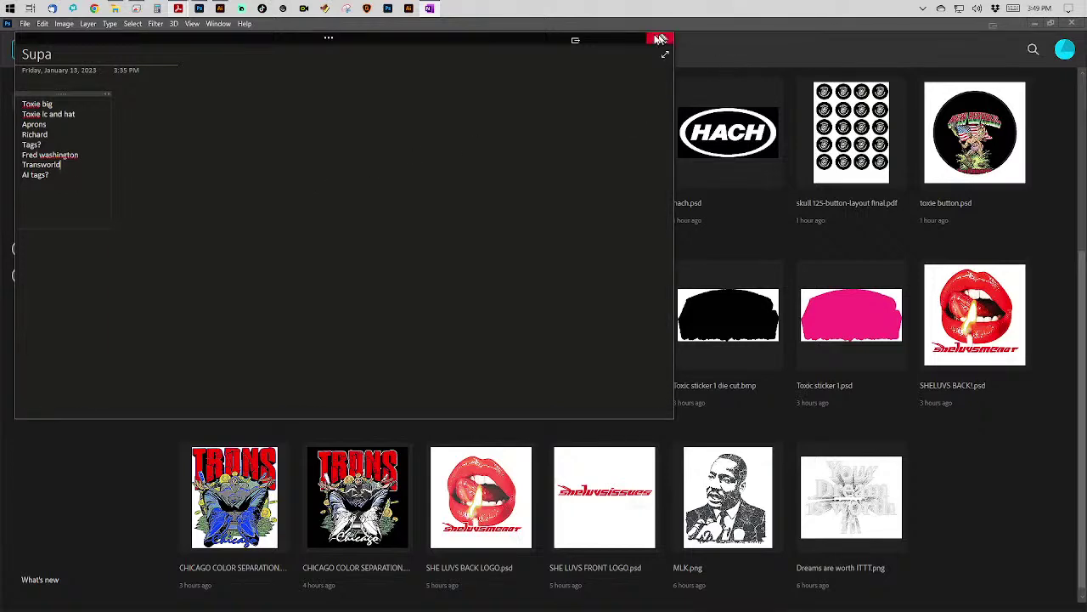
Close the OneNote note window to reveal Photoshop's recent files.
left_click(658, 39)
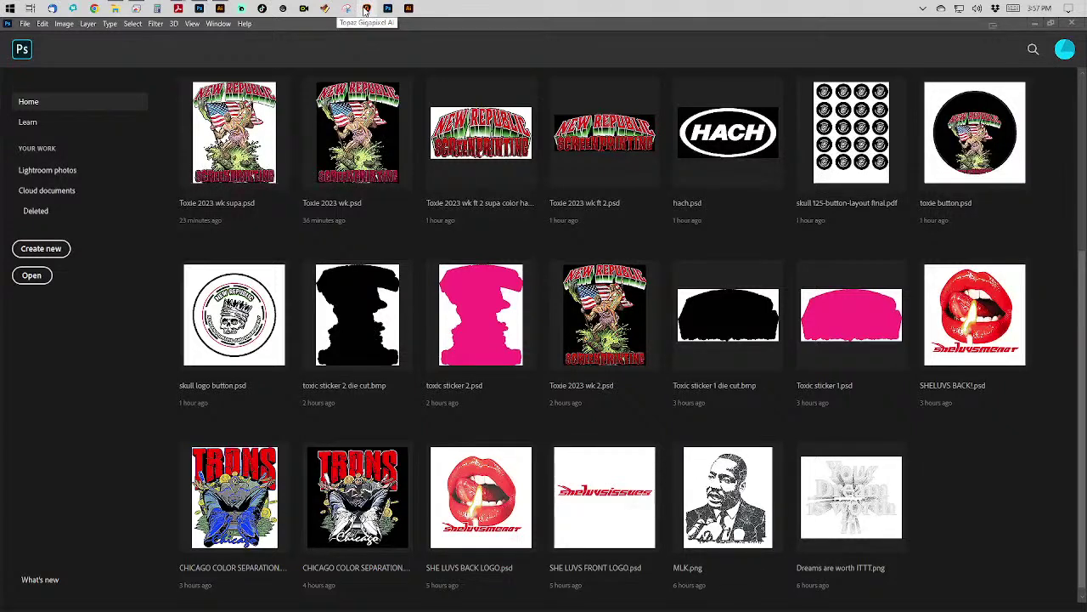
left_click(117, 8)
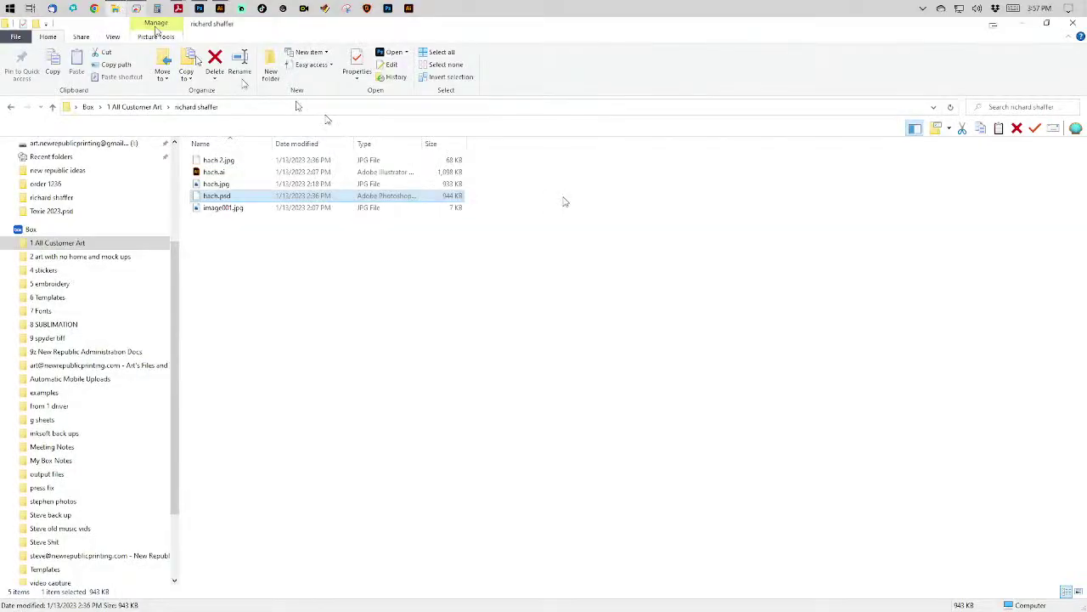
left_click(139, 107)
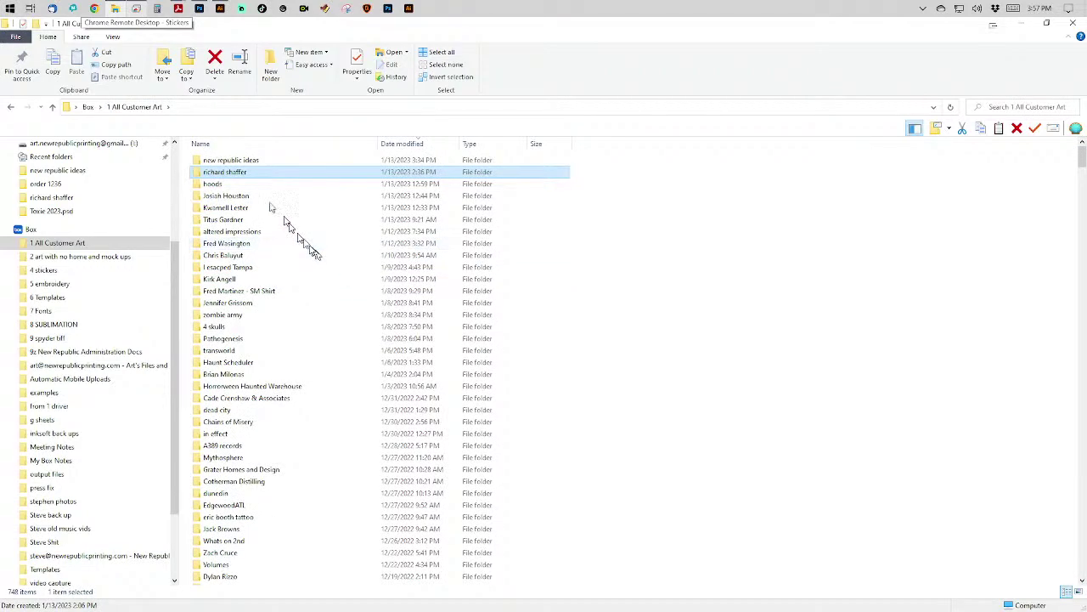
left_click(251, 209)
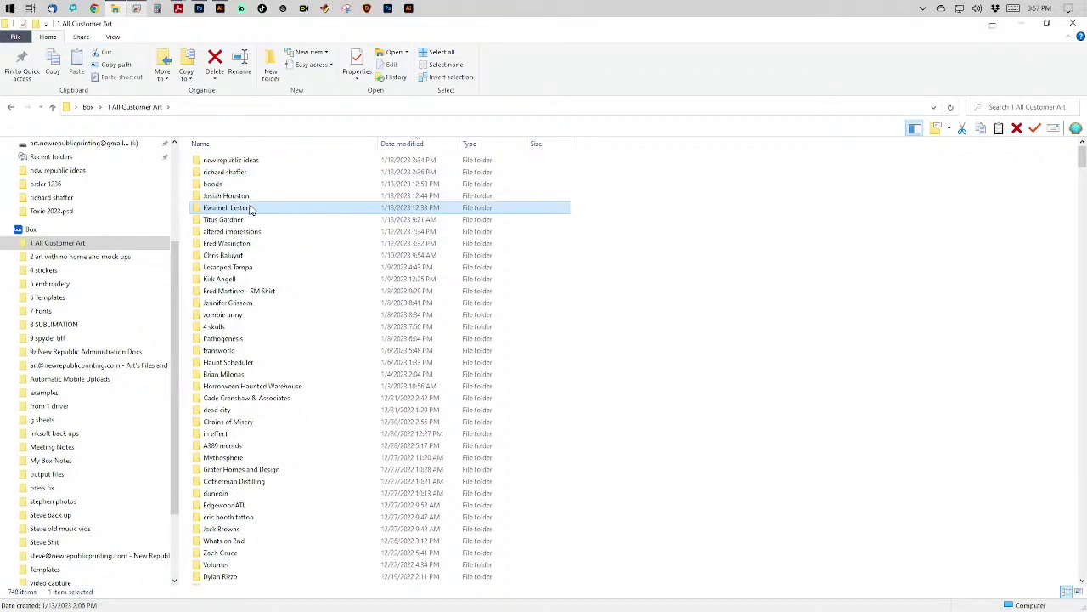
double_click(251, 208)
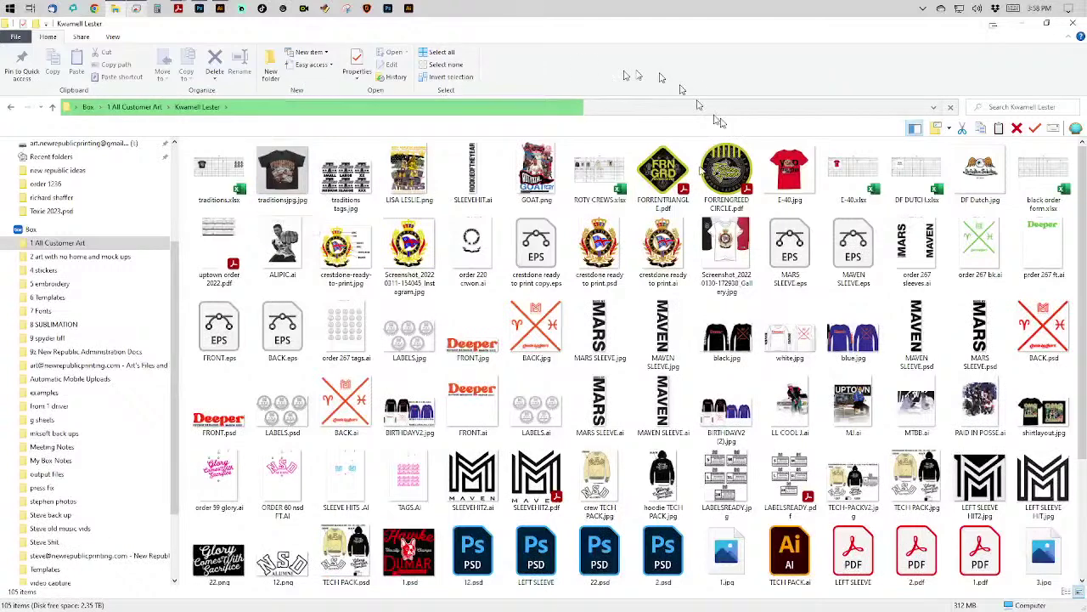
scroll(695, 323, "down", 3)
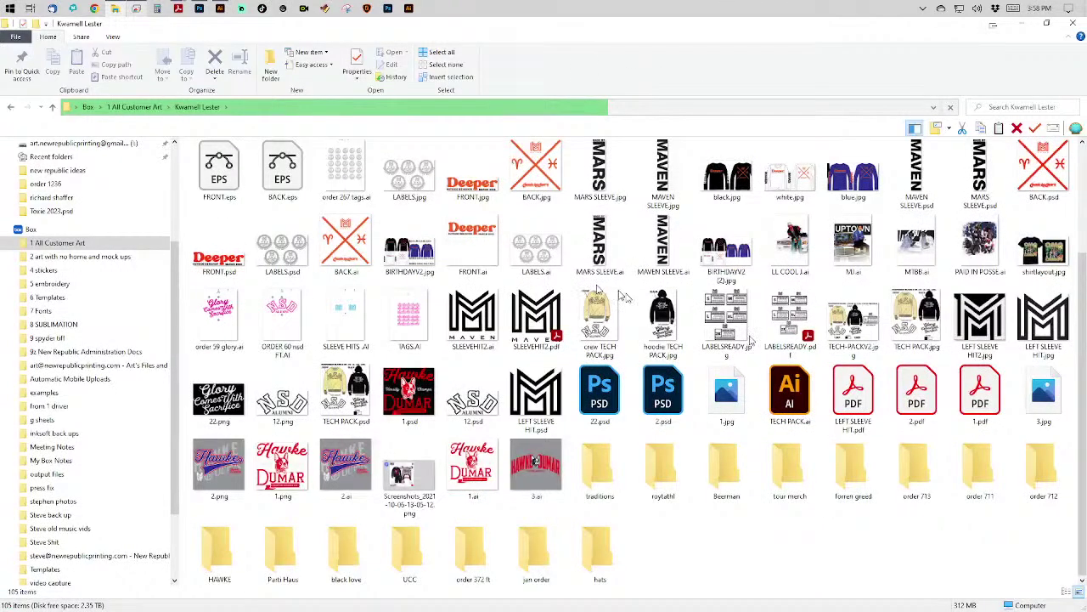
double_click(667, 460)
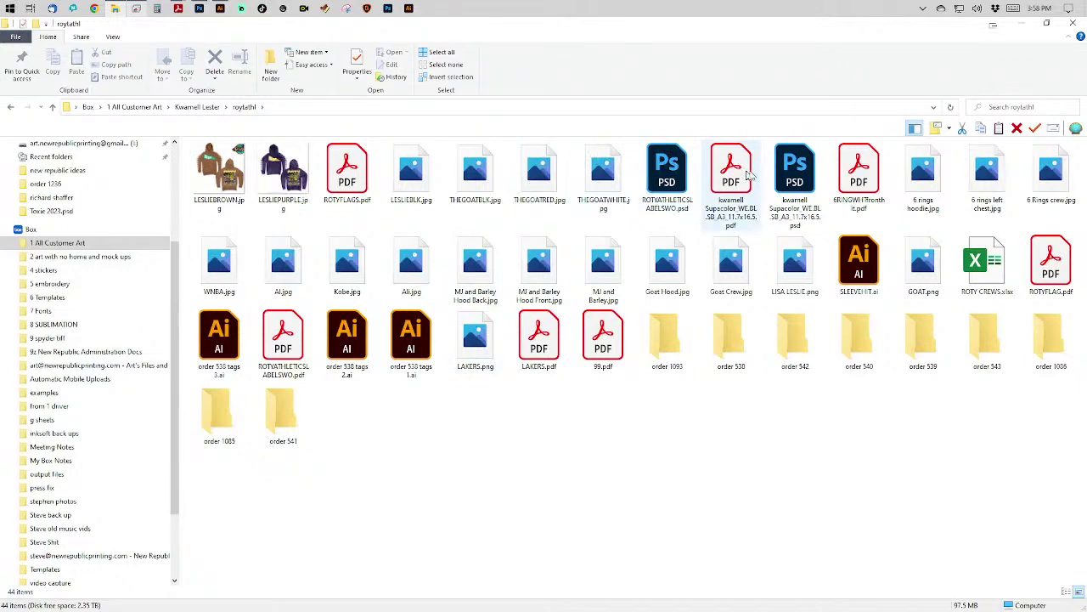
left_click(794, 174)
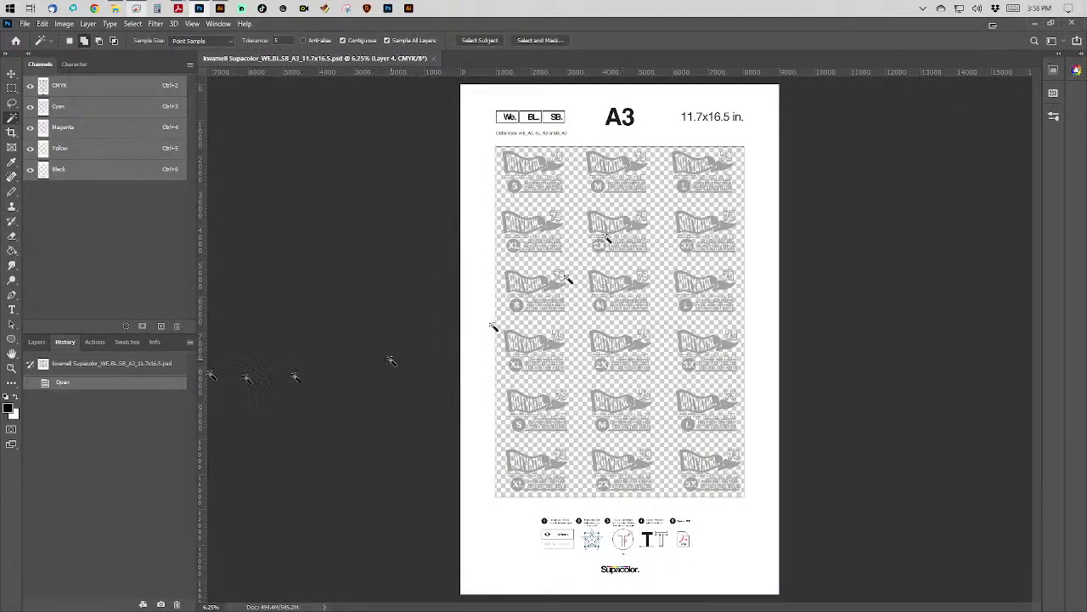
Duplicate Layer 4 of the Supacolor A3 sheet into a new document.
left_click(36, 343)
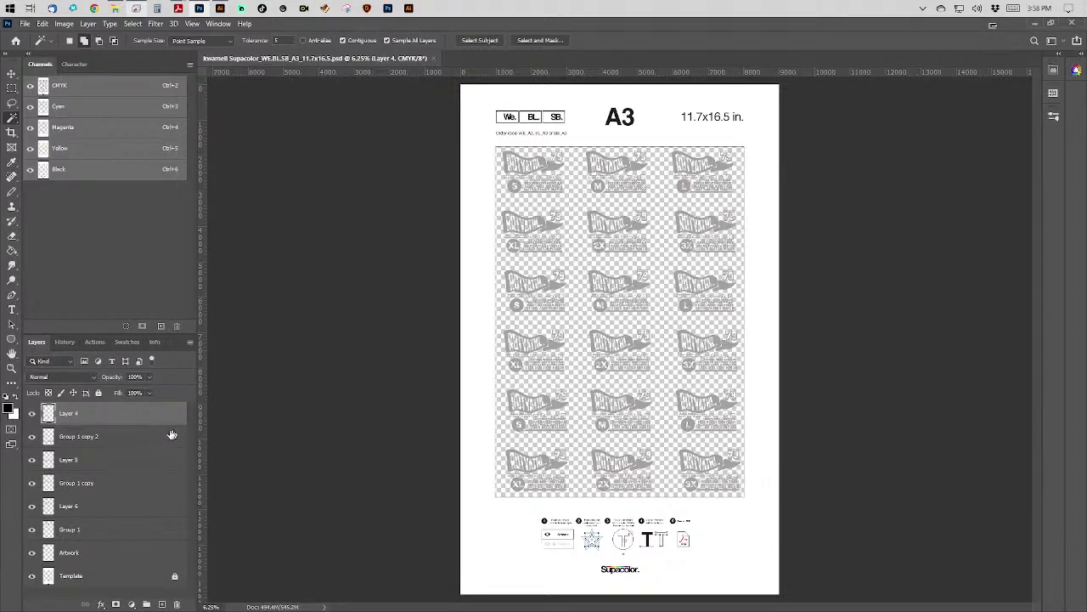
right_click(139, 415)
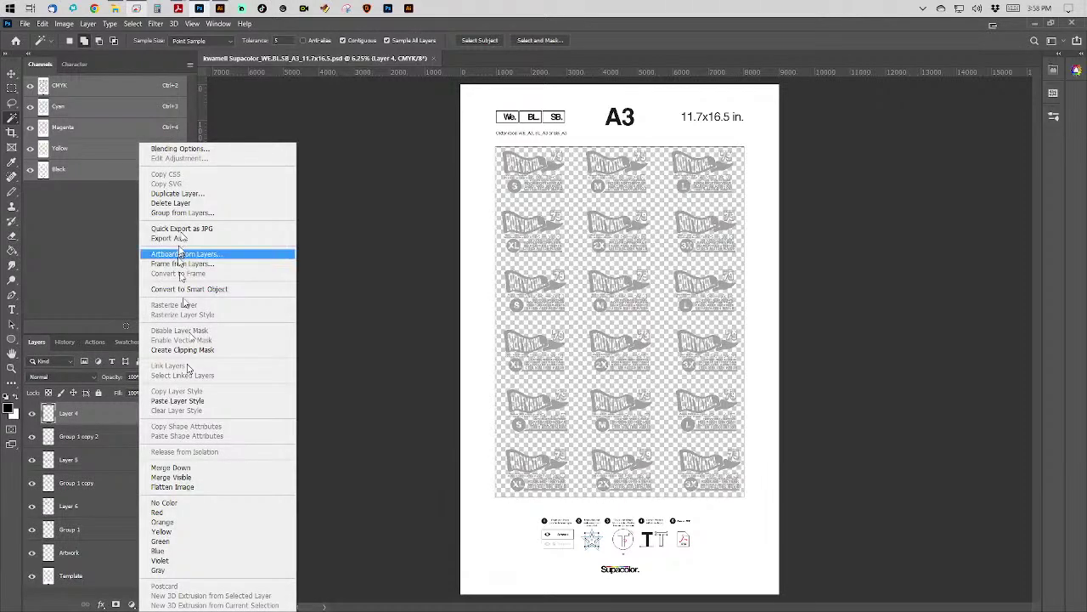
left_click(190, 196)
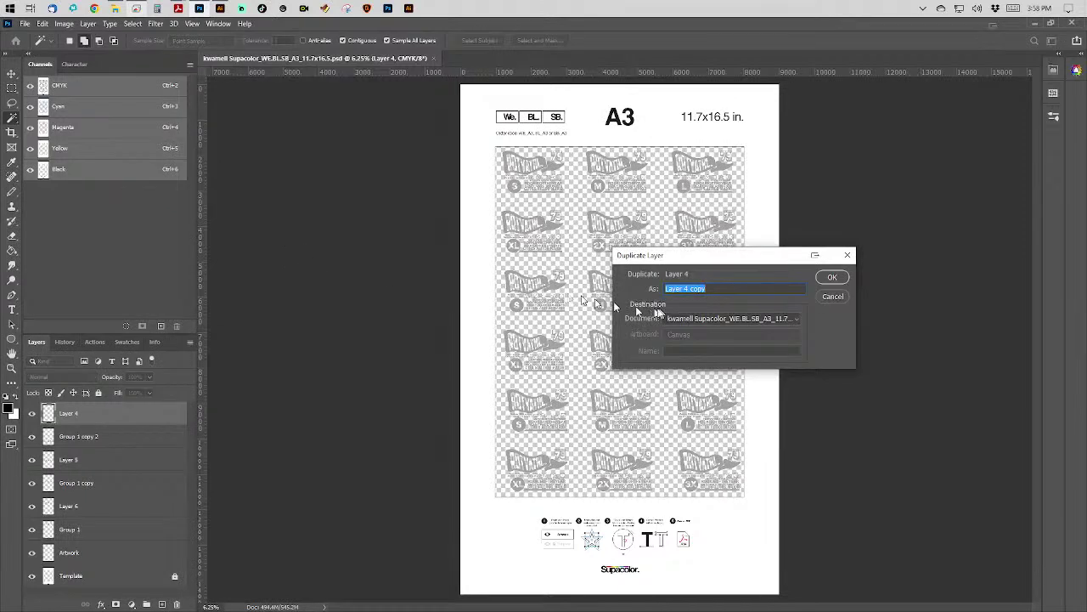
left_click(682, 321)
left_click(690, 336)
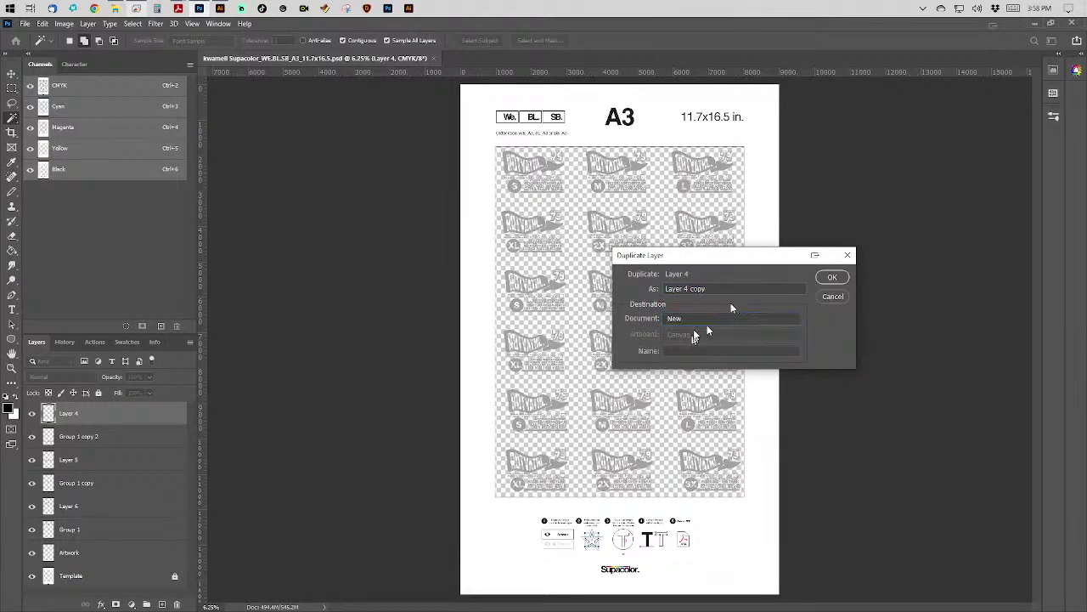
left_click(833, 278)
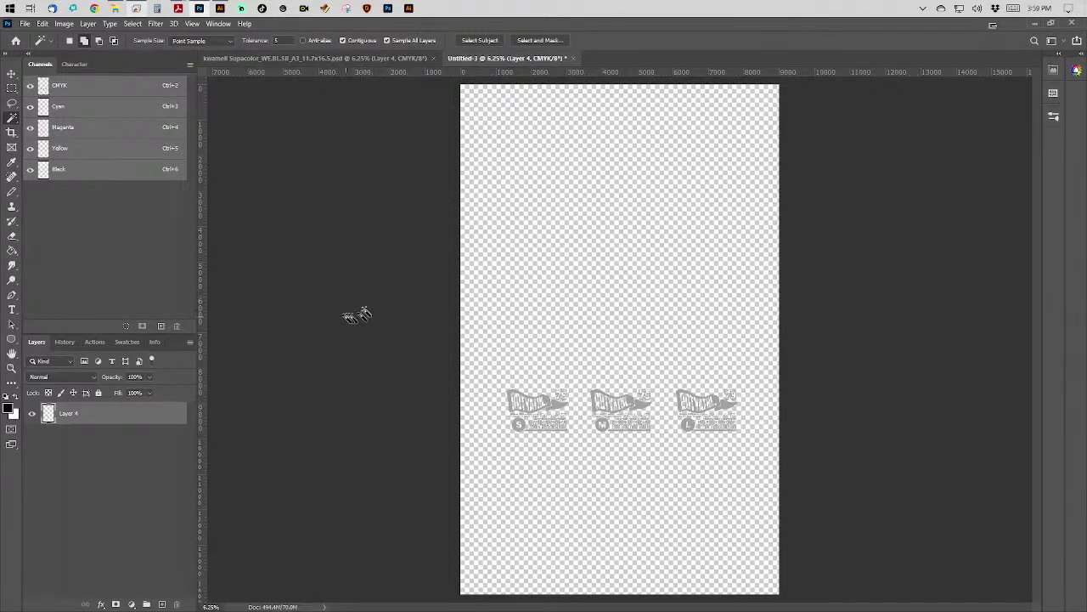
Crop the copy to a rectangular marquee around the left size-S label, then deselect.
left_click(12, 87)
left_click_drag(506, 371, 572, 454)
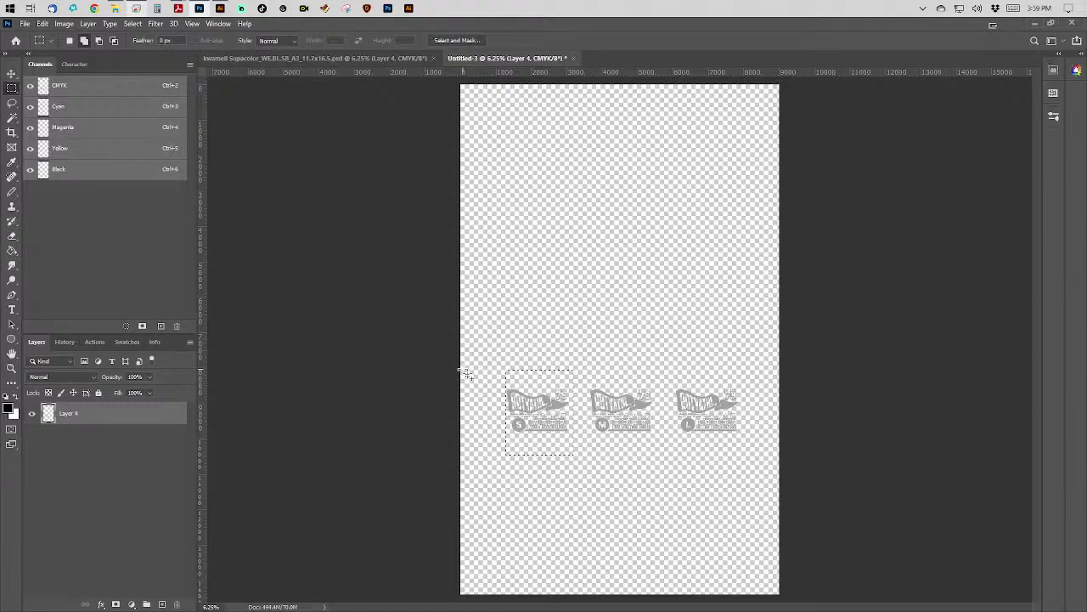
left_click(65, 24)
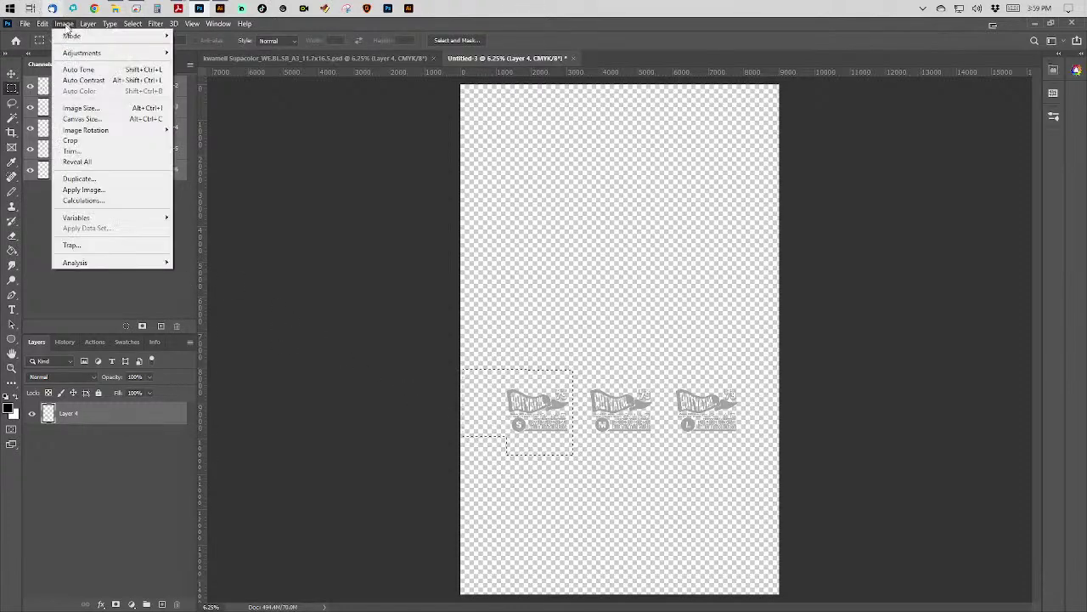
left_click(70, 140)
key("ctrl+0")
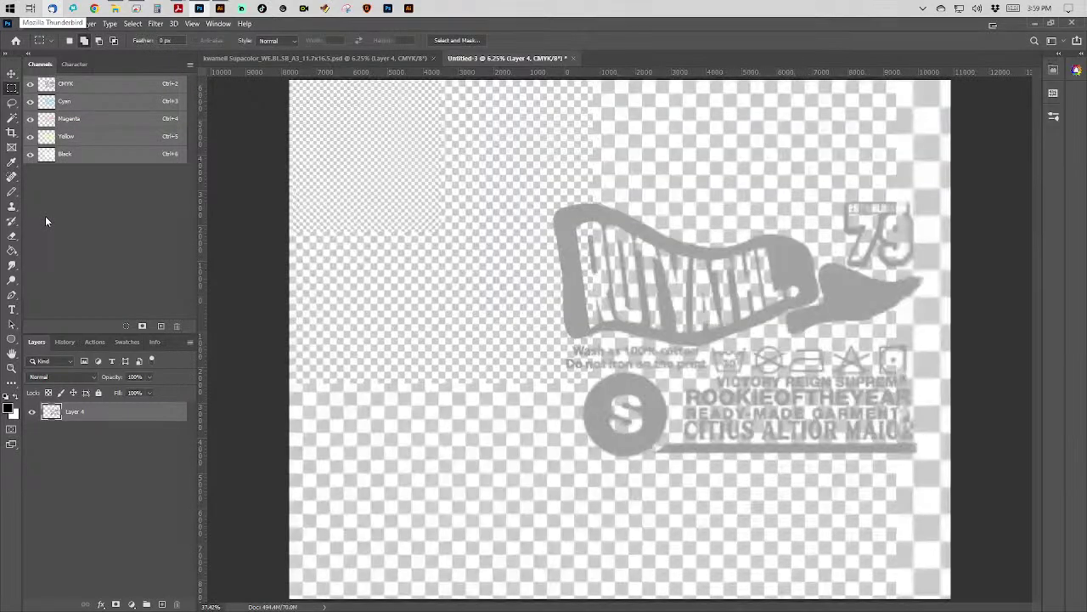
key("ctrl+d")
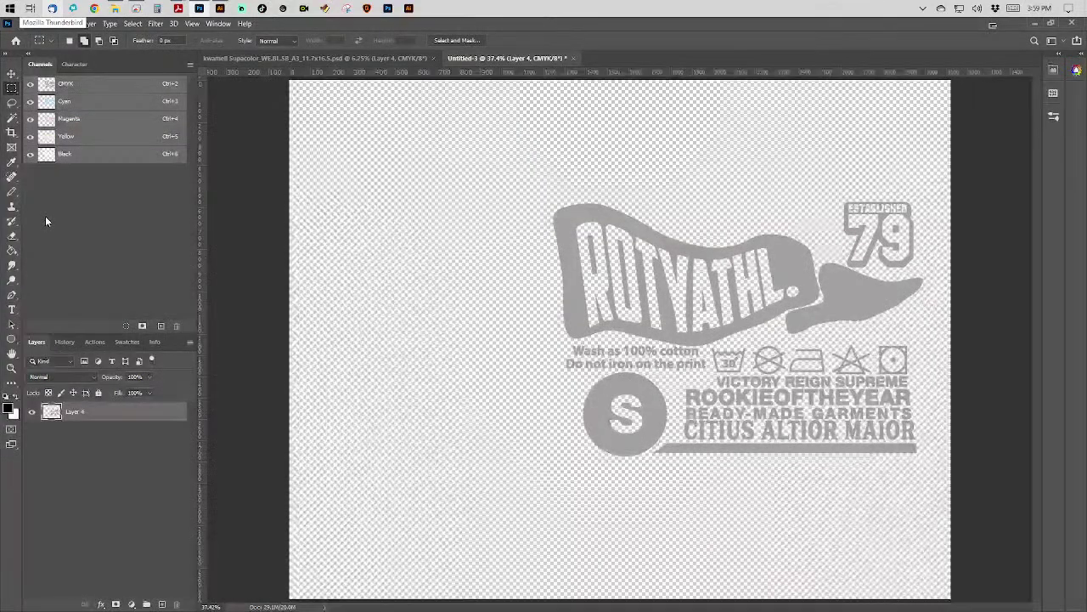
Magic-wand the transparent area, invert the selection, and crop tightly to the design.
left_click(11, 119)
left_click(388, 197)
left_click(133, 23)
left_click(143, 68)
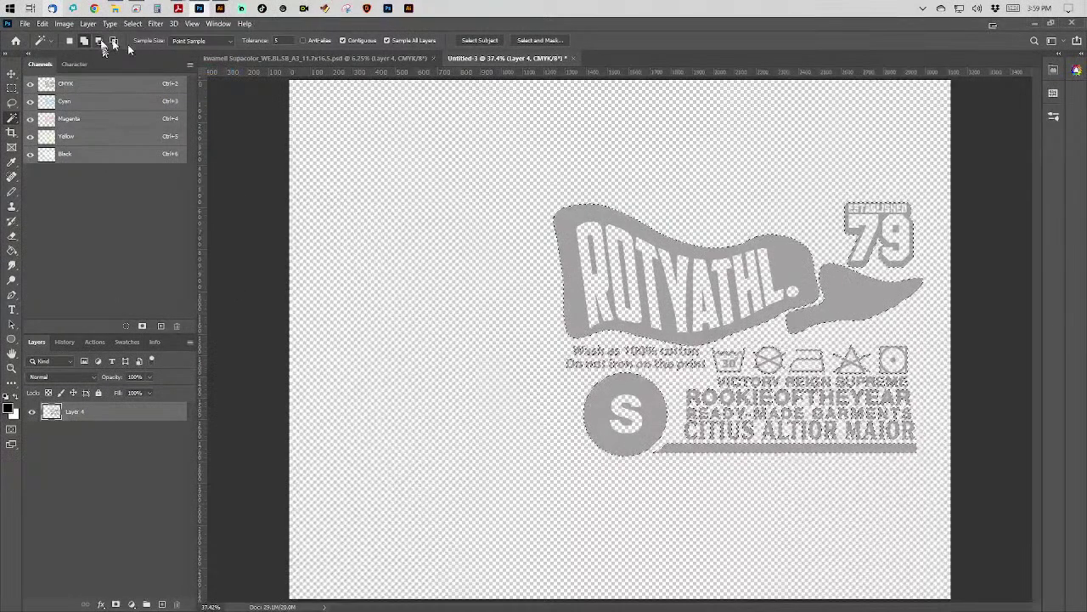
left_click(64, 22)
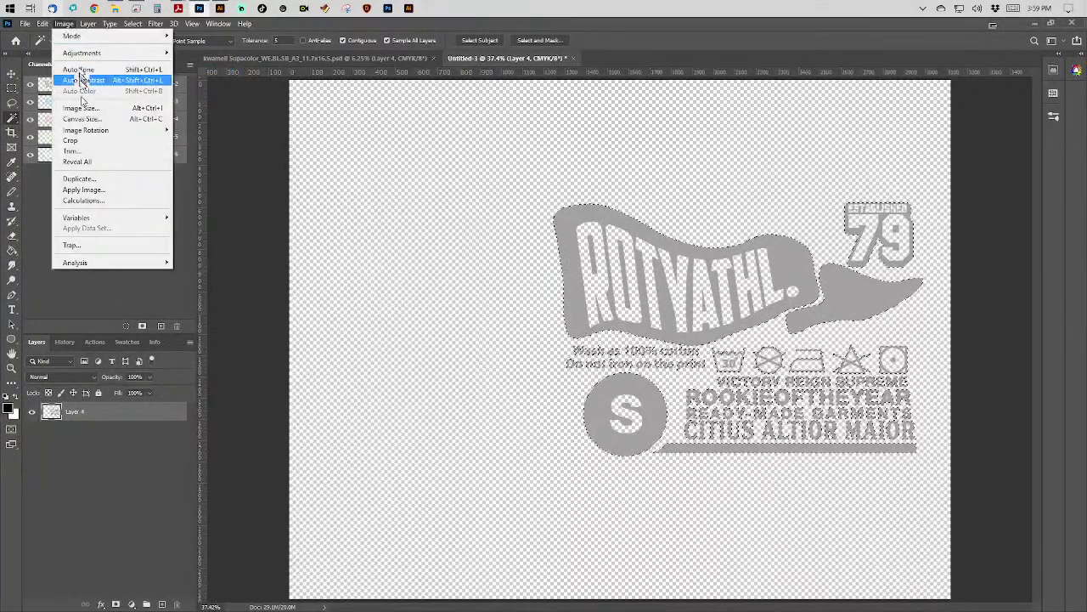
left_click(76, 140)
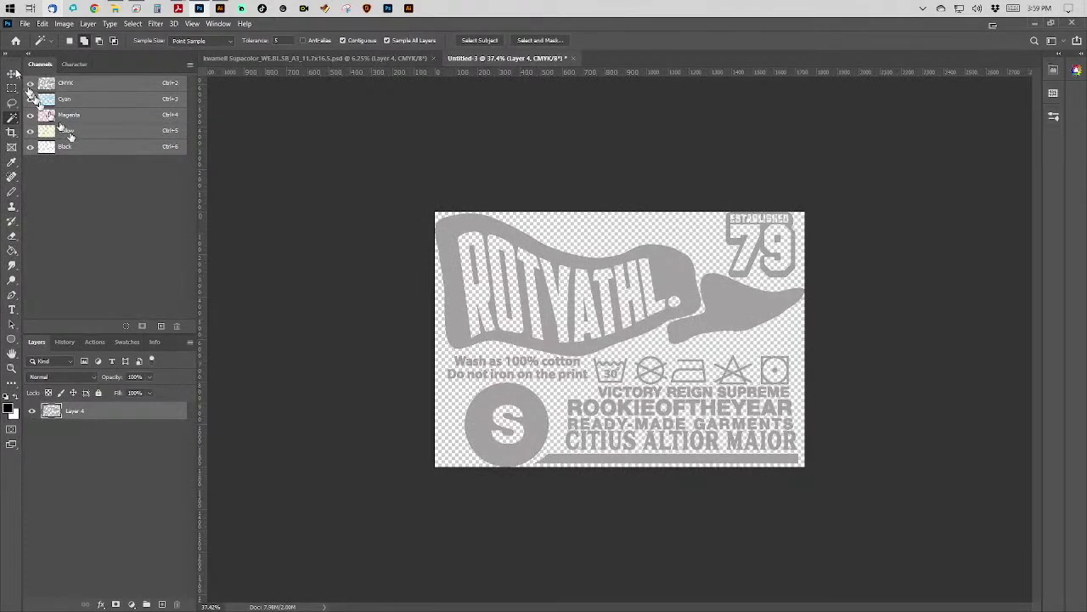
Check the 2.067 × 2 inch, 600 ppi image size, then close Untitled-3 without saving.
left_click(66, 24)
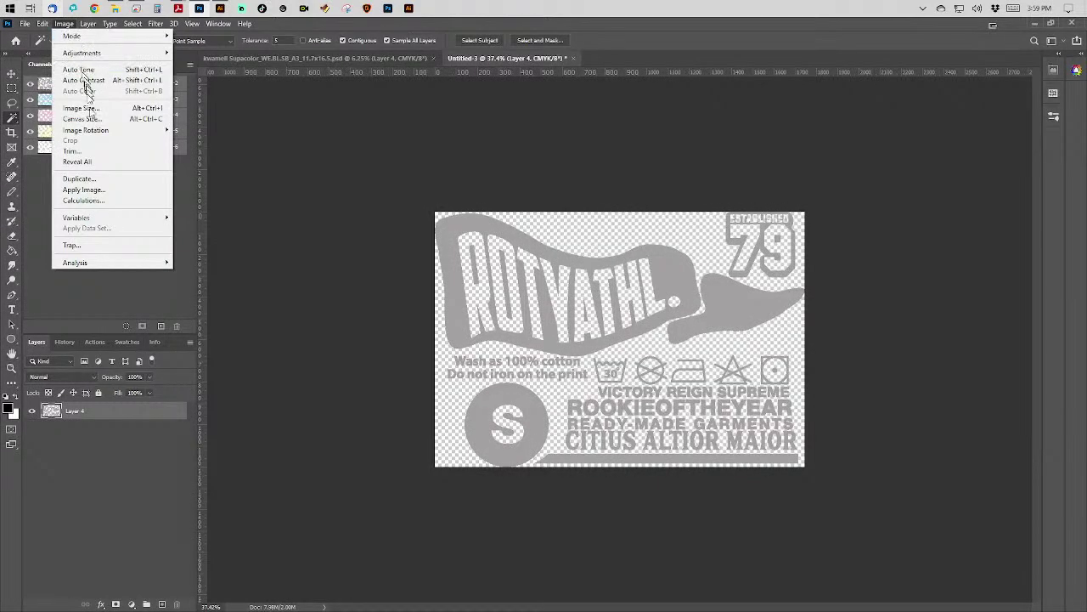
left_click(85, 105)
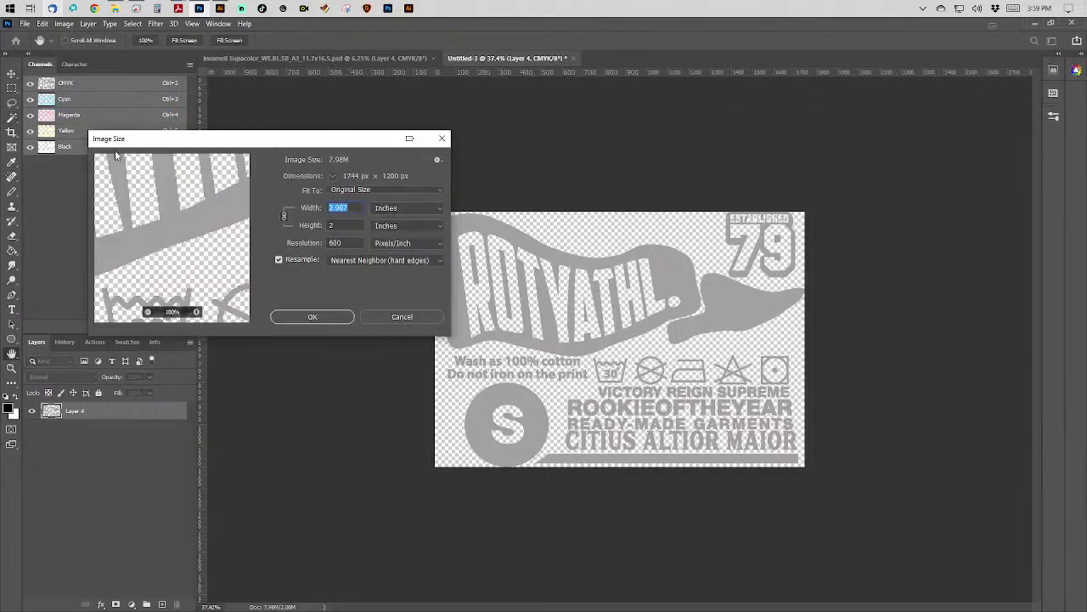
left_click(322, 321)
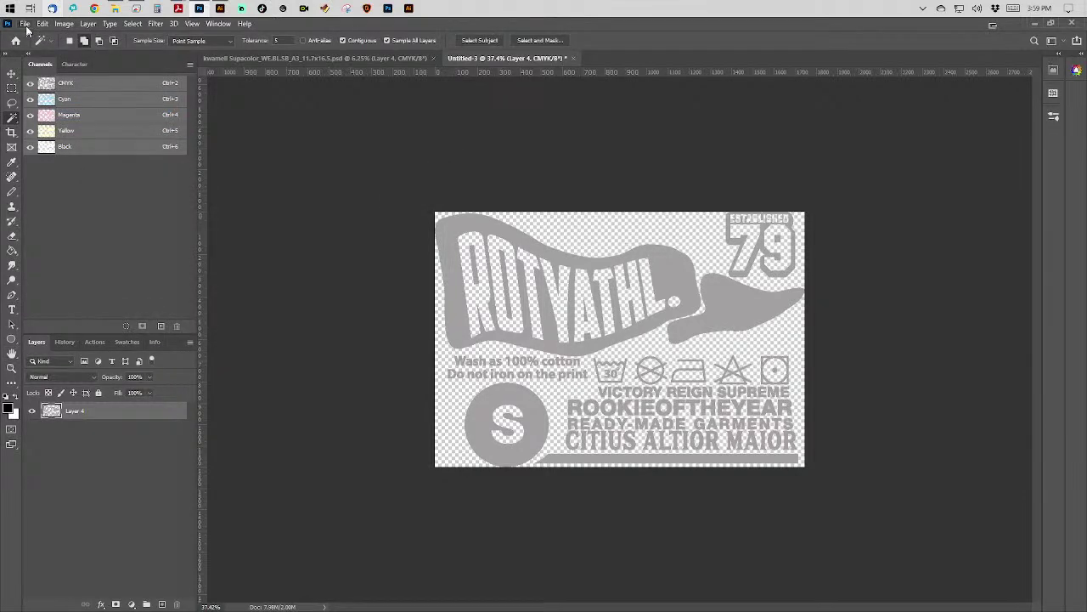
left_click(25, 24)
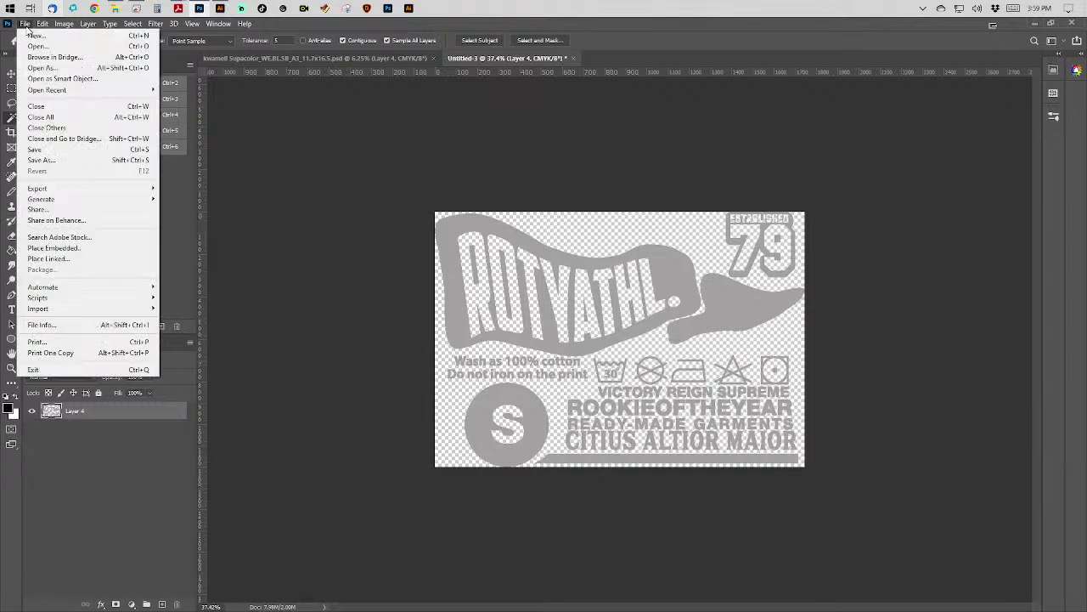
left_click(575, 60)
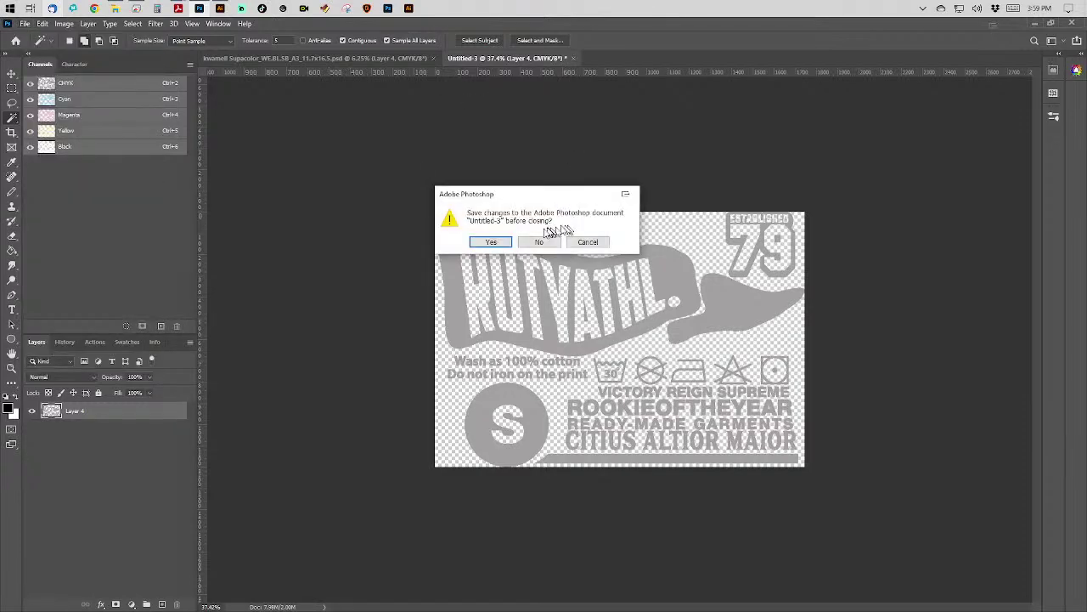
left_click(537, 243)
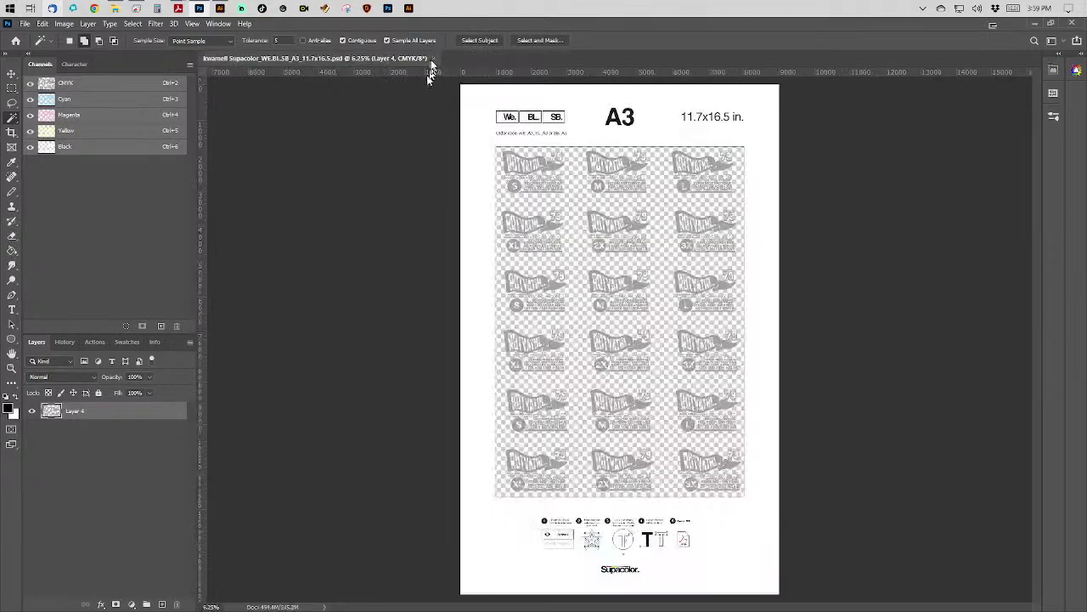
Close the Supacolor A3 sheet, hide Layer 2's black background, and merge the visible layers.
left_click(433, 59)
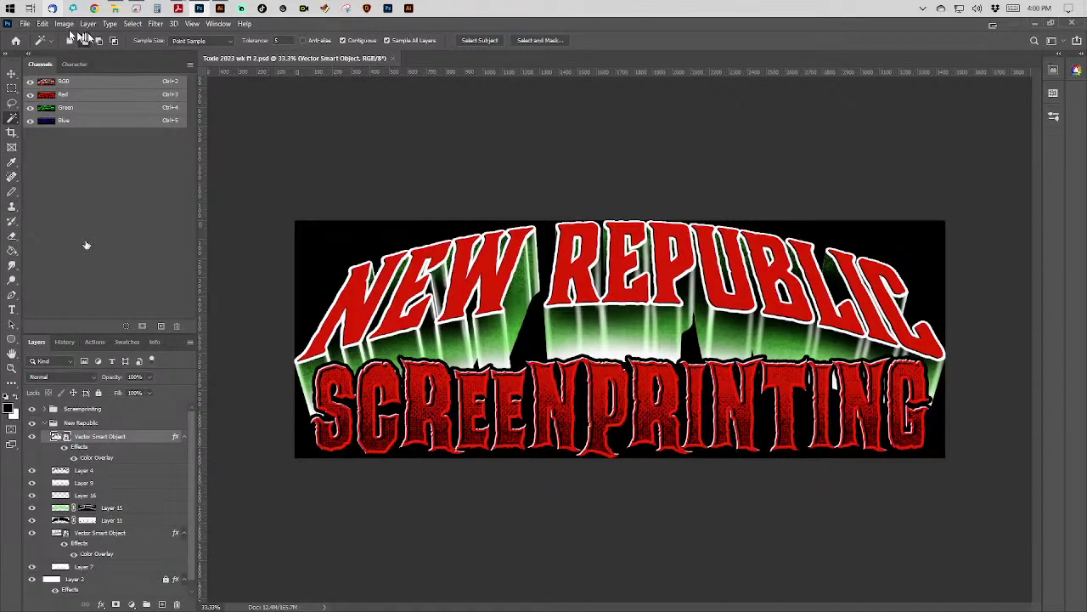
scroll(81, 501, "down", 1)
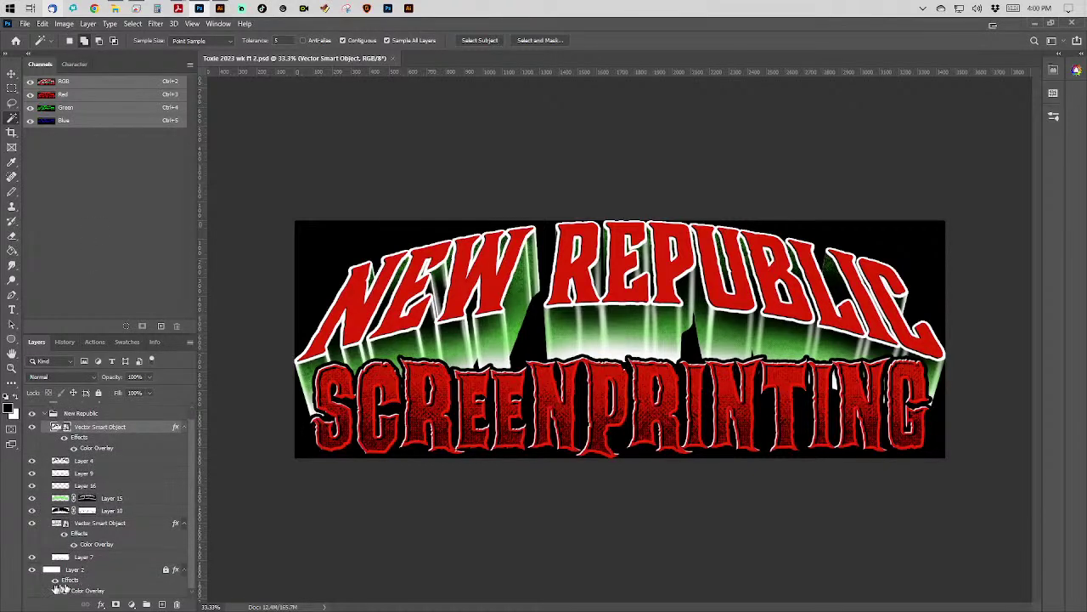
left_click(32, 569)
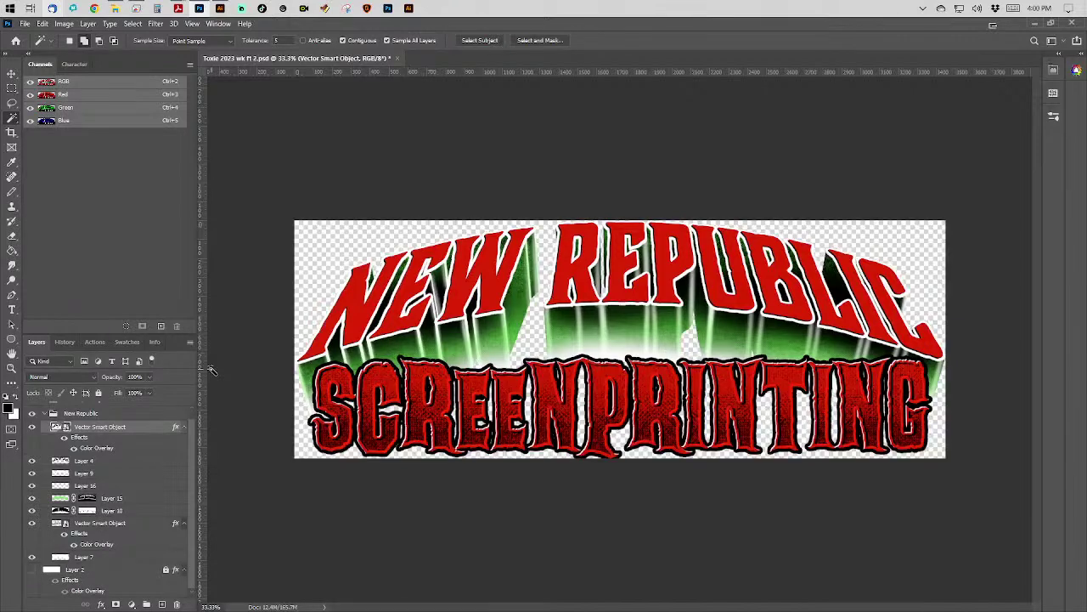
left_click(88, 23)
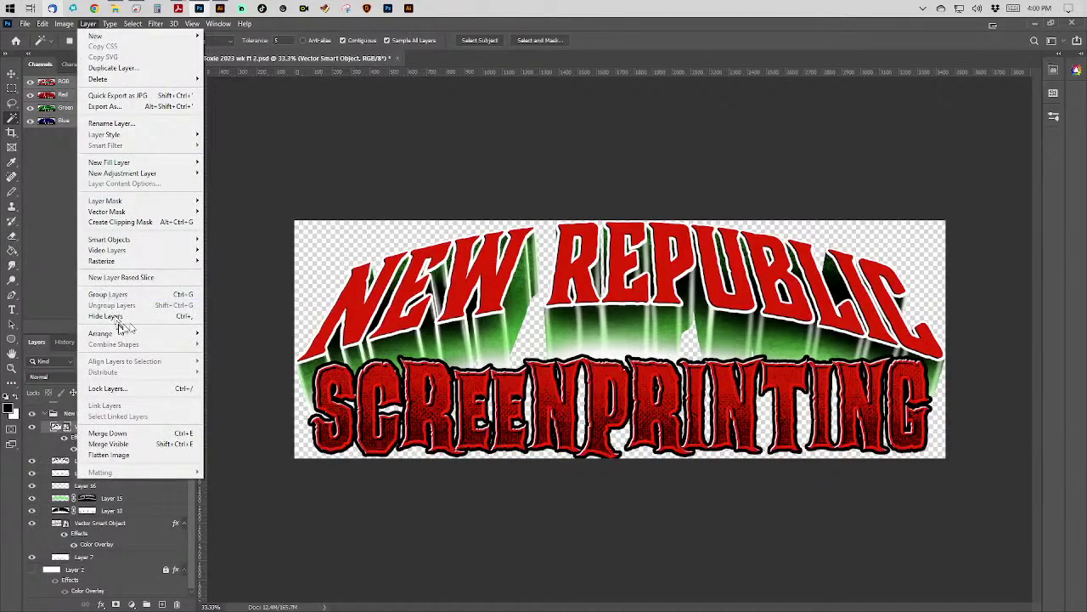
left_click(135, 444)
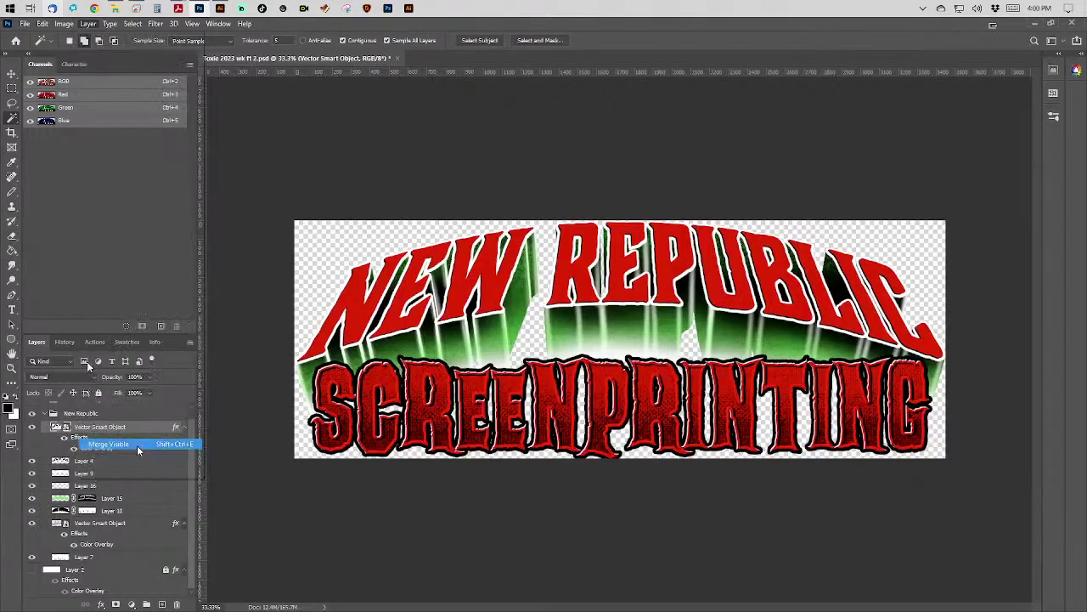
Check the Canvas Size dialog and close it without changes.
left_click(64, 22)
left_click(85, 118)
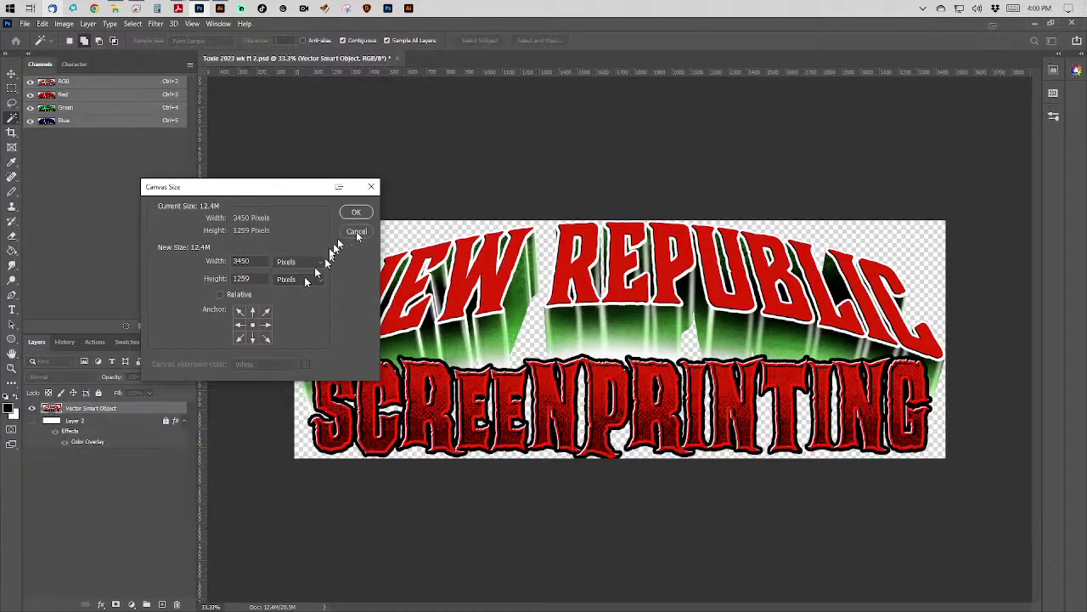
left_click(356, 213)
left_click(72, 27)
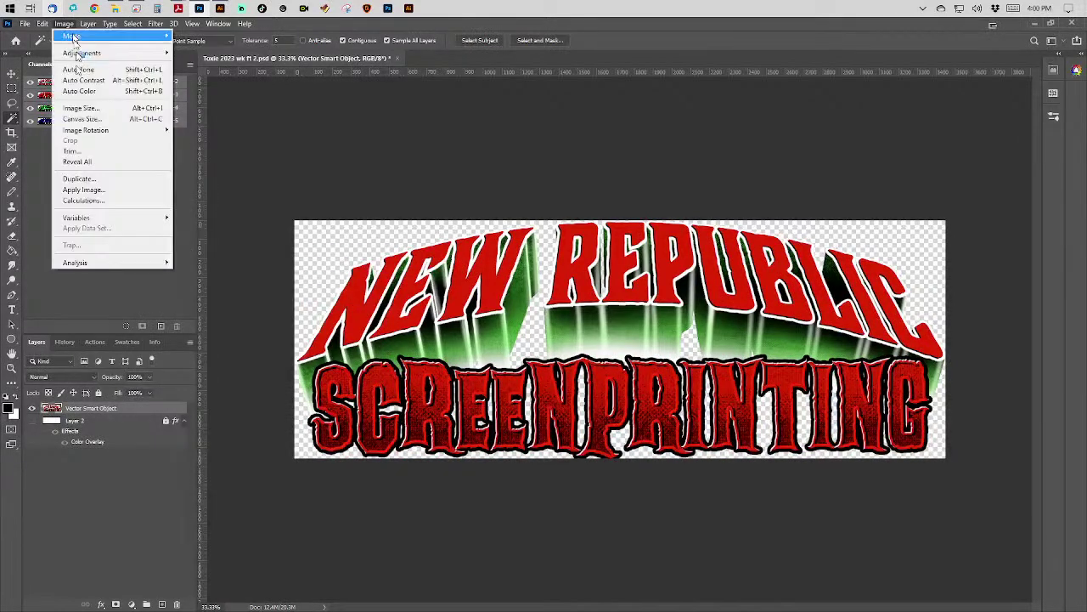
Resize the logo to 3 inches wide in Image Size.
left_click(87, 110)
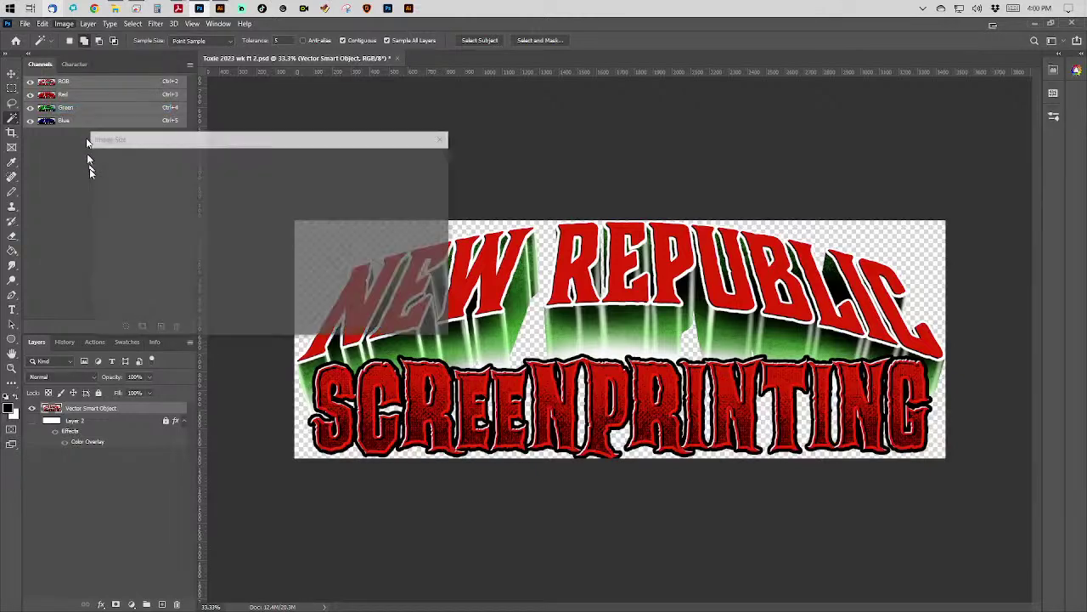
type("3")
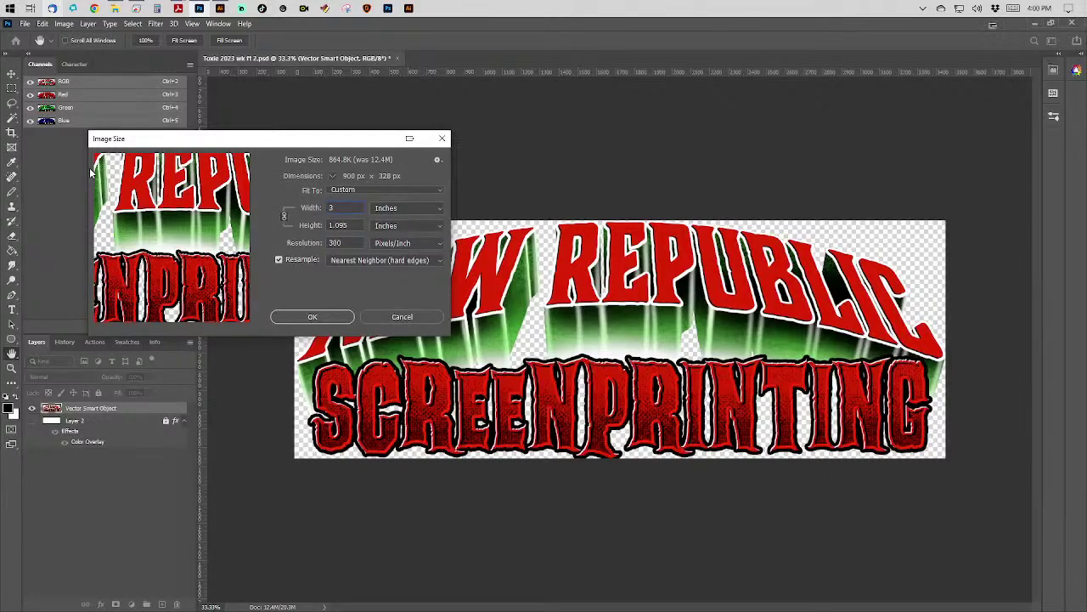
key("Return")
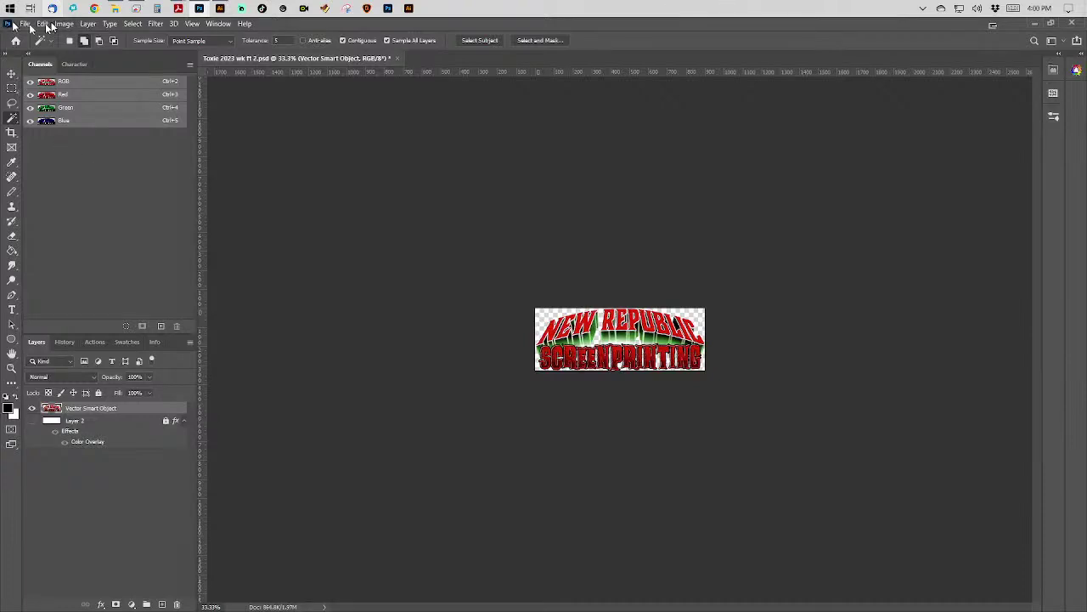
Extend the canvas height in inches with a top-centre anchor, then view at 100%.
left_click(65, 24)
left_click(82, 119)
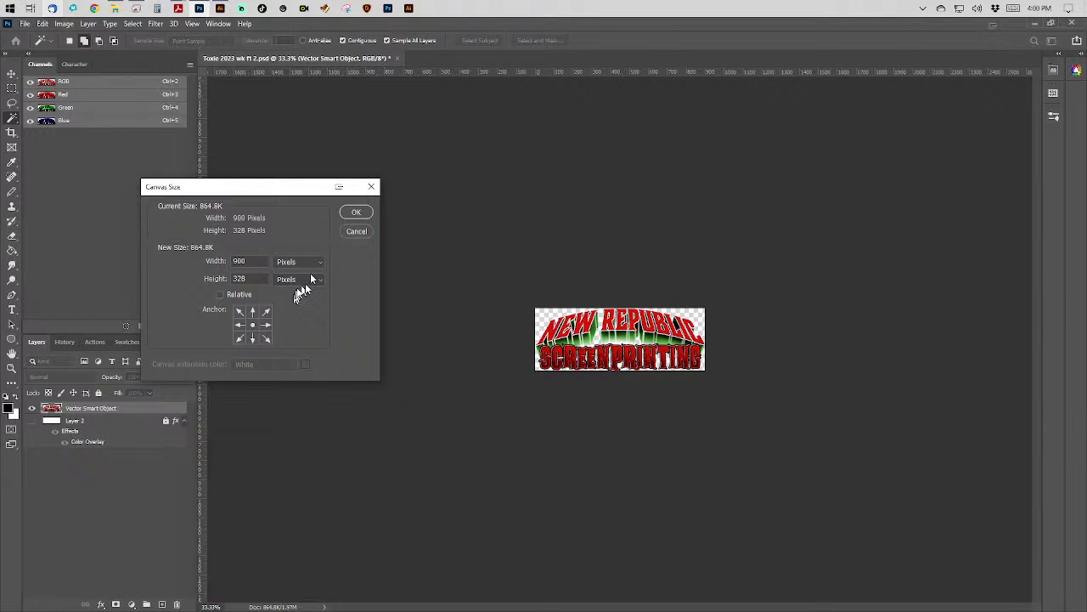
left_click(308, 267)
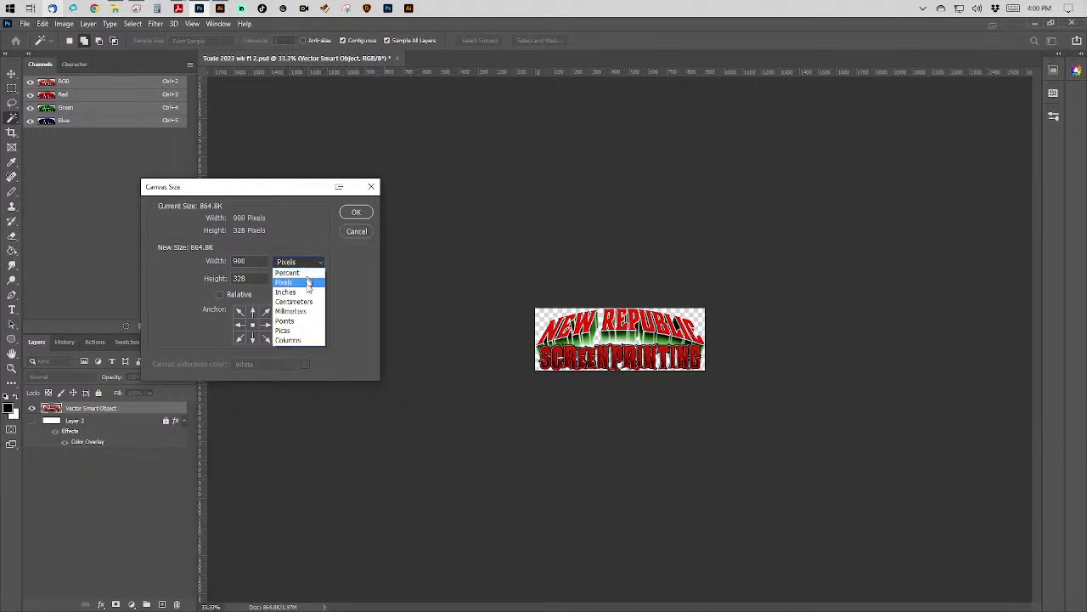
left_click(307, 293)
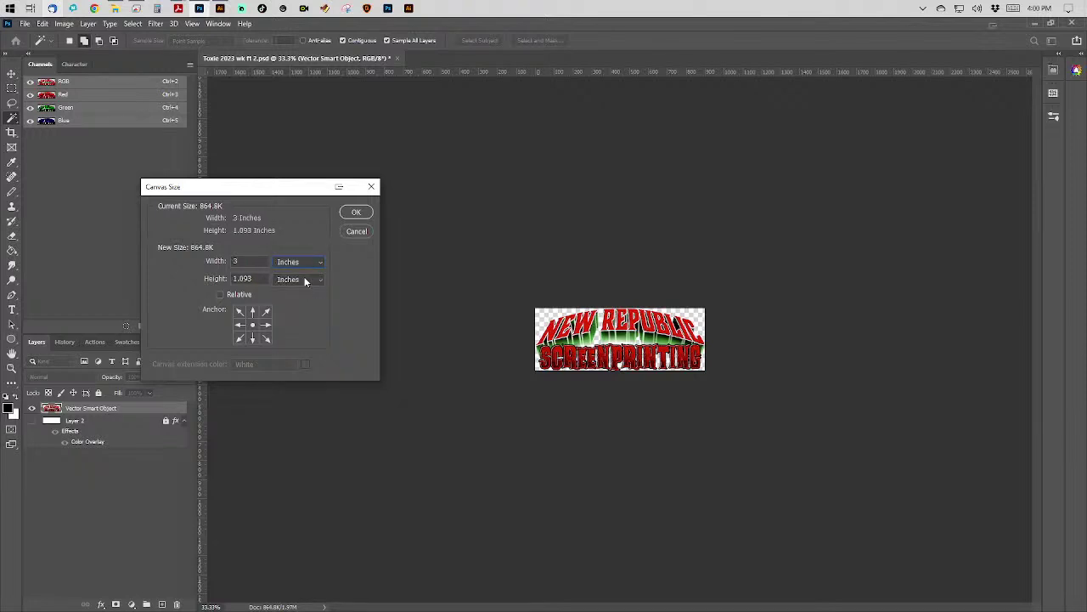
left_click(253, 311)
key("Tab")
key("Return")
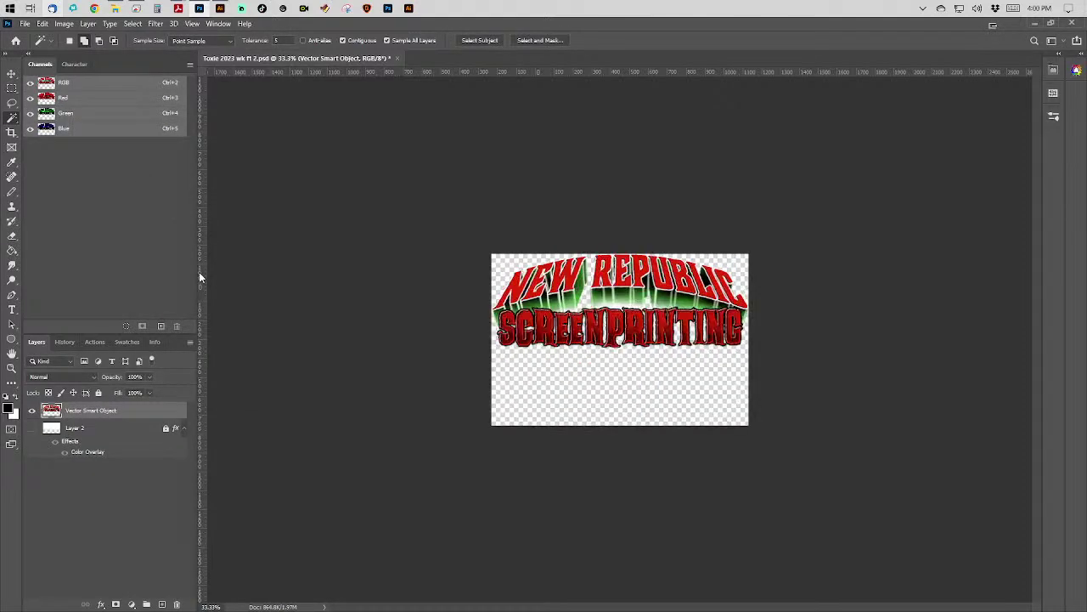
key("ctrl+0")
key("ctrl+1")
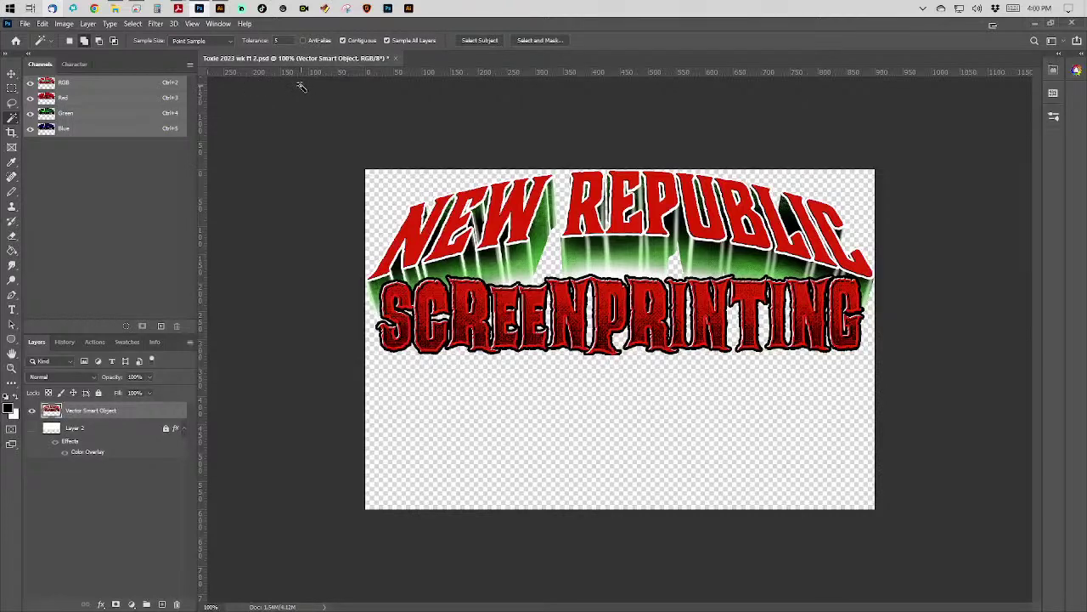
Save the document as a separate copy named 'toxic tag blank.psd'.
left_click(27, 28)
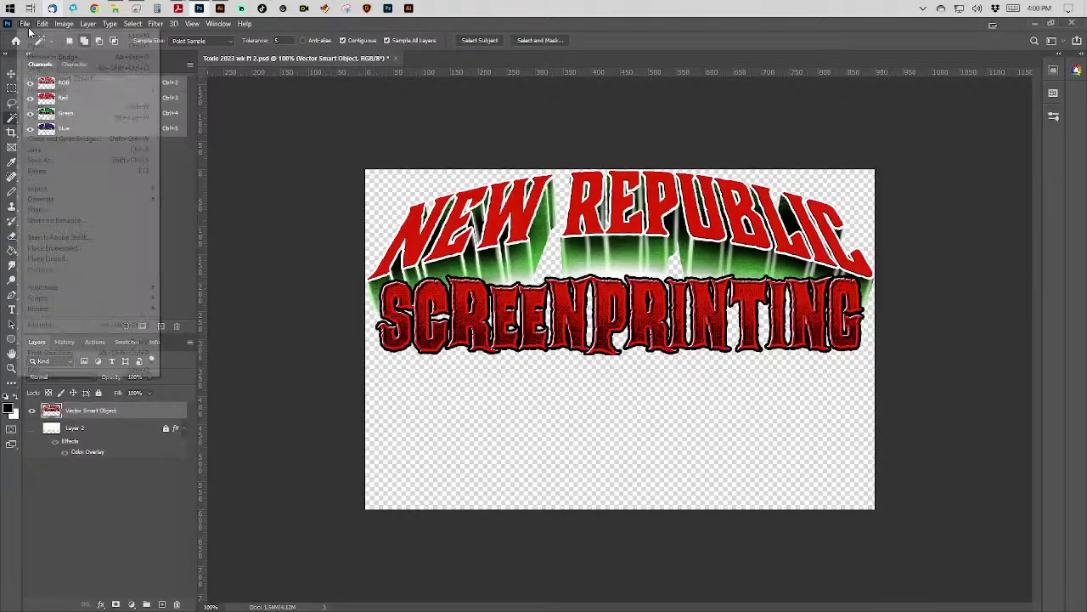
left_click(63, 159)
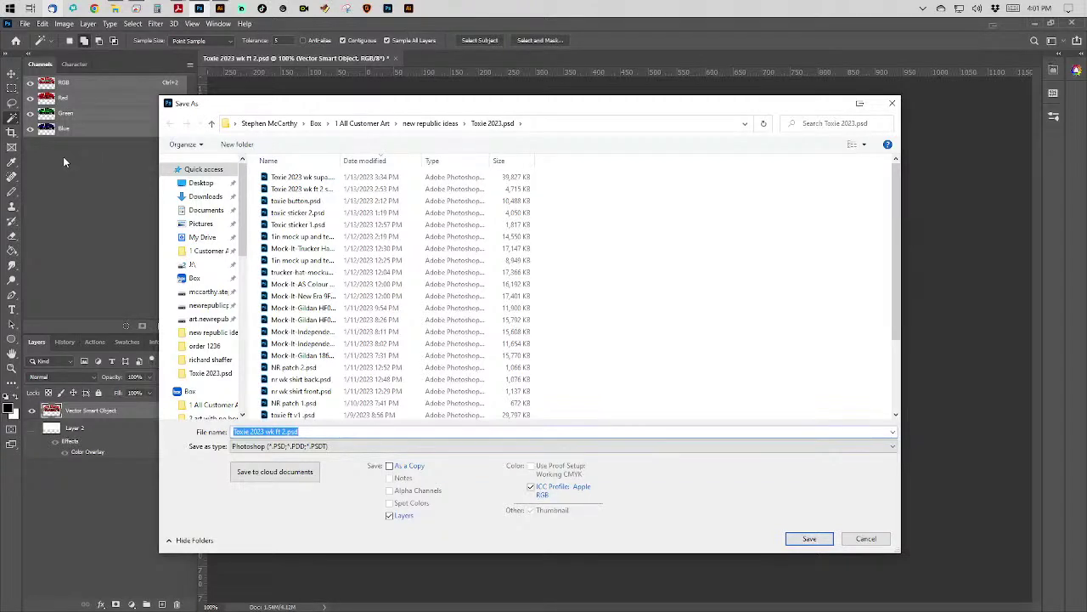
key("BackSpace")
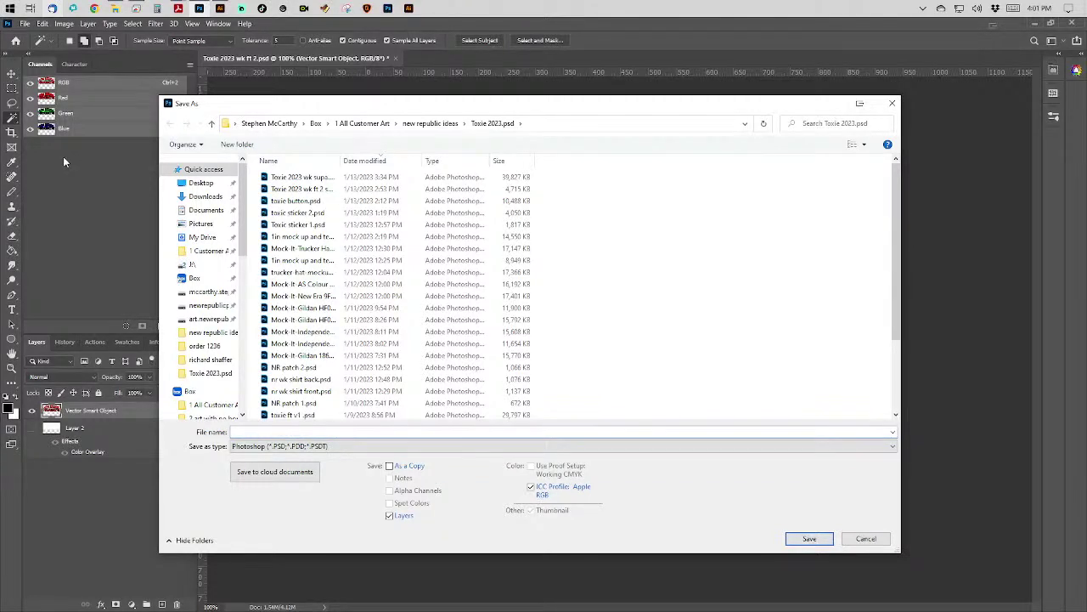
type("toxic lag blank")
key("Return")
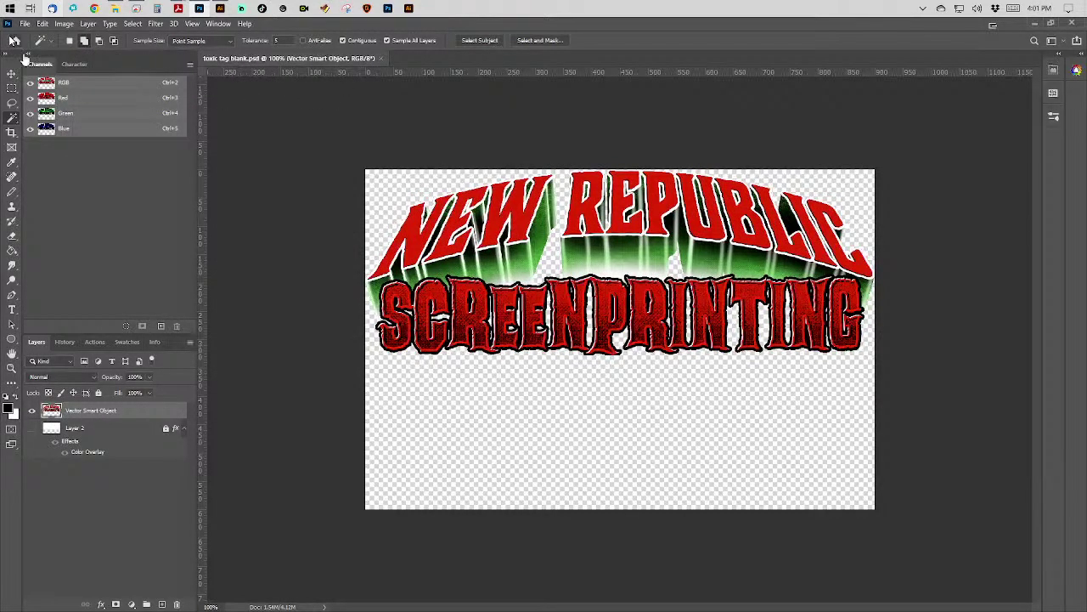
Revert to the originally opened layered logo from History and fit it on screen.
left_click(63, 341)
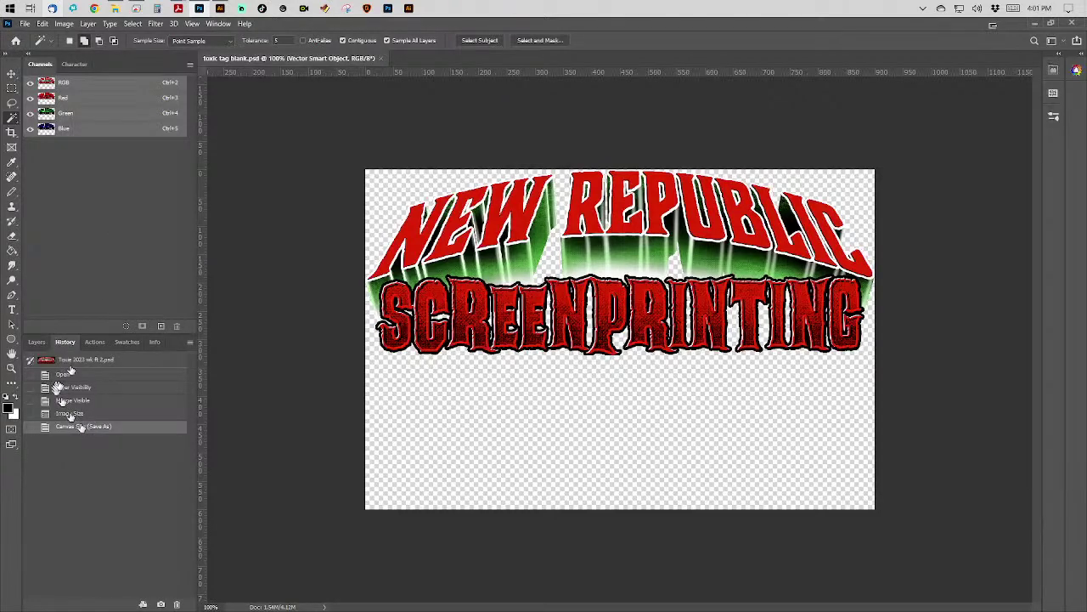
left_click(75, 361)
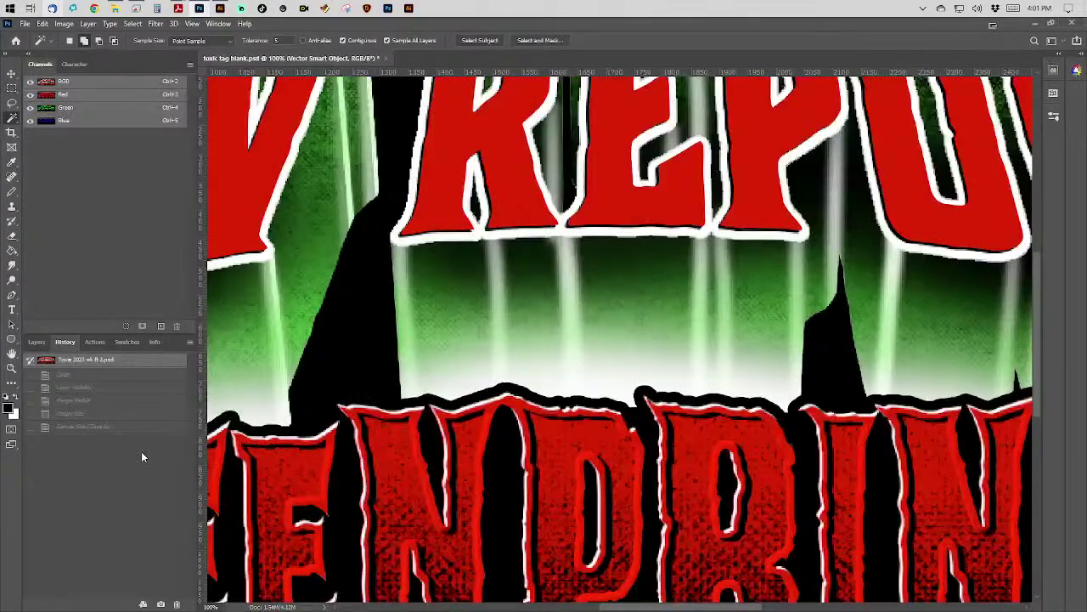
key("ctrl+0")
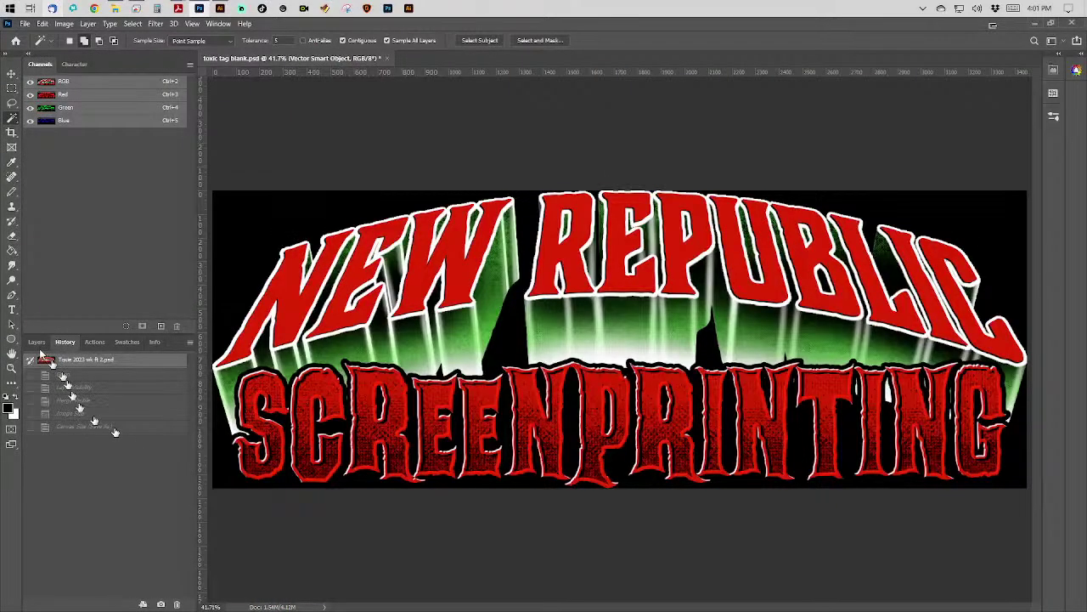
Expand the Screenprinting group and toggle Layer 5 and the smart object's visibility.
left_click(36, 341)
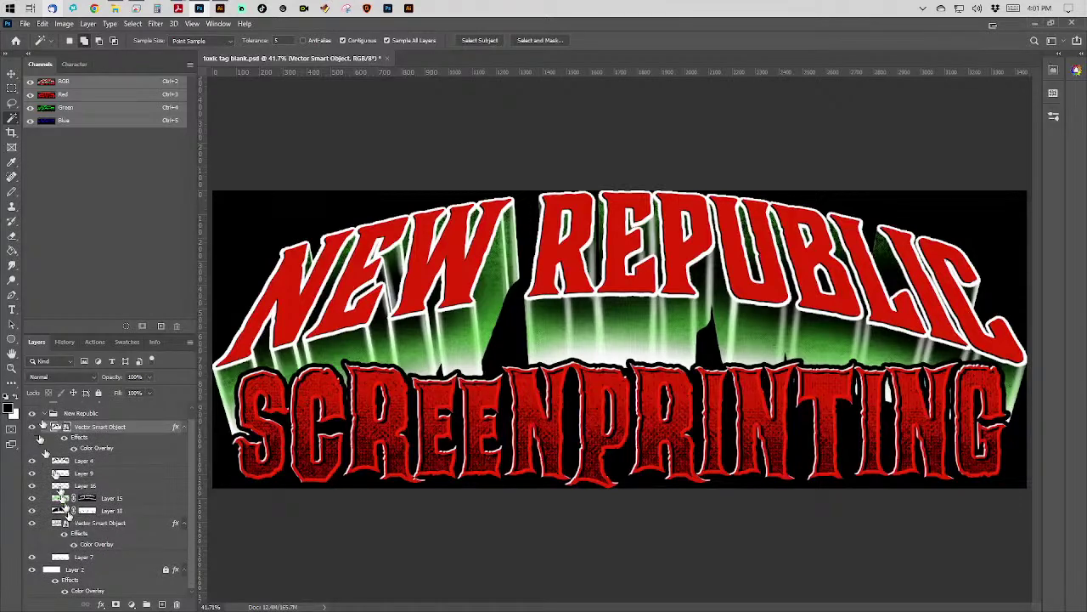
scroll(44, 408, "up", 1)
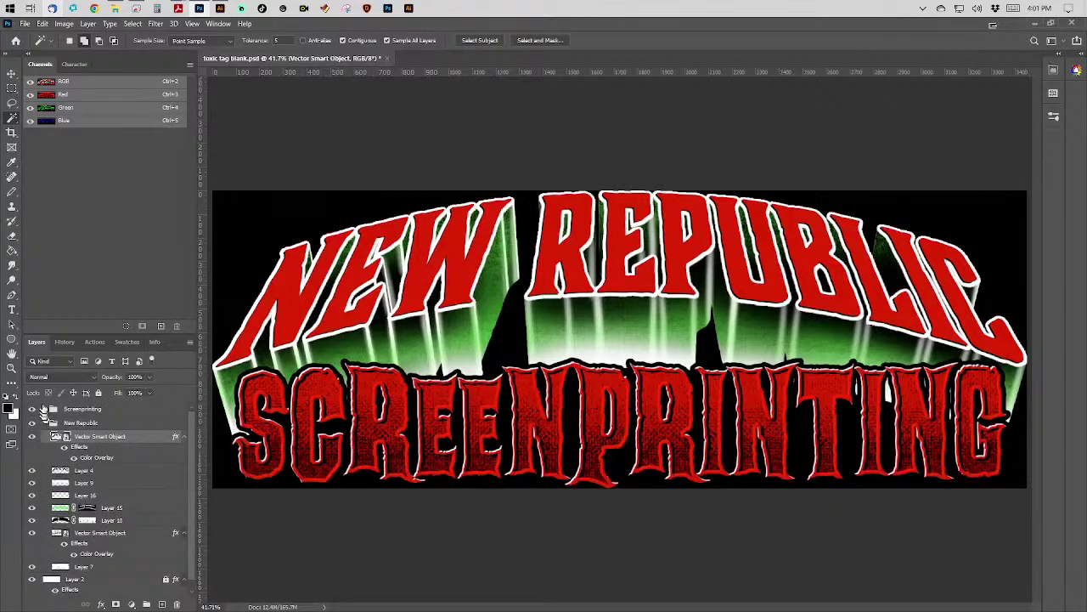
left_click(53, 408)
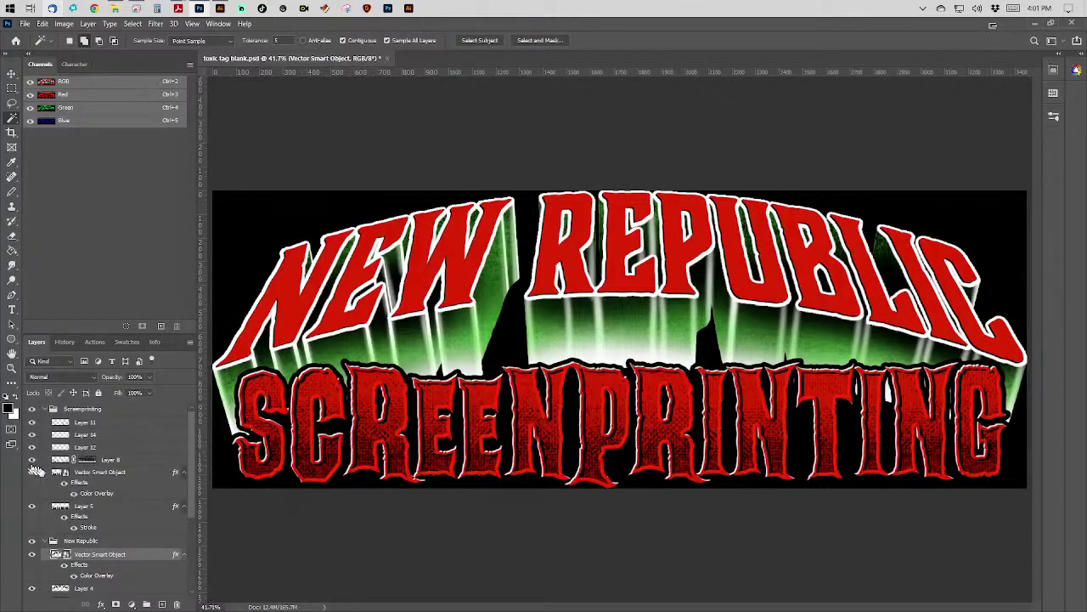
left_click_drag(56, 479, 68, 497)
left_click(31, 508)
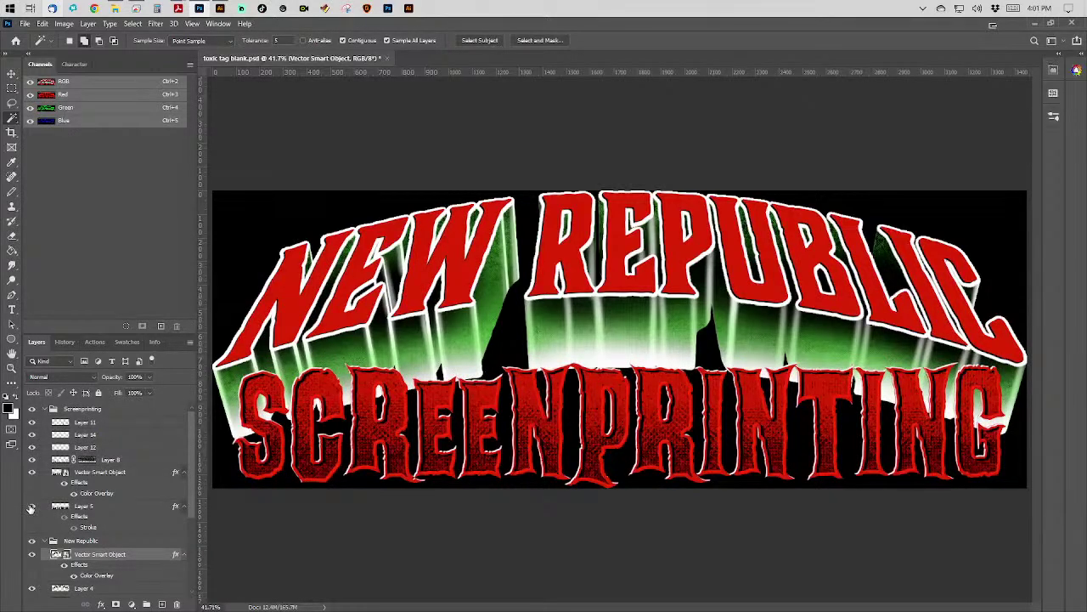
left_click(30, 508)
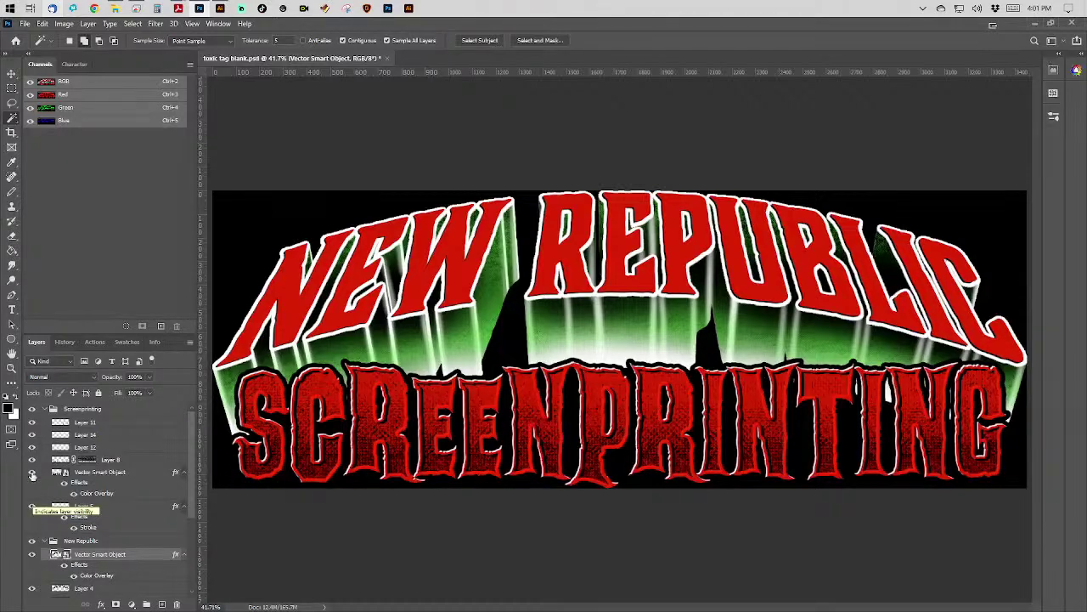
left_click(32, 473)
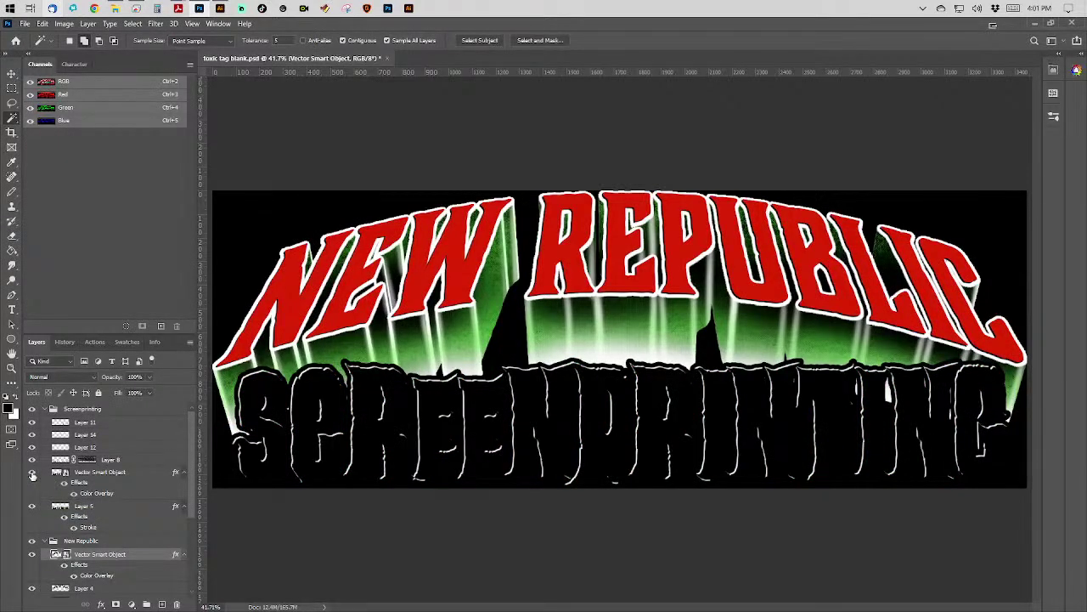
left_click(32, 473)
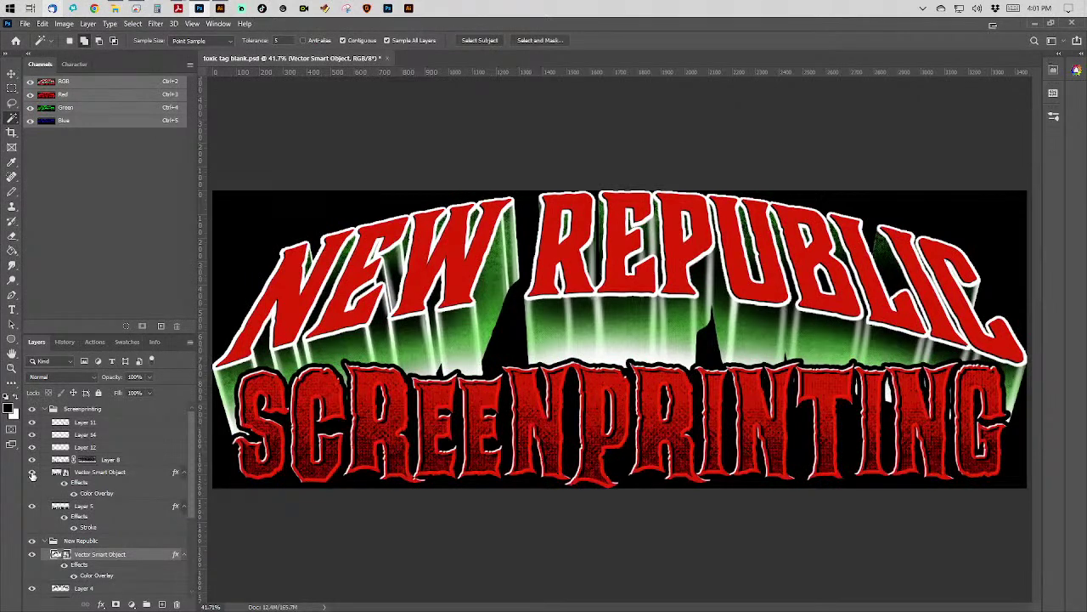
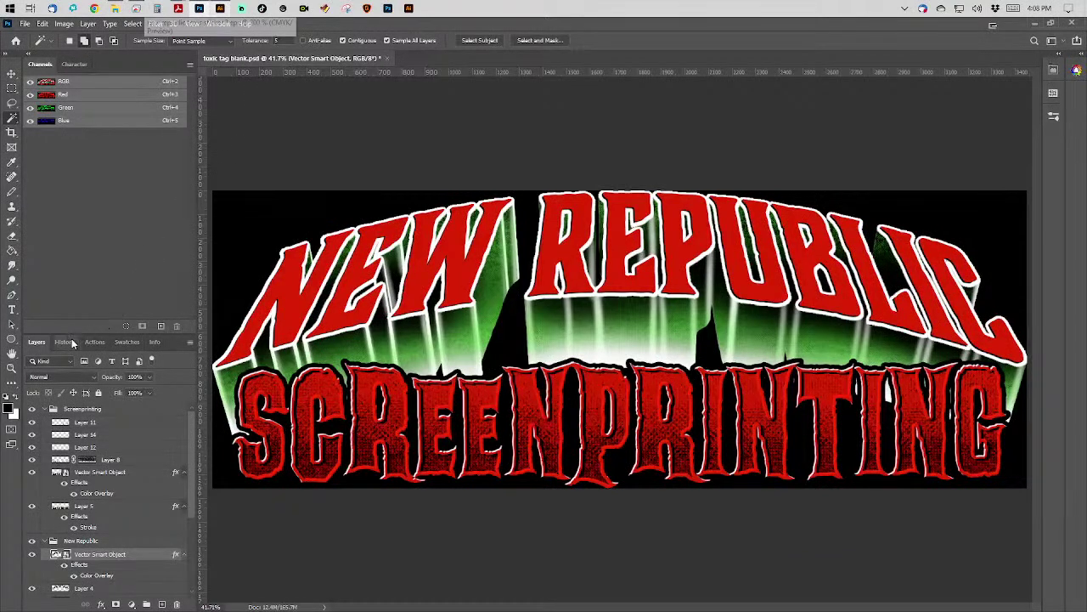
Close the full-size logo document without saving, then select the Horizontal Type Tool.
left_click(386, 59)
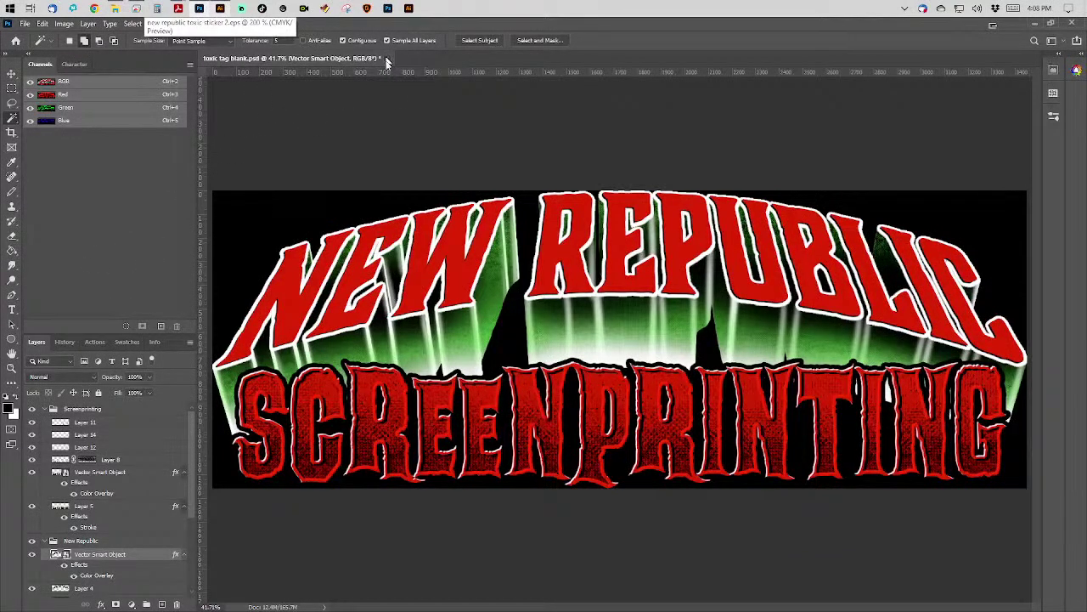
left_click(538, 244)
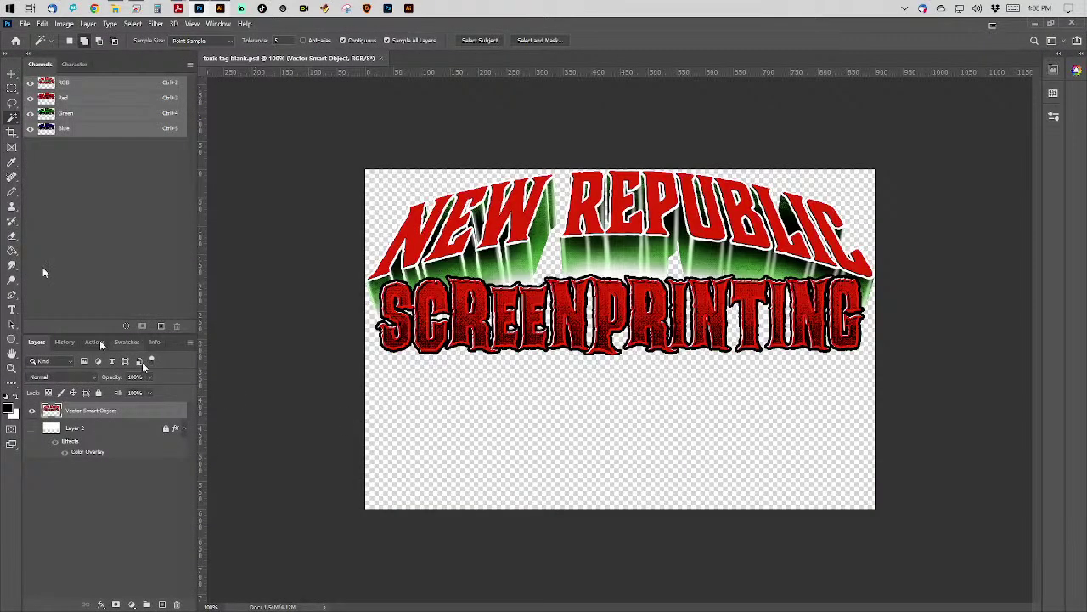
left_click(13, 311)
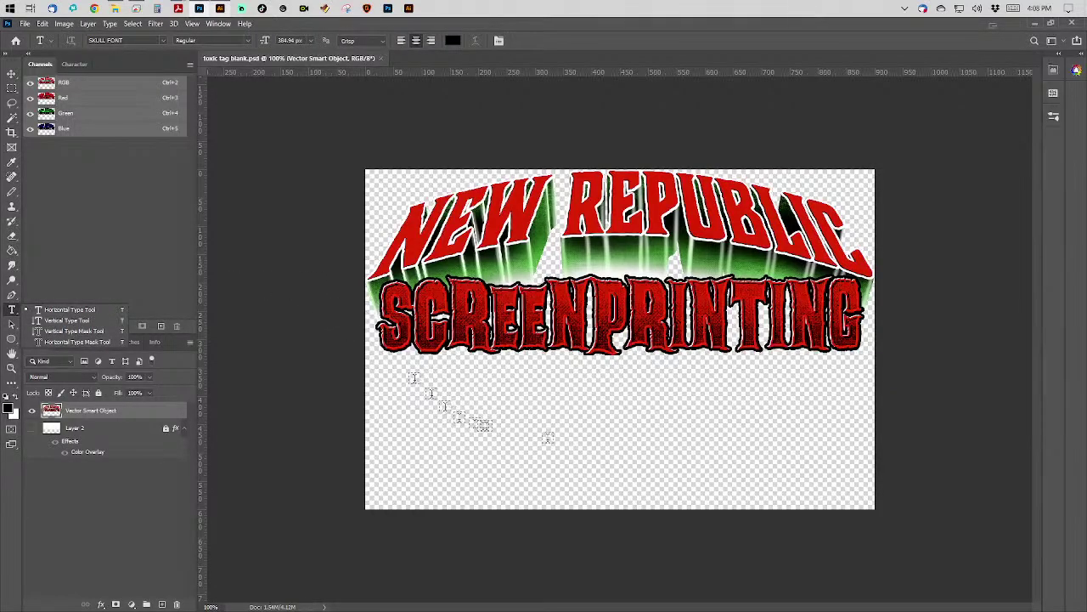
Start a new text layer below the logo and set its size to 60 px.
left_click(549, 440)
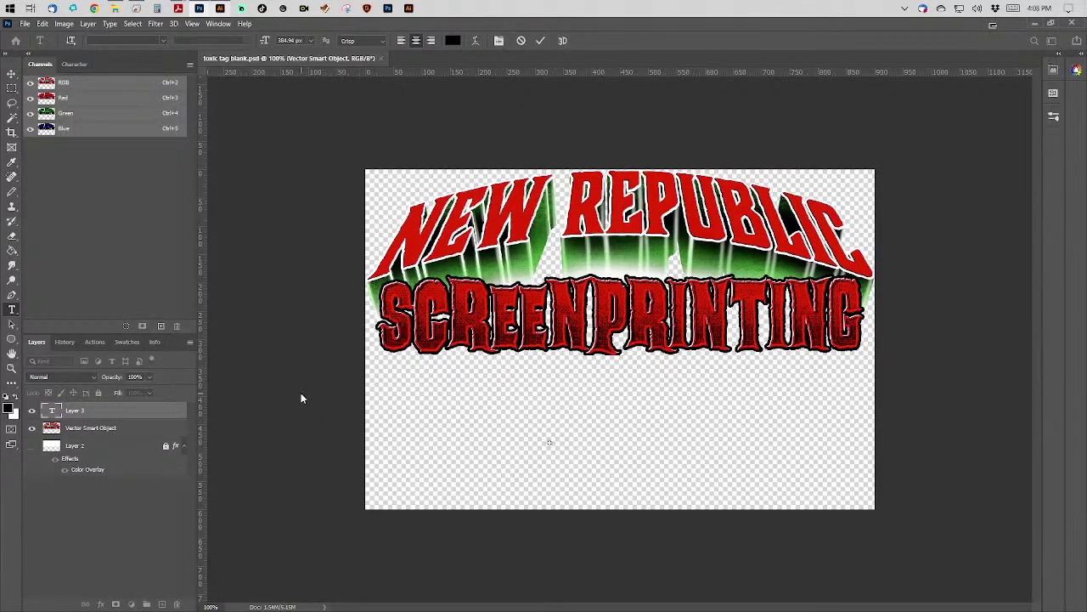
left_click(74, 64)
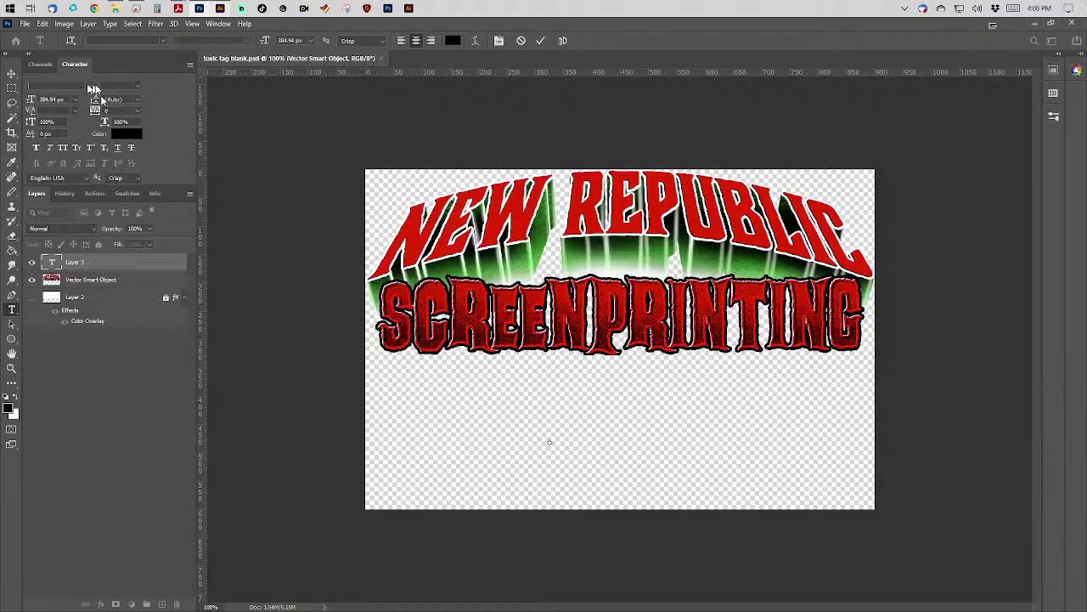
left_click(521, 41)
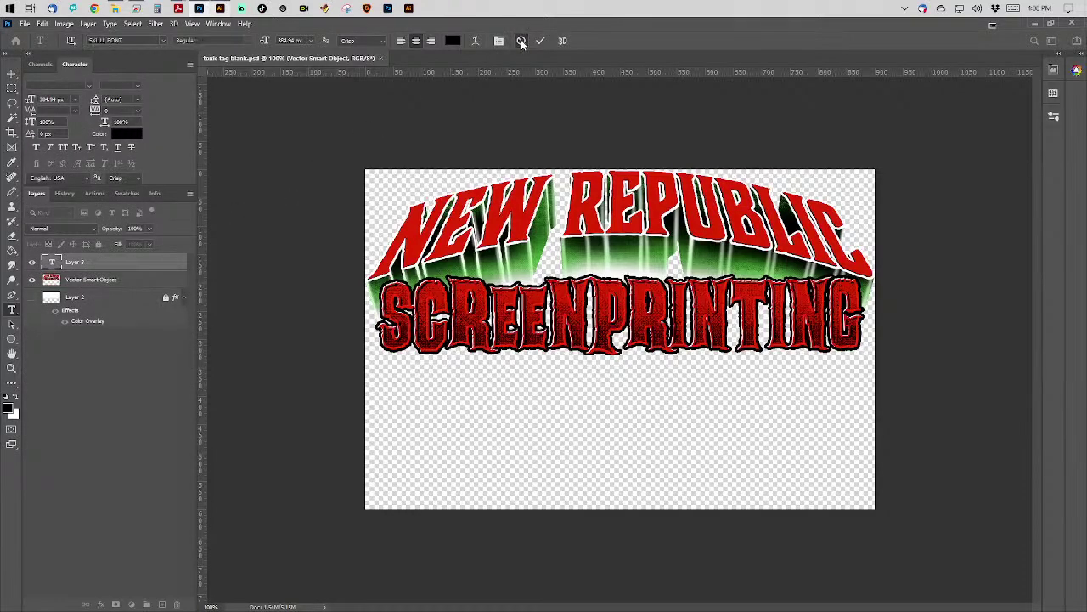
left_click(546, 402)
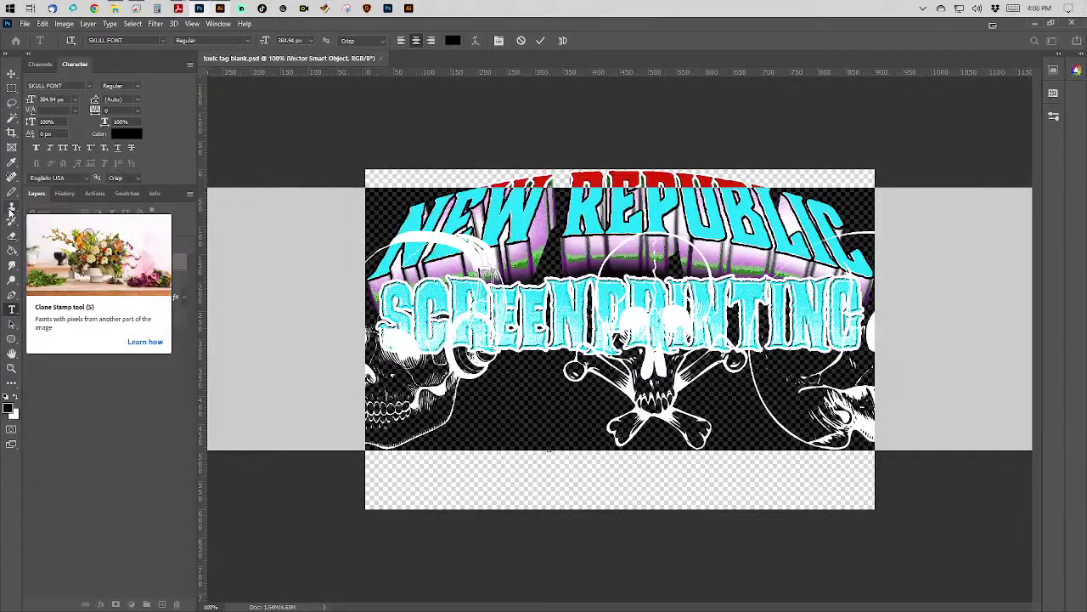
left_click(311, 41)
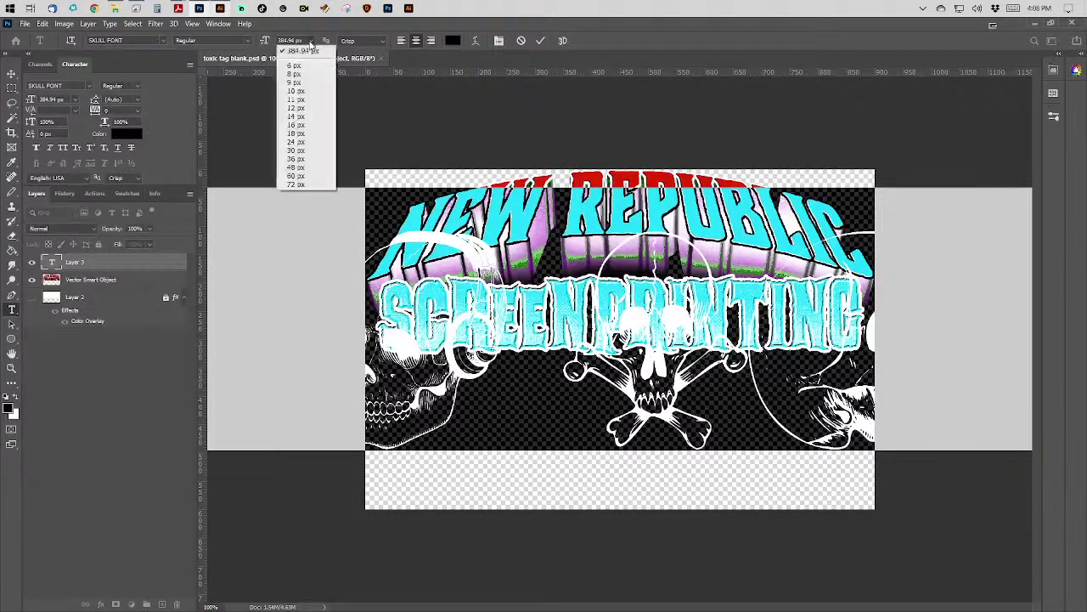
left_click(306, 176)
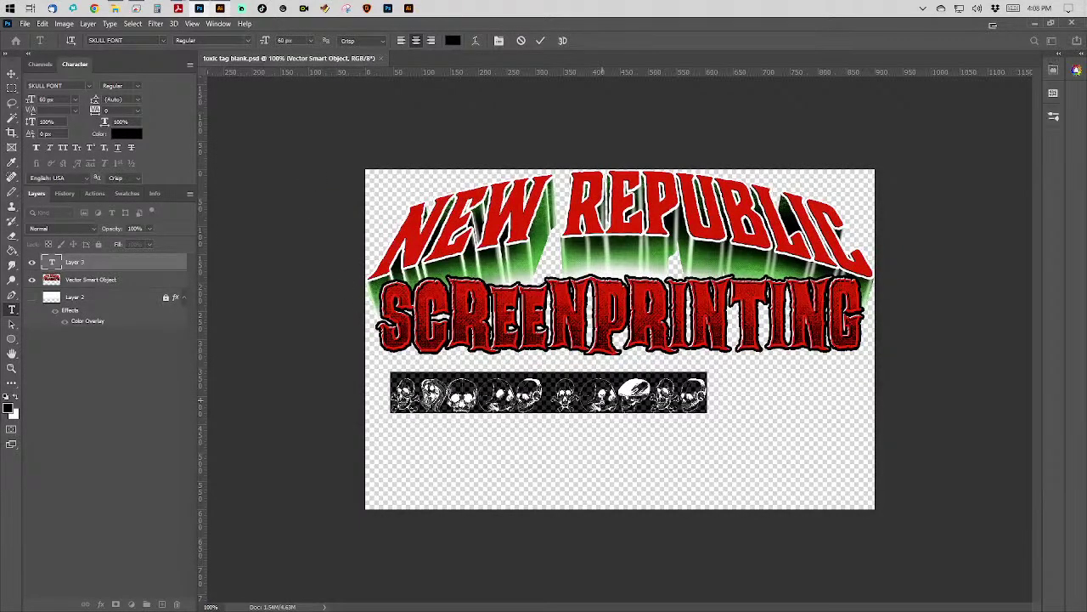
Replace the layer's placeholder text with the single letter S.
left_click(602, 395)
key("ctrl+a")
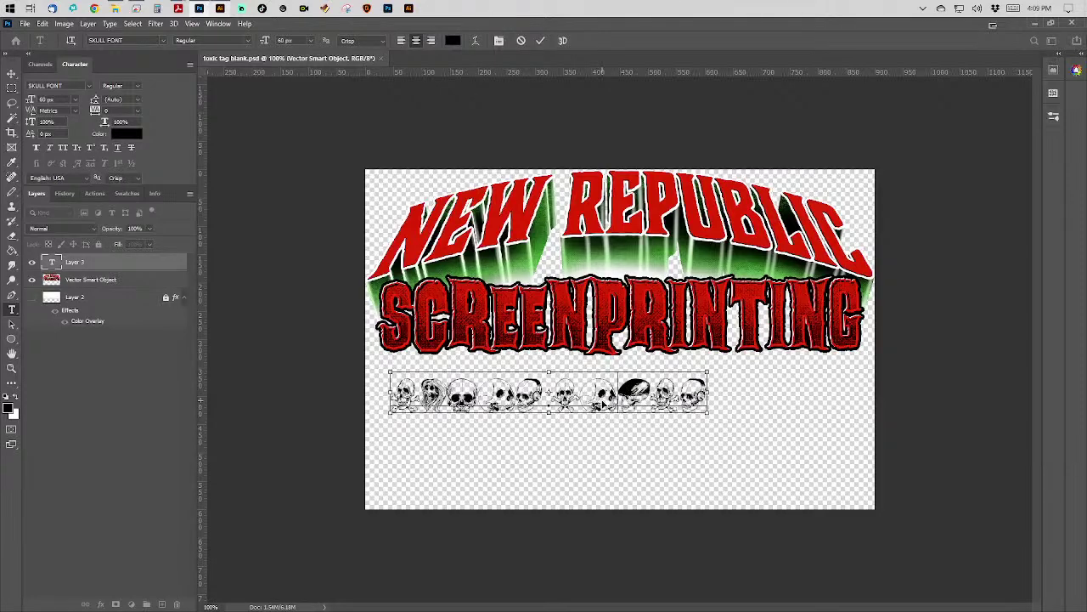
key("BackSpace")
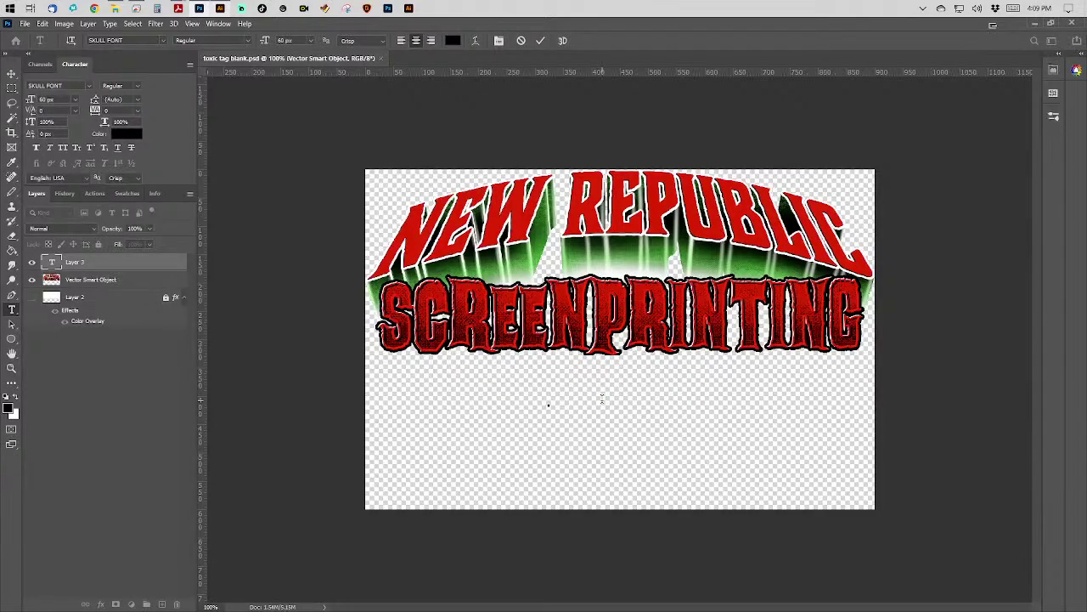
type("a")
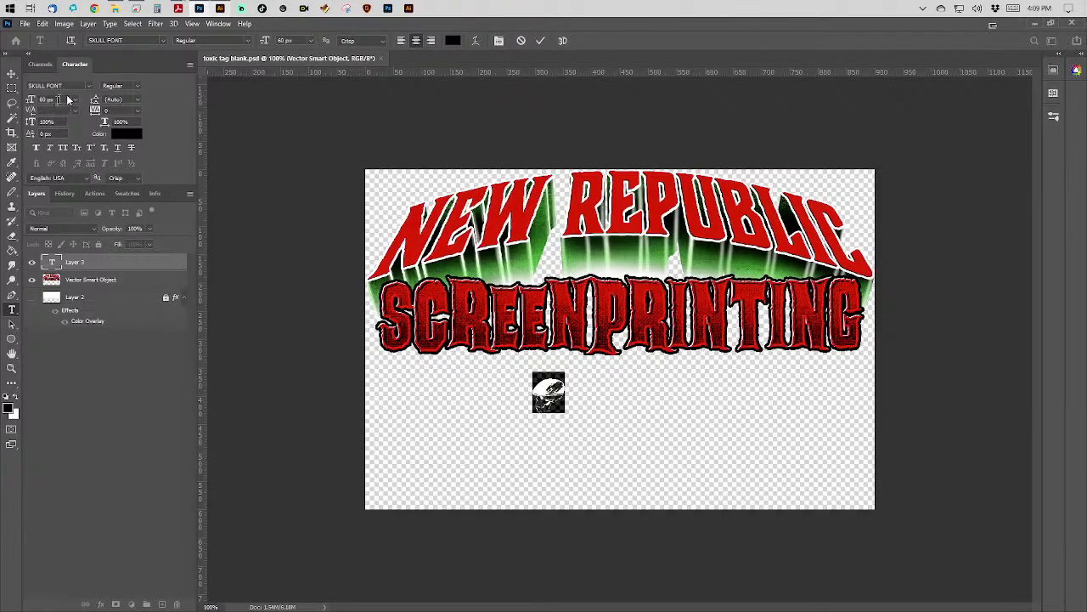
left_click(88, 87)
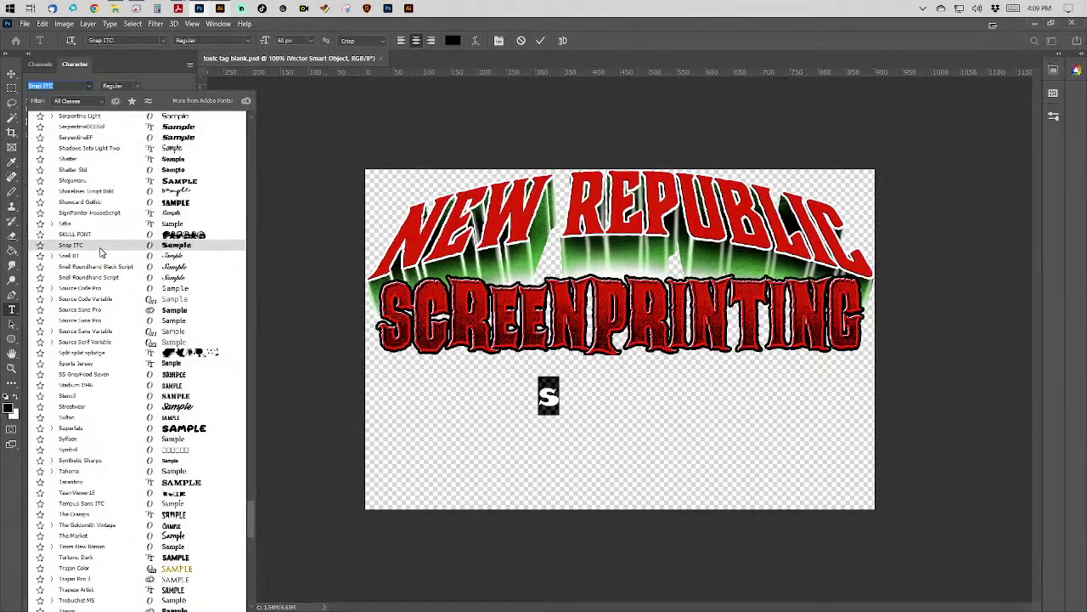
Search for black fonts, previewing RBNo3.1 Black Italic, Blacktail and Black Rose on the letter.
type("b")
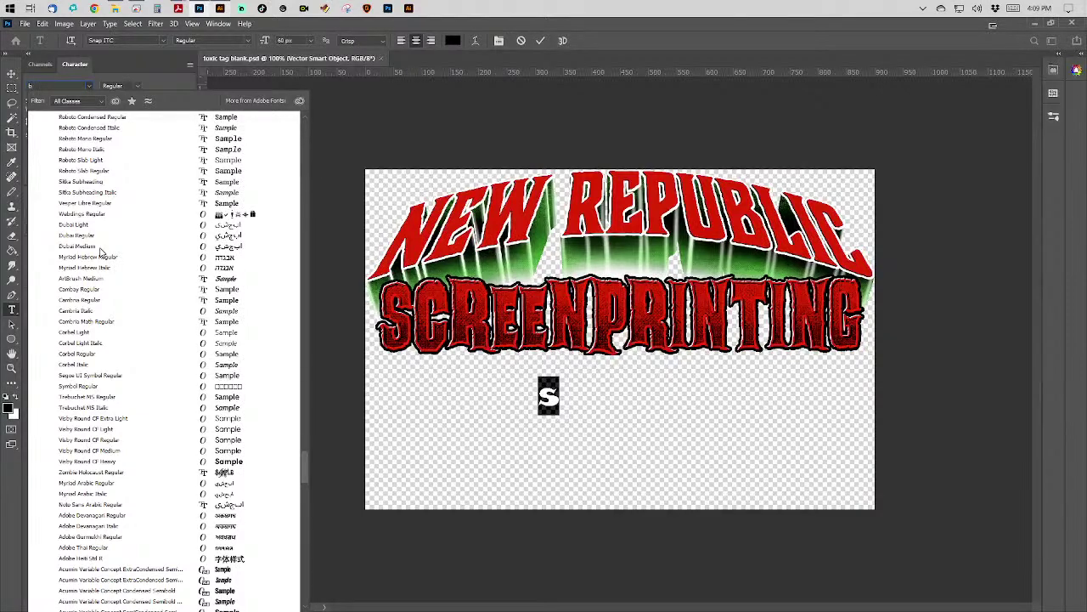
type("l")
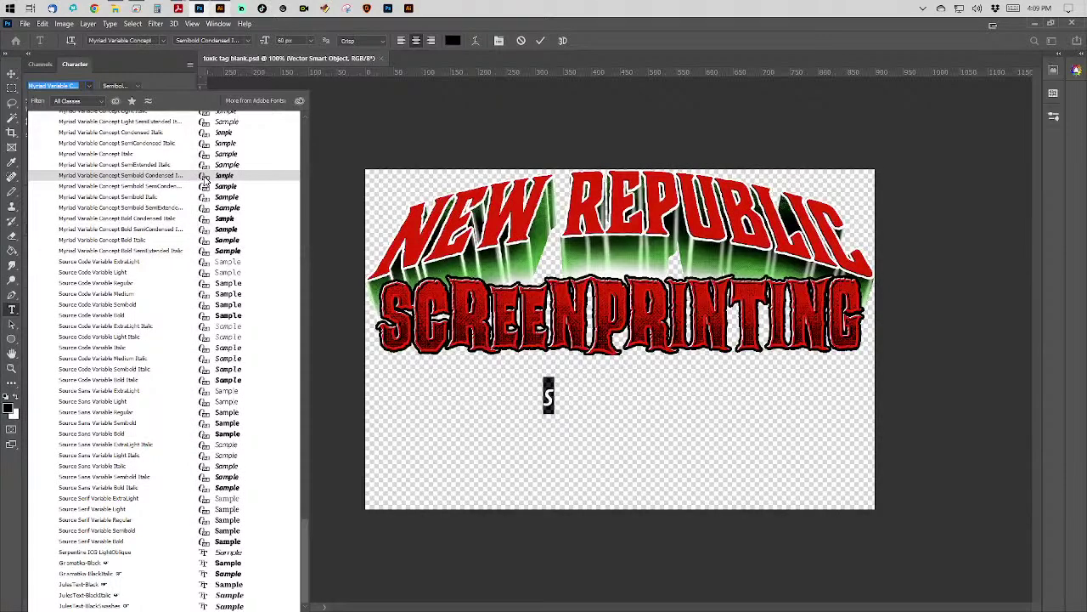
key("BackSpace")
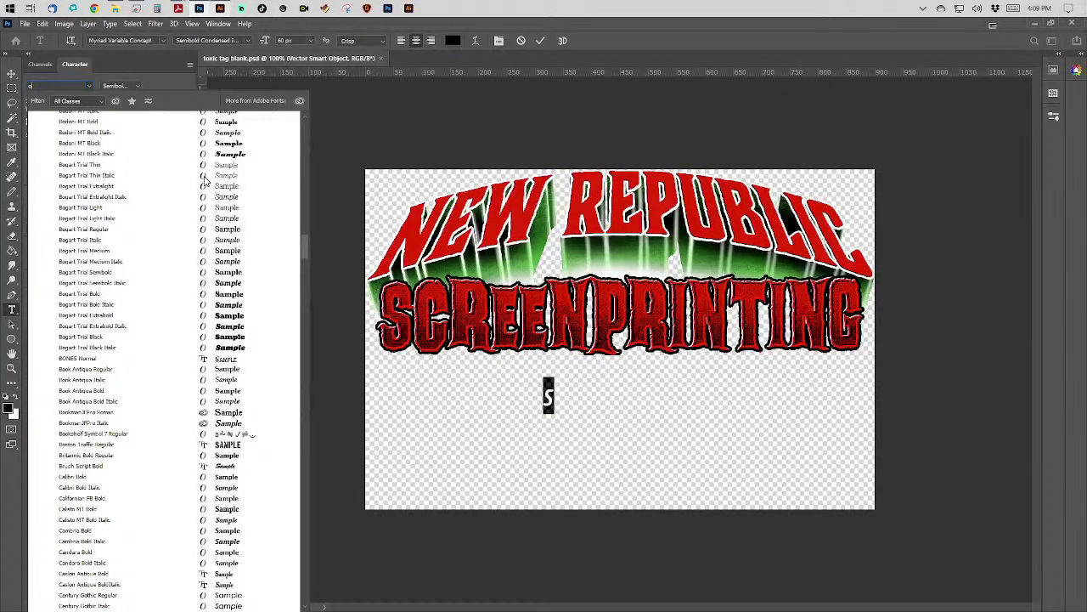
type("fi")
type("black")
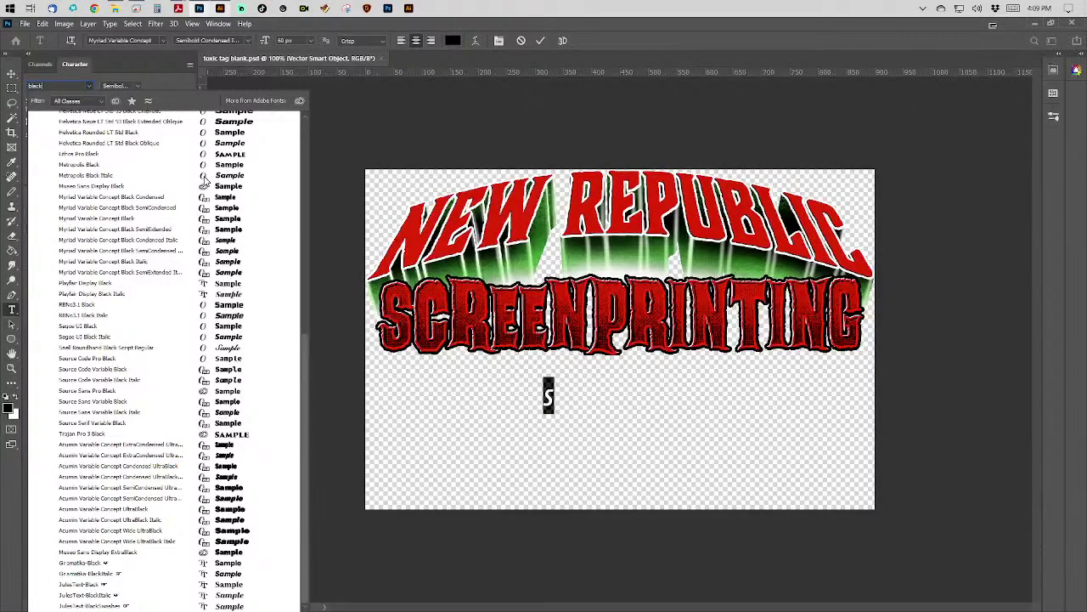
left_click(175, 315)
scroll(174, 318, "up", 3)
scroll(174, 318, "up", 8)
scroll(174, 319, "up", 2)
left_click(158, 303)
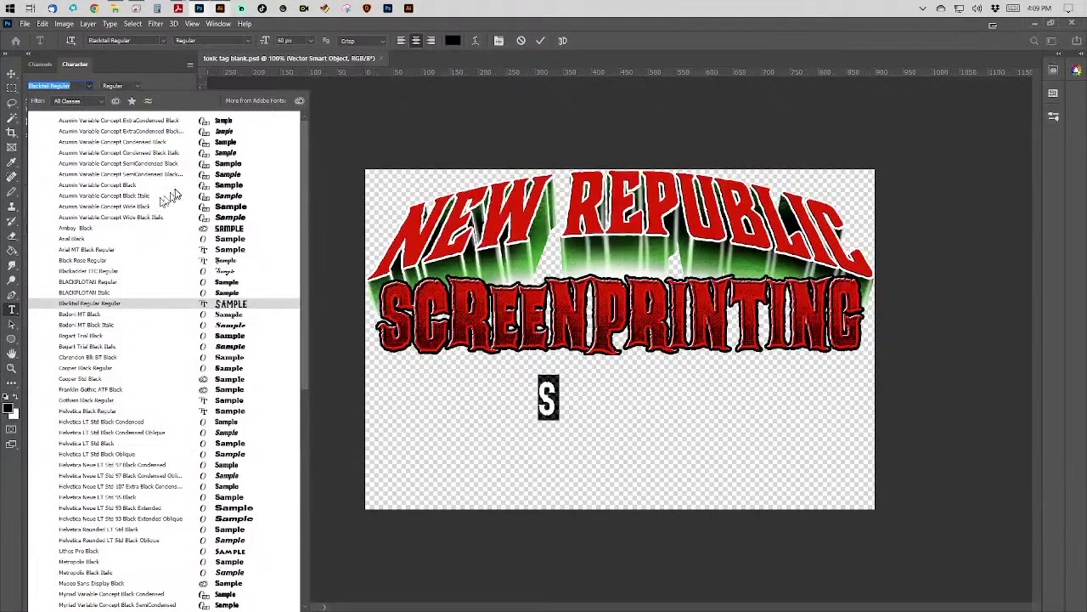
left_click(164, 261)
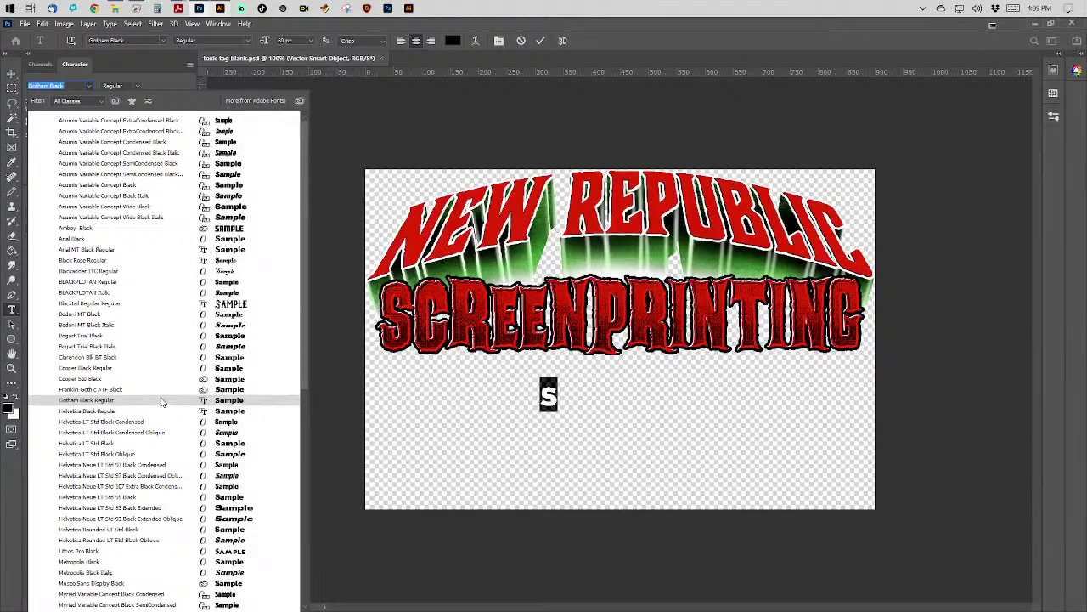
Browse the font list further and set the letter in Clarendon Blk BT Black.
key("Down")
scroll(136, 446, "down", 3)
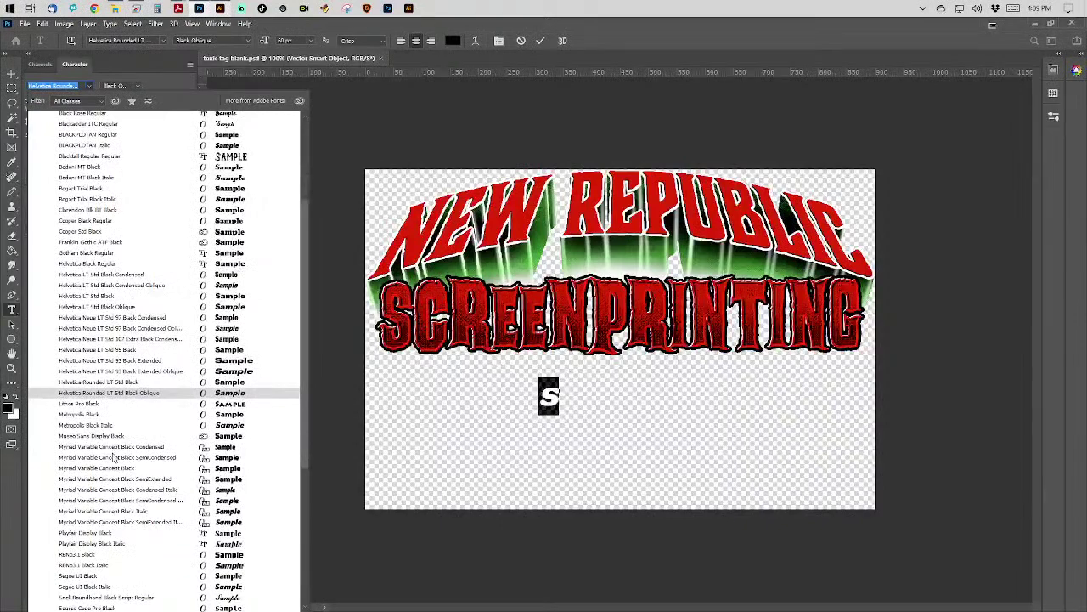
scroll(127, 452, "down", 6)
scroll(97, 456, "down", 2)
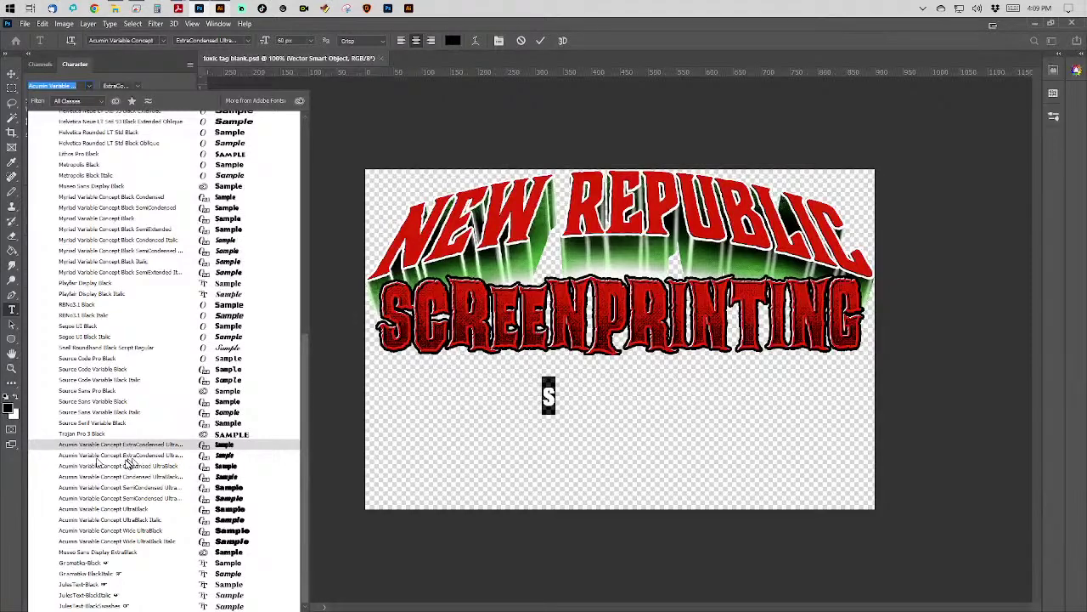
scroll(128, 463, "up", 12)
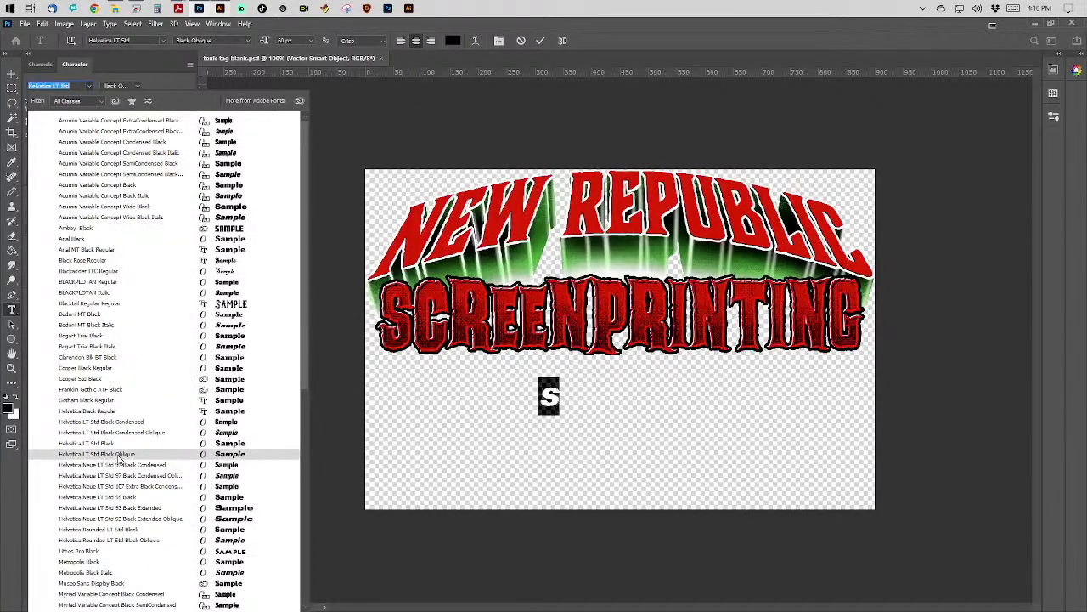
left_click(131, 358)
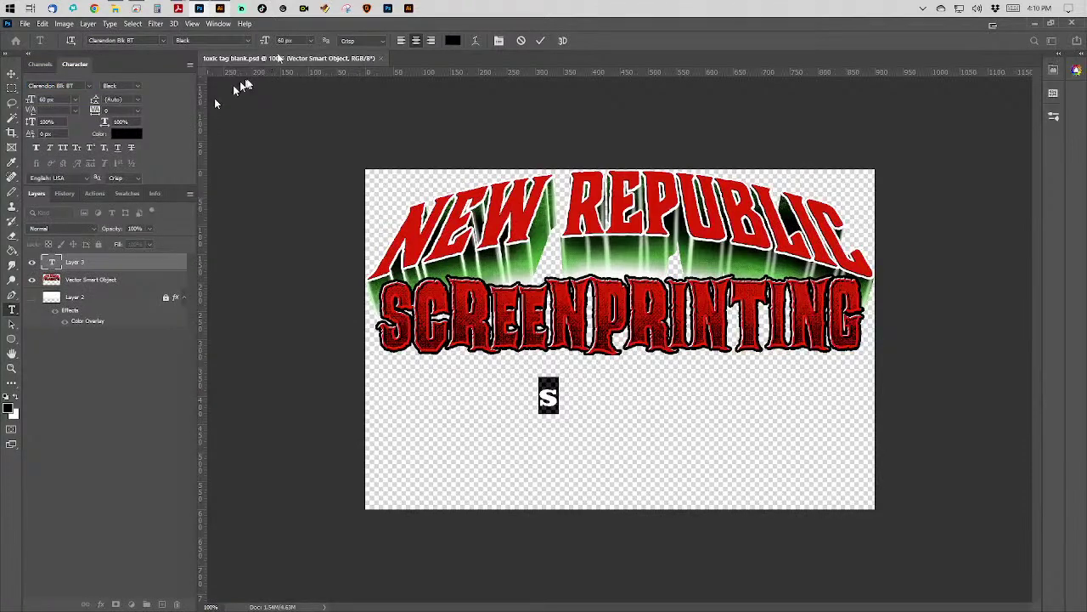
Enlarge the letter to 72 px, complete the word 'small', shift it right and commit.
left_click(312, 41)
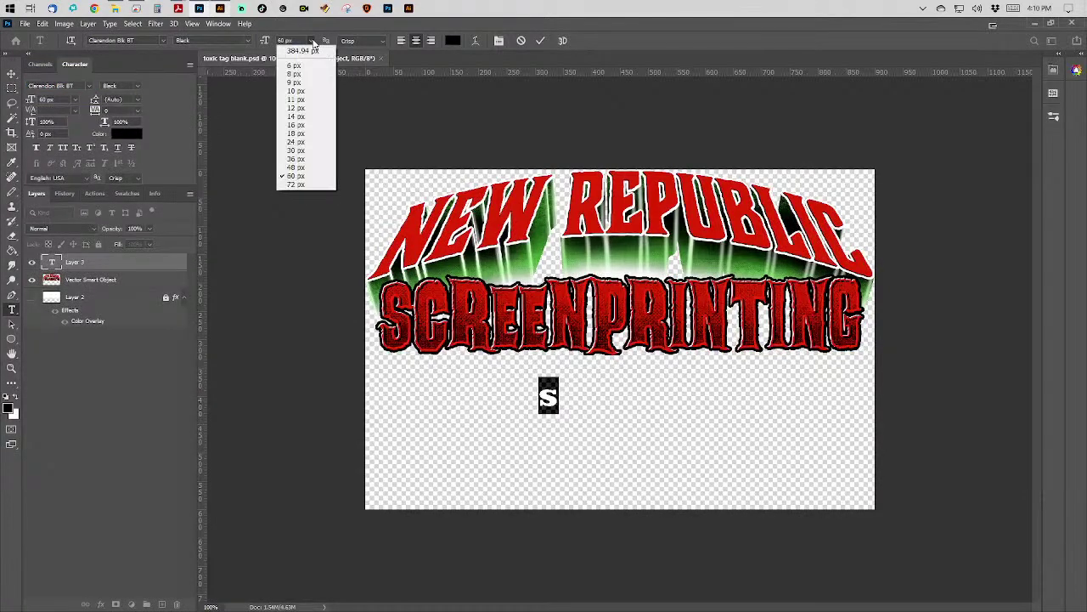
left_click(308, 186)
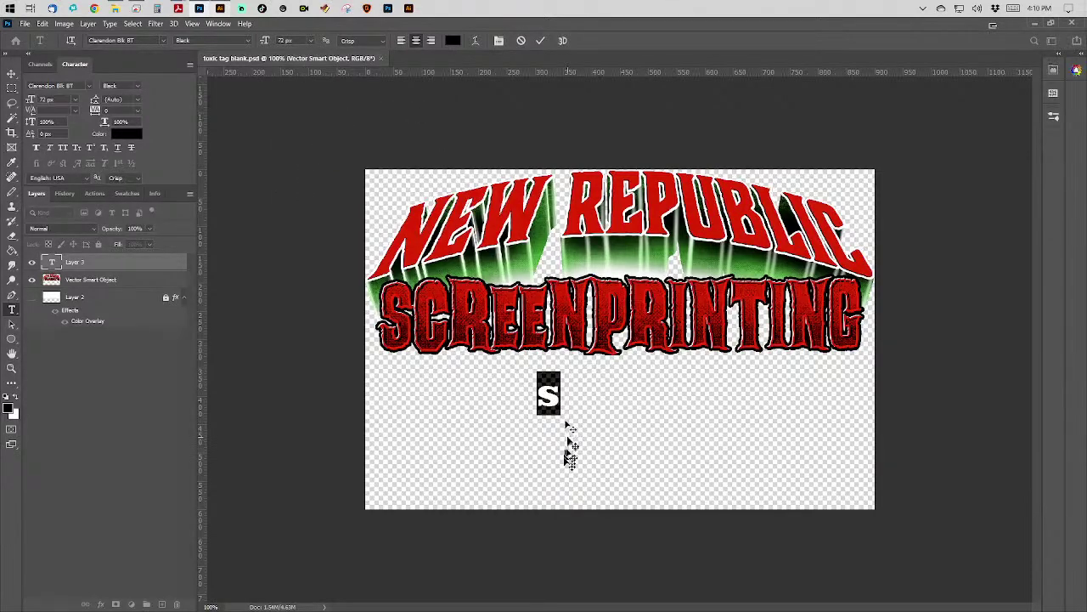
left_click(553, 399)
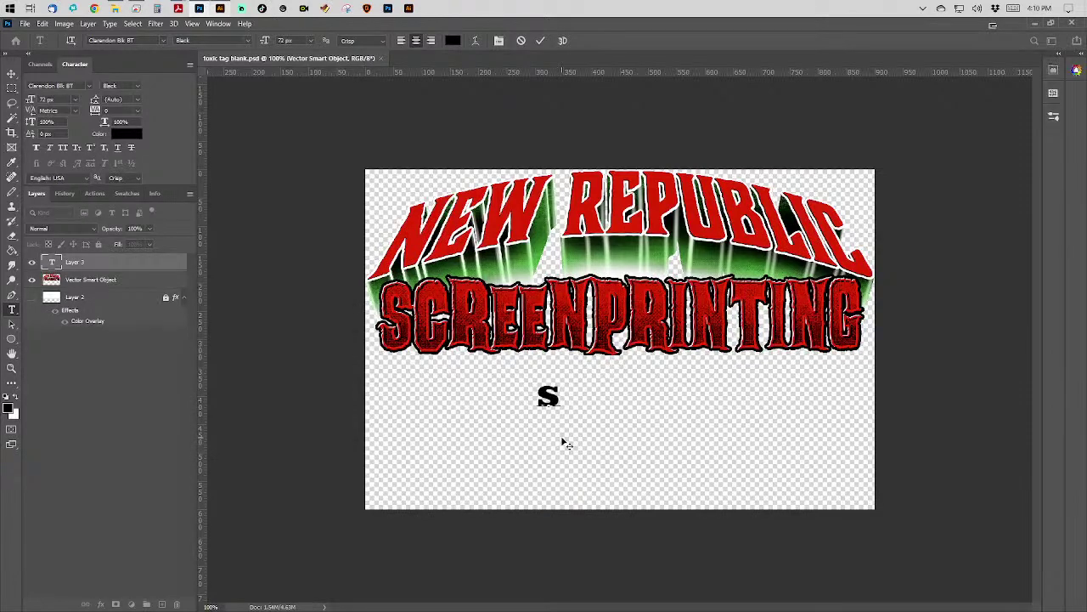
type("mall")
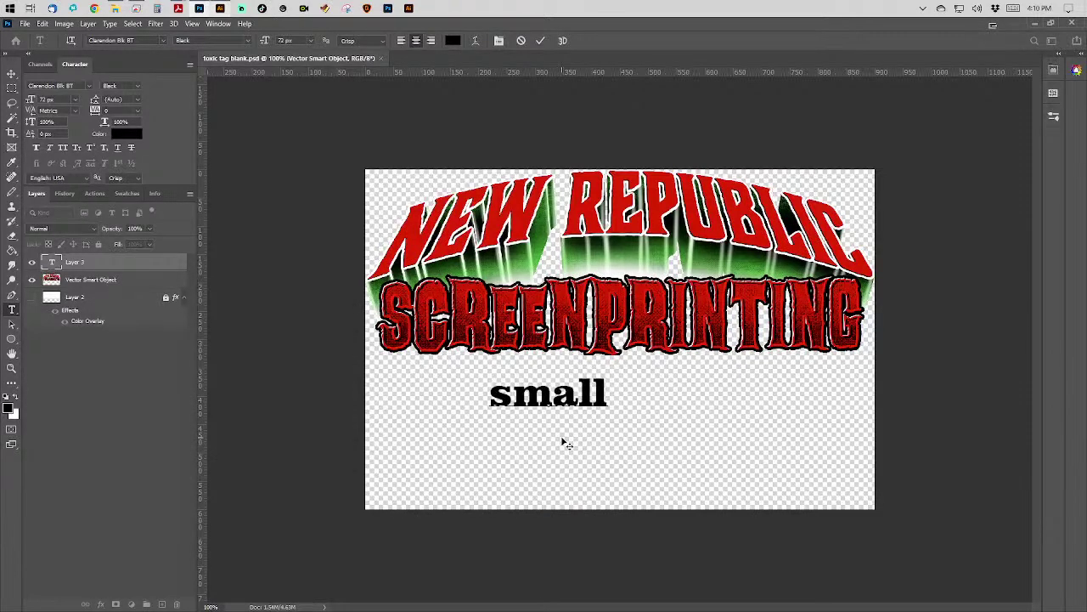
left_click_drag(567, 427, 617, 412)
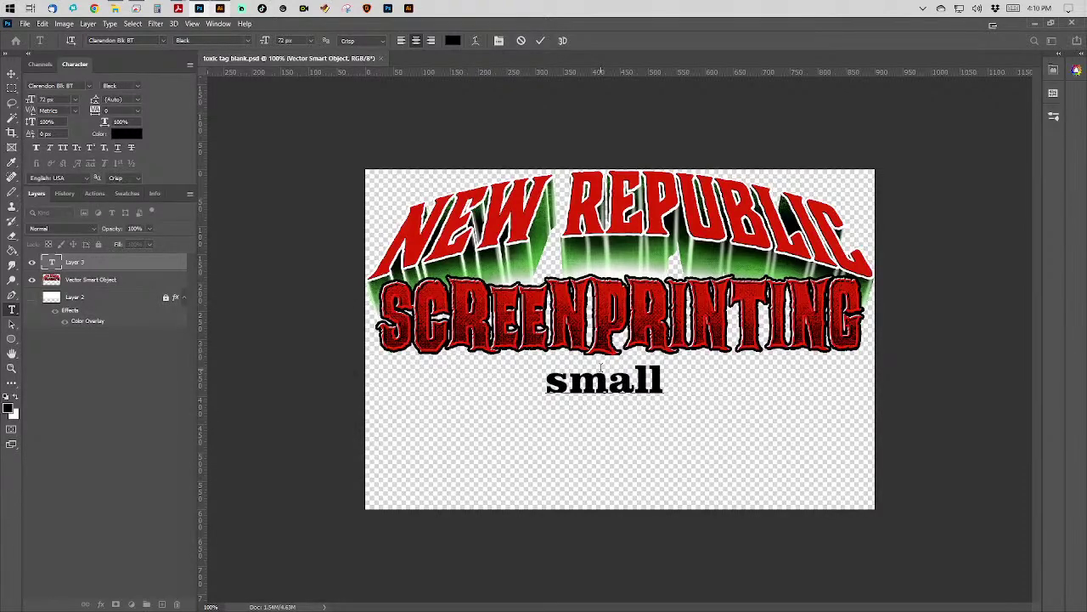
key("ctrl+Return")
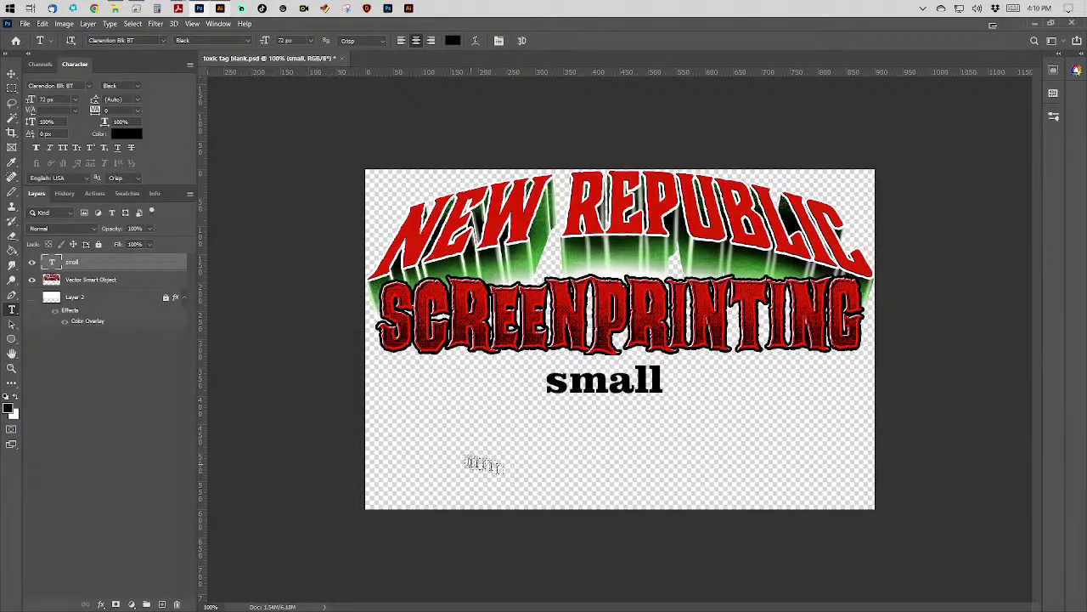
Start a text block below 'small' and type 'wash on cold inside out / hand to dry'.
left_click(641, 490)
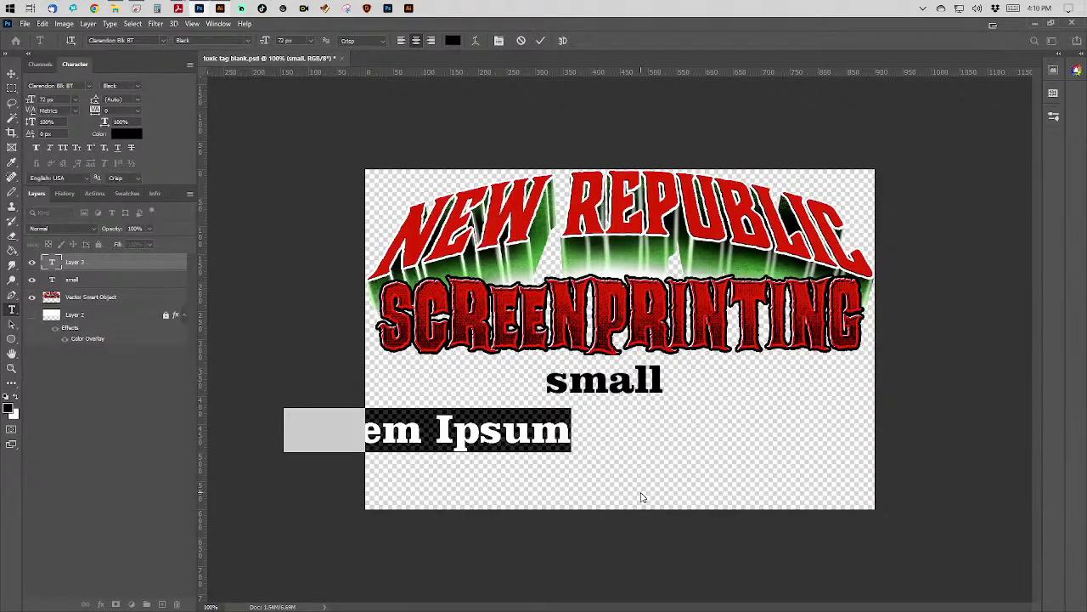
key("BackSpace")
type("wash")
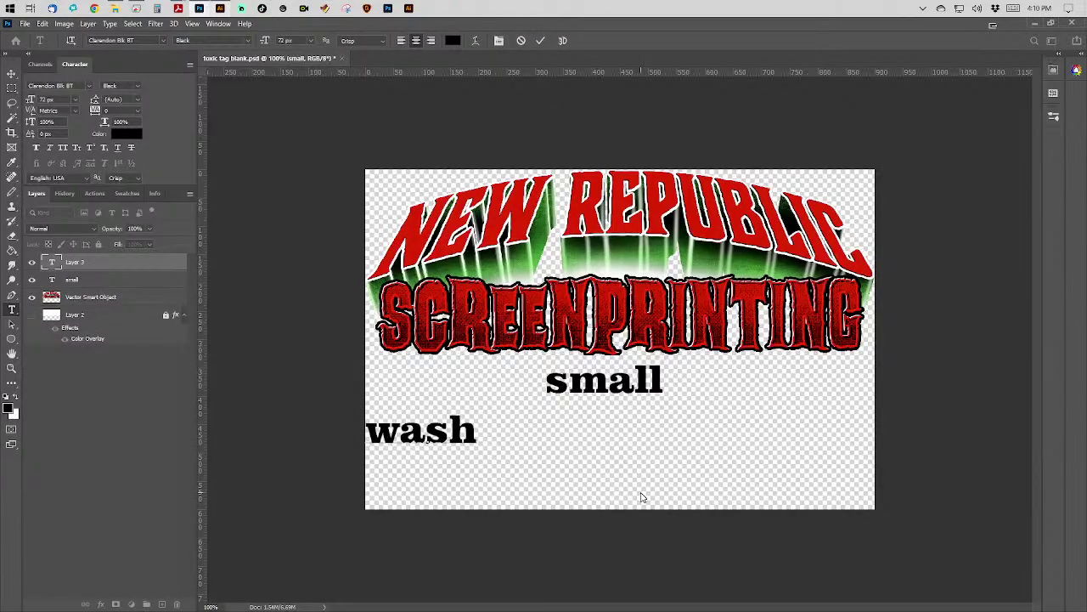
type(" on col")
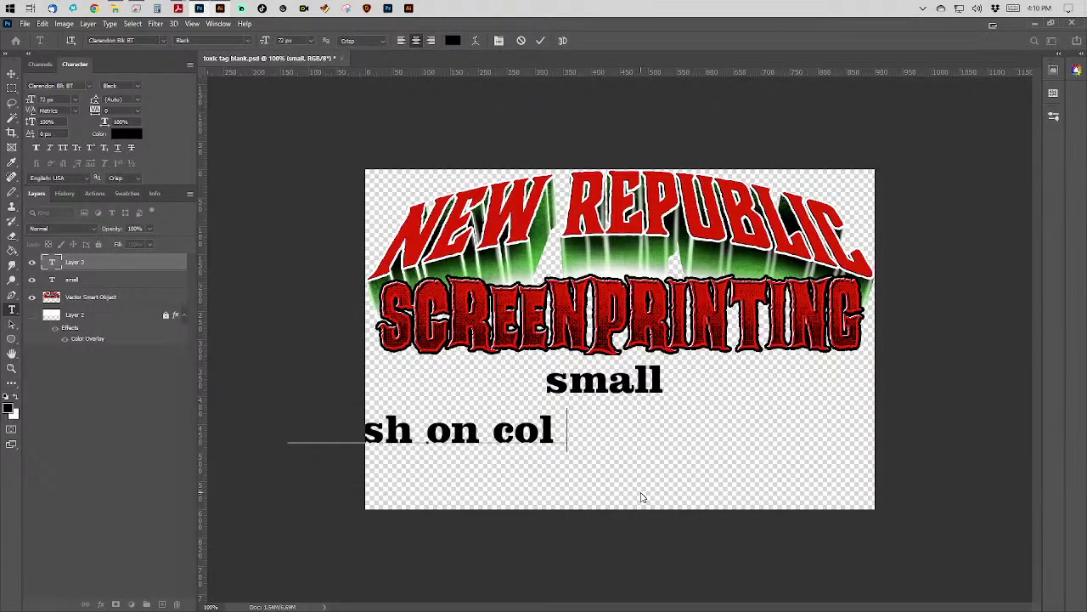
type("d inside out")
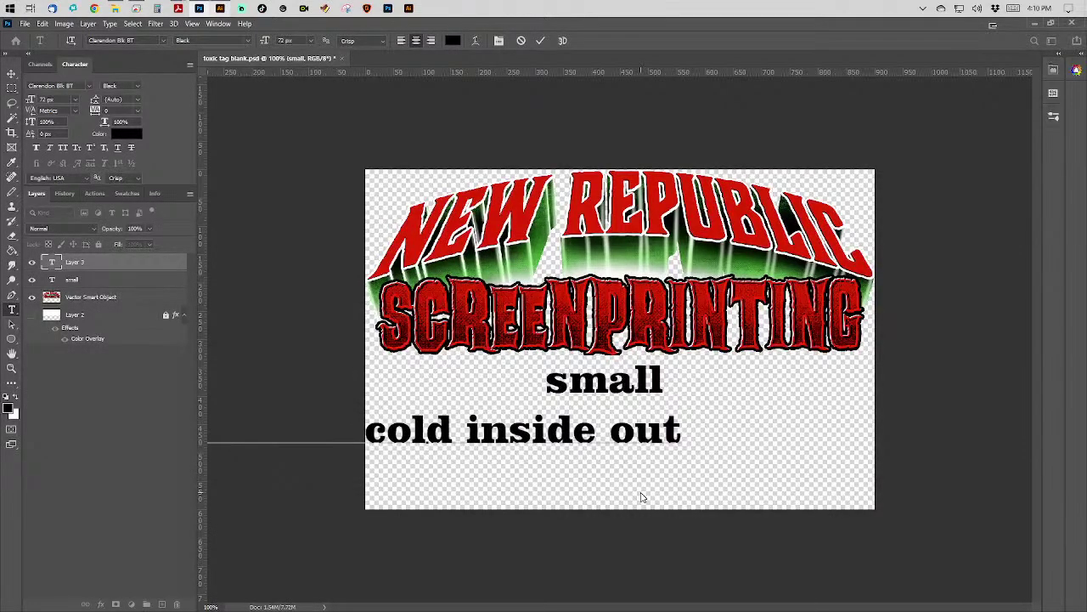
type("hand to dry")
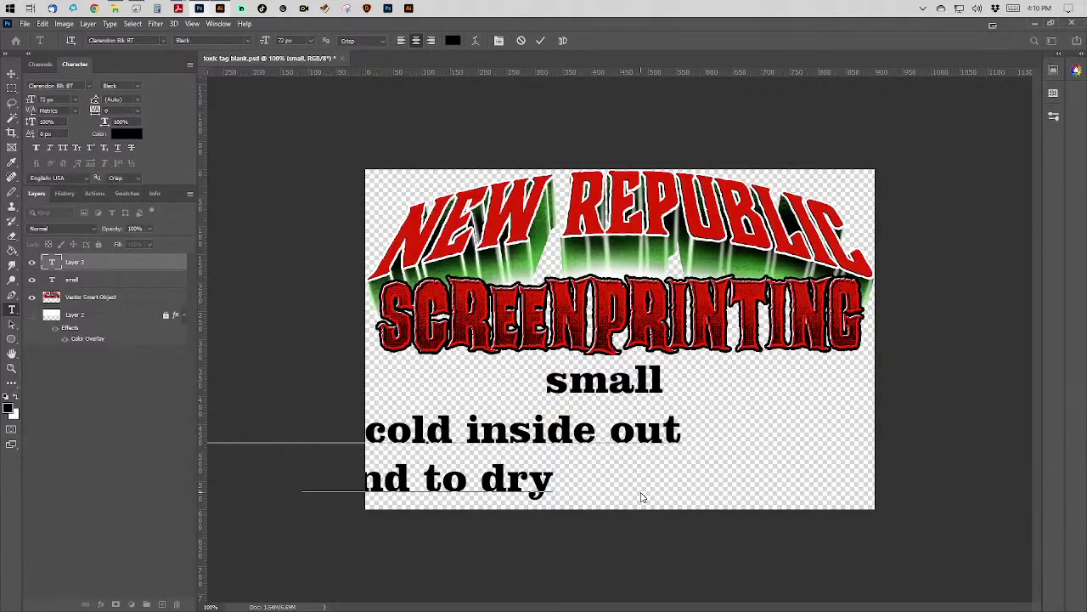
Centre the care text on the canvas, delete the extra word 'on' and commit it.
key("ctrl+a")
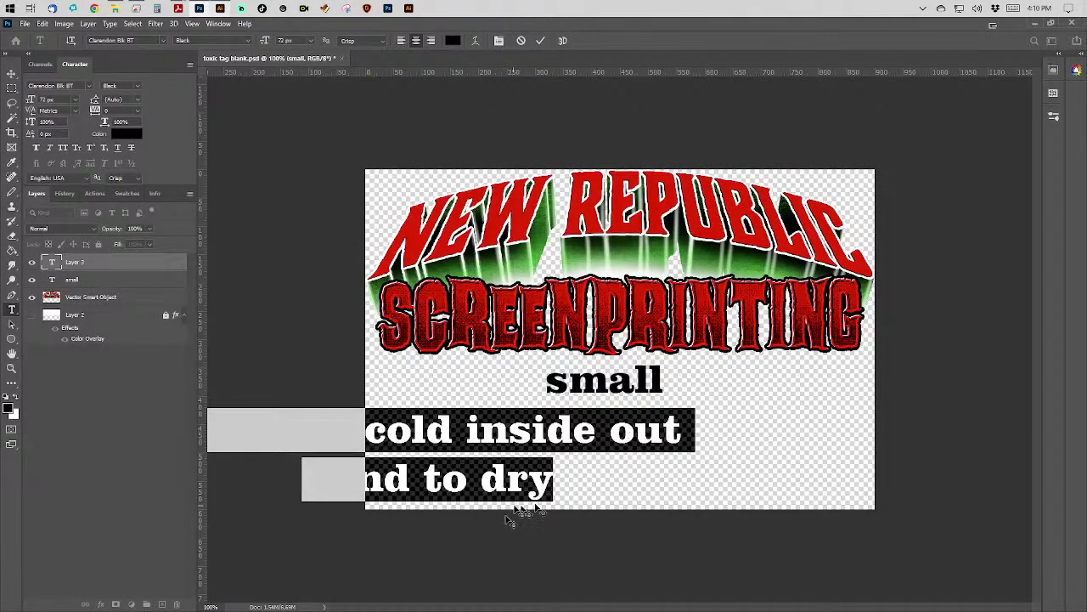
left_click_drag(583, 524, 692, 530)
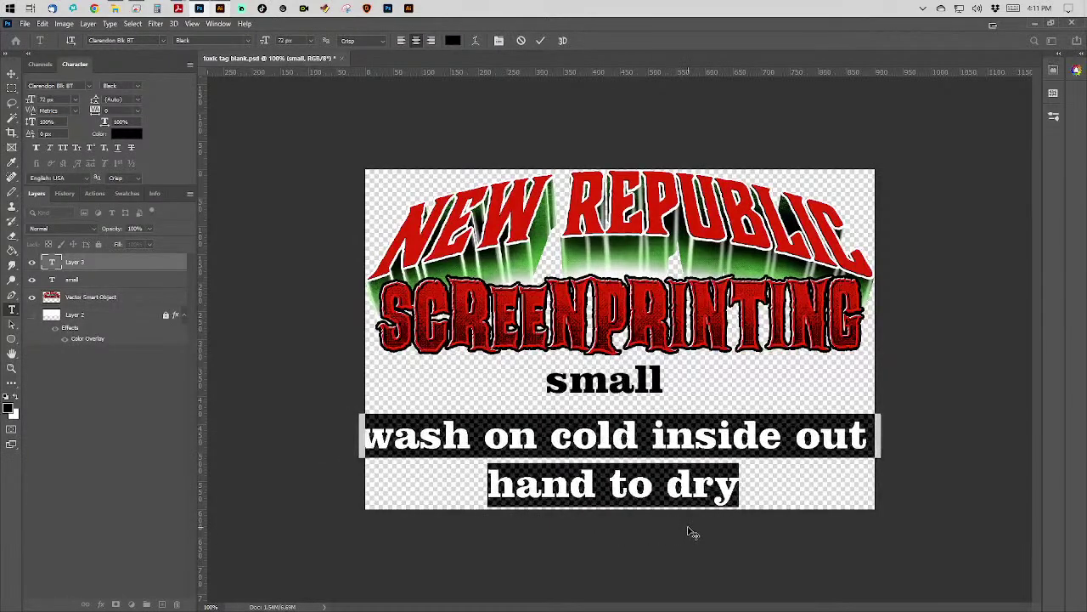
left_click(547, 437)
key("BackSpace")
key("BackSpace")
key("BackSpace")
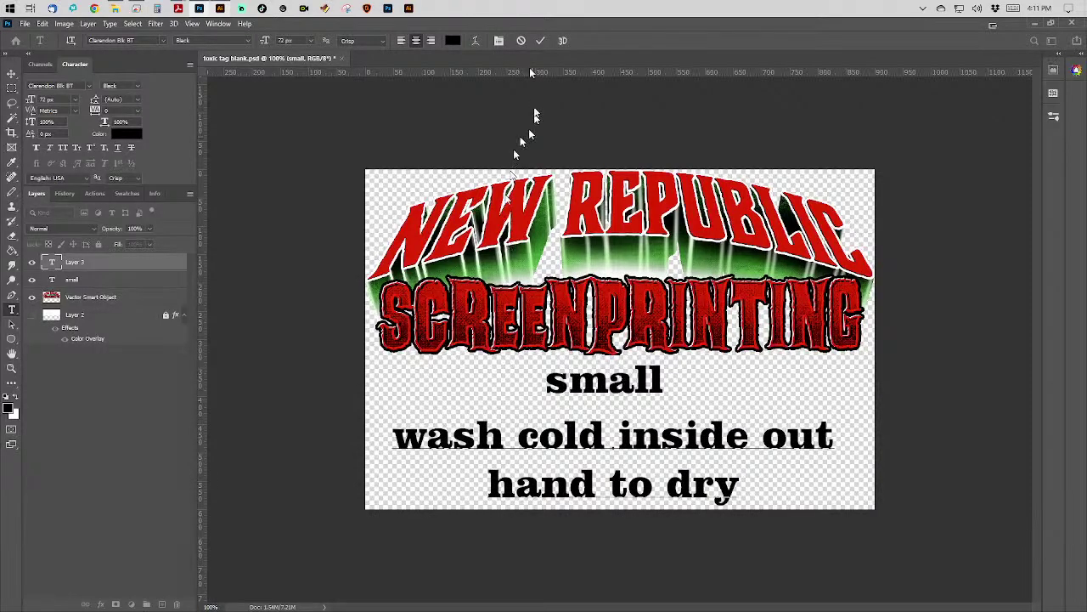
left_click(538, 43)
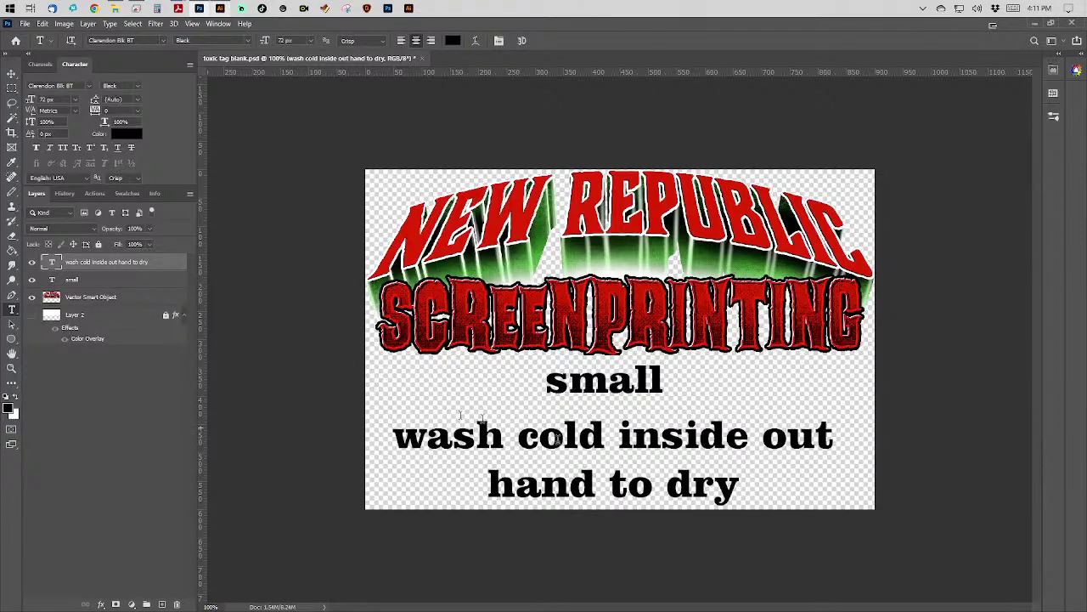
left_click(561, 436)
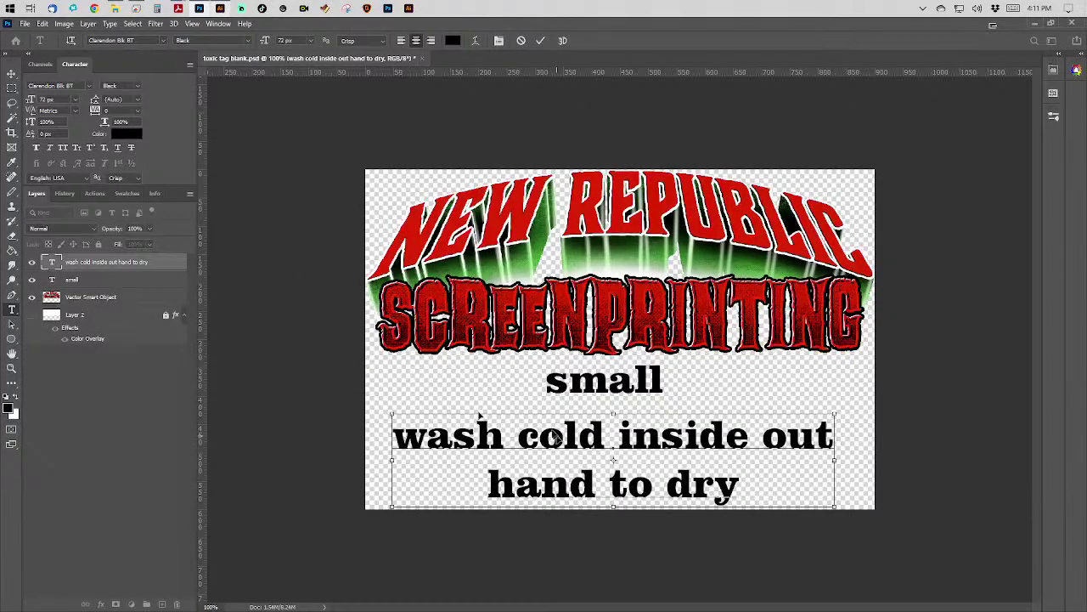
Make the care text all caps at 48 px.
key("ctrl+a")
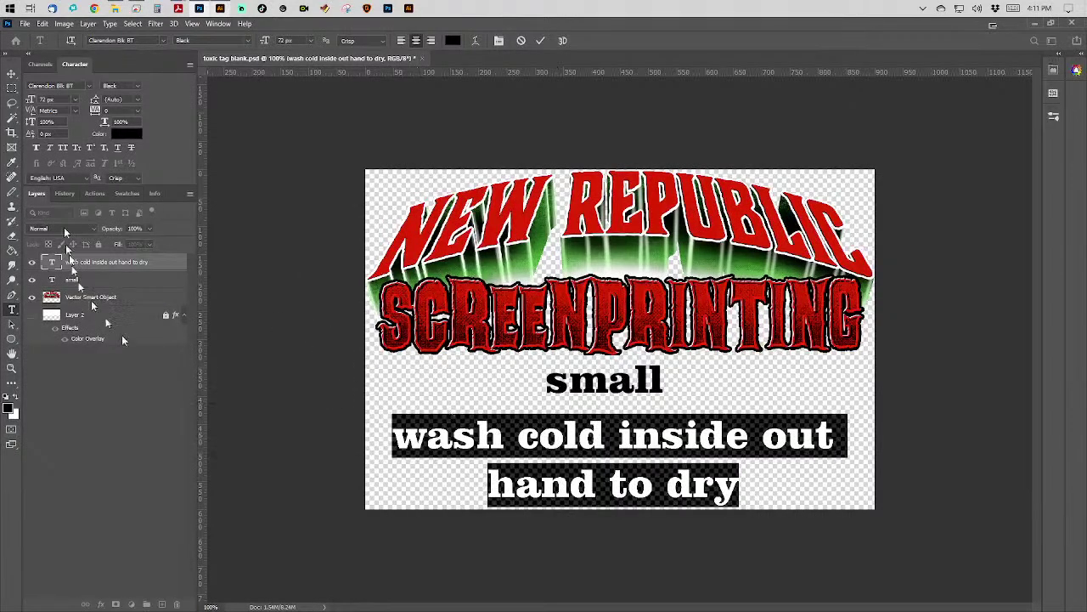
left_click(66, 146)
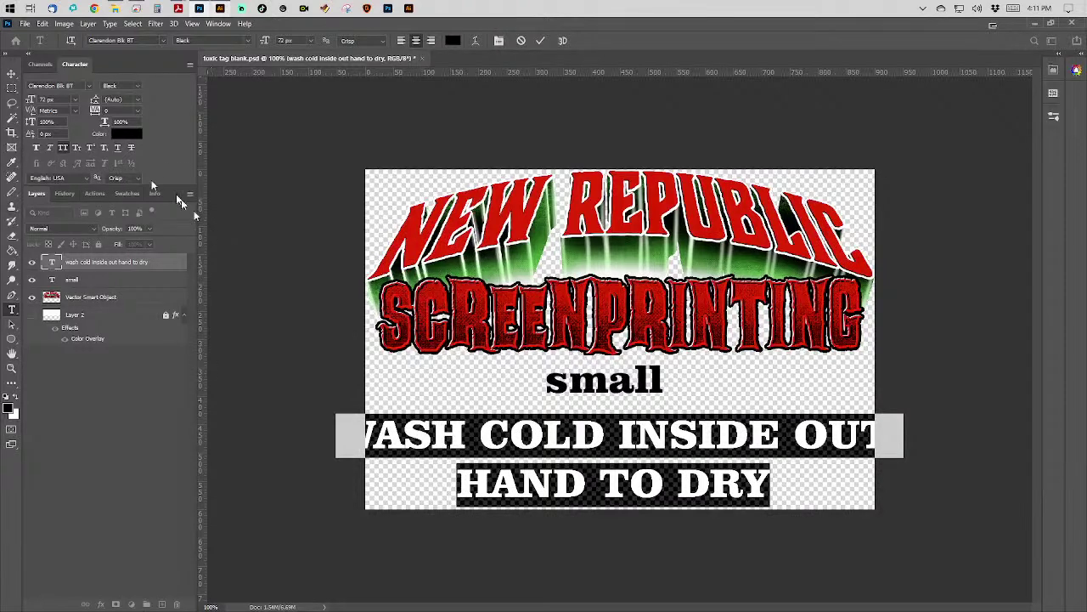
left_click(311, 40)
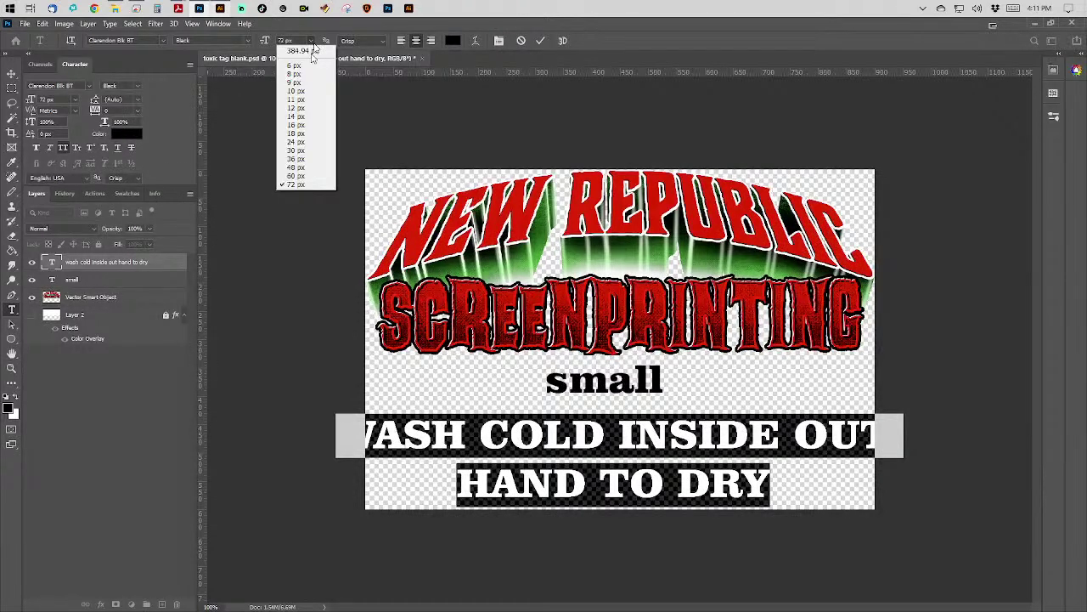
left_click(316, 174)
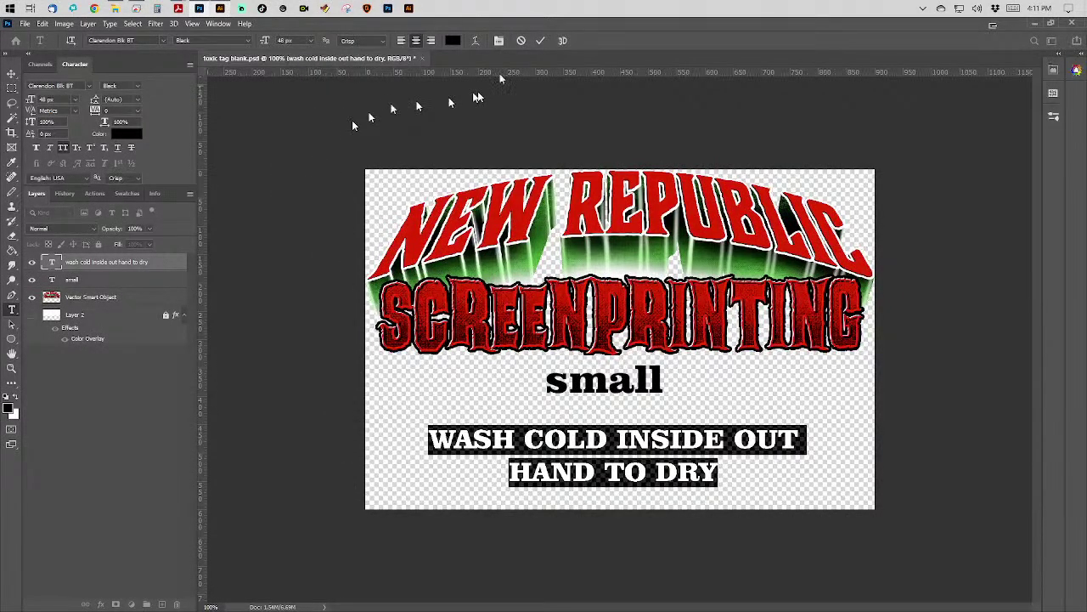
left_click(541, 40)
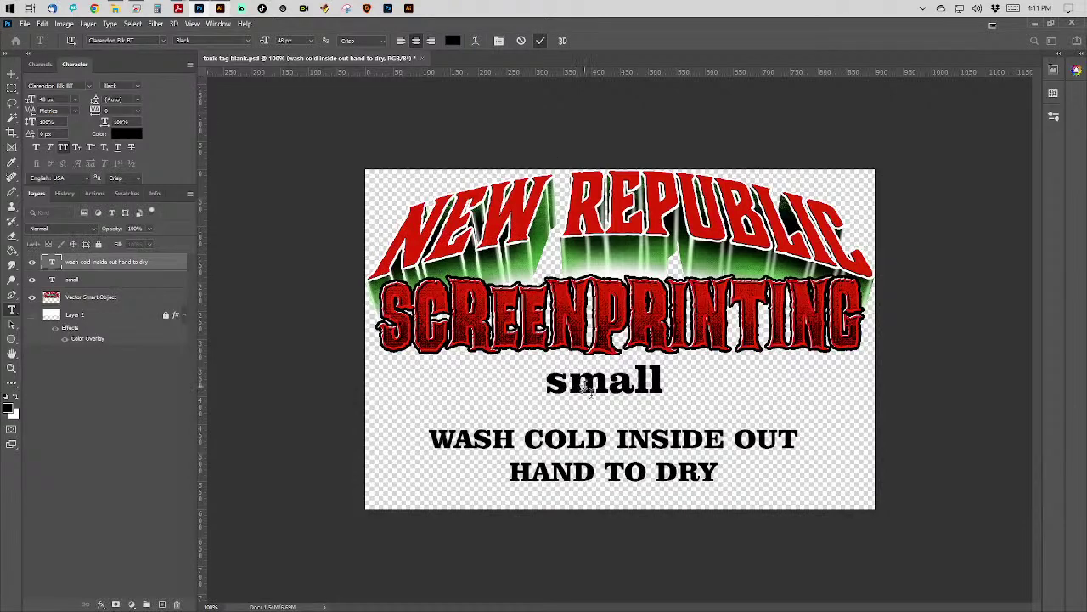
Change the small label to all caps, reading SMALL.
left_click(602, 387)
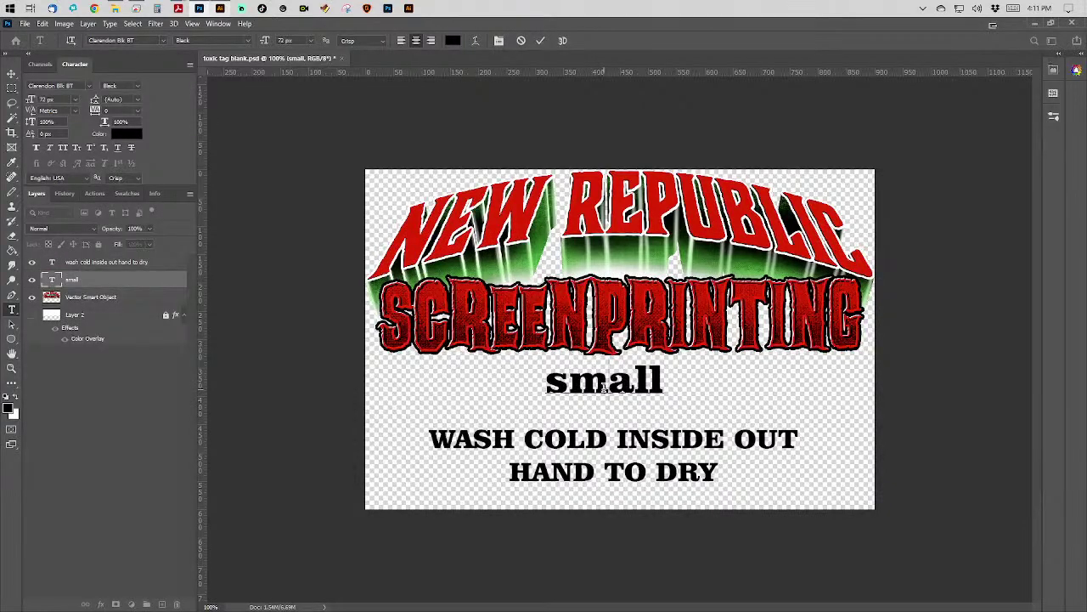
double_click(603, 386)
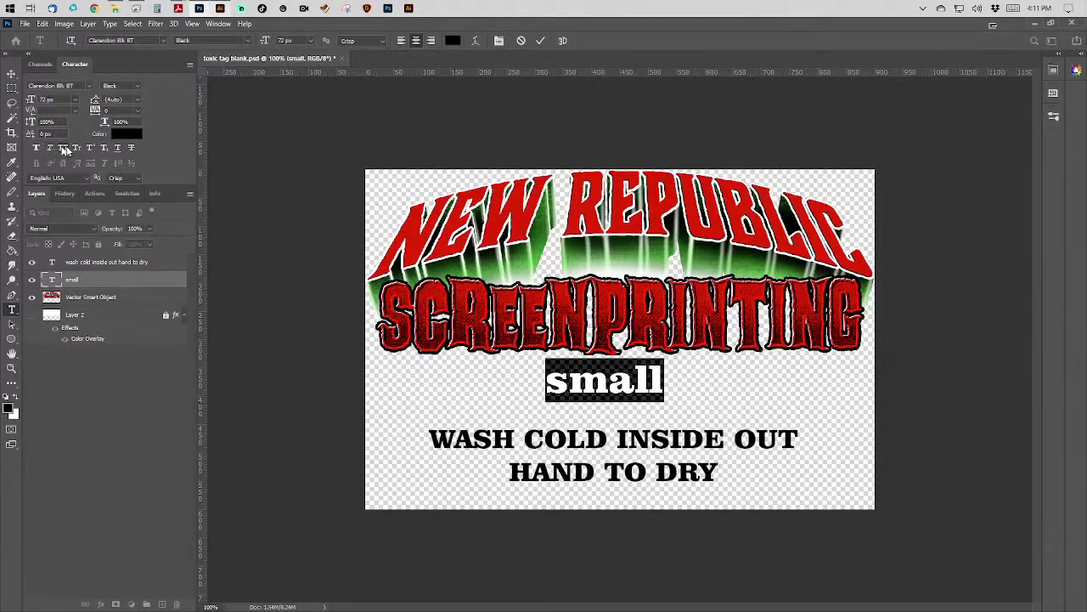
key("ctrl+shift+k")
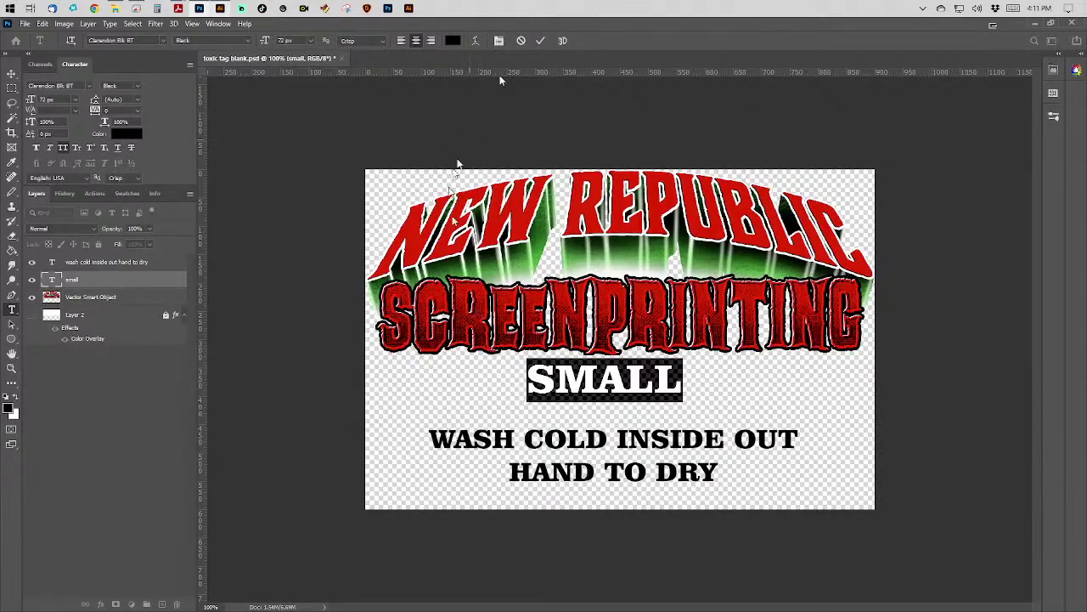
left_click(539, 41)
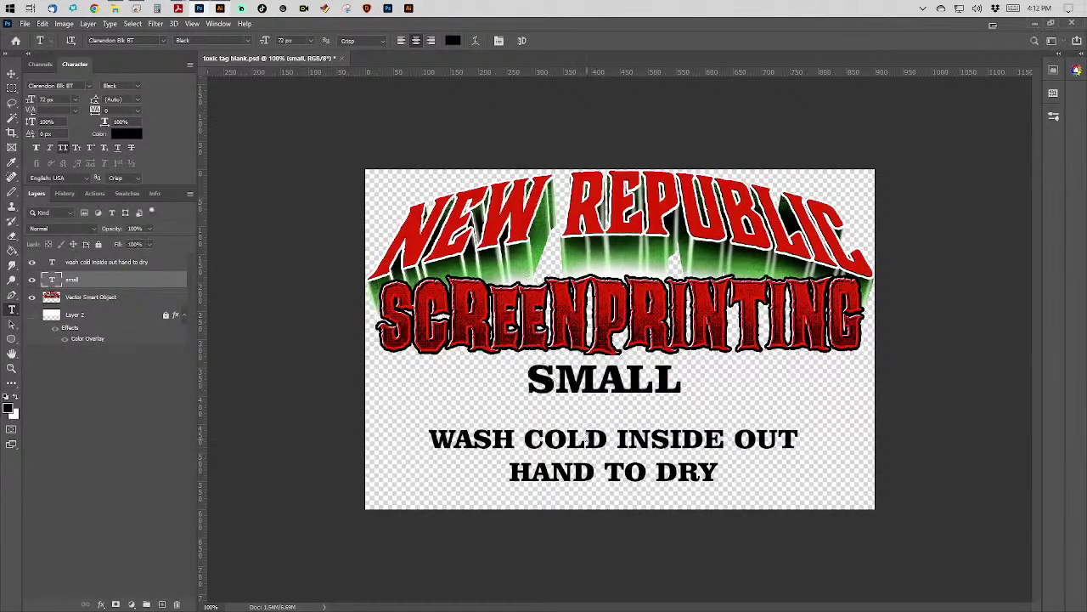
Correct HAND to HANG in the care text and nudge it slightly down and right.
left_click(592, 474)
left_click_drag(596, 472, 583, 472)
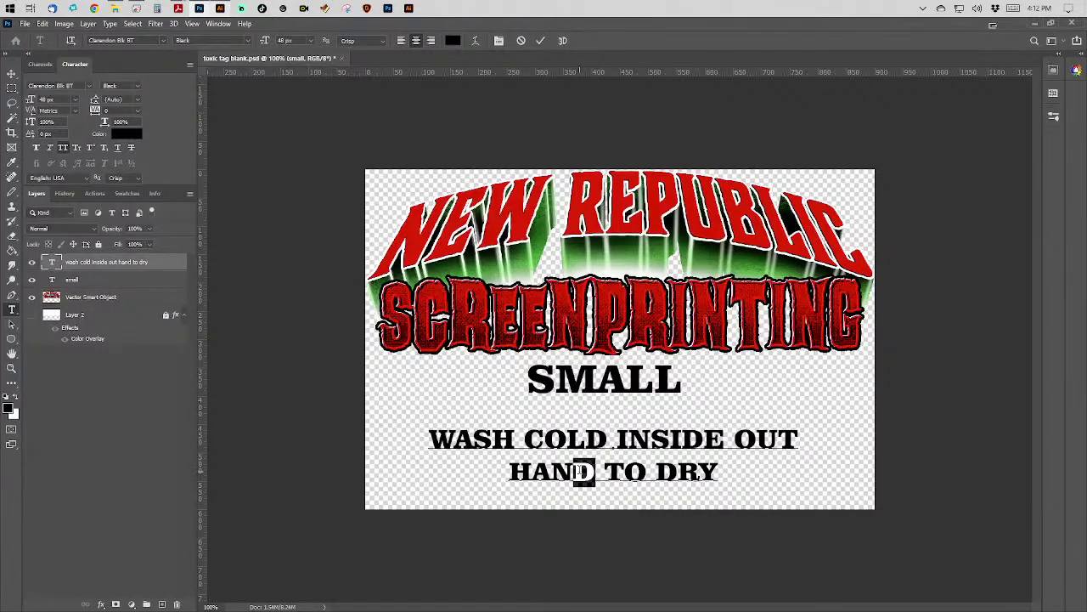
type("G")
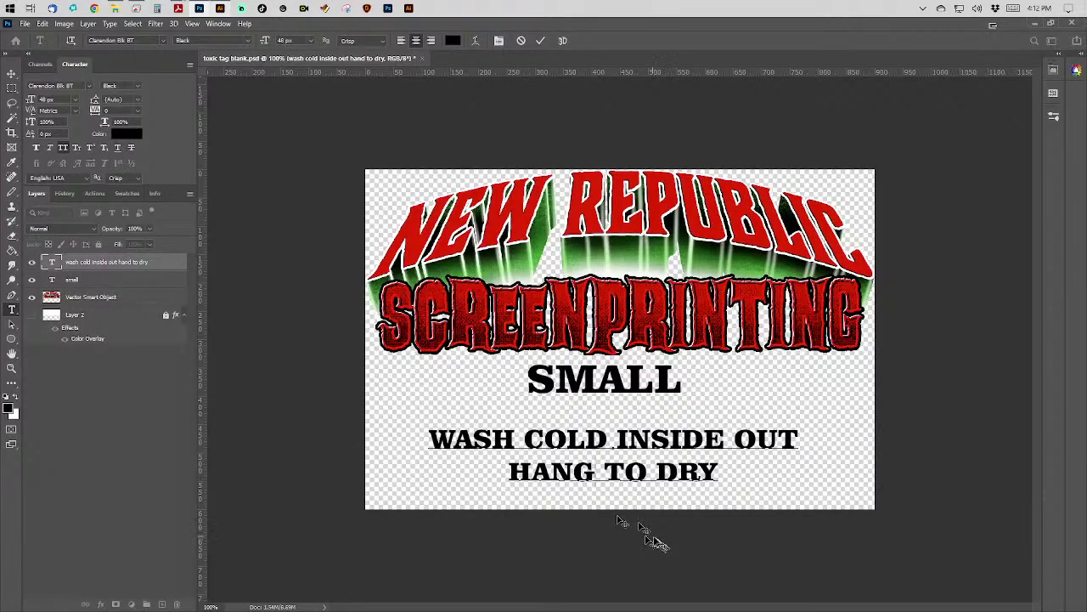
left_click_drag(604, 504, 610, 512)
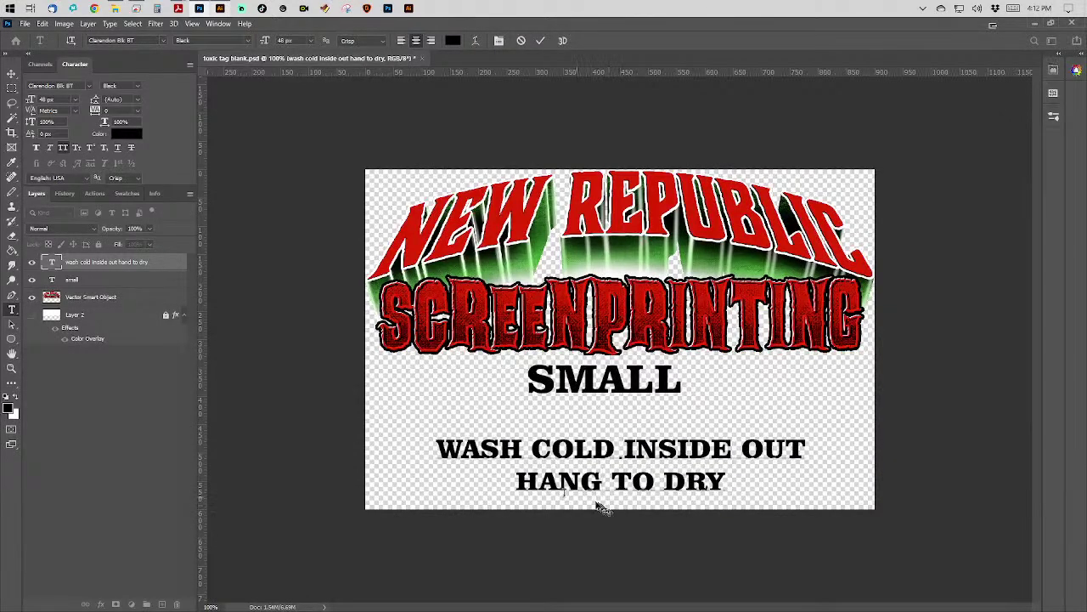
left_click(540, 40)
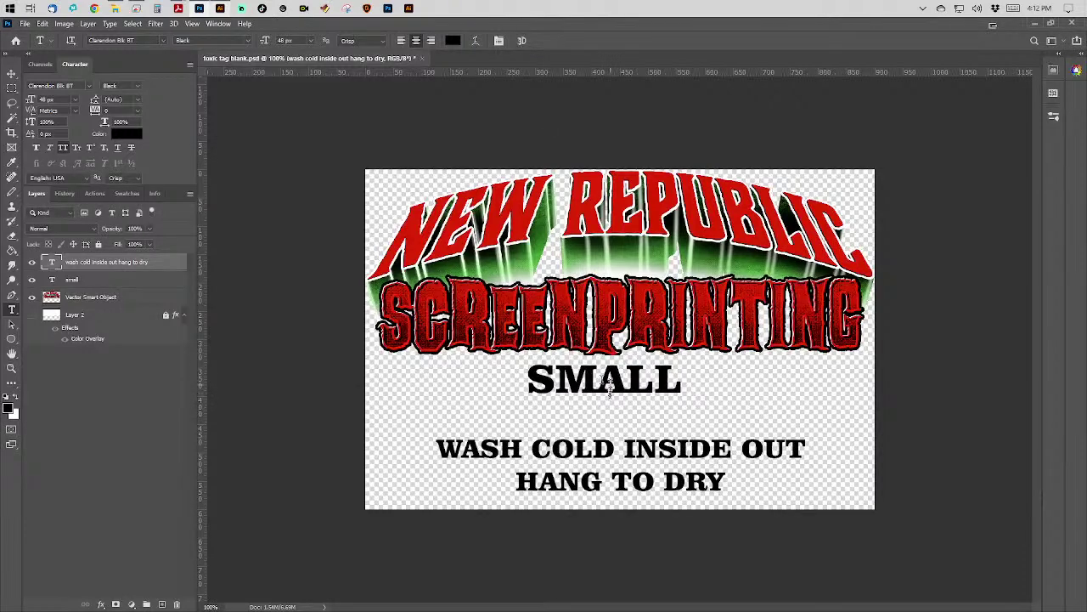
Move the SMALL label down, scale it up to about 142.54% above the care text, and commit.
left_click(15, 74)
left_click_drag(582, 379, 599, 396)
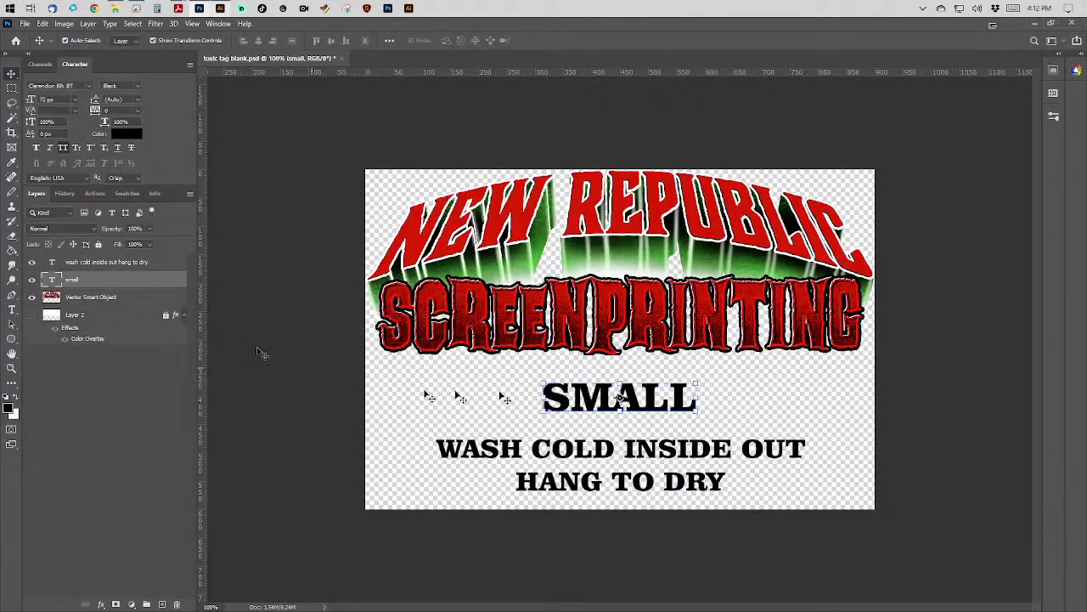
left_click_drag(713, 422, 722, 401)
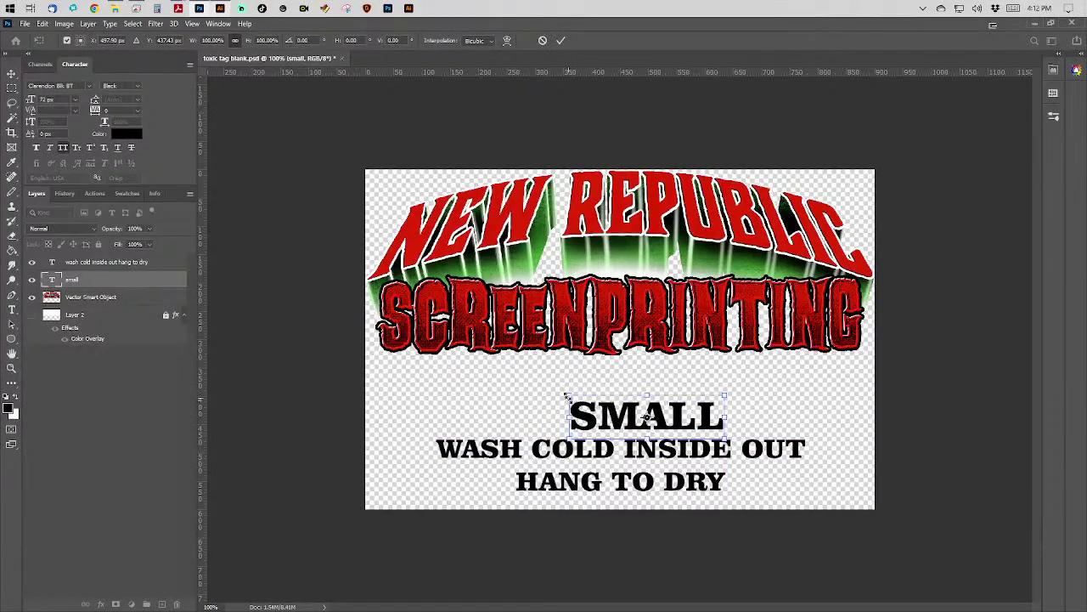
left_click_drag(567, 395, 508, 355)
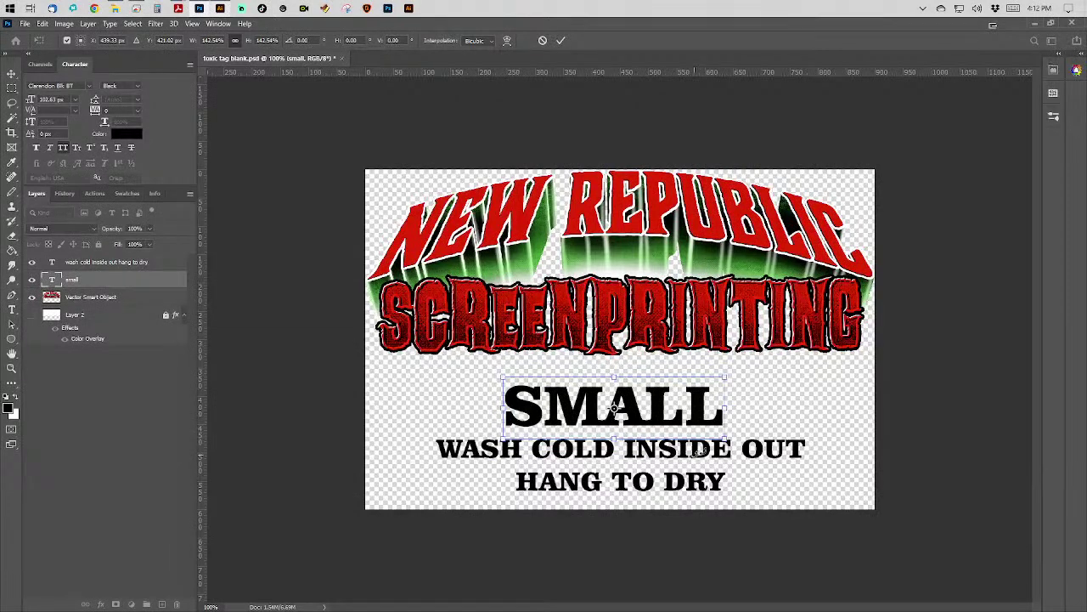
mouse_move(651, 418)
left_mouse_down()
mouse_move(646, 406)
mouse_move(631, 409)
mouse_move(642, 408)
left_mouse_up()
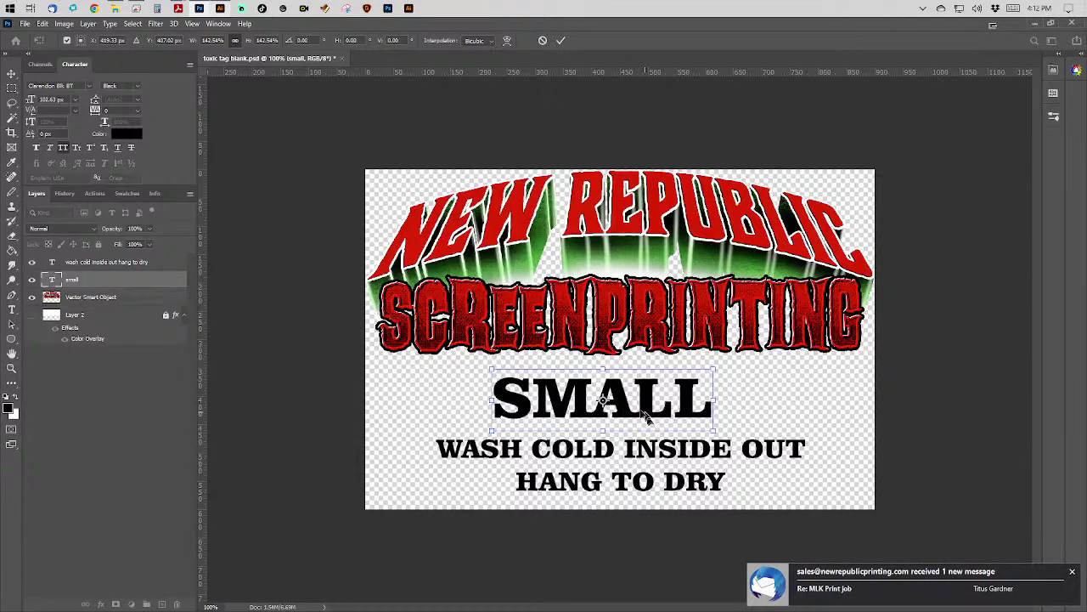
left_click(559, 40)
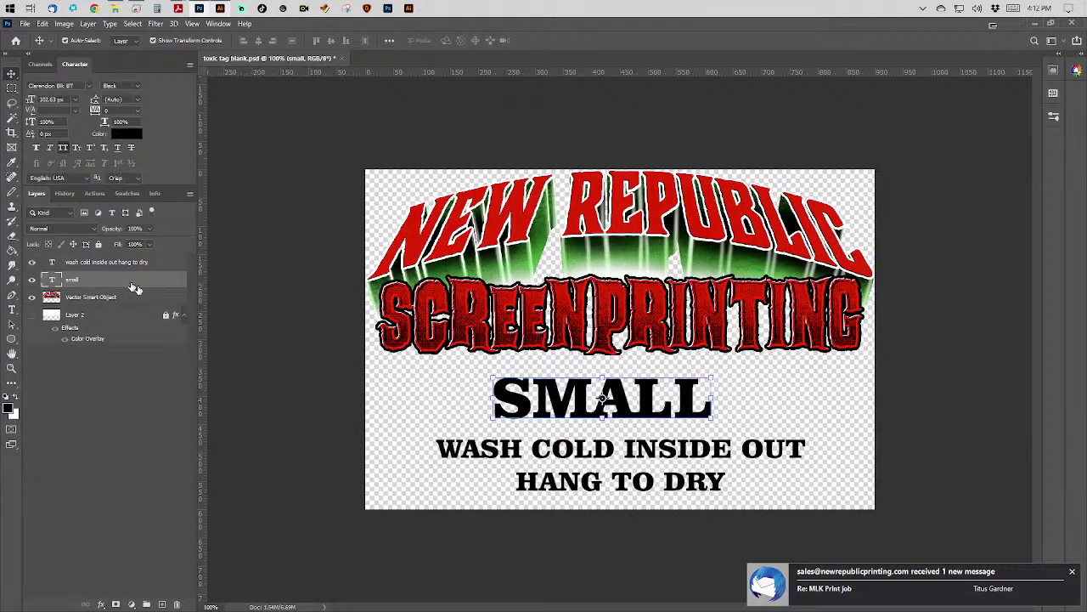
Give the SMALL layer a bright green Color Overlay and a black Stroke layer style.
double_click(343, 330)
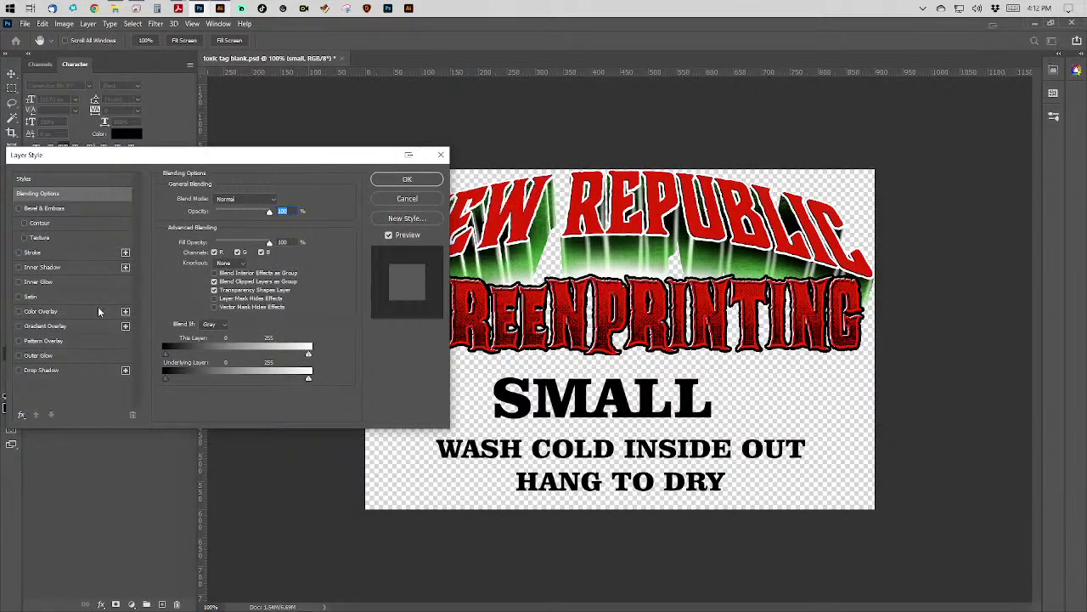
left_click(97, 311)
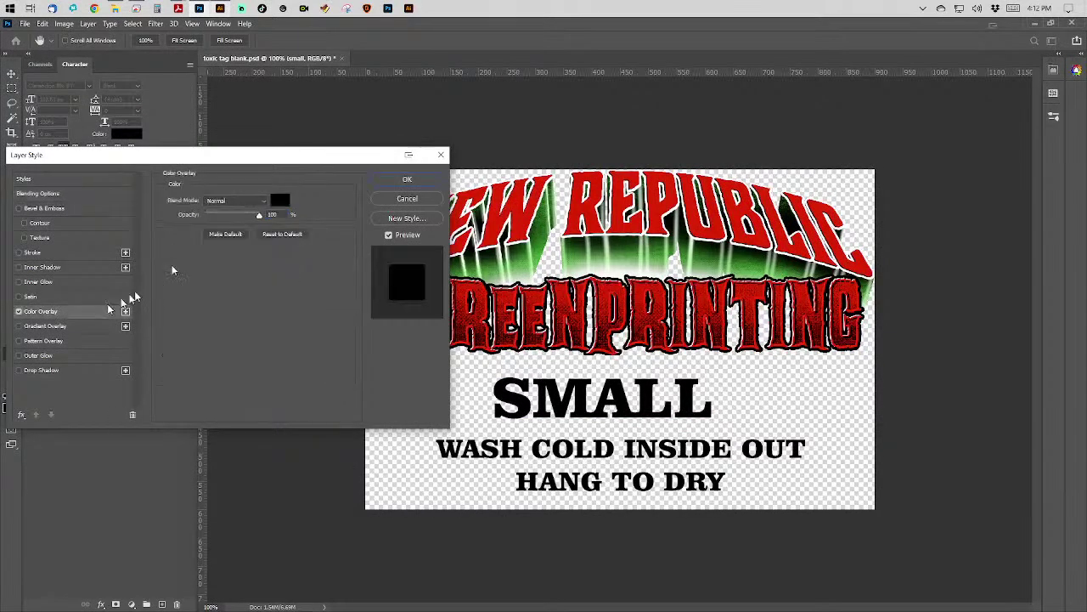
left_click(273, 201)
mouse_move(268, 382)
left_mouse_down()
mouse_move(270, 400)
mouse_move(250, 391)
mouse_move(266, 308)
left_mouse_up()
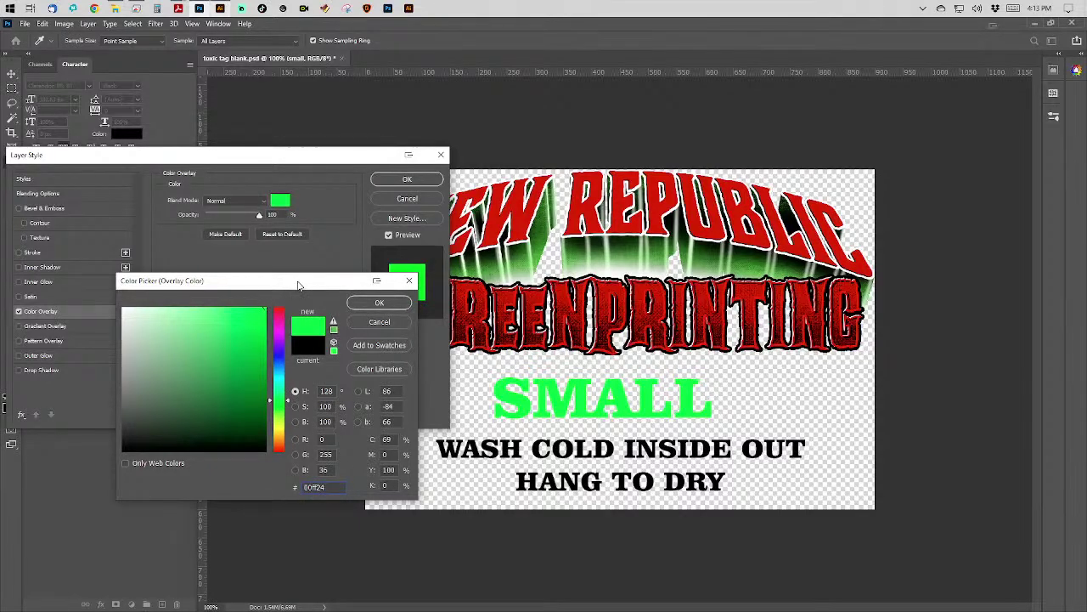
key("Return")
key("Return")
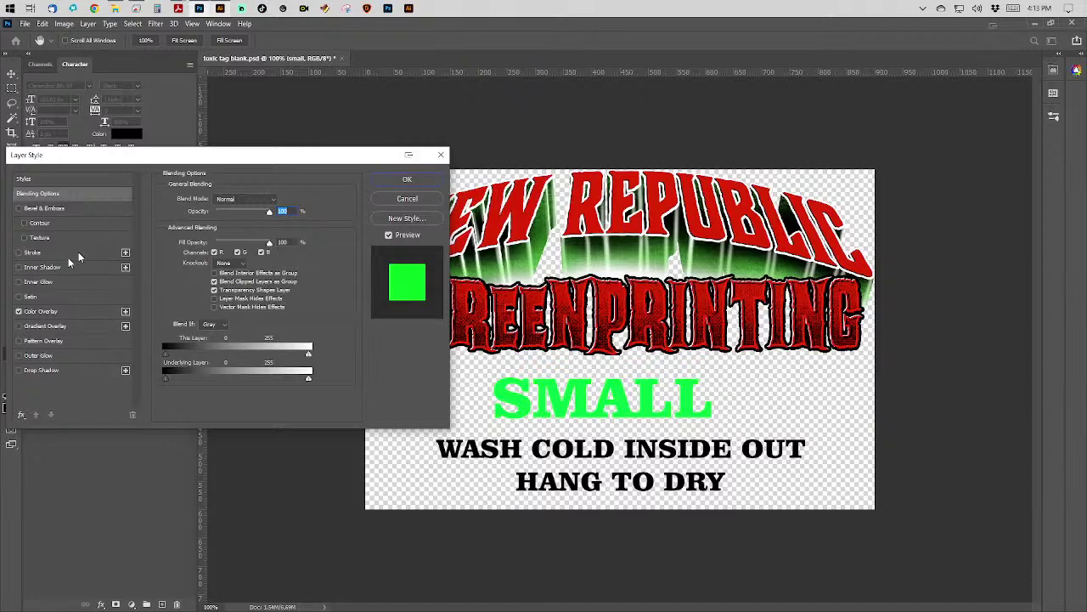
left_click(78, 252)
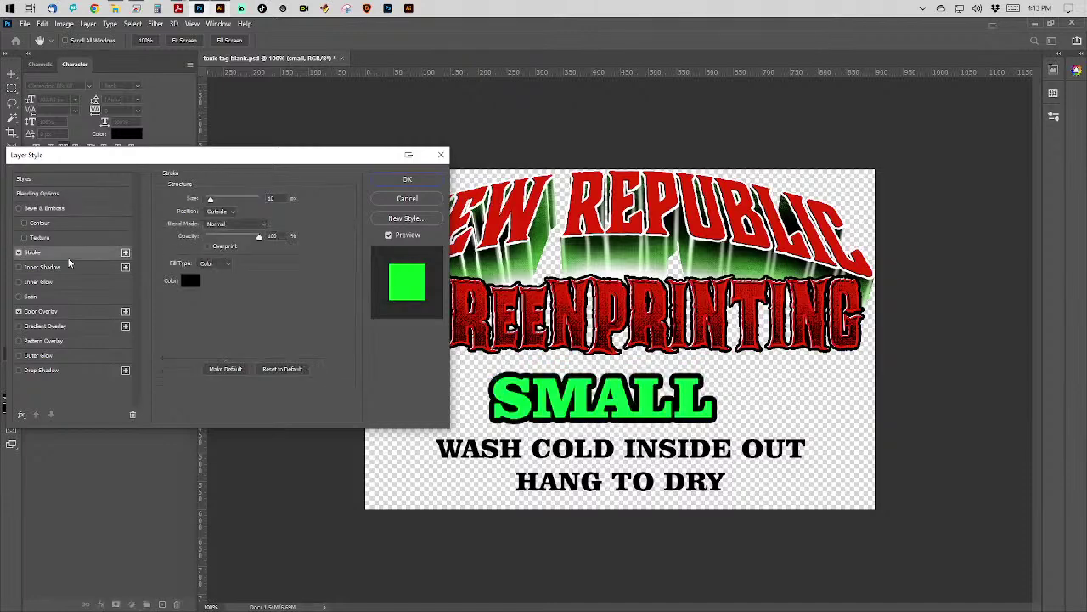
left_click(408, 182)
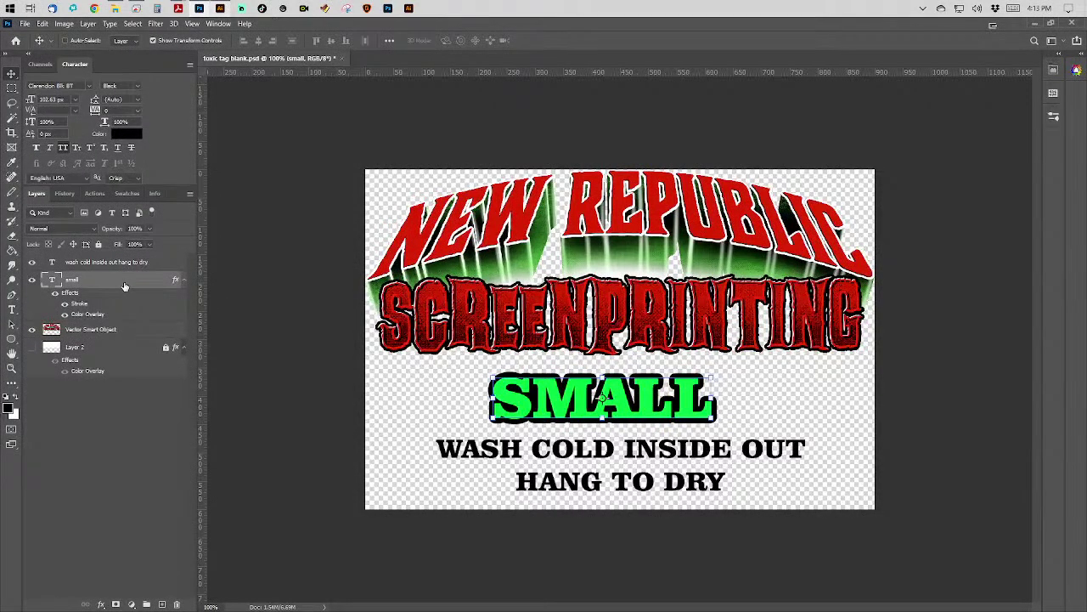
Copy SMALL's layer style and paste it onto the care text layer.
left_click(160, 263)
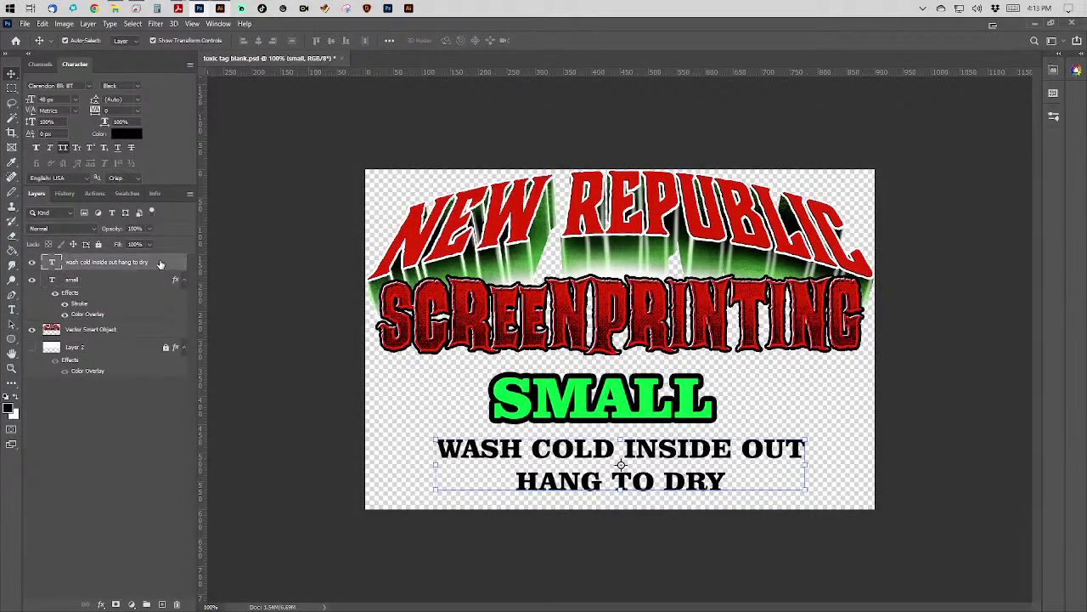
key("ctrl+v")
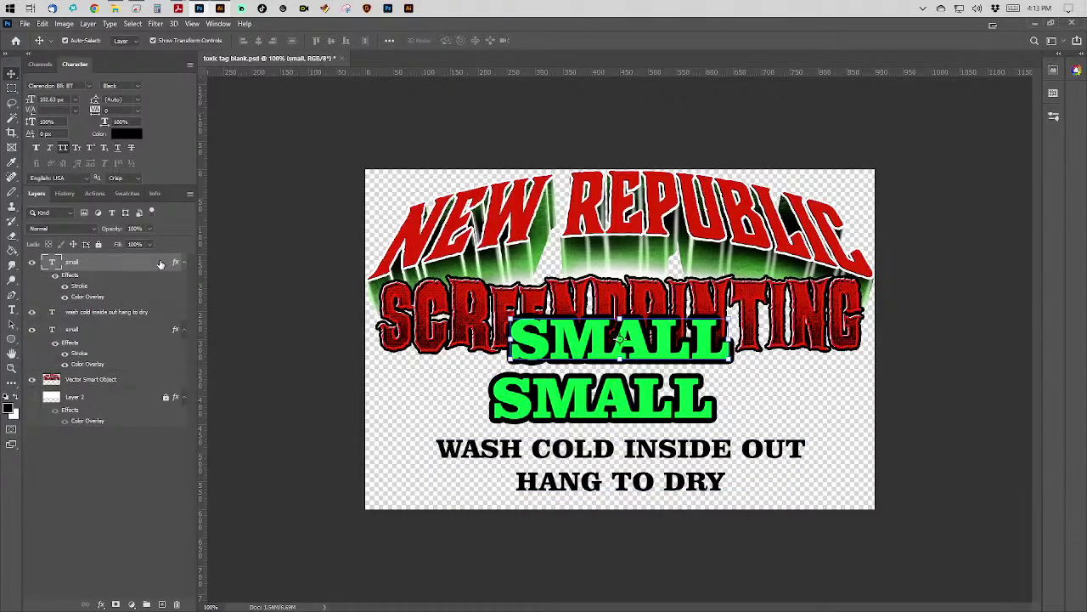
key("ctrl+z")
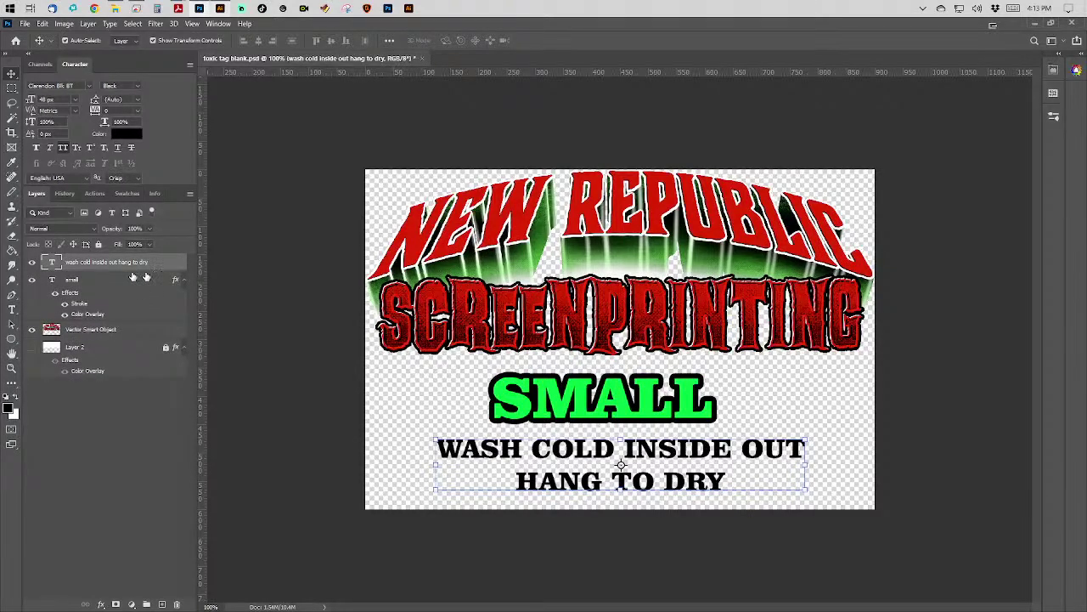
right_click(124, 283)
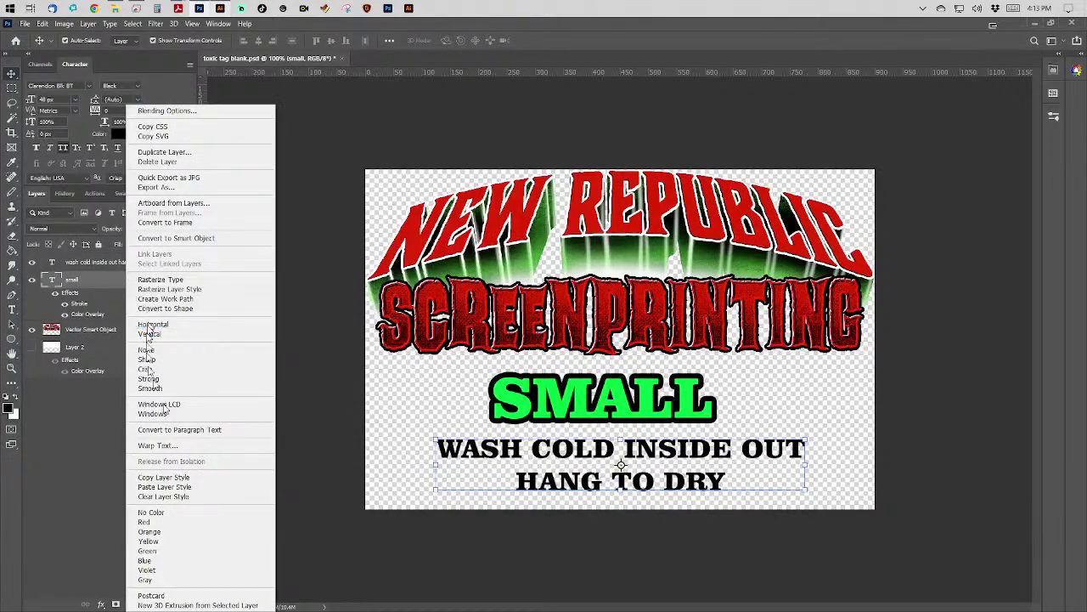
left_click(174, 477)
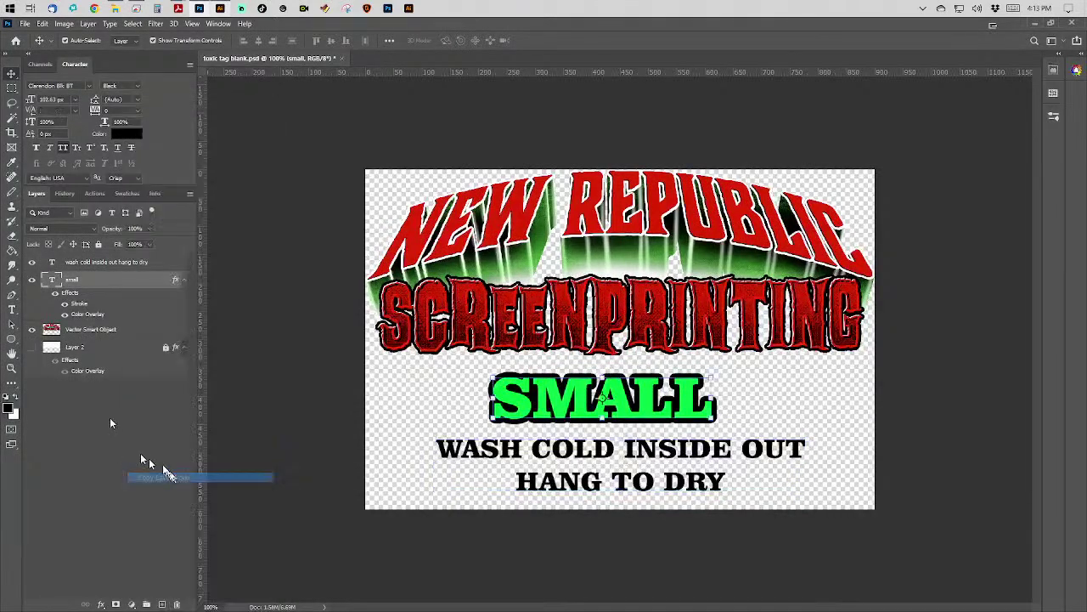
right_click(165, 265)
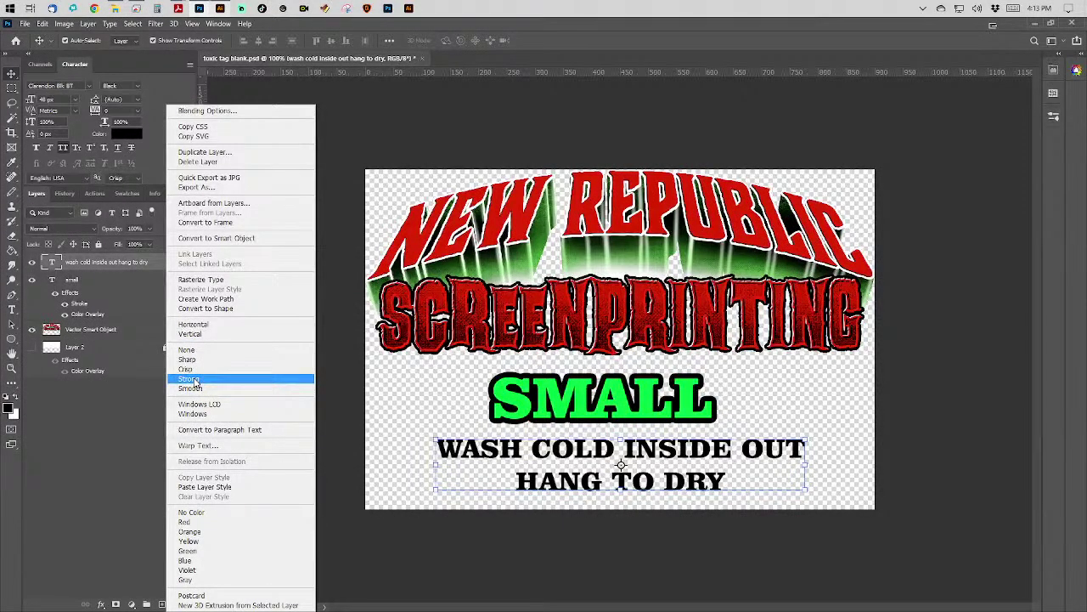
left_click(225, 487)
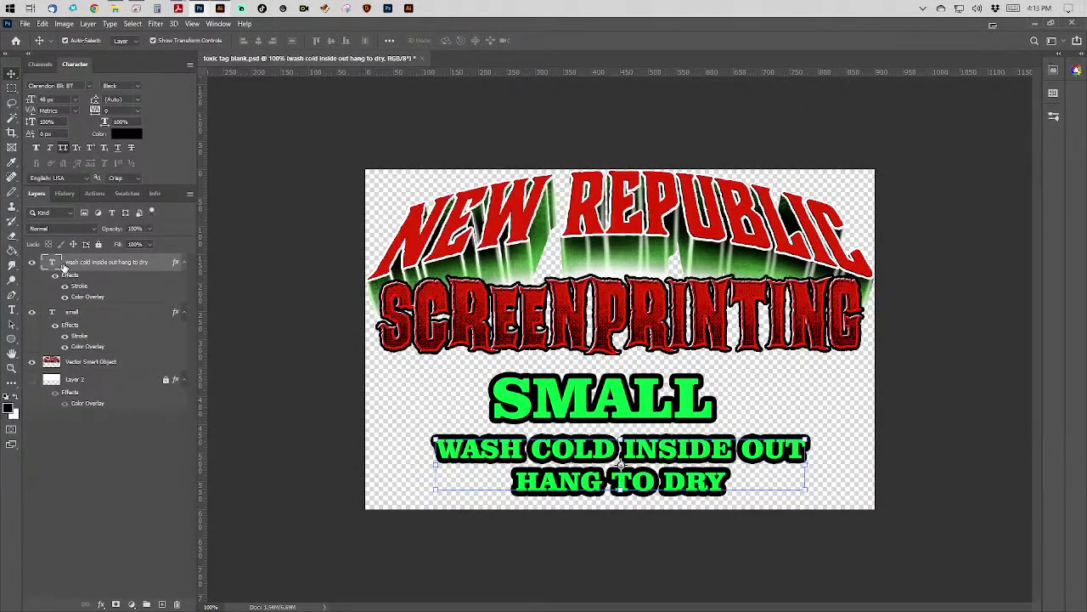
Select SMALL, the care text and the logo, then align their horizontal centres.
left_click(129, 312, "shift")
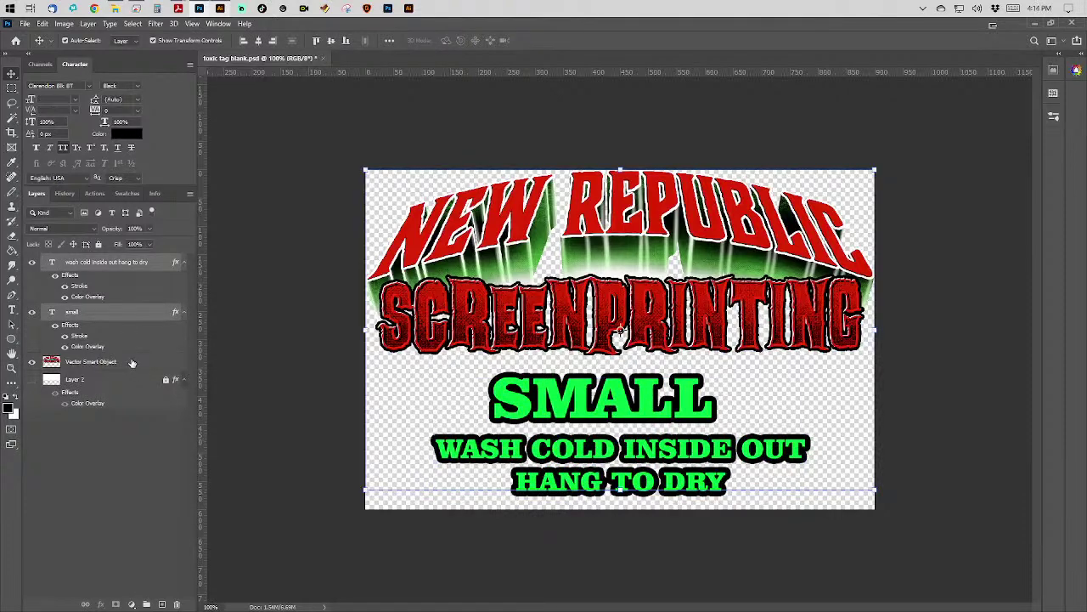
left_click(132, 363, "shift")
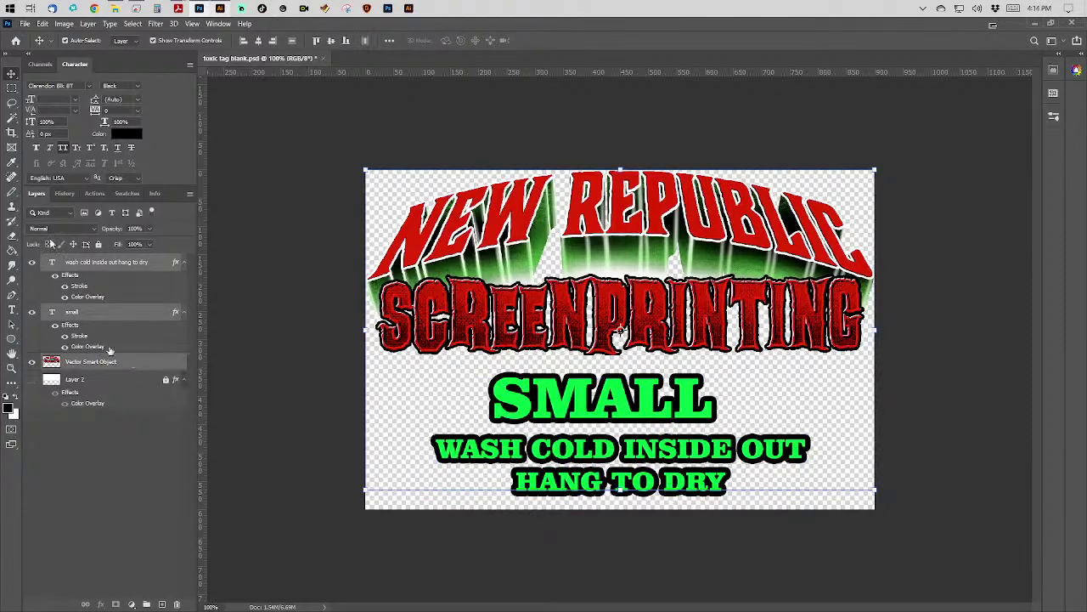
left_click(260, 41)
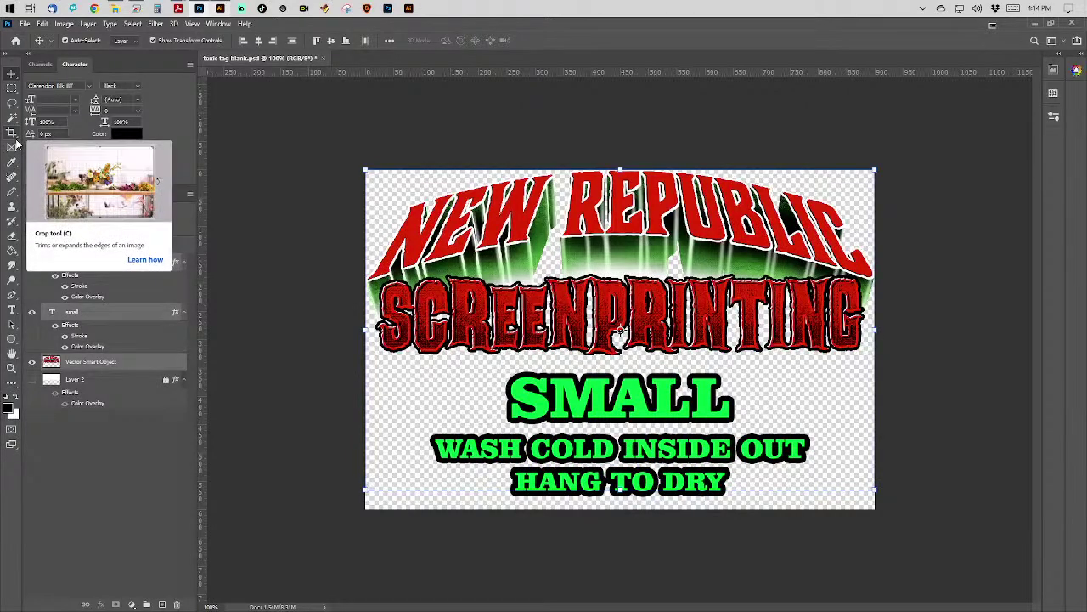
left_click(119, 318)
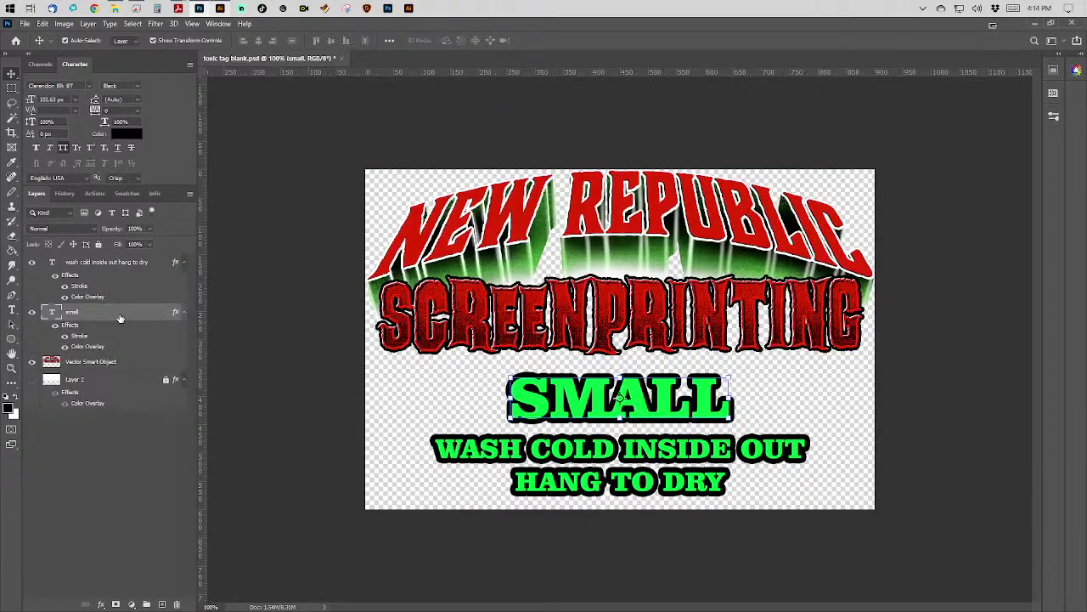
Set the SMALL layer's Color Overlay to the logo red (cc0000), keeping its black outline.
double_click(119, 317)
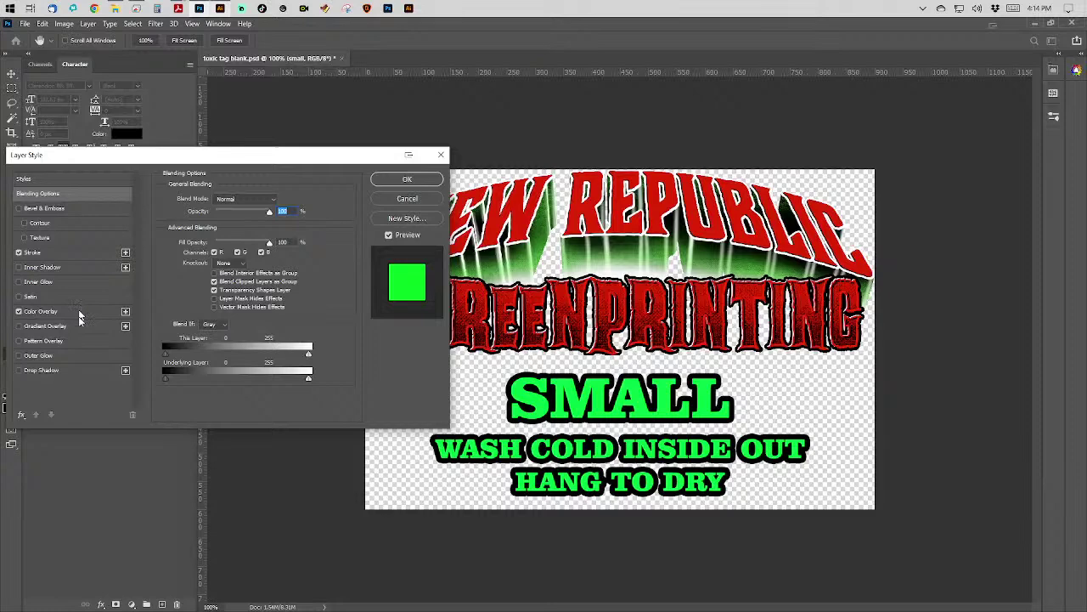
left_click(77, 314)
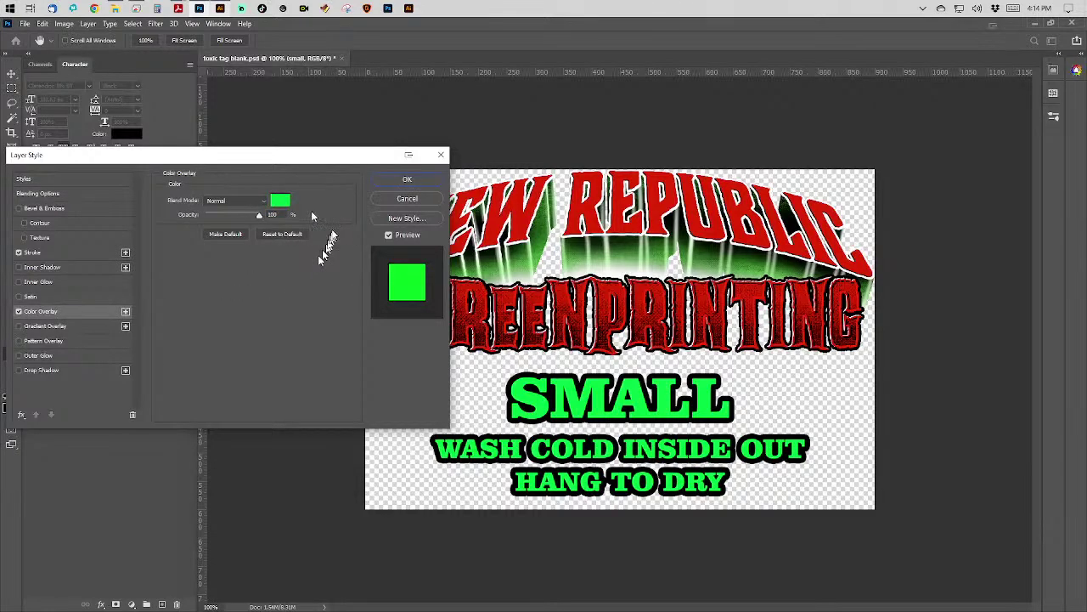
left_click(286, 204)
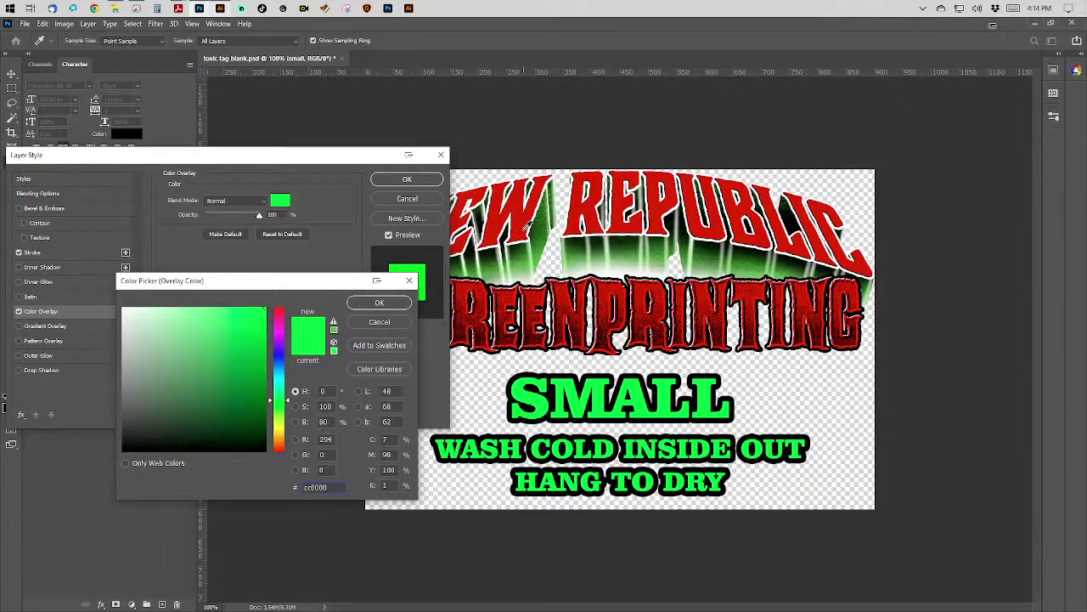
left_click(529, 225)
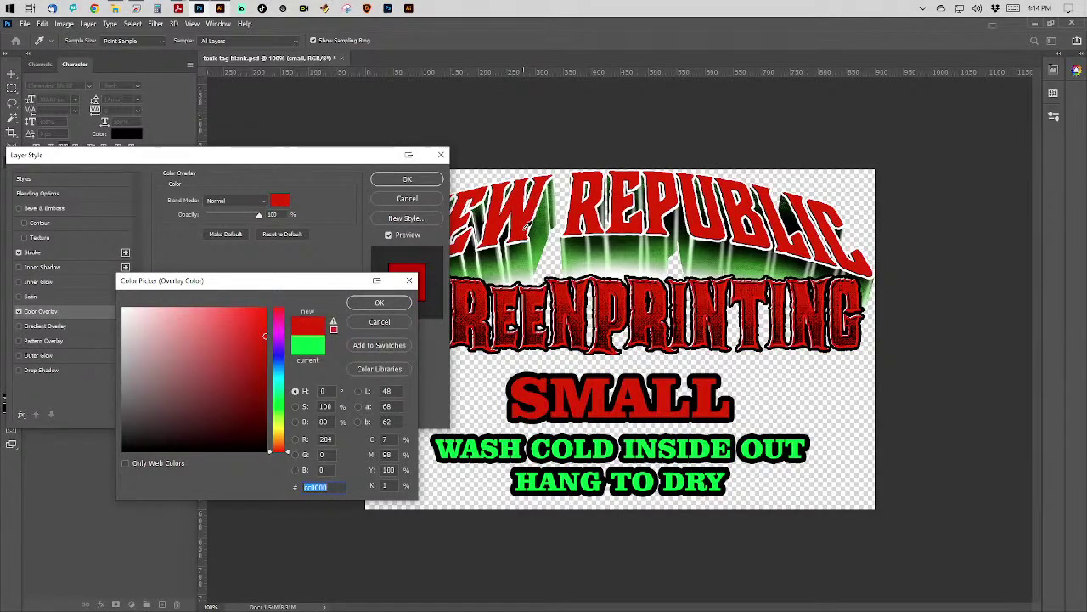
key("Return")
left_click(407, 179)
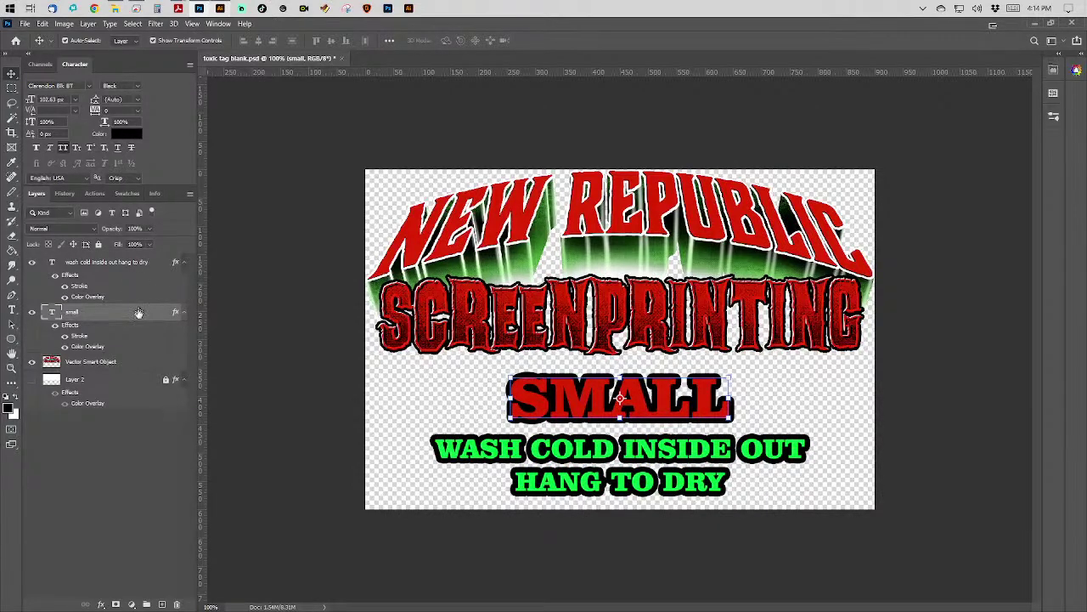
Give the WASH COLD INSIDE OUT / HANG TO DRY text a red Color Overlay sampled from the logo.
left_click(157, 267)
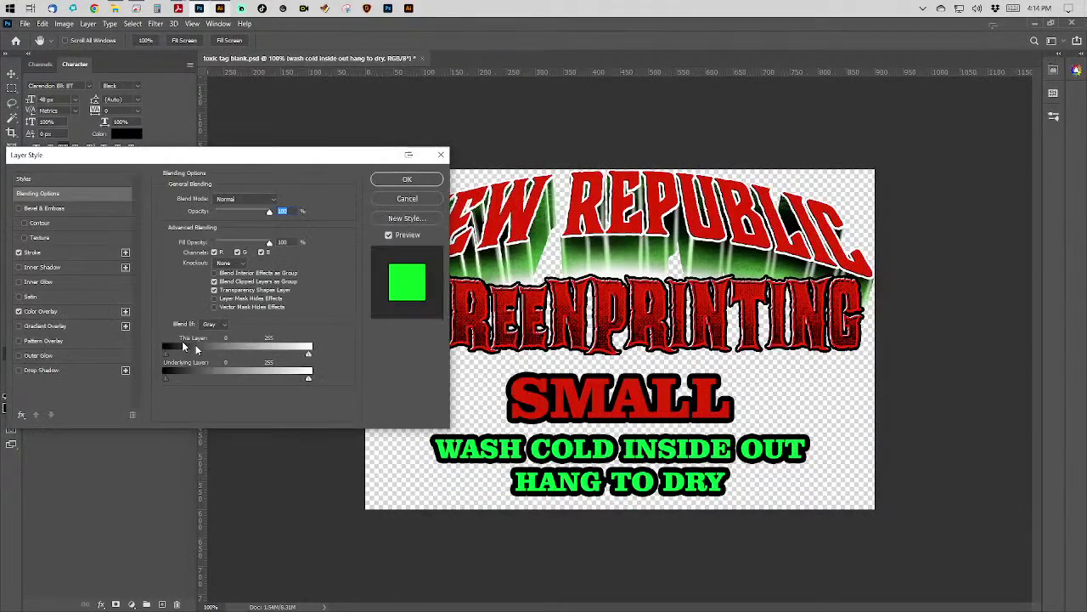
left_click(92, 314)
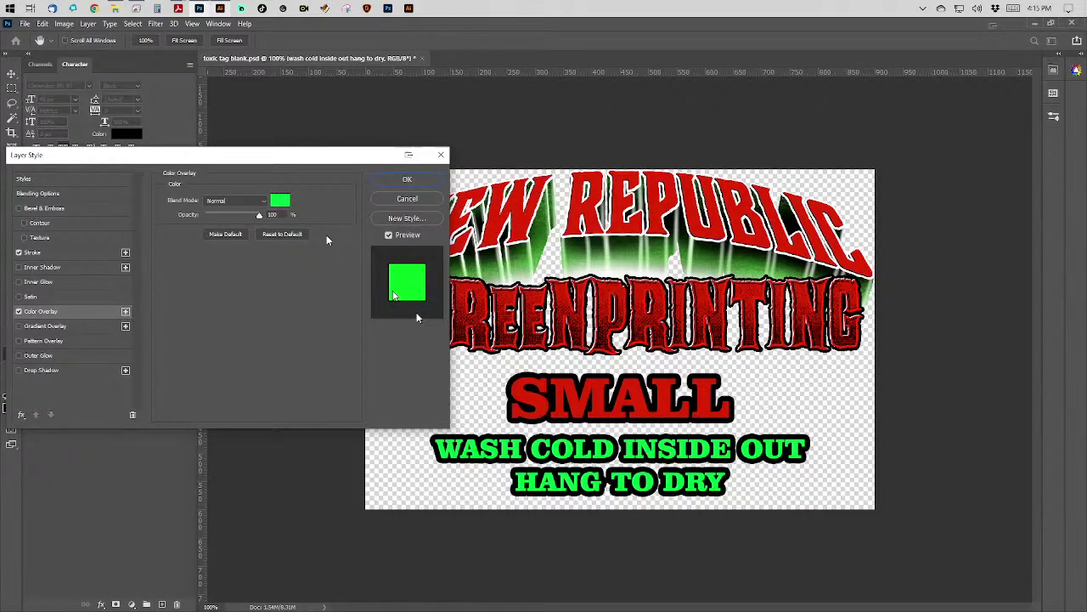
left_click(280, 200)
left_click(529, 402)
key("Return")
key("Return")
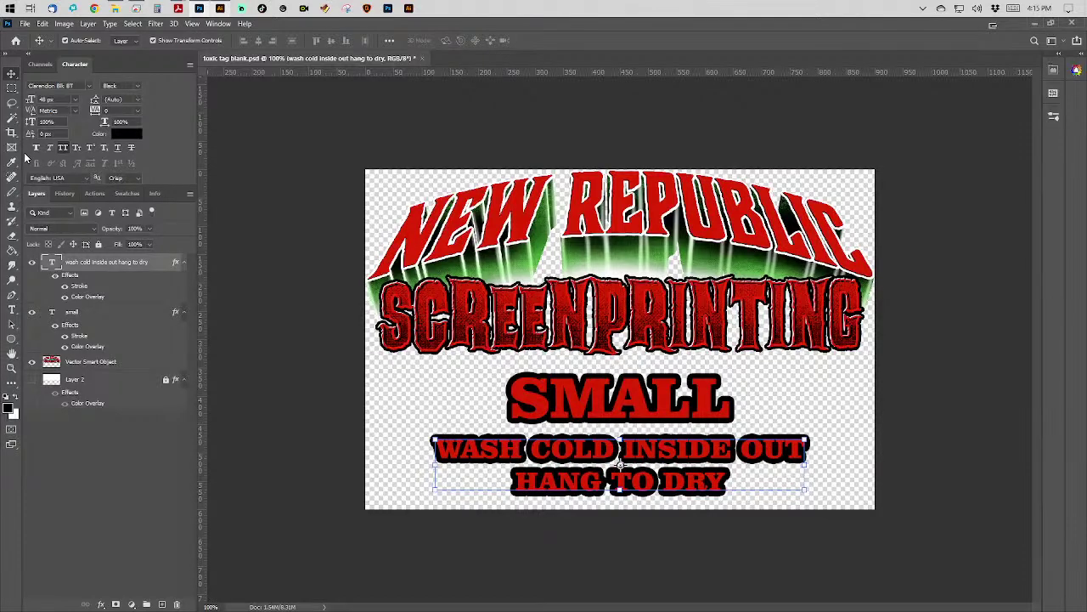
left_click(129, 364)
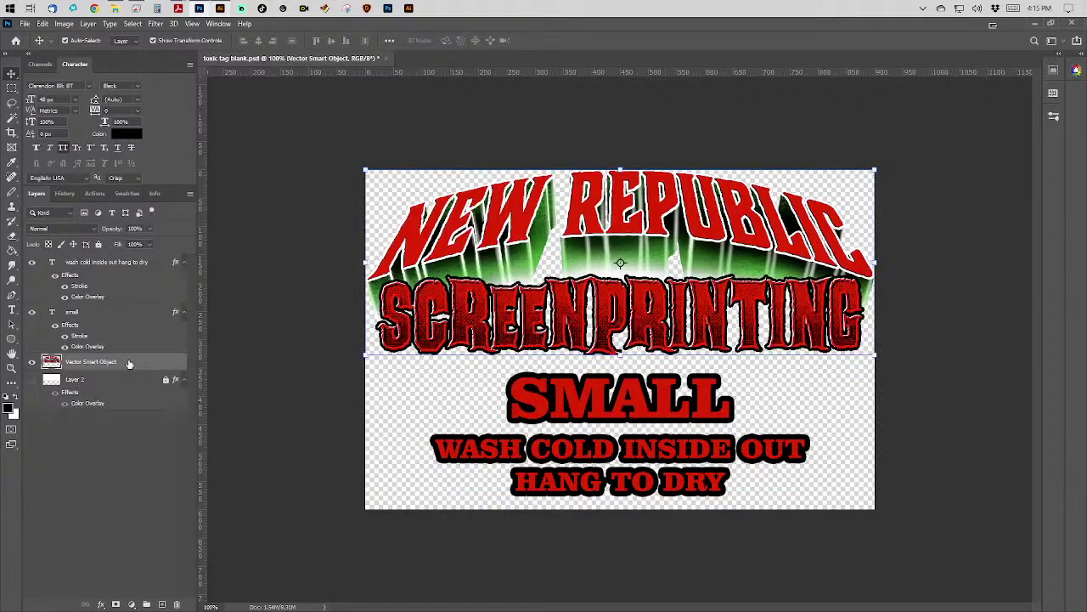
Scale the NEW REPUBLIC SCREENPRINTING logo to 95% width with Free Transform.
key("ctrl+t")
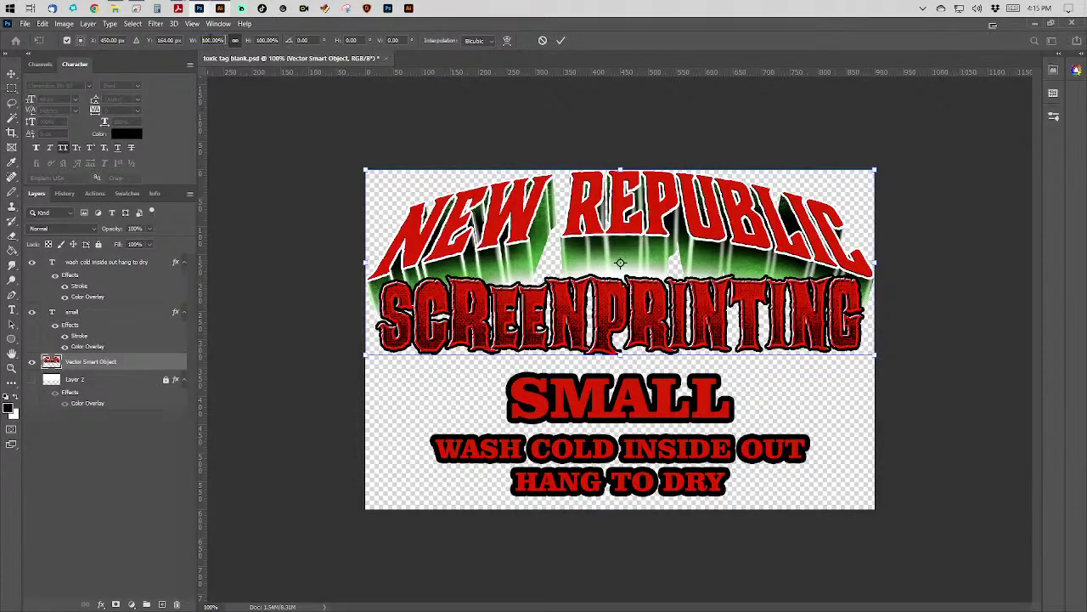
left_click(219, 40)
left_click_drag(224, 39, 190, 40)
type("95")
key("Return")
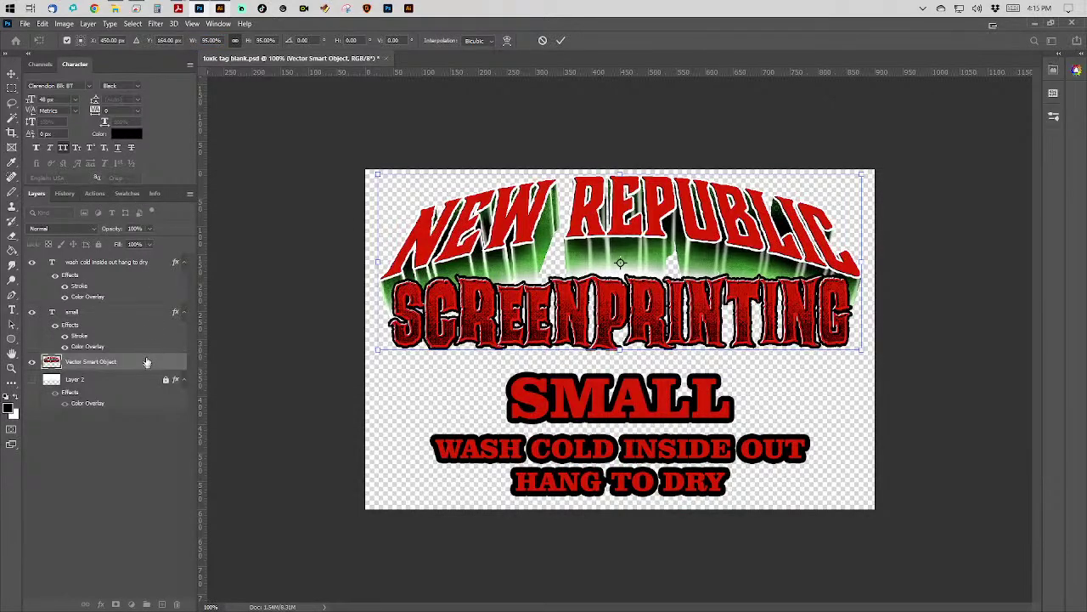
Add a black Stroke effect to the logo, nudge it down, then deselect it.
double_click(174, 315)
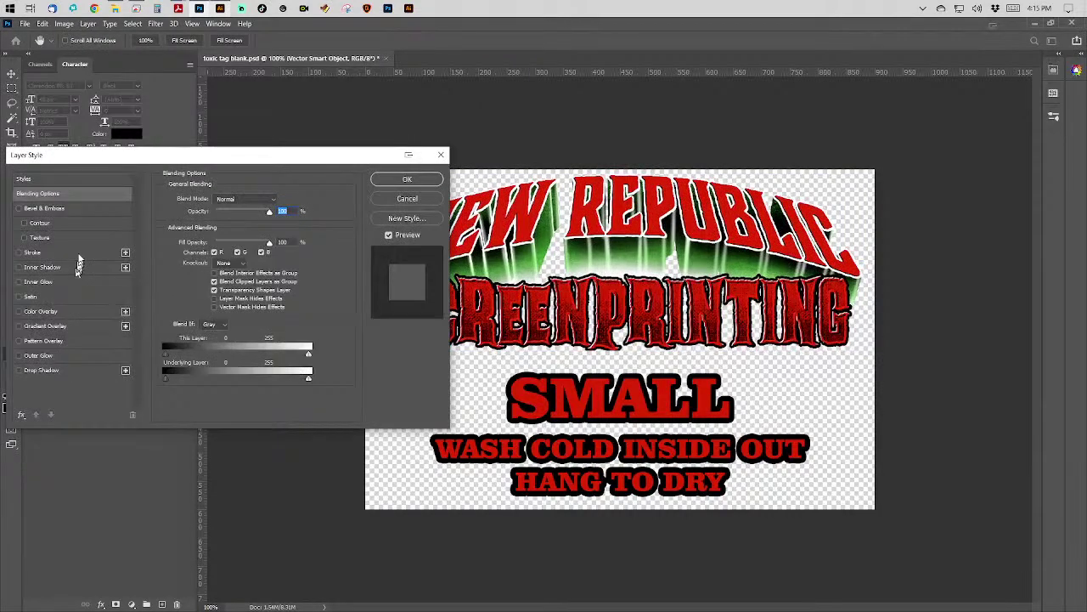
left_click(80, 255)
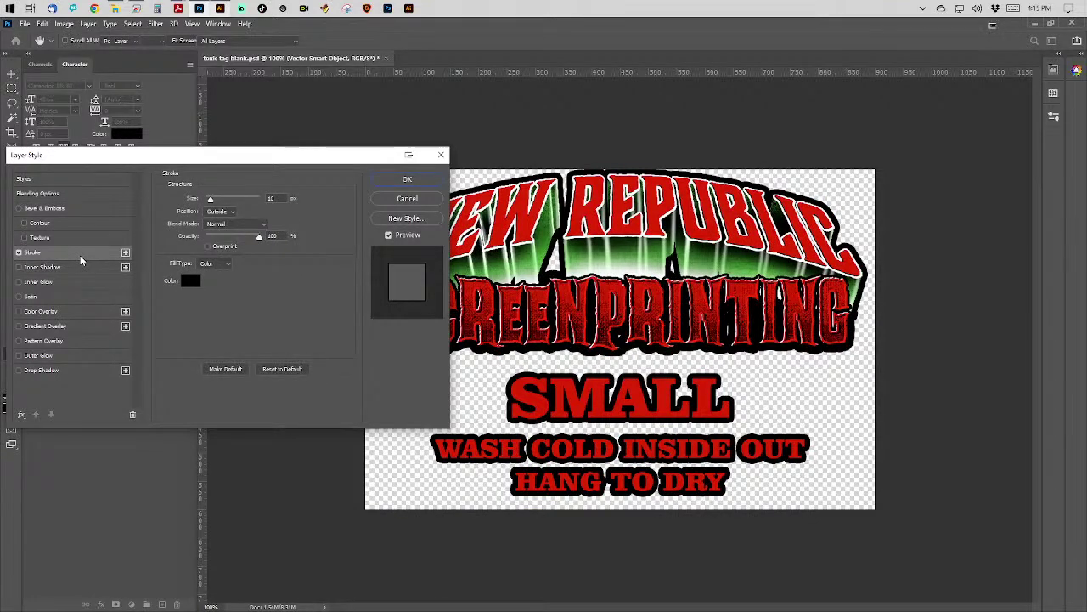
key("Return")
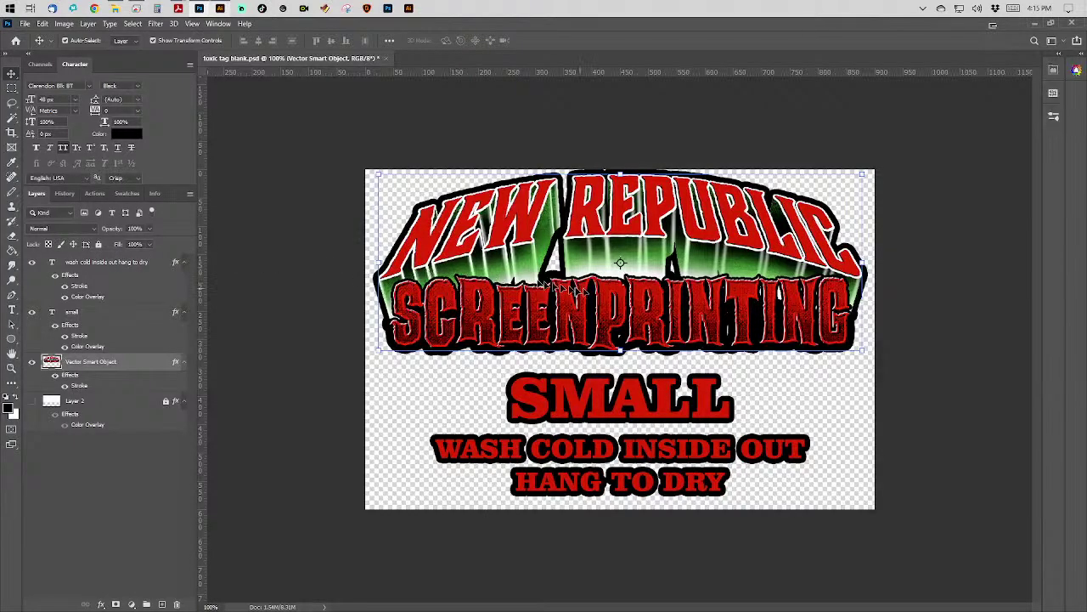
key("Down")
key("Down")
key("Down")
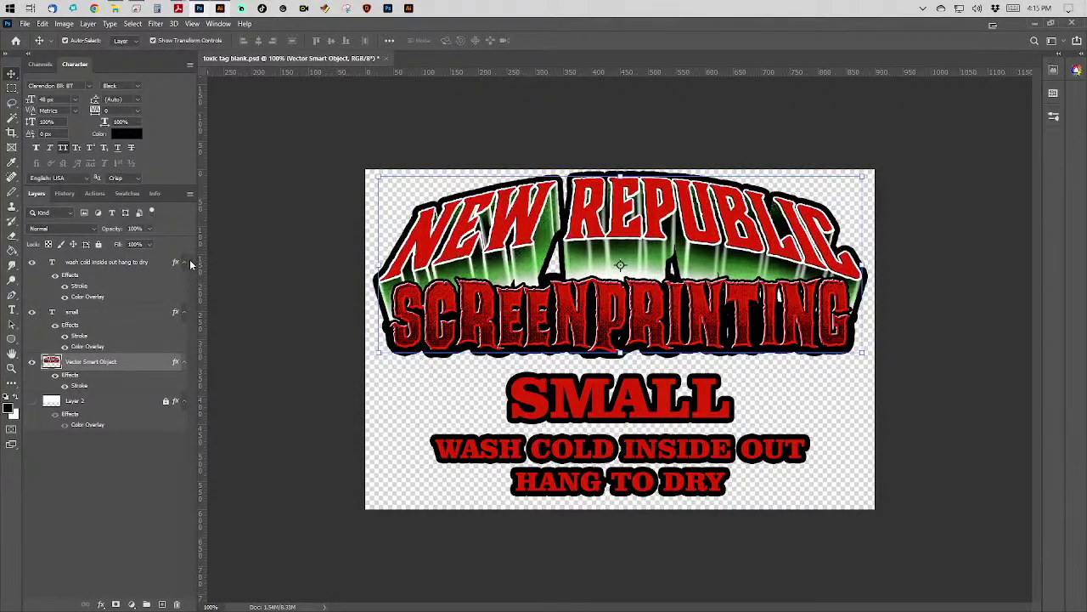
left_click(259, 263)
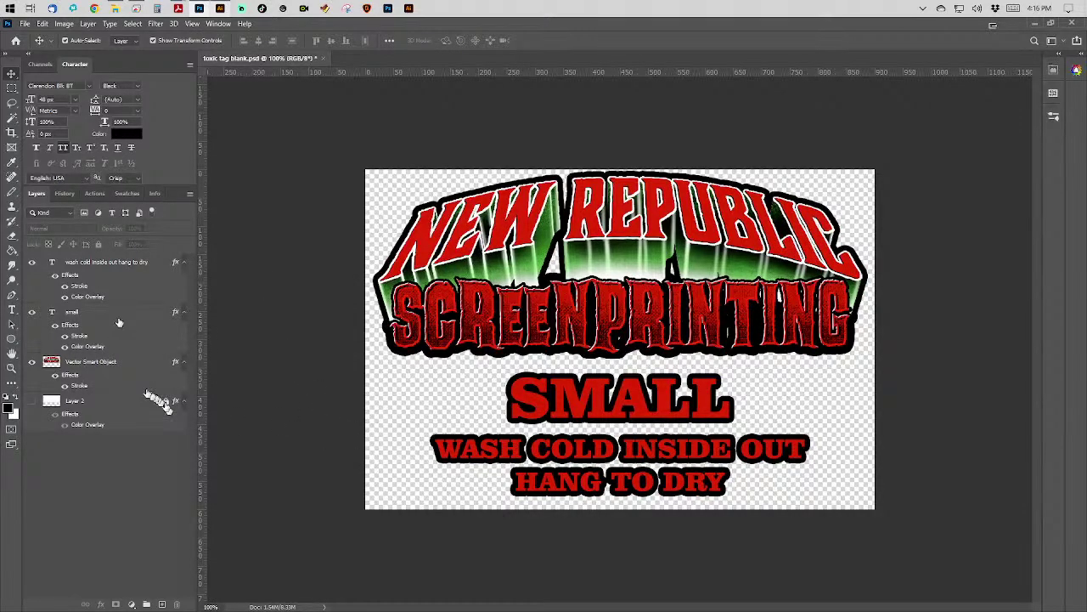
left_click(138, 264)
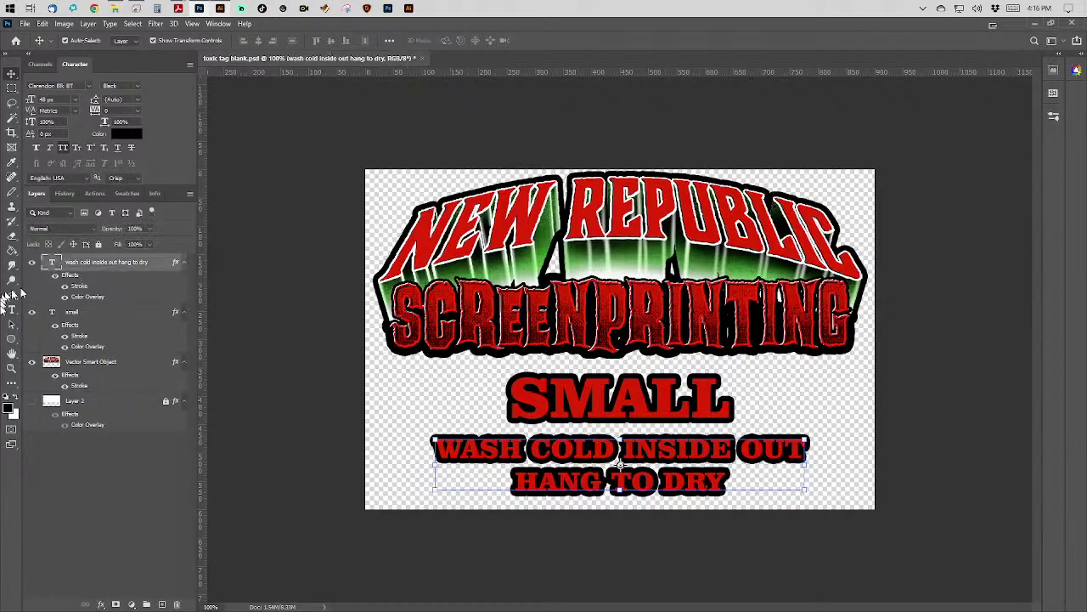
left_click(12, 311)
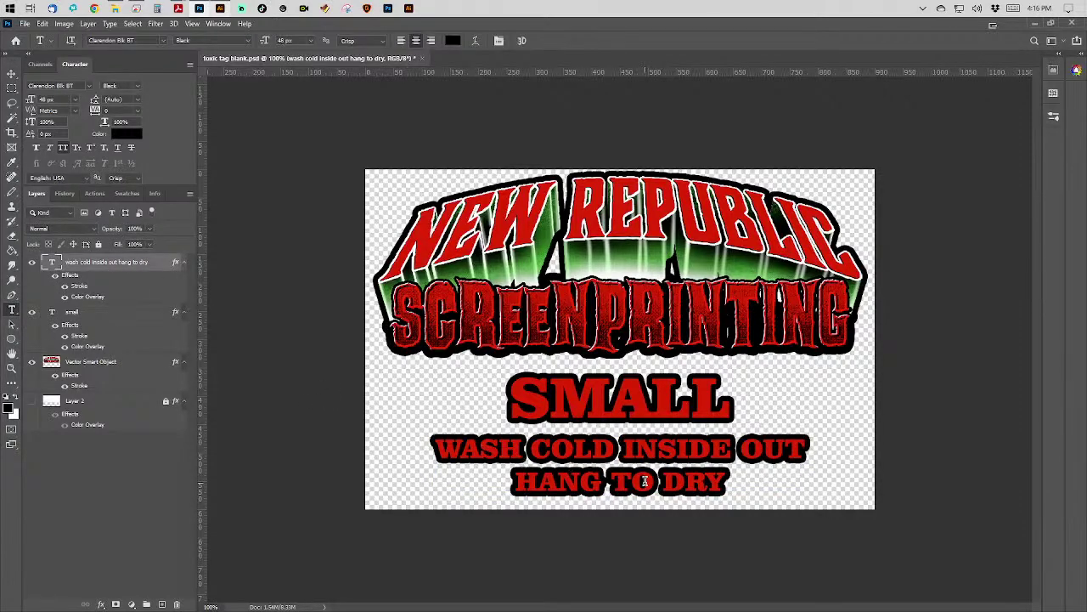
left_click(615, 447)
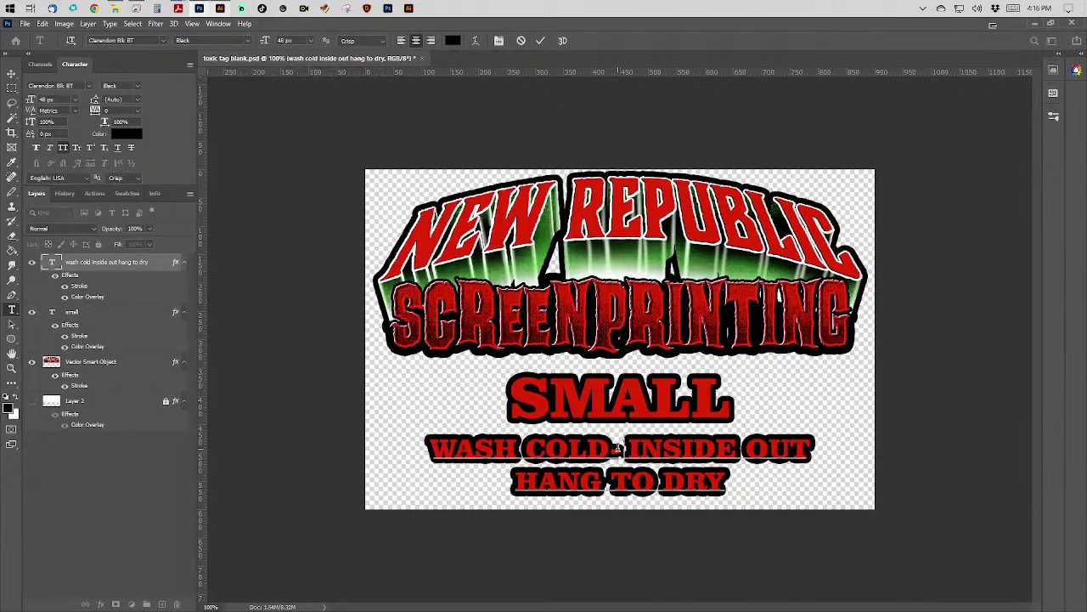
key("BackSpace")
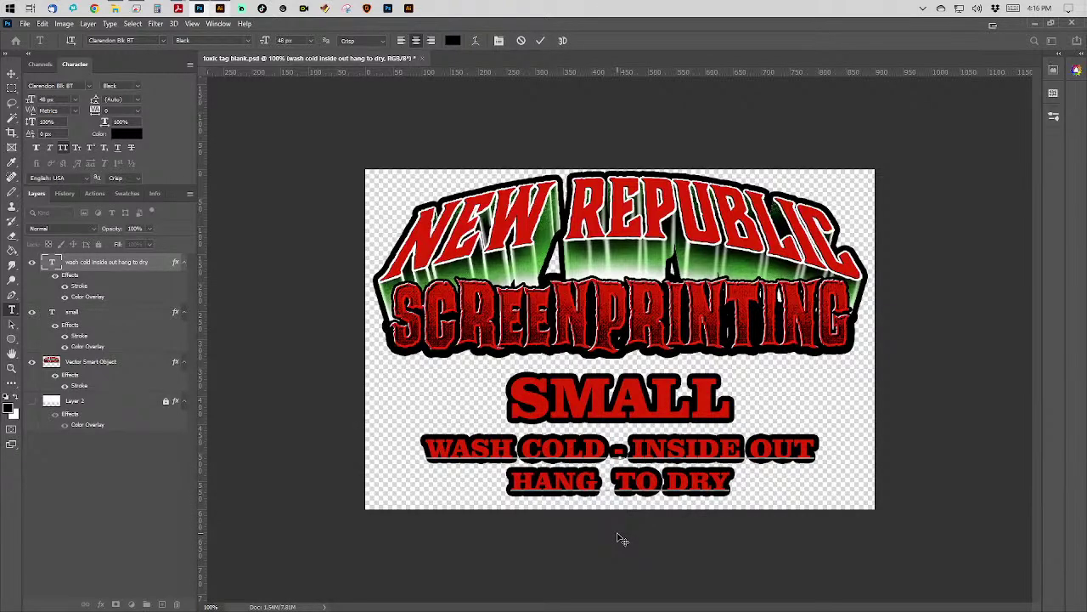
key("BackSpace")
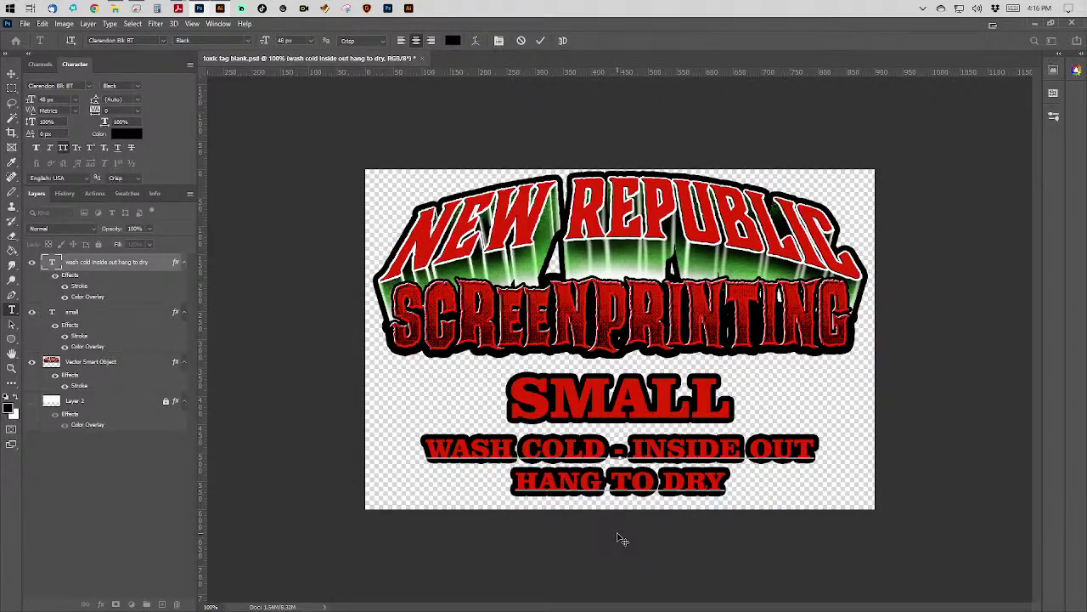
key("Up")
key("Right")
key("Right")
key("BackSpace")
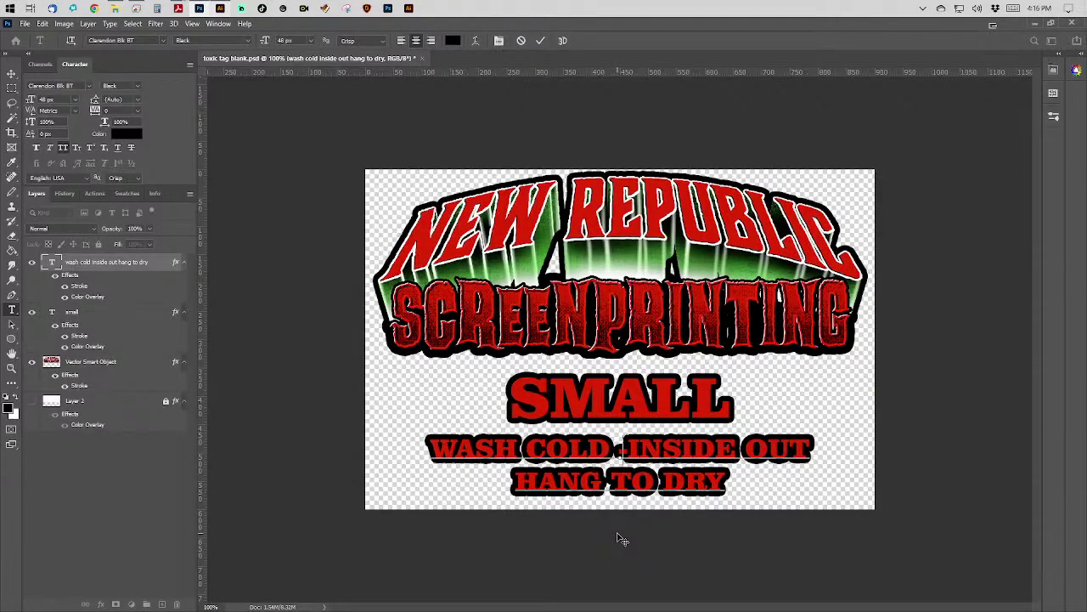
key("BackSpace")
key("BackSpace")
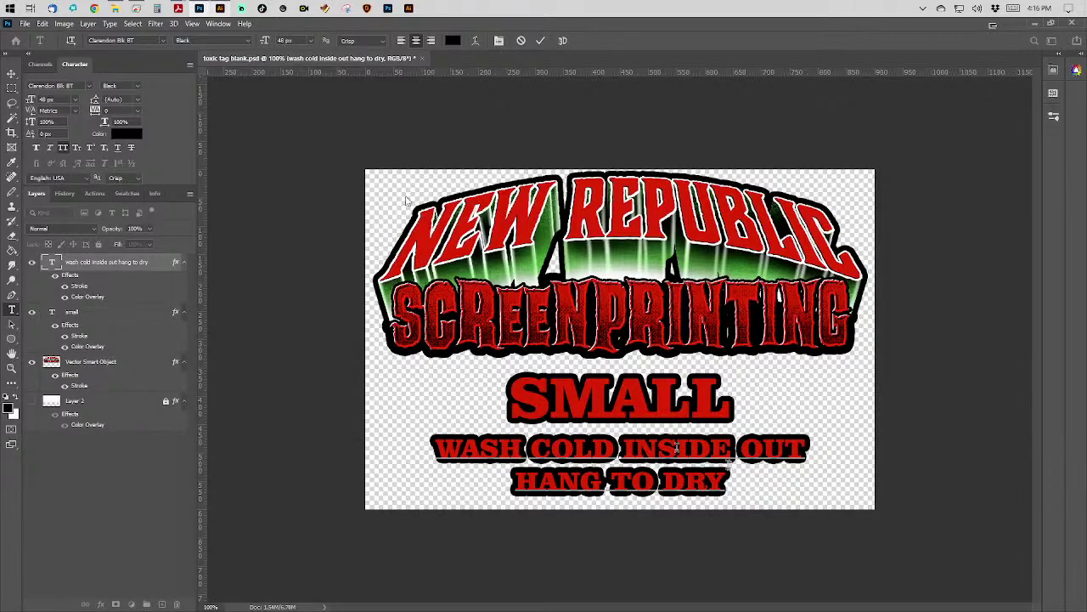
left_click(540, 41)
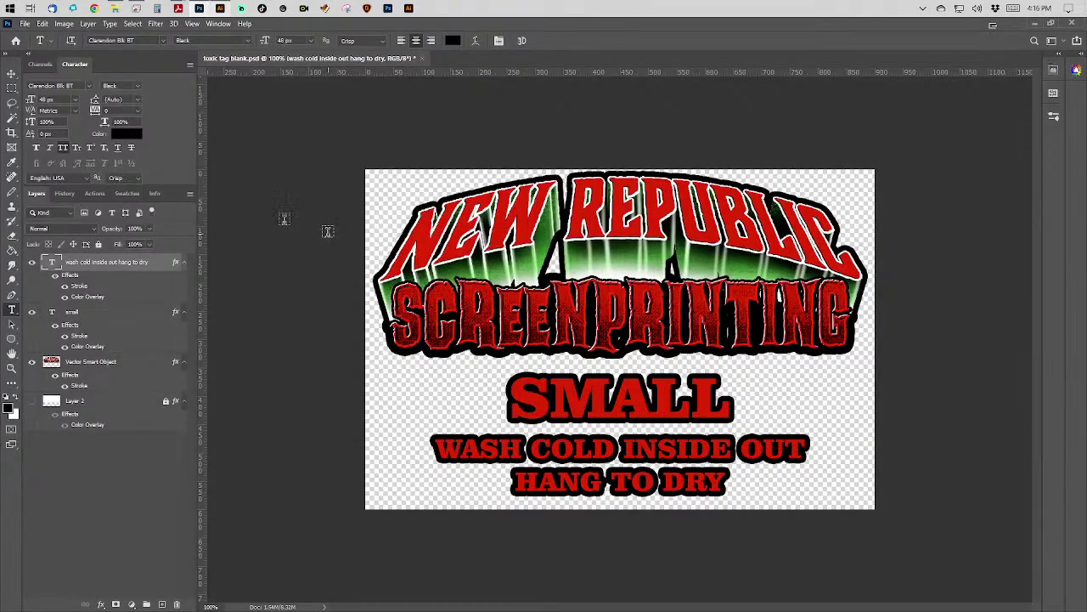
Save the toxic tag blank document with File > Save.
left_click(25, 24)
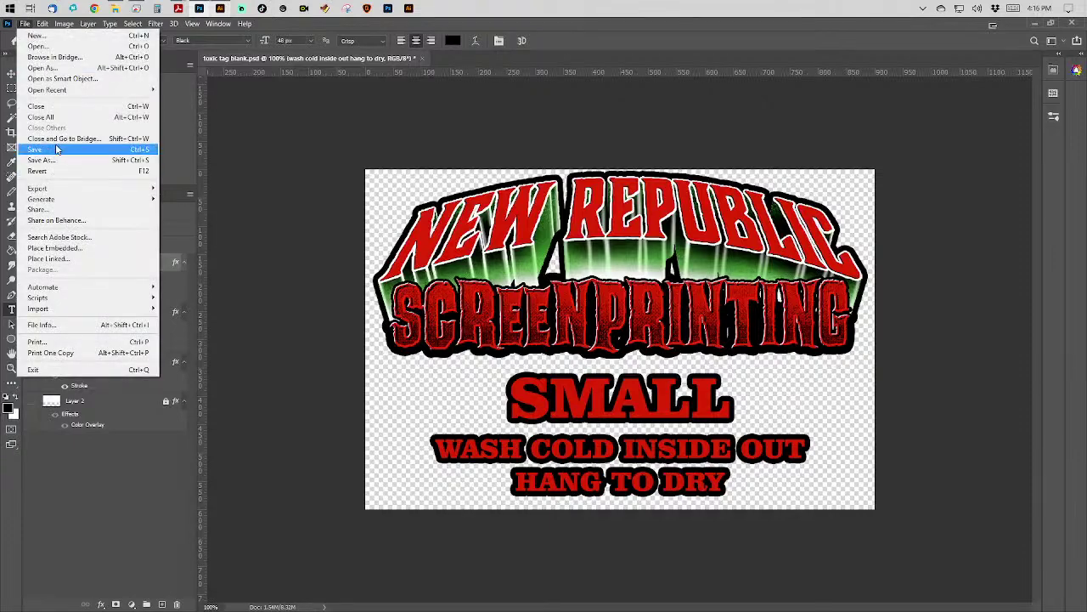
left_click(55, 150)
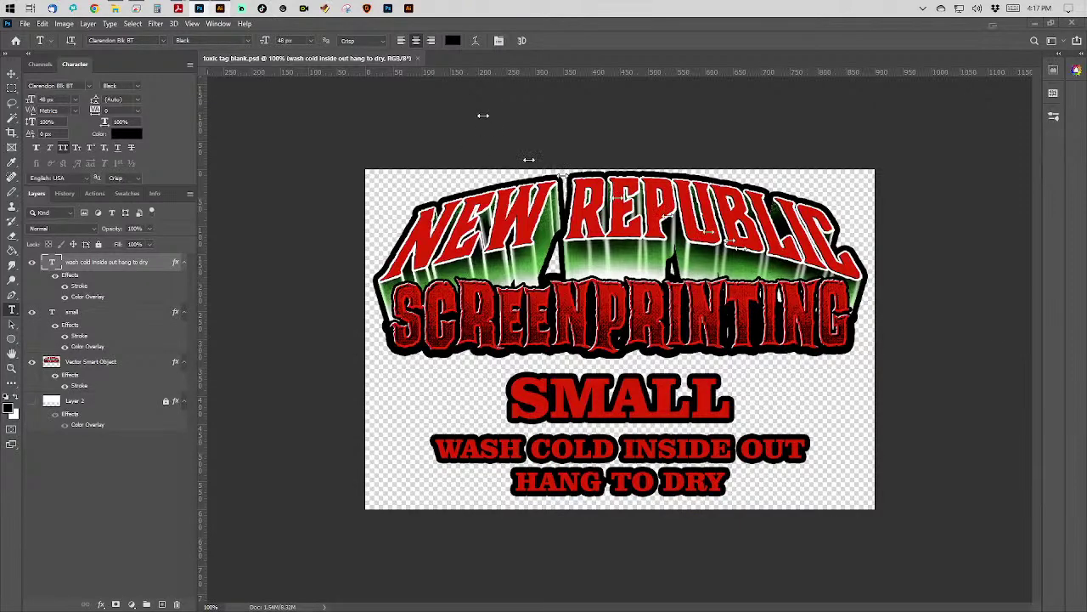
Save As toxic tag small.psd, replacing 'blank' with 'small' in the file name.
left_click(25, 24)
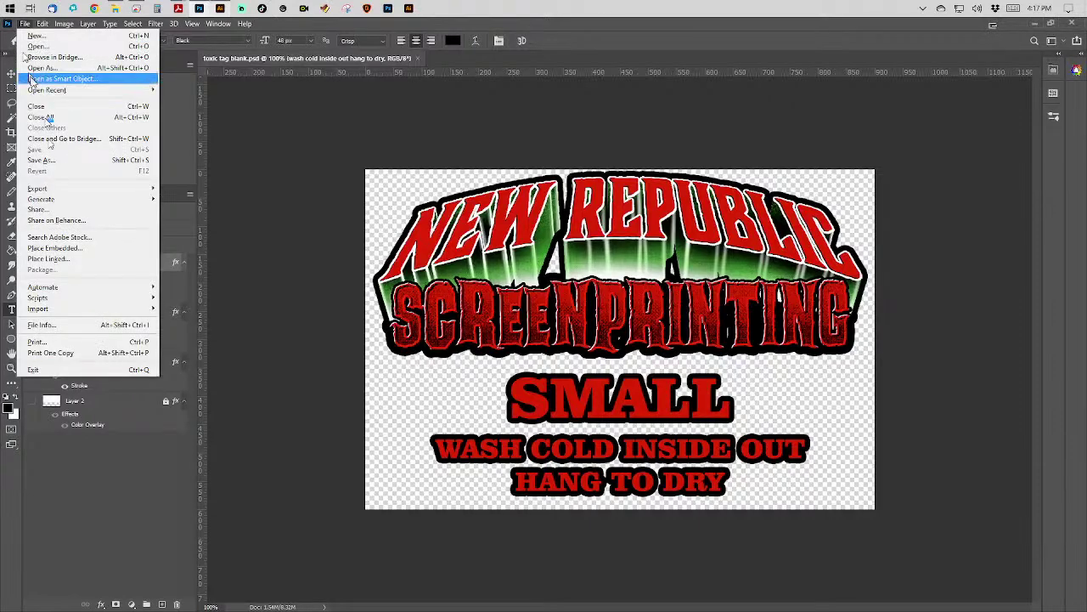
left_click(59, 162)
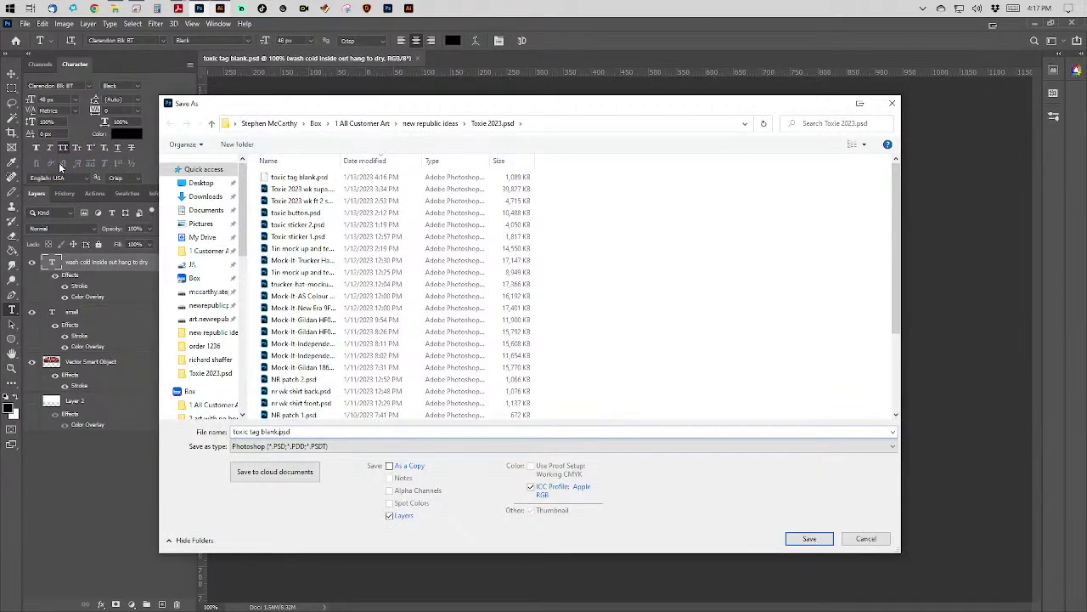
key("BackSpace")
key("BackSpace")
key("BackSpace")
key("BackSpace")
key("BackSpace")
type("small")
key("Return")
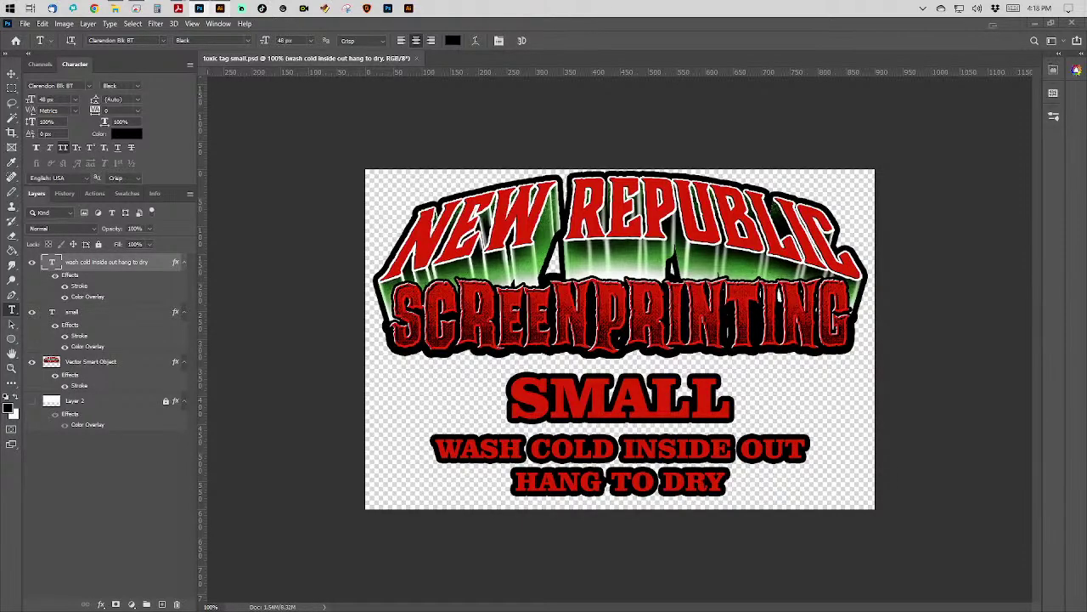
left_click_drag(1068, 192, 1067, 219)
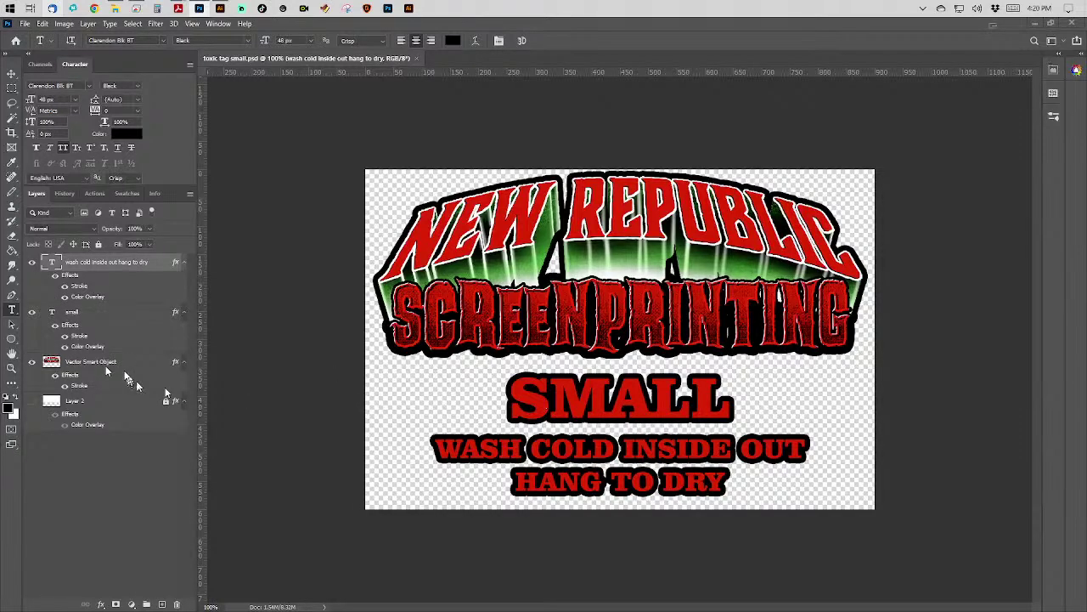
Replace the SMALL size text with MED and commit the edit.
left_click(108, 315)
left_click(649, 412)
key("ctrl+a")
key("BackSpace")
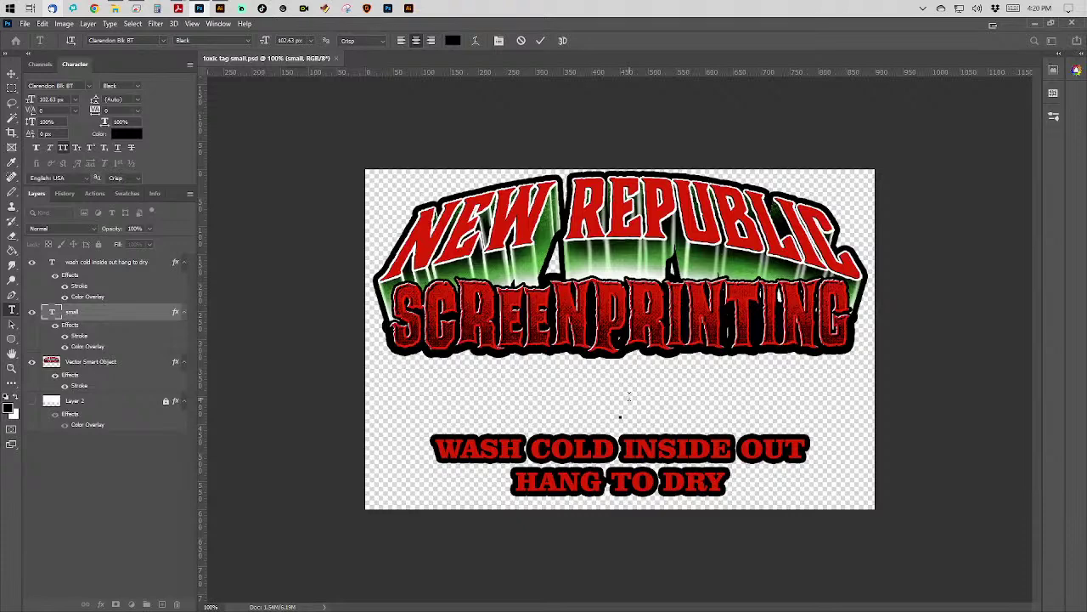
type("MED")
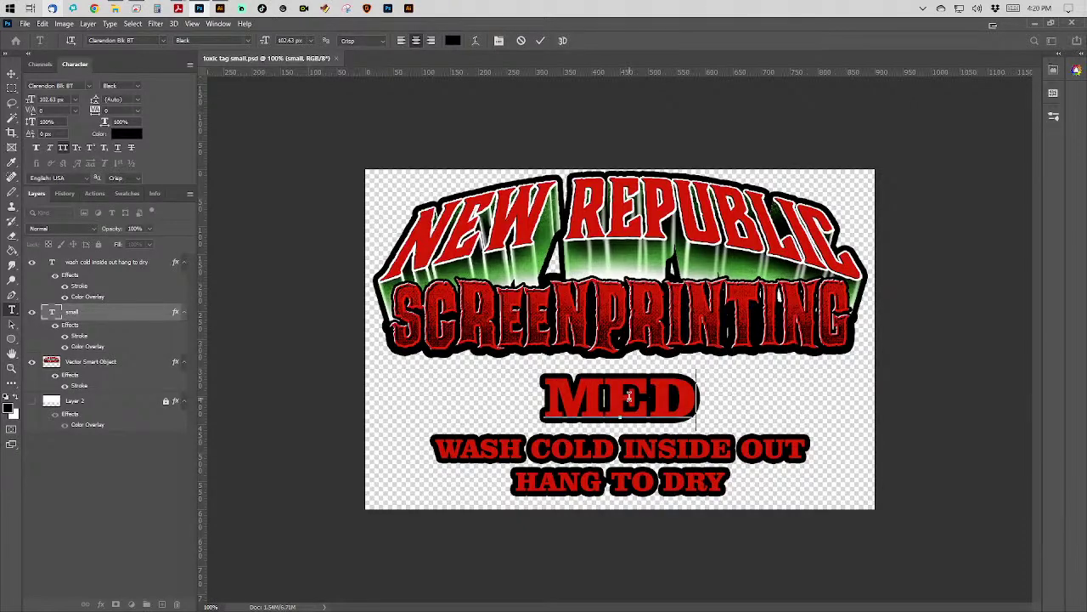
type("IUM")
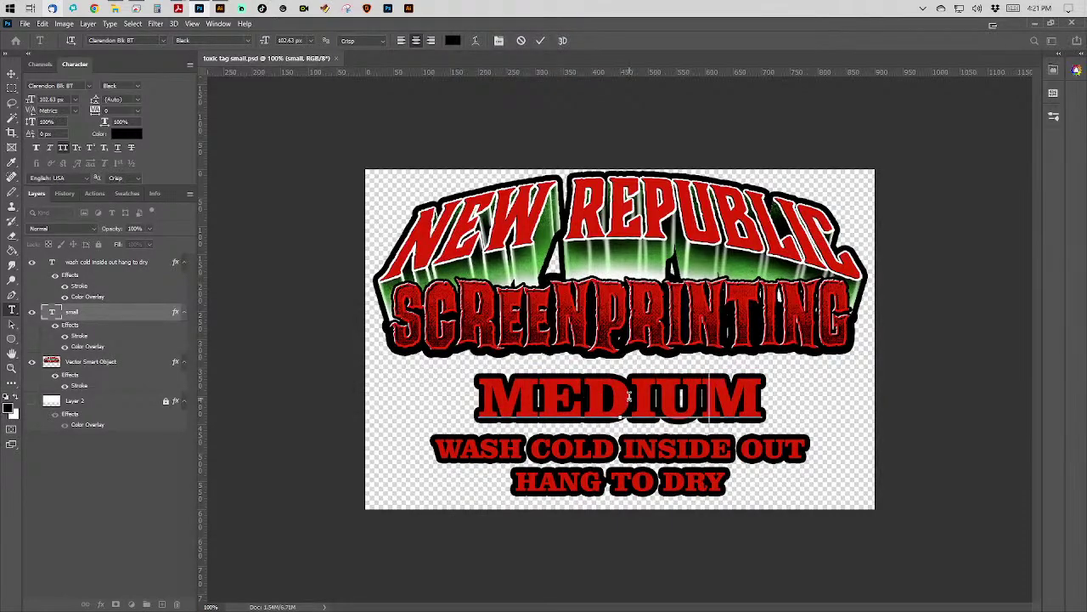
key("BackSpace")
key("BackSpace")
key("BackSpace")
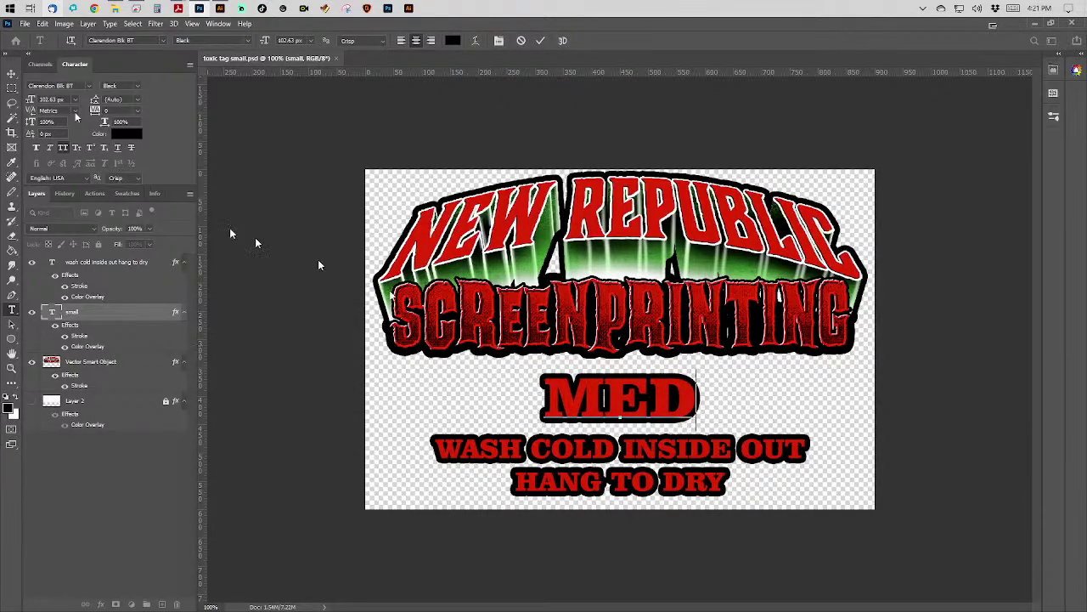
left_click(541, 40)
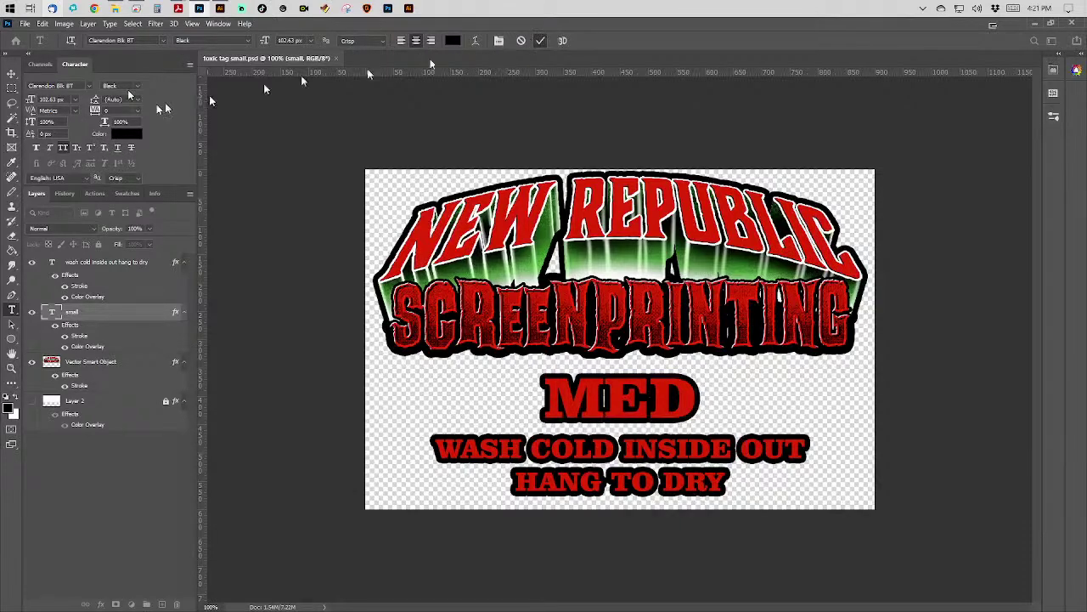
Save As toxic tag MED.psd, swapping 'small' for 'med' in the file name.
left_click(25, 23)
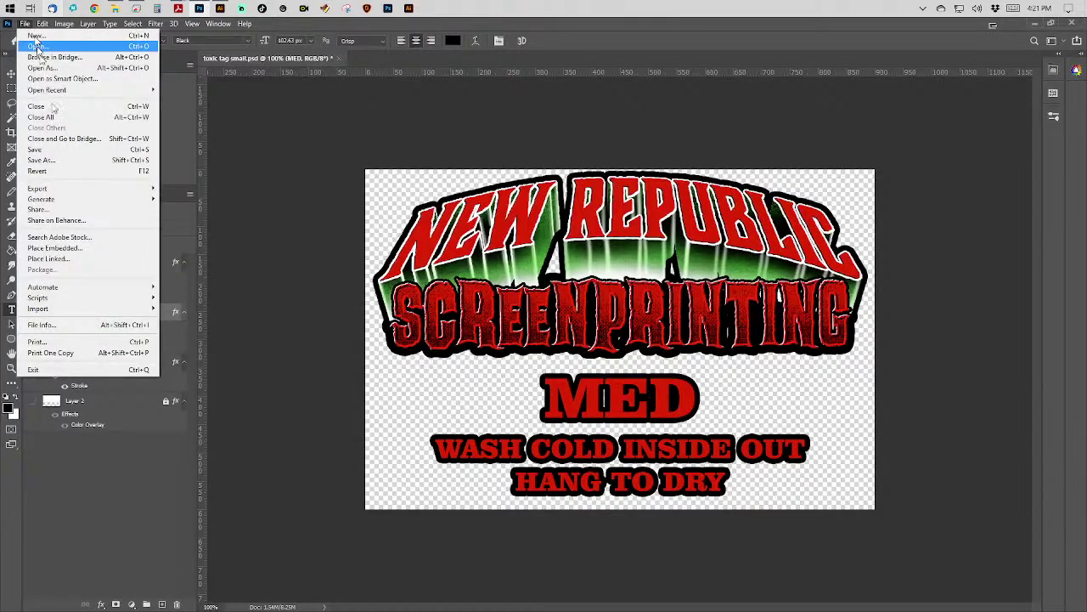
left_click(68, 160)
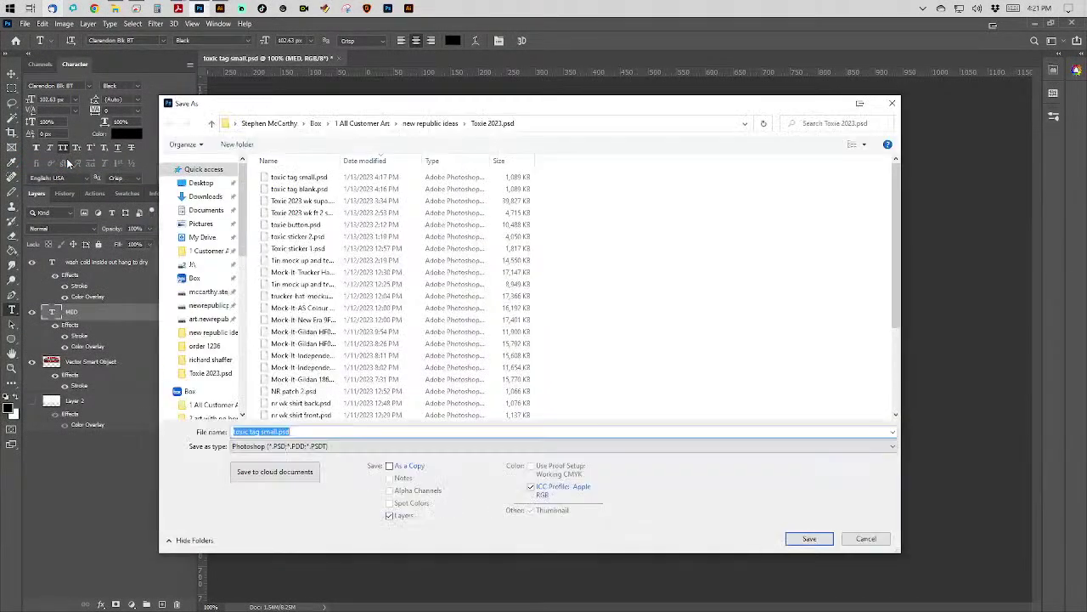
key("End")
key("BackSpace")
key("BackSpace")
key("BackSpace")
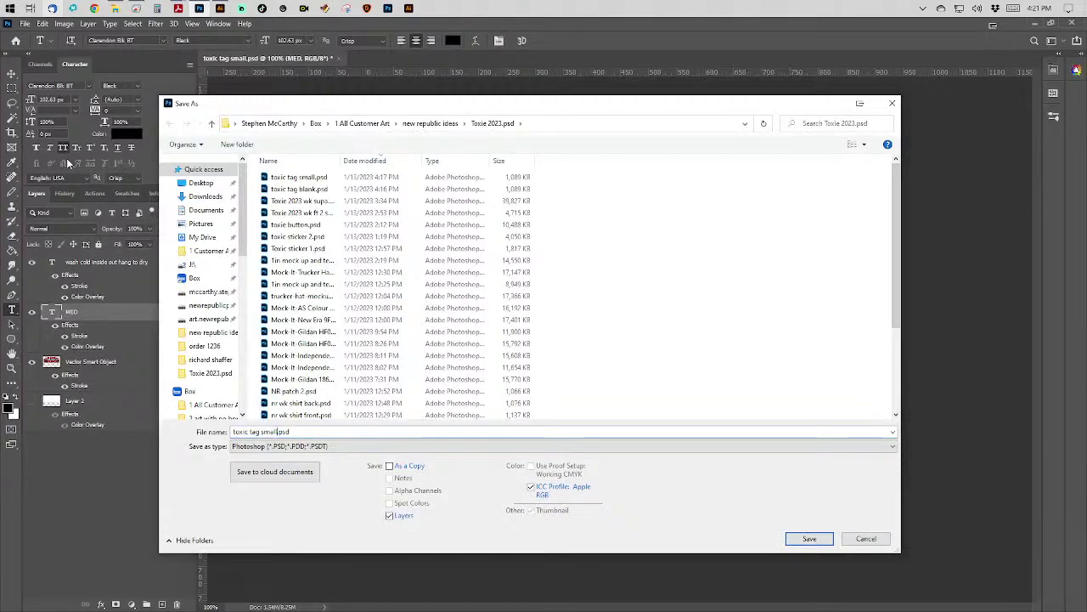
key("BackSpace")
key("BackSpace")
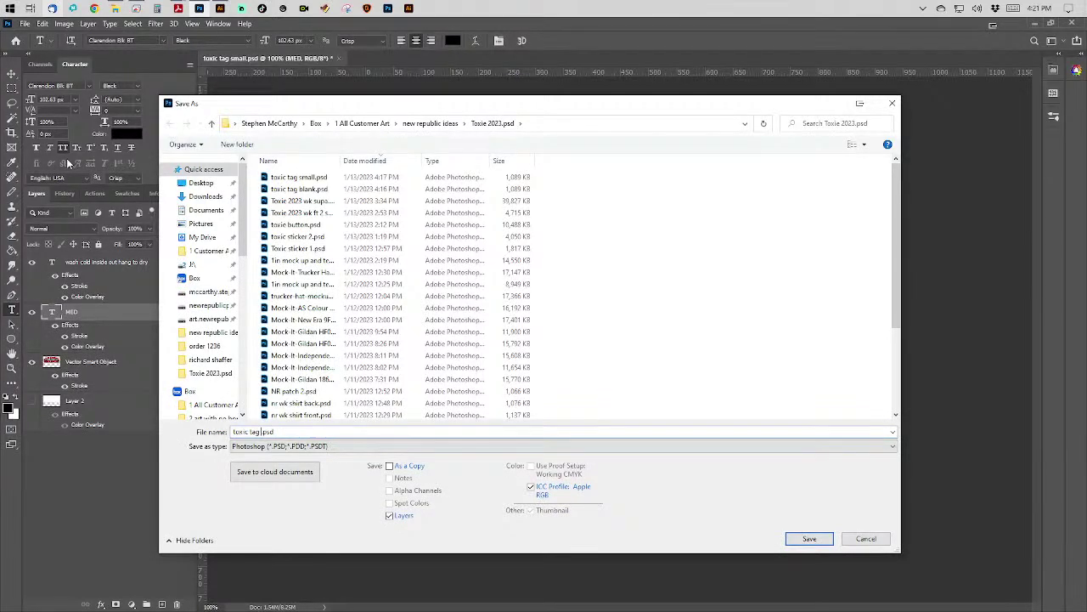
type("med")
key("Return")
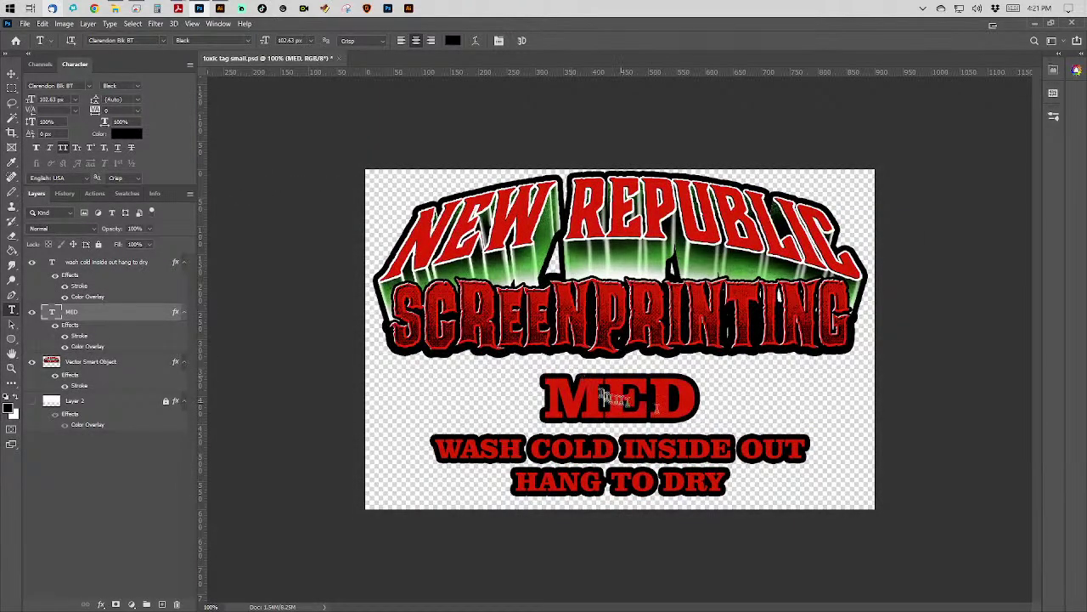
Retype the size label from MED to LRG.
left_click(597, 402)
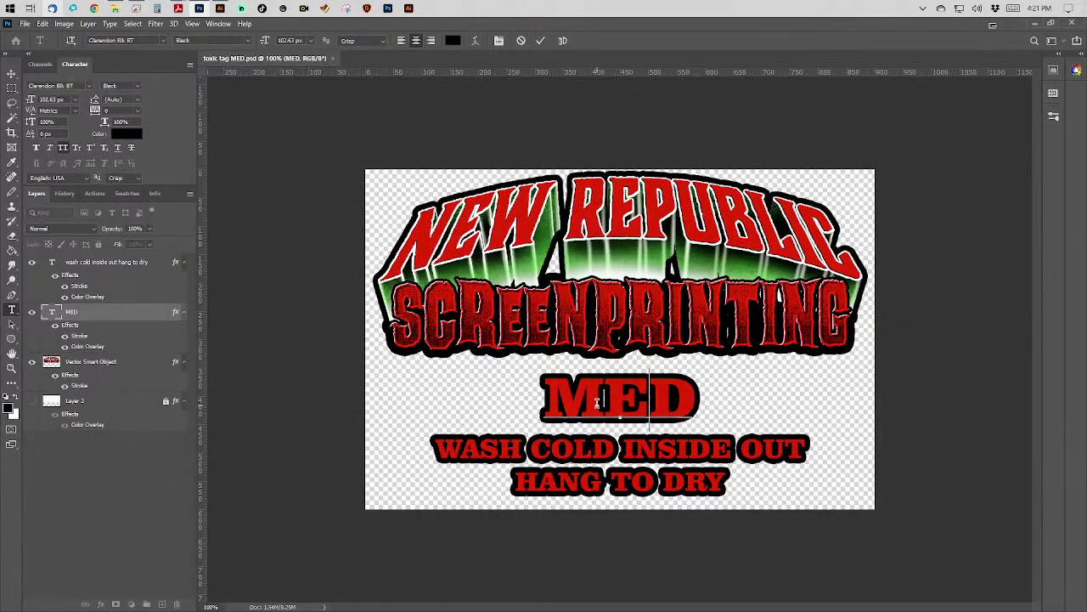
key("ctrl+a")
key("BackSpace")
type("LRG")
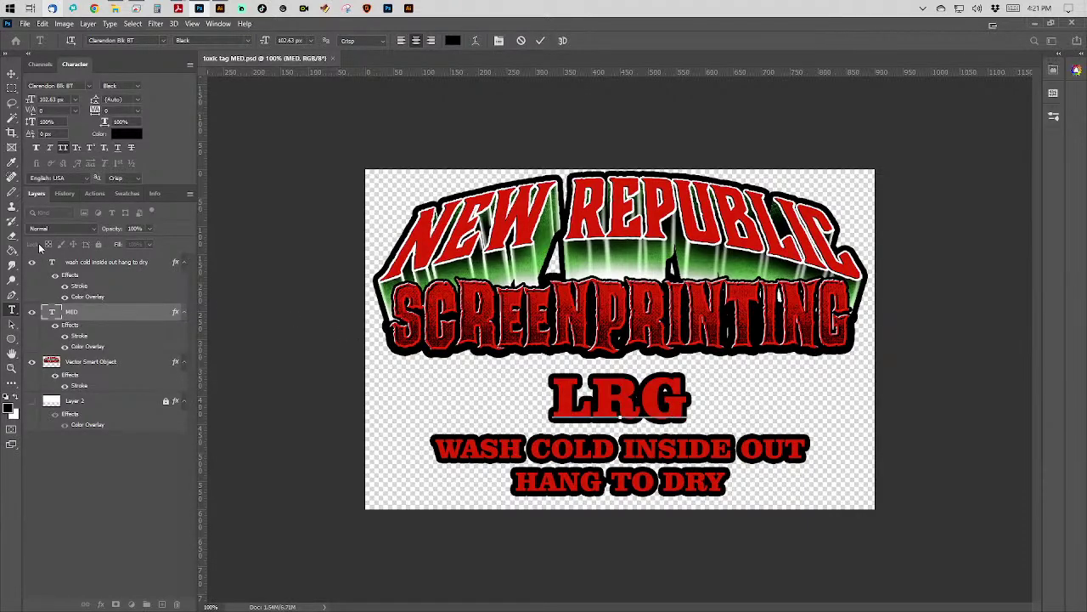
Save the tag as toxic tag LRG.psd.
left_click(25, 23)
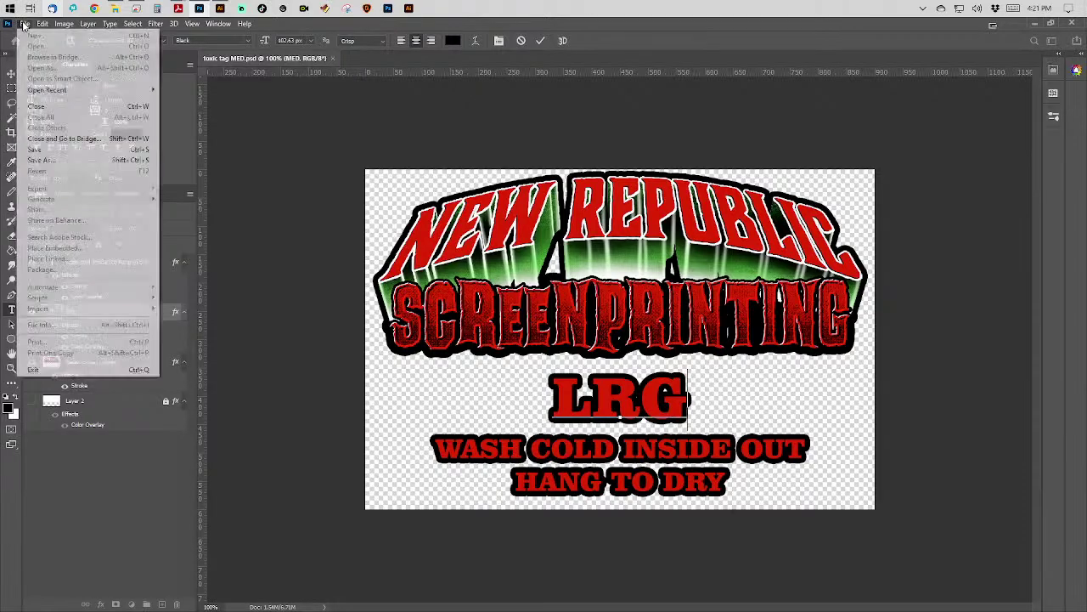
left_click(72, 161)
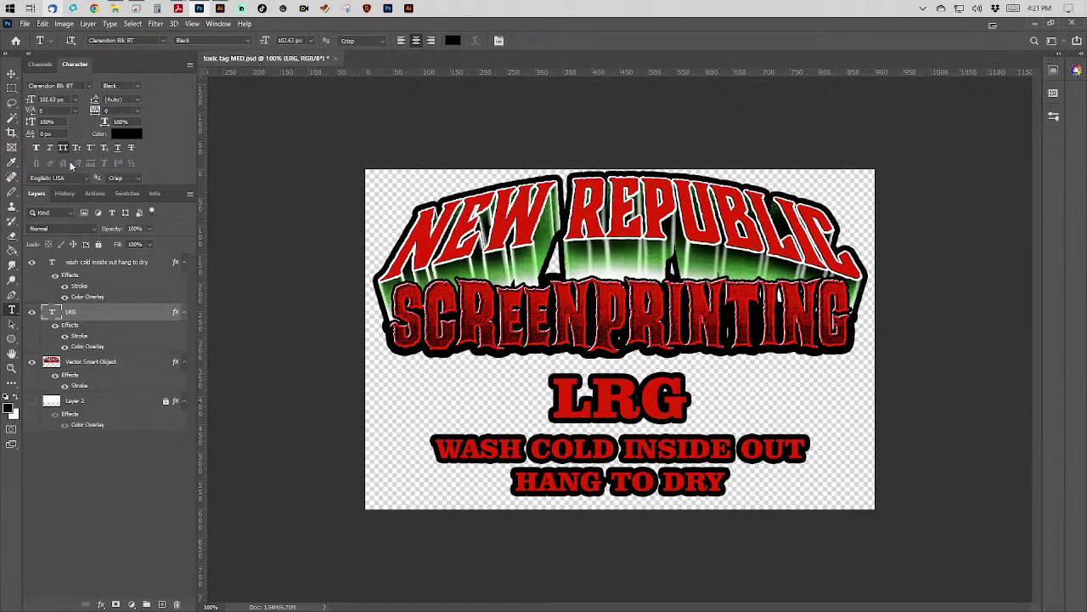
key("Right")
key("BackSpace")
key("BackSpace")
key("BackSpace")
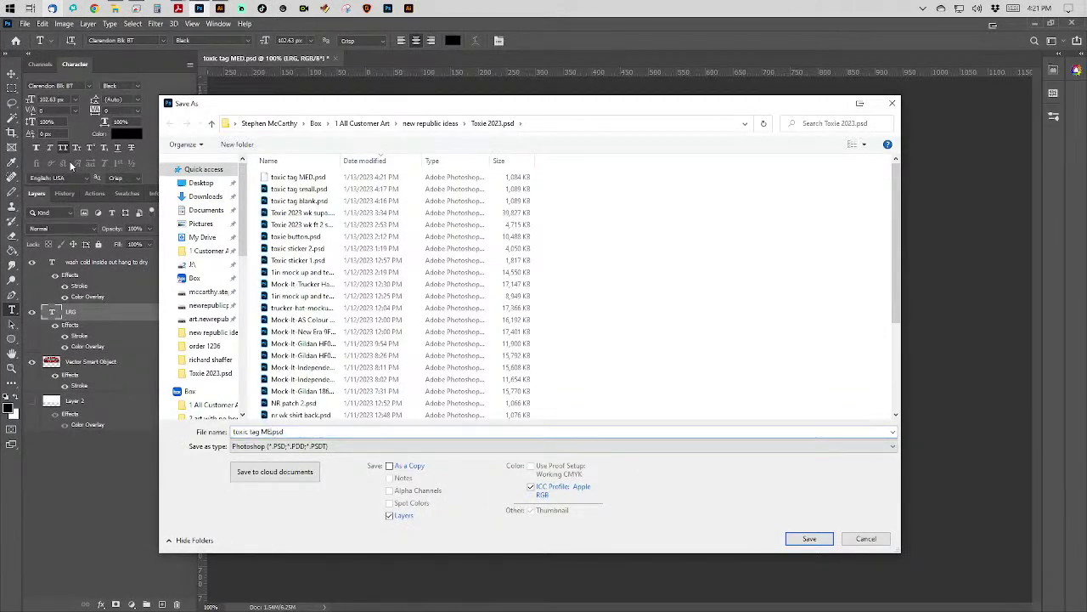
type("LRG")
key("BackSpace")
key("BackSpace")
type("RG")
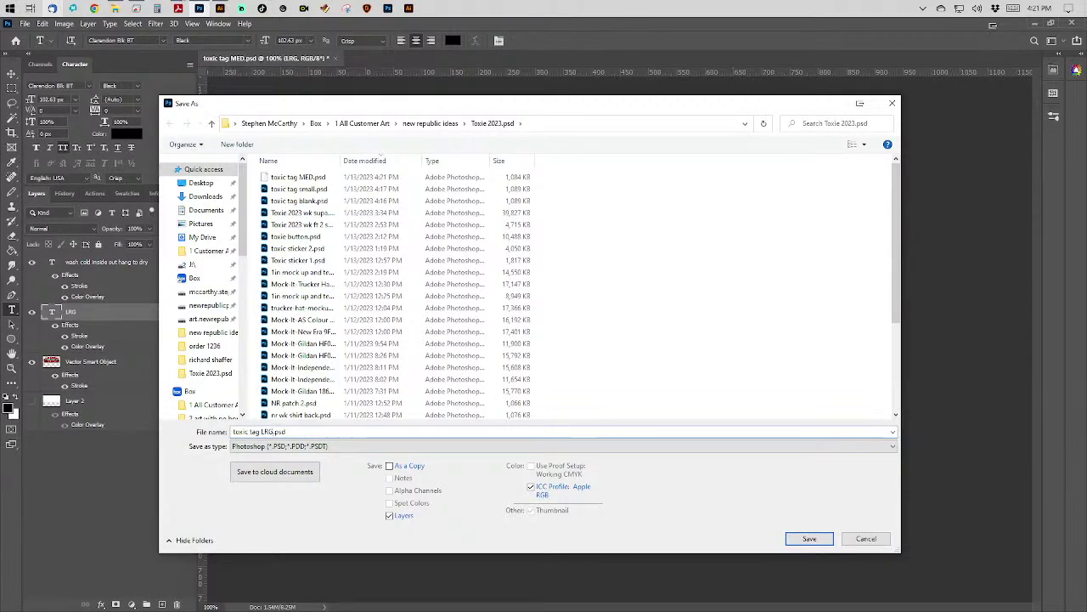
key("Return")
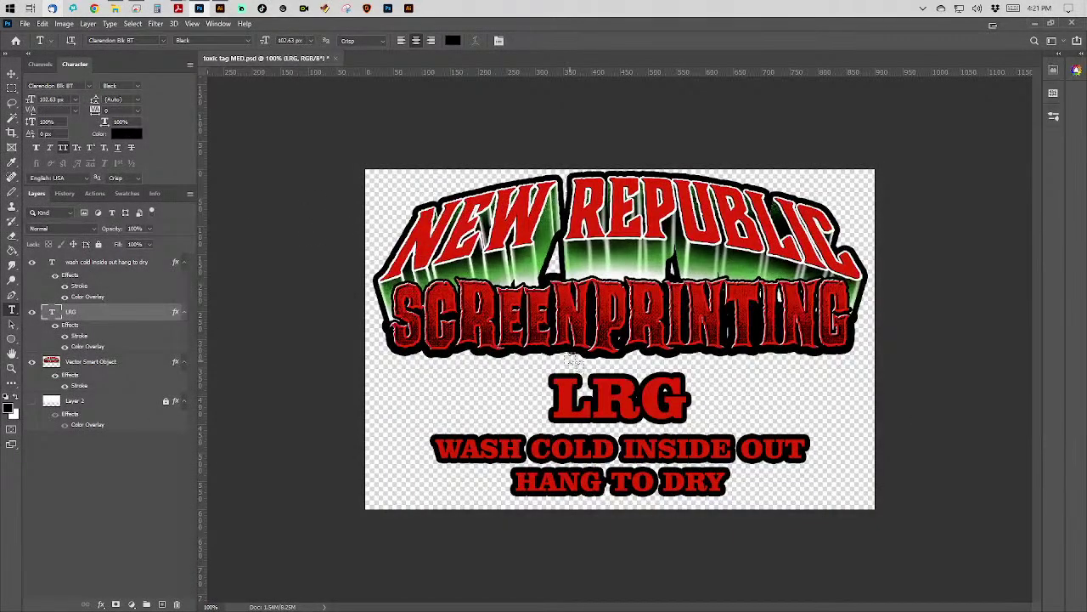
Change the size label from LRG to XL.
left_click(654, 394)
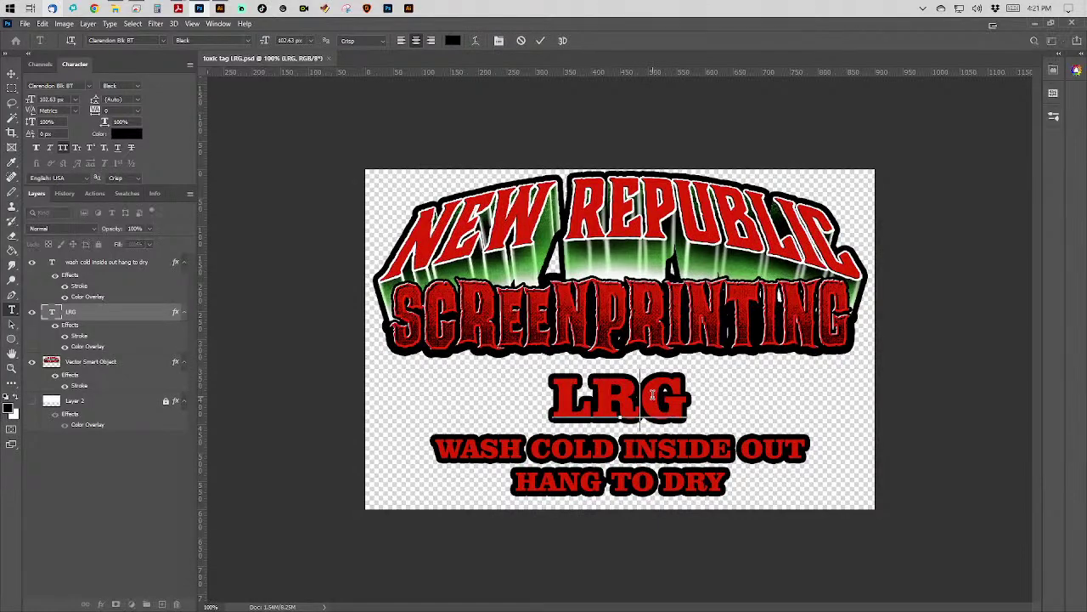
key("BackSpace")
key("BackSpace")
key("BackSpace")
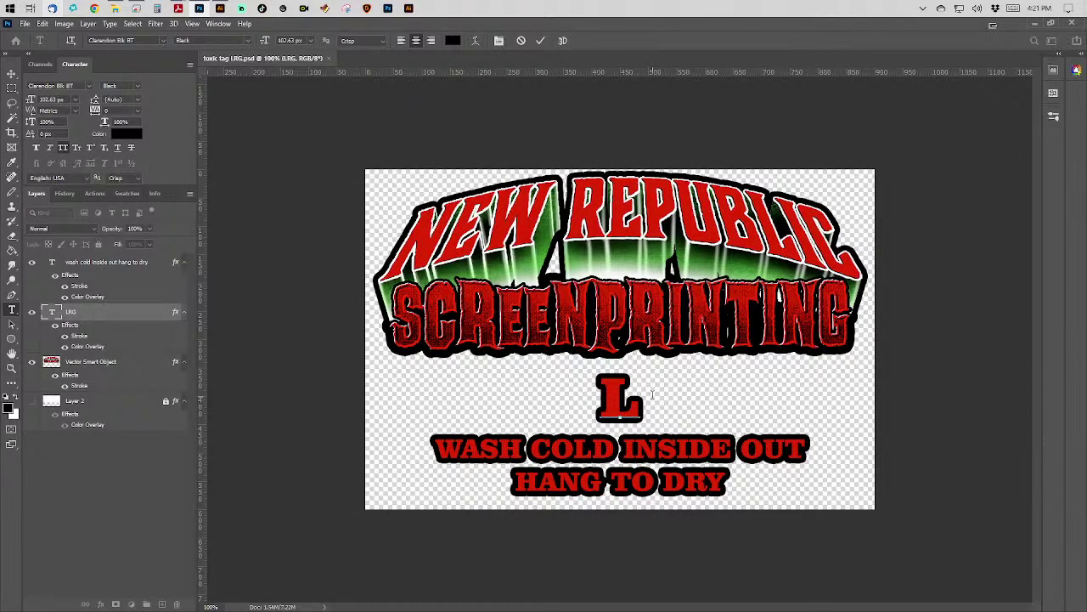
type("XL")
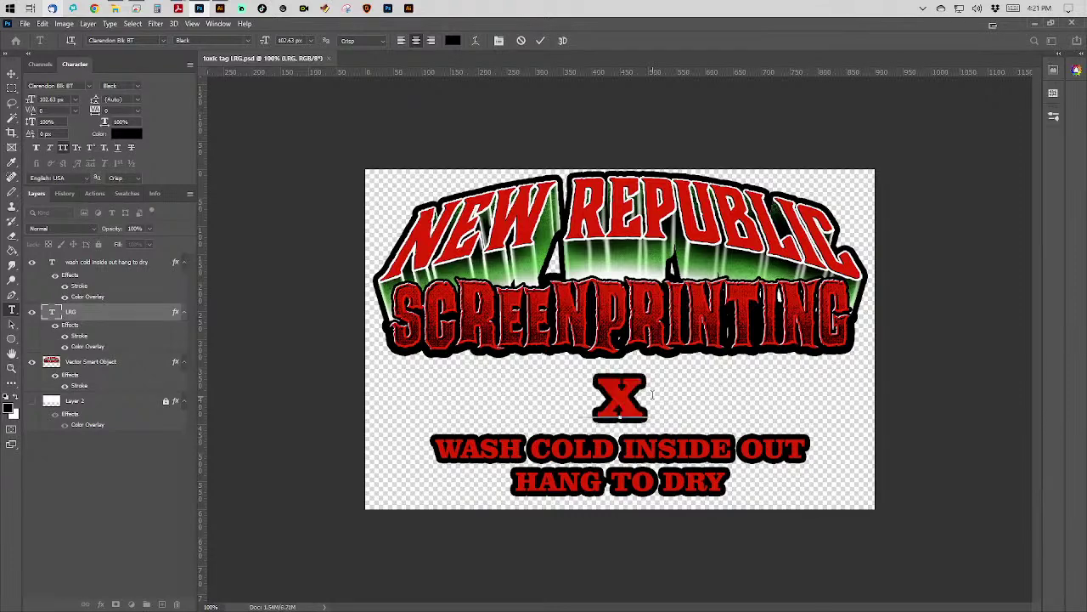
Save the tag as toxic tag XL.psd.
left_click(26, 24)
left_click(38, 161)
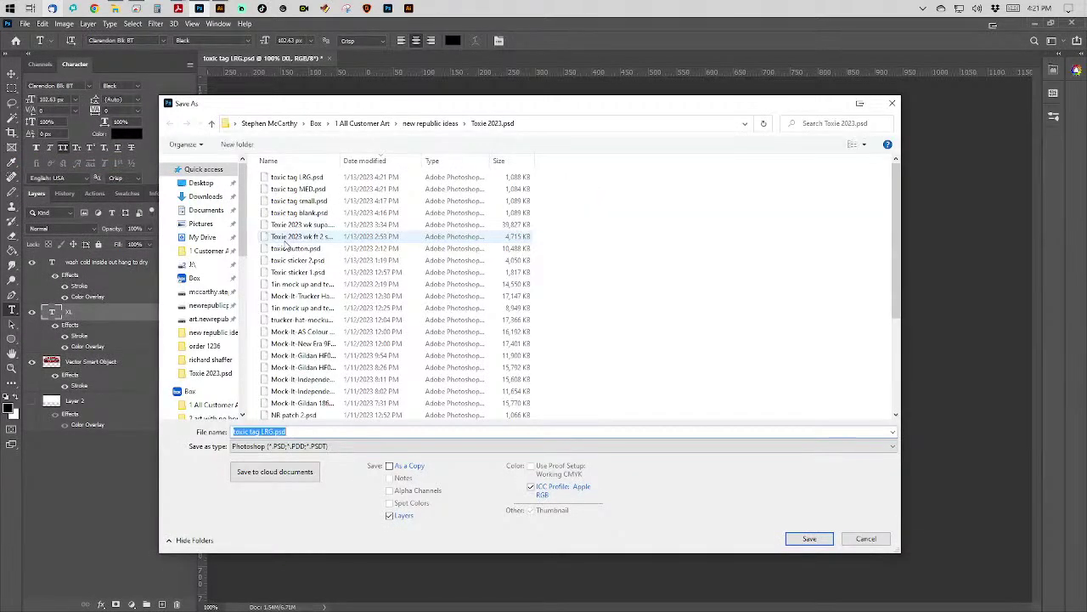
key("Left")
key("Left")
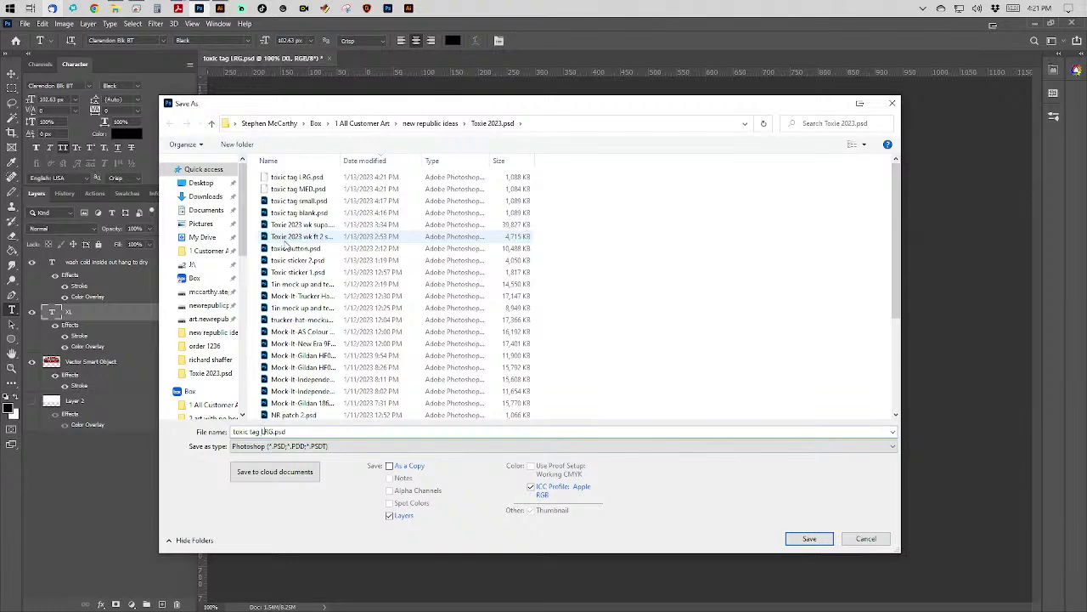
key("Delete")
key("Delete")
key("BackSpace")
type("XL")
key("Return")
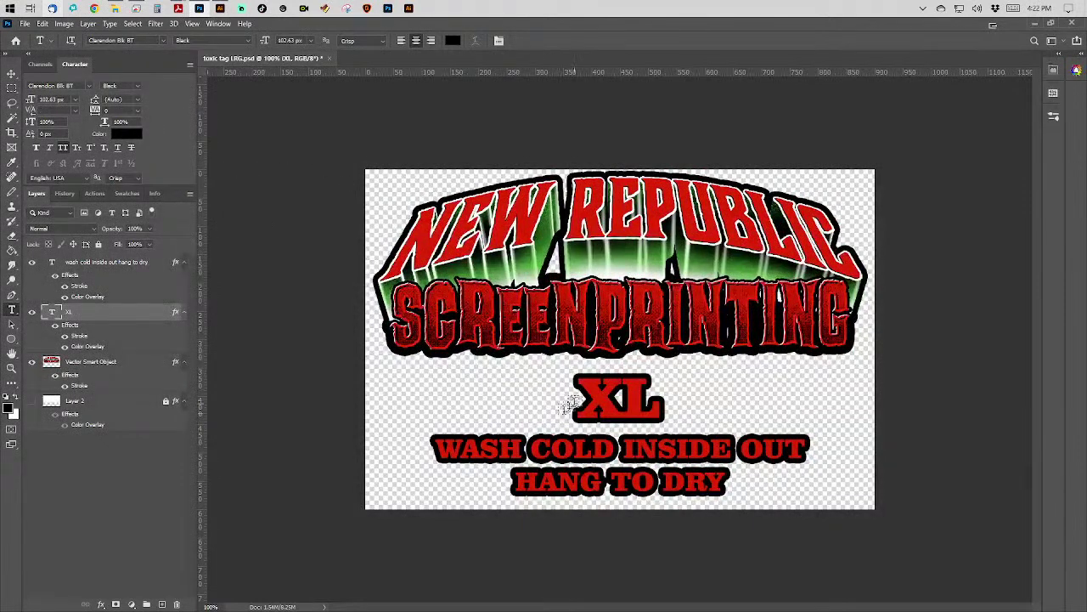
Change the size label to 2XL and save the tag as toxic tag 2XL.psd.
left_click(579, 395)
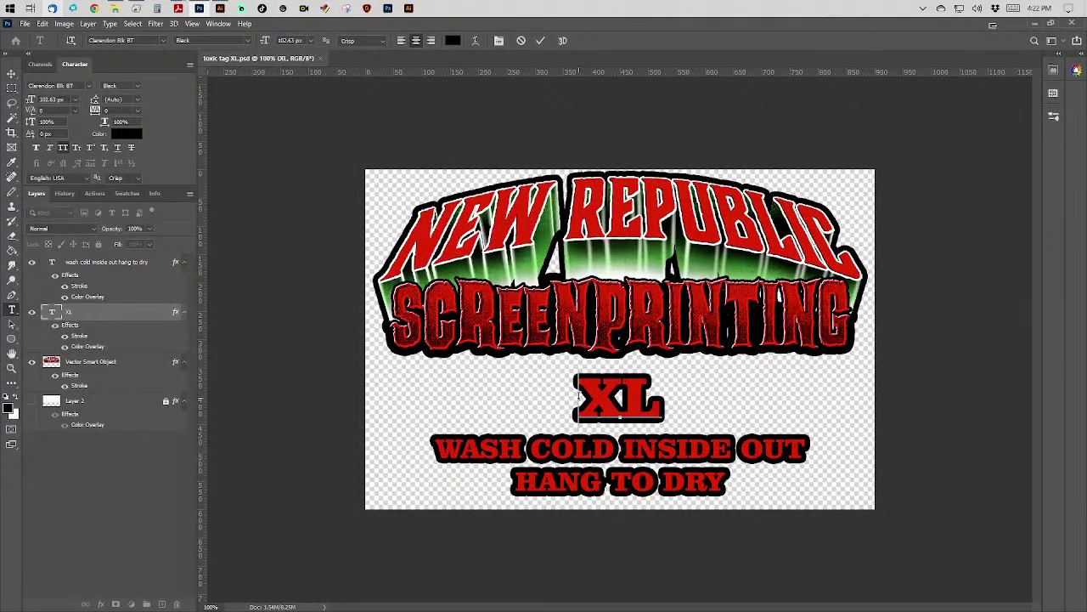
type("2")
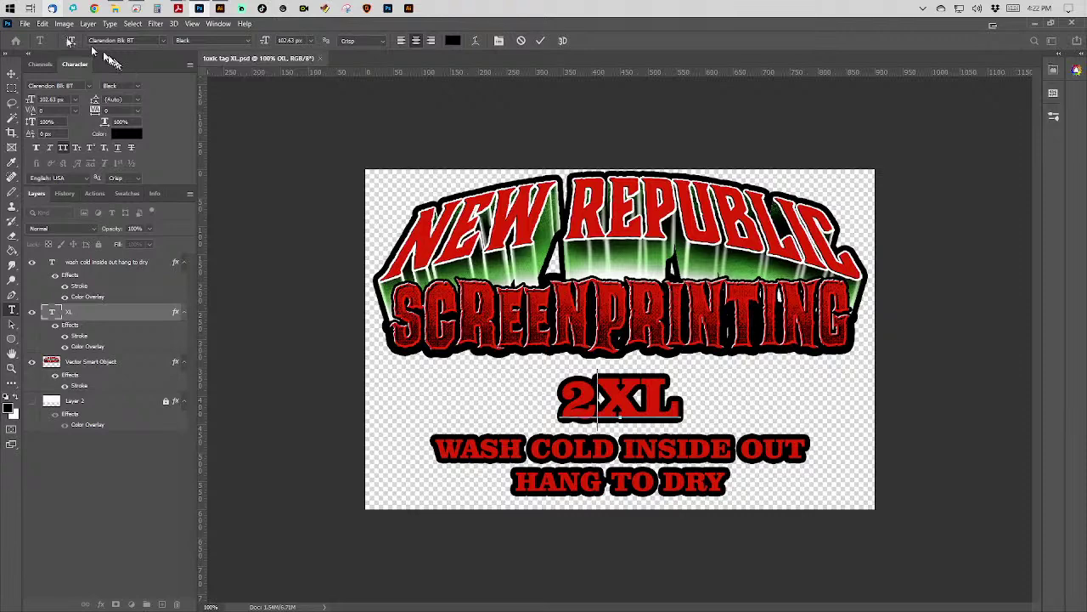
left_click(25, 23)
left_click(61, 161)
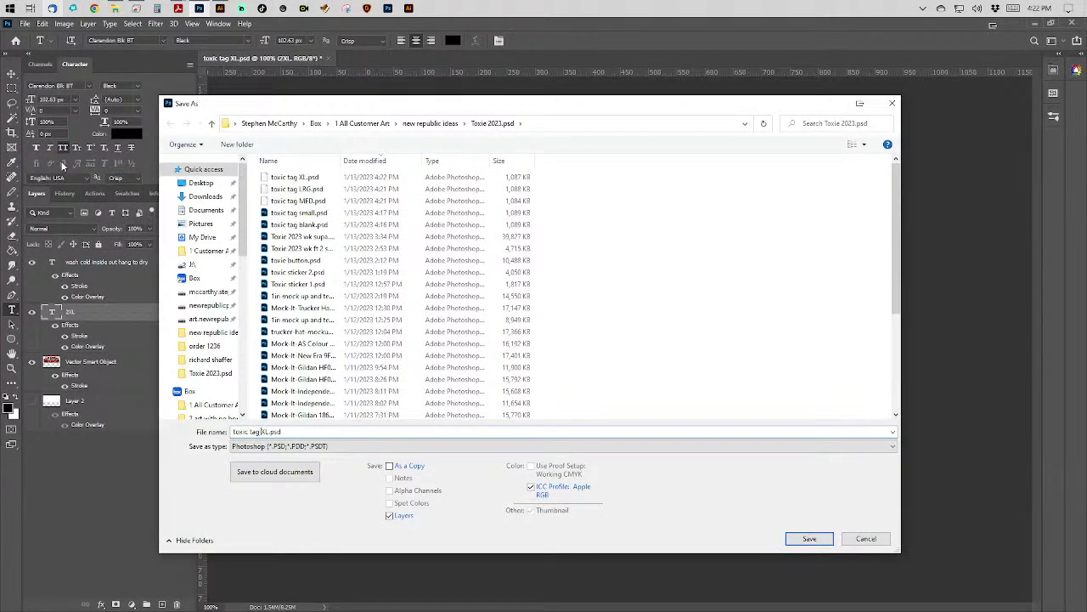
type("2")
key("Return")
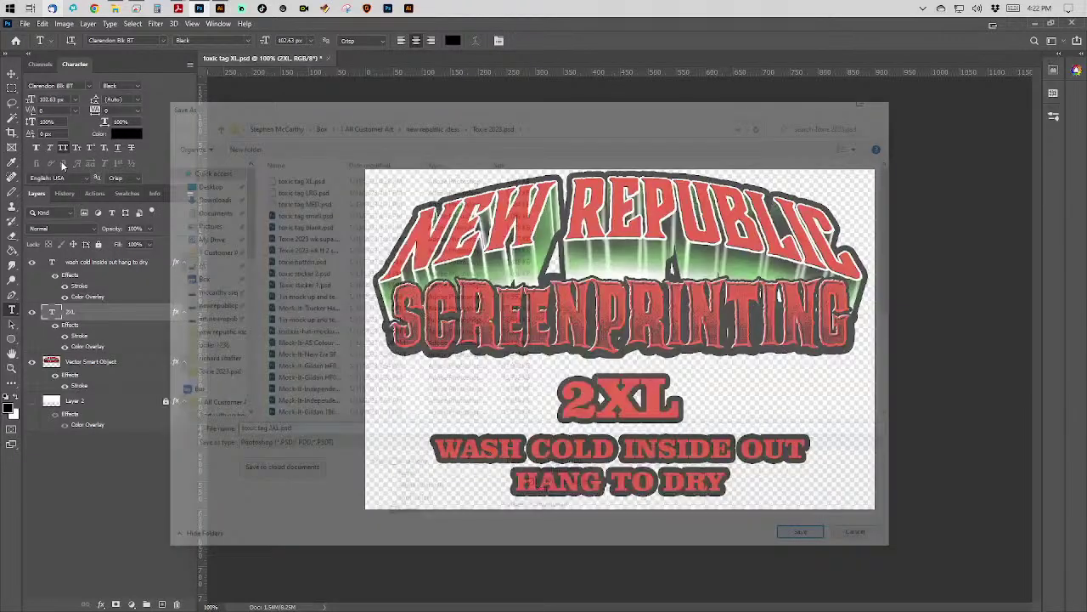
Edit the size text from 2XL to 3XL.
left_click(595, 398)
key("BackSpace")
type("3")
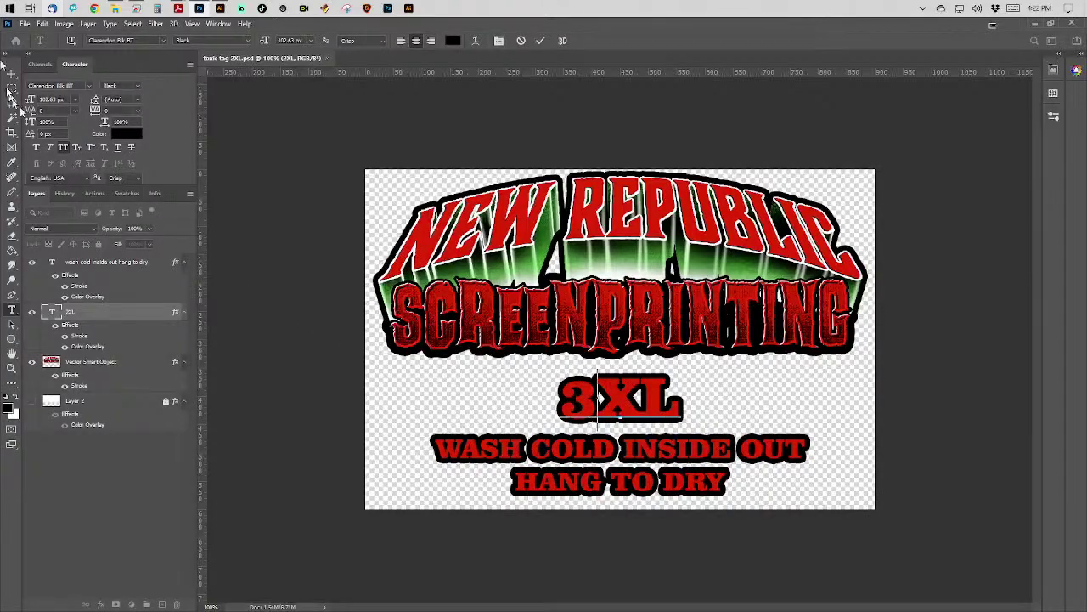
Save the tag under the new name toxic tag 3XL.psd.
left_click(25, 23)
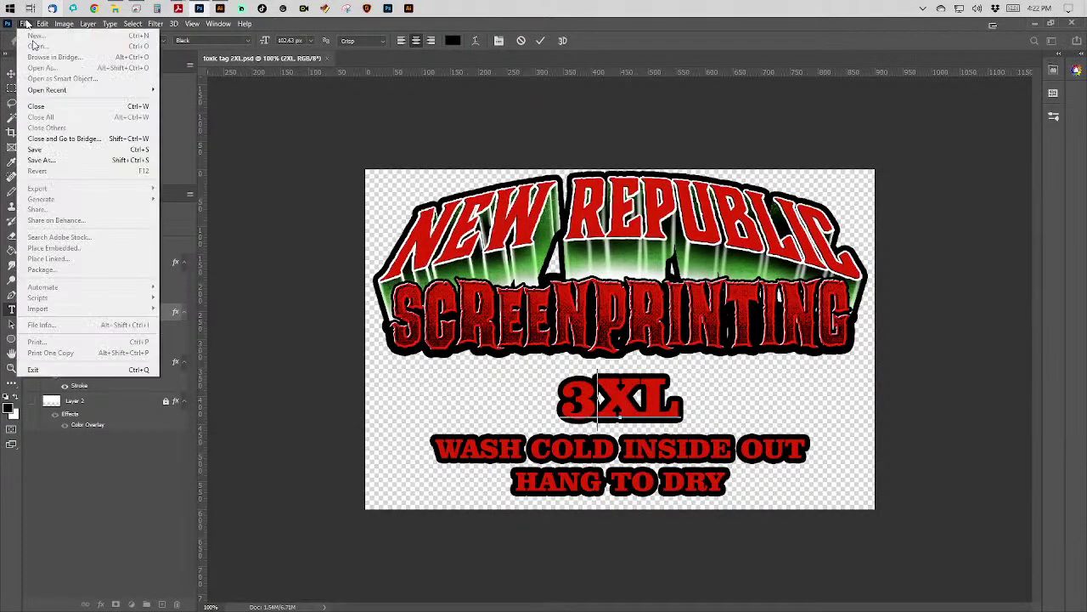
left_click(55, 160)
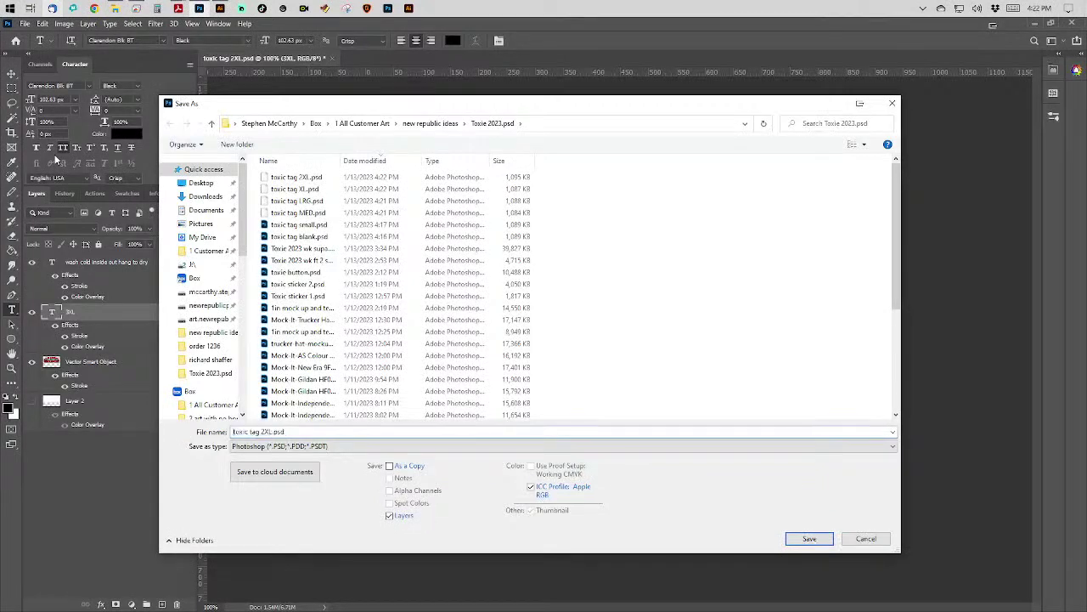
key("End")
key("Left")
key("Left")
key("Left")
key("Left")
key("Left")
key("Left")
key("BackSpace")
type("3")
key("Return")
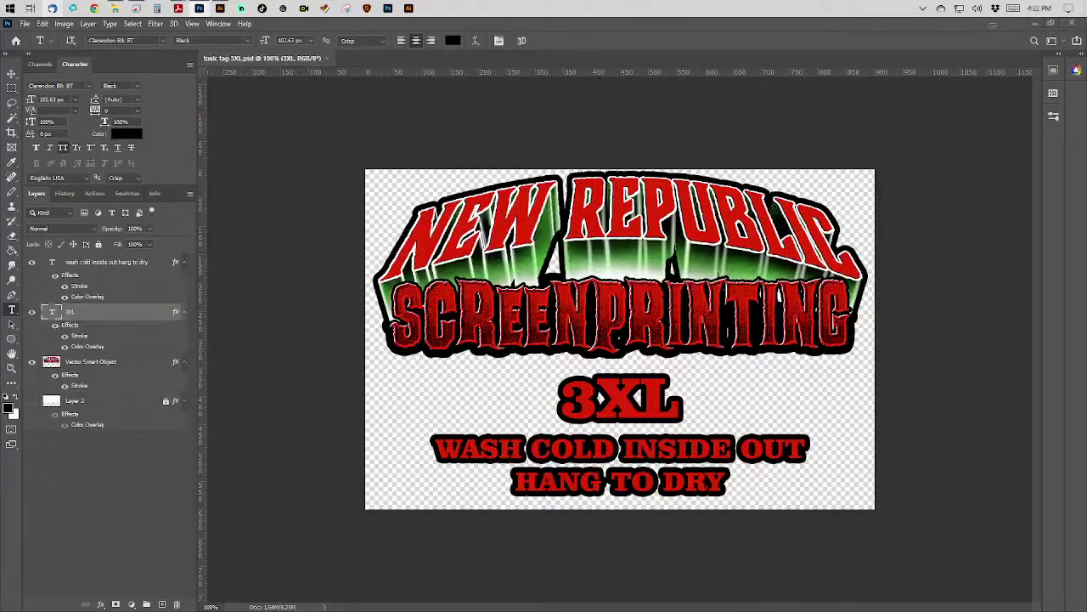
key("Caps_Lock")
Change the size text from 3XL to 4XL and commit the edit.
left_click(600, 392)
key("BackSpace")
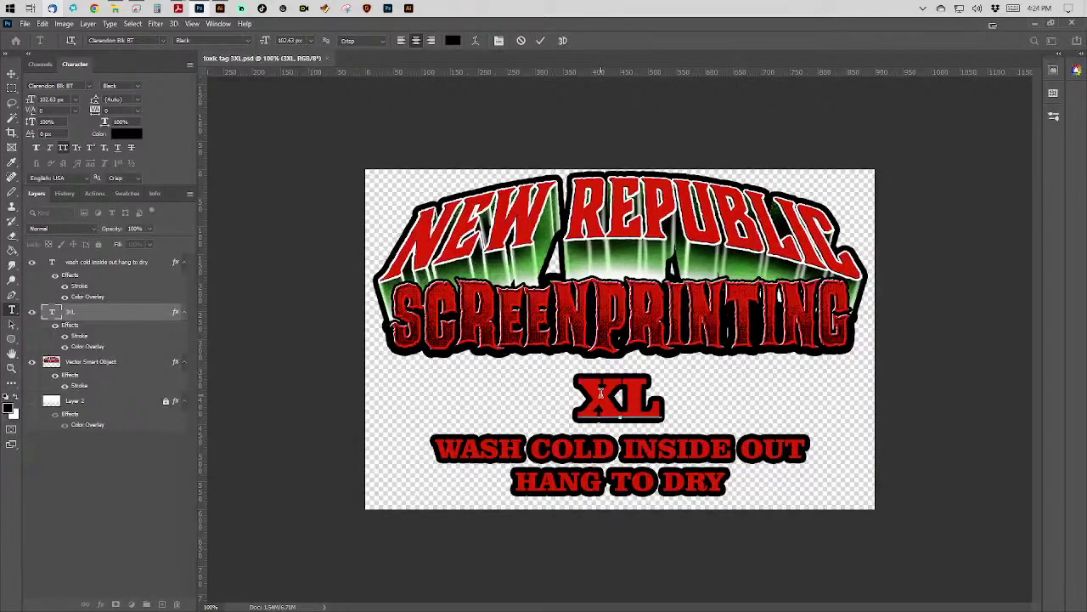
key("Caps_Lock")
type("4")
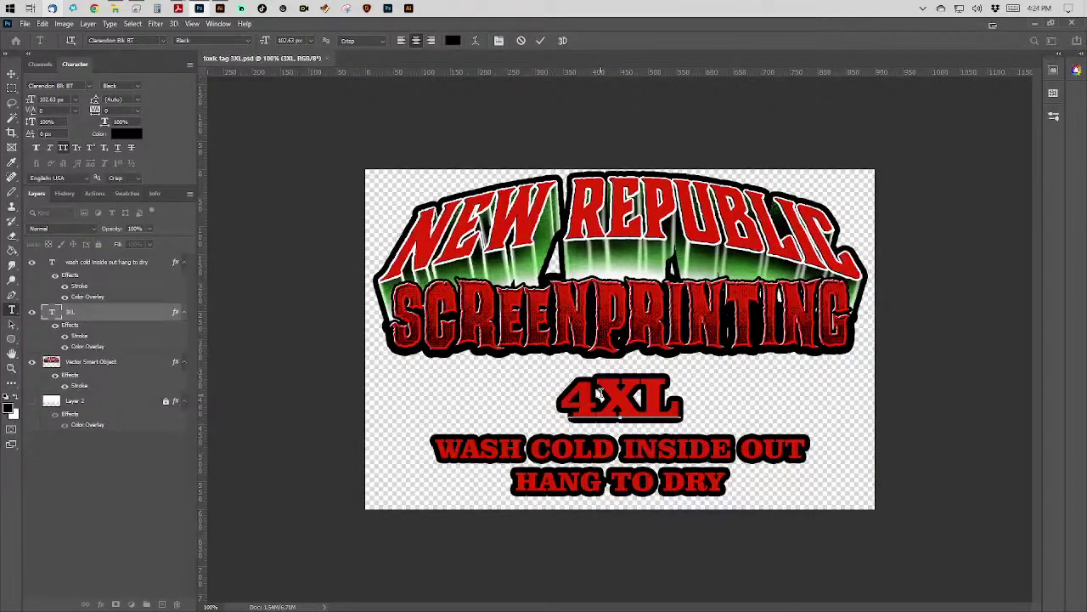
key("Right")
key("Right")
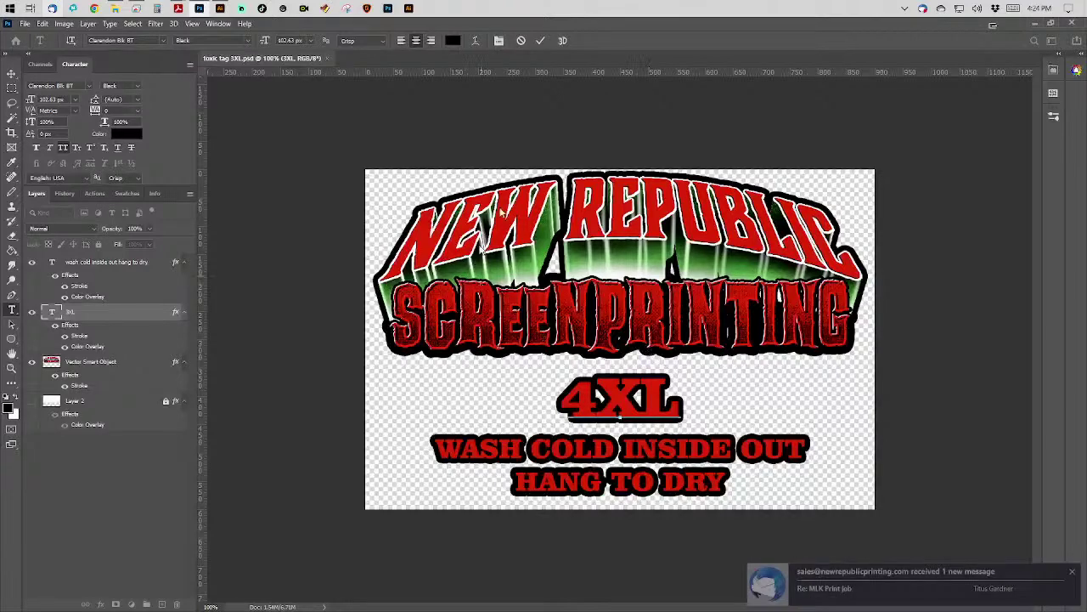
left_click(540, 40)
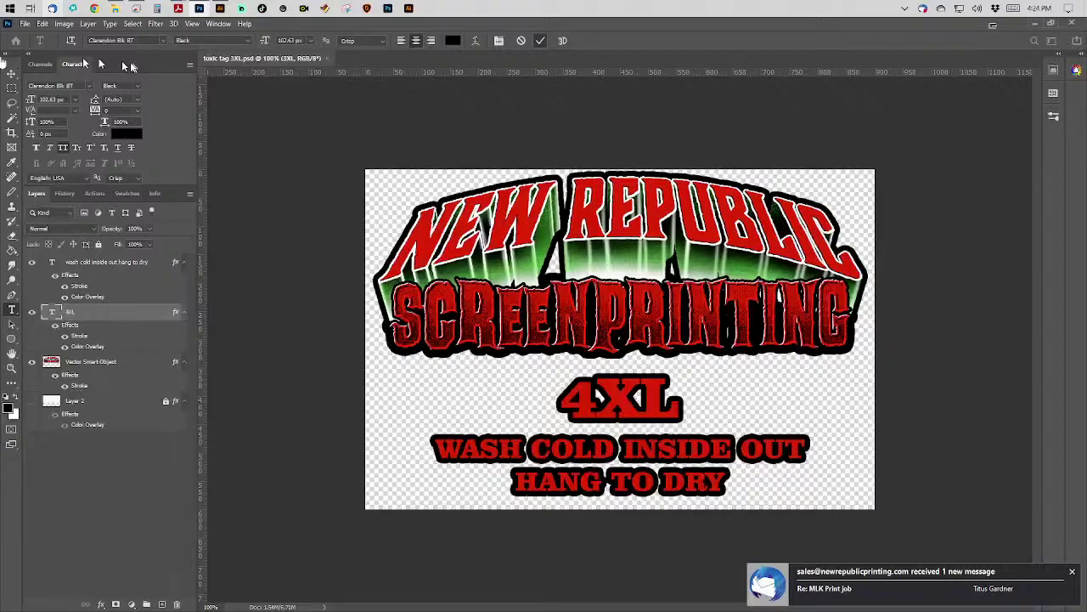
Save the tag as a new copy named toxic tag 4XL.psd.
left_click(25, 23)
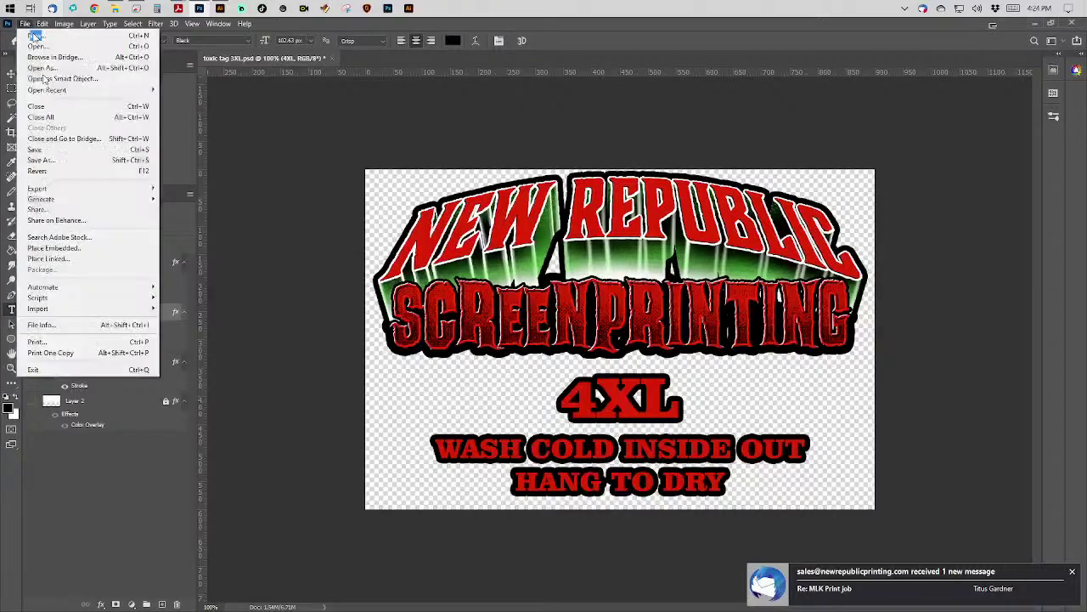
left_click(87, 161)
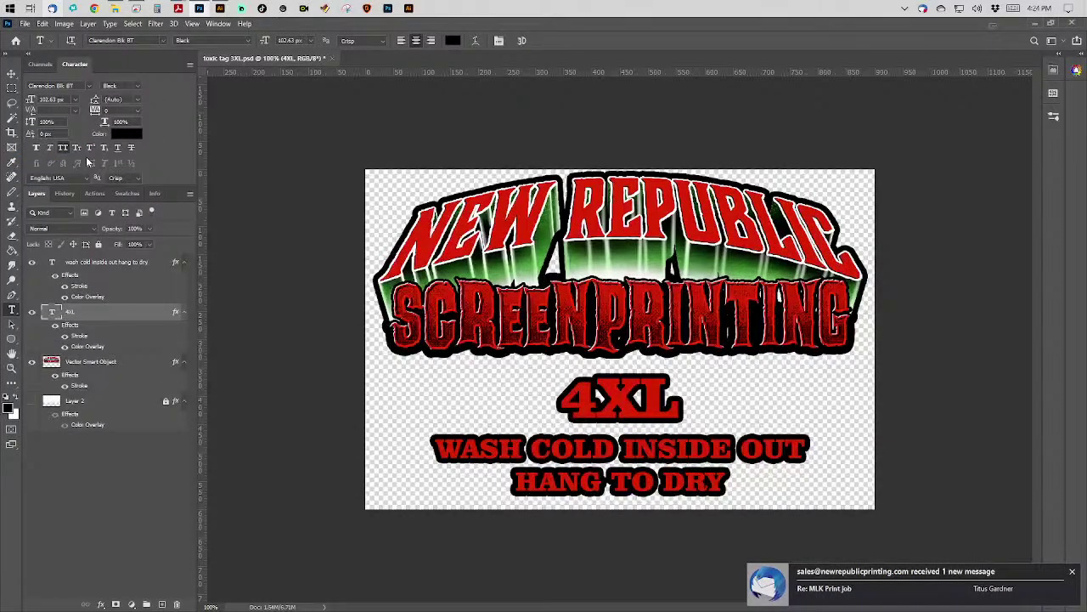
key("End")
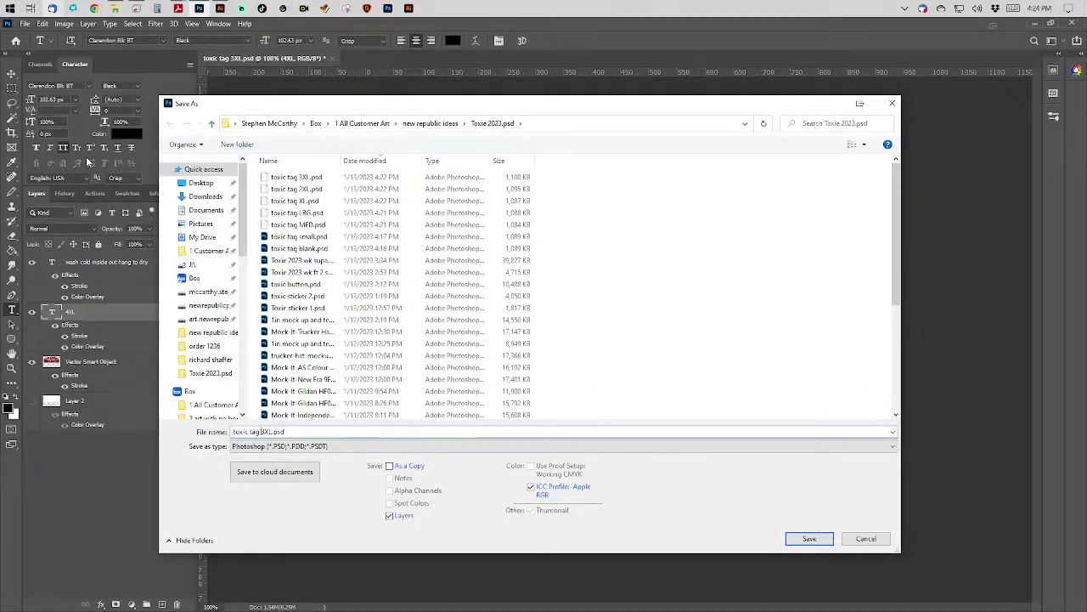
left_click(264, 431)
key("BackSpace")
type("4")
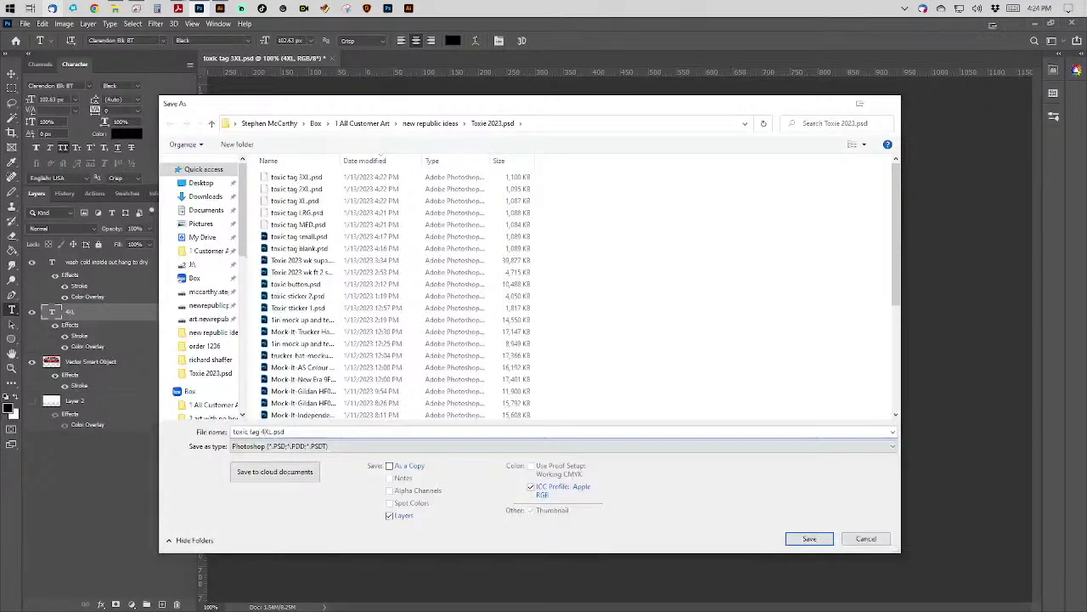
key("Return")
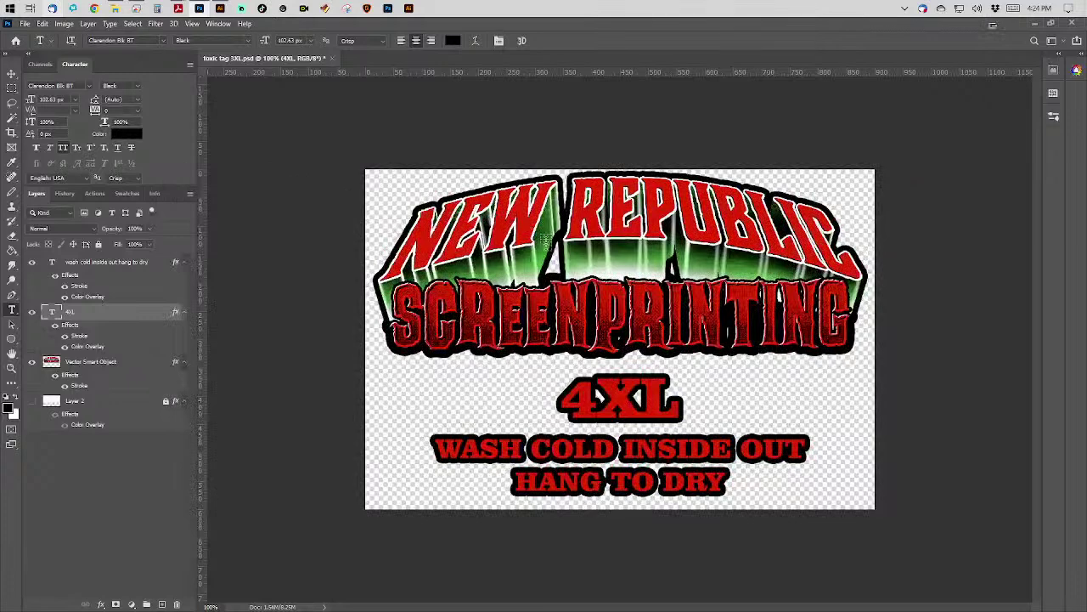
Replace the 4 with 5 so the size text reads 5XL, and commit.
left_click(597, 392)
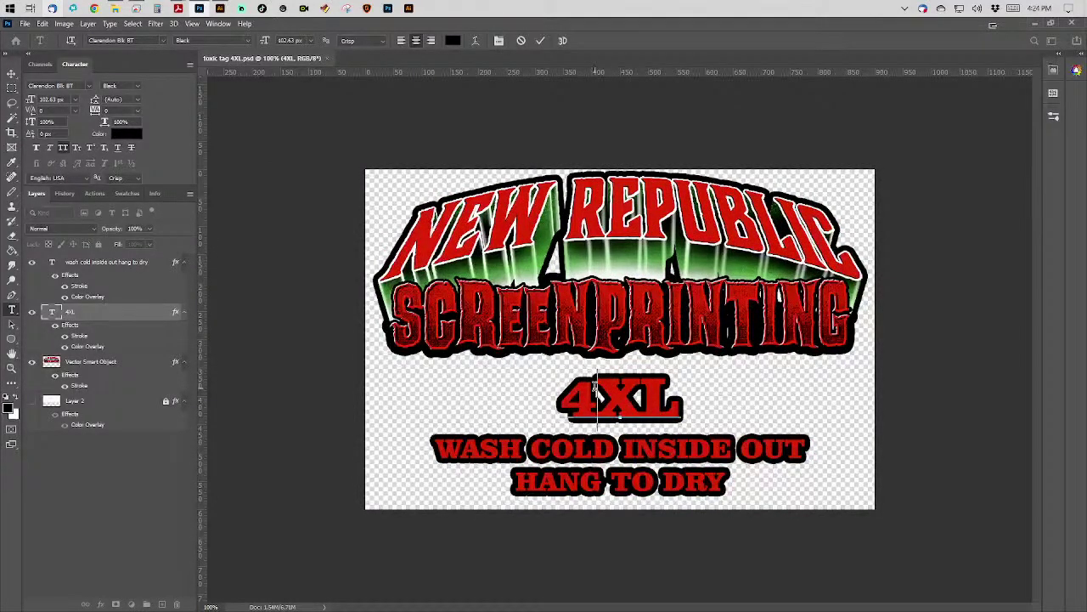
key("BackSpace")
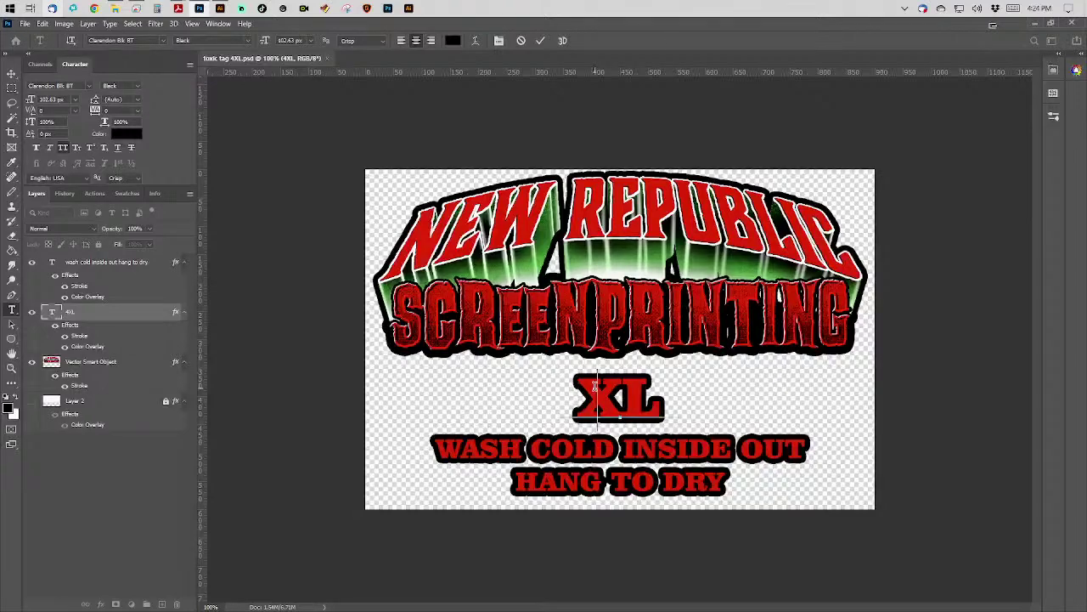
type("5")
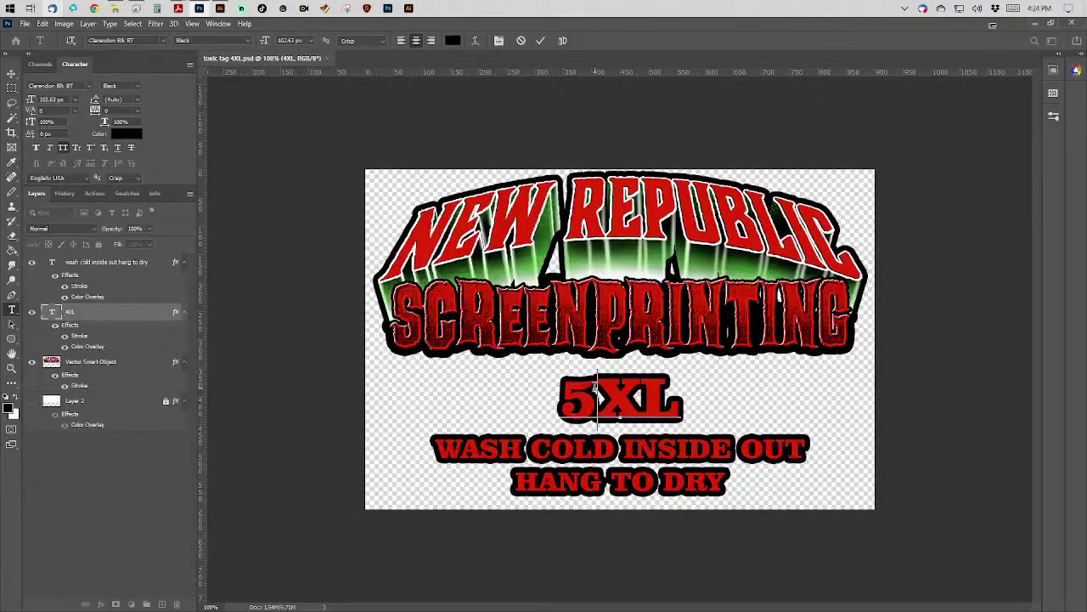
key("ctrl+Return")
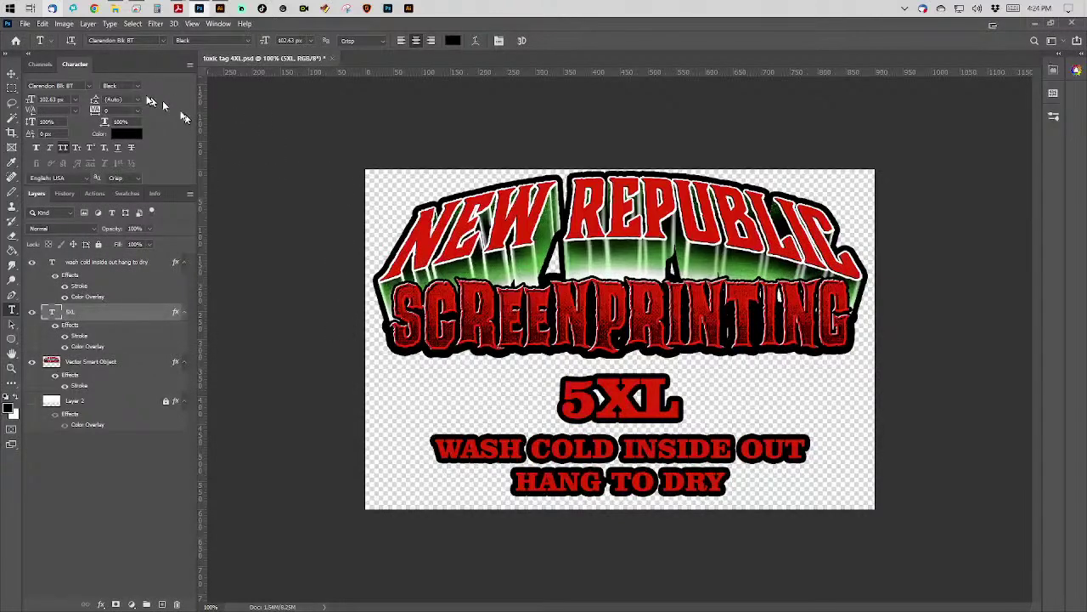
Save the tag as a new file named toxic tag 5XL.psd.
left_click(25, 23)
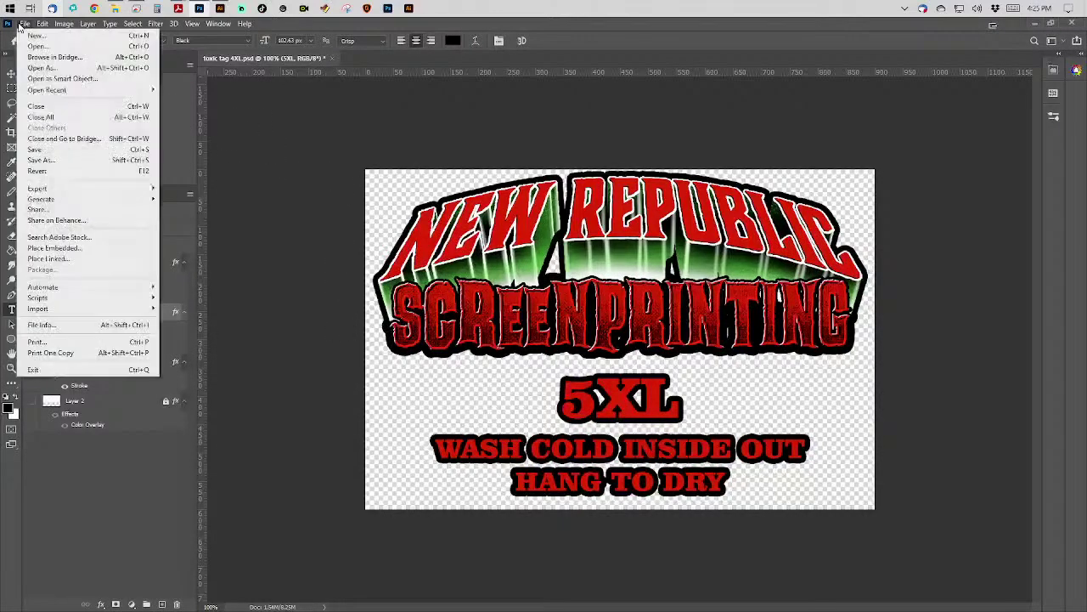
left_click(68, 162)
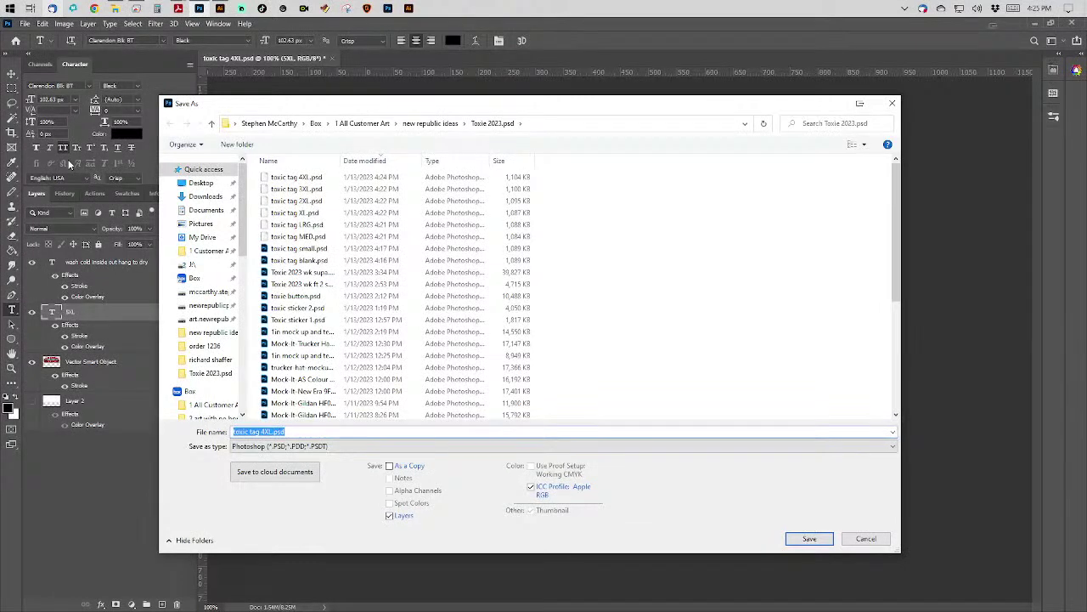
key("Right")
key("Left")
key("Left")
key("Left")
key("Left")
key("Left")
key("Left")
key("BackSpace")
type("5")
key("Return")
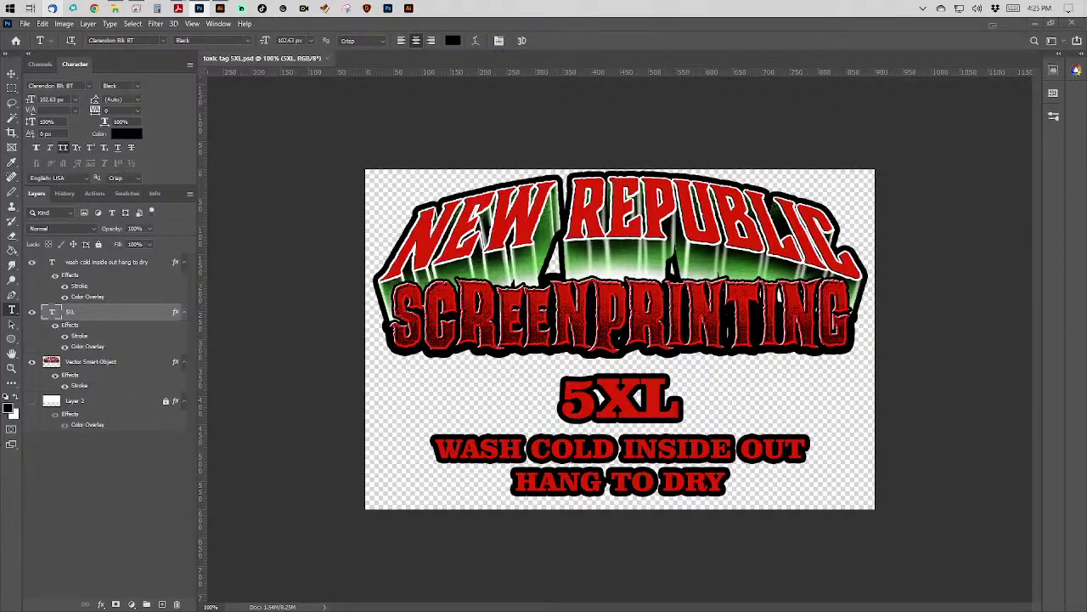
Change the size text from 5XL to 6XL and commit the edit.
left_click(600, 396)
key("BackSpace")
type("6")
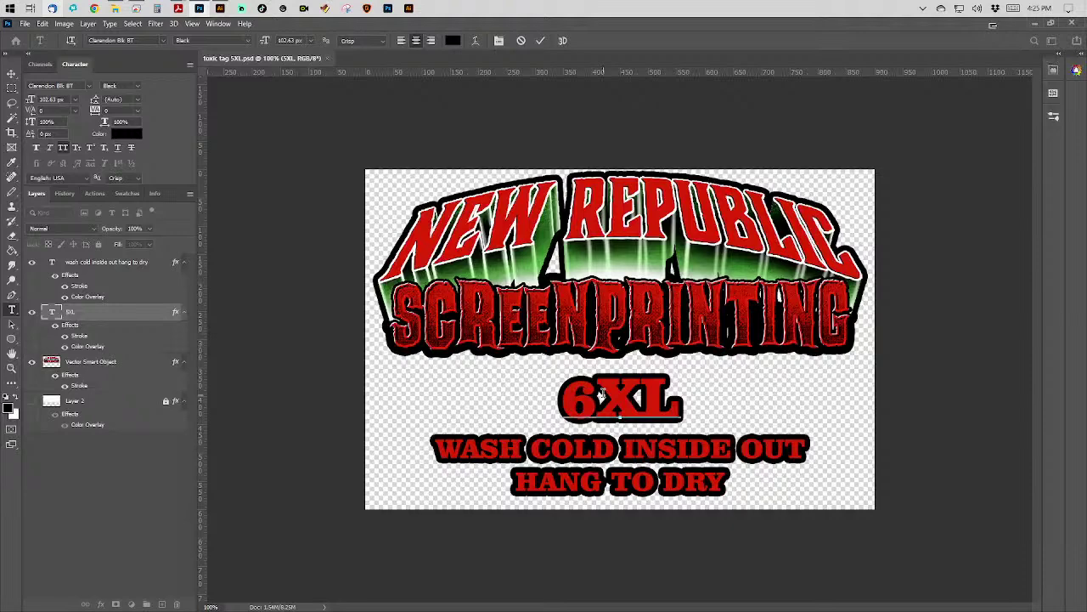
left_click(537, 43)
Save the tag as toxic tag 6XL.psd and close the document.
left_click(26, 24)
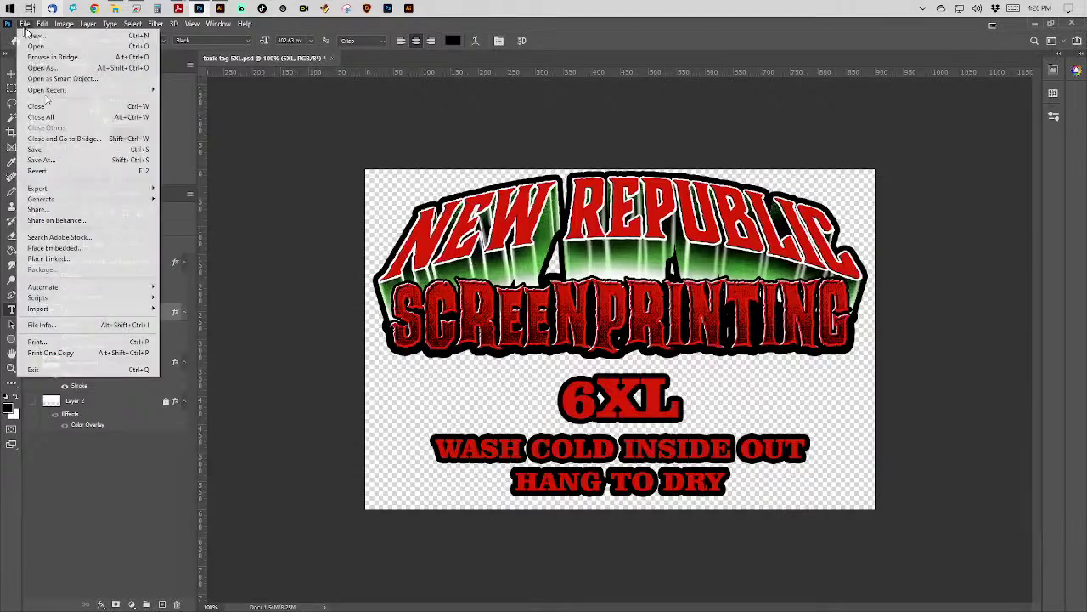
left_click(59, 160)
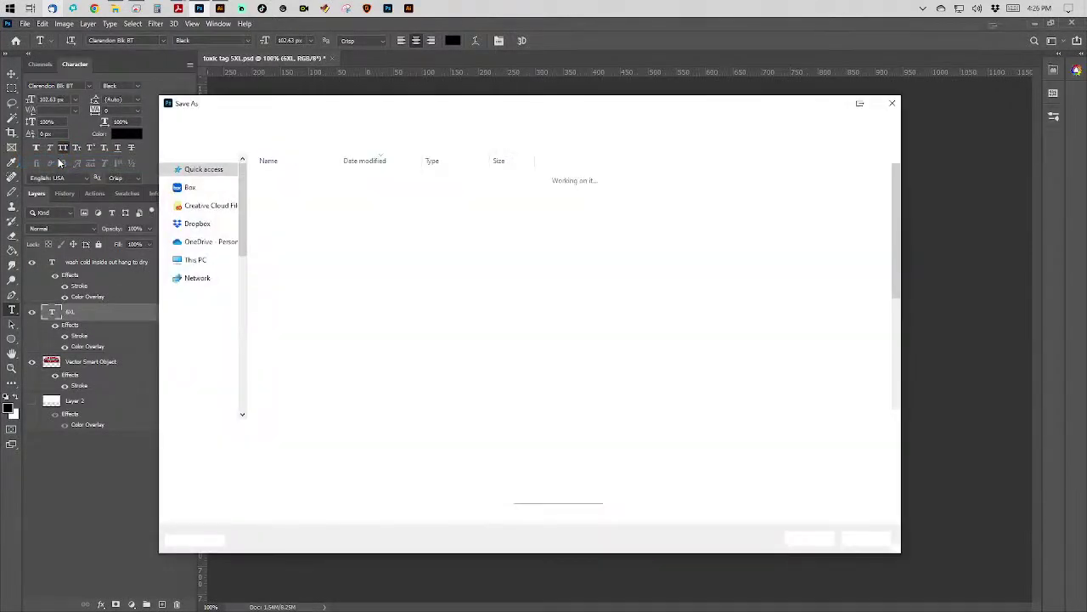
key("End")
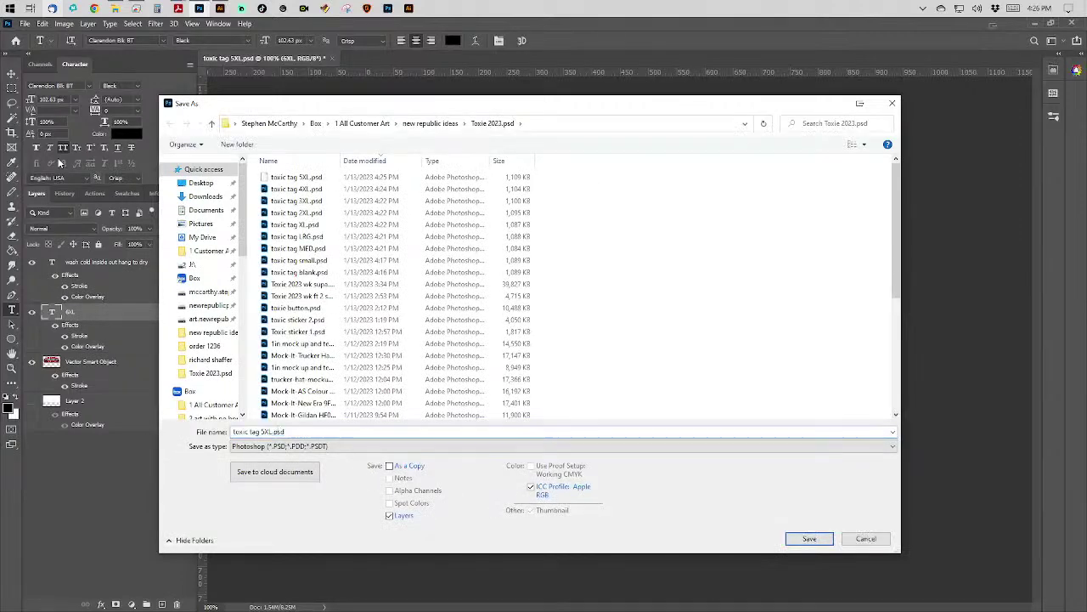
key("BackSpace")
type("6")
key("Return")
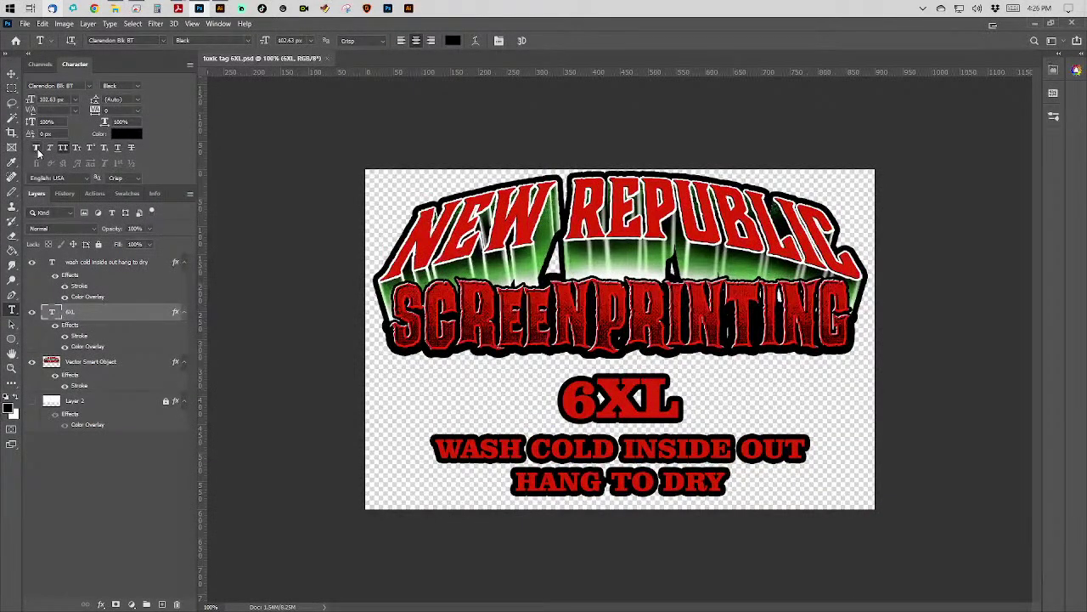
left_click(321, 58)
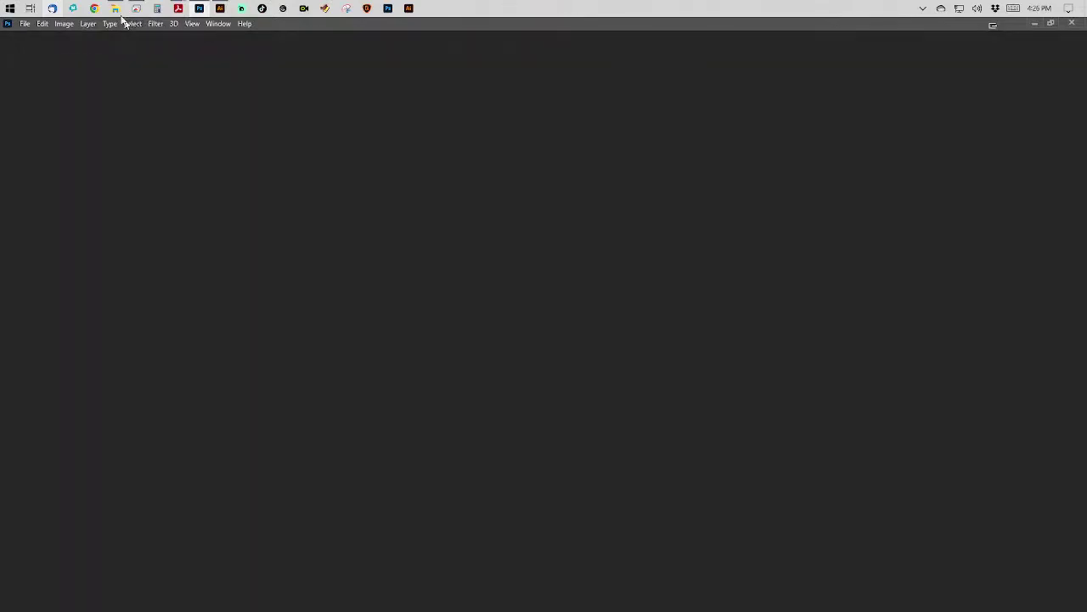
Open the customer folder under 1 All Customer Art and bring DREAMS ARE WORTH ITt.png into Photoshop.
key("alt+Tab")
left_click(130, 109)
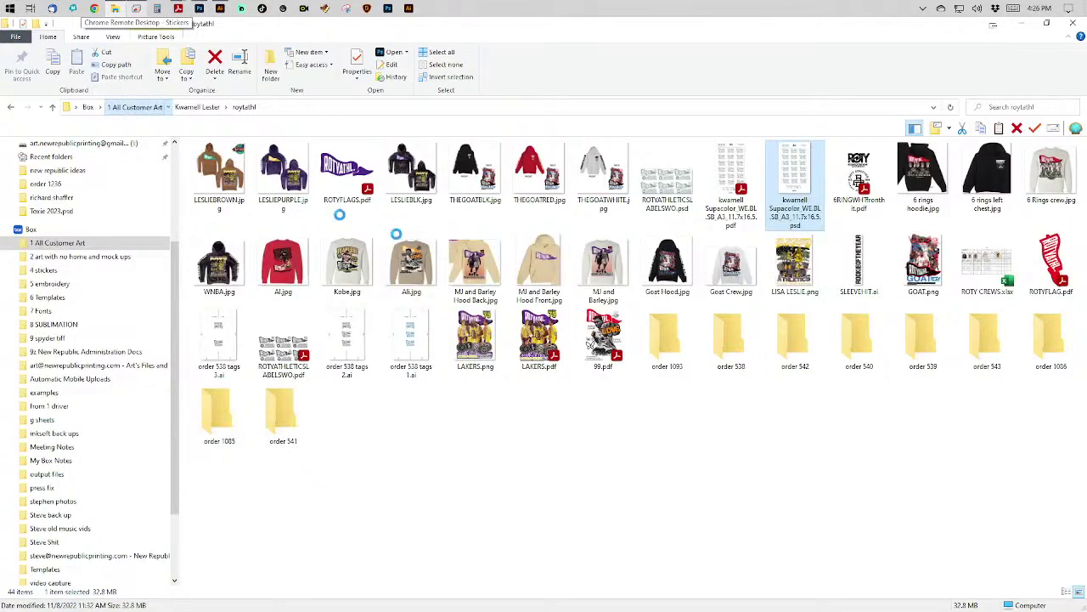
left_click_drag(395, 223, 219, 175)
left_click(219, 174)
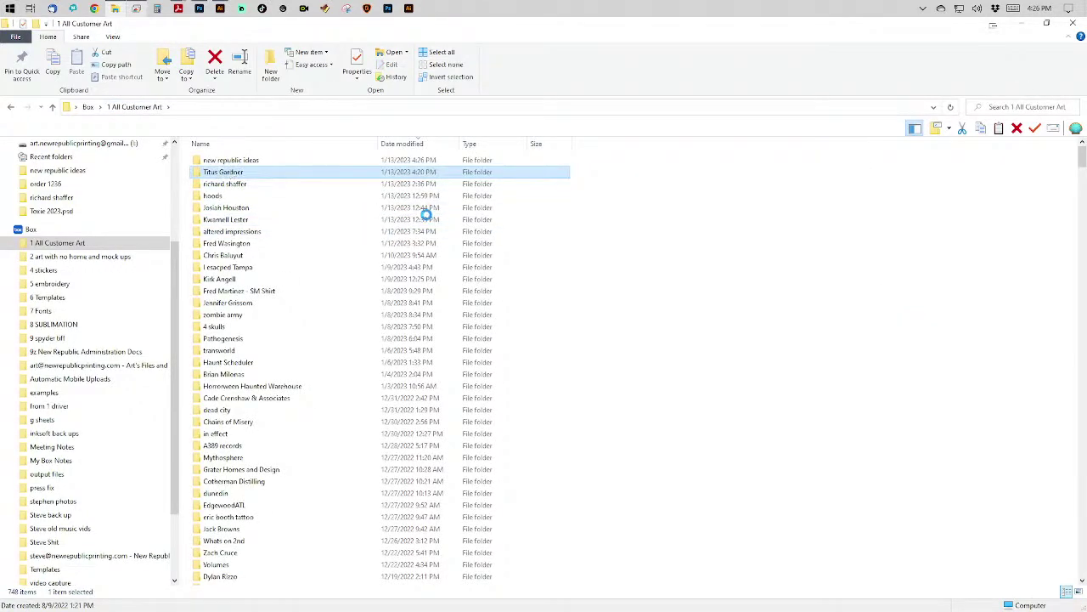
key("Return")
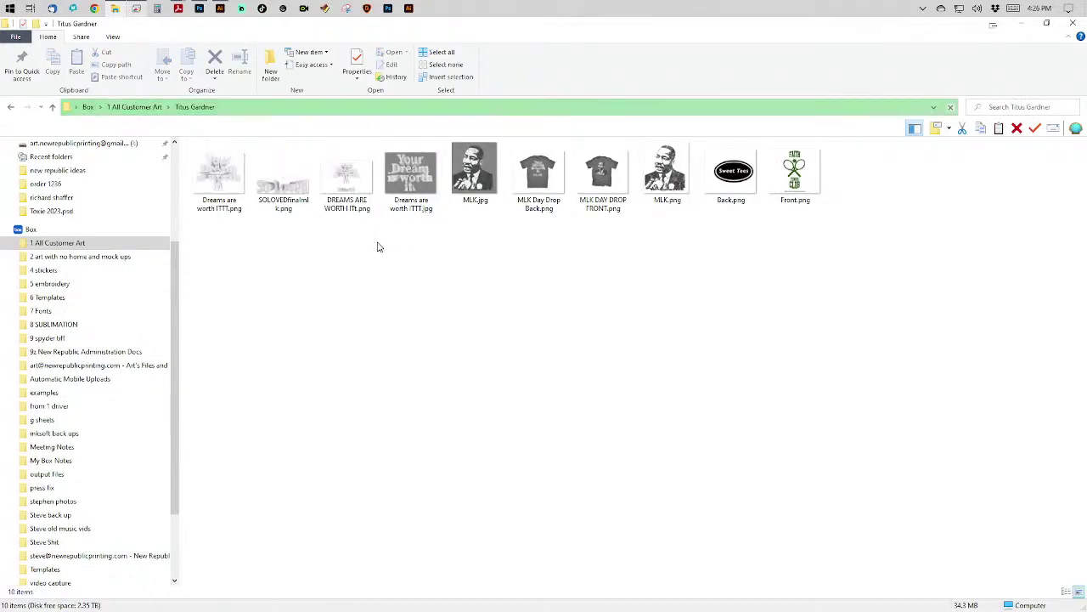
left_click(349, 186)
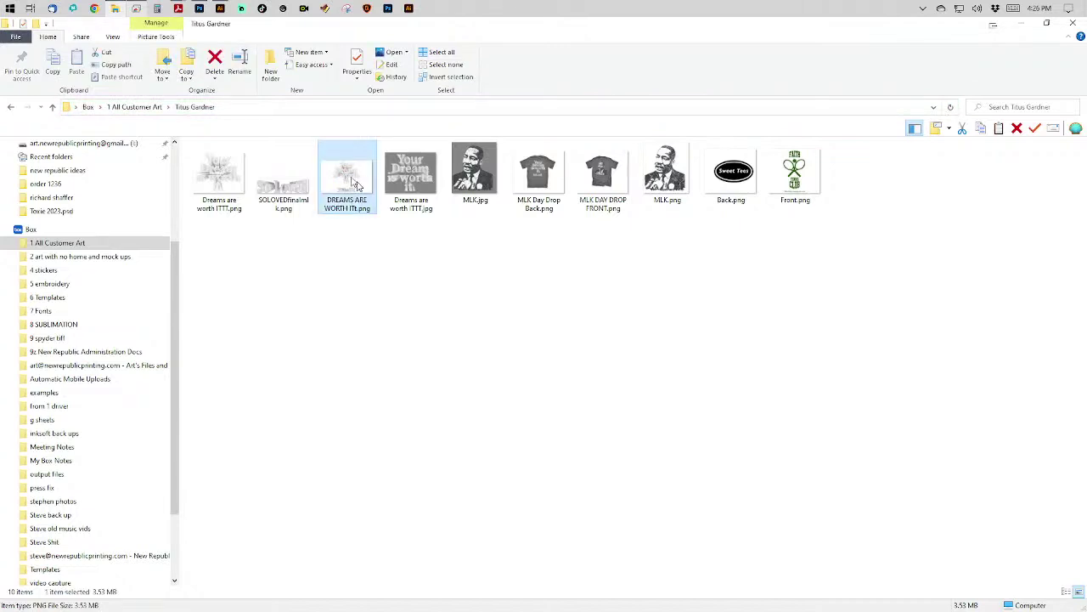
left_click_drag(350, 185, 934, 473)
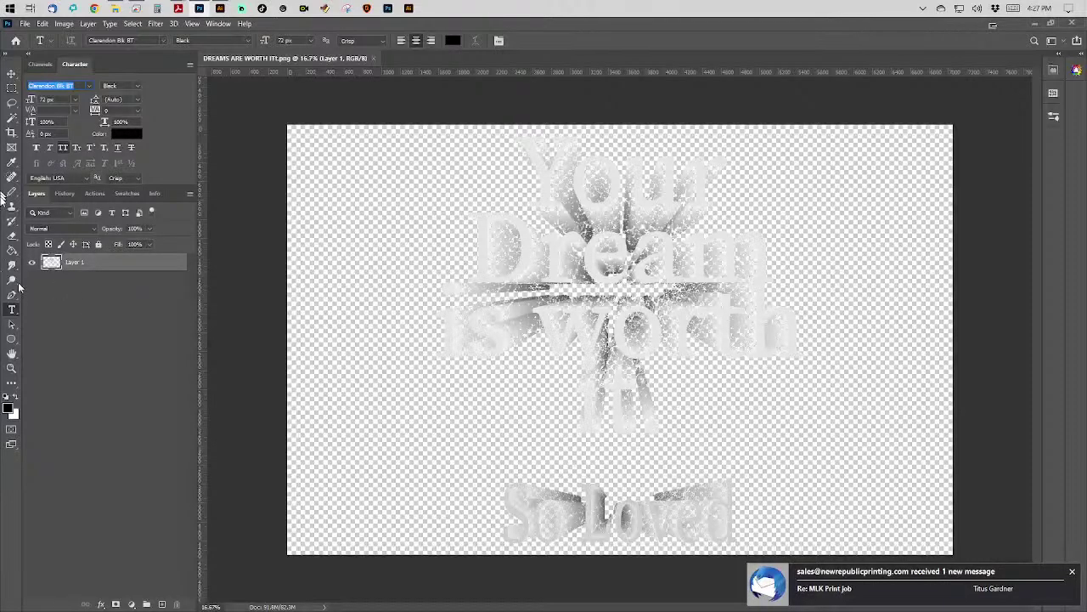
Add a layer beneath the artwork and fill it with mid grey #646464.
left_click(162, 604)
left_click_drag(107, 265, 100, 309)
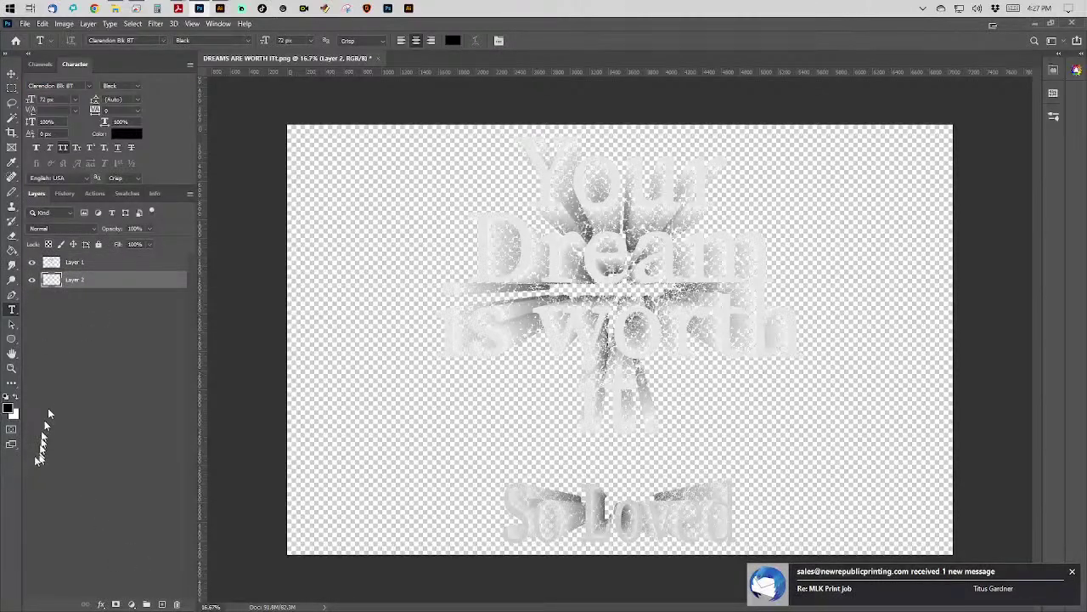
left_click(10, 409)
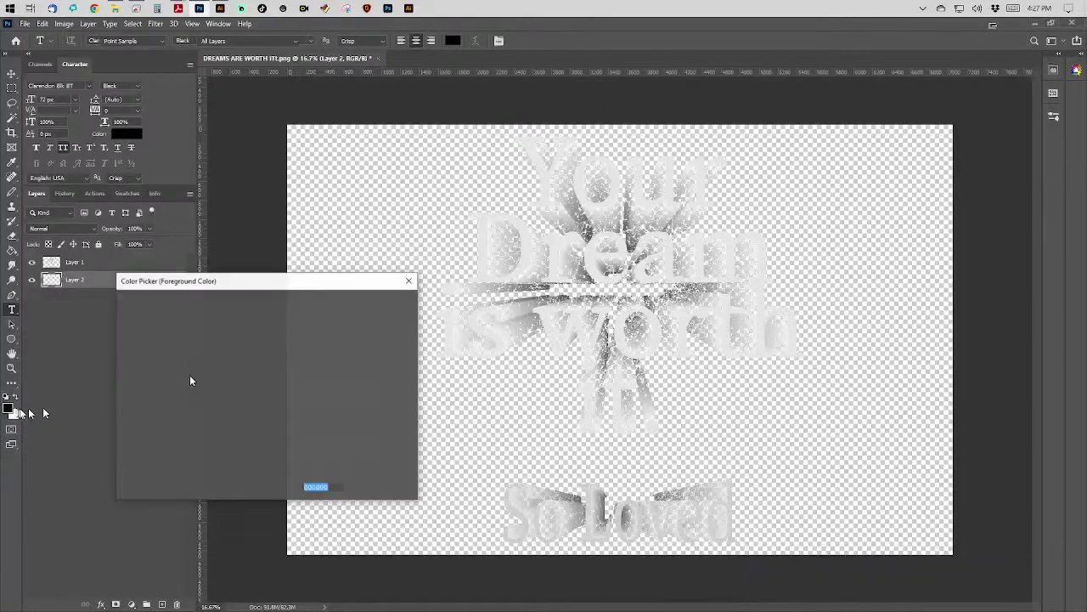
left_click_drag(161, 373, 109, 399)
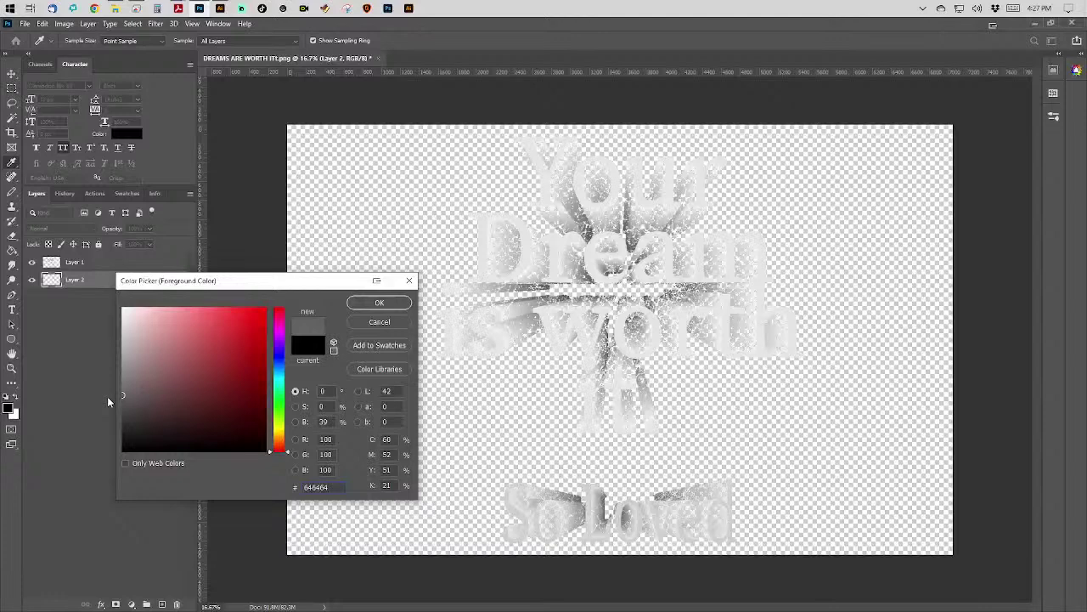
key("Return")
key("t")
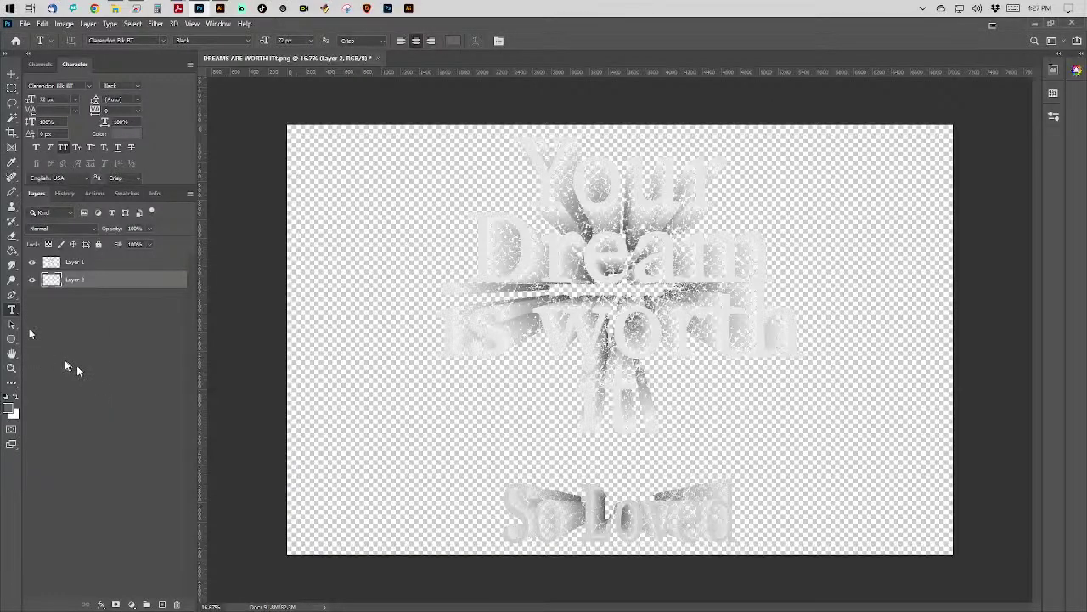
left_click(15, 253)
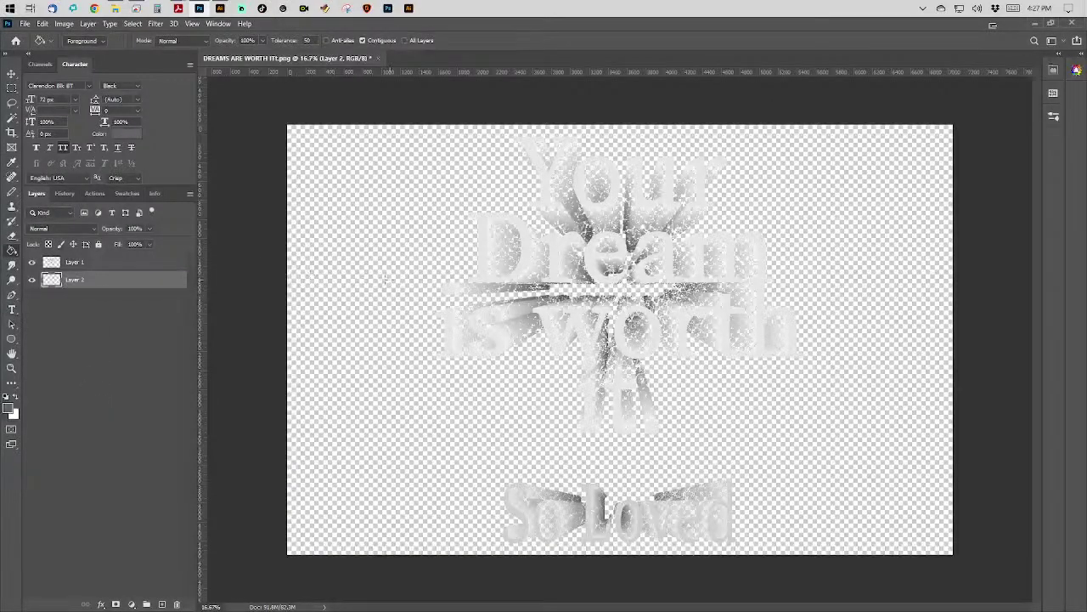
left_click(304, 284)
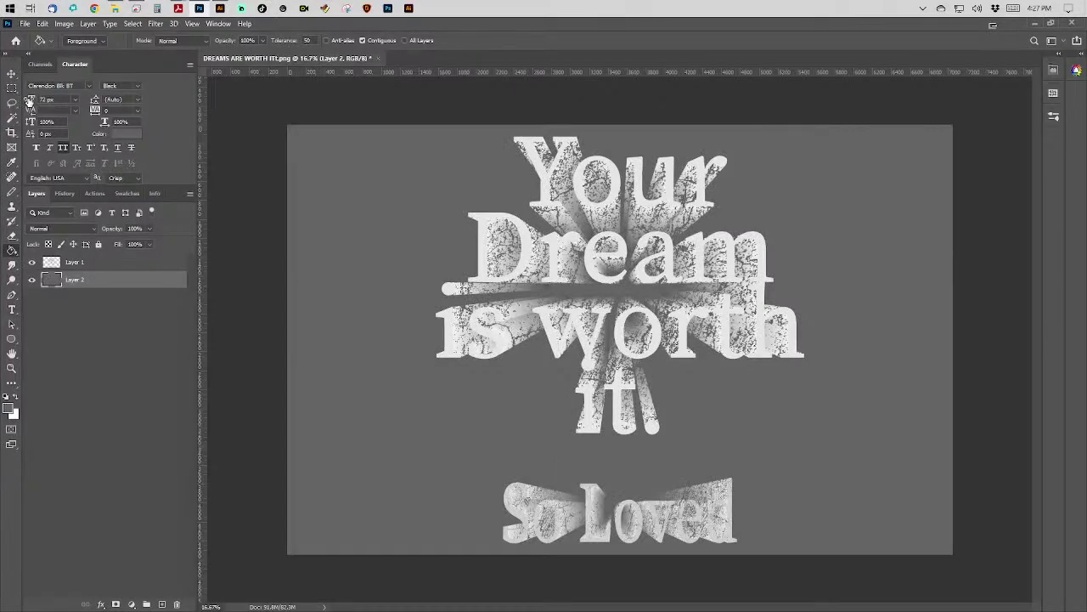
Open the Export As dialog and cancel it without exporting.
left_click(27, 24)
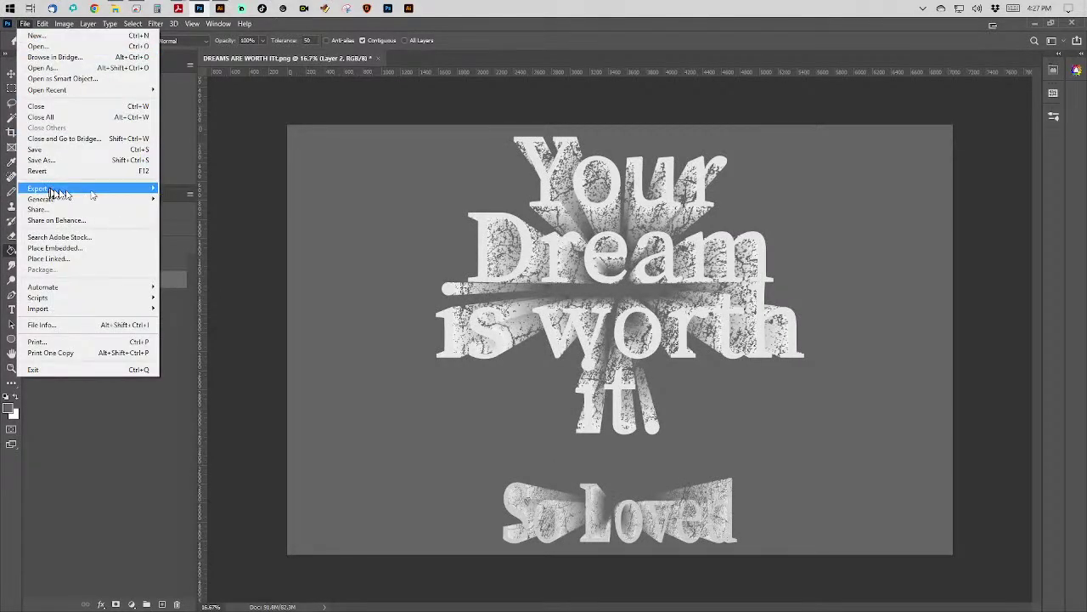
mouse_move(128, 190)
left_click(200, 198)
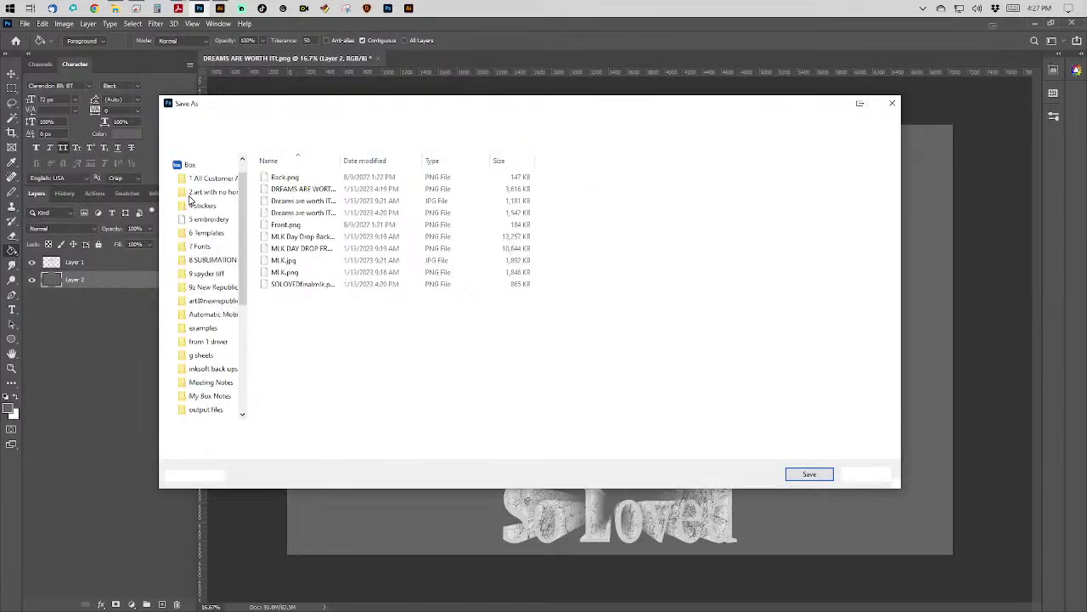
key("Escape")
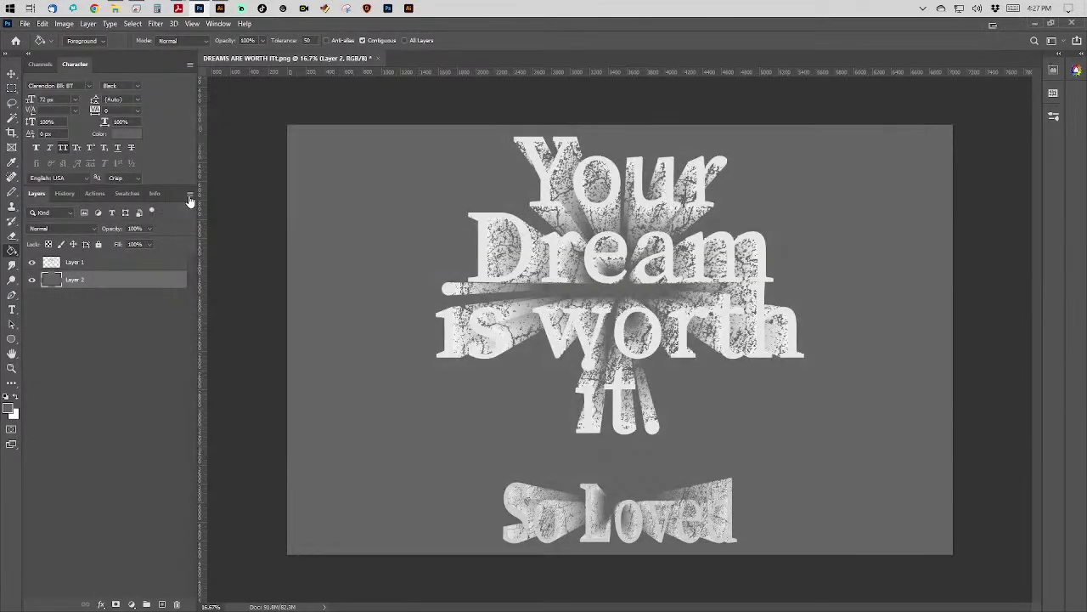
Review the Image Size settings and accept them unchanged.
left_click(67, 25)
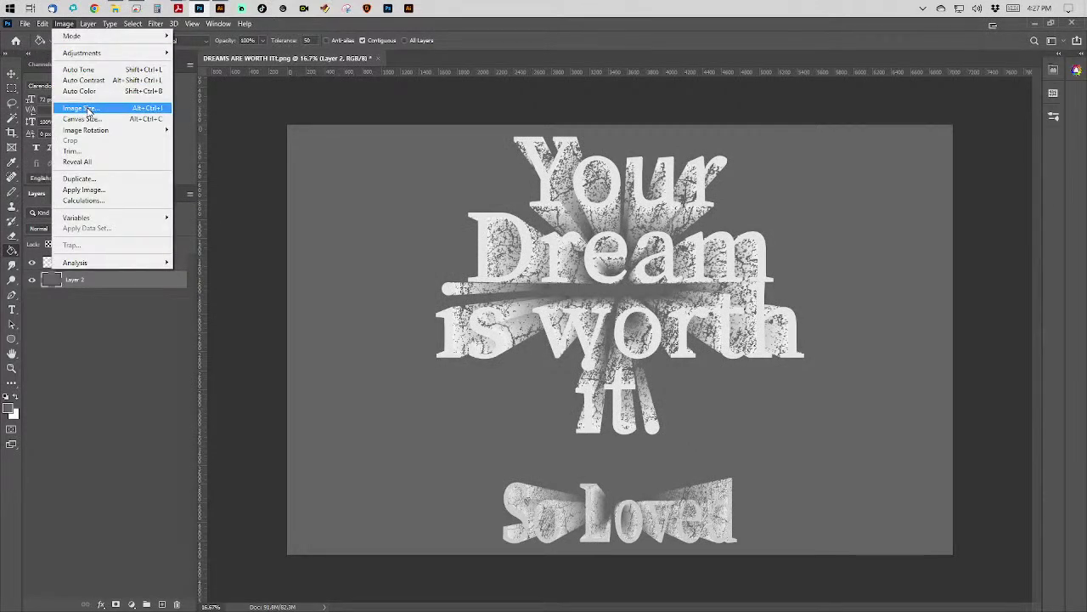
left_click(89, 109)
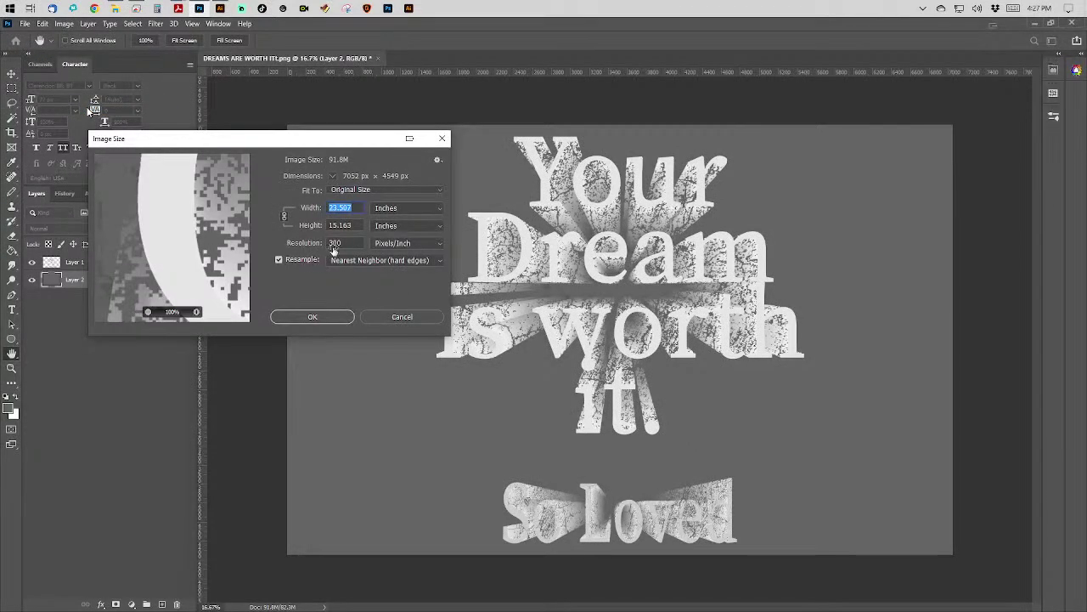
left_click(340, 317)
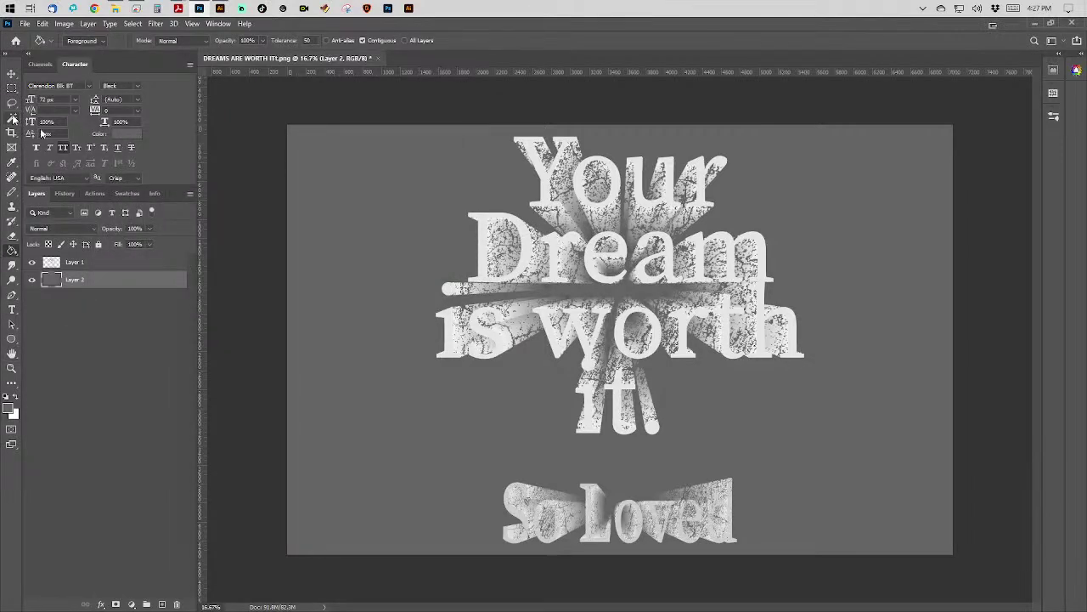
Crop the canvas to the lettering via a Magic Wand inverse selection, then deselect.
key("w")
left_click(371, 175)
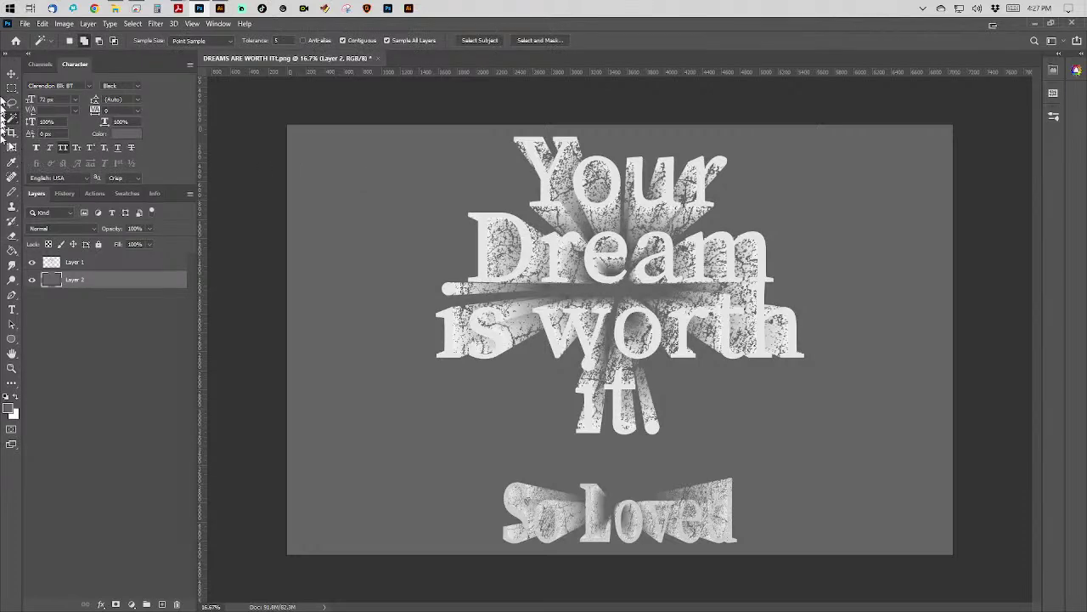
left_click(132, 23)
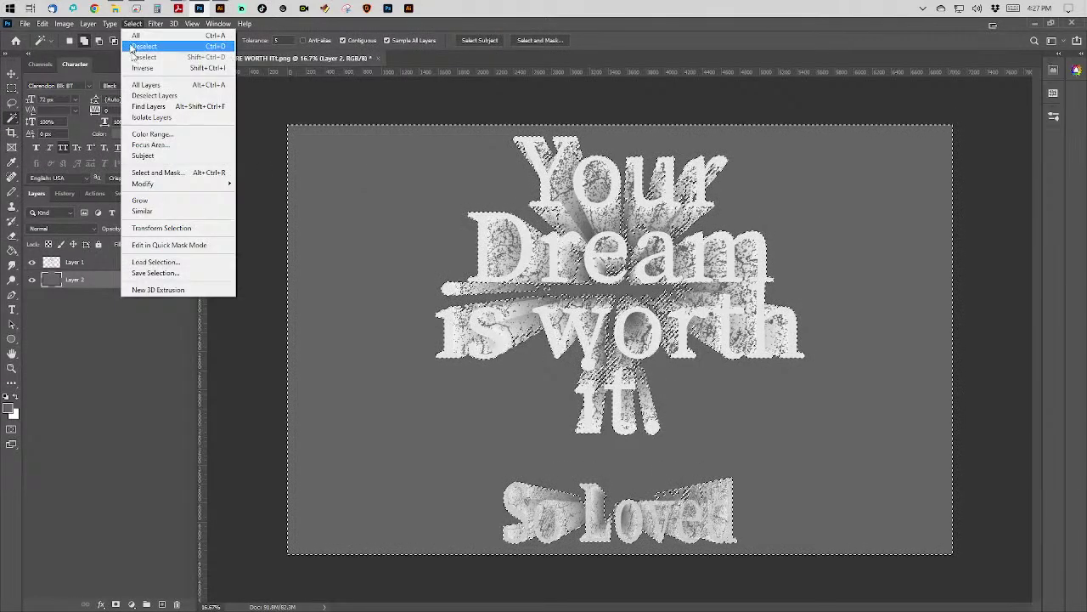
left_click(140, 67)
left_click(64, 23)
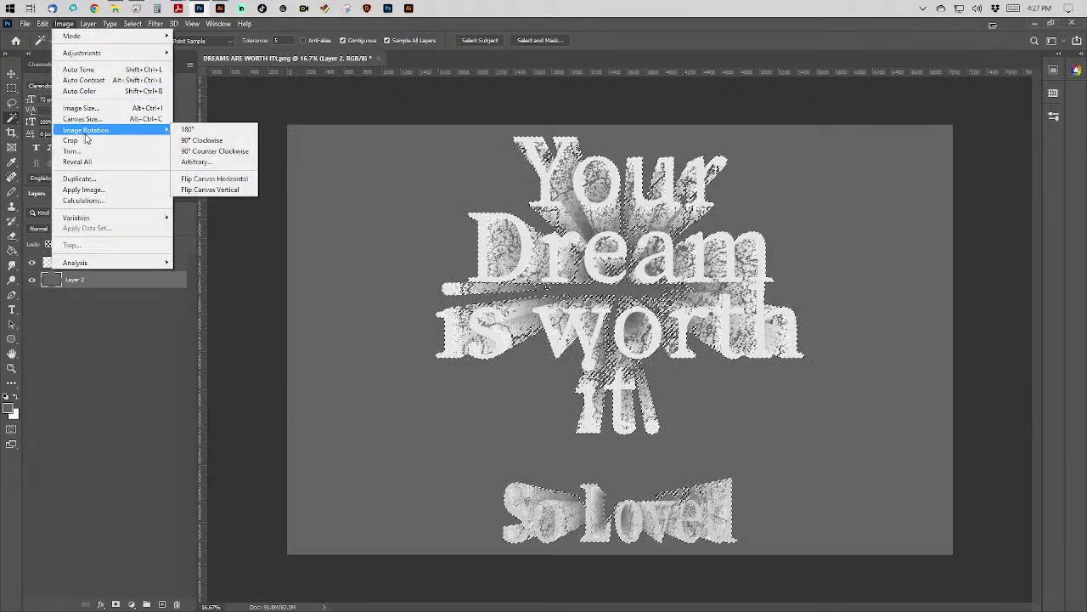
left_click(88, 141)
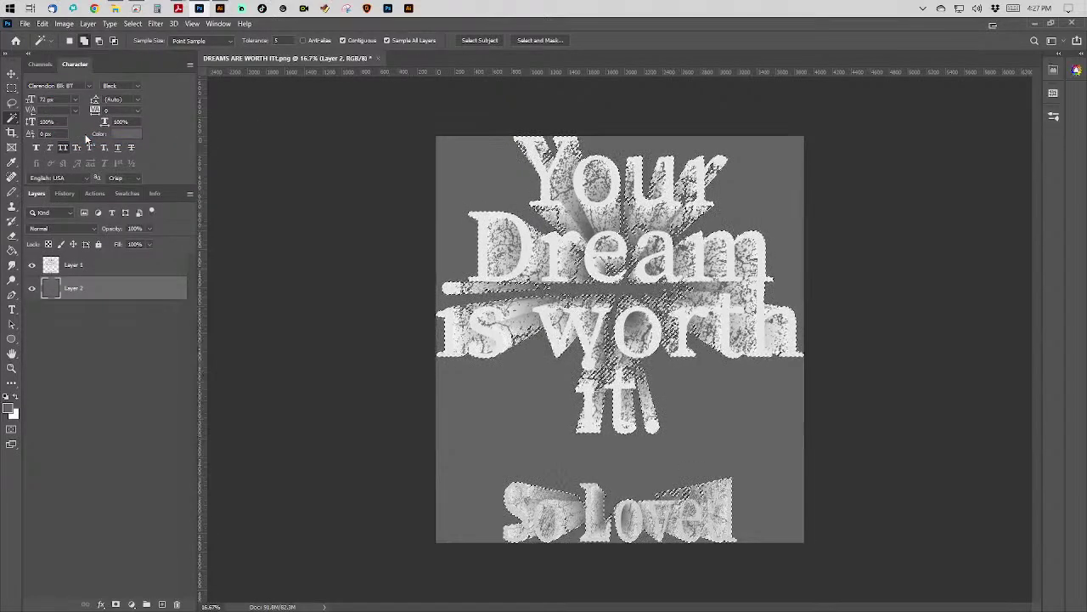
key("ctrl+d")
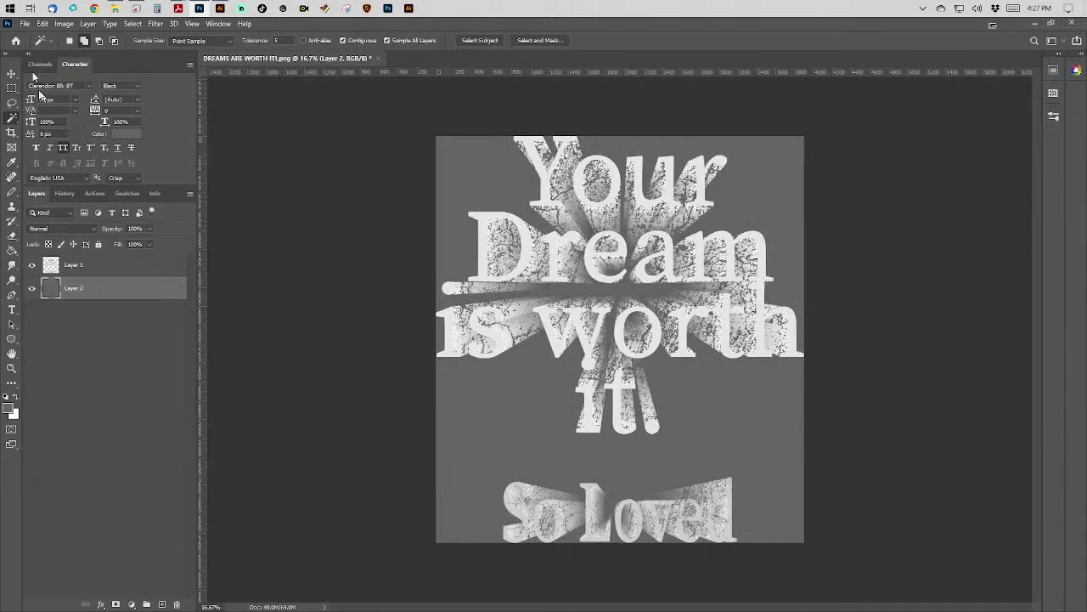
left_click(26, 23)
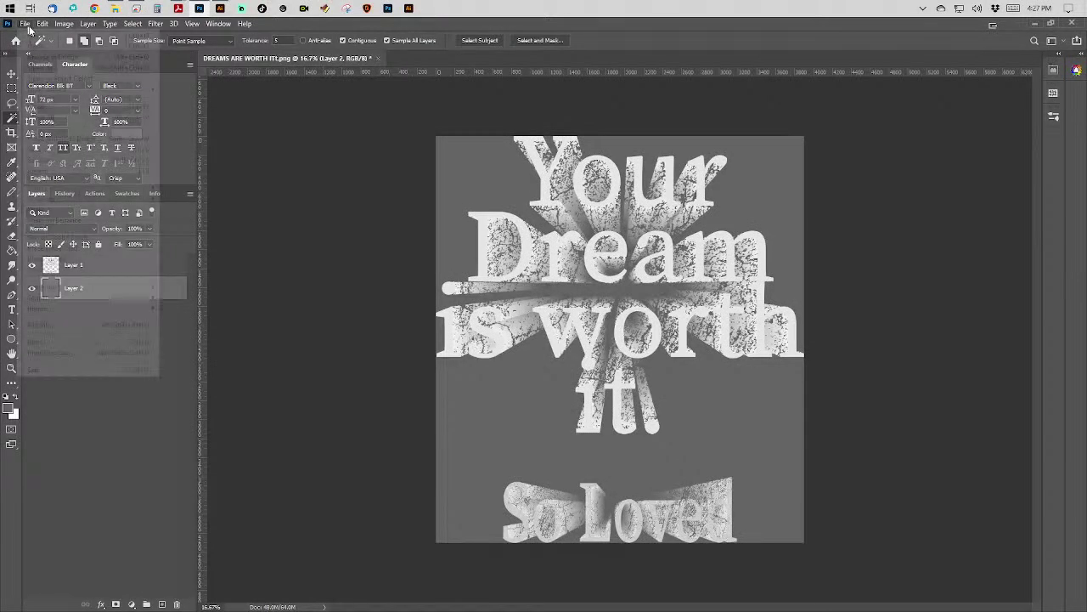
Quick-export as JPG over the existing file, then dismiss the no-permission error.
mouse_move(151, 191)
left_click(185, 191)
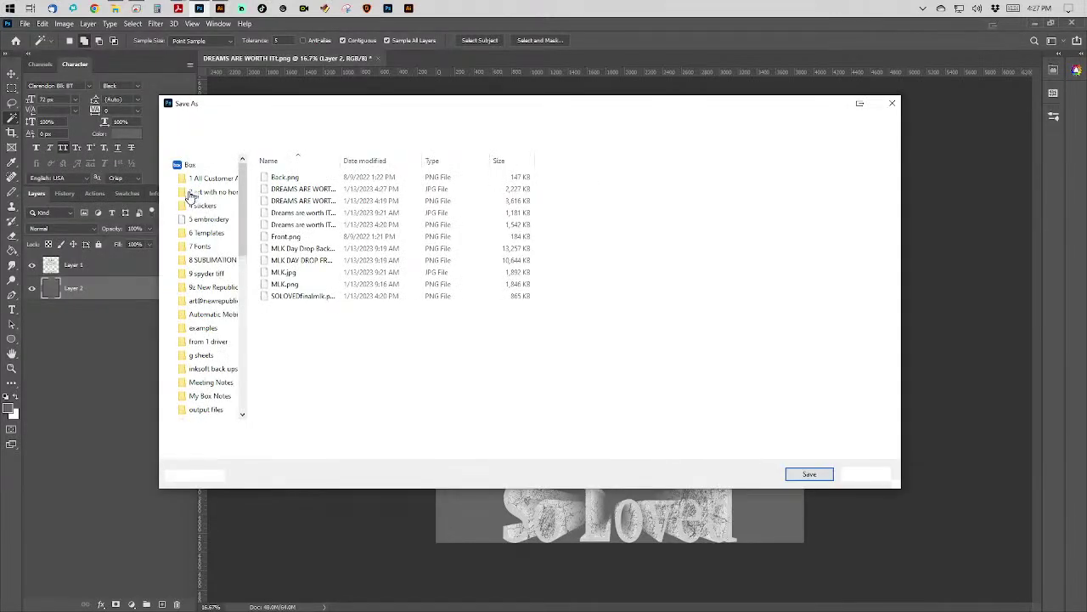
key("Return")
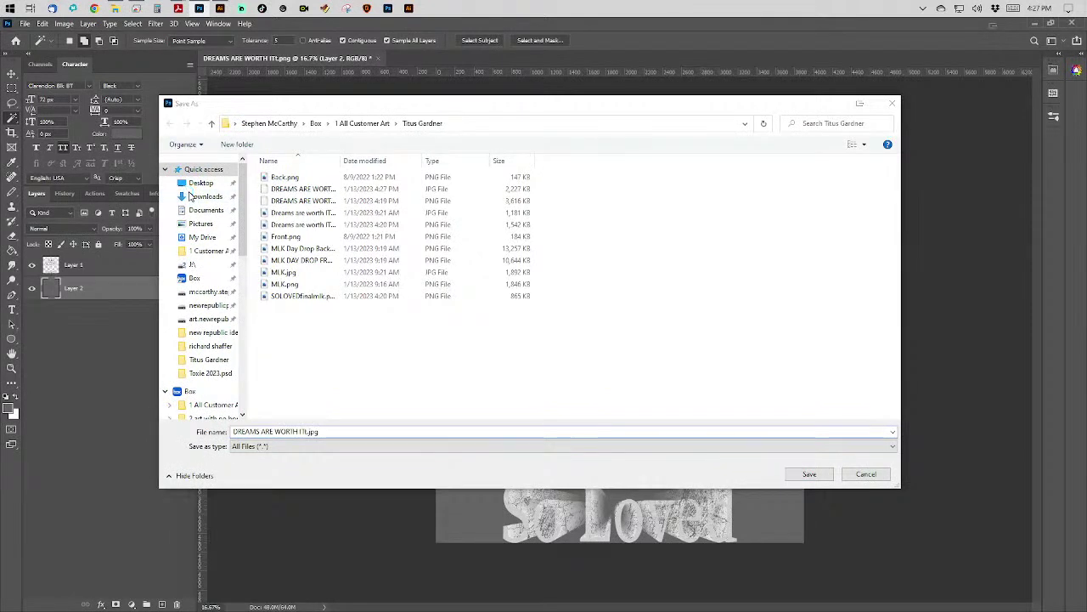
key("Left")
key("Return")
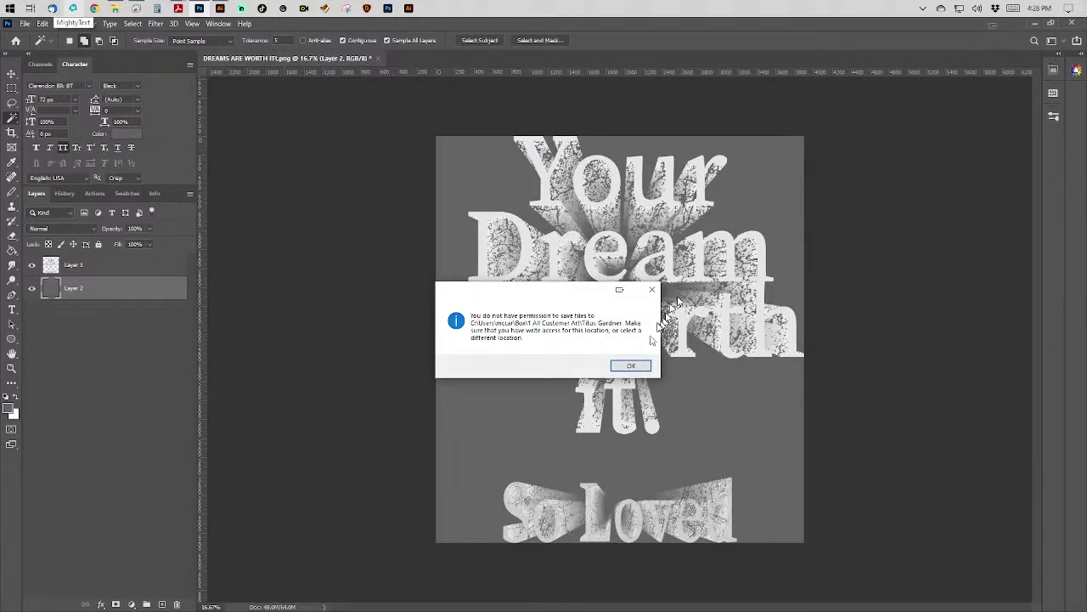
left_click(630, 365)
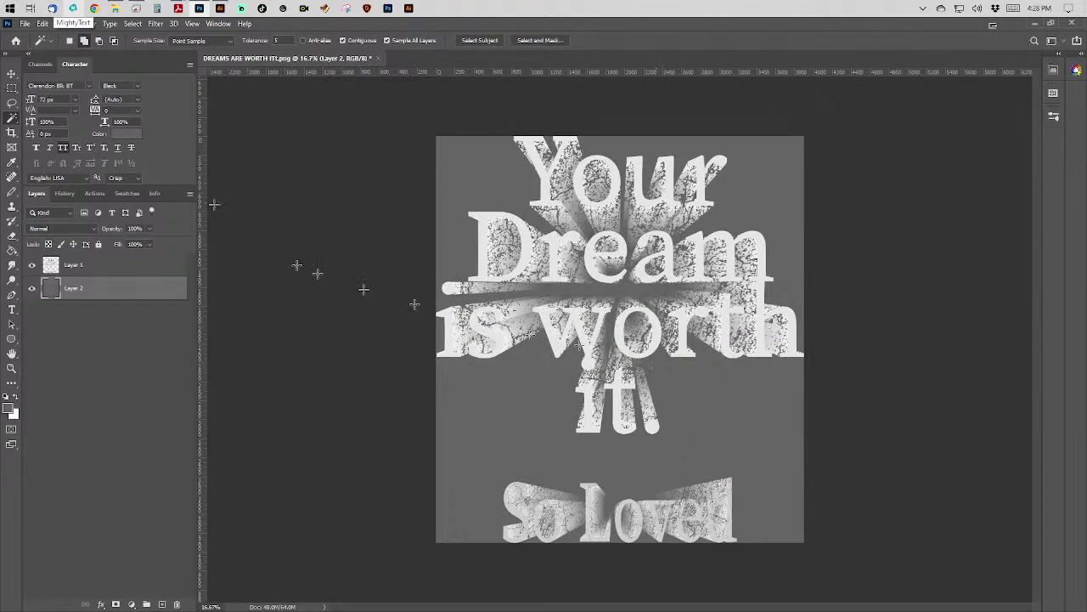
Quick-export the artwork as JPG again, adding 'SO' to the file name.
left_click(26, 23)
mouse_move(136, 190)
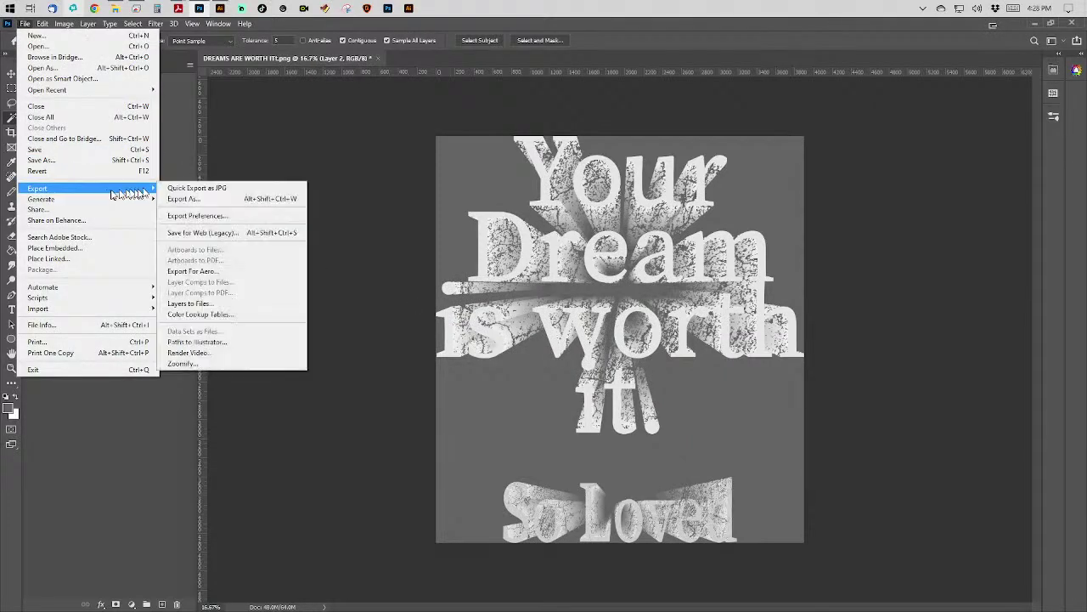
left_click(184, 188)
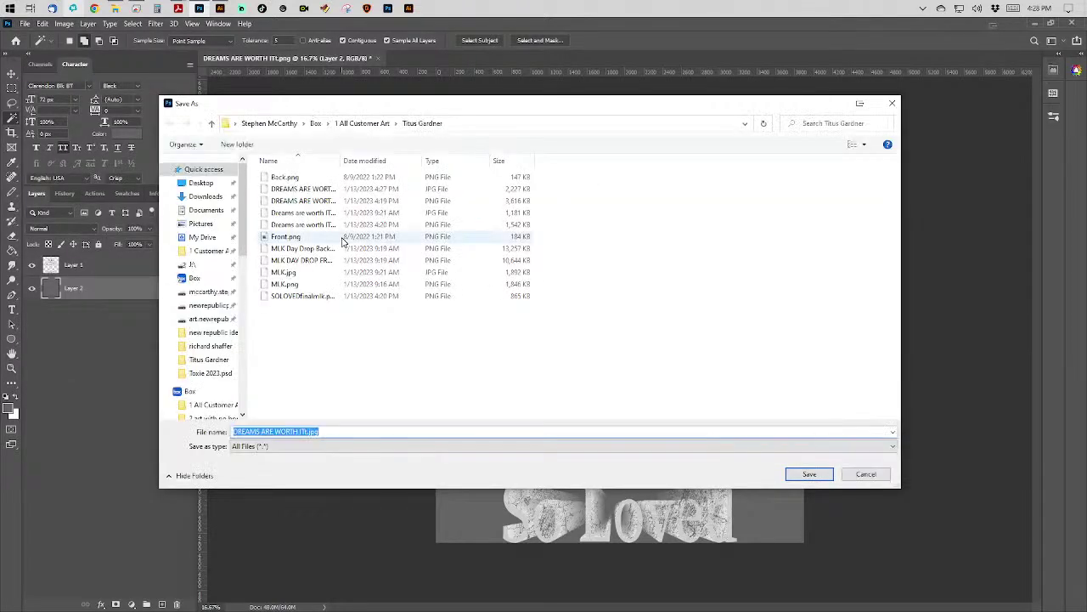
key("Left")
key("Left")
key("Left")
key("Left")
type("1 SO")
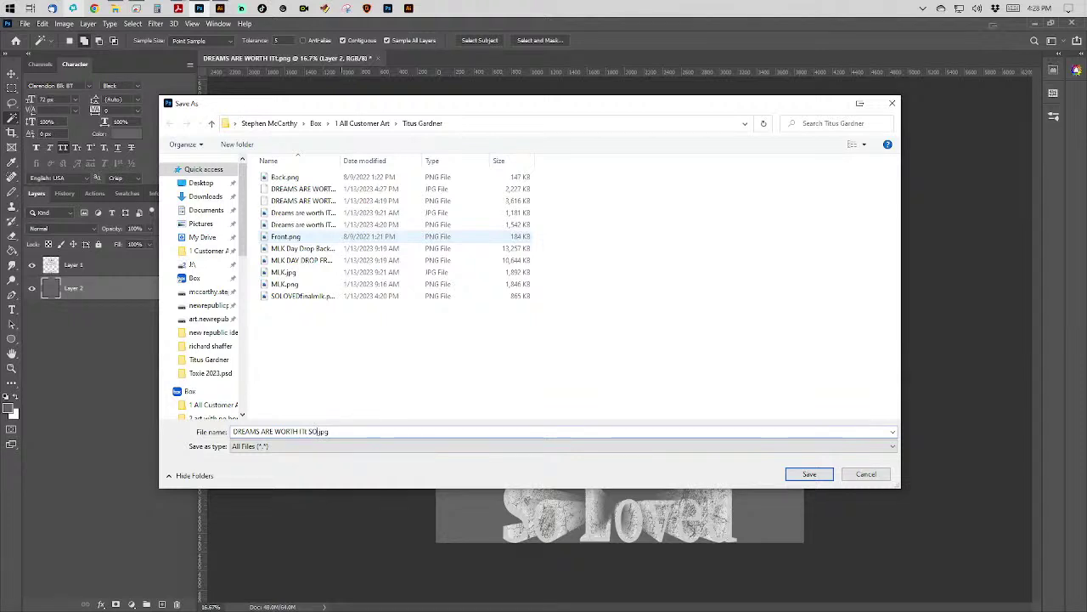
left_click(809, 475)
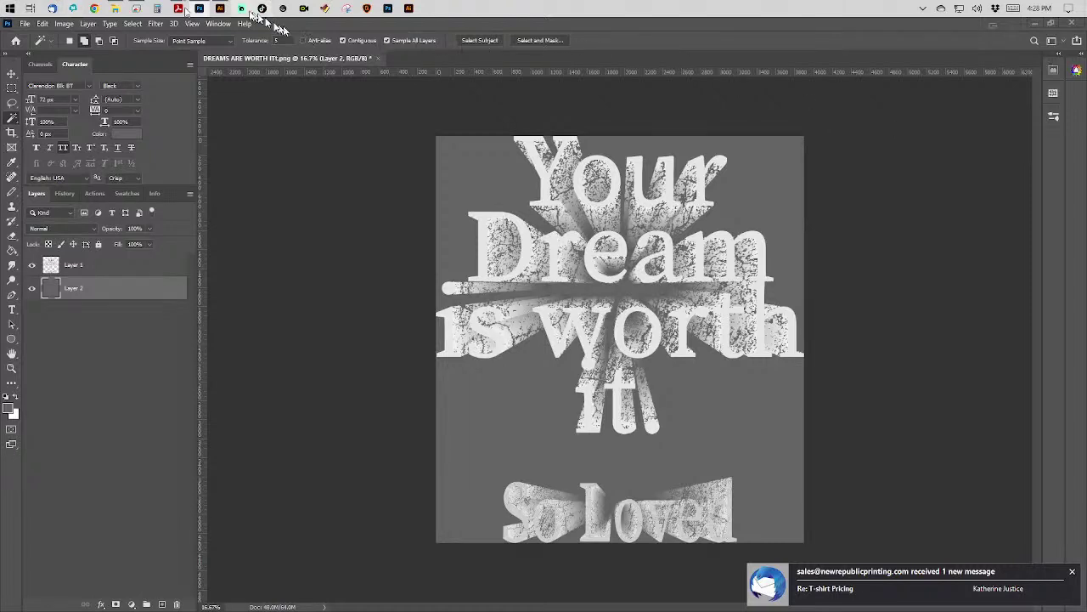
Select the exported gray artwork JPG in the customer's art folder in File Explorer.
left_click(114, 8)
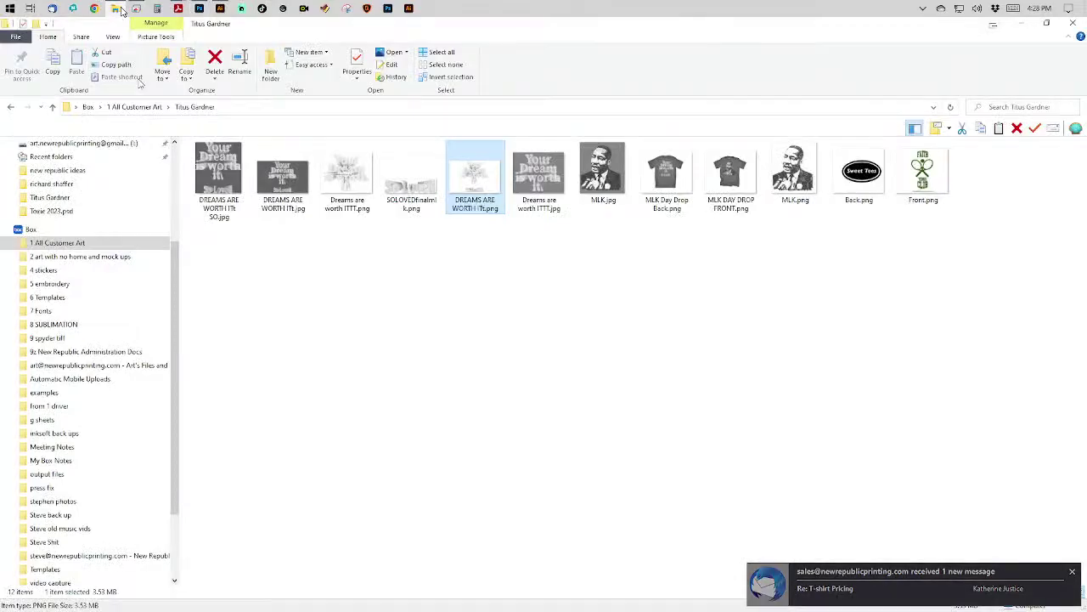
left_click(219, 170)
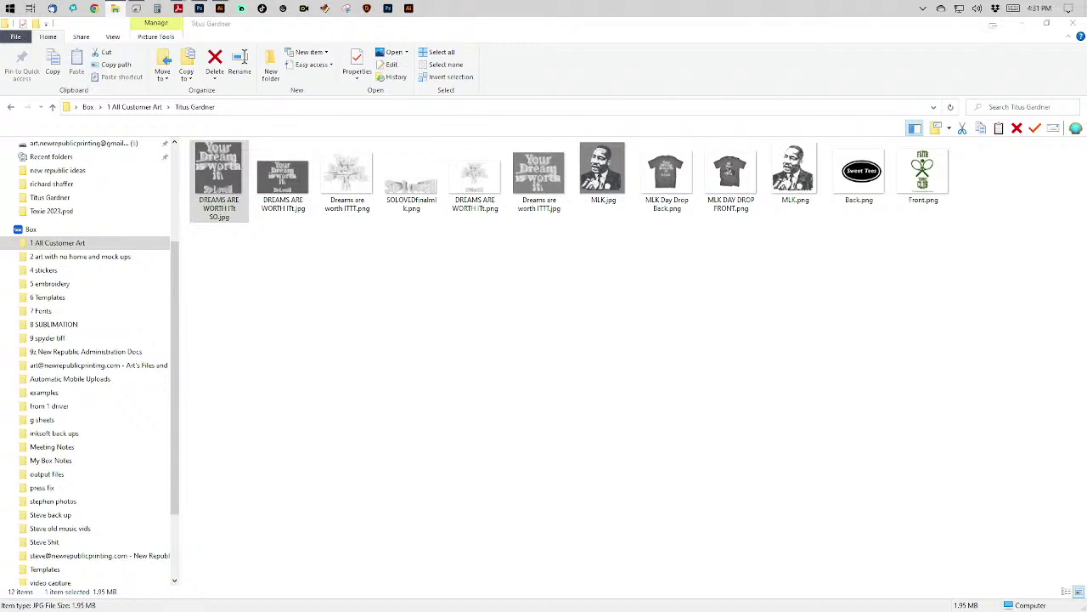
key("Caps_Lock")
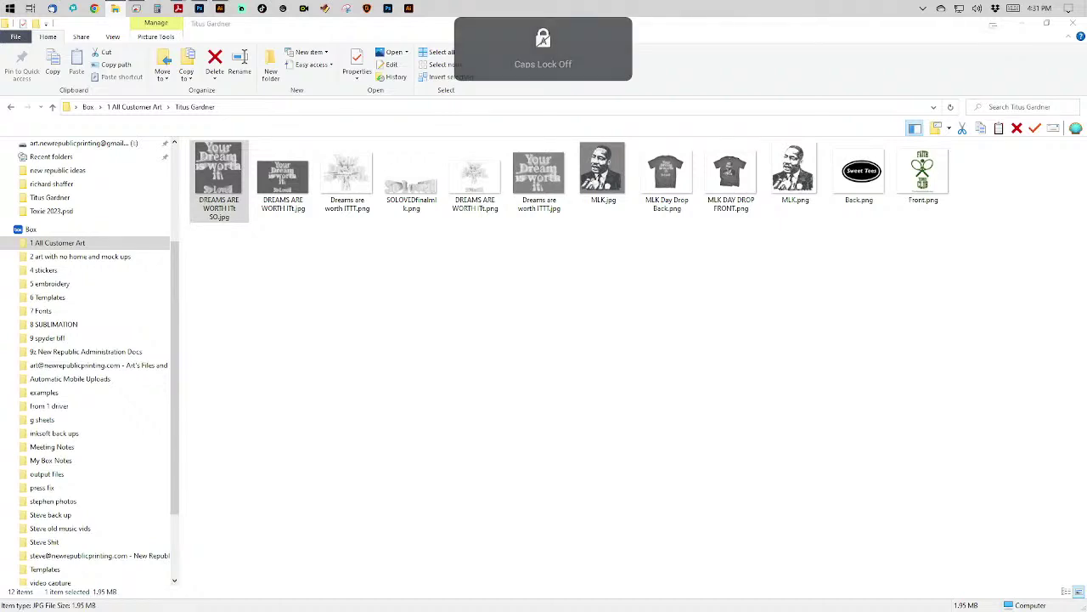
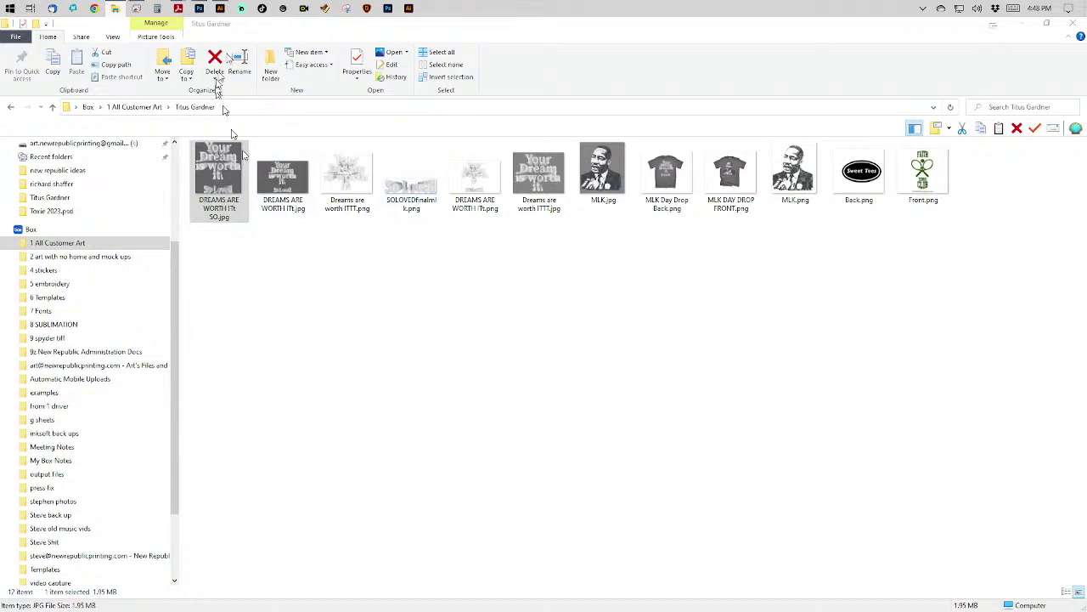
Close DREAMS ARE WORTH IT1.png in Photoshop and discard its unsaved changes.
left_click(199, 8)
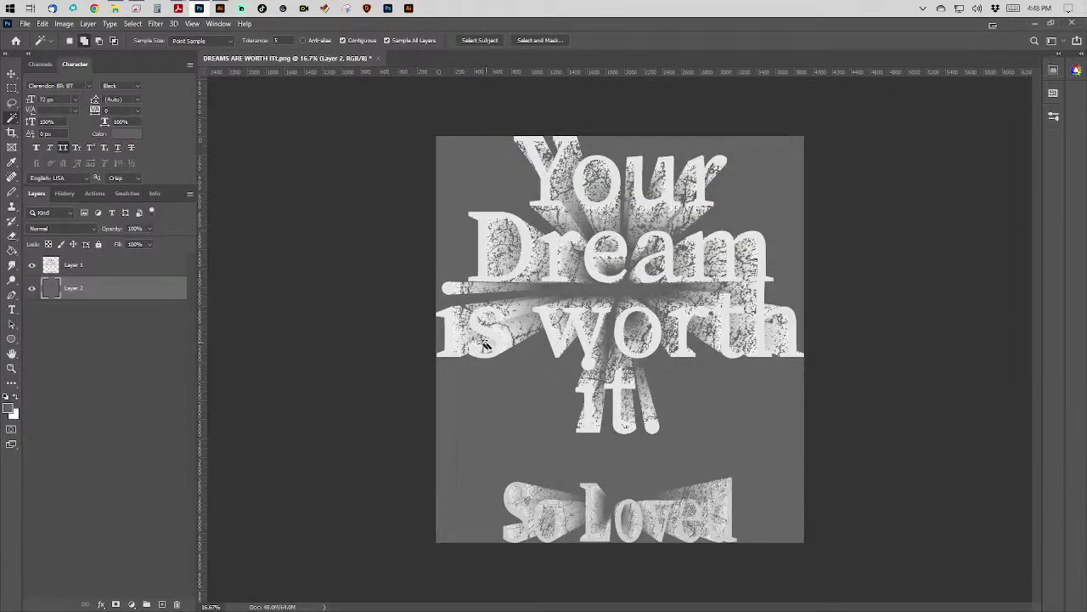
left_click(378, 58)
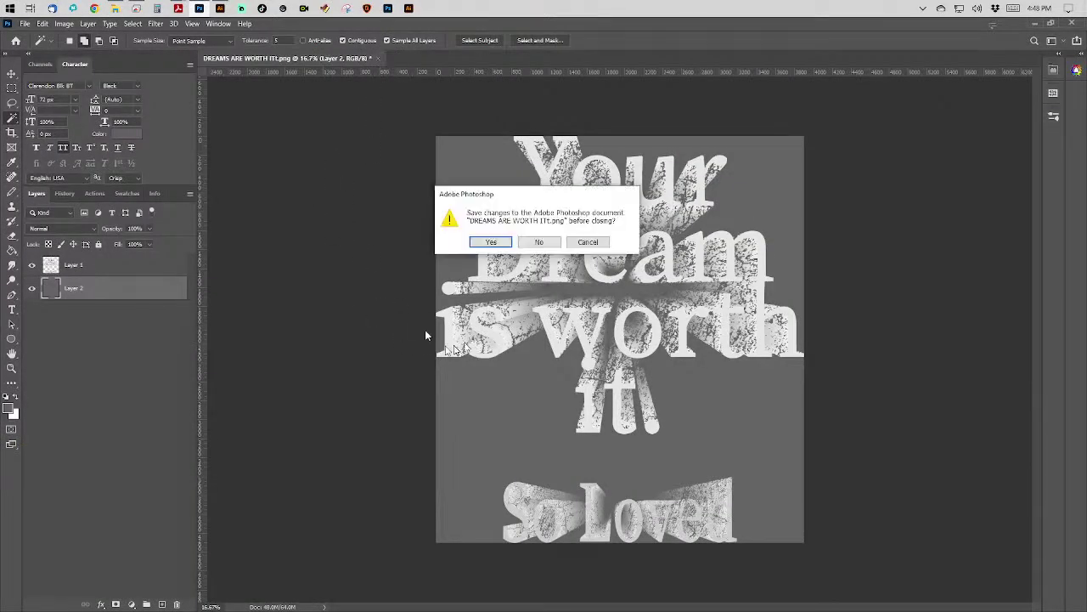
left_click(540, 247)
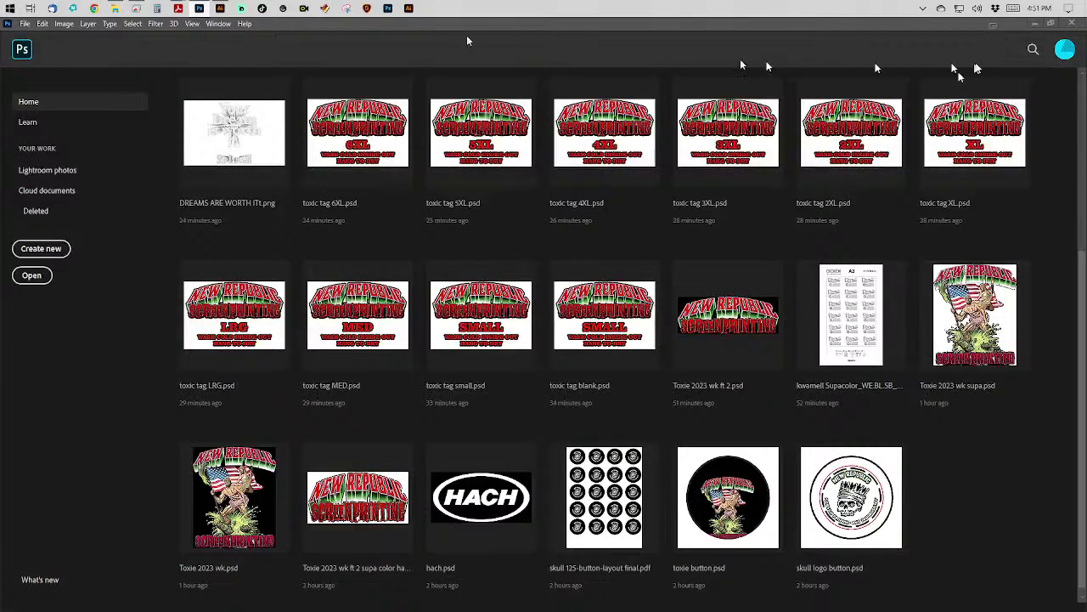
In File Explorer, go to Box > 1 All Customer Art to list the 748 customer folders.
left_click(115, 7)
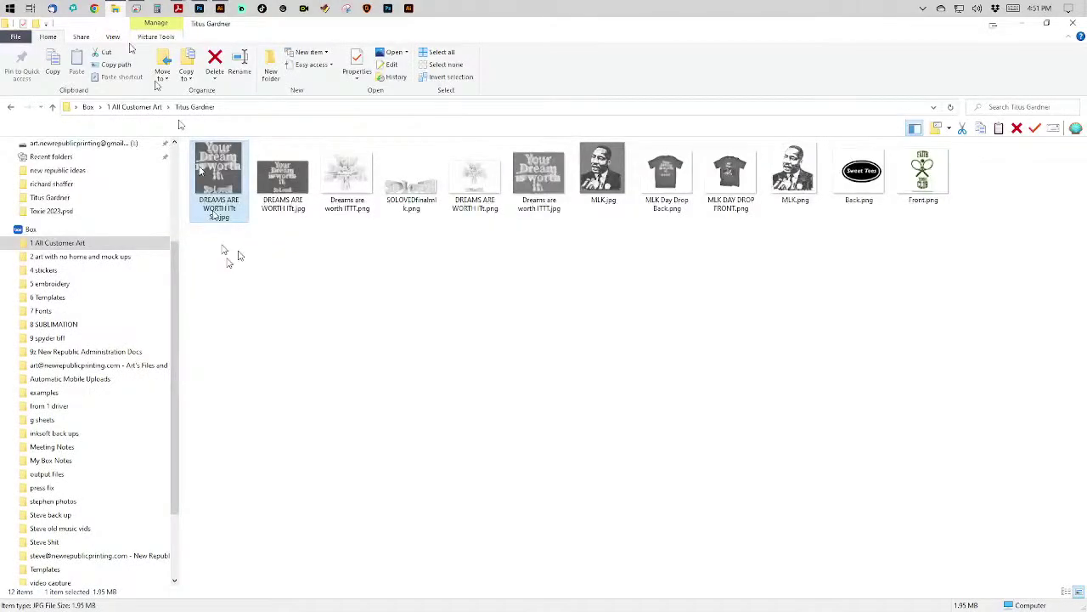
left_click(82, 243)
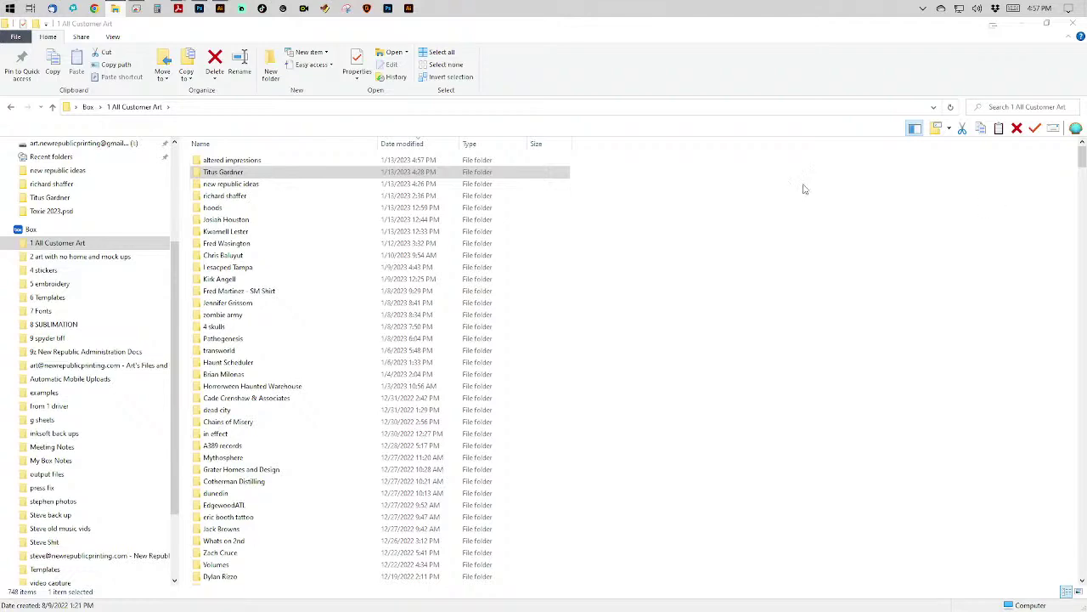
Open the altered impressions folder, then its AI logo subfolder.
double_click(238, 161)
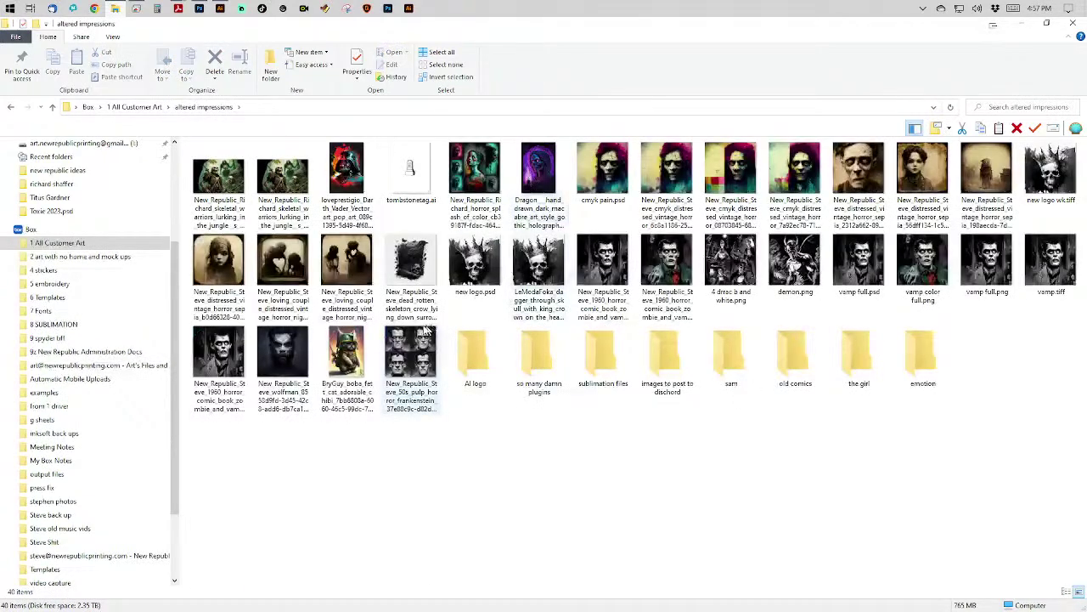
left_click(466, 367)
double_click(465, 367)
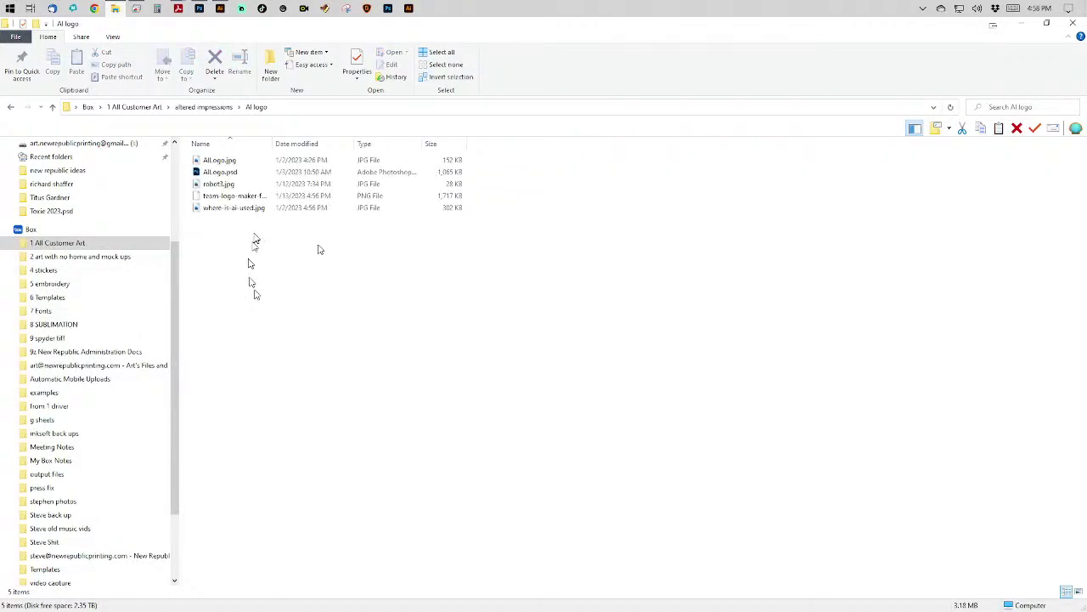
Show the files as Medium icons and send the team-logo robot mascot PNG to Photoshop.
right_click(413, 286)
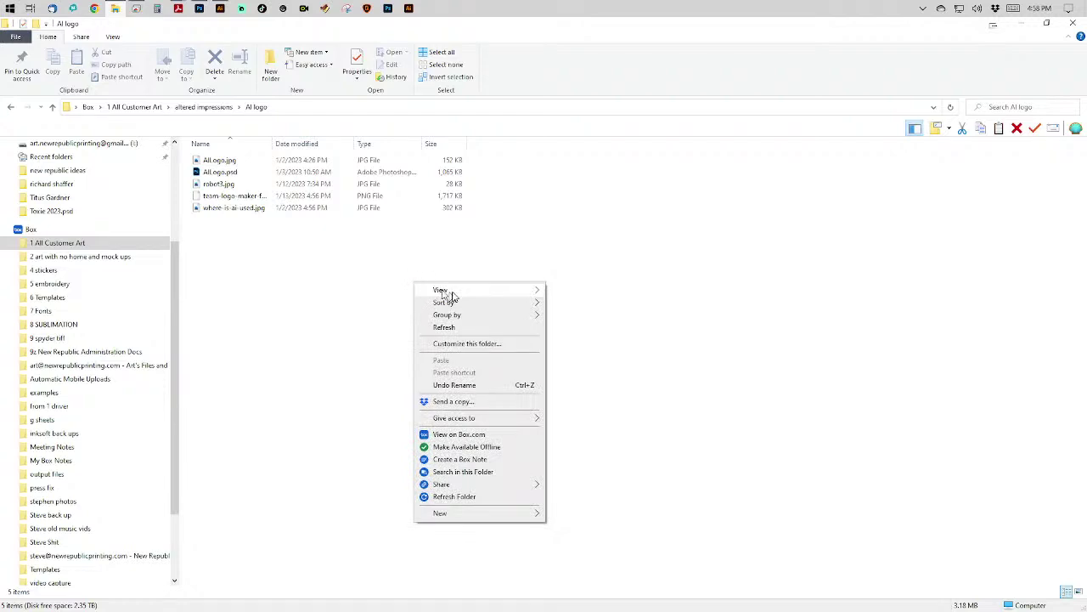
left_click(416, 268)
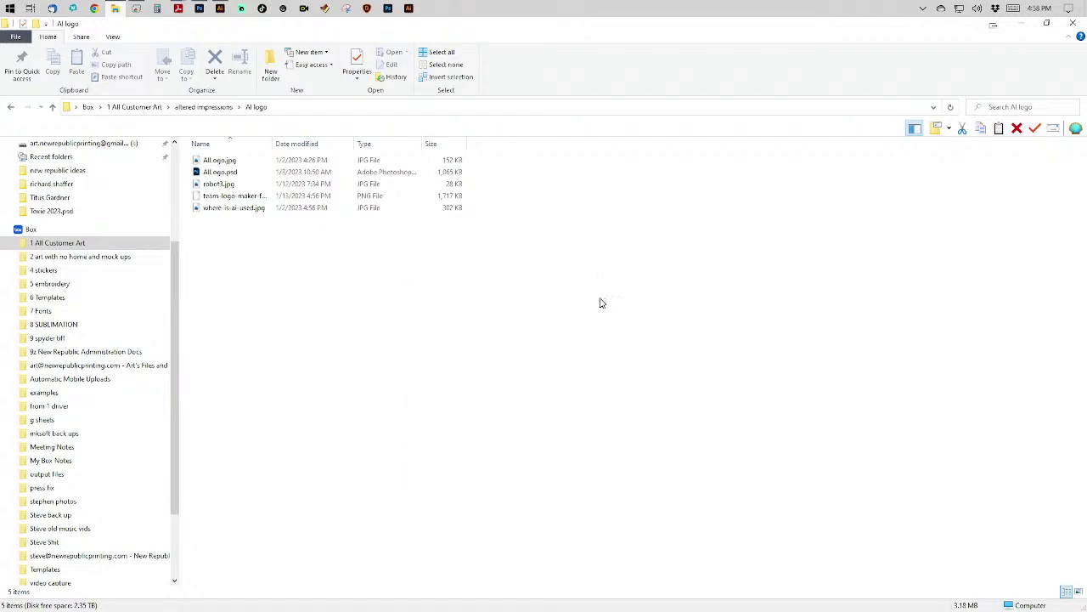
right_click(417, 265)
mouse_move(526, 272)
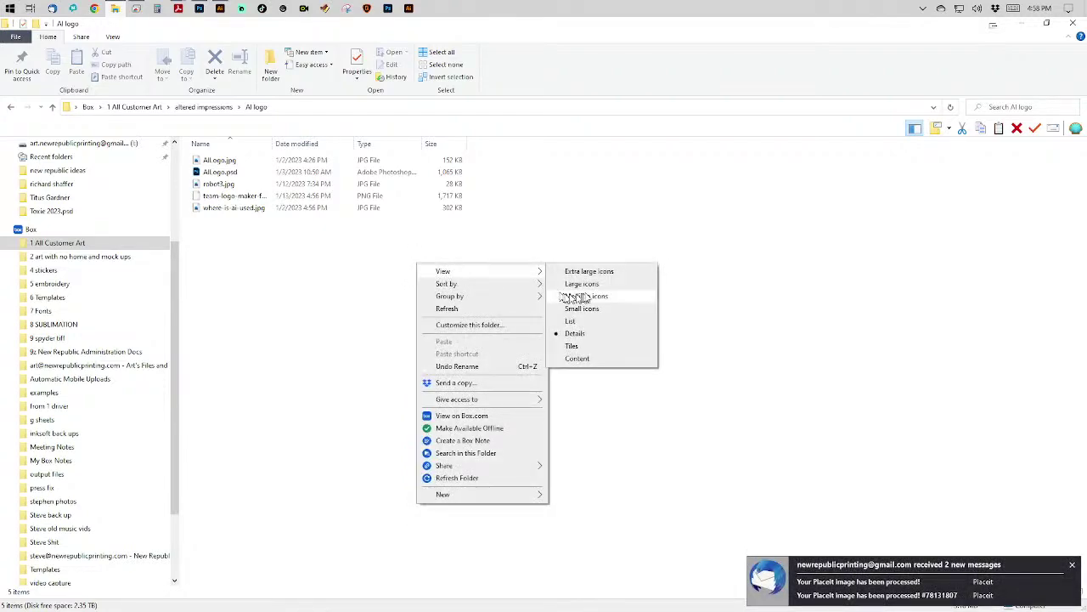
left_click(585, 295)
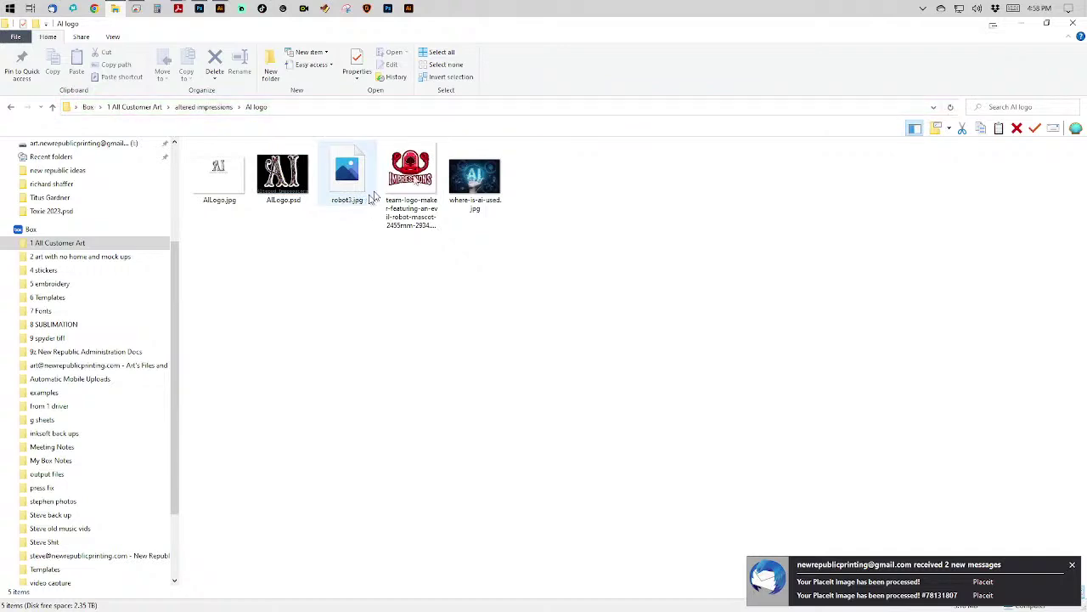
left_click_drag(431, 173, 444, 225)
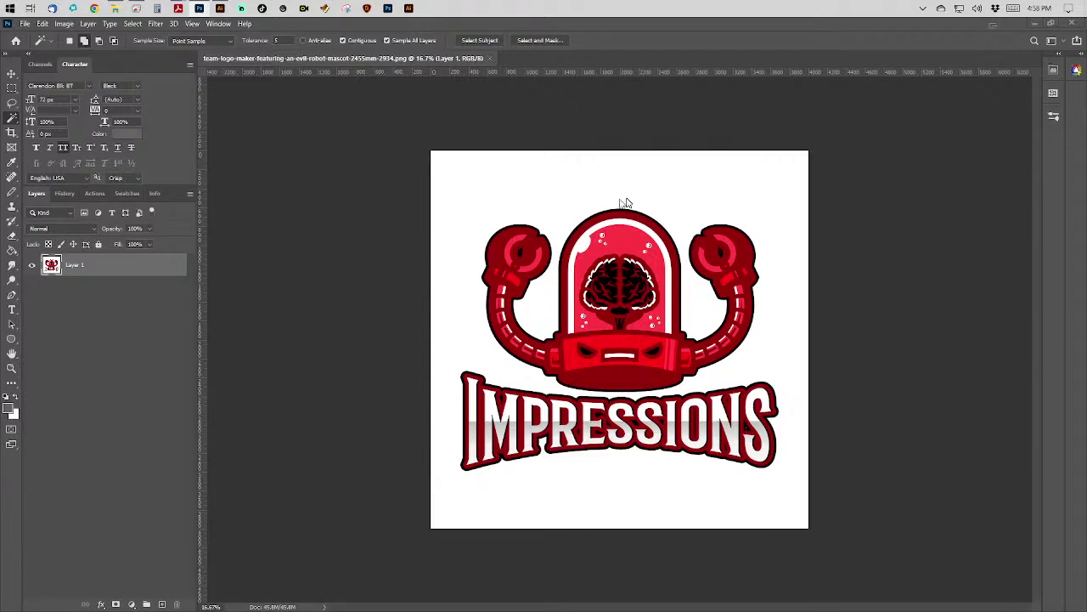
Confirm in Image Size that the robot mascot logo is 4000 × 4000 px, then close it unchanged.
left_click(63, 24)
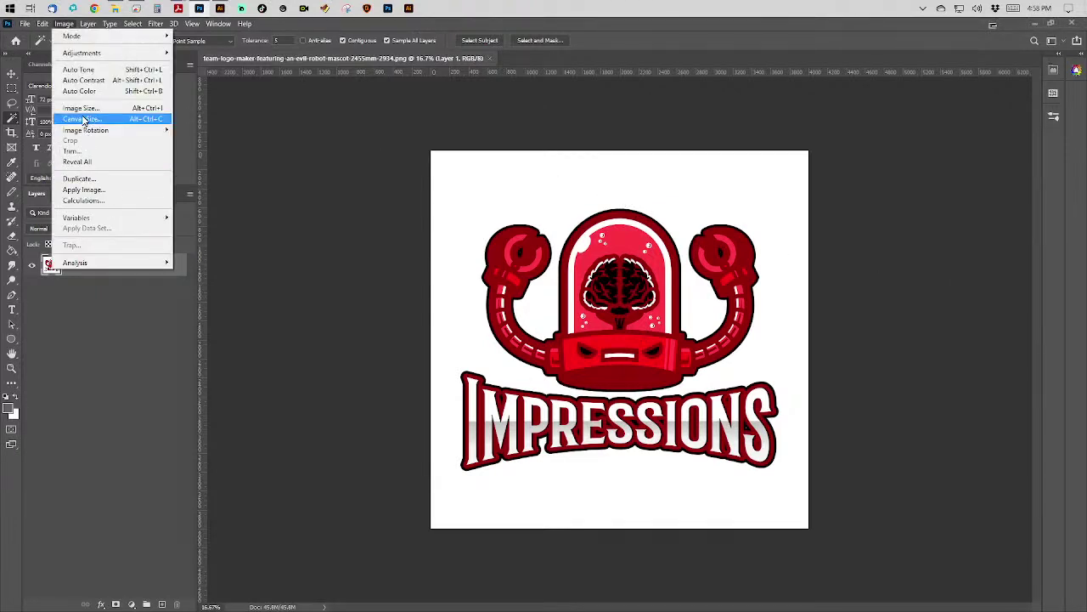
left_click(85, 108)
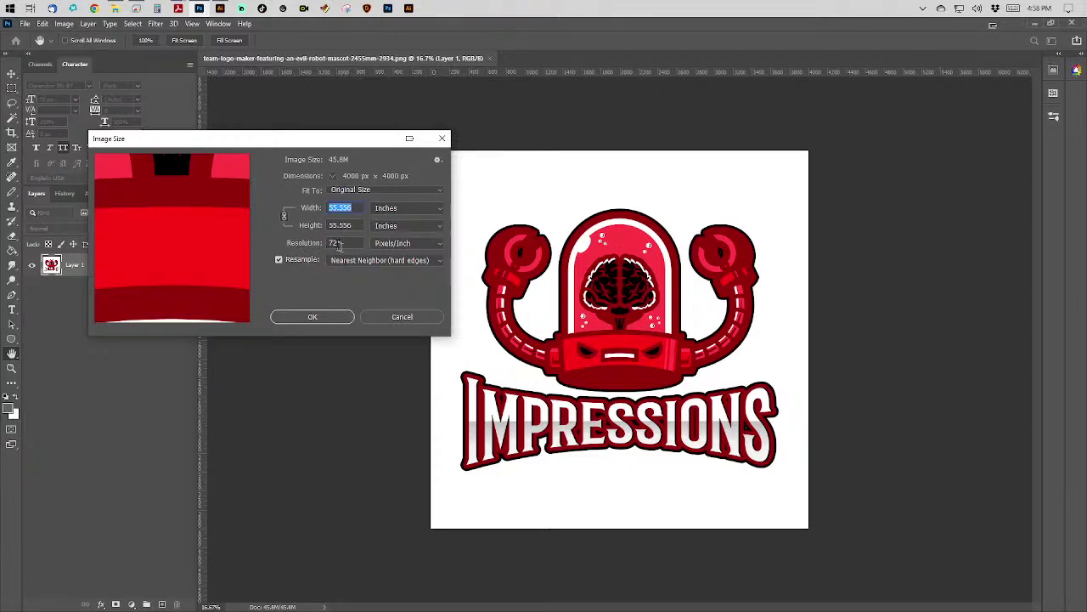
left_click(398, 316)
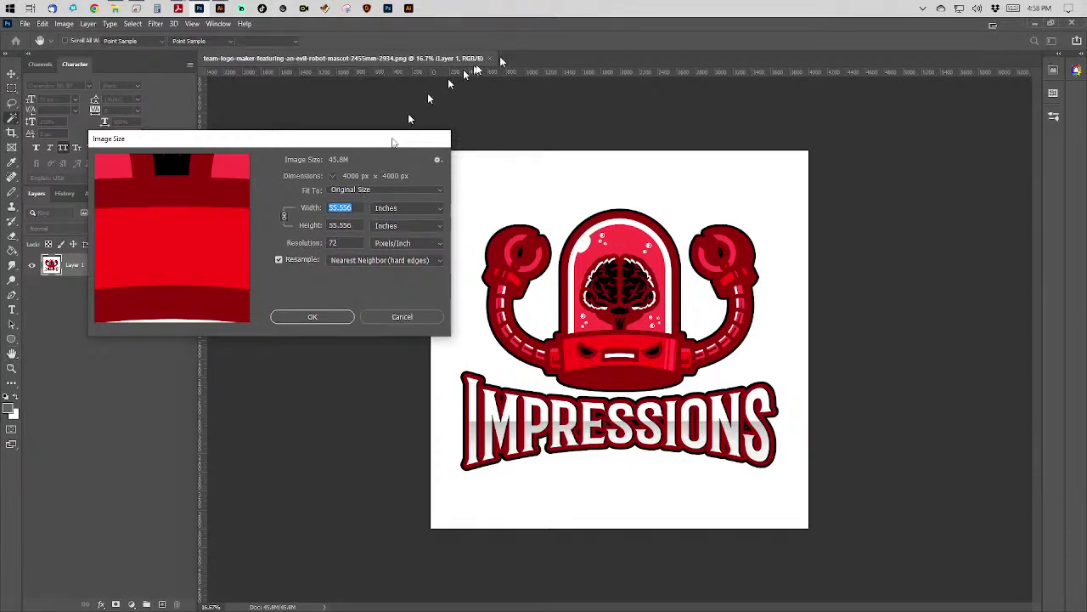
left_click(488, 58)
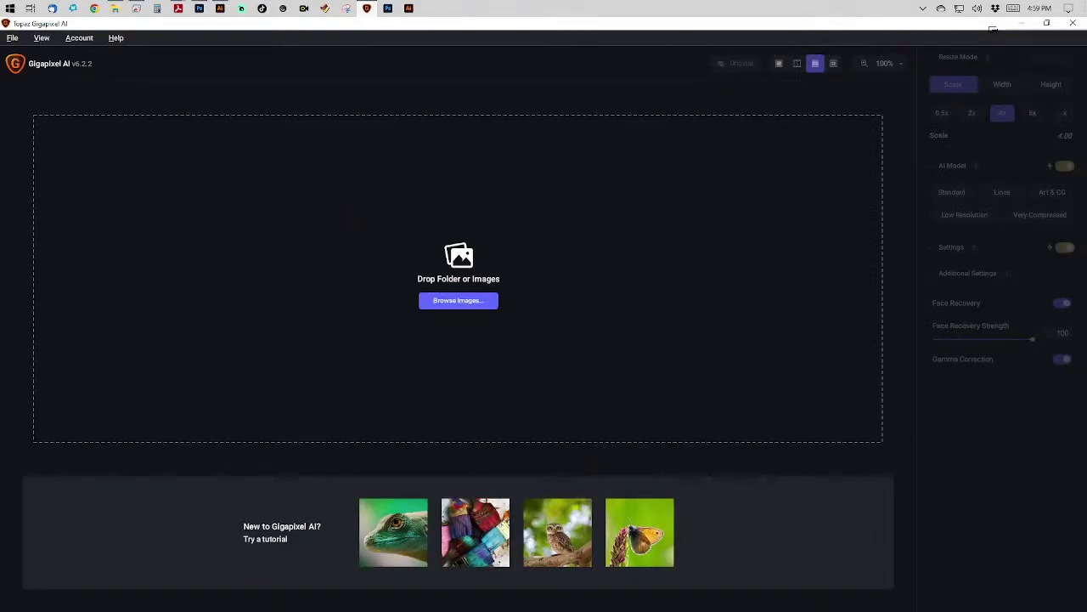
Download and install the Gigapixel AI update.
left_click(116, 8)
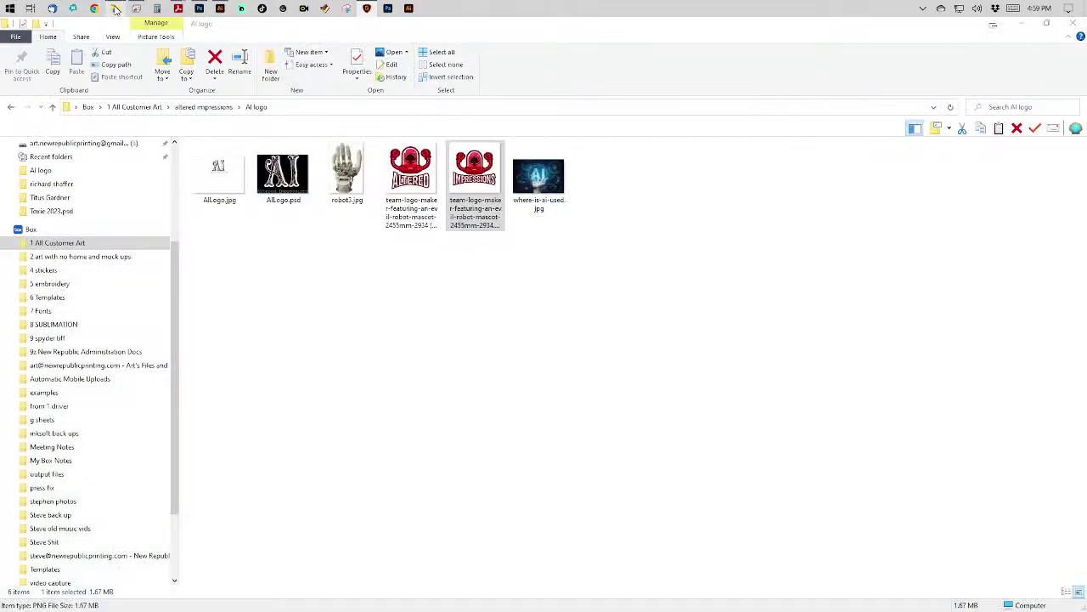
left_click(367, 10)
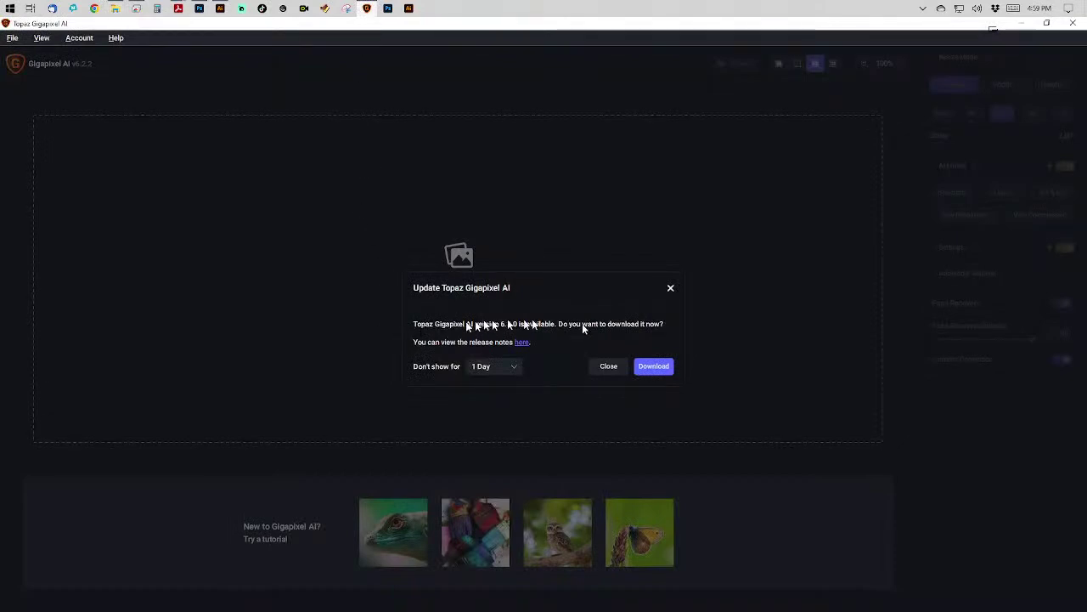
left_click(651, 366)
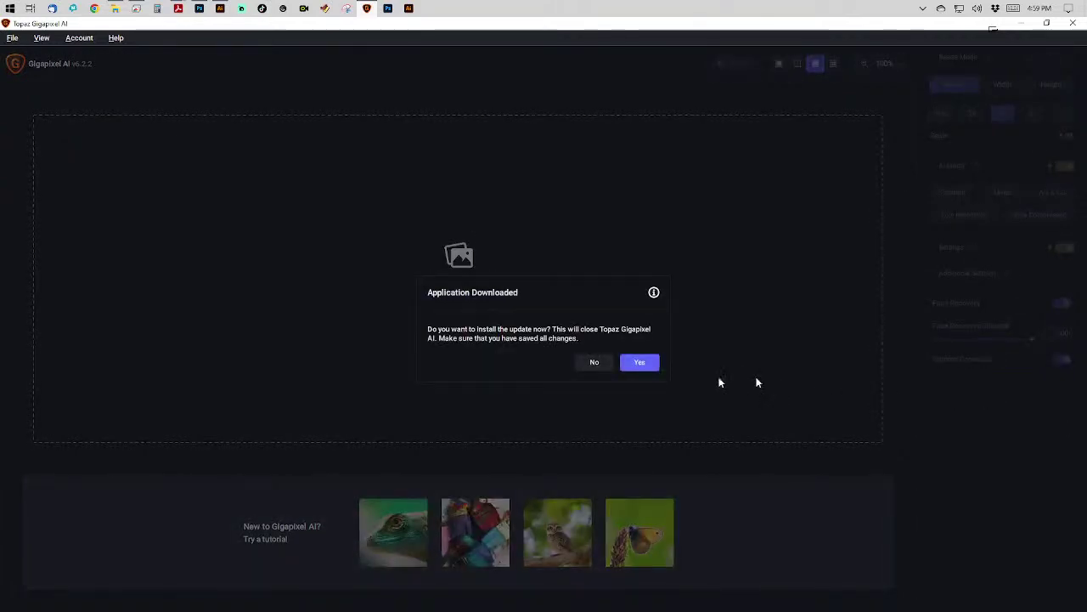
left_click(640, 362)
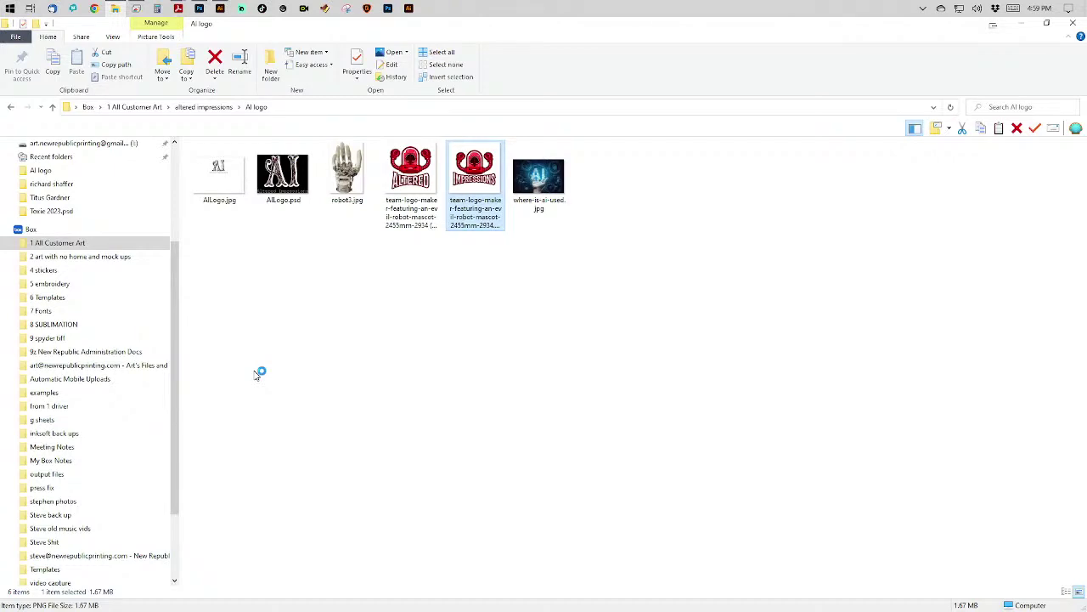
Marquee-select both team-logo-maker robot mascot PNGs in the AI logo folder.
mouse_move(200, 11)
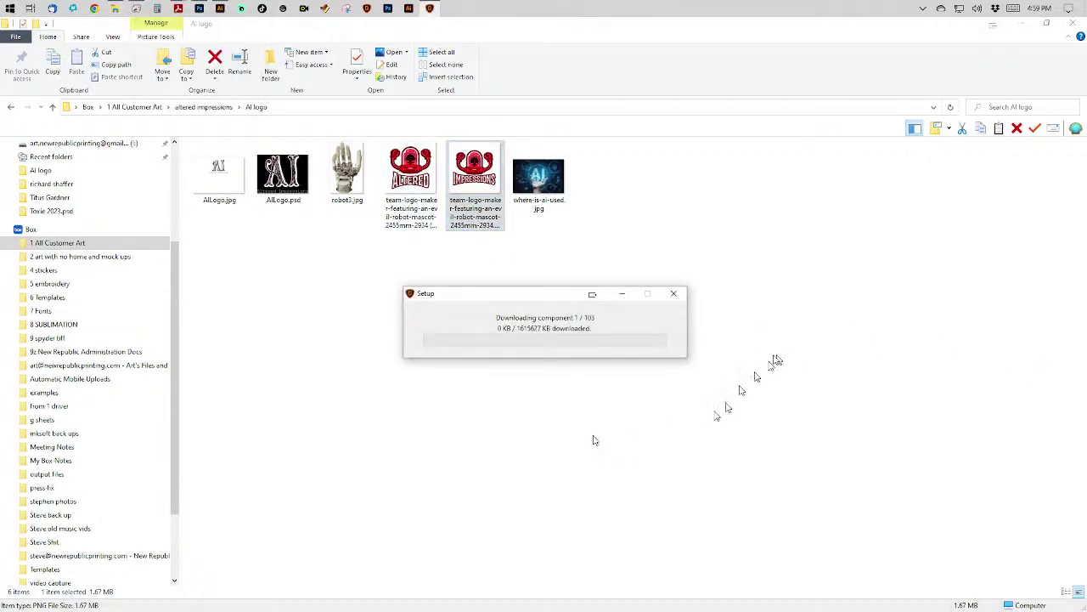
left_click(348, 323)
left_click_drag(515, 282, 442, 194)
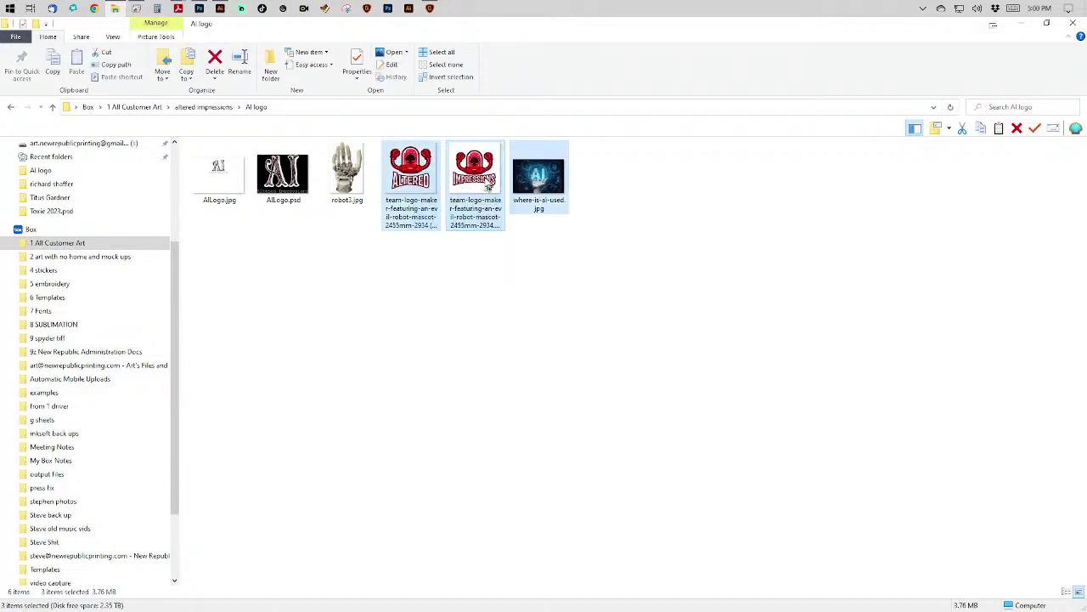
left_click(474, 263)
left_click_drag(470, 255, 505, 313)
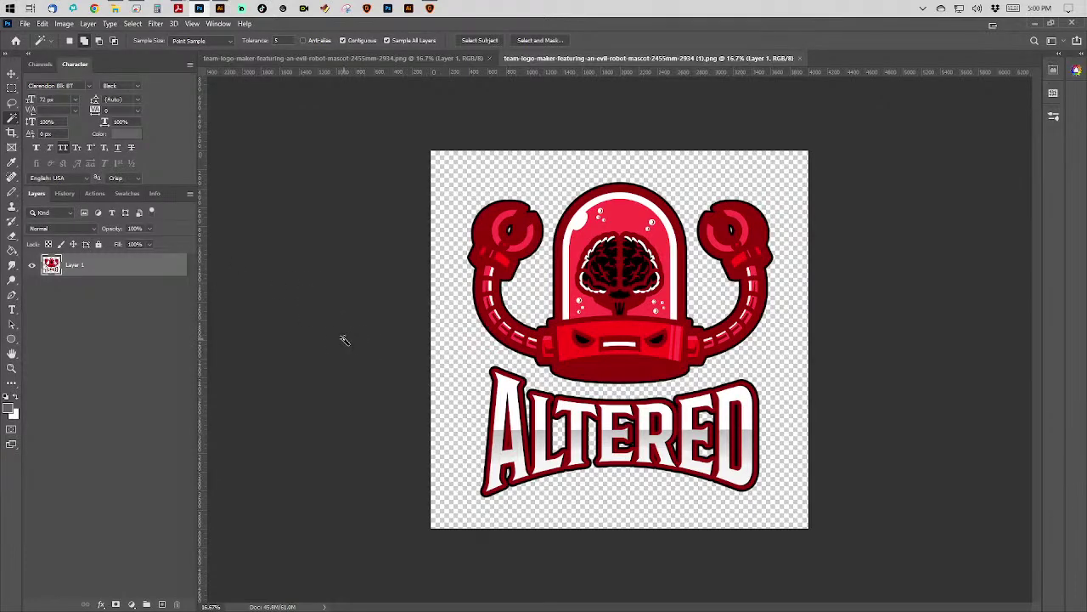
Check in Image Size that the transparent ALTERED logo is 4000 px square.
left_click(64, 24)
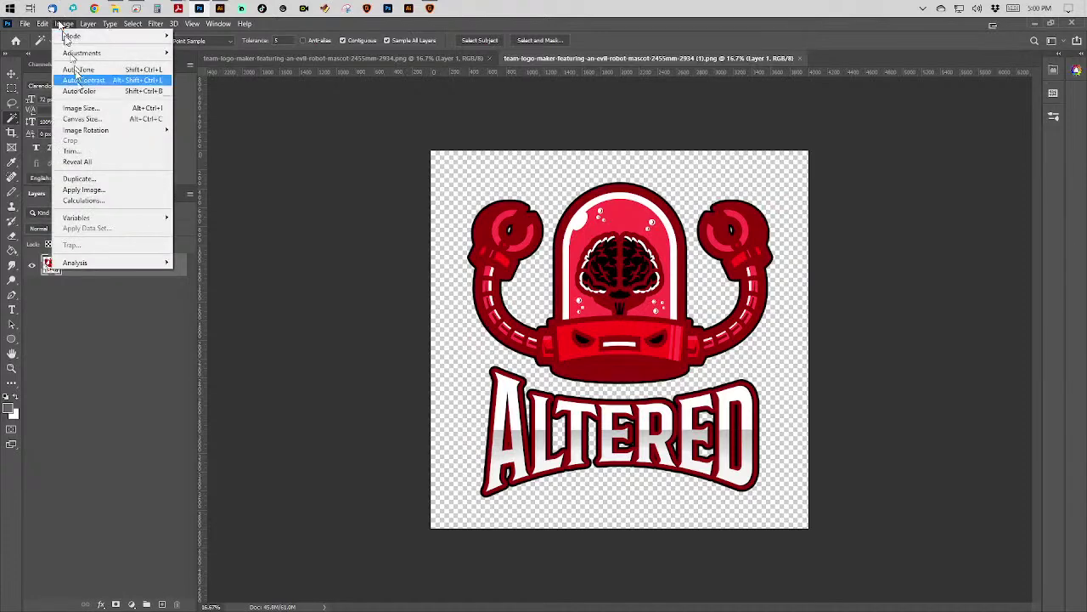
left_click(80, 108)
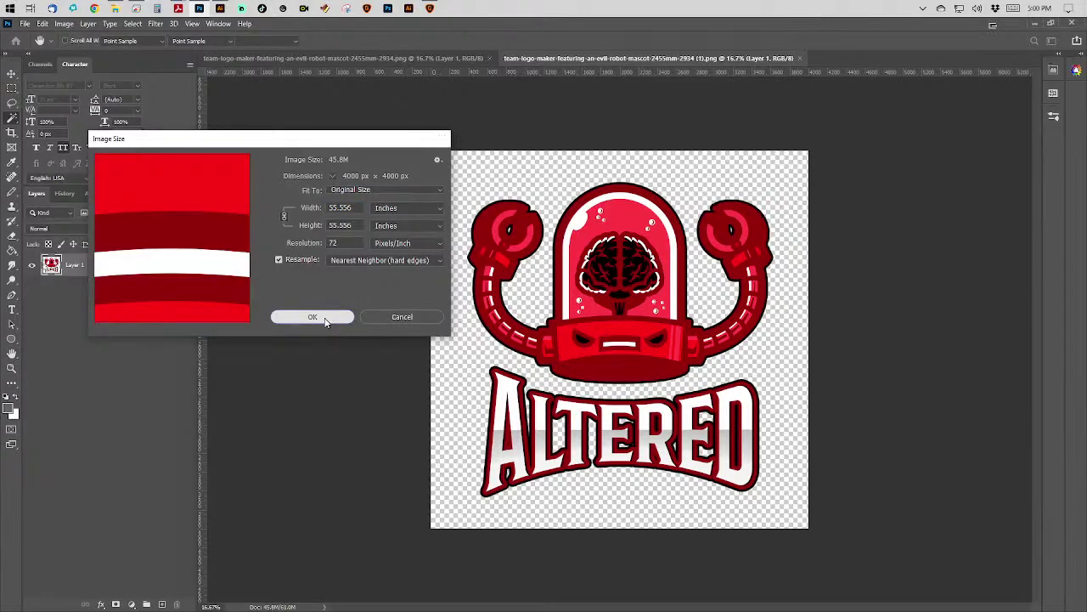
left_click(321, 316)
Lasso-select the ALTERED lettering beneath the robot.
left_click(325, 58)
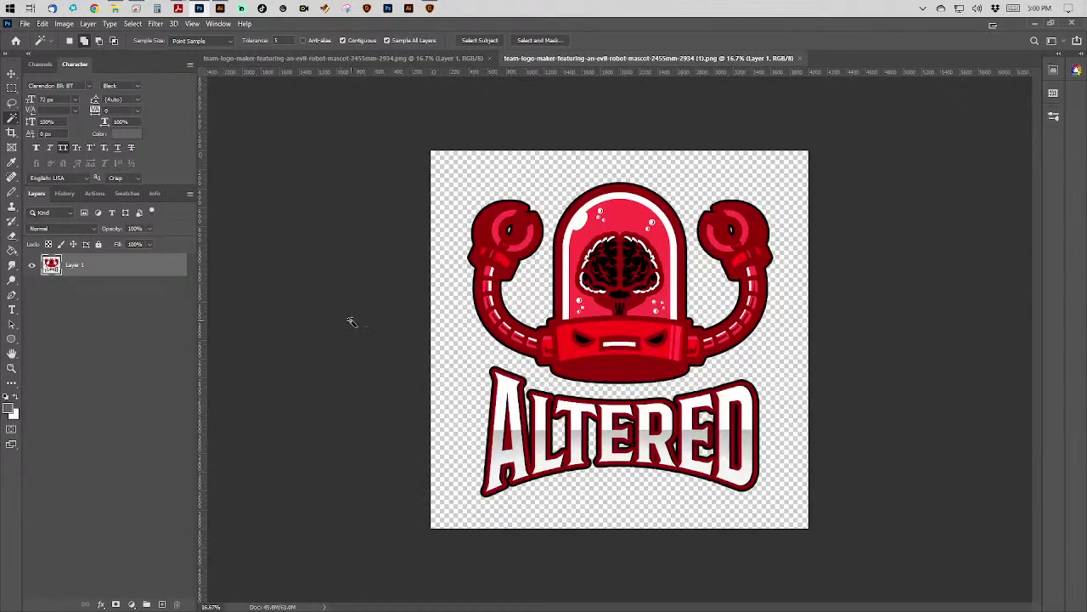
left_click(14, 103)
mouse_move(533, 508)
left_mouse_down()
mouse_move(772, 502)
mouse_move(514, 507)
mouse_move(461, 438)
mouse_move(469, 378)
mouse_move(491, 362)
mouse_move(567, 382)
left_mouse_up()
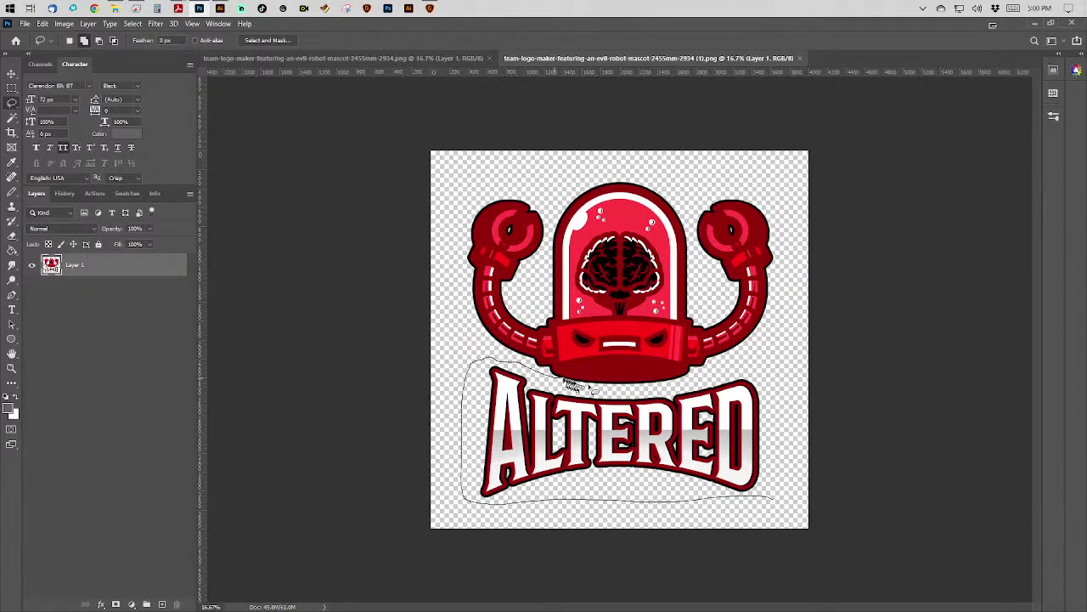
Copy the ALTERED lettering to a new layer and duplicate it into the IMPRESSIONS logo document.
left_click_drag(571, 384, 629, 382)
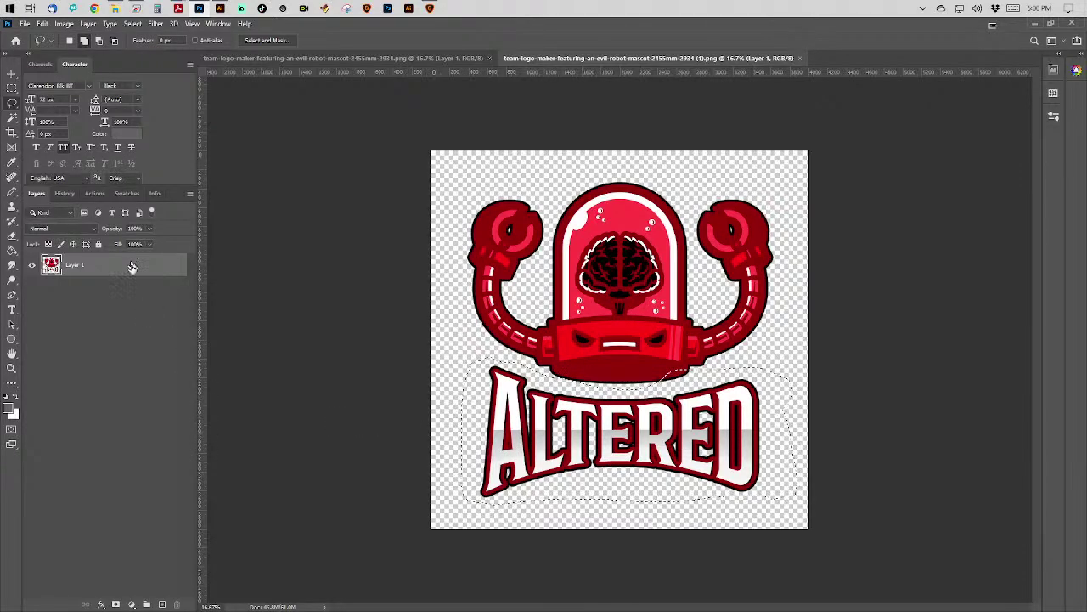
key("ctrl+j")
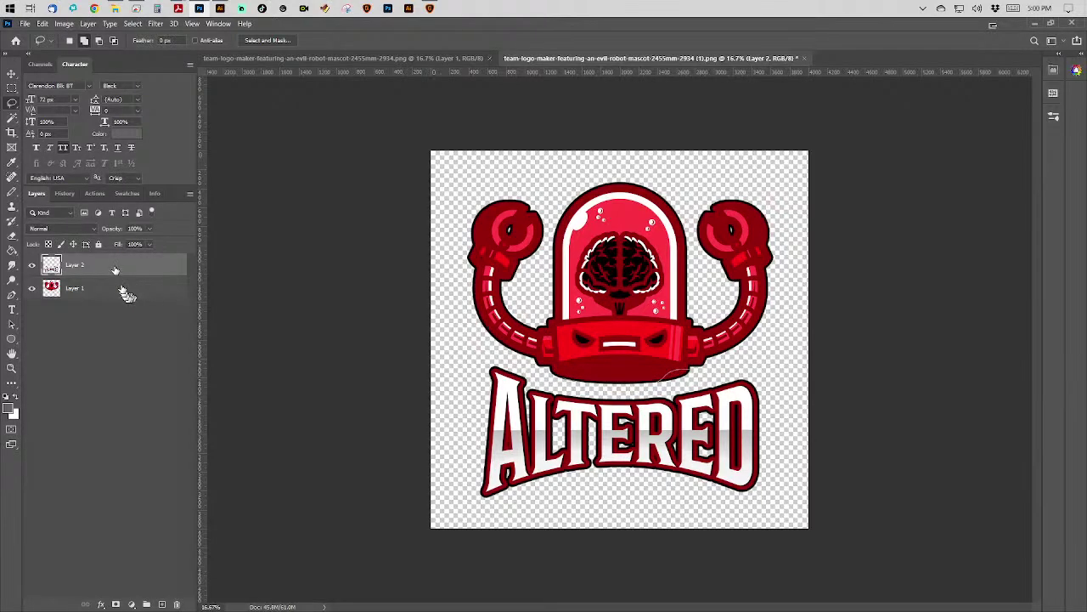
right_click(109, 268)
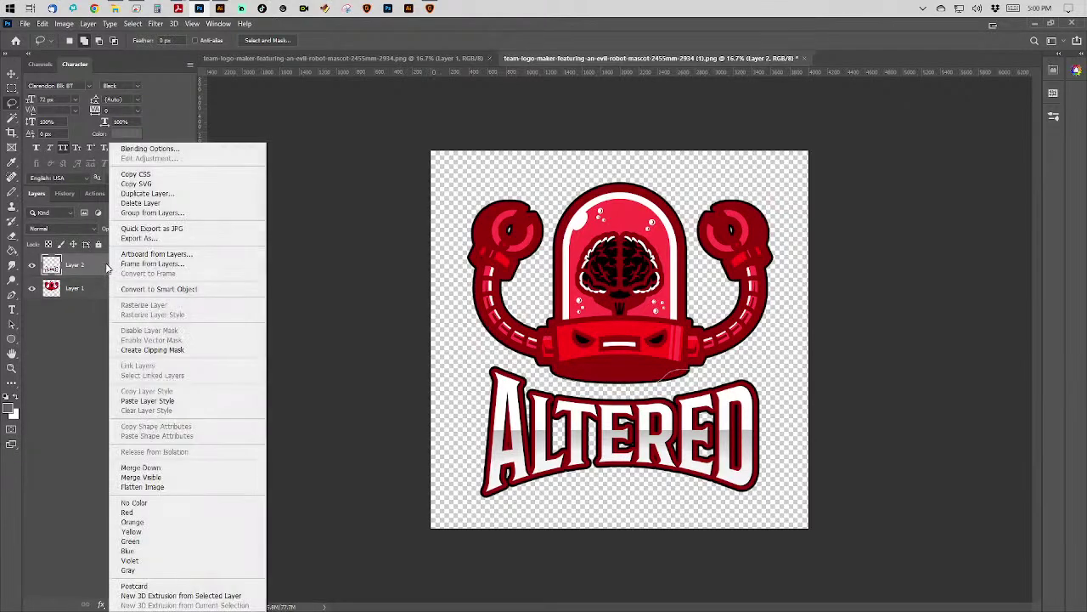
left_click(178, 194)
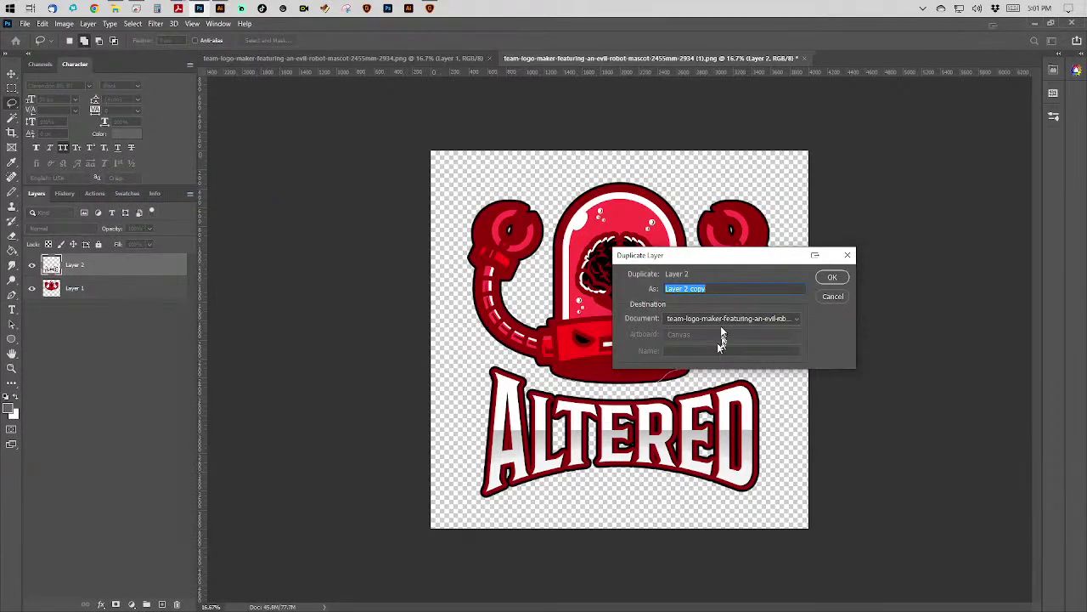
left_click(722, 328)
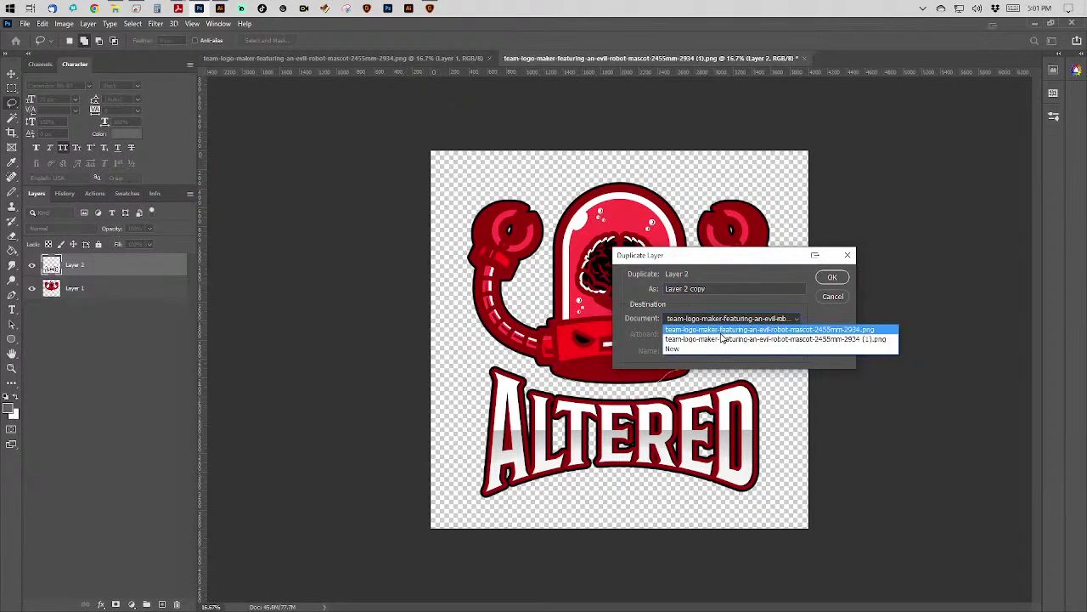
left_click(743, 334)
left_click(829, 276)
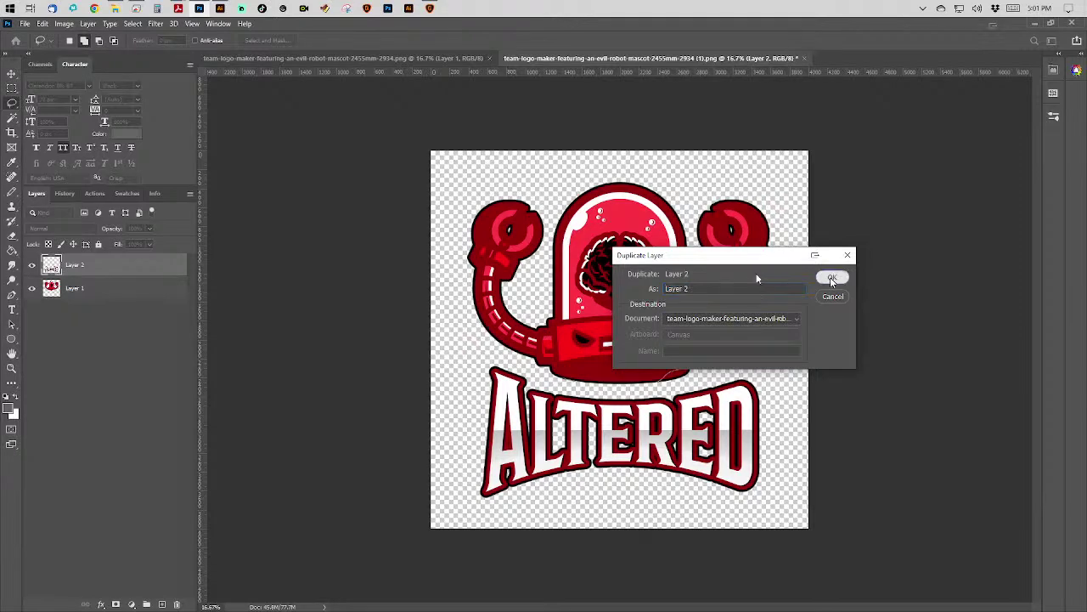
left_click(355, 62)
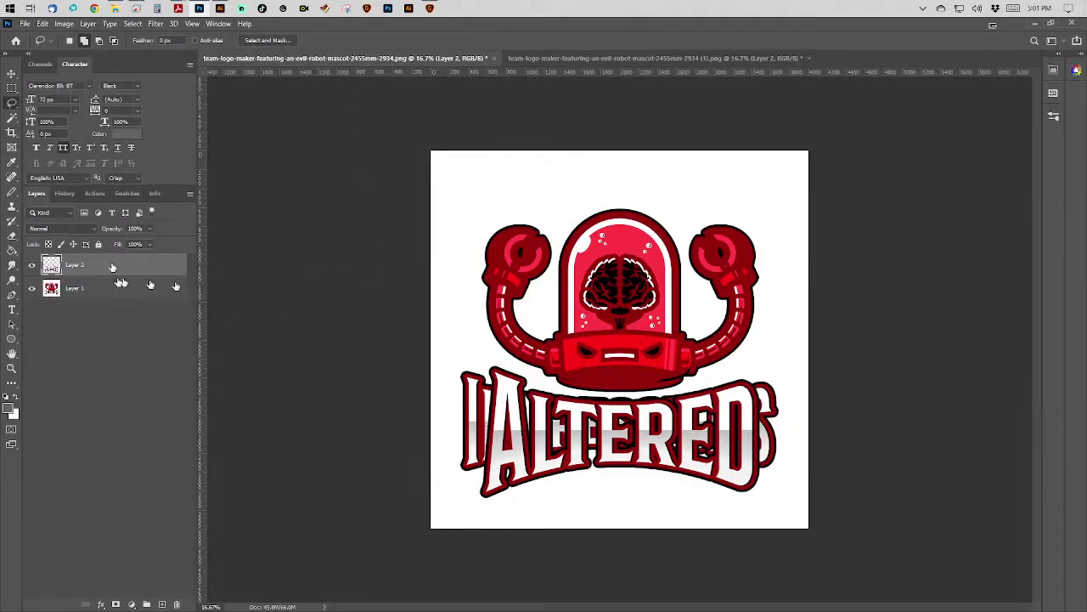
Move the ALTERED lettering to the top, then extend the canvas to 8000 high, anchored at the bottom.
left_click(11, 74)
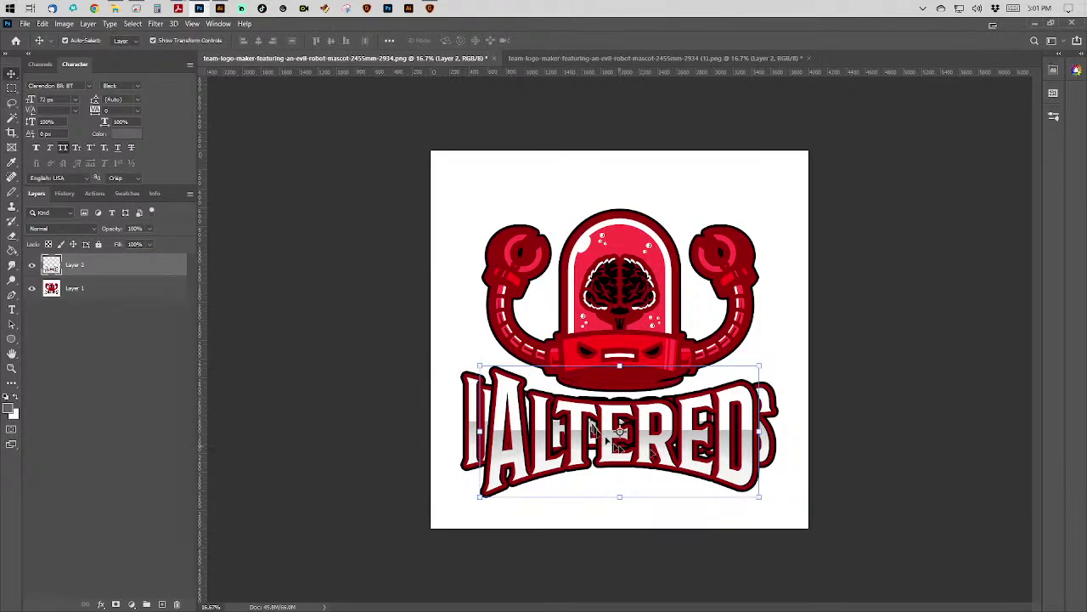
left_click_drag(659, 456, 660, 179)
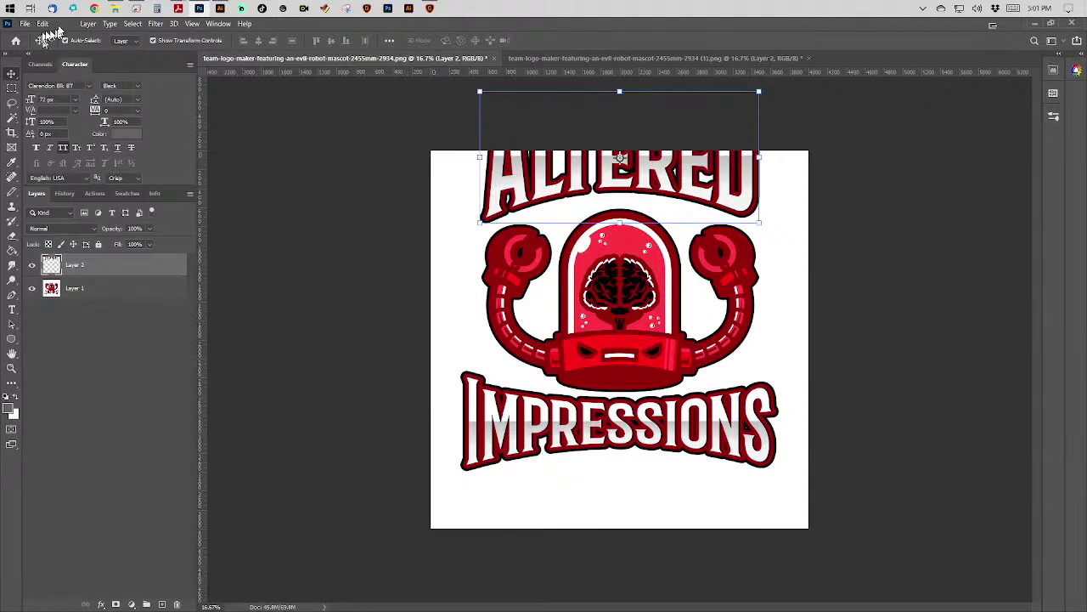
left_click(64, 24)
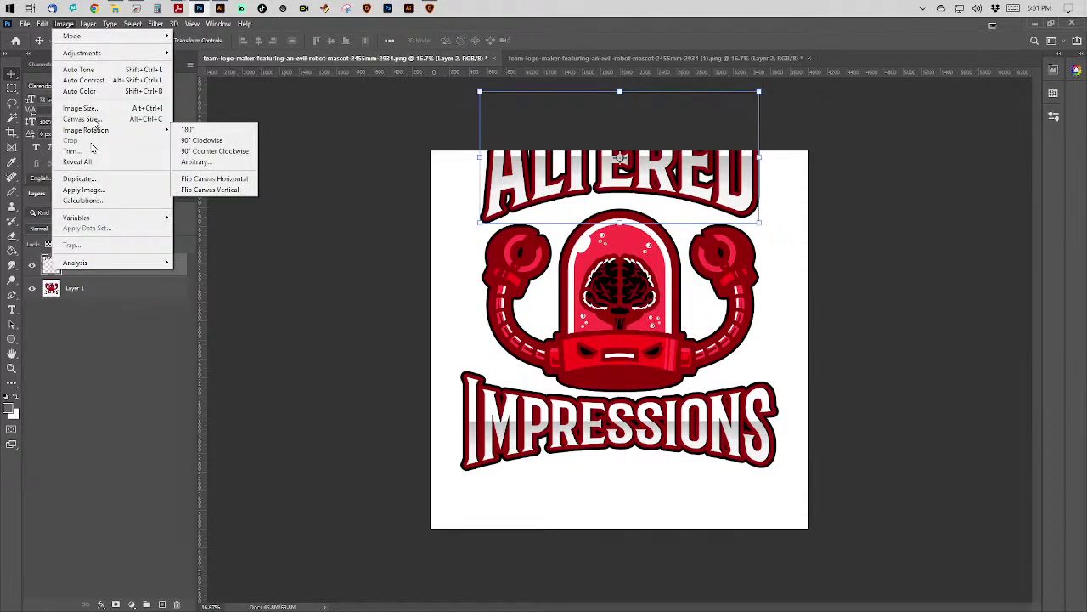
left_click(90, 120)
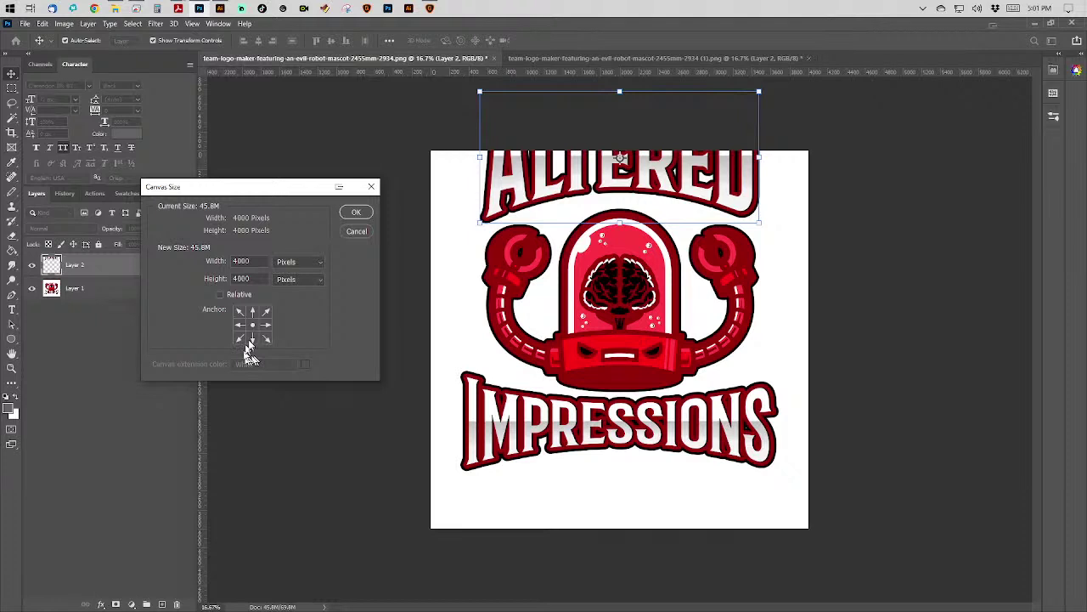
left_click(251, 339)
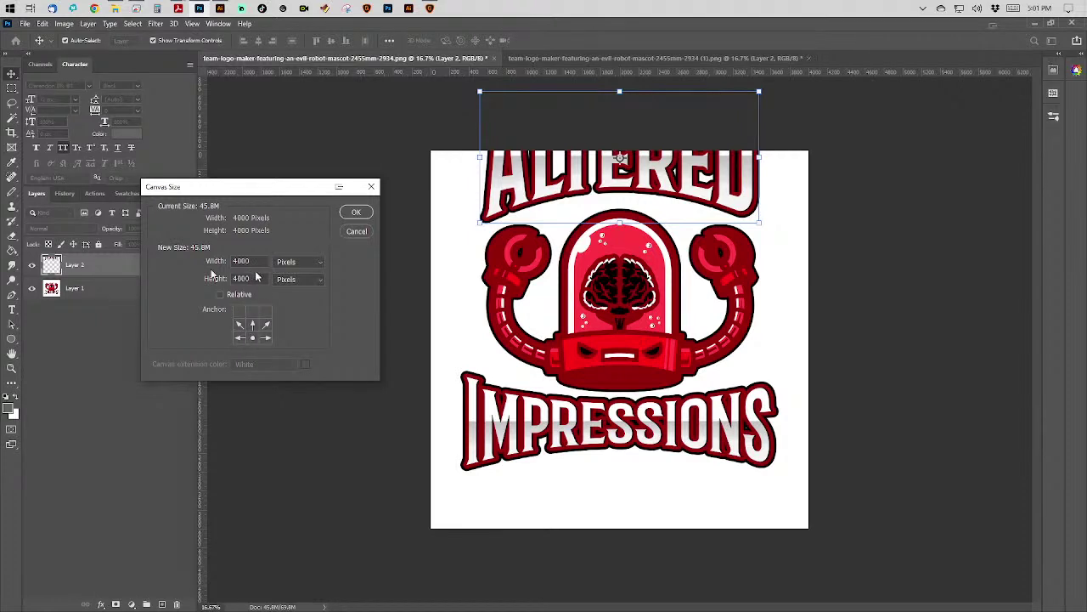
double_click(256, 281)
type("8")
key("Return")
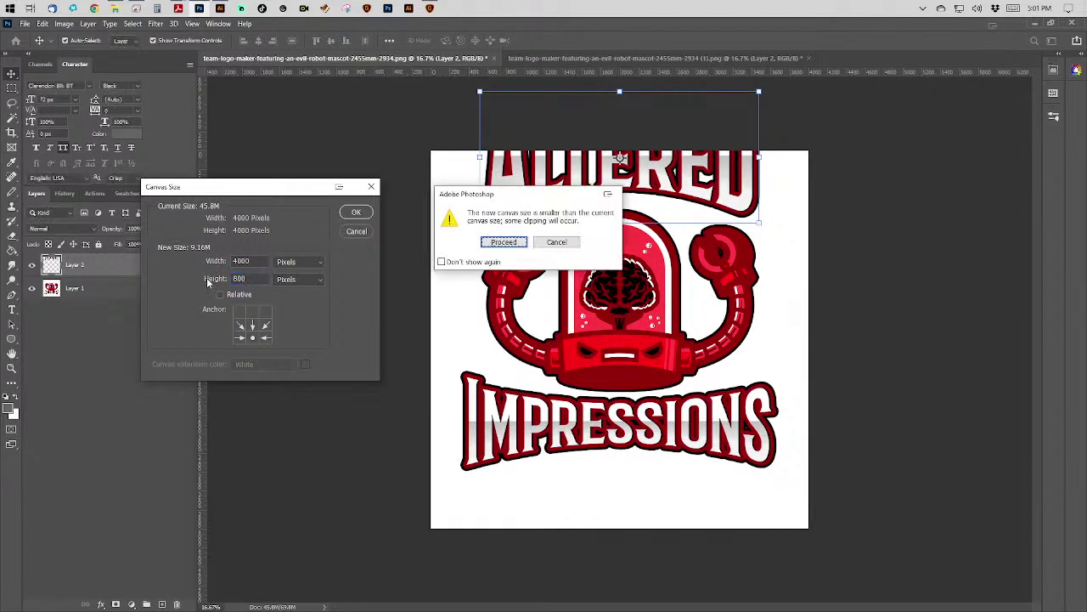
left_click(557, 242)
double_click(249, 278)
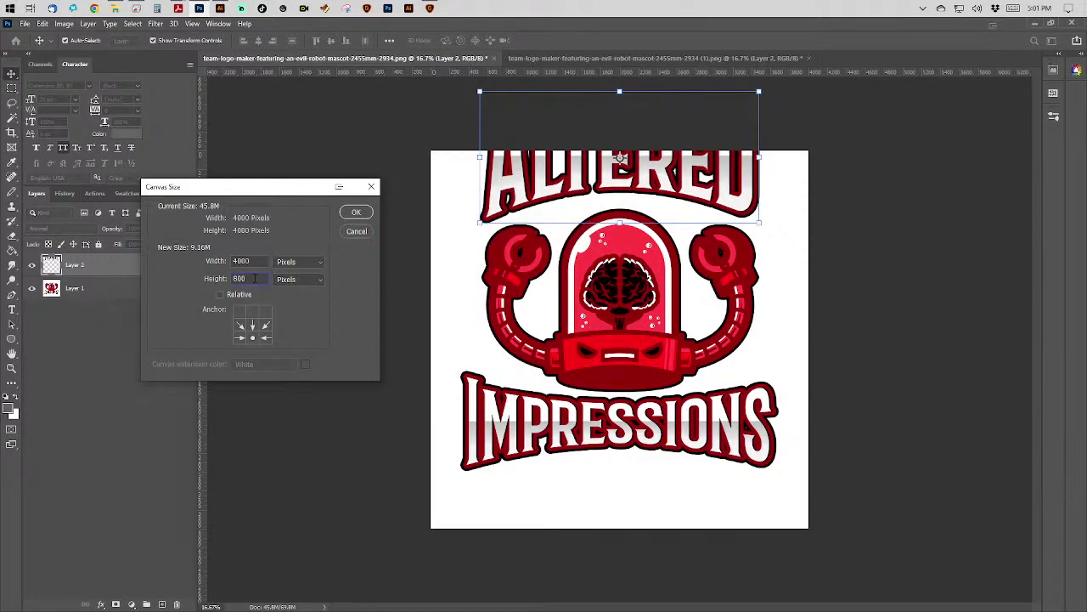
type("8000")
key("Return")
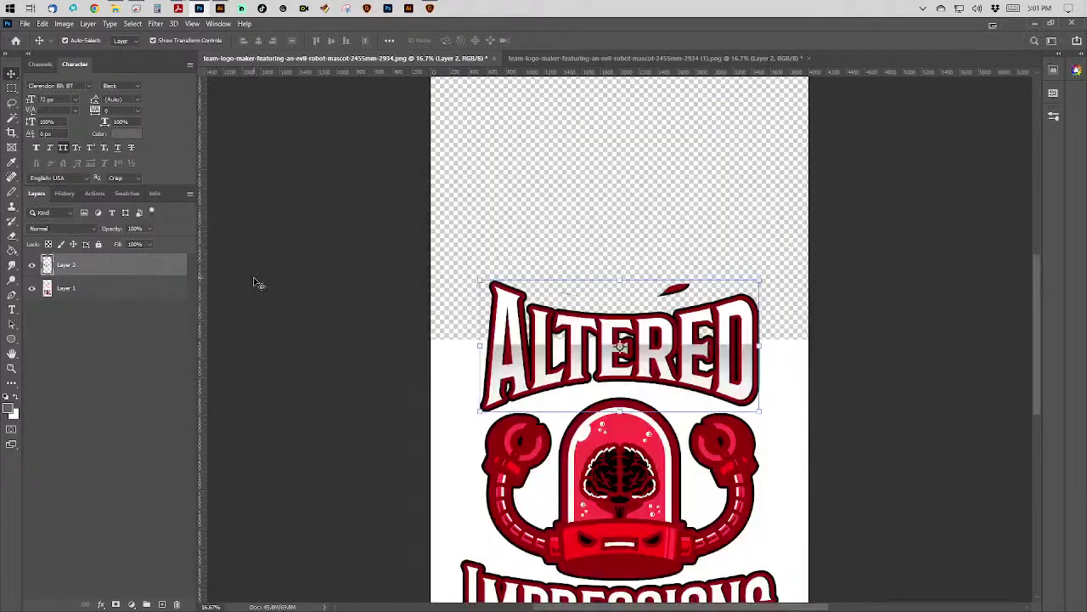
key("ctrl+0")
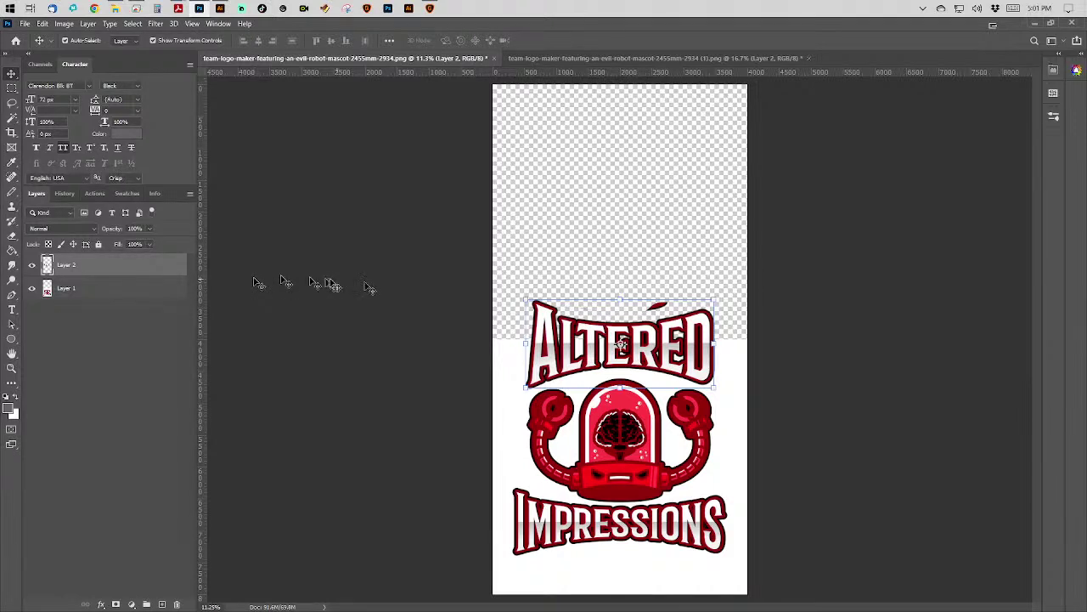
Add a new Layer 3 below Layer 1 and fill it with white.
left_click(107, 294)
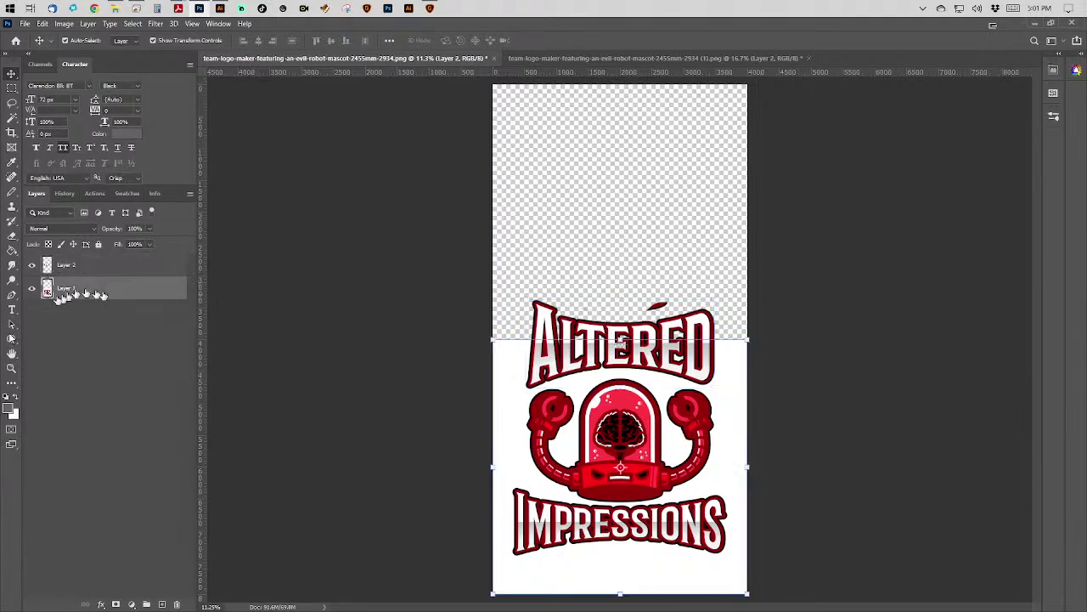
left_click(12, 252)
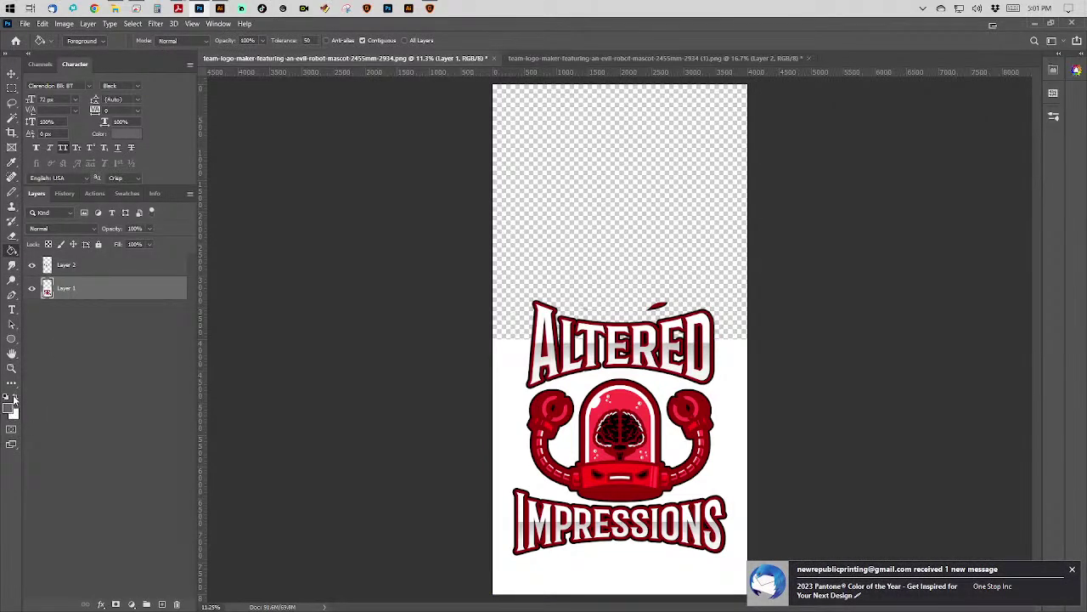
left_click(14, 397)
left_click(161, 604)
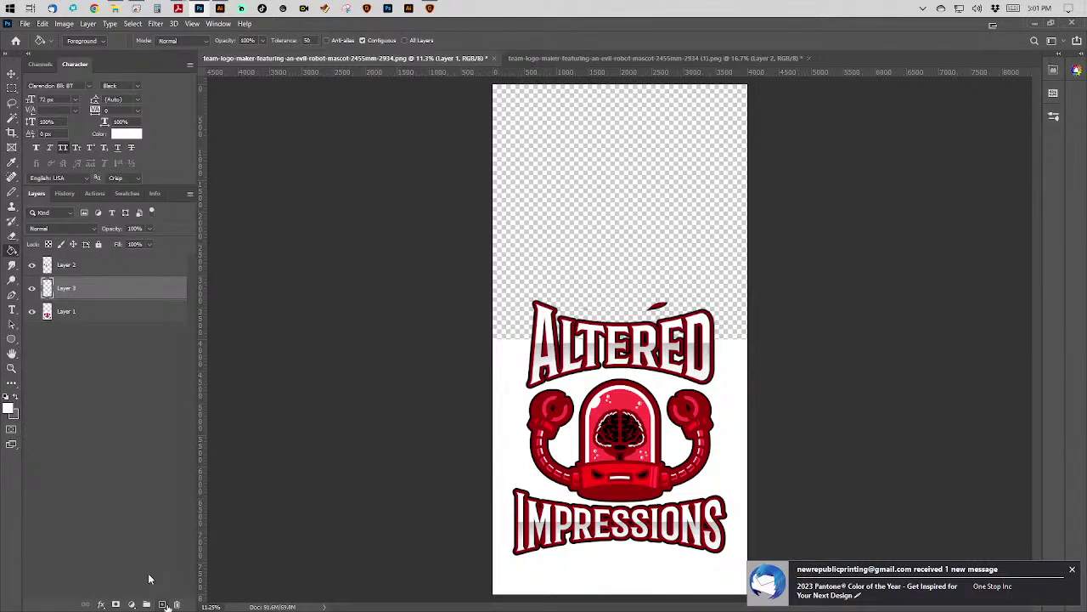
left_click_drag(109, 291, 115, 335)
key("alt+BackSpace")
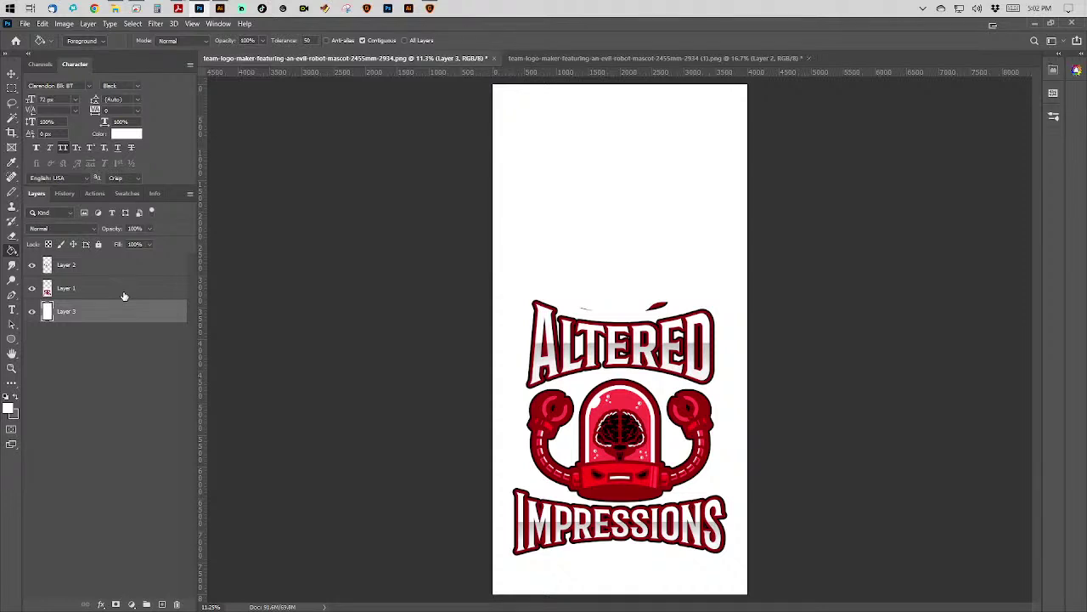
Zoom out and back in, then select Layer 2 with the ALTERED lettering.
key("ctrl+minus")
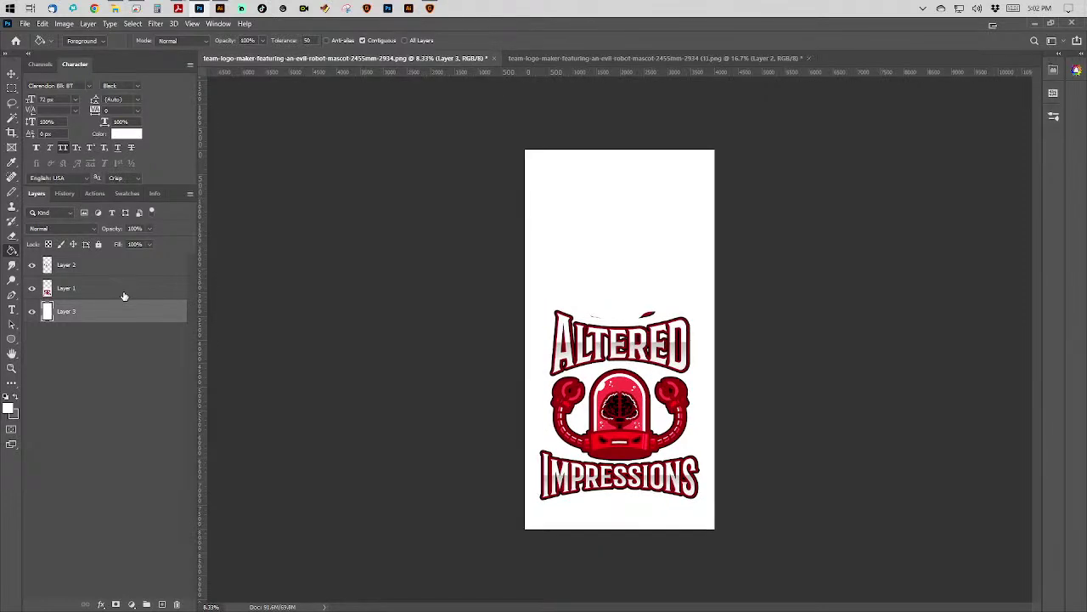
key("ctrl+plus")
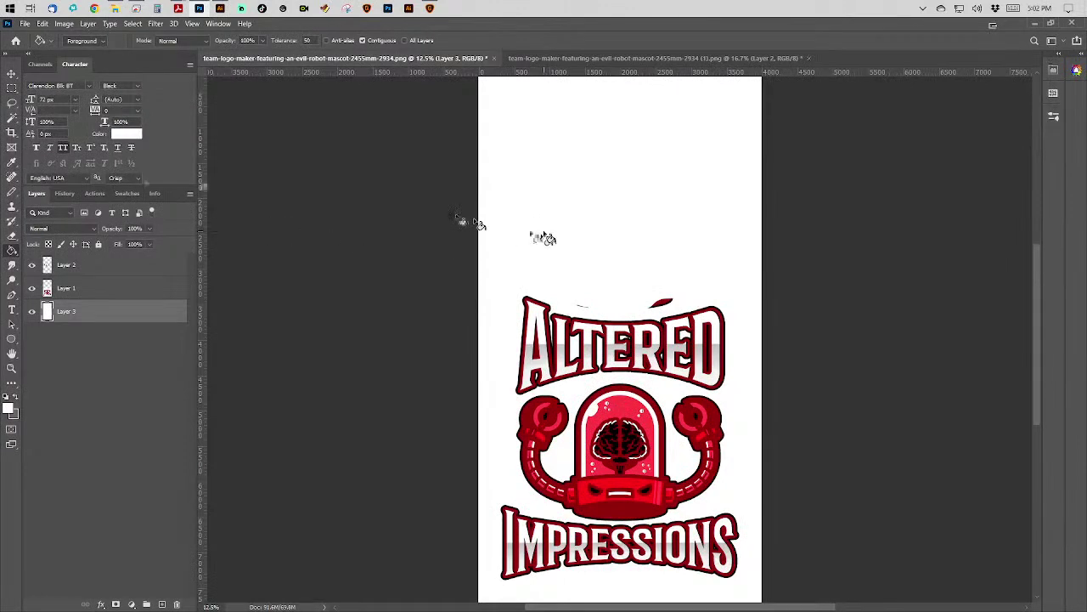
left_click(117, 271)
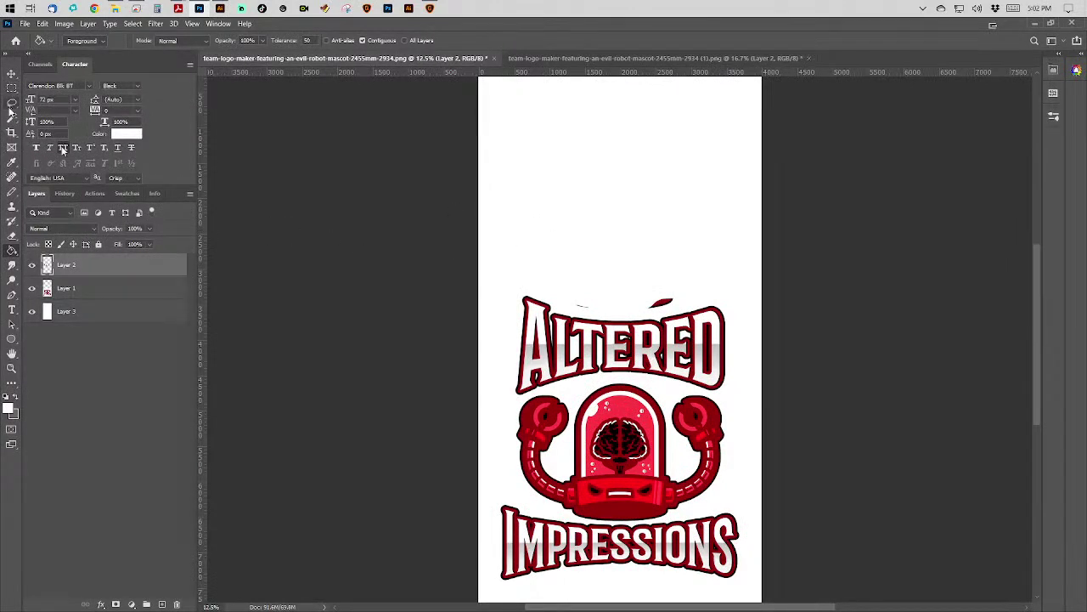
Zoom in and lasso the stray red and black shards above ALTERED on Layer 2.
left_click(12, 102)
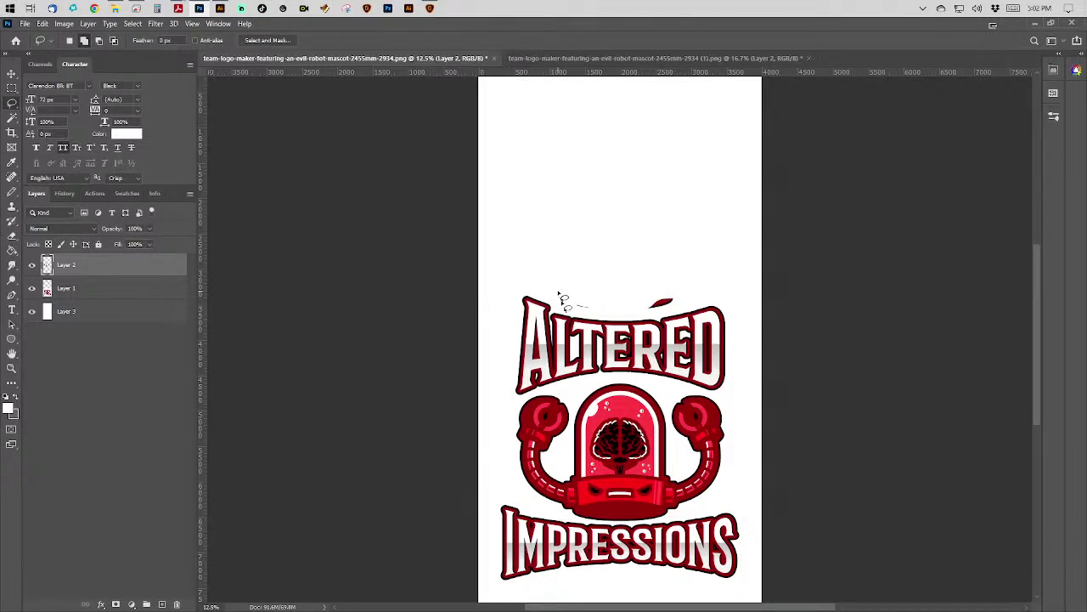
left_click_drag(583, 314, 664, 318)
key("ctrl+plus")
key("ctrl+plus")
key("ctrl+plus")
key("ctrl+plus")
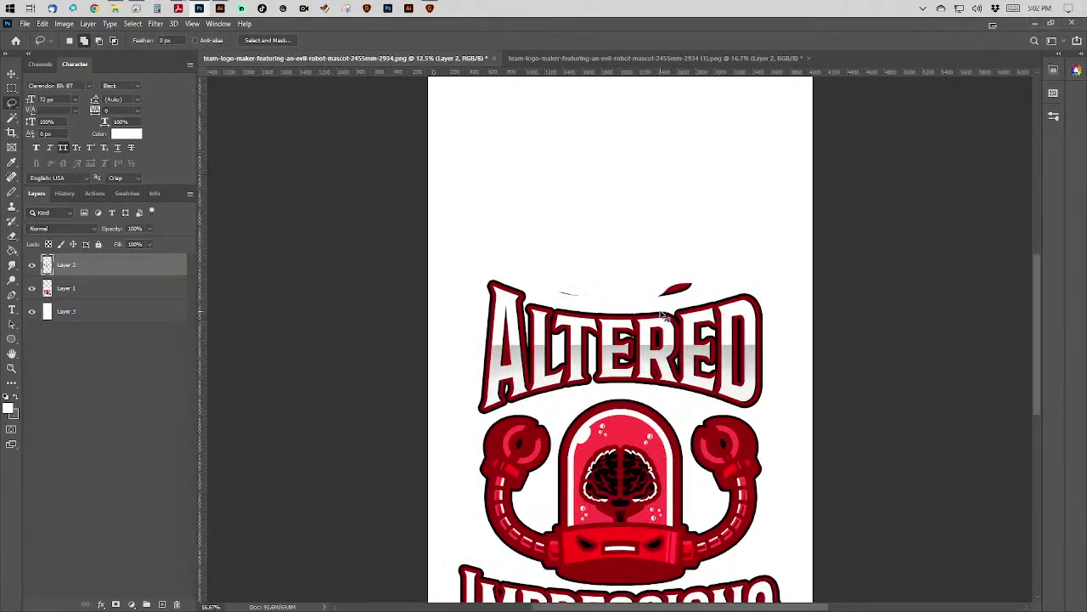
key("ctrl+plus")
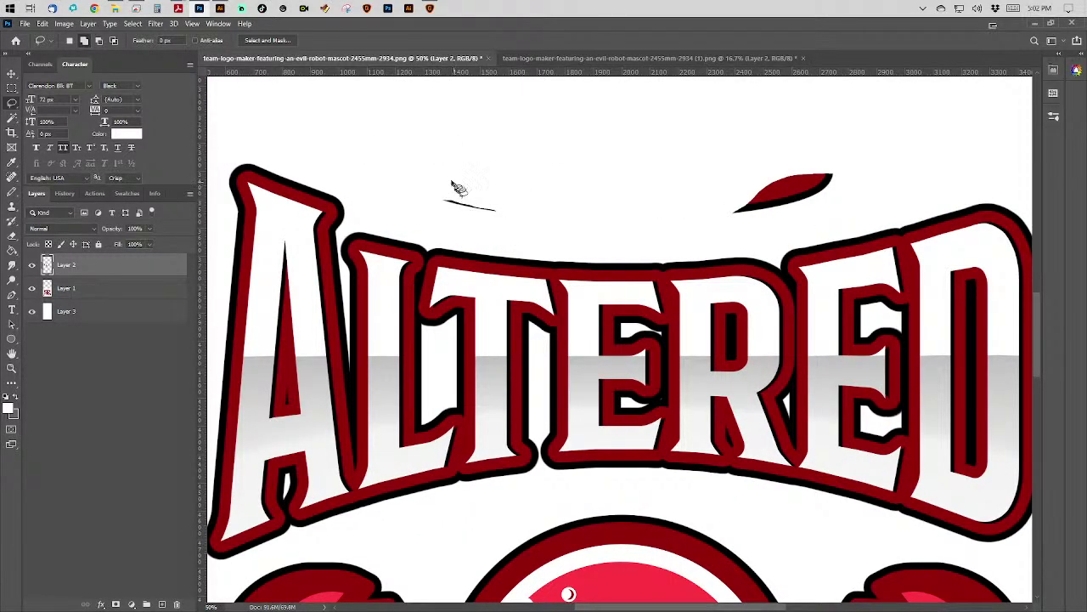
left_click_drag(429, 173, 476, 221)
mouse_move(646, 248)
left_mouse_down()
mouse_move(837, 204)
mouse_move(860, 170)
mouse_move(712, 137)
mouse_move(500, 148)
left_mouse_up()
Delete the selected shards, deselect, fit the view, and add Layer 1 to the selection.
key("Delete")
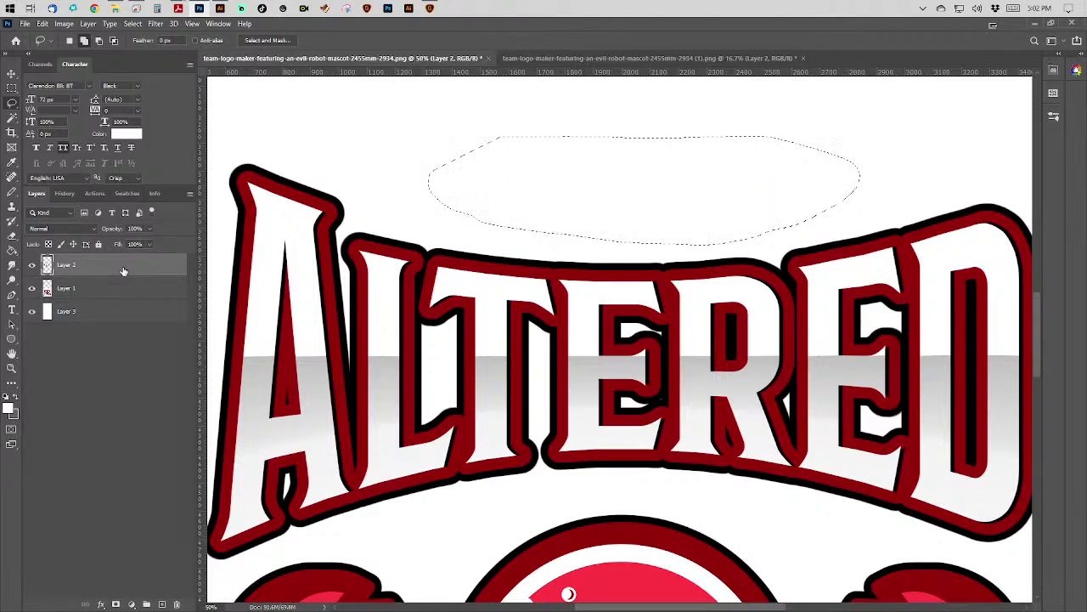
key("ctrl+d")
key("ctrl+0")
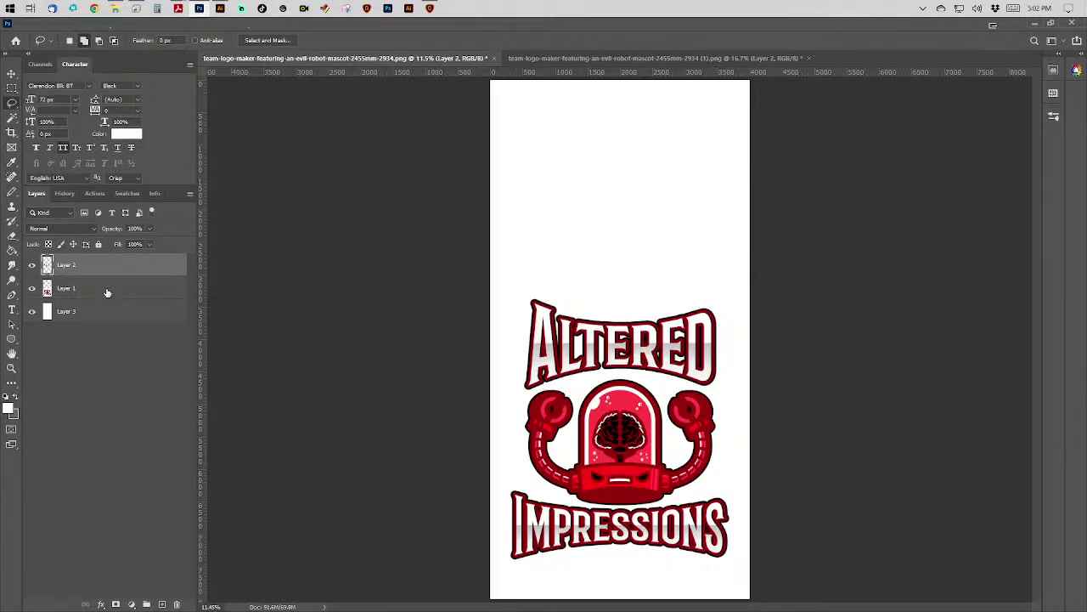
left_click(107, 292, "shift")
left_click(11, 74)
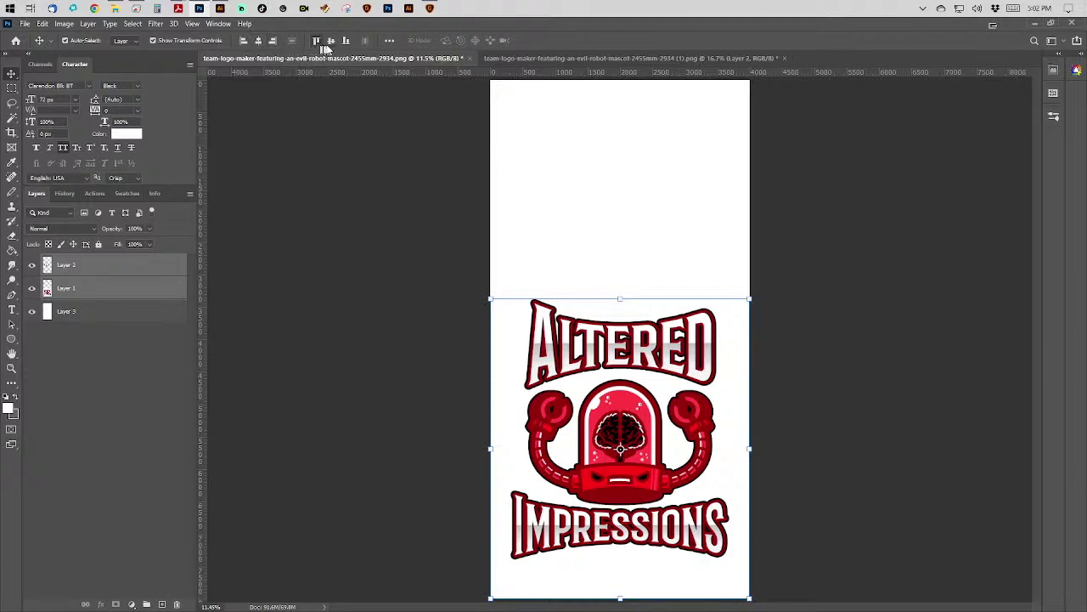
Select the empty white area around the logo by colour, with Layer 2 selected.
left_click(388, 42)
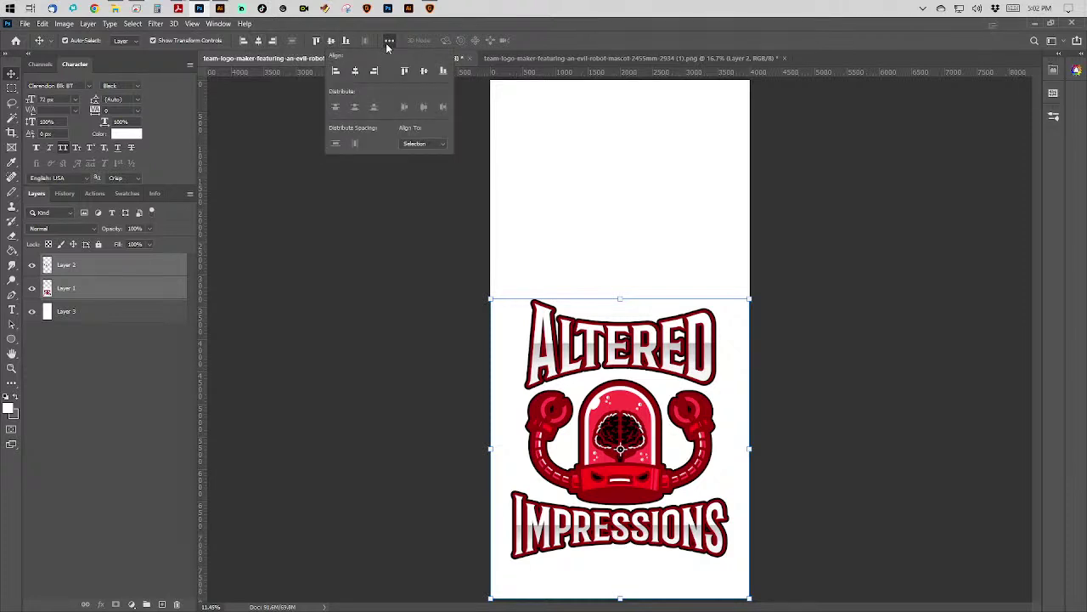
left_click(117, 397)
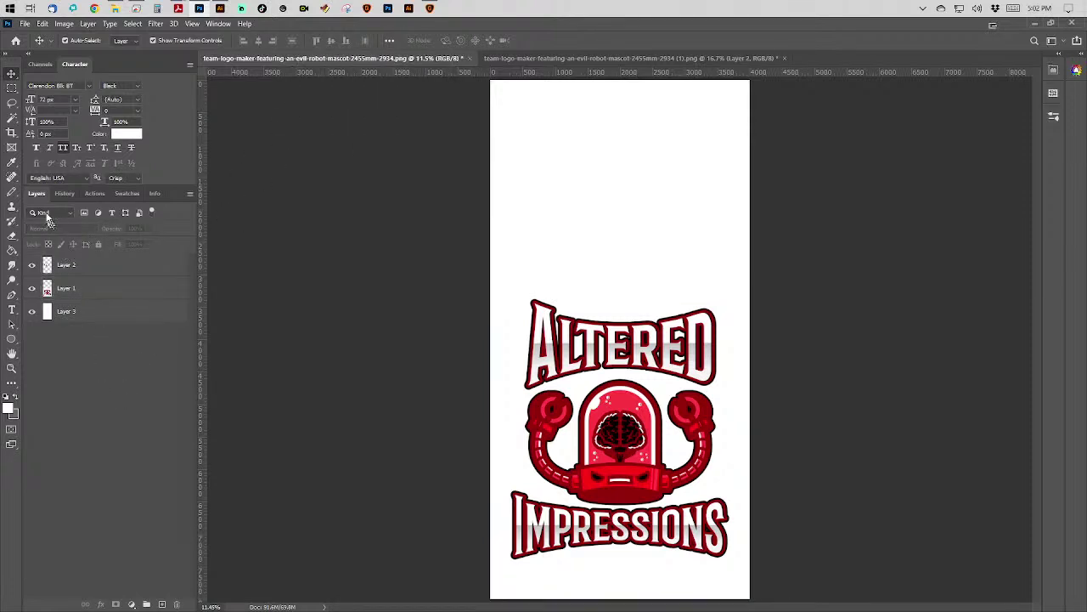
left_click(12, 117)
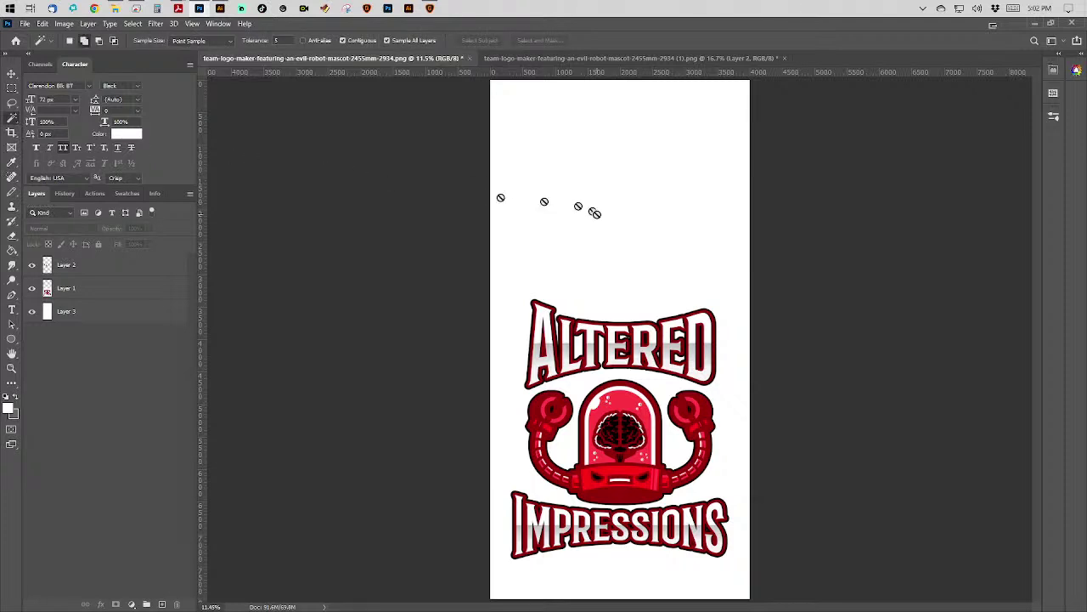
left_click(592, 214)
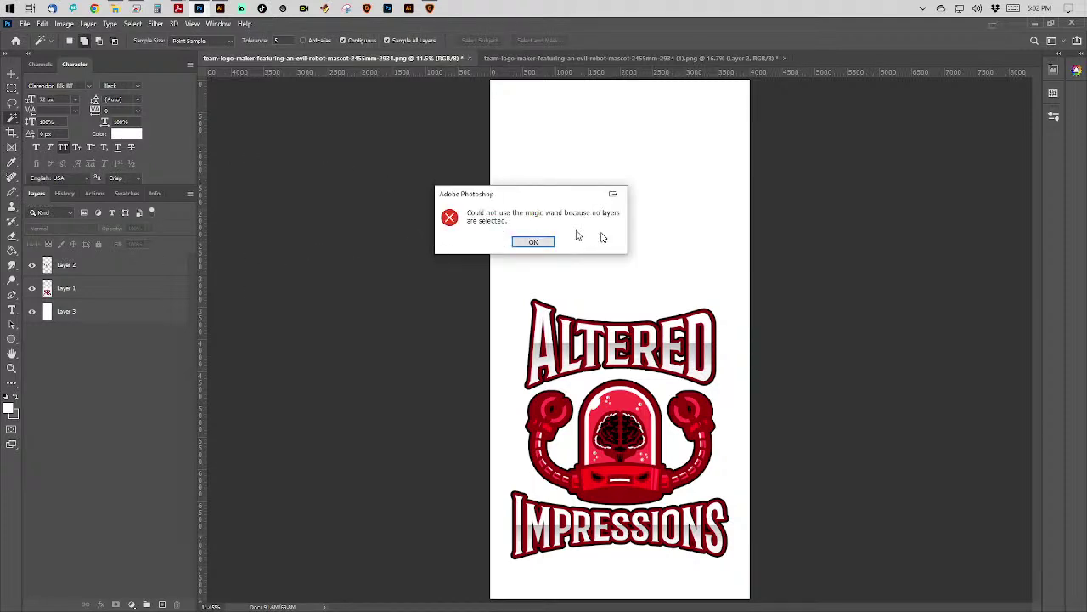
left_click(533, 242)
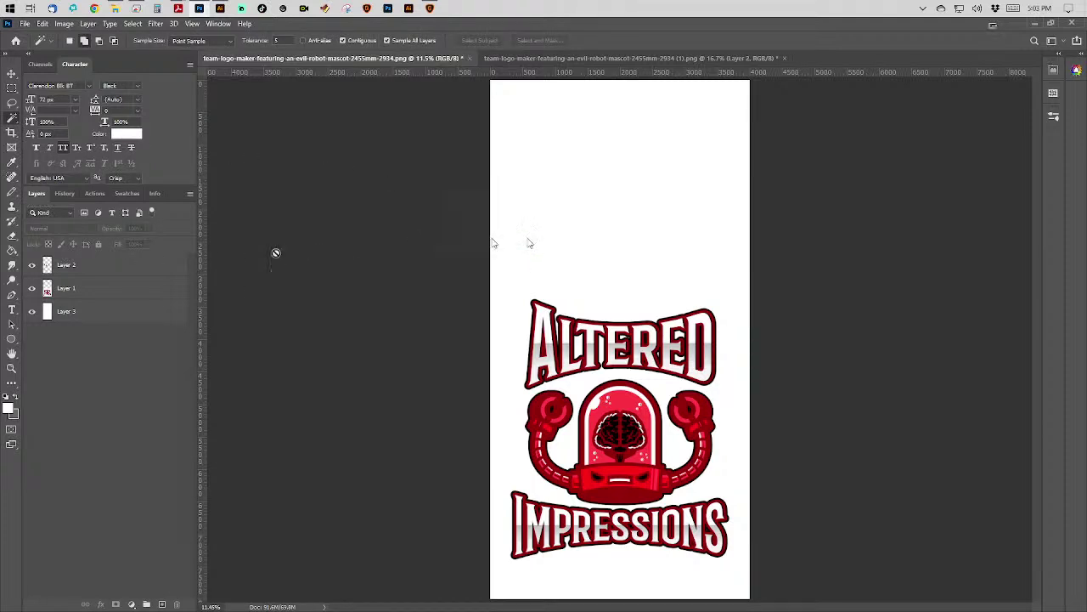
left_click(113, 263)
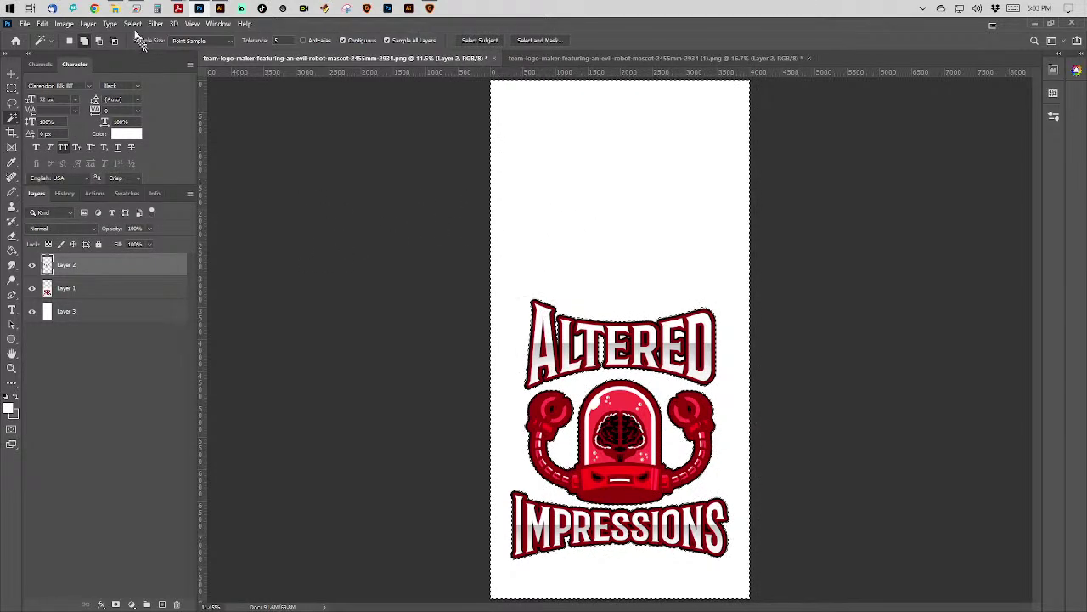
Invert the selection onto the logo and crop the canvas to it.
left_click(134, 24)
left_click(140, 66)
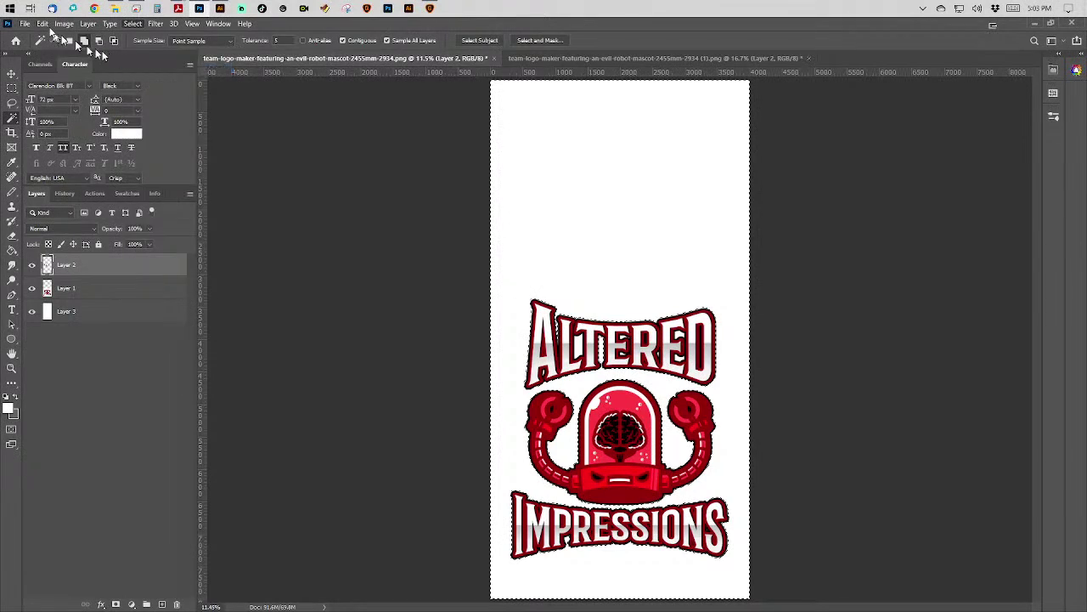
left_click(63, 24)
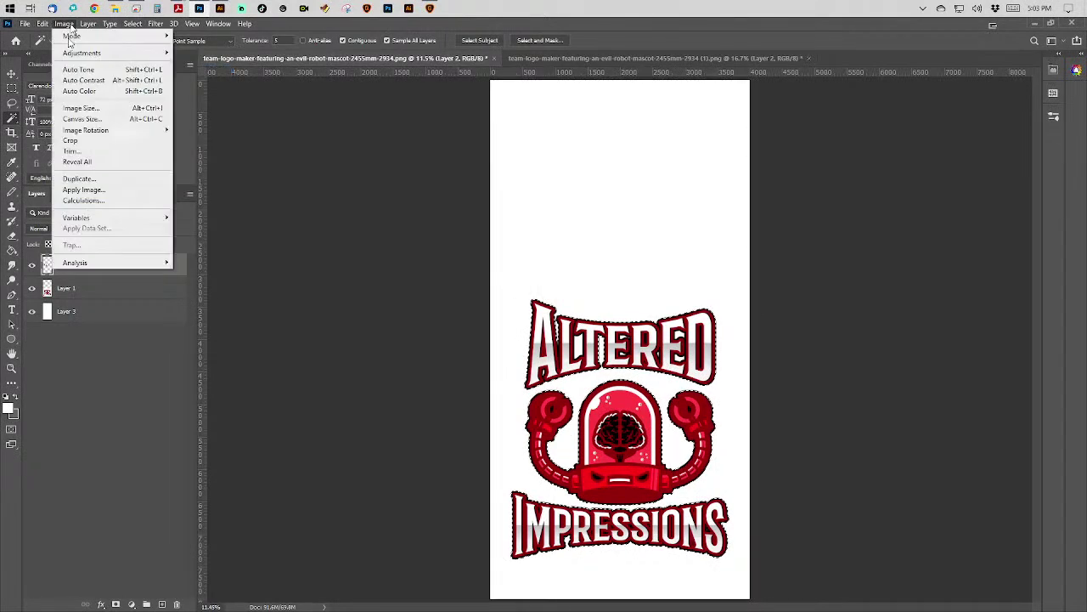
left_click(76, 140)
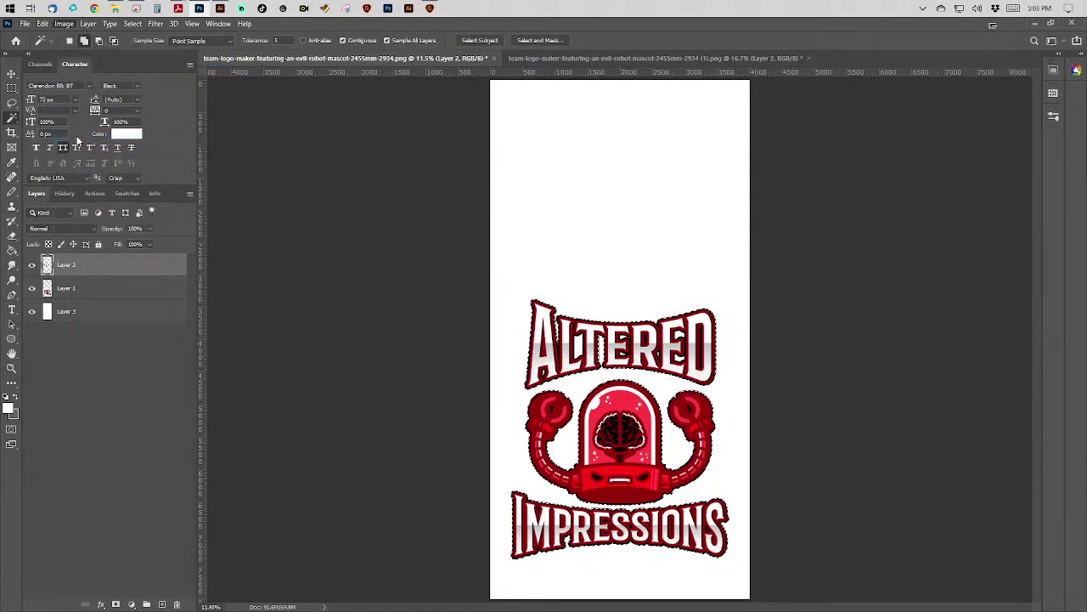
Fit the cropped logo on screen, select Layer 1 with Layer 2, and switch to the Move tool.
key("ctrl+0")
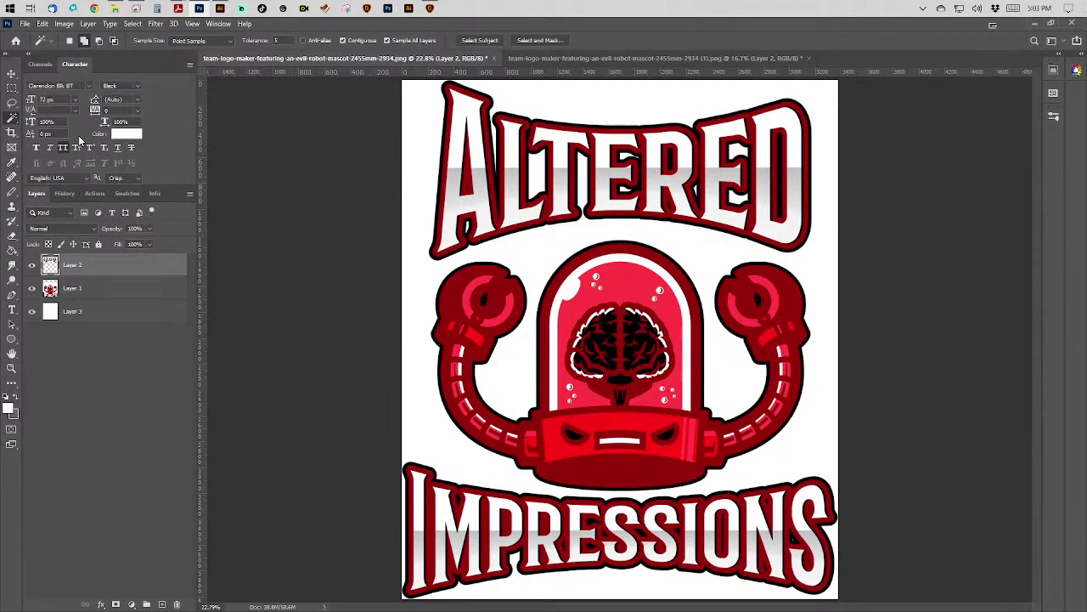
left_click(429, 9)
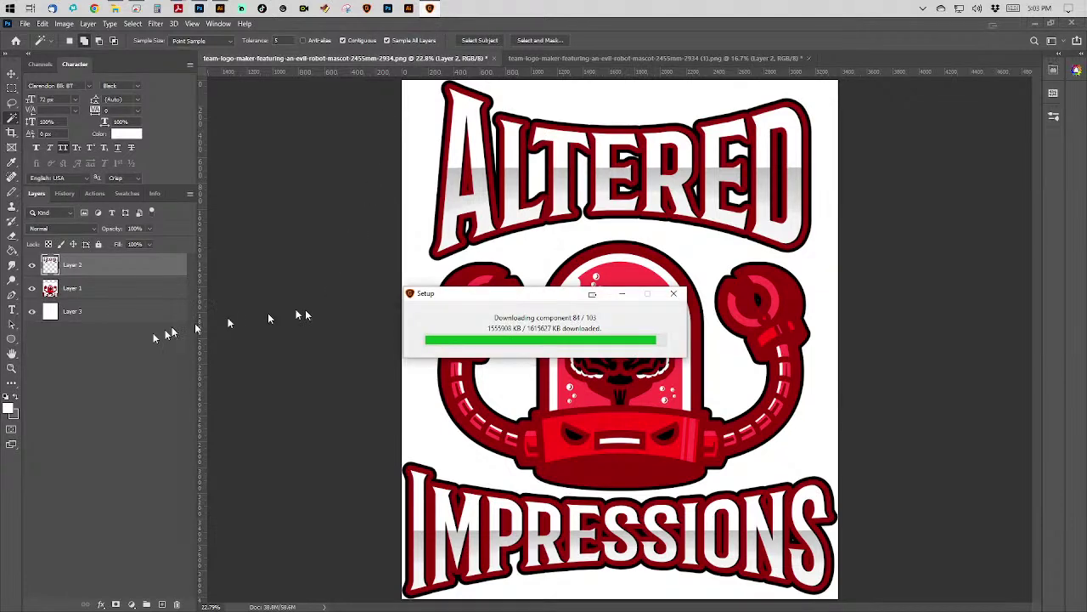
left_click(123, 346)
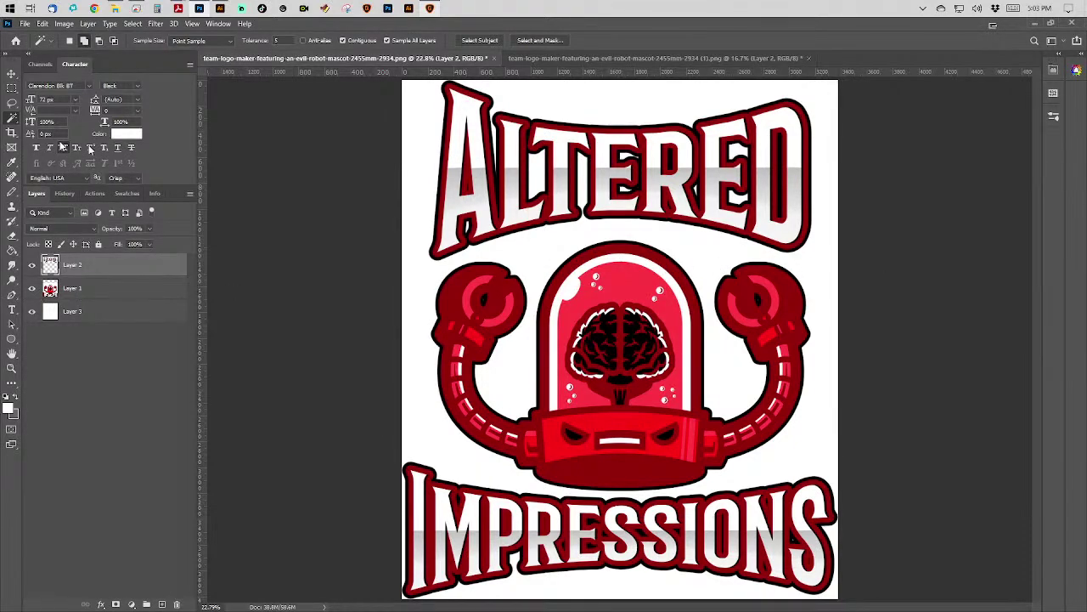
left_click(143, 297, "shift")
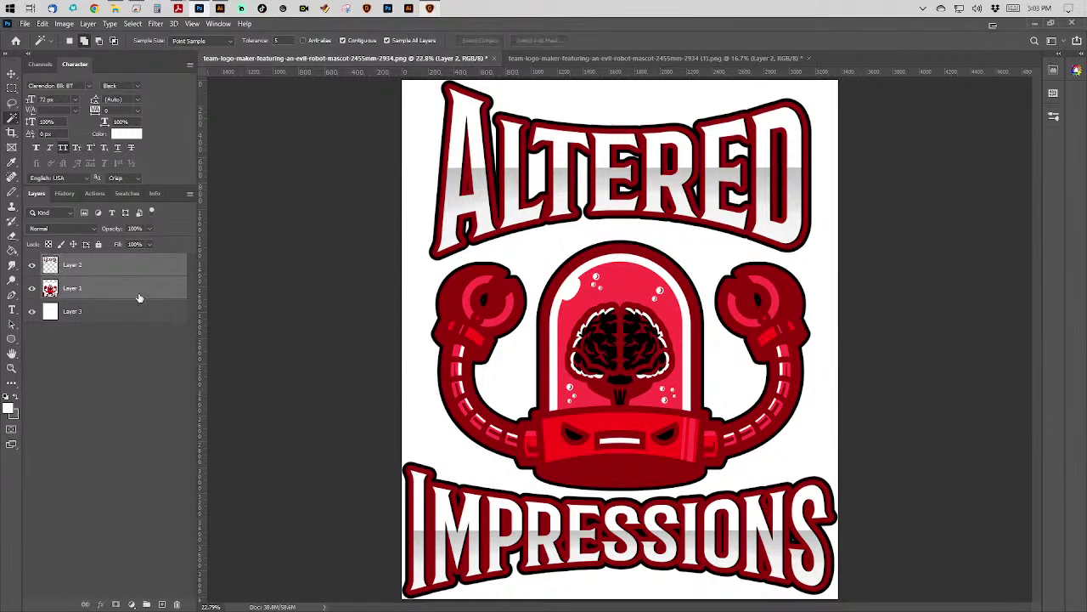
left_click(12, 73)
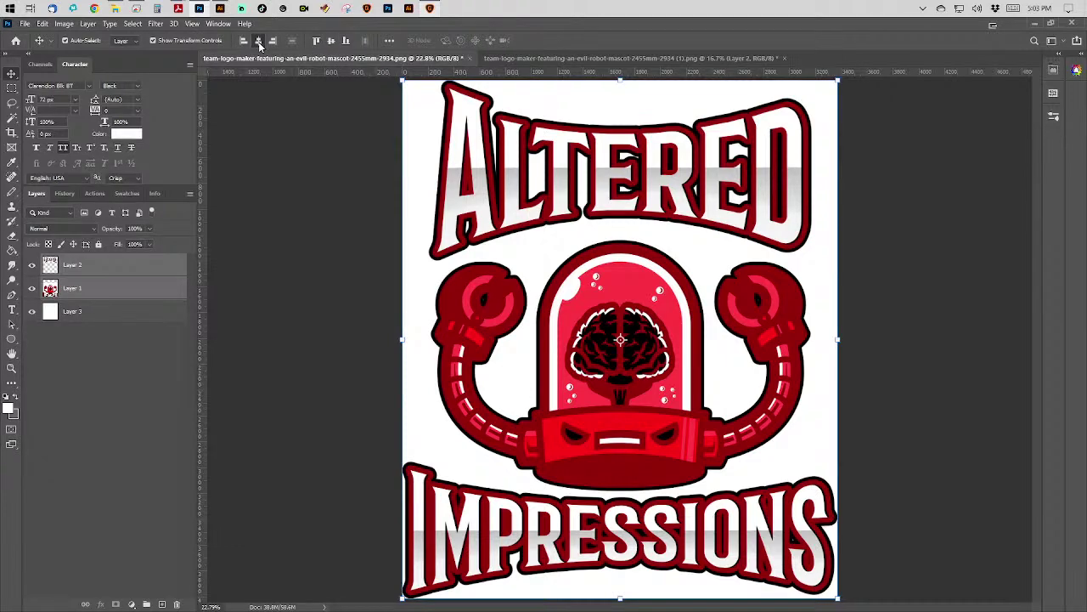
Nudge the ALTERED layer down slightly toward the robot, then deselect all layers.
left_click(389, 41)
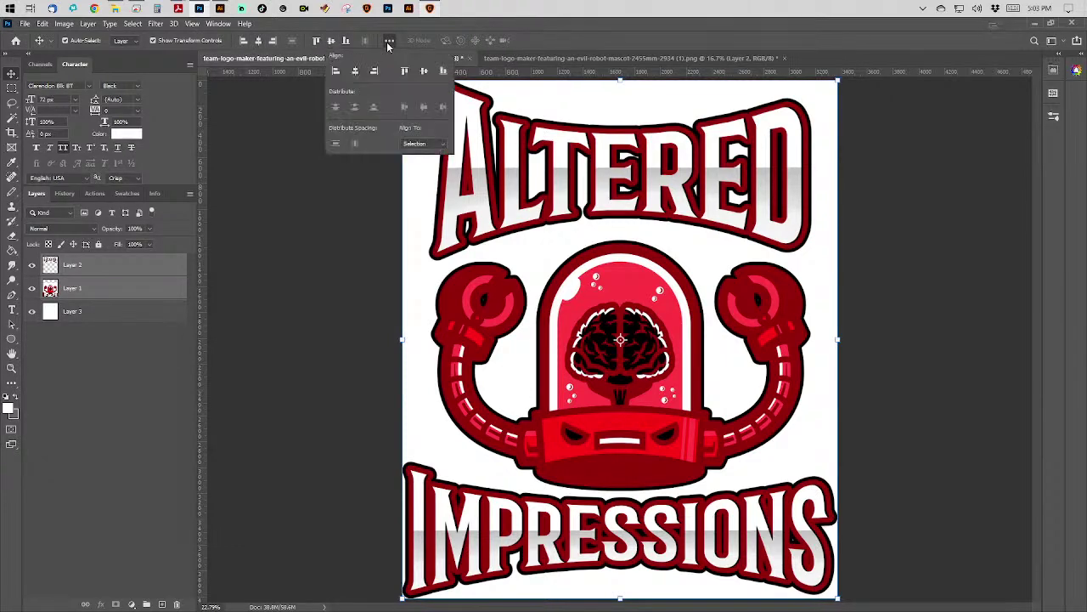
left_click(155, 270)
key("Down")
key("Down")
key("Down")
key("Down")
key("Down")
key("Down")
key("Down")
key("Down")
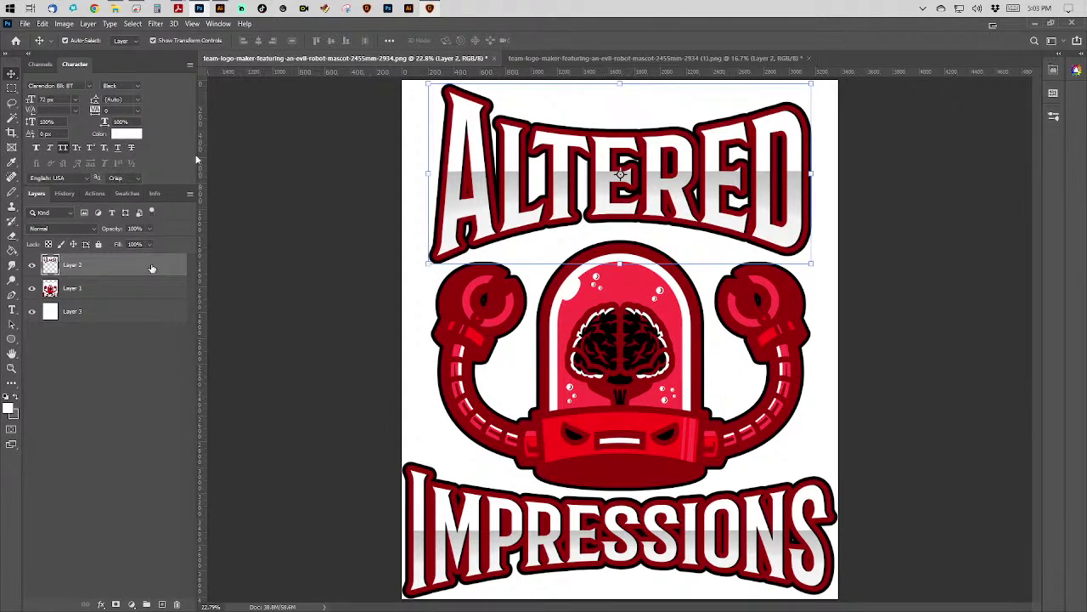
key("ctrl+h")
left_click(119, 374)
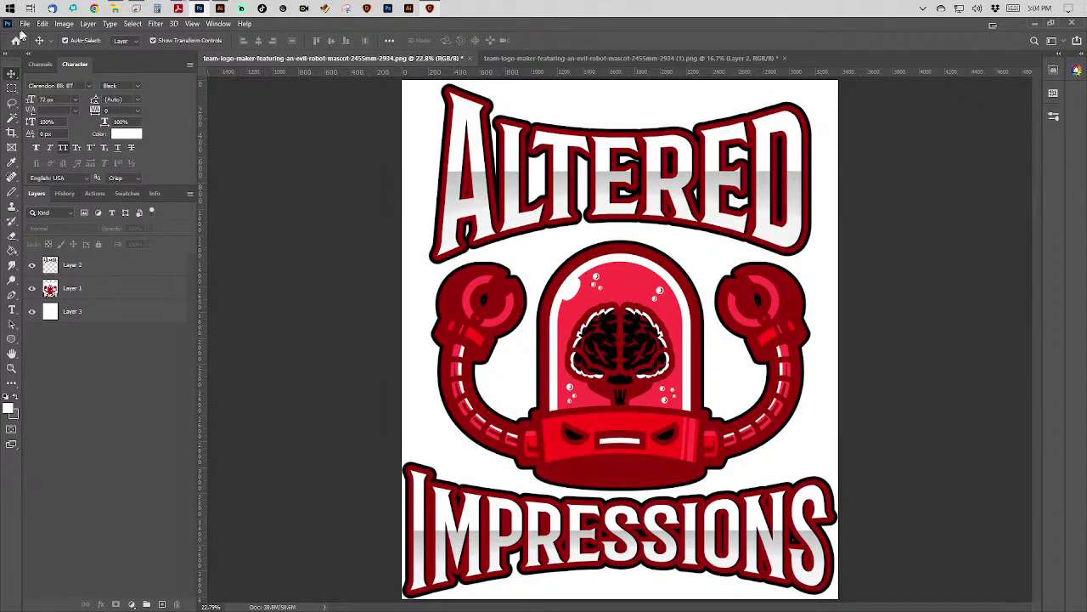
Save the logo as the Photoshop file AI wk.psd.
left_click(25, 24)
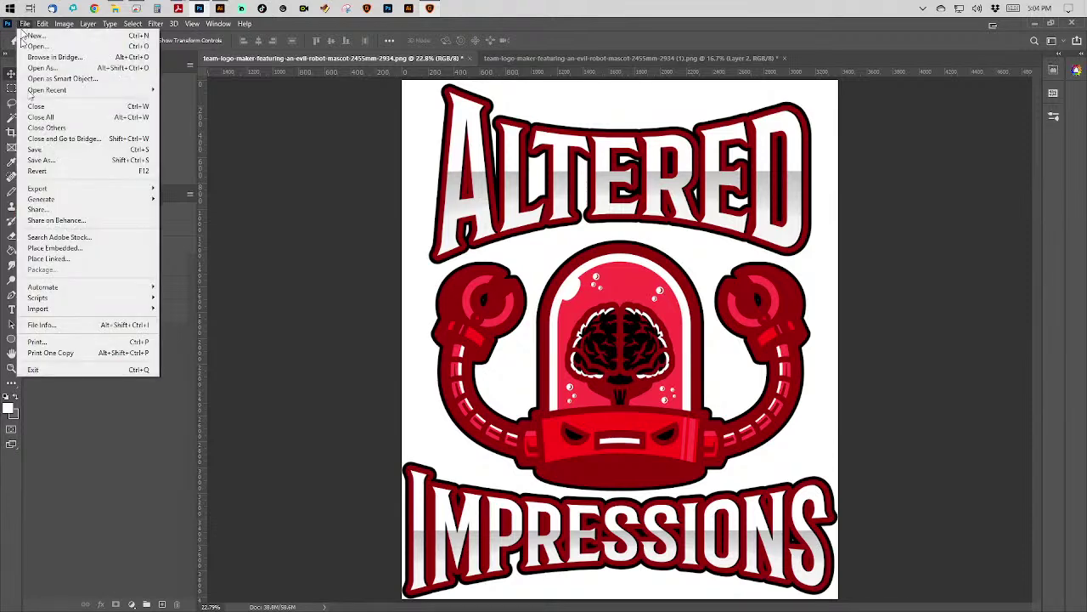
left_click(38, 160)
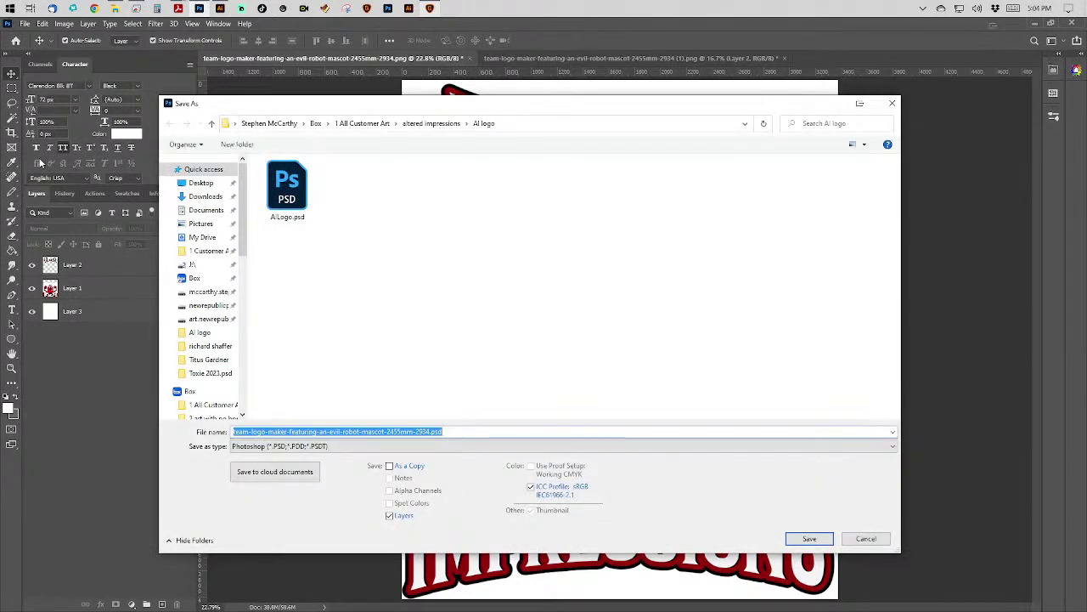
key("BackSpace")
key("BackSpace")
key("BackSpace")
key("BackSpace")
key("BackSpace")
key("BackSpace")
key("BackSpace")
key("BackSpace")
key("BackSpace")
key("BackSpace")
key("BackSpace")
key("BackSpace")
key("BackSpace")
key("BackSpace")
key("BackSpace")
key("BackSpace")
key("BackSpace")
key("BackSpace")
key("BackSpace")
key("BackSpace")
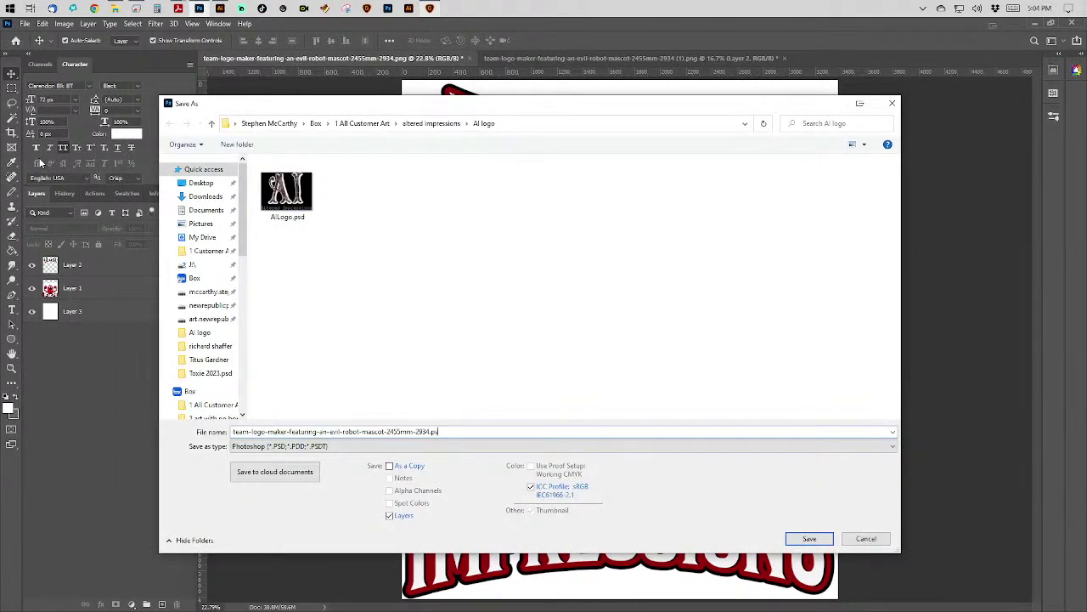
key("BackSpace")
key("BackSpace")
key("BackSpace")
key("BackSpace")
key("BackSpace")
key("BackSpace")
key("BackSpace")
key("BackSpace")
key("BackSpace")
key("BackSpace")
key("BackSpace")
key("BackSpace")
key("BackSpace")
key("BackSpace")
key("BackSpace")
key("BackSpace")
key("BackSpace")
key("BackSpace")
key("BackSpace")
key("BackSpace")
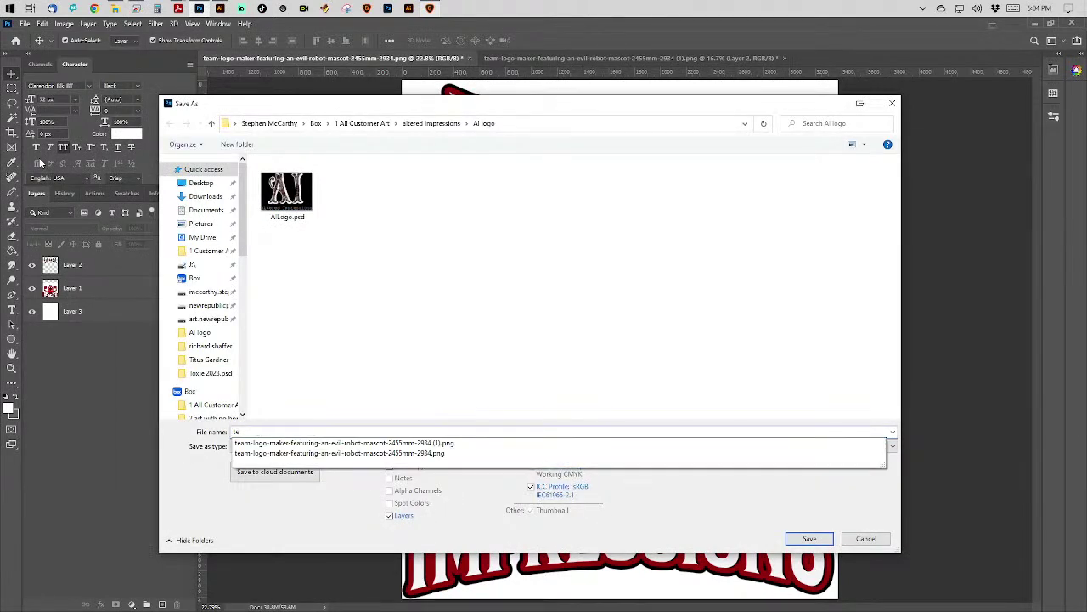
type("AI w")
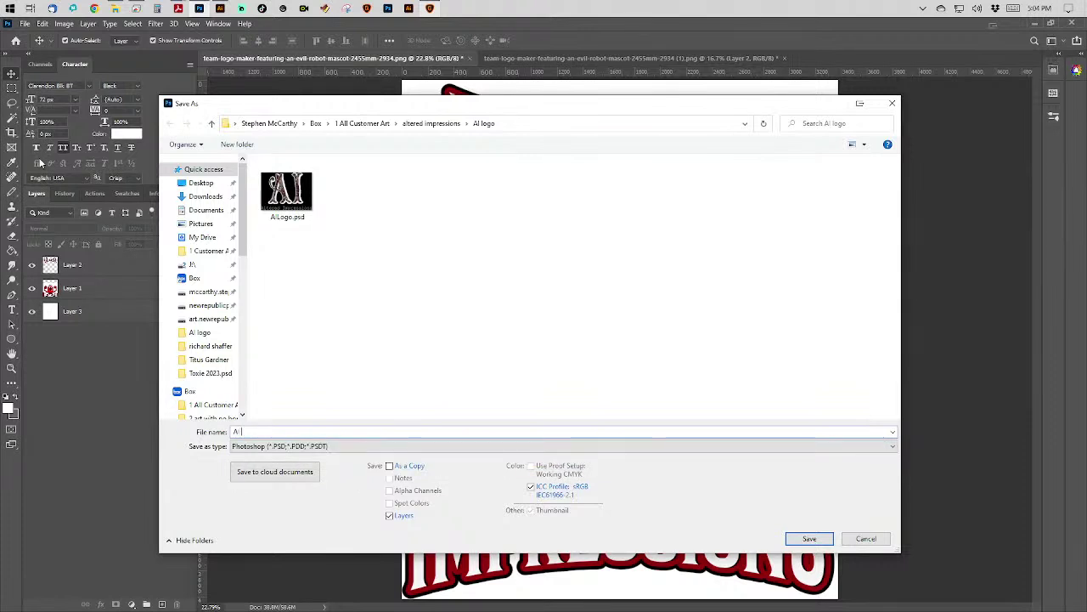
type("k")
key("Return")
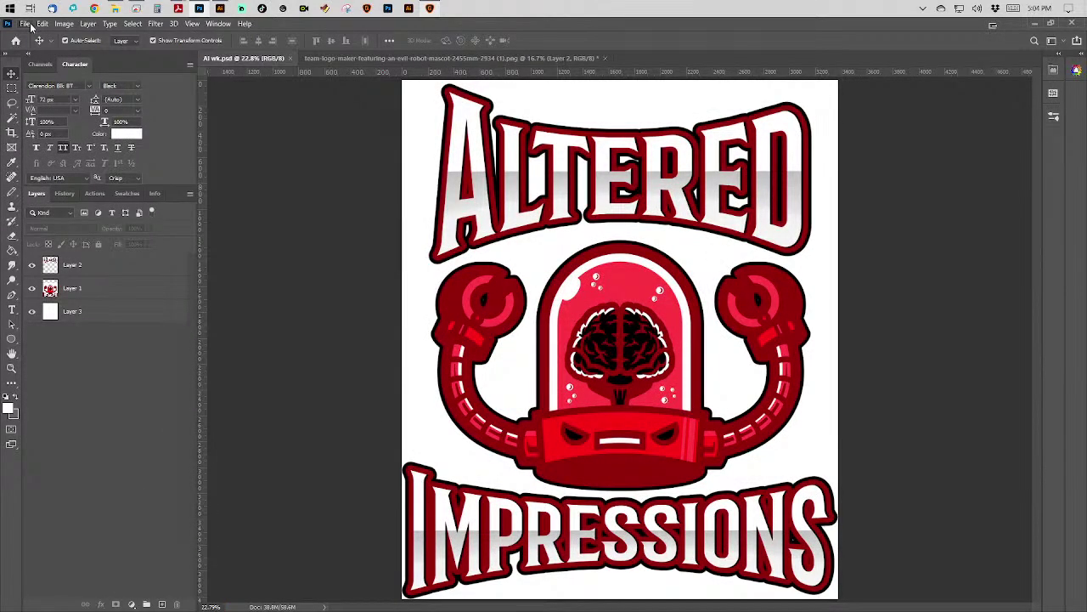
Quick-export a JPG copy of the logo.
left_click(27, 25)
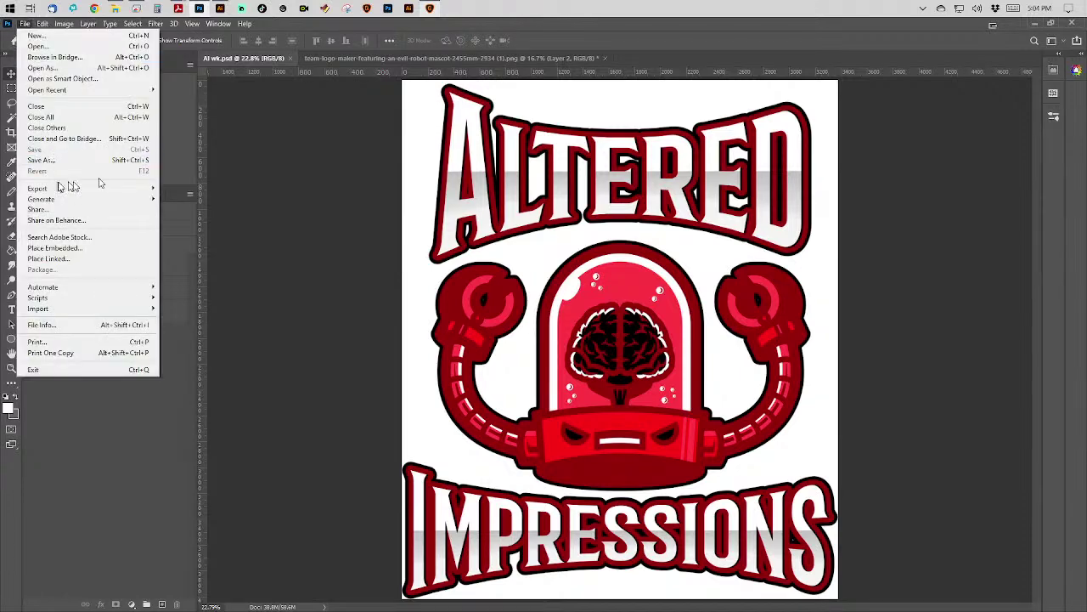
left_click(173, 188)
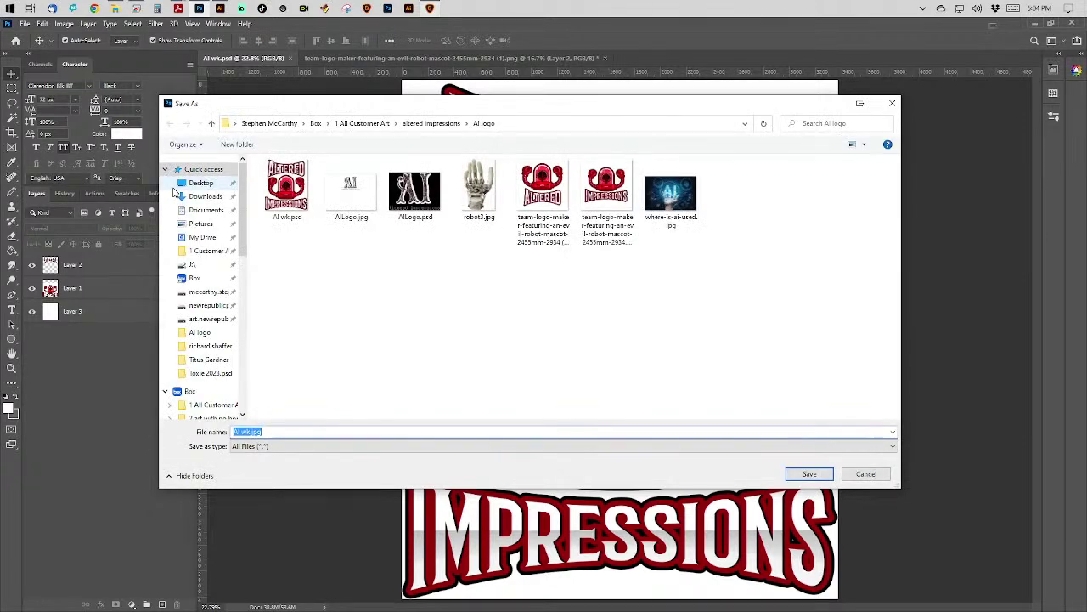
key("Return")
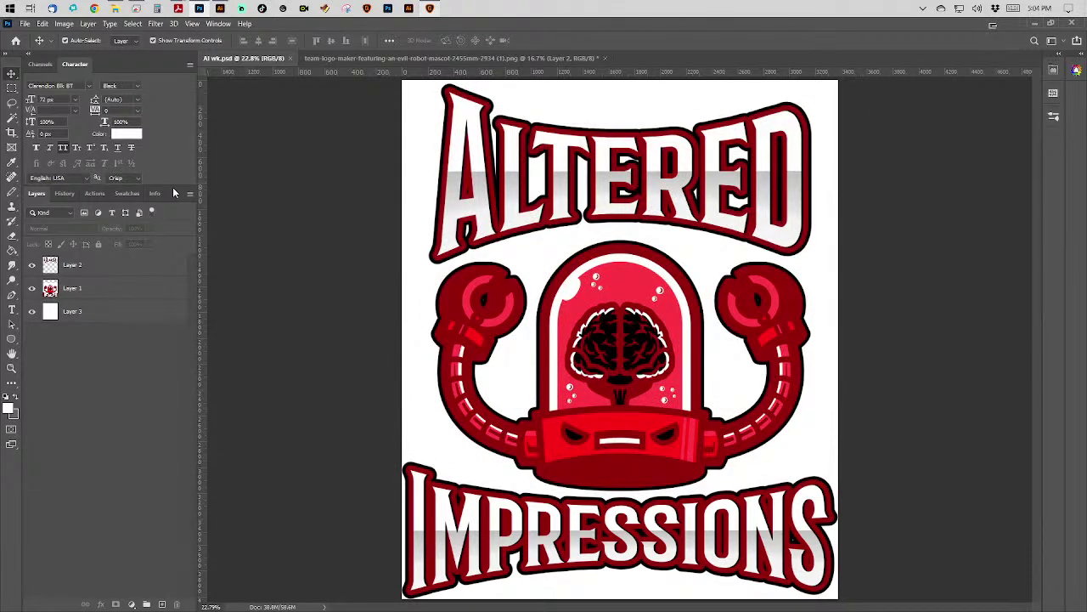